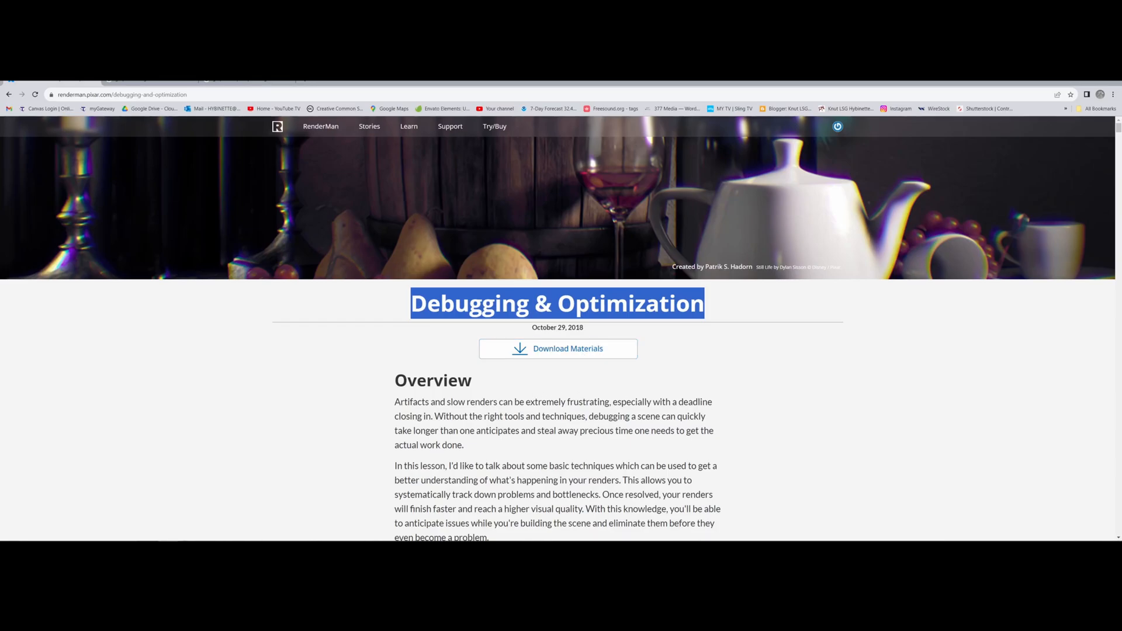
Bring the still_life_for_renderman_project folder into view and open its scenes folder
left_click_drag(1121, 274, 464, 122)
left_click(387, 189)
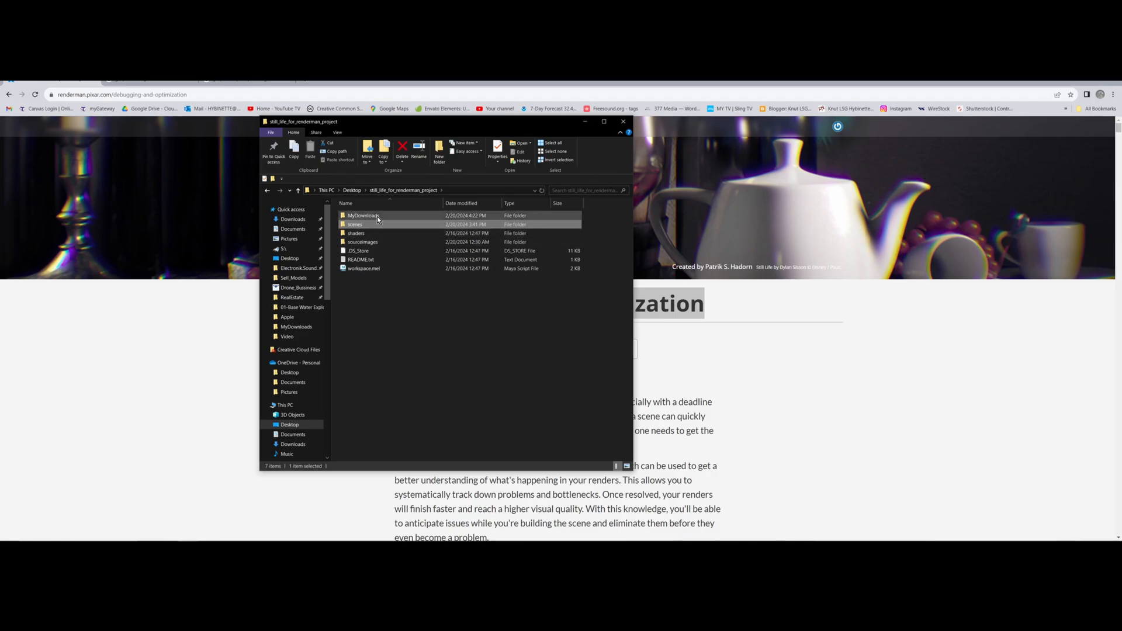
left_click(374, 217)
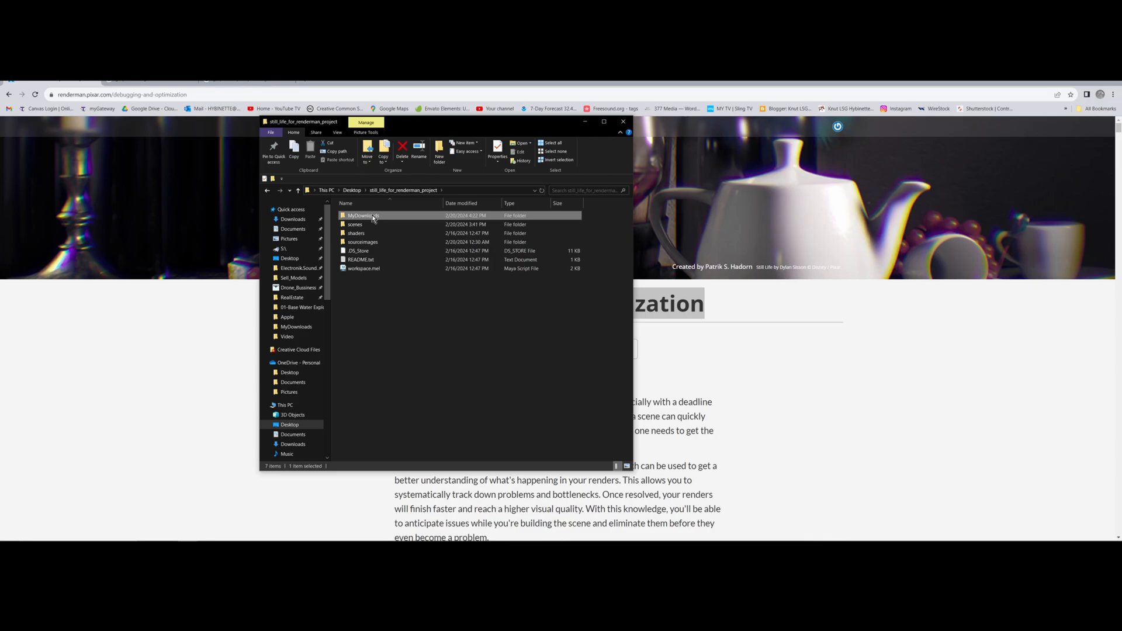
left_click(366, 225)
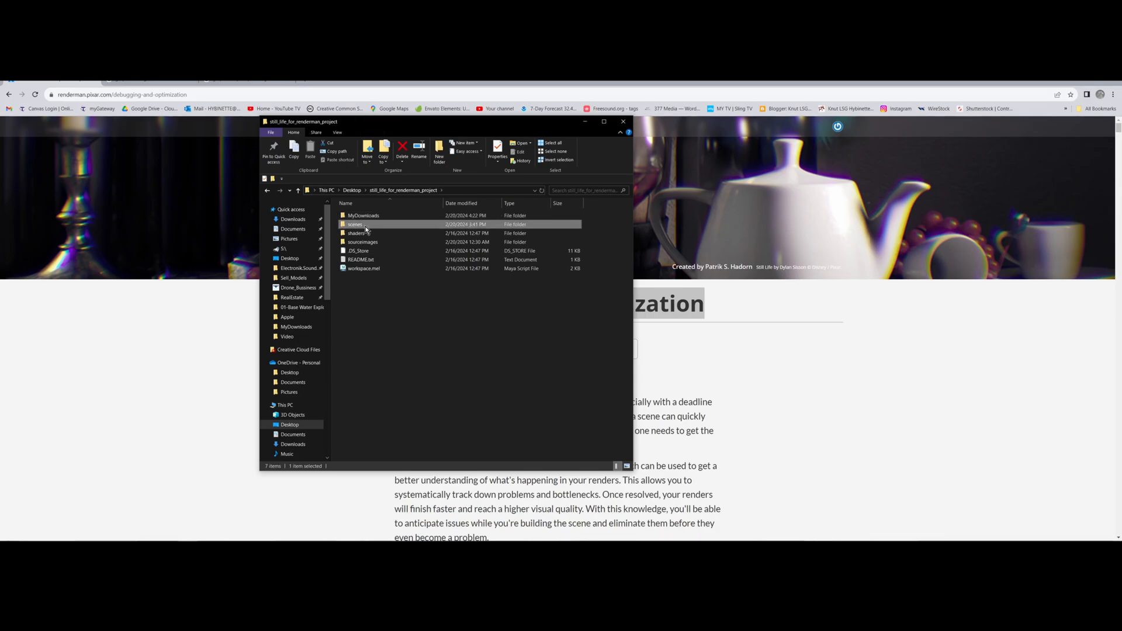
double_click(366, 227)
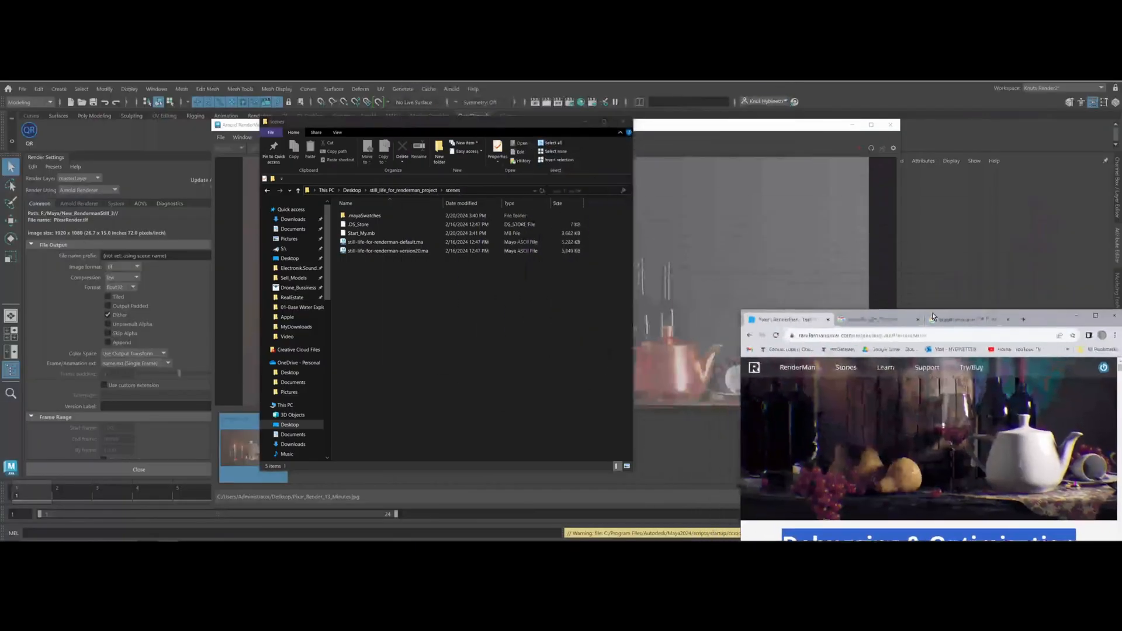
Move the scenes folder window off the render and highlight the scene files from Start_My.mb to still-life-for-renderman-version20.ma
left_click_drag(519, 122, 228, 298)
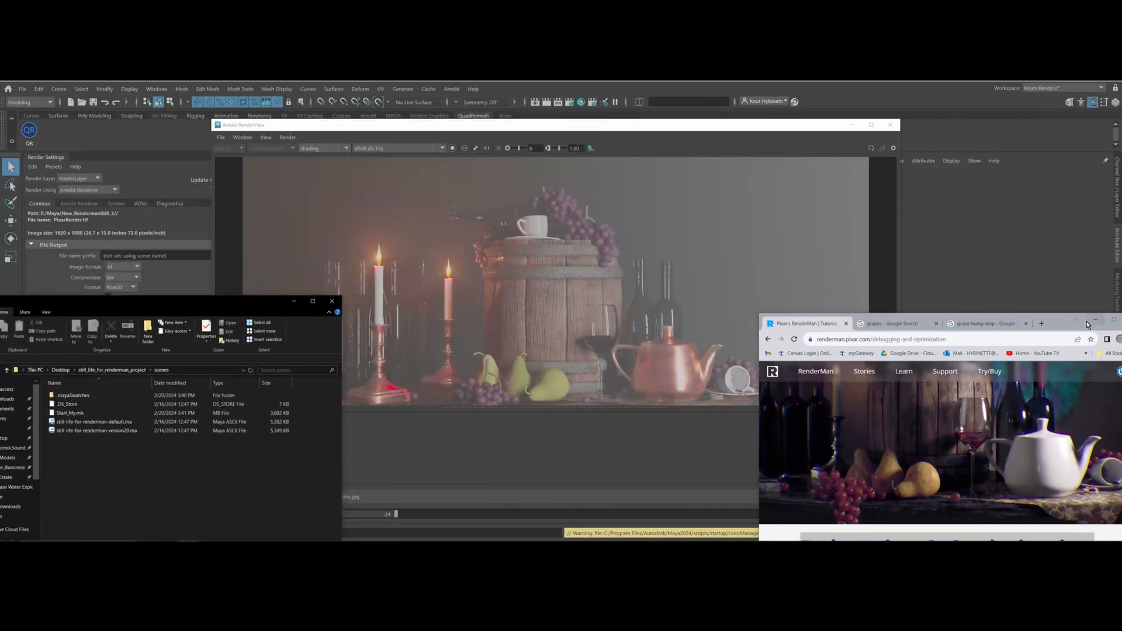
left_click(74, 414)
left_click(69, 433, "shift")
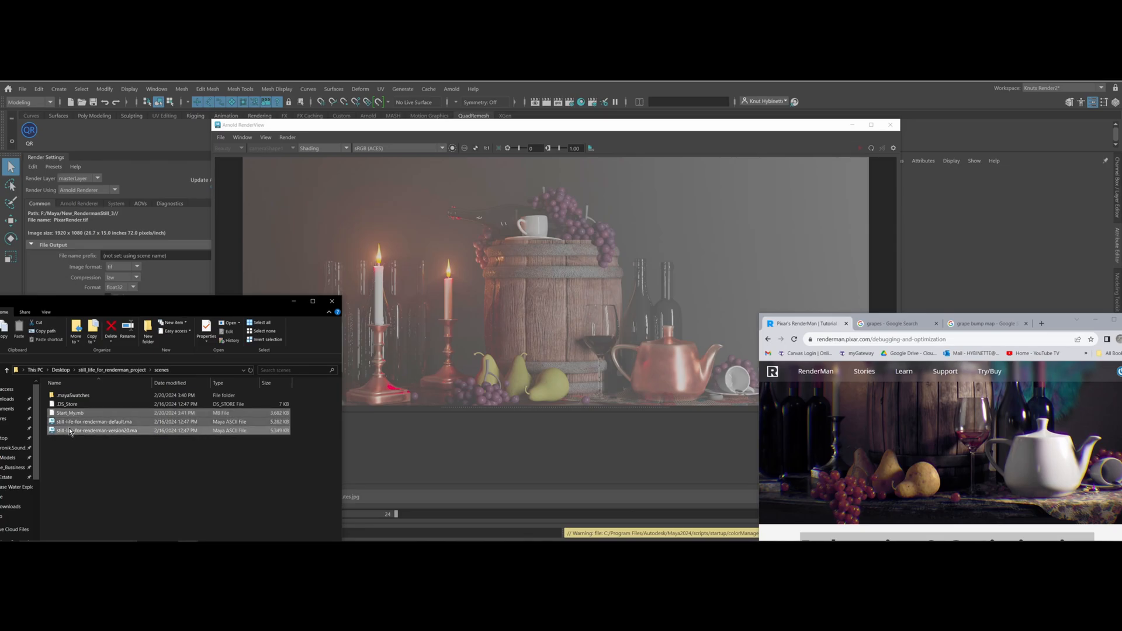
left_click(131, 446)
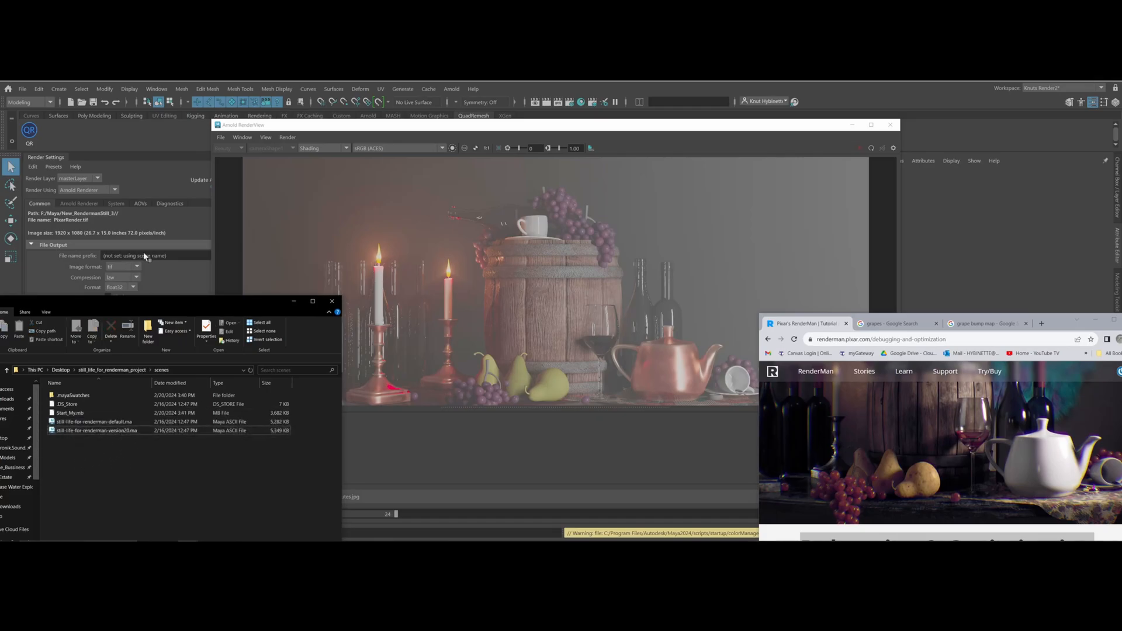
left_click_drag(126, 312, 214, 230)
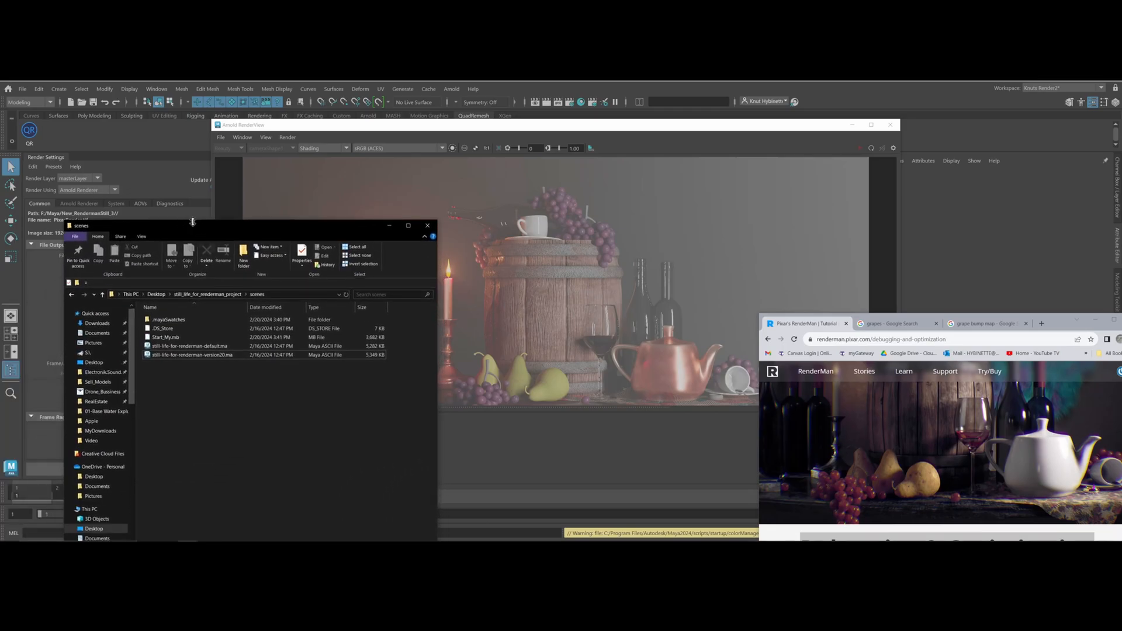
Look inside the project's shaders folder and return to the still_life_for_renderman_project folder
left_click(205, 294)
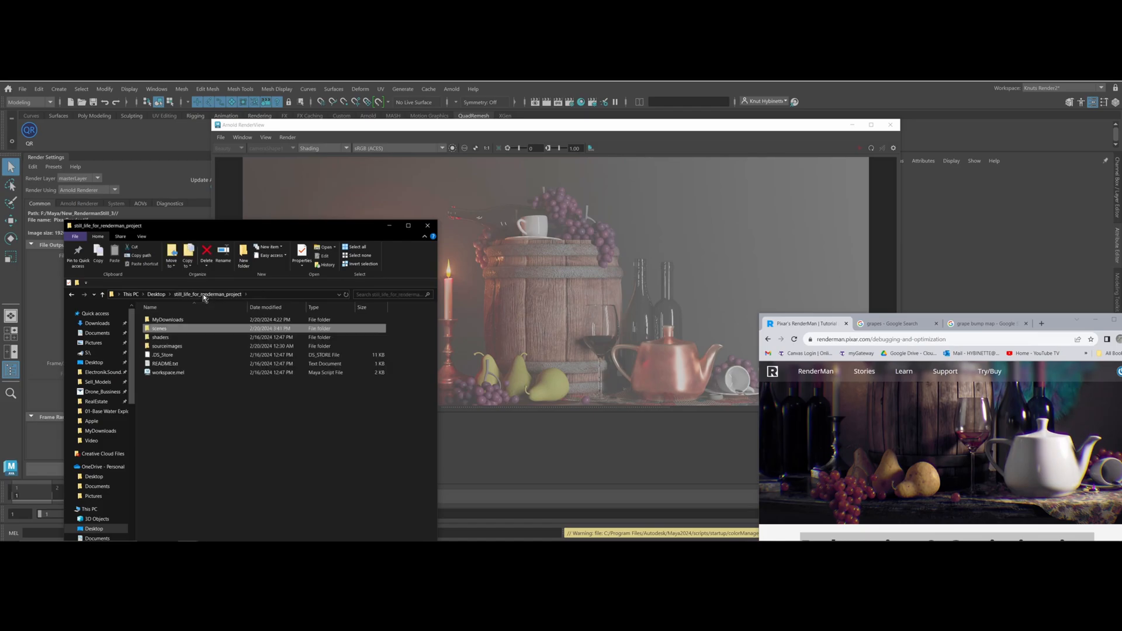
double_click(170, 337)
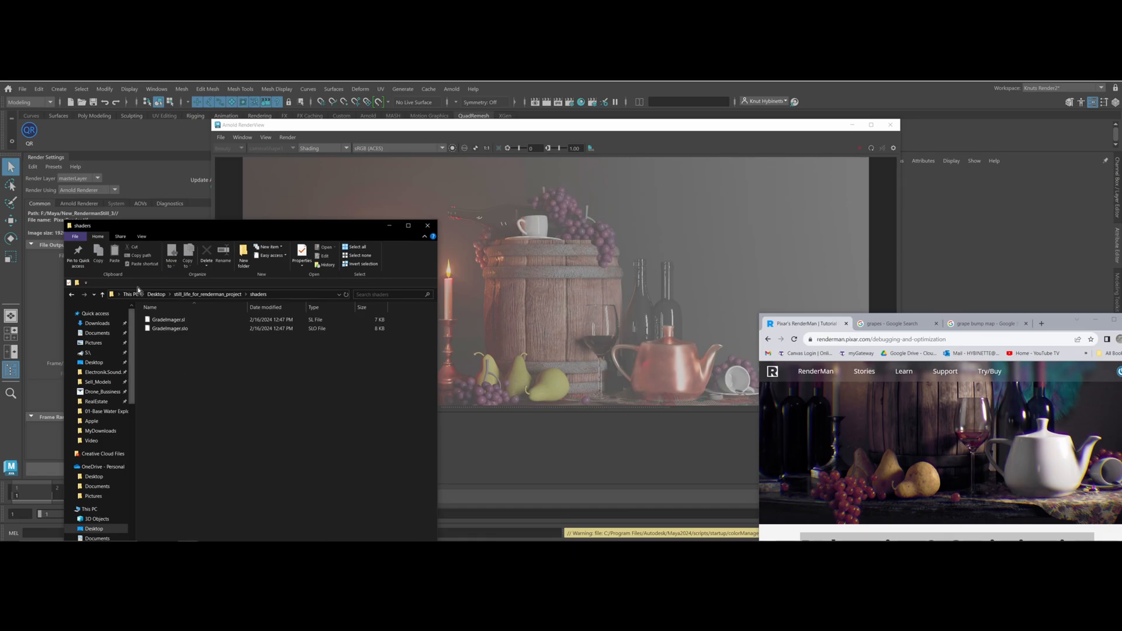
left_click(208, 295)
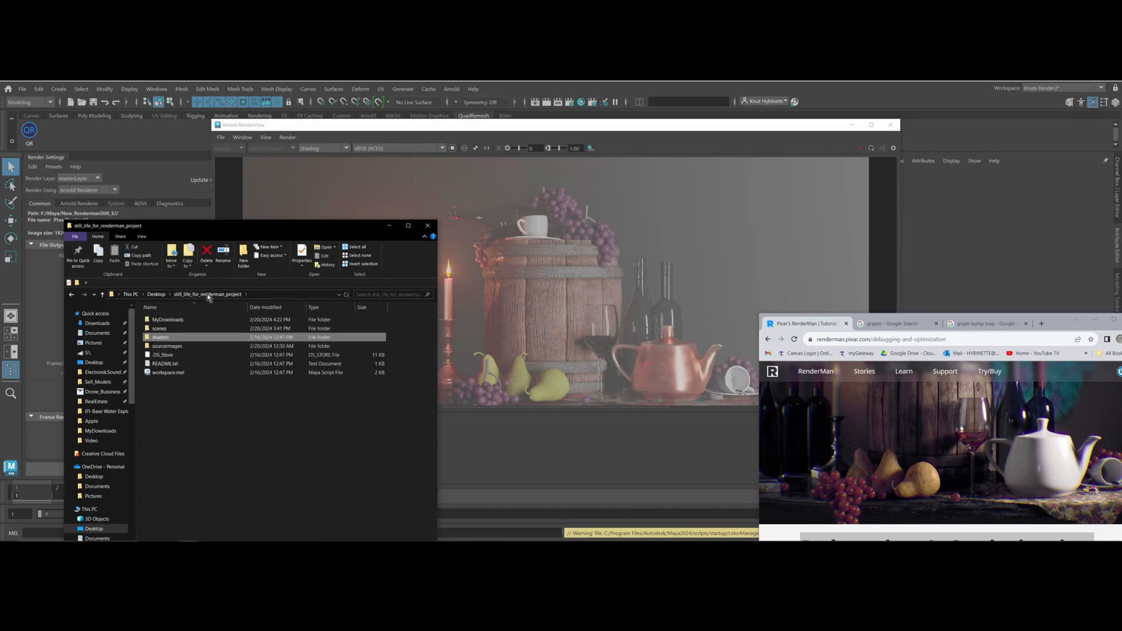
Open the sourceimages folder and enlarge its window to examine the barrel, flower pattern, stucco and wood texture thumbnails
double_click(192, 346)
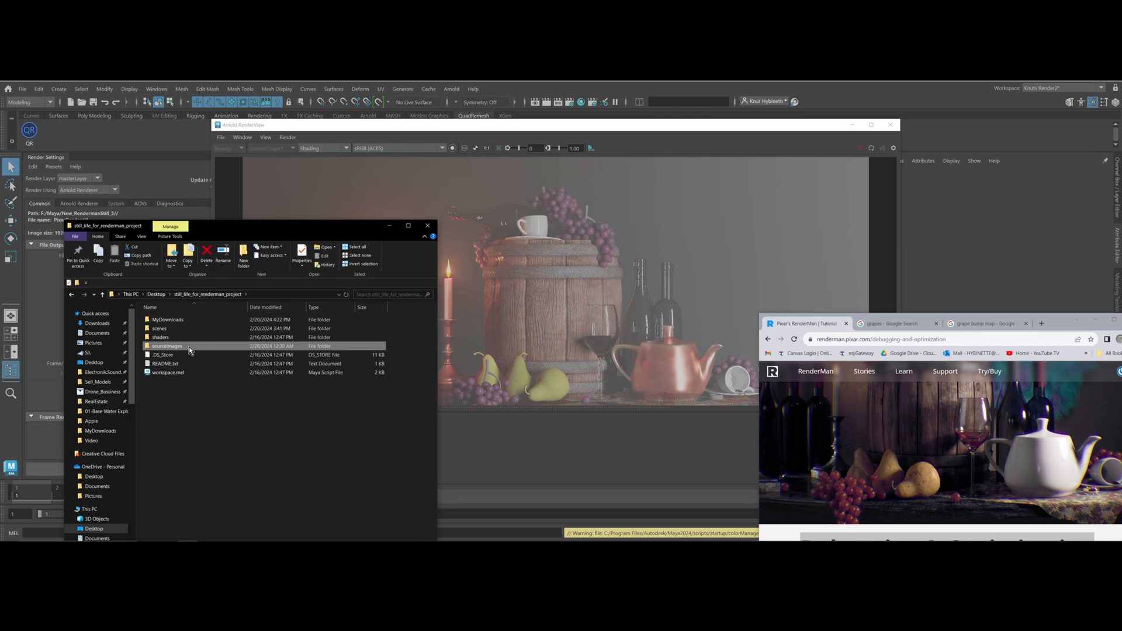
double_click(270, 229)
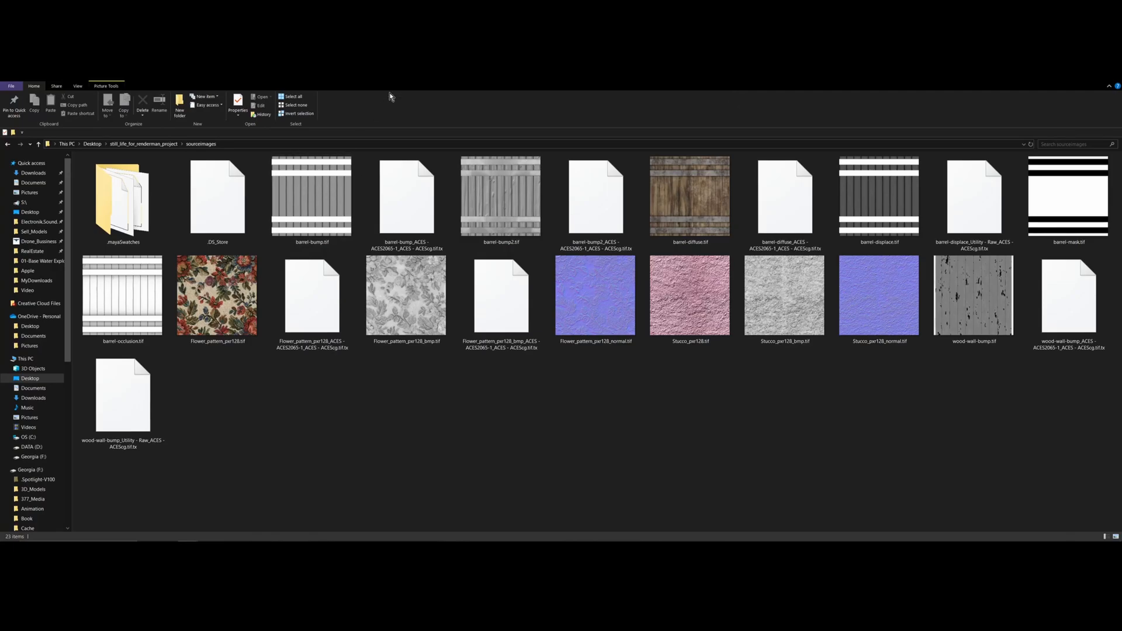
double_click(578, 82)
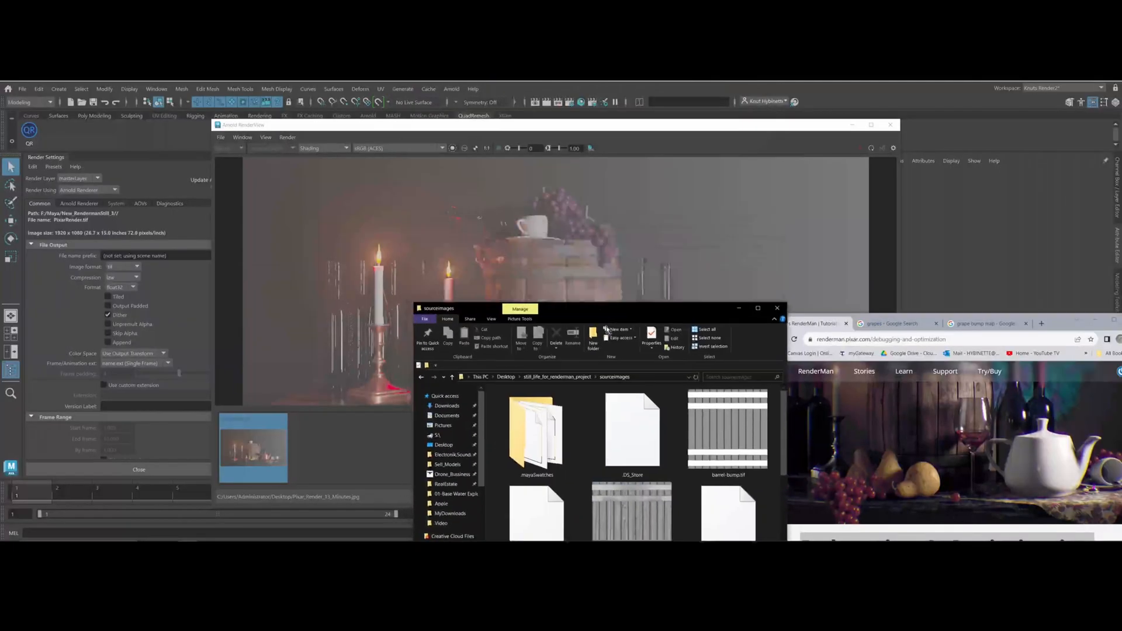
double_click(689, 341)
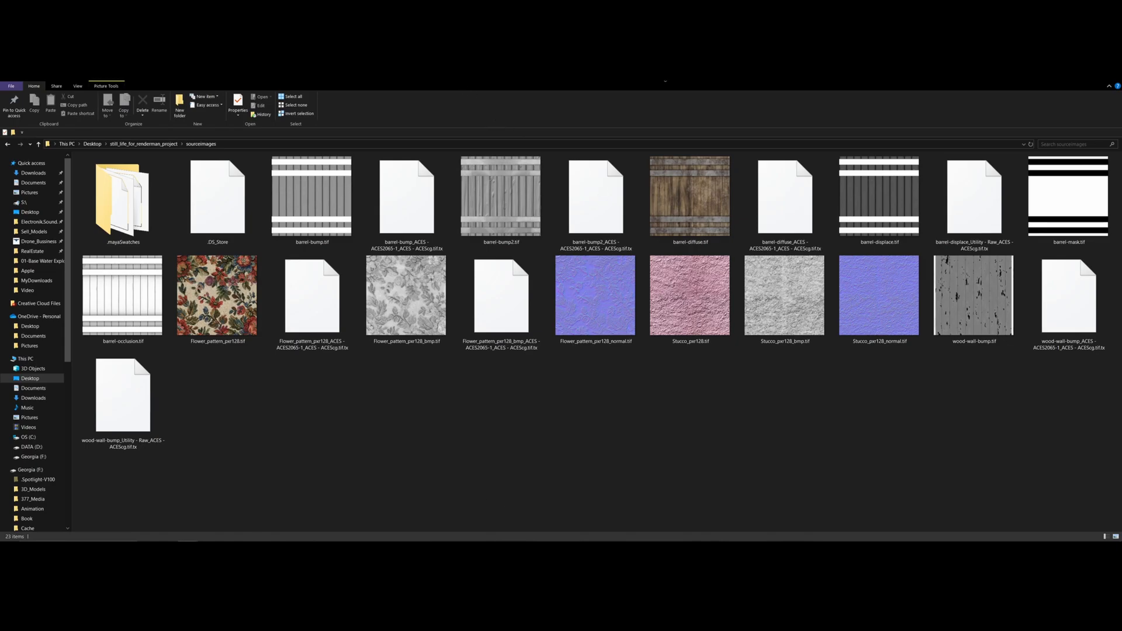
Shrink the sourceimages window, move the browser window lower, and pan the Arnold render to reveal the table edge and cloth
left_click_drag(323, 82, 293, 304)
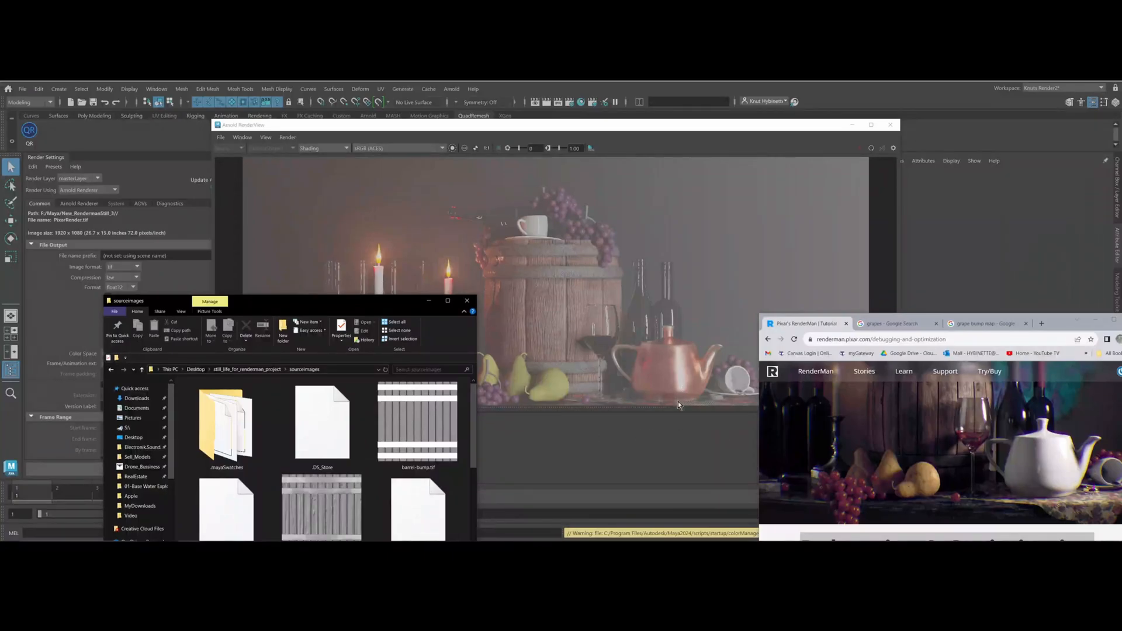
left_click_drag(1056, 327, 1042, 487)
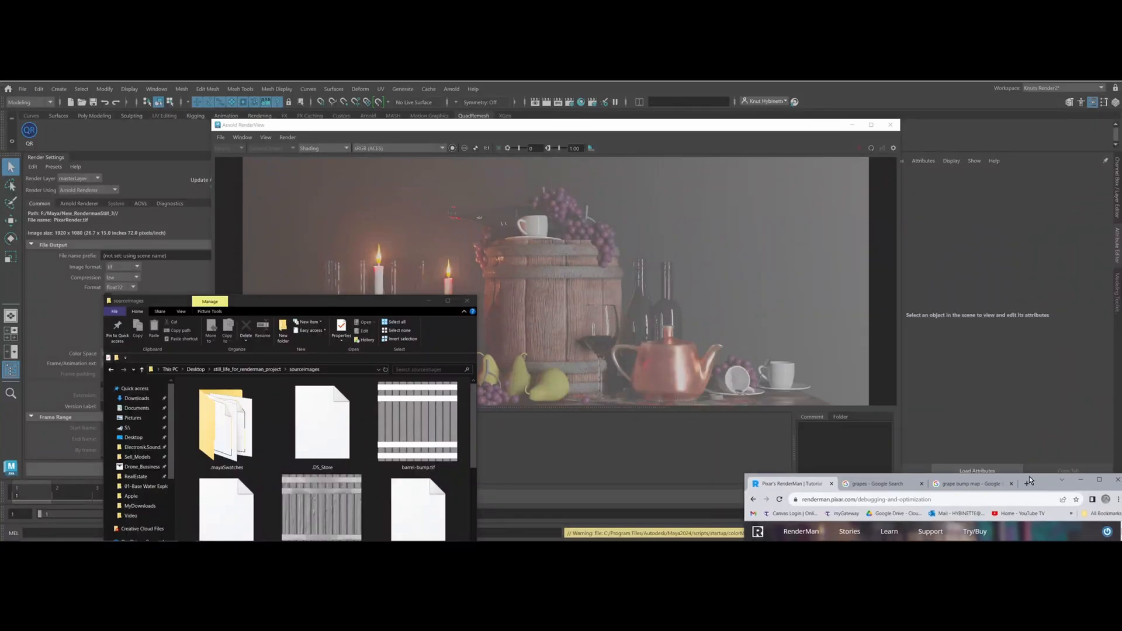
left_click_drag(585, 404, 602, 485)
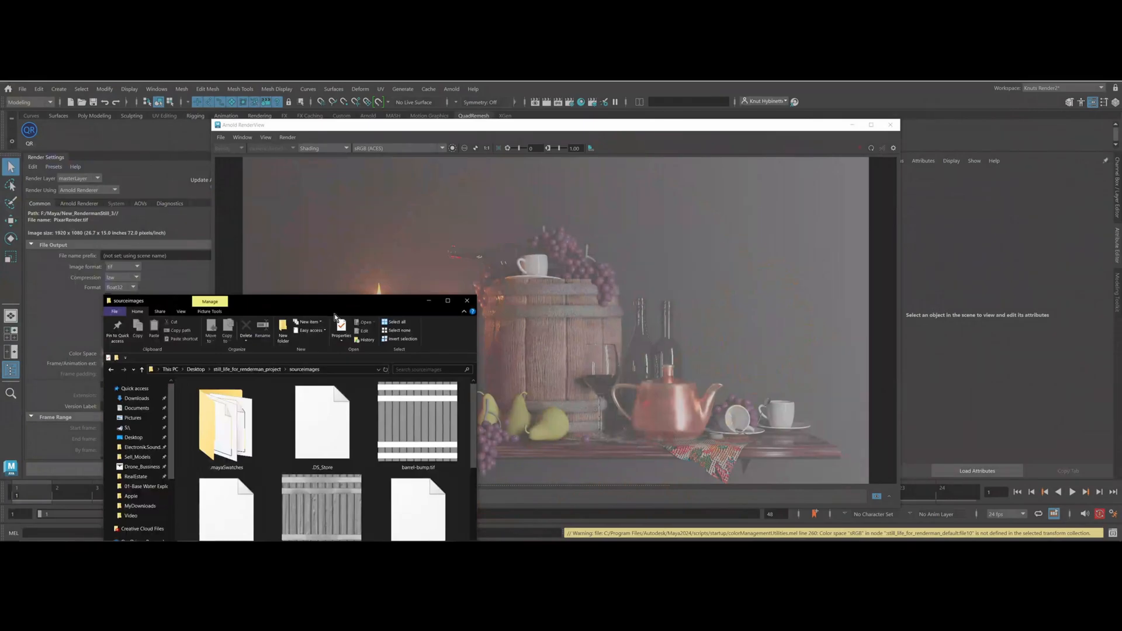
Enlarge the sourceimages folder for another look at the textures and move its window away from the render
left_click_drag(334, 313, 502, 83)
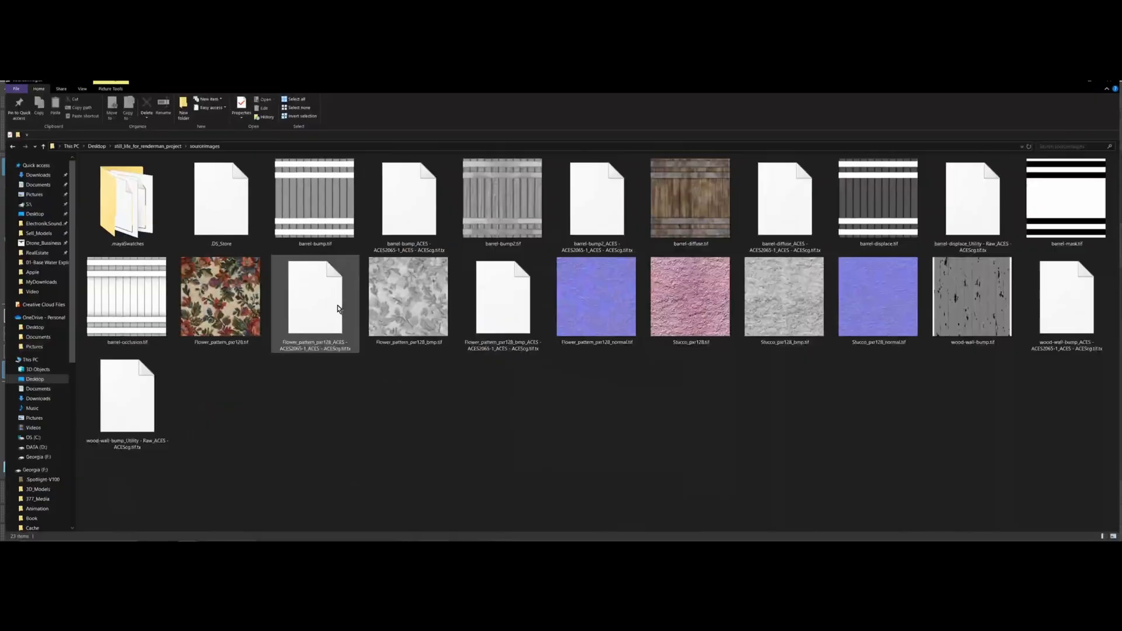
left_click_drag(644, 84, 778, 236)
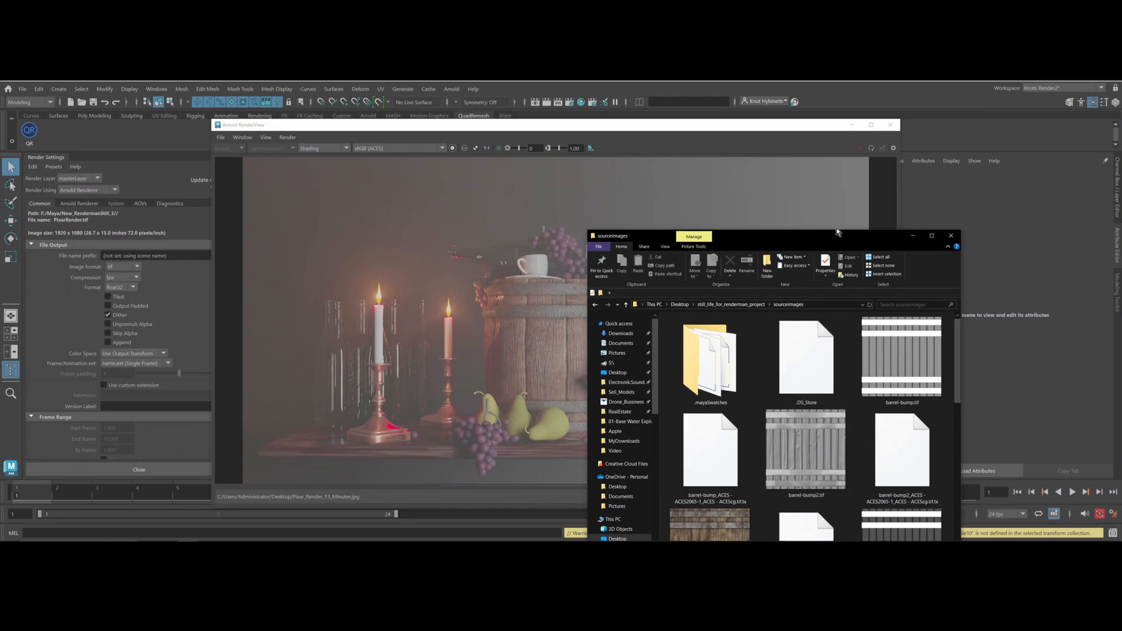
left_click_drag(835, 237, 1121, 164)
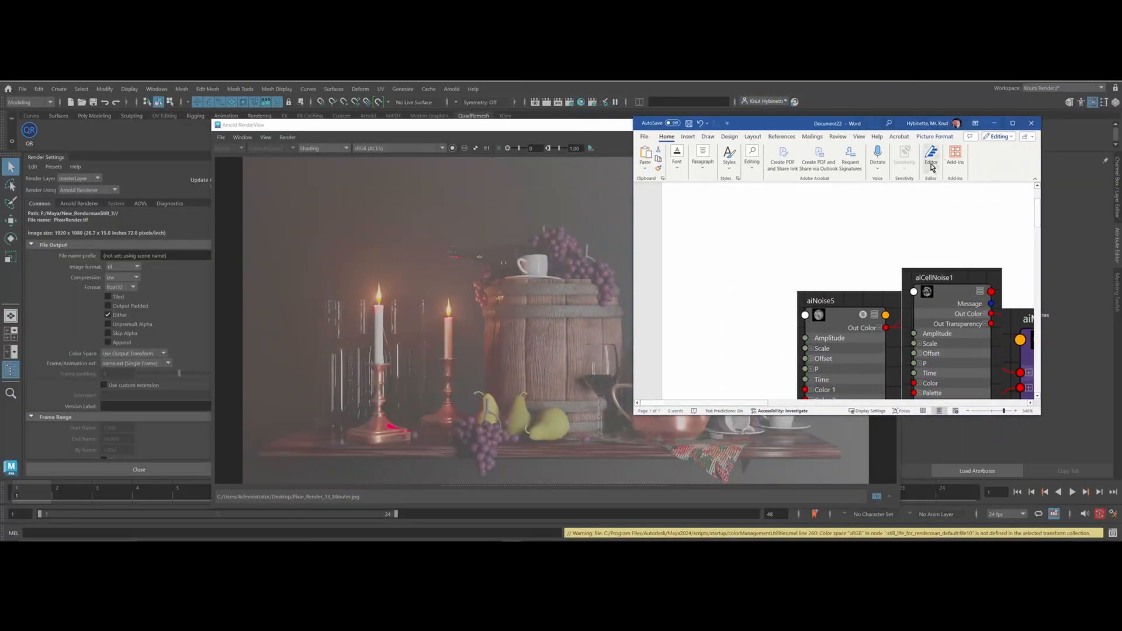
Enlarge the Word document to examine the shader node screenshots from aiNoise5 to aiRampRgb5, and place its window over the render
double_click(759, 125)
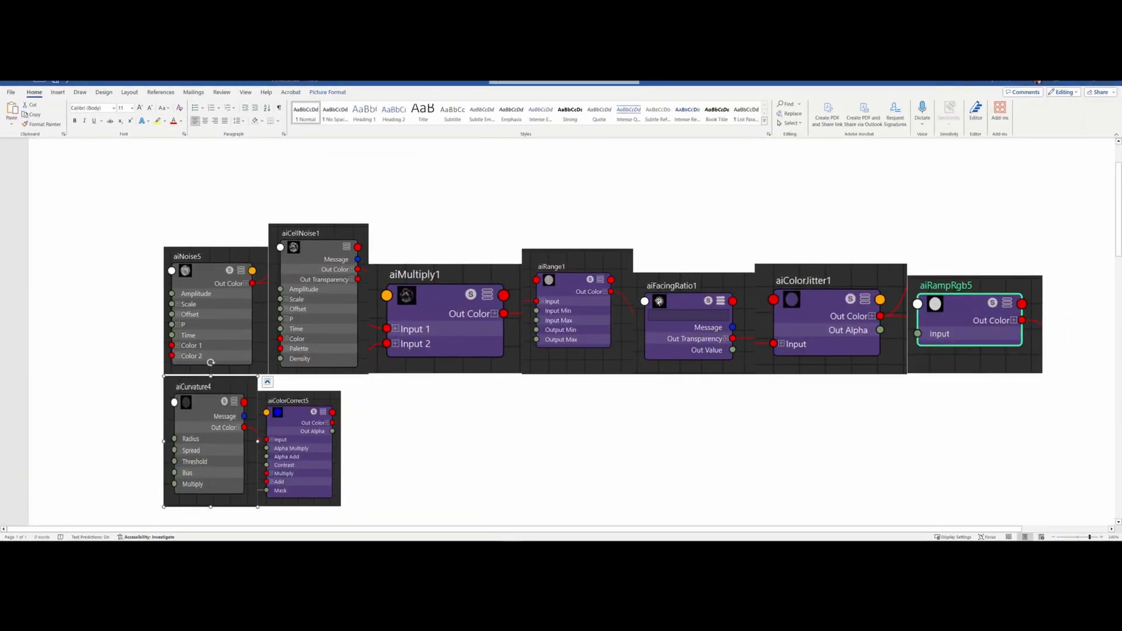
left_click_drag(668, 84, 691, 111)
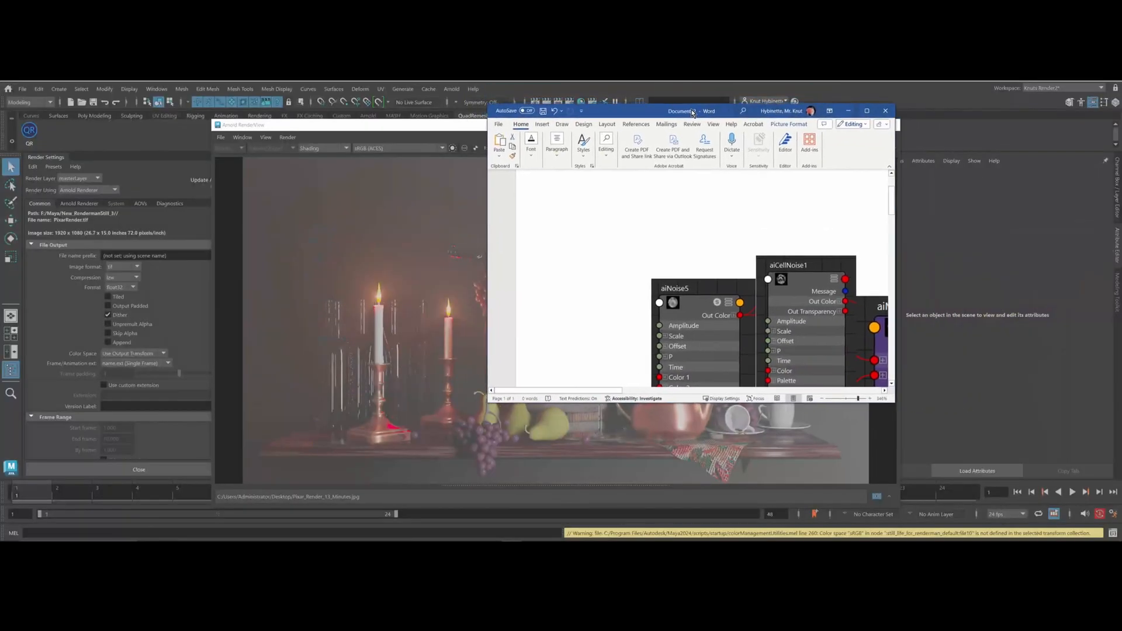
left_click(867, 111)
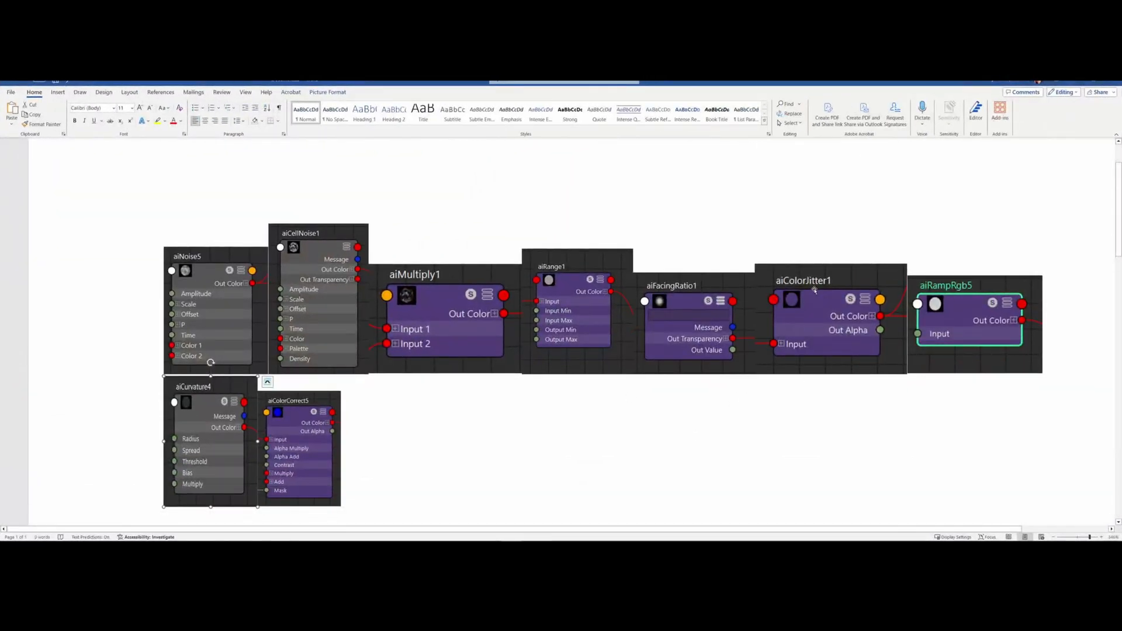
left_click_drag(715, 84, 894, 379)
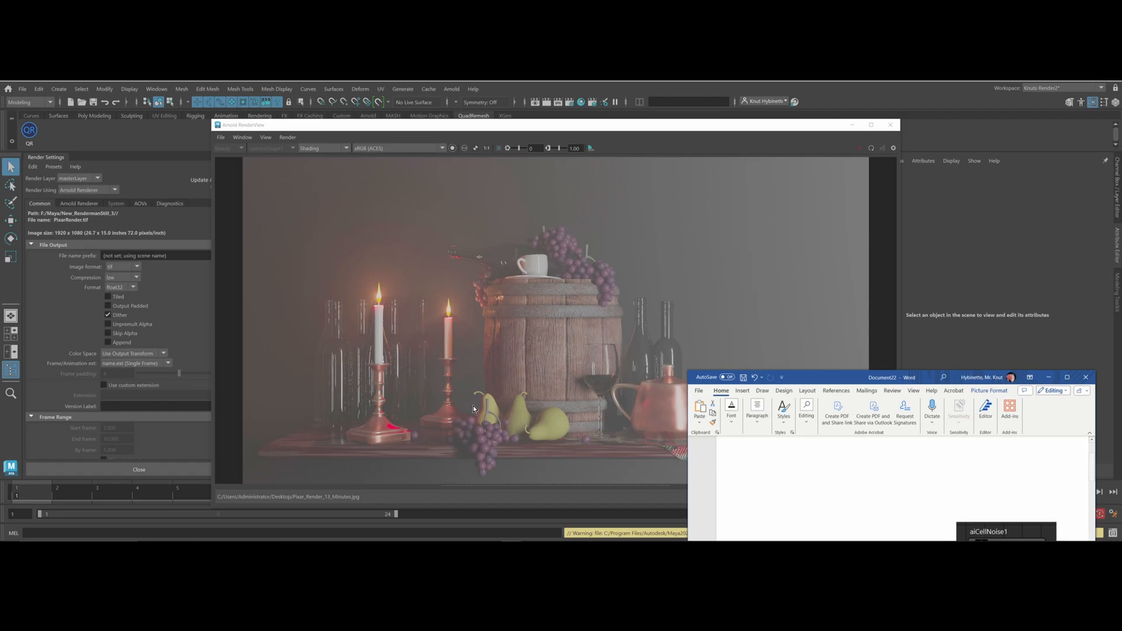
left_click_drag(925, 383, 809, 81)
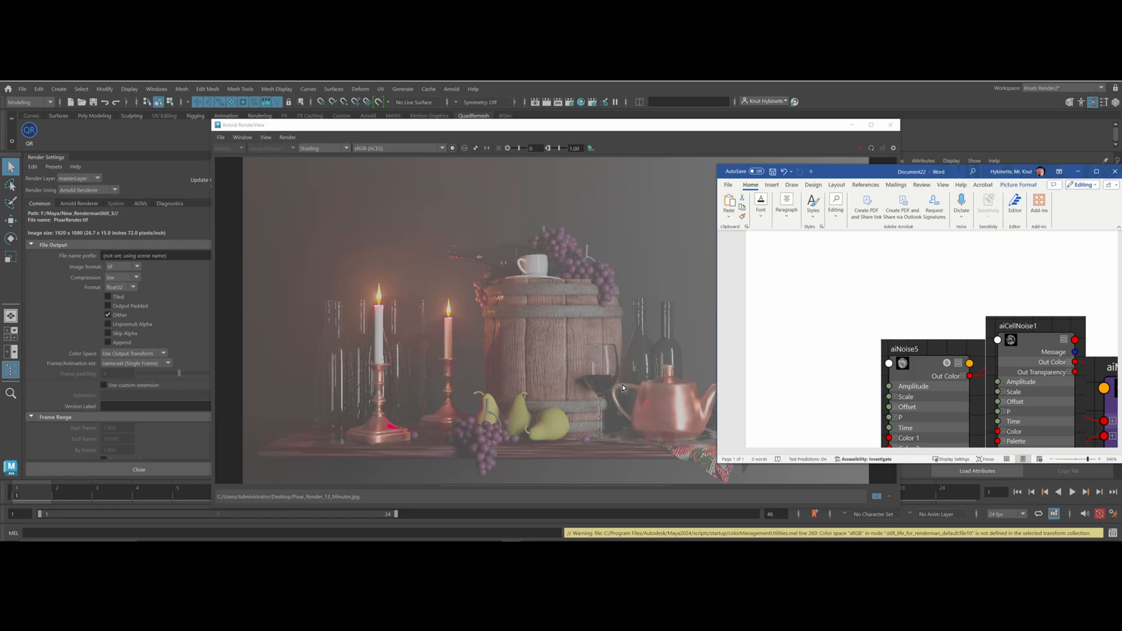
left_click_drag(861, 173, 594, 98)
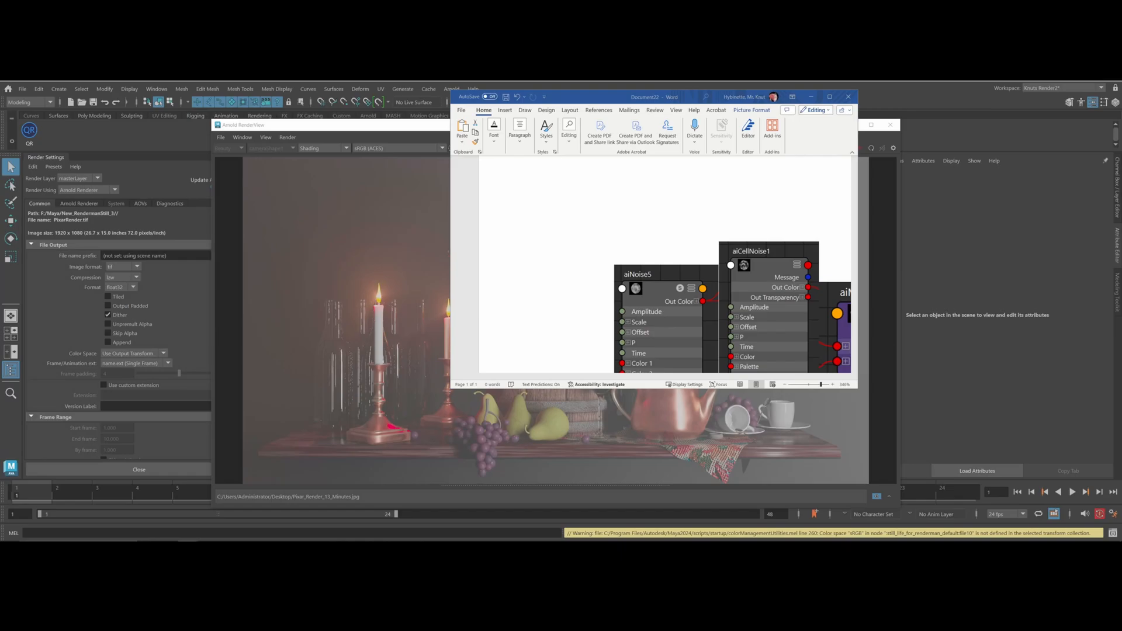
Show the MyDownloads folder full screen to examine the Pear color, bump and normal textures, and put it away
left_click_drag(1119, 344, 467, 82)
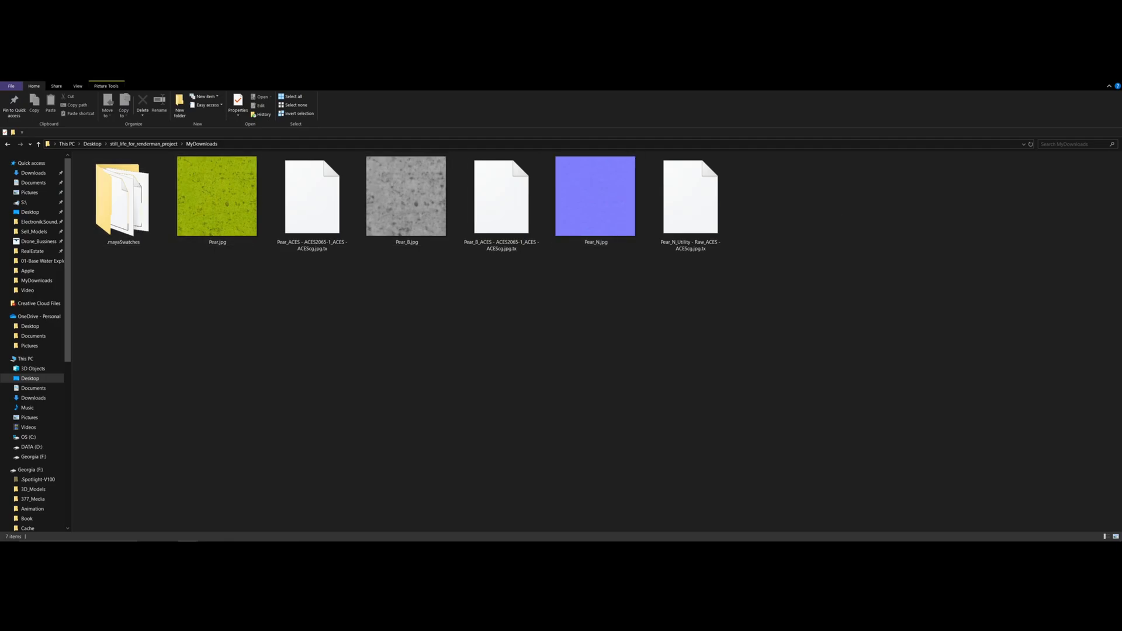
left_click(1070, 79)
Switch to Photoshop and try to generate a normal map from the Pear.jpg texture
mouse_move(637, 540)
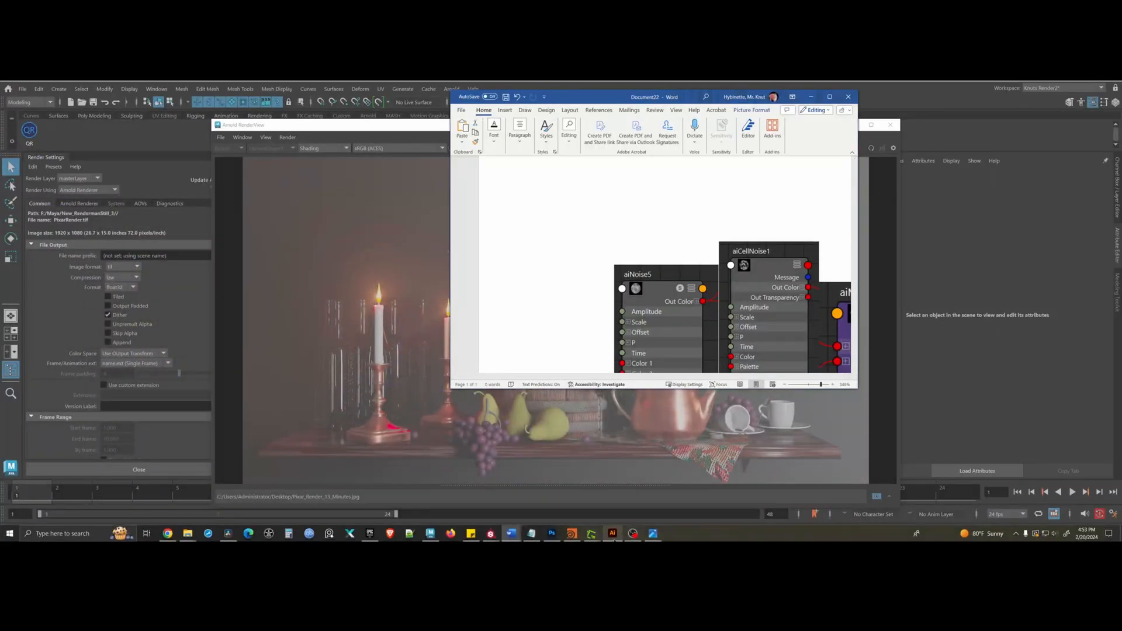
left_click(551, 534)
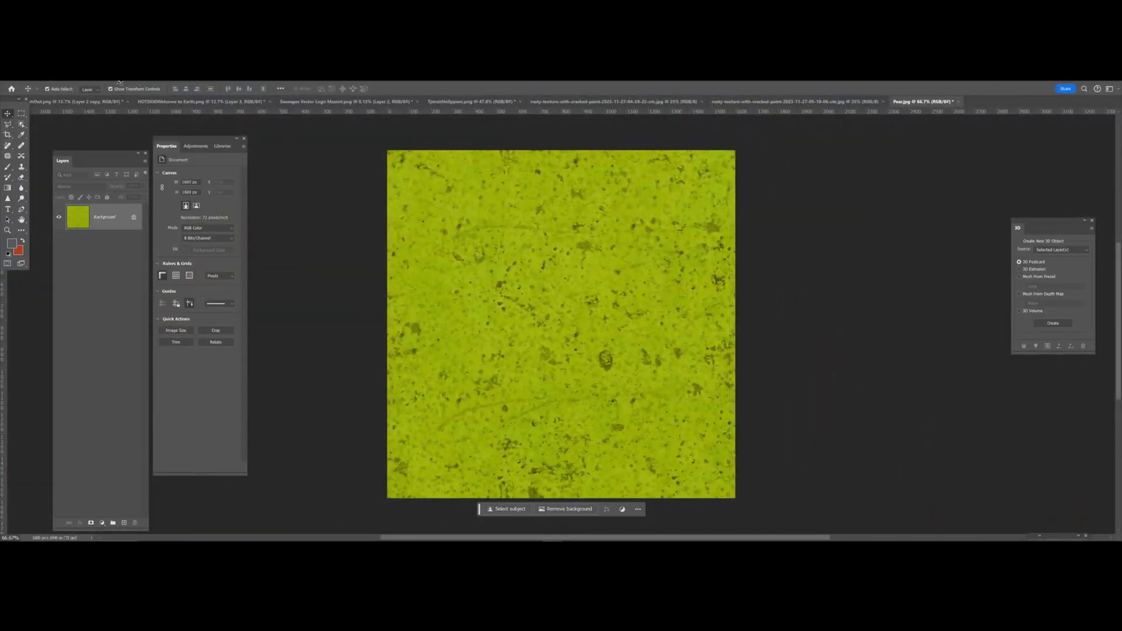
left_click(117, 81)
mouse_move(135, 166)
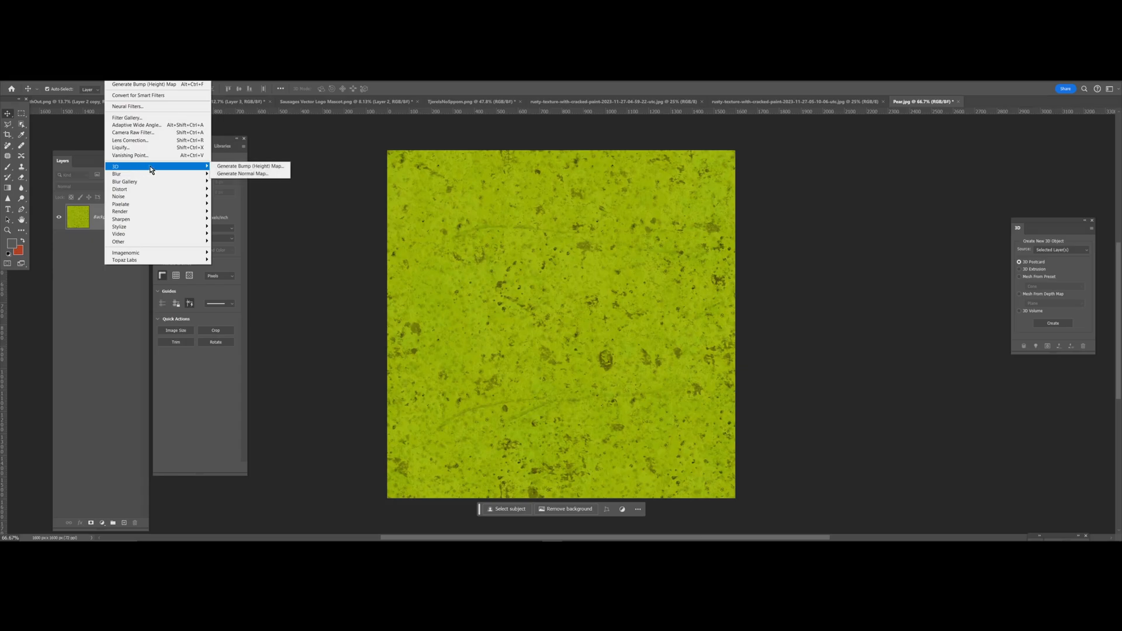
left_click(259, 174)
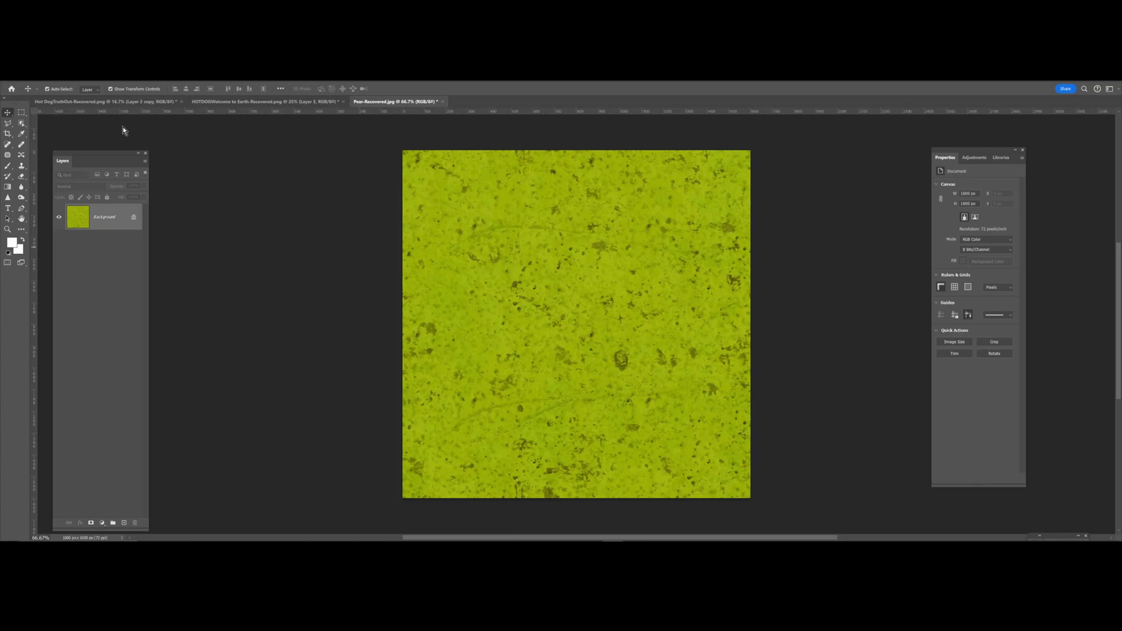
Generate a normal map from the Pear texture with the detail scale lowered to 1%, moving the dialog clear of the image
left_click(111, 82)
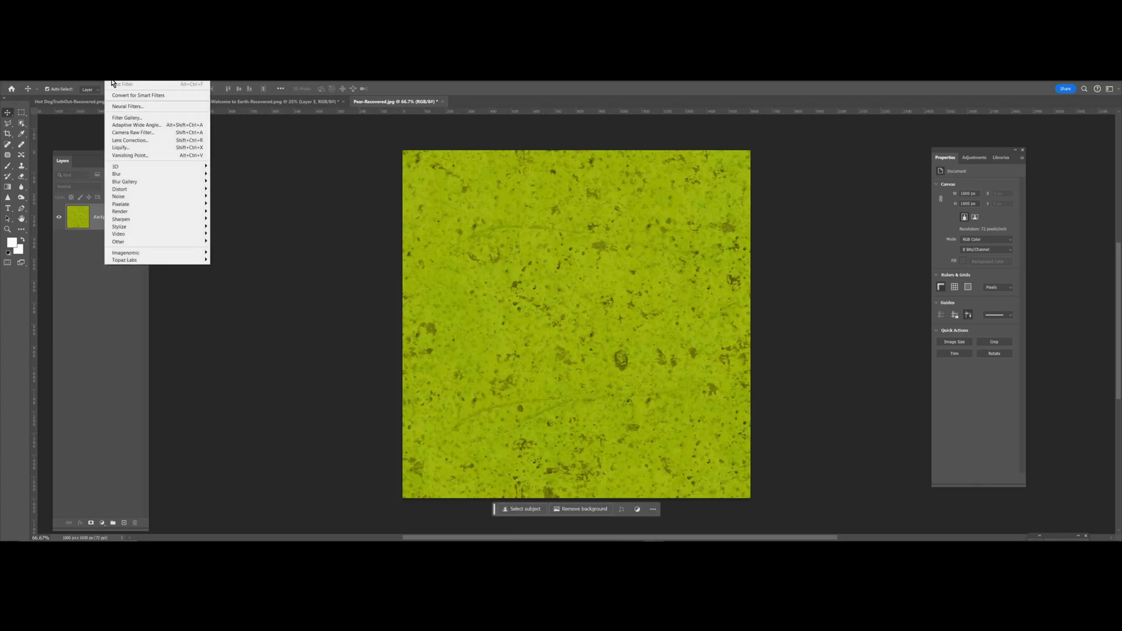
mouse_move(121, 167)
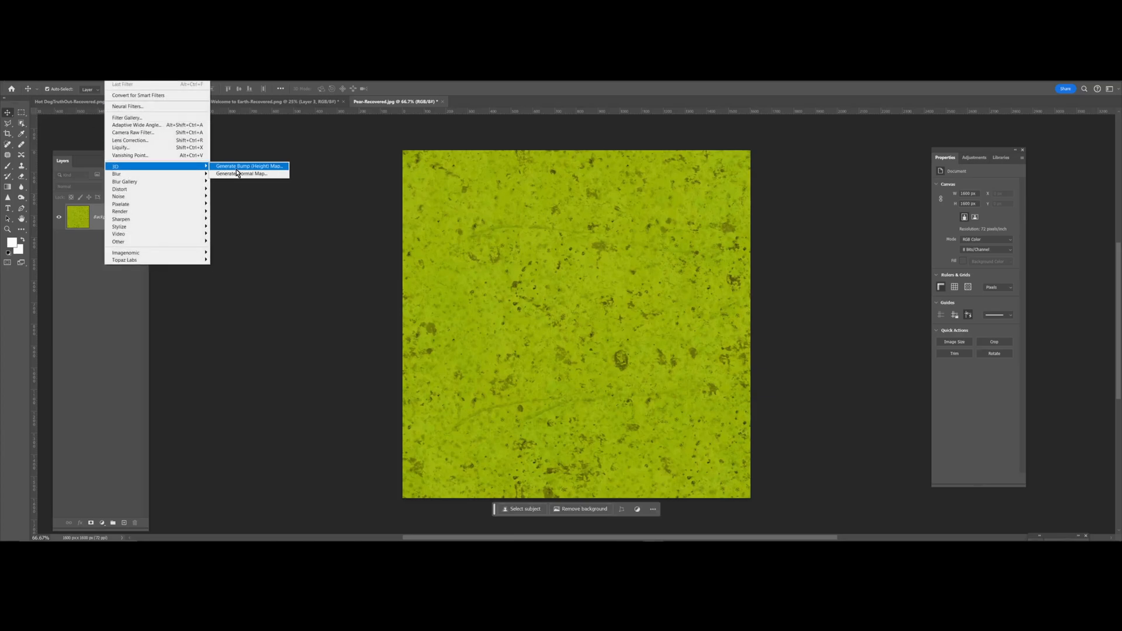
left_click(260, 176)
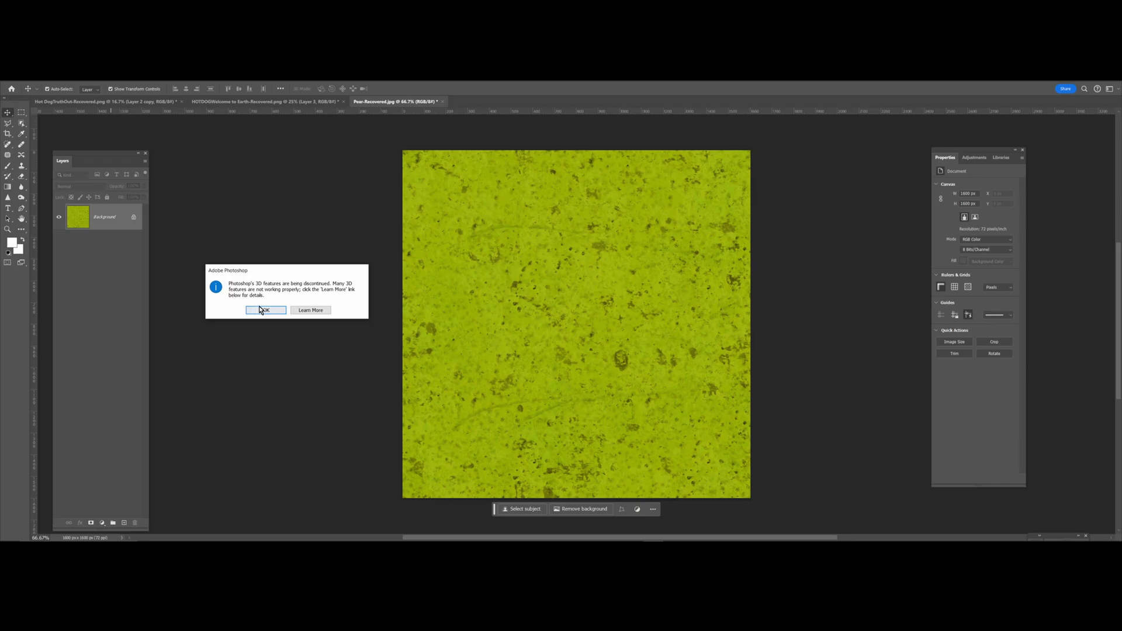
left_click(266, 310)
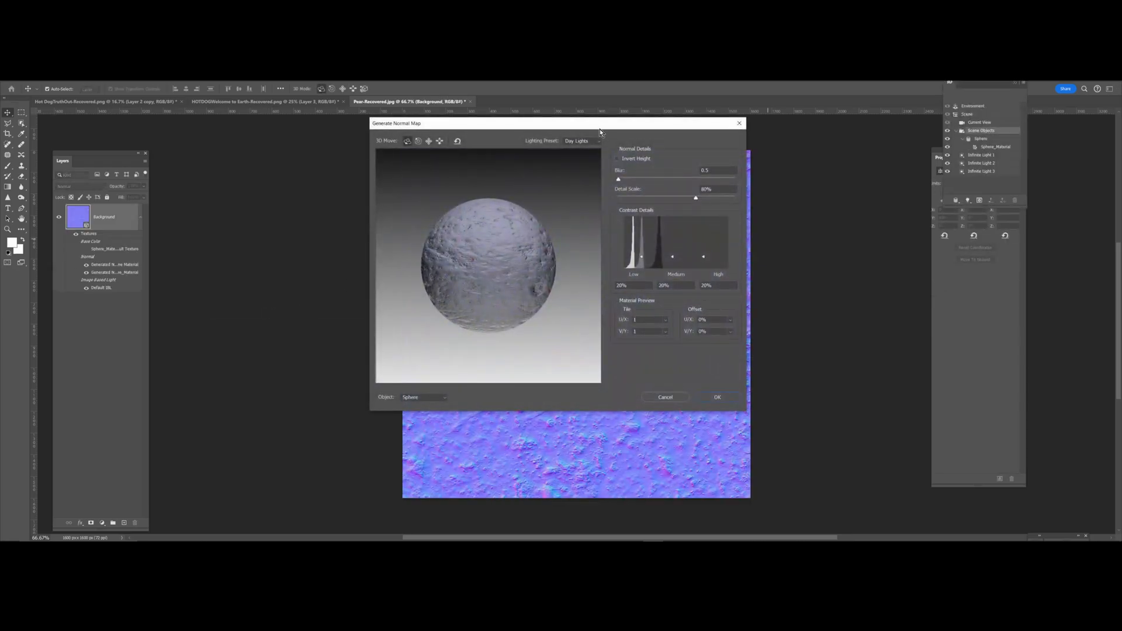
left_click_drag(596, 124, 944, 133)
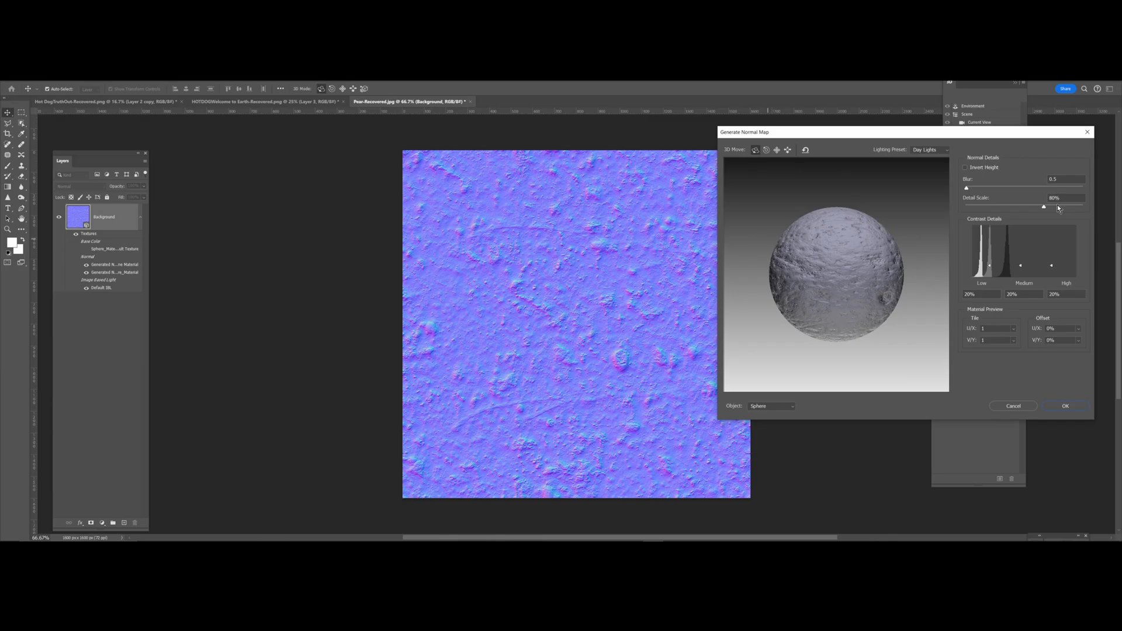
left_click_drag(1063, 198, 1030, 197)
type("10")
key("Return")
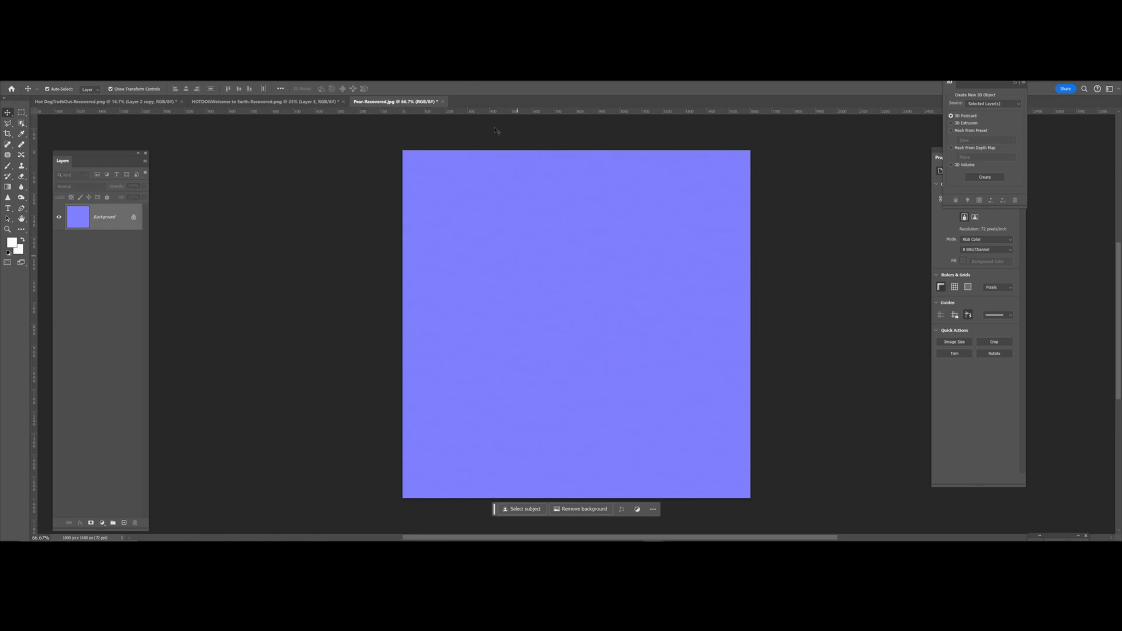
Apply Generate Normal Map to the Pear image again with a detail scale of 10%
left_click(123, 79)
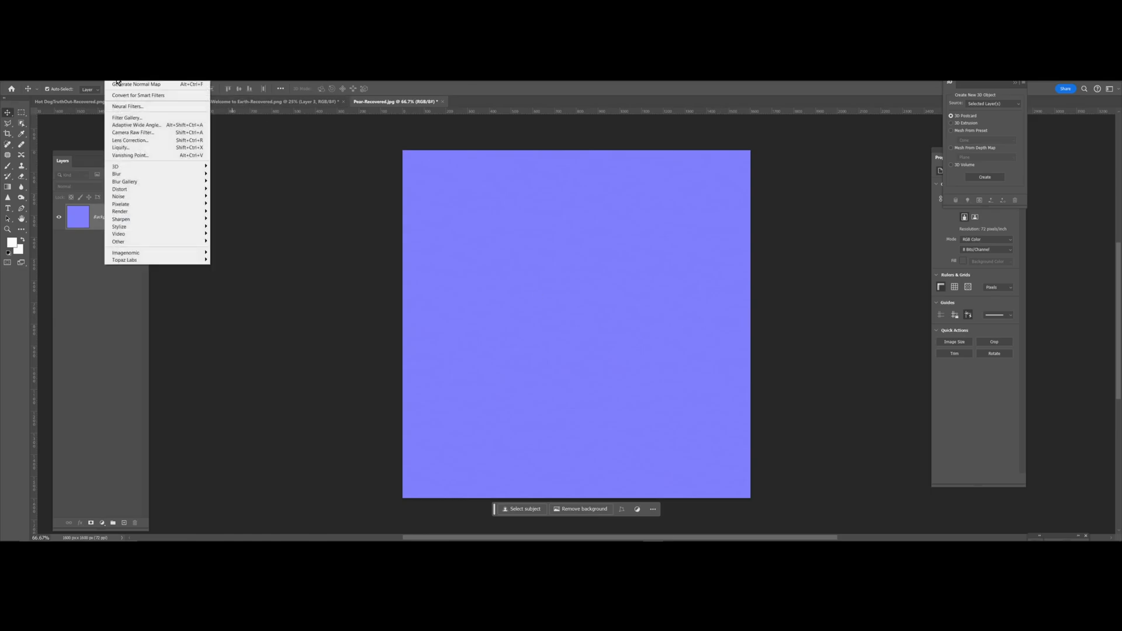
mouse_move(143, 168)
left_click(229, 174)
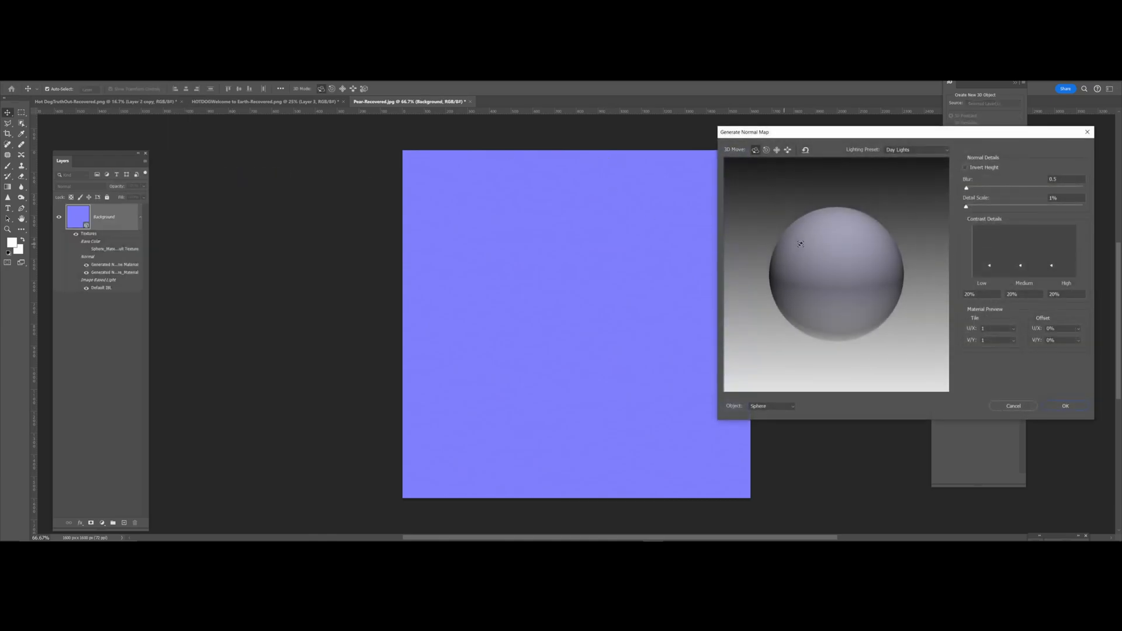
left_click(1062, 201)
type("10")
key("Return")
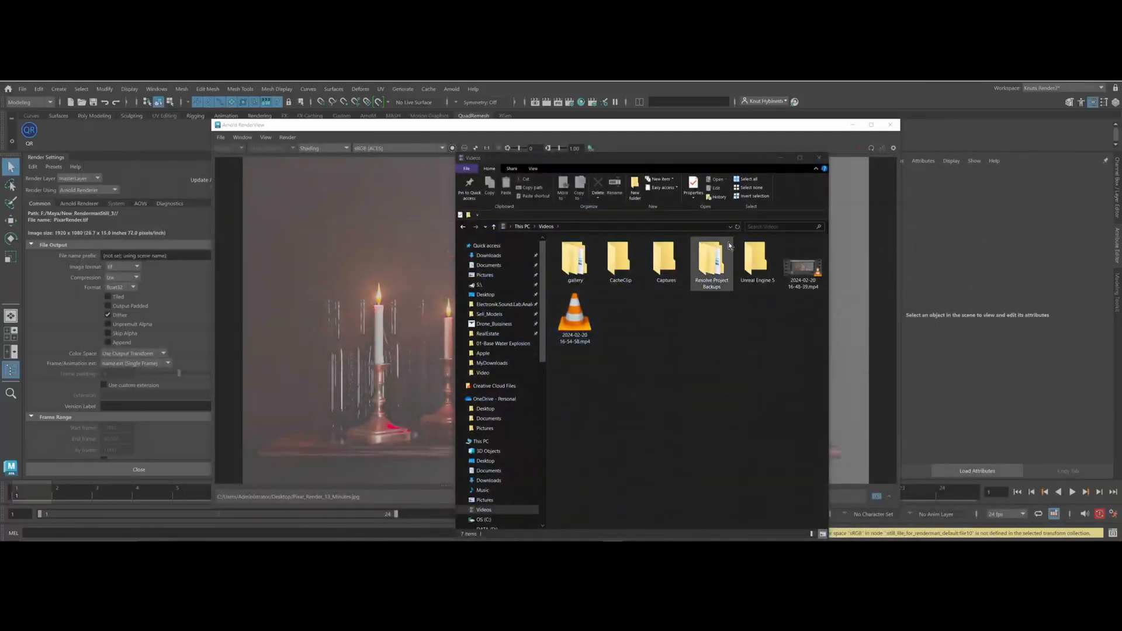
Switch to Maya, start a new empty scene and close the Arnold RenderView window
left_click(694, 128)
left_click(430, 545)
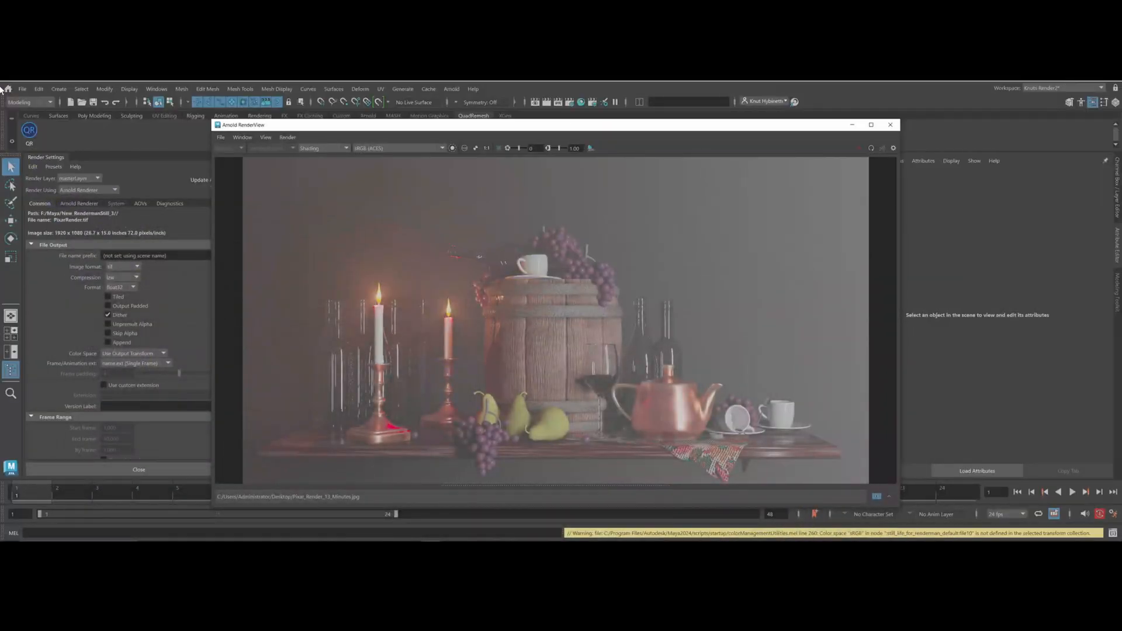
left_click(23, 89)
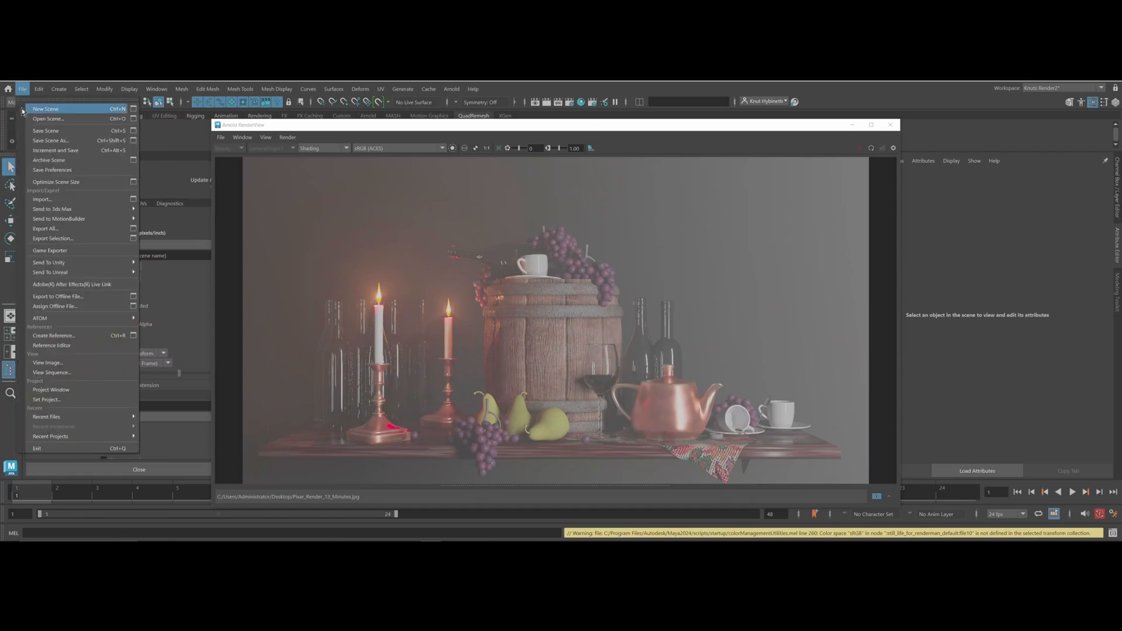
left_click(46, 108)
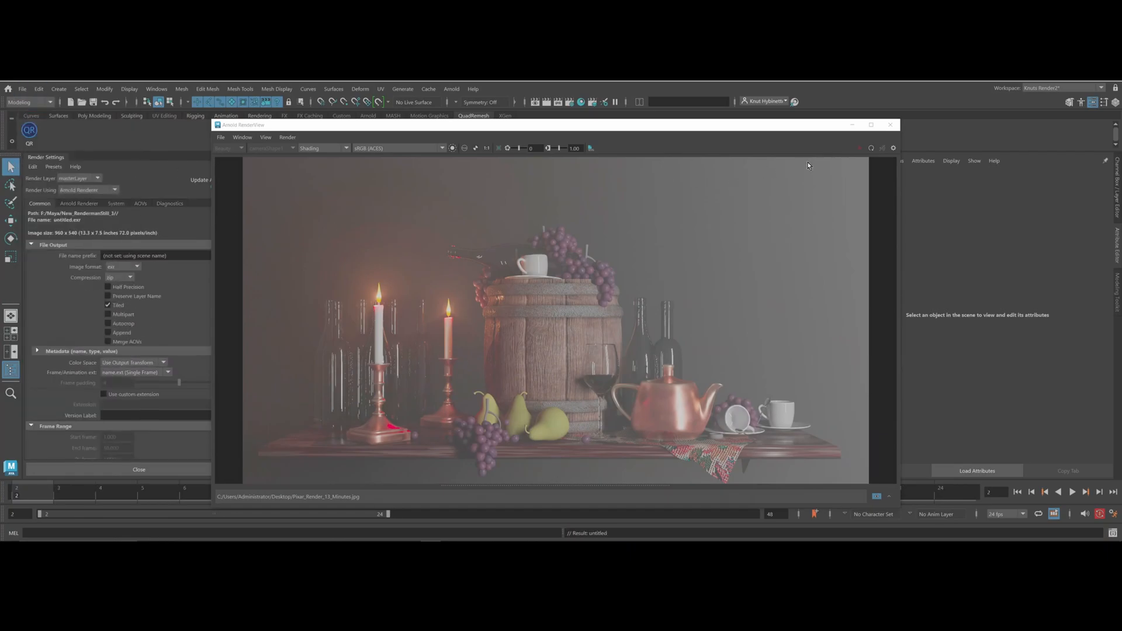
left_click(887, 126)
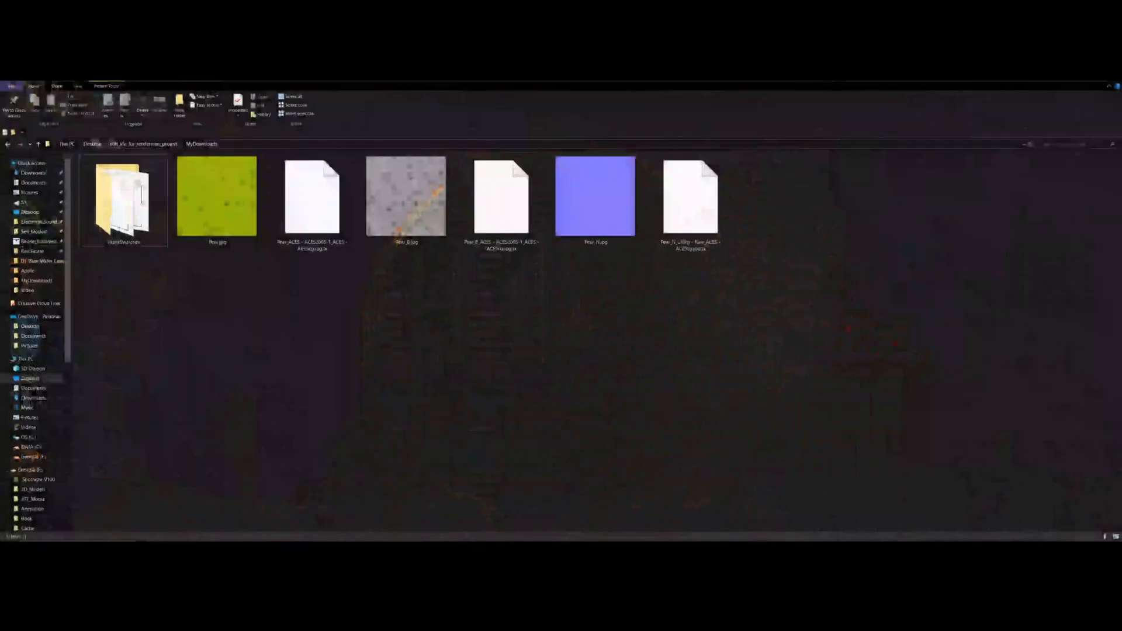
Bring still-life-for-renderman-version20.ma from the still_life_for_renderman_project scenes folder into the Maya scene and dismiss the unsupported nodes warning
left_click(149, 145)
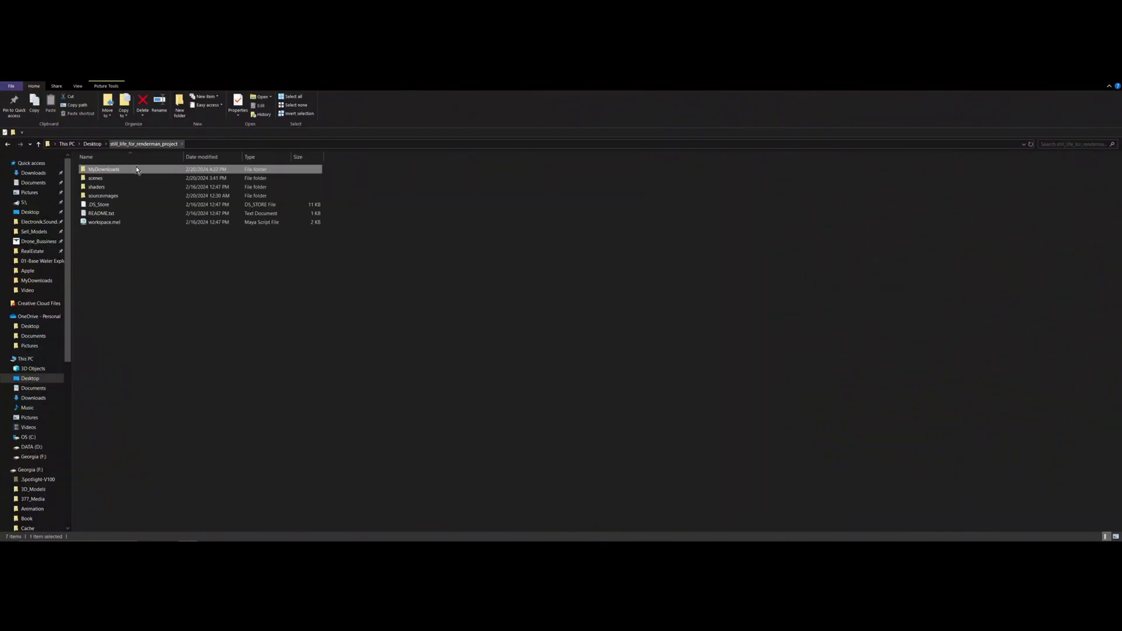
double_click(113, 178)
left_click(131, 205)
left_click(131, 205)
left_click_drag(189, 83, 707, 158)
left_click_drag(761, 289, 457, 326)
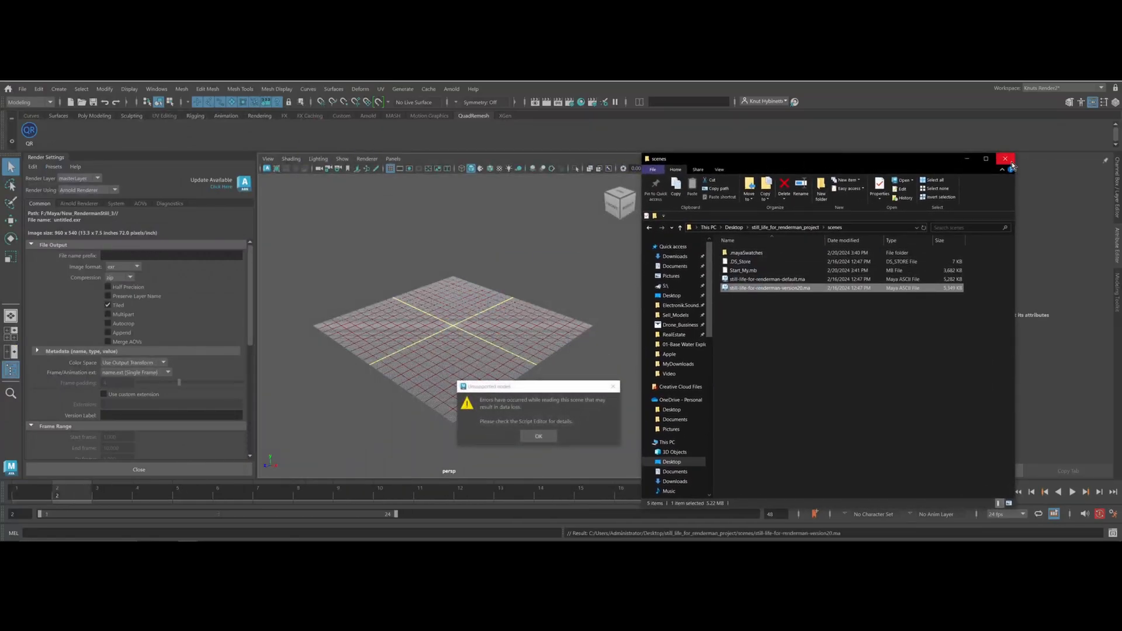
left_click(532, 440)
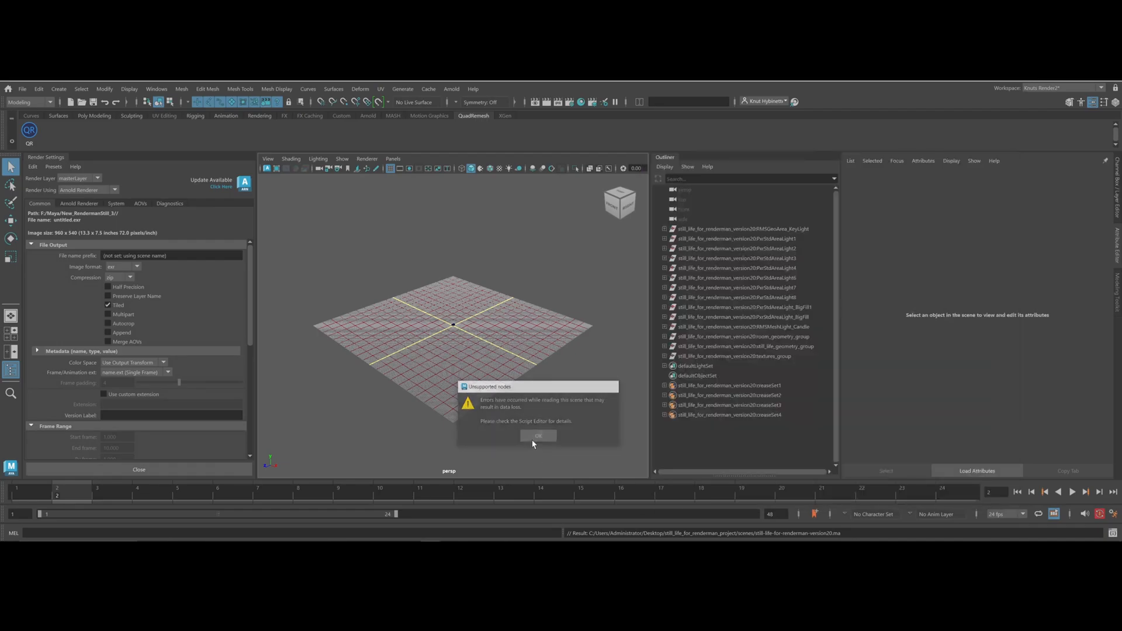
Delete the room box that encloses the still life so its objects and backdrop are exposed
left_click_drag(677, 327, 676, 335)
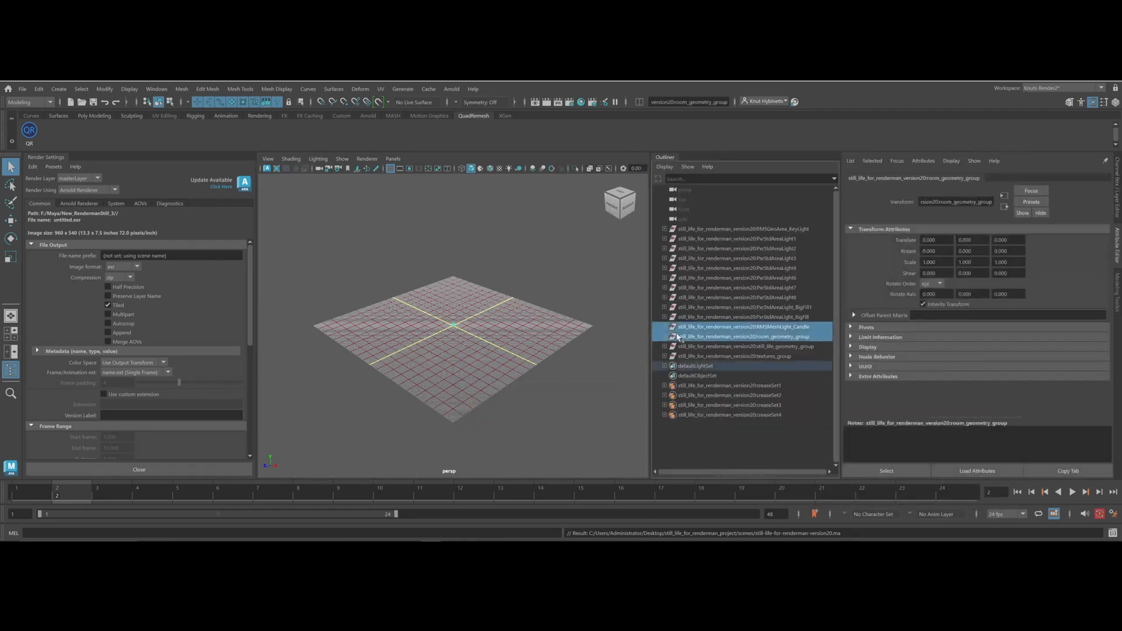
left_click(410, 309)
right_click_drag(411, 309, 861, 305, "alt")
left_click_drag(548, 316, 514, 316, "alt")
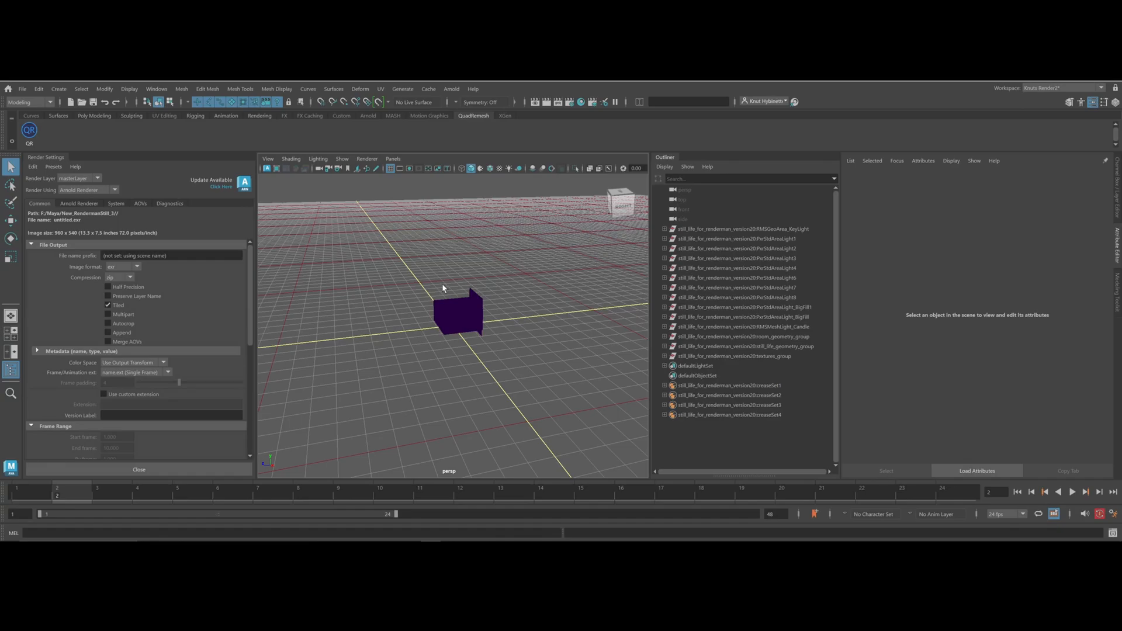
left_click(456, 322)
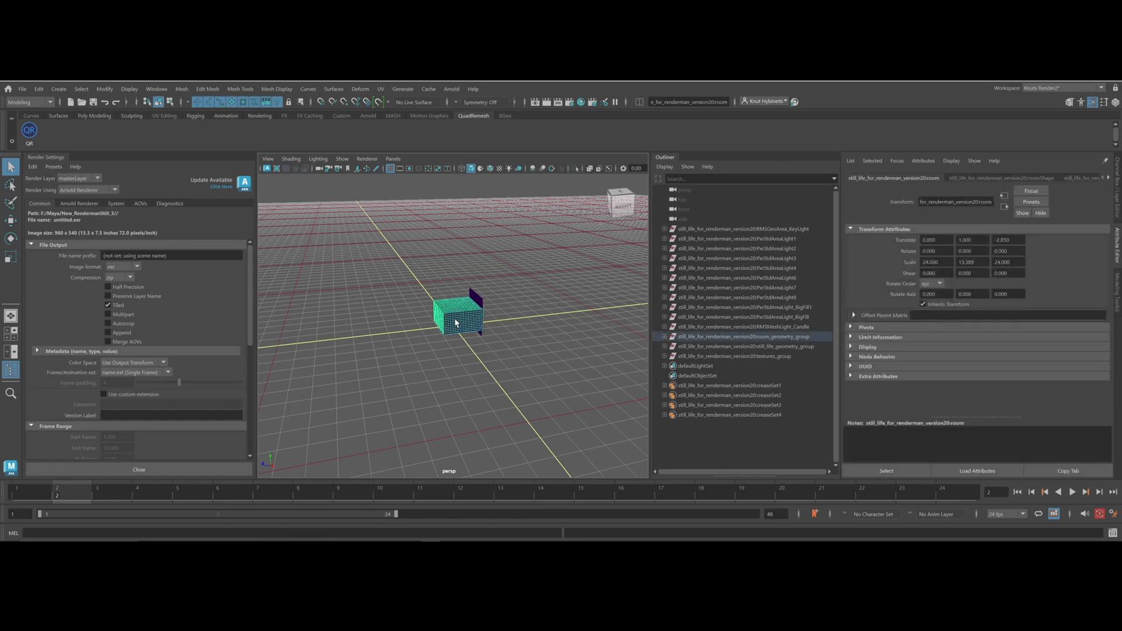
left_click(445, 320)
right_click_drag(377, 270, 672, 277, "alt")
middle_click_drag(508, 269, 482, 288, "alt")
left_click(439, 363)
right_click_drag(508, 210, 401, 236, "alt")
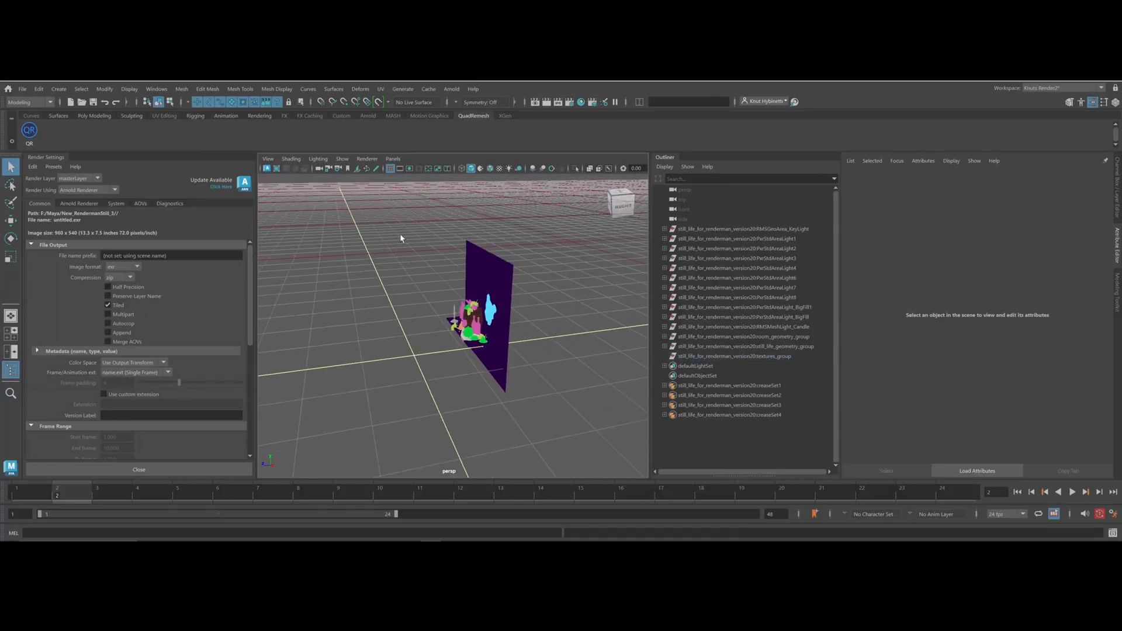
Select the backdrop and all still life objects and assign the existing lambert1 material to them
left_click_drag(401, 236, 572, 414)
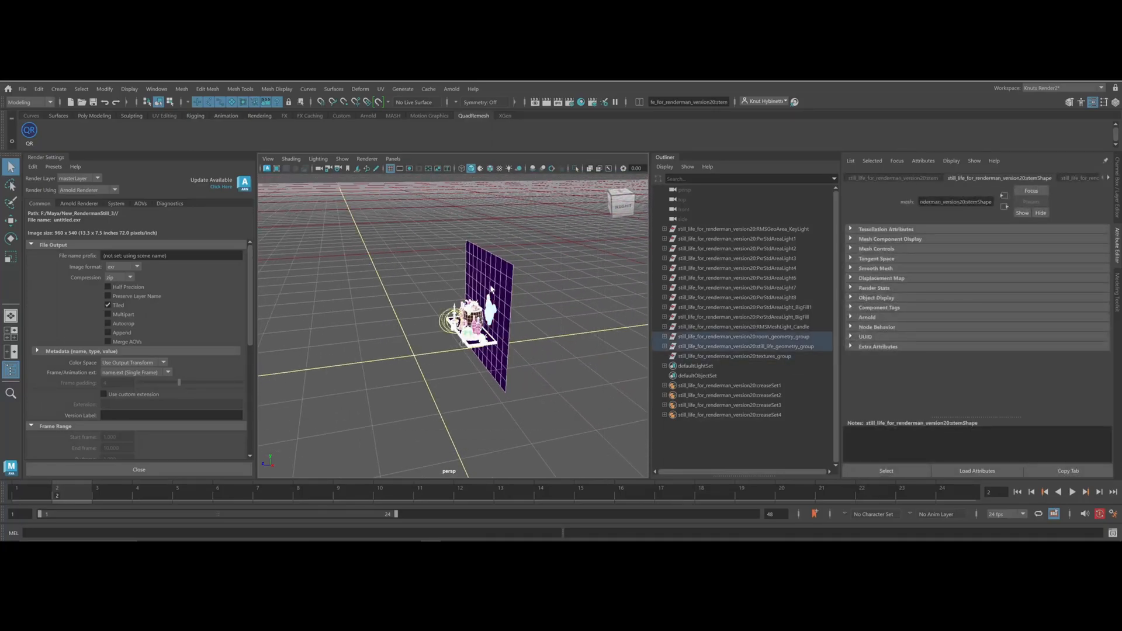
right_click_drag(493, 268, 468, 536)
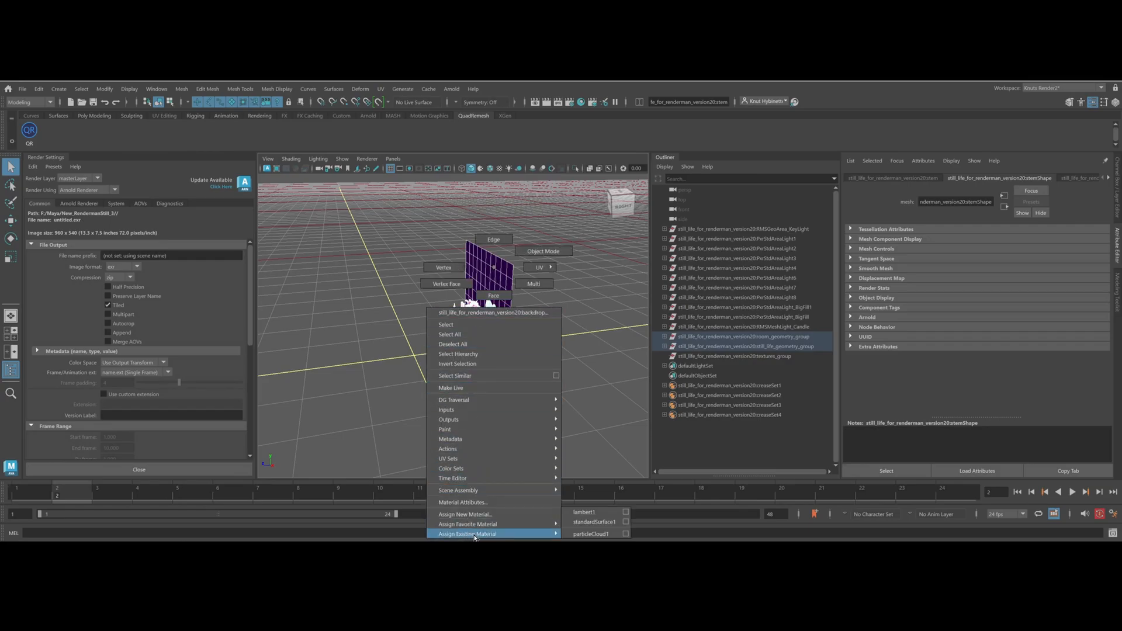
right_click_drag(474, 534, 594, 514)
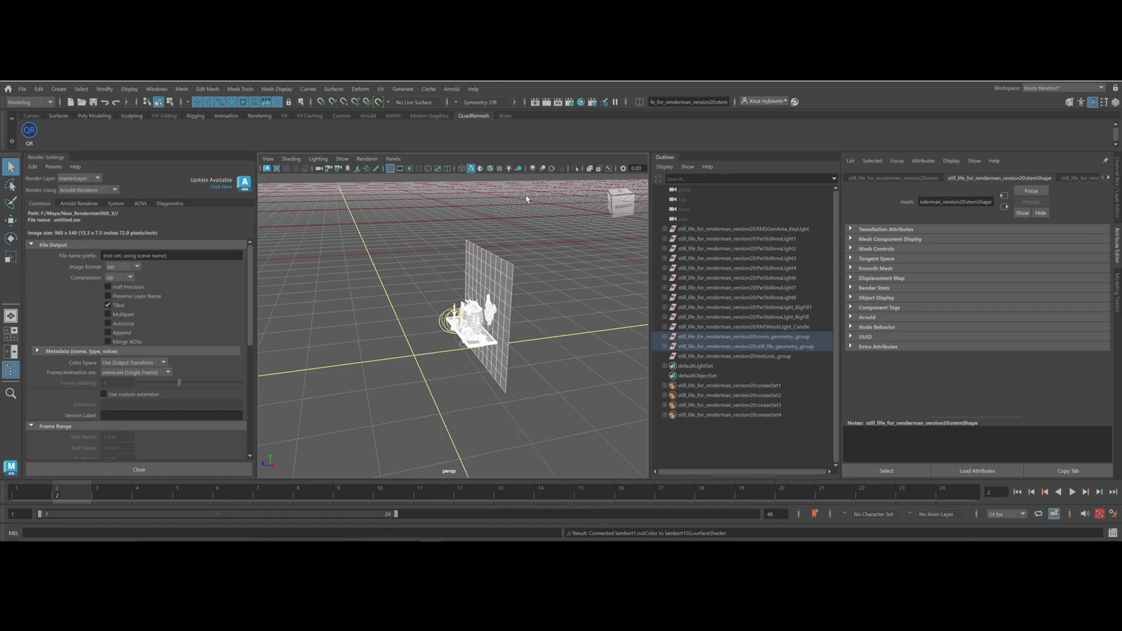
Darken the lambert1 material's color to a dark gray and inspect the still life against the backdrop
scroll(426, 295, "up", 4)
left_click_drag(426, 295, 529, 285, "alt")
left_click(1108, 178)
left_click(1084, 178)
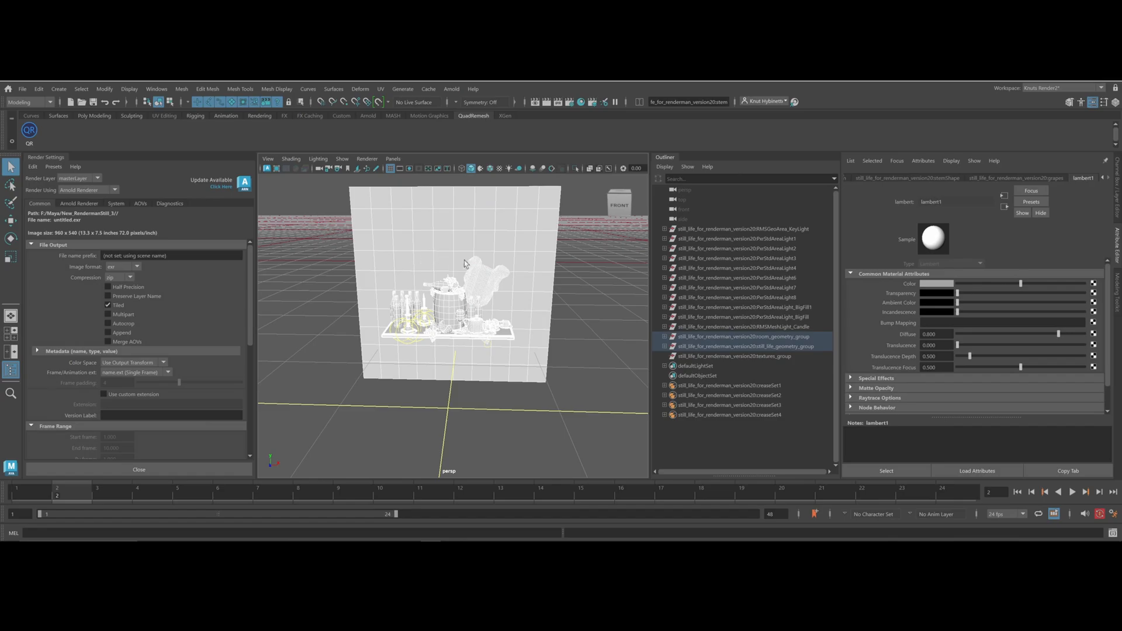
left_click_drag(1020, 283, 968, 285)
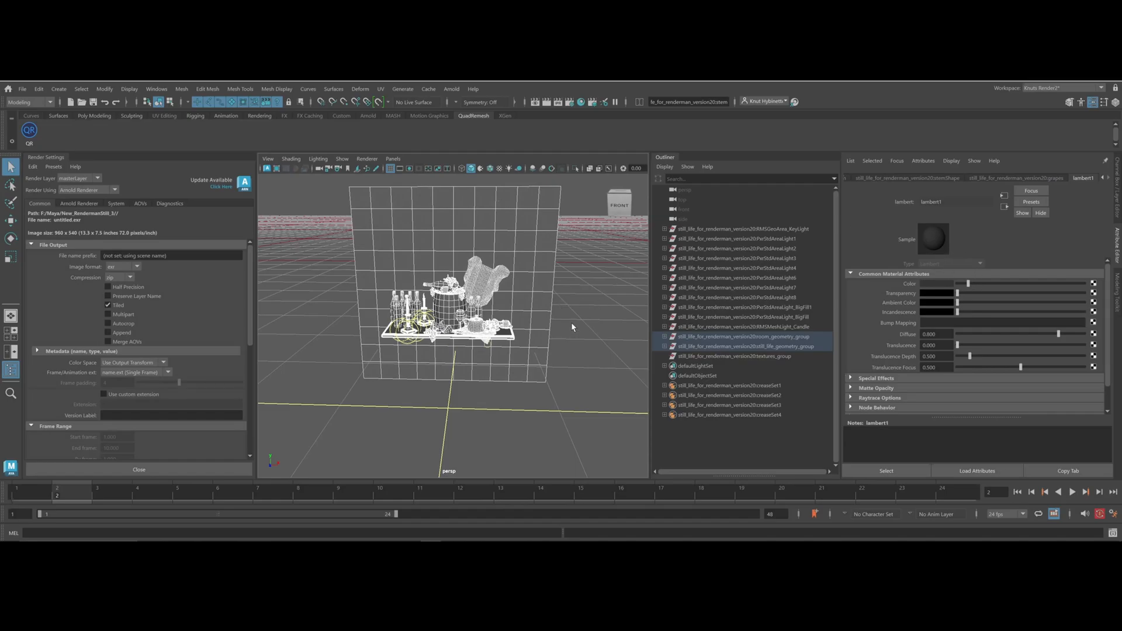
left_click_drag(574, 326, 567, 314, "alt")
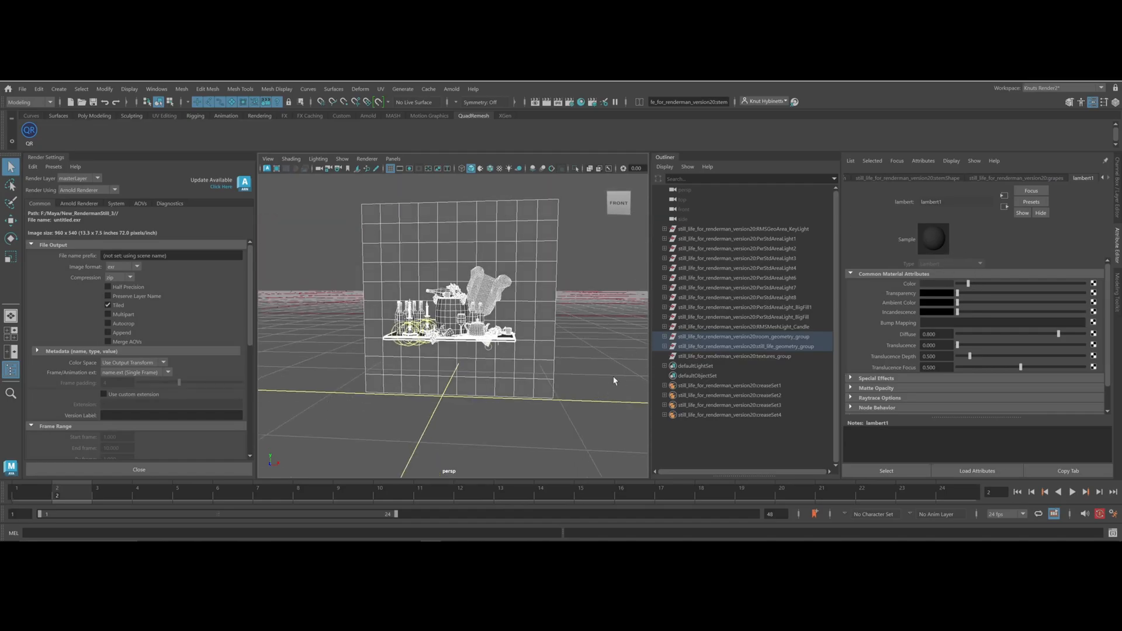
left_click_drag(623, 384, 563, 392, "alt")
mouse_move(564, 393)
right_mouse_down("alt")
mouse_move(604, 392)
mouse_move(555, 392)
right_mouse_up("alt")
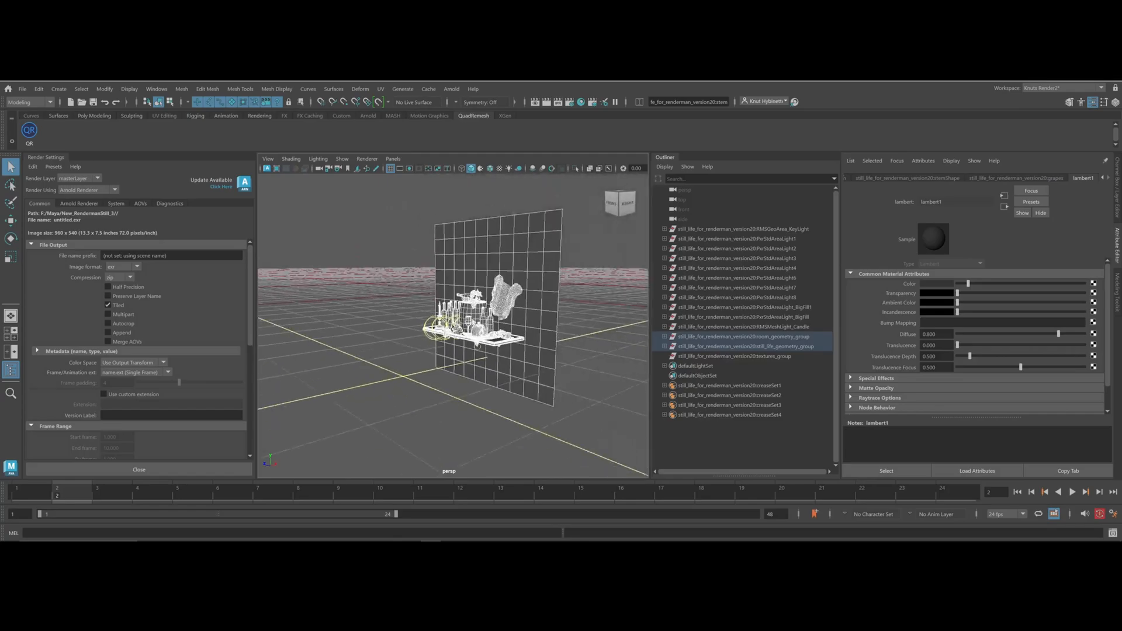
Delete the RMSGeoArea_KeyLight and the PxrStdAreaLight1, PxrStdAreaLight2 and PxrStdAreaLight3 lights one after another
left_click(781, 229)
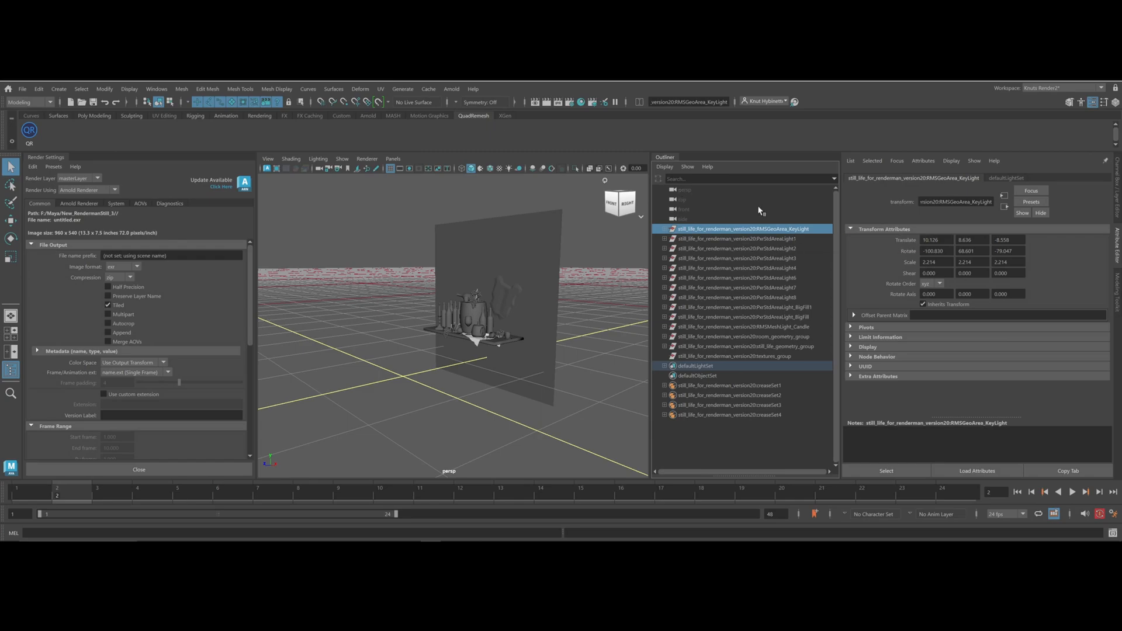
key("Delete")
left_click(799, 230)
key("Delete")
left_click(802, 231)
key("Delete")
left_click(793, 222)
left_click(792, 229)
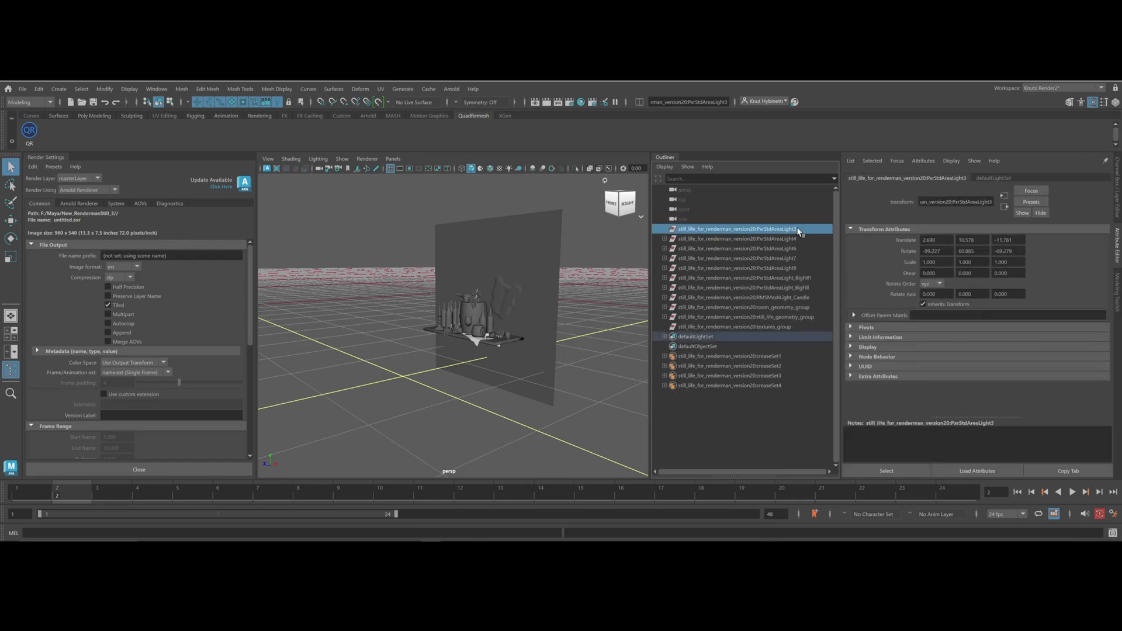
key("Delete")
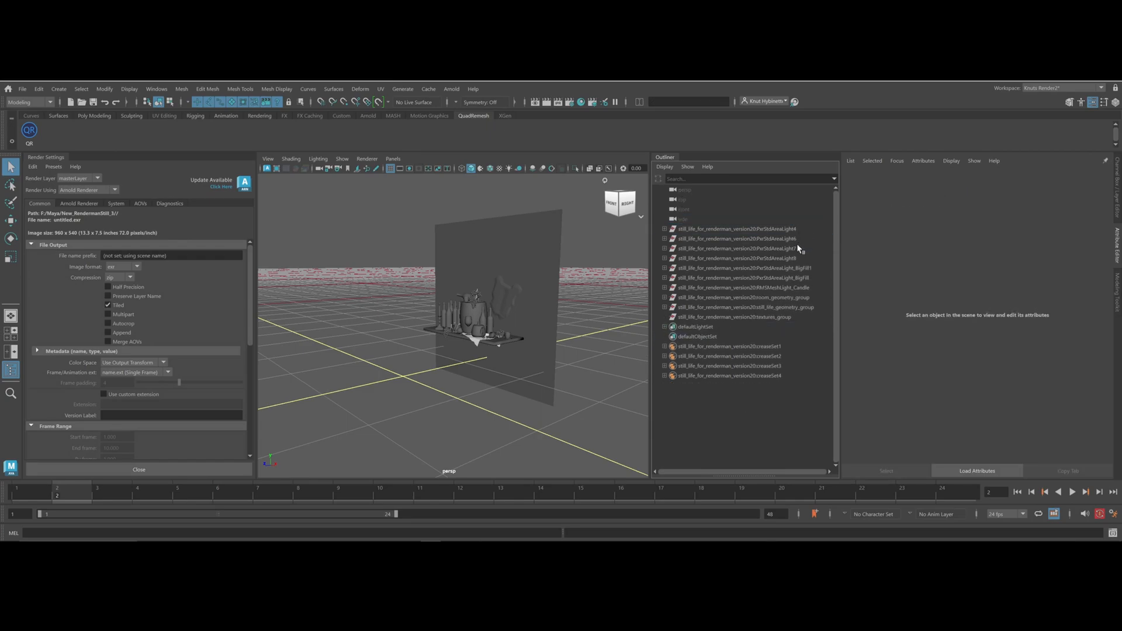
Delete the remaining lights from PxrStdAreaLight4 through RMSMeshLight_Candle, and remove the textures group
left_click(801, 279)
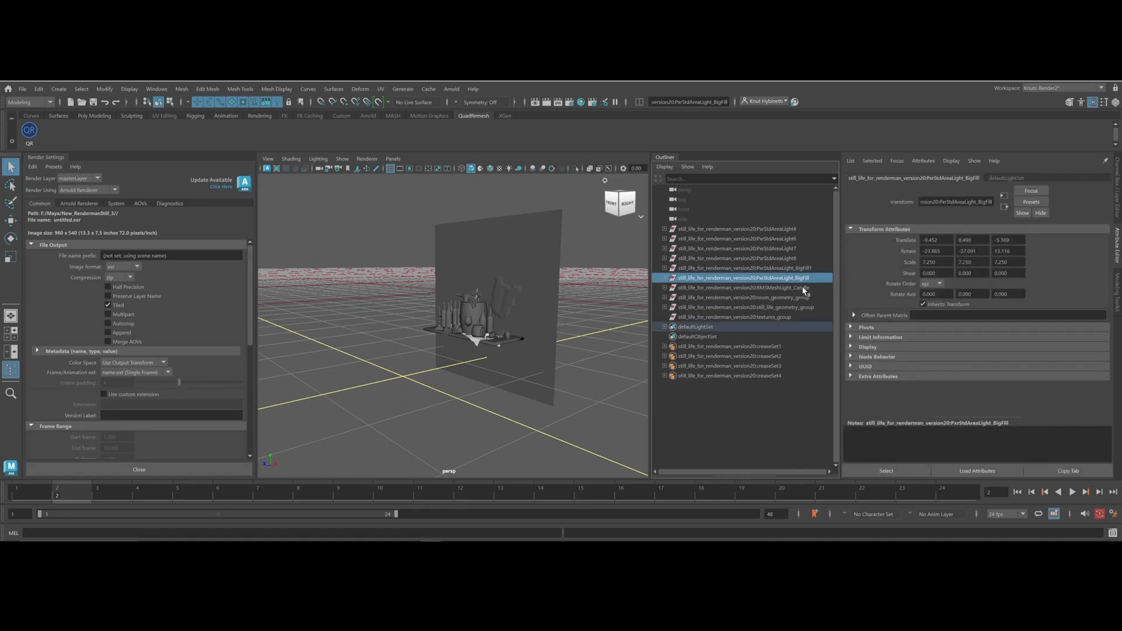
left_click(803, 288)
left_click(792, 230, "shift")
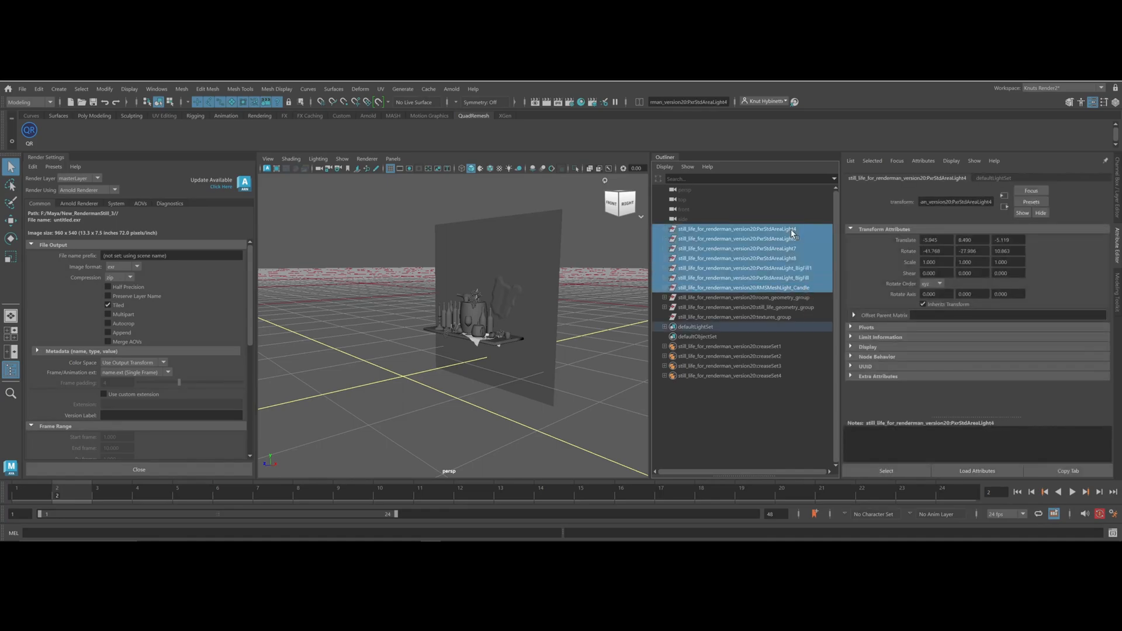
key("Delete")
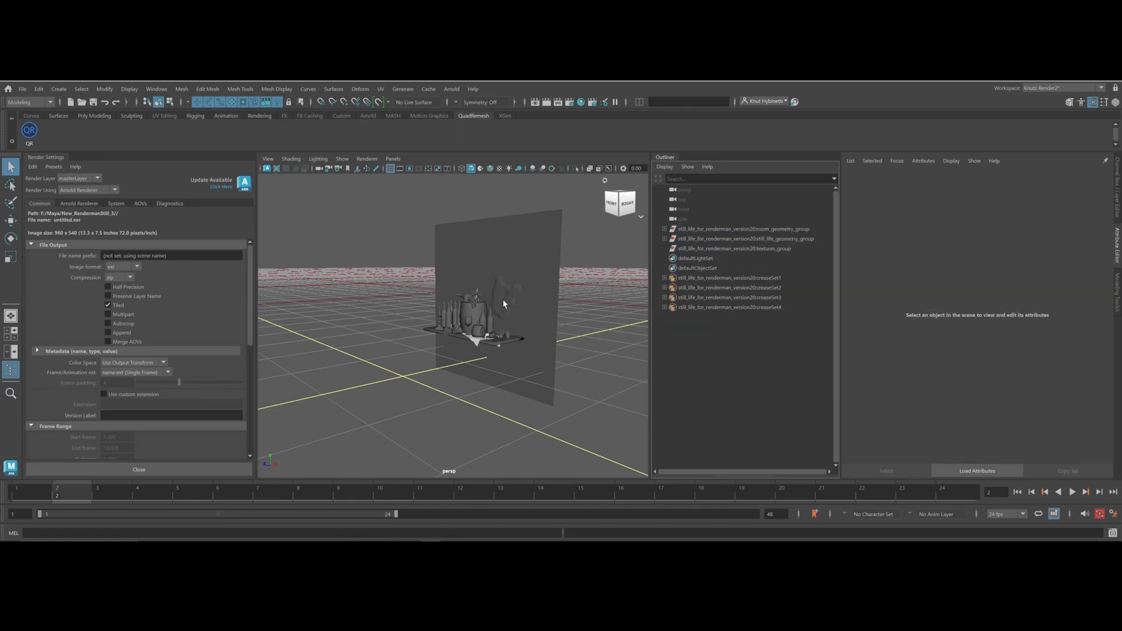
left_click(725, 249)
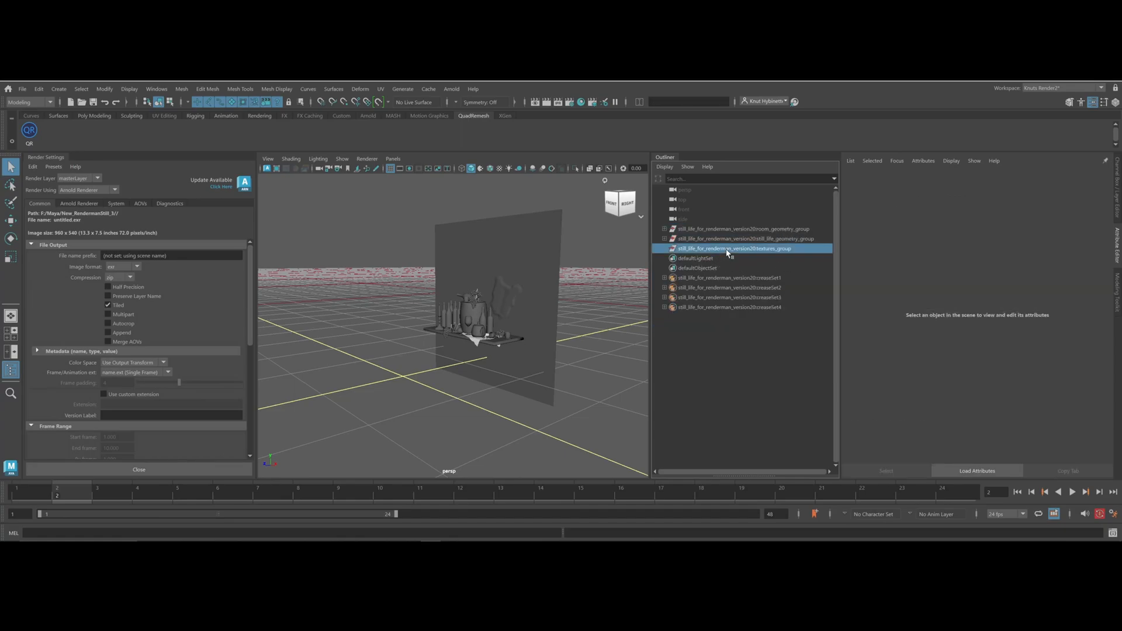
key("Delete")
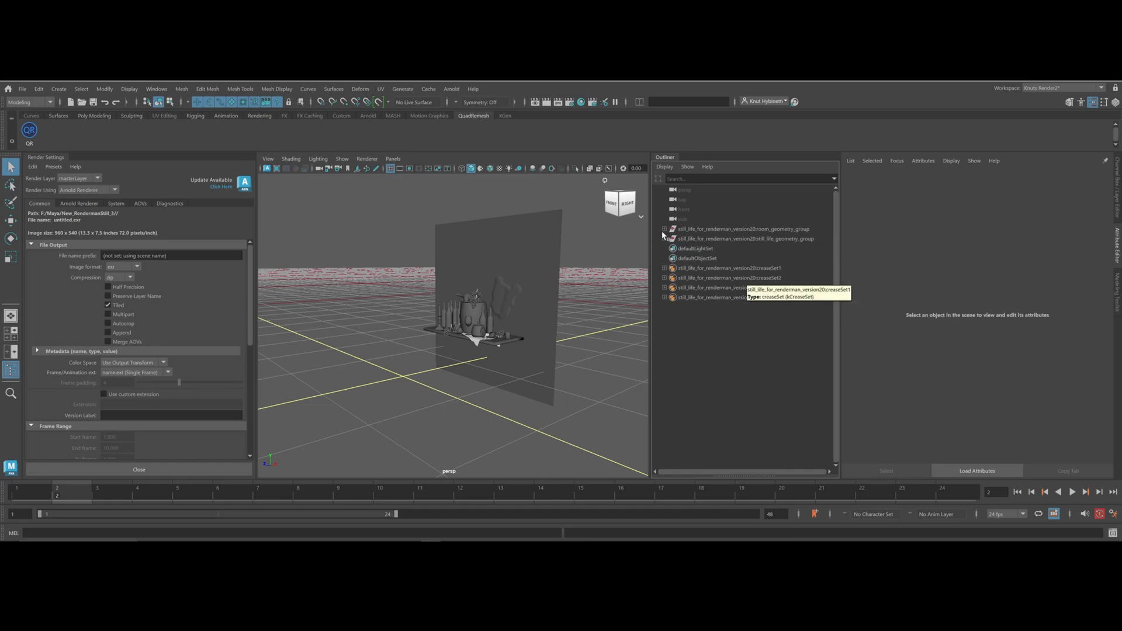
Delete the unused nodes in the Hypershade and close its window
left_click(580, 101)
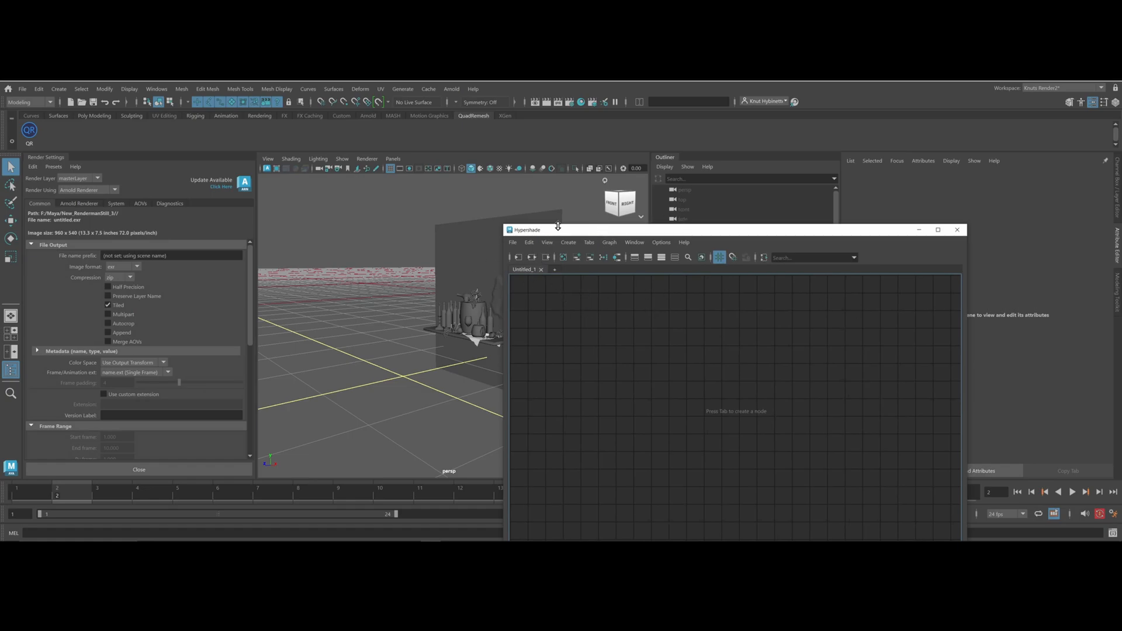
left_click_drag(560, 234, 655, 103)
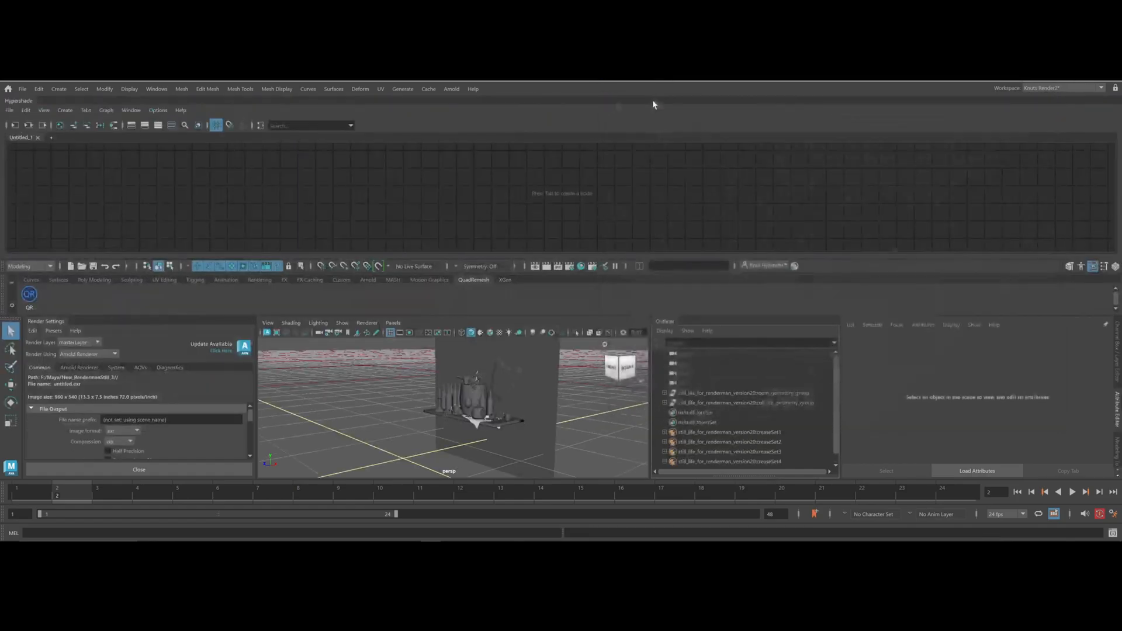
left_click_drag(22, 101, 354, 188)
left_click(362, 193)
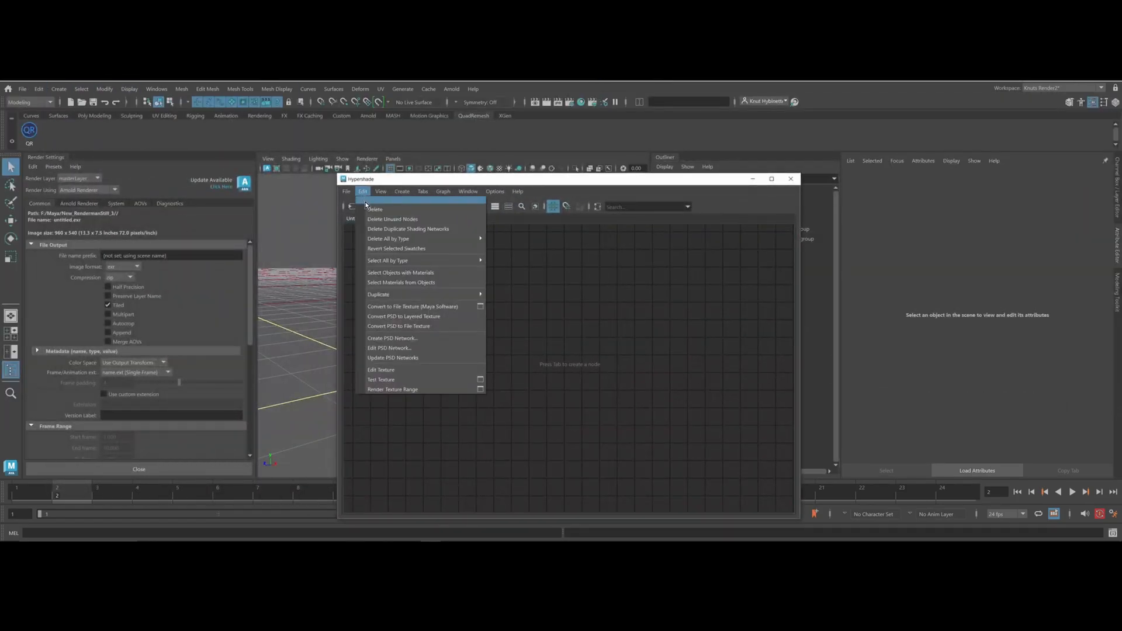
left_click(366, 202)
left_click(376, 212)
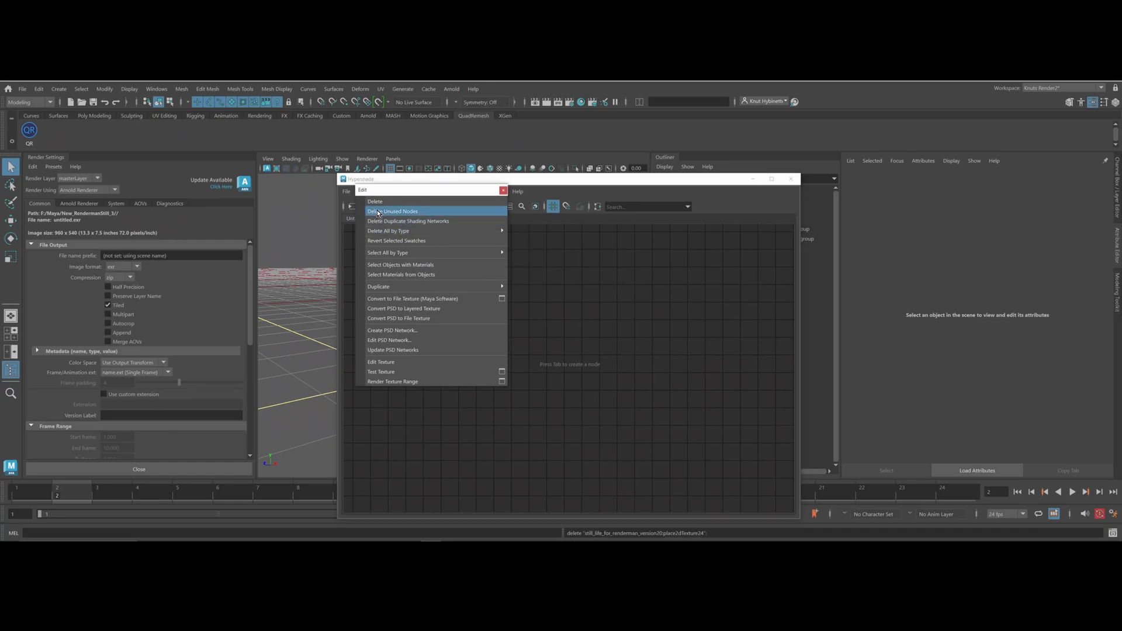
left_click(503, 190)
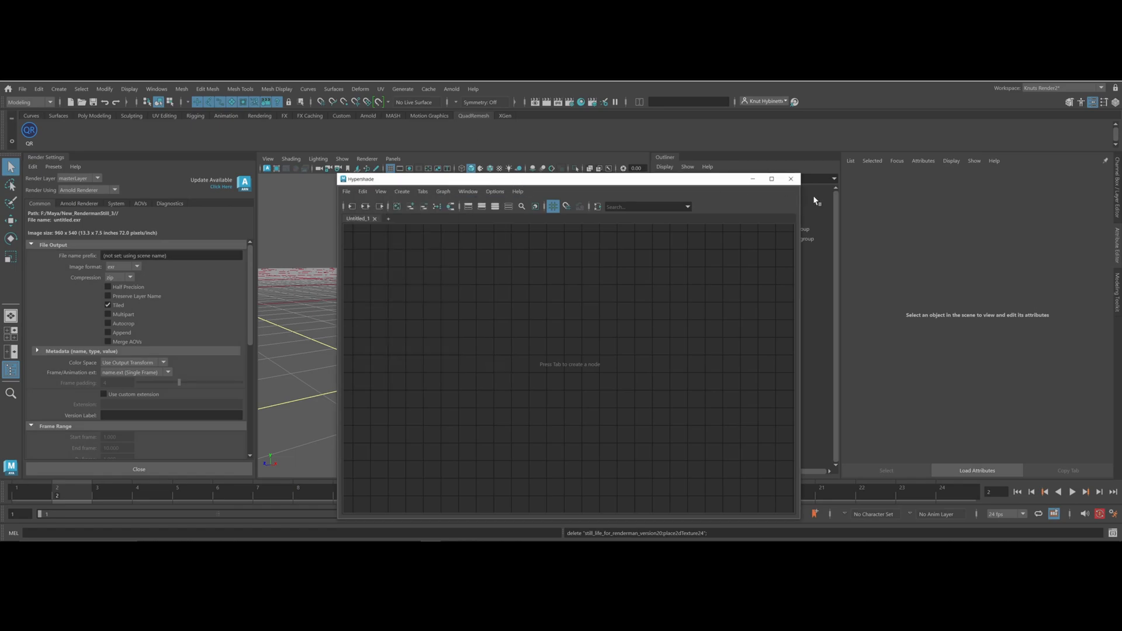
left_click(790, 179)
Select the backdrop and all still life objects and open the viewport's grid display options
left_click_drag(499, 243, 519, 280, "alt")
right_click_drag(520, 280, 390, 222, "alt")
left_click_drag(367, 202, 600, 404)
right_click_drag(600, 405, 510, 380, "alt")
left_click_drag(457, 363, 500, 422, "alt")
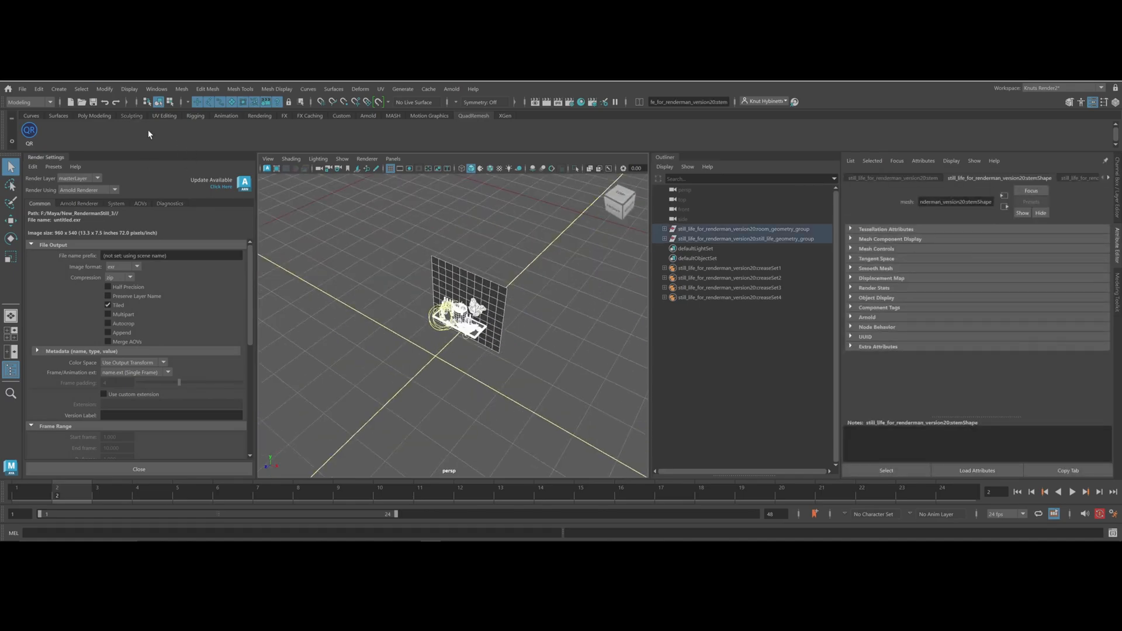
left_click(104, 88)
mouse_move(131, 93)
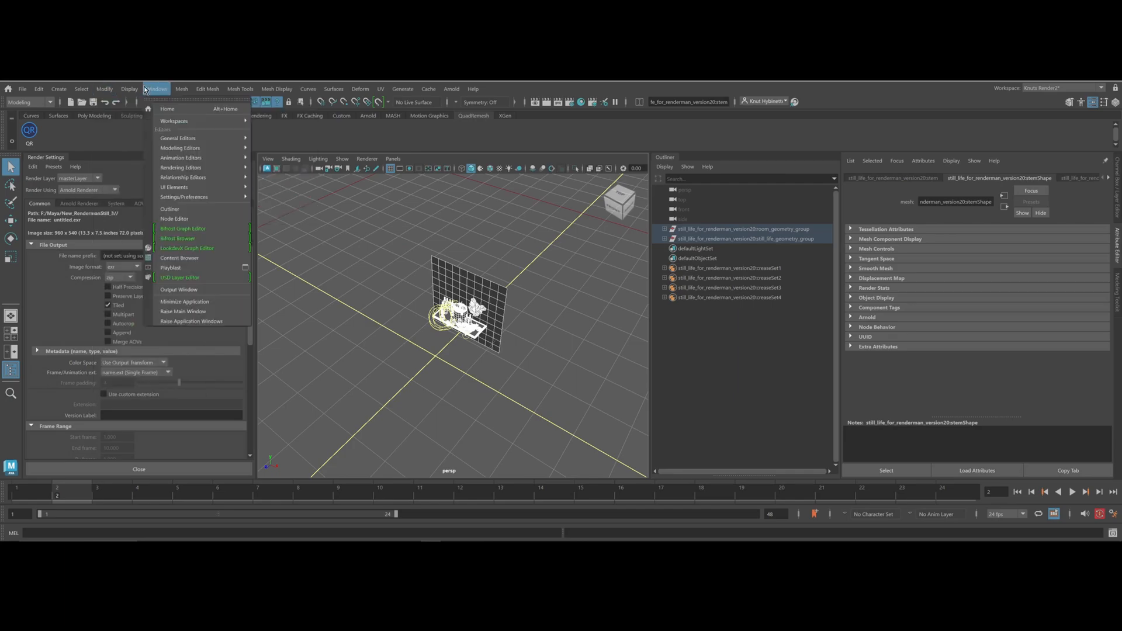
left_click(284, 117)
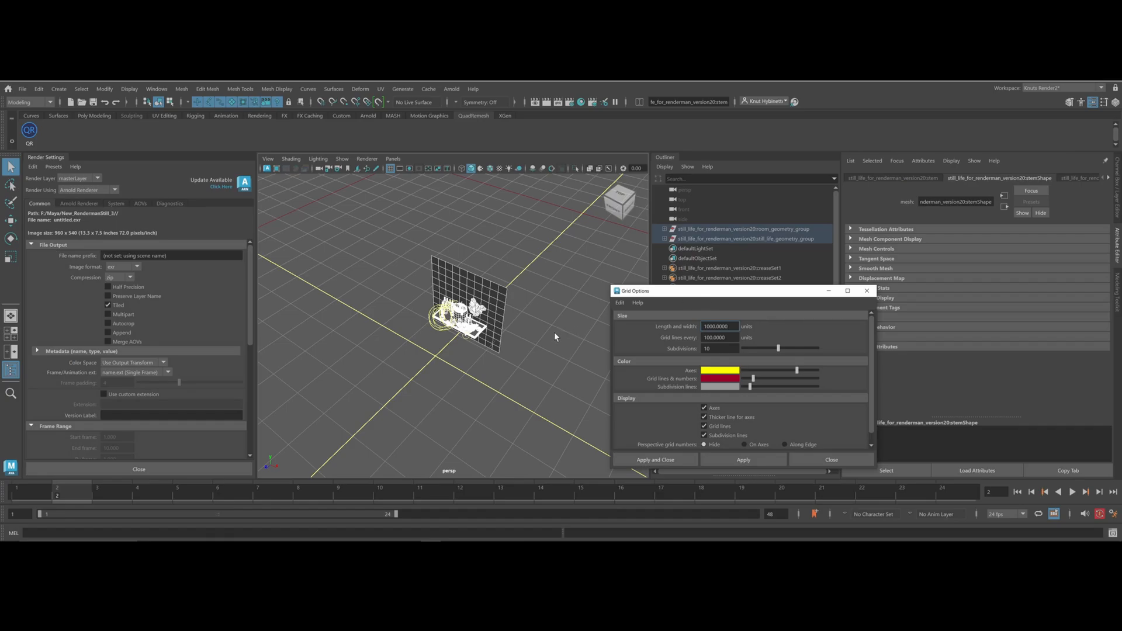
Compare the still life's size with the grid's length, width and line spacing settings
left_click(730, 327)
scroll(482, 315, "down", 4)
left_click_drag(415, 318, 431, 289, "alt")
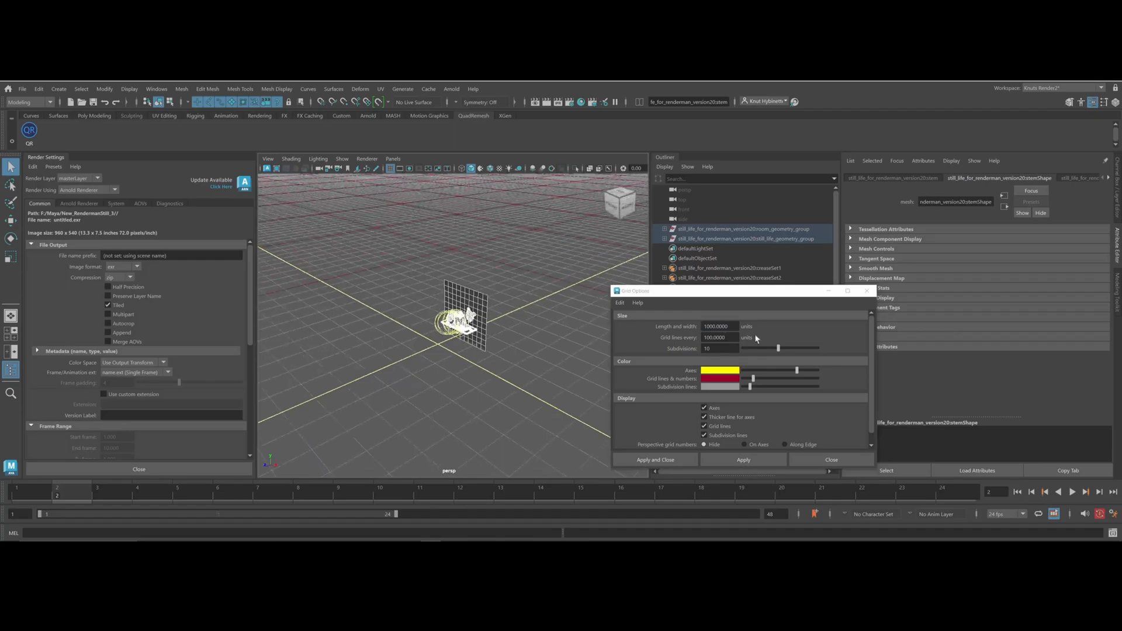
left_click_drag(602, 313, 399, 340, "alt")
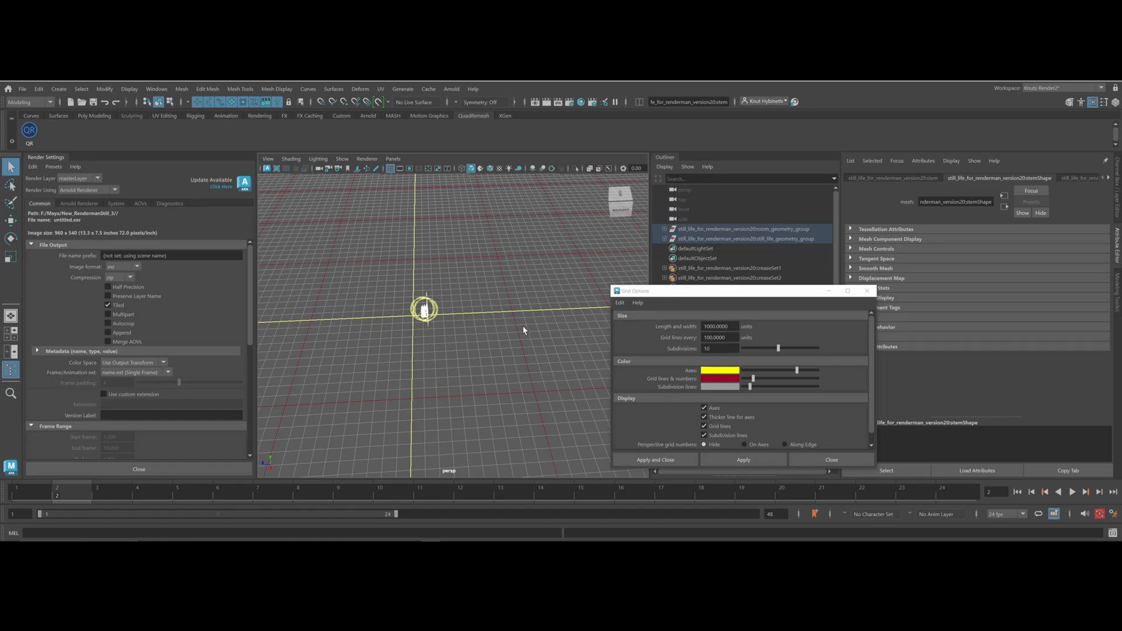
left_click_drag(427, 384, 501, 321, "alt")
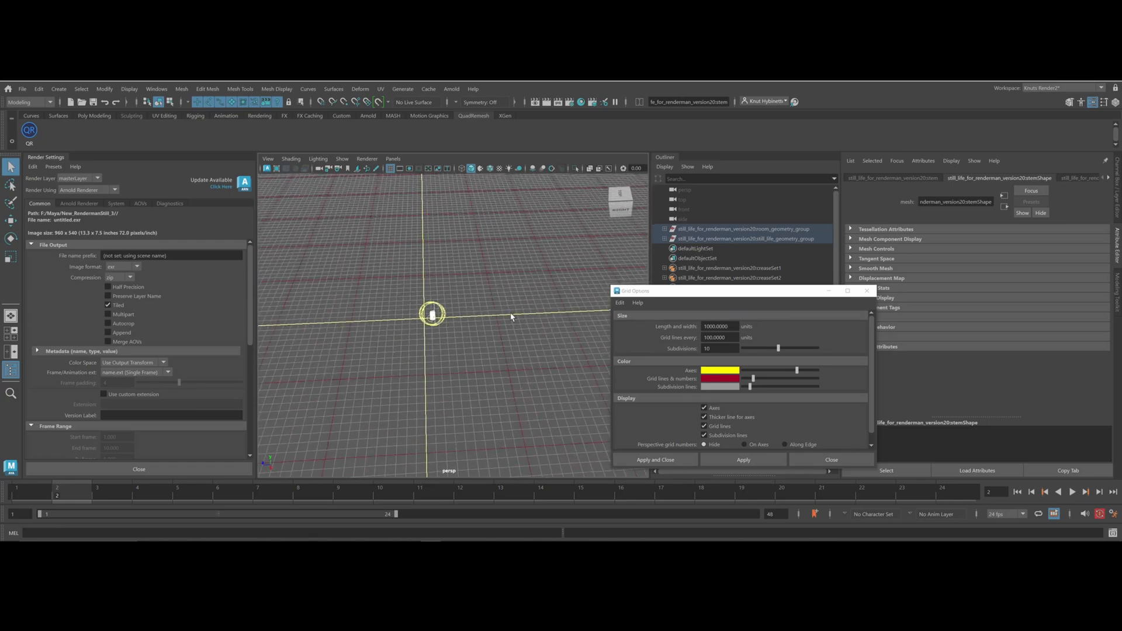
left_click_drag(306, 318, 443, 315, "alt")
left_click_drag(356, 321, 429, 328, "alt")
scroll(429, 328, "up", 5)
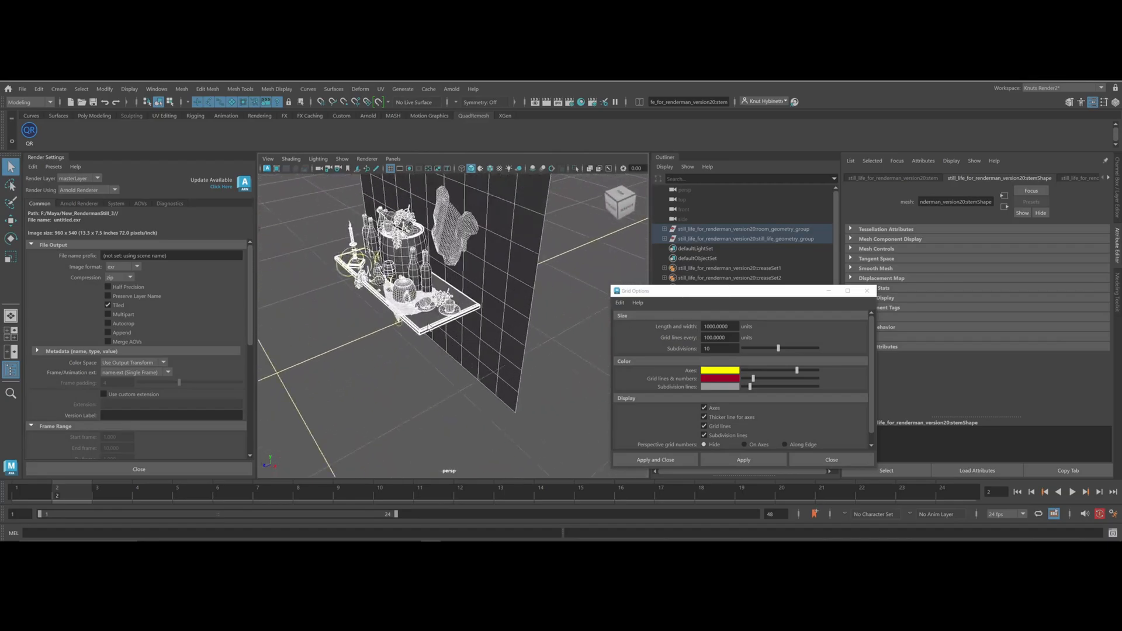
Select the lying pear and frame it in shaded display to judge its scale, and close the grid options
left_click(410, 313)
key("5")
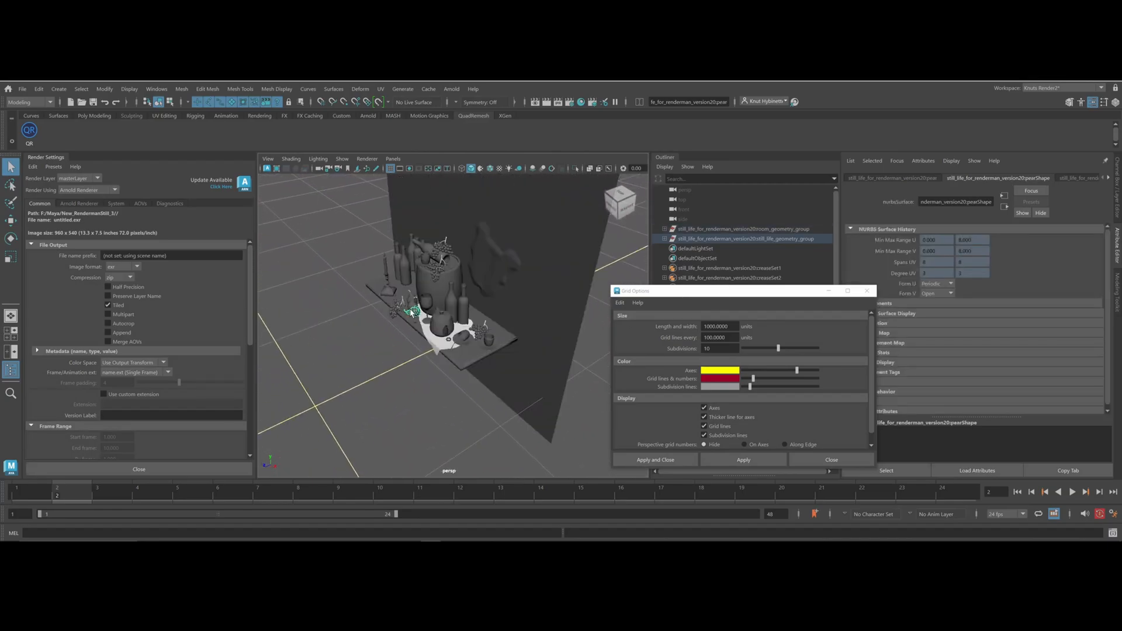
key("f")
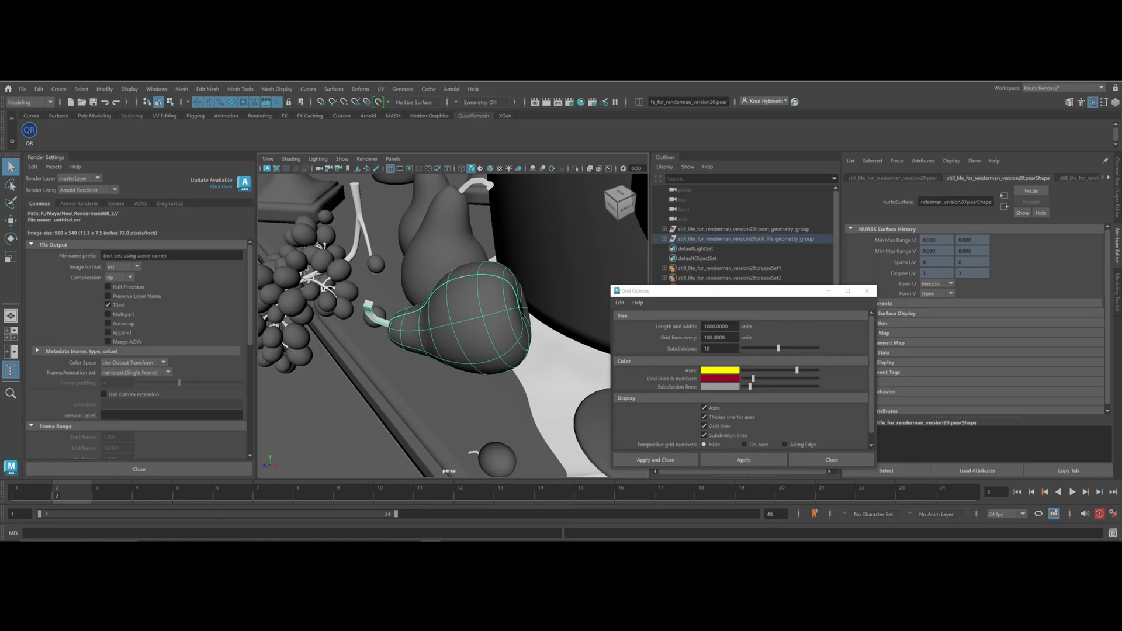
left_click(867, 291)
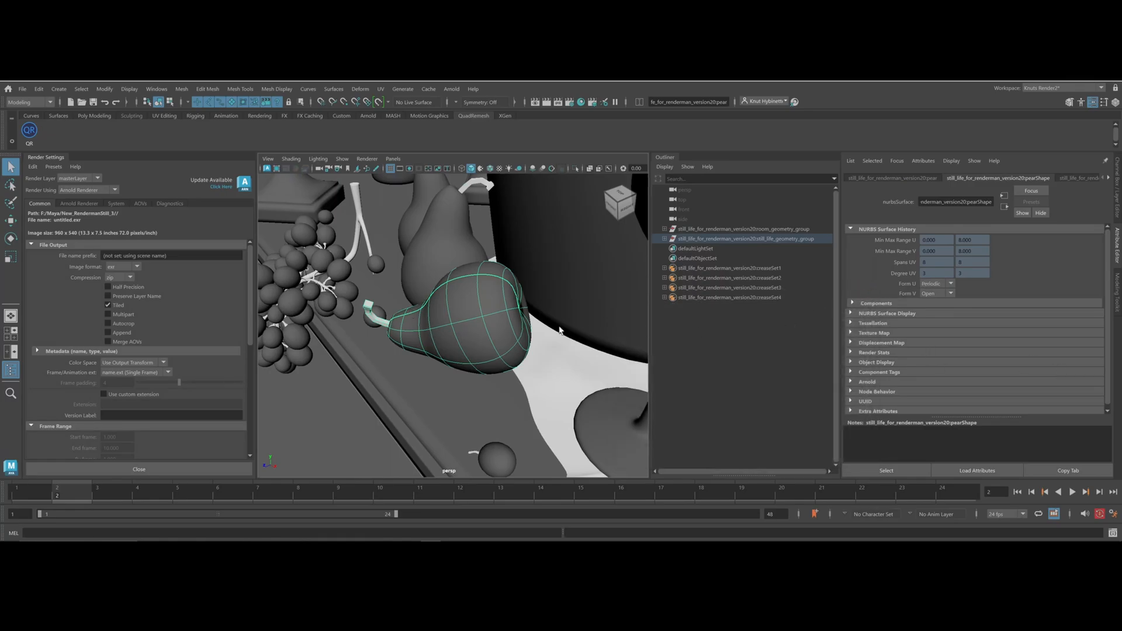
Check the linear working unit in the general application preferences and close them
left_click(156, 89)
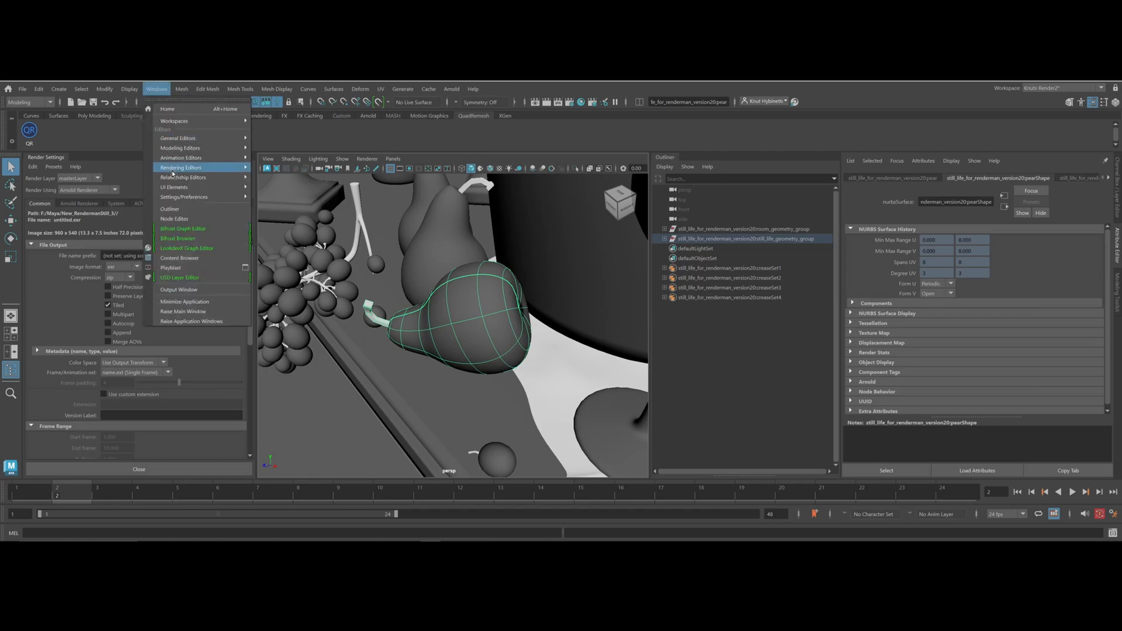
mouse_move(192, 197)
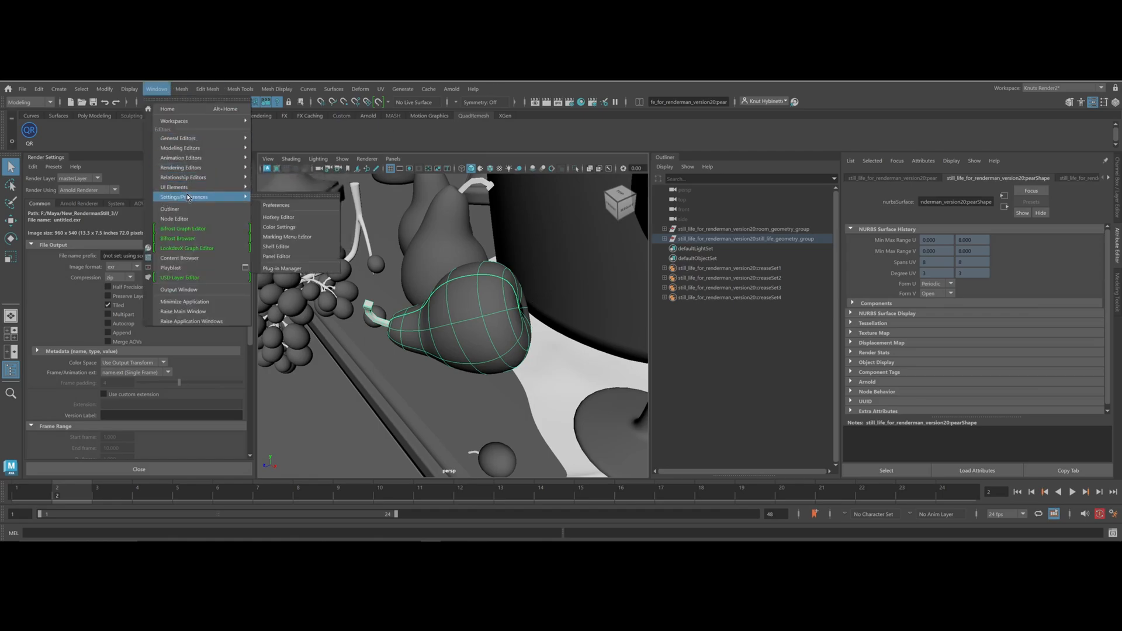
left_click(303, 206)
left_click(466, 242)
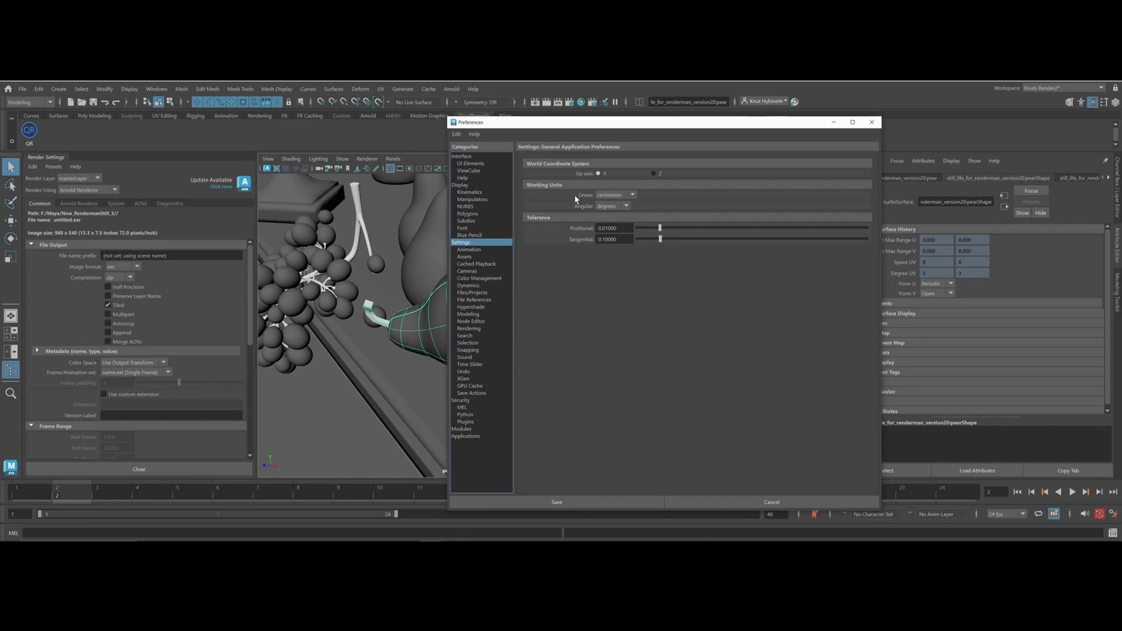
left_click(871, 122)
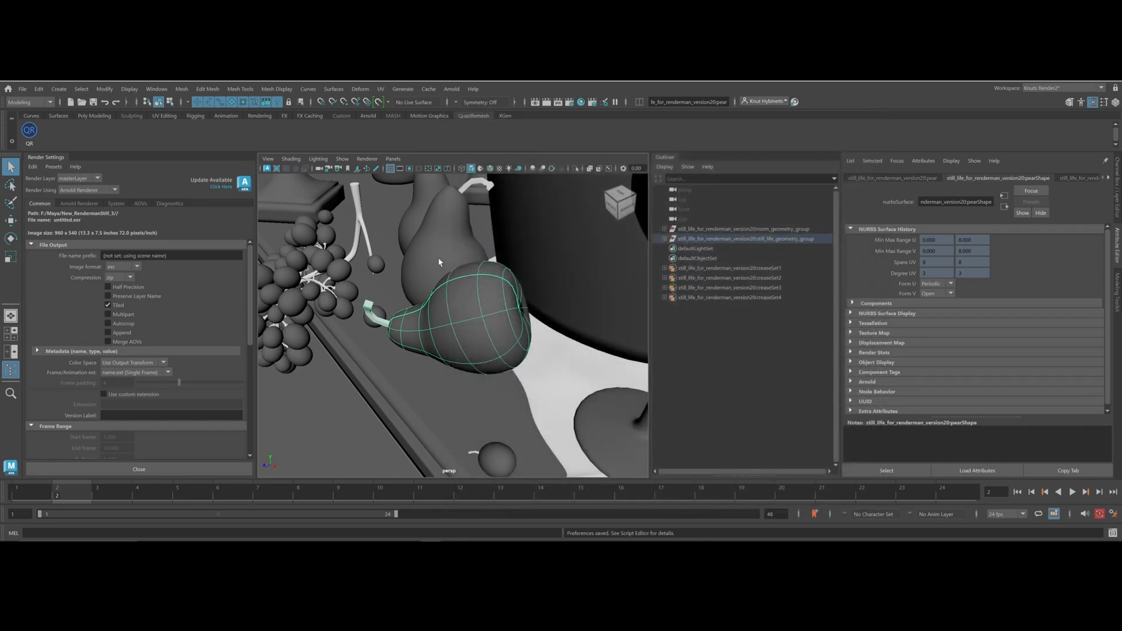
Group the room geometry and still life geometry groups together and frame the new group
left_click(721, 229)
left_click(718, 297, "shift")
key("ctrl+g")
key("f")
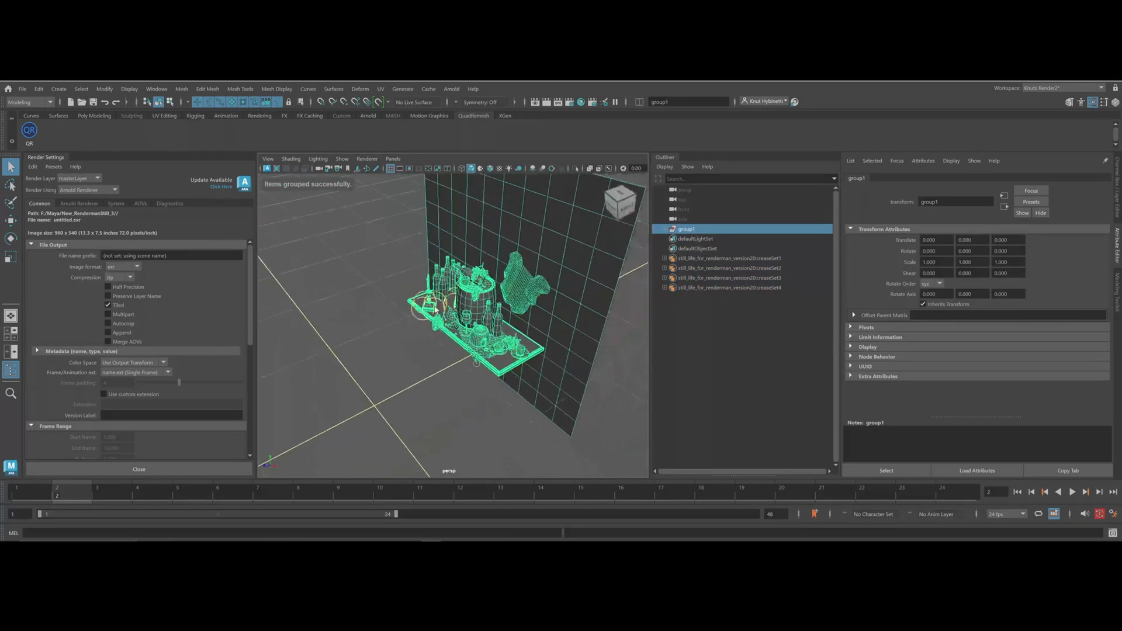
Scale the combined group up uniformly from the grid origin to about 11.97
key("r")
scroll(385, 328, "down", 5)
left_click_drag(428, 351, 568, 308)
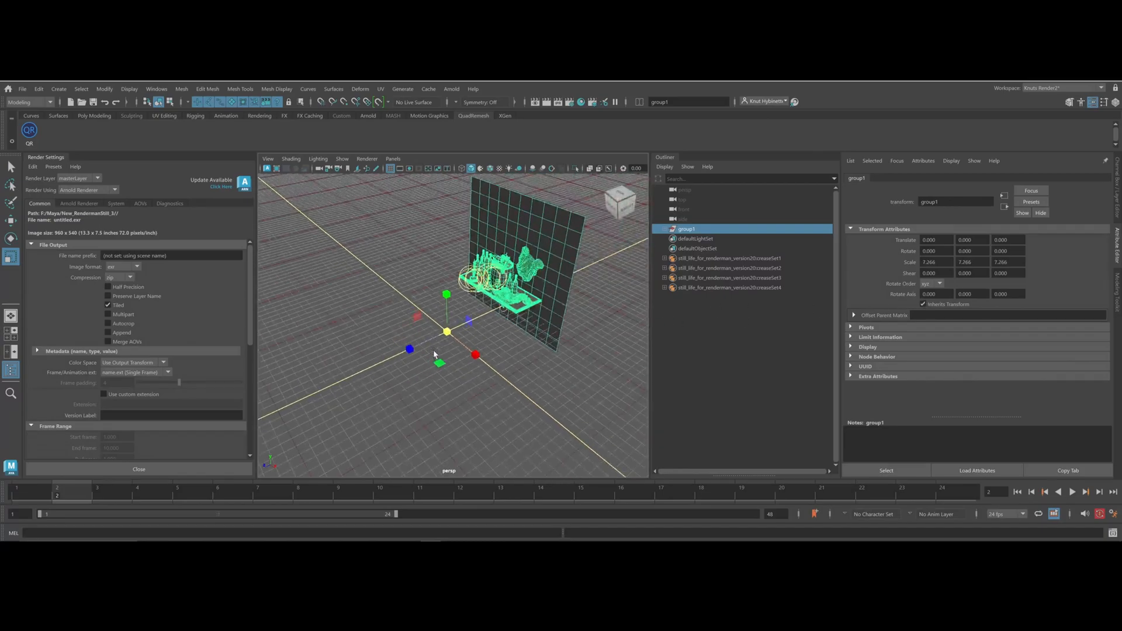
left_click_drag(447, 331, 705, 317)
key("w")
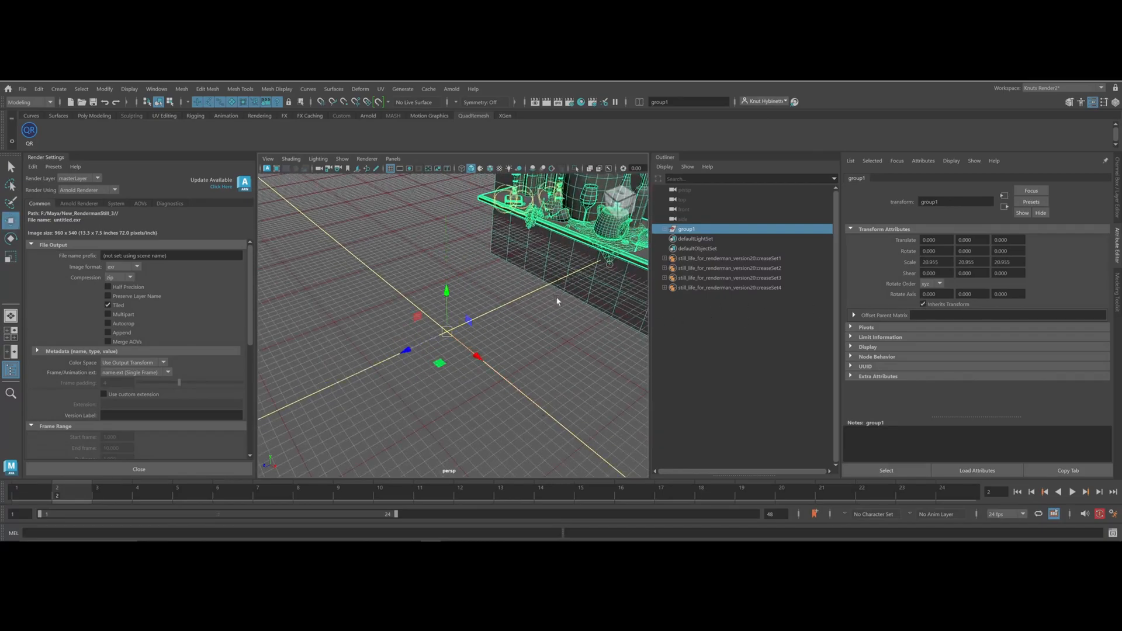
key("r")
left_click_drag(447, 331, 275, 331)
key("w")
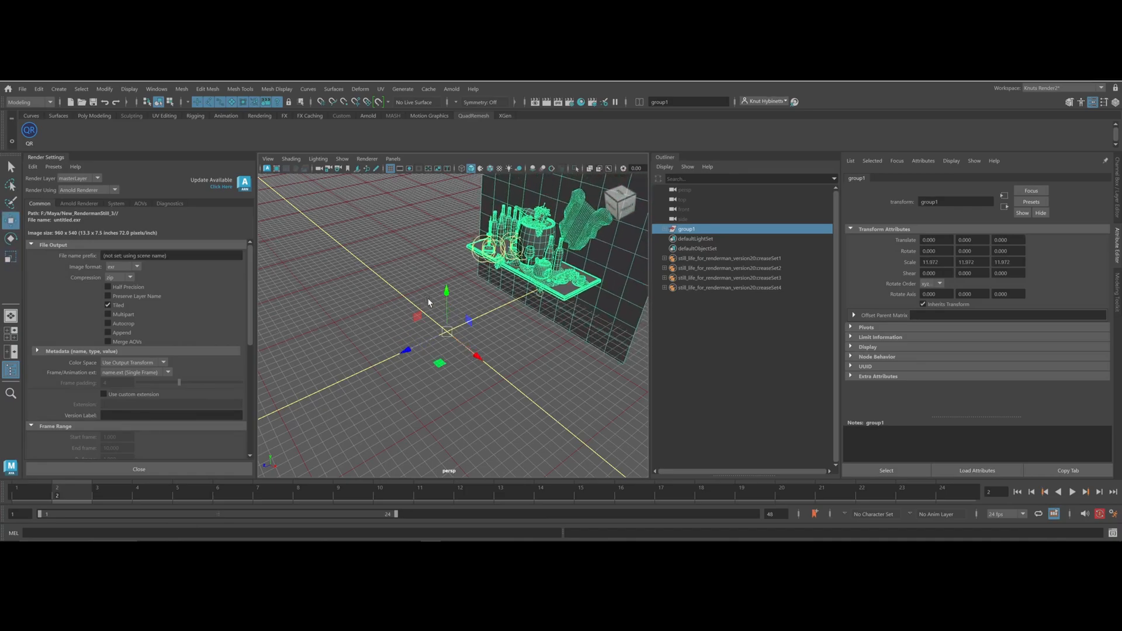
Lower the group vertically by about 36.9 units and set its uniform scale to about 10.37
left_click_drag(450, 289, 305, 486)
left_click(305, 486)
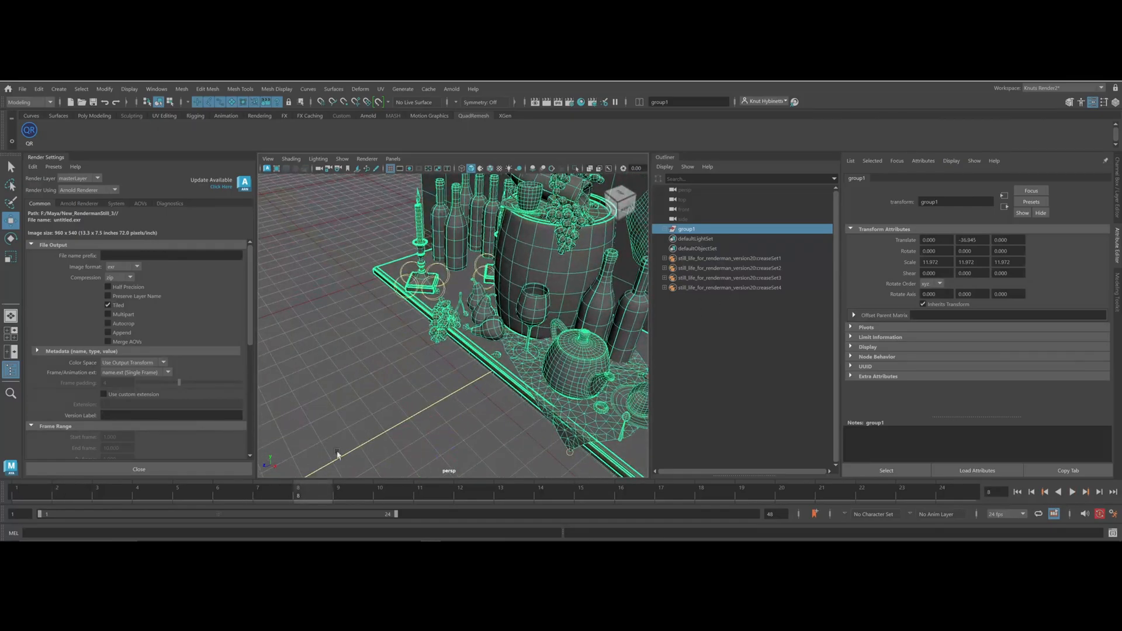
left_click_drag(272, 436, 242, 438, "alt")
key("r")
right_click_drag(365, 363, 459, 373, "alt")
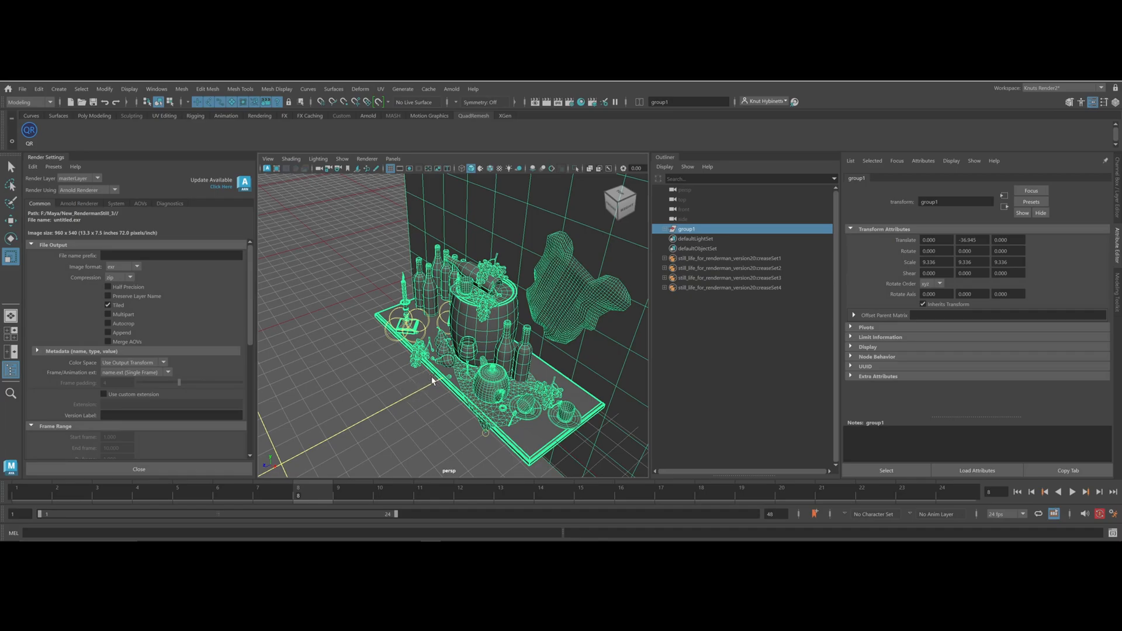
right_click_drag(427, 381, 306, 396, "alt")
left_click_drag(367, 433, 397, 432)
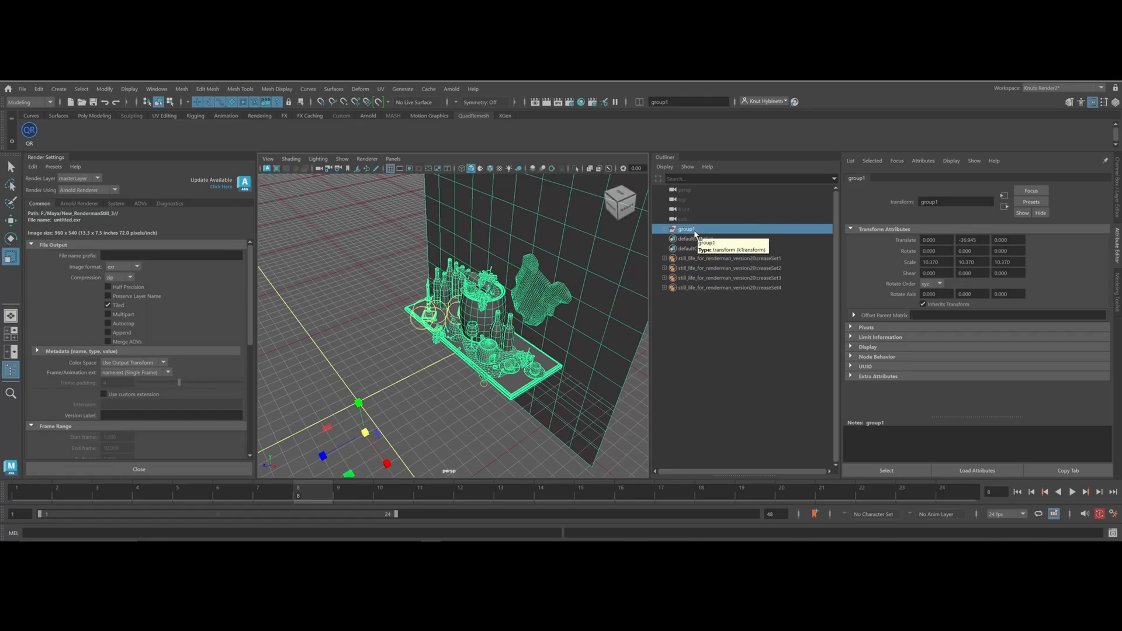
Ungroup the scaled group1 and select the room geometry group to inspect its inherited transform
left_click(36, 89)
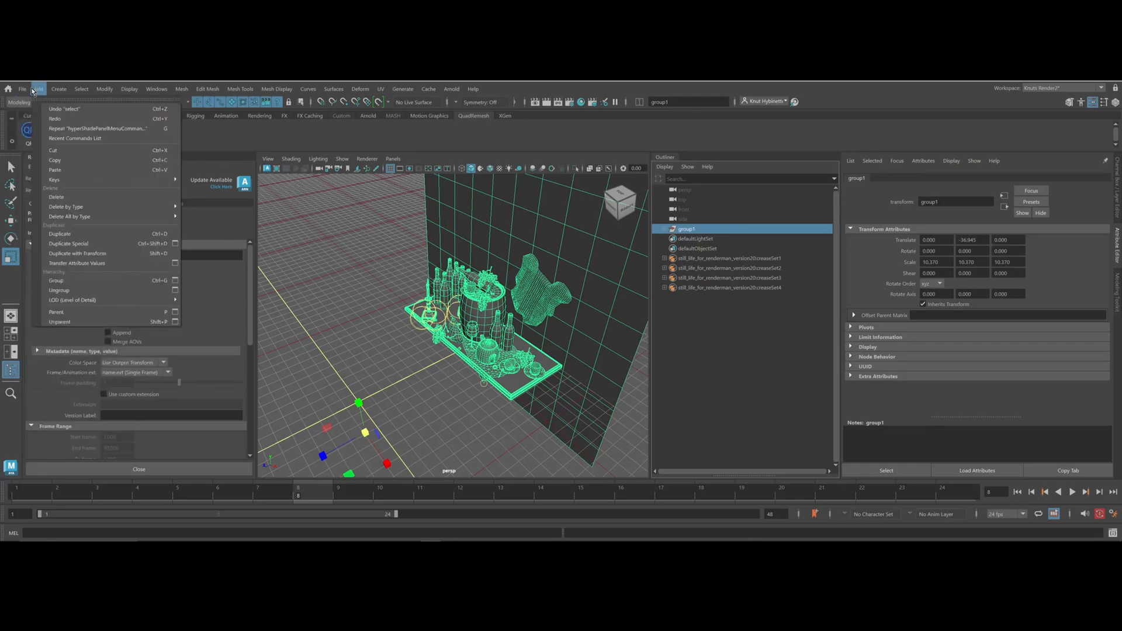
left_click(80, 290)
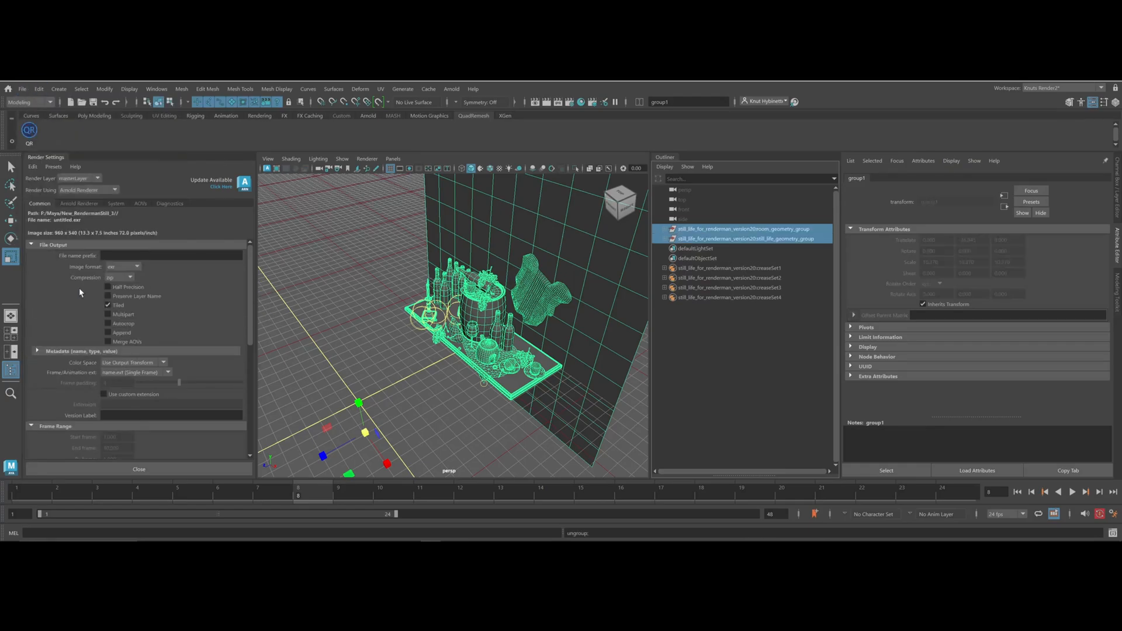
left_click(785, 220)
left_click(719, 229)
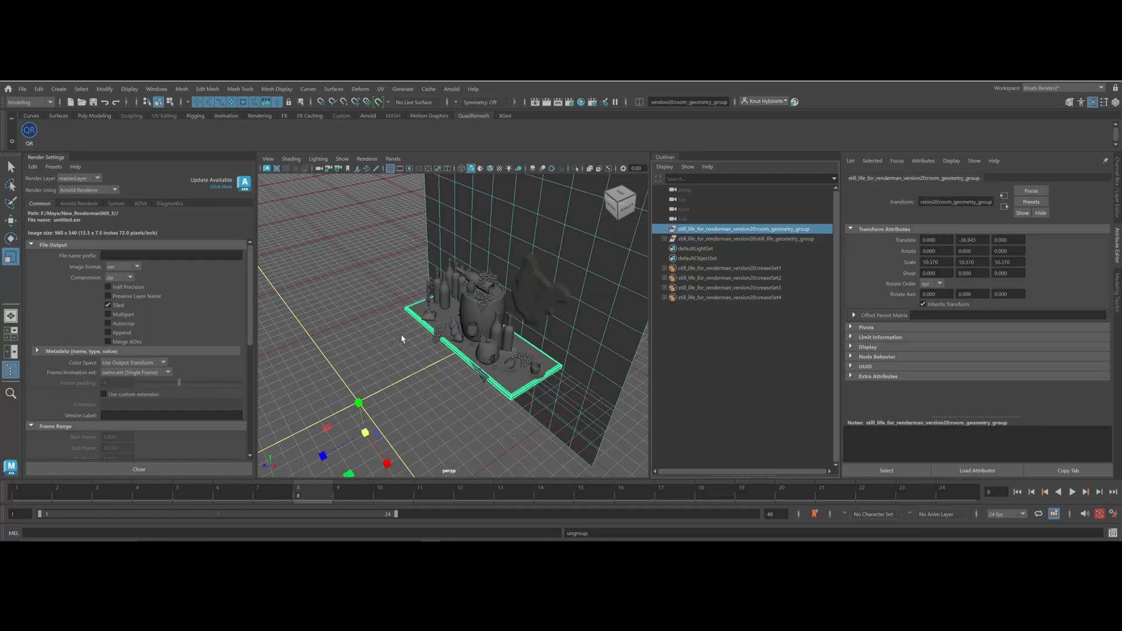
scroll(401, 338, "down", 5)
left_click_drag(357, 345, 360, 329, "alt")
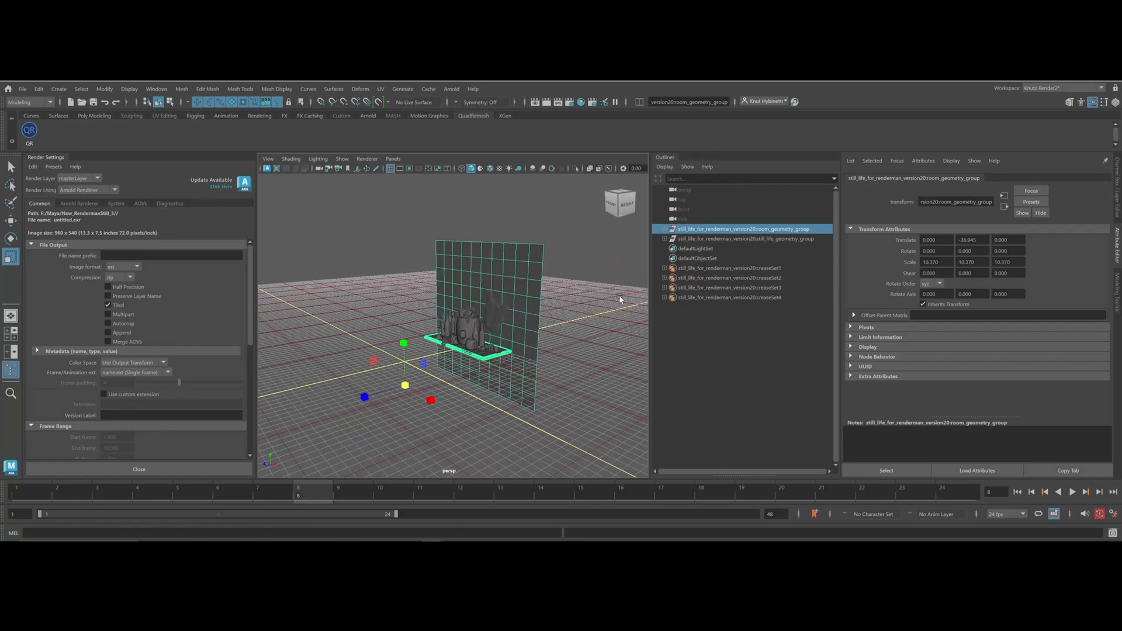
Expand the still life geometry group and examine its fur and grapes subgroups in the scene
left_click(761, 238)
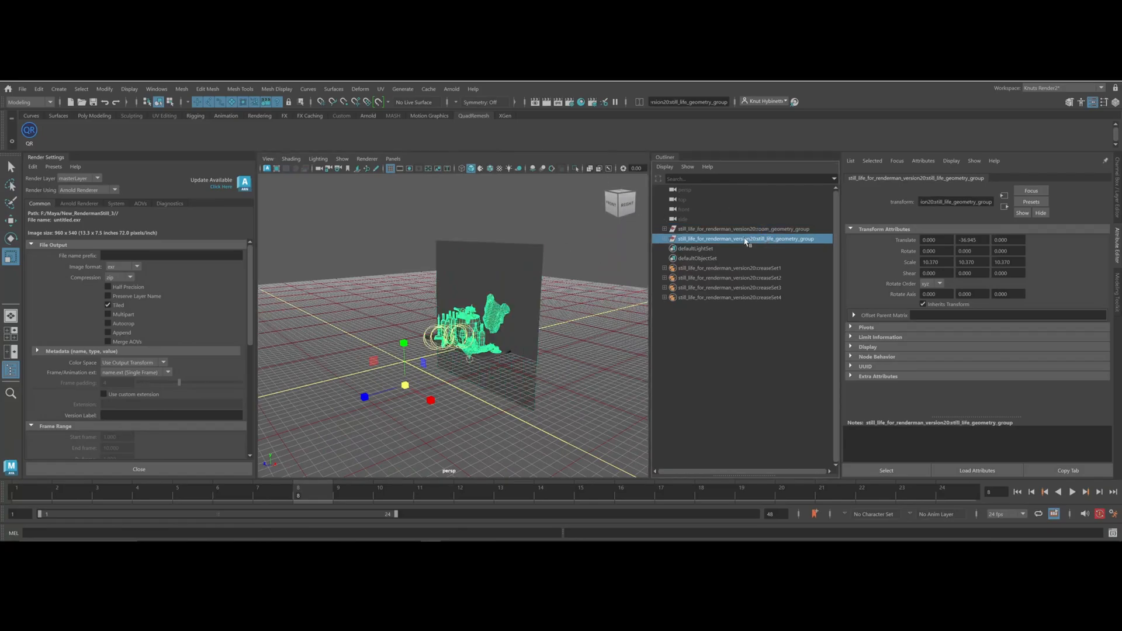
left_click(663, 239)
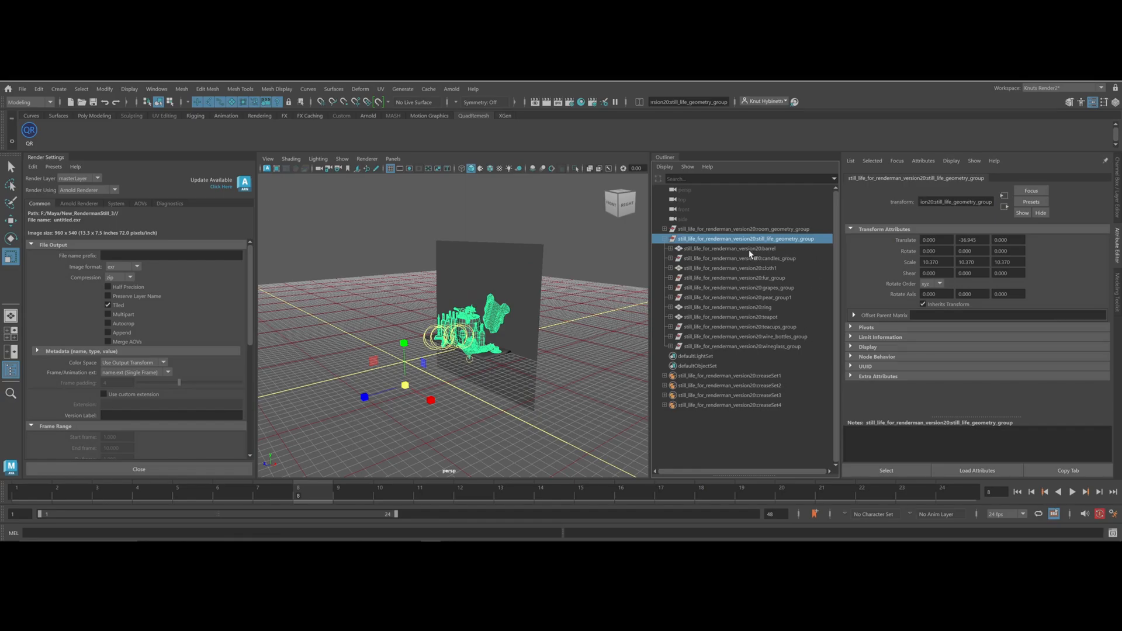
left_click(757, 278)
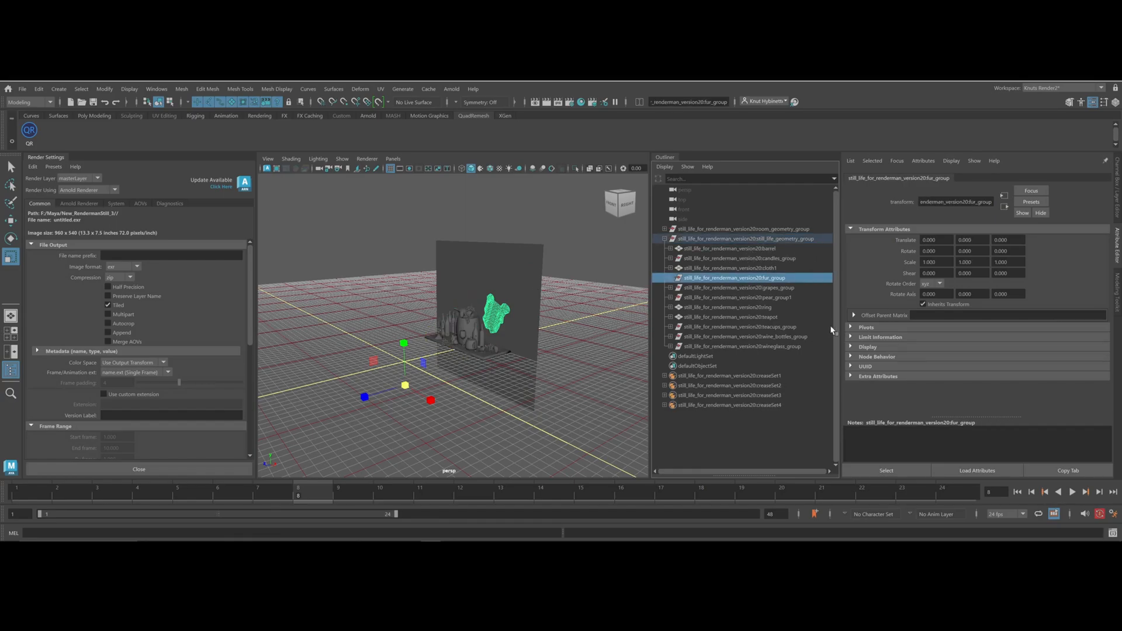
left_click(758, 288)
key("f")
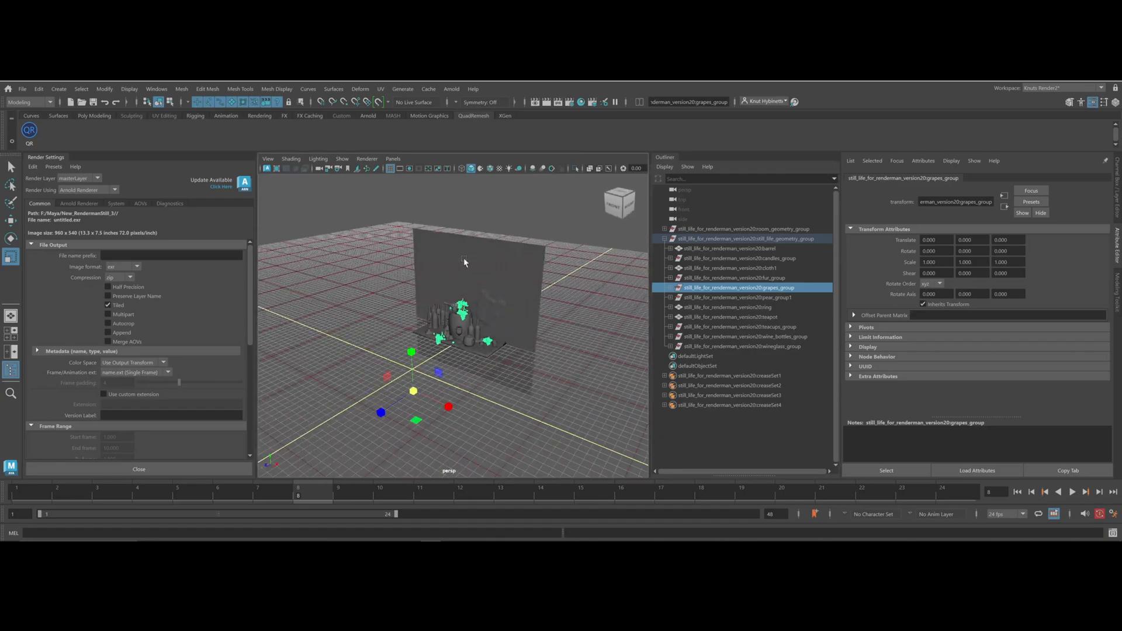
scroll(415, 274, "up", 2)
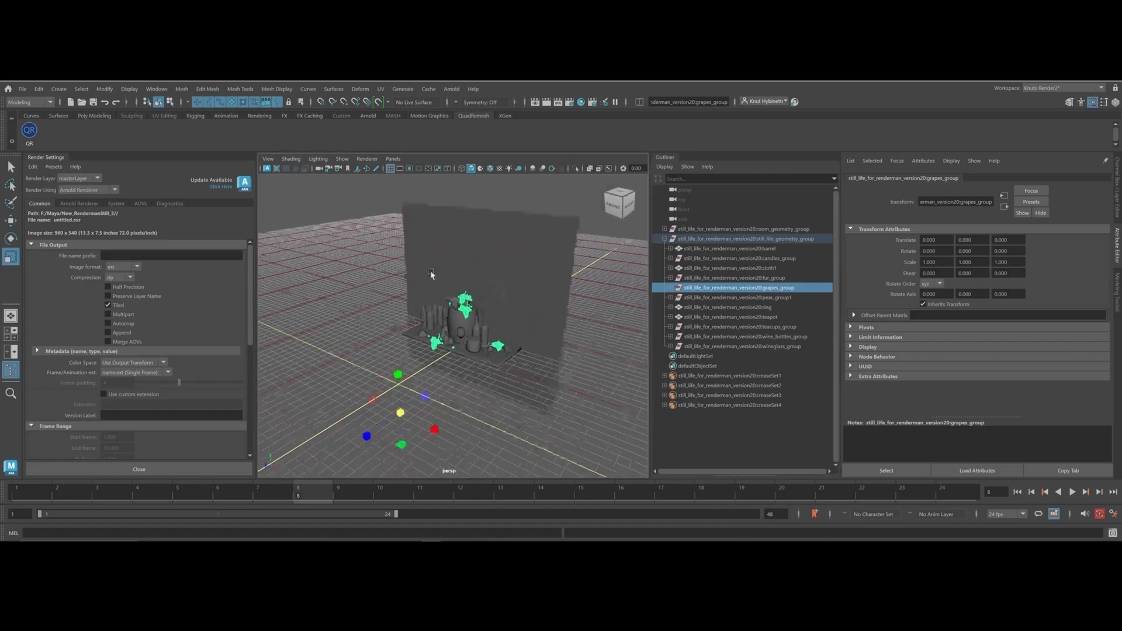
Expand the grapes group and examine its tree_grape and grape_bunch objects in the still life
scroll(415, 274, "up", 5)
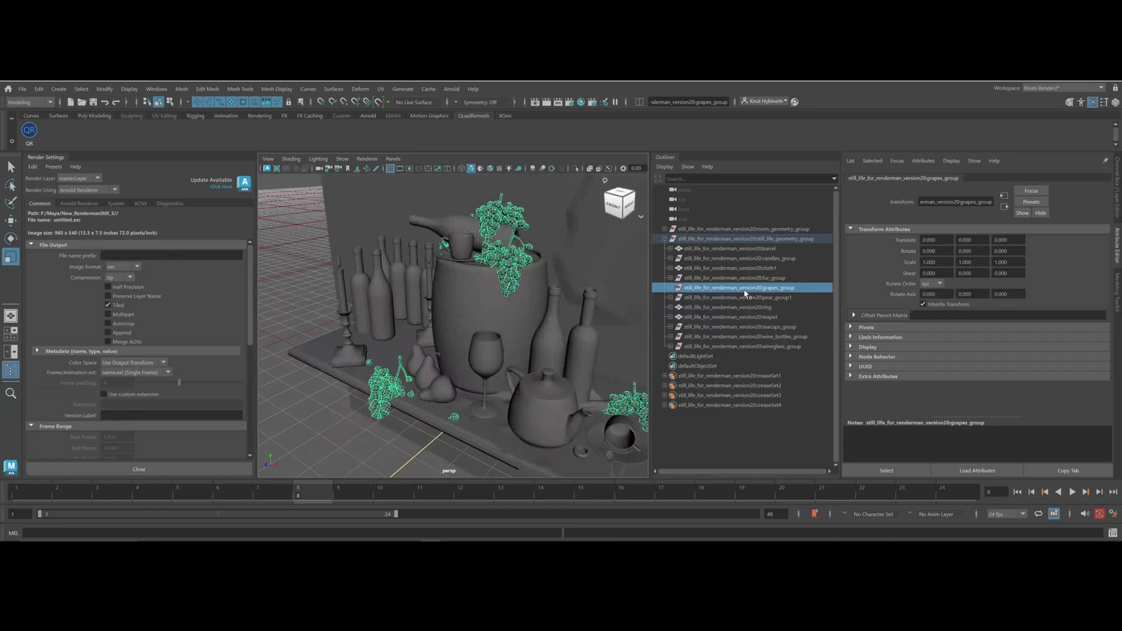
left_click(670, 289)
left_click(727, 296, "ctrl")
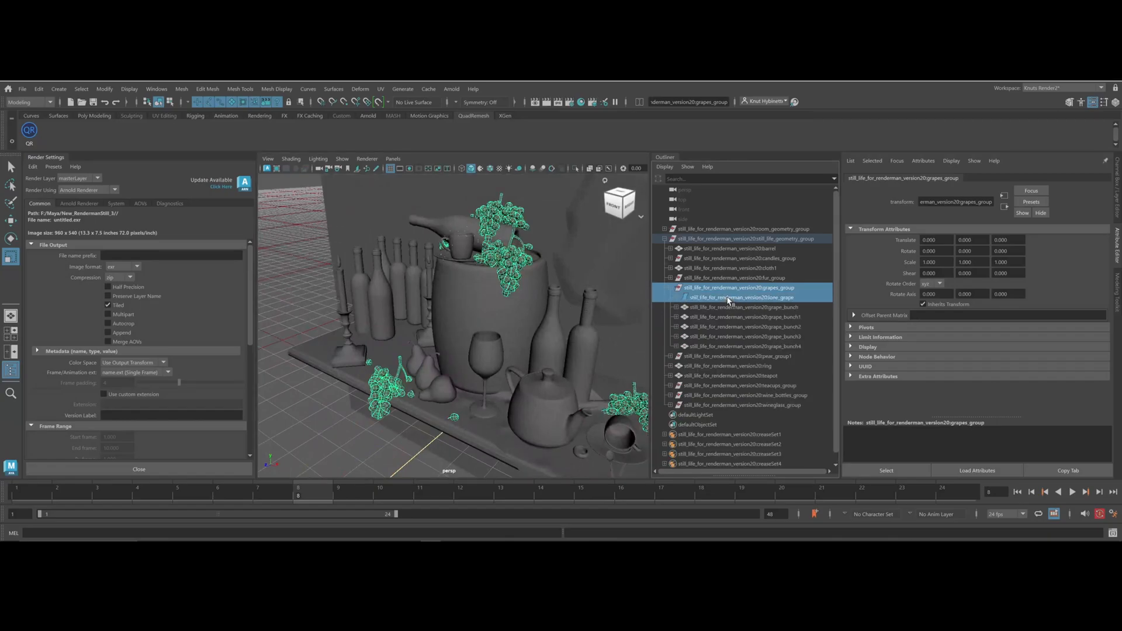
left_click(728, 305, "ctrl")
left_click(728, 315, "ctrl")
left_click(728, 323, "ctrl")
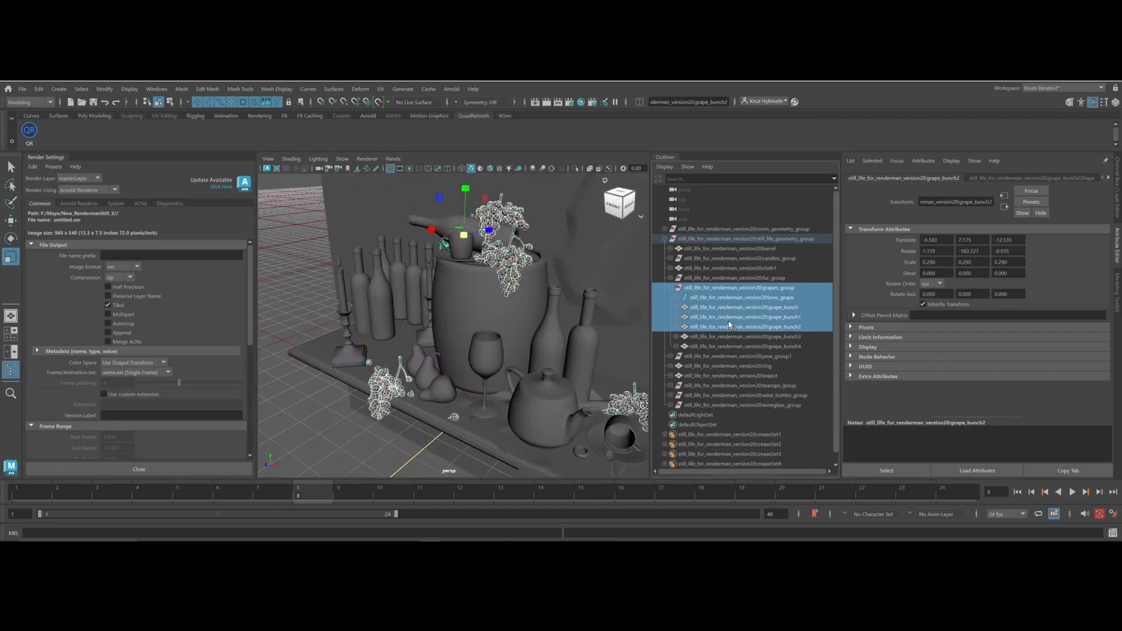
left_click(670, 288)
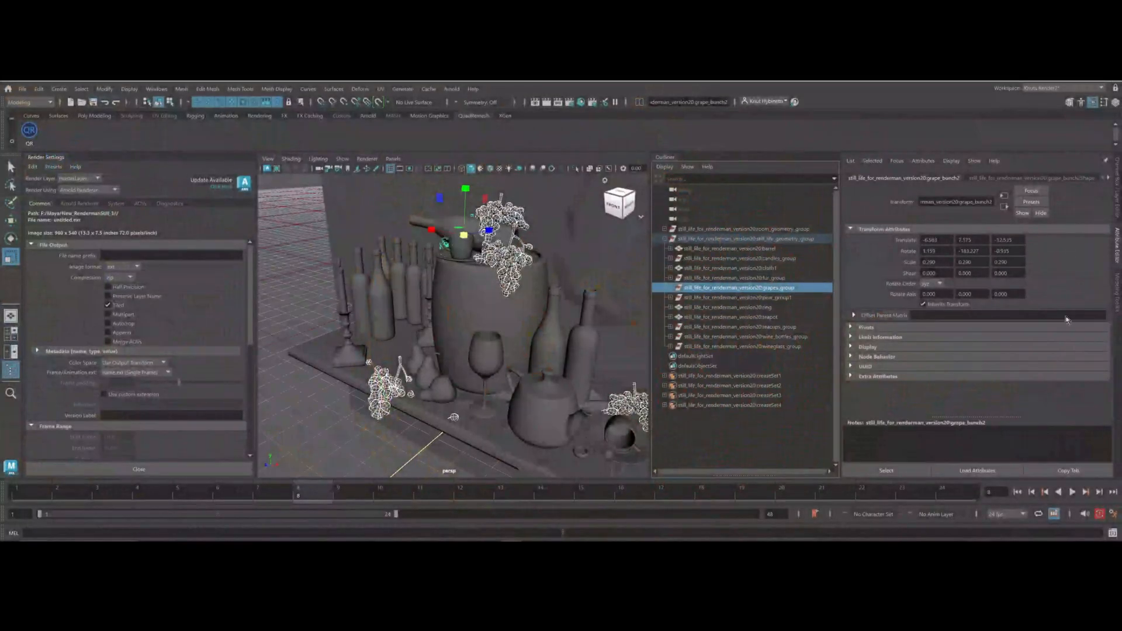
Group the room geometry and all the still life geometry together under one parent group
right_click_drag(527, 295, 262, 294, "alt")
left_click_drag(415, 291, 468, 295, "alt")
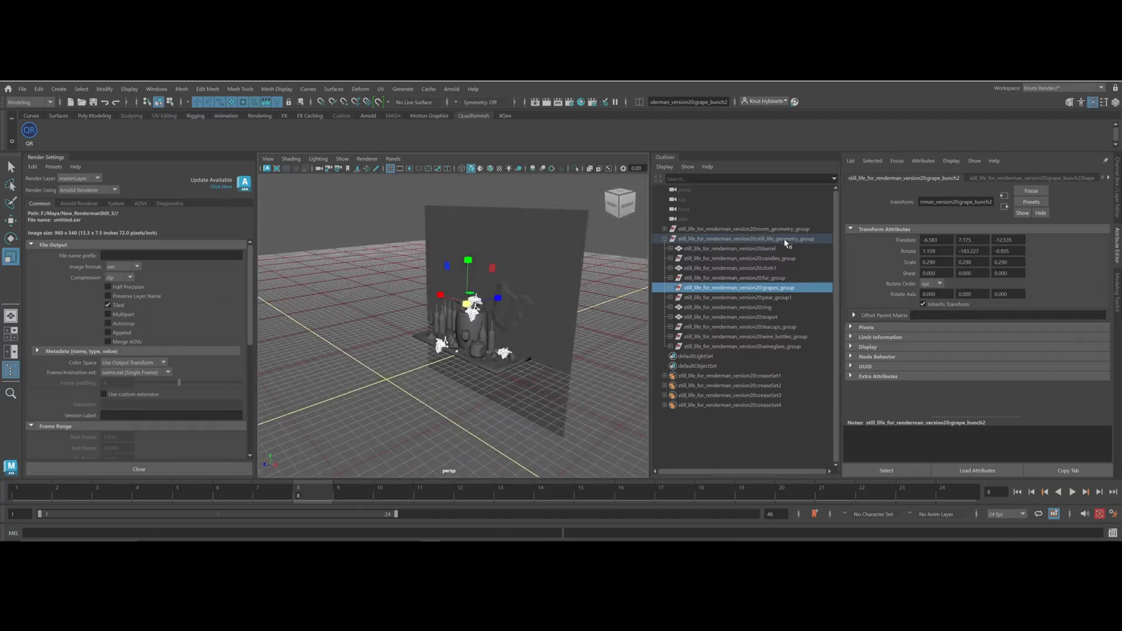
left_click(748, 229)
left_click(727, 405, "shift")
key("w")
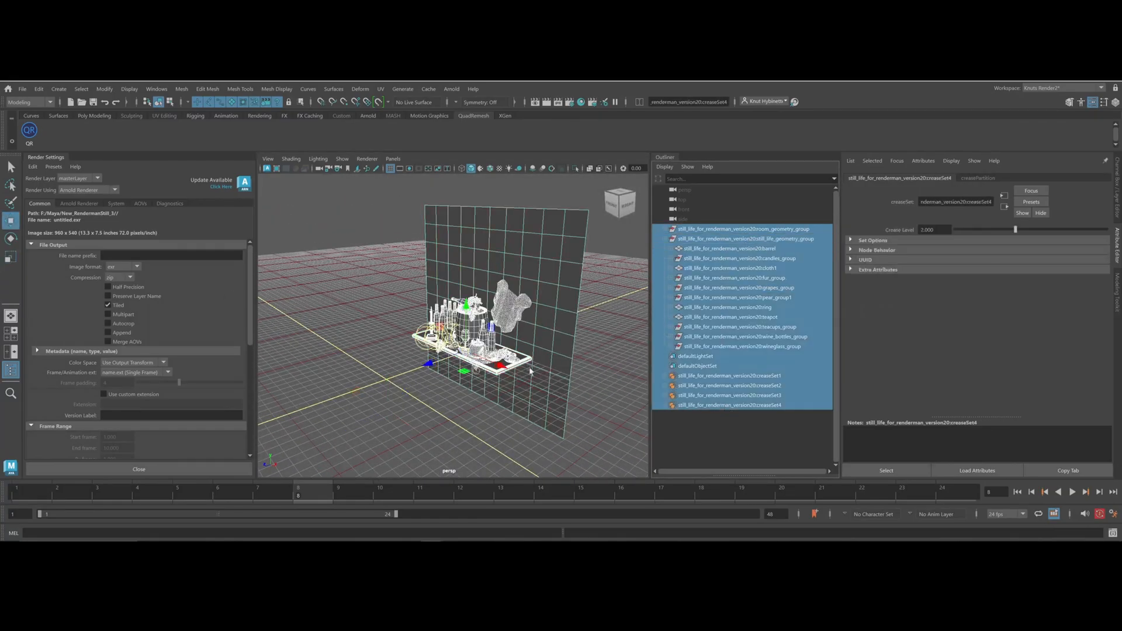
key("4")
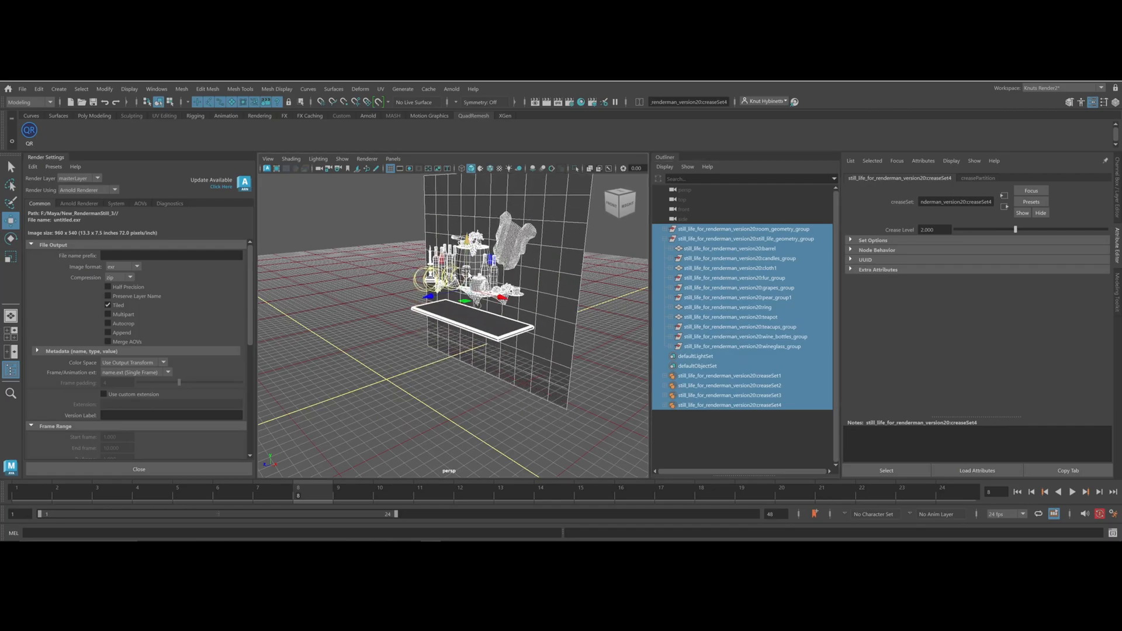
key("ctrl+z")
key("ctrl+g")
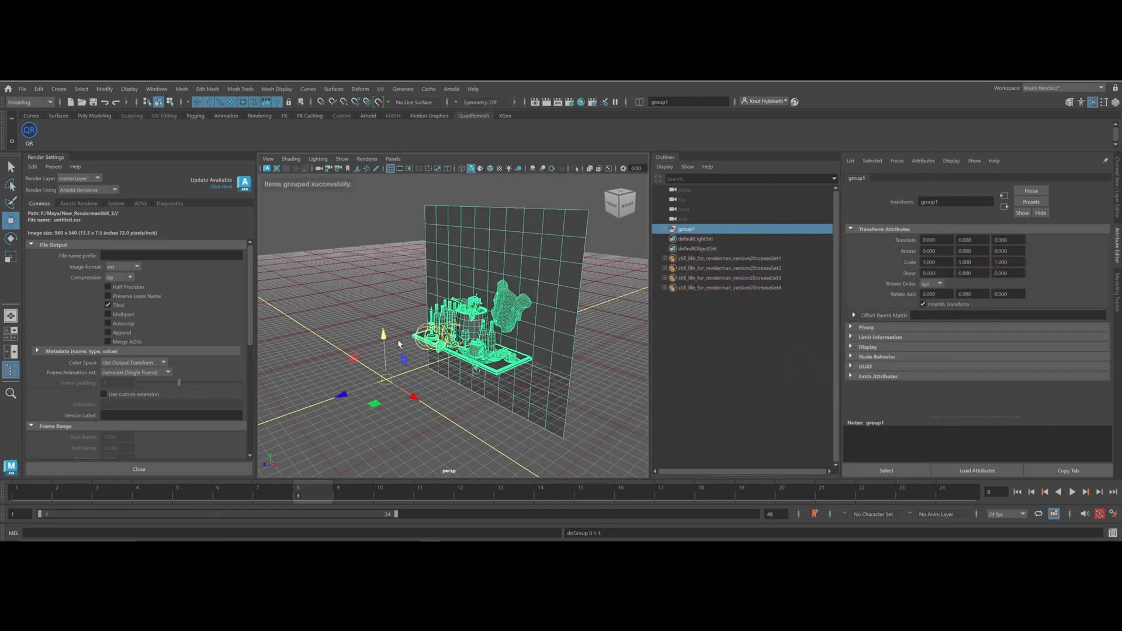
Raise the combined group vertically by about 95 units and ungroup it
left_click_drag(385, 341, 382, 243)
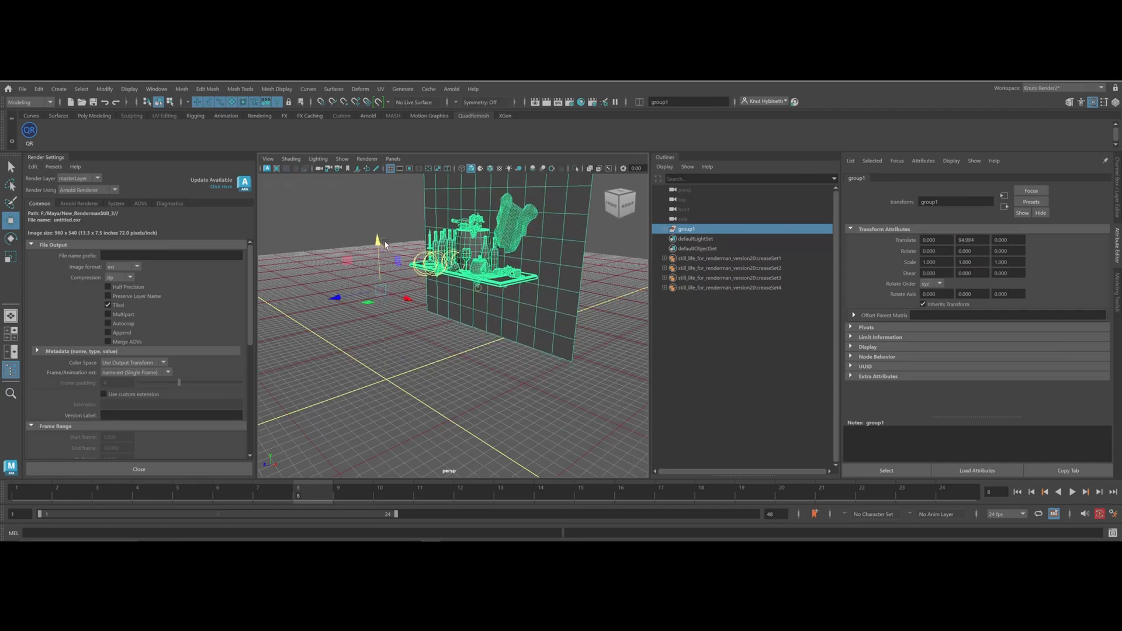
scroll(587, 381, "down", 2)
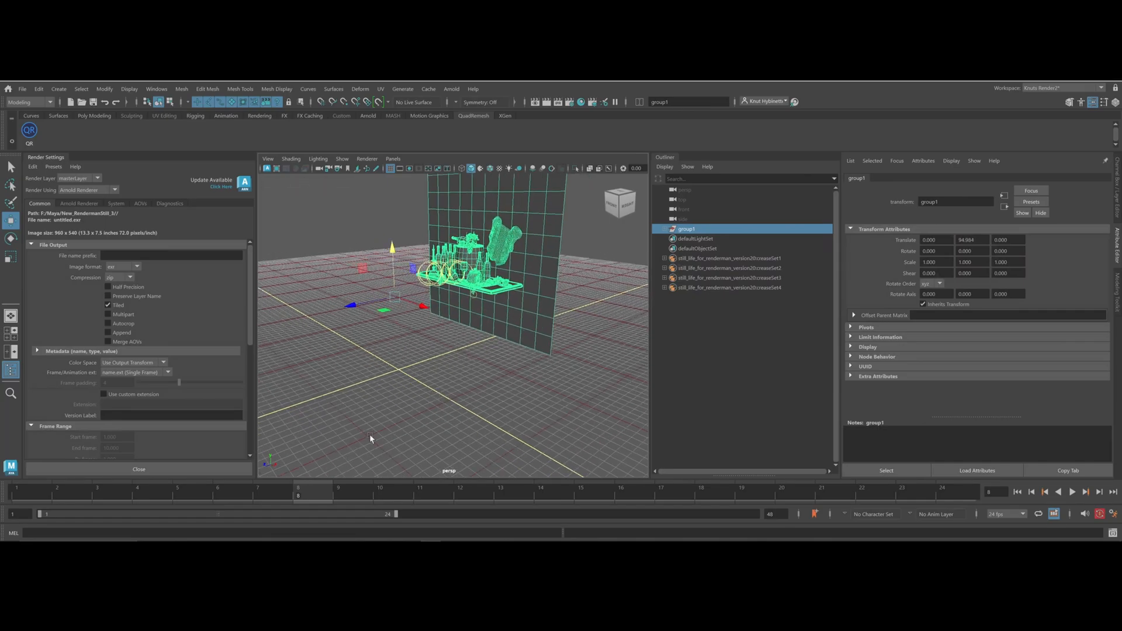
left_click(39, 89)
left_click(104, 290)
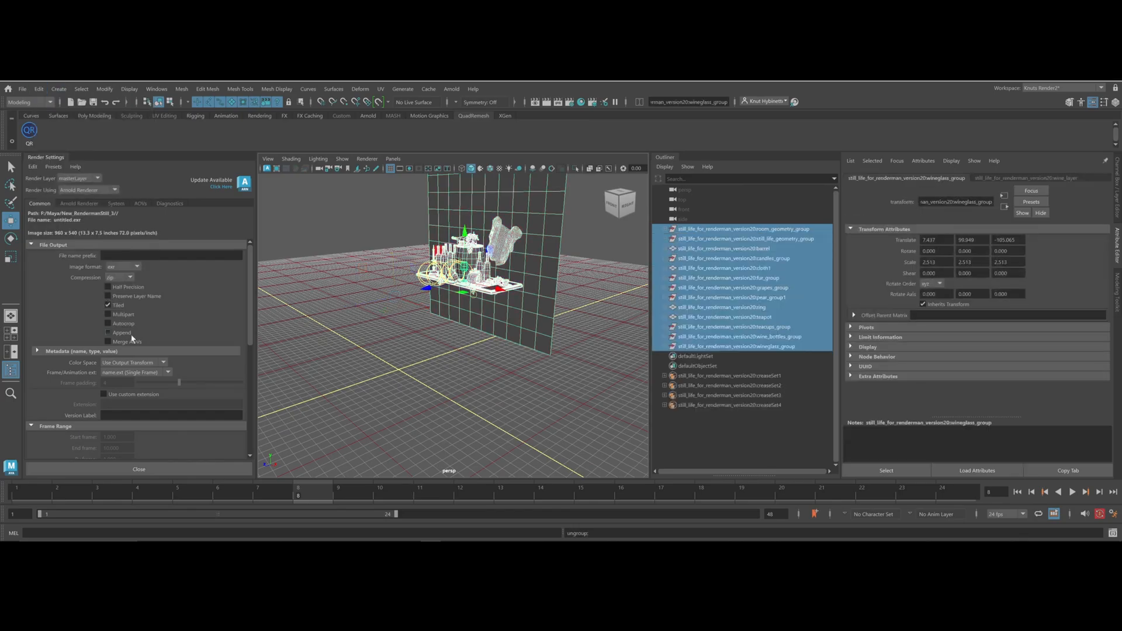
Create a new camera and scale it up uniformly to about 25.7
left_click(58, 89)
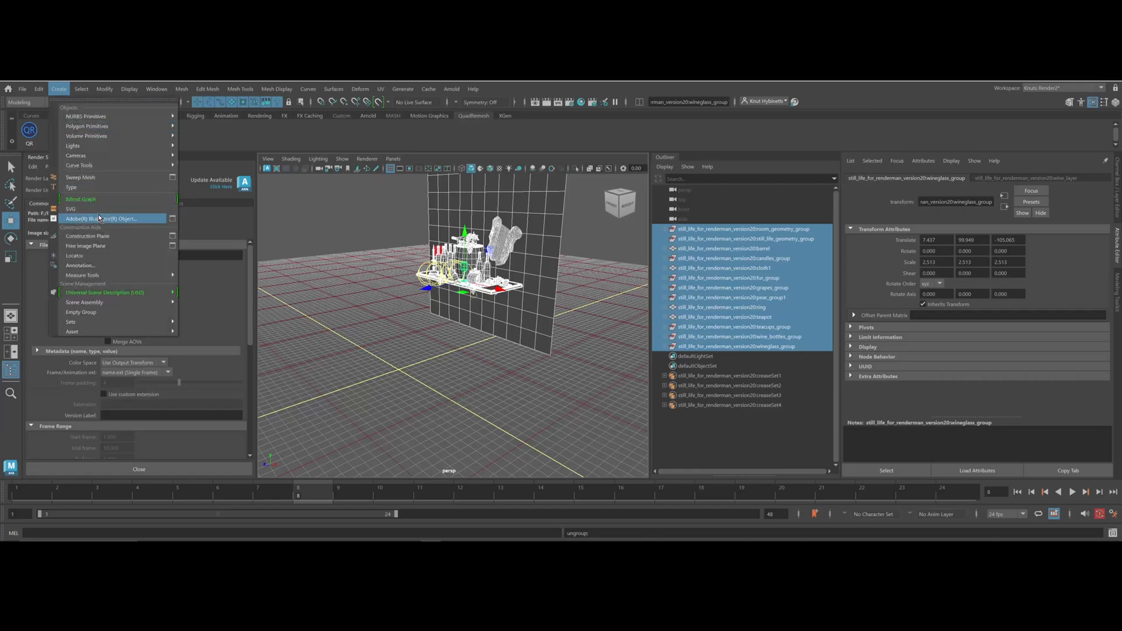
mouse_move(78, 155)
left_click(215, 164)
left_click_drag(579, 327, 466, 348, "alt")
mouse_move(400, 360)
left_mouse_down()
mouse_move(438, 351)
mouse_move(403, 357)
left_mouse_up()
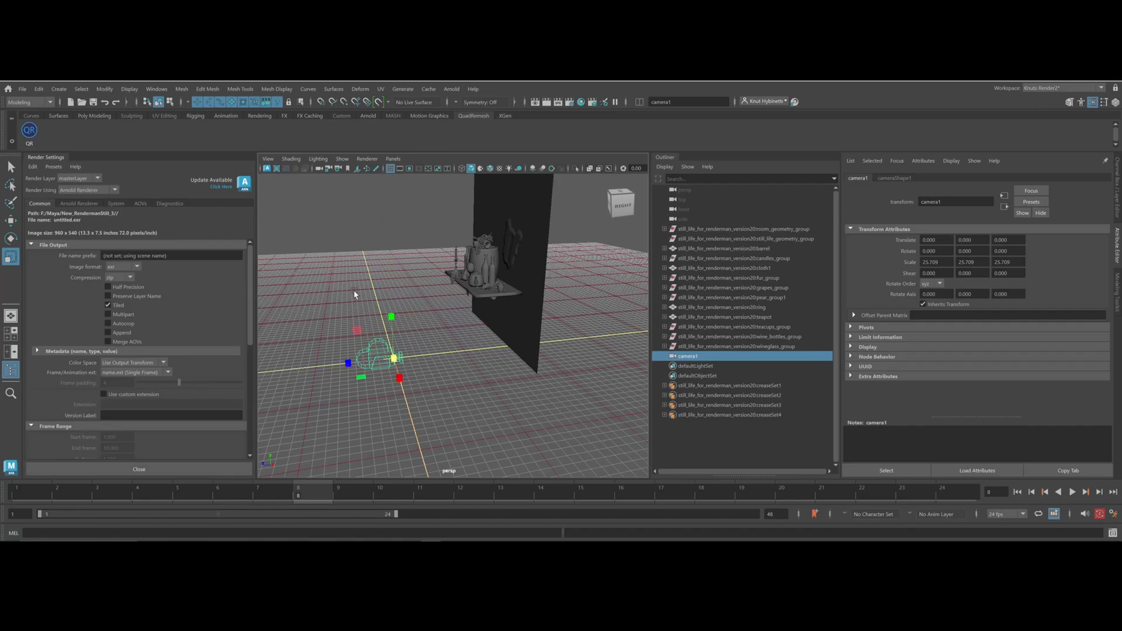
Move camera1 up to about 152 units and away from the still life to about Z 98
key("w")
left_click_drag(363, 327, 266, 202)
middle_click_drag(329, 246, 453, 247, "alt")
left_click_drag(438, 202, 438, 220)
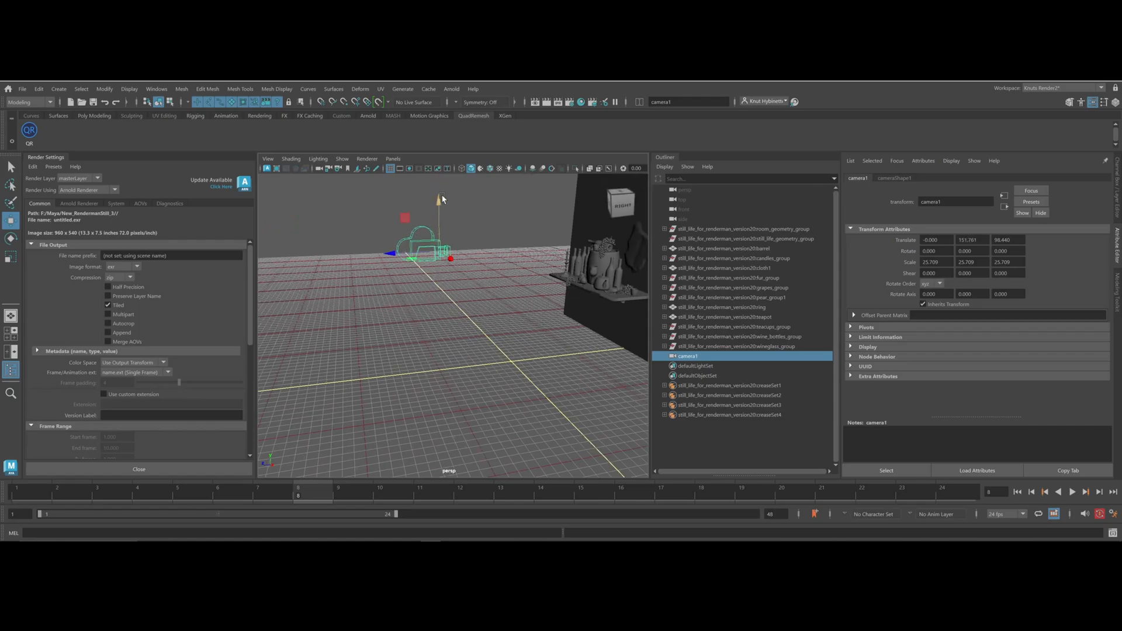
Look through camera1 and dolly it back from the still life to about Z 183
left_click(391, 160)
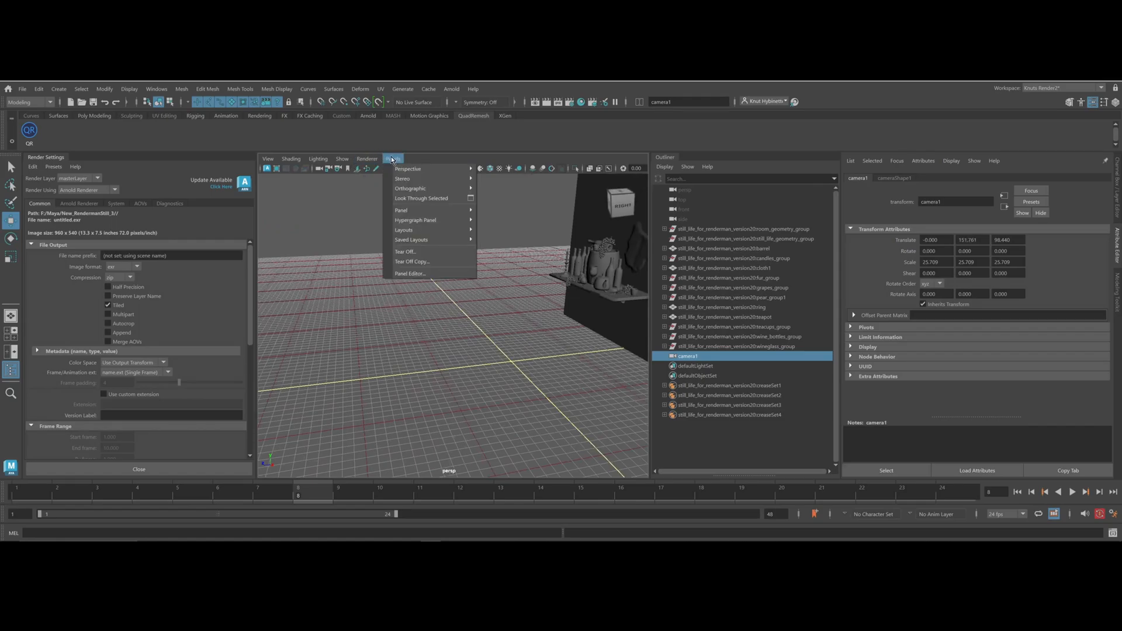
left_click(411, 199)
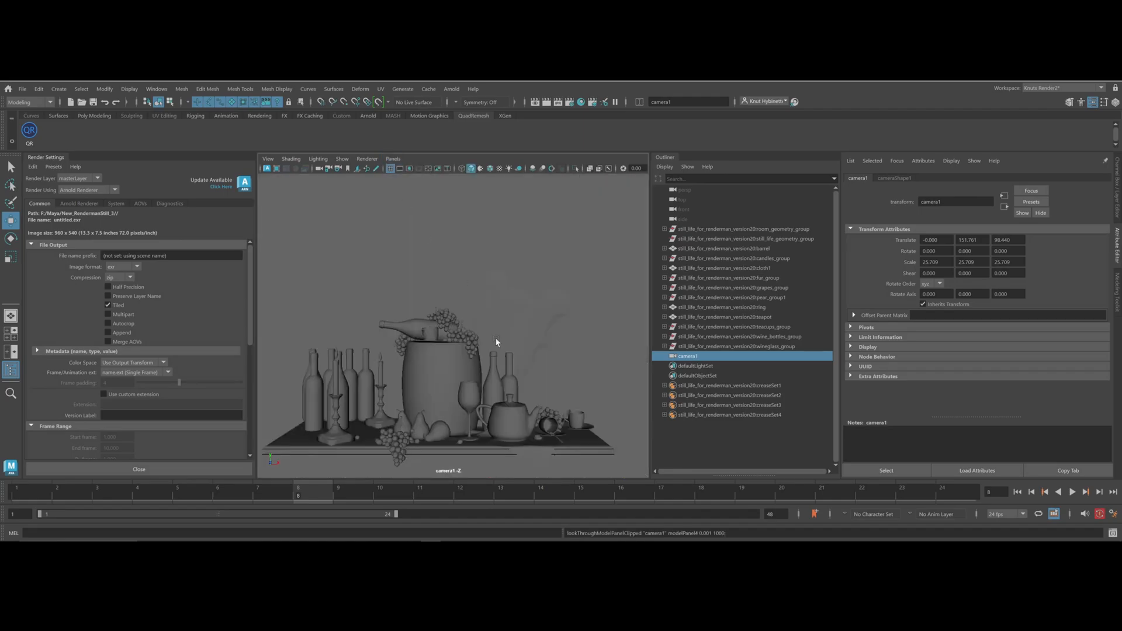
right_click_drag(539, 314, 304, 308, "alt")
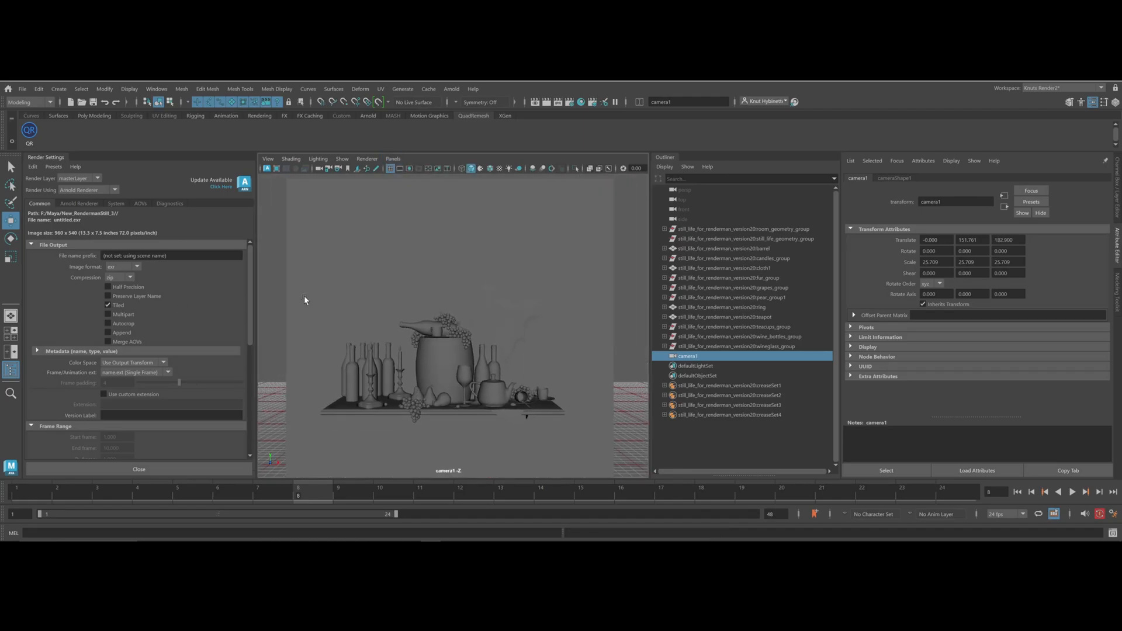
Check the camera's placement in the perspective view and return to the camera1 view
key("space")
left_click_drag(433, 240, 432, 213)
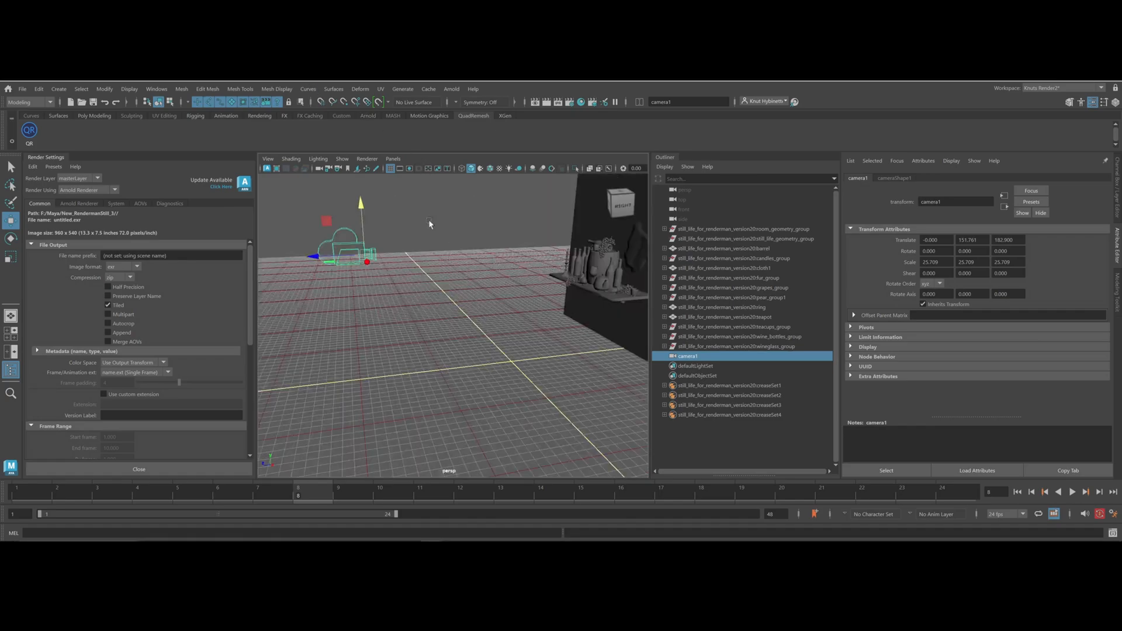
left_click(393, 158)
mouse_move(444, 169)
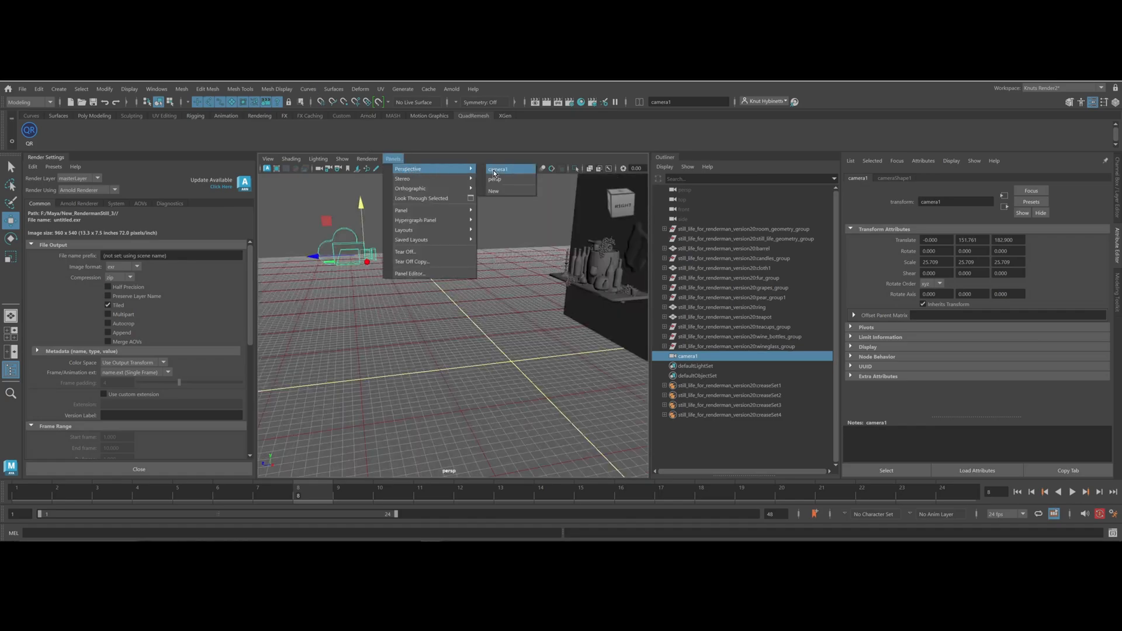
left_click(496, 169)
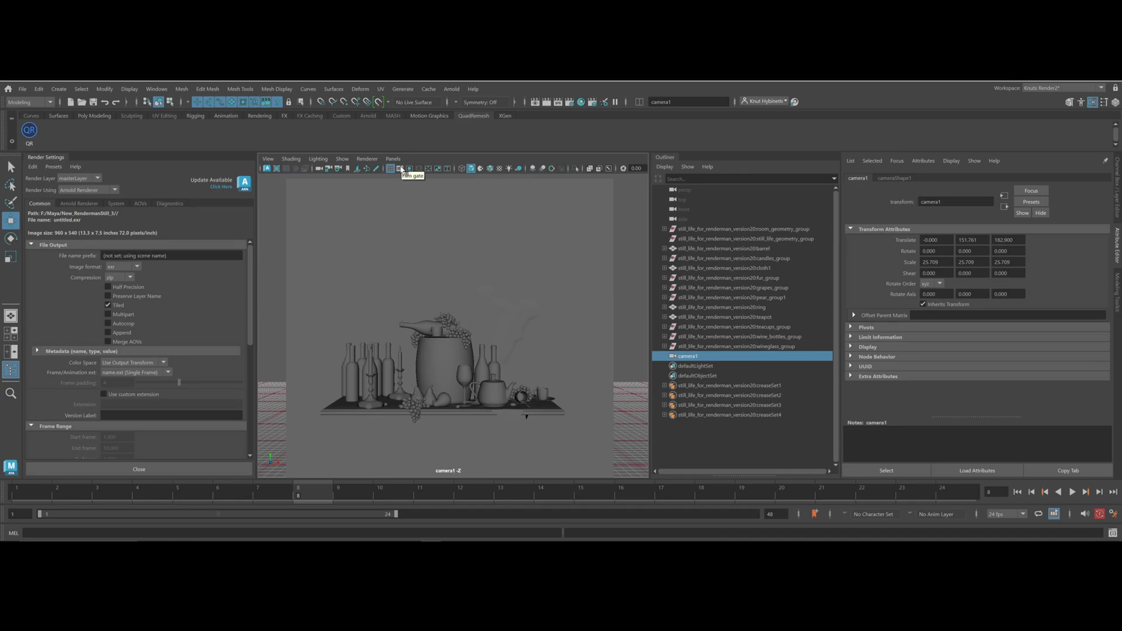
Dolly camera1 closer to the still life and display the resolution gate instead of the film gate
left_click(401, 169)
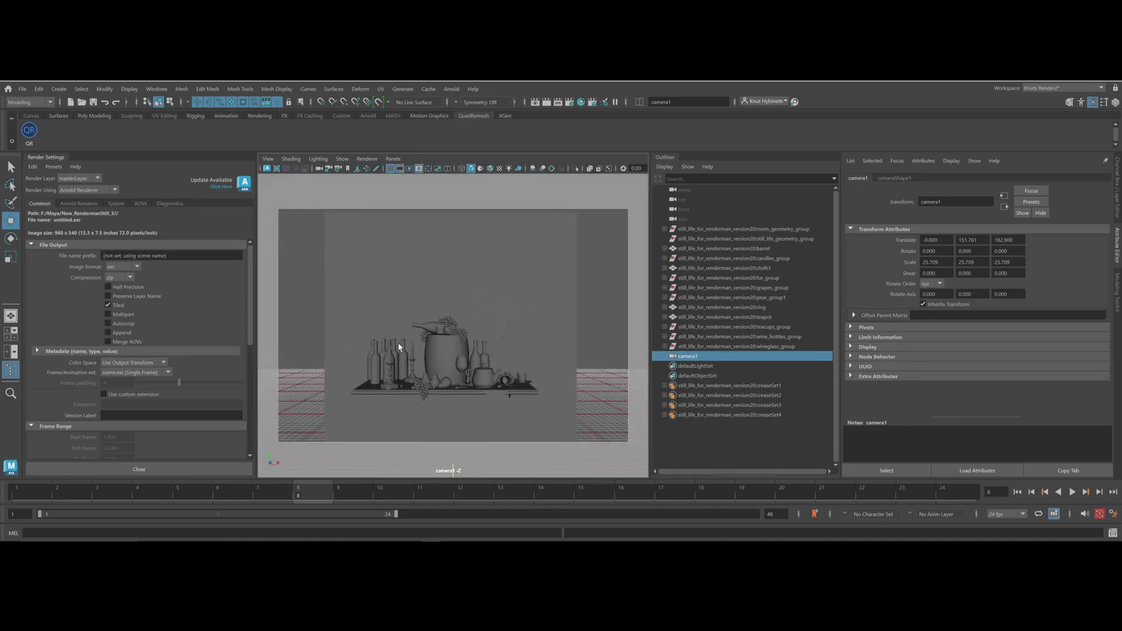
scroll(403, 426, "up", 4)
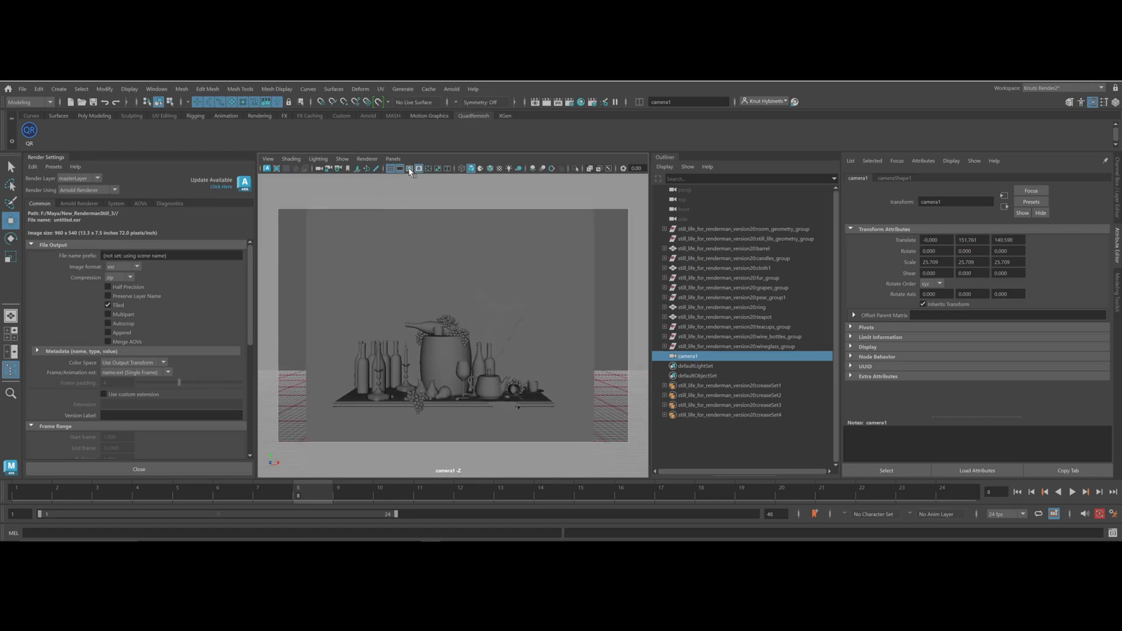
left_click(410, 170)
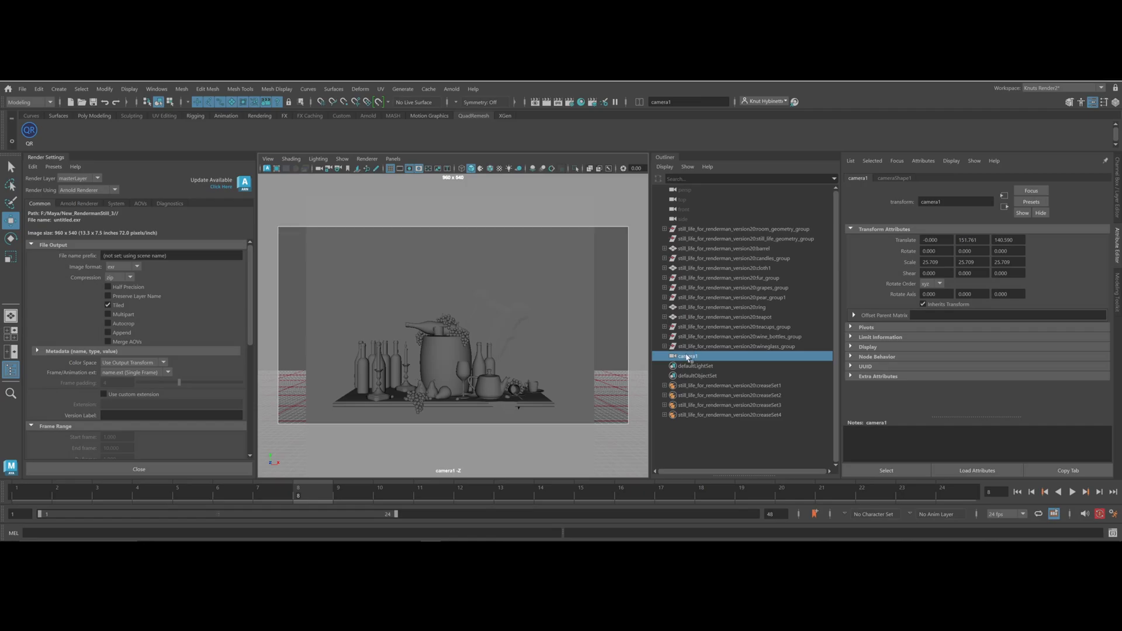
Set camera1's focal length to 50
left_click(885, 179)
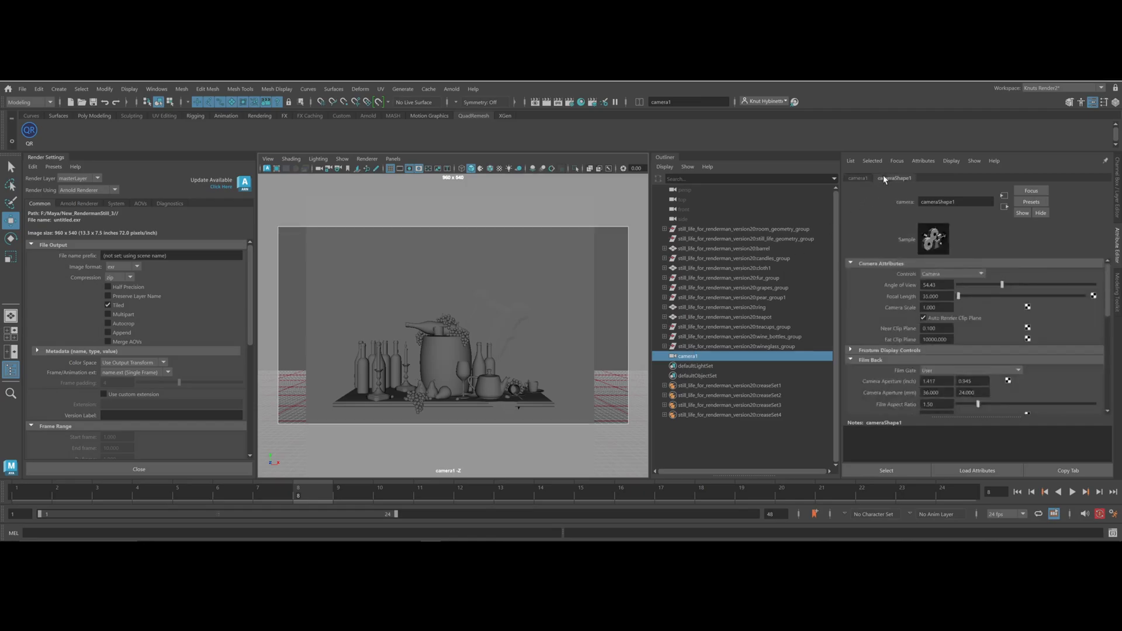
left_click(947, 296)
type("50")
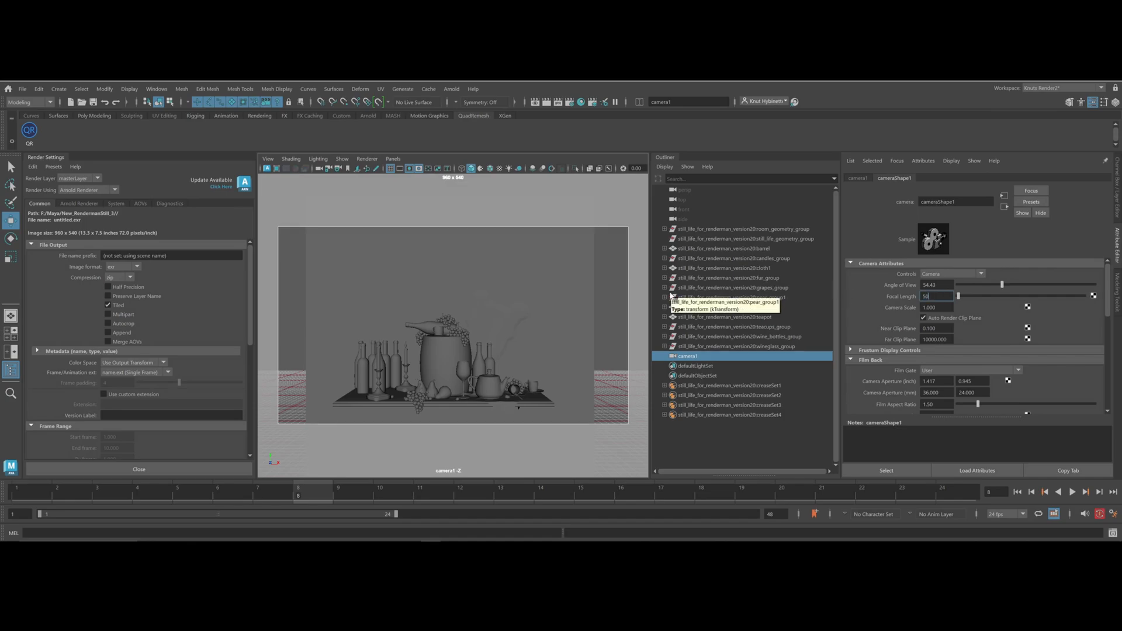
key("Return")
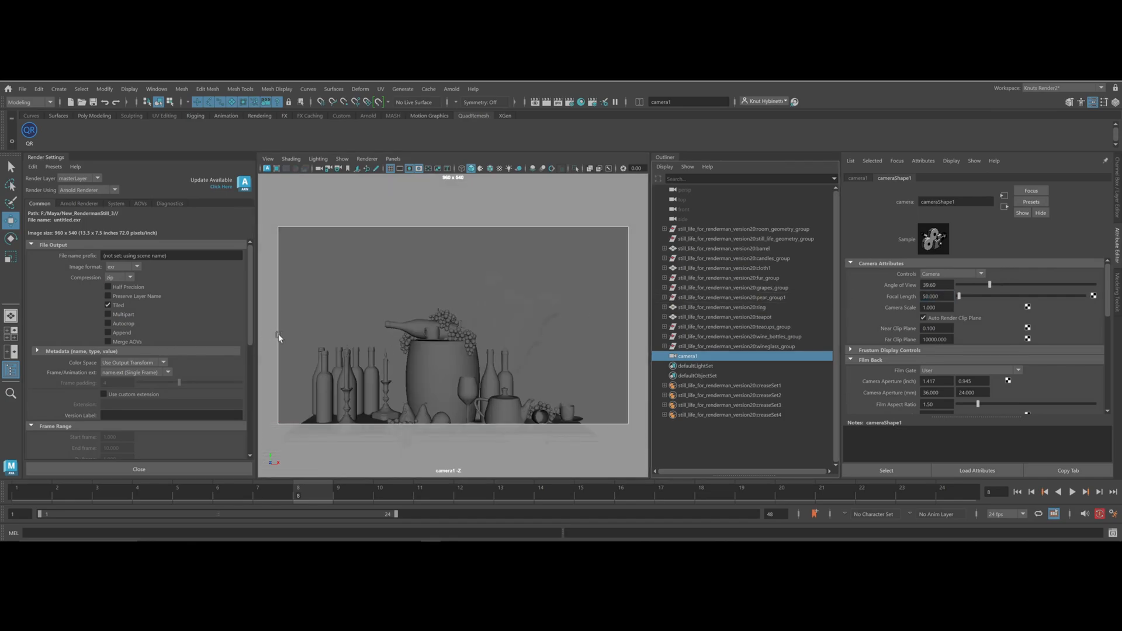
Reframe camera1 by dollying and tracking so the whole table with its objects sits inside the resolution gate
scroll(413, 329, "down", 3)
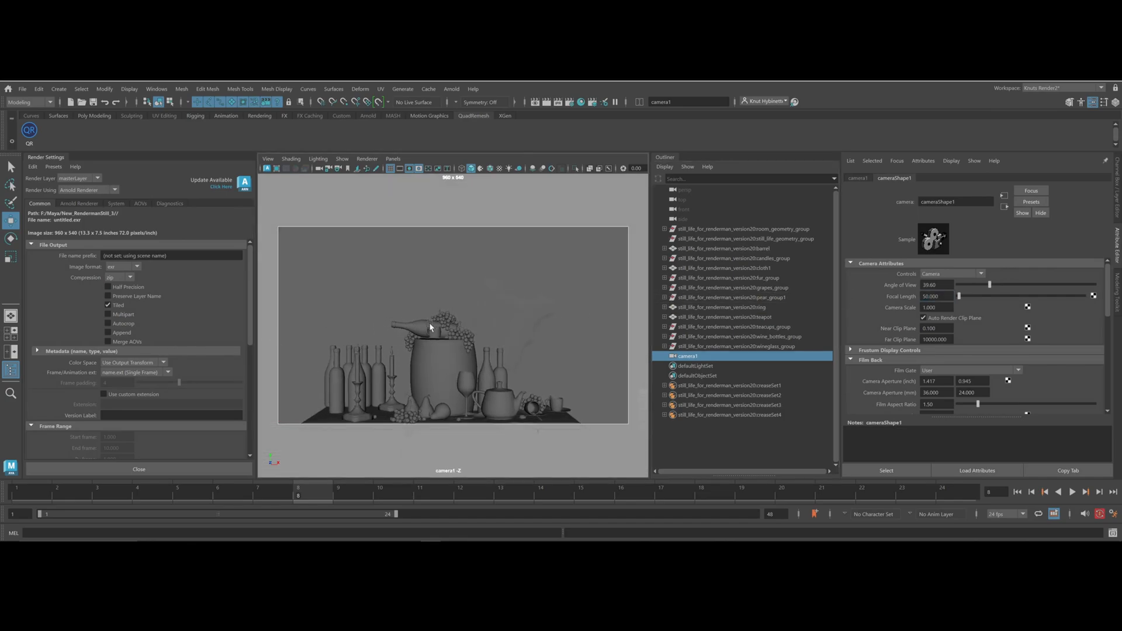
middle_click_drag(489, 331, 487, 320, "alt")
scroll(528, 308, "up", 1)
middle_click_drag(612, 318, 608, 306, "alt")
right_click_drag(608, 306, 570, 307, "alt")
middle_click_drag(570, 307, 562, 307, "alt")
right_click_drag(562, 307, 590, 313, "alt")
middle_click_drag(561, 308, 555, 304, "alt")
right_click_drag(536, 303, 535, 317, "alt")
middle_click_drag(535, 319, 517, 296, "alt")
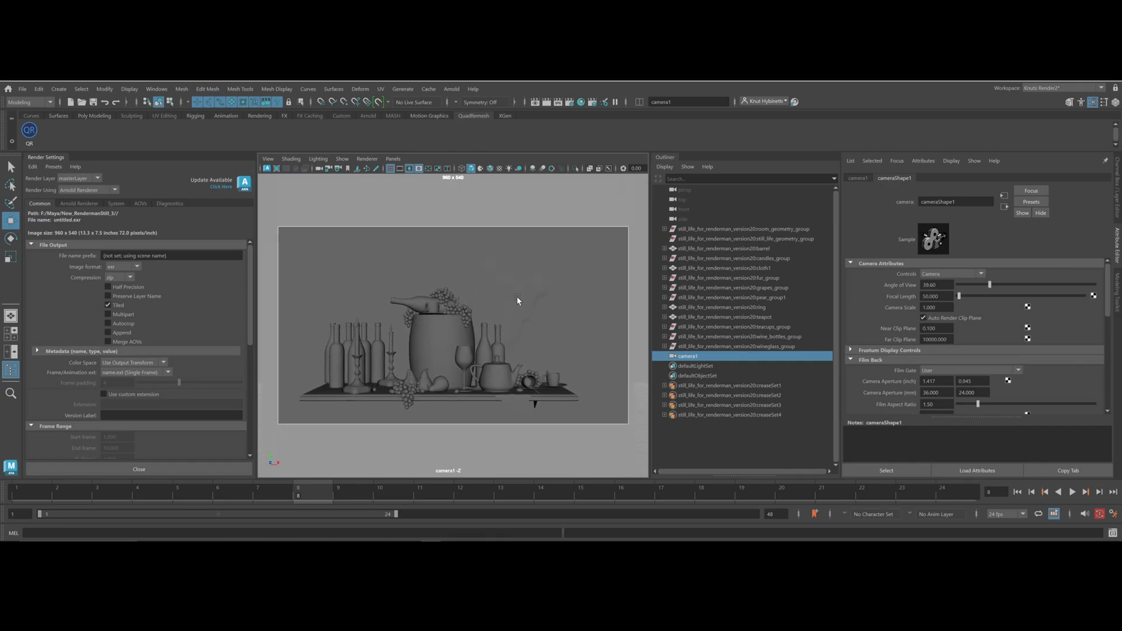
mouse_move(457, 320)
middle_mouse_down("alt")
mouse_move(448, 314)
mouse_move(465, 316)
middle_mouse_up("alt")
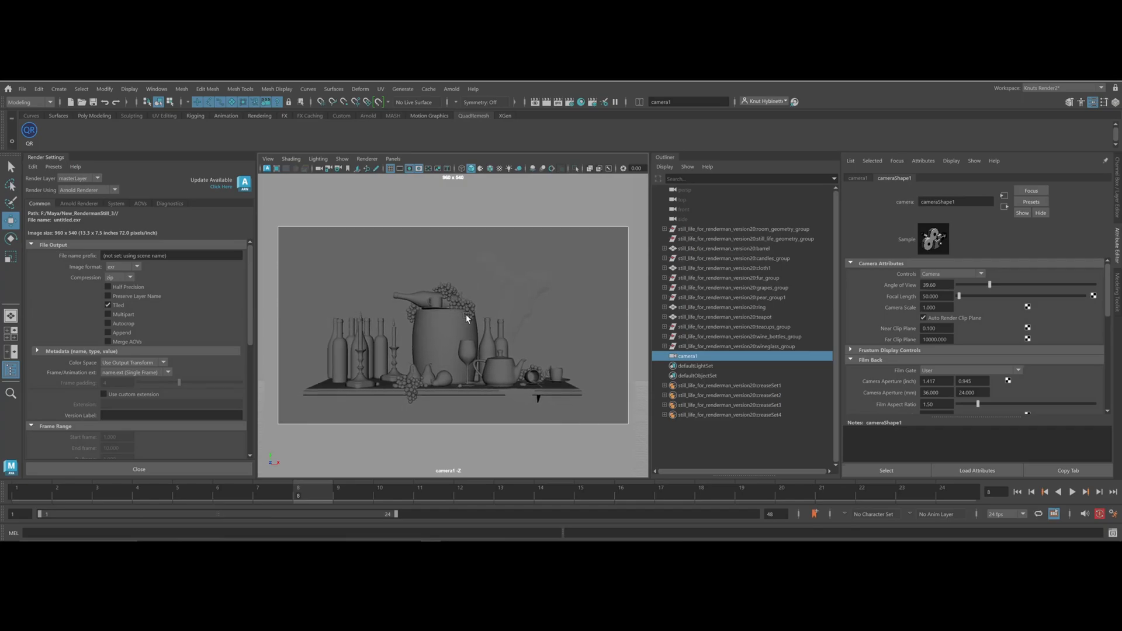
right_click_drag(465, 316, 496, 314, "alt")
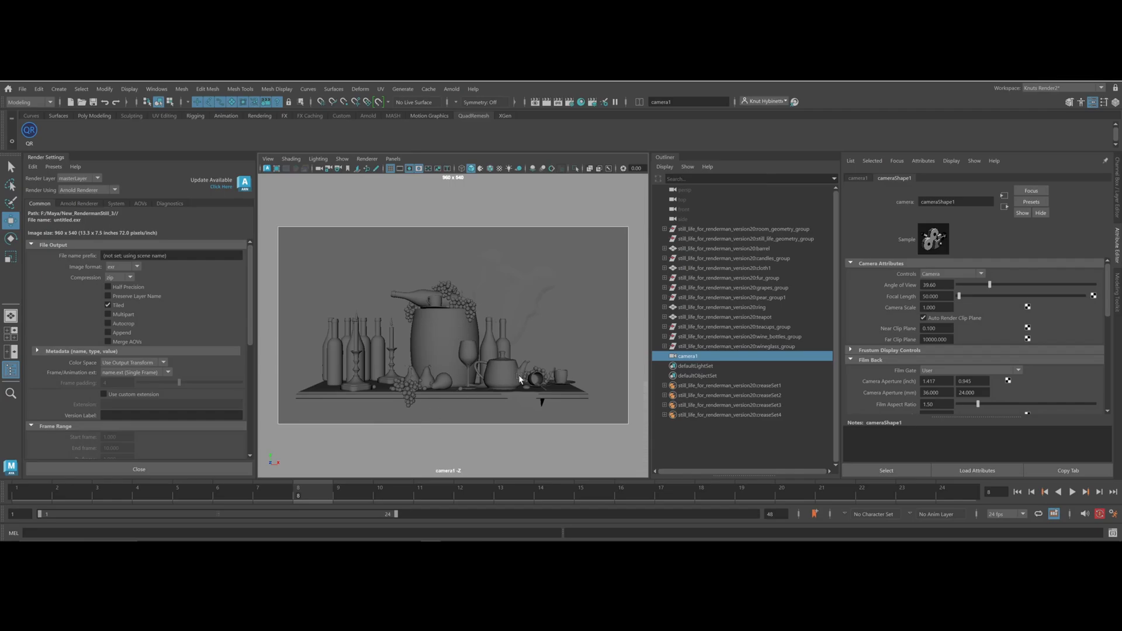
middle_click_drag(531, 375, 548, 369, "alt")
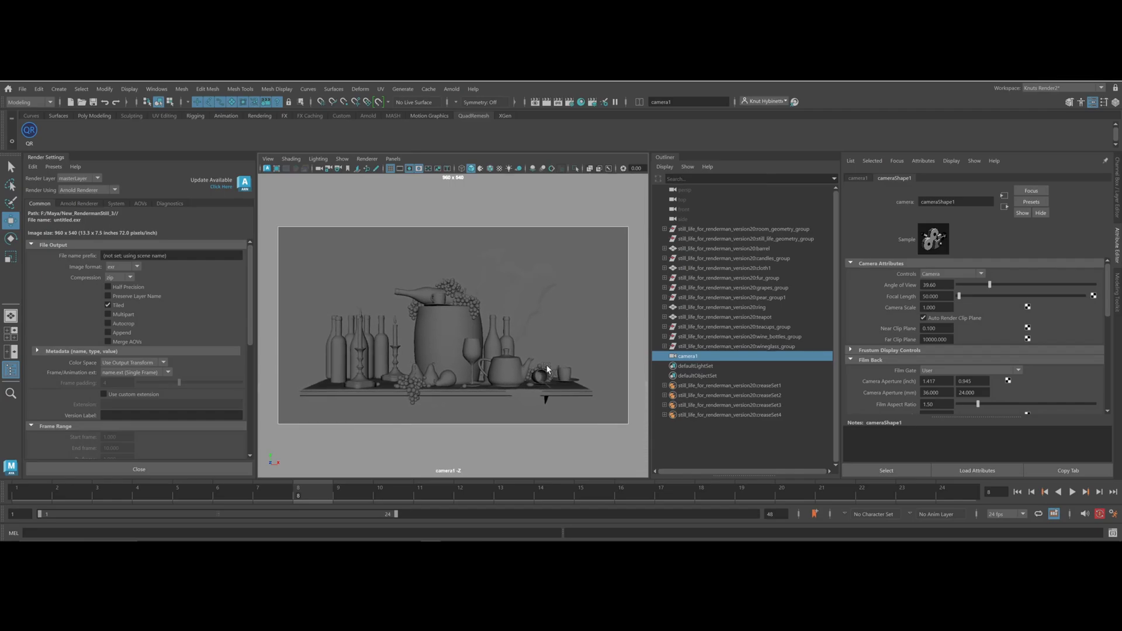
Lock camera1 and return to the perspective view with the camera and the still life in sight
left_click(329, 169)
key("space")
left_click_drag(483, 318, 485, 294)
left_click_drag(548, 332, 427, 372, "alt")
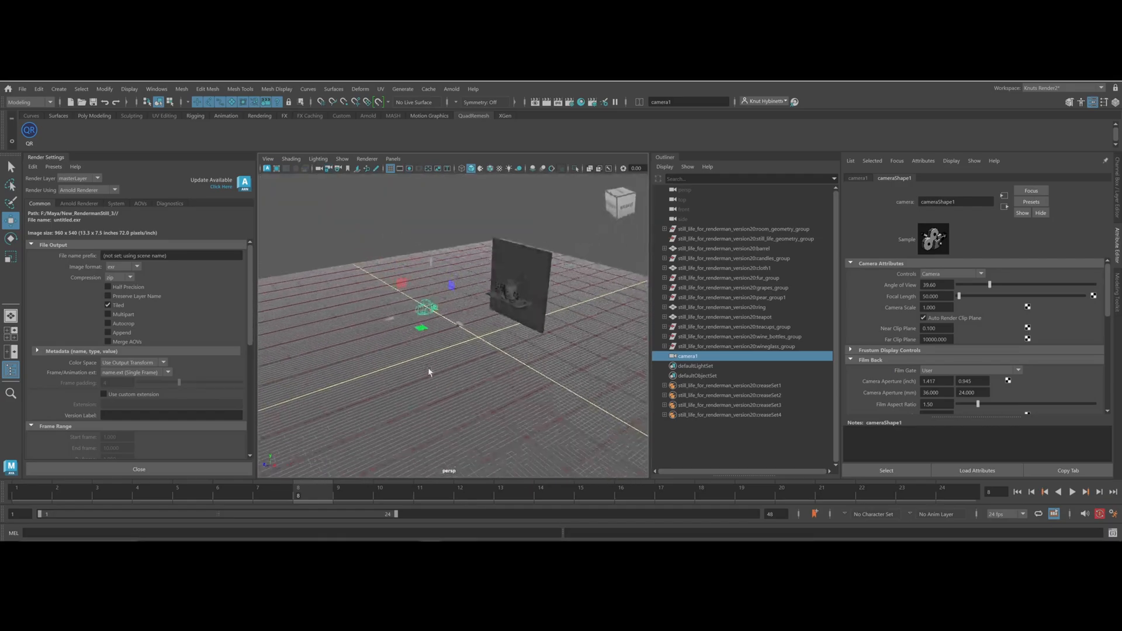
Create an Arnold area light at the grid origin
left_click(451, 89)
mouse_move(460, 134)
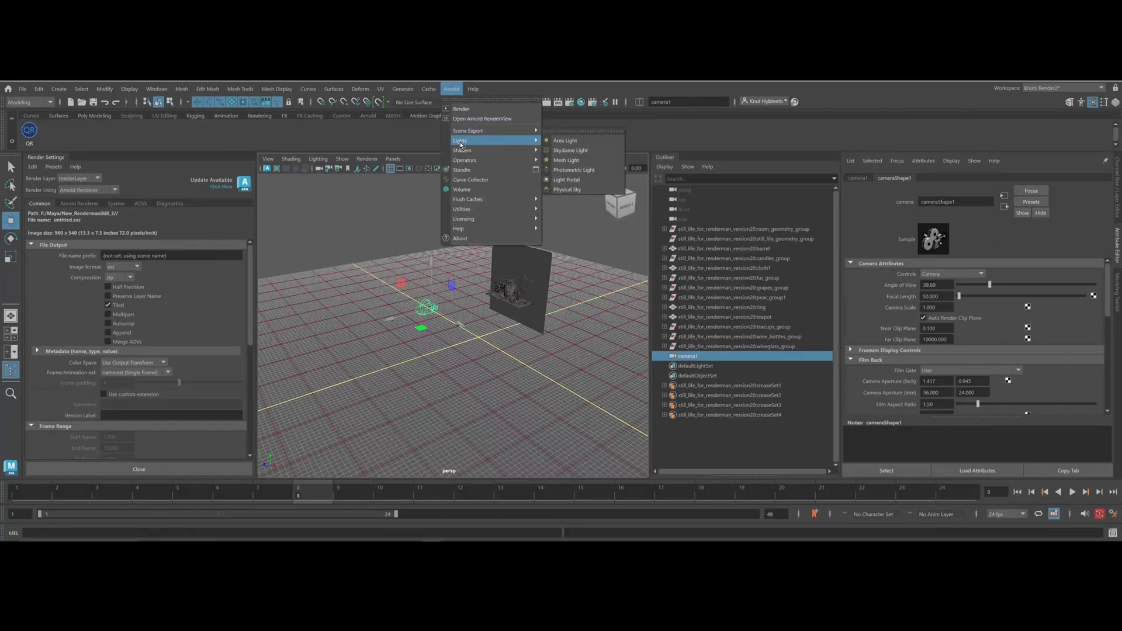
left_click(573, 140)
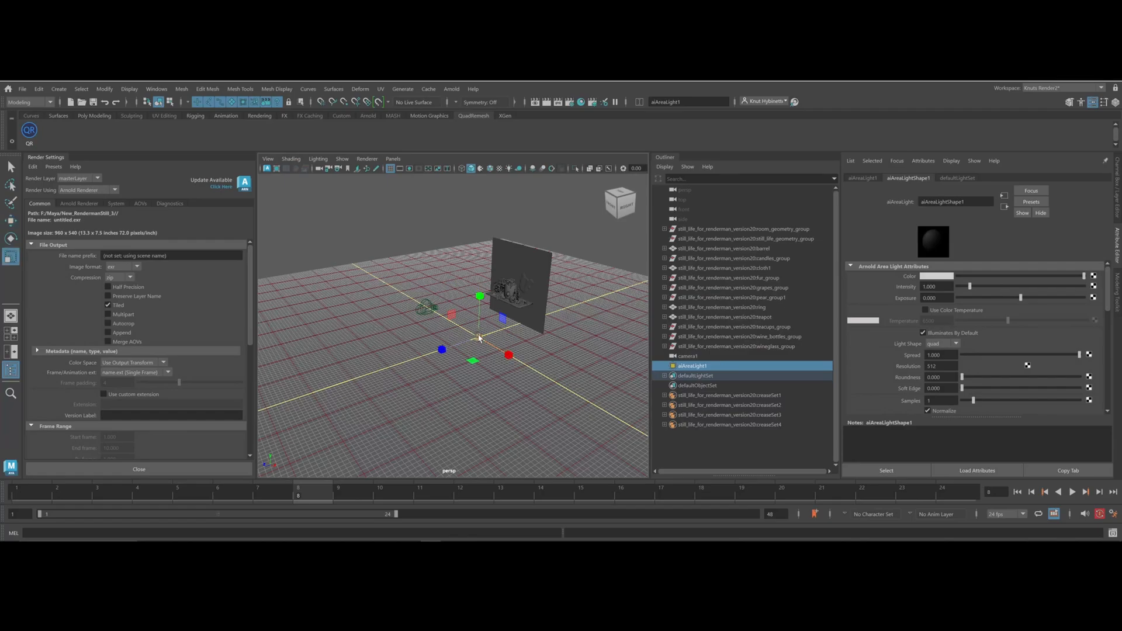
left_click_drag(501, 352, 513, 346, "alt")
key("q")
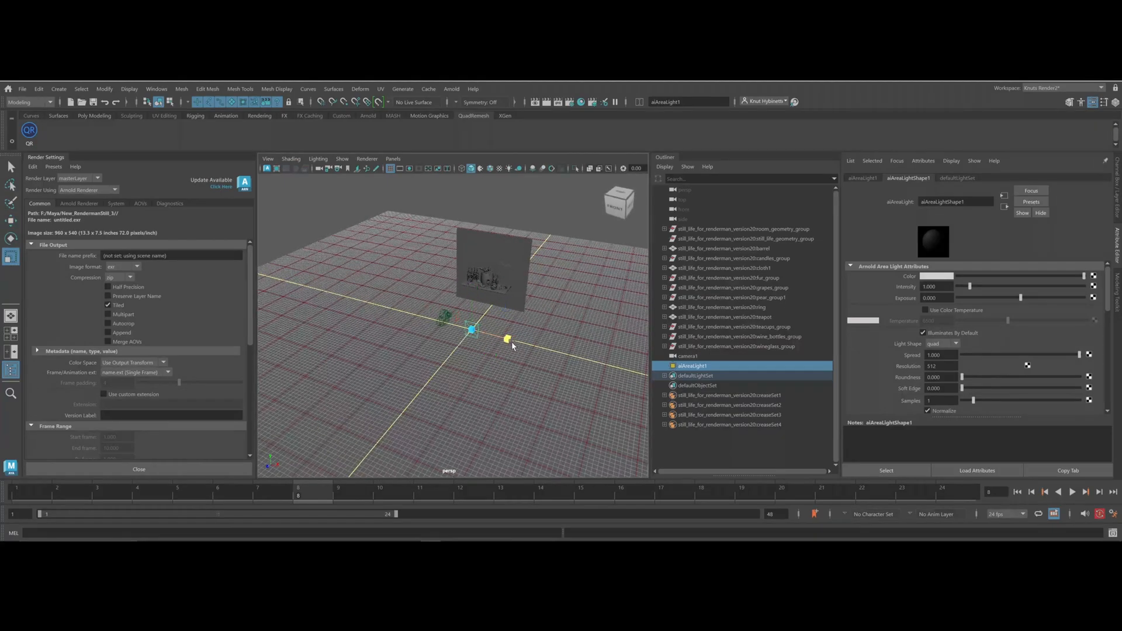
Move the area light across the ground plane to one side in front of the still life, about X 165, Z 111
key("w")
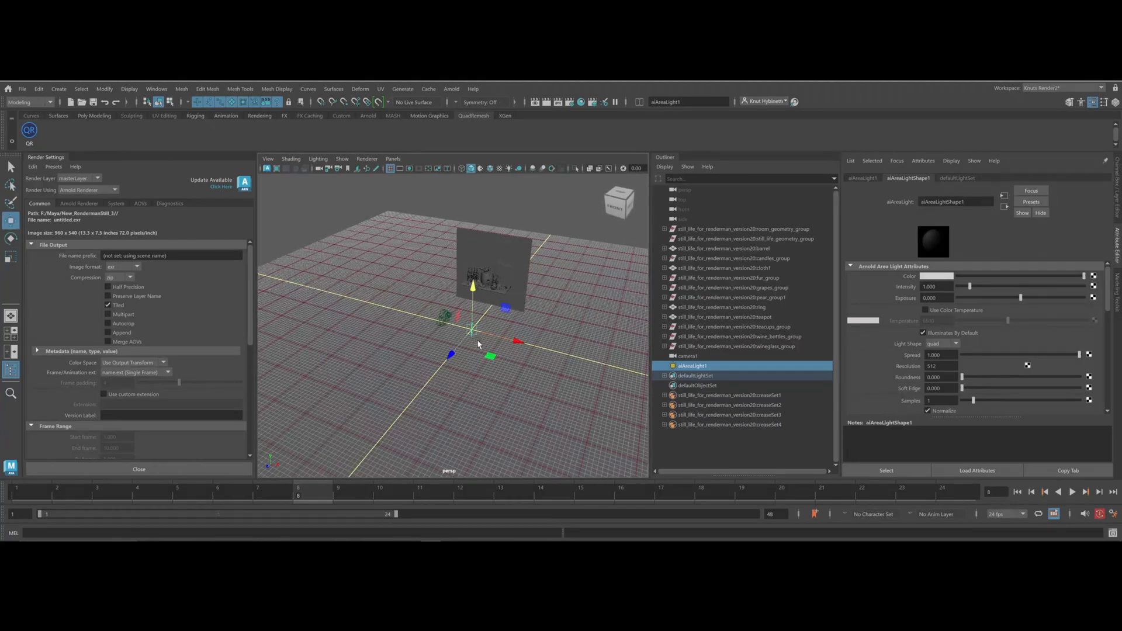
left_click_drag(492, 357, 531, 406)
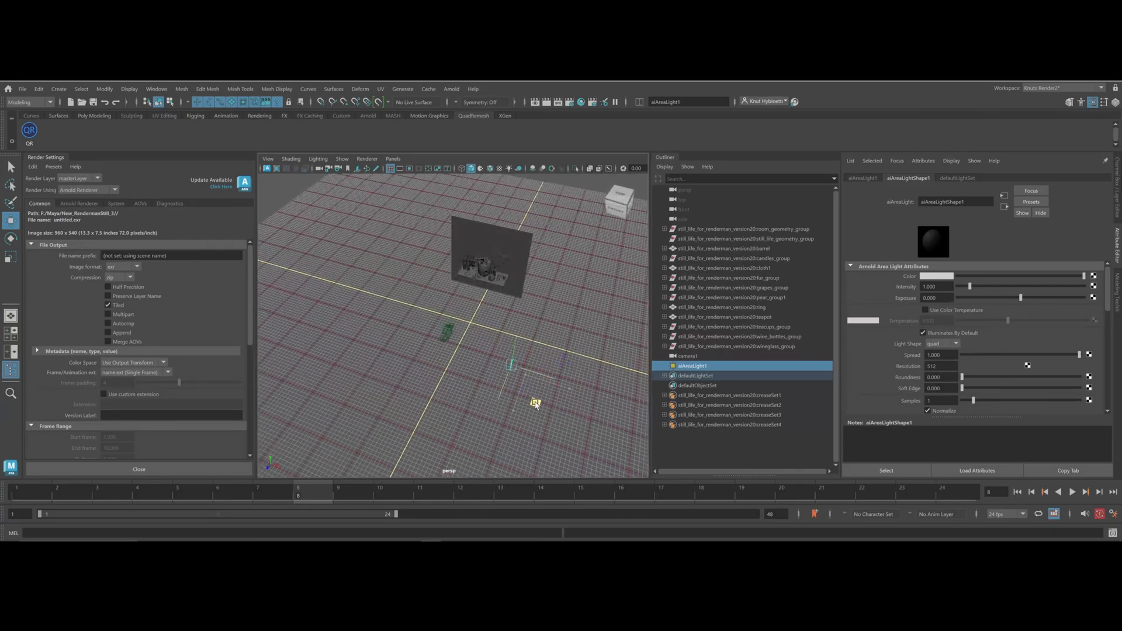
right_click_drag(489, 359, 564, 358, "alt")
left_click_drag(565, 359, 580, 348, "alt")
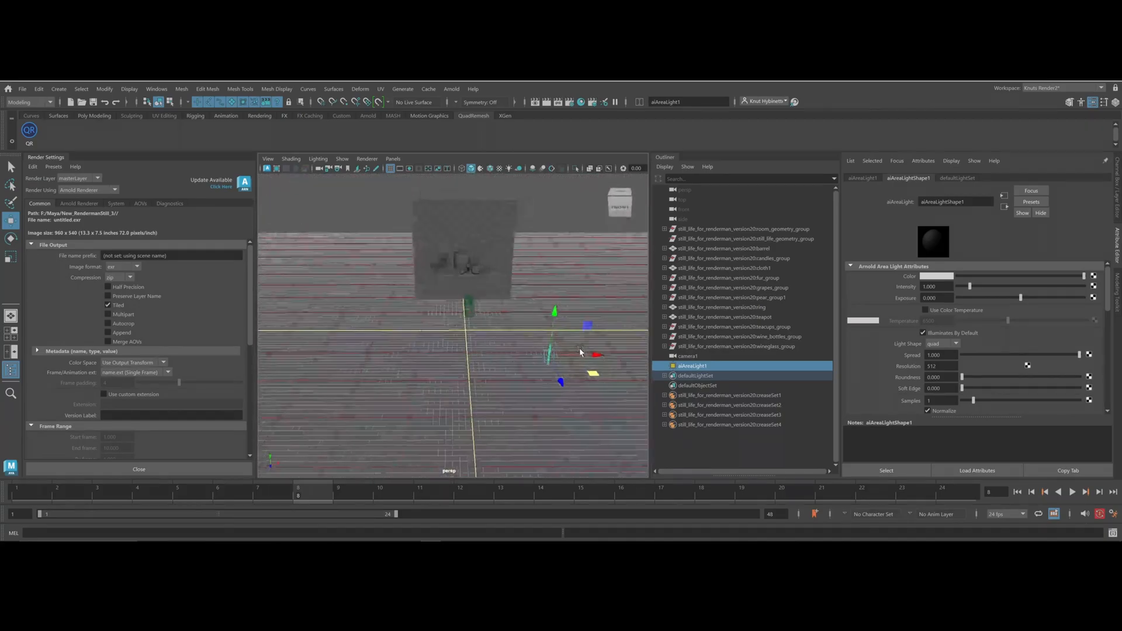
Scale the area light into a tall panel, about 128 in Y and 26 in Z, and raise it to about Y 139
key("r")
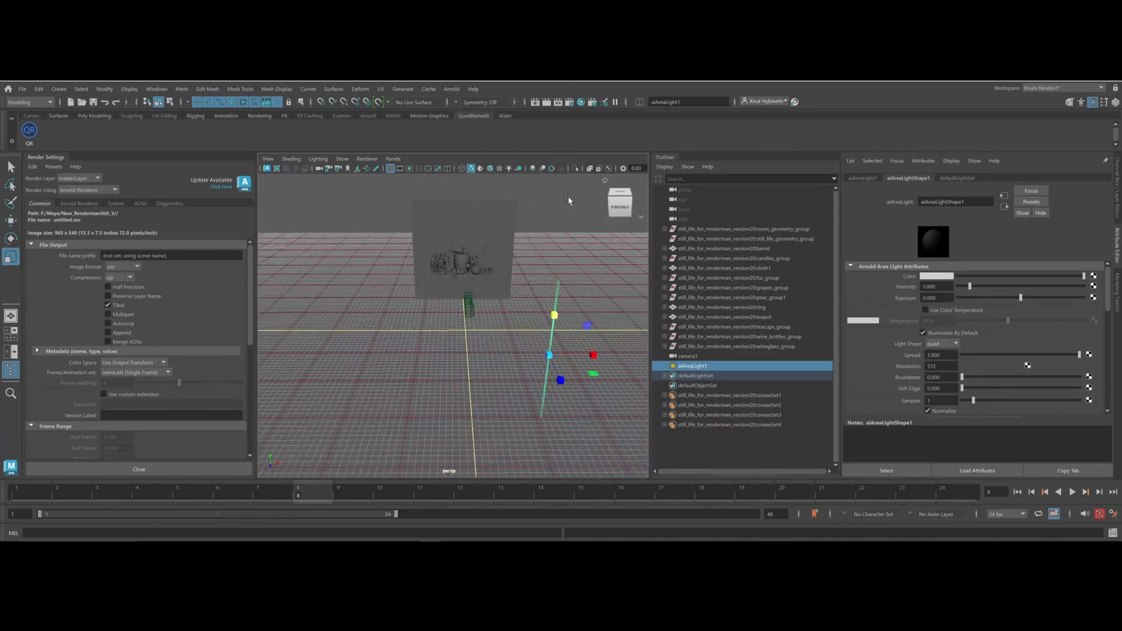
key("w")
left_click_drag(556, 305, 532, 232)
key("r")
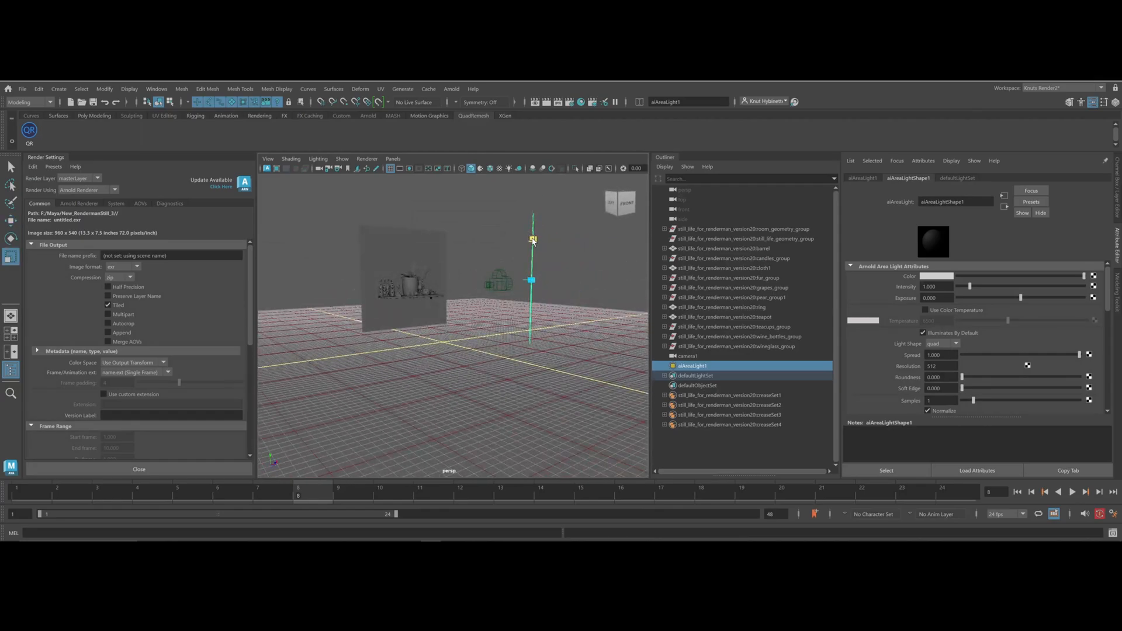
key("w")
left_click_drag(554, 239, 546, 328, "alt")
Rotate the area light 45 degrees around Y so it points diagonally toward the still life
key("e")
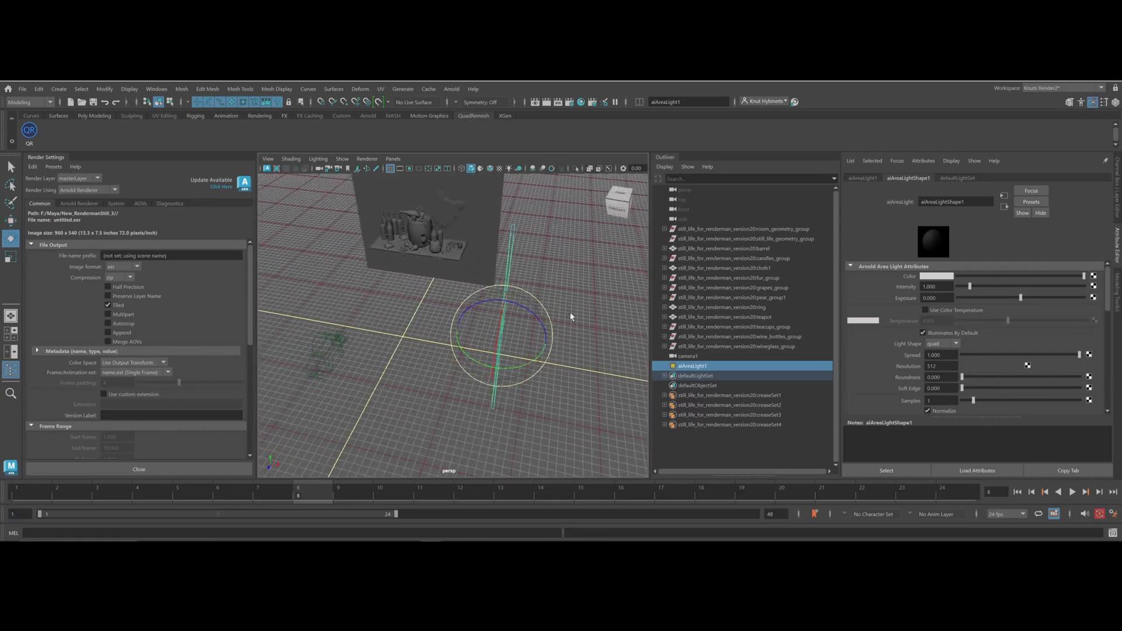
left_click_drag(444, 231, 455, 289, "alt")
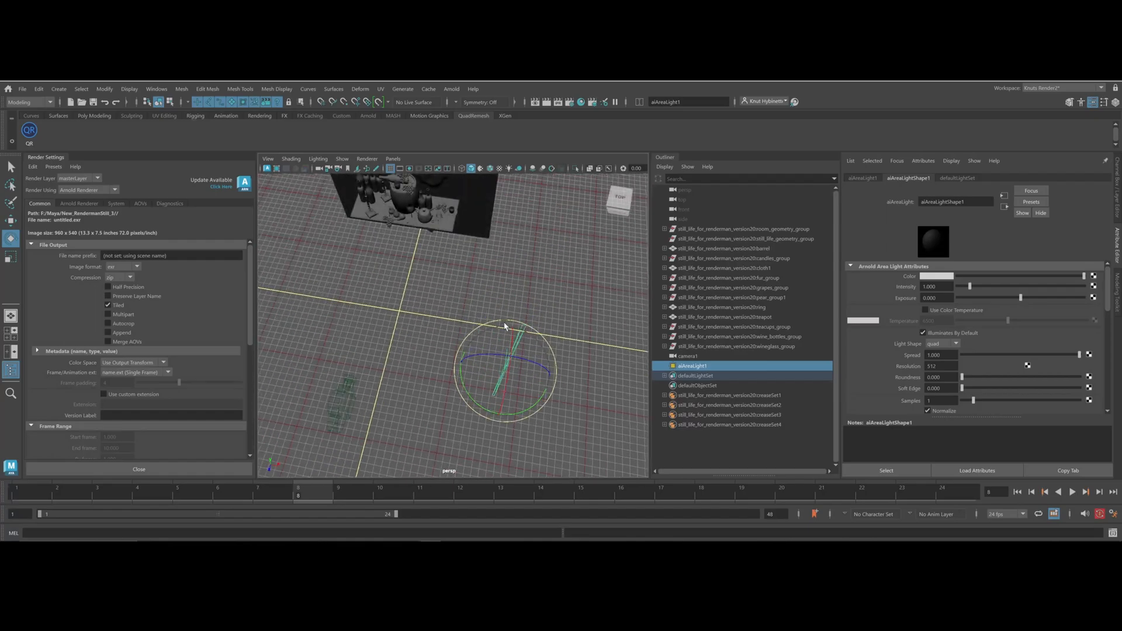
left_click_drag(504, 326, 505, 316, "alt")
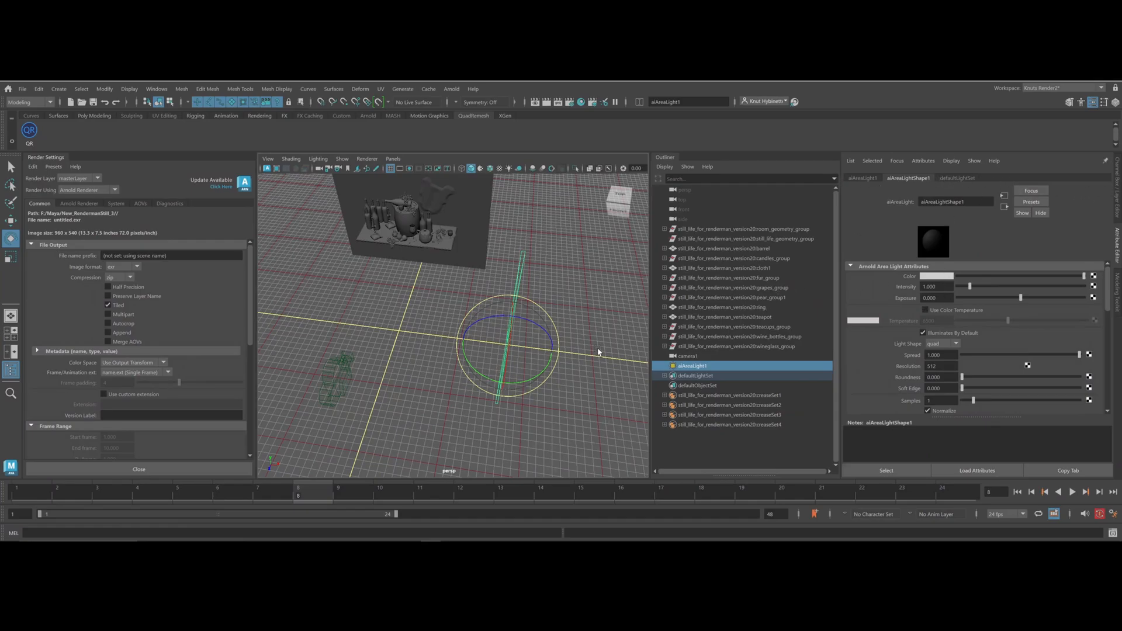
left_click(1118, 170)
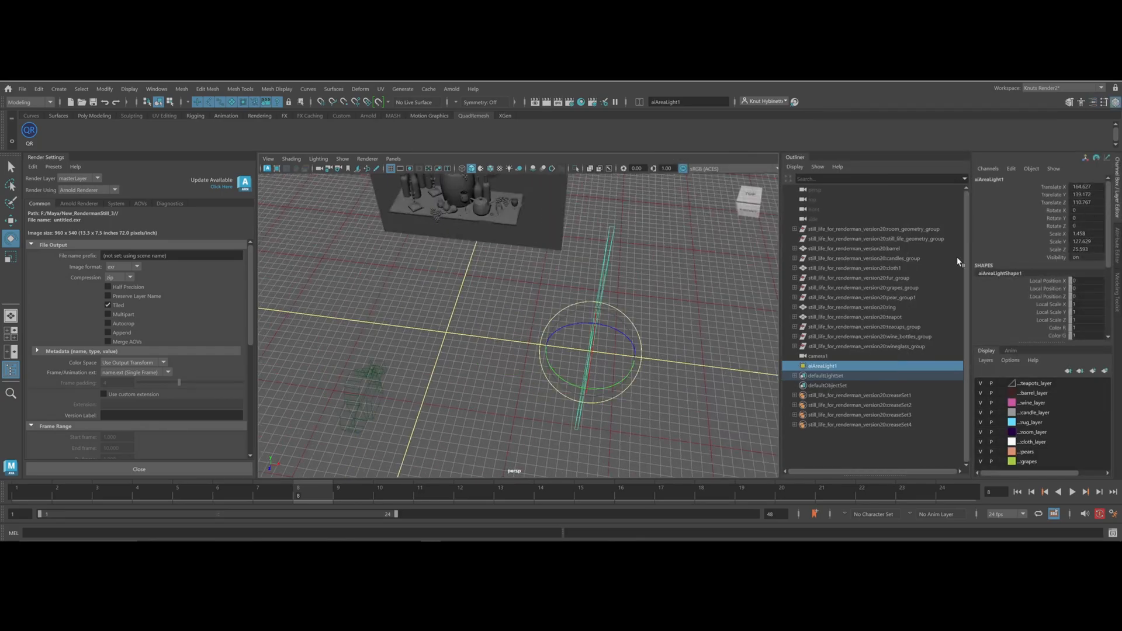
left_click_drag(579, 409, 563, 339, "alt")
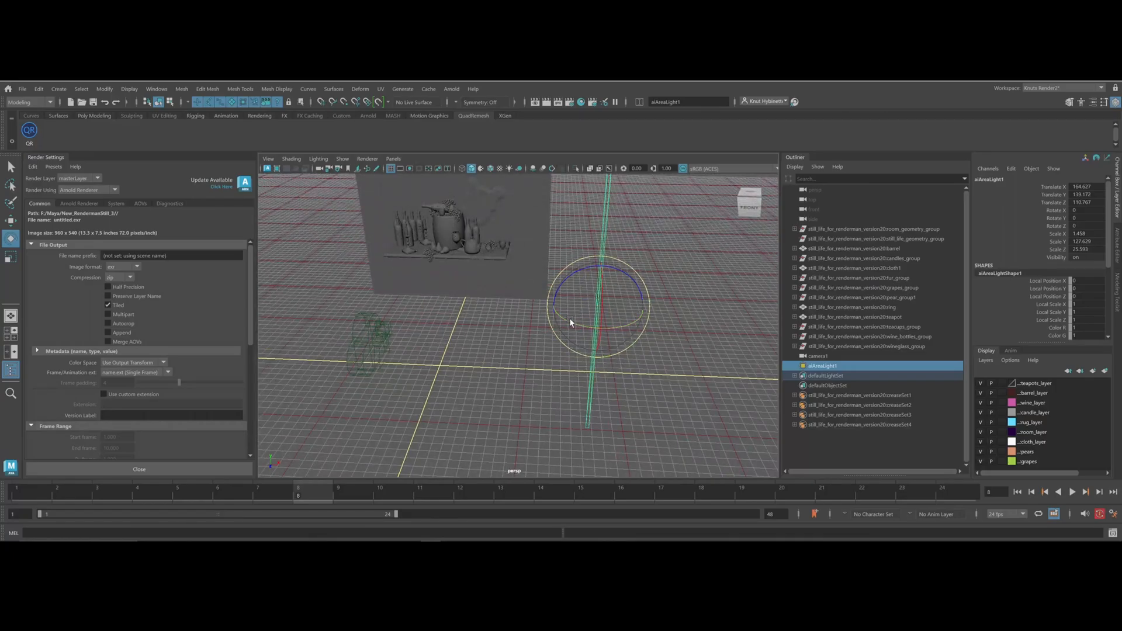
left_click_drag(571, 322, 576, 409)
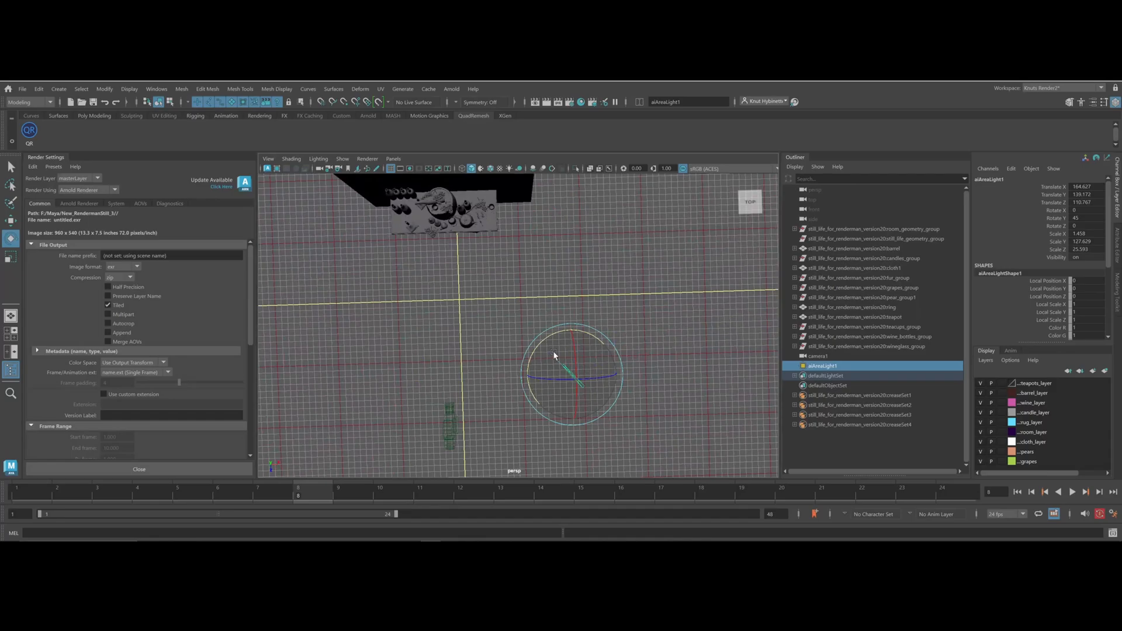
scroll(552, 352, "down", 2)
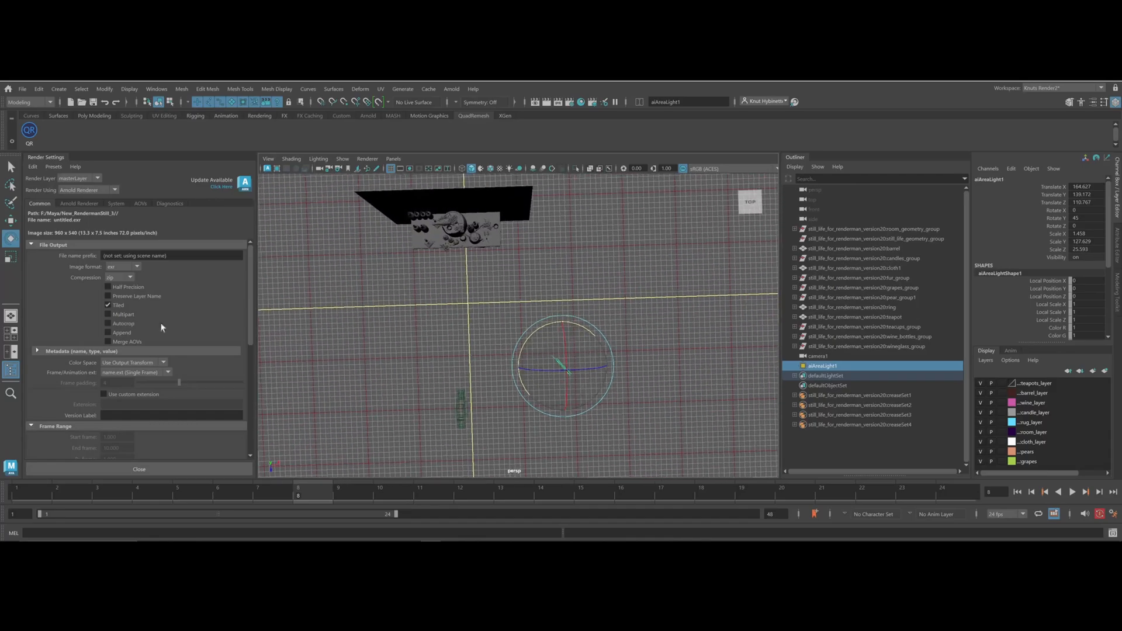
middle_click_drag(433, 324, 445, 322, "alt")
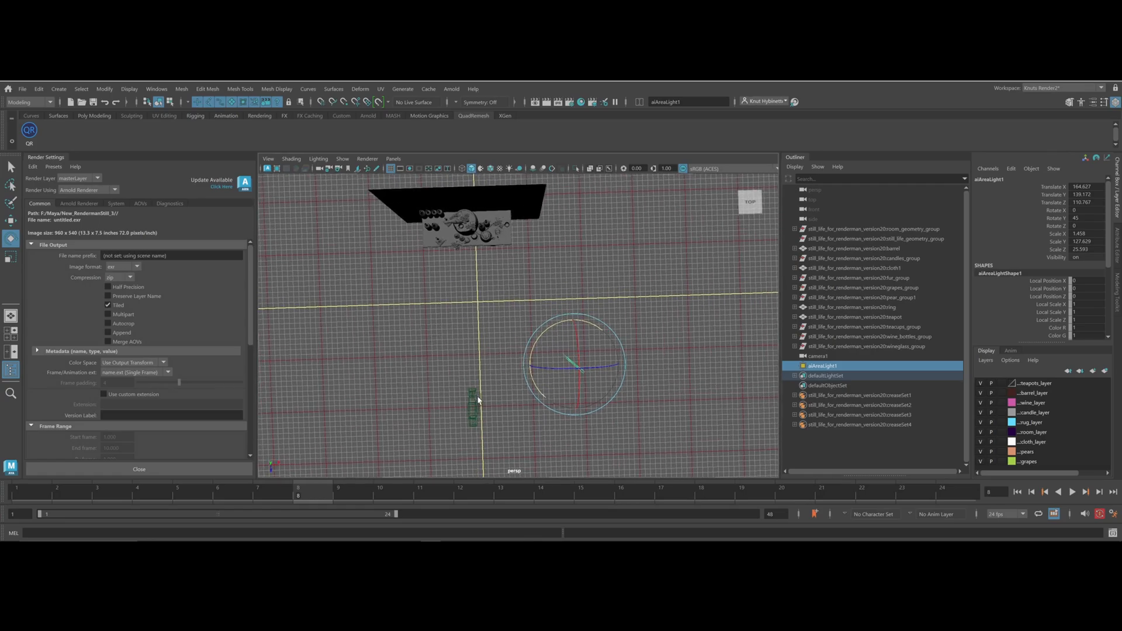
left_click_drag(546, 367, 564, 314, "alt")
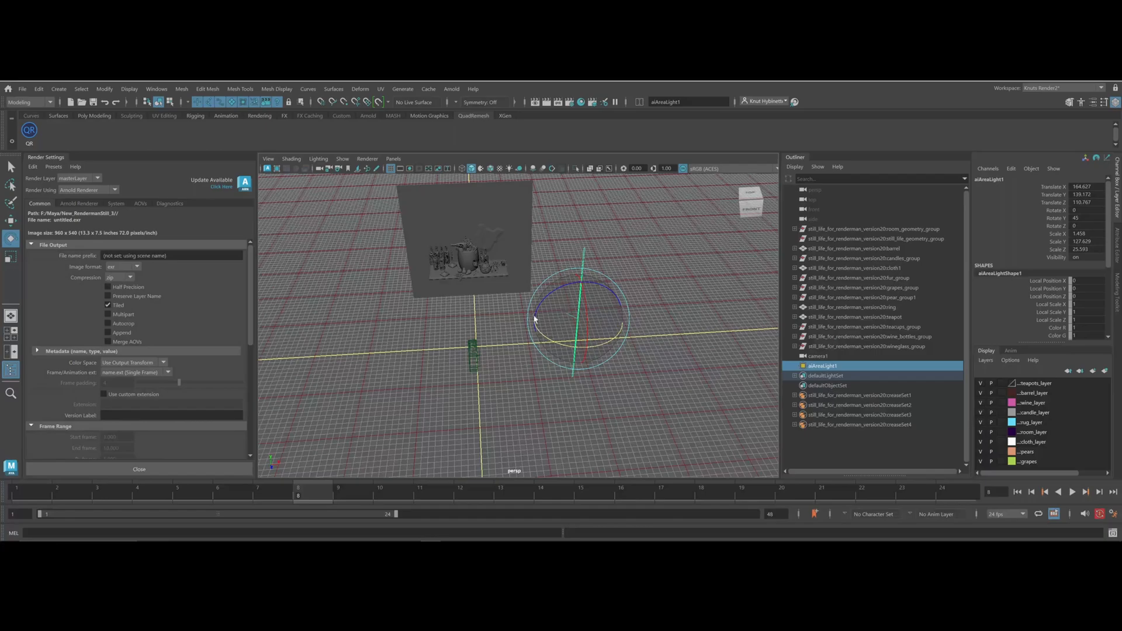
right_click_drag(435, 320, 597, 306, "alt")
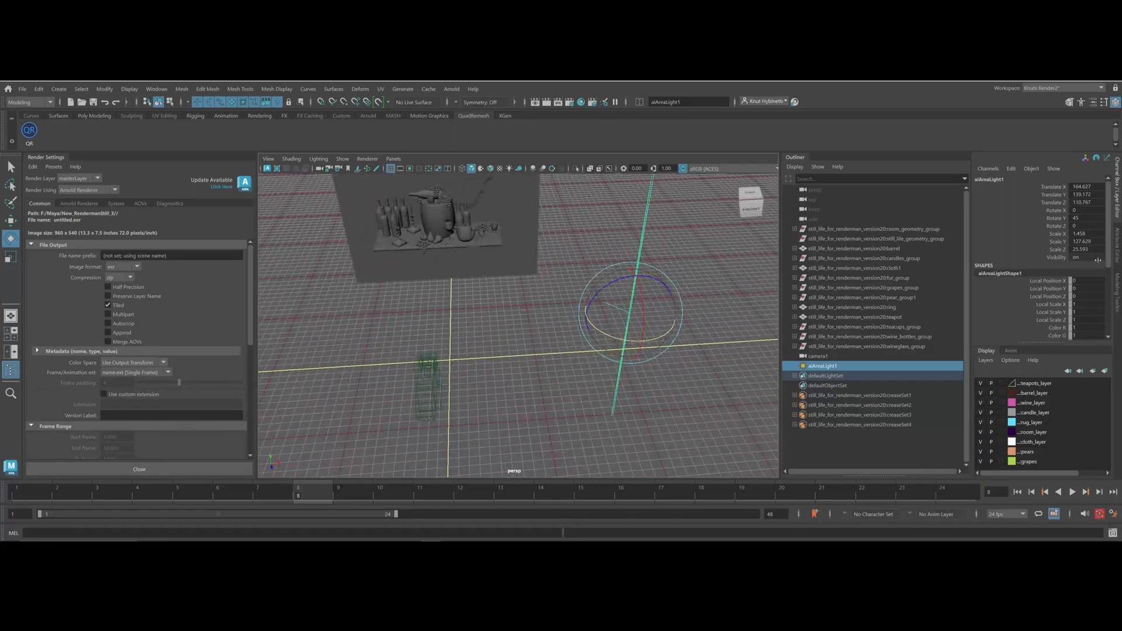
Set the area light's exposure to 20
left_click(1117, 234)
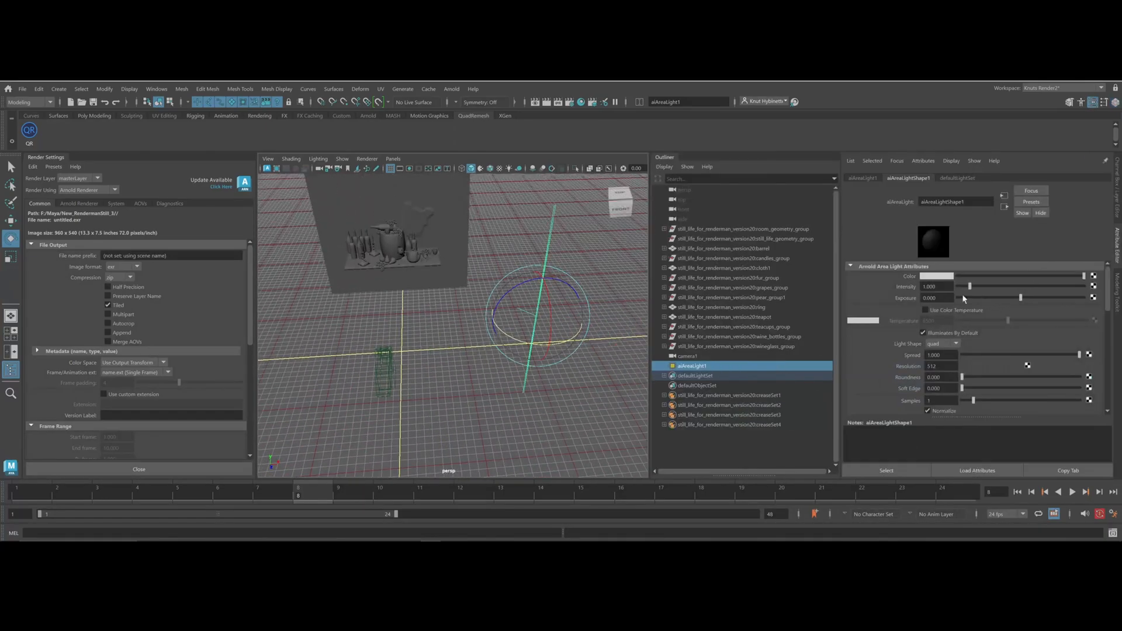
left_click(936, 298)
type("20")
key("Return")
Run an Arnold test render of the perspective view and close the render window
left_click(452, 89)
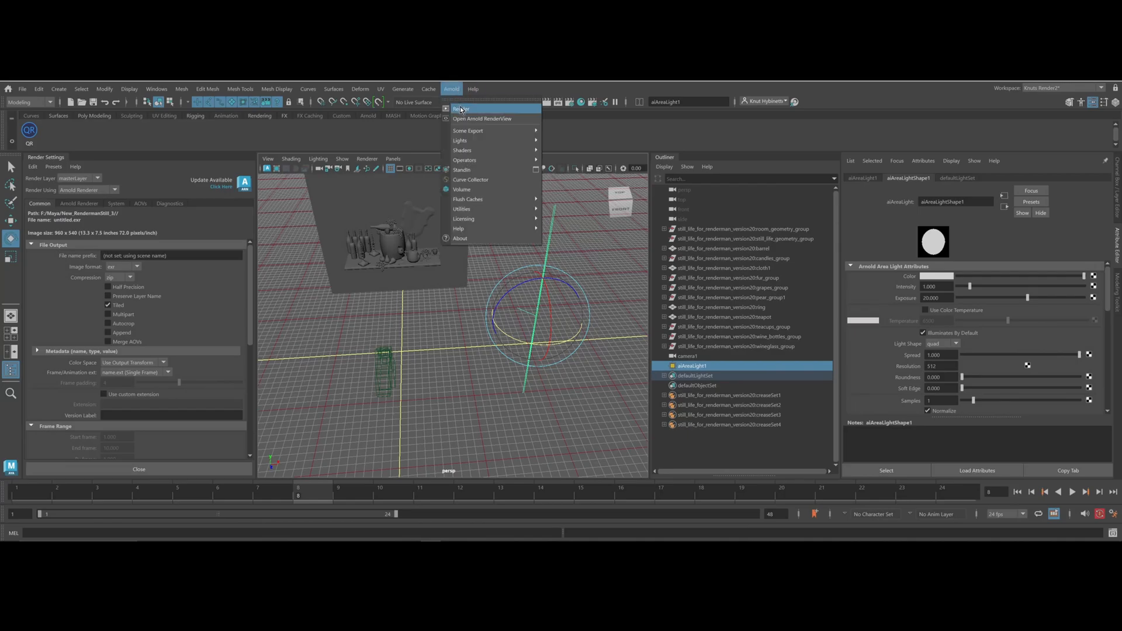
left_click(460, 108)
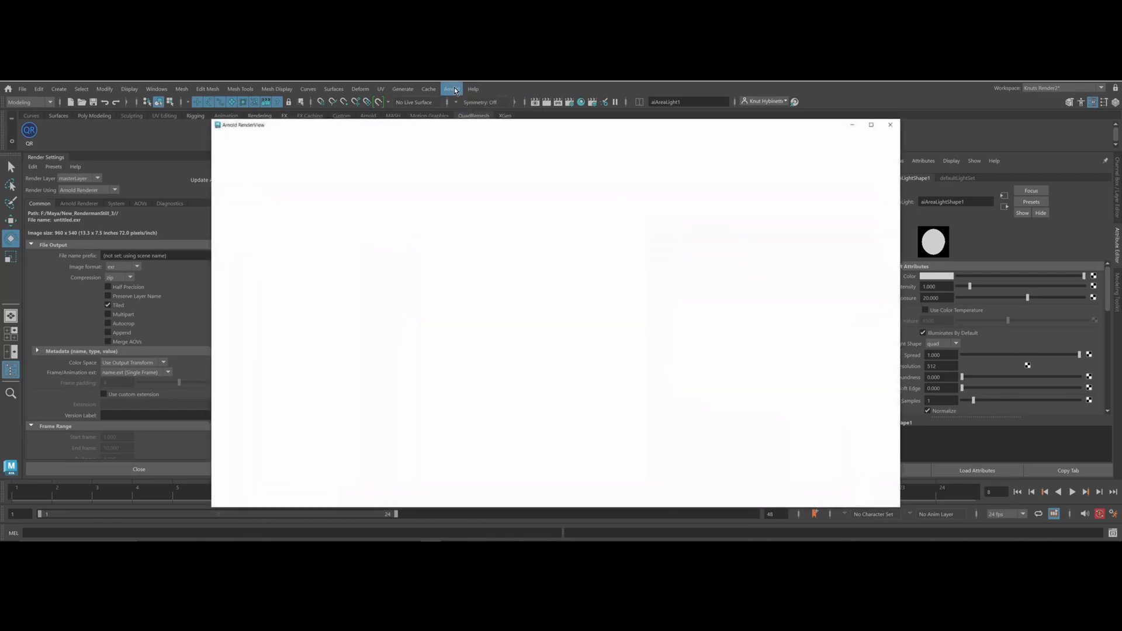
left_click(455, 90)
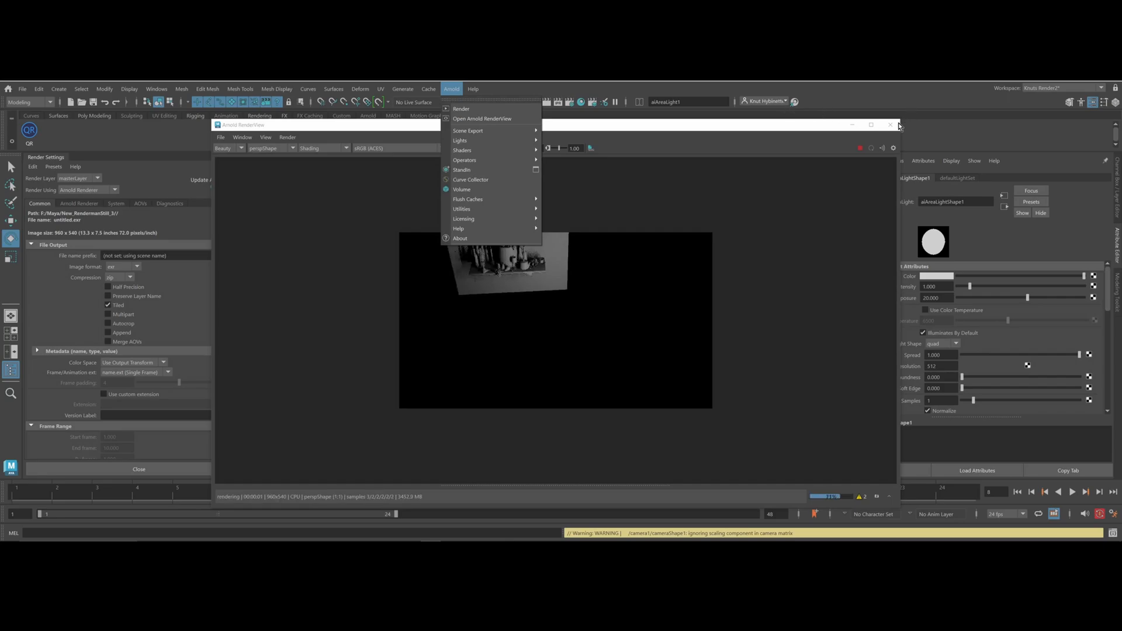
left_click(893, 127)
left_click(891, 125)
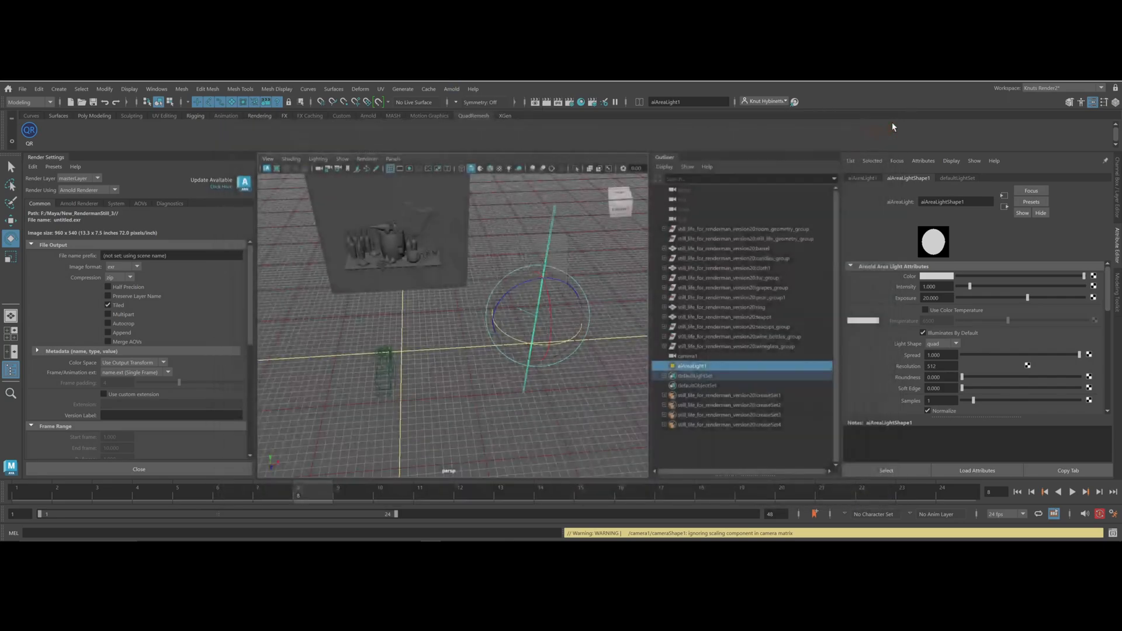
Create a new project named New_RendermanStillLife in F:/Maya with the default folder locations
left_click(22, 90)
left_click(51, 390)
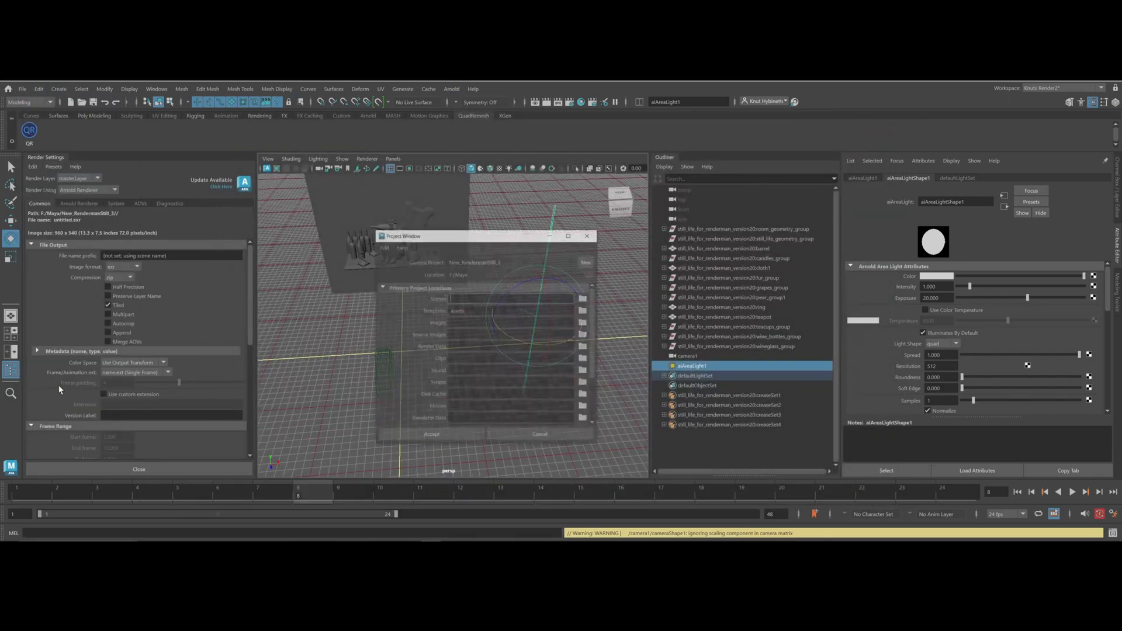
left_click(587, 261)
left_click_drag(513, 261, 461, 264)
type("Re")
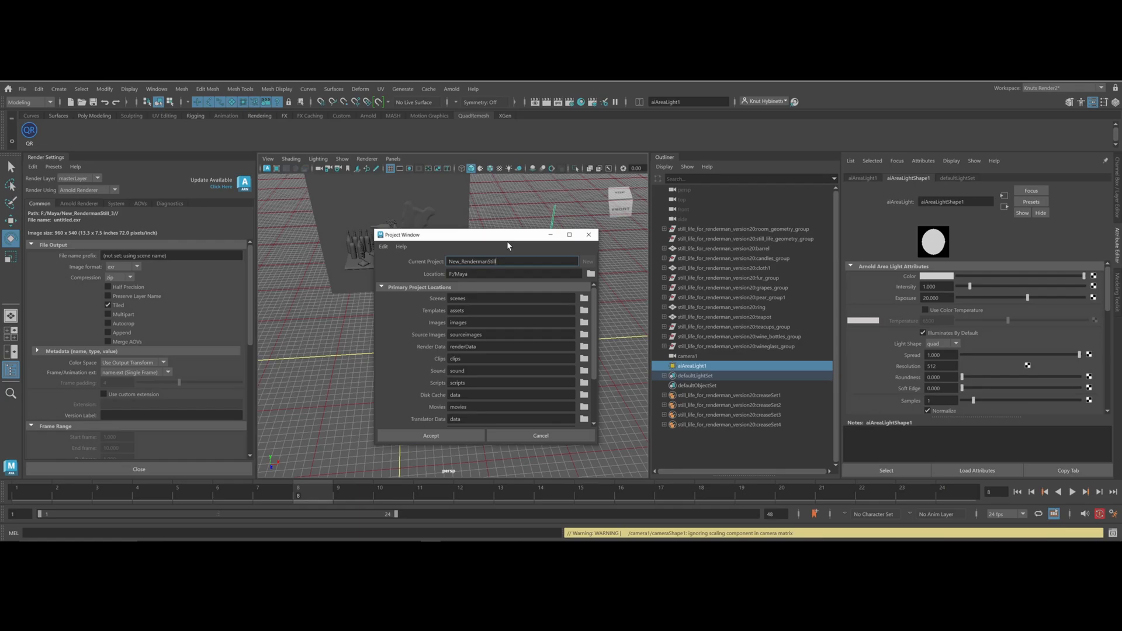
key("Return")
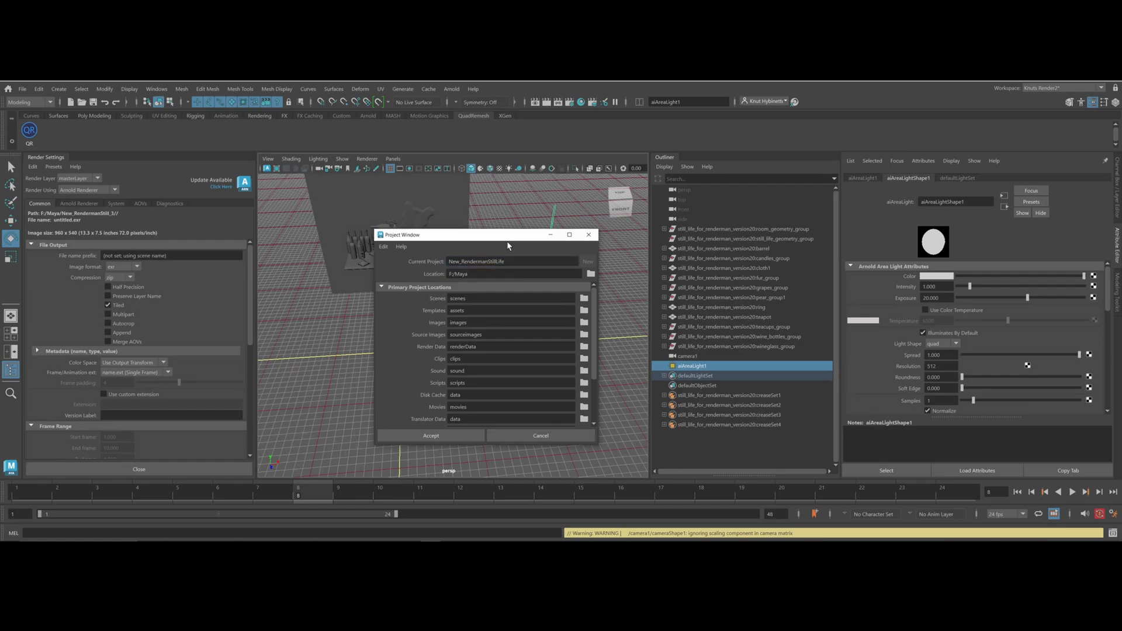
left_click(449, 440)
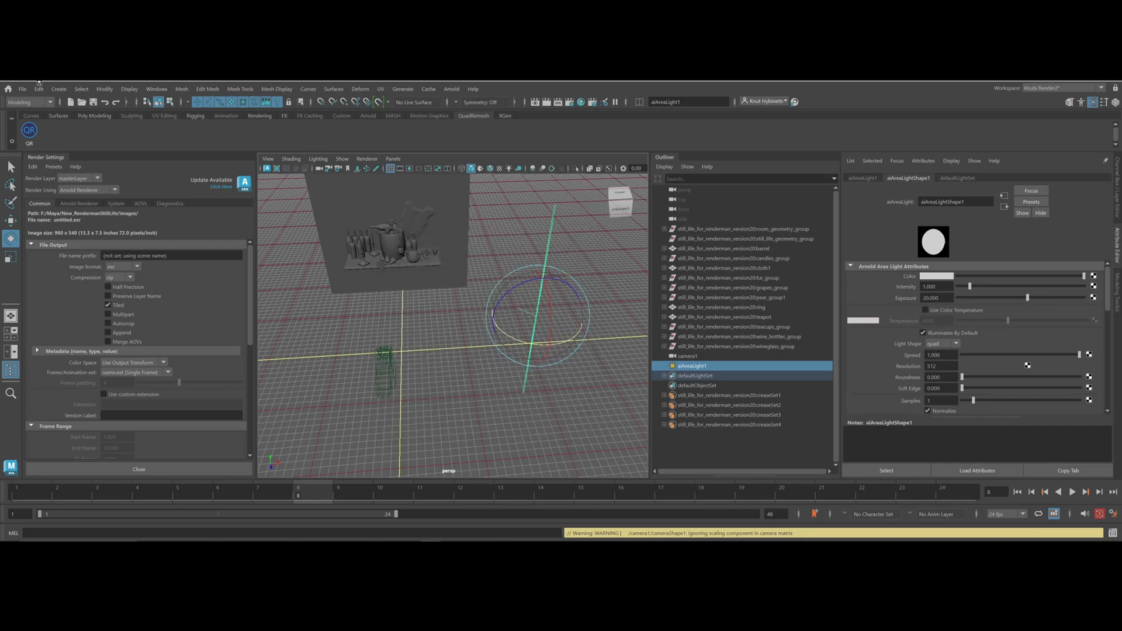
Save the scene as a Maya Binary file named StillLife in the project's scenes folder
left_click(22, 88)
left_click(47, 146)
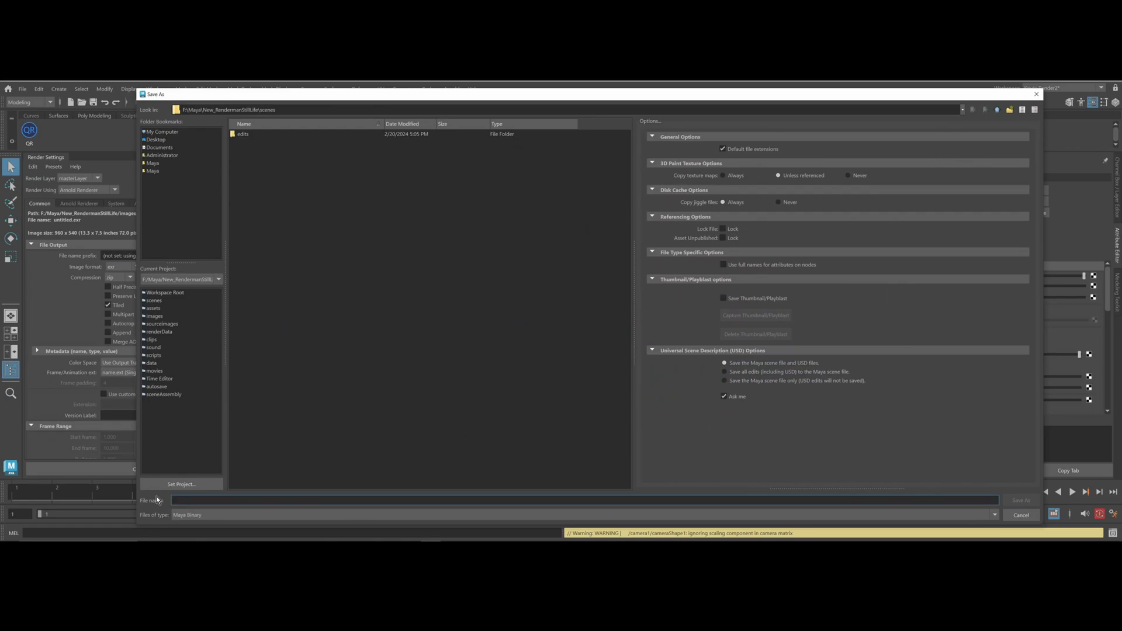
type("stillLife")
key("Return")
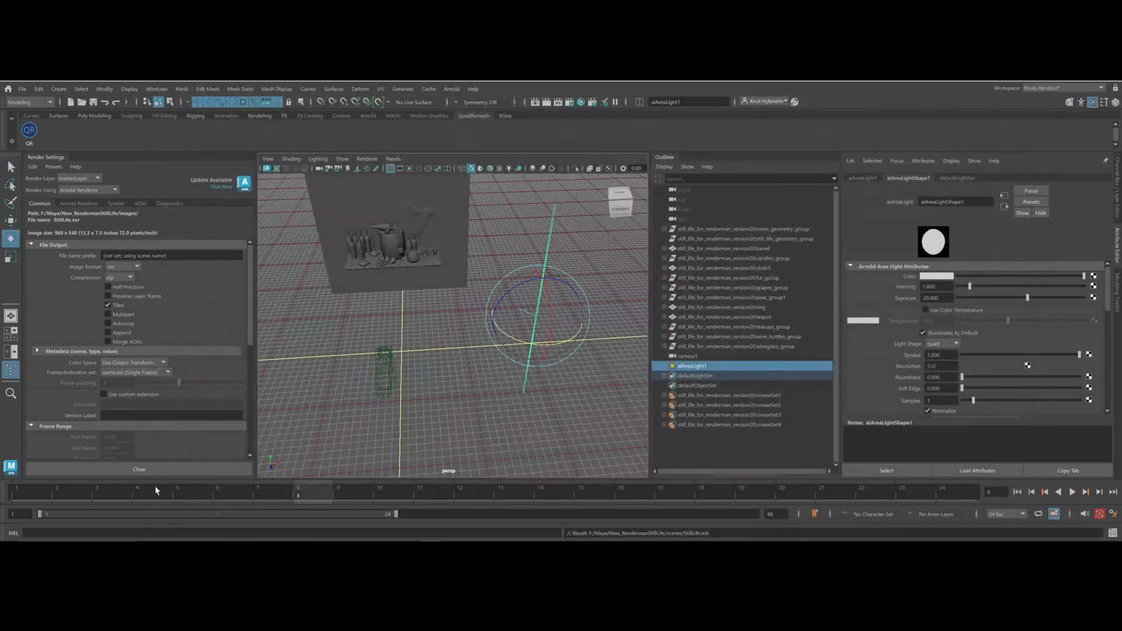
Look through camera1 and render its view with Arnold
left_click(393, 158)
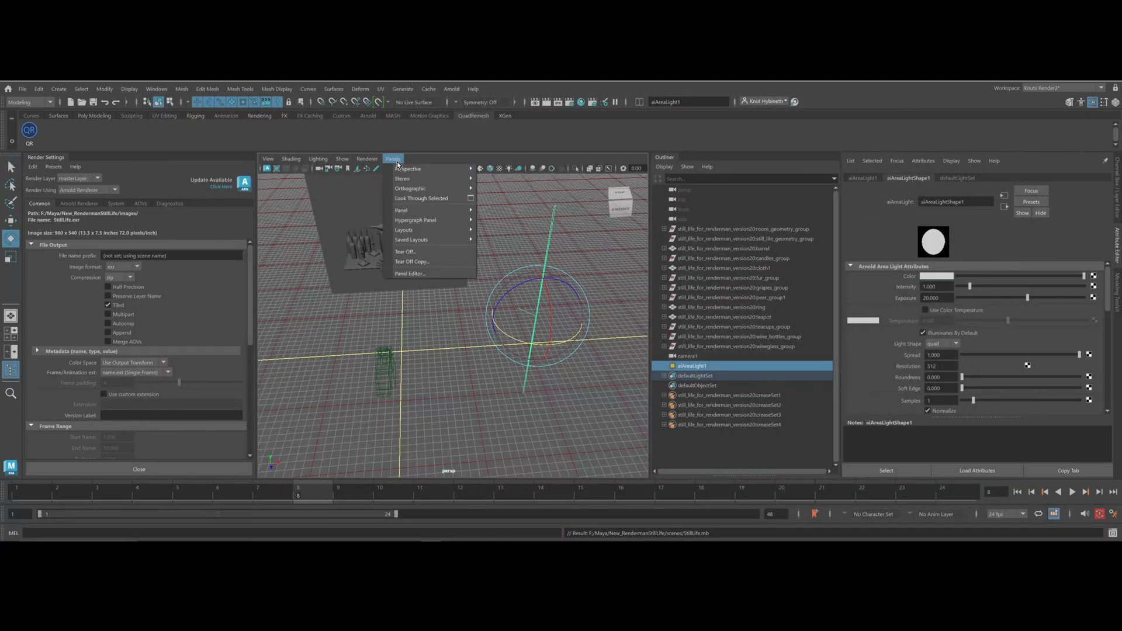
mouse_move(425, 168)
left_click(511, 169)
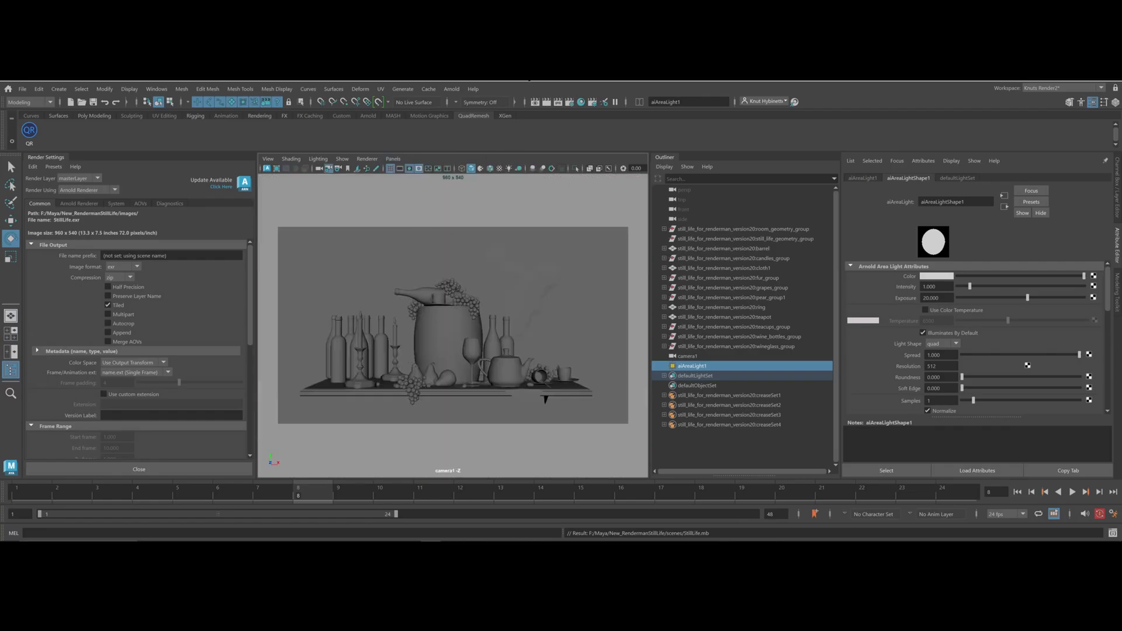
left_click(451, 90)
left_click(459, 110)
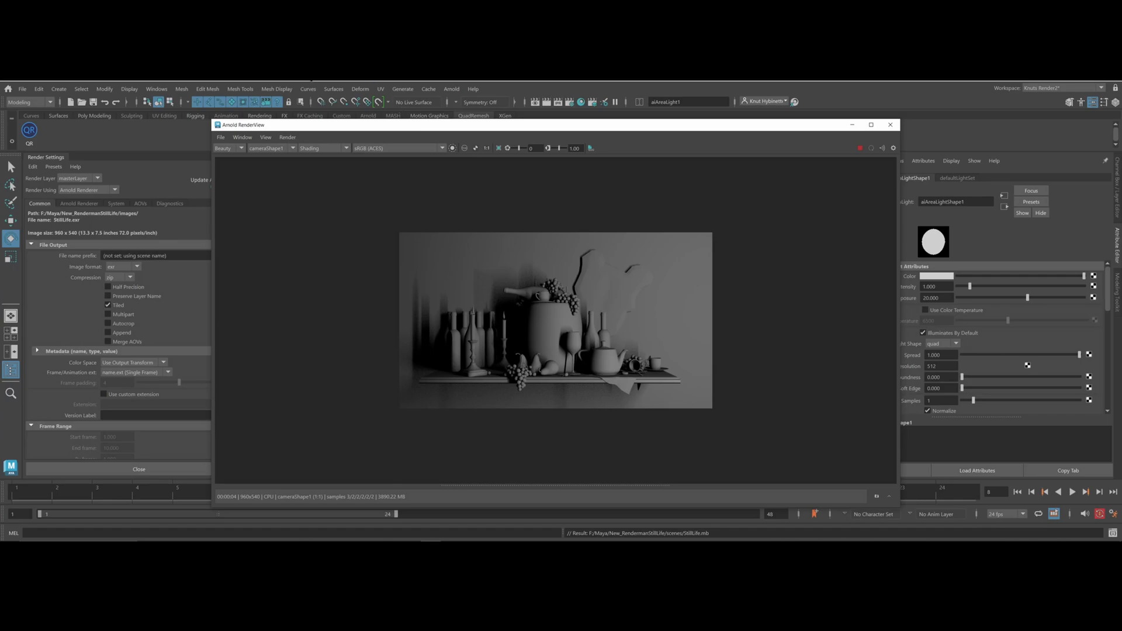
Move the render window aside, unlock camera1, shift the still life slightly right in its frame, and lock the camera again
left_click_drag(340, 124, 544, 121)
left_click(329, 170)
left_click_drag(385, 289, 419, 295, "alt")
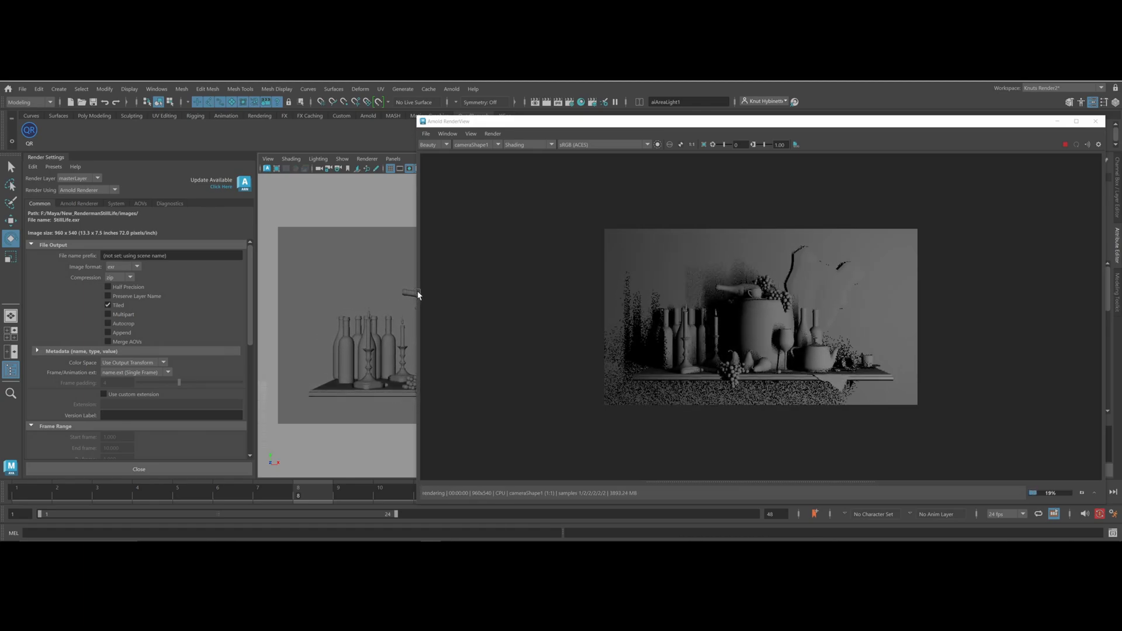
left_click(329, 168)
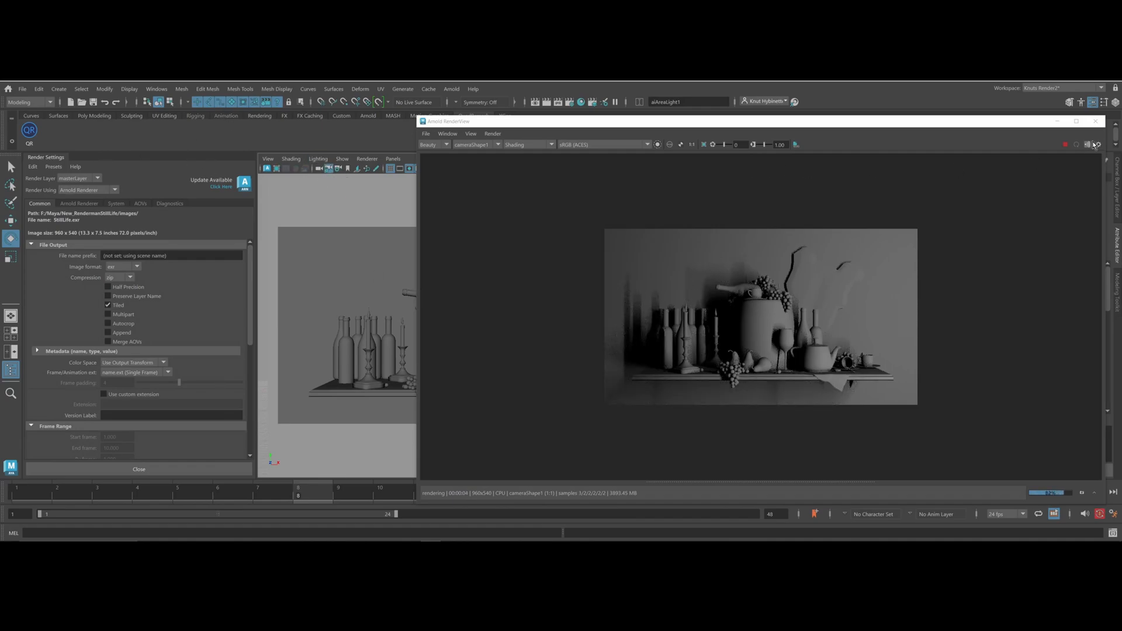
Set the Arnold Camera (AA) samples to 2, update the render of camera1, and close the render window
left_click(63, 203)
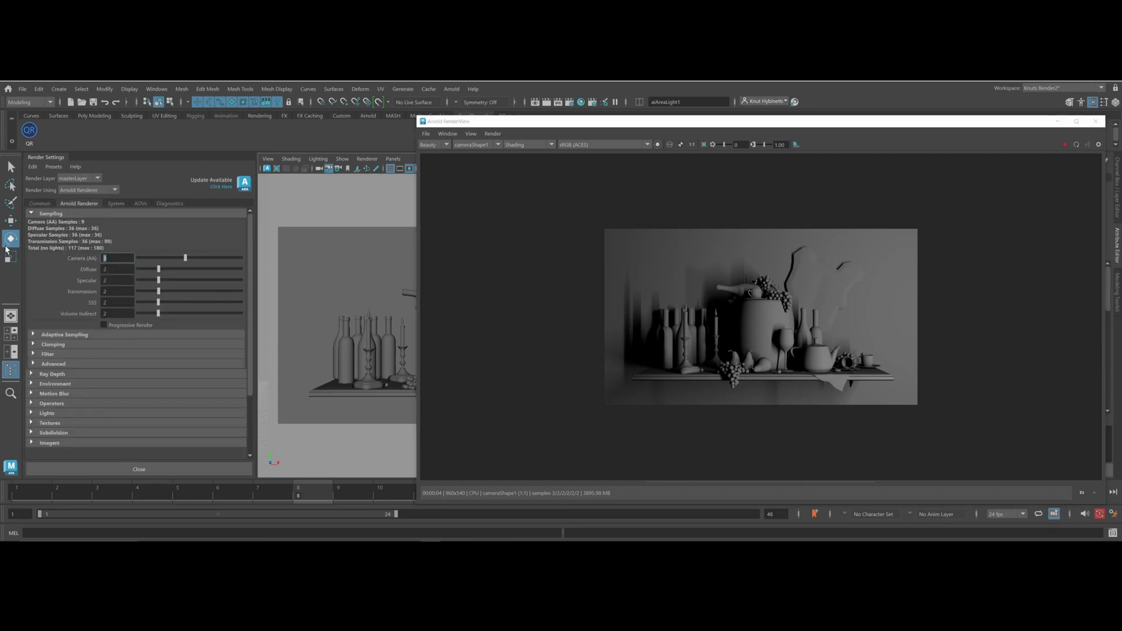
type("2")
left_click(118, 269)
left_click(1064, 146)
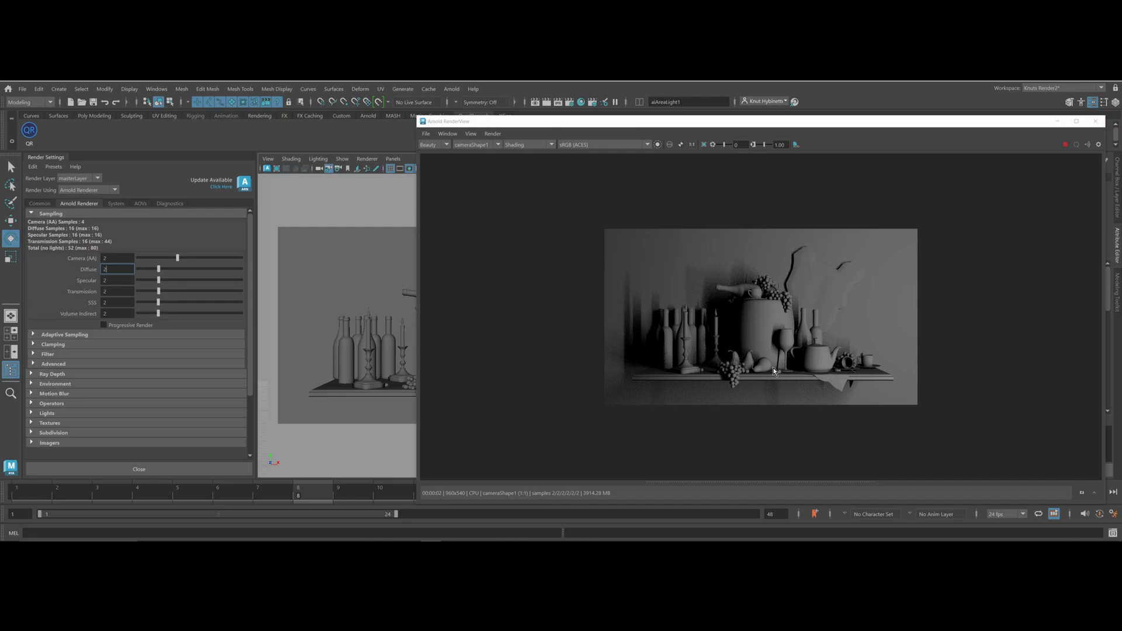
left_click(1095, 122)
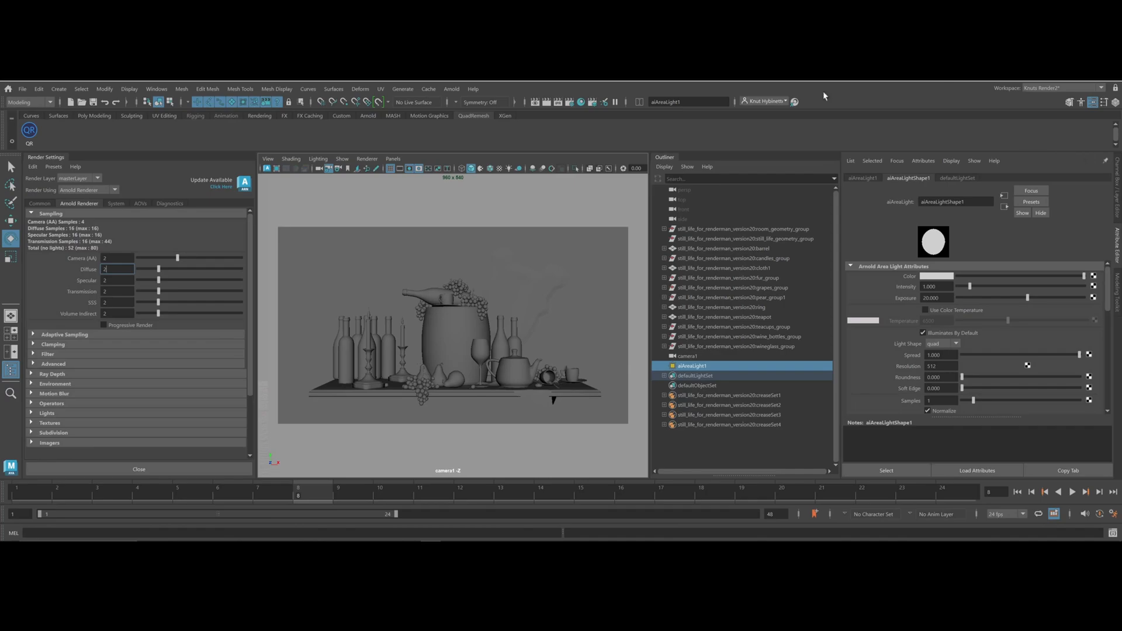
Switch the viewport from camera1 to the perspective view
right_click(462, 361)
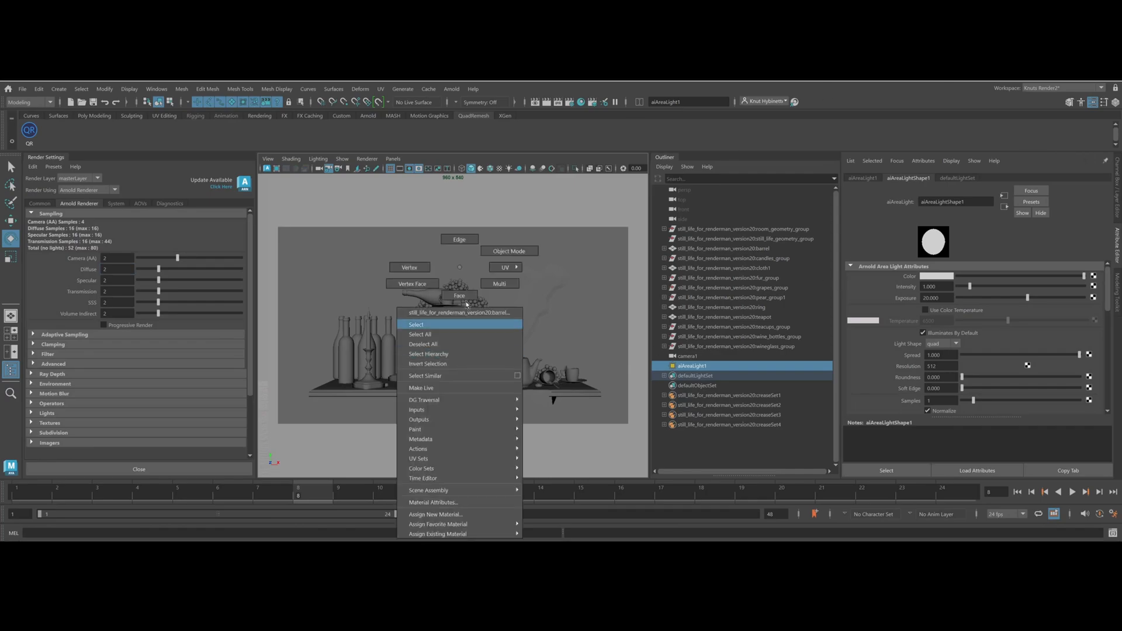
key("space")
left_click_drag(466, 321, 526, 376)
Switch to Chrome, review the grape bump map images and the dark and purple grape photos, and return to Maya
mouse_move(234, 537)
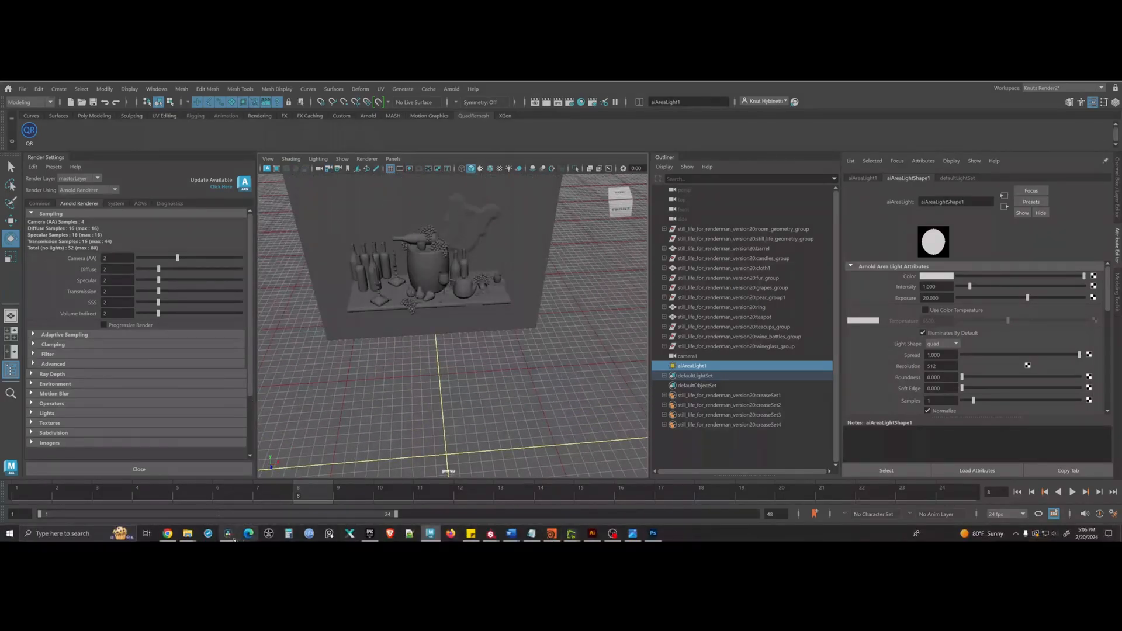
left_click(168, 533)
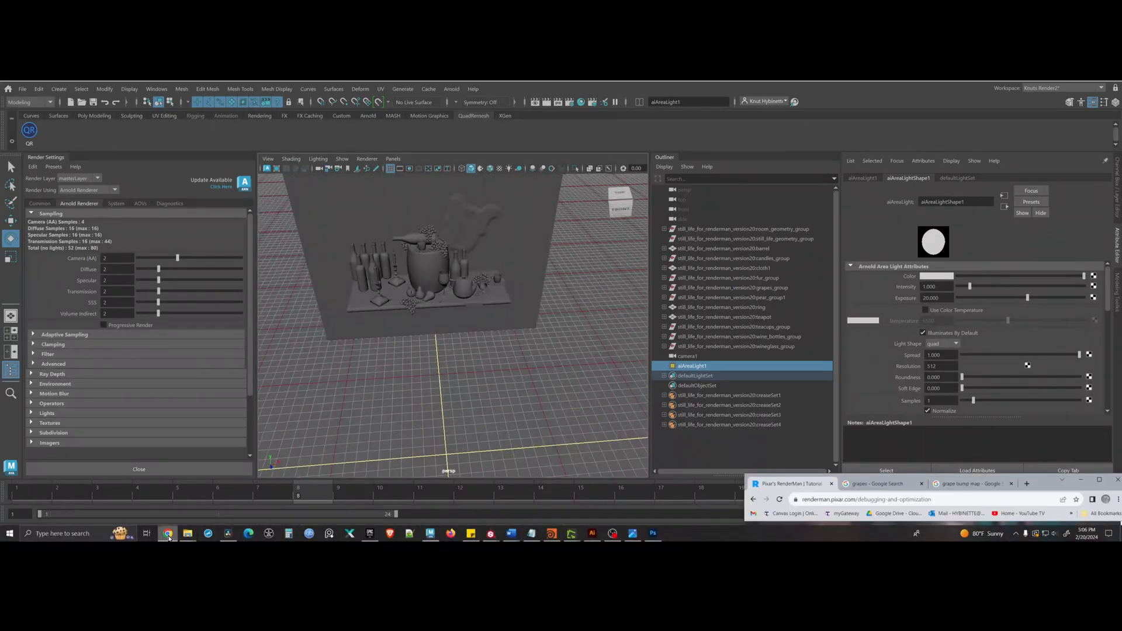
left_click(970, 484)
double_click(914, 374)
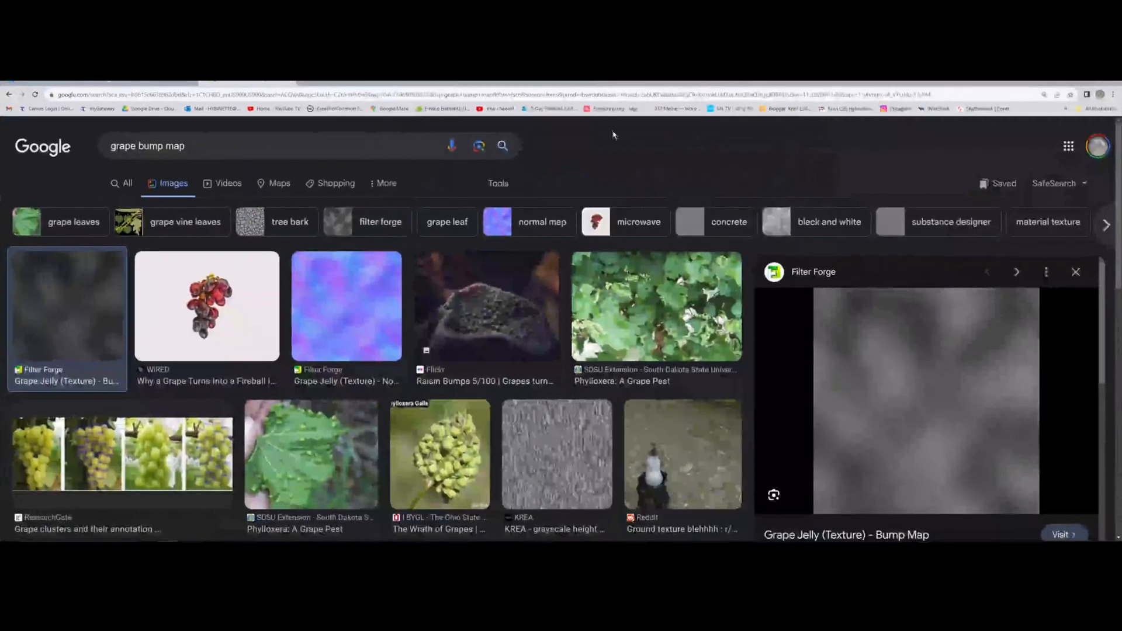
left_click(135, 80)
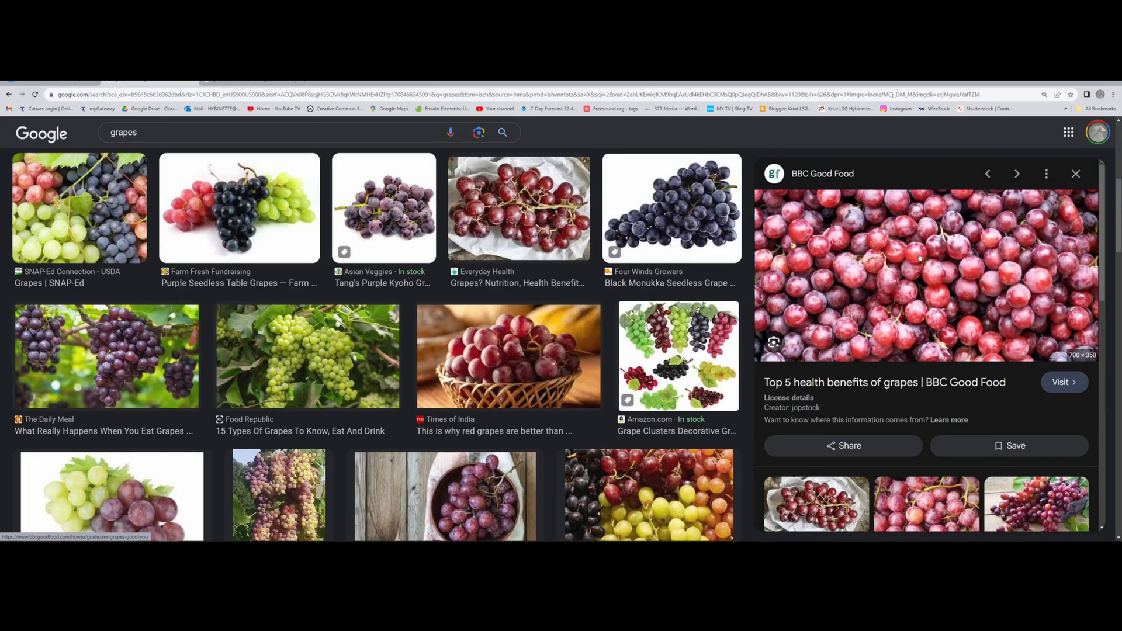
left_click(682, 223)
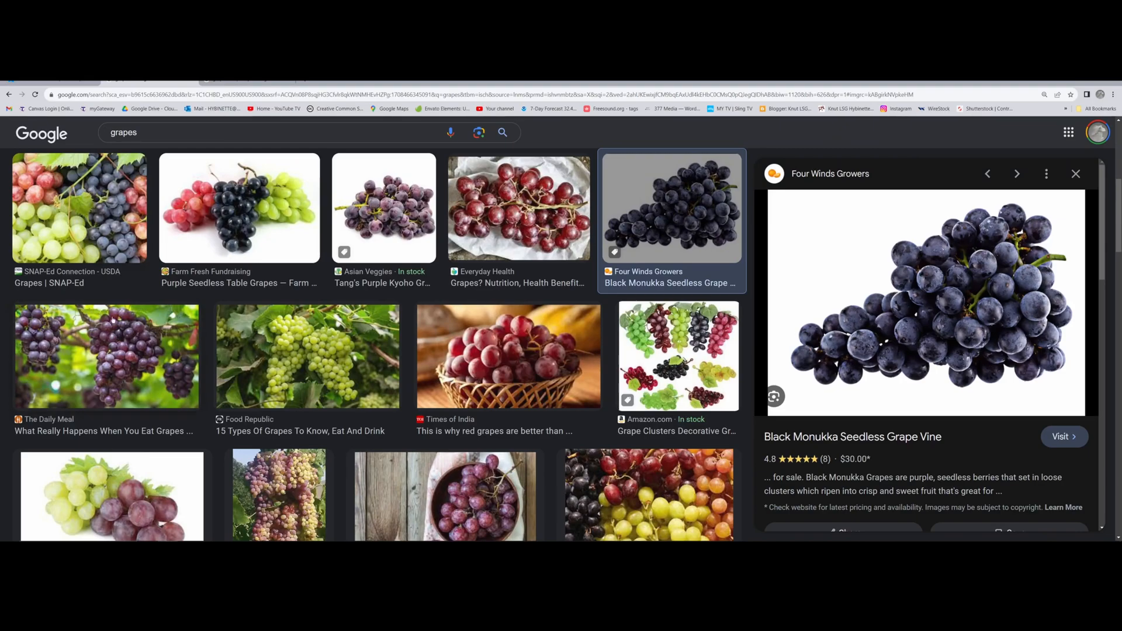
left_click(126, 375)
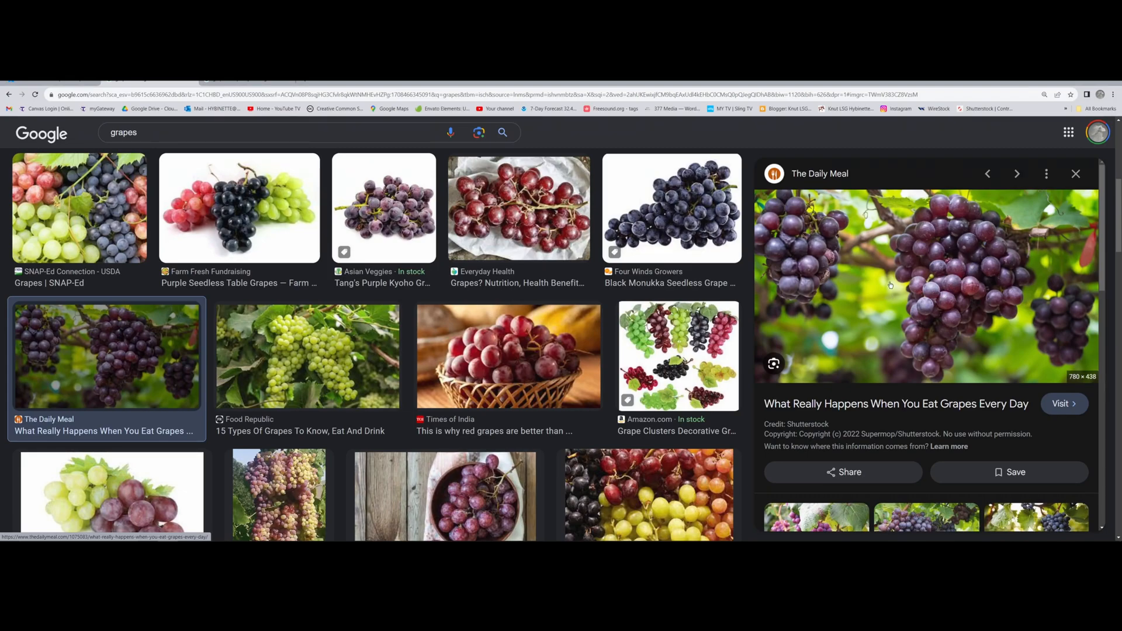
left_click(1075, 83)
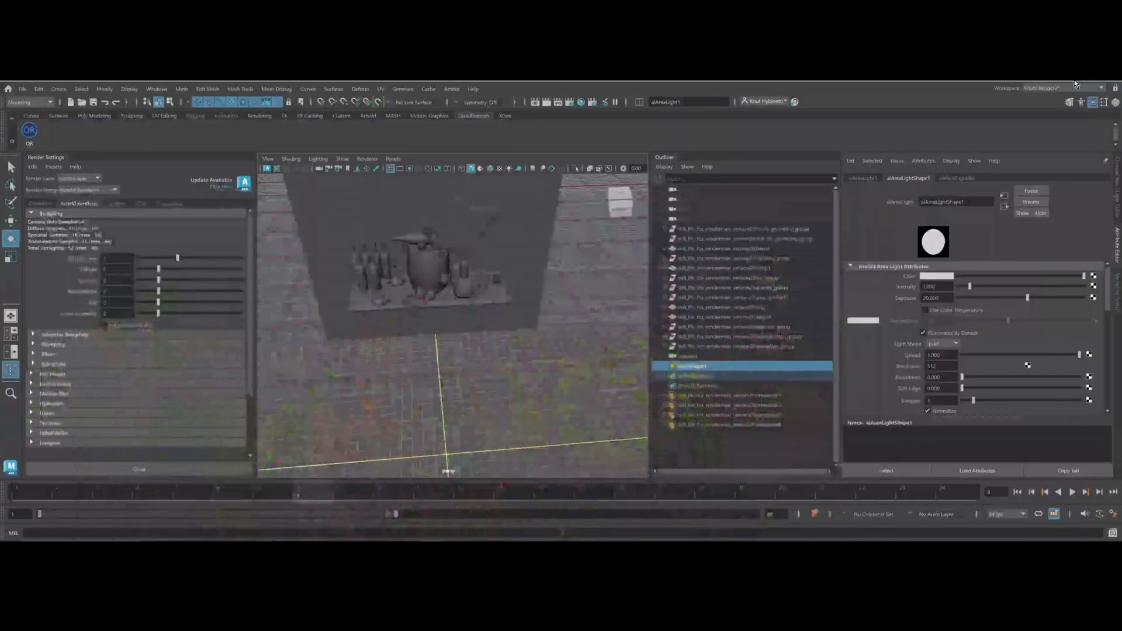
Select a grape in the bunch on the shelf's front edge, frame it in close-up and render the view with Arnold
left_click(395, 159)
left_click(394, 159)
right_click_drag(404, 285, 663, 285, "alt")
left_click_drag(417, 345, 460, 381, "alt")
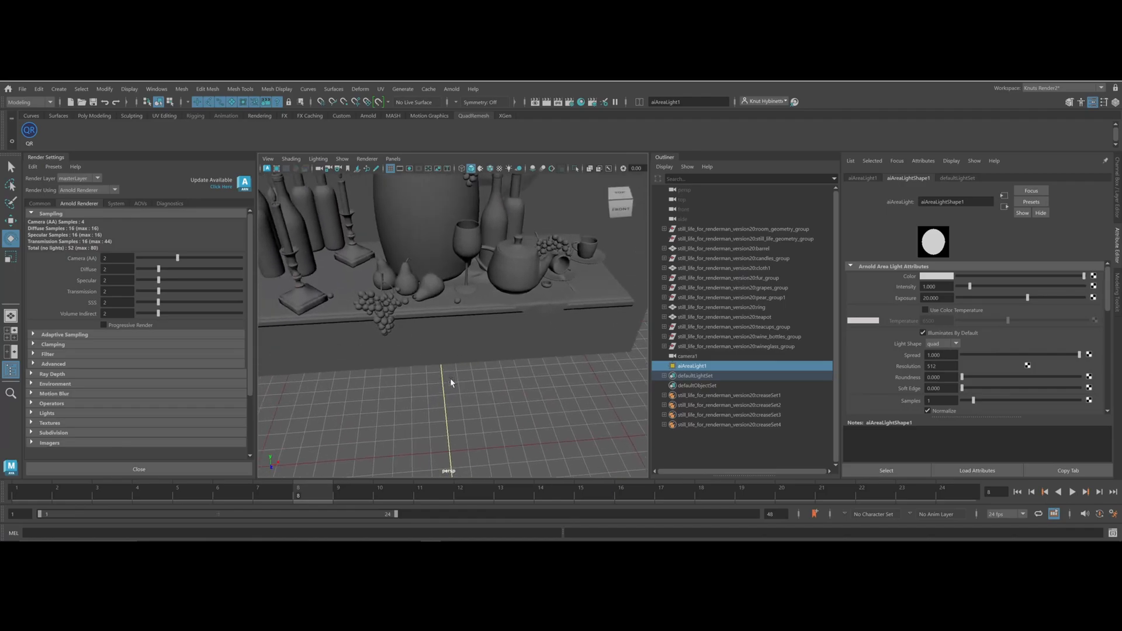
middle_click_drag(415, 373, 398, 331, "alt")
left_click(359, 289)
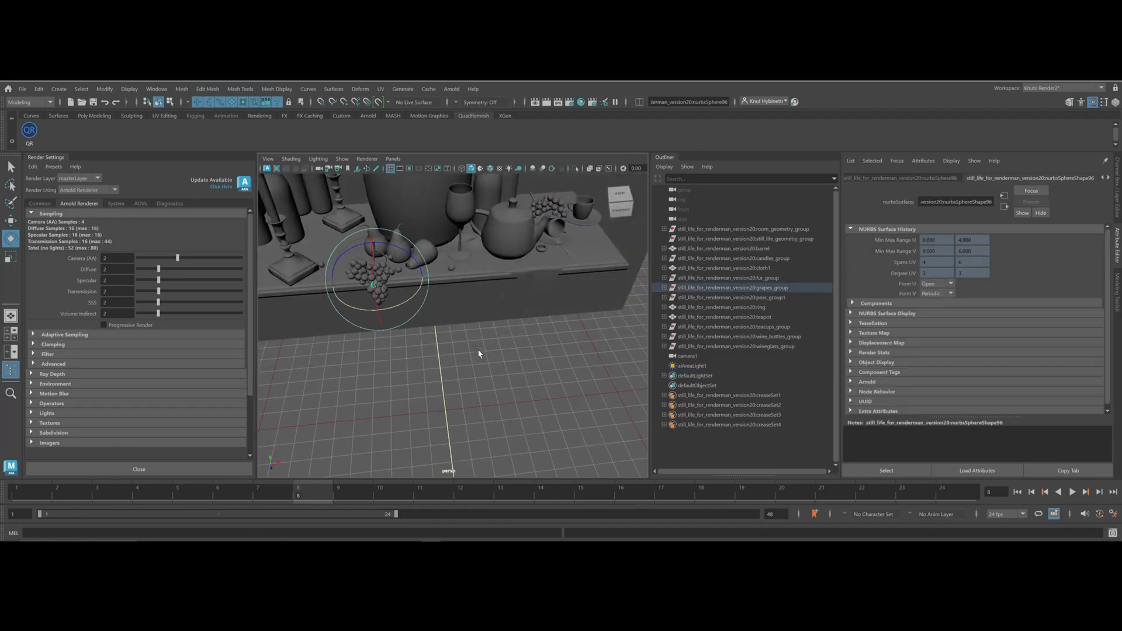
key("f")
left_click_drag(412, 345, 479, 328, "alt")
right_click_drag(478, 328, 450, 317, "alt")
left_click(451, 89)
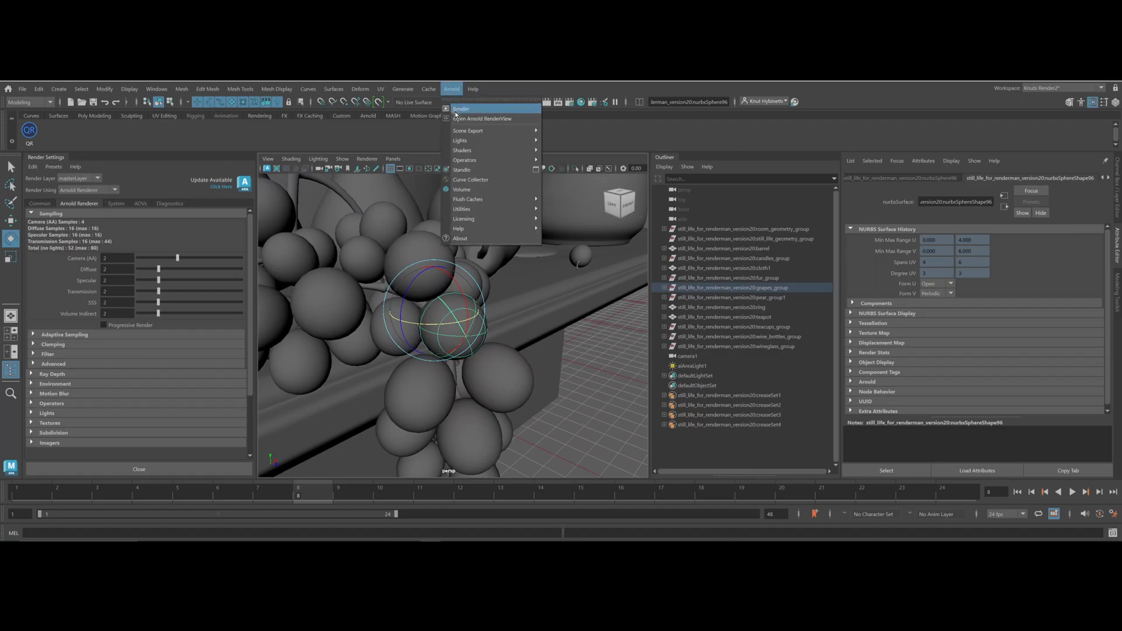
left_click(457, 113)
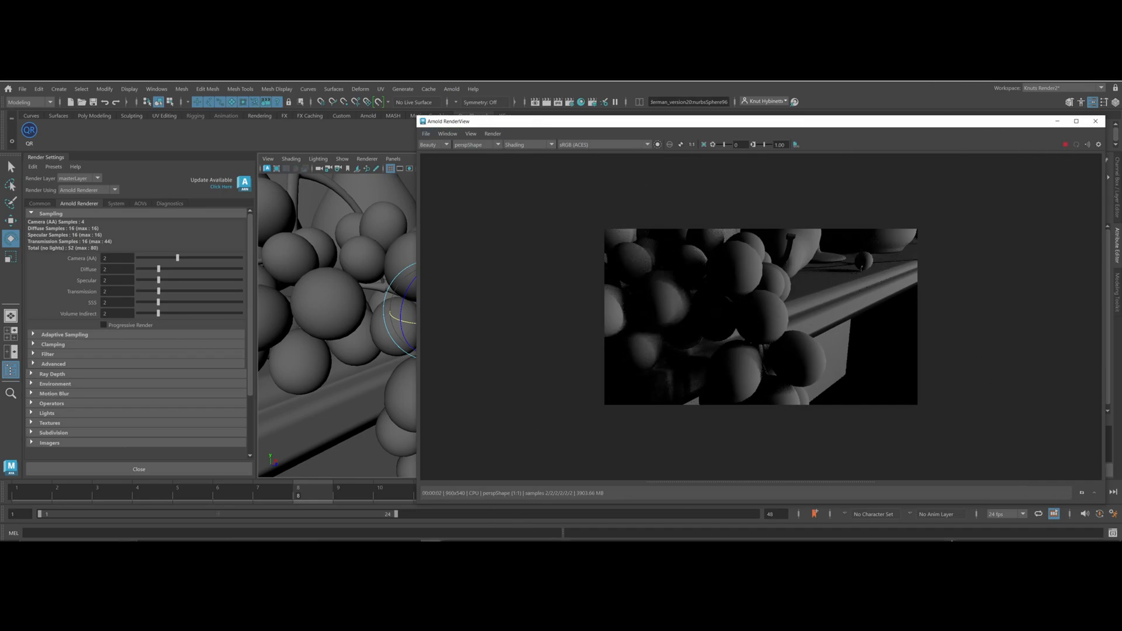
Render through cameraShape1 and delete Snapshot_01 from the render window's stored snapshots
left_click(476, 145)
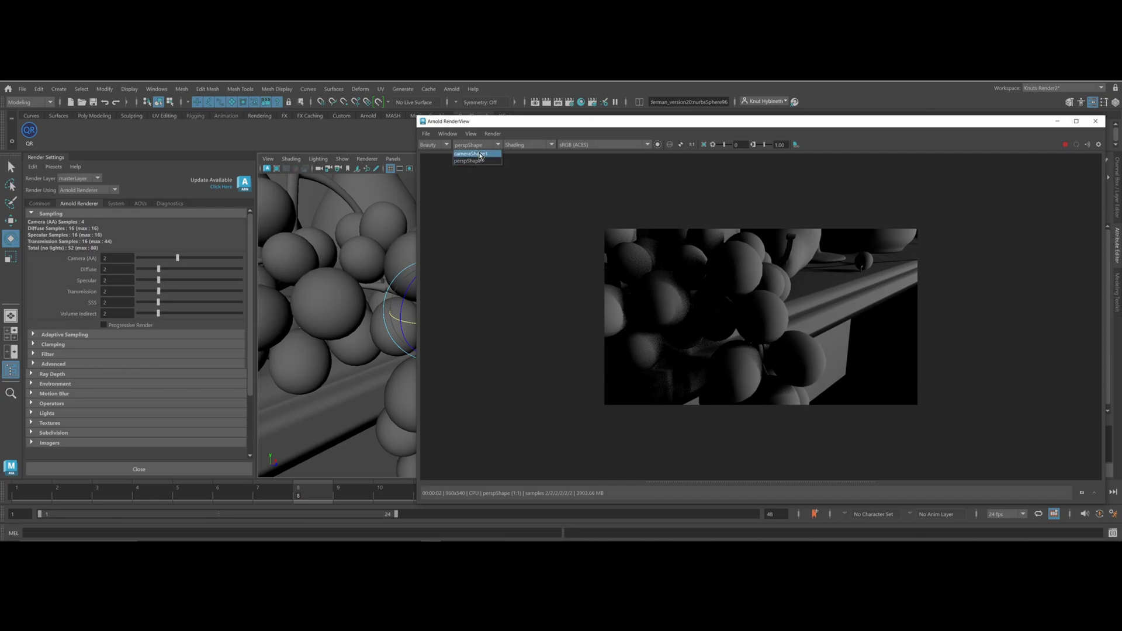
left_click(473, 161)
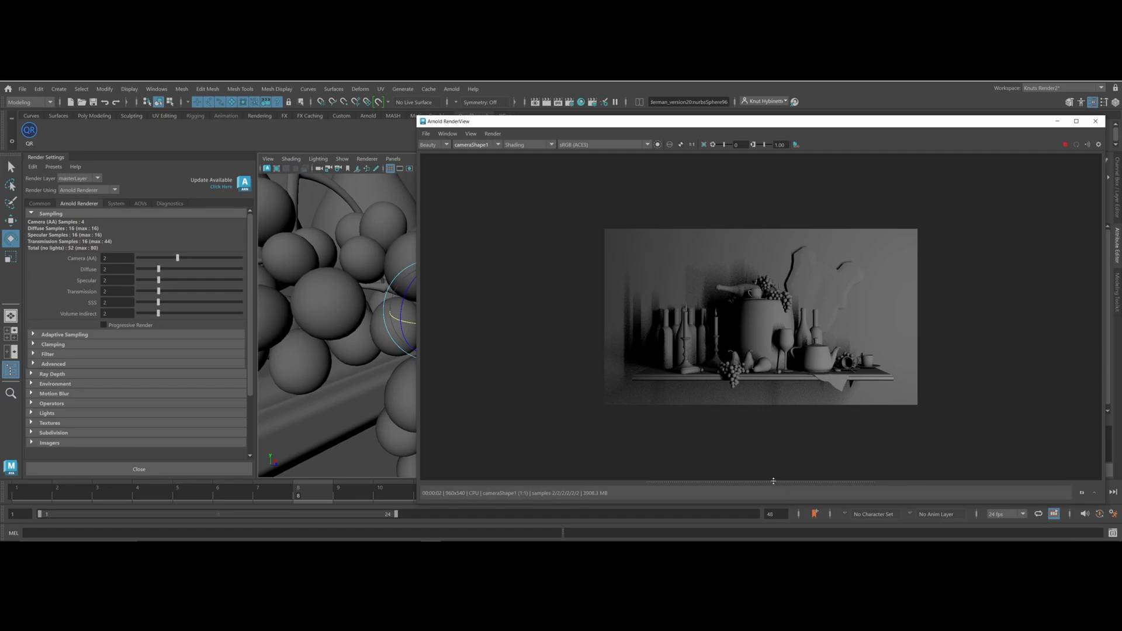
left_click_drag(770, 459, 767, 428)
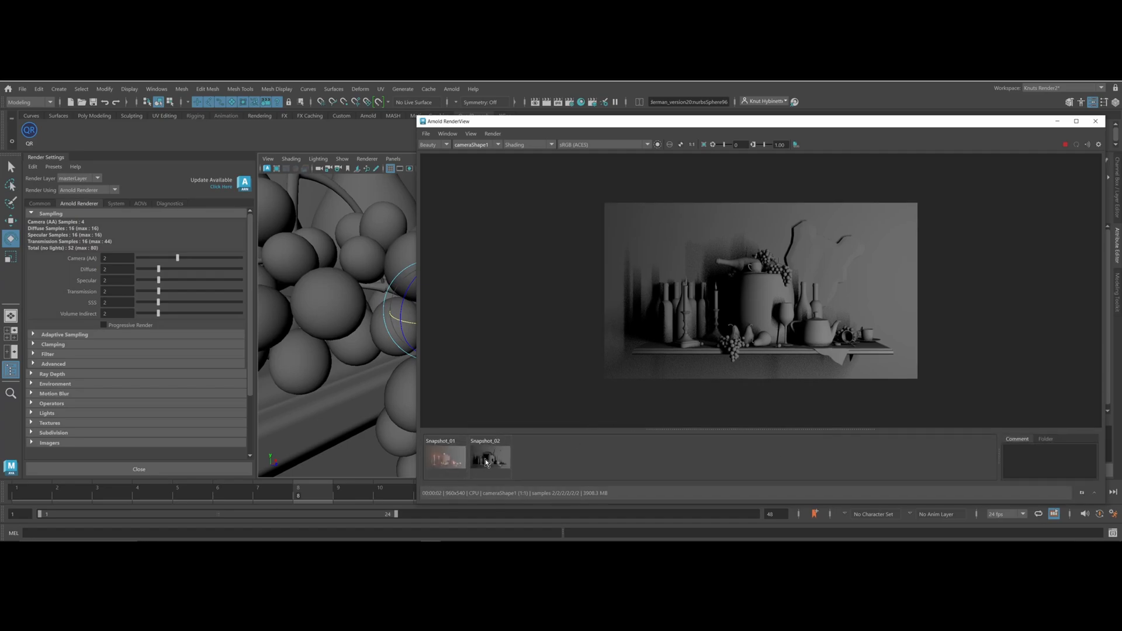
left_click(452, 459)
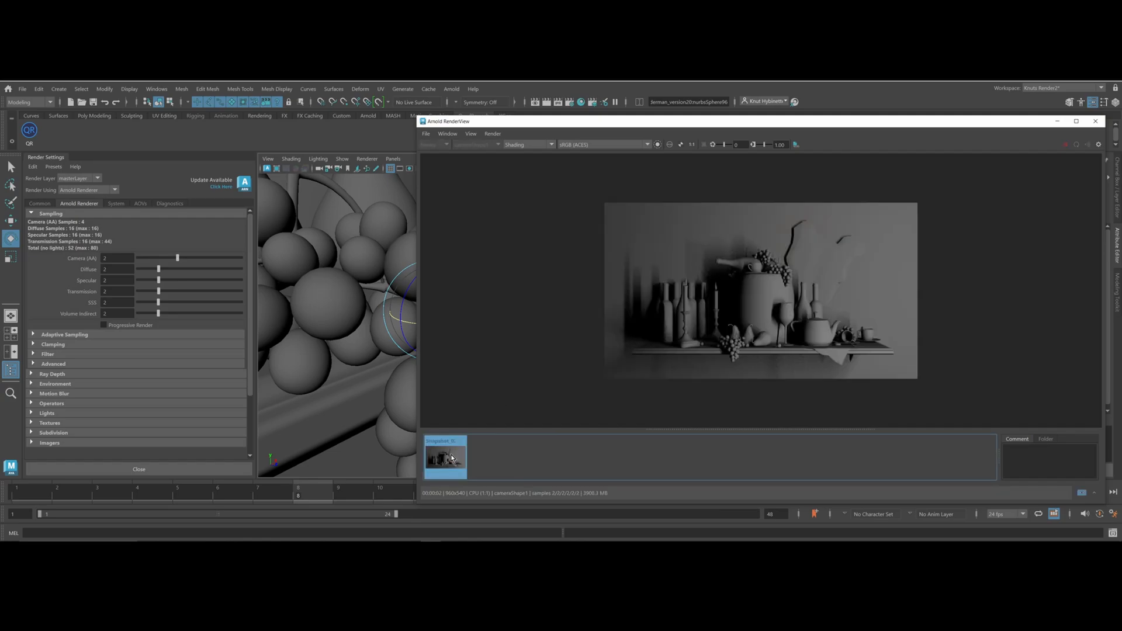
left_click(451, 459)
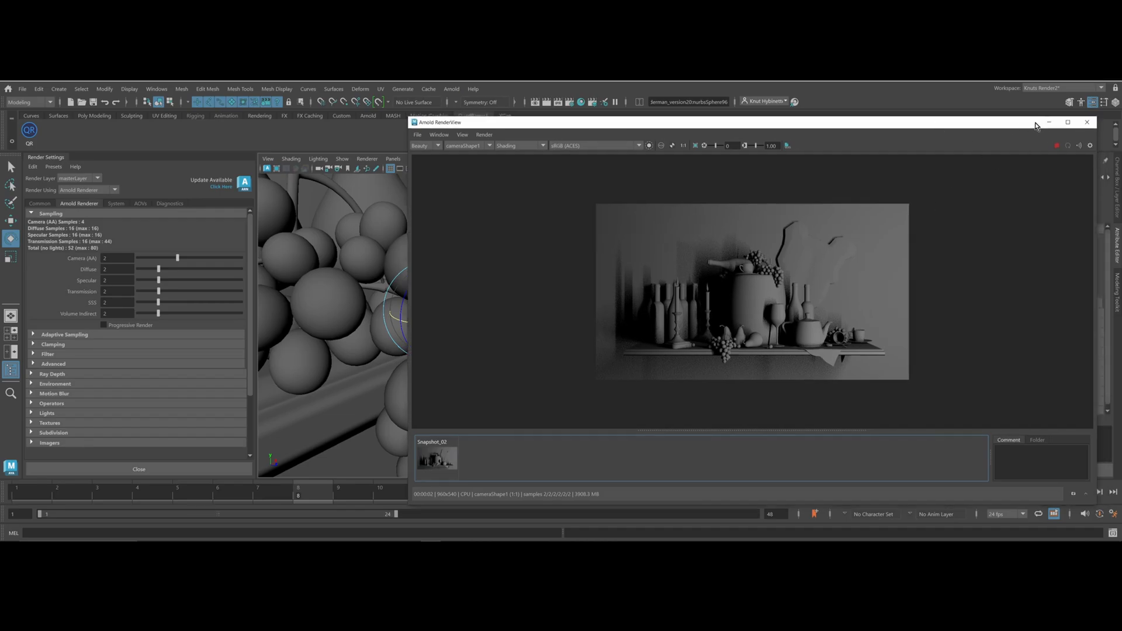
Shrink the render window, place it beside the perspective view and set its camera to perspShape
left_click_drag(1044, 122, 215, 141)
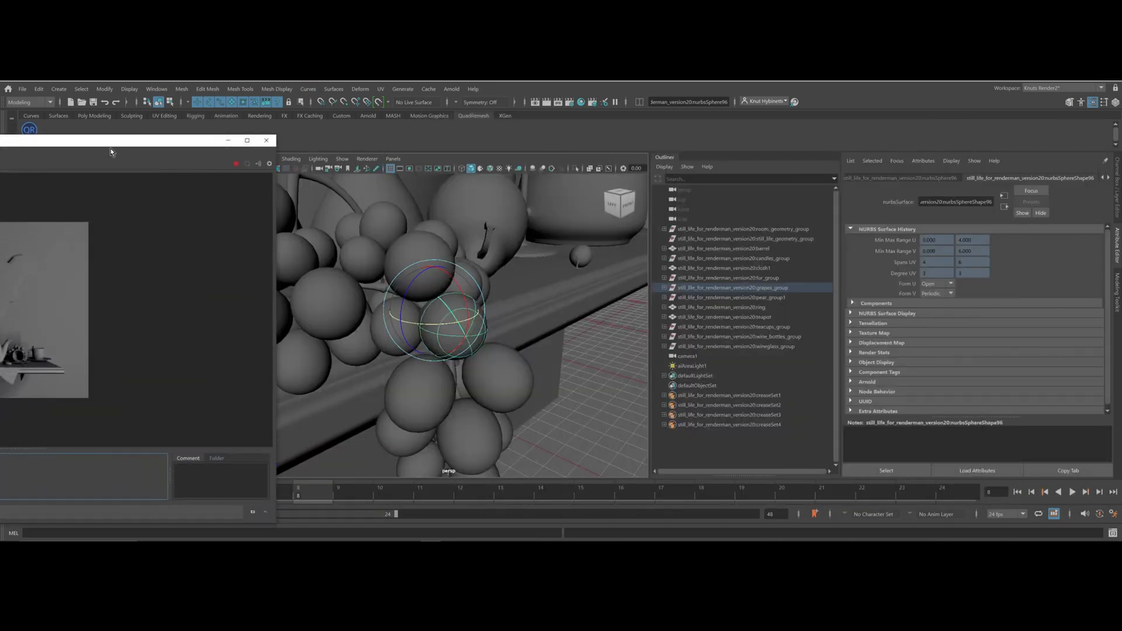
left_click_drag(111, 148, 568, 146)
left_click_drag(728, 281, 390, 281)
left_click_drag(174, 140, 175, 200)
left_click(111, 224)
left_click(98, 241)
Turn the perspective view to face the grape bunch from the front and render it with Arnold
middle_click_drag(240, 358, 247, 346, "alt")
left_click_drag(230, 332, 194, 345, "alt")
left_click(450, 89)
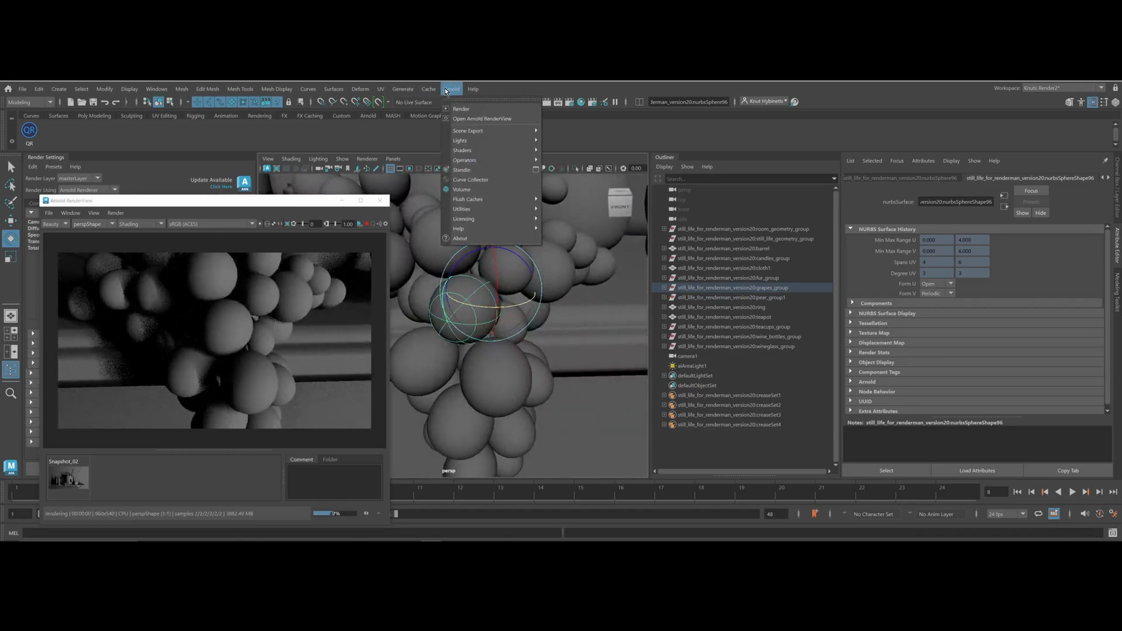
left_click(461, 111)
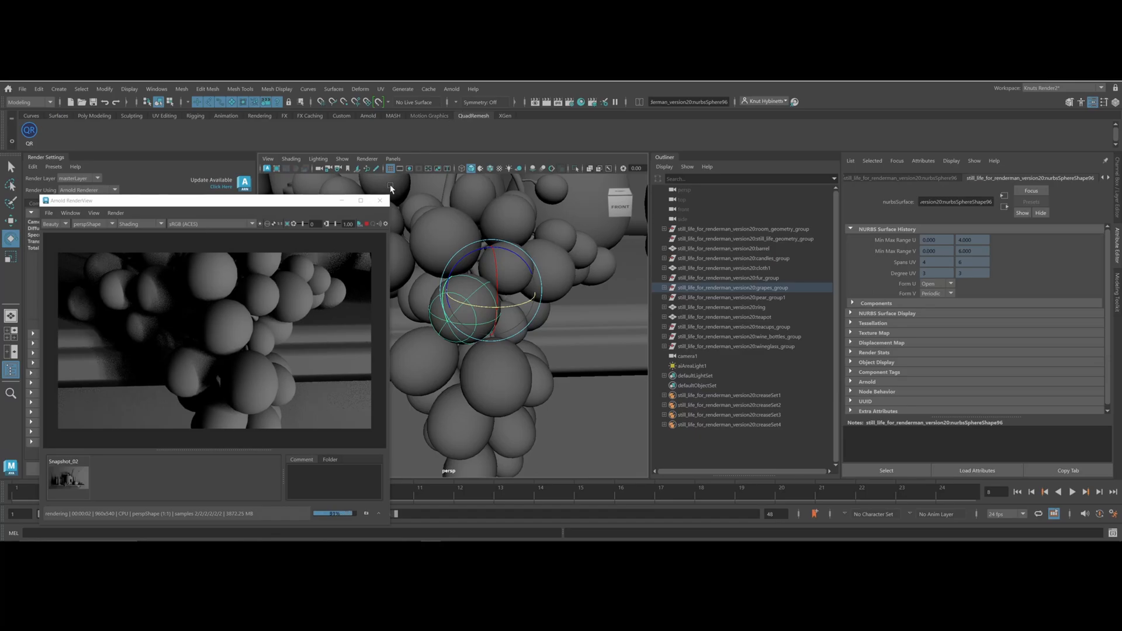
Store a snapshot of the grape close-up render and delete that snapshot again
left_click(366, 514)
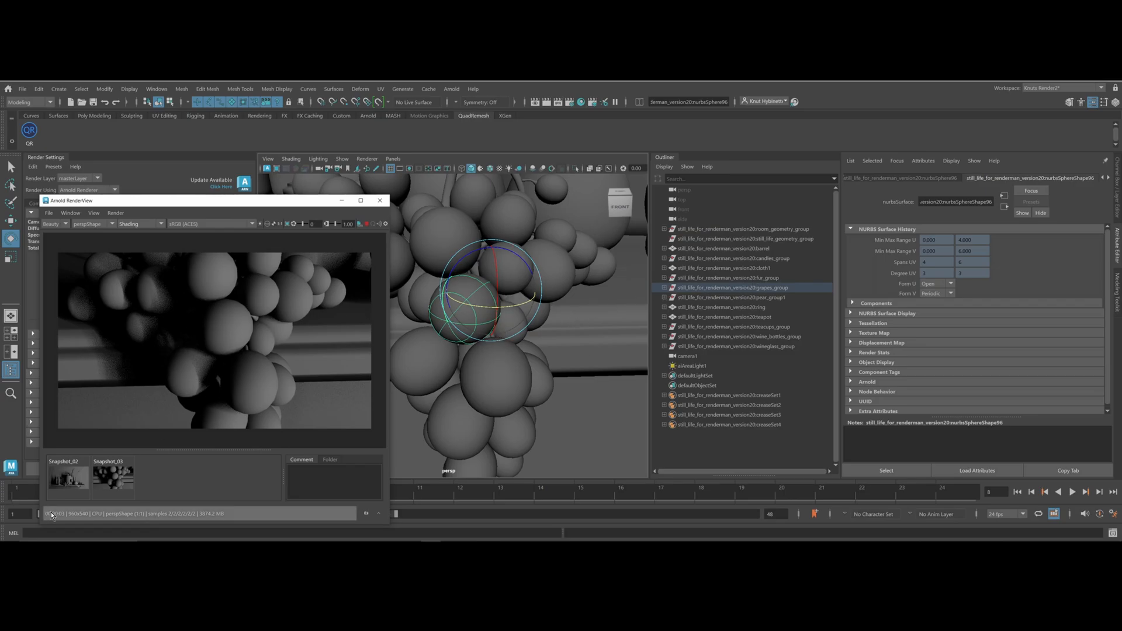
left_click(117, 484)
key("Delete")
Check the grape bunches inside grapes_group in the Outliner, collapse the group and select it as a whole
right_click_drag(605, 258, 419, 257, "alt")
middle_click_drag(415, 258, 505, 276, "alt")
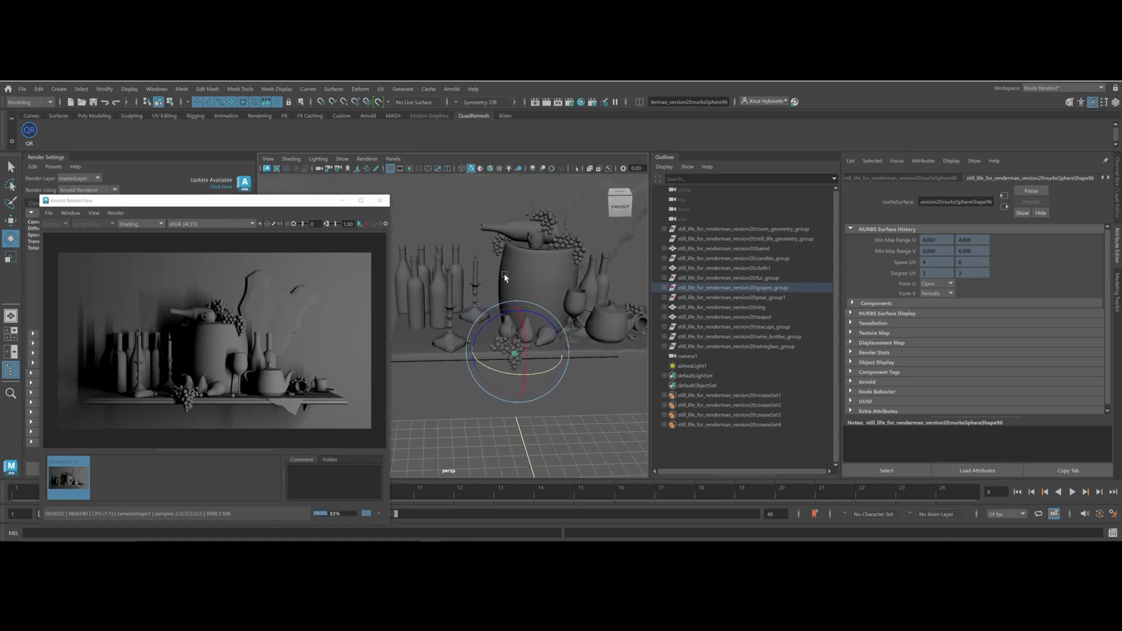
left_click(764, 288)
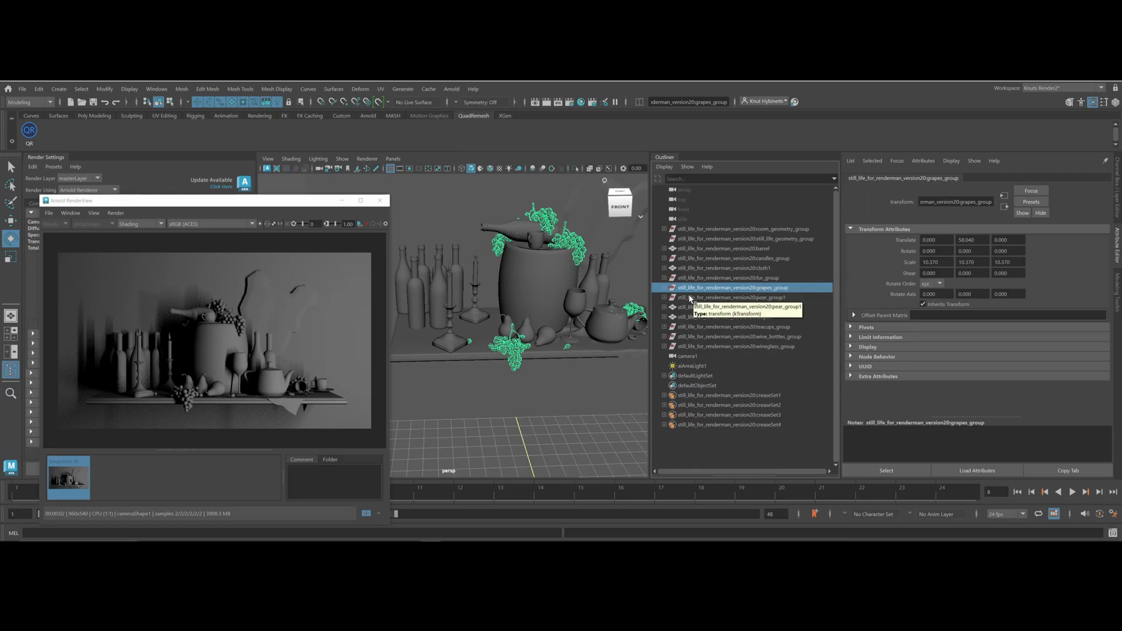
left_click(664, 288)
left_click(701, 307, "shift")
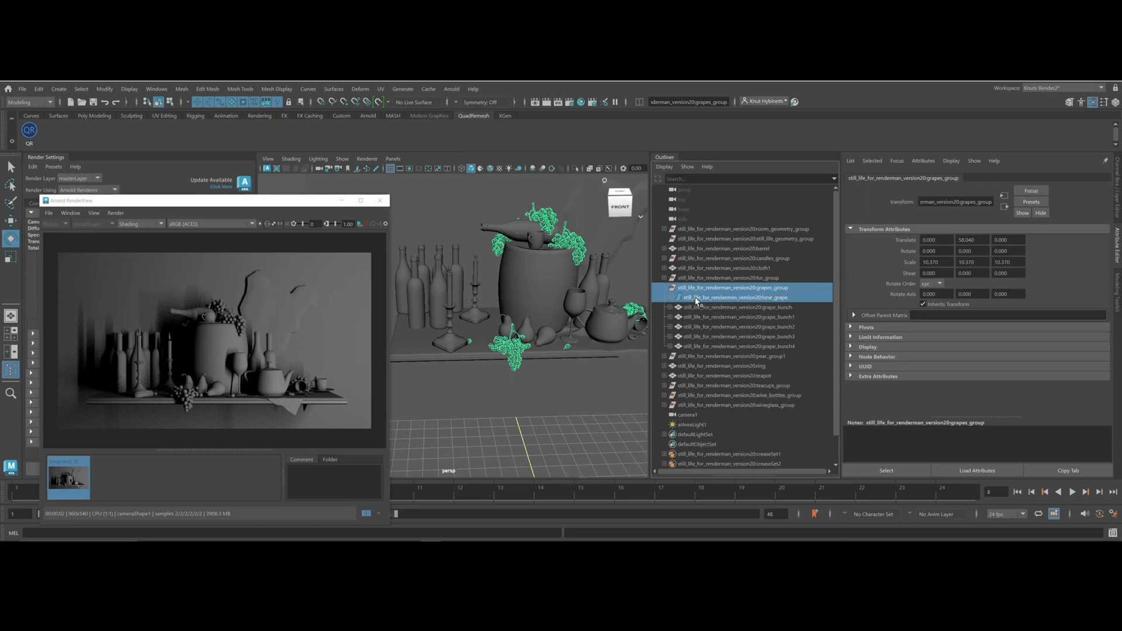
left_click(698, 327, "shift")
left_click(663, 287)
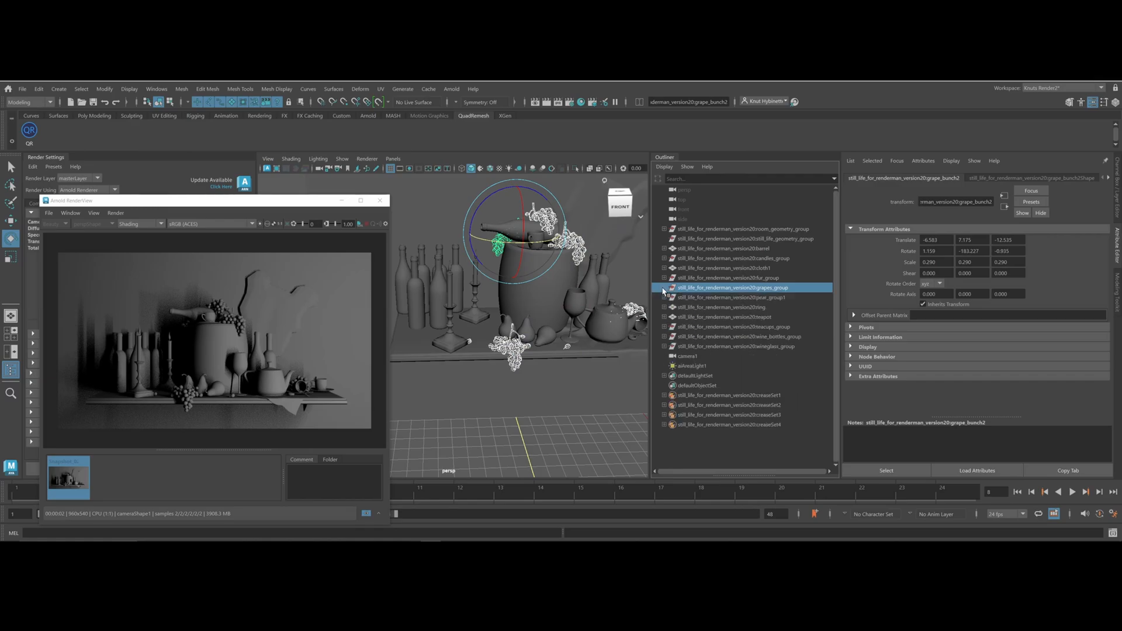
left_click(704, 289)
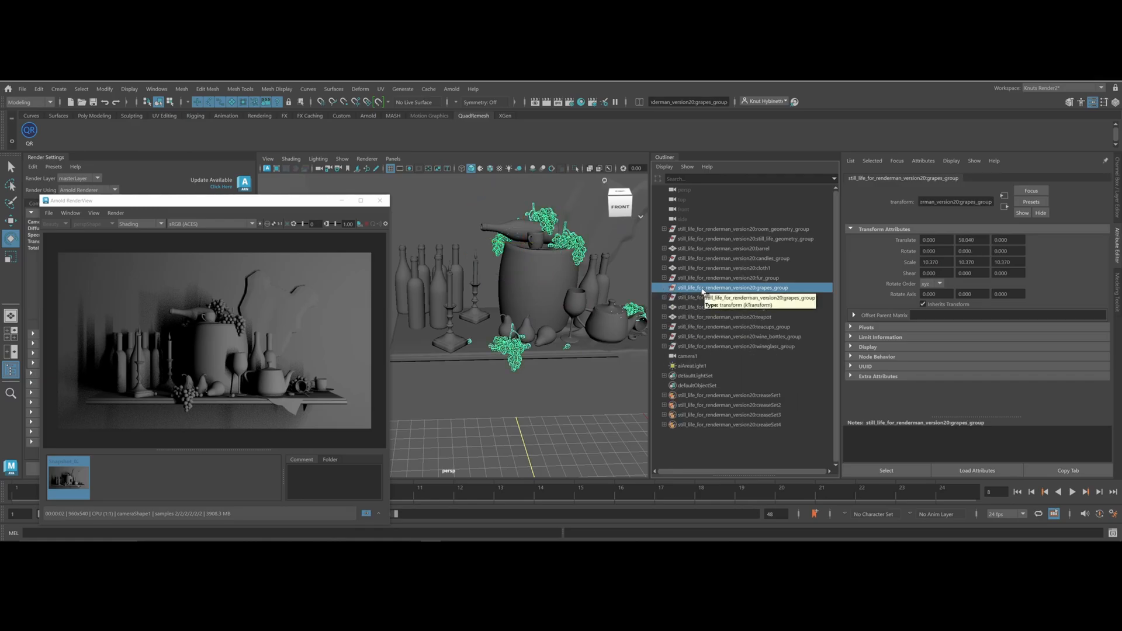
Examine the stem and grapes of the bunch in front of the pears up close
right_click_drag(509, 297, 620, 347, "alt")
middle_click_drag(620, 347, 406, 338, "alt")
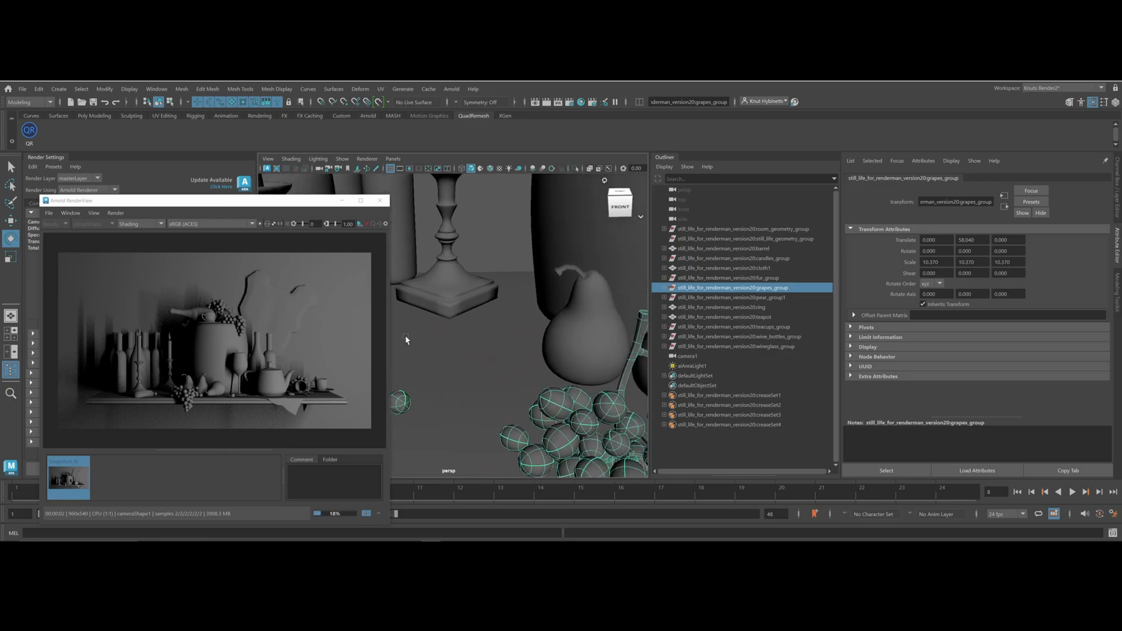
middle_click_drag(567, 347, 405, 349, "alt")
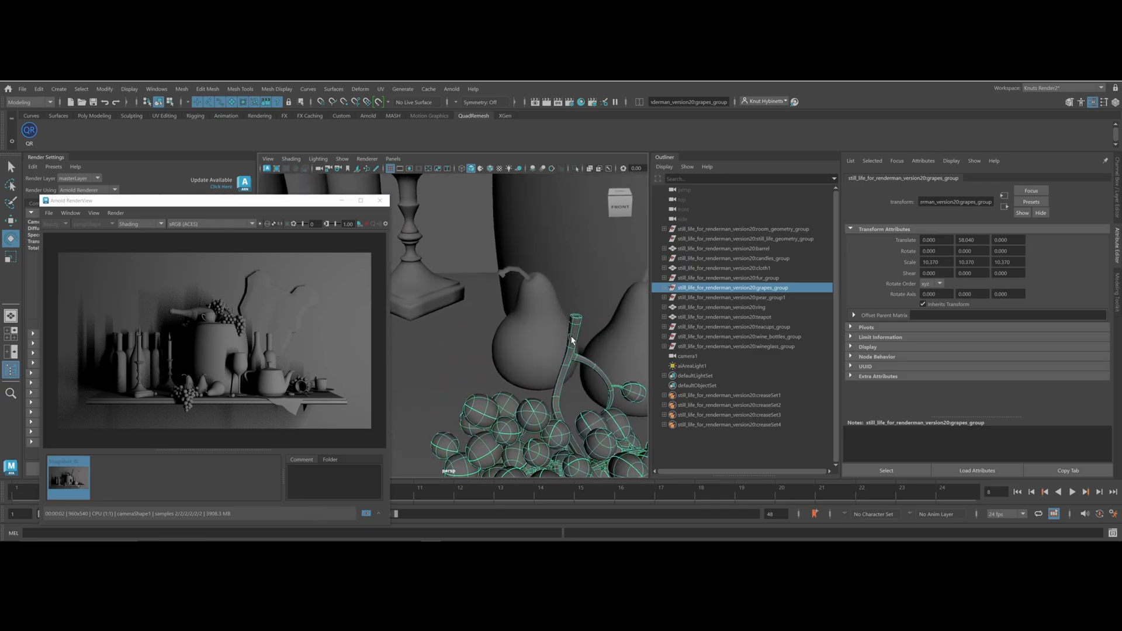
left_click_drag(569, 355, 511, 393, "alt")
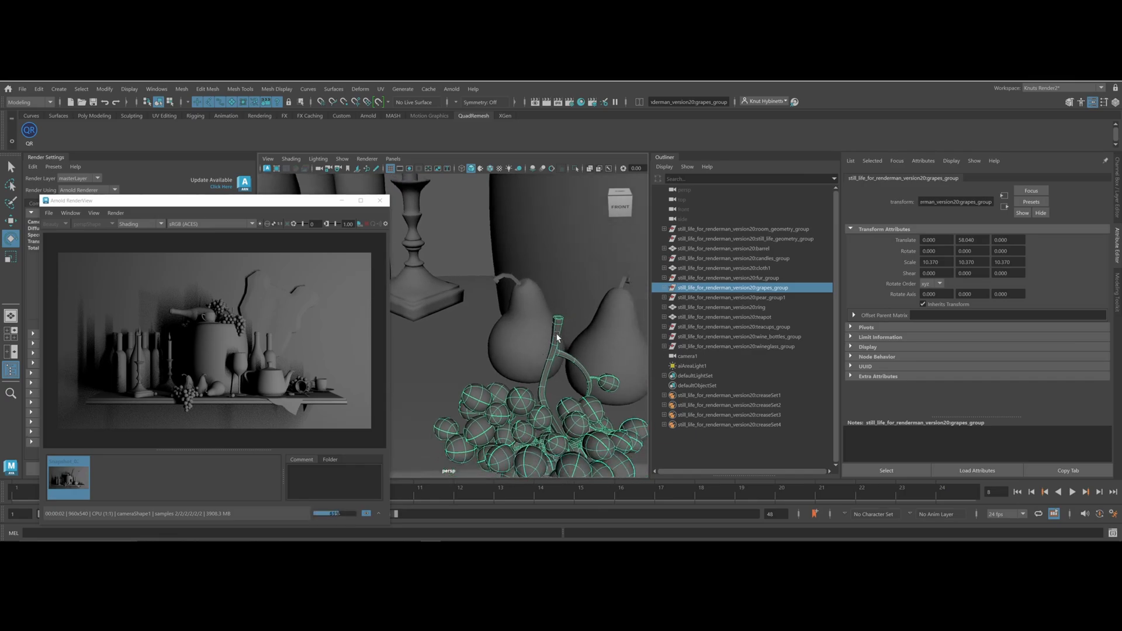
right_click_drag(584, 335, 402, 312, "alt")
left_click_drag(459, 313, 479, 301, "alt")
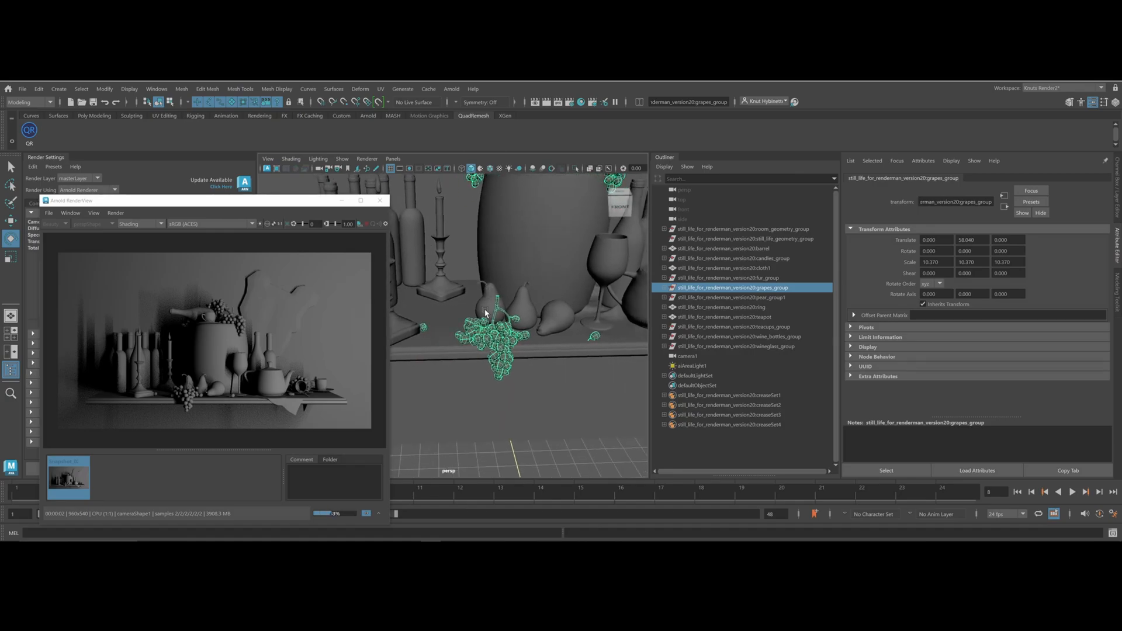
right_click(499, 338)
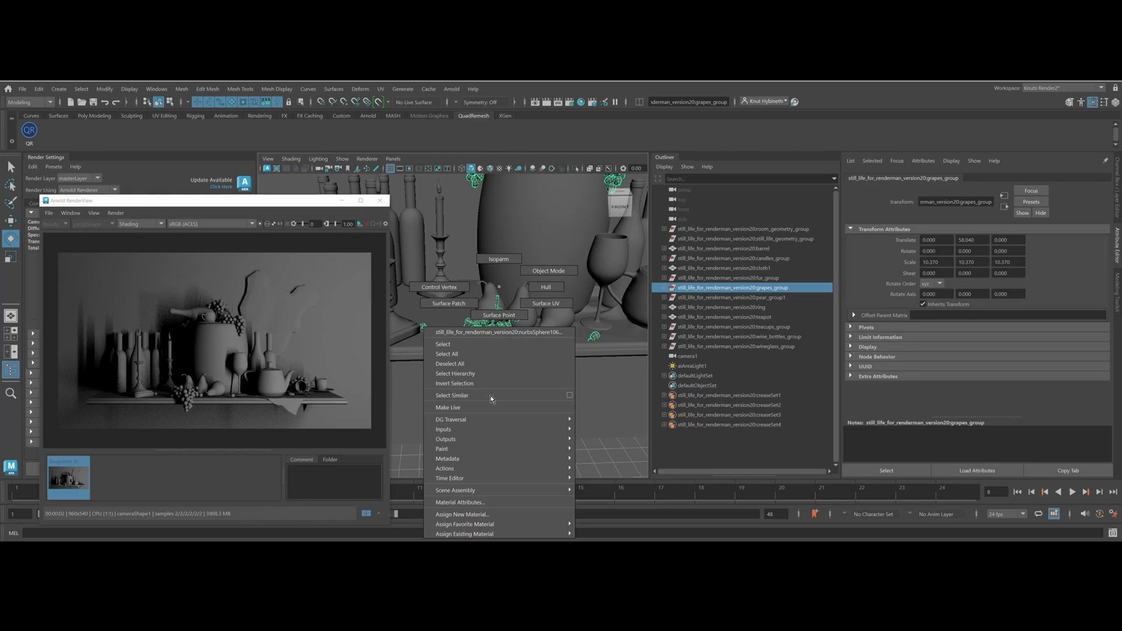
left_click(478, 513)
left_click(396, 318)
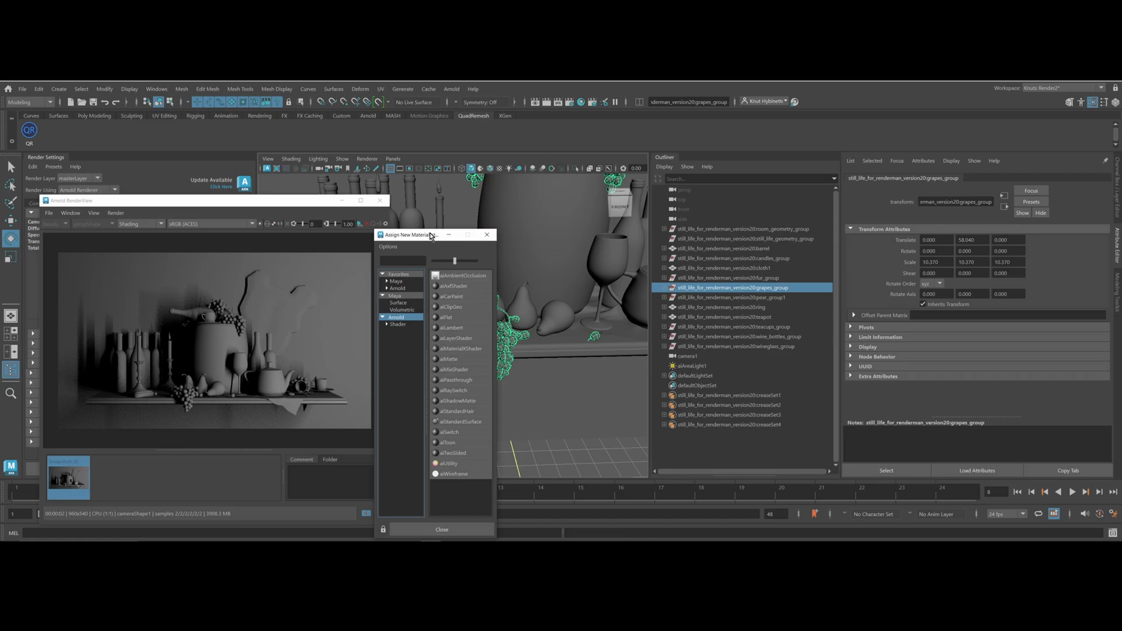
left_click(487, 234)
right_click_drag(498, 346, 609, 503)
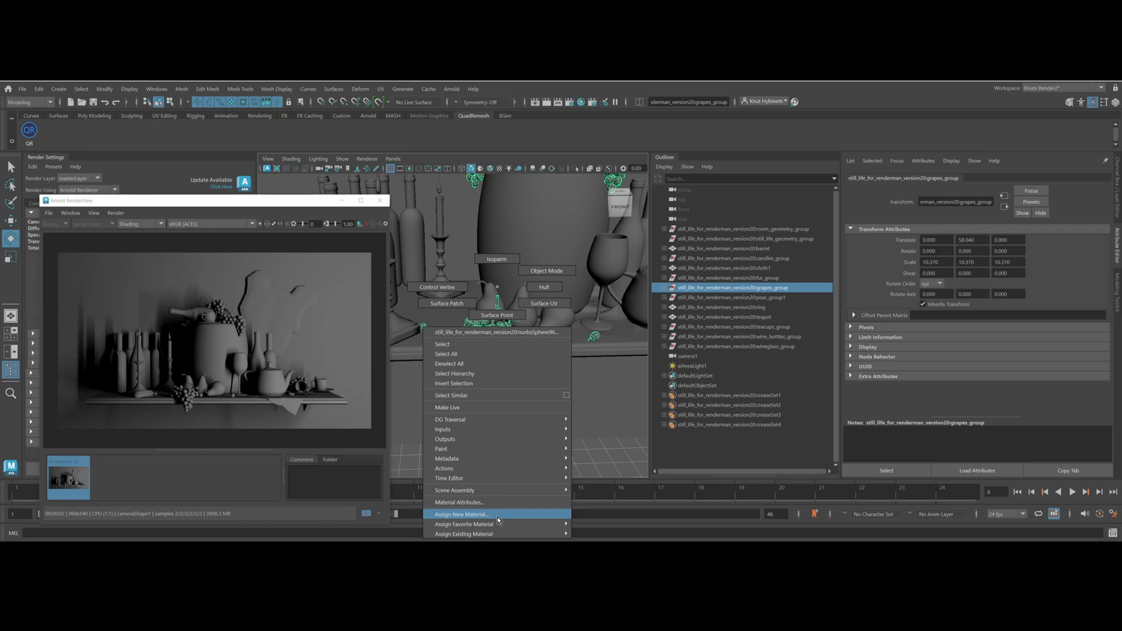
left_click(497, 517)
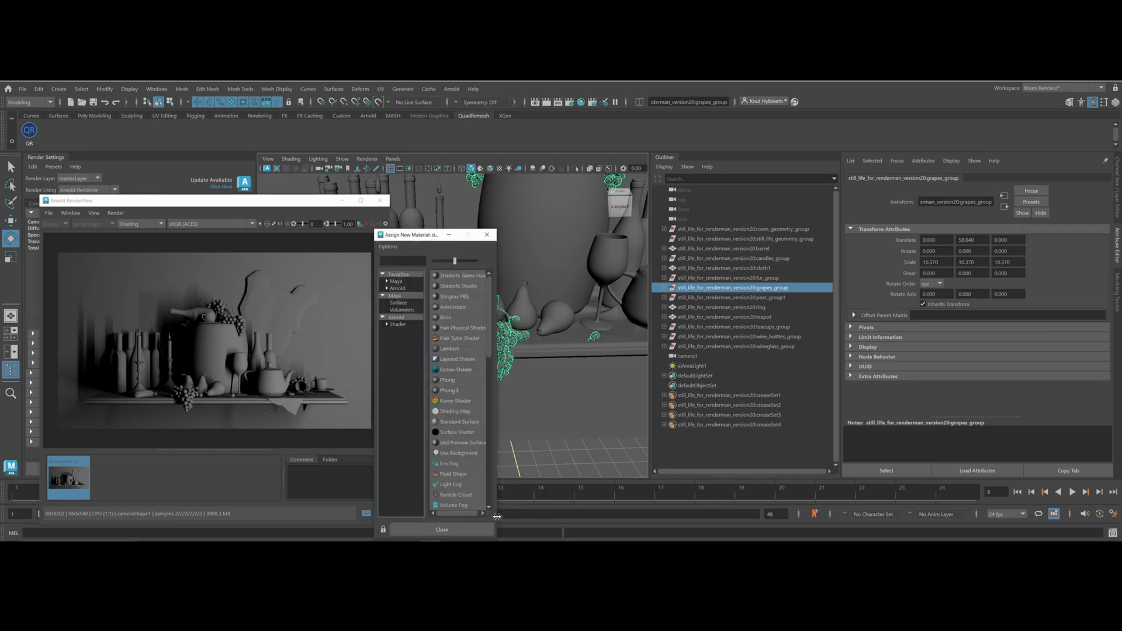
left_click(397, 317)
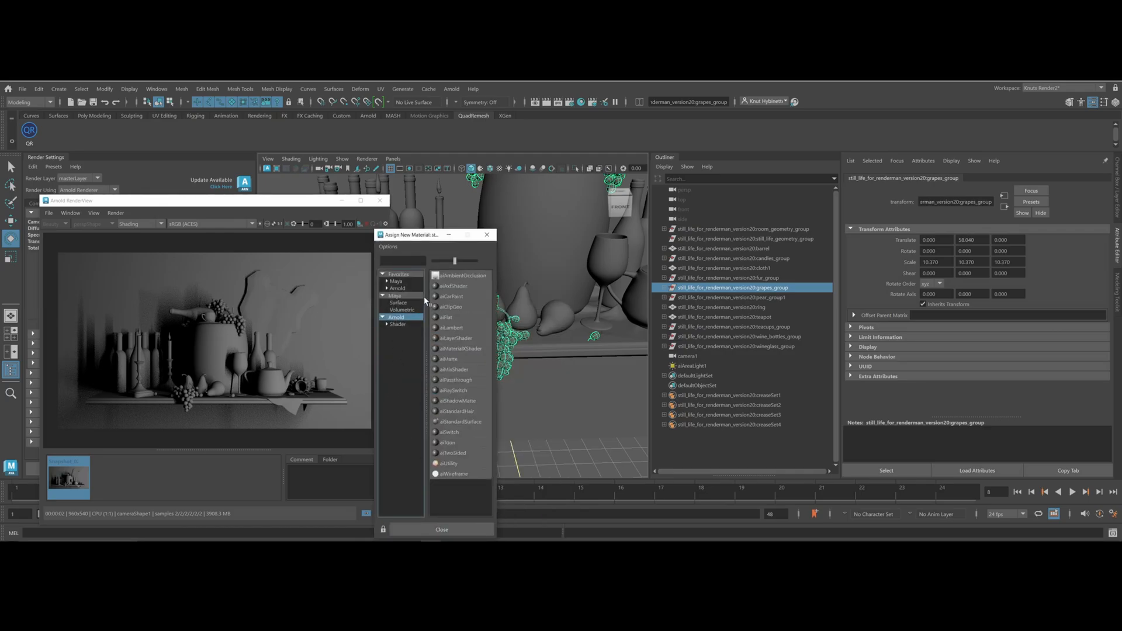
right_click(485, 443)
left_click(496, 448)
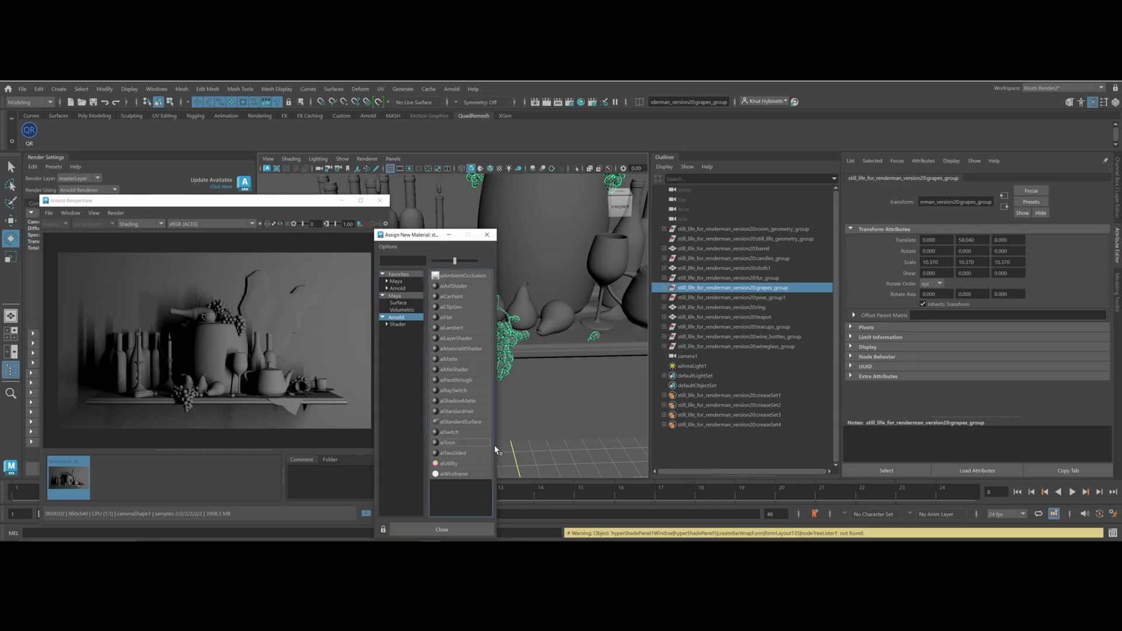
left_click(487, 237)
Assign a new aiStandardSurface material to the selected grapes_group and rename it ai_Grapes
right_click(497, 333)
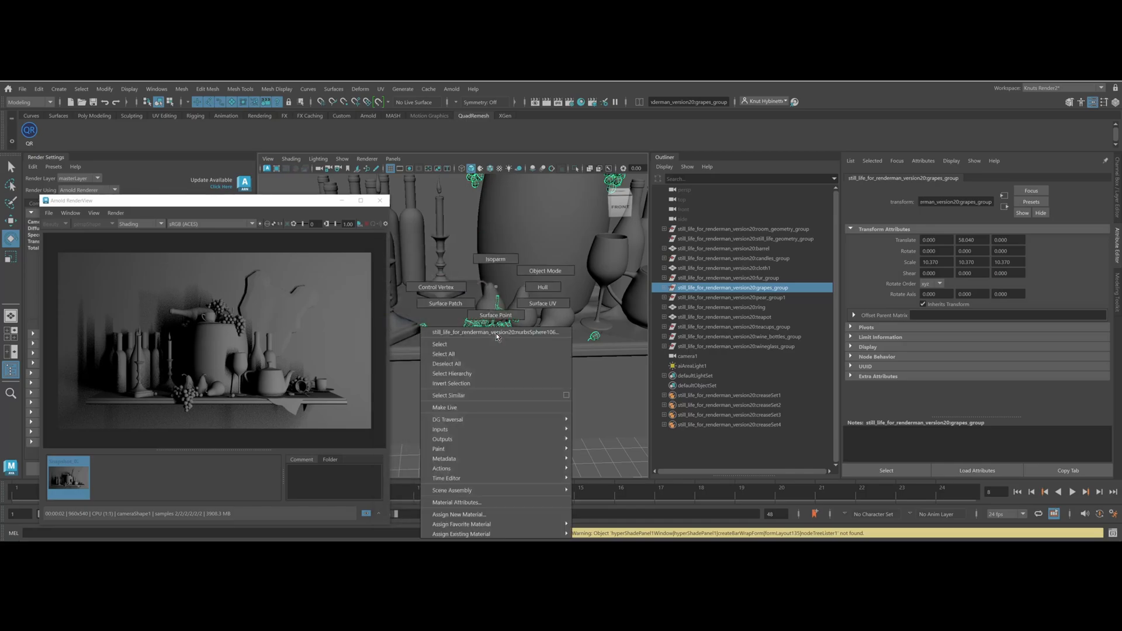
mouse_move(494, 523)
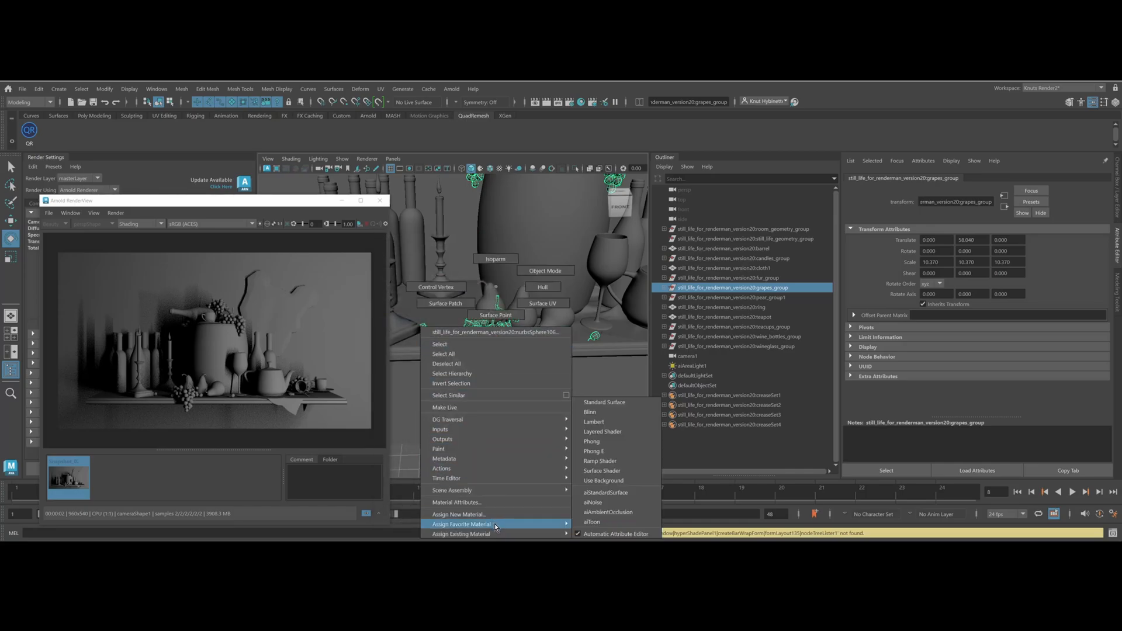
left_click(611, 494)
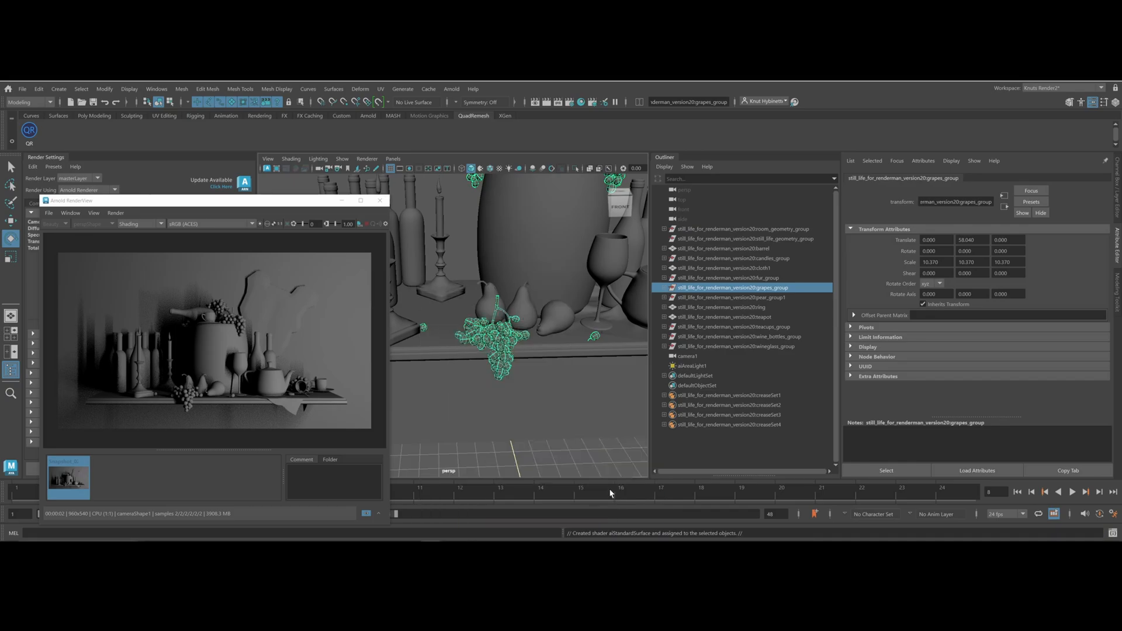
double_click(956, 202)
type("ai_")
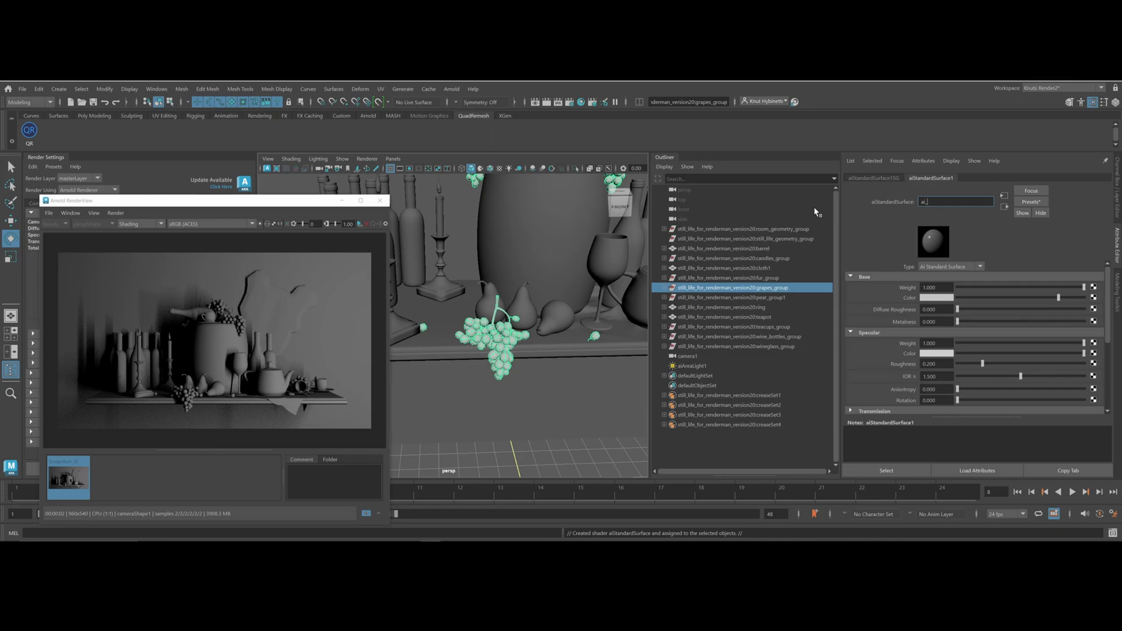
type("Grapes")
key("Return")
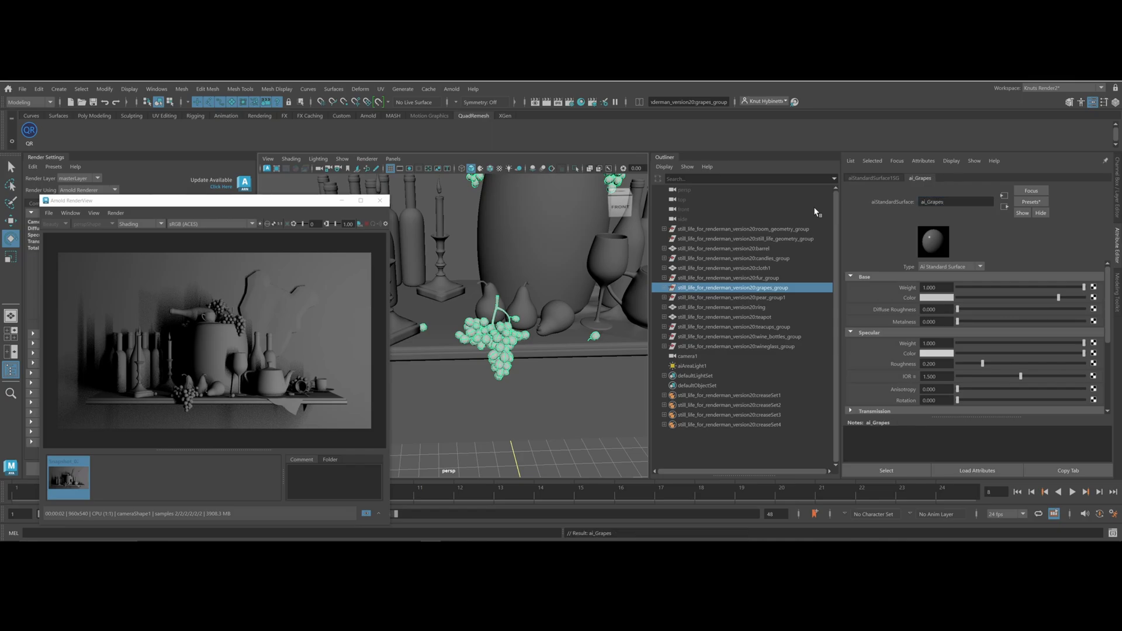
Set the base color of ai_Grapes to a pinkish purple sampled from the screen
left_click(934, 299)
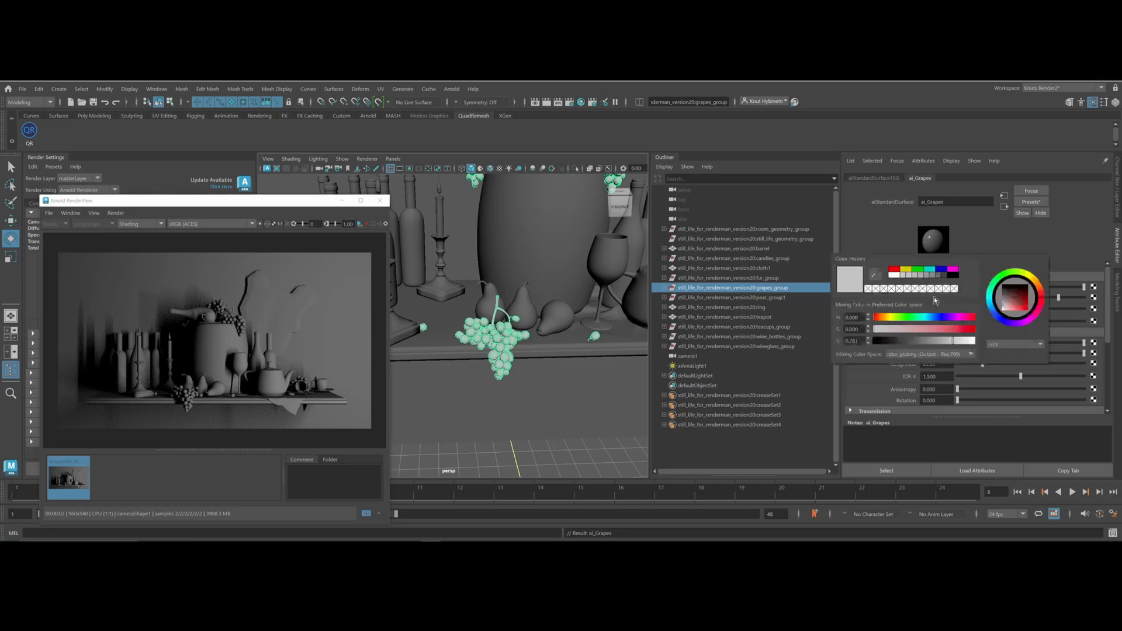
left_click(876, 278)
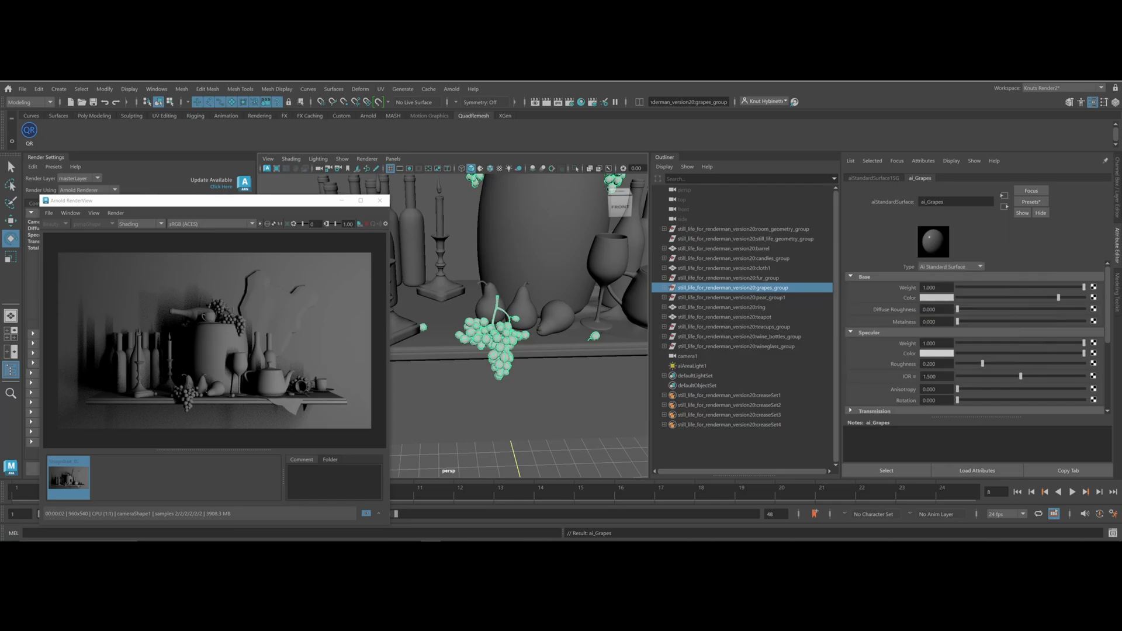
left_click(938, 300)
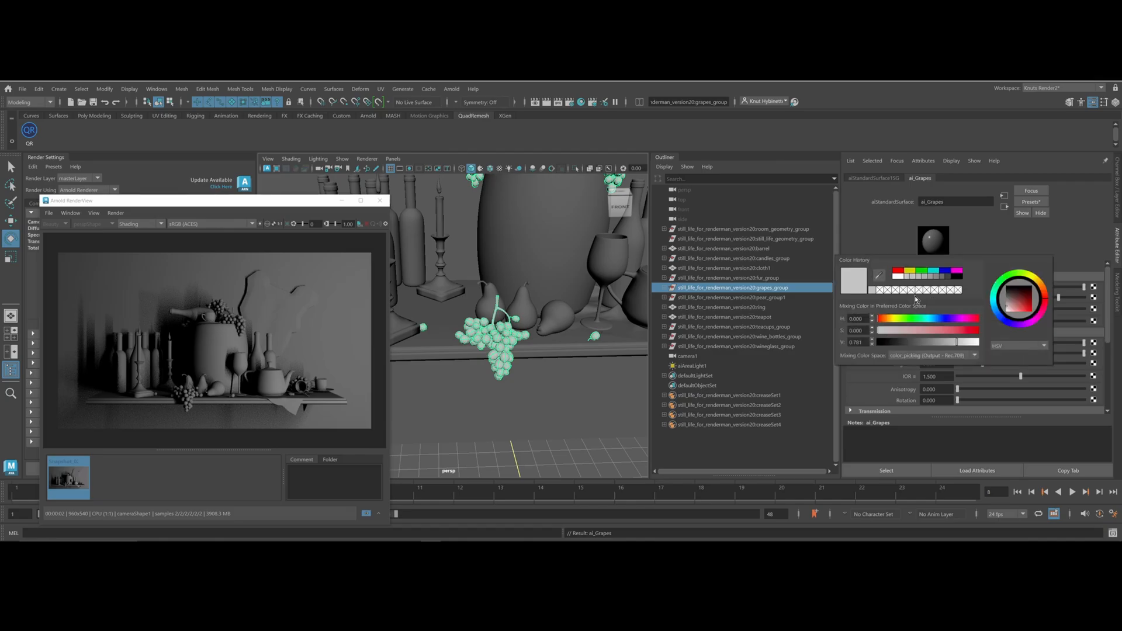
left_click(878, 278)
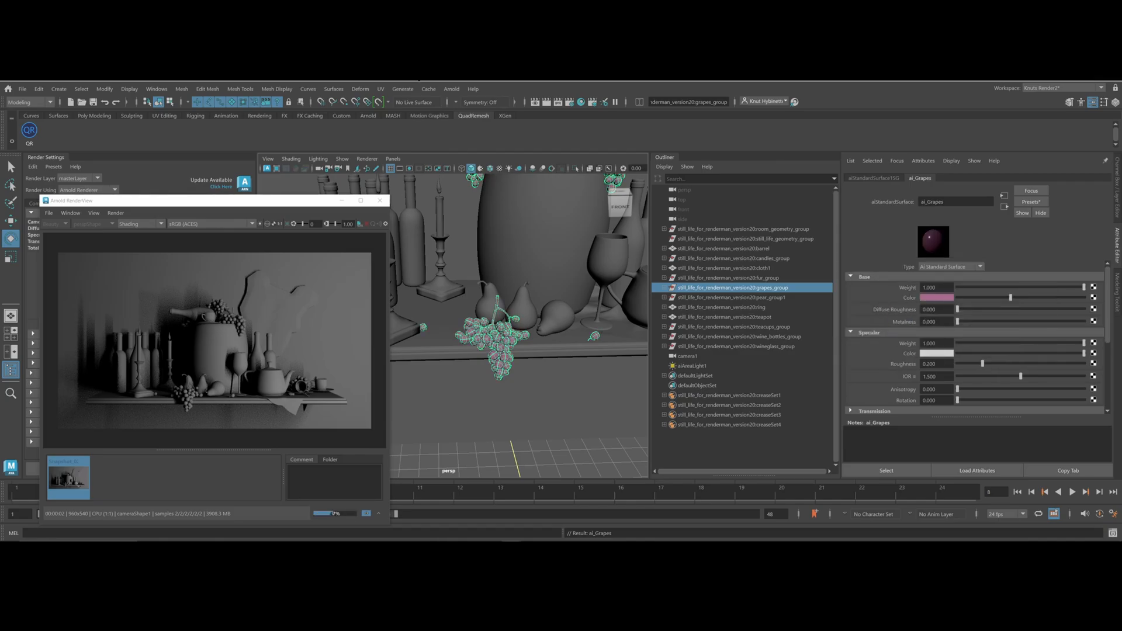
Stop the current render and update the full scene to re-render the perspective view with Arnold
left_click(452, 91)
left_click(462, 111)
left_click_drag(477, 341, 509, 354, "alt")
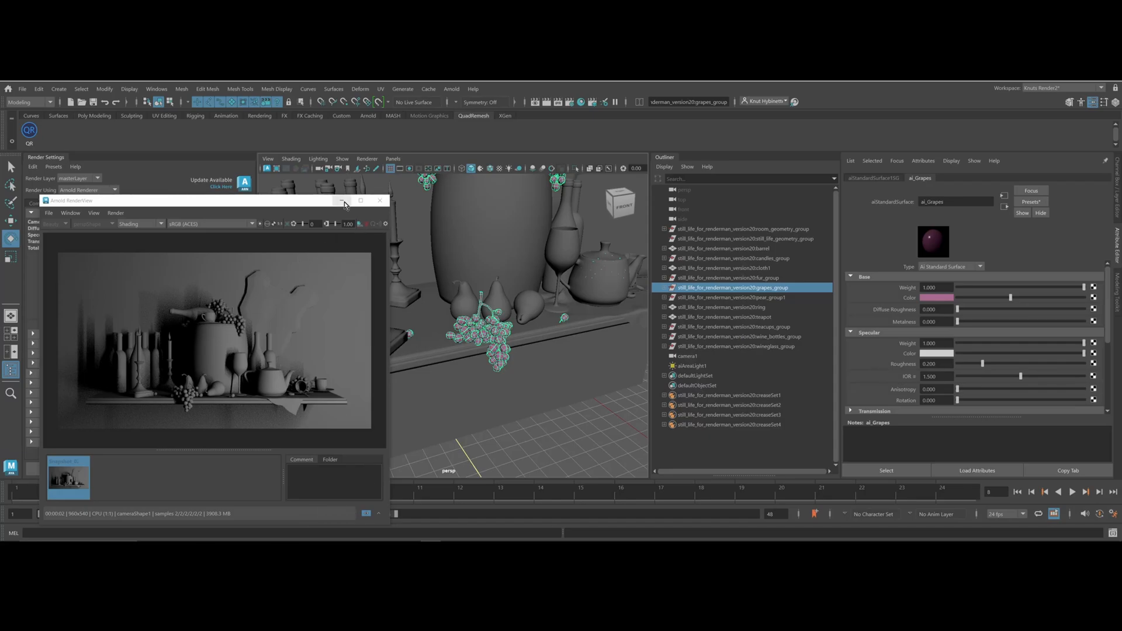
left_click(118, 214)
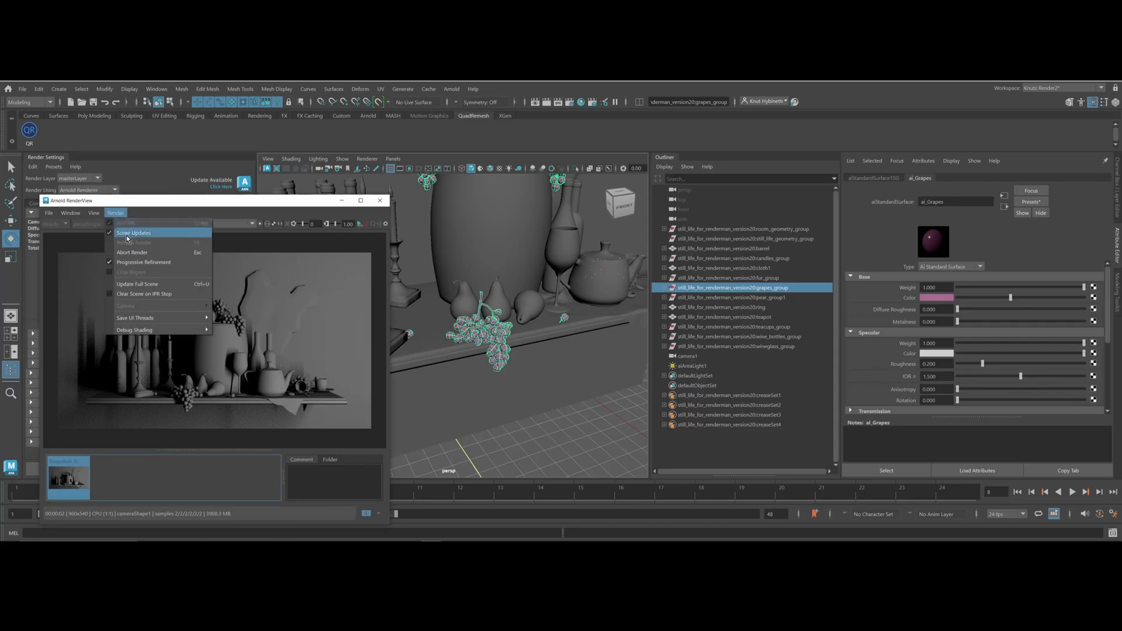
left_click(133, 252)
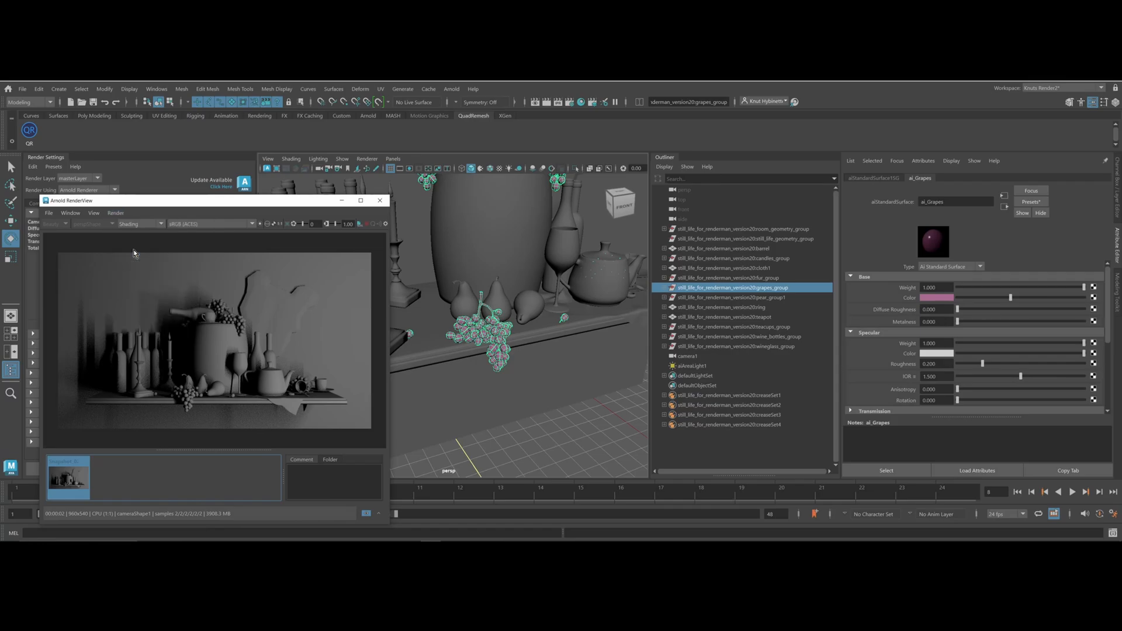
left_click(116, 212)
left_click(133, 285)
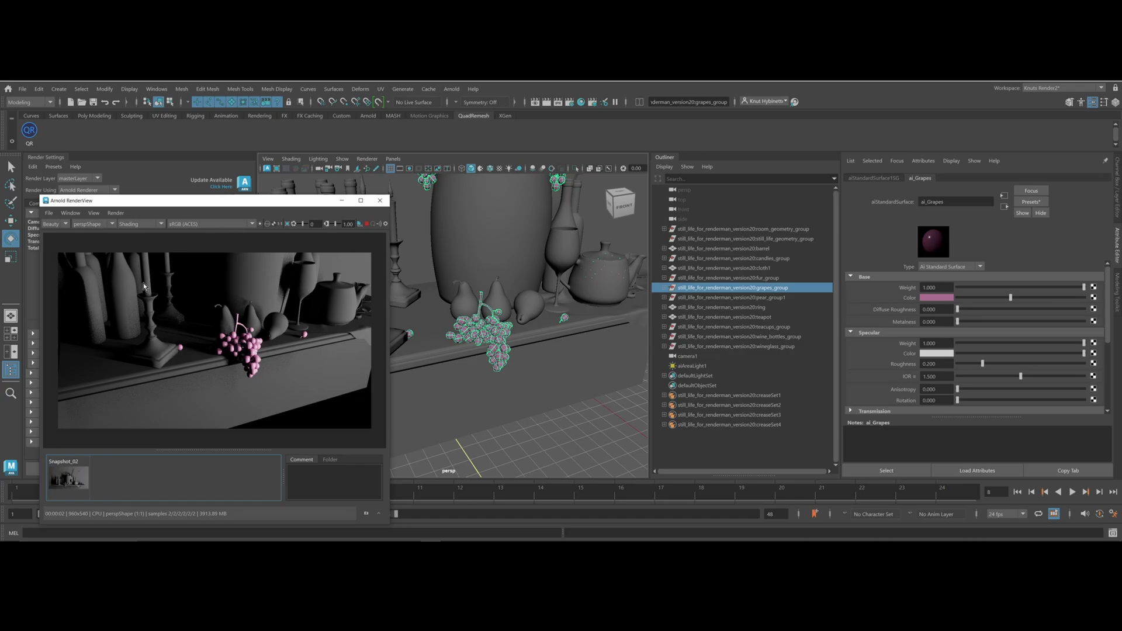
Frame the grape bunch in front of the pears close up in the perspective view for the live render
left_click(115, 213)
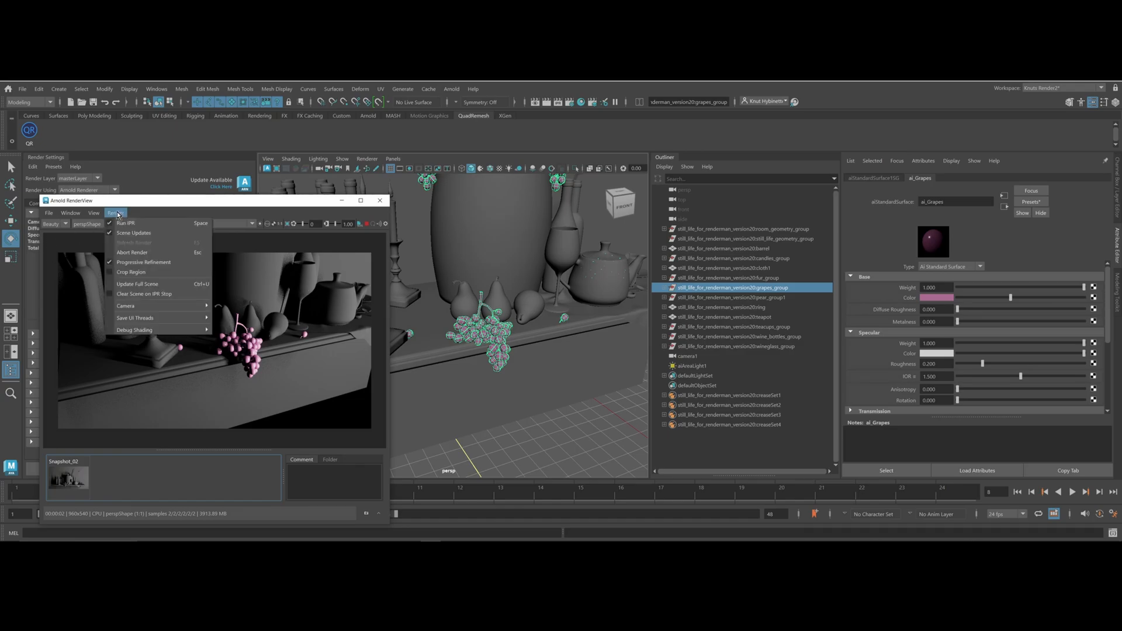
mouse_move(133, 310)
right_click_drag(476, 359, 655, 348, "alt")
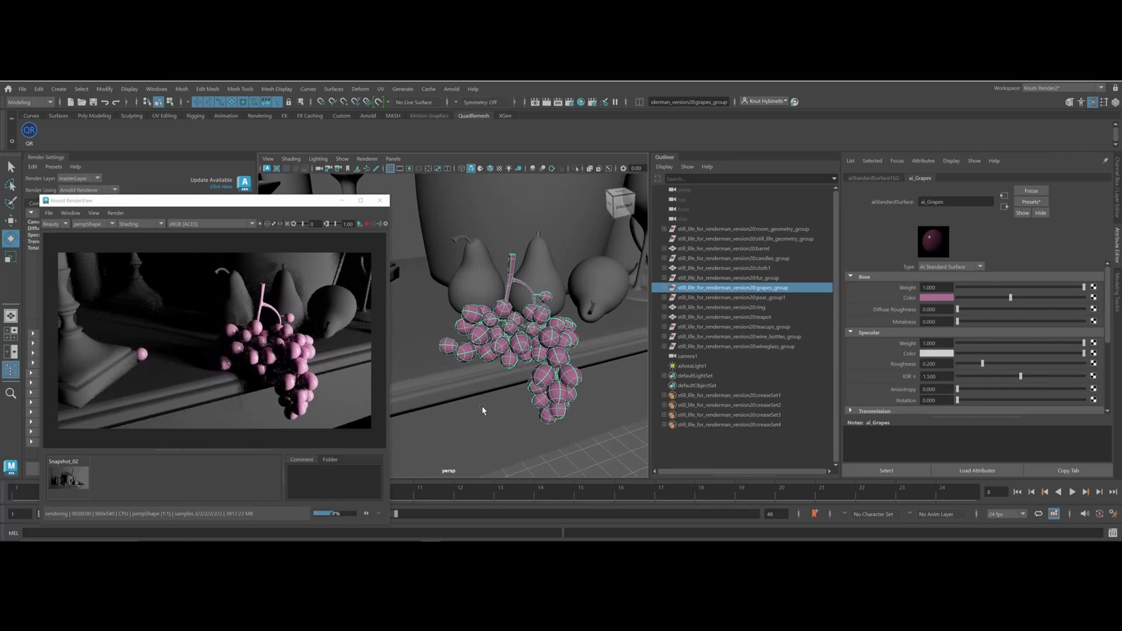
right_click_drag(487, 404, 476, 413, "alt")
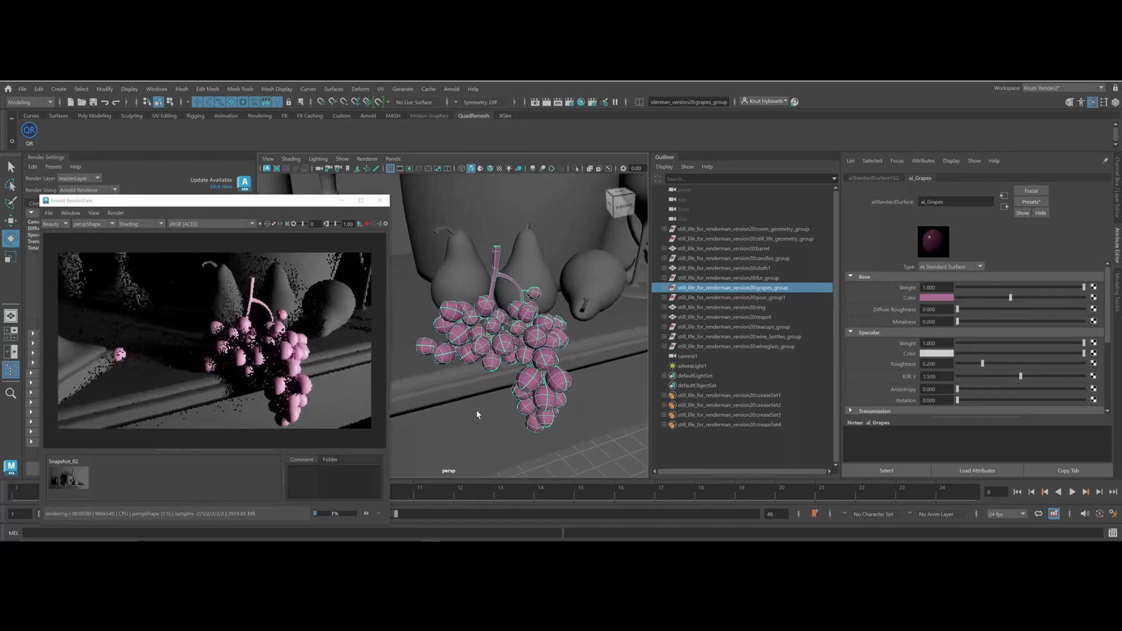
left_click_drag(468, 406, 442, 401, "alt")
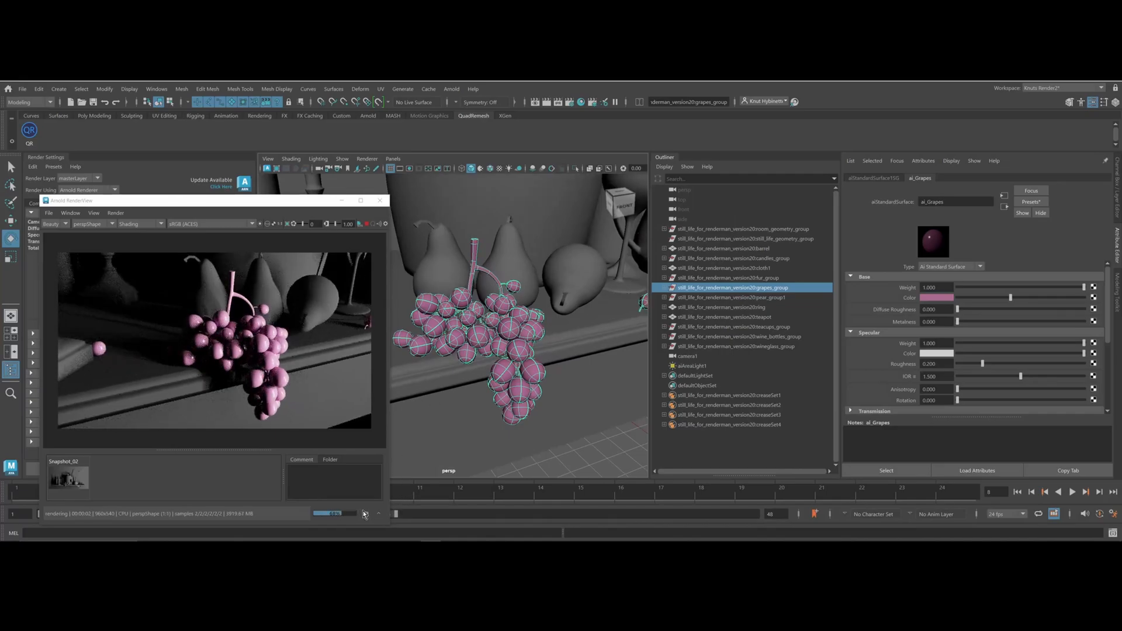
Switch to Chrome and copy the purple grapes image from The Daily Meal result
mouse_move(345, 539)
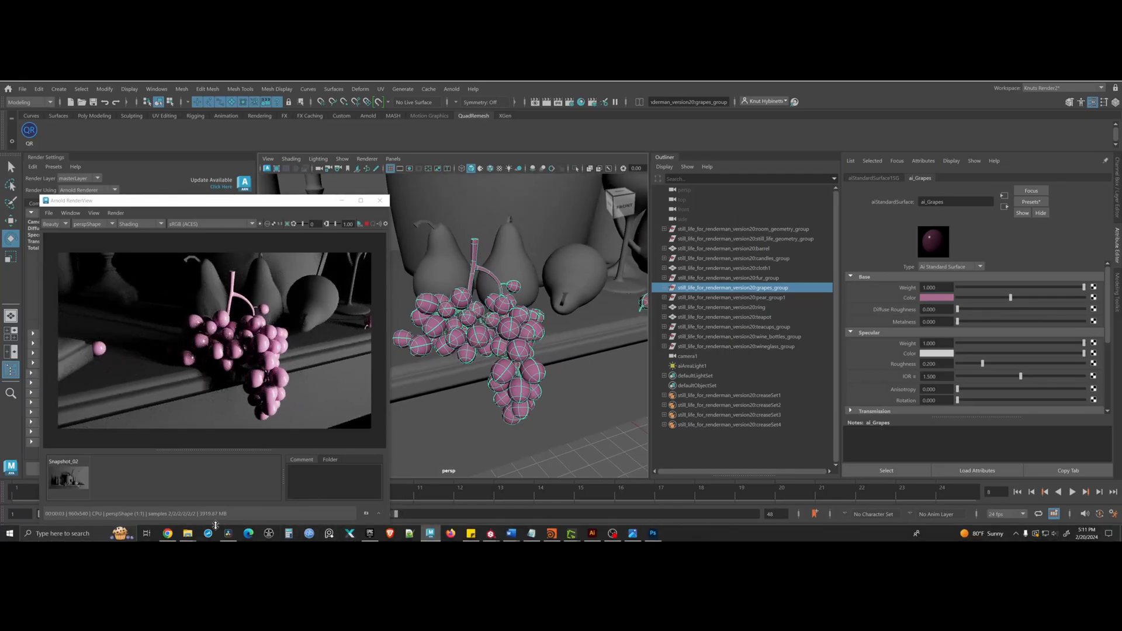
left_click(166, 535)
right_click(963, 257)
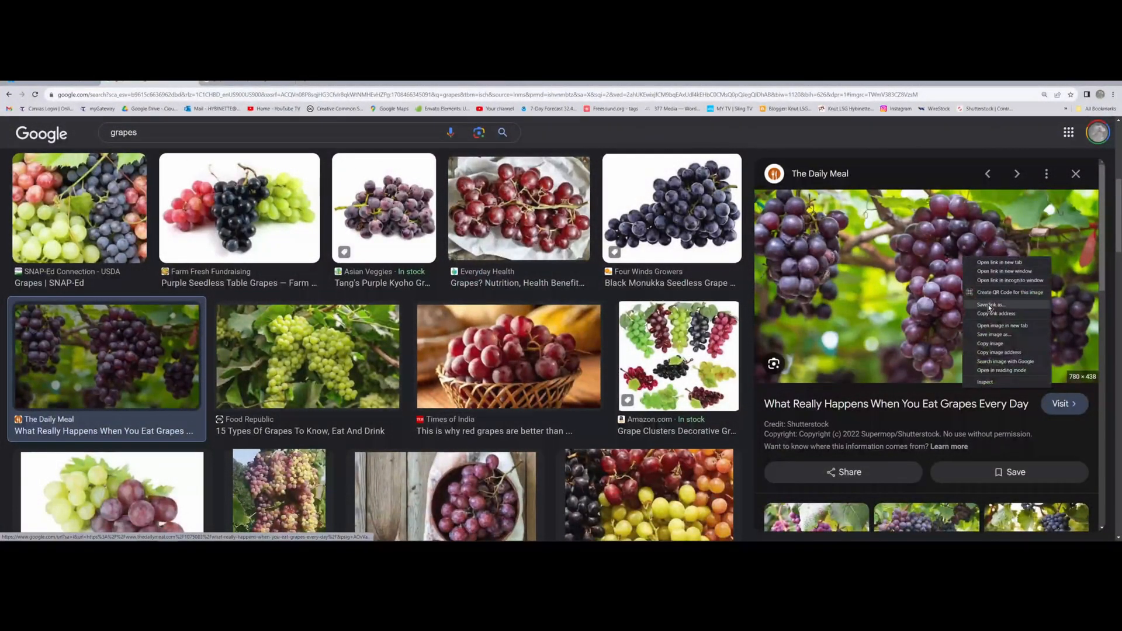
left_click(991, 345)
Place the copied grape photo on the reference board, shrink the board's window and enlarge the photo in it
mouse_move(637, 539)
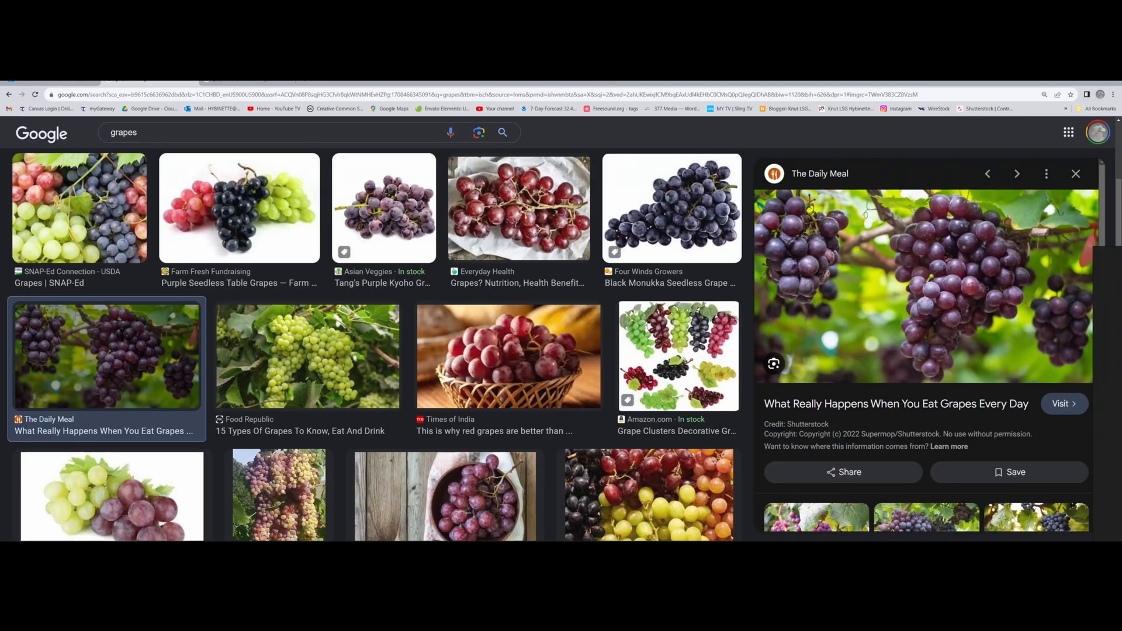
left_click(1068, 81)
right_click_drag(1118, 383, 619, 236)
scroll(620, 236, "down", 6)
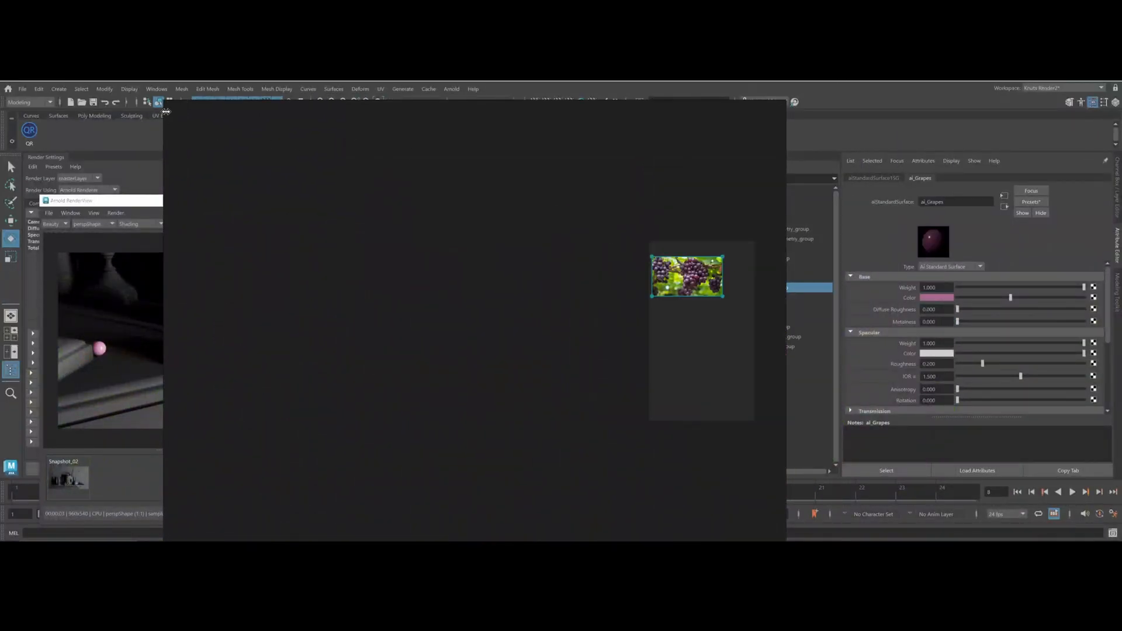
left_click_drag(164, 101, 598, 284)
middle_click_drag(666, 427, 660, 440)
scroll(662, 436, "up", 6)
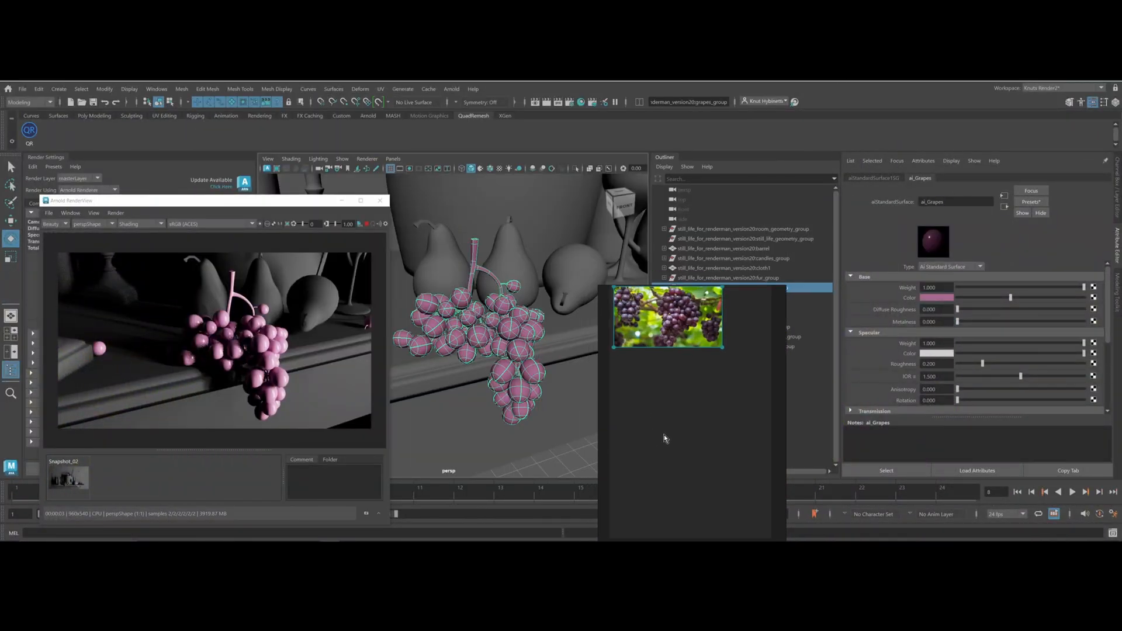
middle_click_drag(696, 330, 689, 500)
scroll(689, 500, "up", 3)
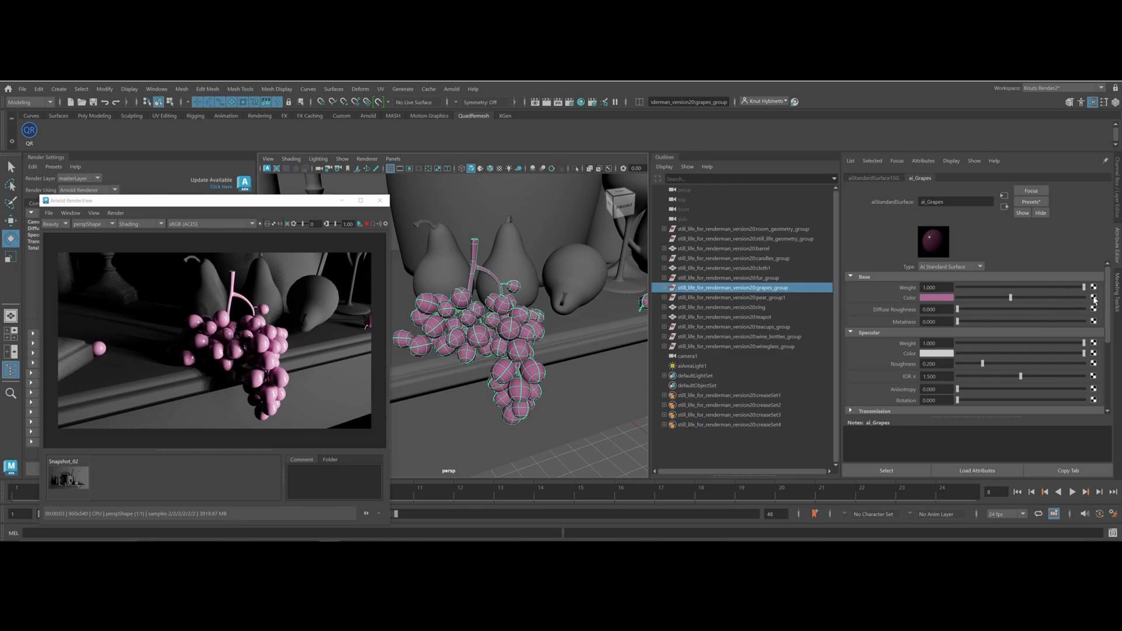
Stop the live render and connect an aiNoise texture to the base color of ai_Grapes
left_click(368, 226)
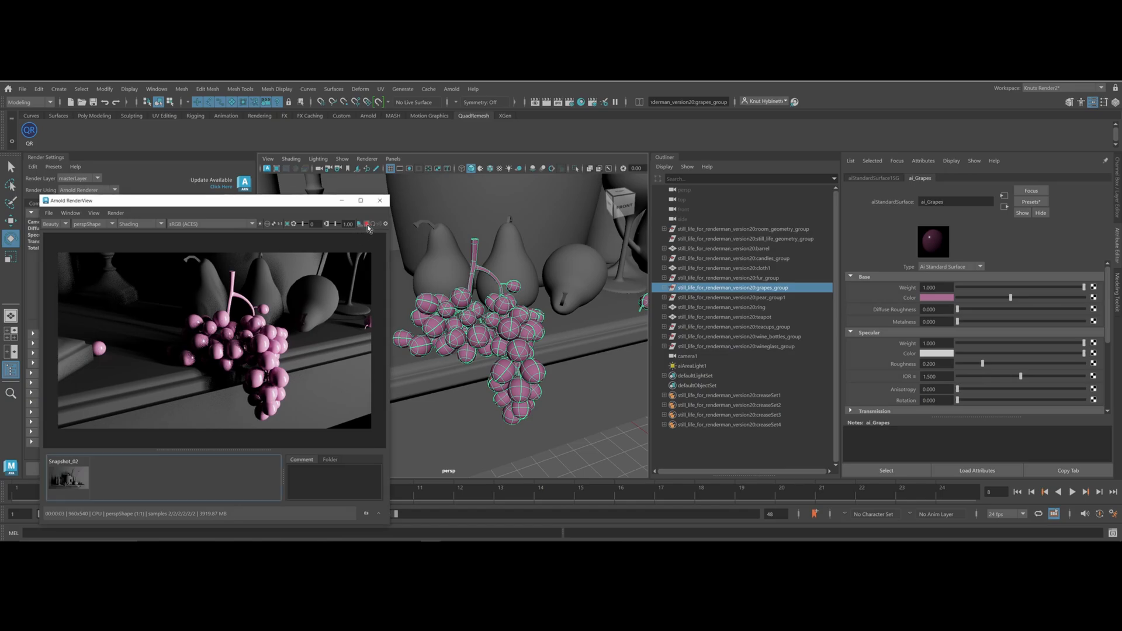
left_click(1093, 297)
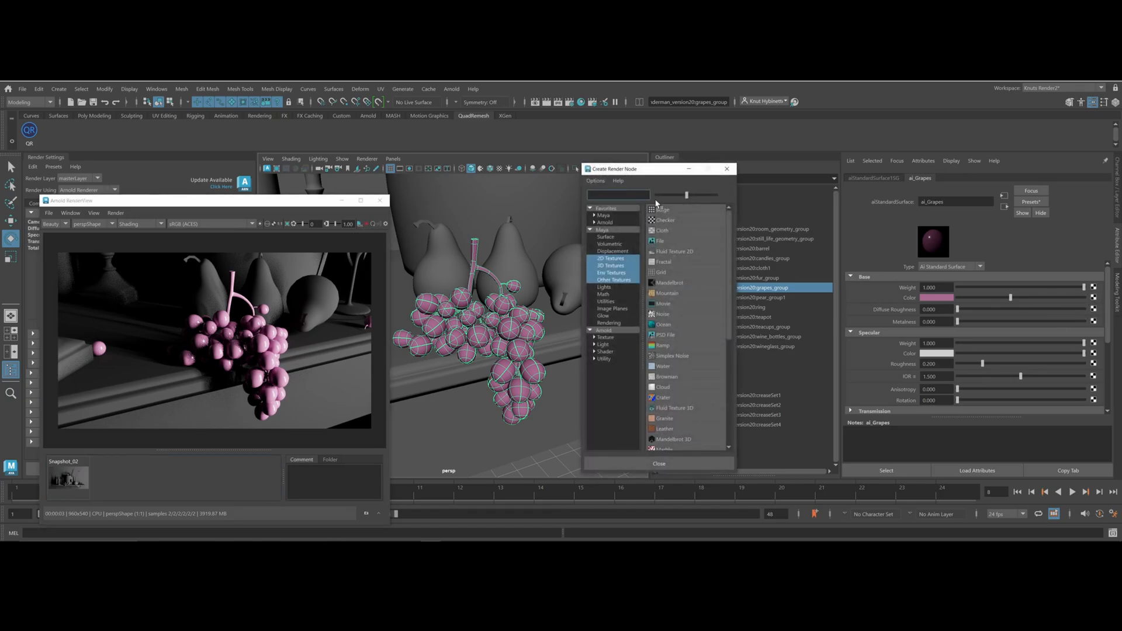
left_click(603, 331)
type("ainoise")
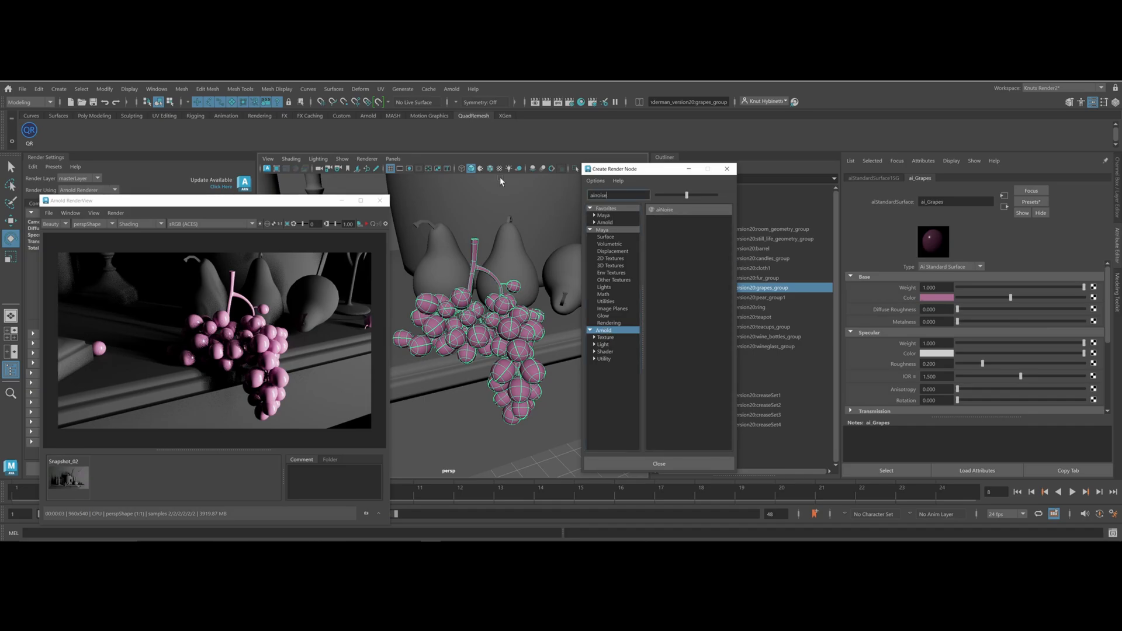
left_click(671, 214)
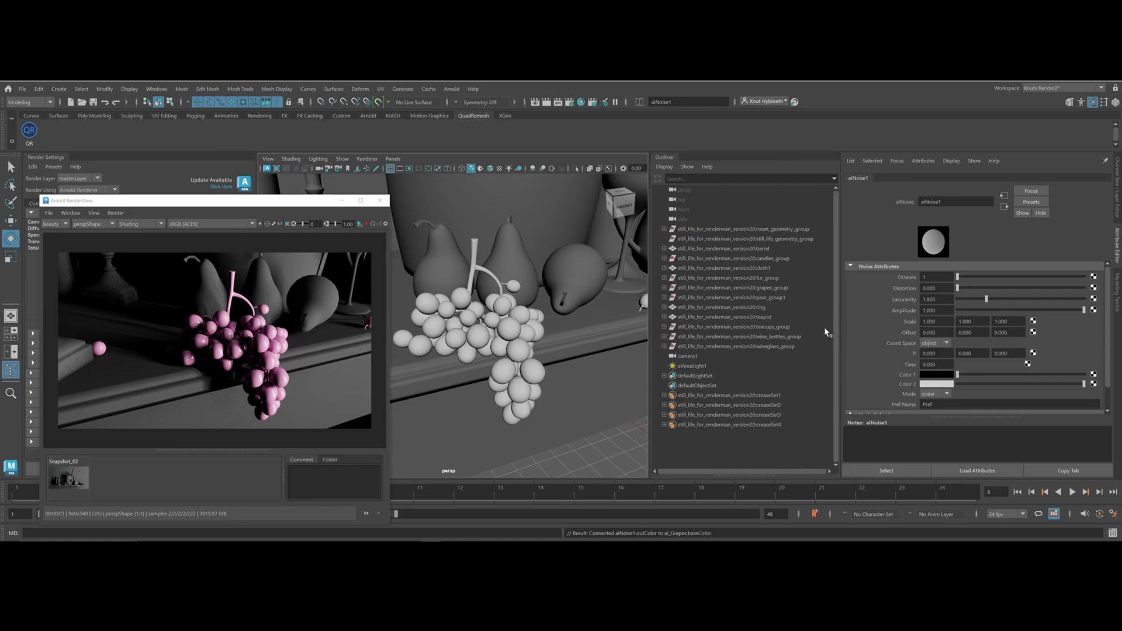
Set the noise texture's octaves to 8 and its scale to 3 on all three axes
left_click(933, 279)
key("Return")
left_click(945, 321)
type("3")
key("Tab")
type("3")
key("Tab")
type("3")
key("Tab")
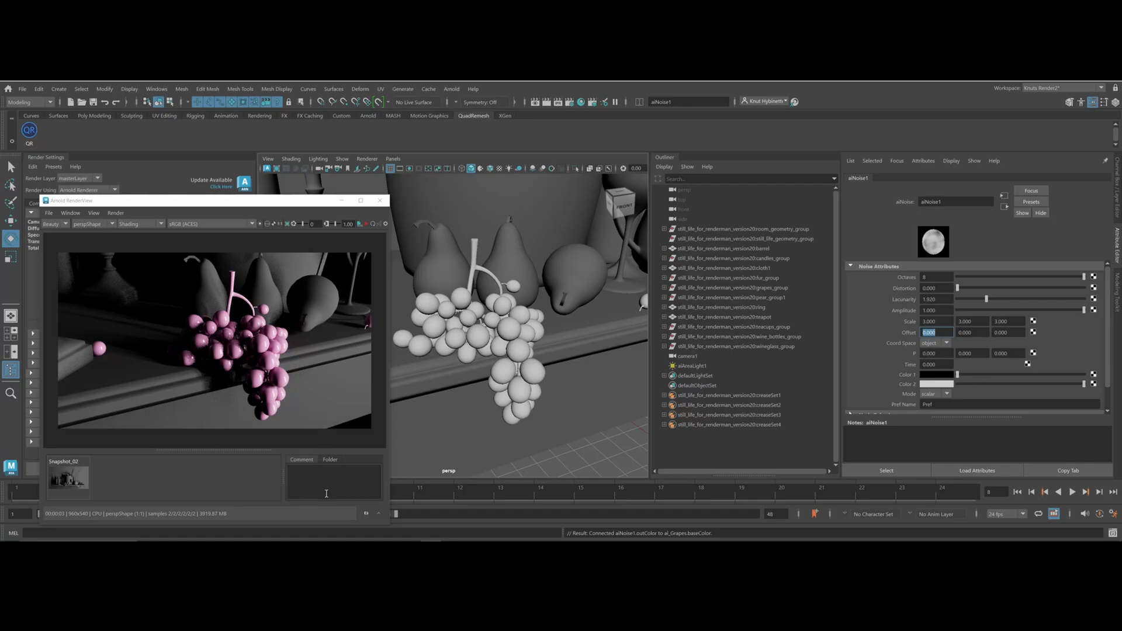
Set the noise scale to 5 on all three axes and the X offset to 5, and restart the live render
left_click(939, 322)
type("5")
key("Tab")
type("5")
key("Tab")
type("5")
key("Tab")
type("5")
left_click(367, 226)
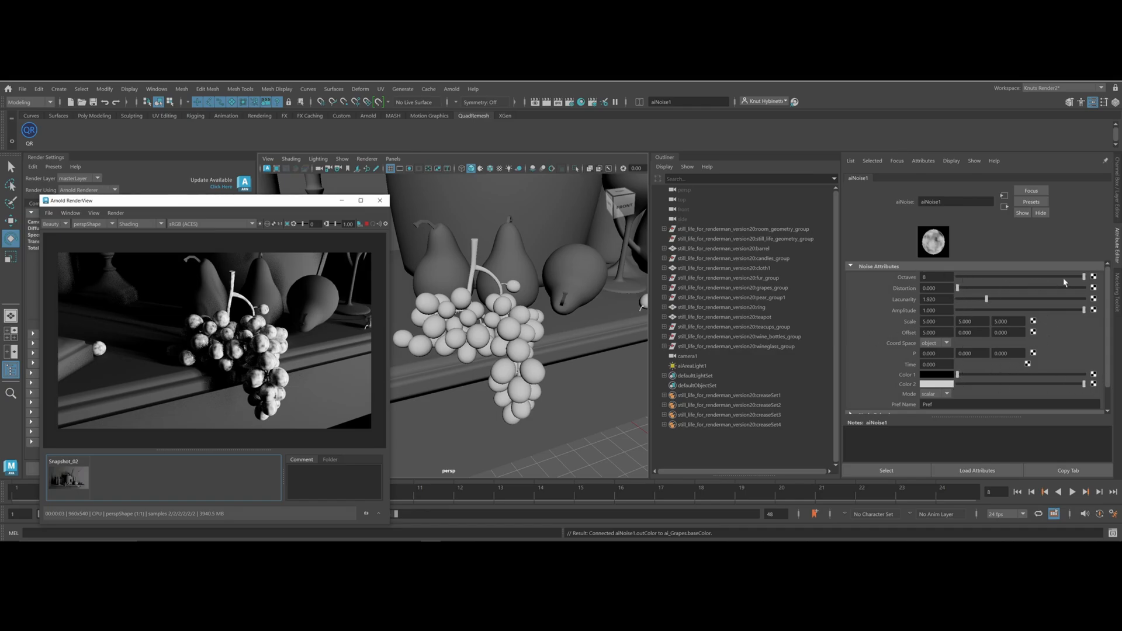
Try fewer octaves on the noise texture, and a noise scale of 10 on all three axes
left_click_drag(1082, 277, 1026, 279)
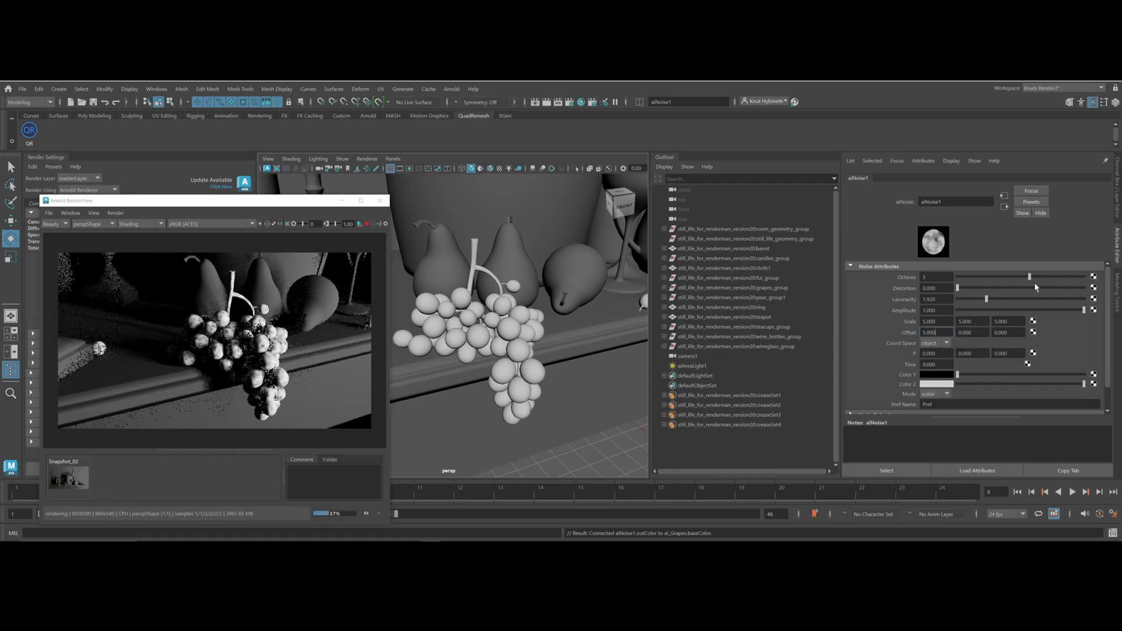
left_click_drag(942, 321, 748, 289)
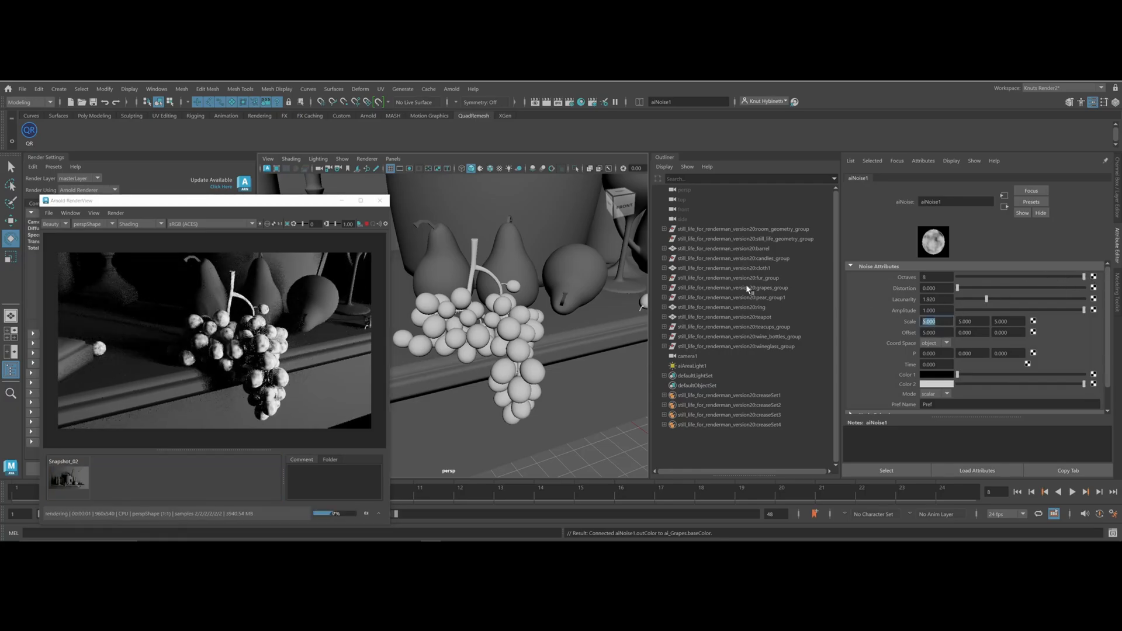
type("10")
key("Tab")
type("10")
key("Tab")
type("10")
key("Return")
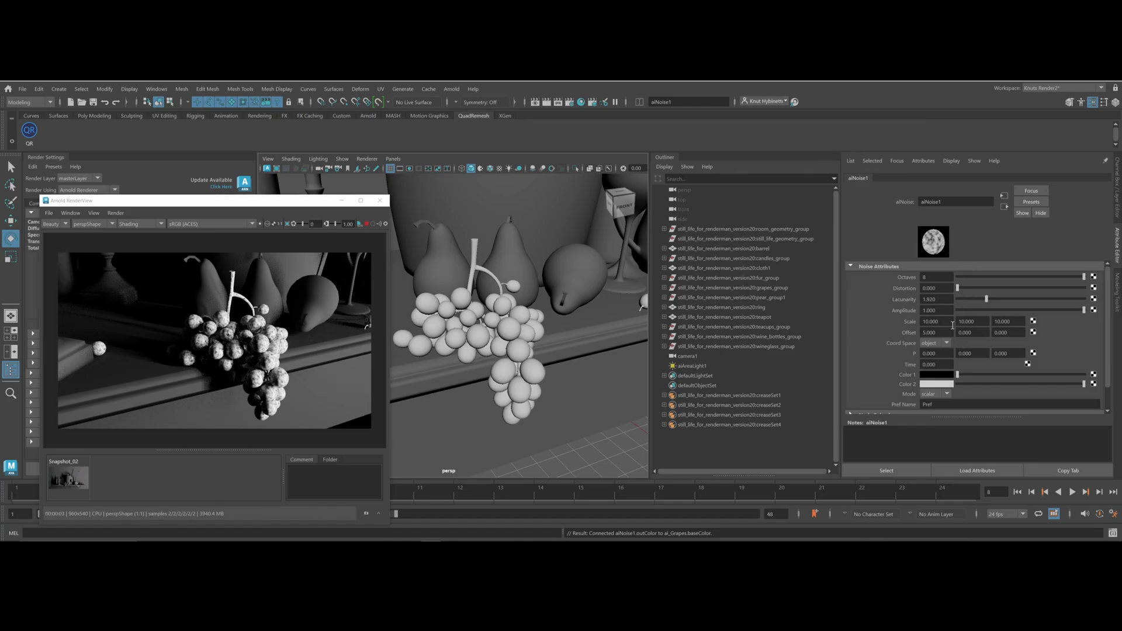
Set the noise texture's scale to 4 on all three axes, X offset to 0 and lacunarity to about 1.98
mouse_move(993, 299)
left_mouse_down()
mouse_move(1012, 299)
mouse_move(967, 301)
mouse_move(961, 286)
mouse_move(985, 284)
mouse_move(956, 284)
mouse_move(971, 299)
mouse_move(1006, 299)
left_mouse_up()
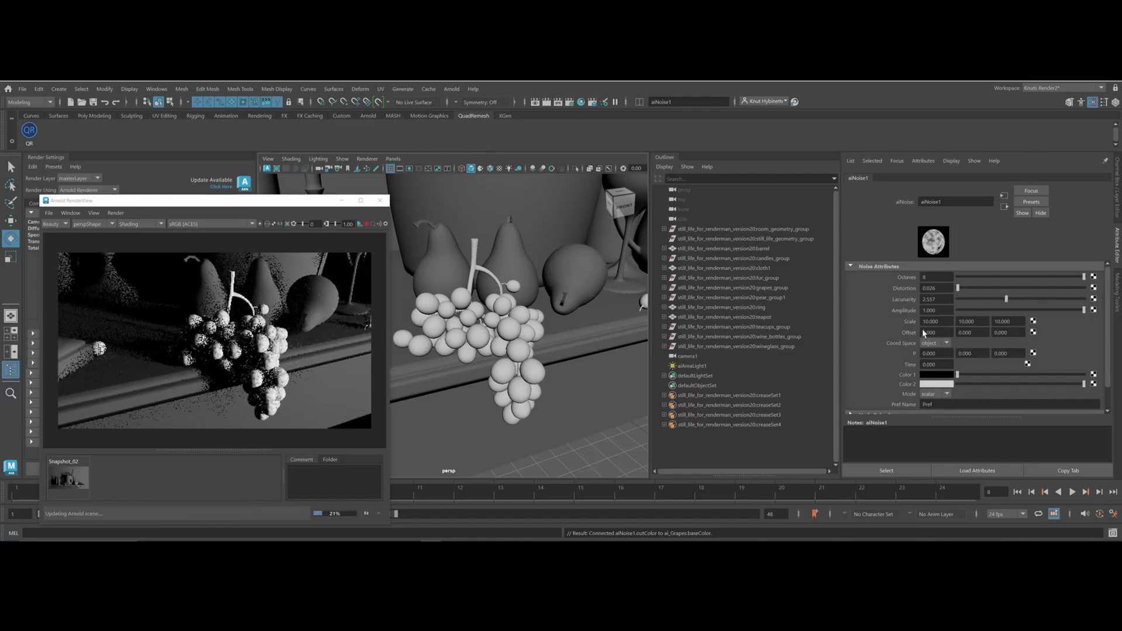
left_click(930, 321)
type("3")
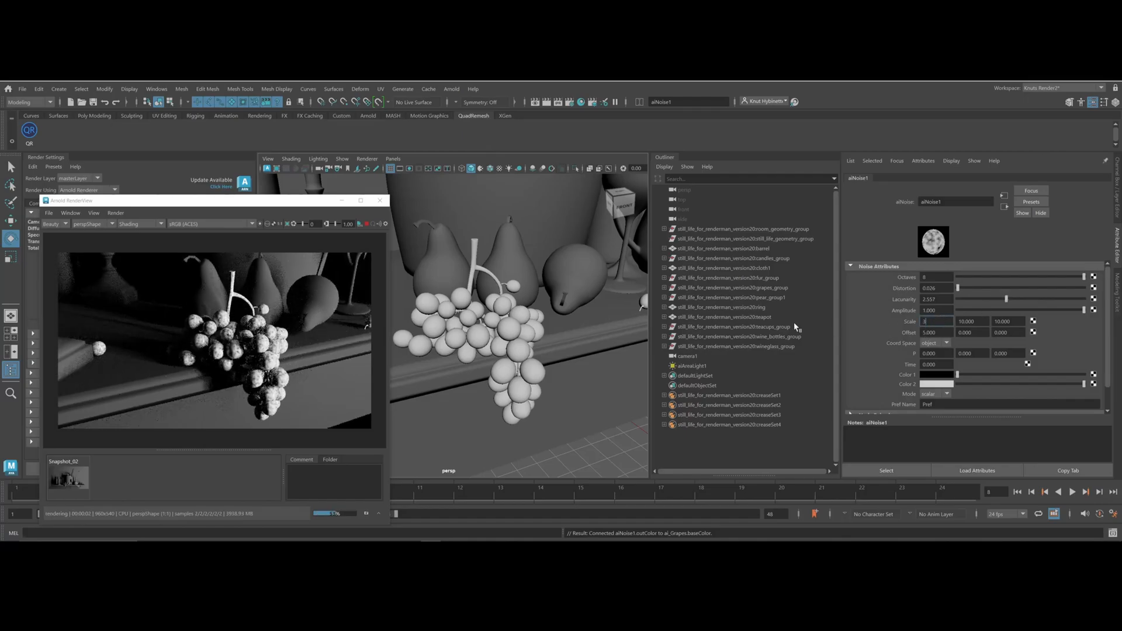
type("4")
key("Tab")
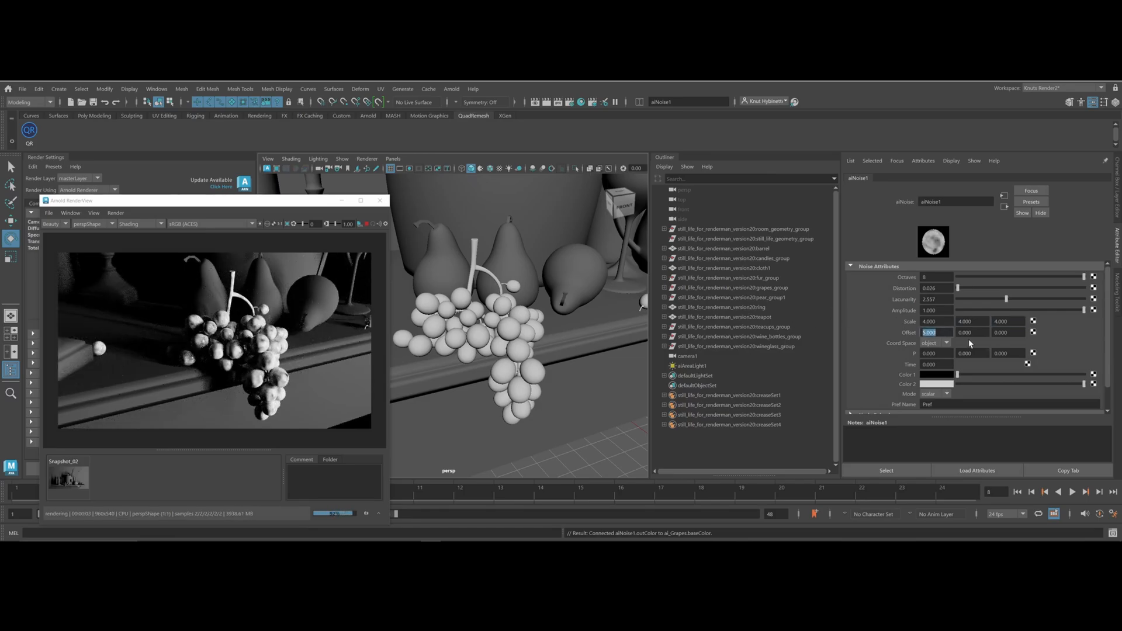
type("0")
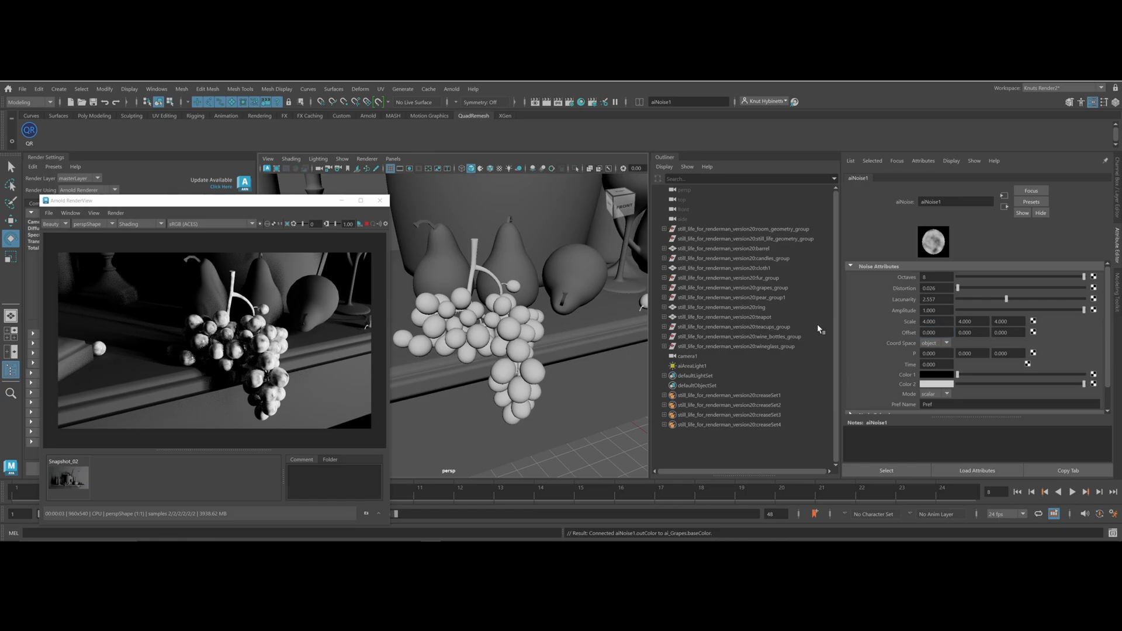
key("Return")
left_click(923, 278)
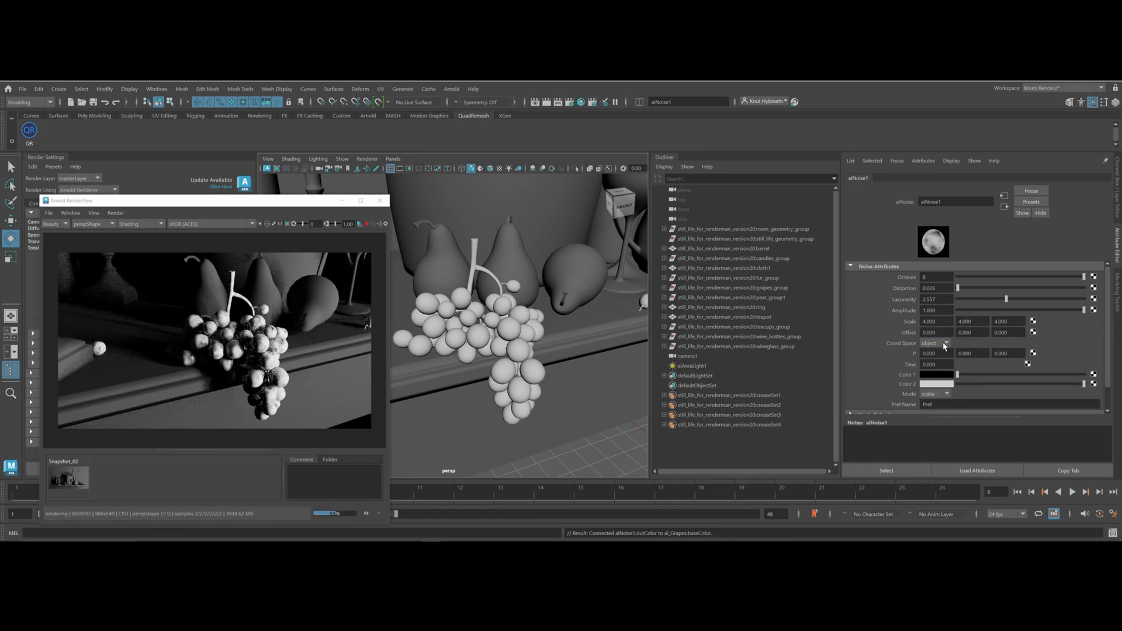
left_click_drag(1004, 300, 988, 300)
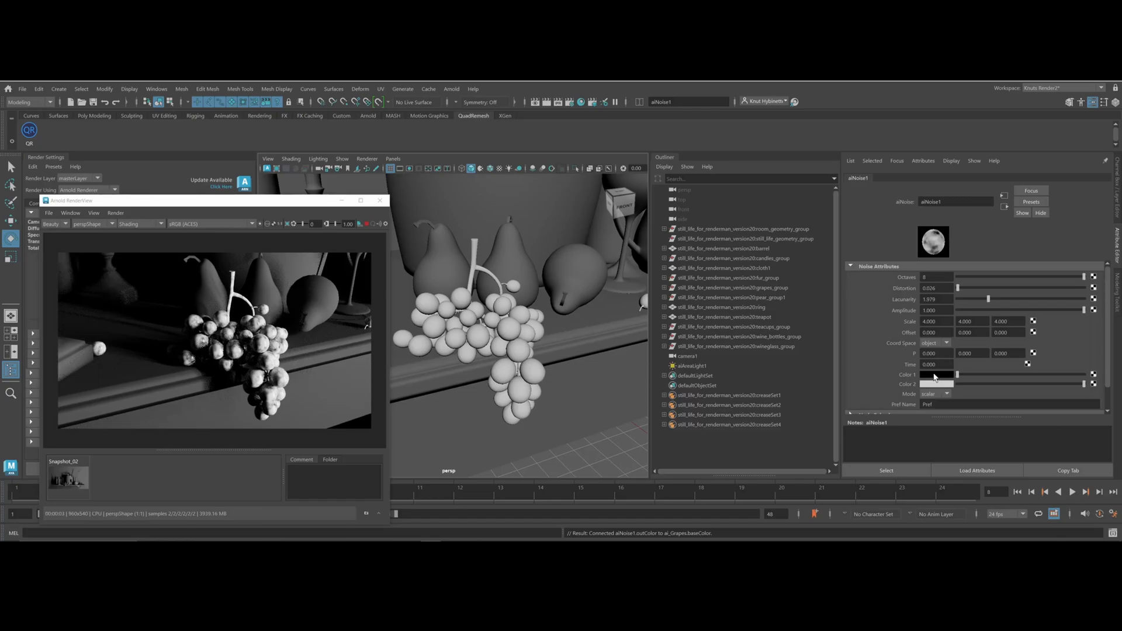
Set the noise texture's Color 1 to a dark magenta and Color 2 to a lighter pinkish magenta
left_click(933, 378)
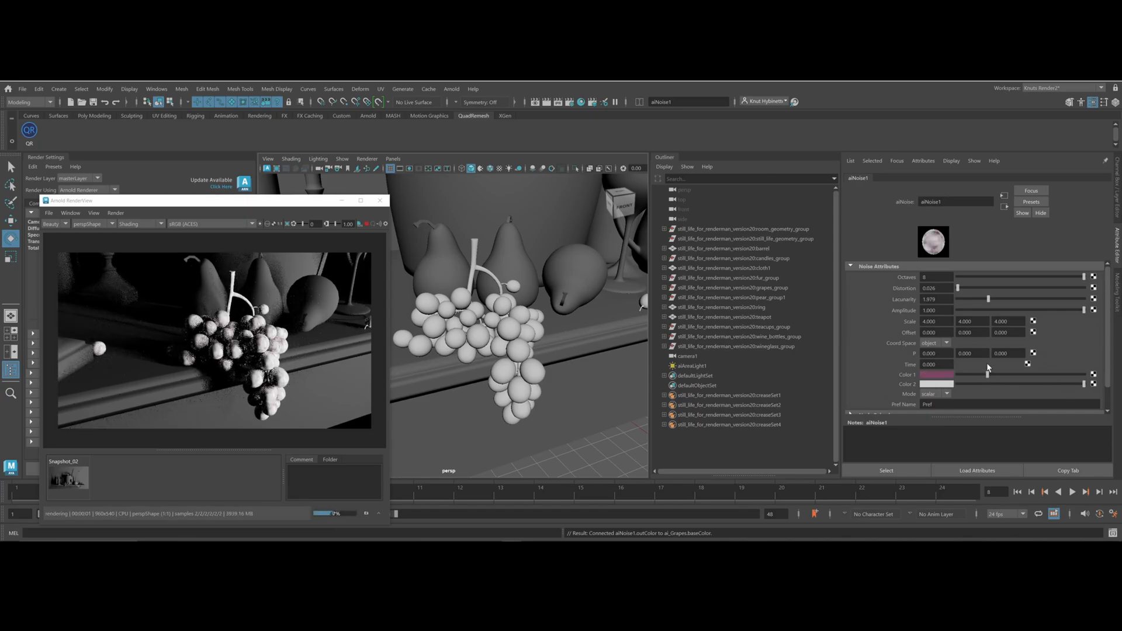
left_click(936, 384)
left_click(878, 361)
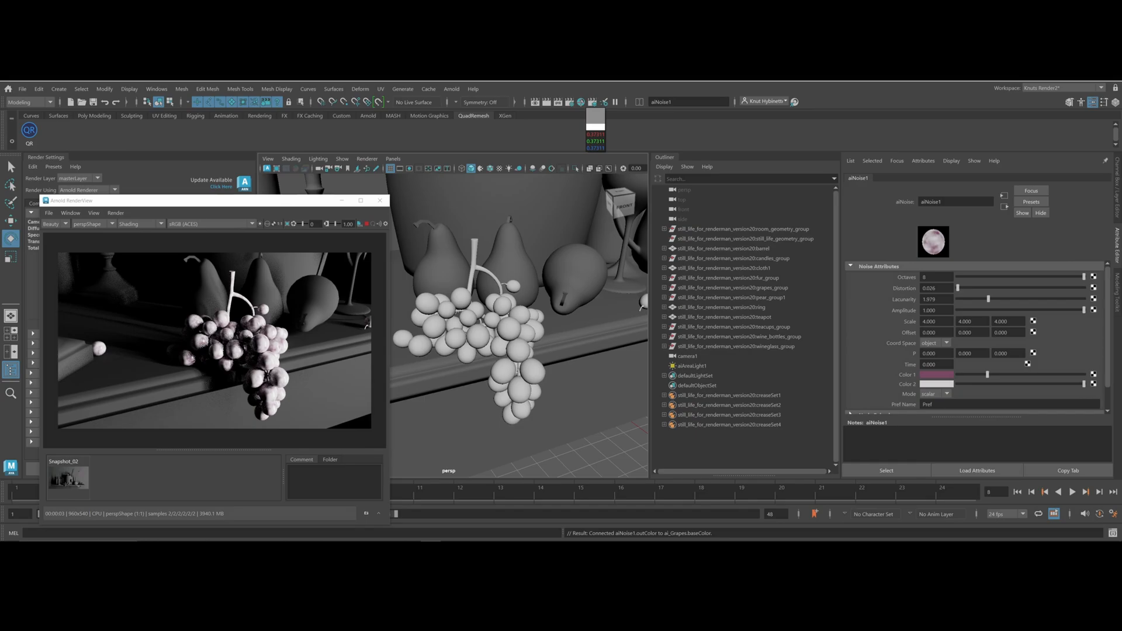
left_click(580, 103)
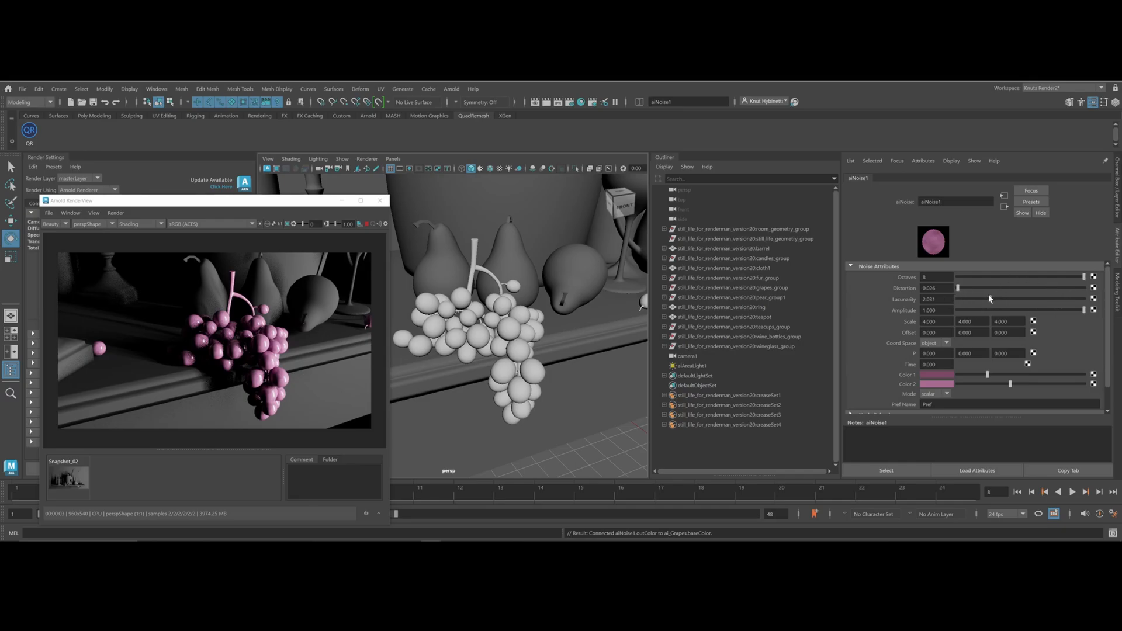
Set the noise texture's distortion to about 1.11 and its lacunarity to about 1.21, judging the result on a close-up of the grapes
left_click_drag(990, 299, 957, 302)
right_click_drag(183, 338, 357, 341, "alt")
middle_click_drag(357, 341, 261, 289, "alt")
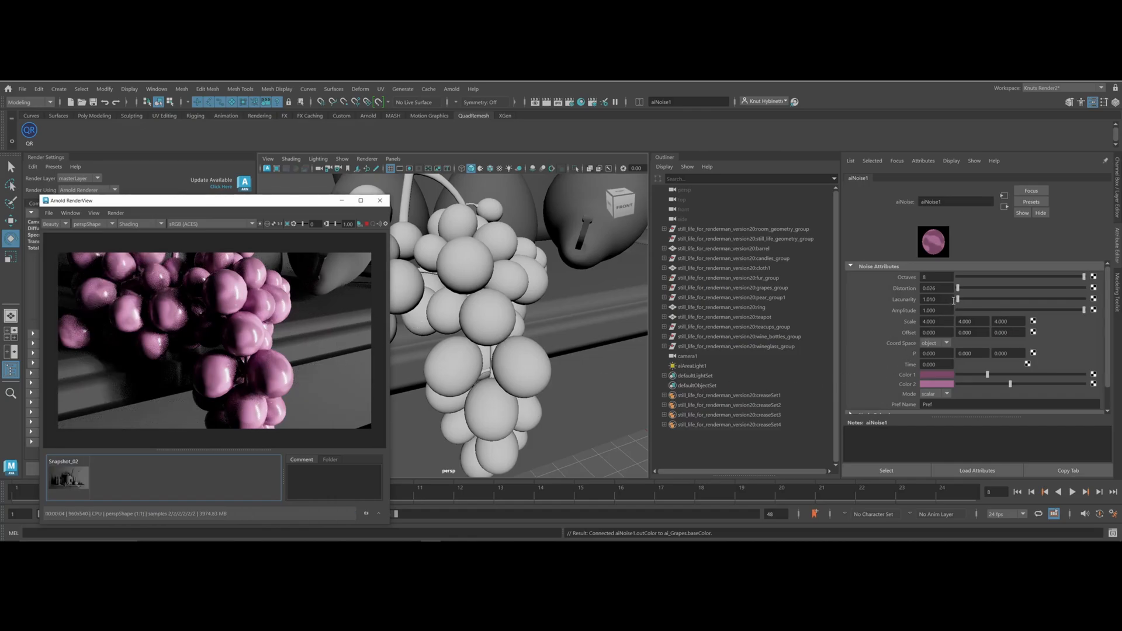
left_click_drag(959, 290, 970, 289)
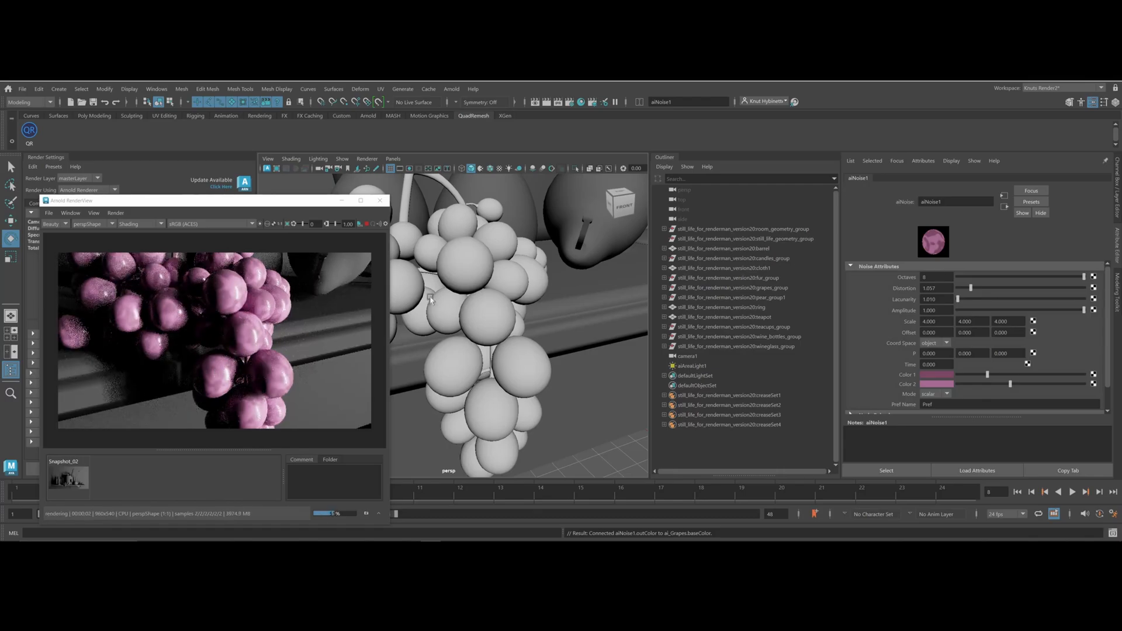
left_click_drag(971, 288, 959, 304)
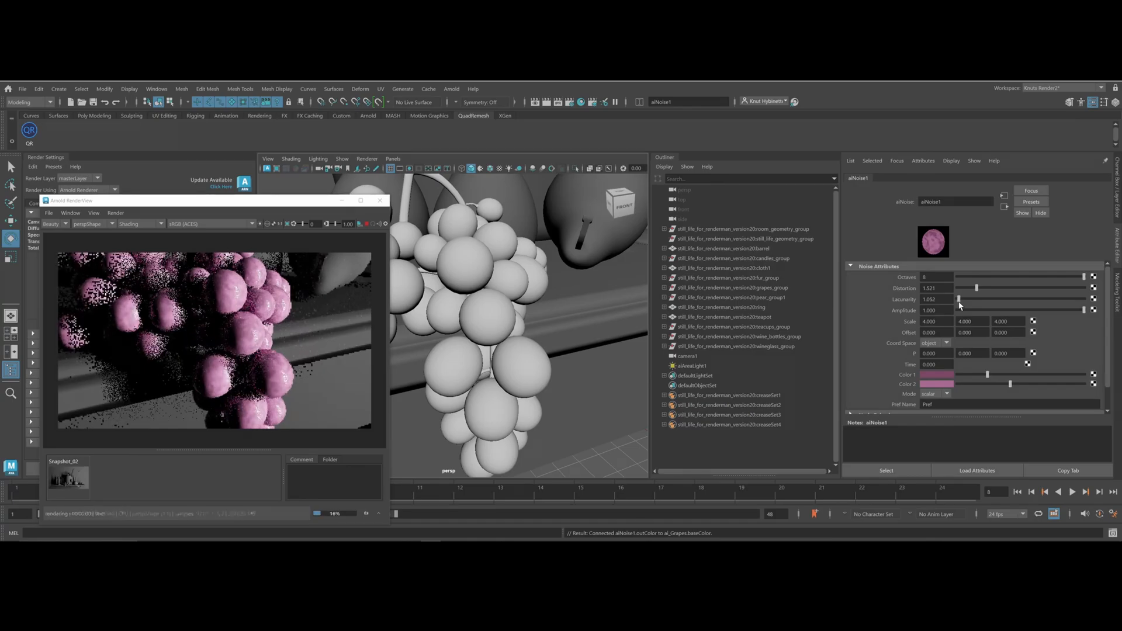
left_click_drag(959, 303, 971, 288)
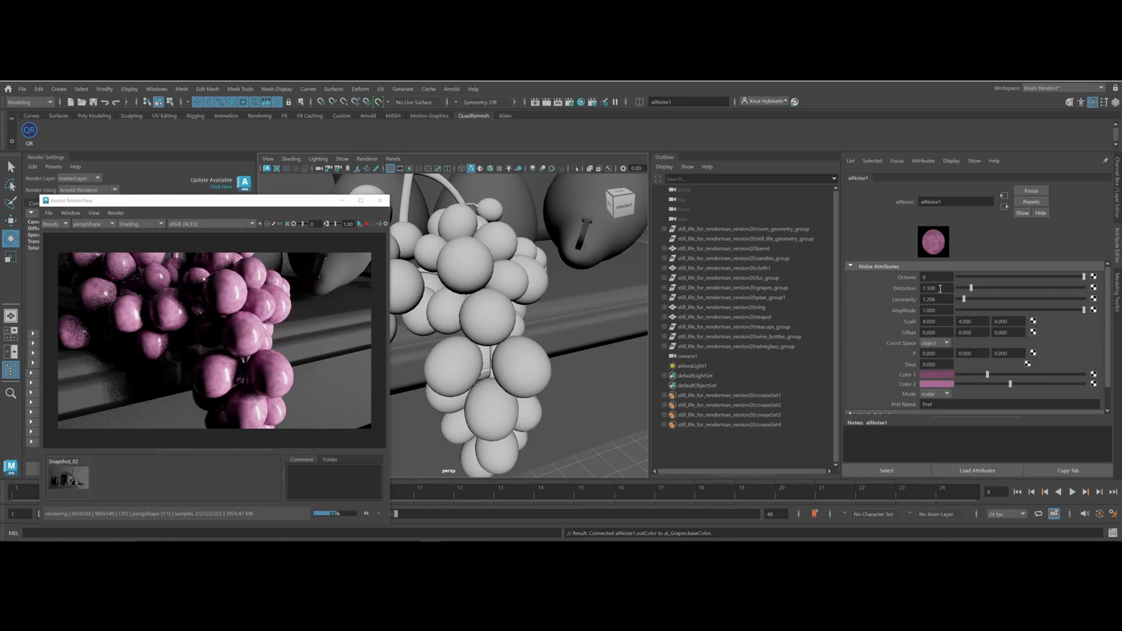
Set the noise texture's octaves to 6
left_click(935, 277)
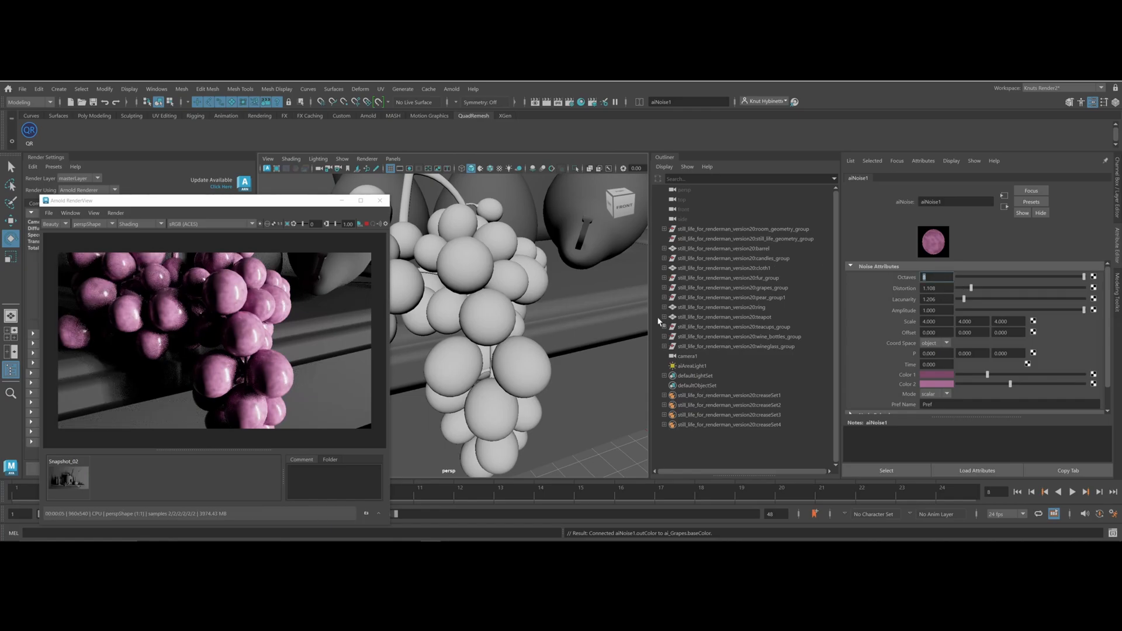
type("6")
key("Return")
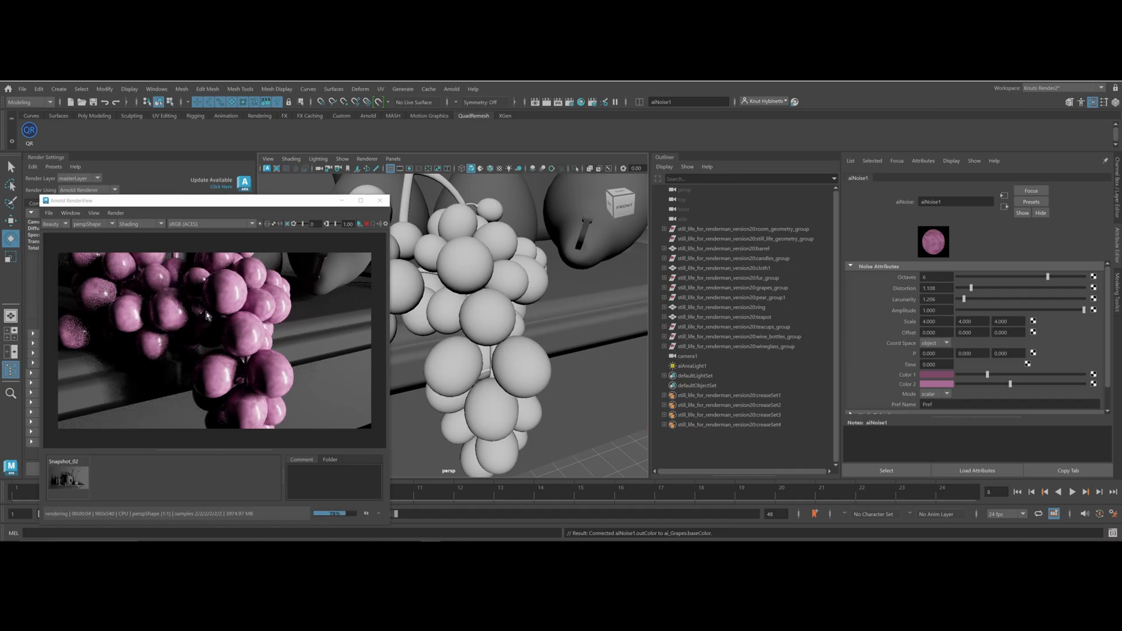
Select a grape and create a second aiNoise texture for the specular roughness of its ai_Grapes material
left_click(228, 283)
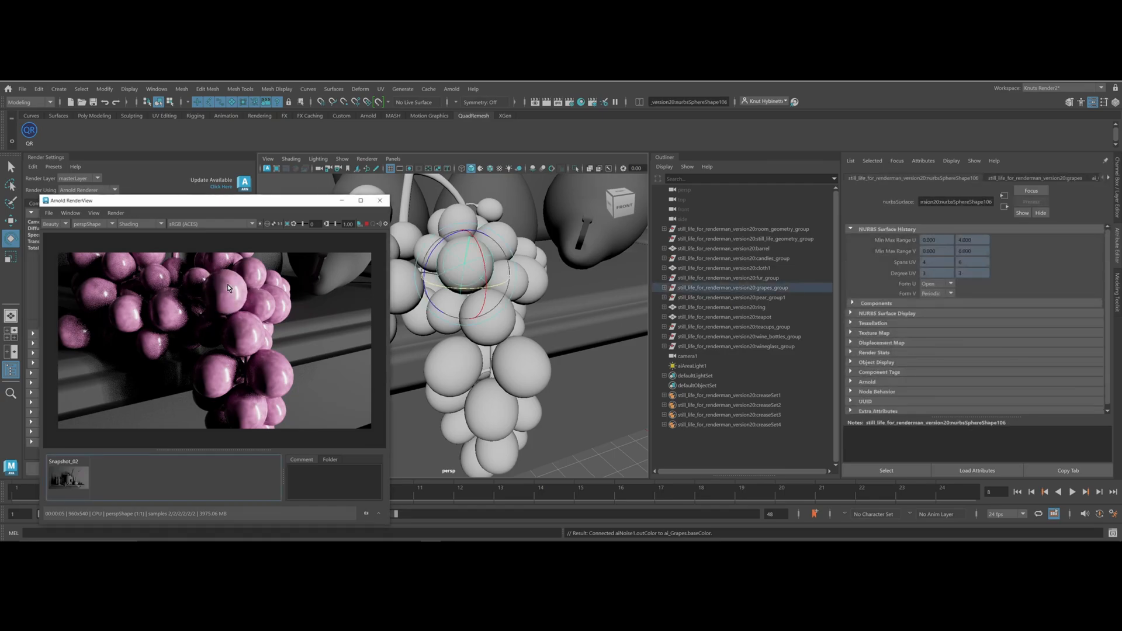
left_click(1109, 179)
left_click(1109, 179)
left_click(1082, 178)
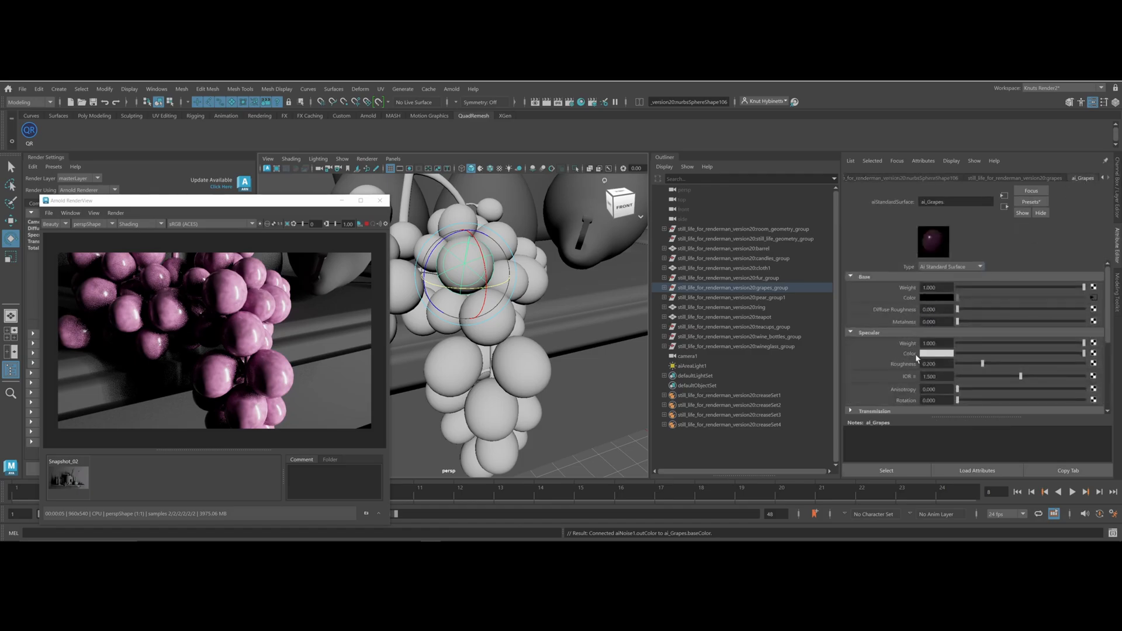
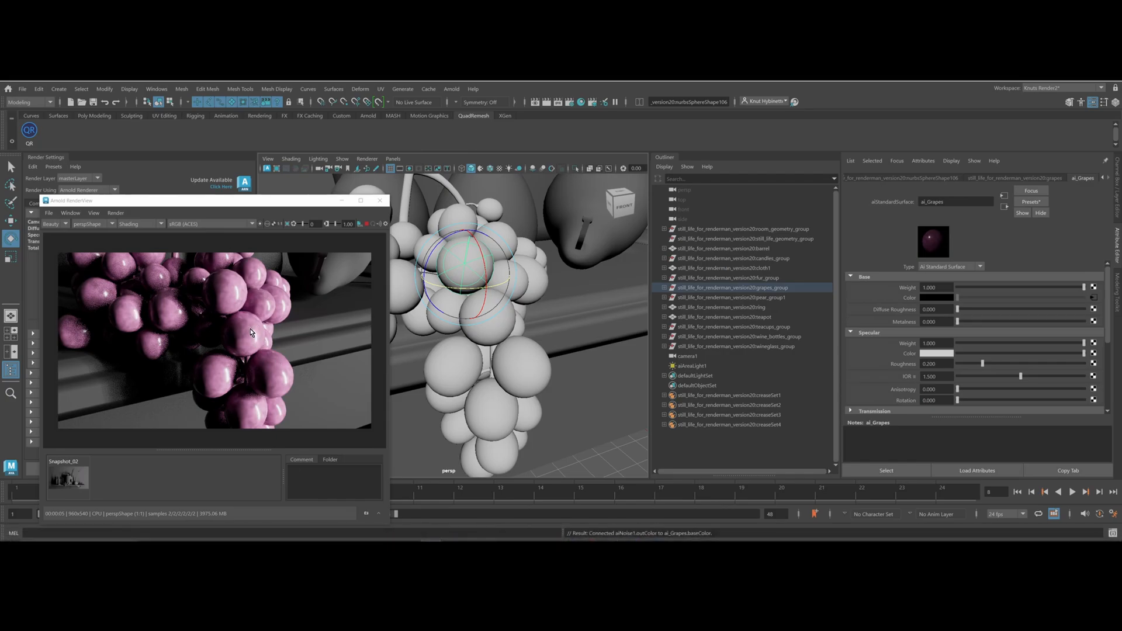
mouse_move(430, 539)
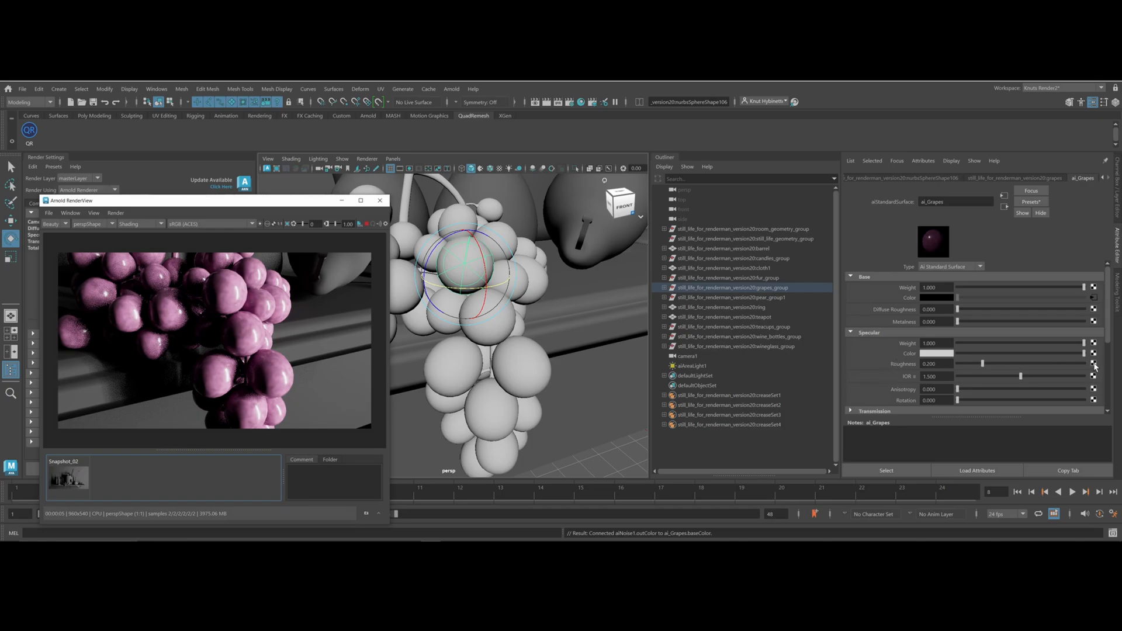
left_click(1093, 364)
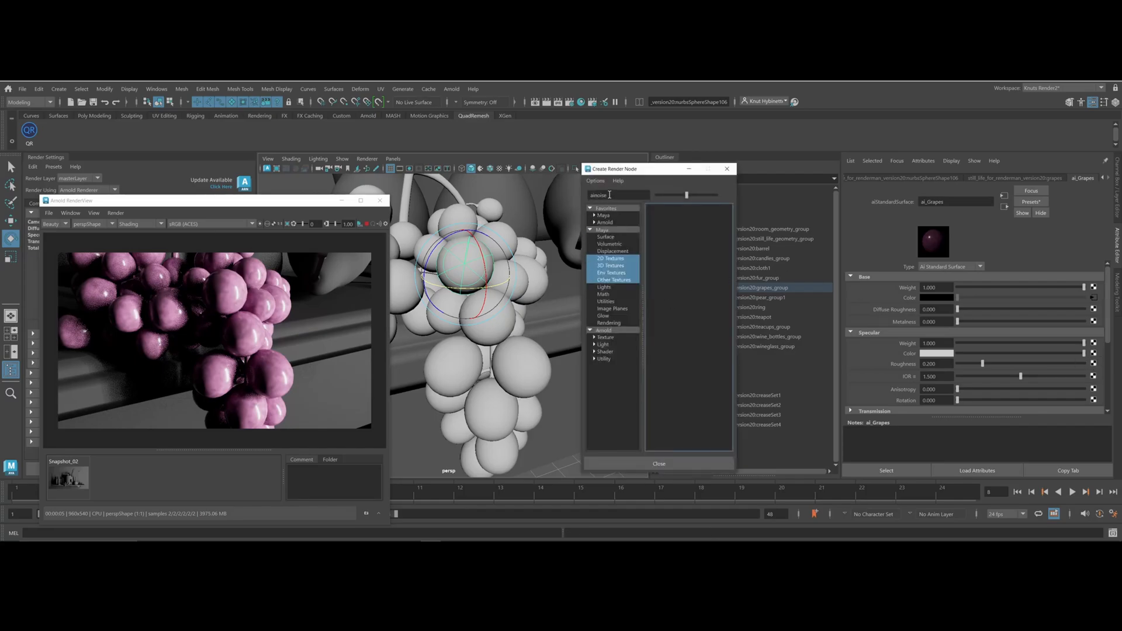
left_click(600, 332)
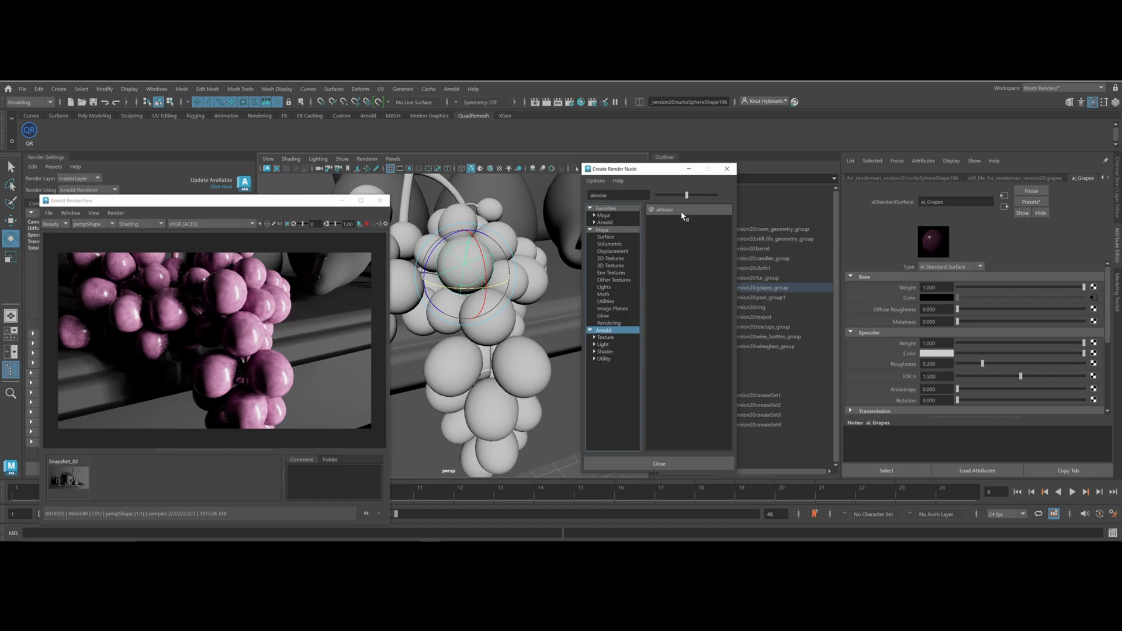
left_click(669, 209)
left_click_drag(557, 115, 564, 131)
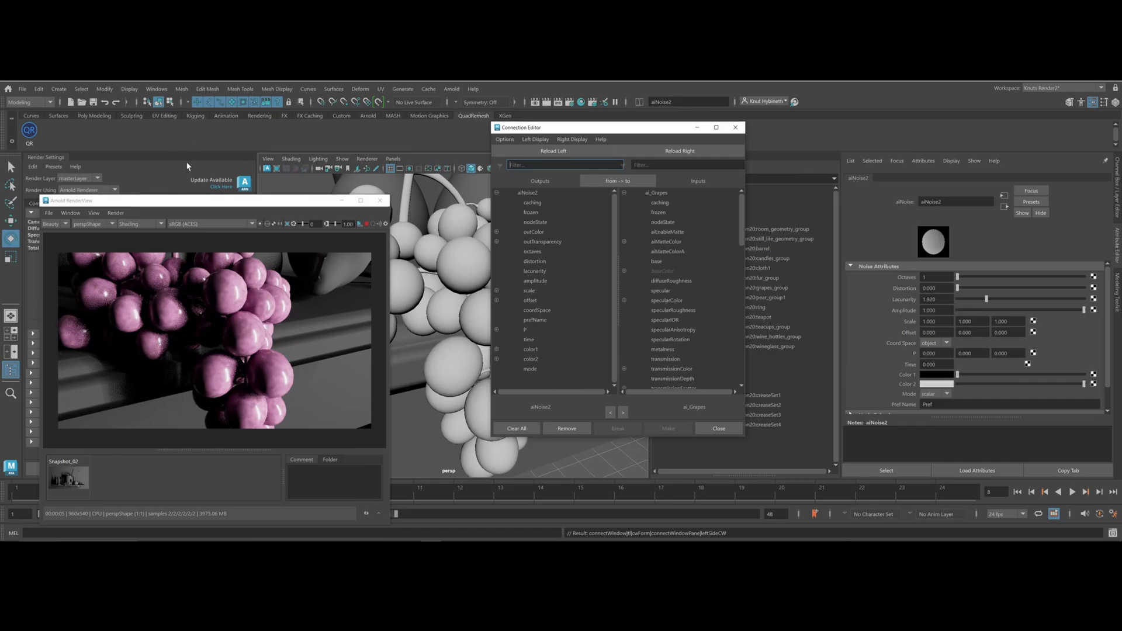
Widen the render view and examine the render's red and green channels separately before returning to full color
left_click(240, 201)
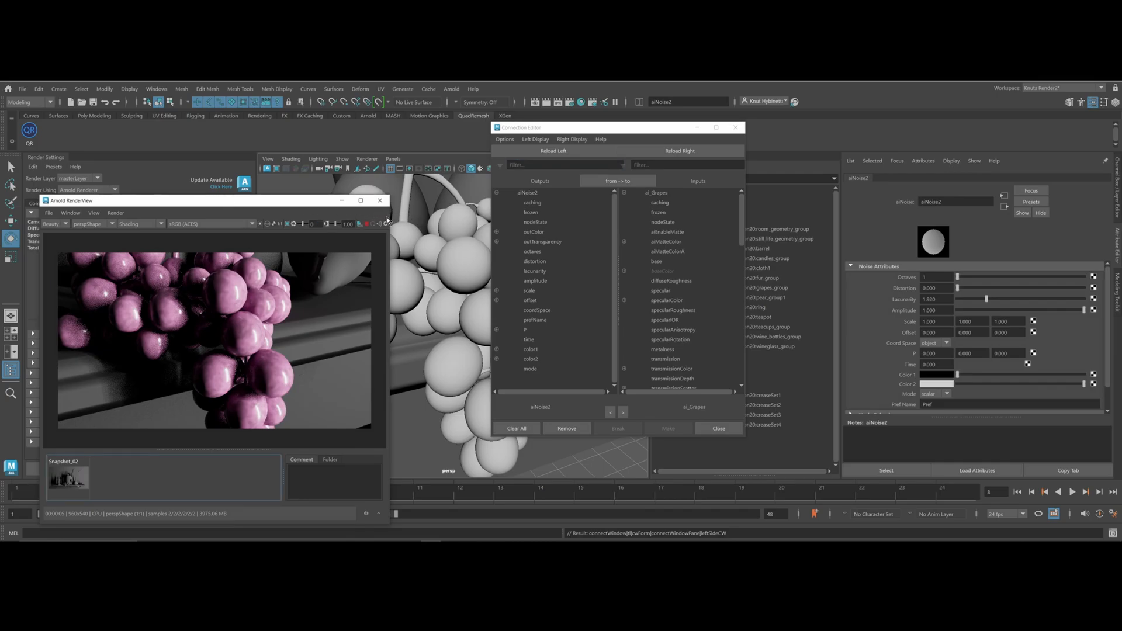
left_click_drag(388, 221, 441, 215)
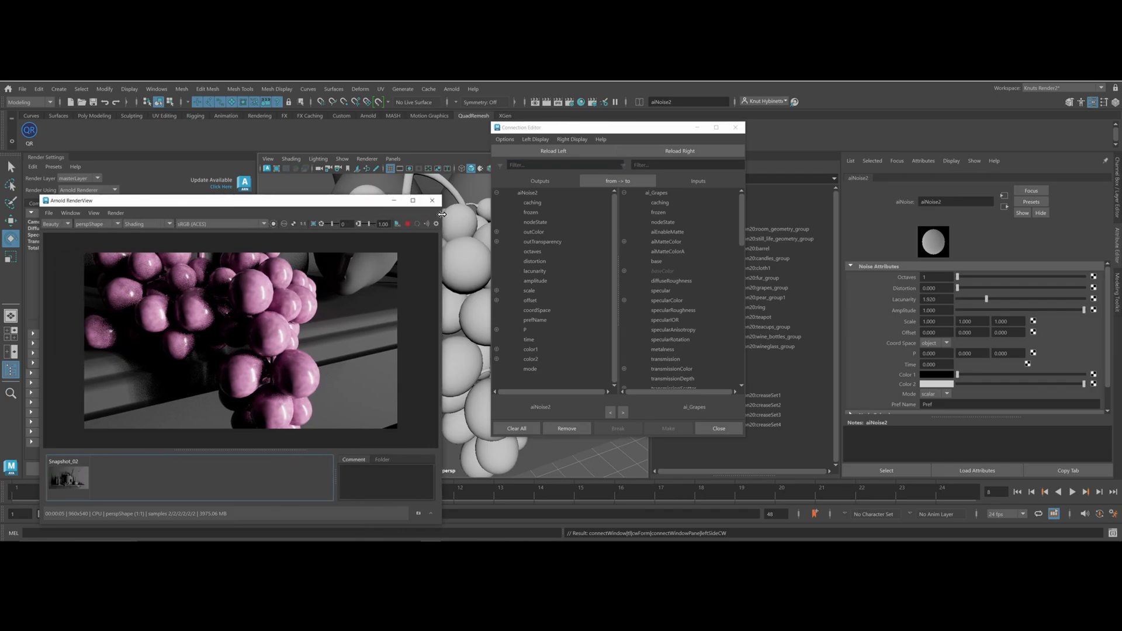
left_click(283, 224)
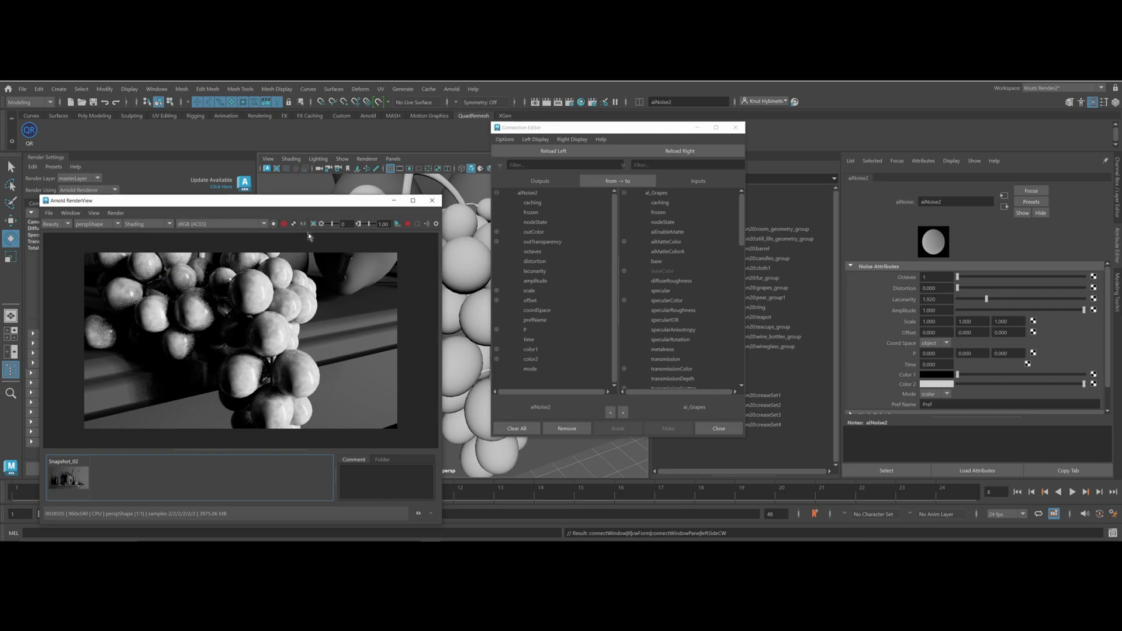
left_click(284, 224)
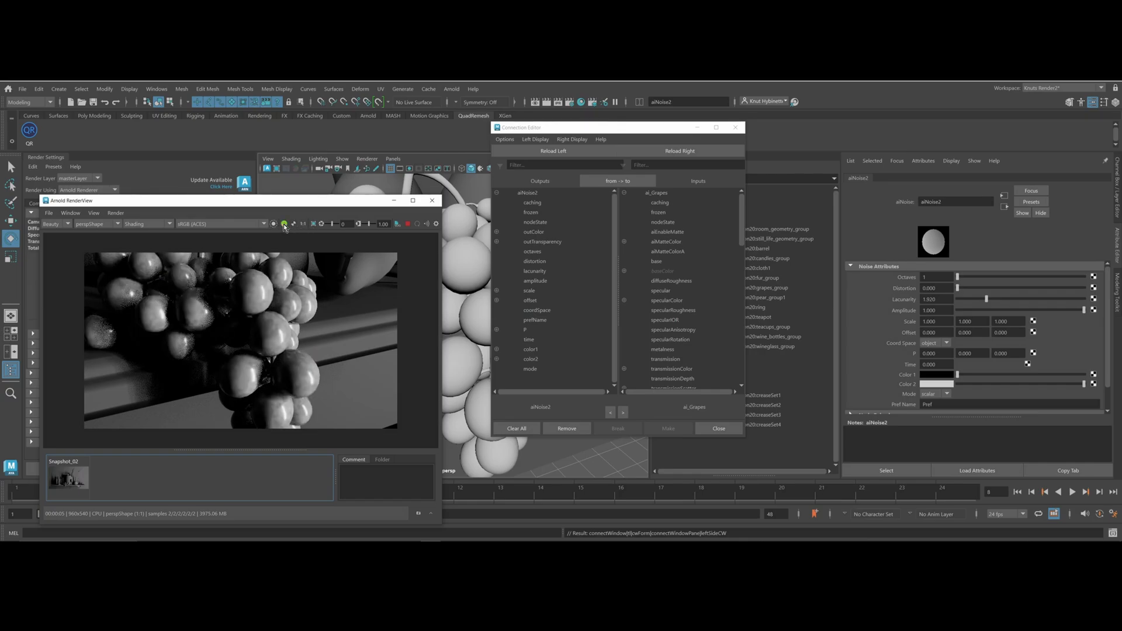
left_click(283, 225)
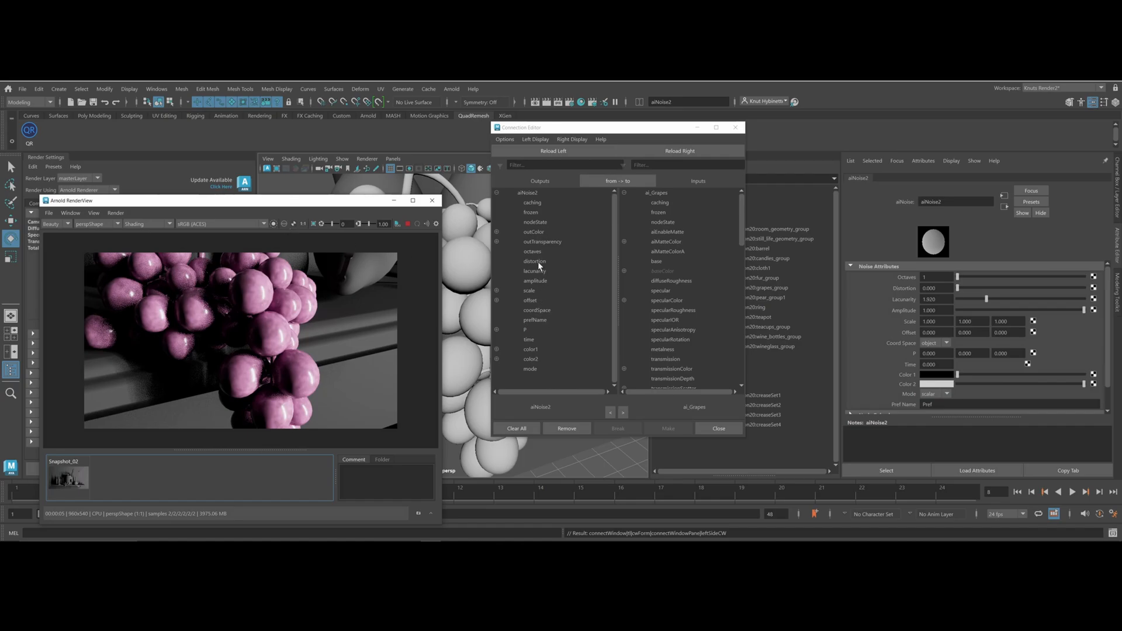
Connect the red channel of aiNoise2's output color to the specular roughness of ai_Grapes
left_click(532, 233)
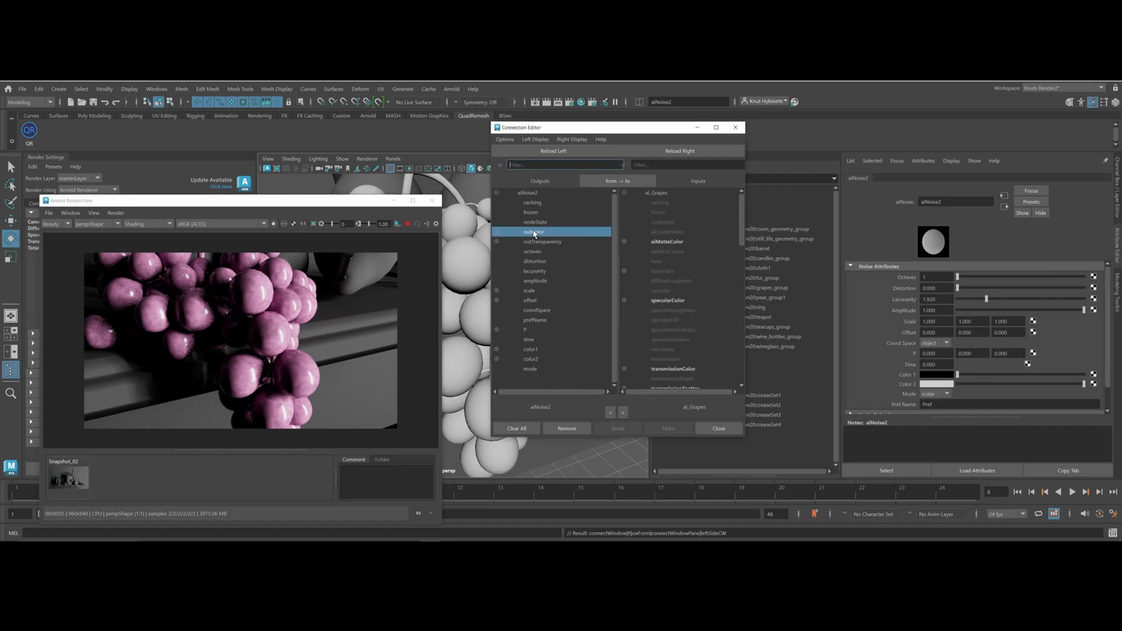
left_click(496, 232)
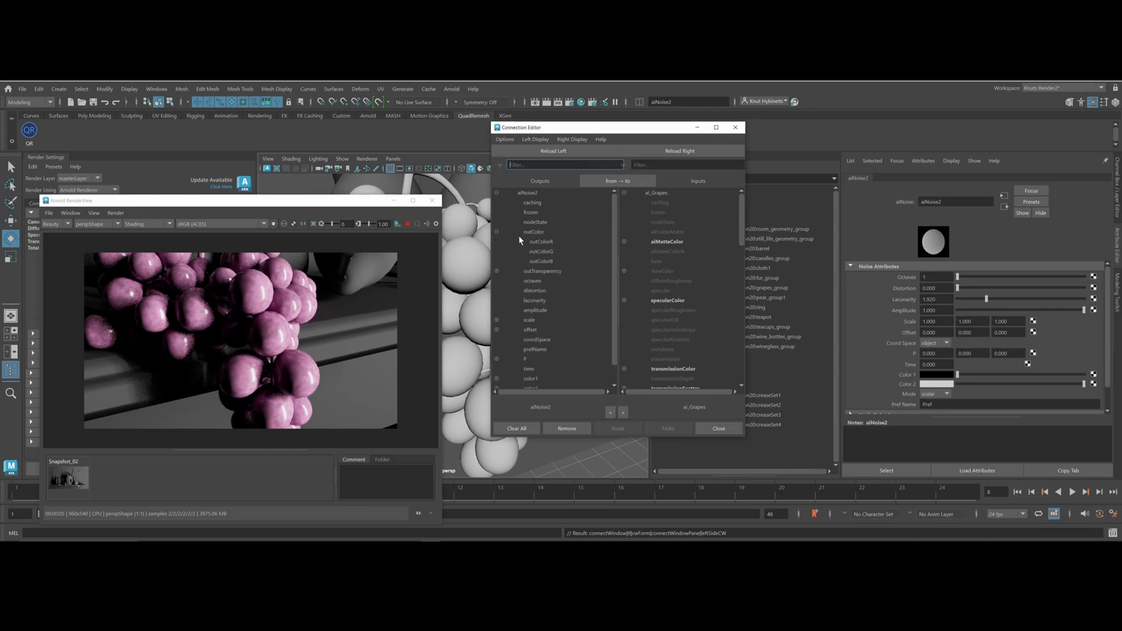
left_click(536, 242)
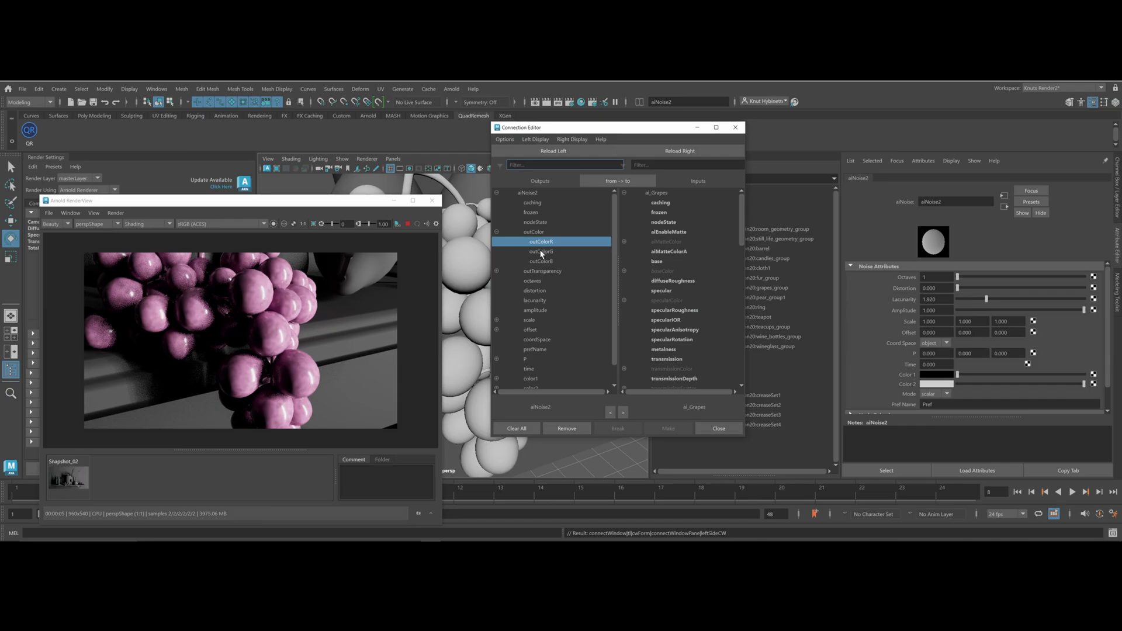
left_click(540, 252)
left_click(535, 243)
left_click(539, 252)
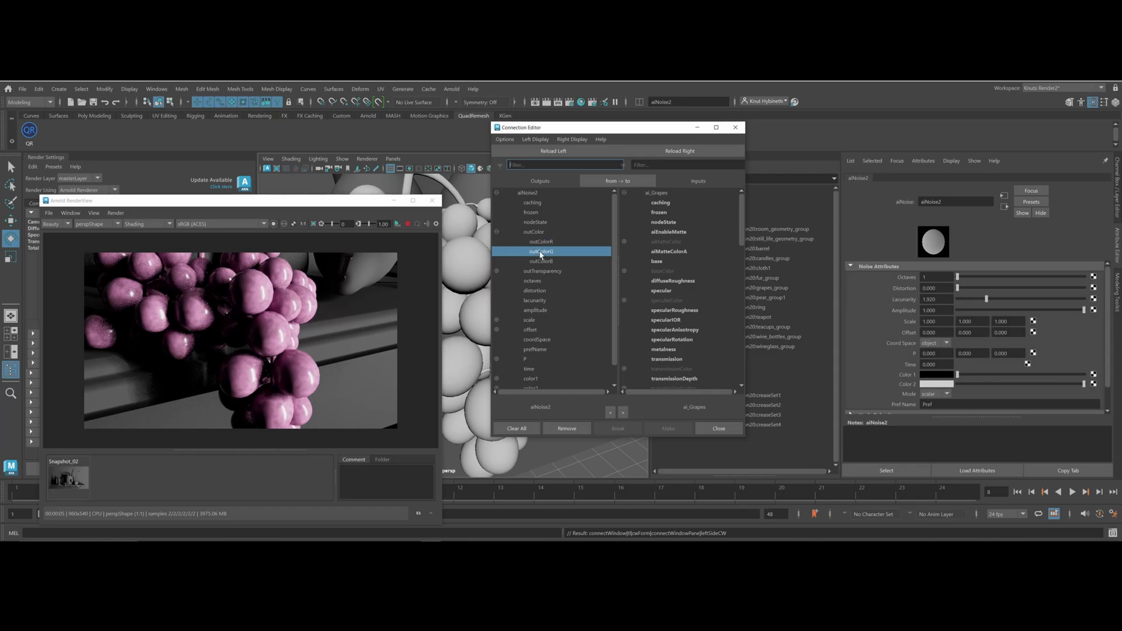
left_click(538, 242)
left_click(542, 252)
left_click(542, 243)
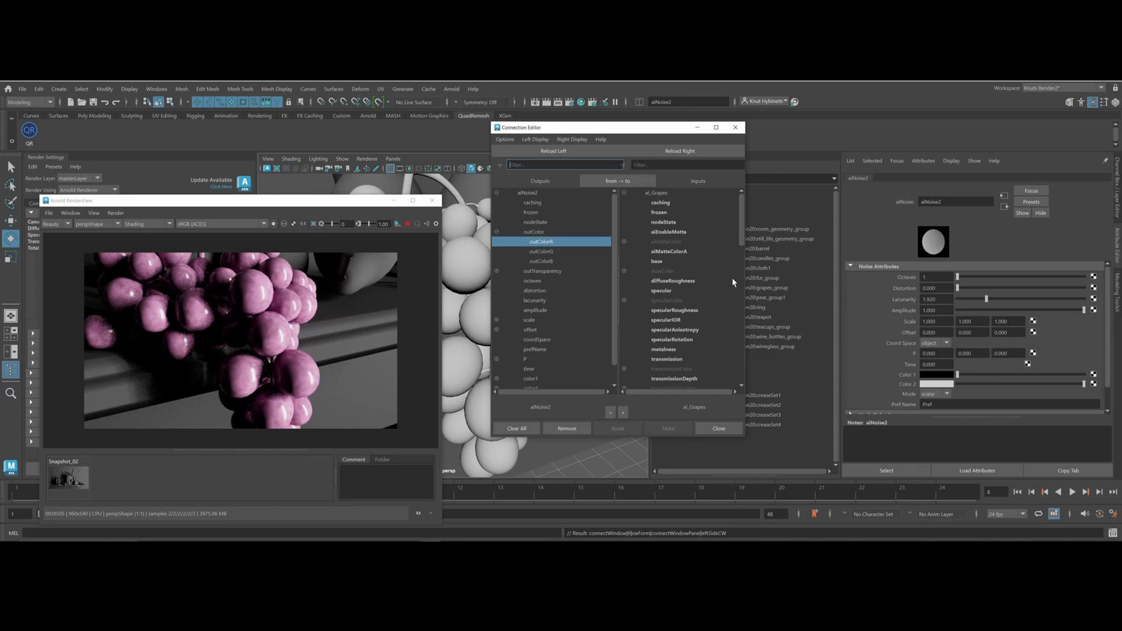
left_click(689, 313)
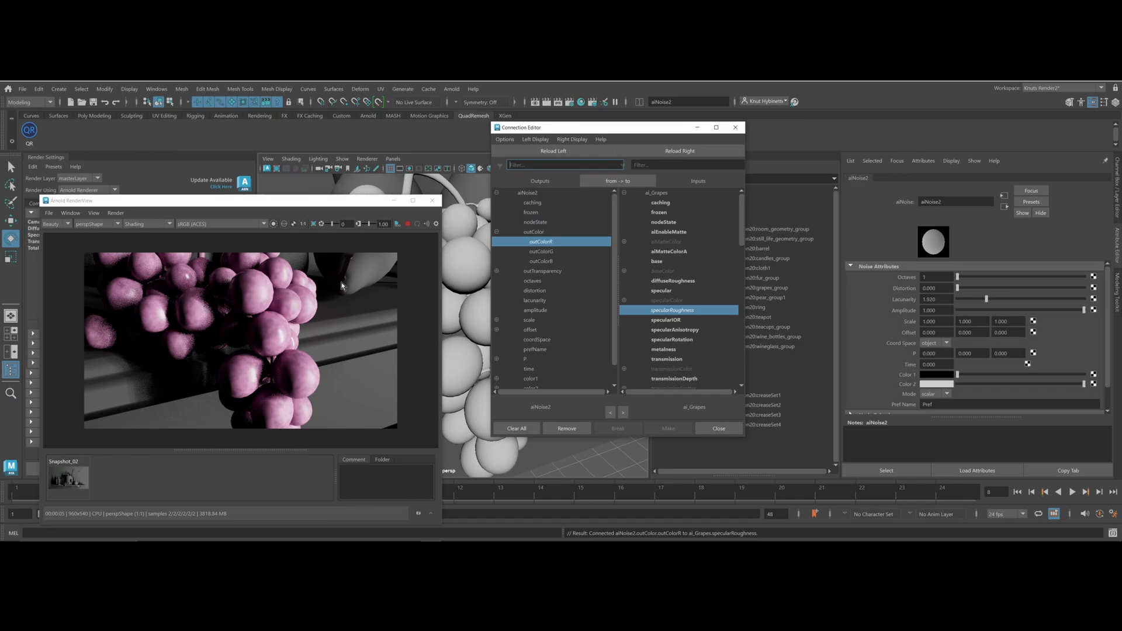
Try the noise's red channel on diffuse roughness, then restore specular roughness as its only connection
left_click(681, 281)
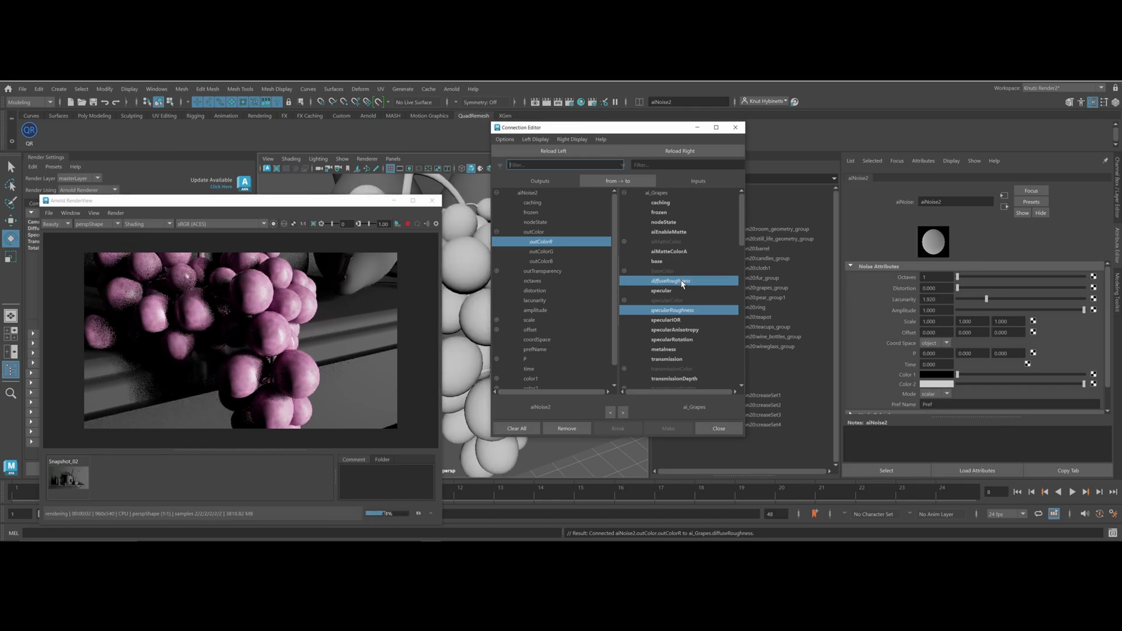
left_click(684, 314)
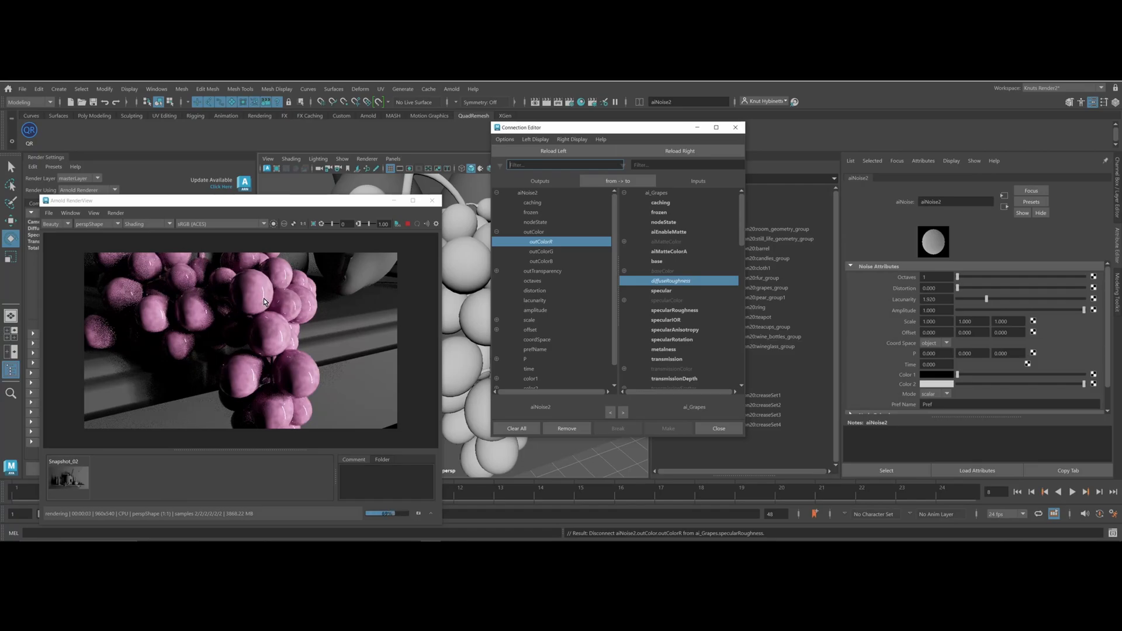
left_click(678, 311)
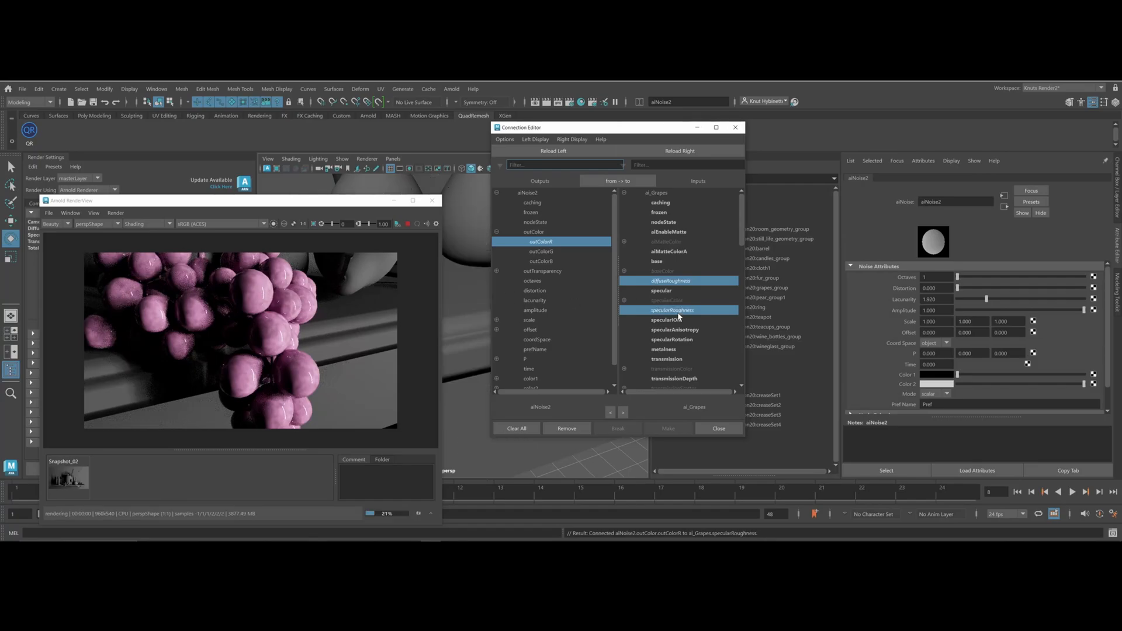
left_click(672, 281)
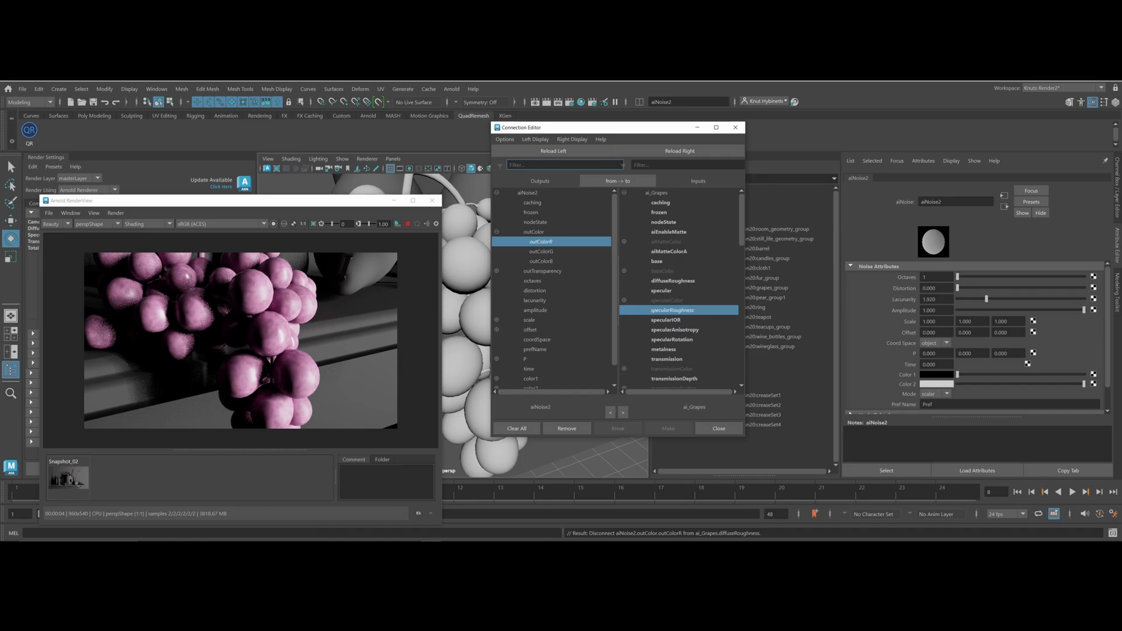
Set aiNoise2's octaves to 7 and its lacunarity to about 1.3
left_click(929, 277)
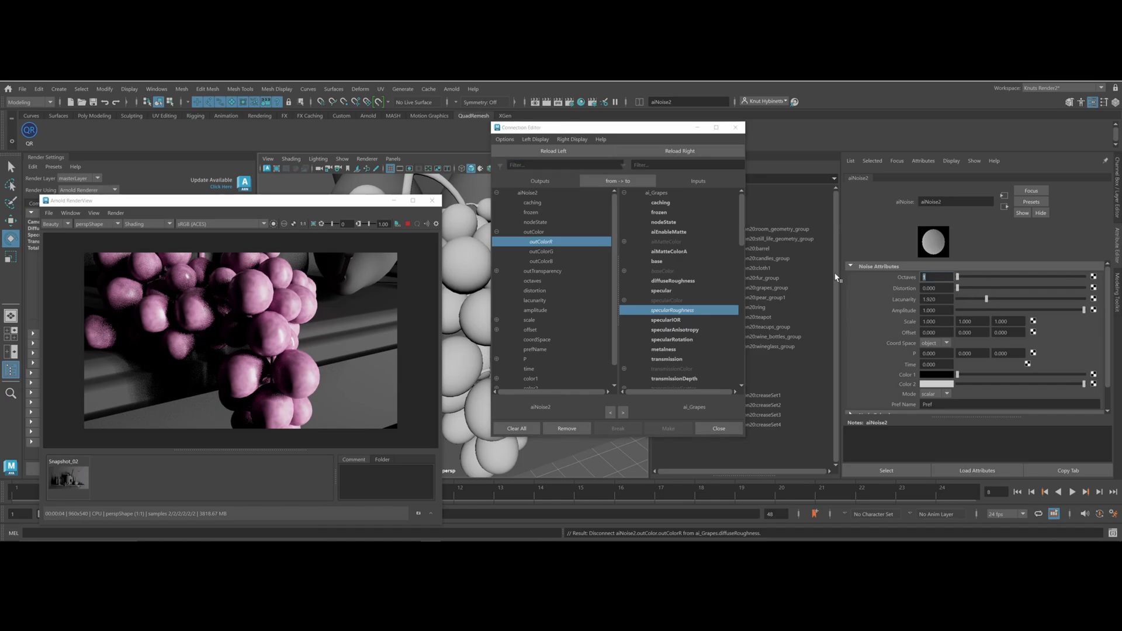
key("Tab")
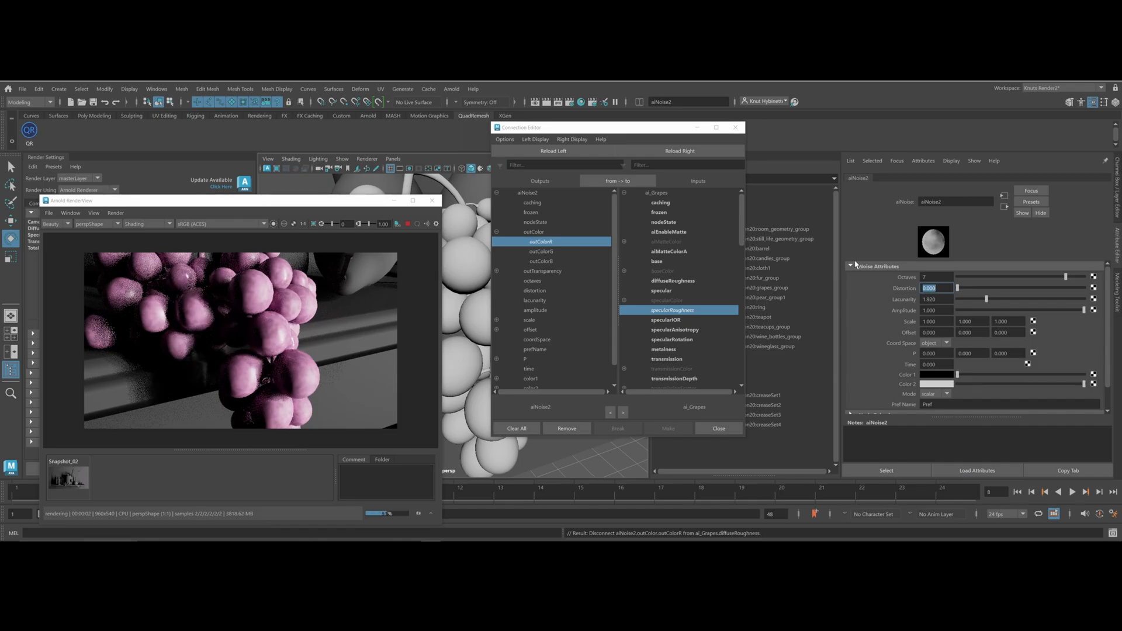
left_click_drag(987, 299, 981, 299)
left_click_drag(982, 299, 968, 299)
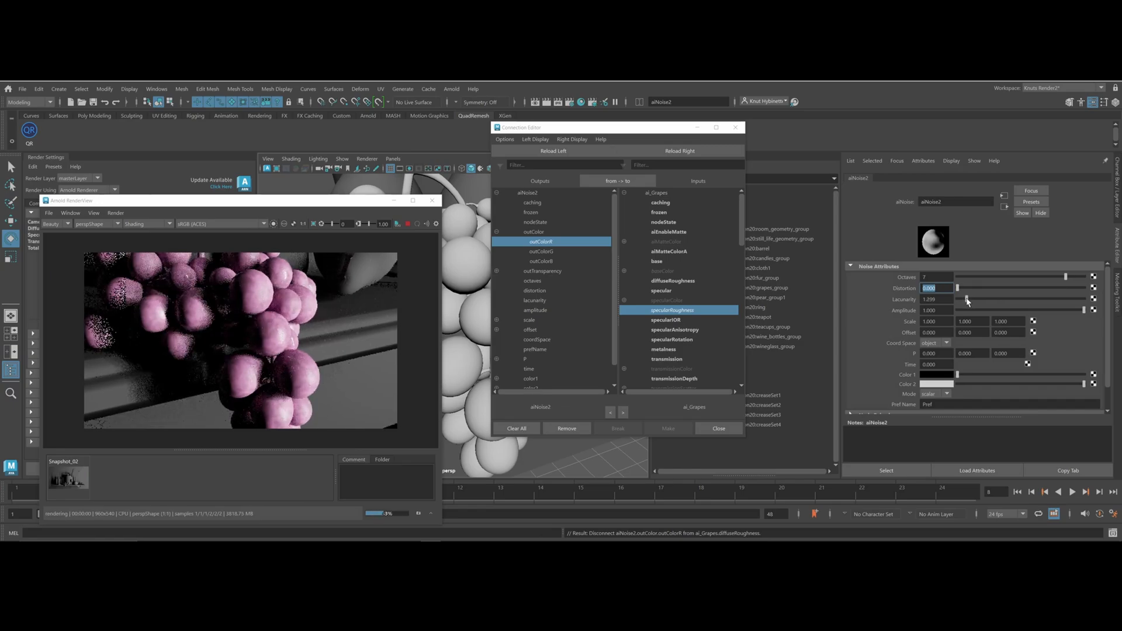
left_click_drag(968, 299, 963, 299)
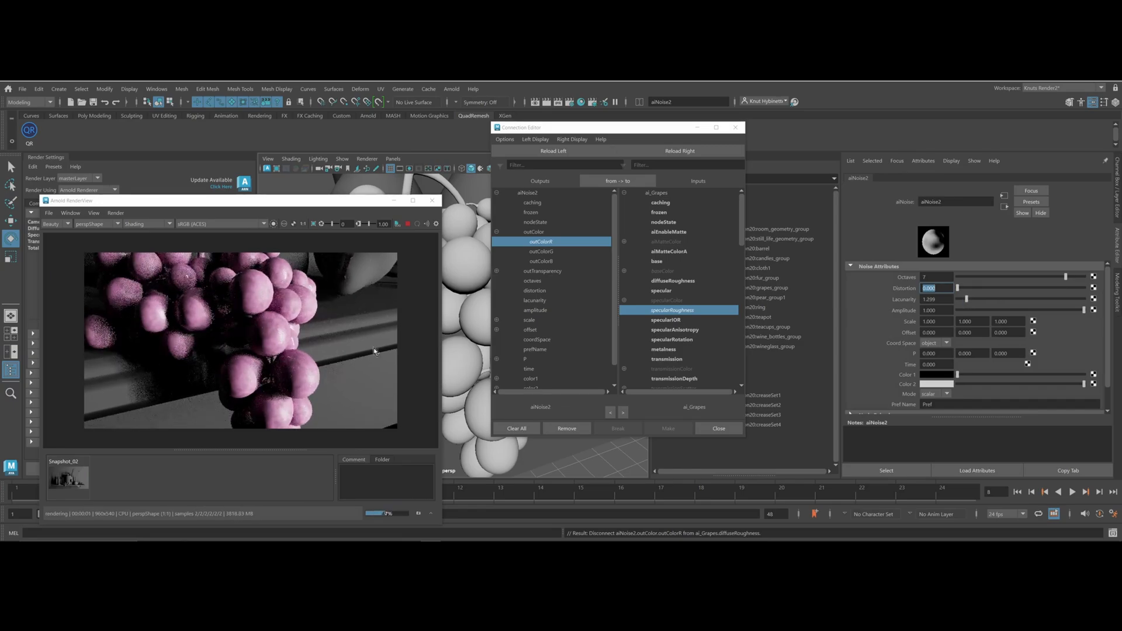
Set aiNoise2's scale to 5 on all three axes
left_click(942, 321)
type("5")
key("Tab")
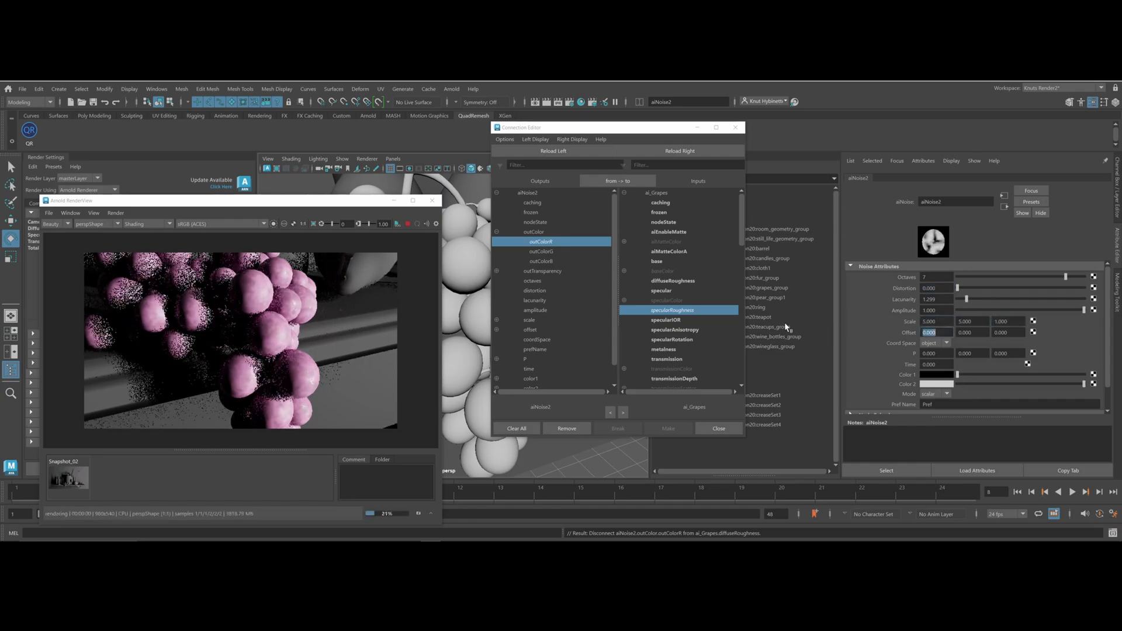
key("shift+Tab")
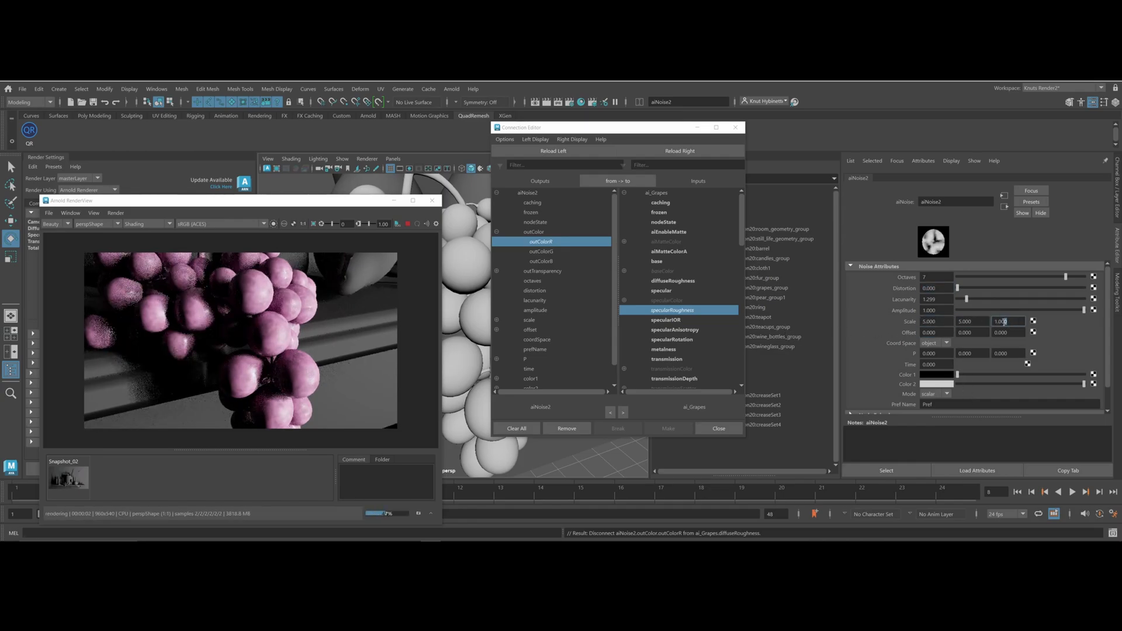
type("5")
key("Return")
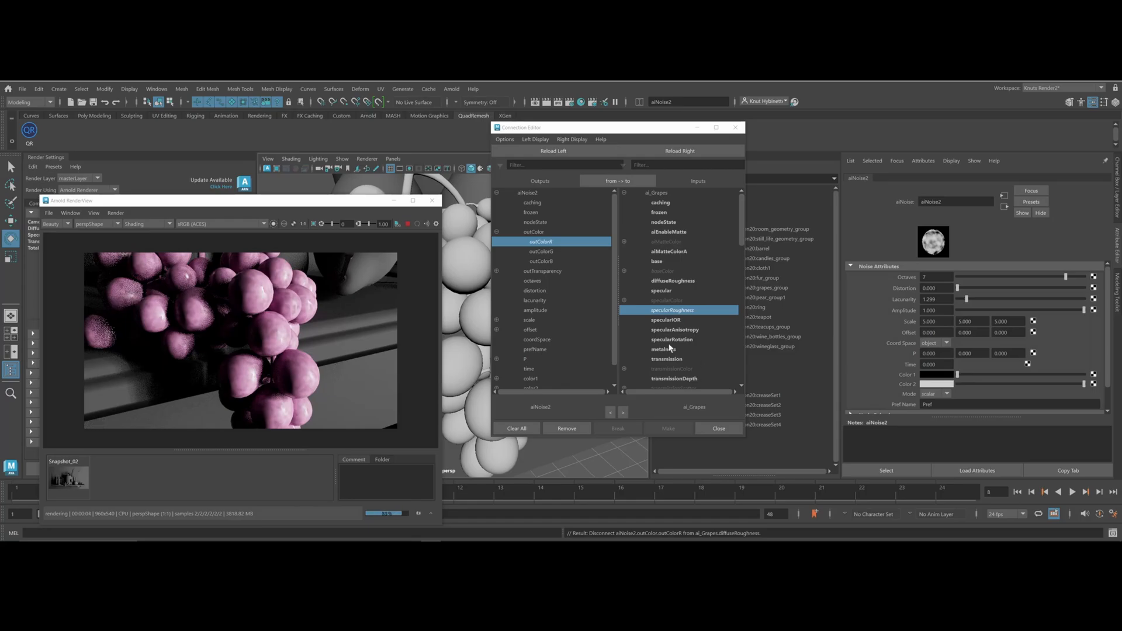
Set aiNoise2's scale to 9 on all three axes and close the Connection Editor
left_click_drag(942, 321, 839, 349)
type("9")
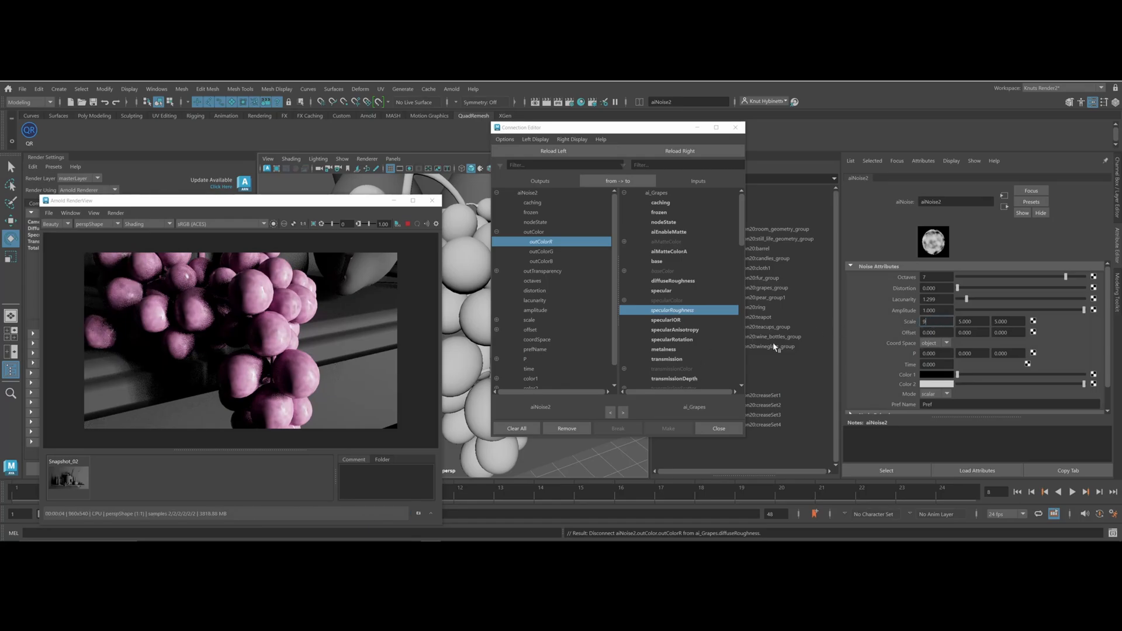
key("Tab")
type("9")
key("Tab")
type("9")
key("Return")
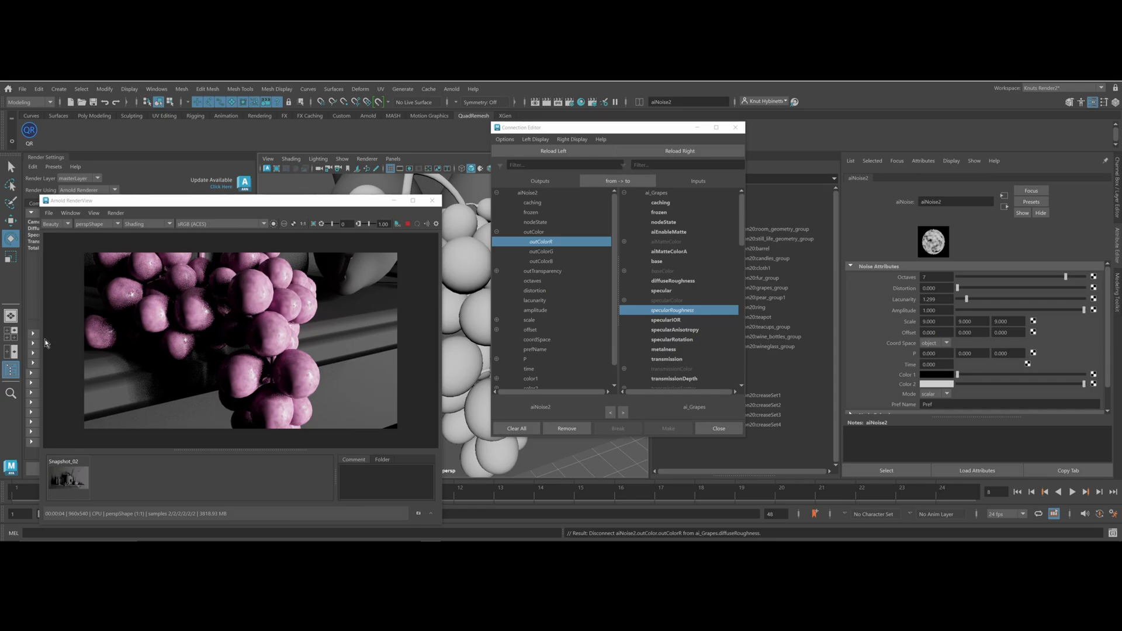
left_click(735, 127)
Render the whole still life through camera1 to check the grapes, then close the render view
left_click(432, 201)
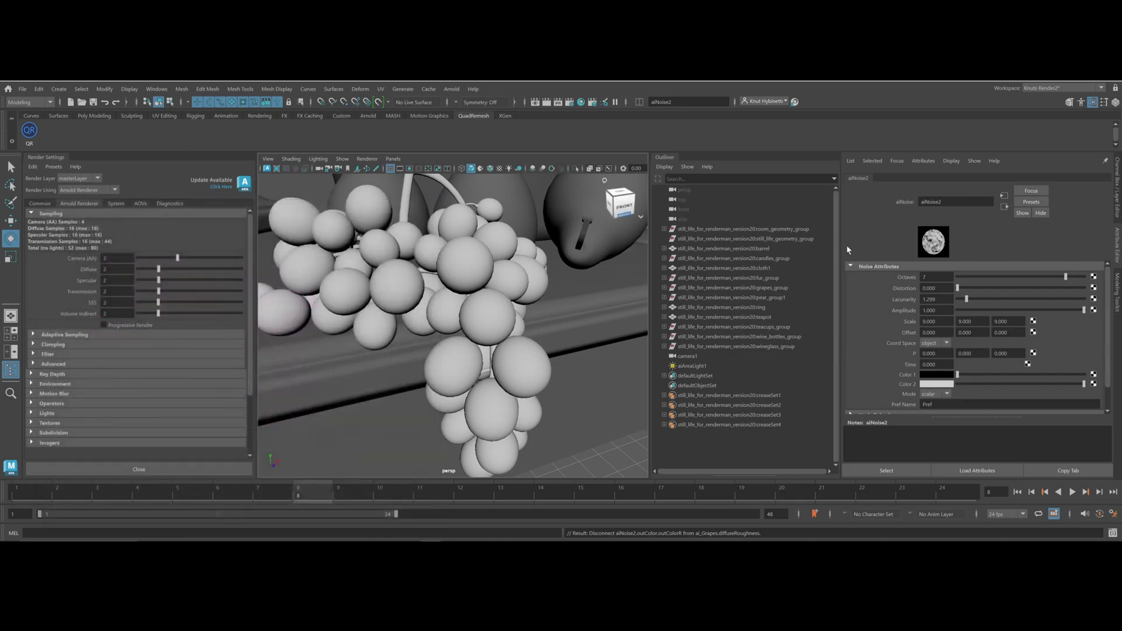
right_click_drag(530, 297, 355, 225, "alt")
left_click(386, 159)
mouse_move(455, 170)
left_click(502, 176)
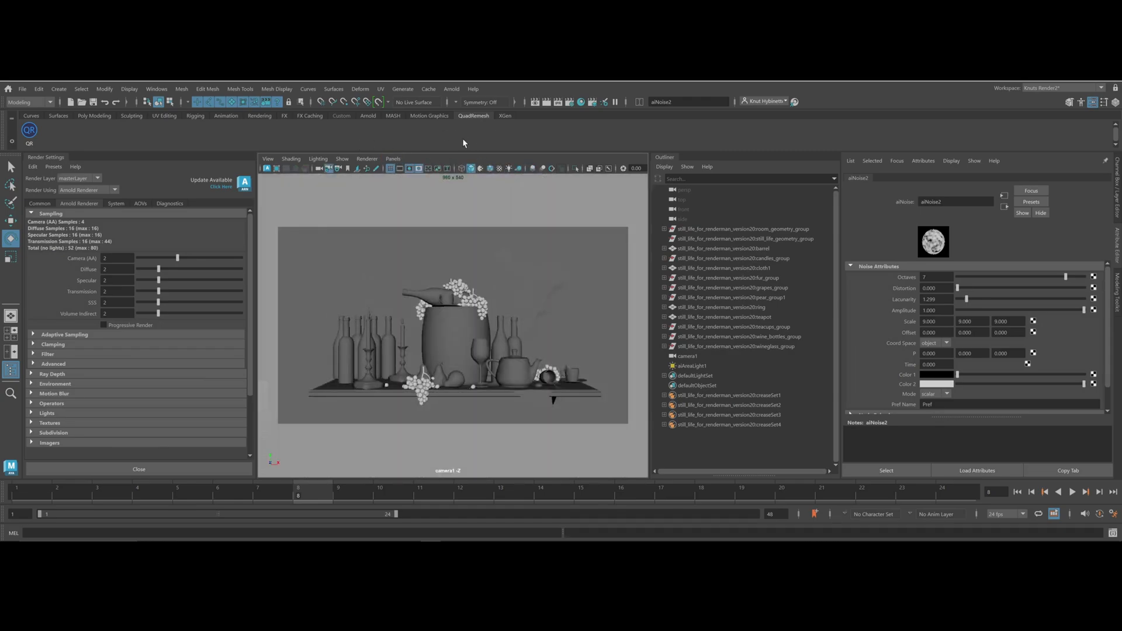
left_click(451, 89)
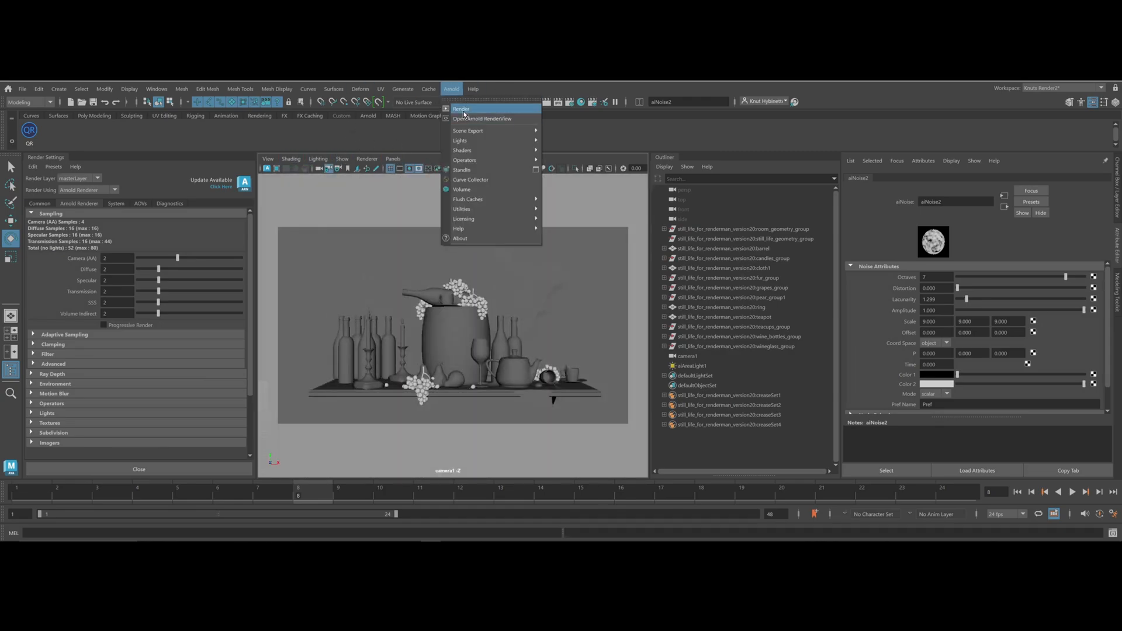
left_click(461, 108)
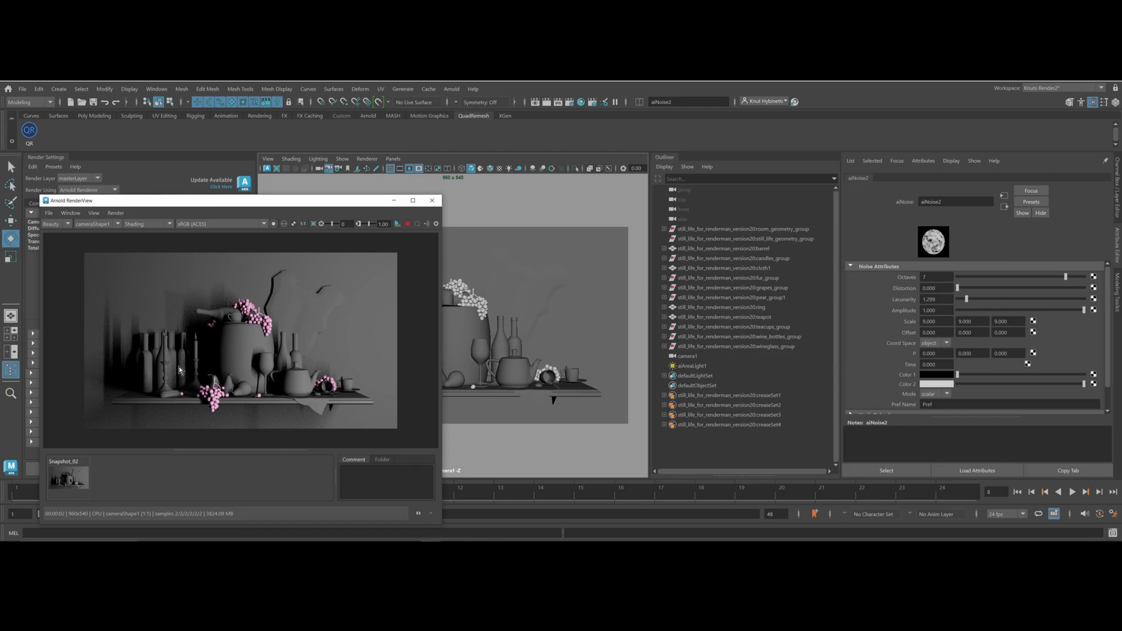
left_click(432, 200)
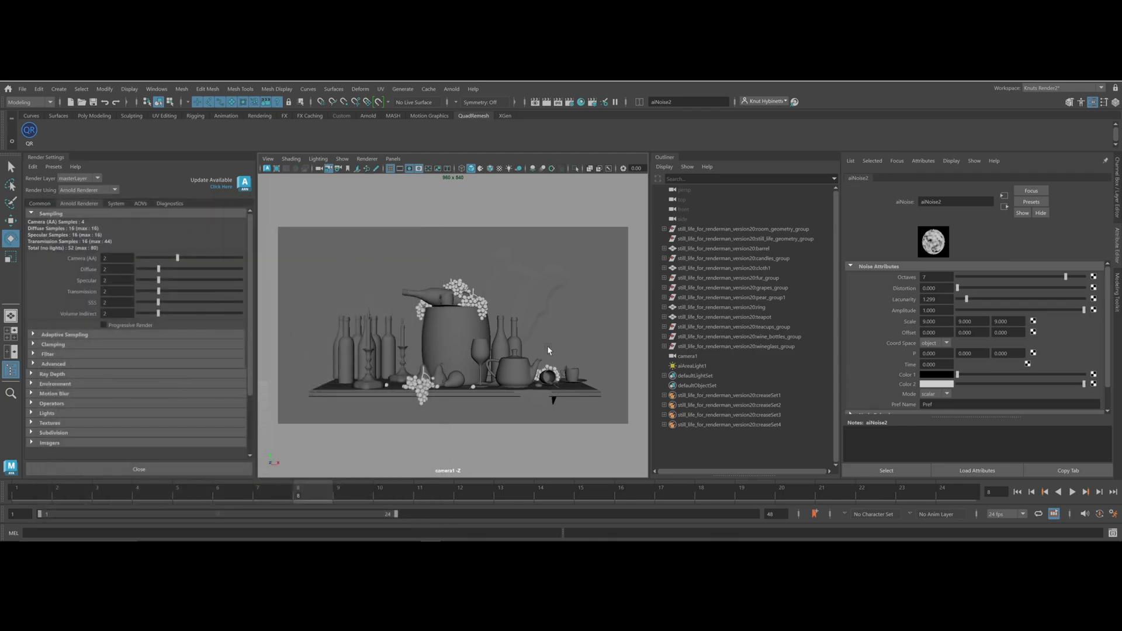
Return to the perspective view, select a grape and expand the Subsurface settings of its ai_Grapes material
key("space")
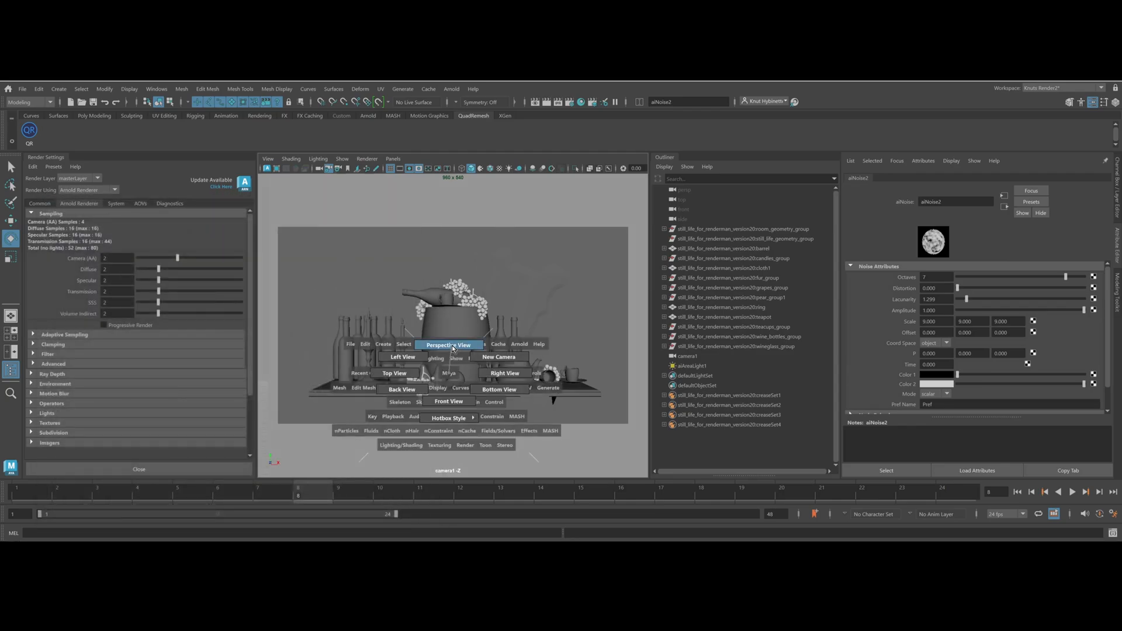
left_click(452, 346)
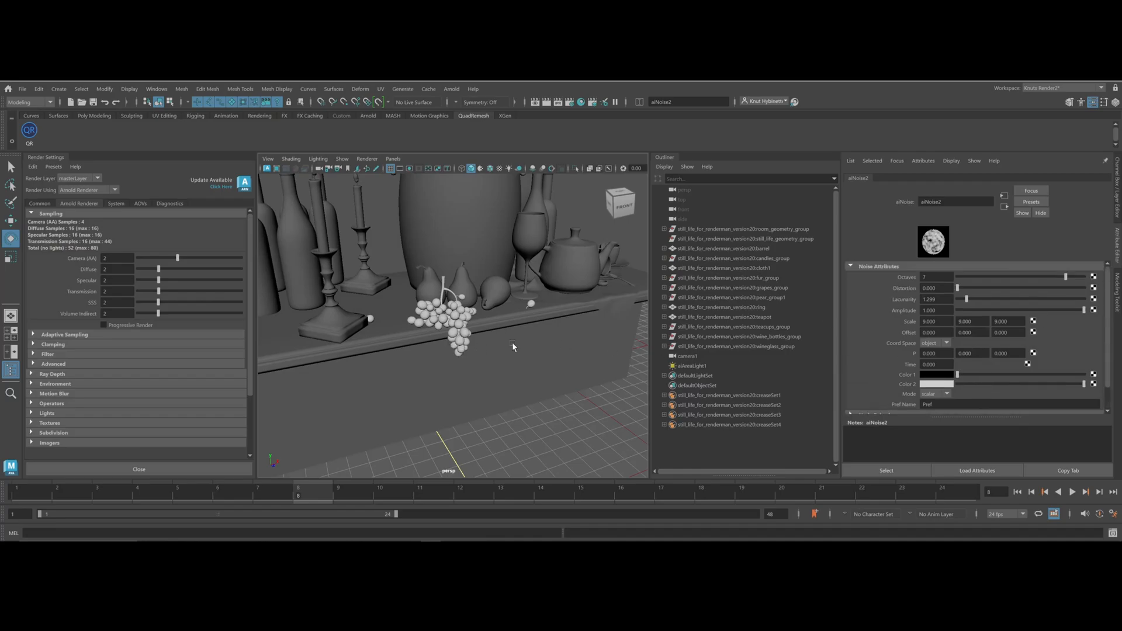
left_click(468, 344)
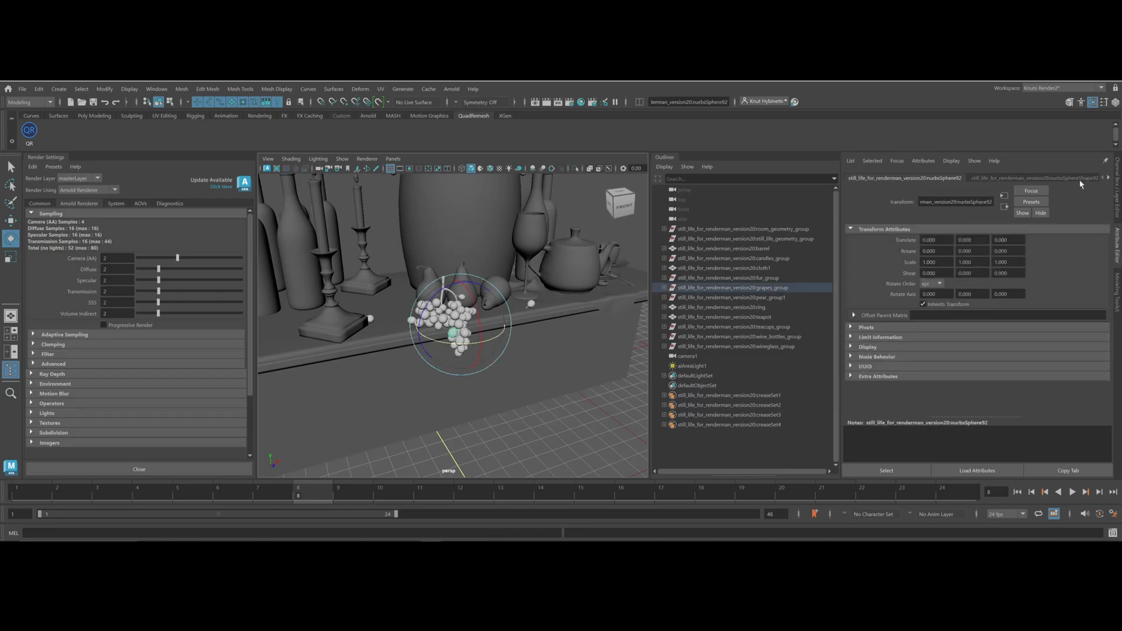
left_click(1108, 177)
left_click(1106, 177)
left_click(1105, 178)
left_click(1092, 178)
scroll(883, 402, "down", 5)
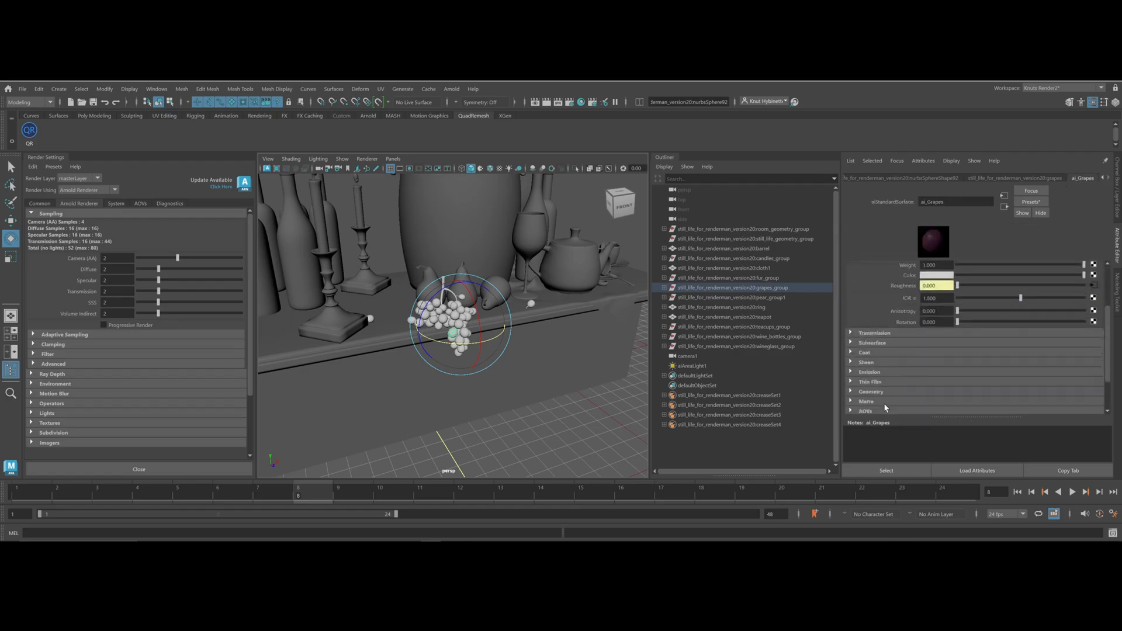
left_click(872, 304)
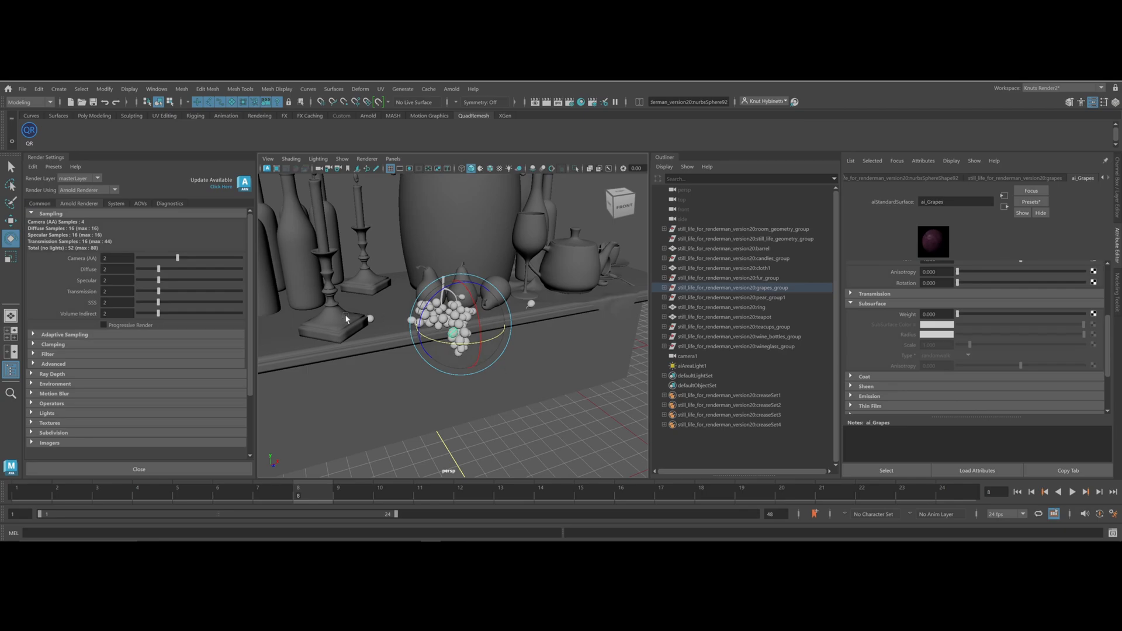
Render a close-up of the grape bunch and move the render view aside to uncover the viewport
scroll(420, 312, "up", 3)
scroll(562, 324, "up", 5)
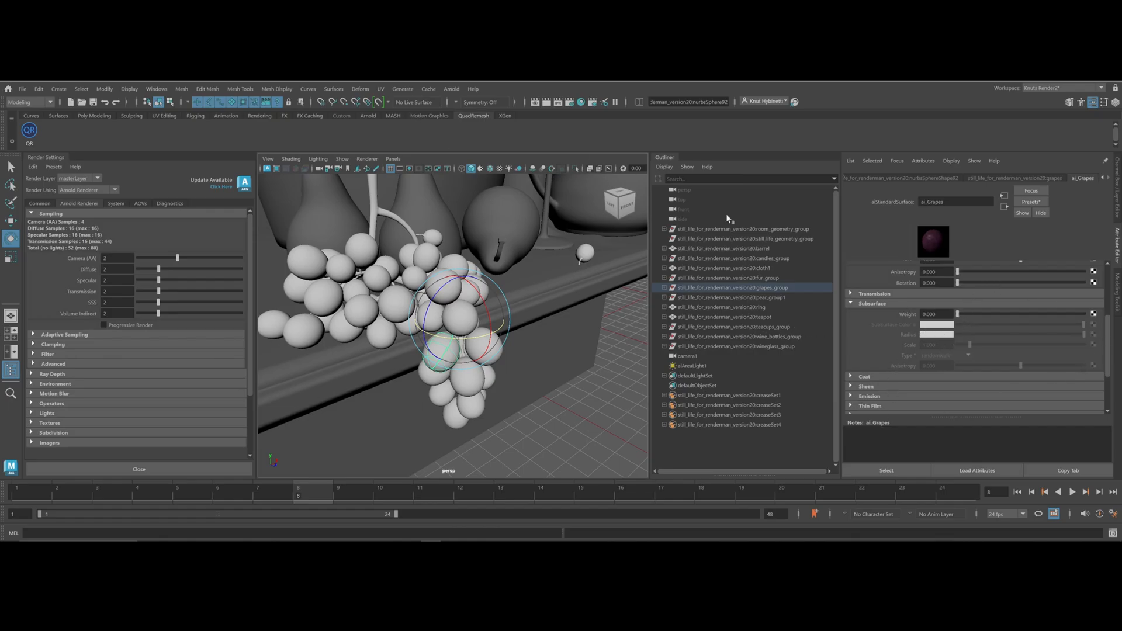
left_click(452, 88)
key("Escape")
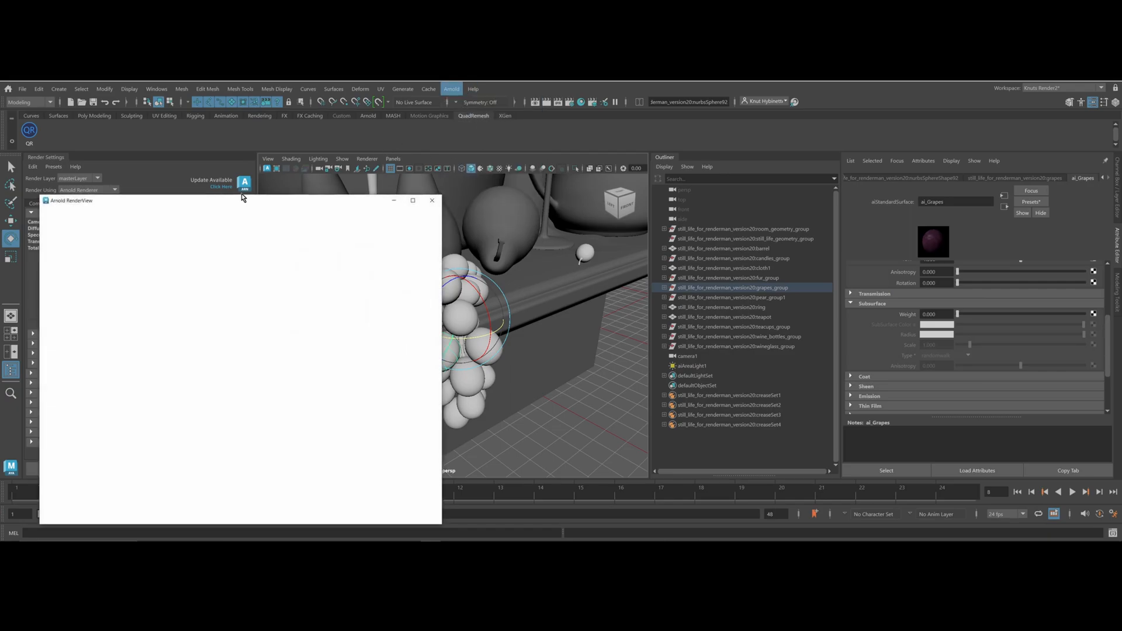
left_click_drag(247, 204, 179, 145)
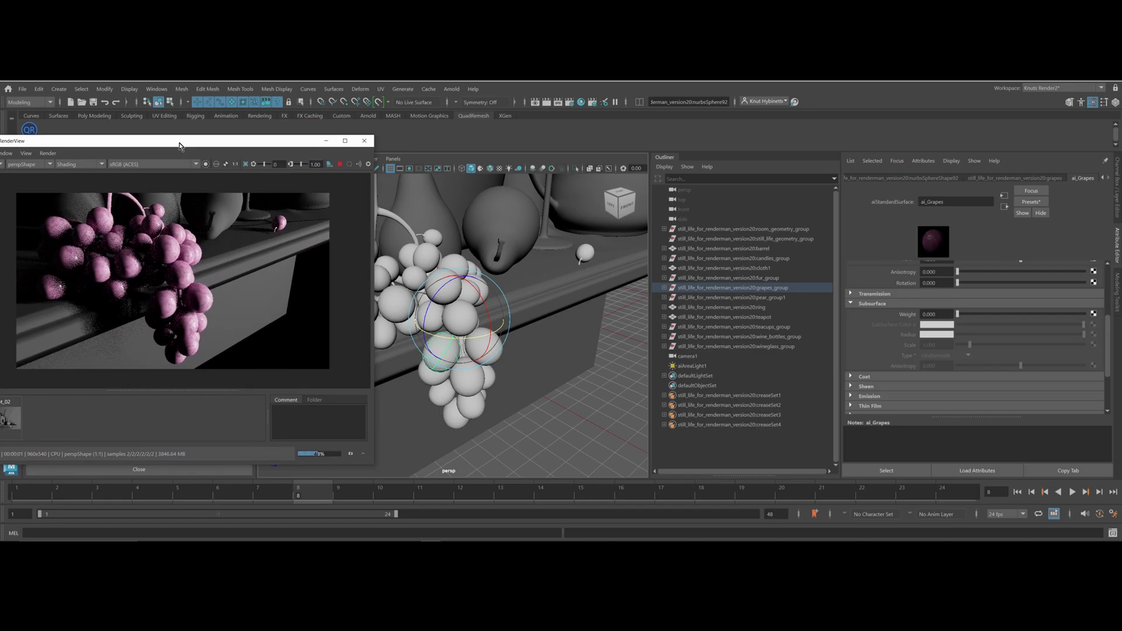
Set the grape material's subsurface weight to 0.253 and sample its Radius color from a grape in the render
left_click(958, 314)
left_click_drag(958, 315, 989, 314)
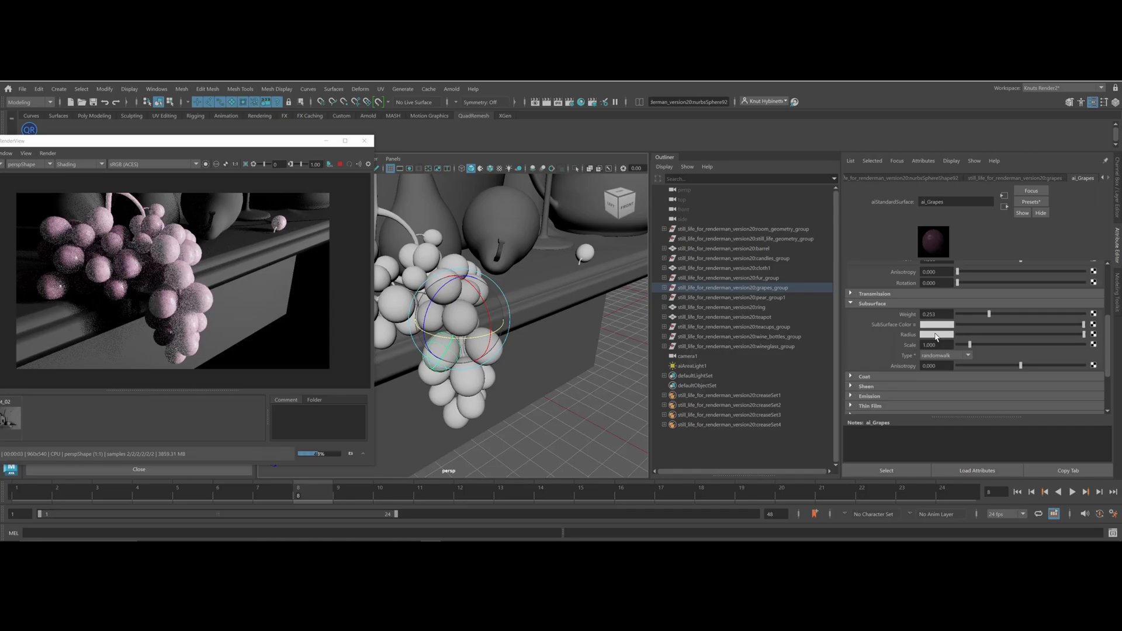
left_click(934, 335)
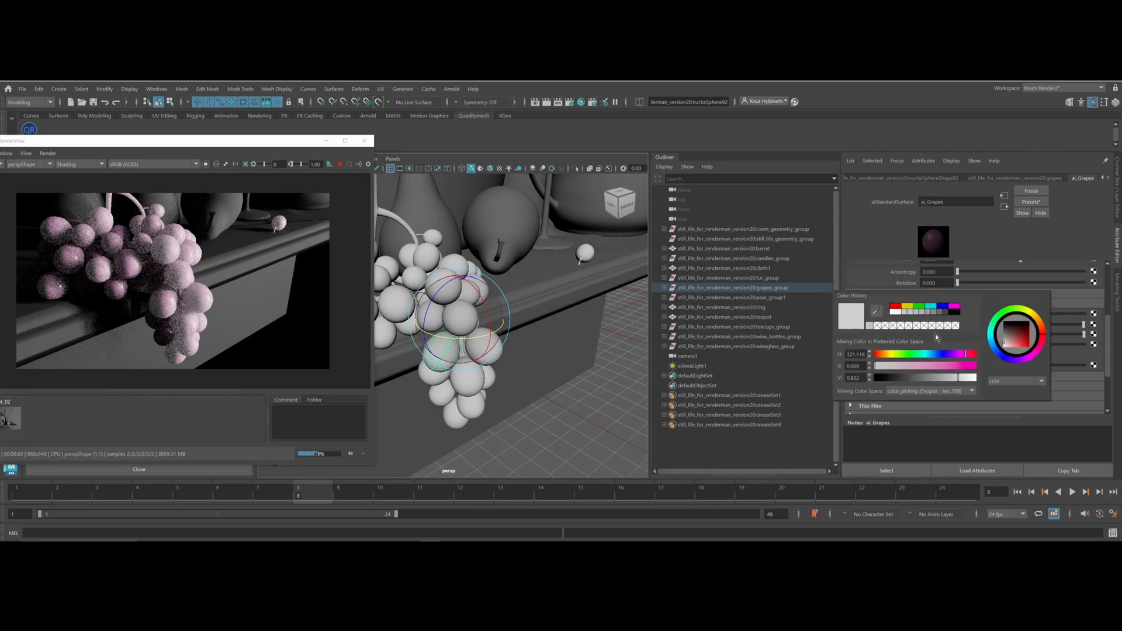
left_click(876, 311)
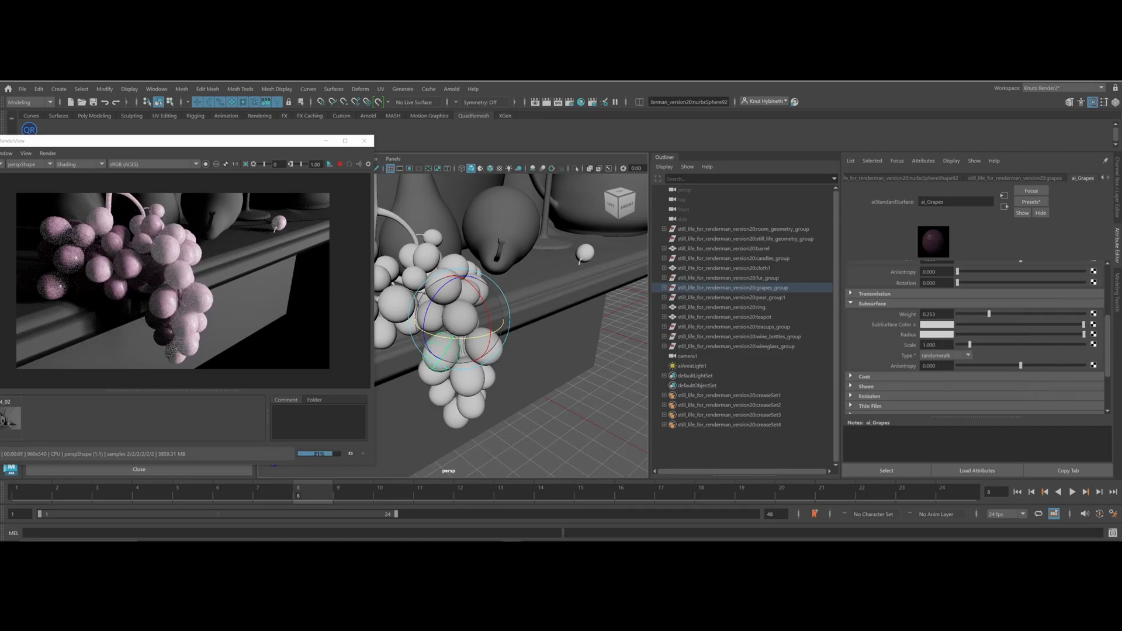
left_click(60, 286)
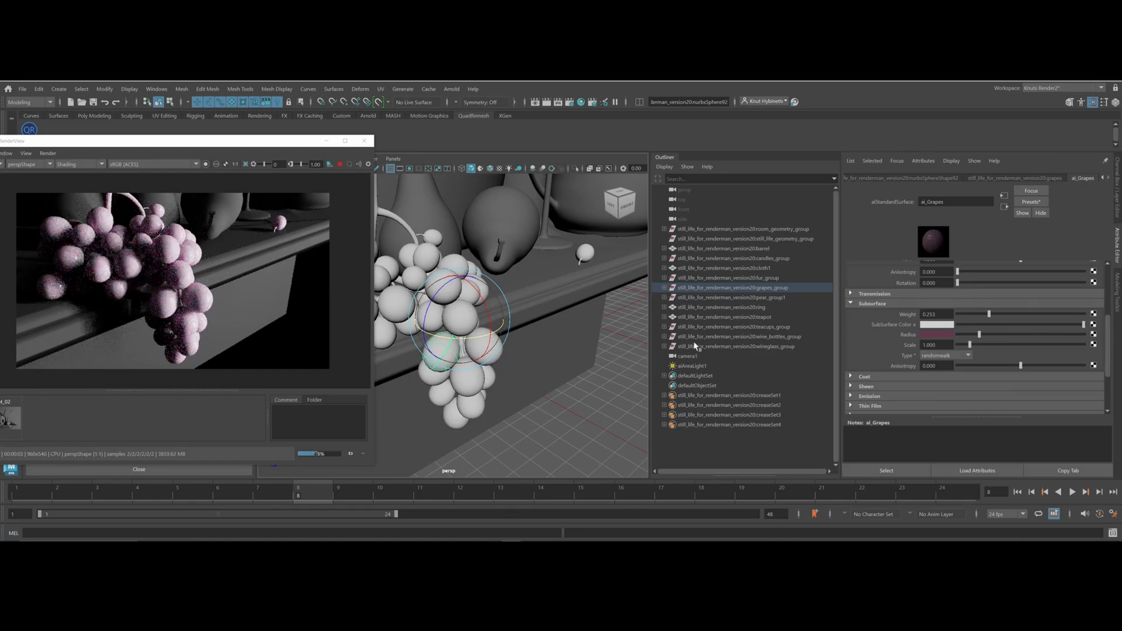
Switch the subsurface type to randomwalk_v2 and raise the subsurface weight to 0.379
left_click(957, 356)
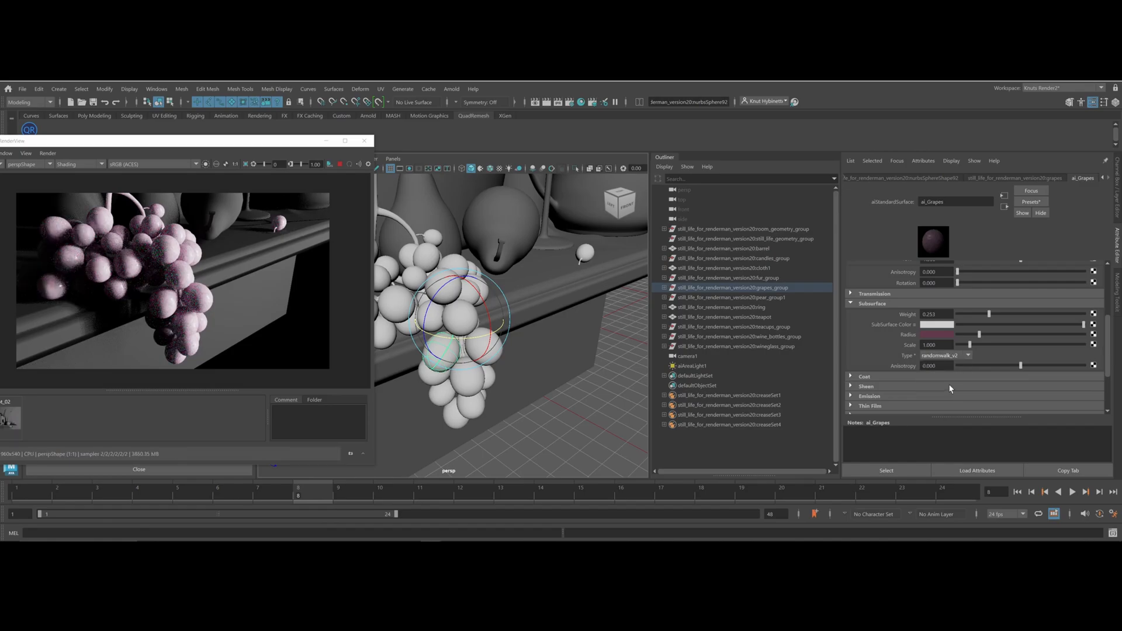
left_click_drag(988, 315, 1006, 318)
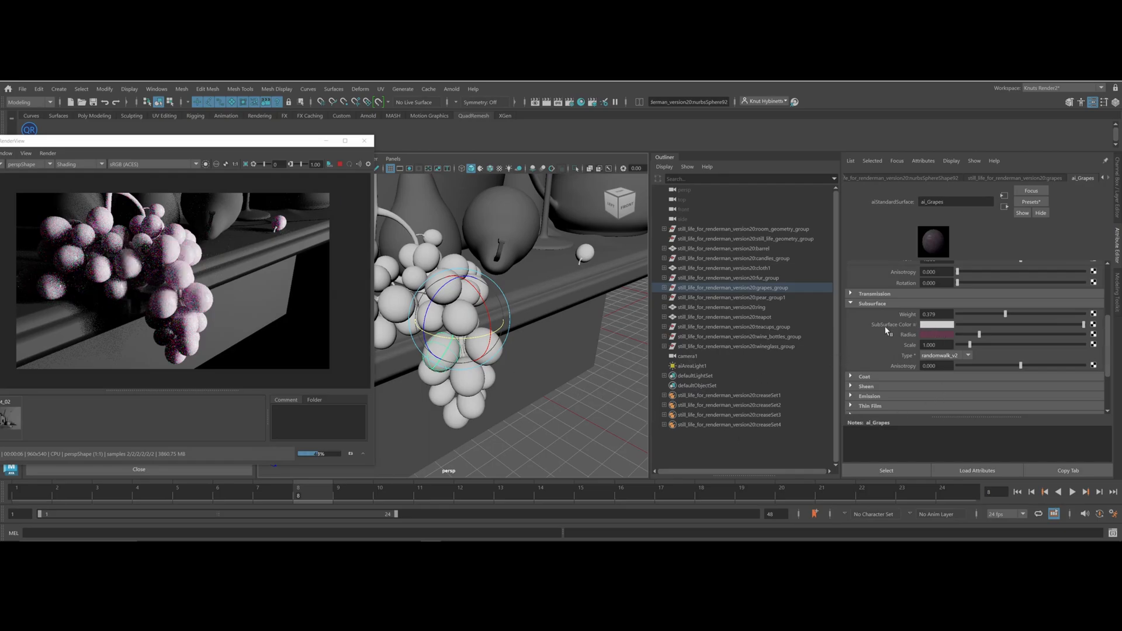
Sample the SubSurface Color of ai_Grapes from a grape in the render
left_click(932, 325)
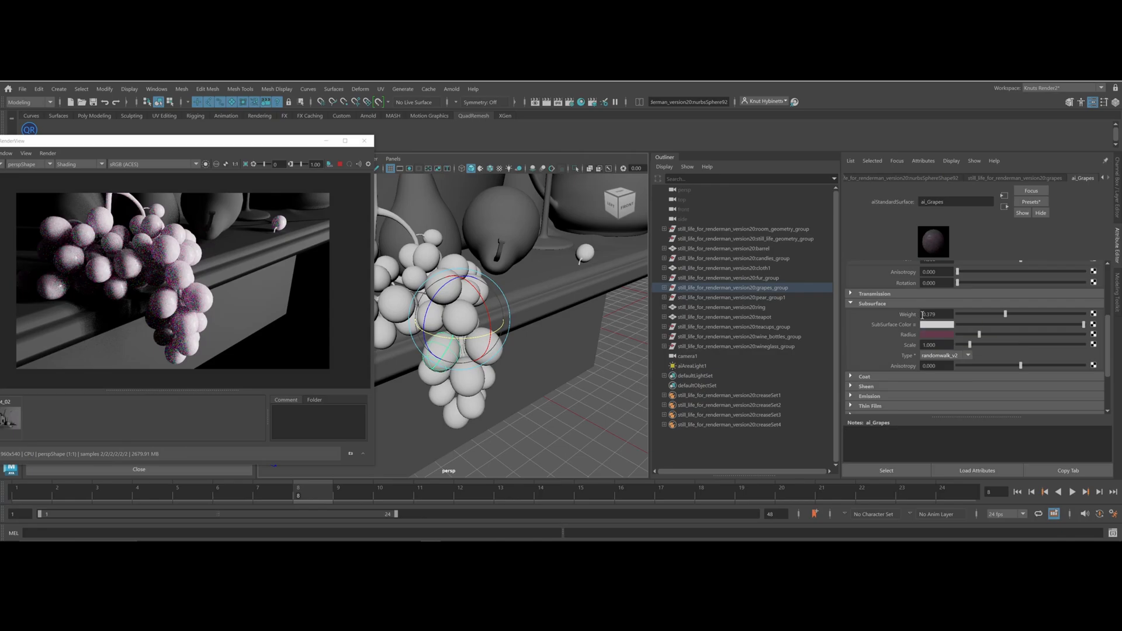
left_click(930, 325)
left_click(872, 304)
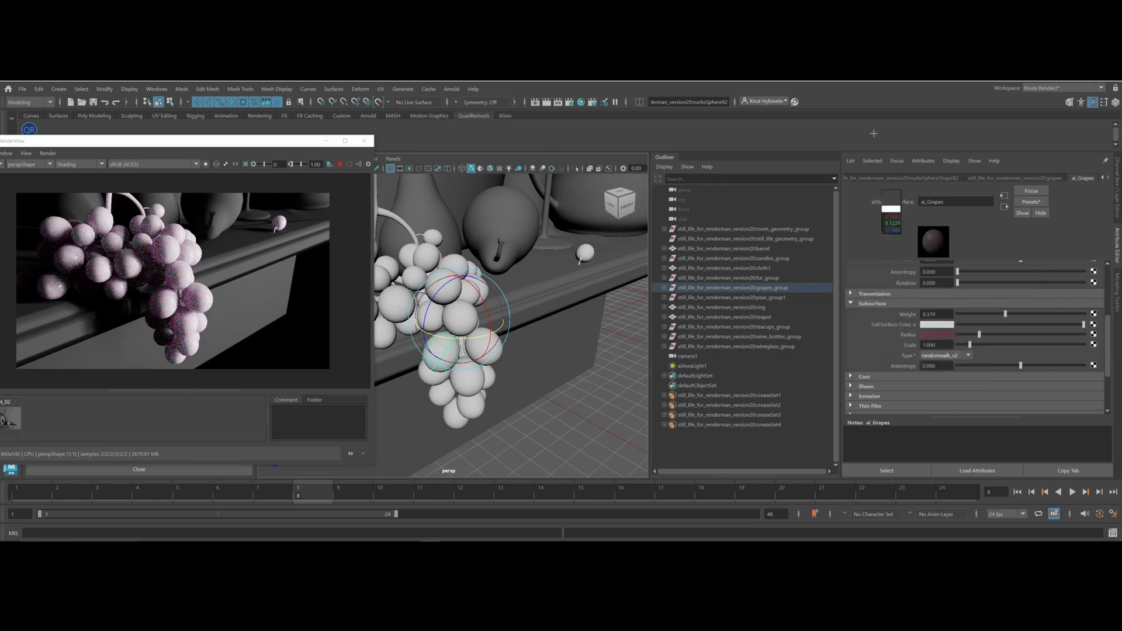
left_click(193, 303)
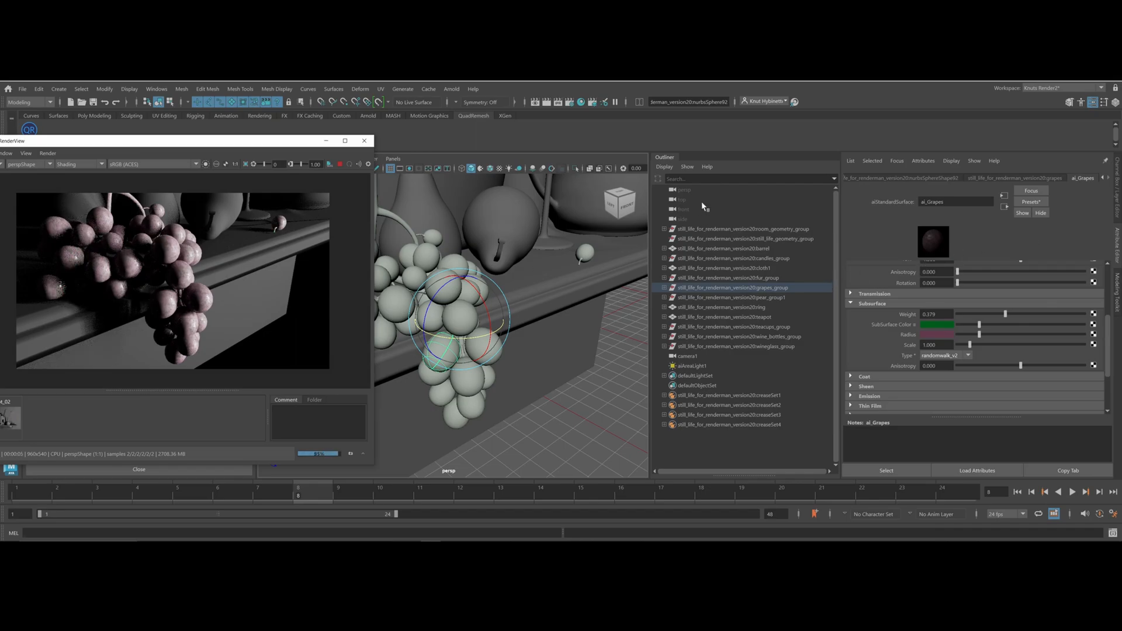
Open the Hypershade, select a grape from the render and rename the empty graph Grapes
left_click(580, 102)
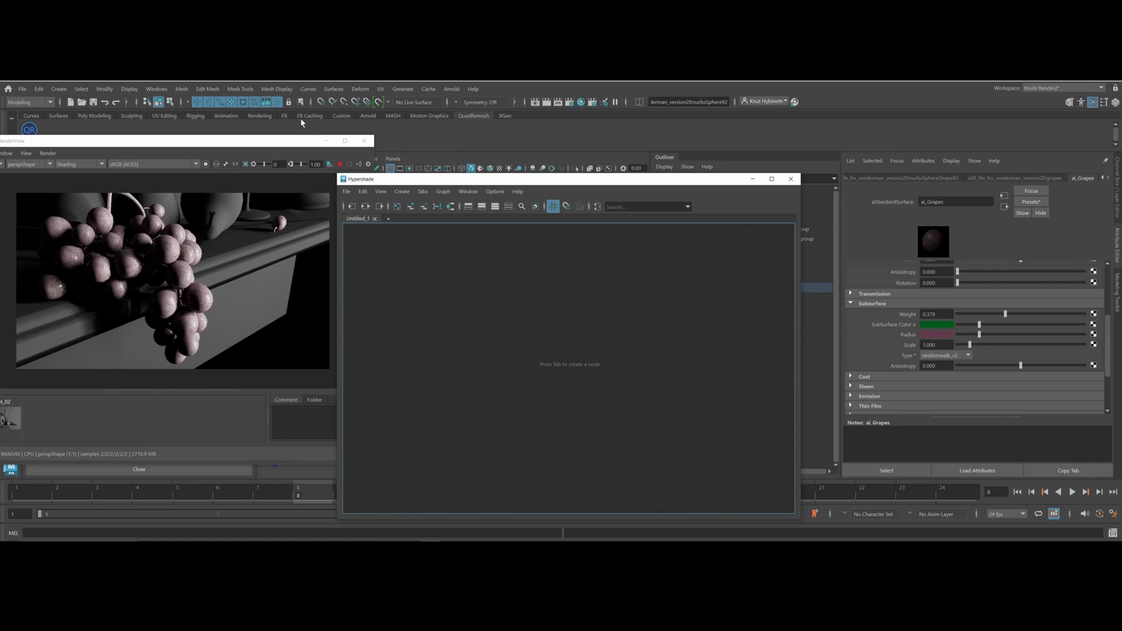
left_click(168, 252)
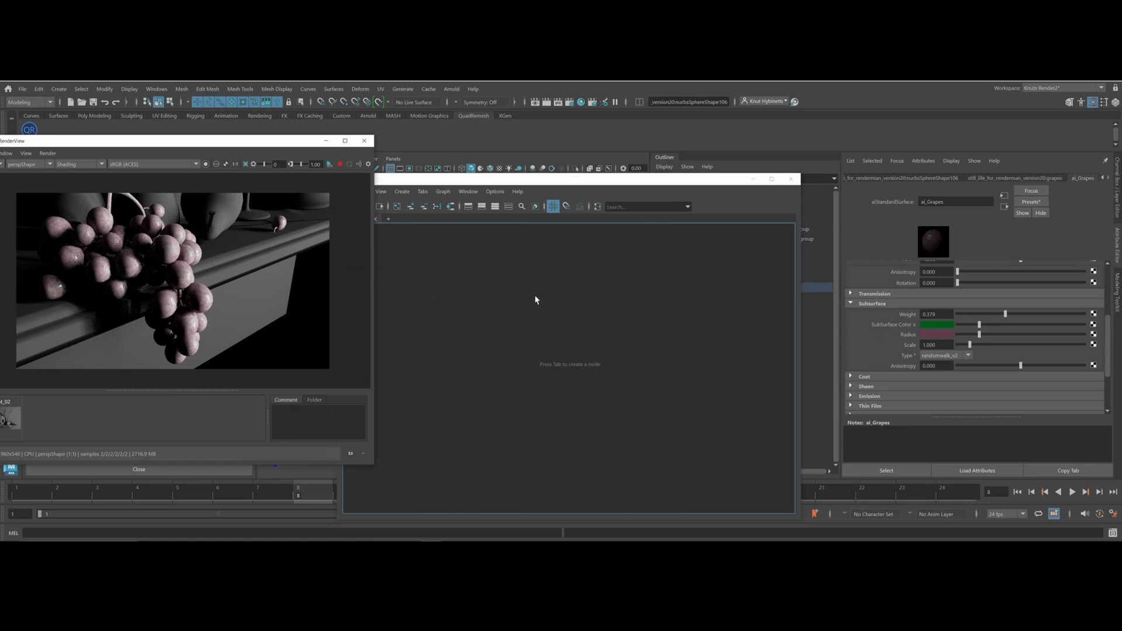
left_click(468, 178)
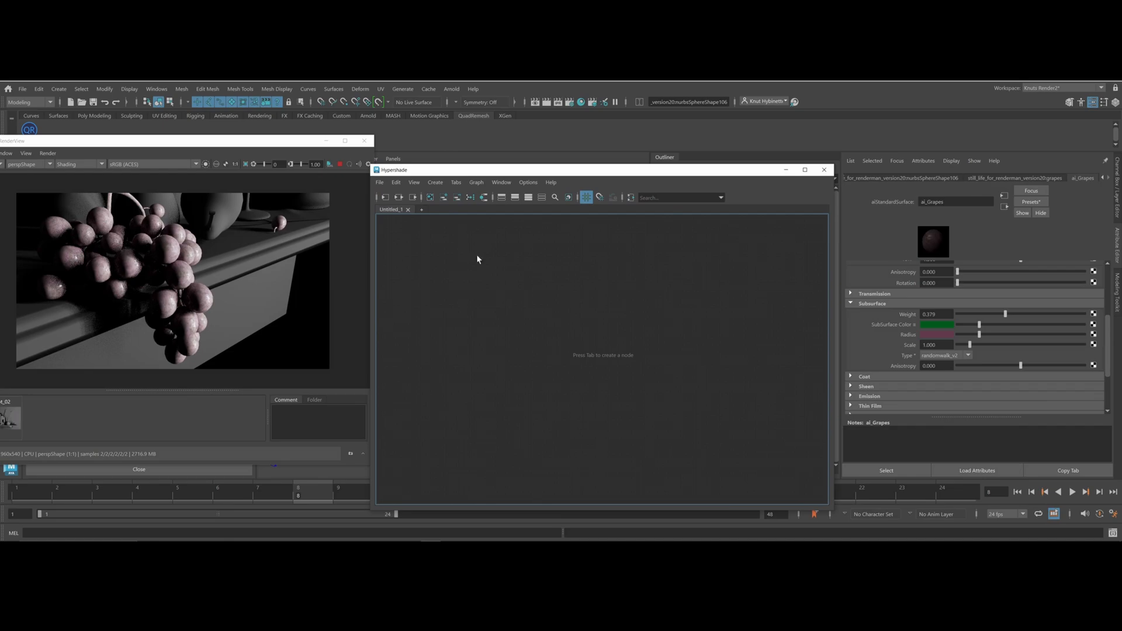
double_click(390, 209)
type("Grapes")
key("Return")
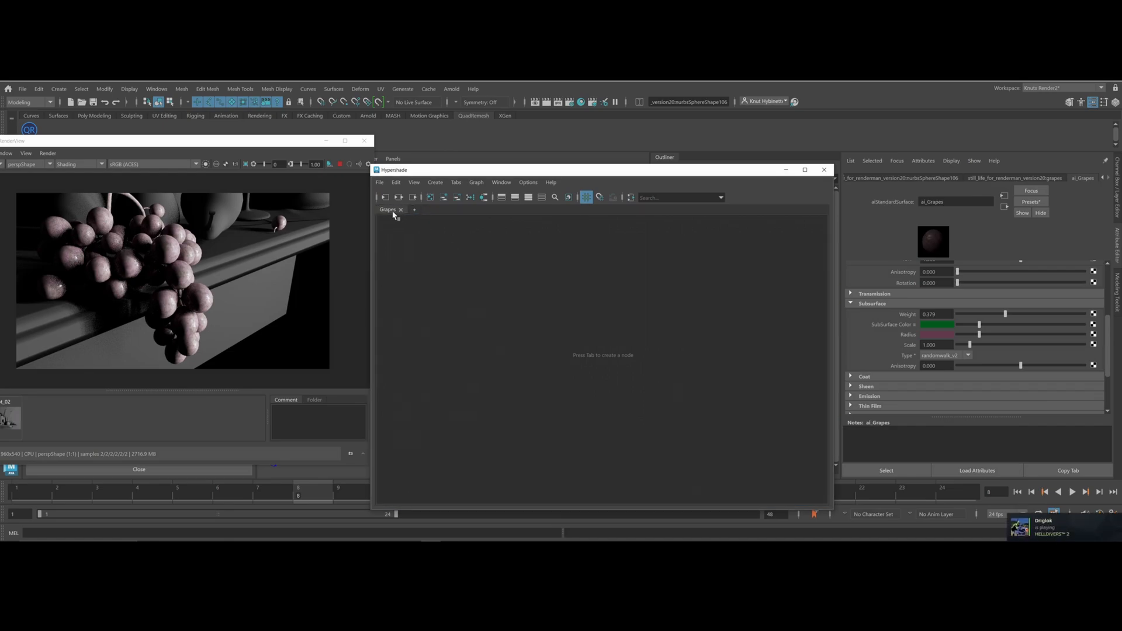
Graph the selected grape's material network and spread the aiNoise1 and aiNoise2 nodes away from ai_Grapes
right_click(482, 271)
right_click_drag(482, 273, 482, 299)
left_click_drag(483, 263, 429, 252)
left_click_drag(492, 354, 442, 360)
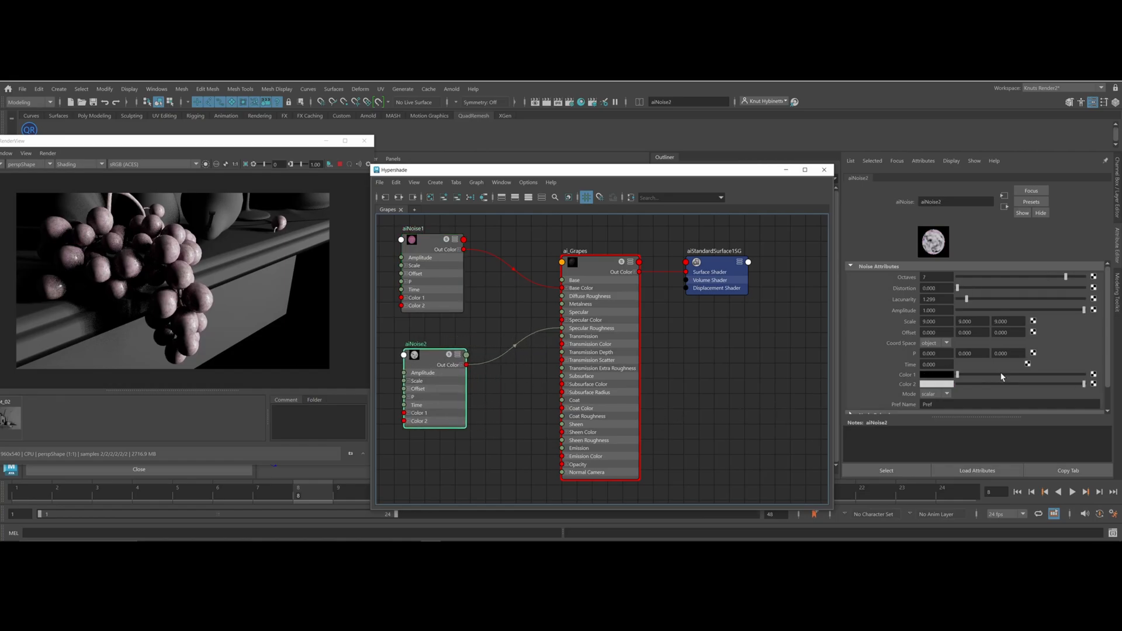
Lighten Color 2 of the aiNoise1 node that drives the grapes' base color
left_click(604, 270)
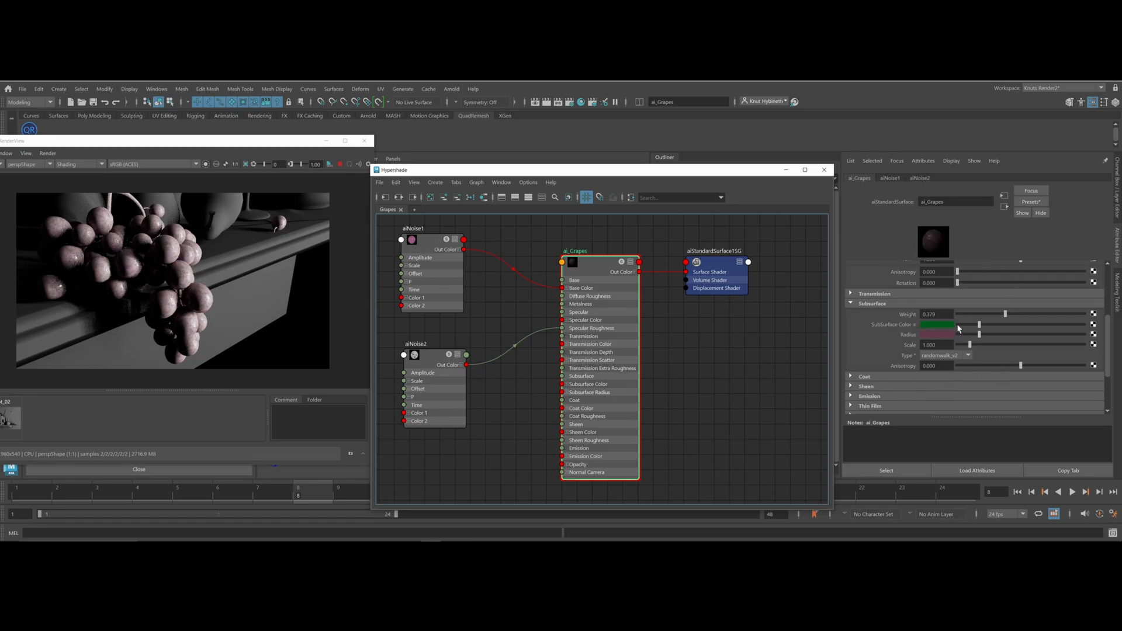
left_click(434, 244)
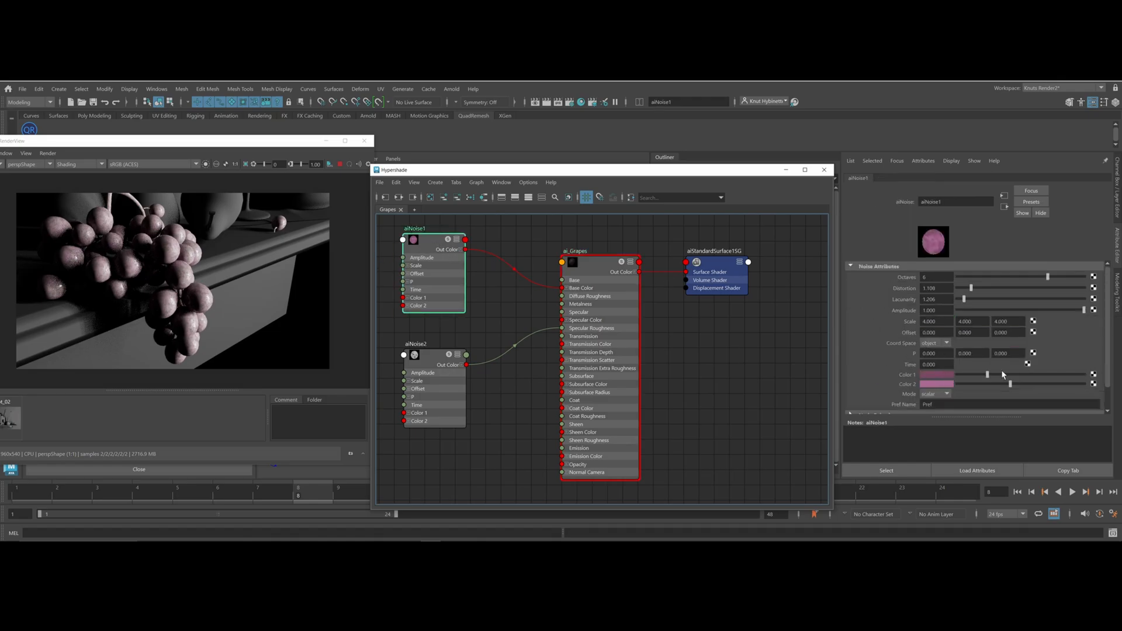
left_click_drag(1011, 385, 1035, 383)
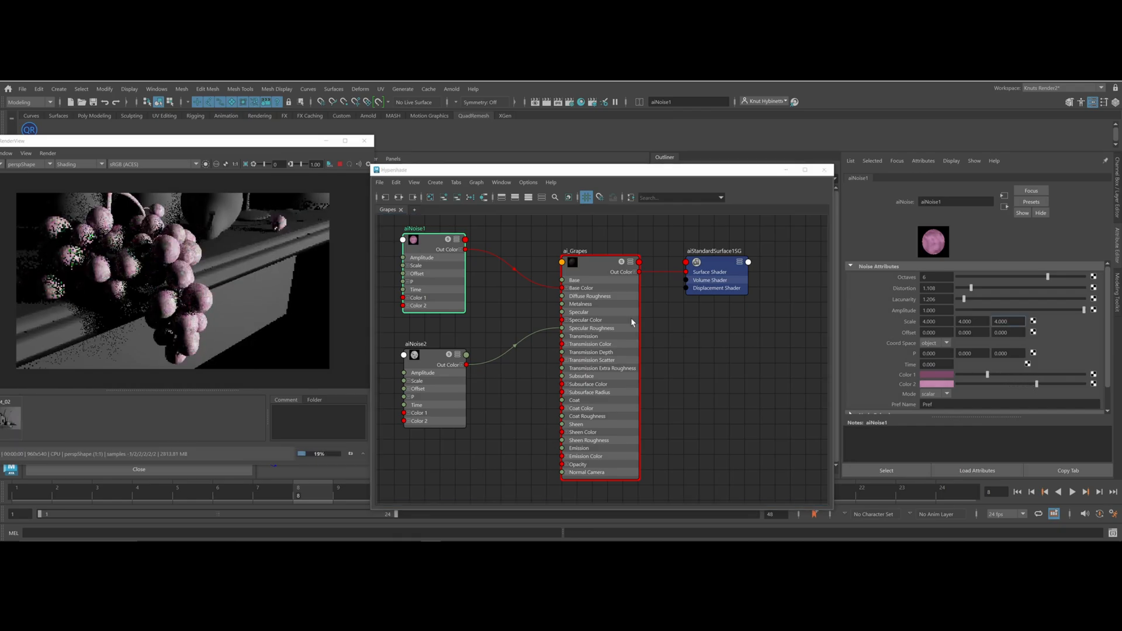
Connect aiNoise1's Out Color to the SubSurface Color of ai_Grapes
left_click(594, 264)
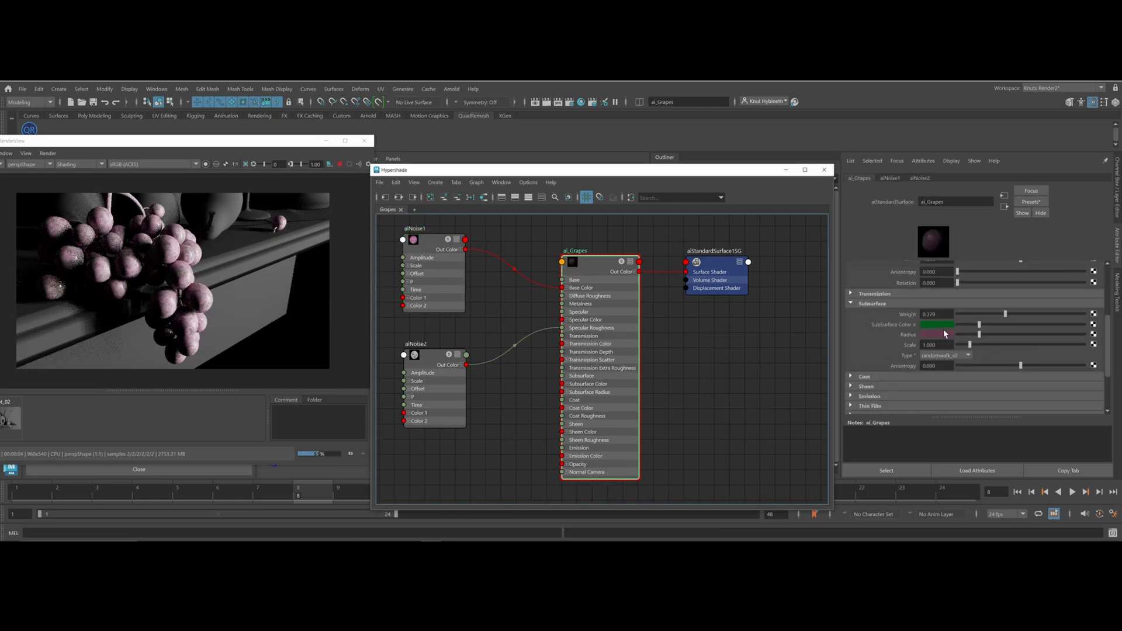
middle_click(426, 238)
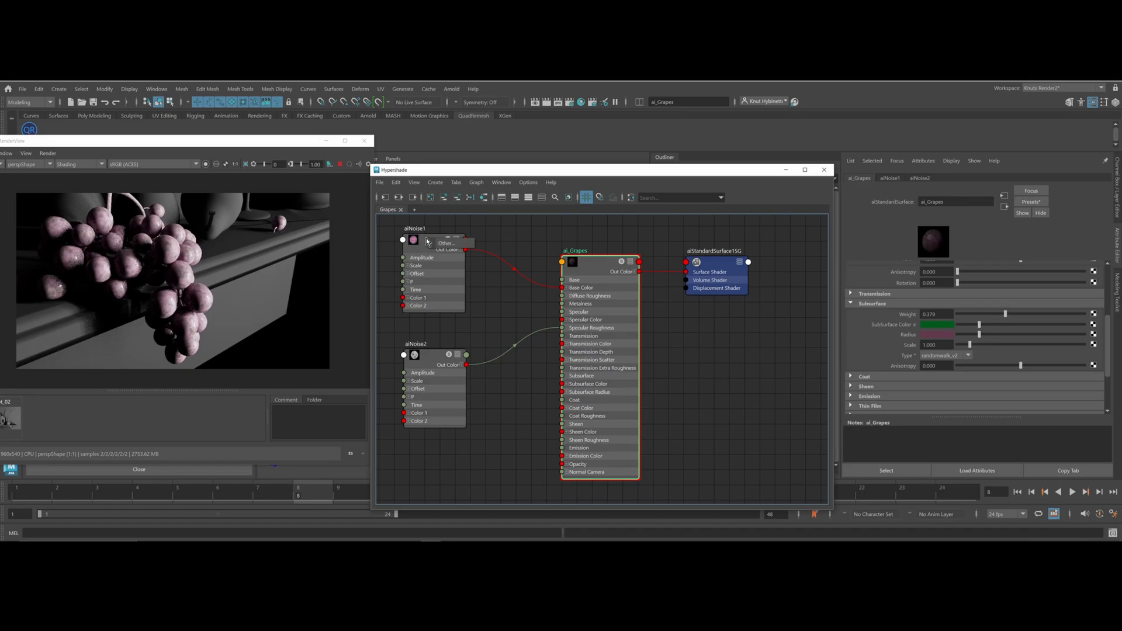
left_click(507, 239)
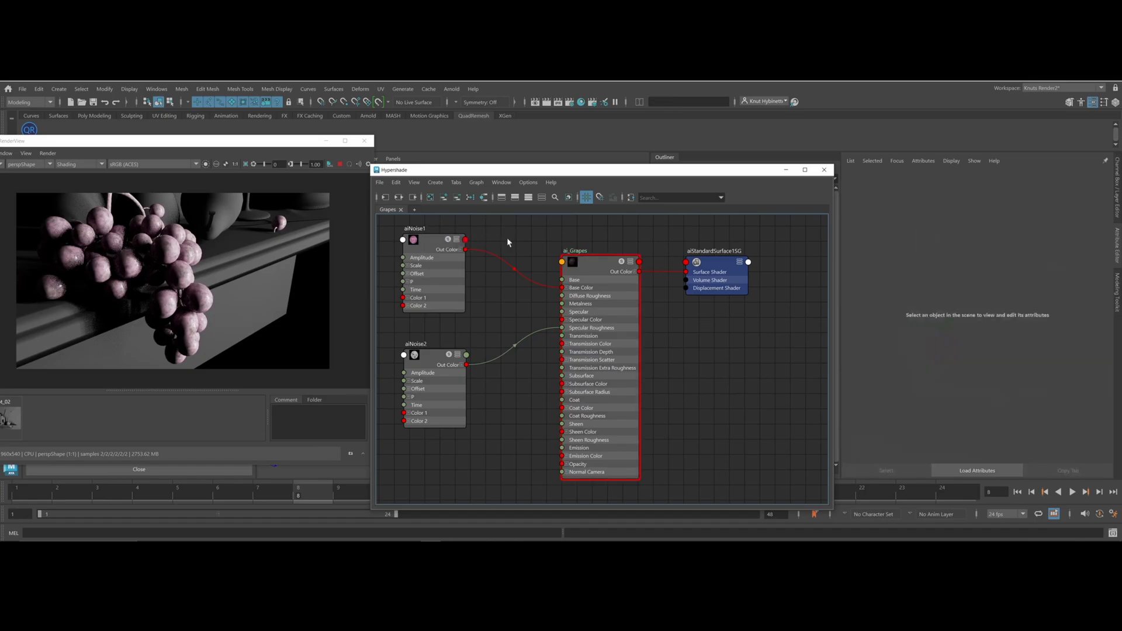
left_click(594, 268)
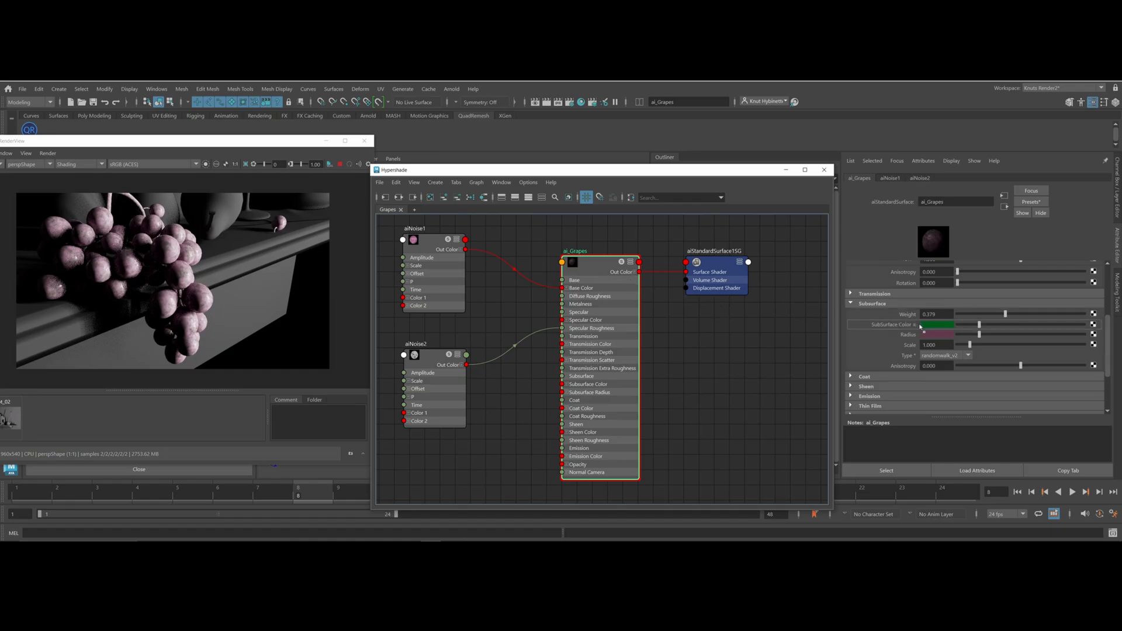
middle_click_drag(920, 326, 919, 324)
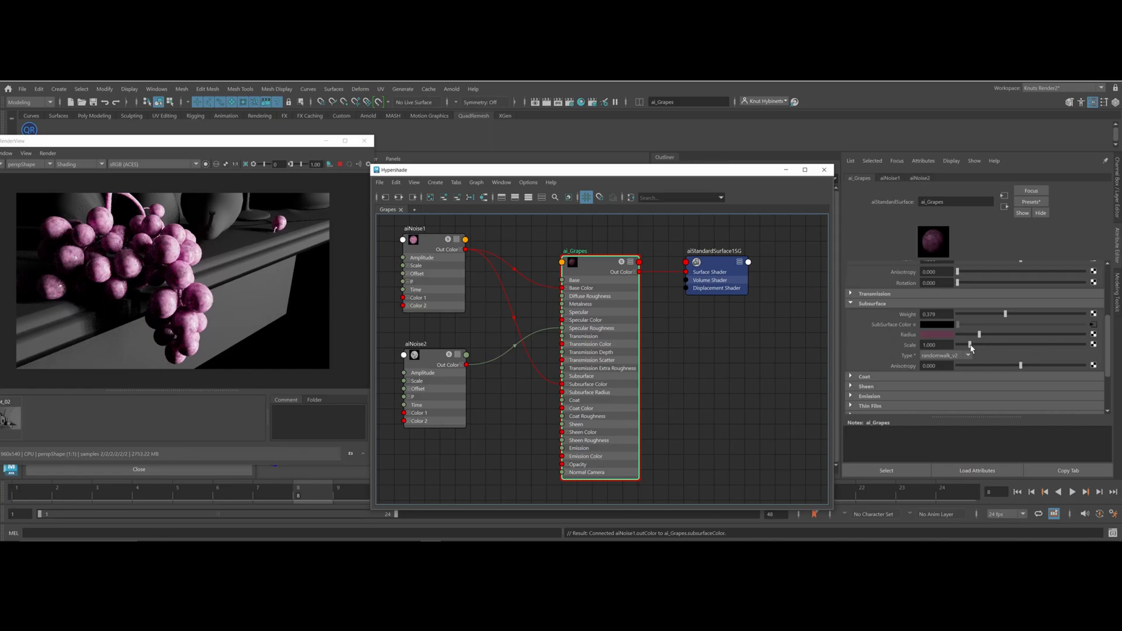
Try a slightly larger subsurface scale on ai_Grapes, then restore it to 1
mouse_move(972, 344)
left_mouse_down()
mouse_move(1055, 344)
mouse_move(974, 346)
left_mouse_up()
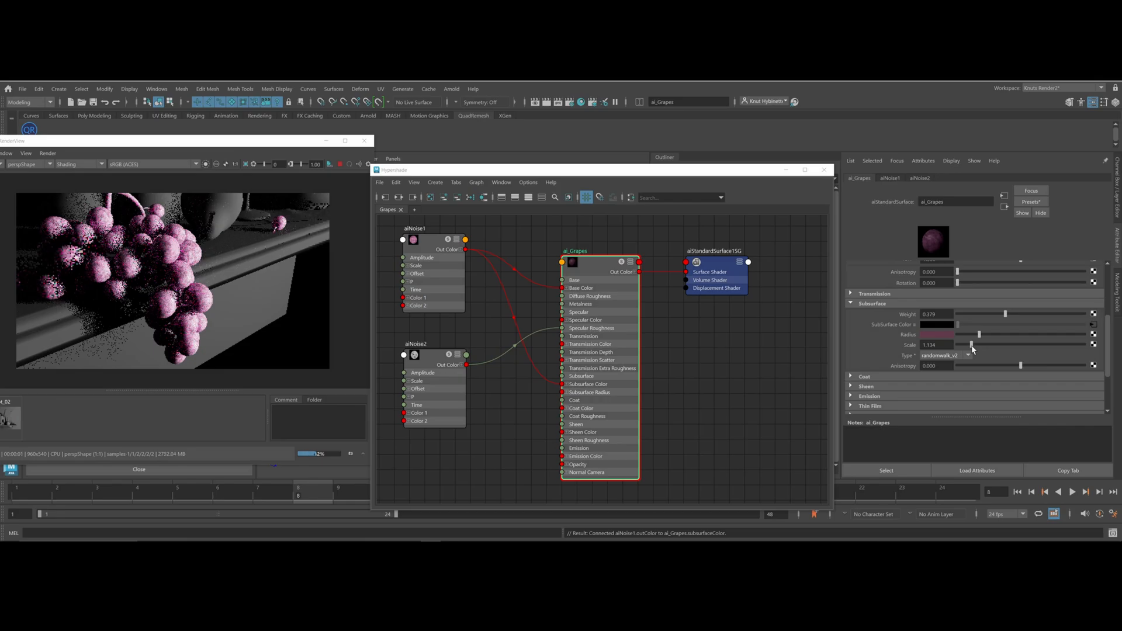
left_click_drag(893, 340, 816, 297)
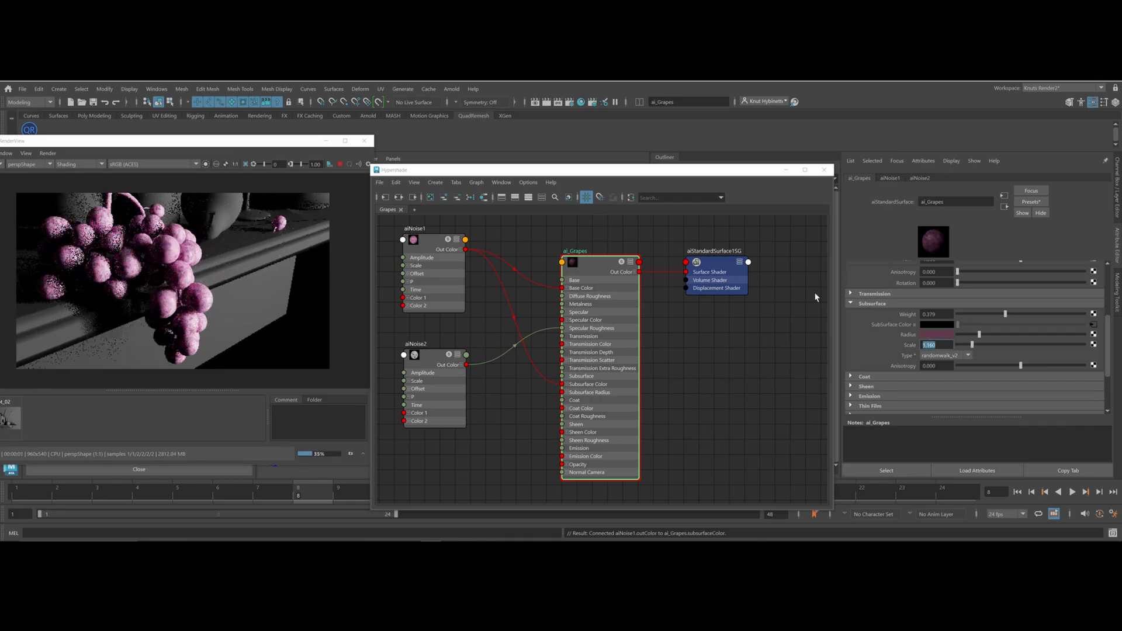
type("1")
key("Return")
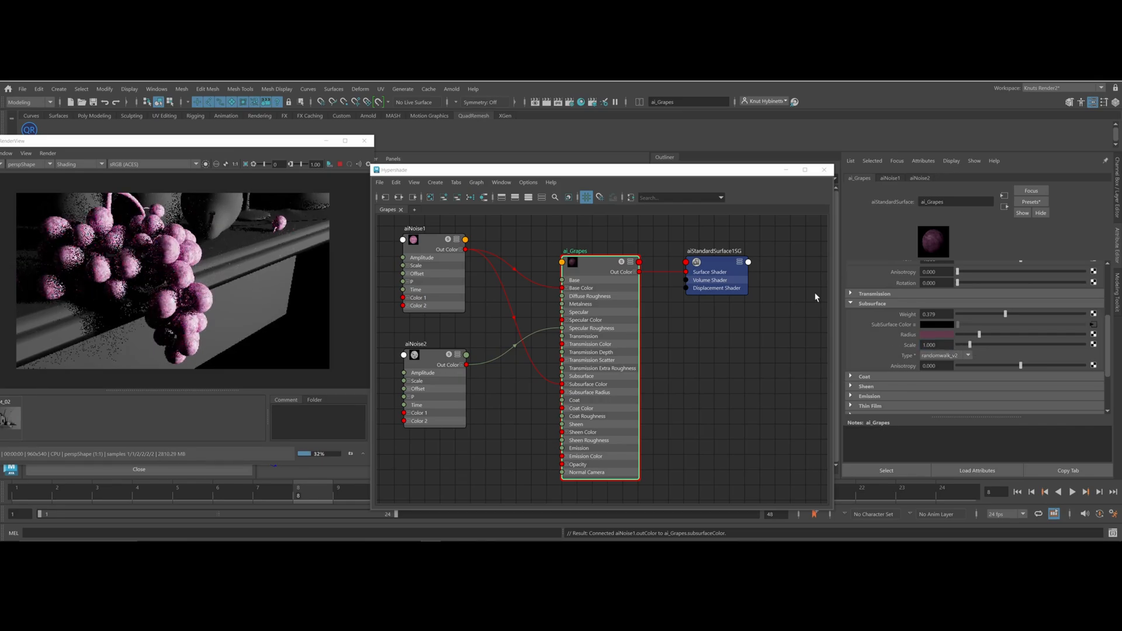
Darken the subsurface Radius color of ai_Grapes and lower its subsurface weight to 0.325
left_click_drag(243, 279, 302, 290, "alt")
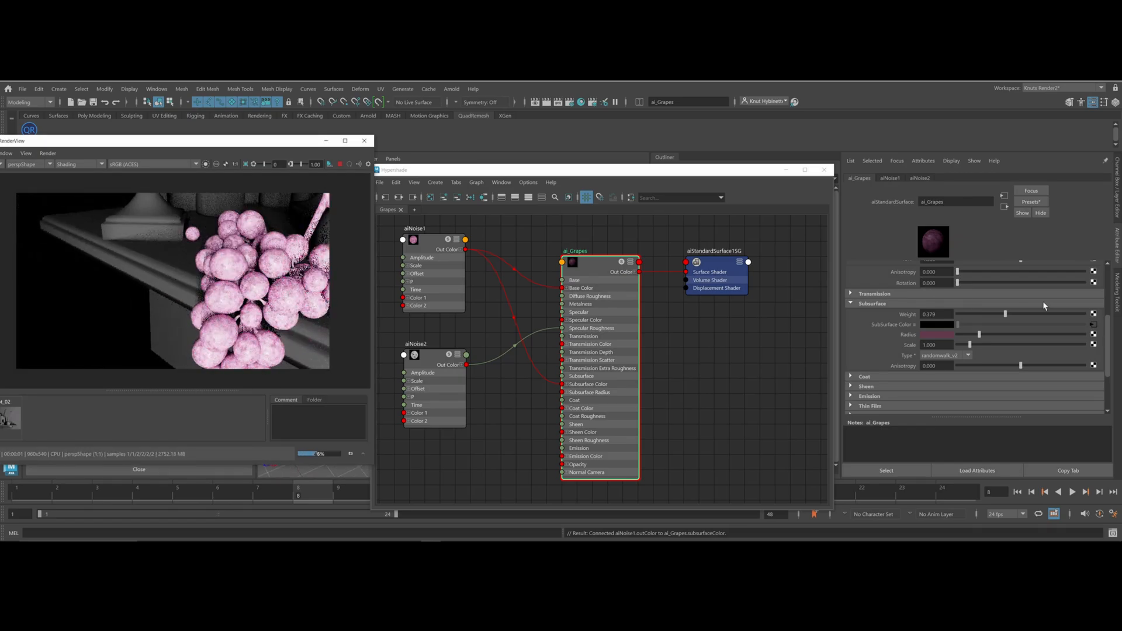
left_click_drag(983, 338, 965, 340)
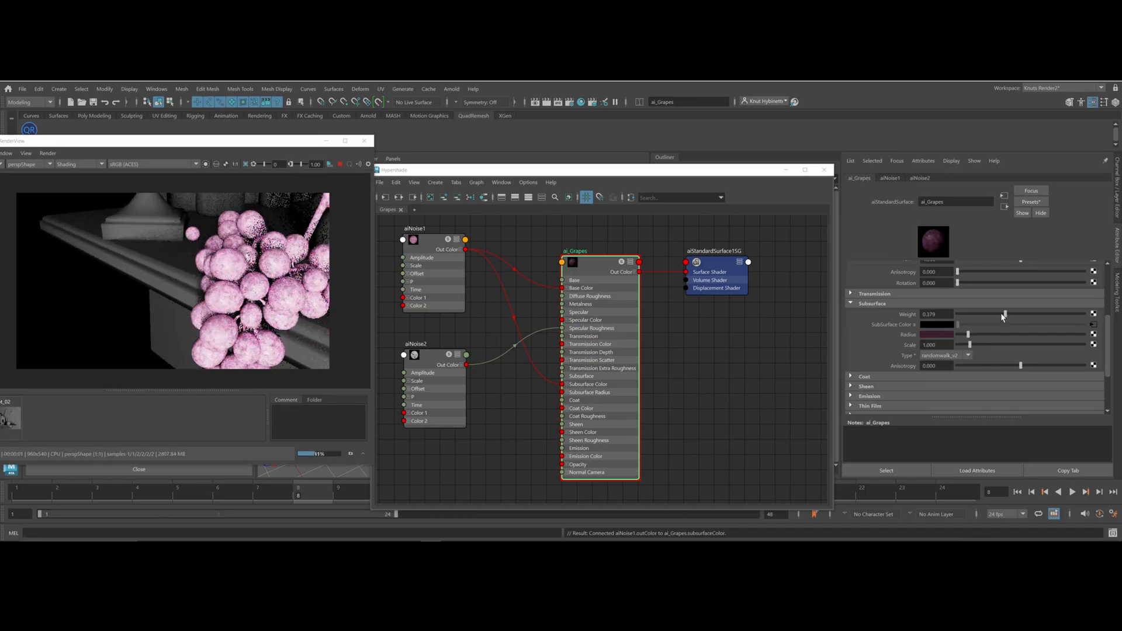
mouse_move(1000, 313)
left_mouse_down()
mouse_move(1030, 313)
mouse_move(967, 318)
mouse_move(1000, 318)
left_mouse_up()
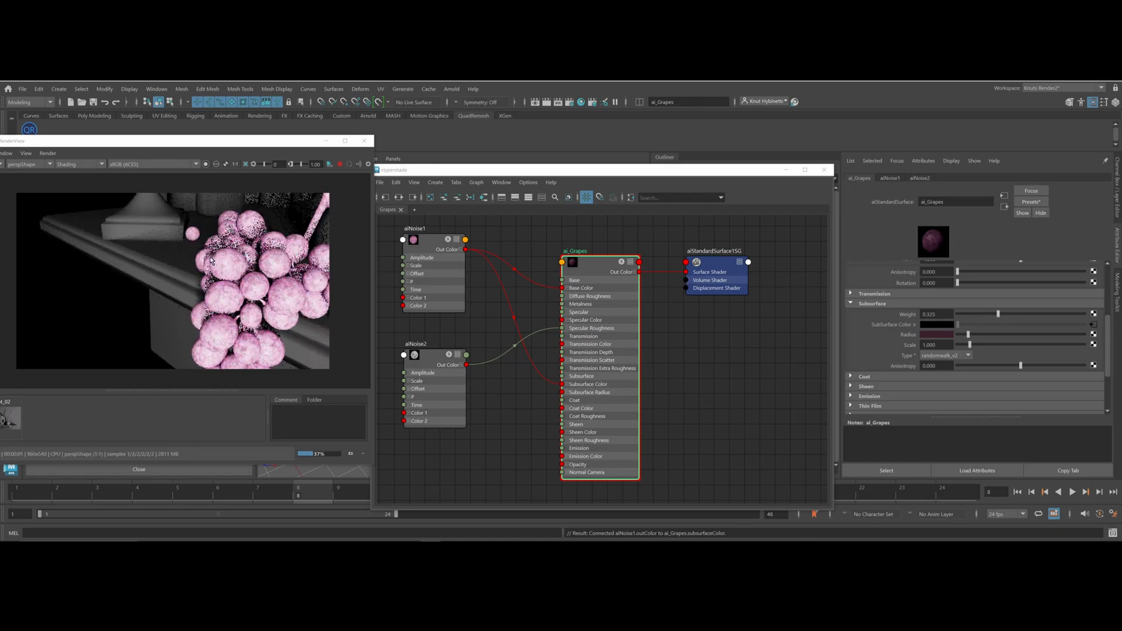
Move the aiNoise1 node further from ai_Grapes and darken its Color 2 while viewing the whole still life in the render
left_click_drag(434, 240, 373, 239)
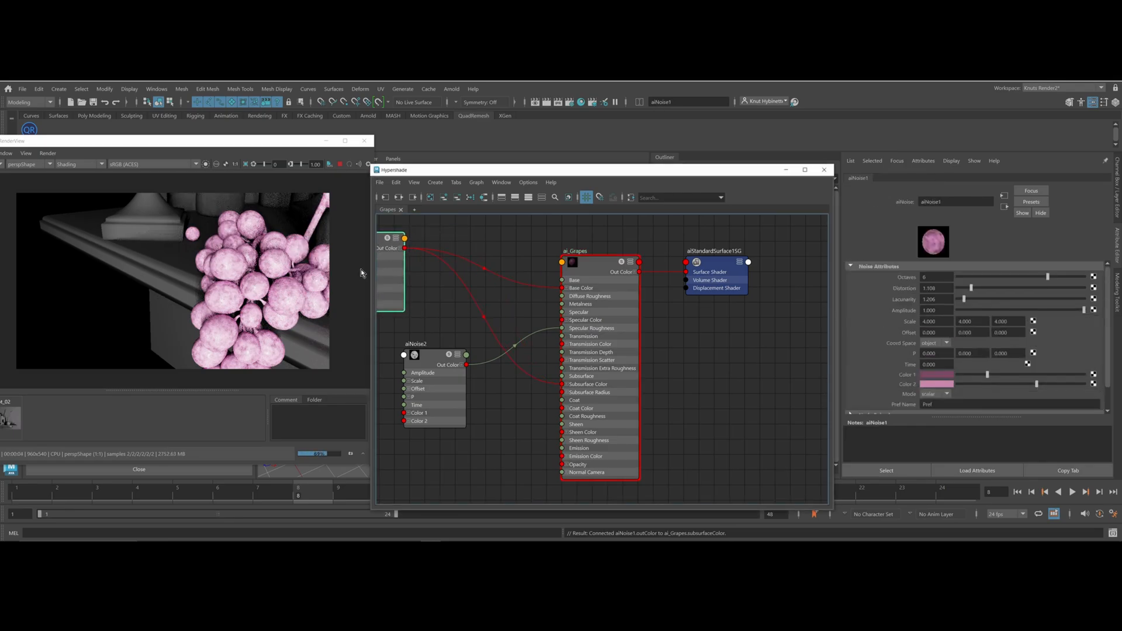
right_click_drag(196, 257, 58, 275, "alt")
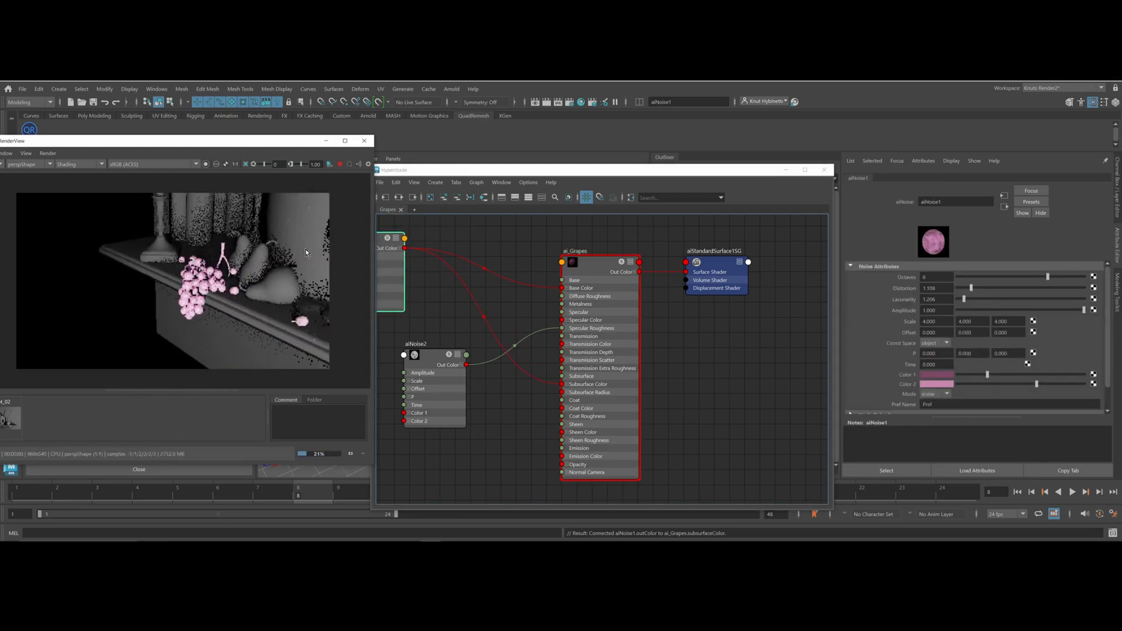
left_click_drag(305, 249, 319, 248, "alt")
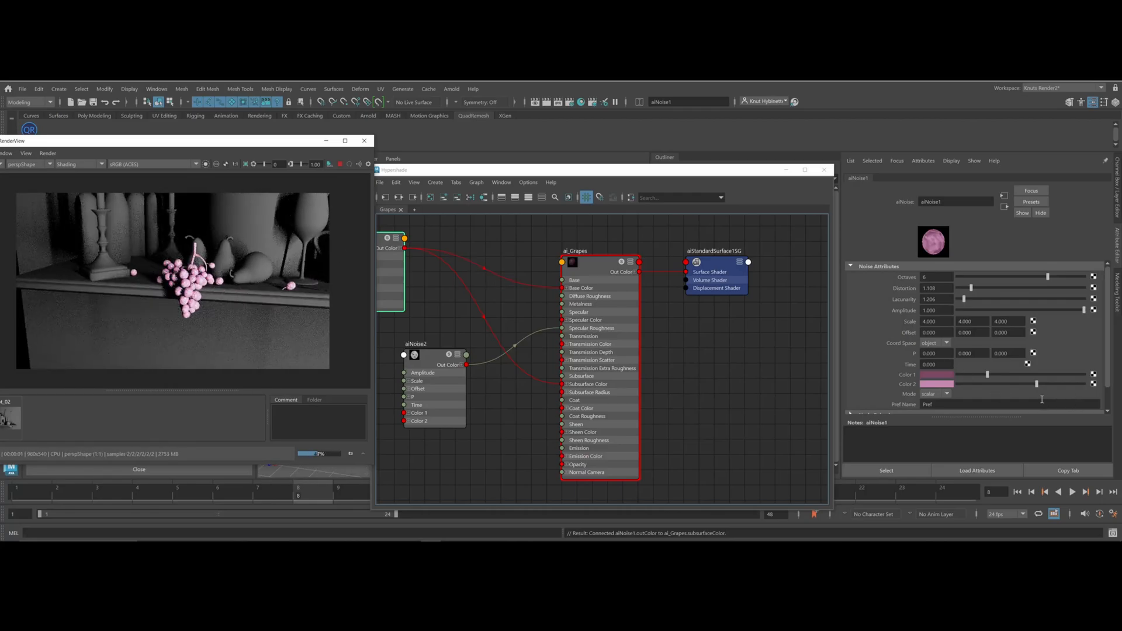
left_click_drag(1037, 386, 1000, 389)
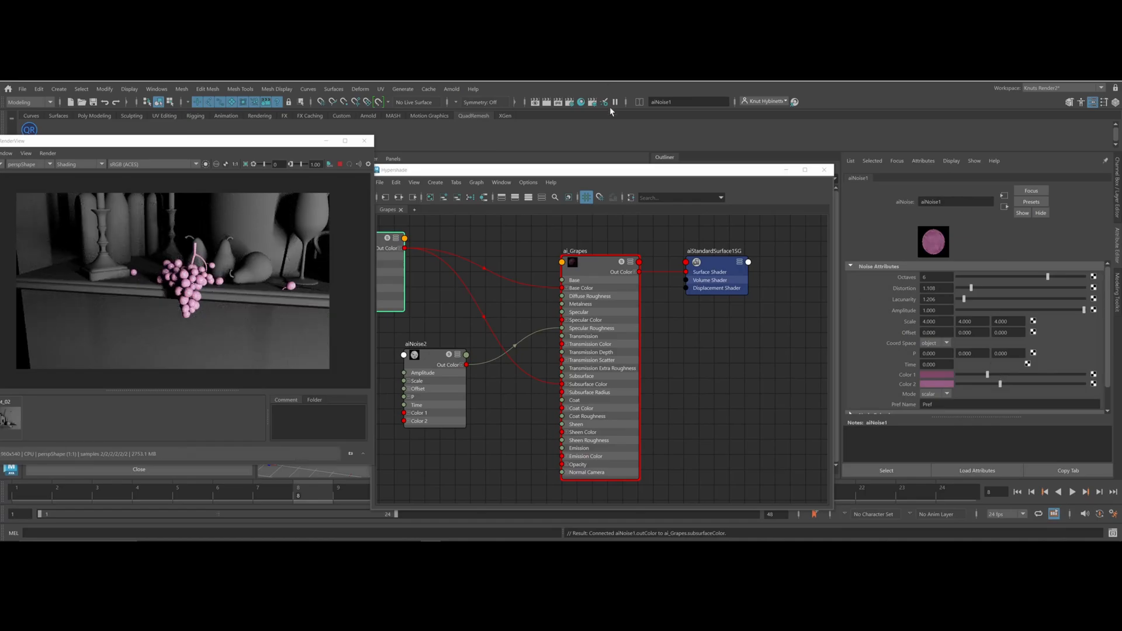
Add an aiColorJitter node to the grape shader graph and place it just above ai_Grapes
middle_click_drag(464, 232, 524, 243, "alt")
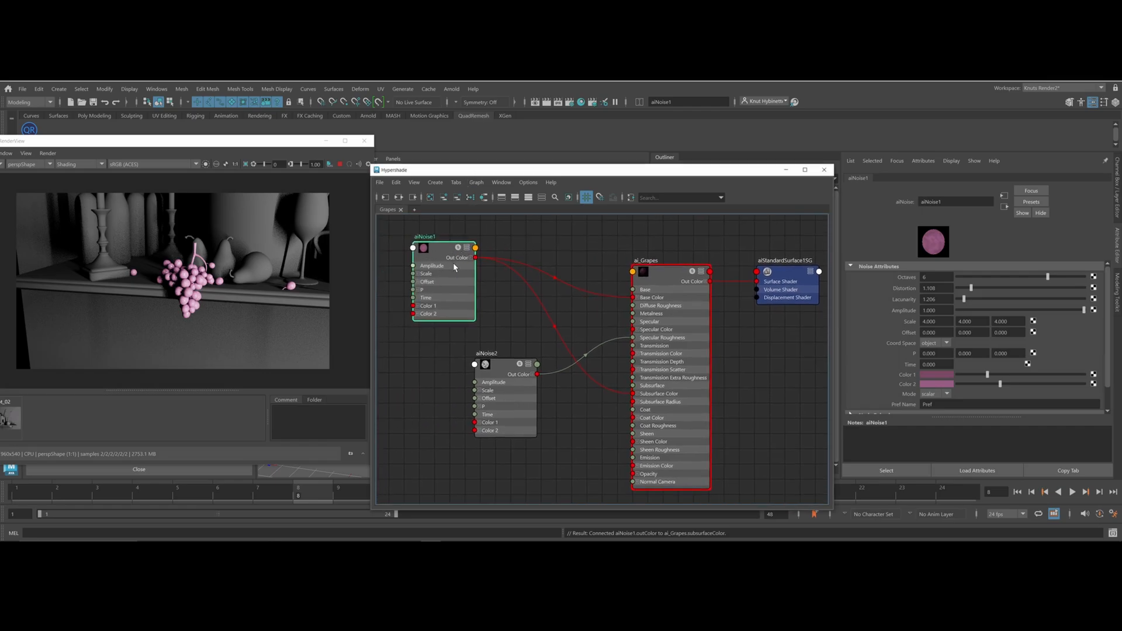
left_click(570, 261)
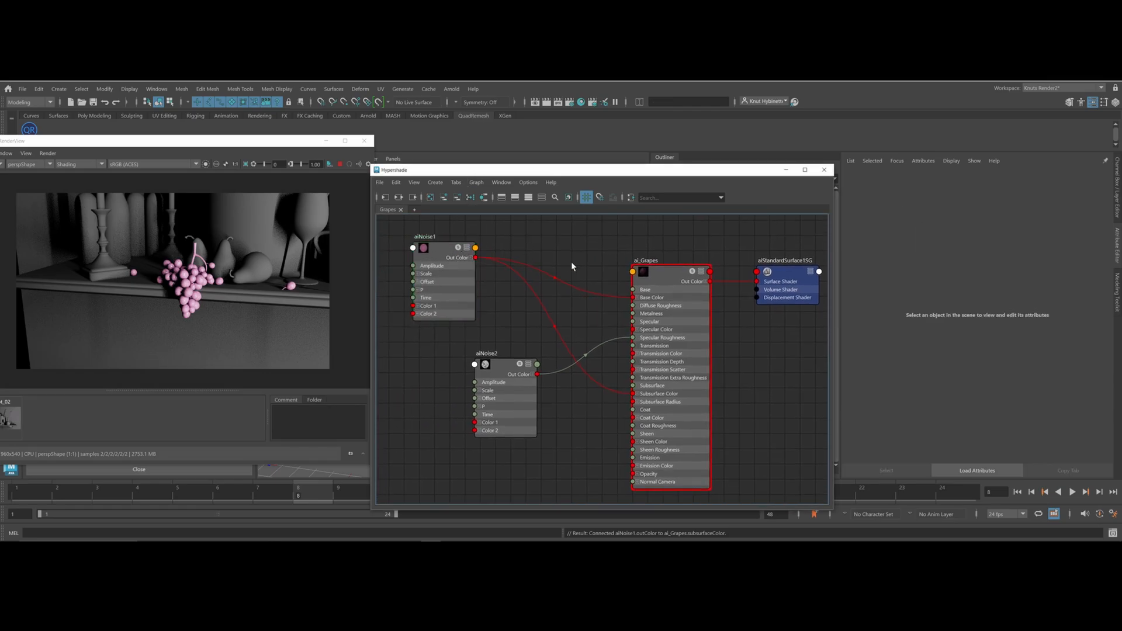
key("Tab")
type("ai")
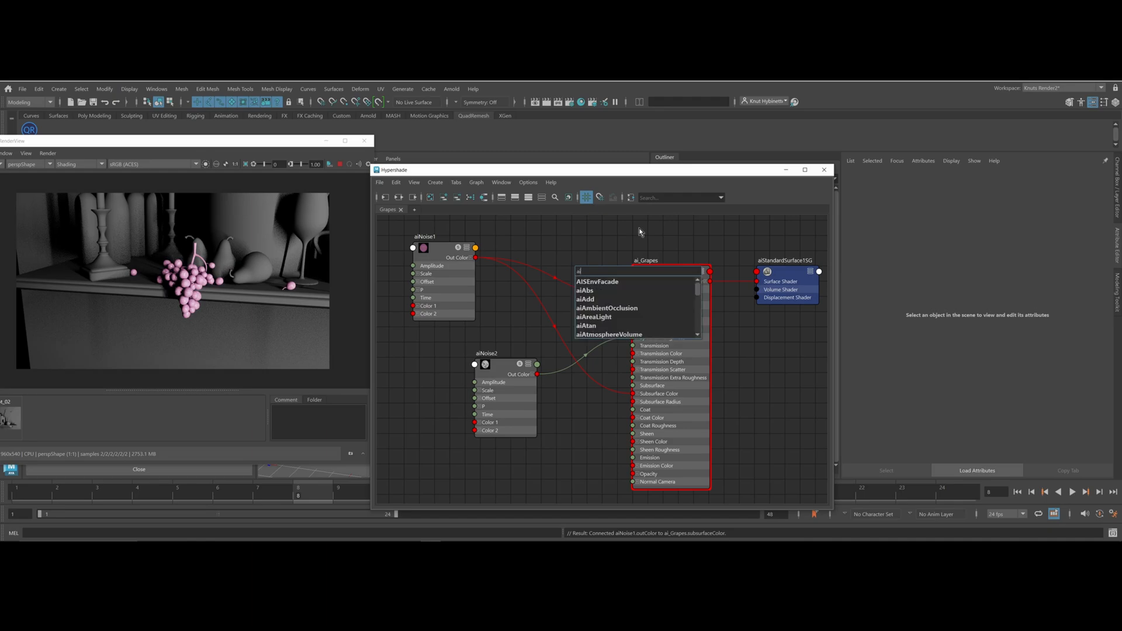
type("colo")
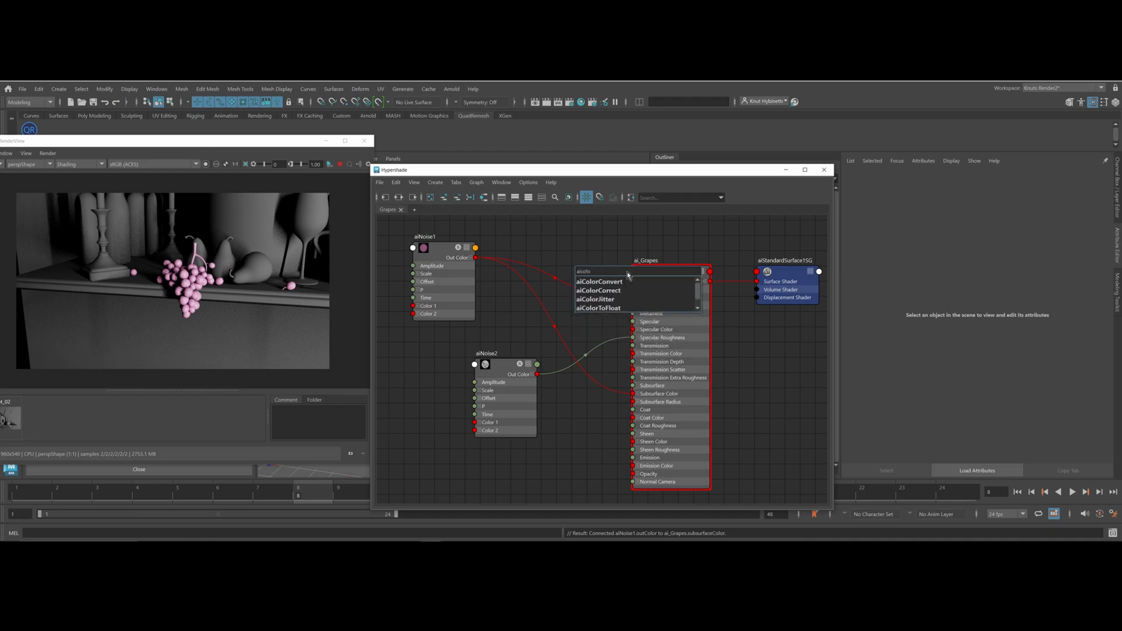
left_click(595, 299)
left_click_drag(595, 278, 574, 250)
Move the aiNoise1 node further from ai_Grapes and darken its Color 1
left_click_drag(433, 252, 401, 260)
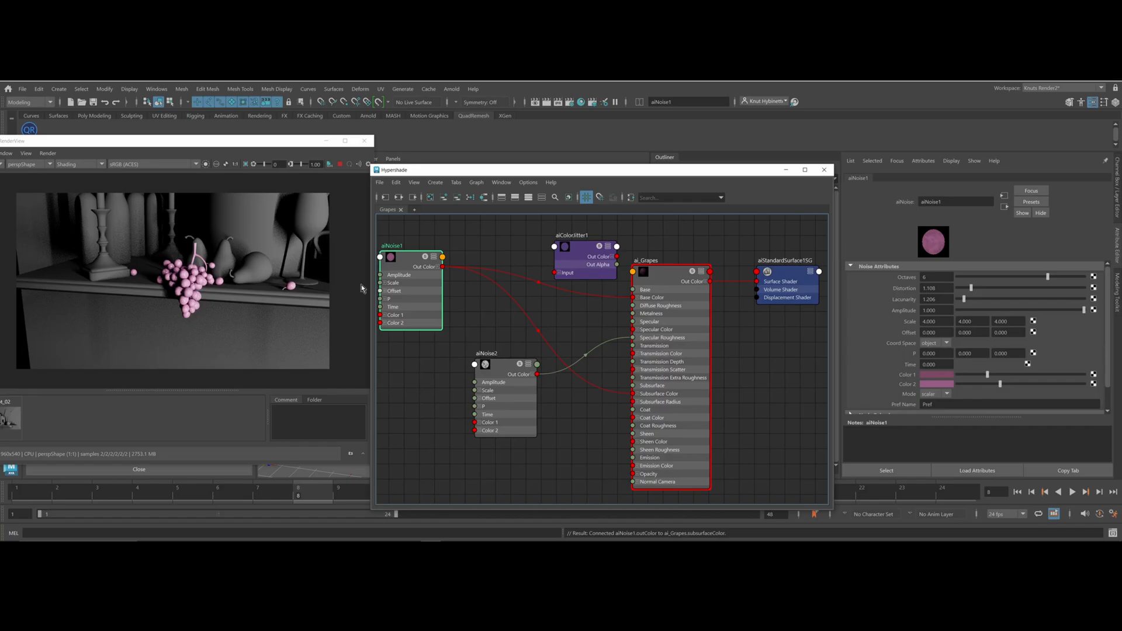
left_click_drag(987, 373, 978, 375)
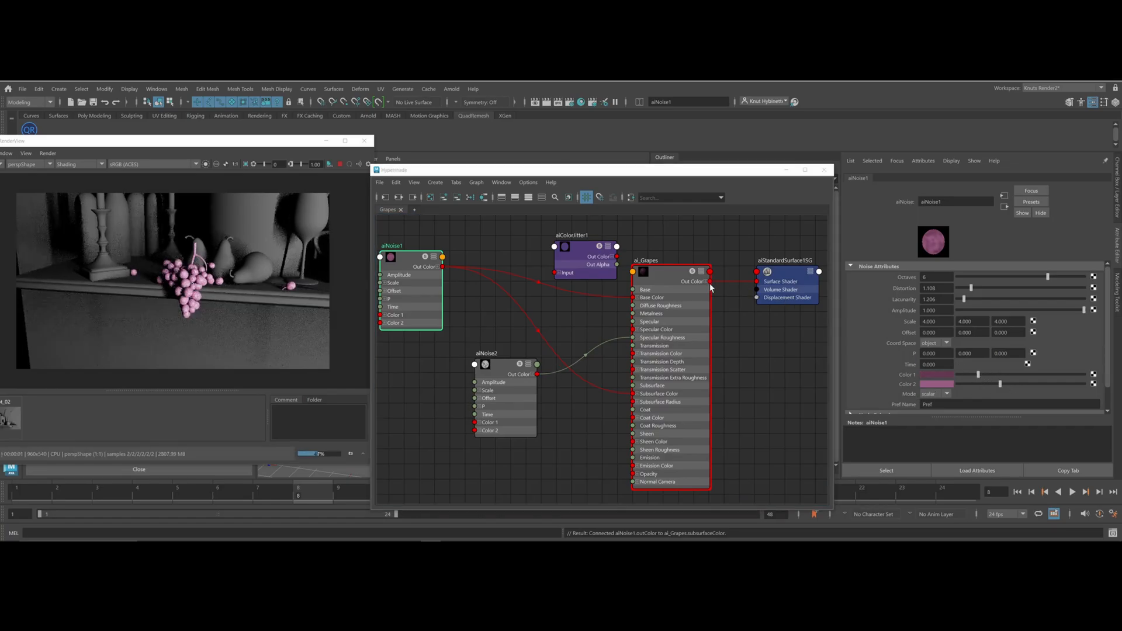
Set the subsurface weight of ai_Grapes to 0.4
left_click(670, 272)
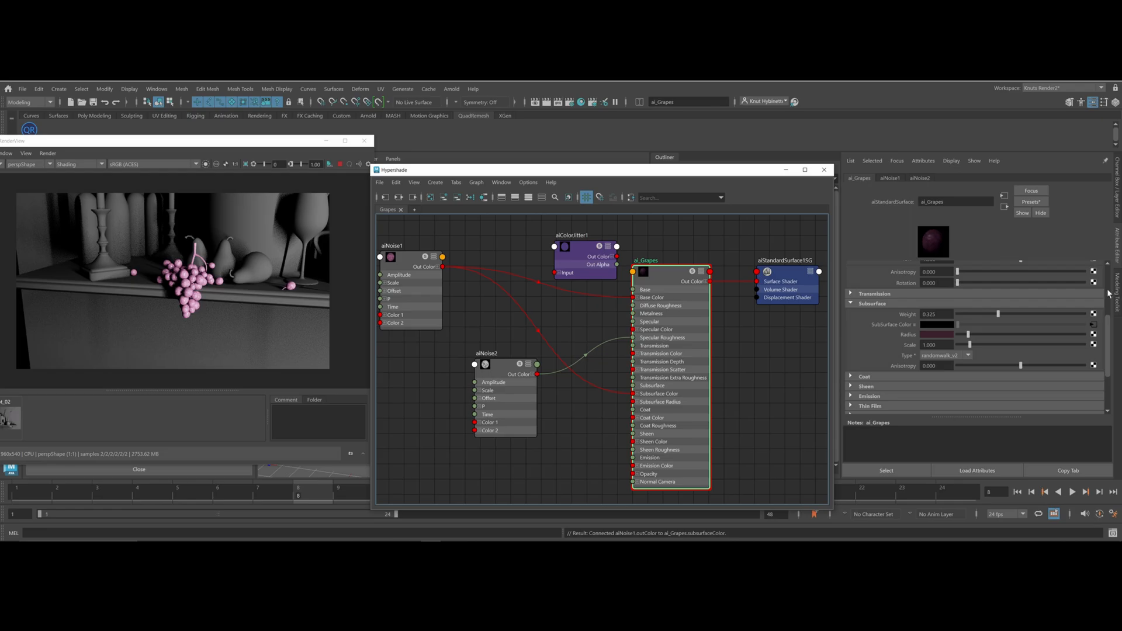
left_click(940, 314)
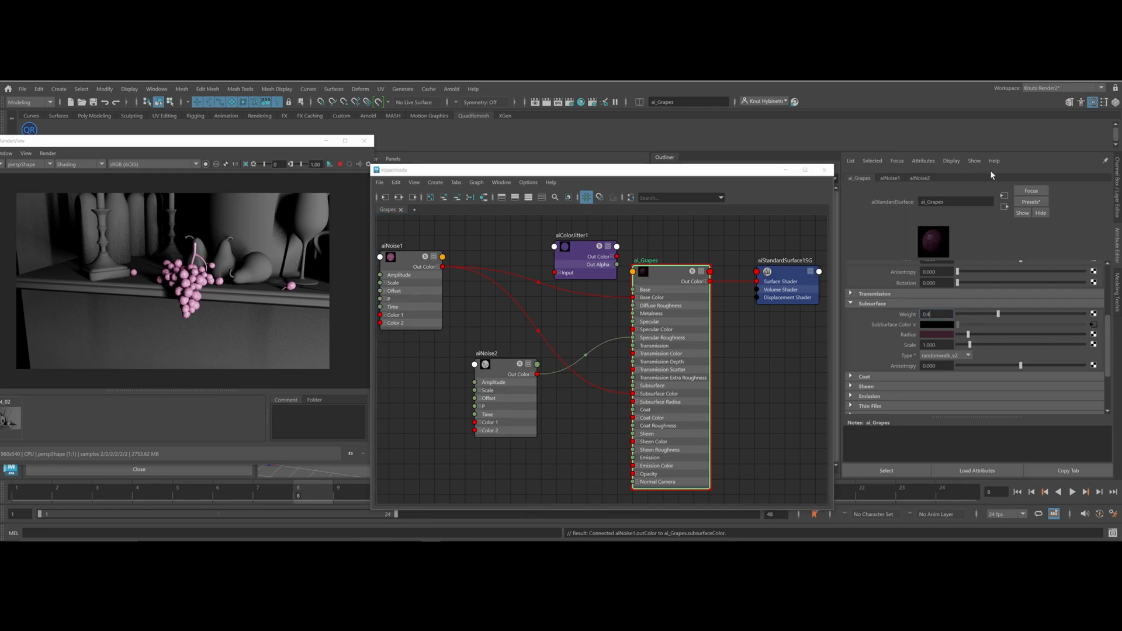
key("Return")
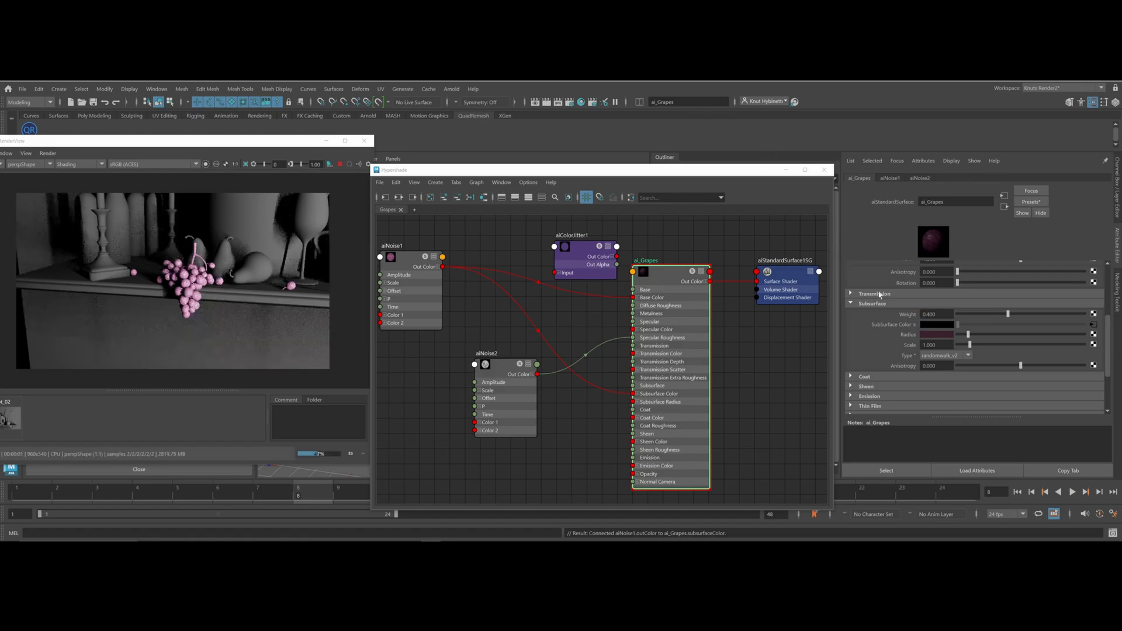
Try subsurface scales of 1.5 and 0.5 on ai_Grapes
key("Tab")
type("1.5")
key("Return")
key("BackSpace")
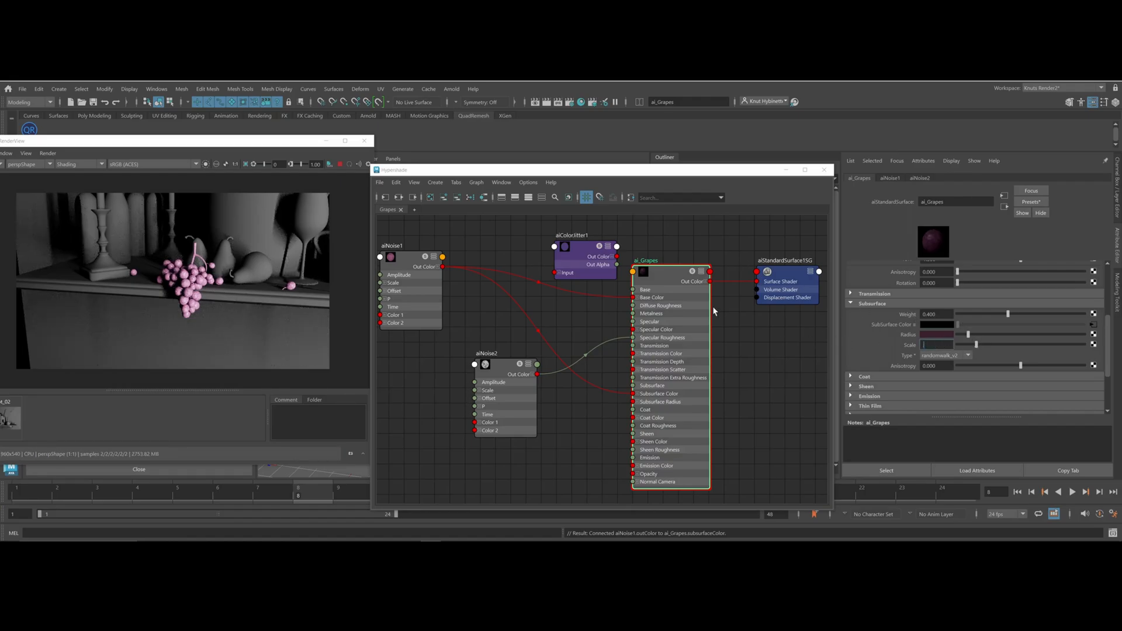
type(".5")
key("Return")
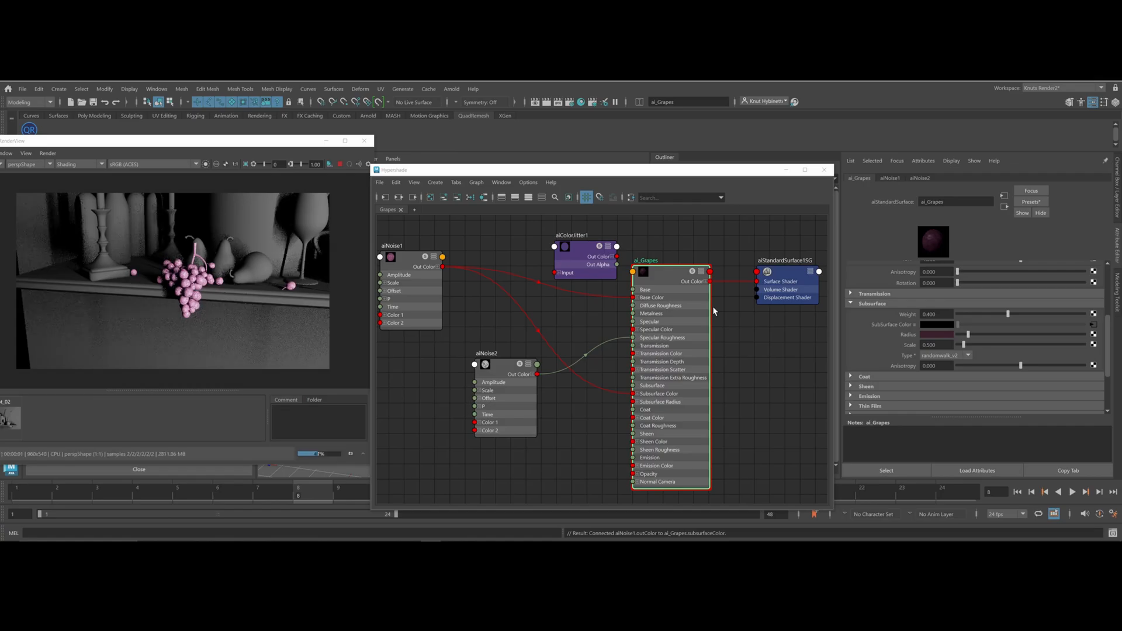
Change the subsurface type of ai_Grapes to randomwalk and set its scale to 1.5
left_click(940, 356)
left_click(938, 376)
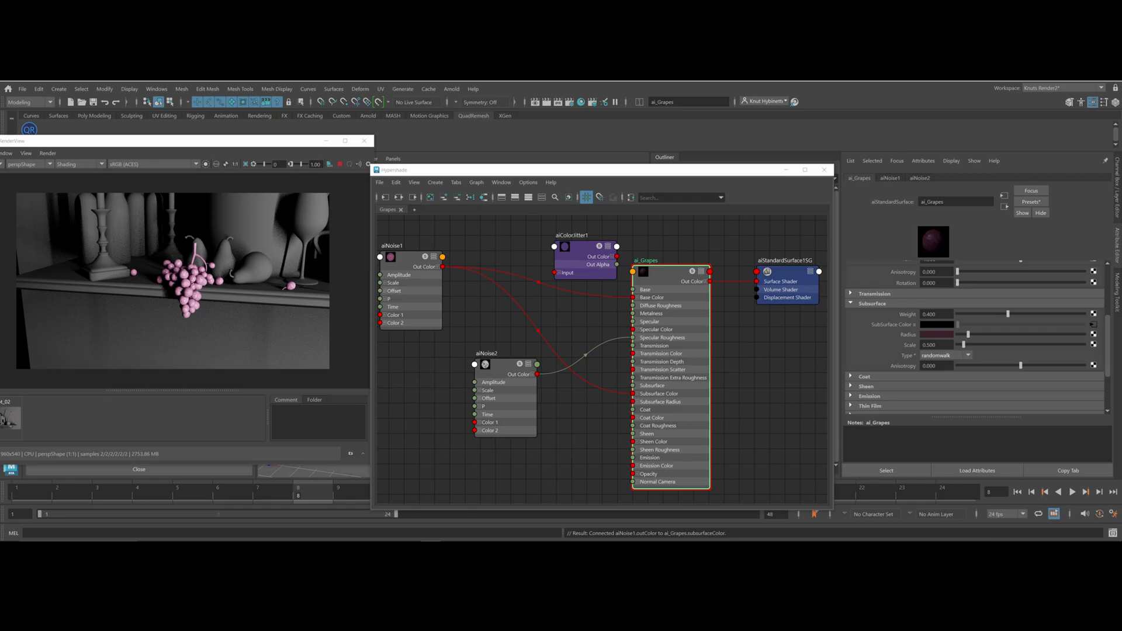
left_click_drag(950, 344, 919, 341)
type("1.5")
key("Return")
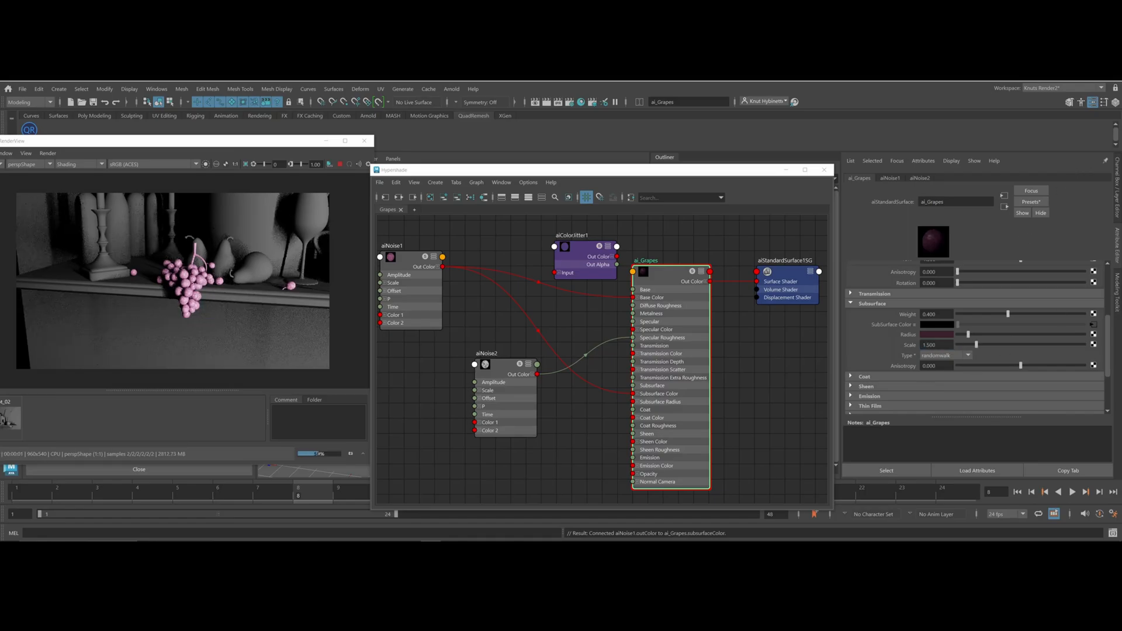
Route aiNoise1's Out Color through aiColorJitter1 into the Base Color of ai_Grapes
left_click_drag(570, 250, 550, 241)
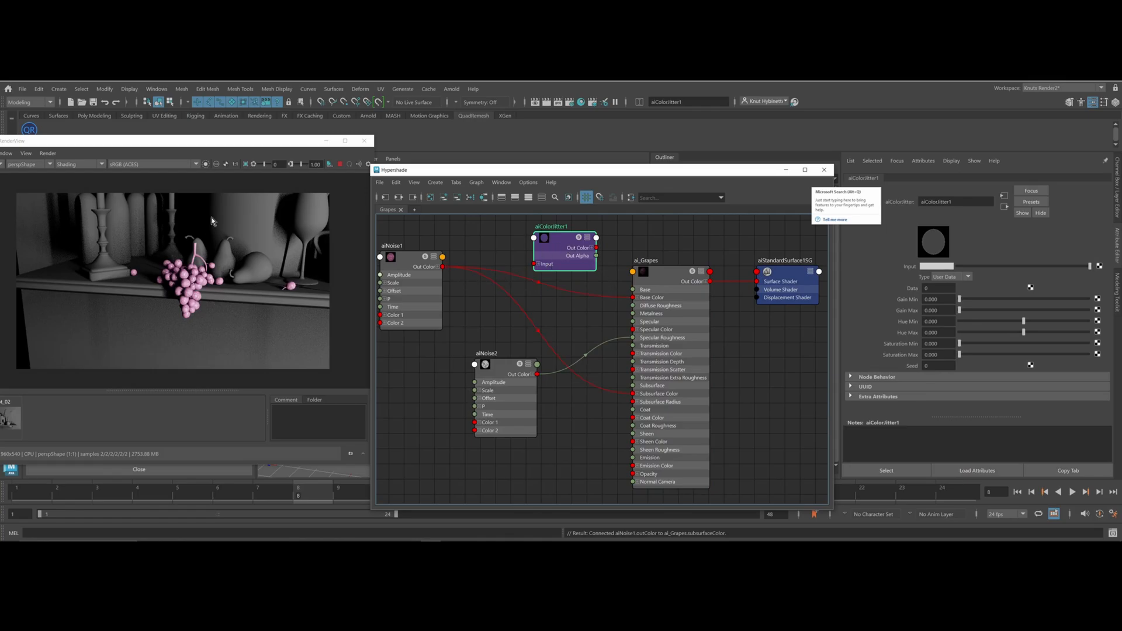
left_click_drag(442, 267, 534, 267)
left_click_drag(596, 248, 632, 297)
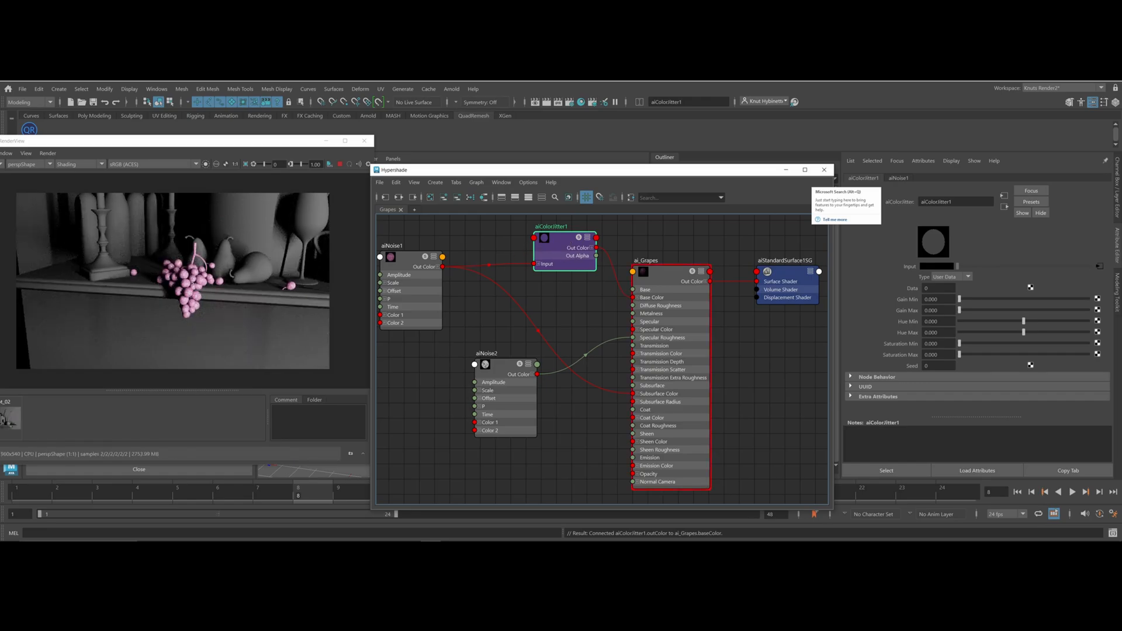
Try the Procedural type on aiColorJitter1 and vary its gain and hue ranges
left_click(963, 278)
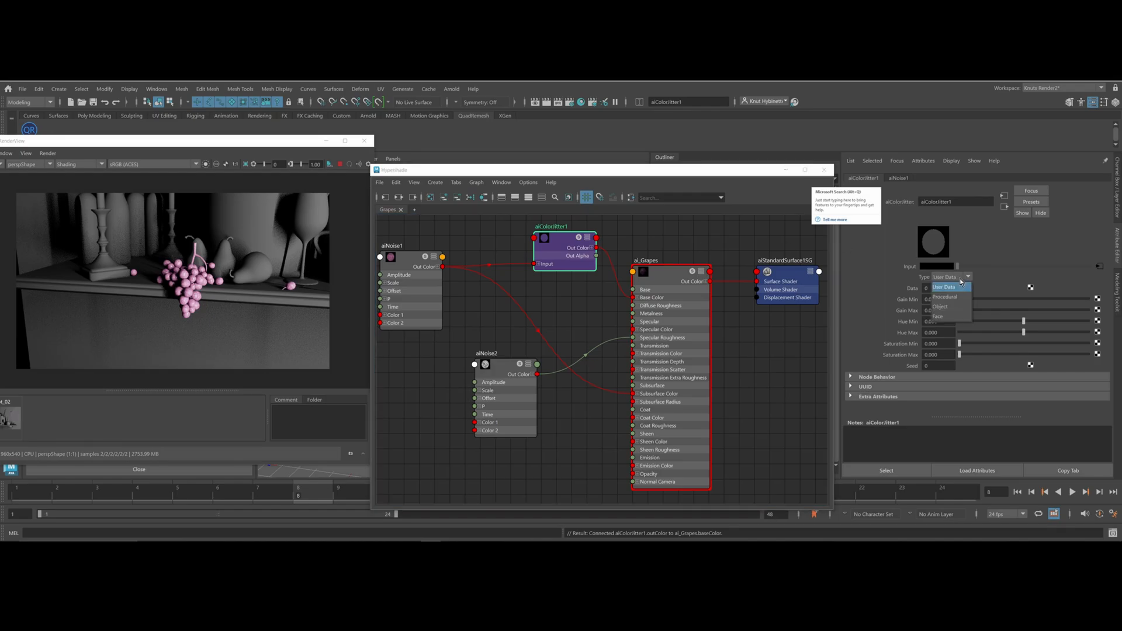
left_click(950, 297)
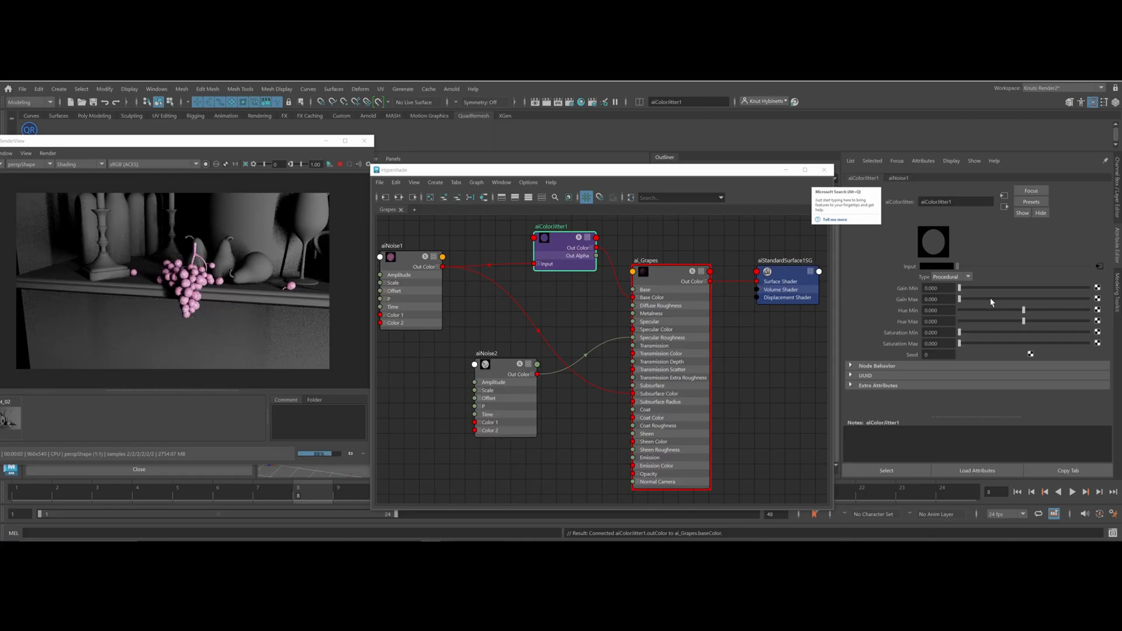
left_click_drag(960, 288, 1052, 321)
Try Object-type jitter with Gain Min 1.65, Gain Max about 2.13, Hue Min 0.264 and Saturation Min about 2.82
left_click(956, 277)
left_click(949, 303)
left_click_drag(958, 288, 986, 296)
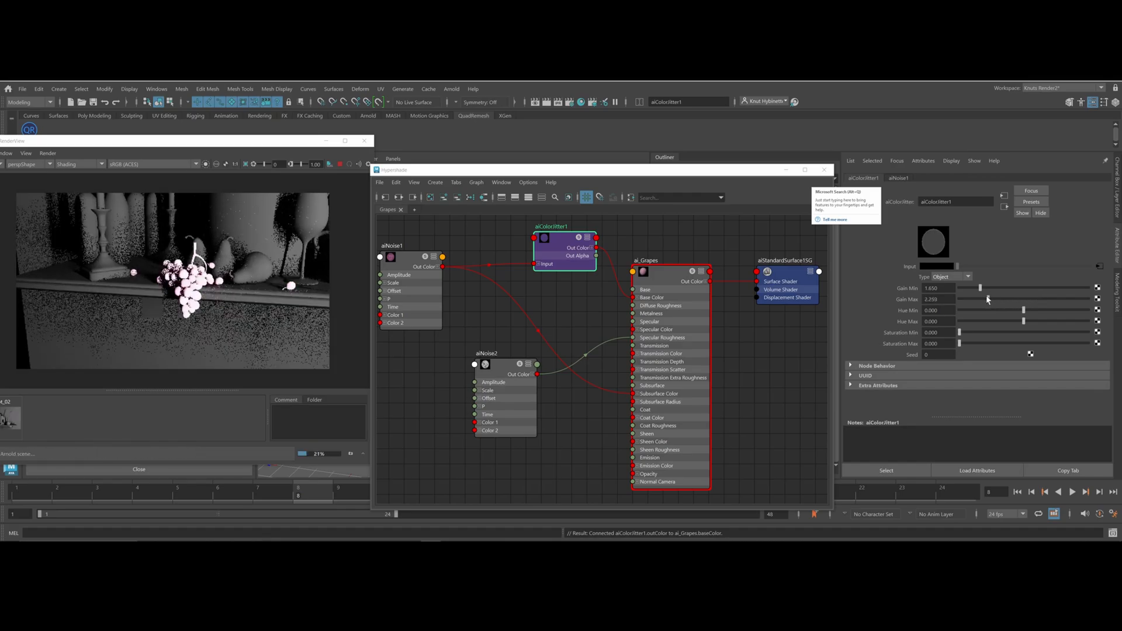
left_click_drag(960, 332, 1040, 311)
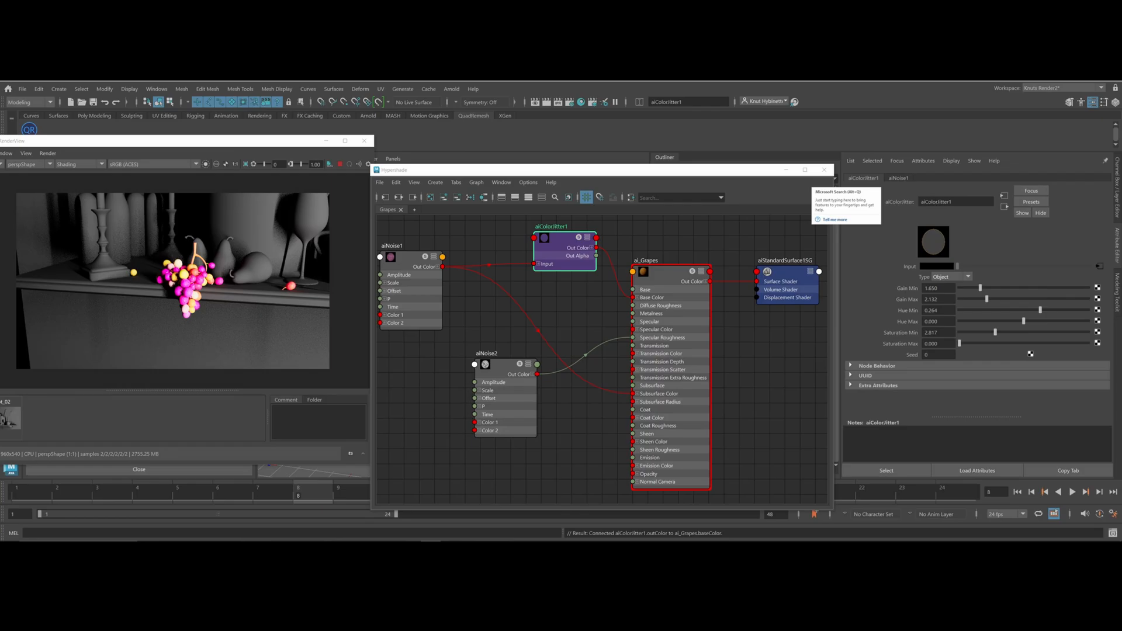
Undo the recent gain, hue, saturation and Object type changes on aiColorJitter1
key("ctrl+z")
key("ctrl+z")
key("ctrl+z")
key("ctrl+z")
key("ctrl+z")
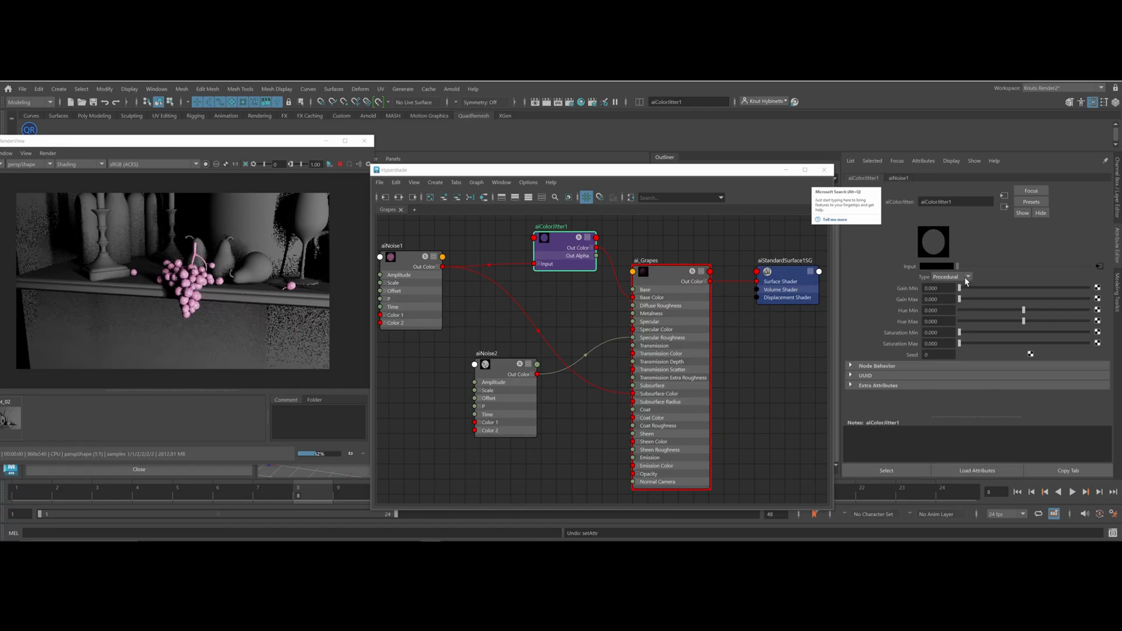
Set aiColorJitter1 to the Object type with Hue Min about -0.086, Gain Min about 0.127 and Gain Max about 0.305
left_click(965, 278)
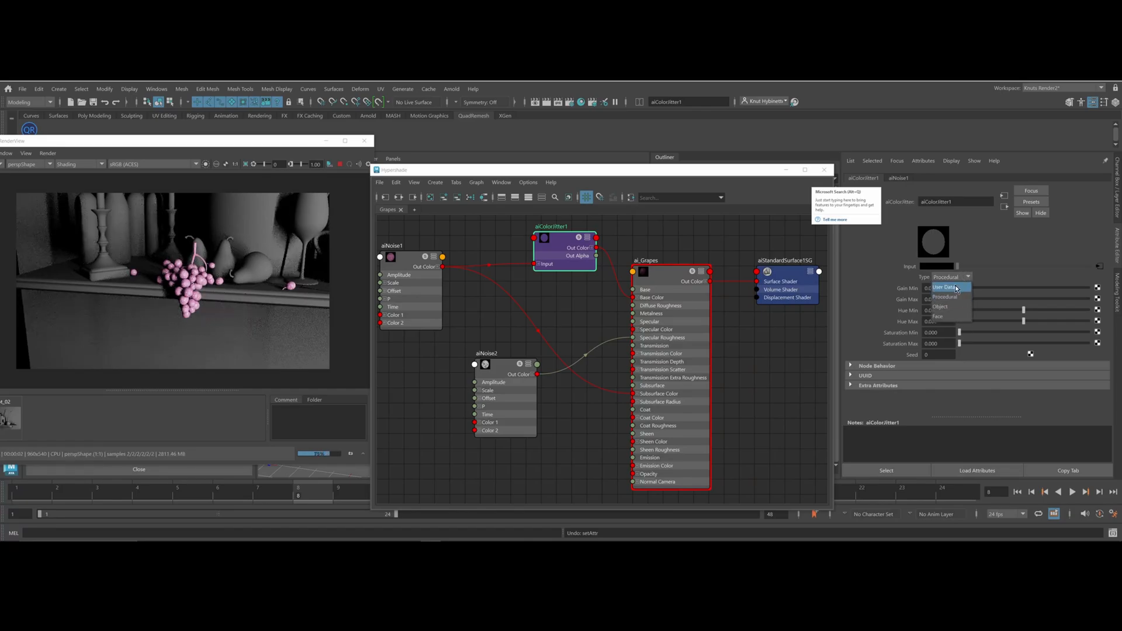
left_click(950, 308)
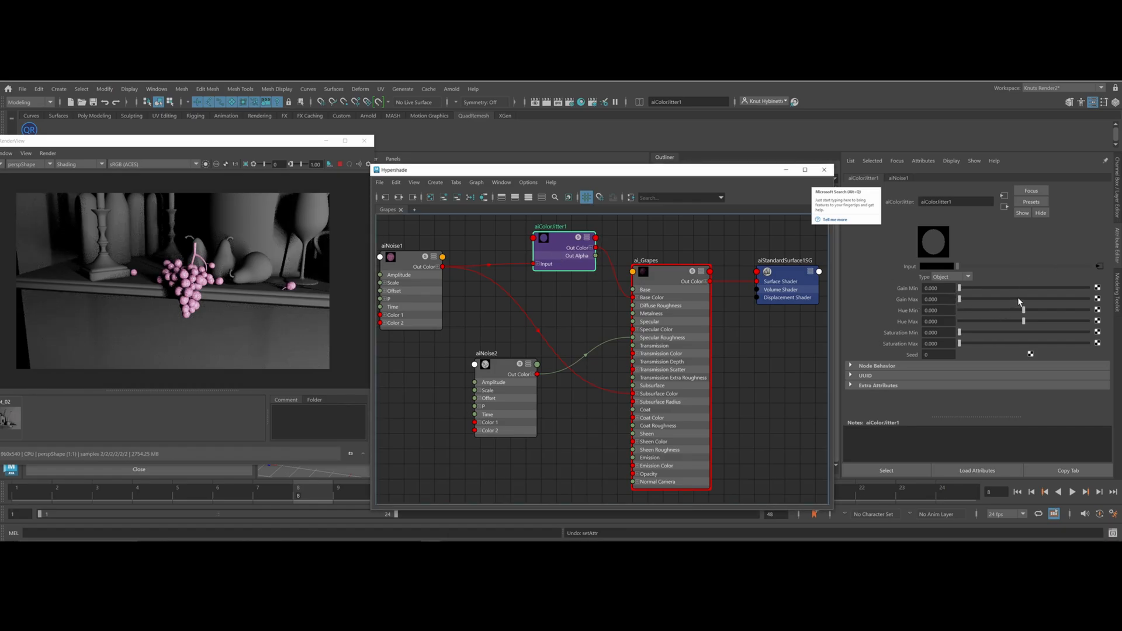
left_click_drag(1023, 310, 1019, 312)
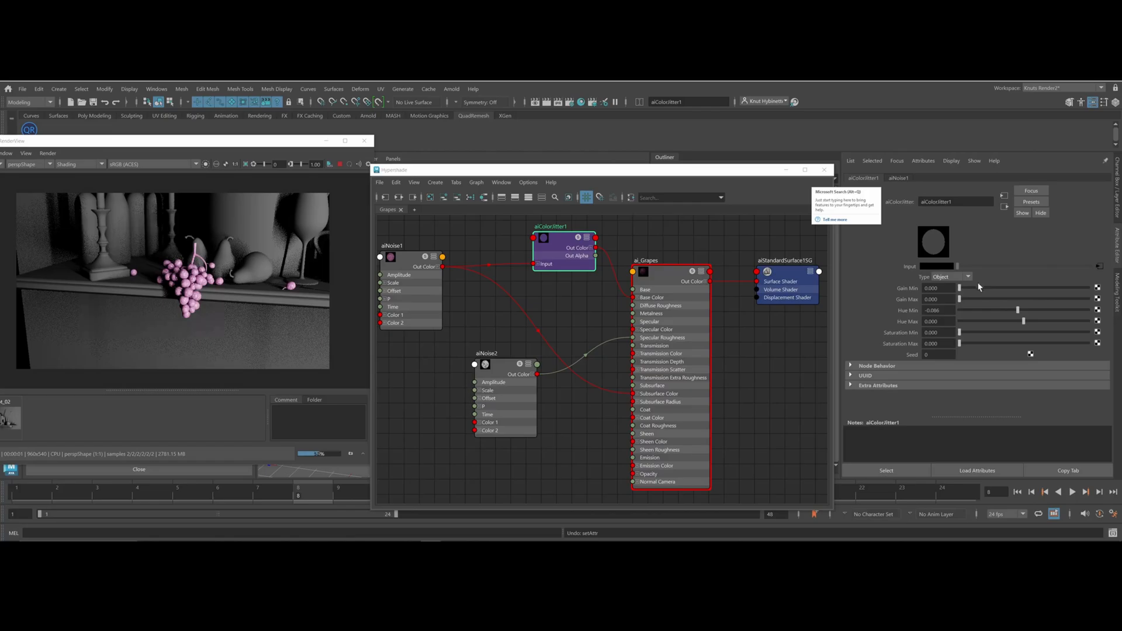
left_click(961, 297)
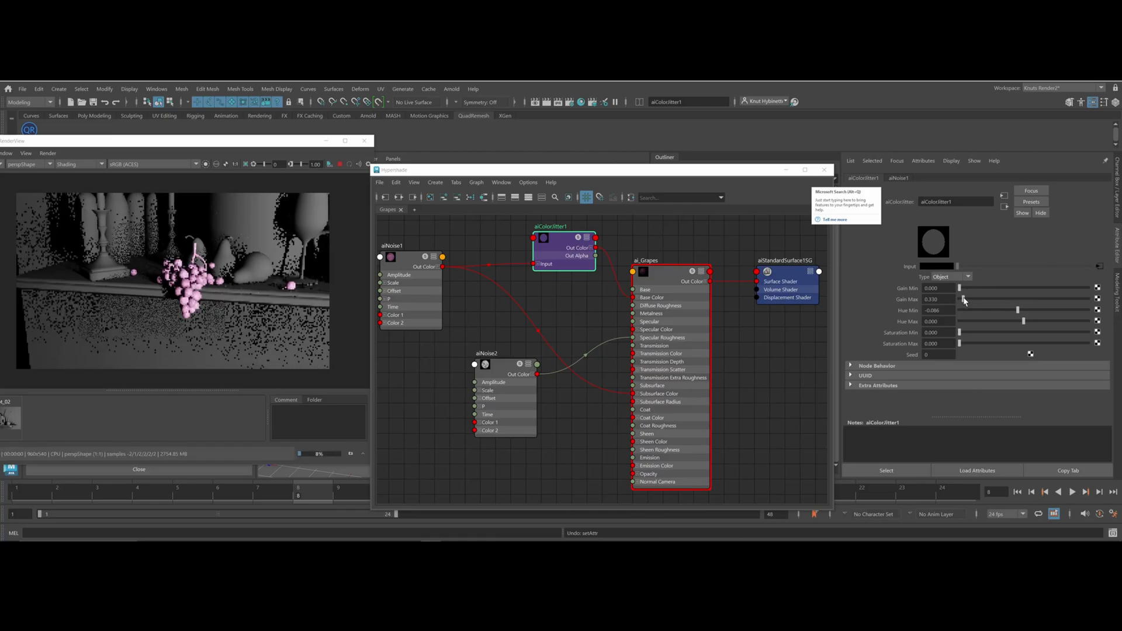
left_click_drag(960, 288, 963, 299)
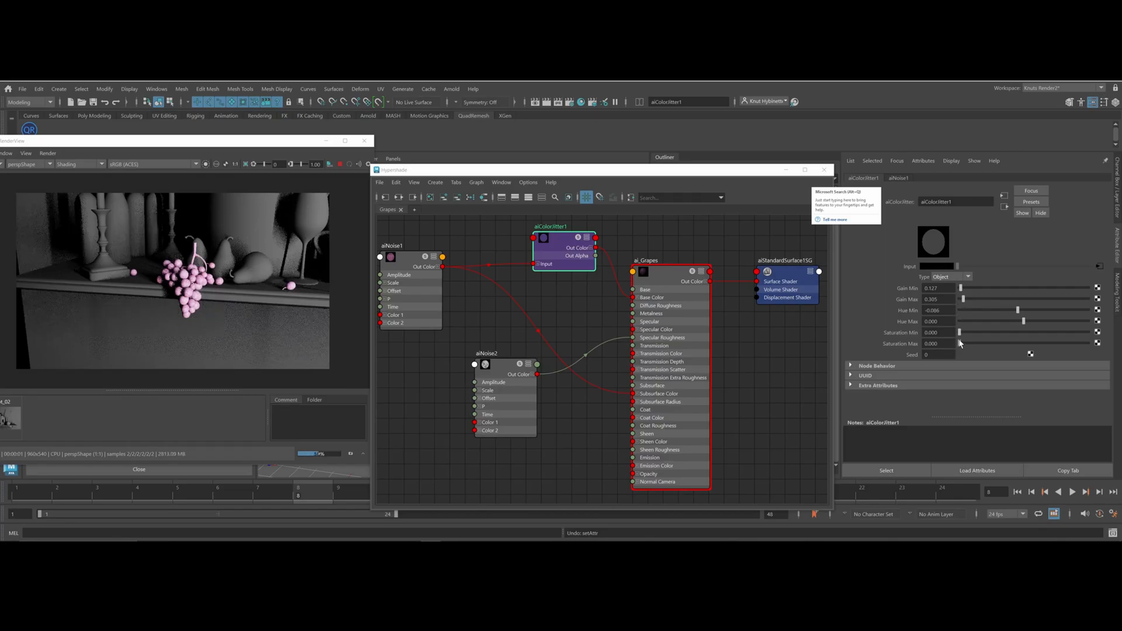
Adjust aiColorJitter1 to Saturation Max about 0.279, Hue Max 0.061, Hue Min -0.127 and Gain Max 0.127
left_click_drag(959, 344, 963, 344)
left_click_drag(1021, 323, 1028, 323)
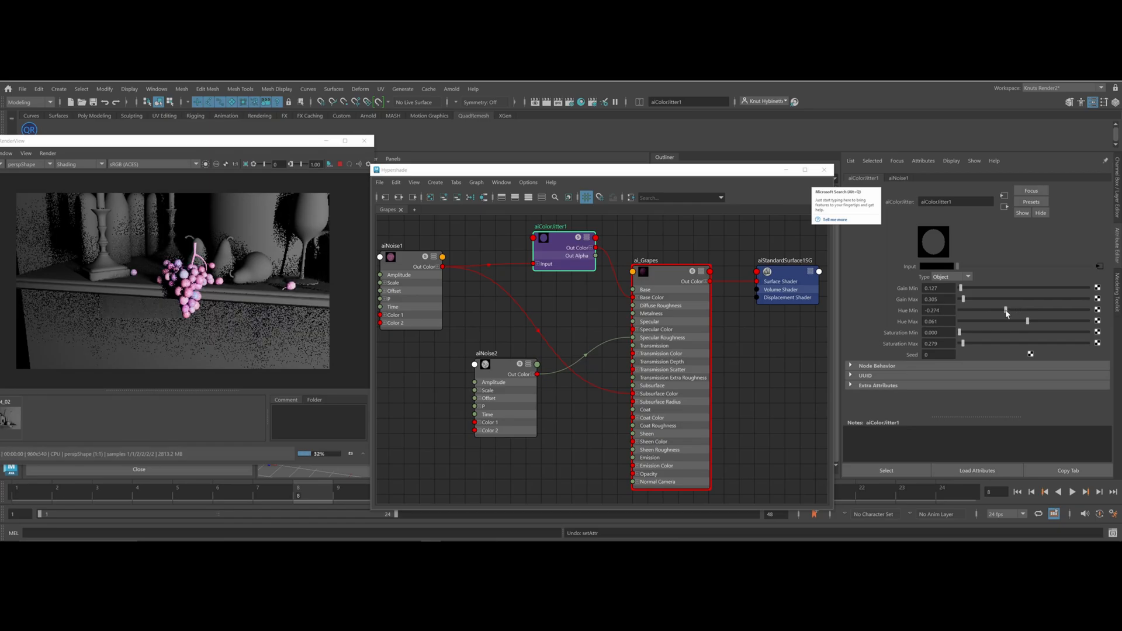
left_click_drag(1010, 312, 1016, 312)
left_click_drag(962, 299, 962, 300)
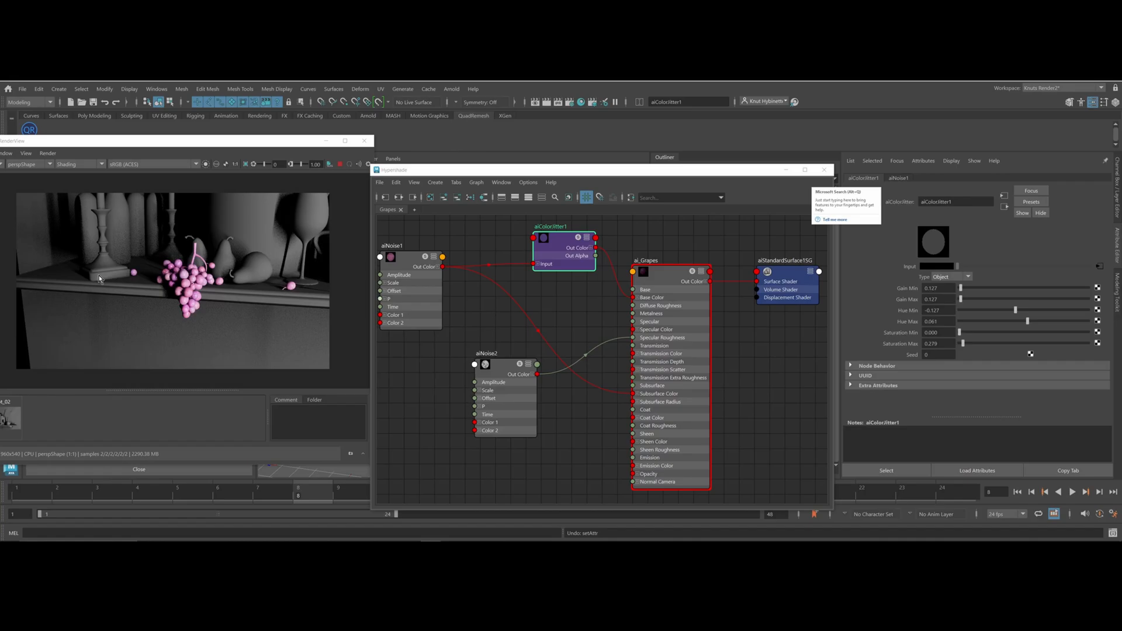
Show the whole still life in the render, open the Light Editor and lower aiAreaLightShape1's exposure to 17
right_click_drag(284, 311, 128, 278, "alt")
middle_click_drag(173, 273, 173, 300, "alt")
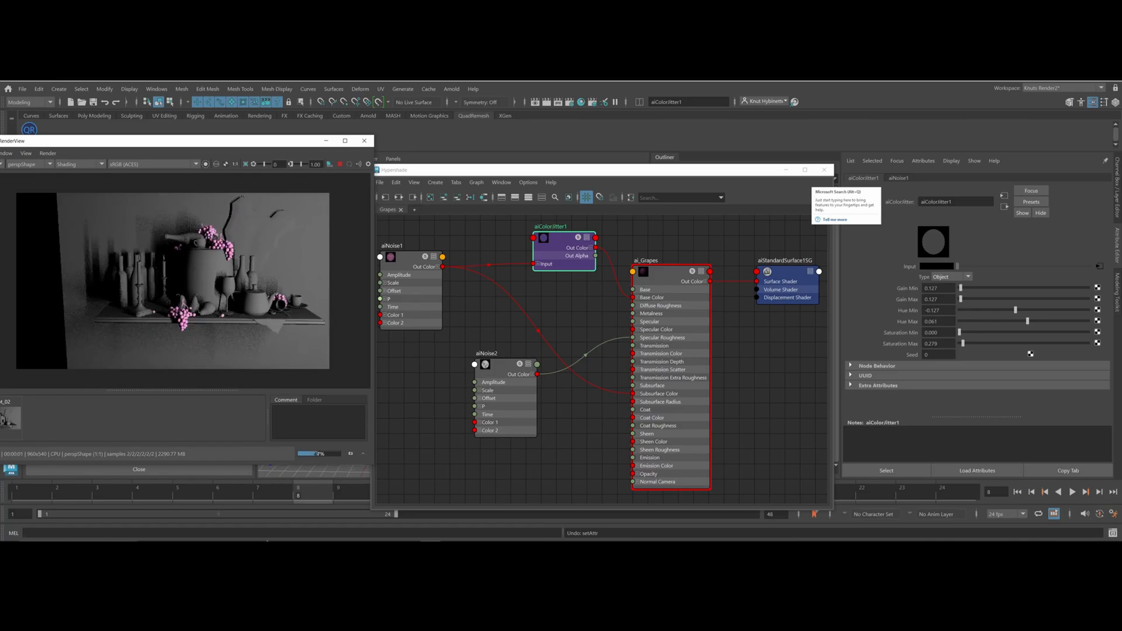
left_click(607, 103)
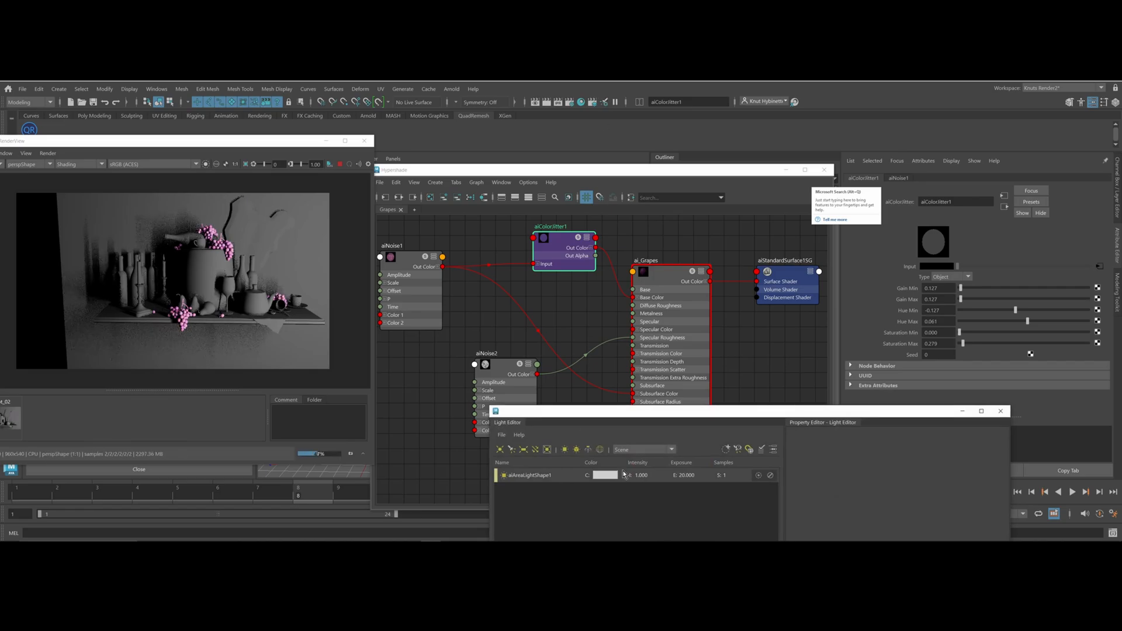
left_click(620, 479)
left_click(916, 491)
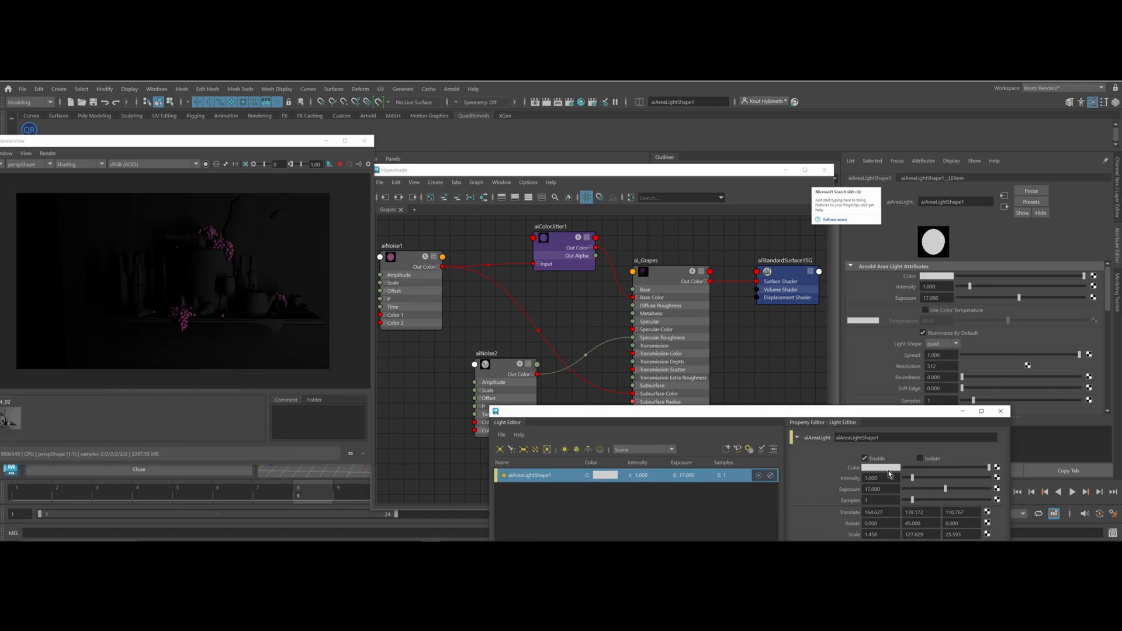
Try exposures of 18 and 16 on aiAreaLightShape1
left_click(883, 489)
type("18")
key("Return")
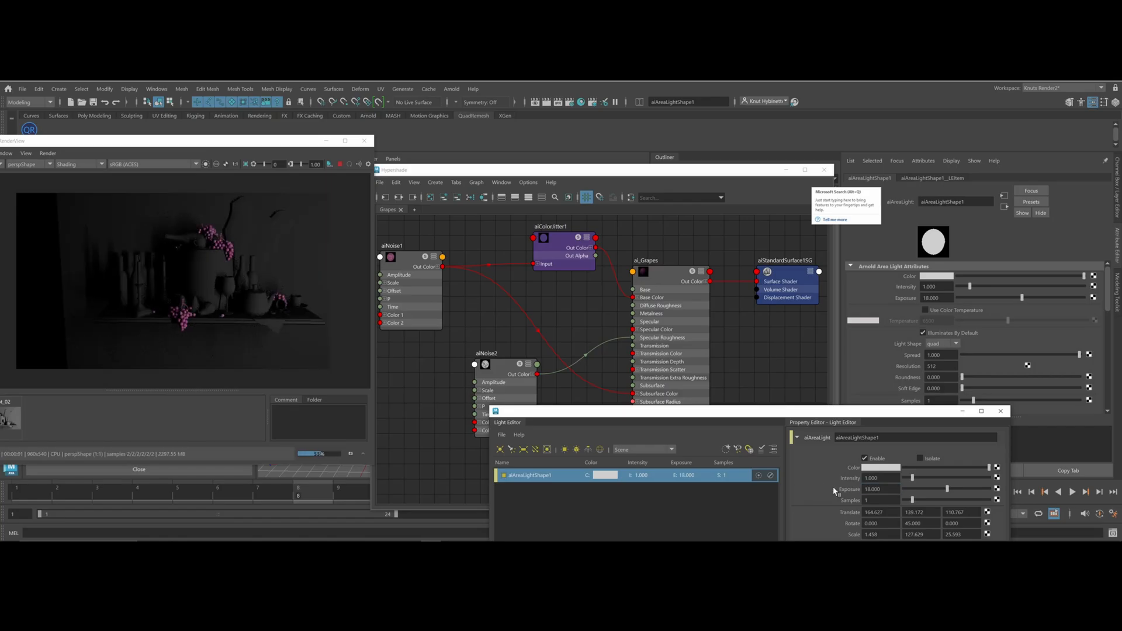
double_click(879, 489)
type("16")
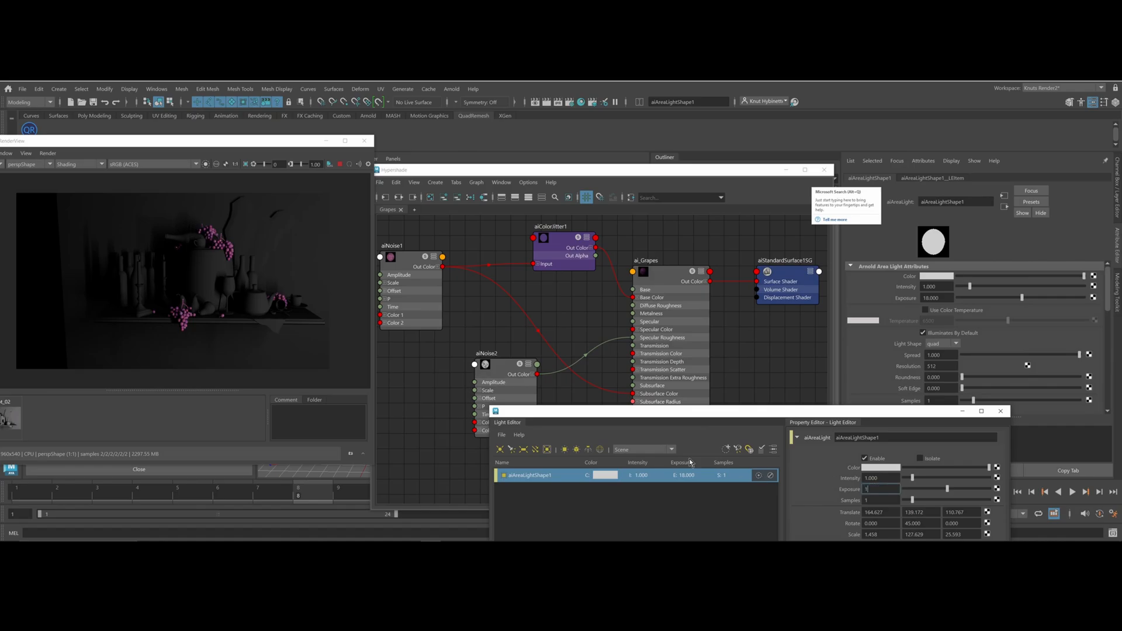
key("Return")
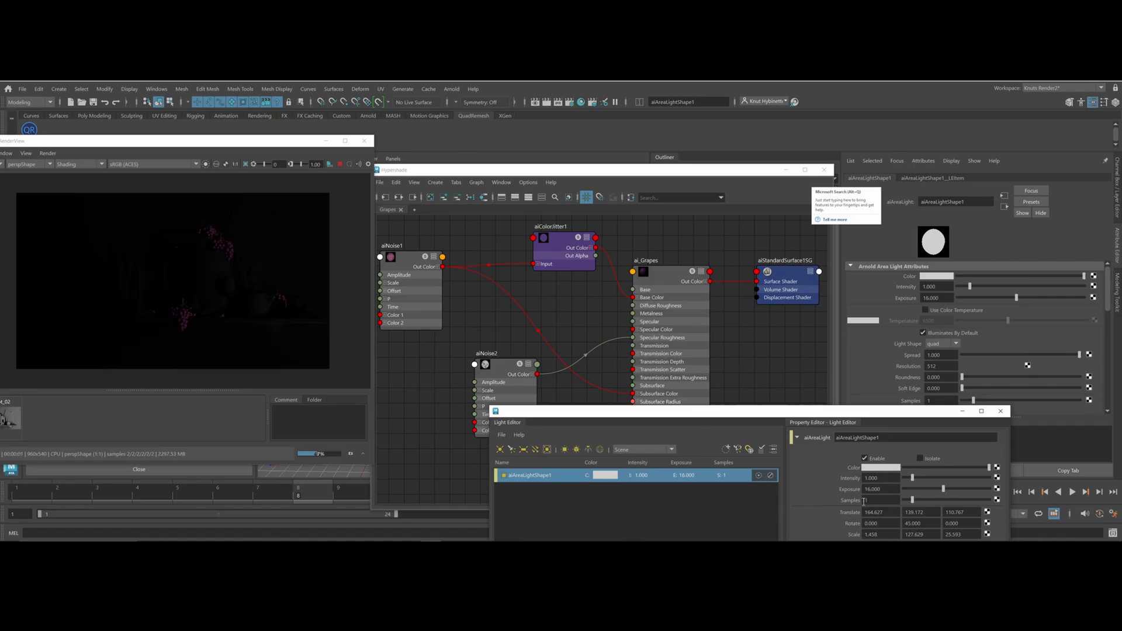
Set the exposure of aiAreaLightShape1 to 17.5
double_click(880, 489)
type("17")
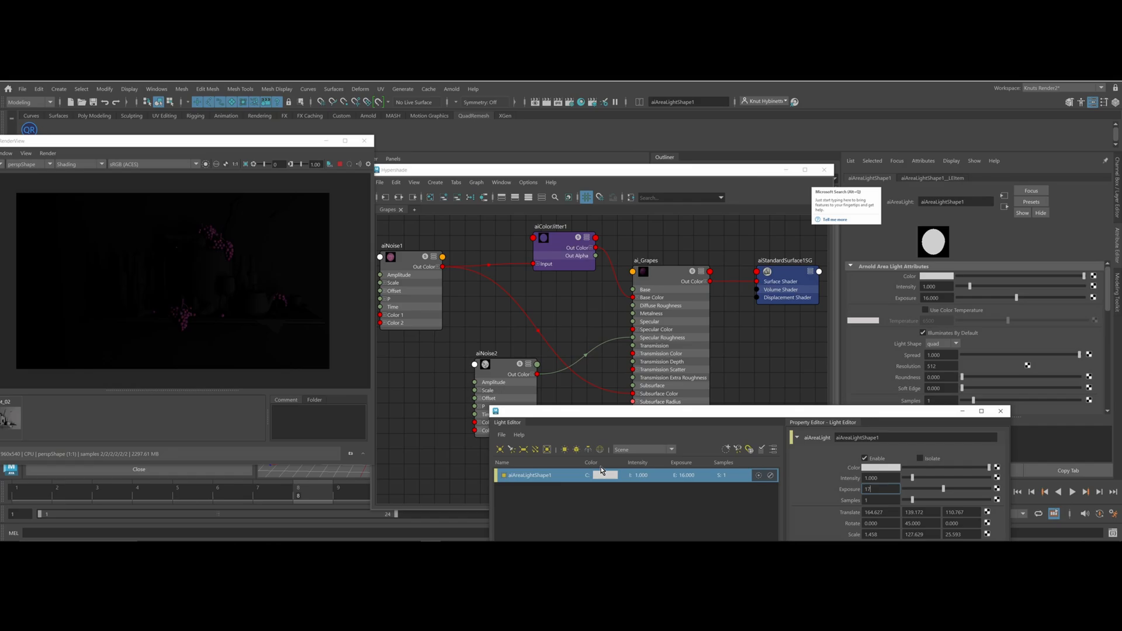
type(".5")
key("Return")
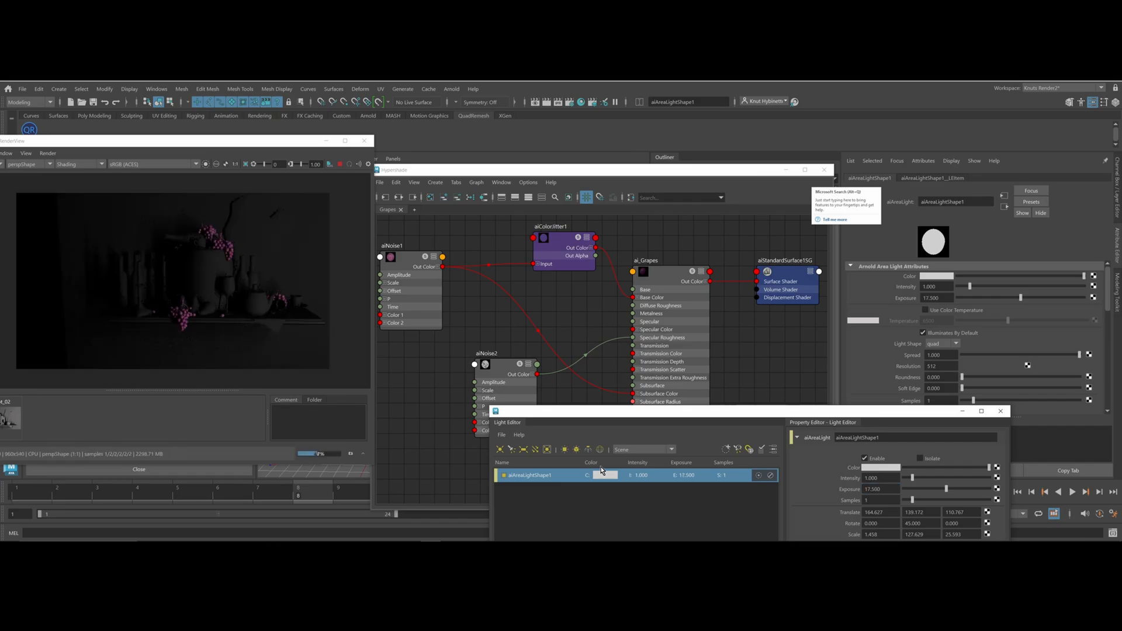
Set the exposure of aiAreaLightShape1 to 18 and close the Light Editor
double_click(882, 489)
type("18")
key("Return")
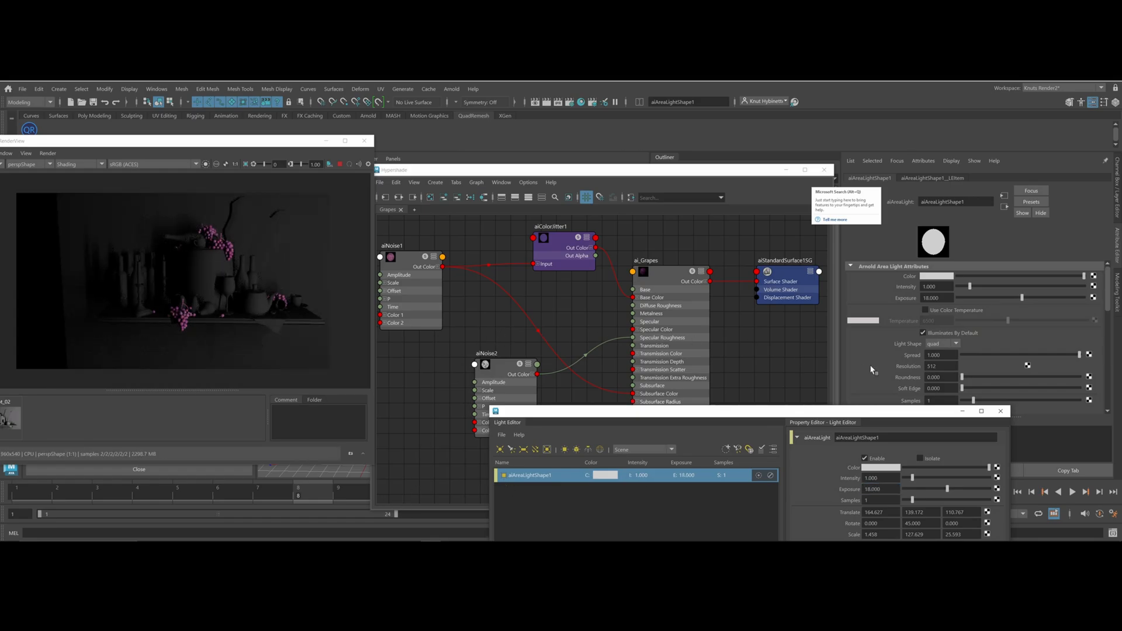
left_click(1009, 416)
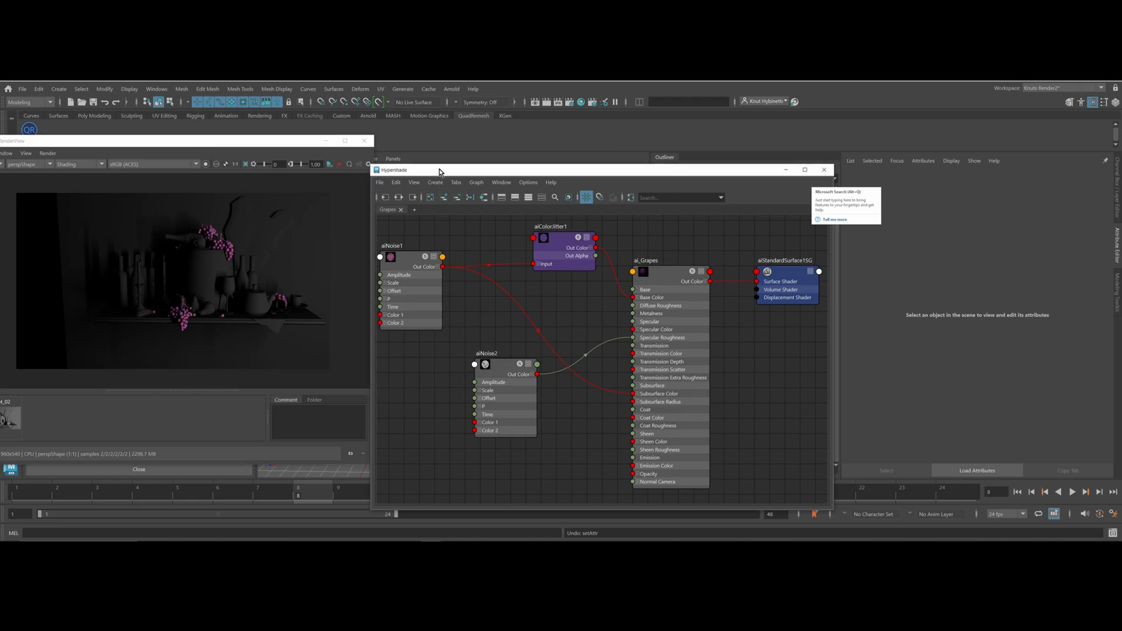
Add a new graph tab named Pear in the Hypershade
left_click_drag(439, 170, 476, 163)
left_click(448, 202)
double_click(462, 202)
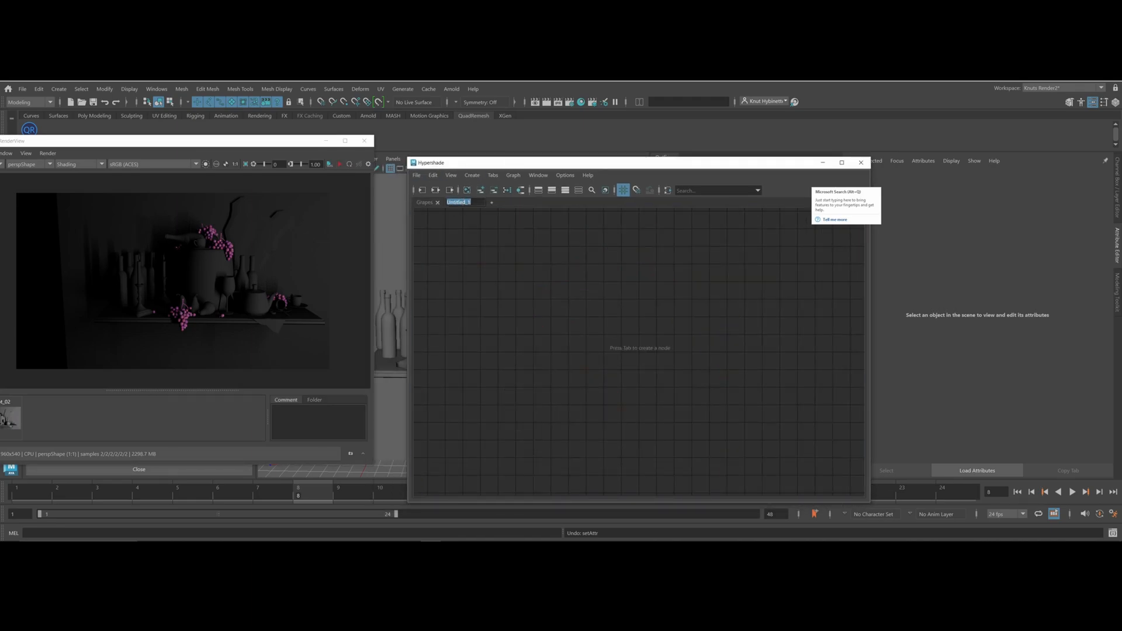
type("Pew")
key("Return")
Select the pear beside the barrel, close the Hypershade and assign a new aiStandardSurface material to the pear
left_click(209, 310)
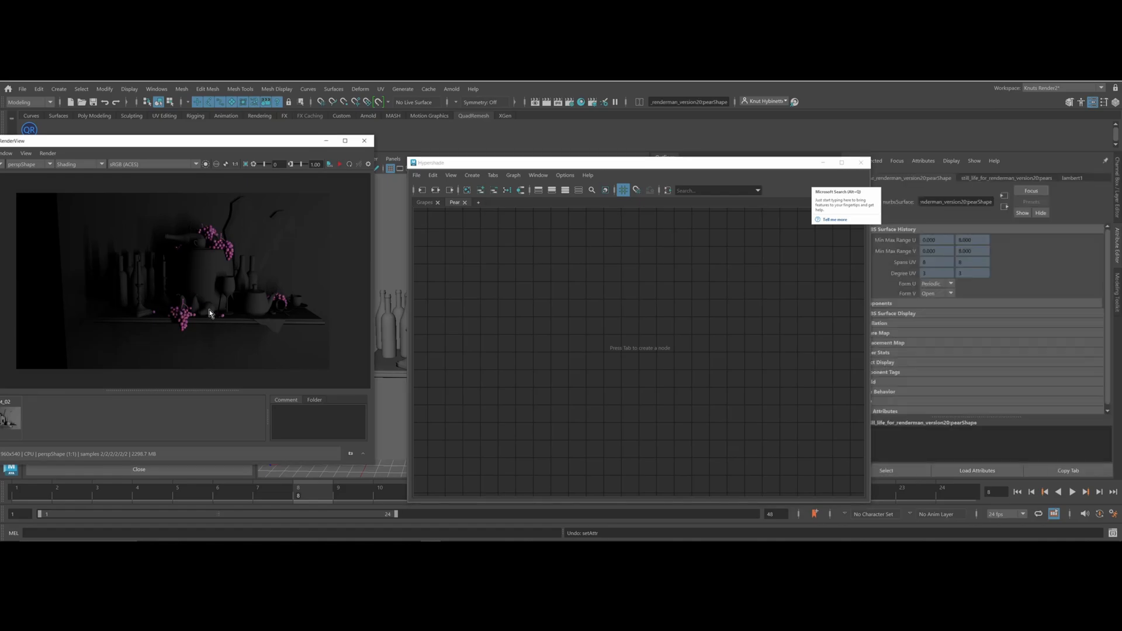
right_click(520, 306)
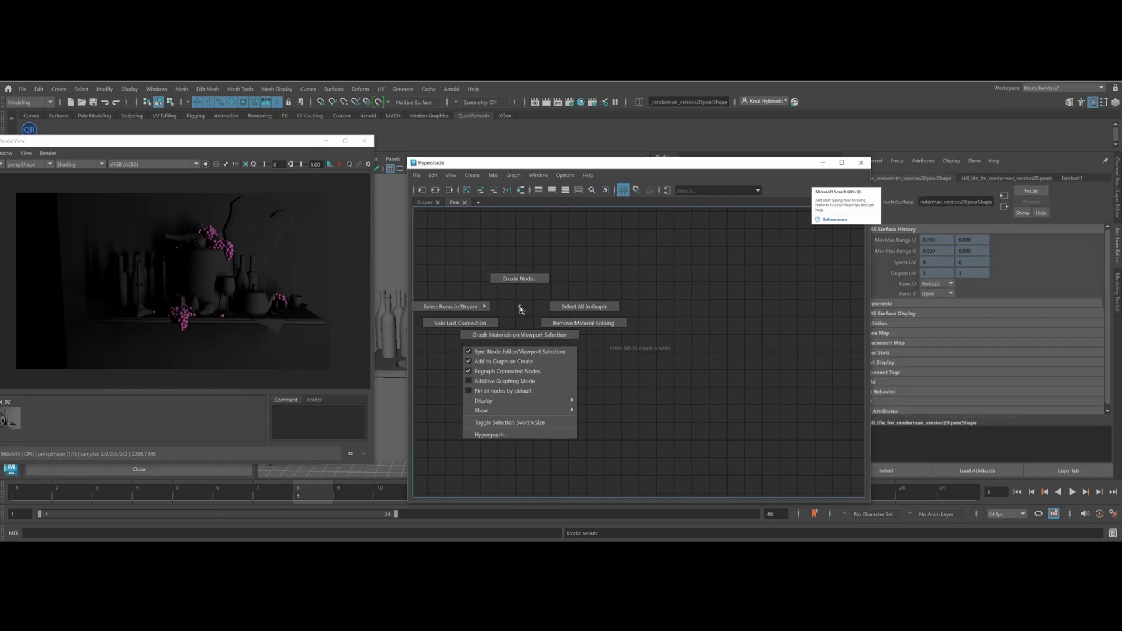
left_click(859, 163)
right_click(500, 362)
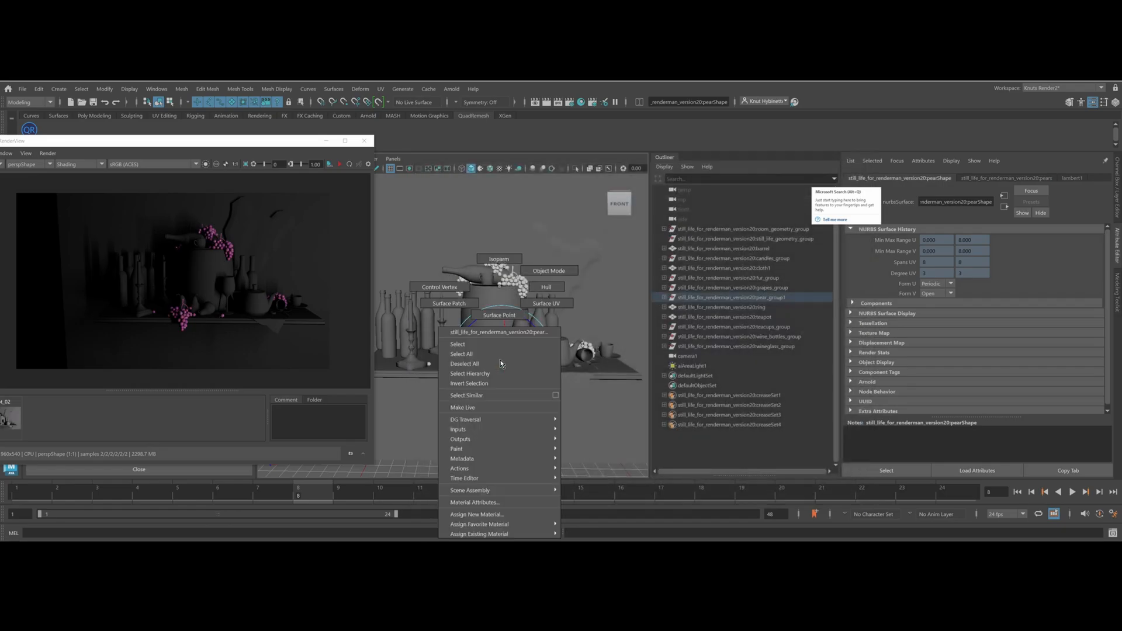
mouse_move(490, 524)
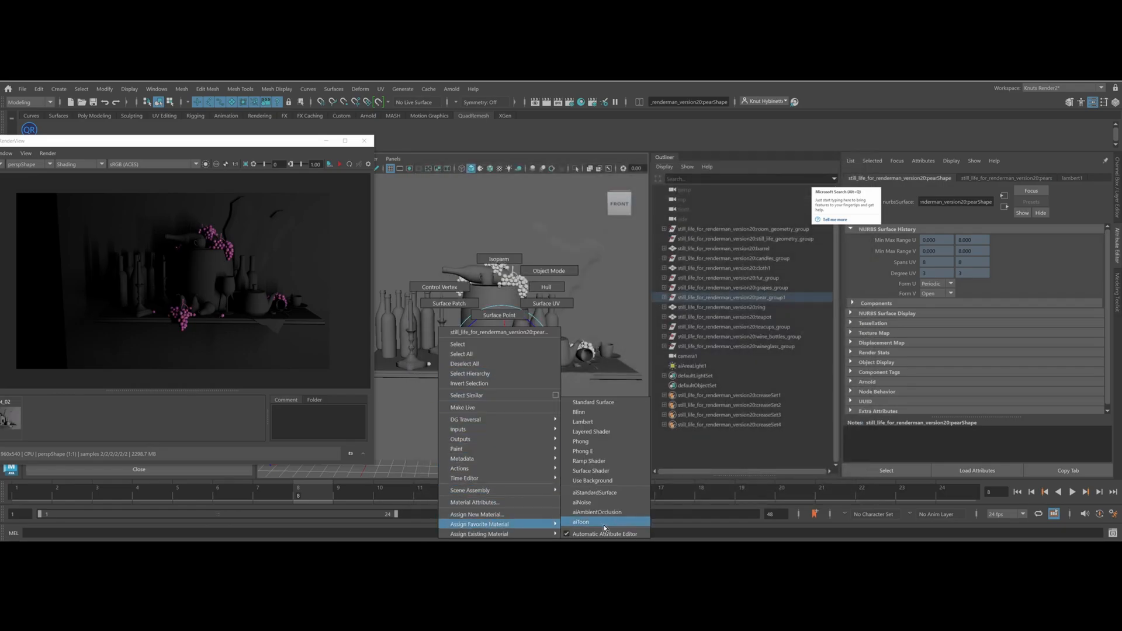
left_click(594, 493)
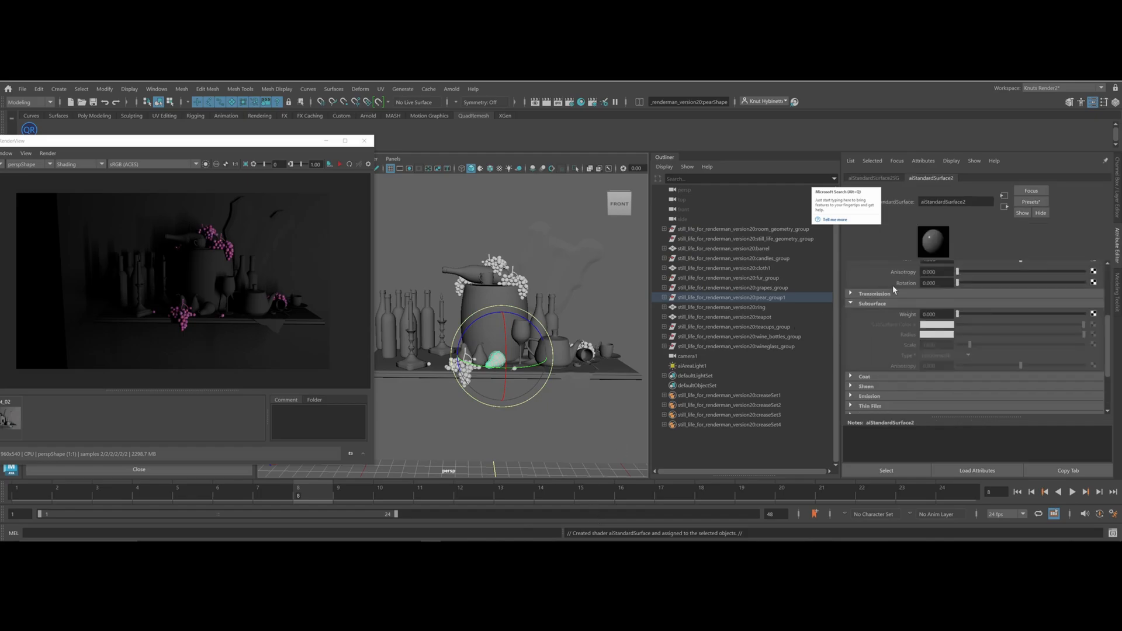
Connect a new File texture node to the Base Color of the pear's material
scroll(913, 300, "up", 4)
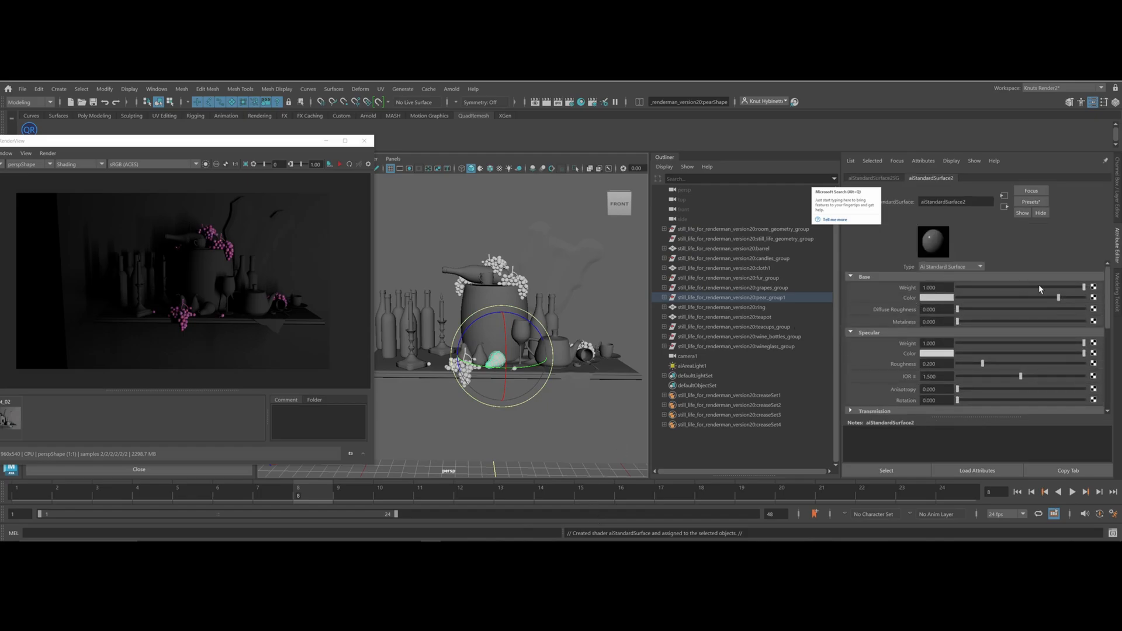
left_click(1093, 297)
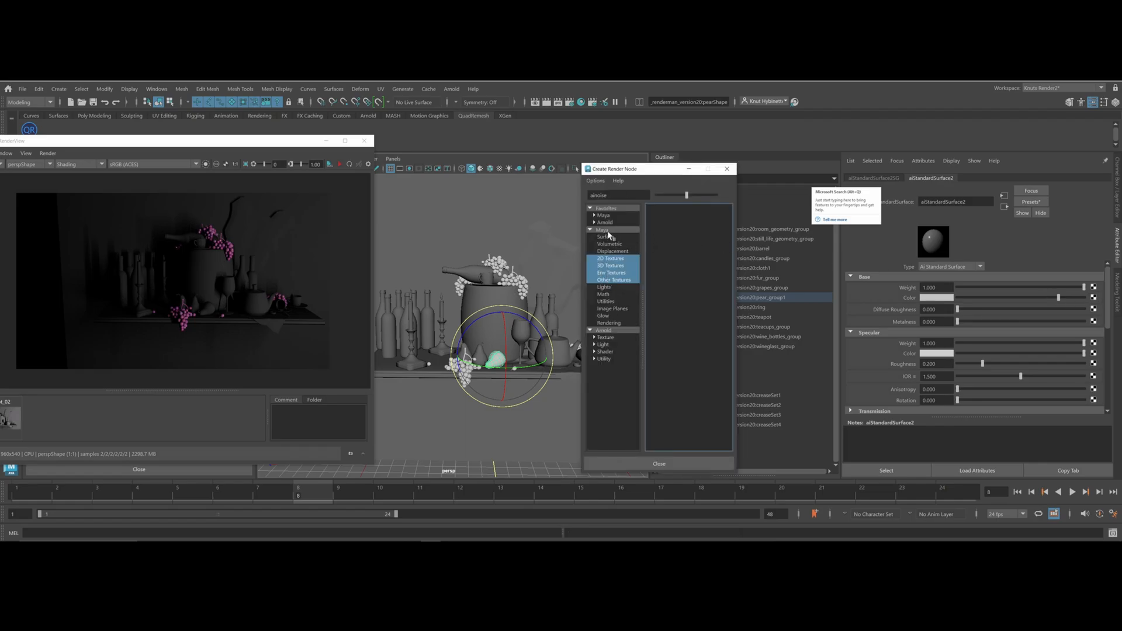
left_click(606, 230)
double_click(612, 195)
key("BackSpace")
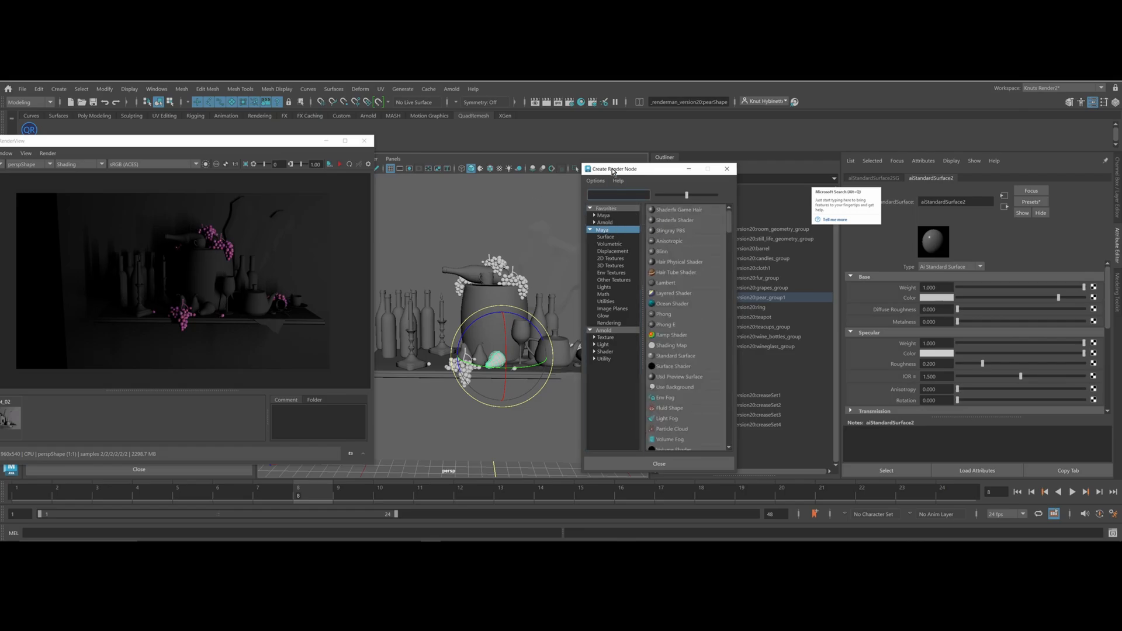
type("file")
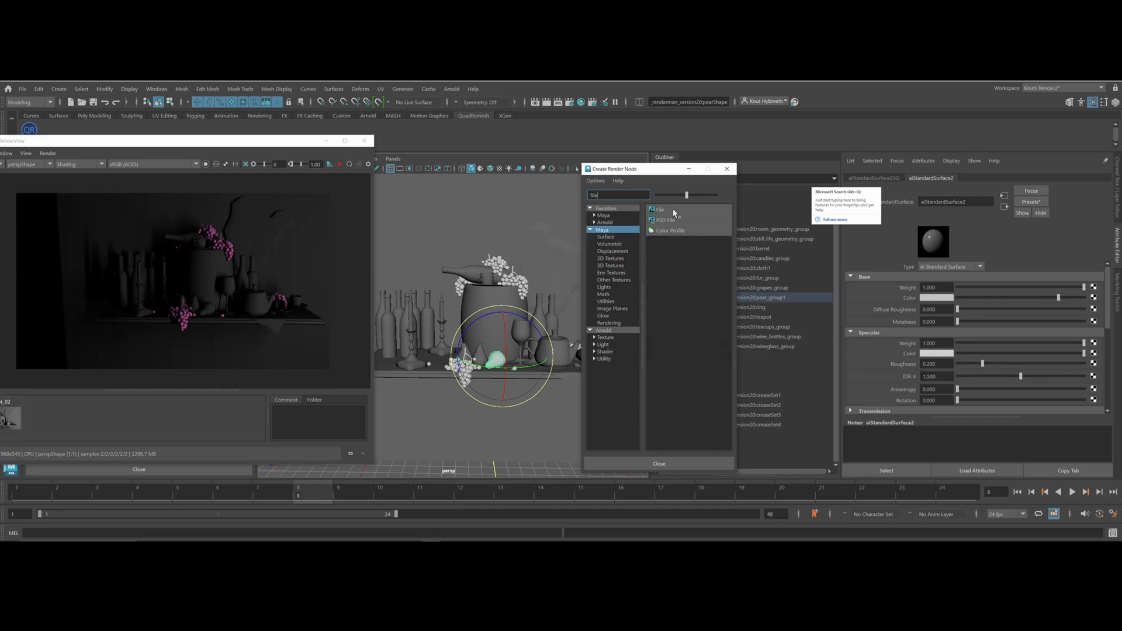
left_click(651, 211)
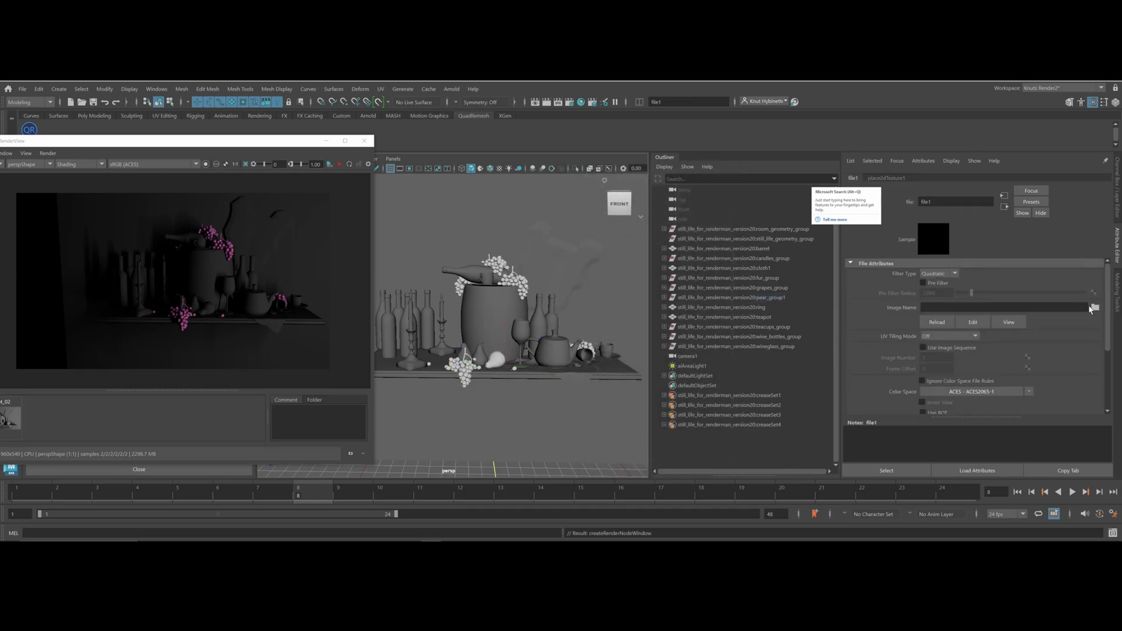
Load Pear.jpg from the still_life_for_renderman_project/MyDownloads folder as the file texture's image
left_click(1094, 307)
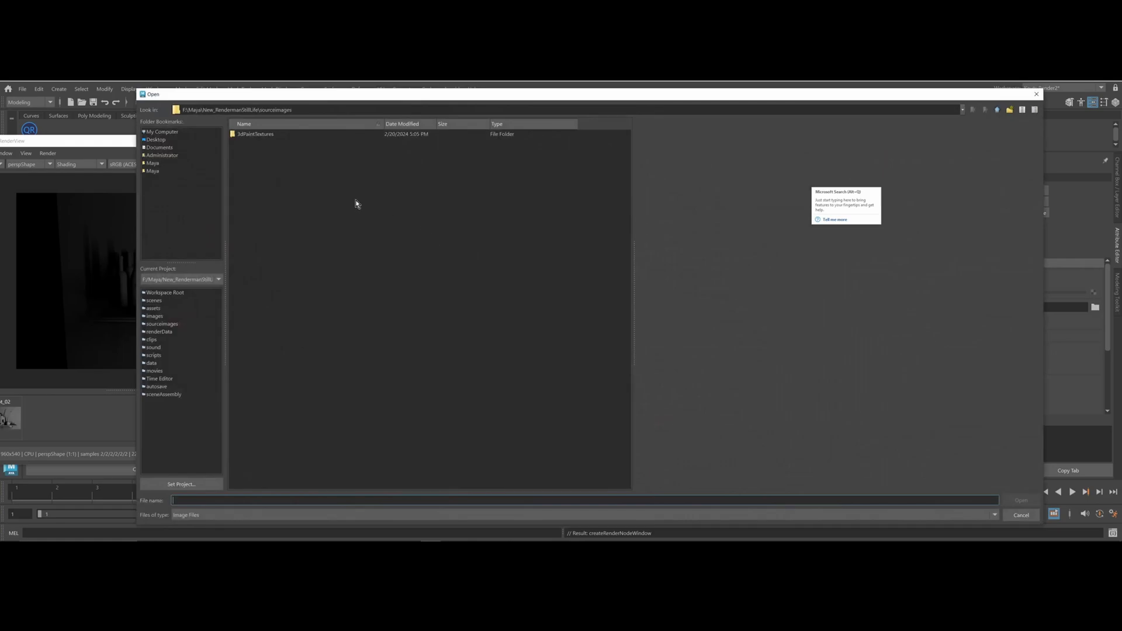
left_click_drag(261, 96, 1121, 275)
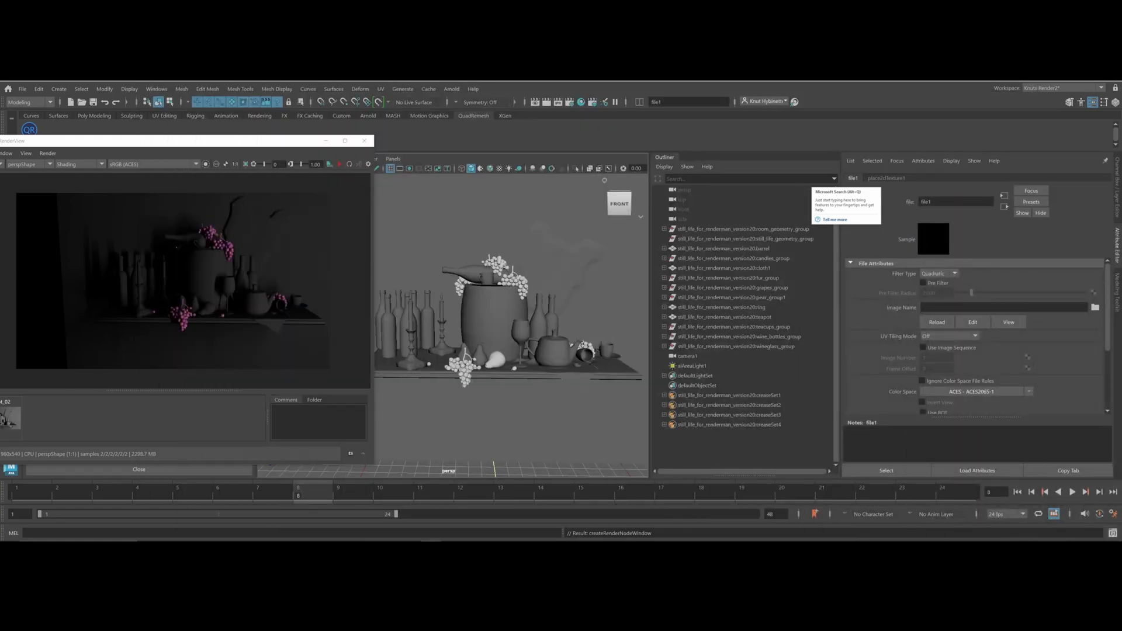
left_click_drag(1121, 327, 548, 127)
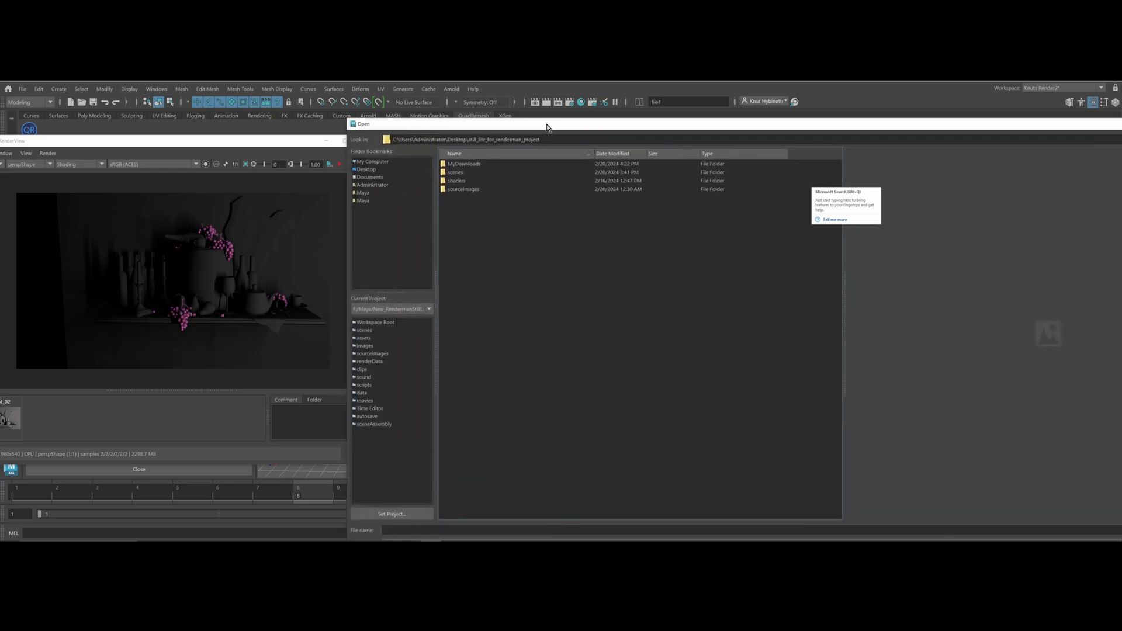
double_click(481, 191)
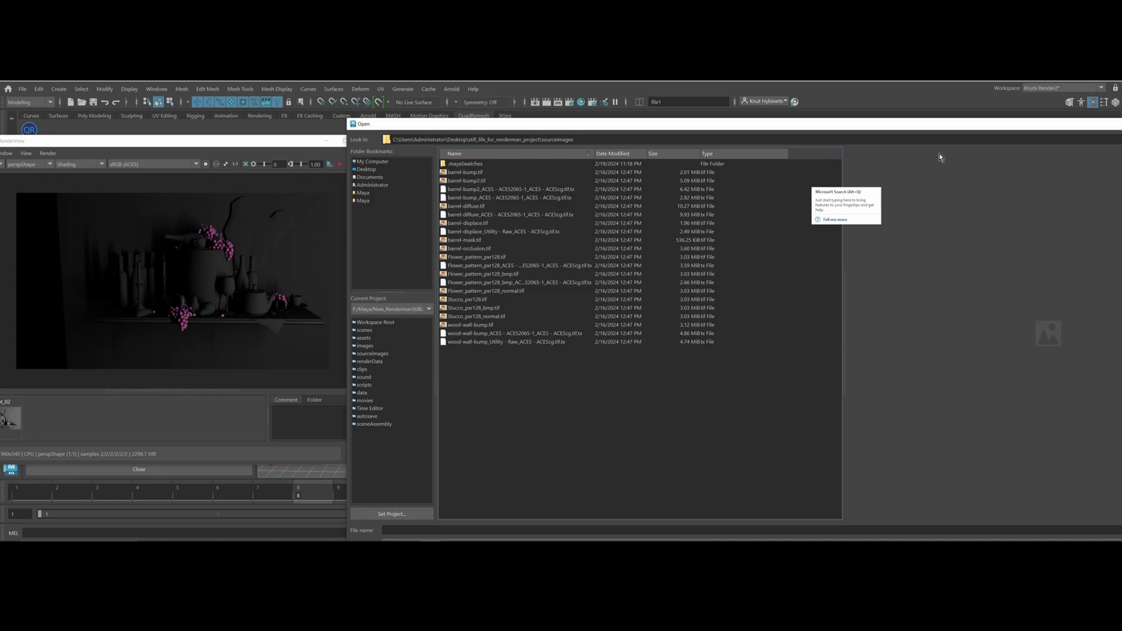
left_click_drag(1049, 128, 725, 100)
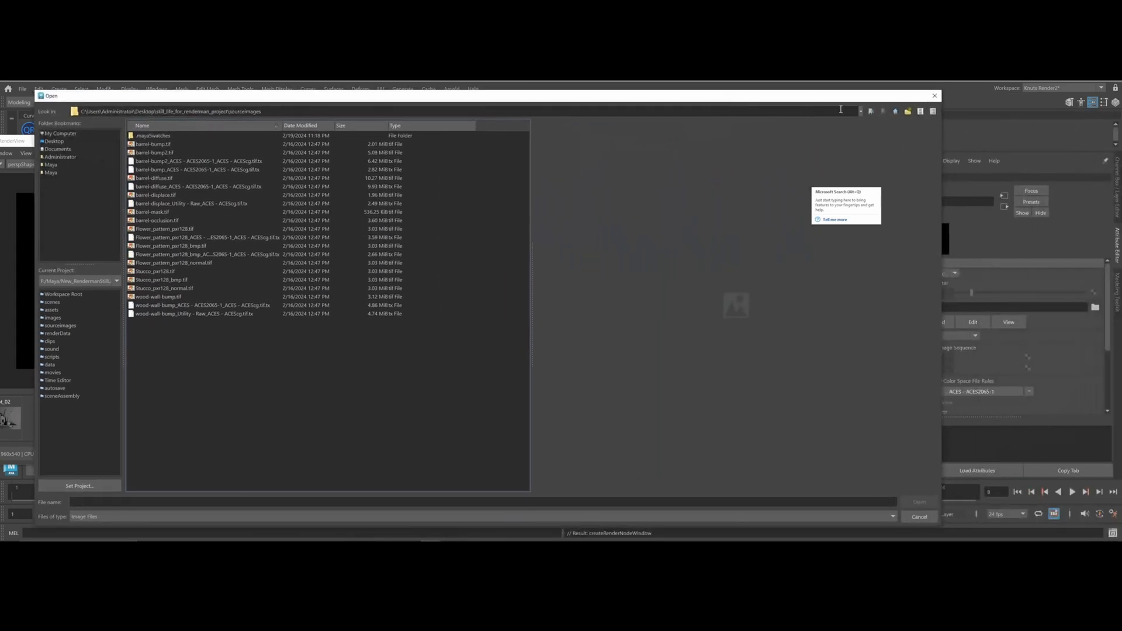
left_click(894, 111)
double_click(161, 136)
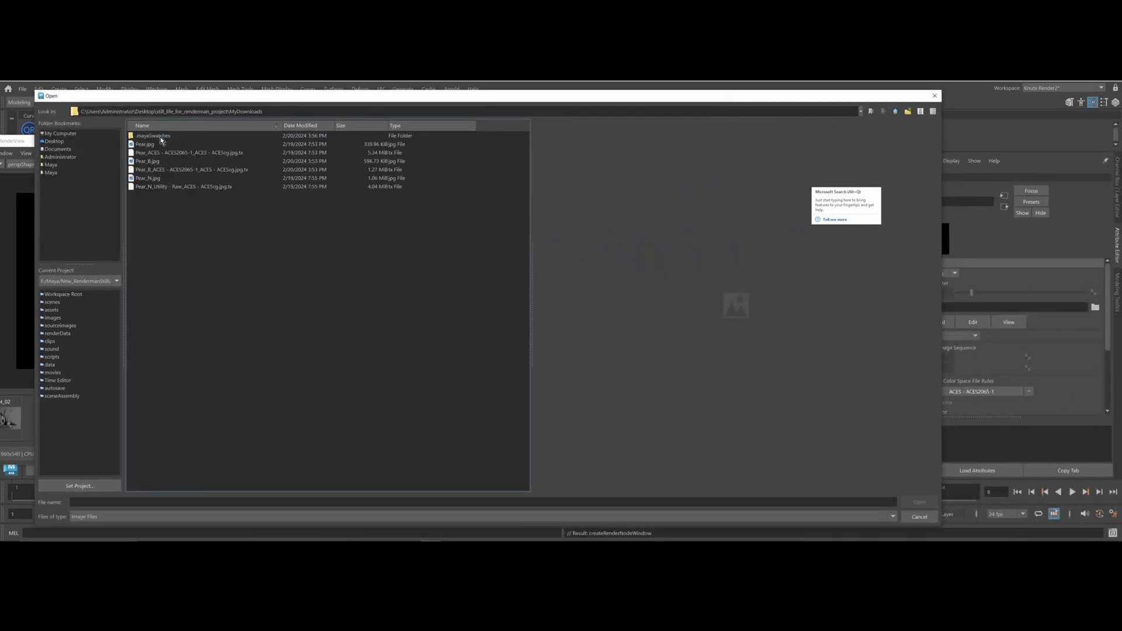
left_click(147, 145)
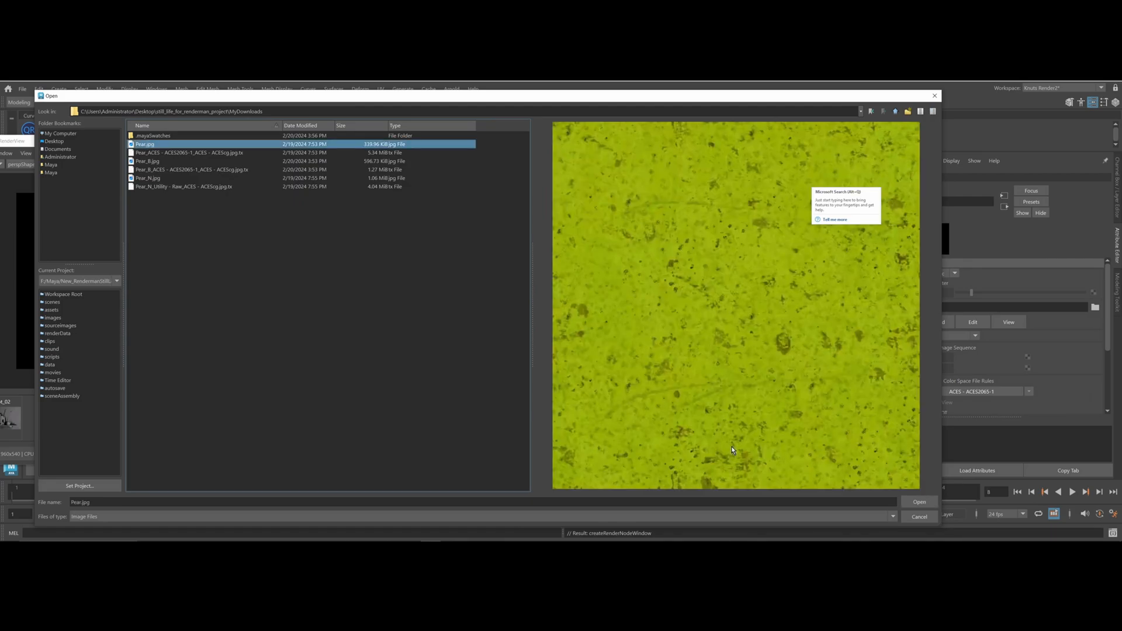
left_click(917, 502)
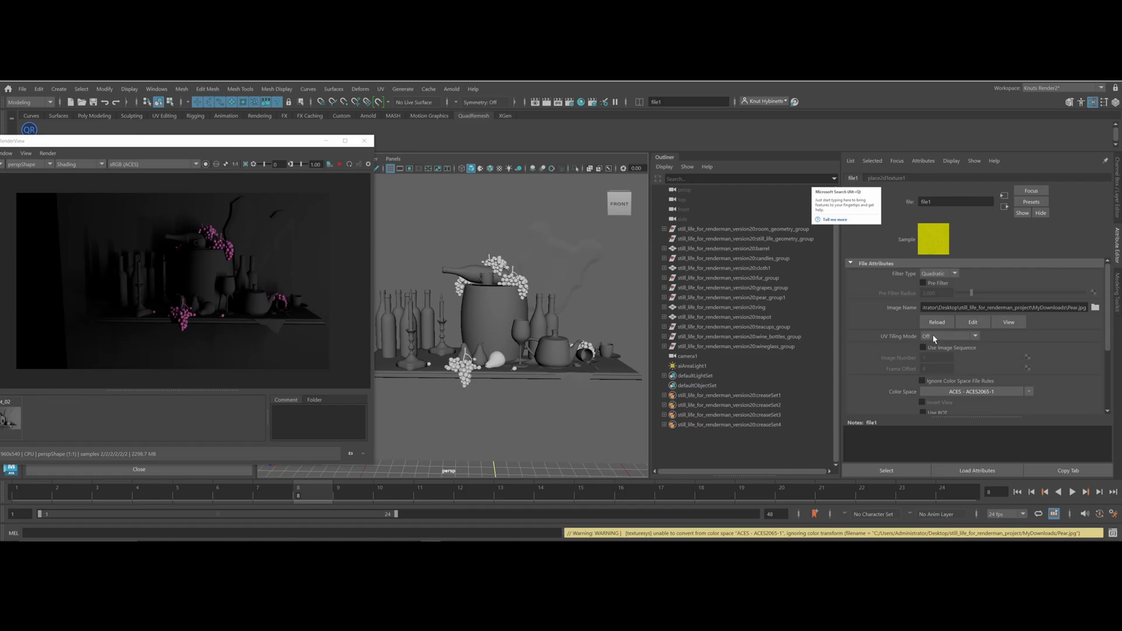
scroll(923, 354, "down", 3)
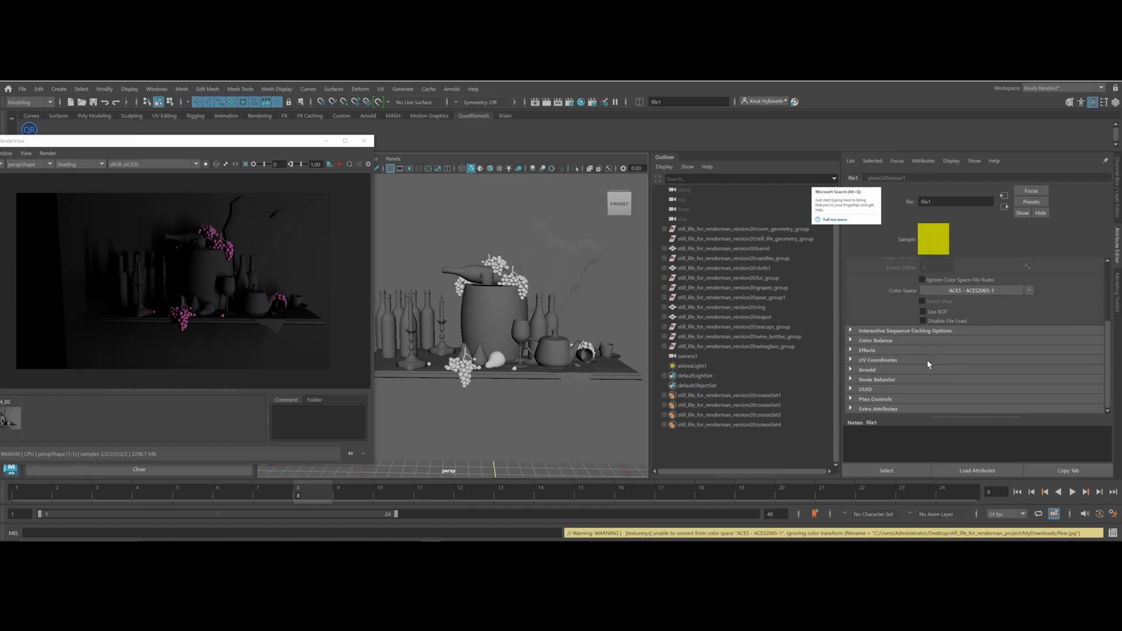
left_click(850, 370)
left_click(849, 368)
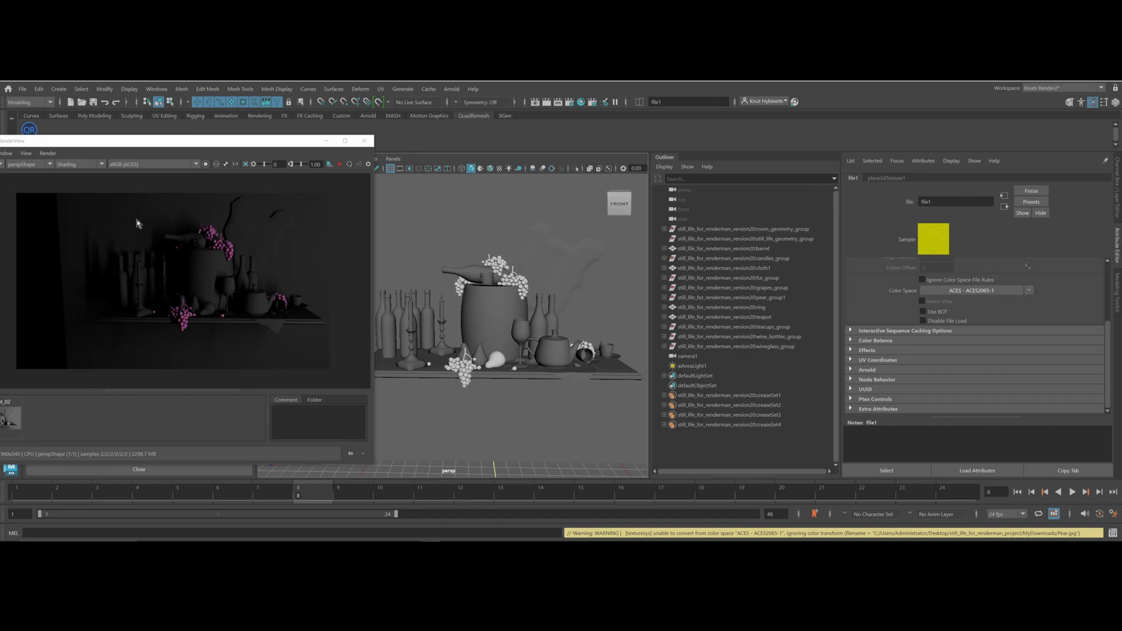
Select the pear lying beside the teapot and rename its standard surface material ai_Pear
left_click(494, 359)
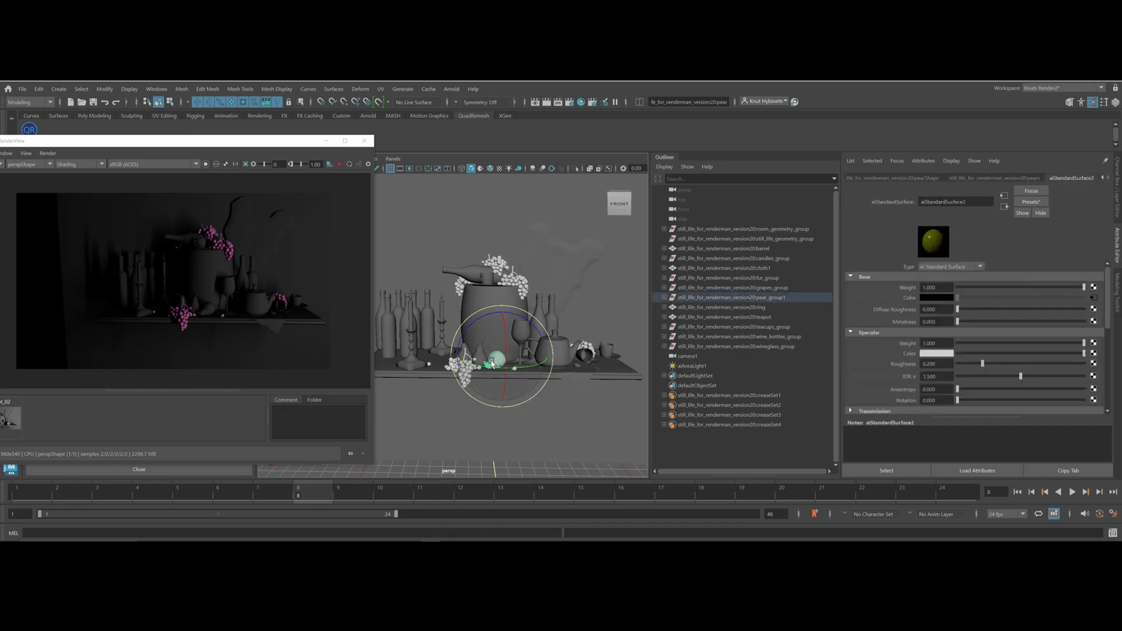
double_click(972, 205)
type("ai_Pear")
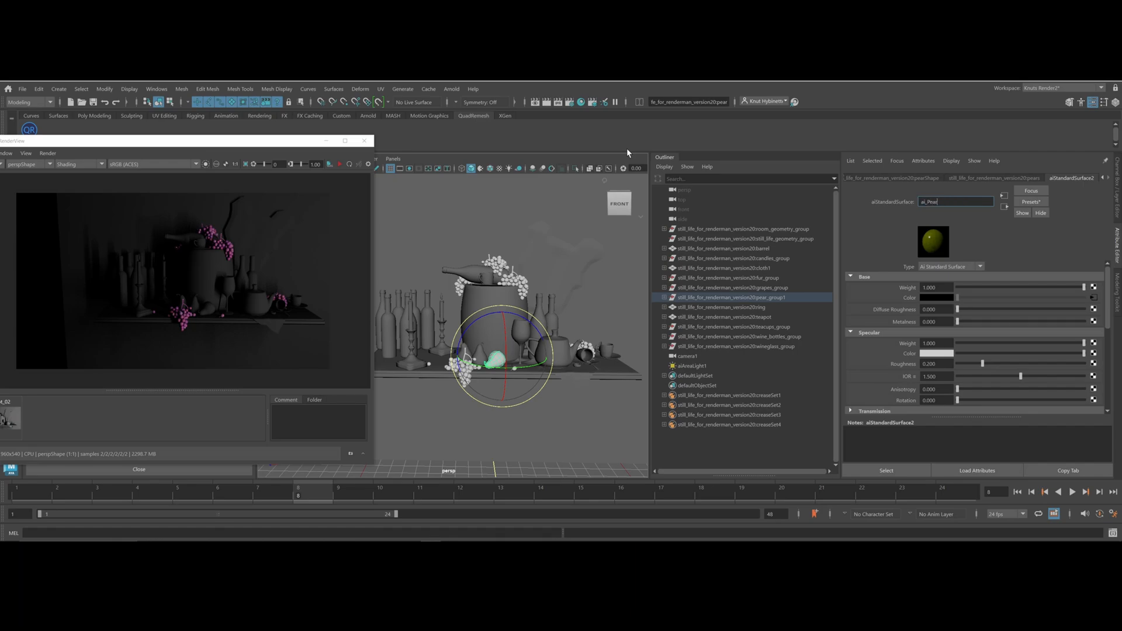
key("Return")
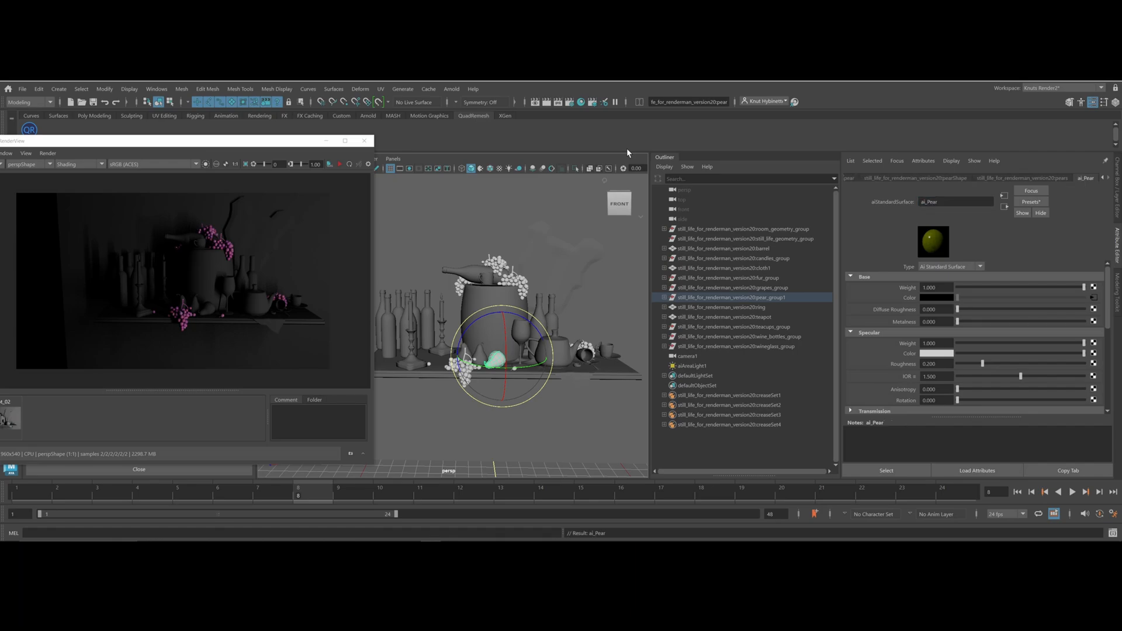
Connect a File texture to ai_Pear's bump mapping and set the bump node to use it as Tangent Space Normals
scroll(1042, 343, "down", 4)
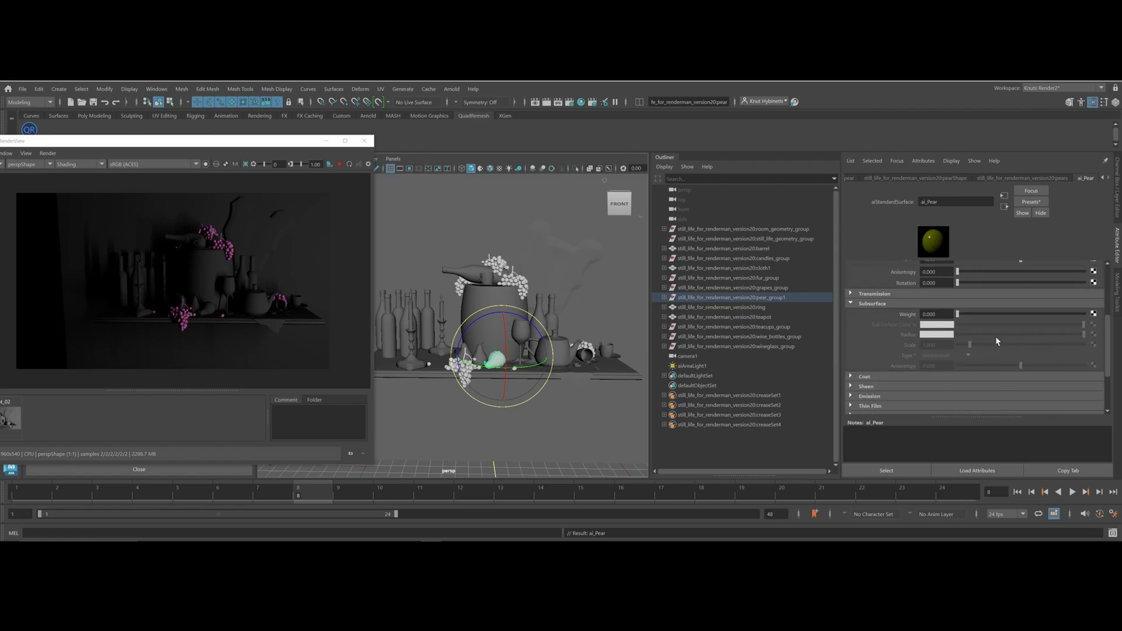
scroll(994, 336, "down", 3)
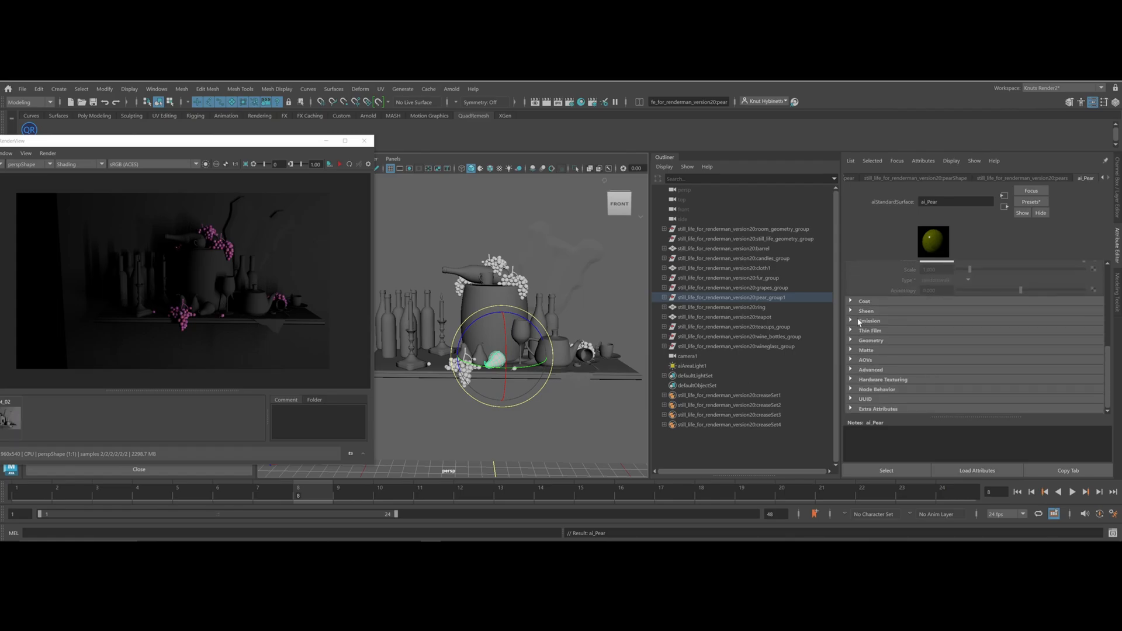
left_click(851, 340)
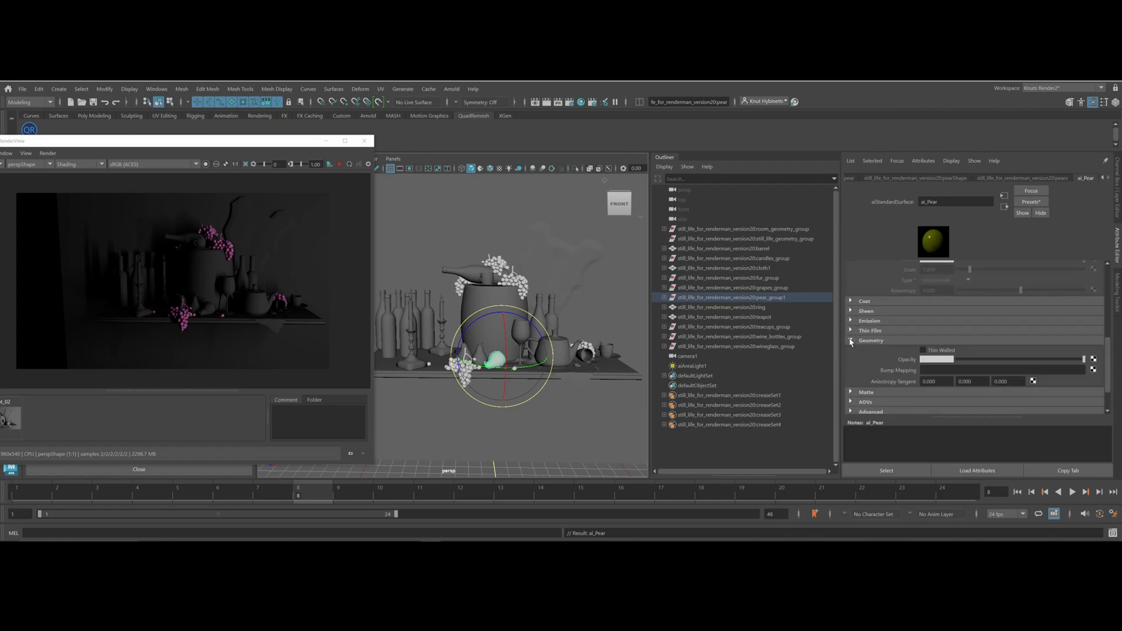
left_click(1093, 370)
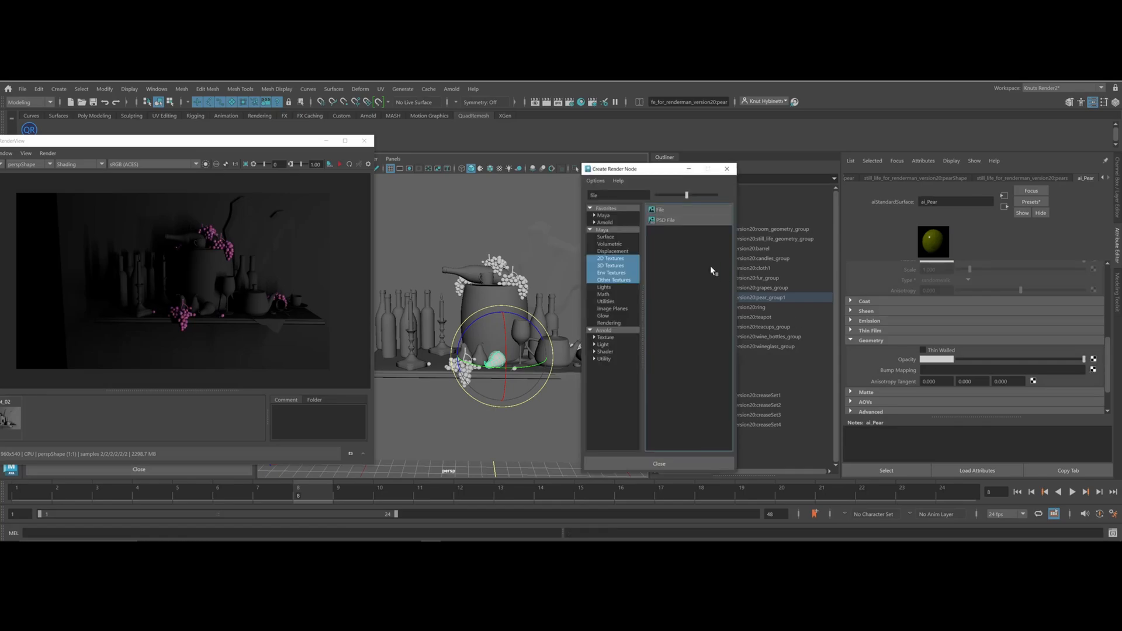
left_click(672, 209)
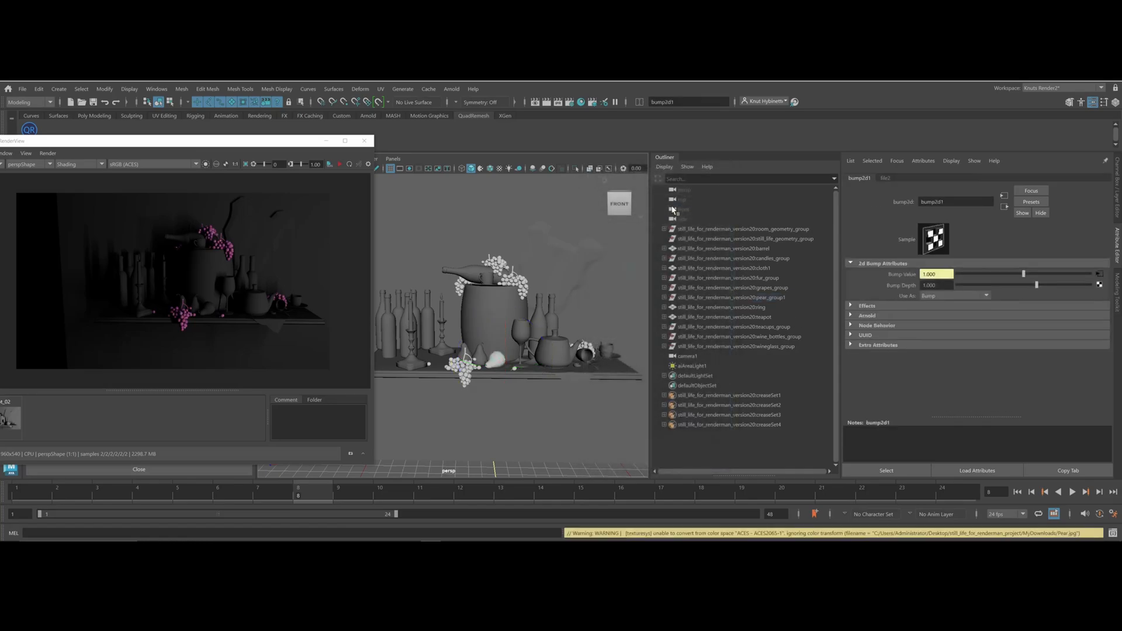
left_click(983, 295)
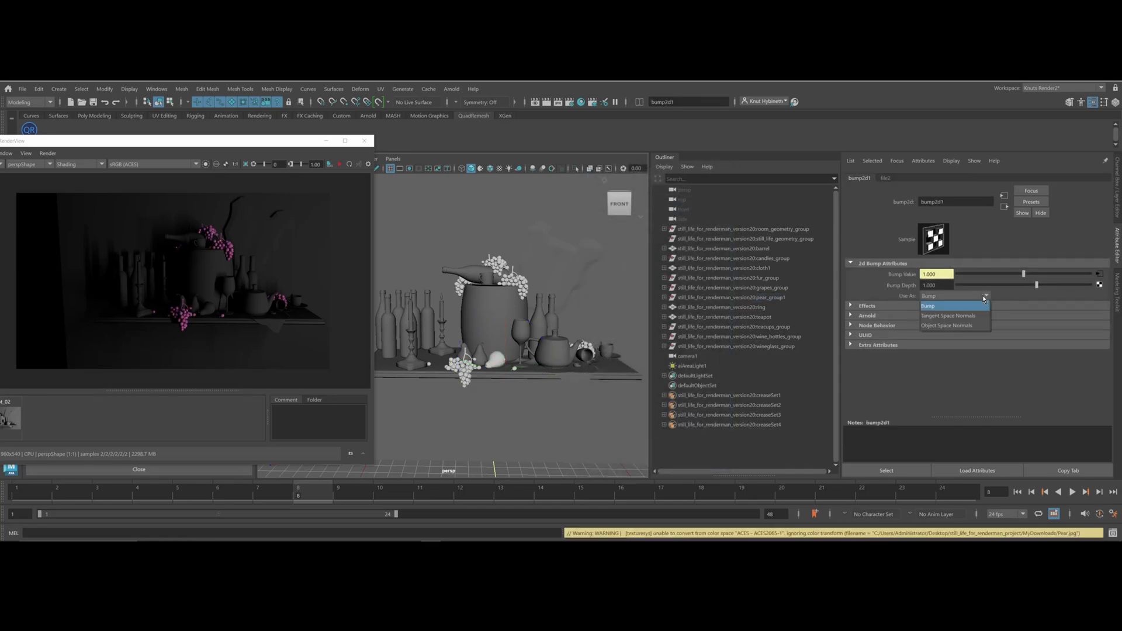
left_click(960, 316)
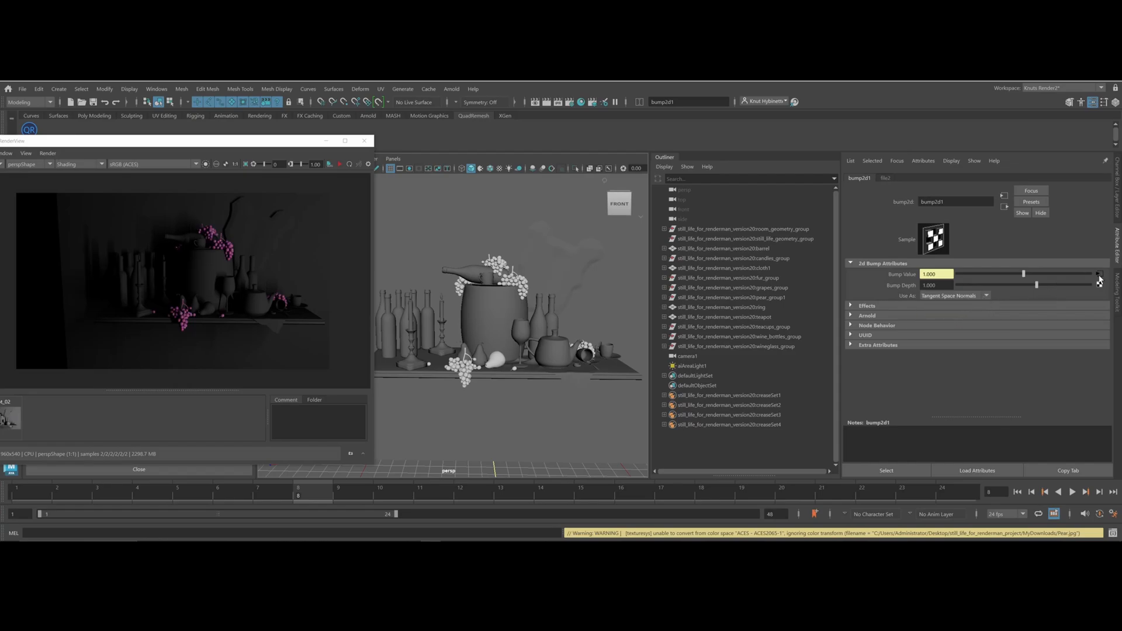
Load Pear_N.jpg from the MyDownloads folder as the image of the bump node's file texture
left_click(1098, 274)
scroll(1014, 275, "up", 5)
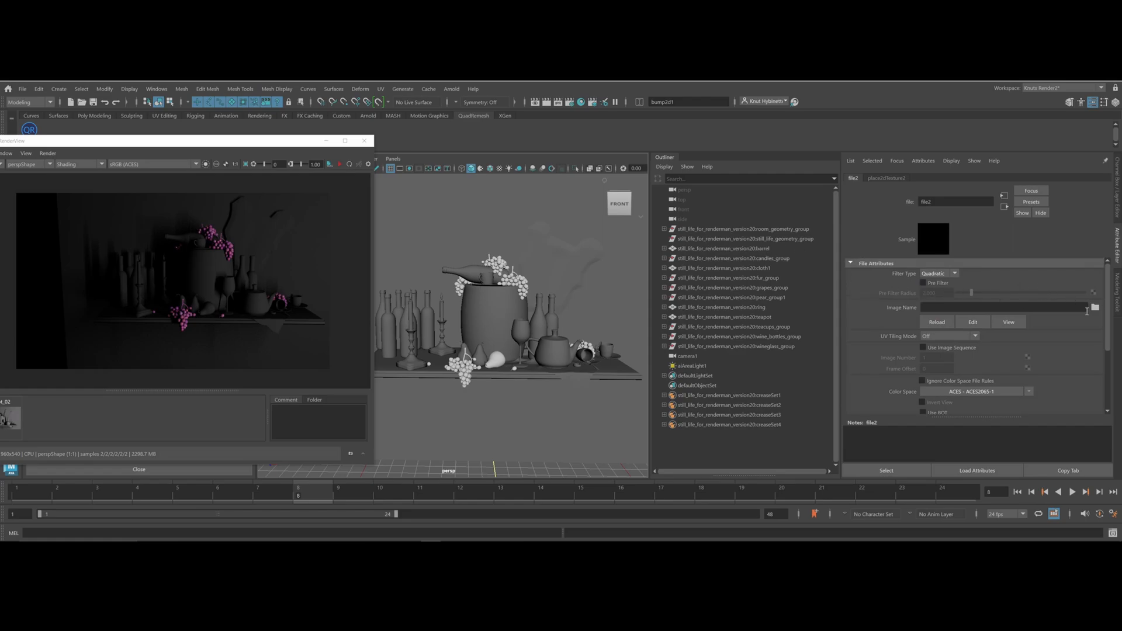
left_click(1095, 307)
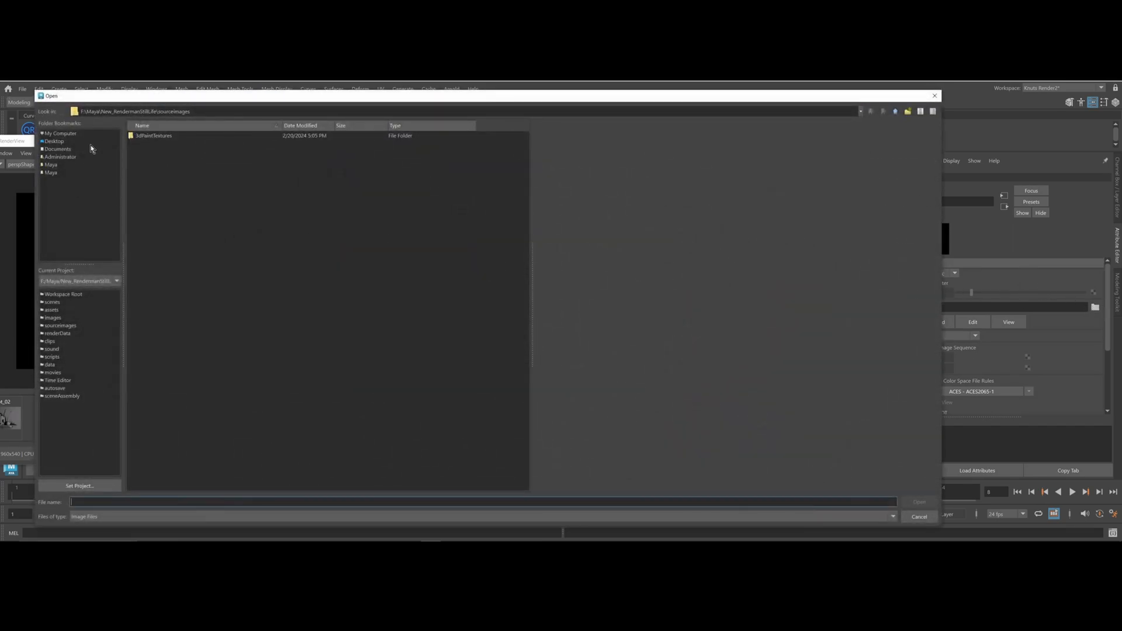
left_click_drag(297, 95, 1121, 187)
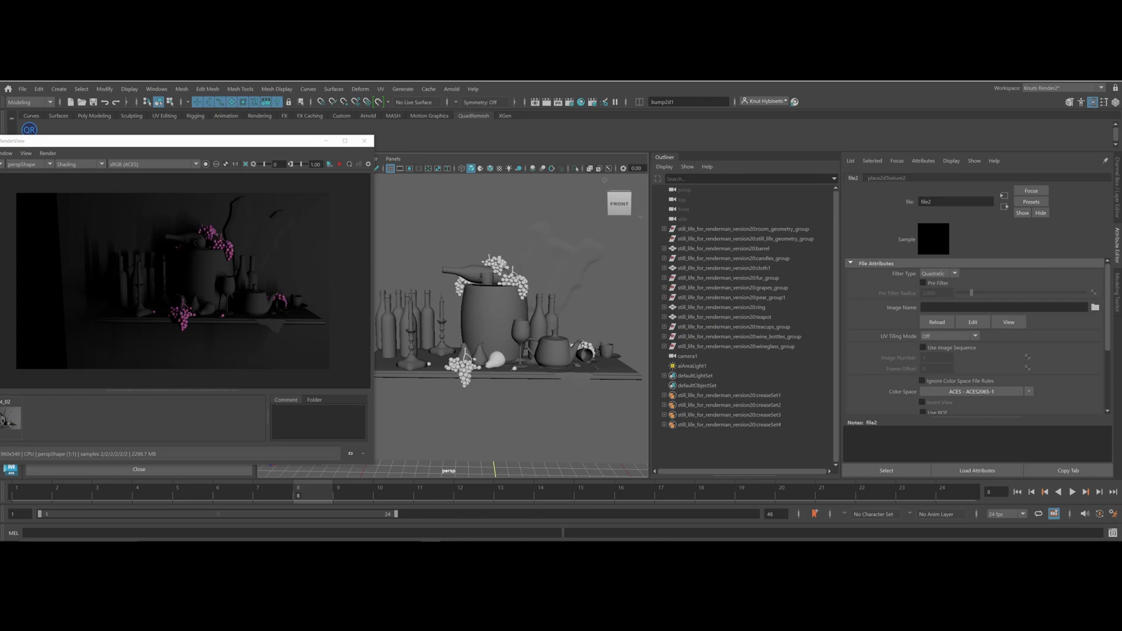
left_click_drag(1121, 202, 388, 108)
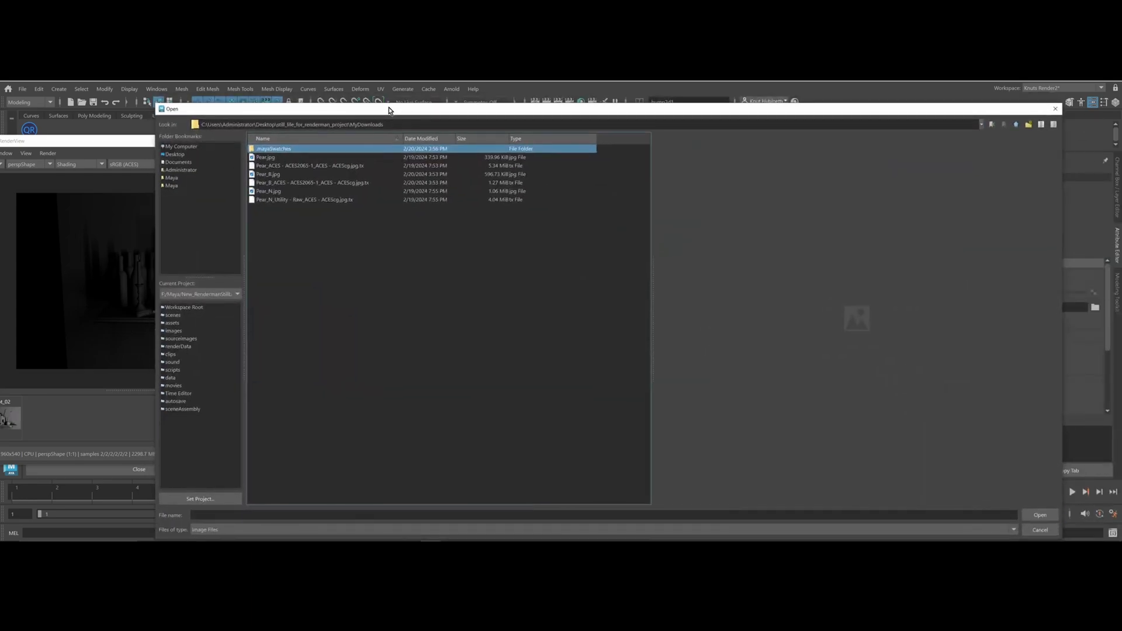
left_click(272, 191)
double_click(272, 191)
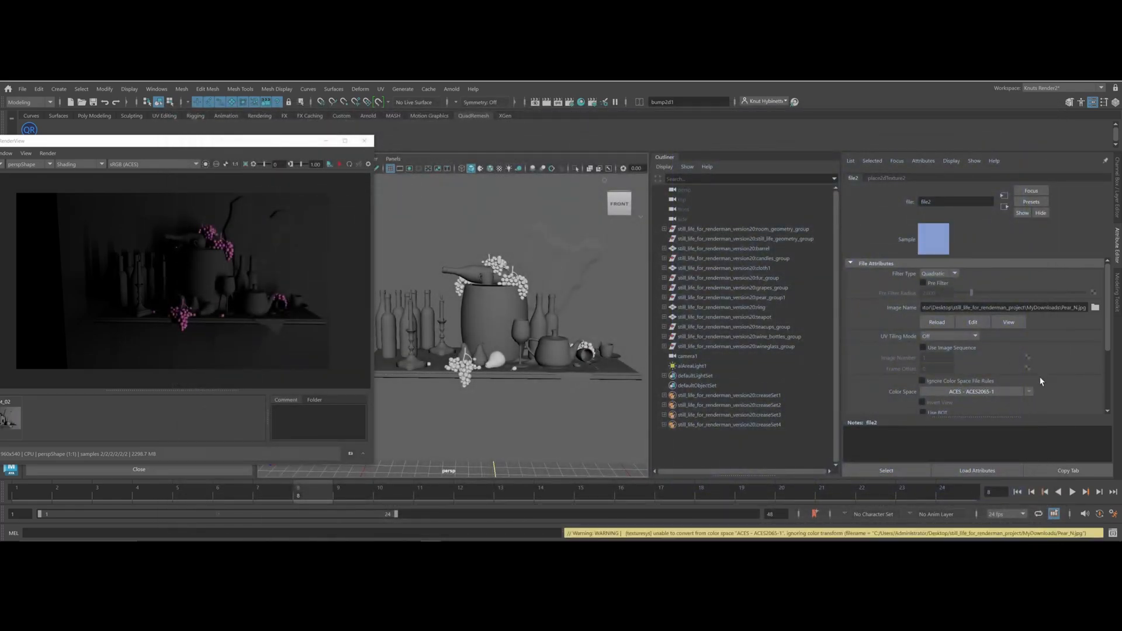
Set the normal map's color space to Utility - Raw and expand its Color Balance settings
left_click(1029, 391)
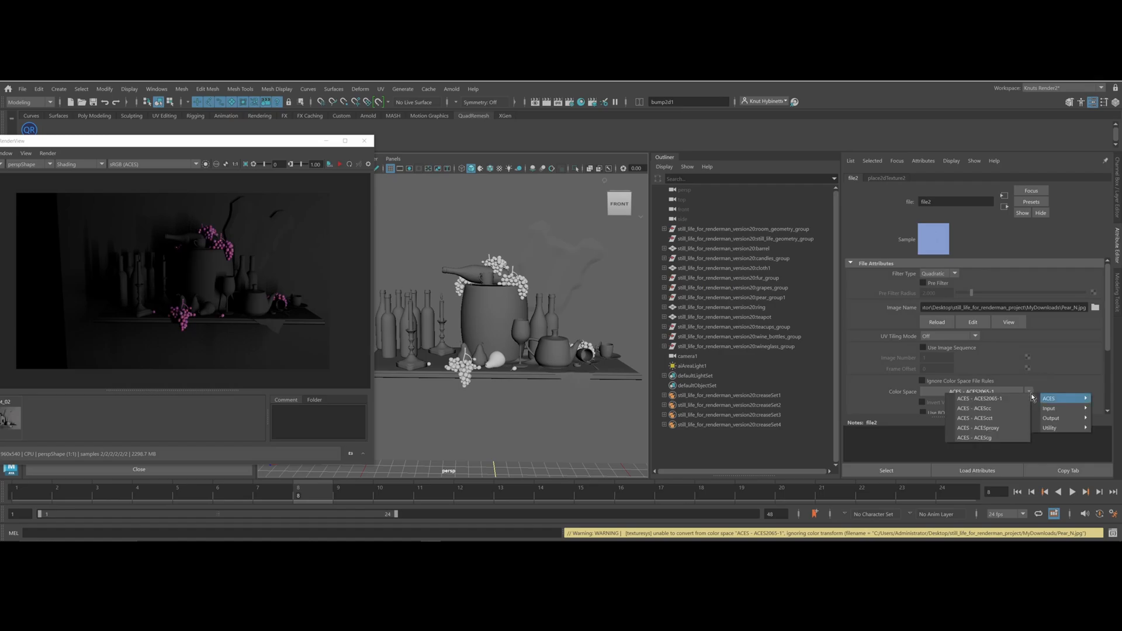
mouse_move(1049, 430)
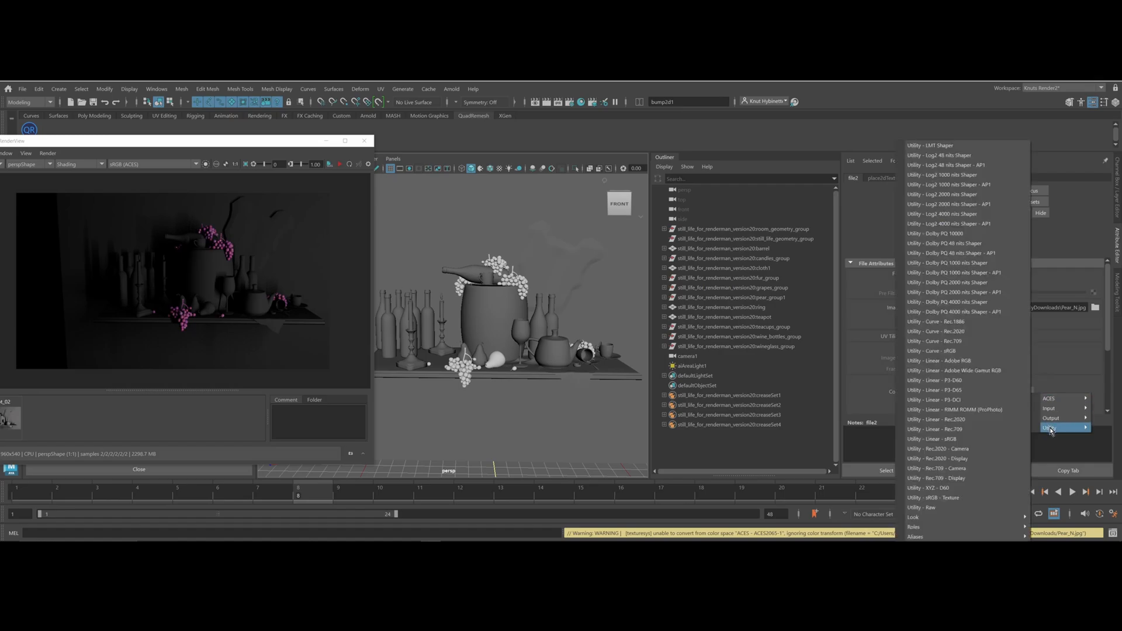
left_click(927, 510)
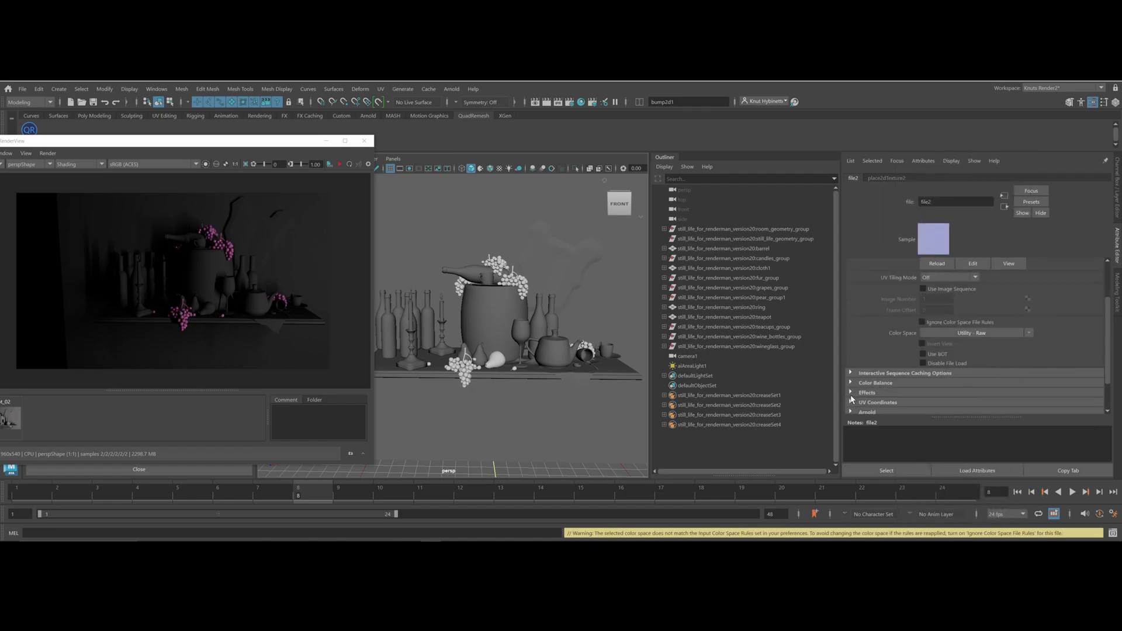
left_click(850, 384)
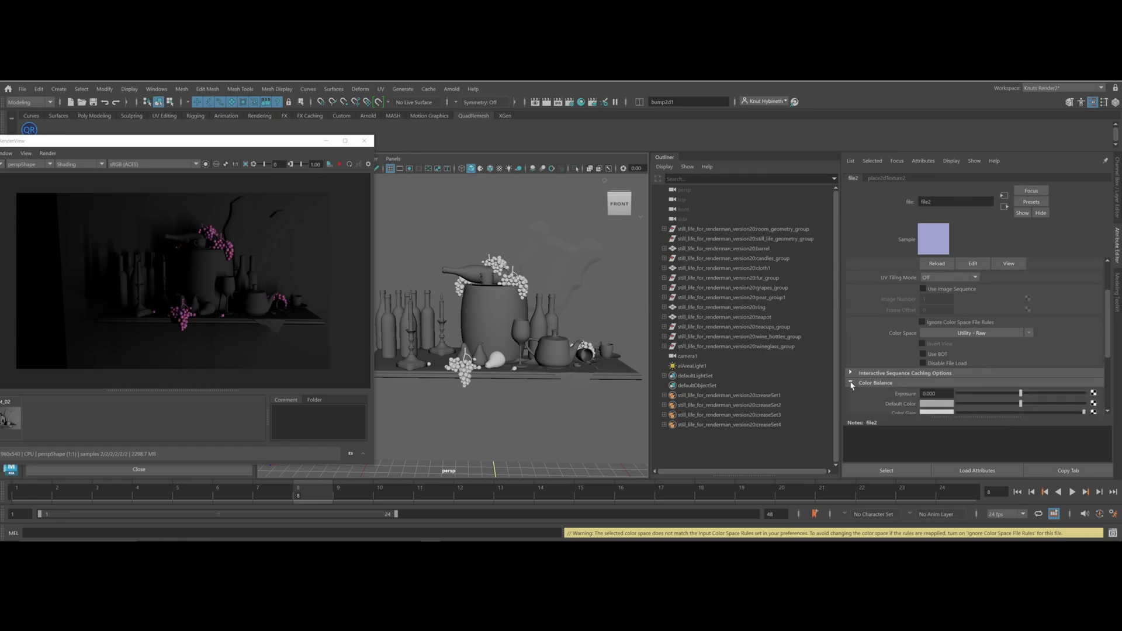
scroll(851, 384, "down", 2)
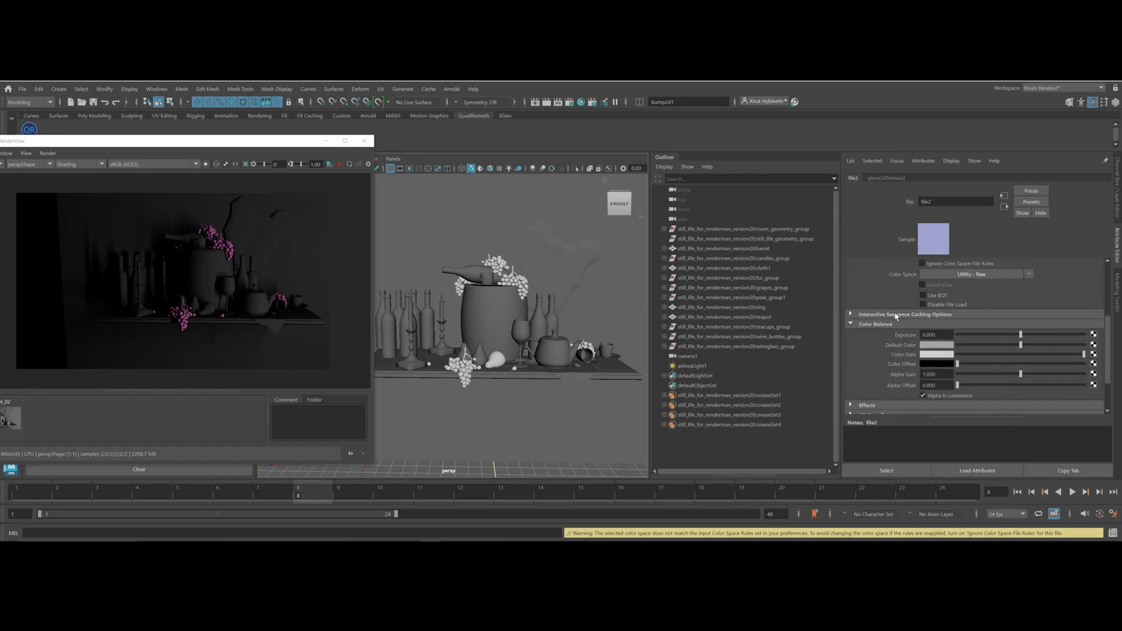
scroll(895, 317, "up", 4)
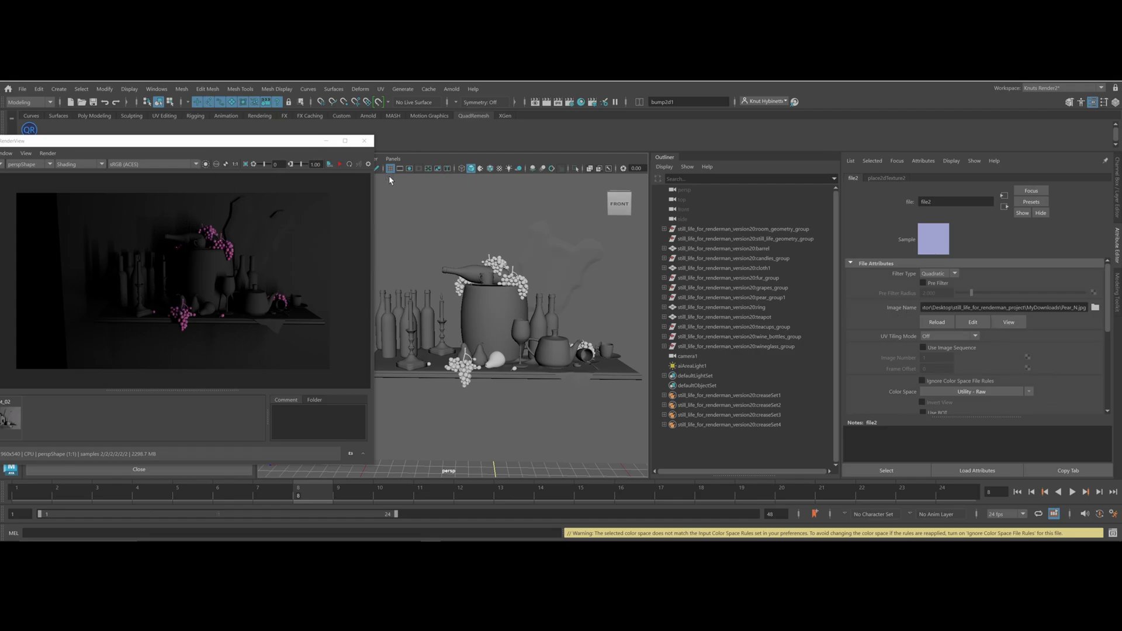
Assign the existing ai_Pear material to the upright pears behind the grapes and start the render preview
left_click(485, 357)
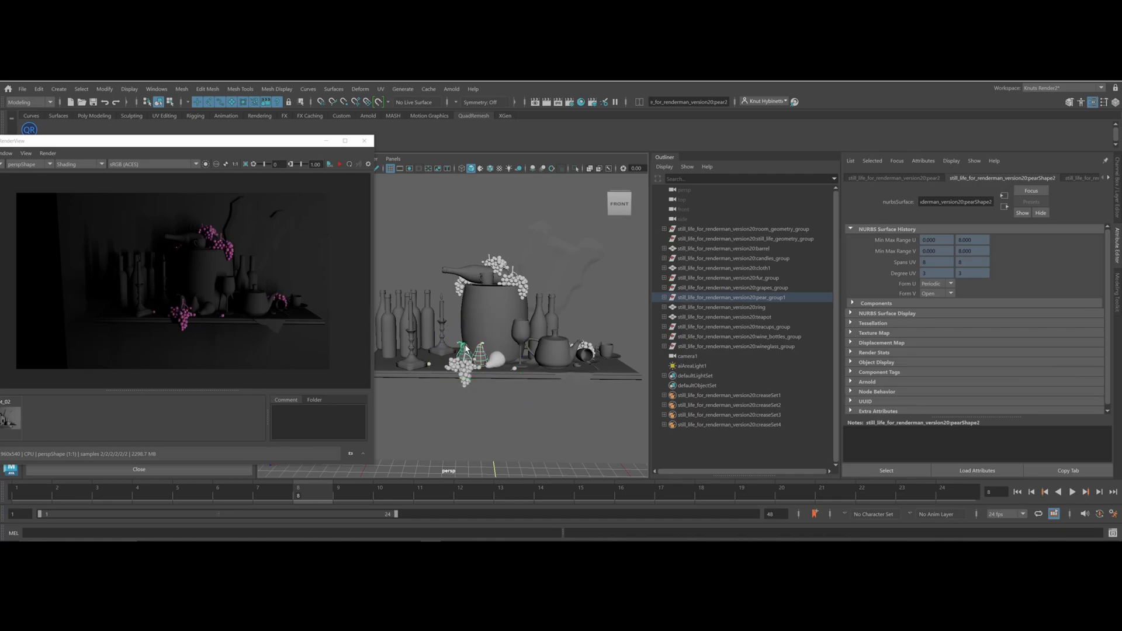
right_click(466, 348)
mouse_move(467, 534)
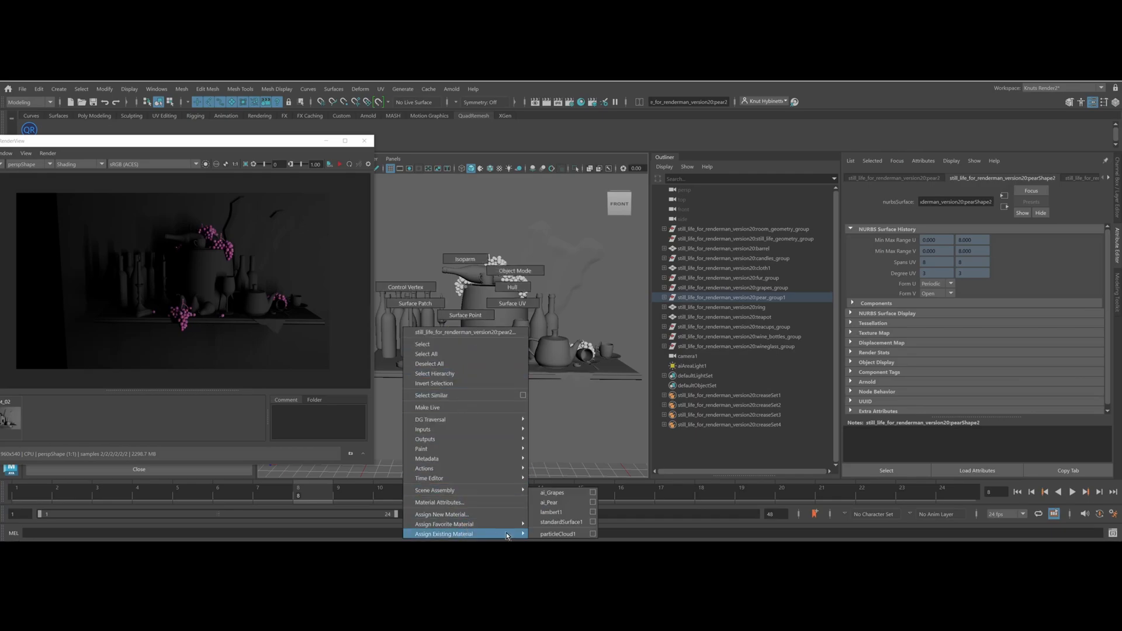
left_click(565, 501)
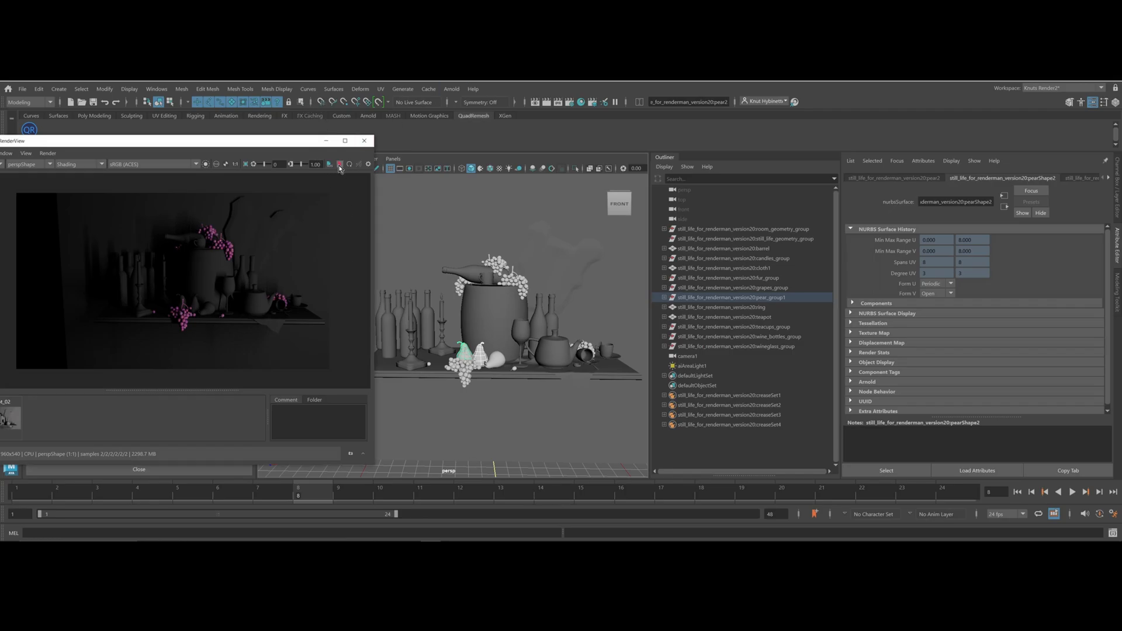
left_click(340, 164)
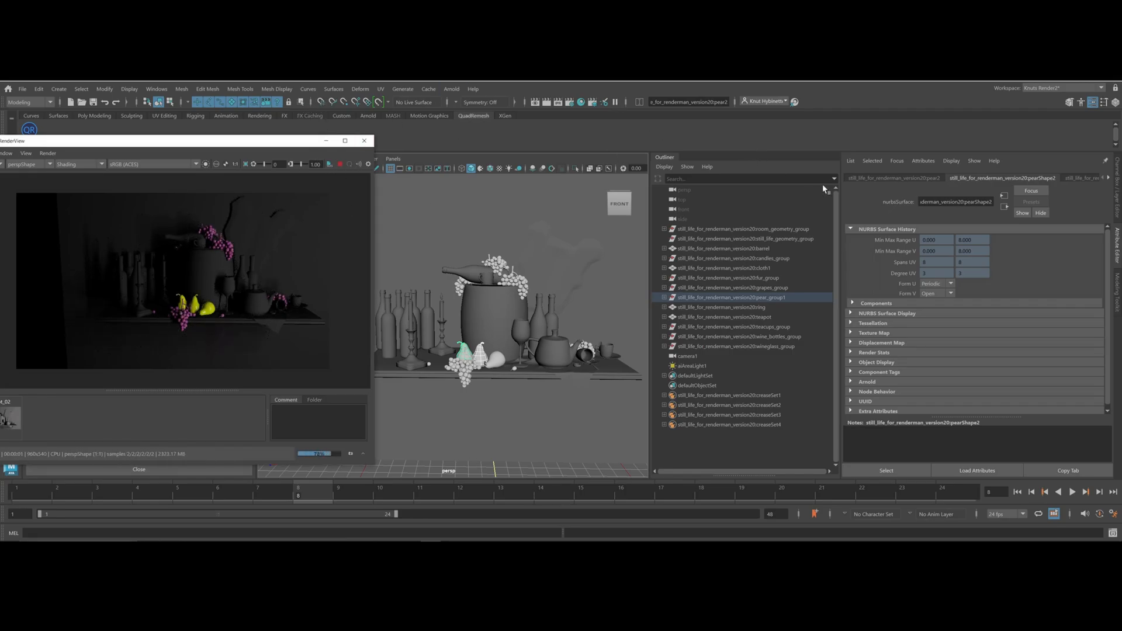
Set the specular roughness of the ai_Pear material to 0
left_click(1108, 178)
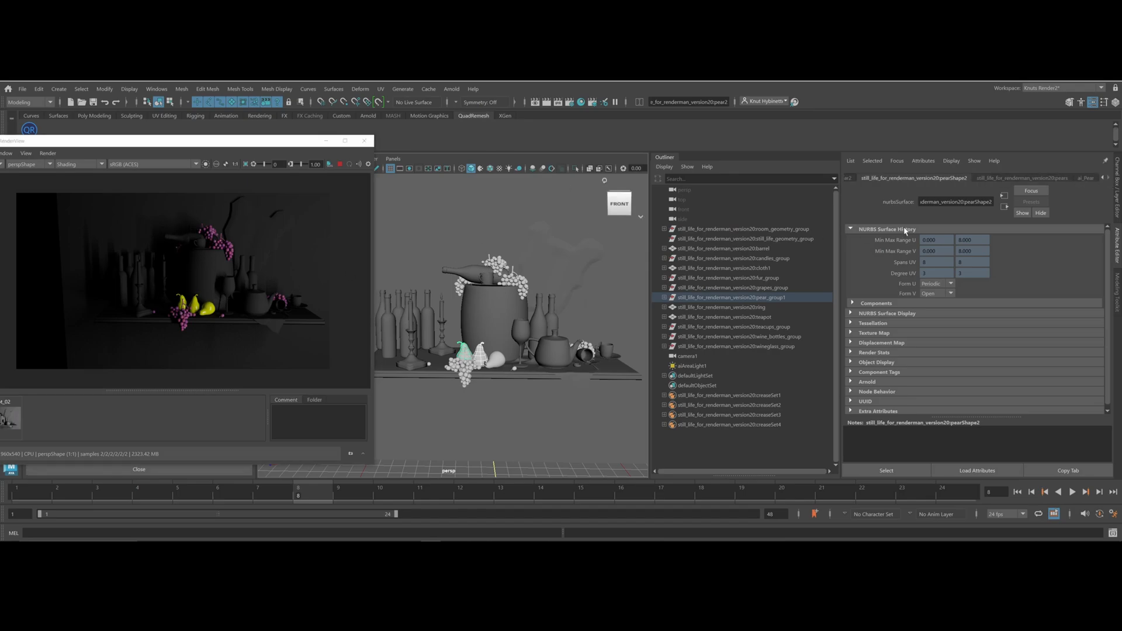
left_click(1084, 180)
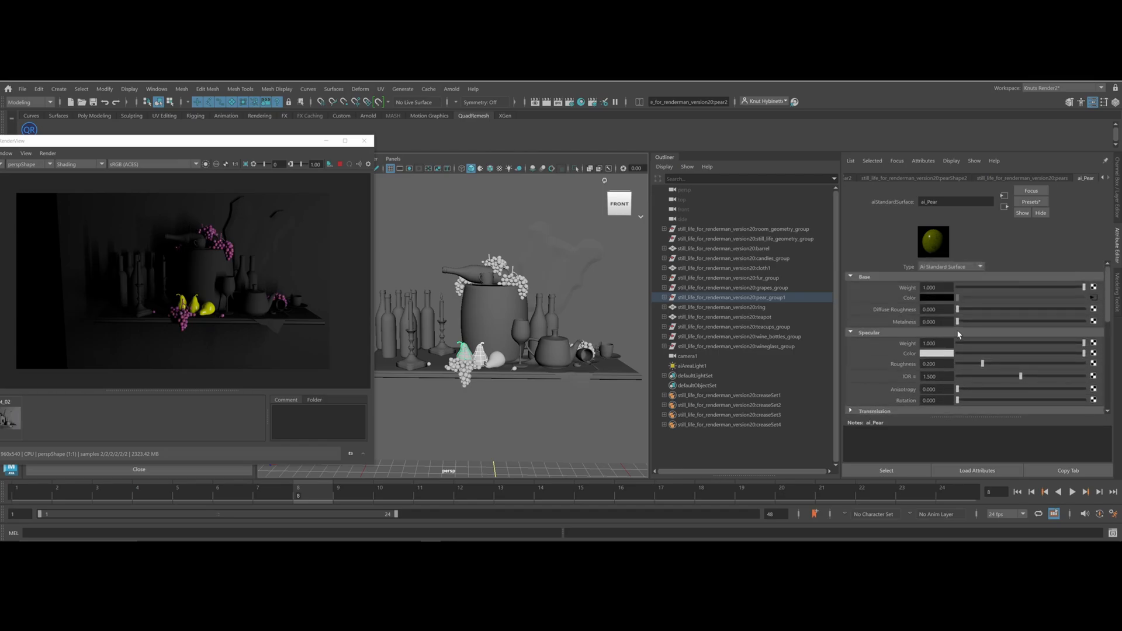
left_click_drag(982, 364, 957, 366)
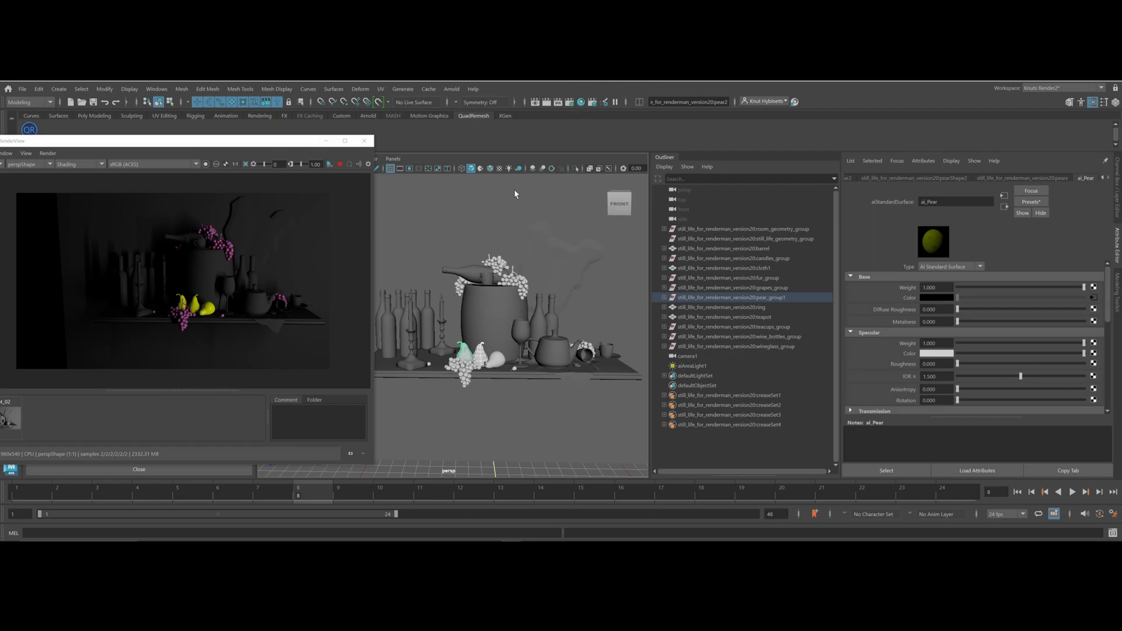
Graph the pear's material network in Hypershade's Pear graph and move the normal map and bump nodes down beside the Normal Camera input
left_click(581, 102)
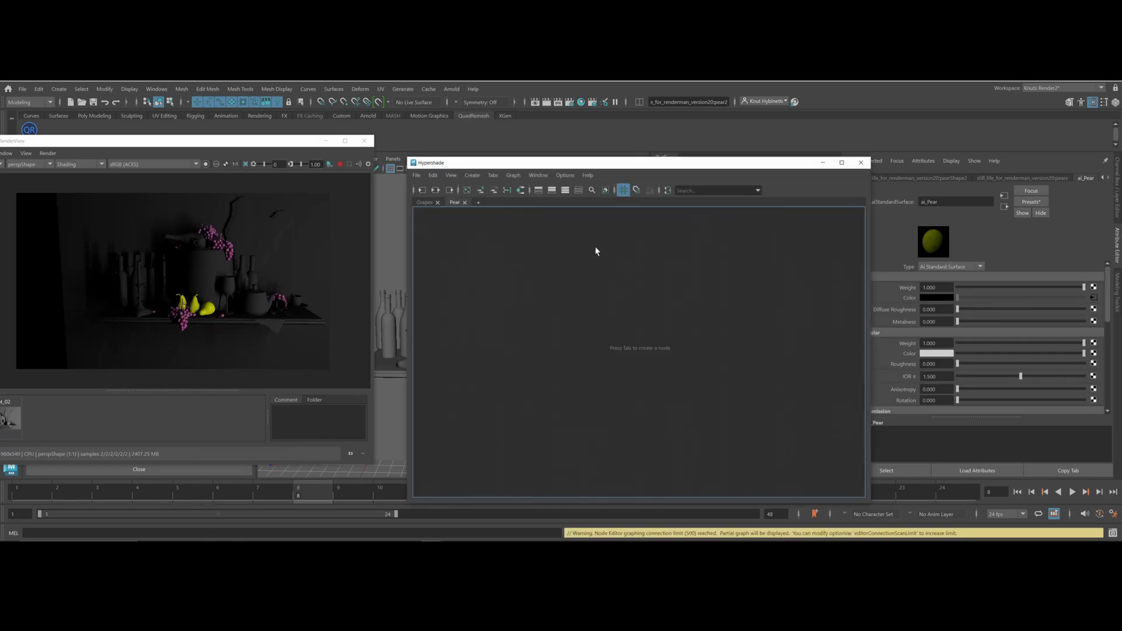
left_click(212, 306)
right_click_drag(665, 306, 665, 322)
left_click_drag(527, 369, 554, 274)
left_click_drag(468, 315, 663, 375)
left_click_drag(623, 336, 605, 451)
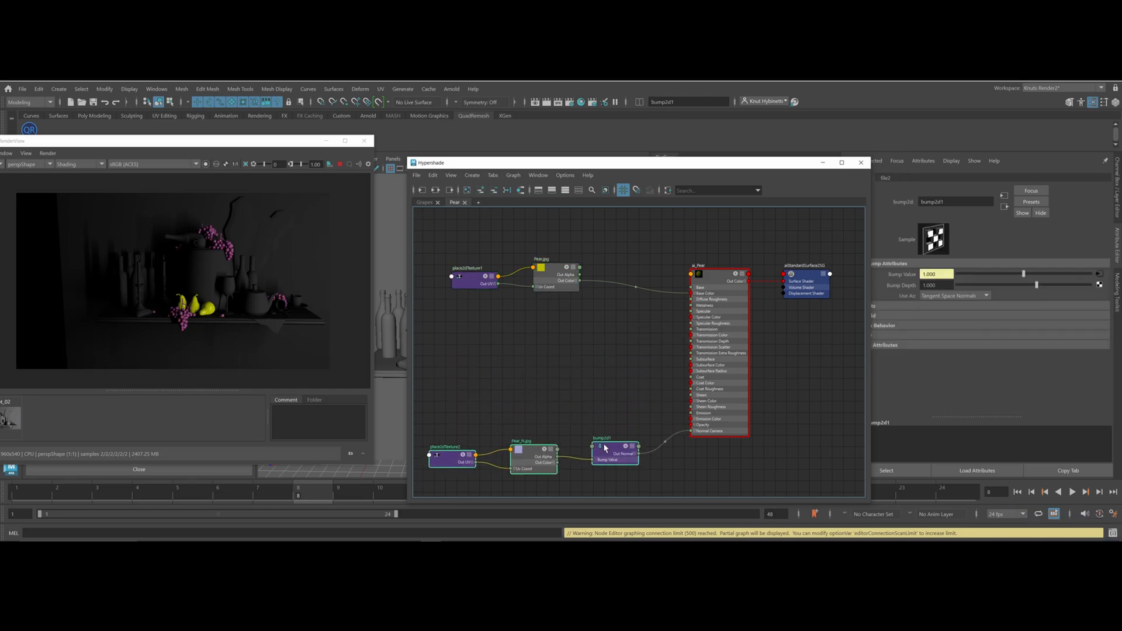
Create an aiRange node above the connection between the Pear.jpg texture and the ai_Pear material
left_click(619, 234)
key("Tab")
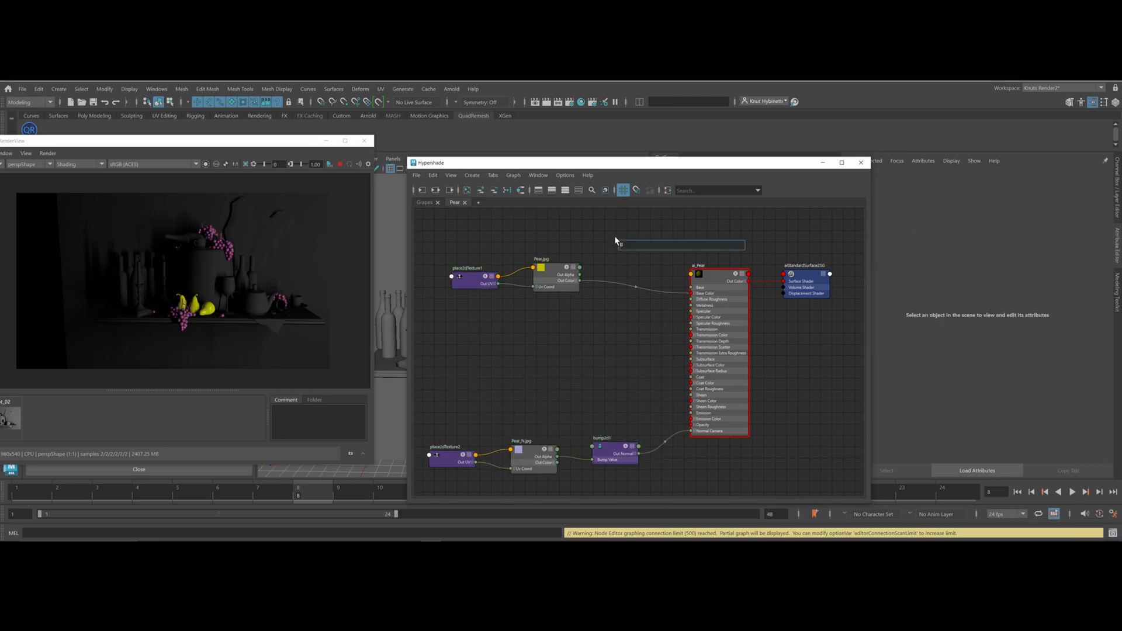
type("aicolo")
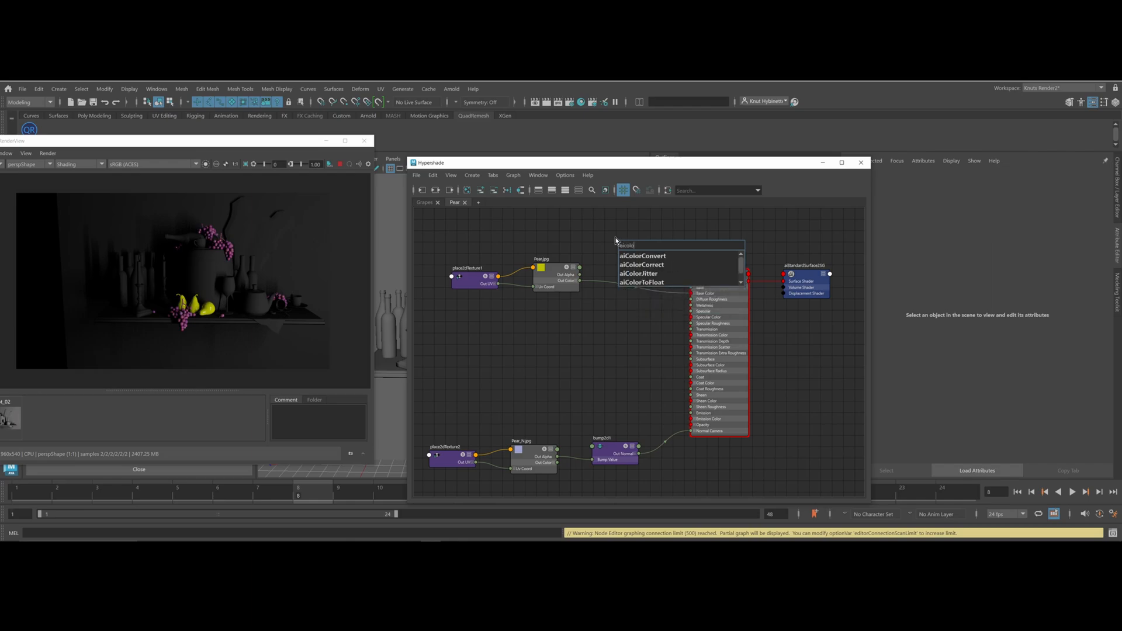
key("BackSpace")
key("BackSpace")
key("BackSpace")
key("BackSpace")
type("rang")
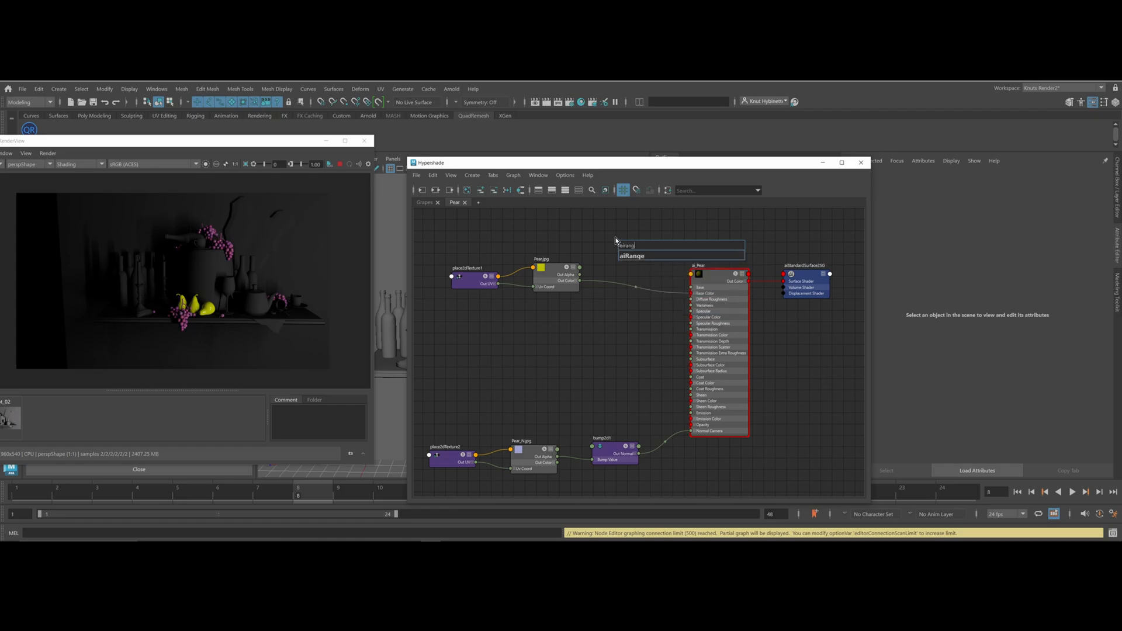
type("e")
left_click(636, 257)
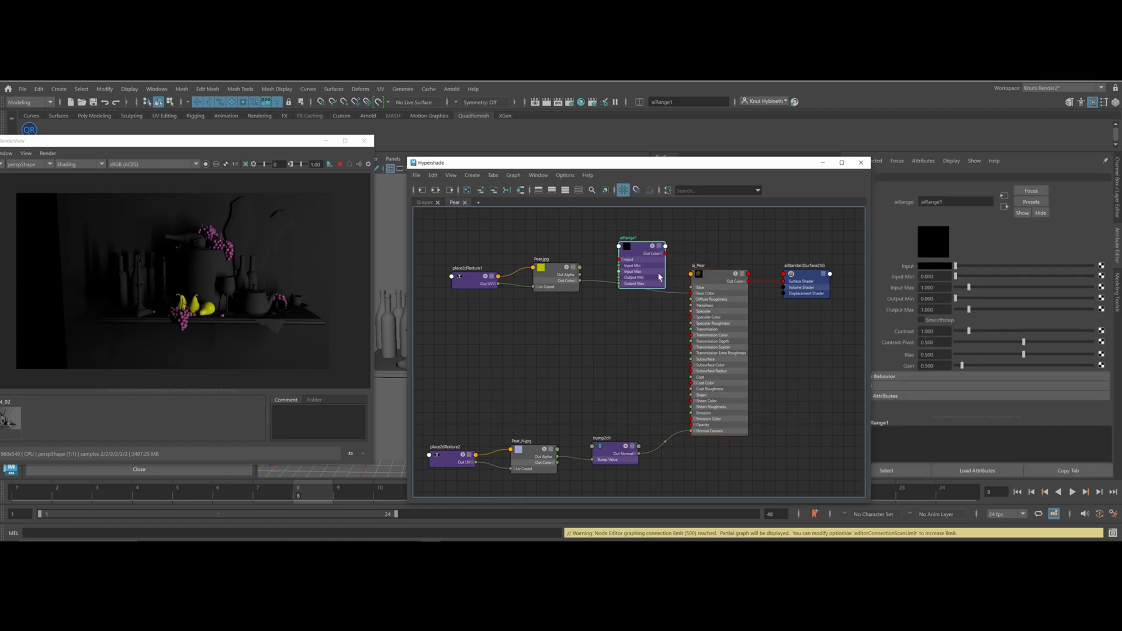
scroll(661, 252, "up", 2)
middle_click_drag(536, 251, 593, 284, "alt")
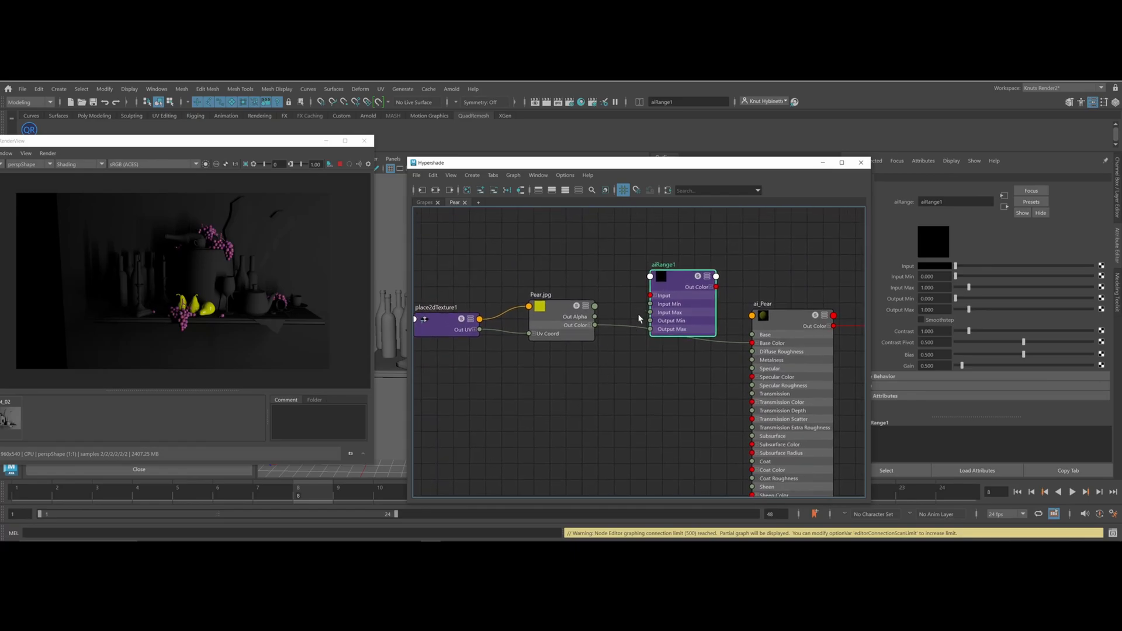
Route the Pear.jpg color through aiRange1 into ai_Pear's Base Color and lower the range's Output Max to about 0.311
left_click_drag(594, 324, 754, 345)
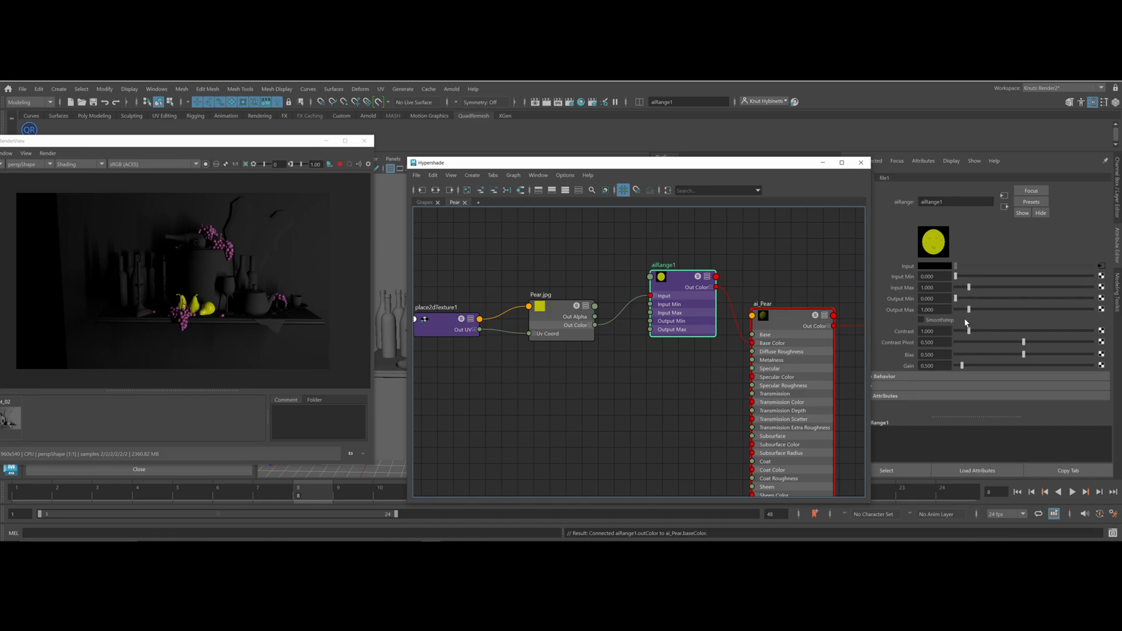
left_click(1001, 303)
left_click_drag(1013, 306, 962, 308)
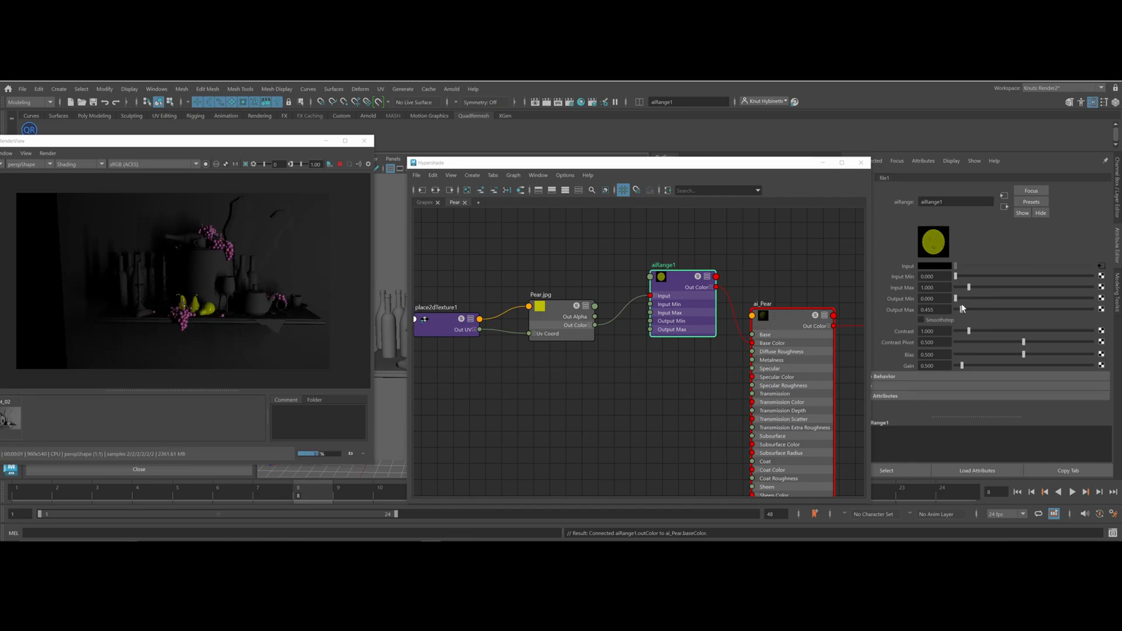
left_click_drag(962, 308, 958, 308)
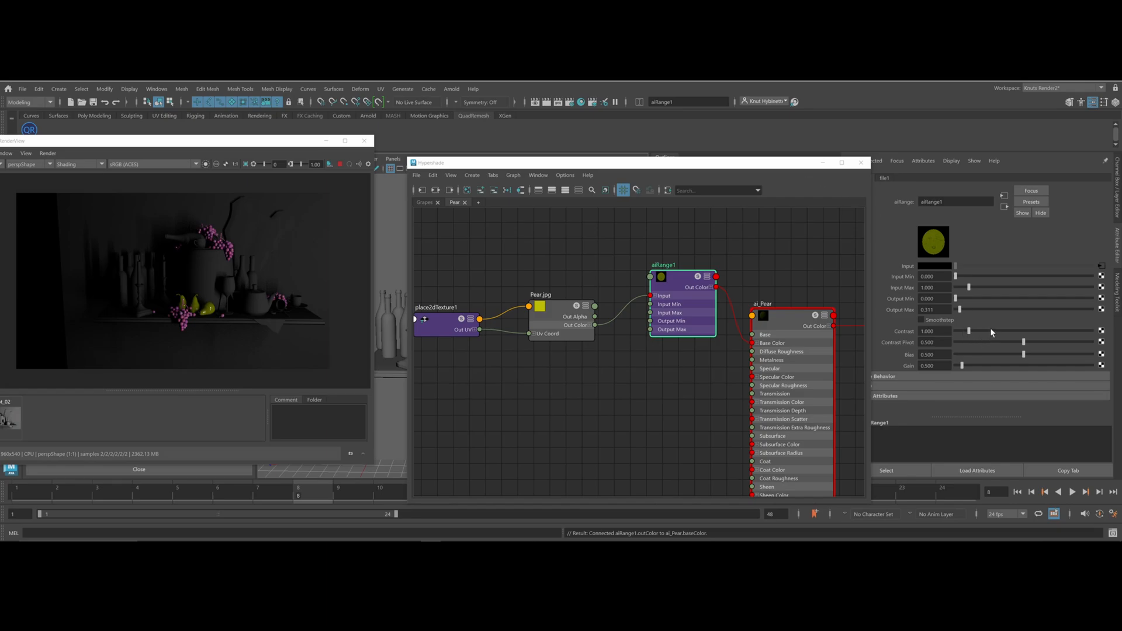
left_click(785, 315)
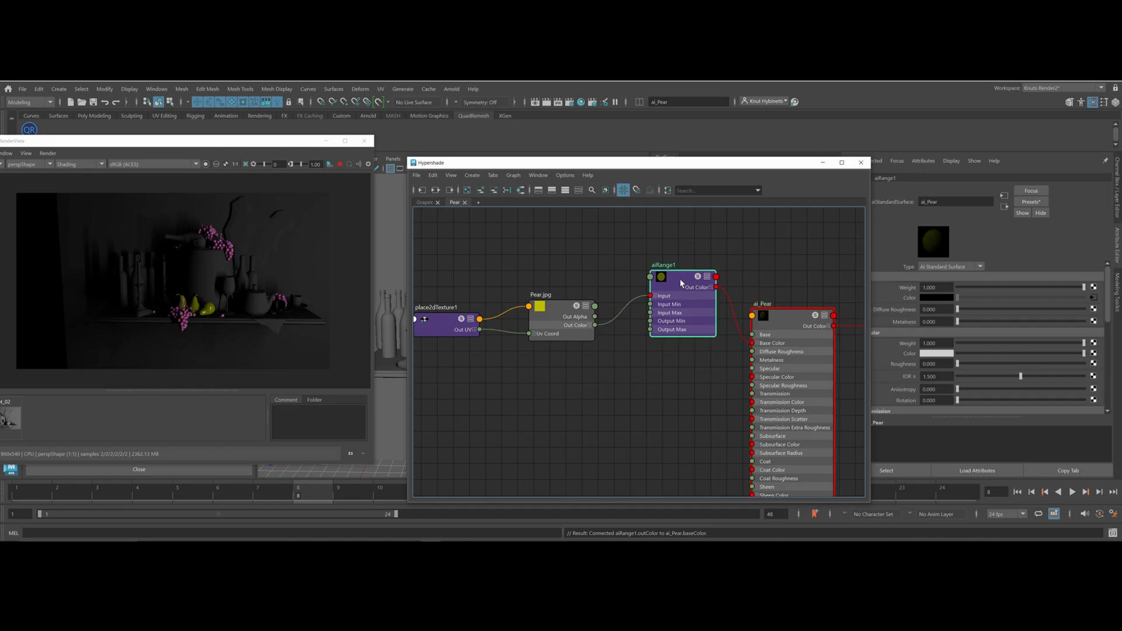
Delete the aiRange1 node and create an aiMultiply node between the Pear.jpg texture and the ai_Pear material
left_click_drag(681, 282, 673, 266)
key("Delete")
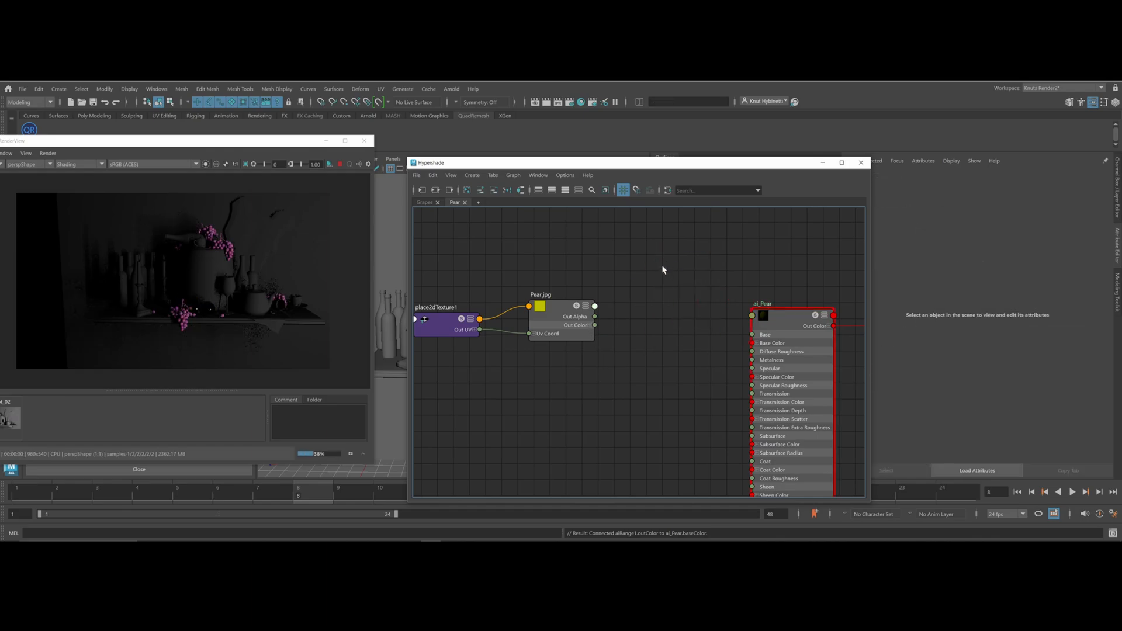
key("Tab")
type("ai")
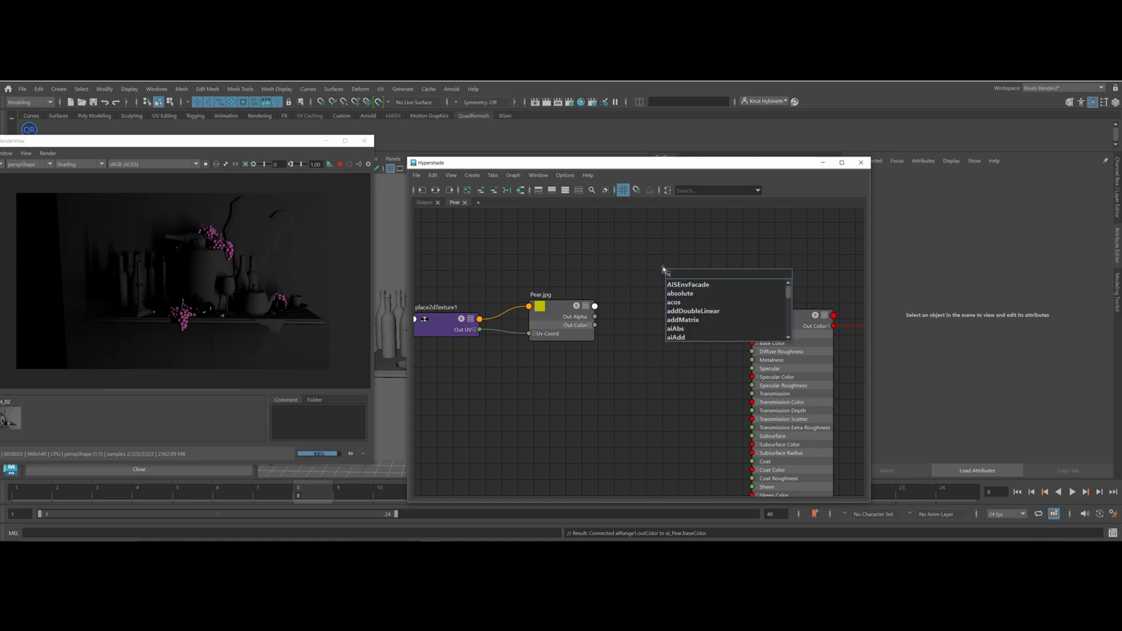
type("Mul")
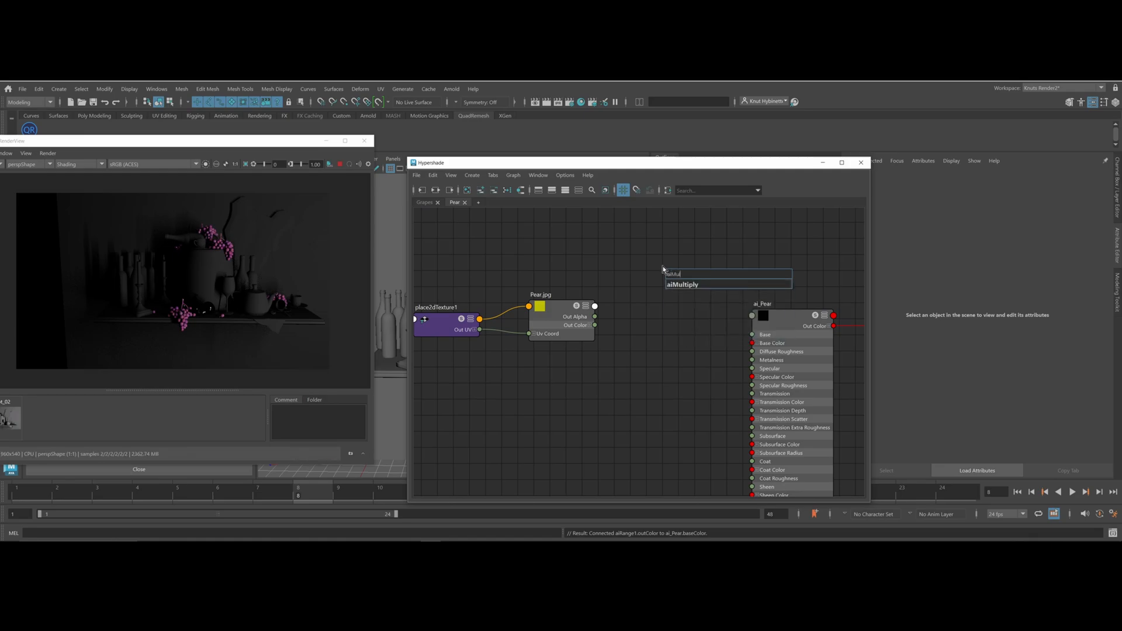
left_click(683, 284)
left_click_drag(686, 281, 653, 317)
Create a new aiRange node and place it above the Pear.jpg texture
key("Tab")
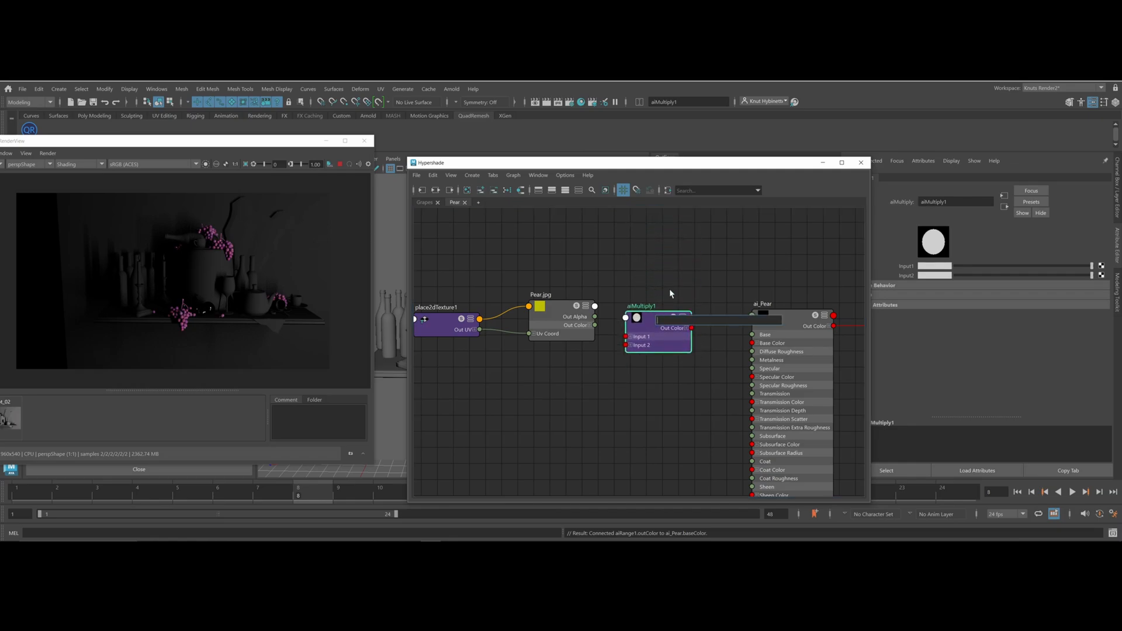
type("aiRa")
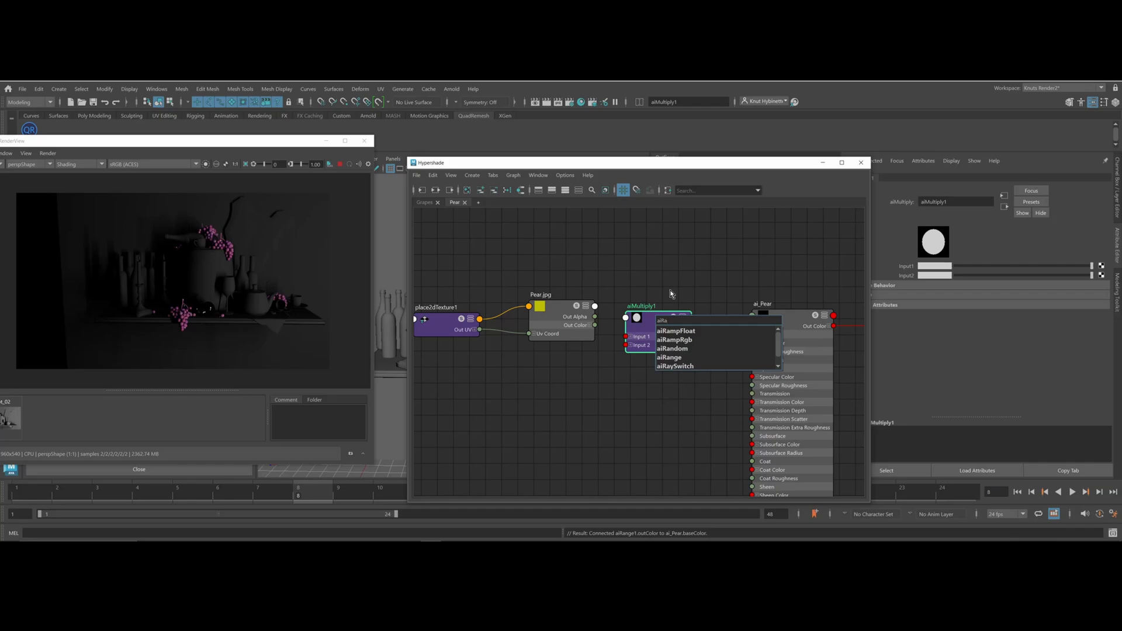
left_click(669, 357)
left_click_drag(700, 334, 572, 240)
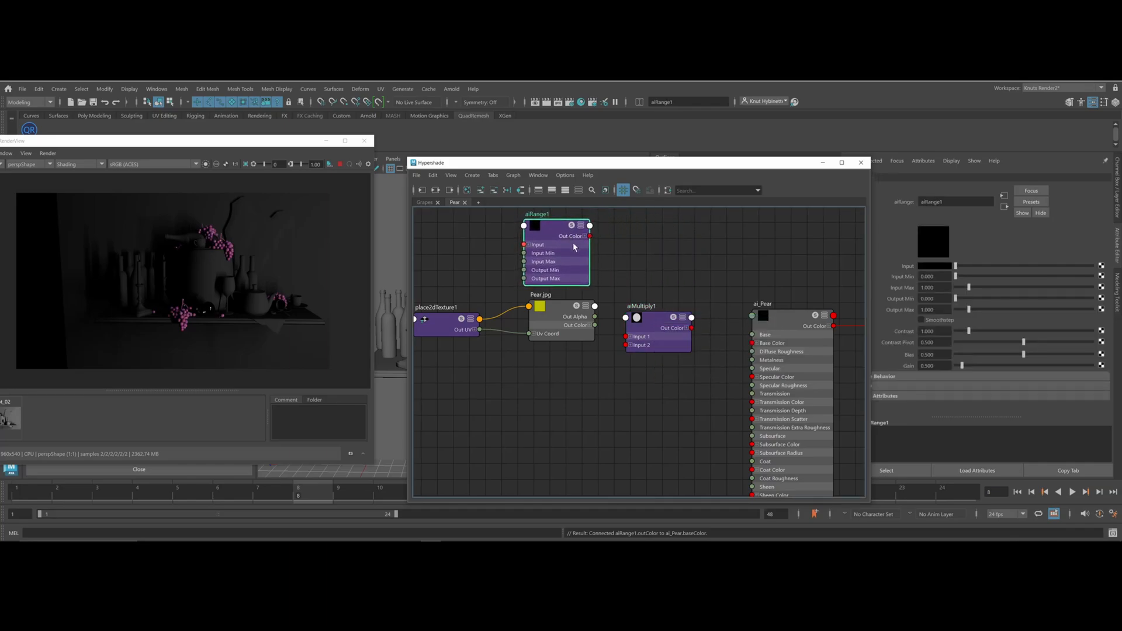
Connect aiRange1 to Input 1 and the Pear.jpg color to Input 2 of aiMultiply1, and its Out Color to ai_Pear's Base Color
left_click_drag(660, 332, 674, 322)
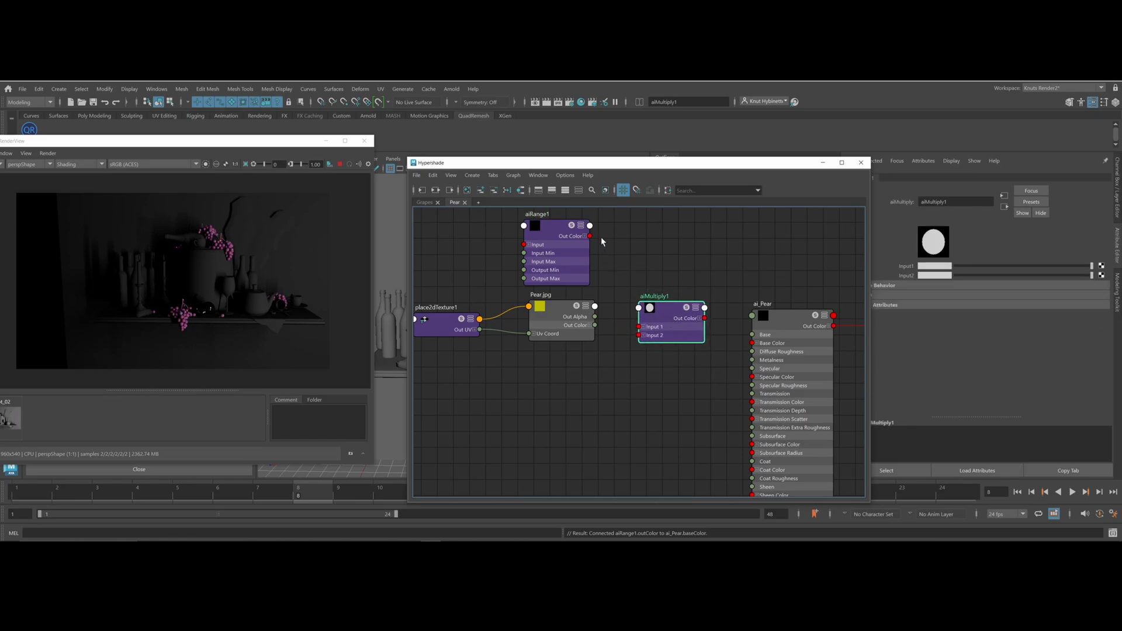
left_click(643, 336)
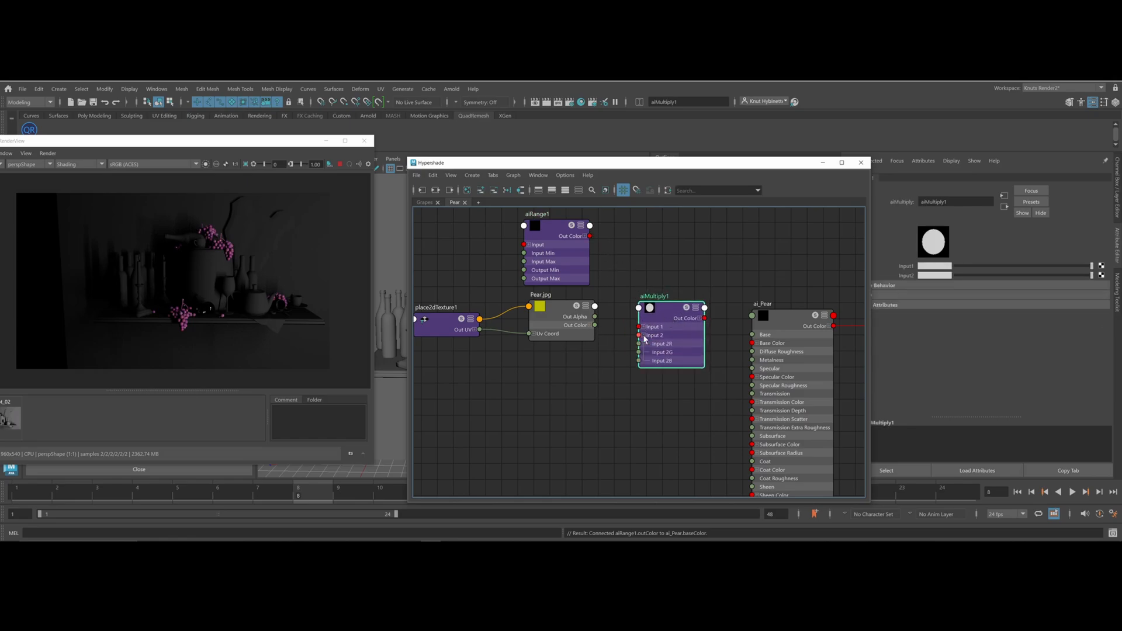
left_click(586, 325)
left_click_drag(649, 316, 673, 321)
left_click_drag(594, 333, 637, 343)
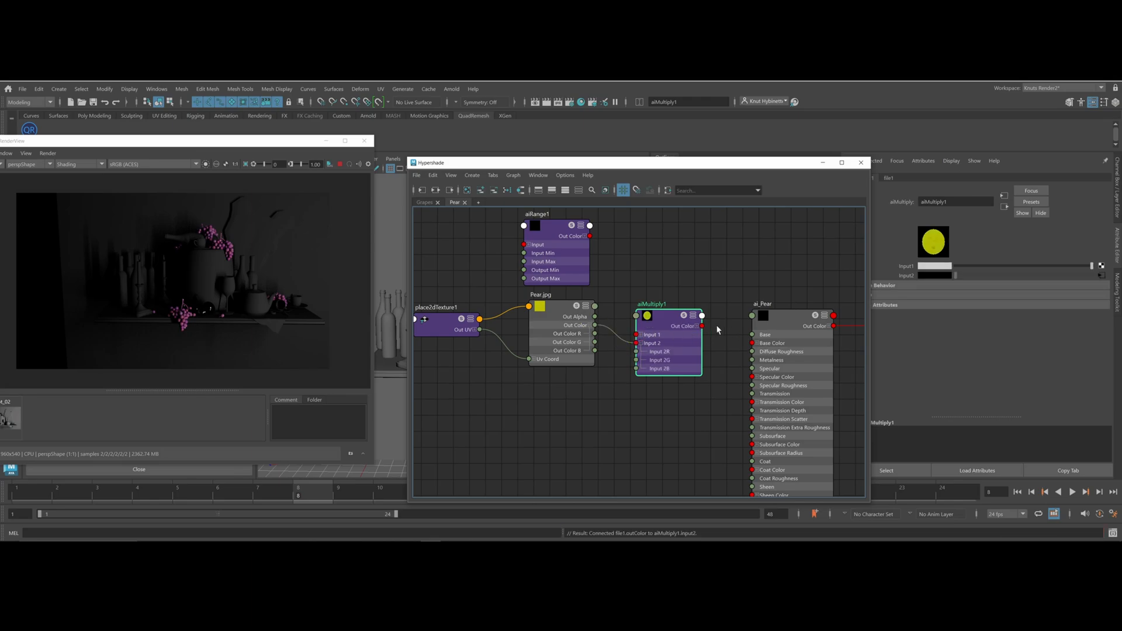
left_click_drag(702, 326, 752, 343)
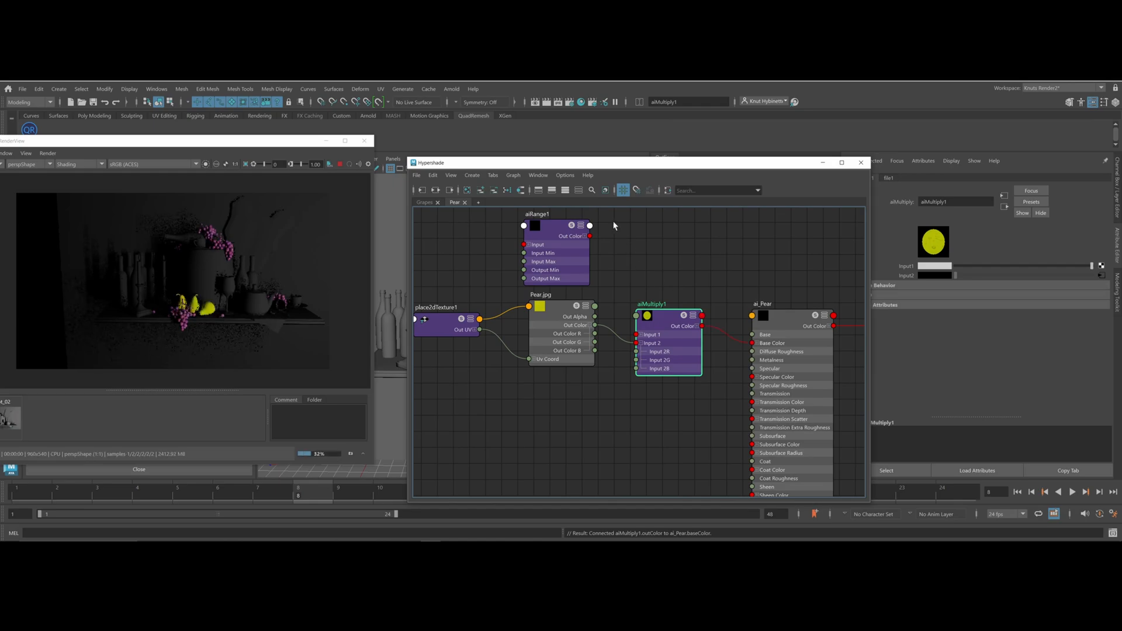
left_click_drag(609, 327, 637, 334)
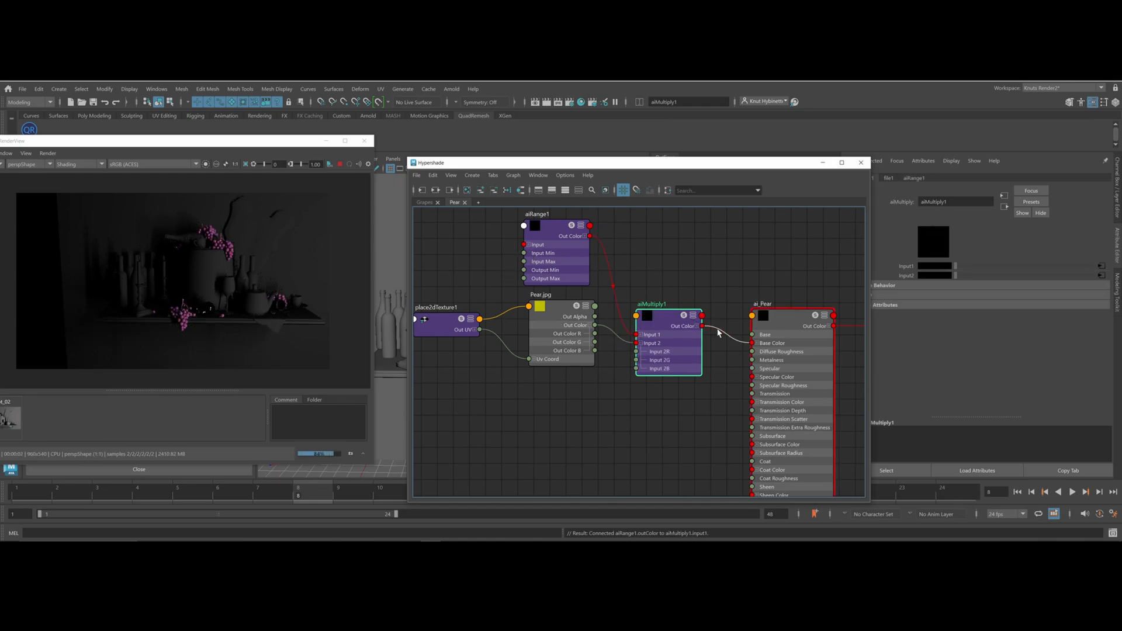
Delete the aiMultiply1 node and move aiRange1 above the gap between the Pear.jpg texture and the ai_Pear material
left_click(590, 325)
left_click_drag(594, 324, 601, 387)
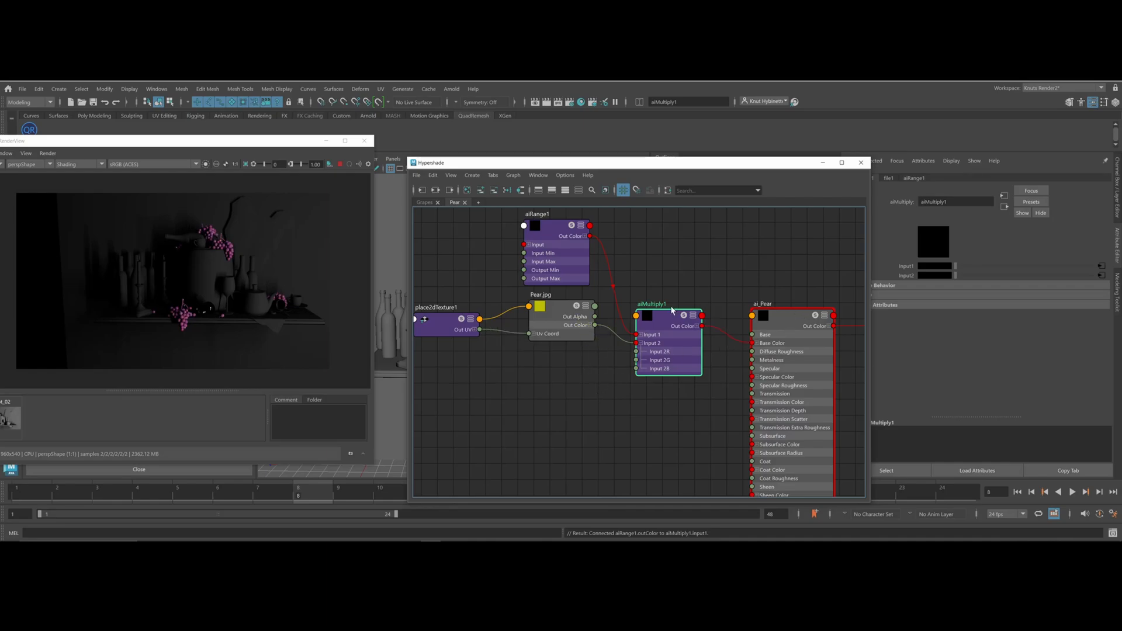
key("Delete")
left_click_drag(527, 256, 632, 253)
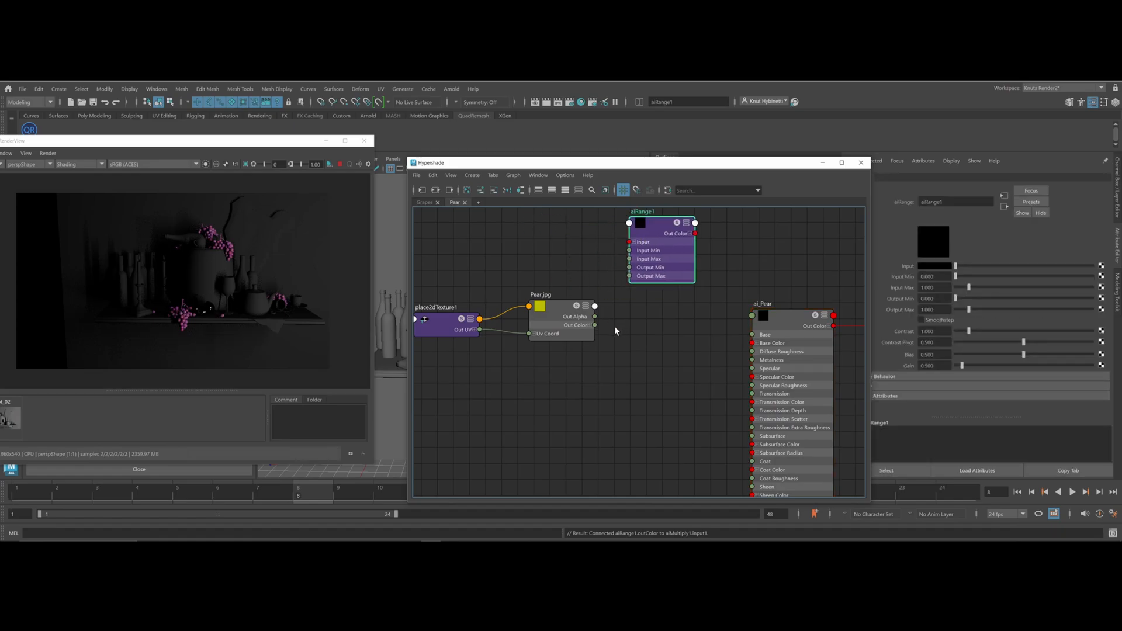
left_click_drag(596, 328, 700, 329)
Create an aiImage node in the empty area below the Pear.jpg texture
left_click(521, 431)
key("Tab")
type("aiImag")
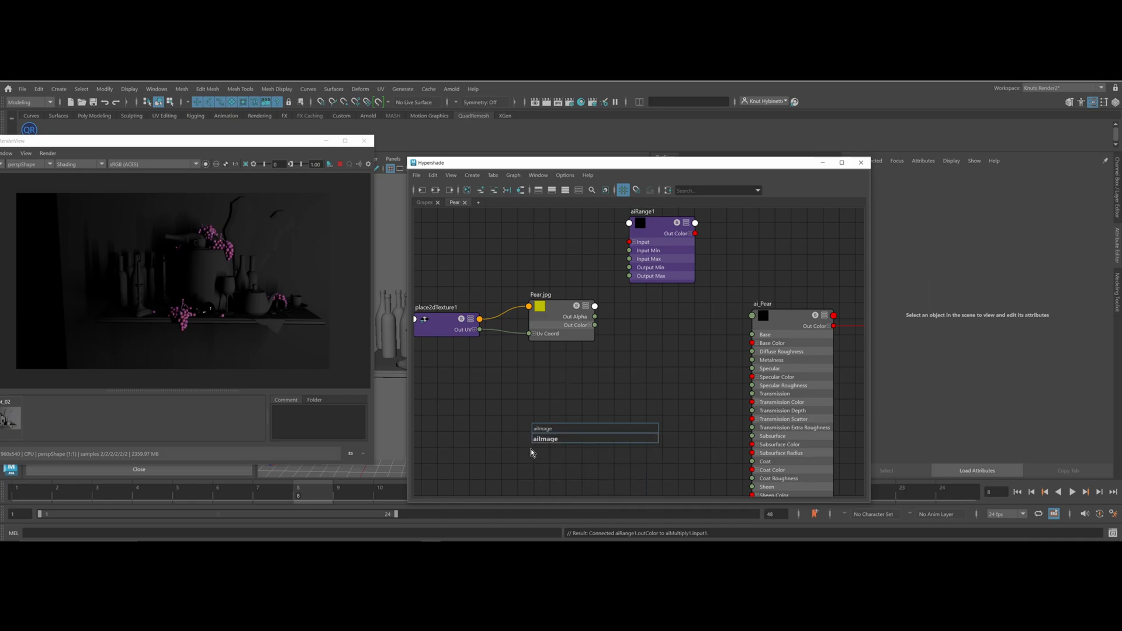
key("Return")
left_click(576, 442)
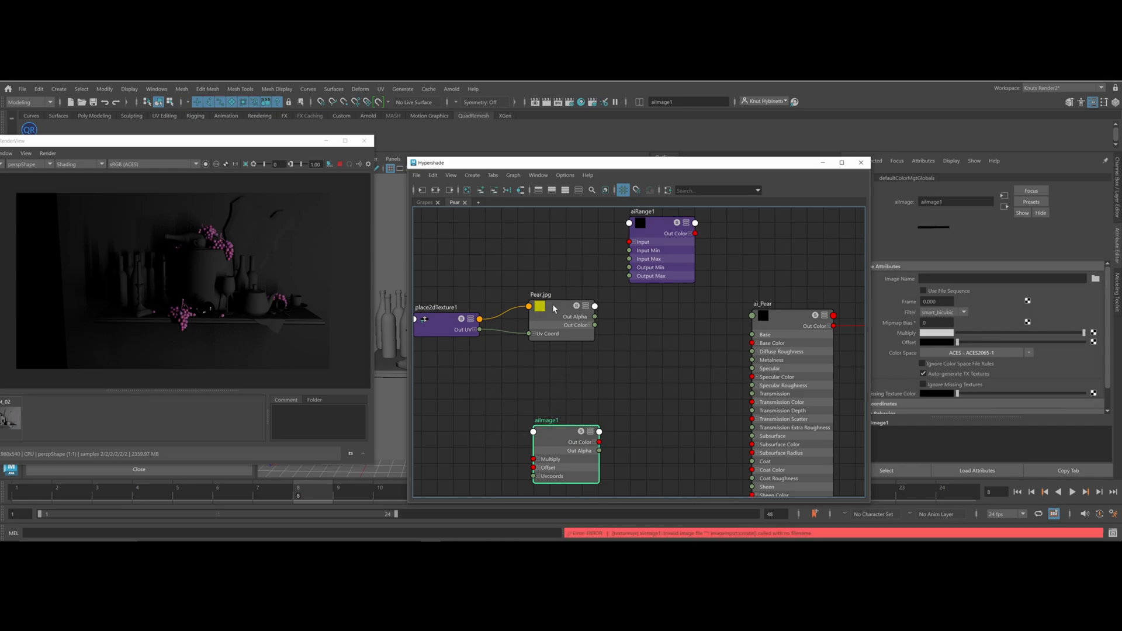
Copy the image path from the Pear.jpg file node into the Image Name of the aiImage node
left_click(562, 330)
triple_click(1028, 307)
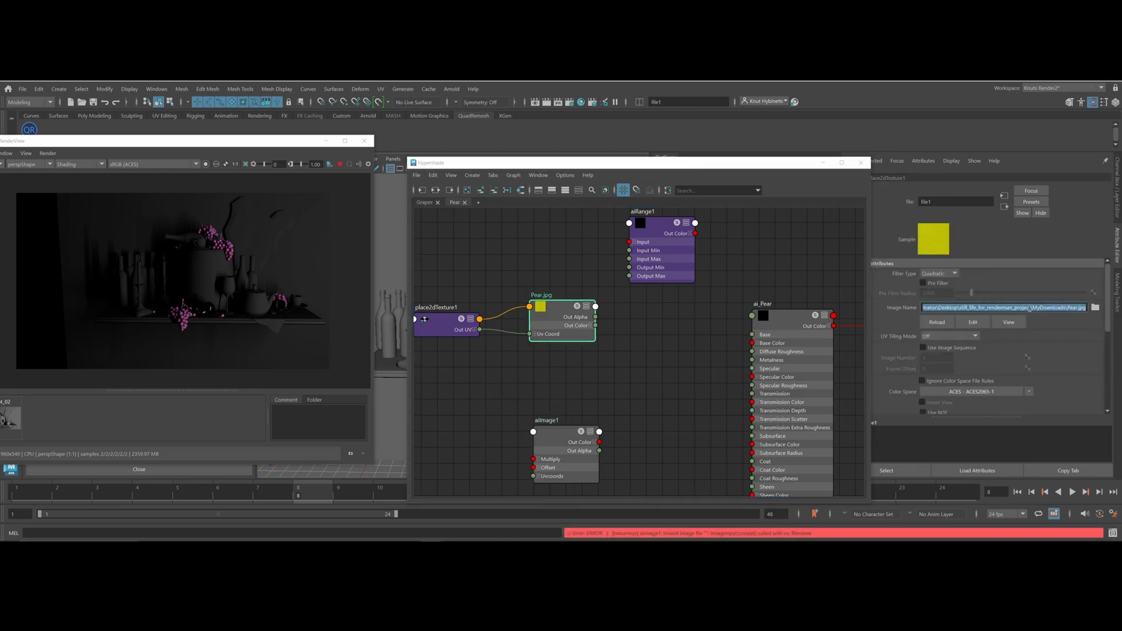
left_click(559, 429)
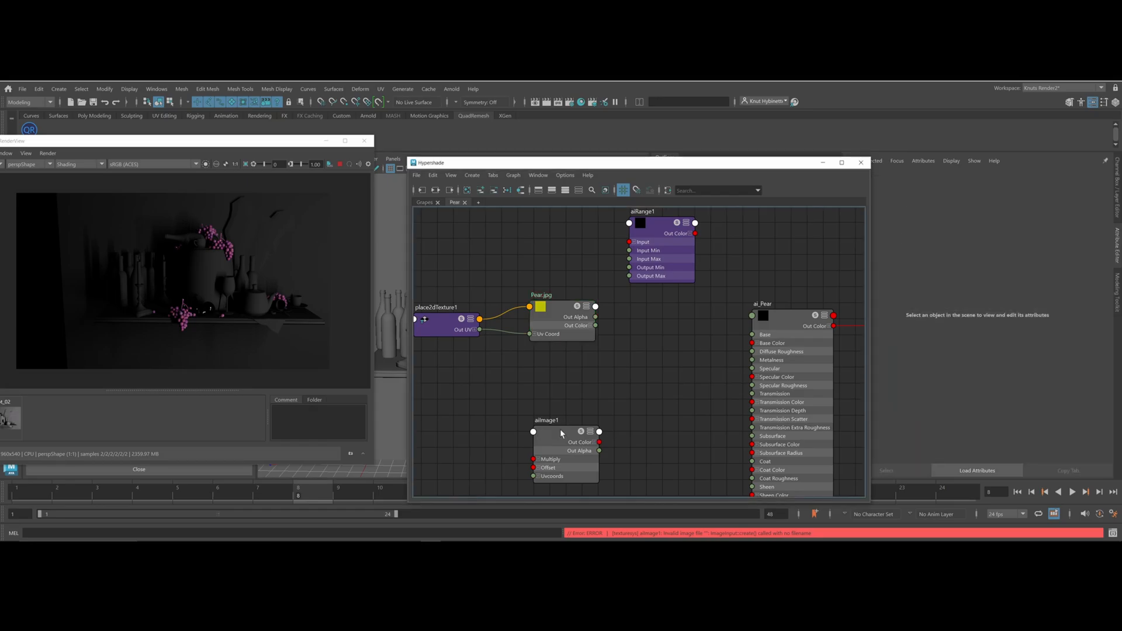
left_click(964, 279)
type("strator\\Desktop\\still_life_for_renderman_project\\MyDownloads\\Pear.jpg")
key("Return")
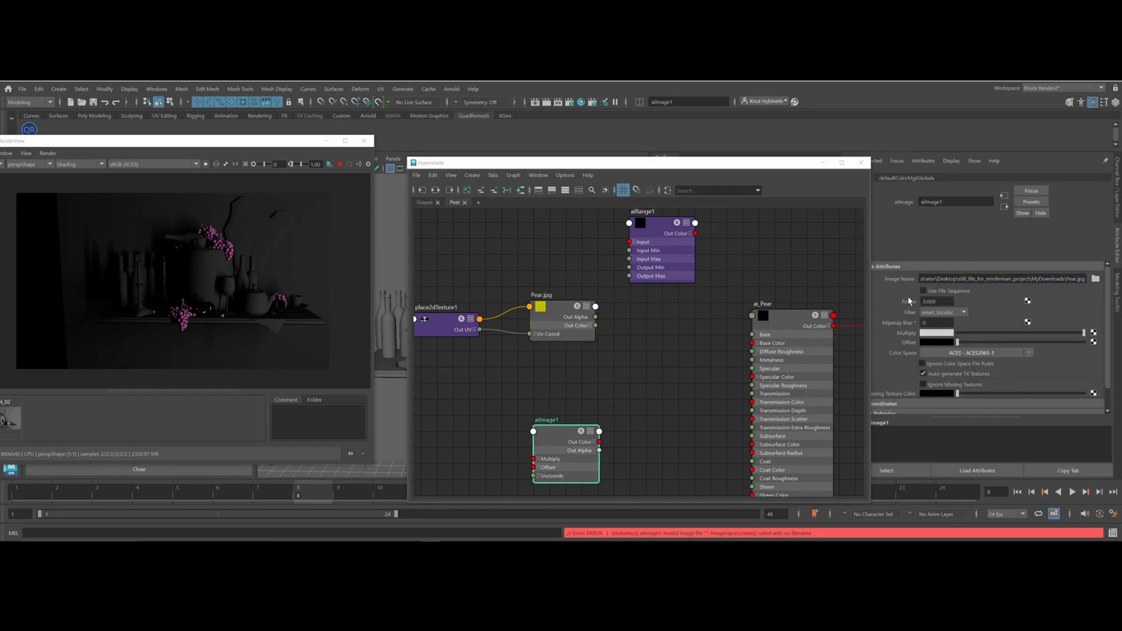
Place the aiImage node between Pear.jpg and ai_Pear and connect its Out Color to the material's Base Color
left_click_drag(541, 435, 608, 354)
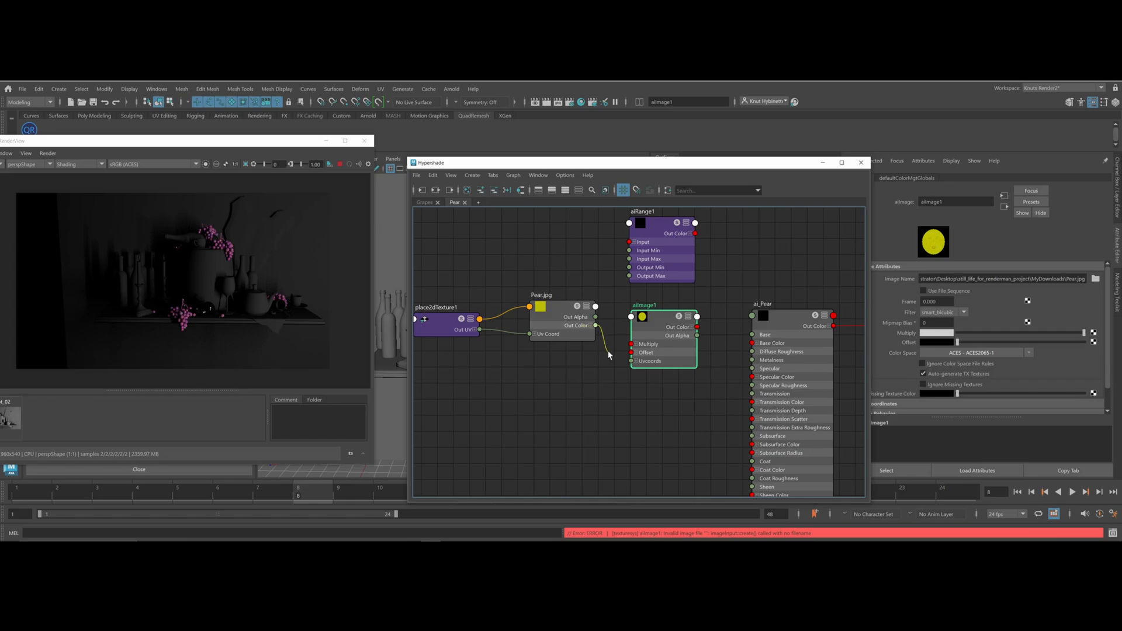
left_click(587, 291)
left_click(560, 302)
left_click_drag(697, 327, 752, 343)
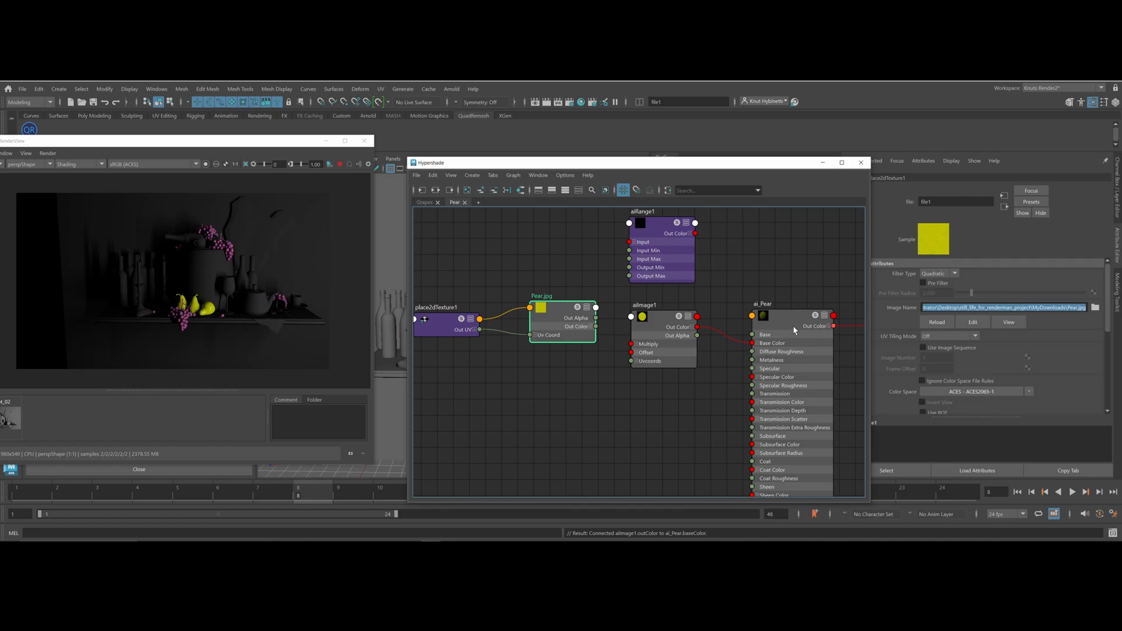
Brighten the Offset and Missing Texture Color of the aiImage node slightly
left_click(656, 324)
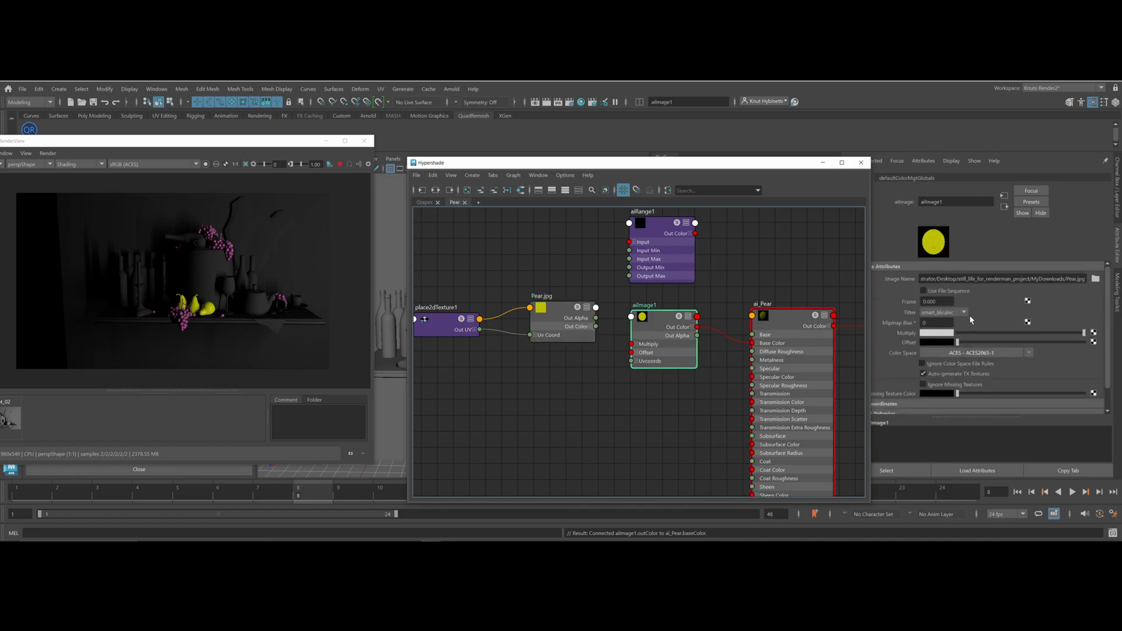
scroll(1010, 333, "down", 1)
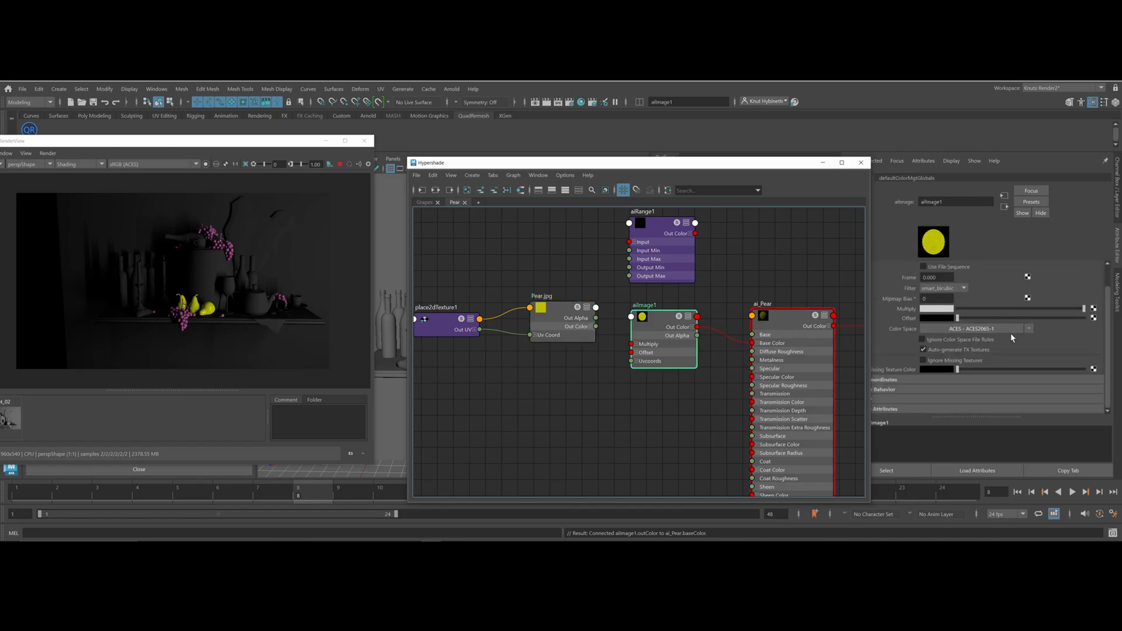
scroll(1010, 333, "up", 1)
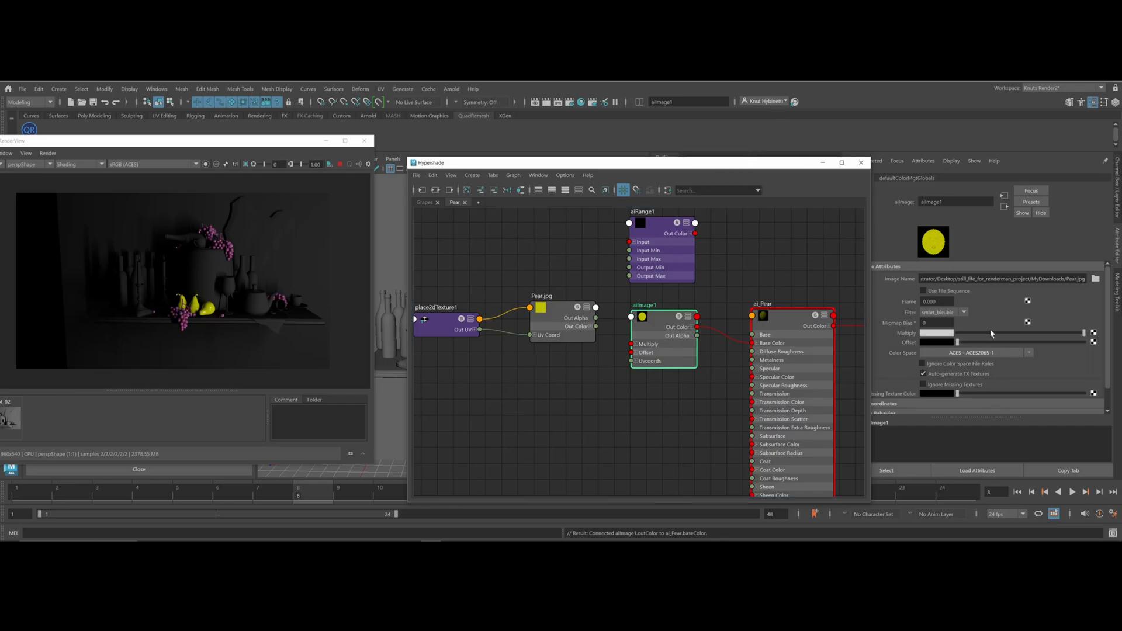
left_click_drag(959, 342, 980, 391)
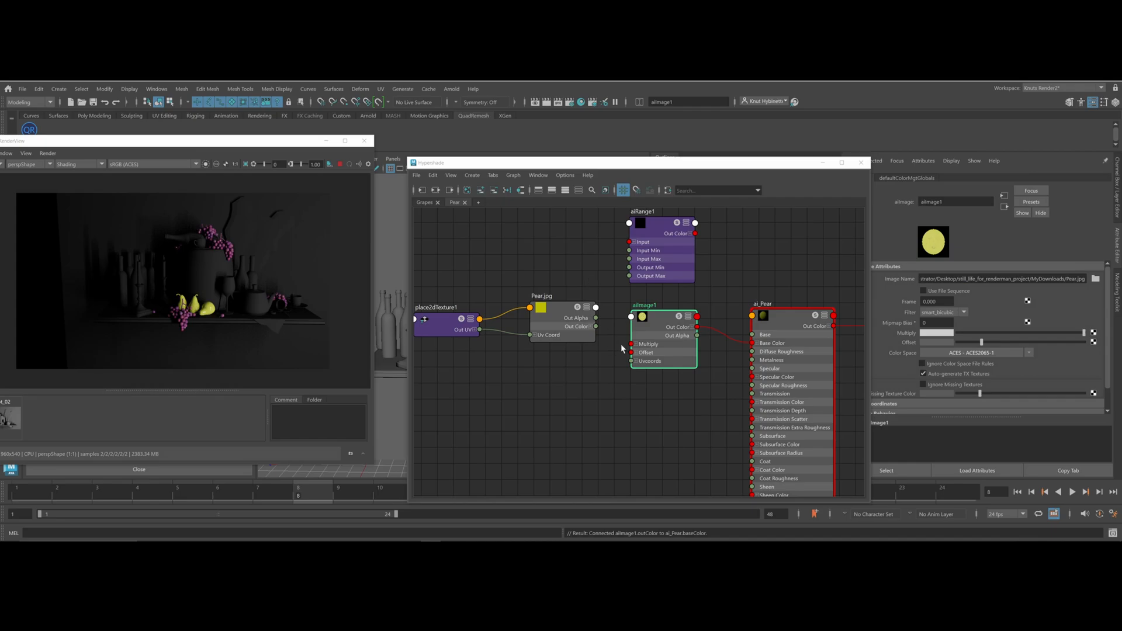
Connect aiRange1's Out Color to the aiImage Offset, place the range node below Pear.jpg, and raise its Input Max to about 3.876
left_click_drag(664, 247, 632, 352)
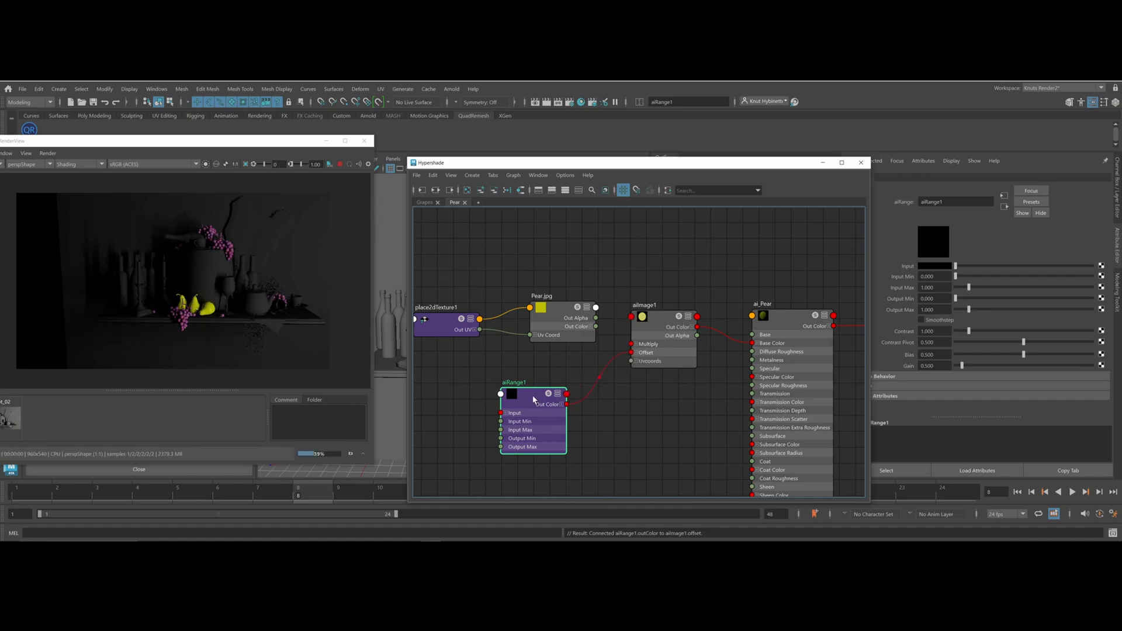
left_click_drag(968, 286, 1001, 286)
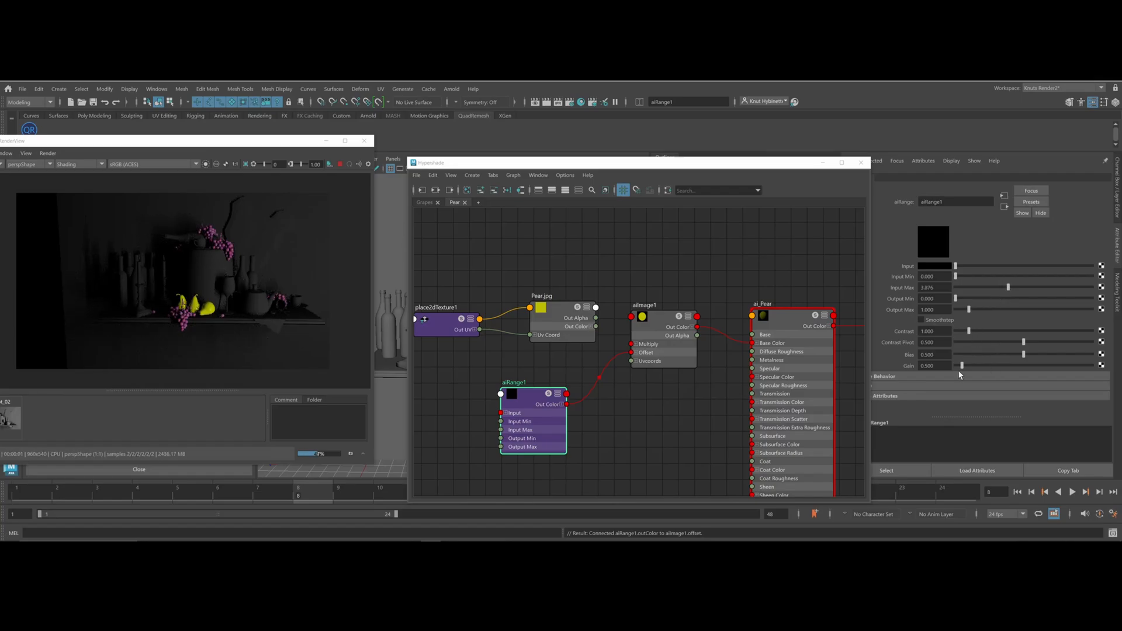
mouse_move(966, 365)
left_mouse_down()
mouse_move(982, 368)
mouse_move(961, 367)
left_mouse_up()
Create an aiNoise texture for the Specular Roughness of the ai_Pear material
left_click(788, 319)
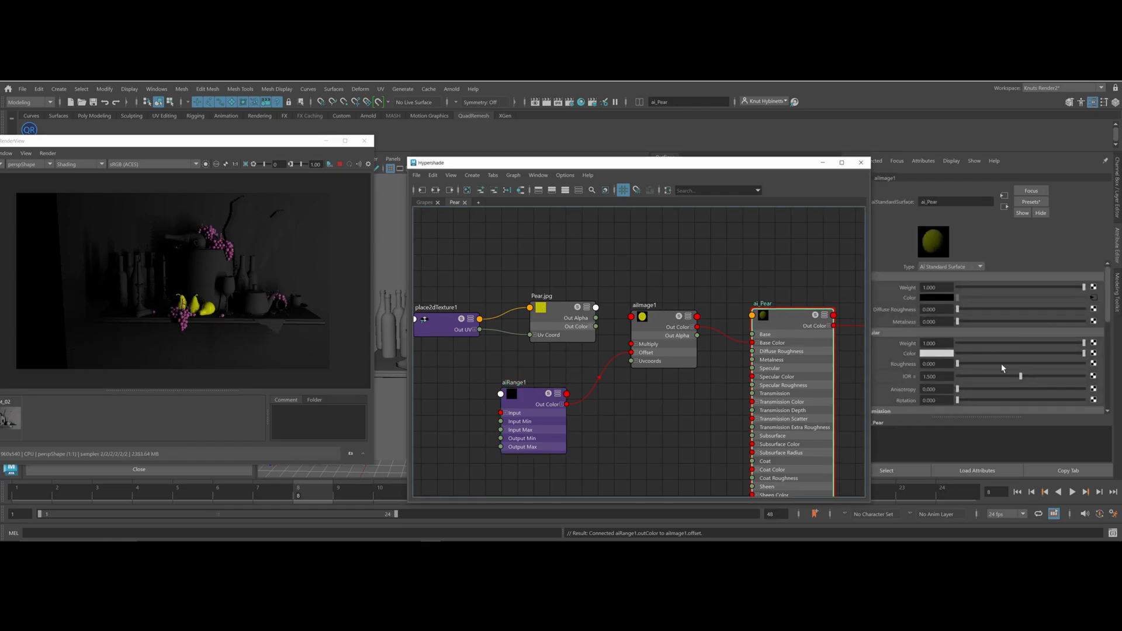
left_click_drag(775, 164, 697, 160)
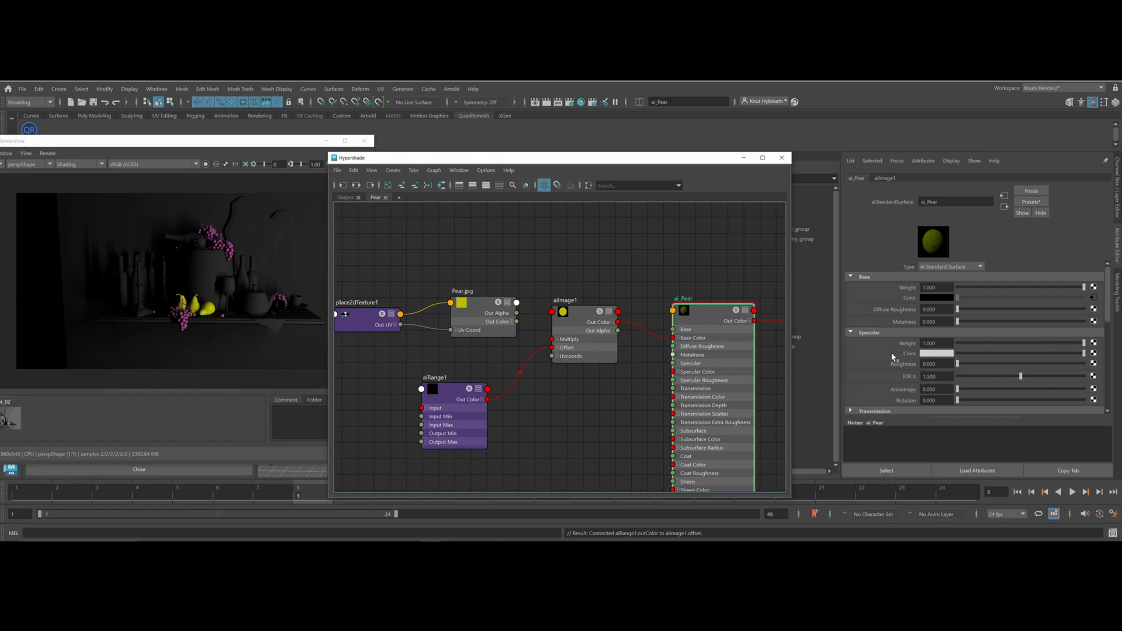
left_click(1093, 363)
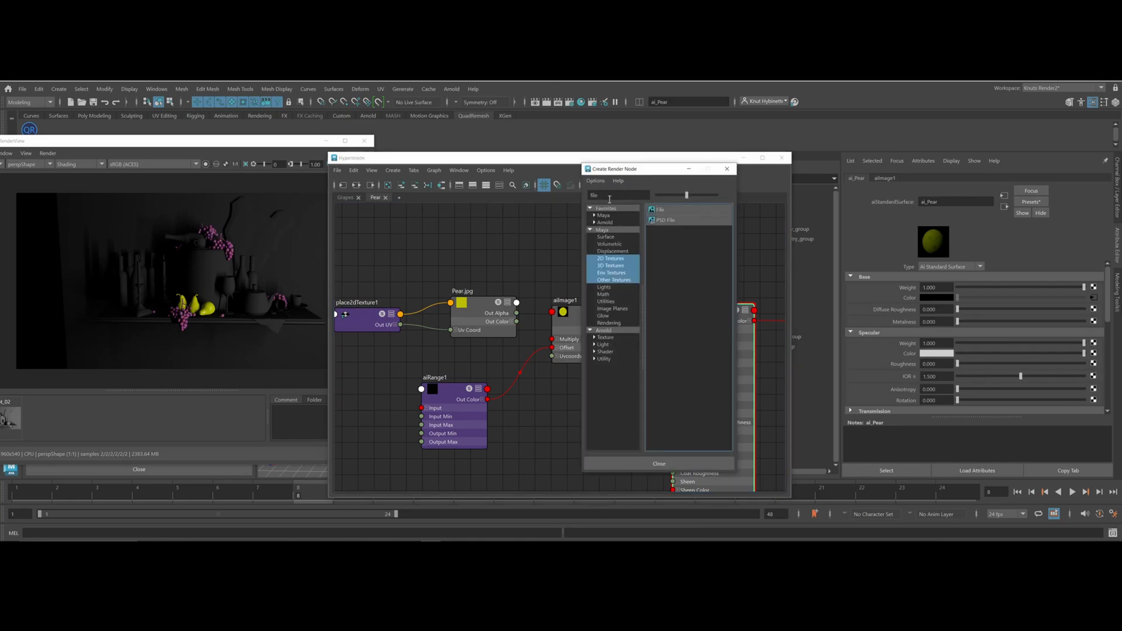
double_click(619, 194)
key("BackSpace")
type("ai")
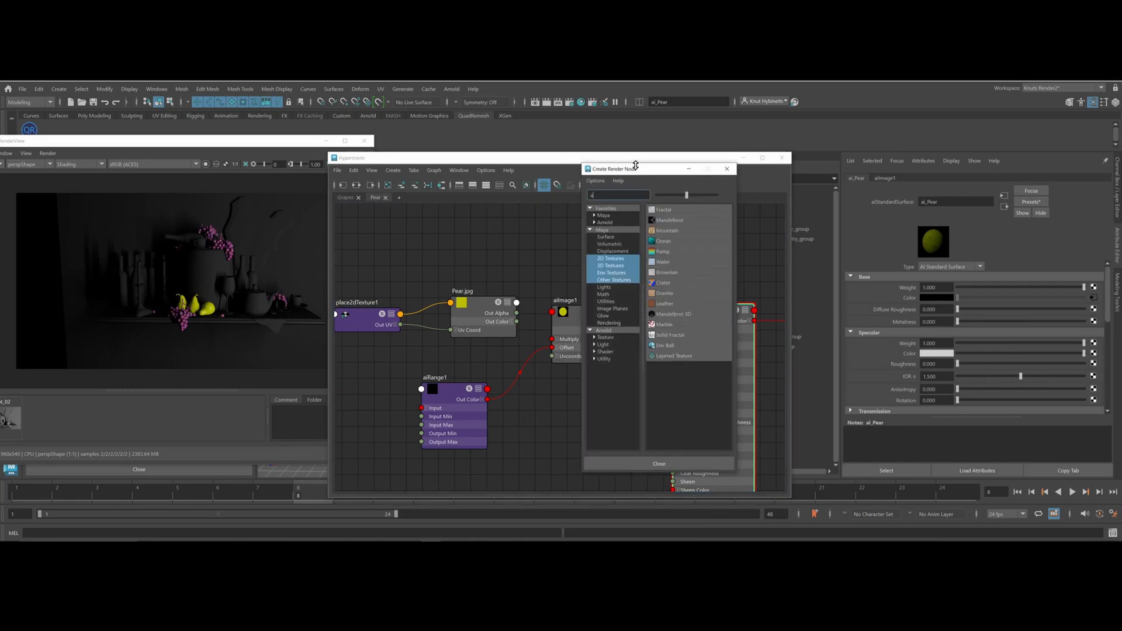
type("N")
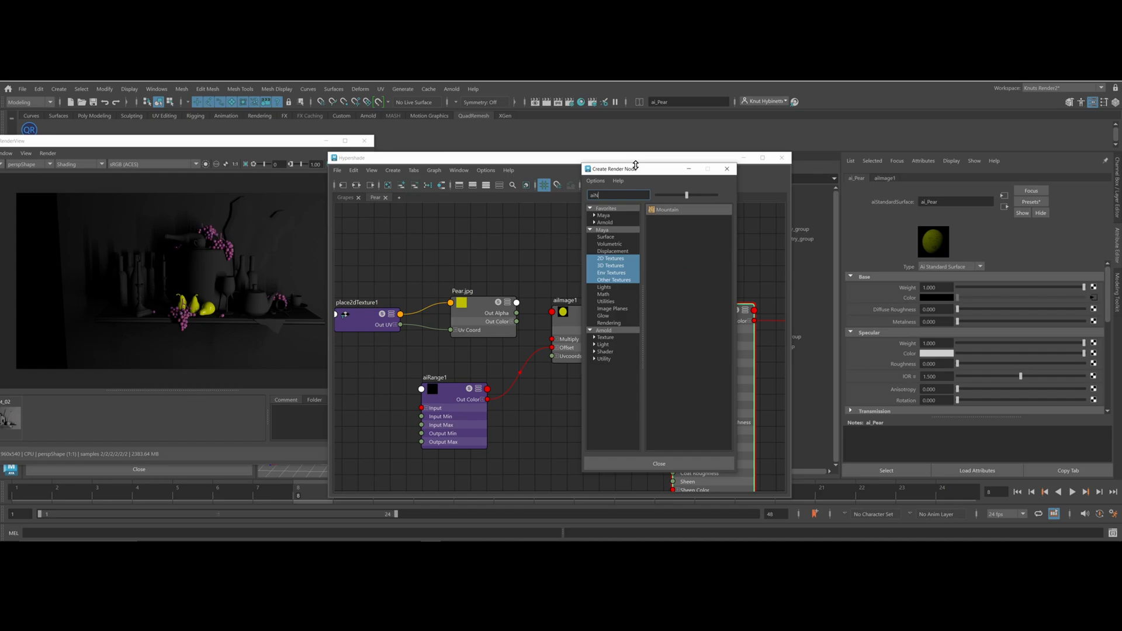
type("oise")
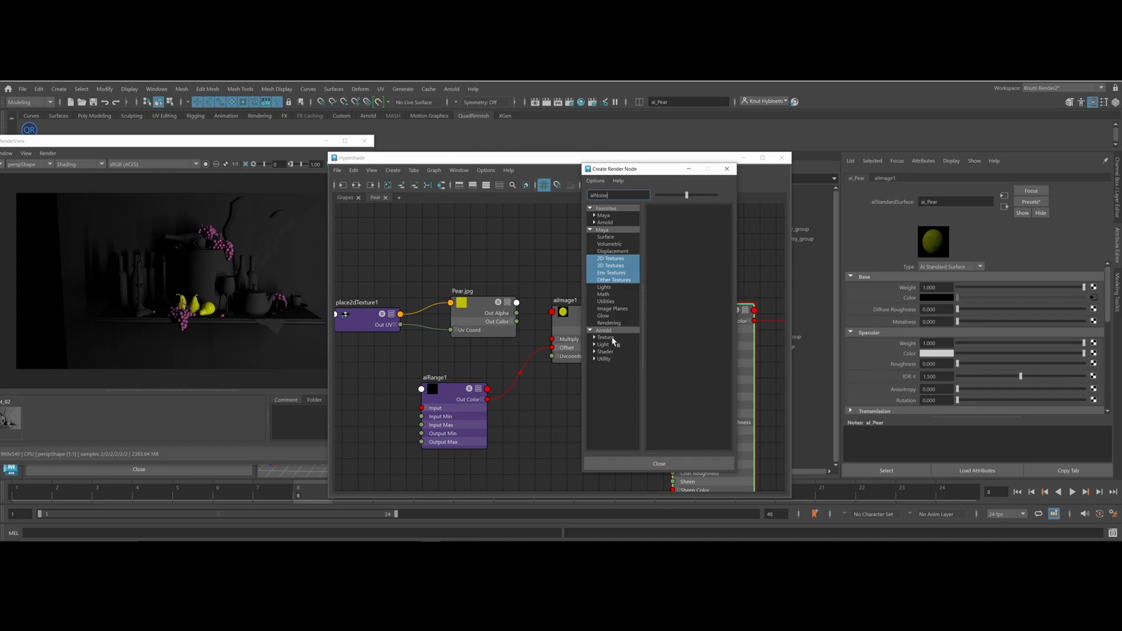
left_click(603, 331)
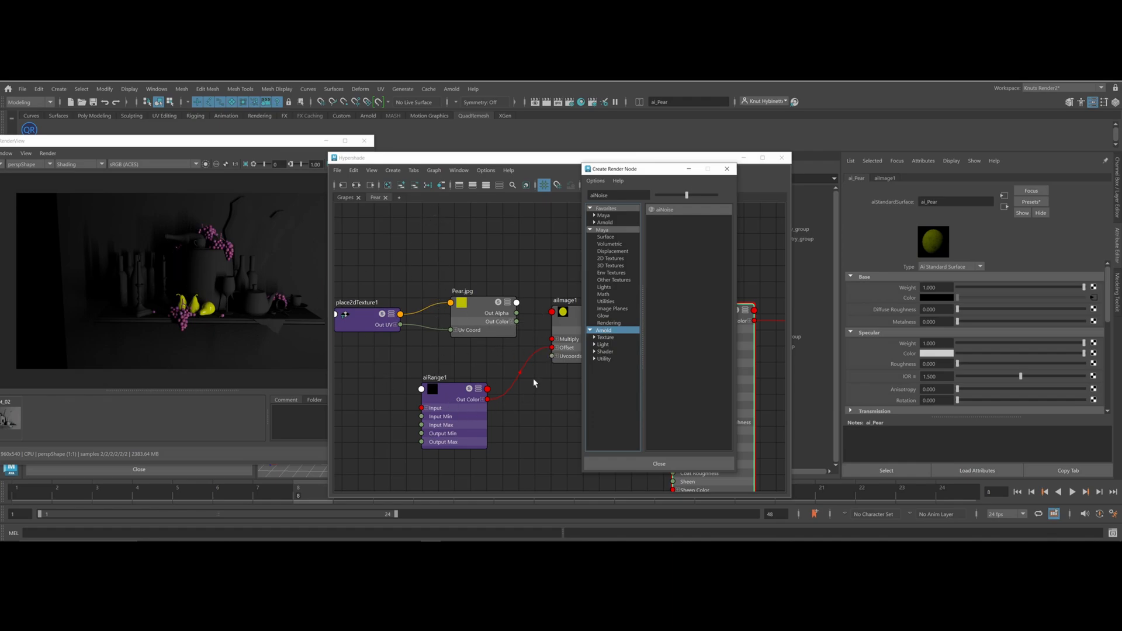
left_click(666, 209)
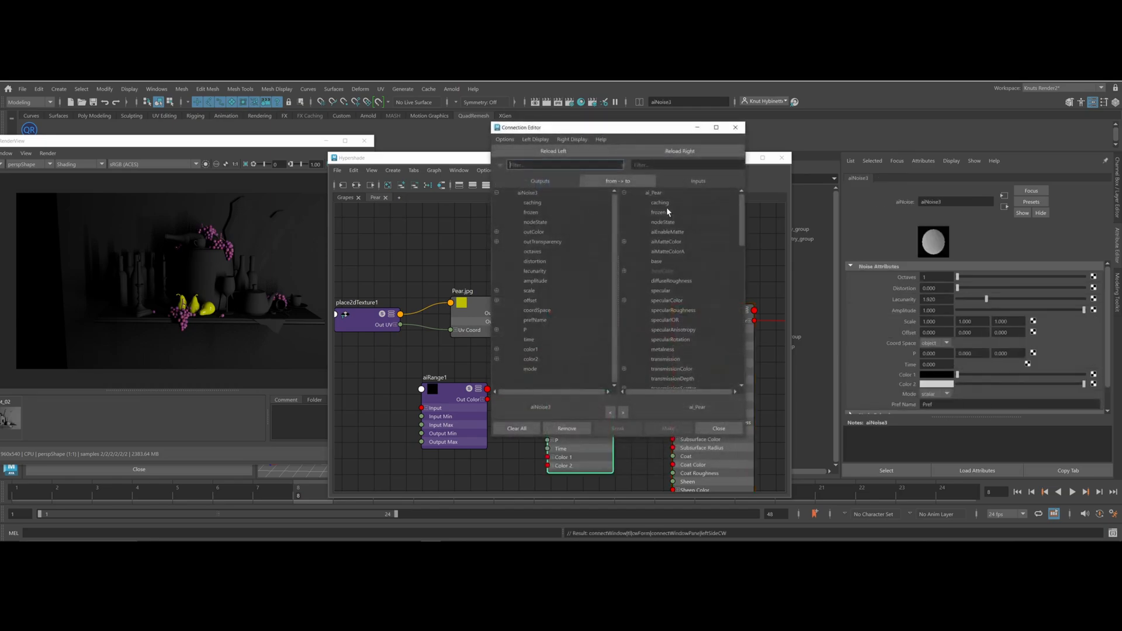
Connect the noise node's outColorR to the specularRoughness of ai_Pear
left_click(539, 232)
left_click(496, 232)
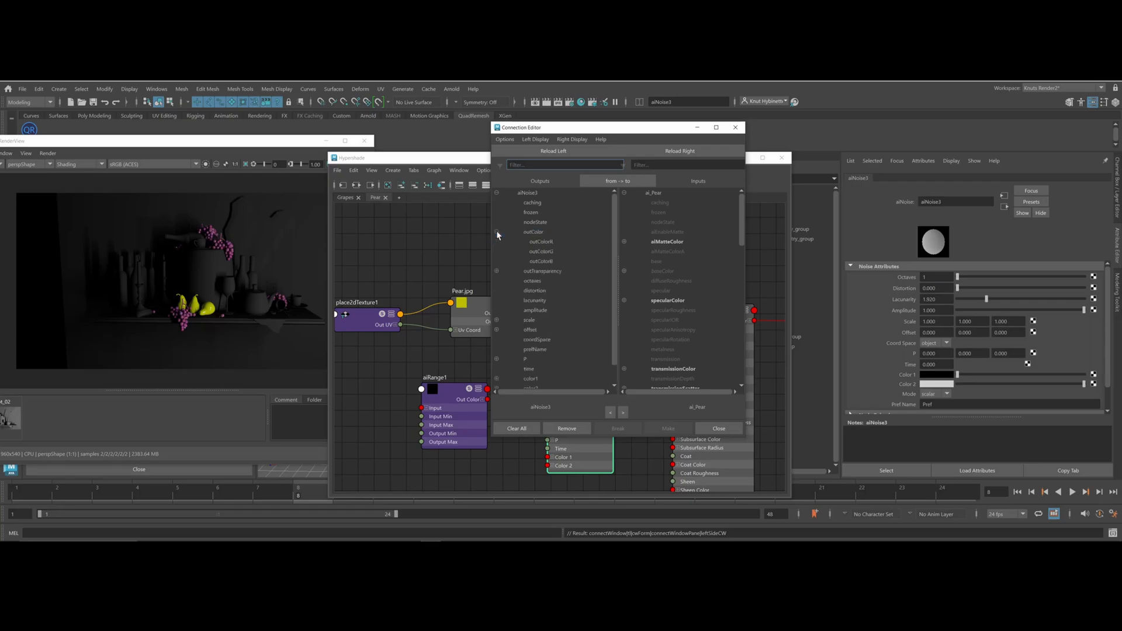
left_click(553, 243)
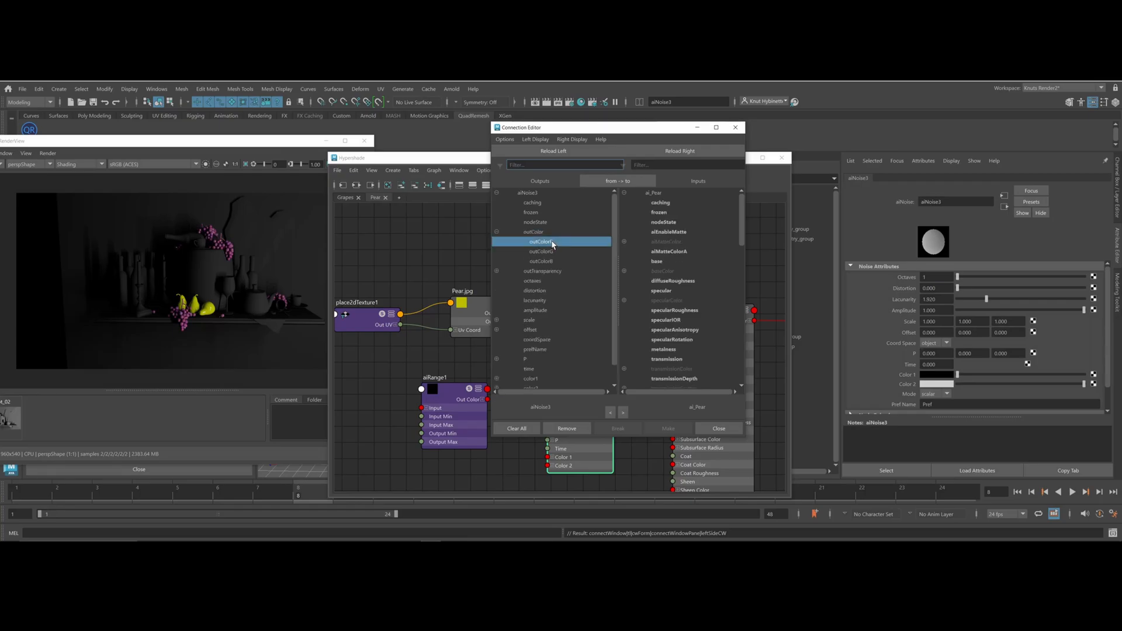
left_click(675, 310)
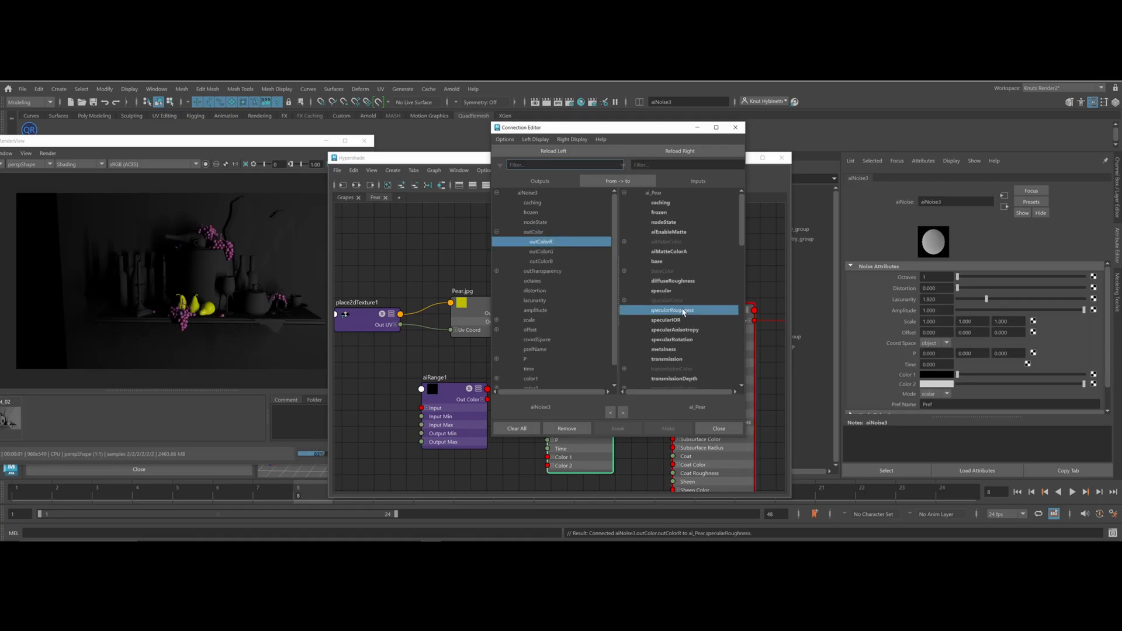
Set the noise node's Octaves to 8 and its Scale to 20 on all three axes
left_click(941, 277)
type("8")
key("Return")
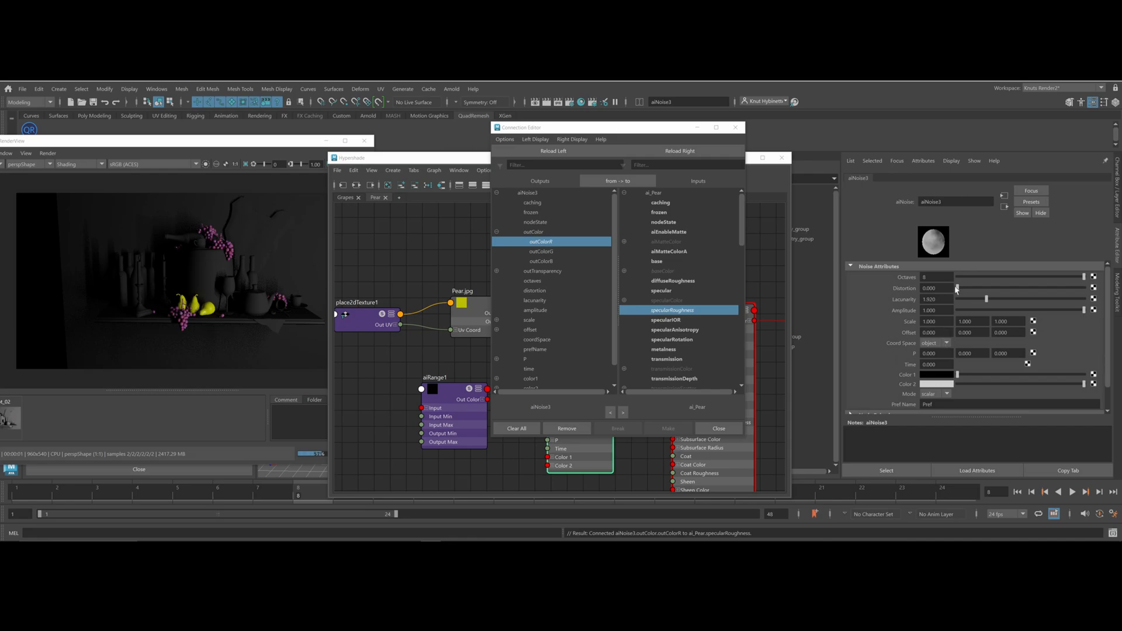
left_click_drag(947, 320, 738, 316)
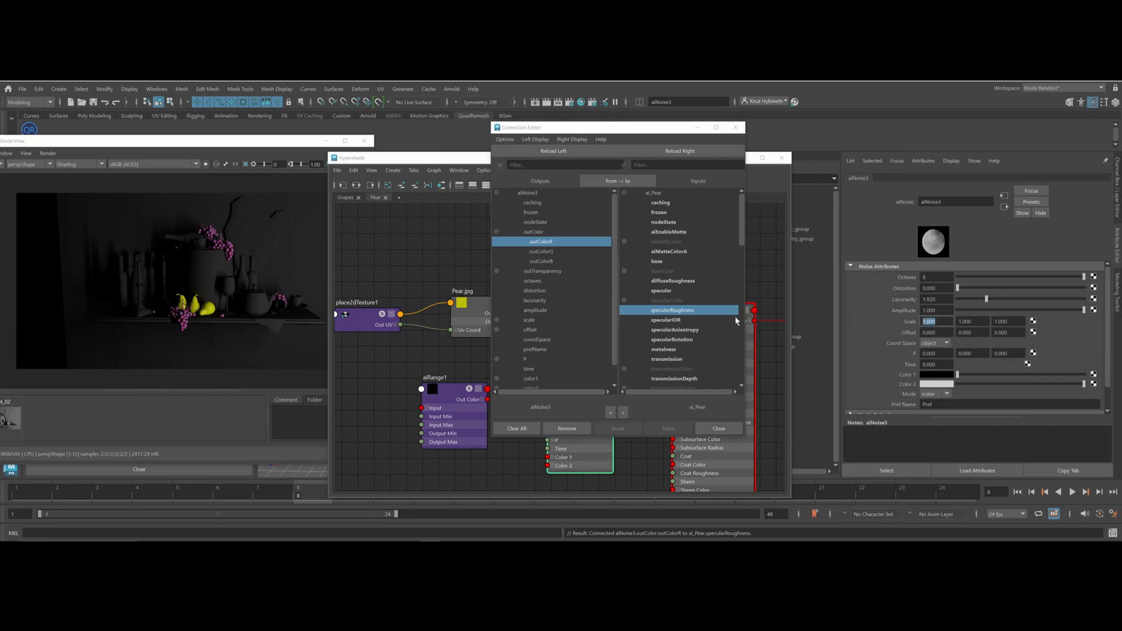
type("20")
key("Tab")
type("20")
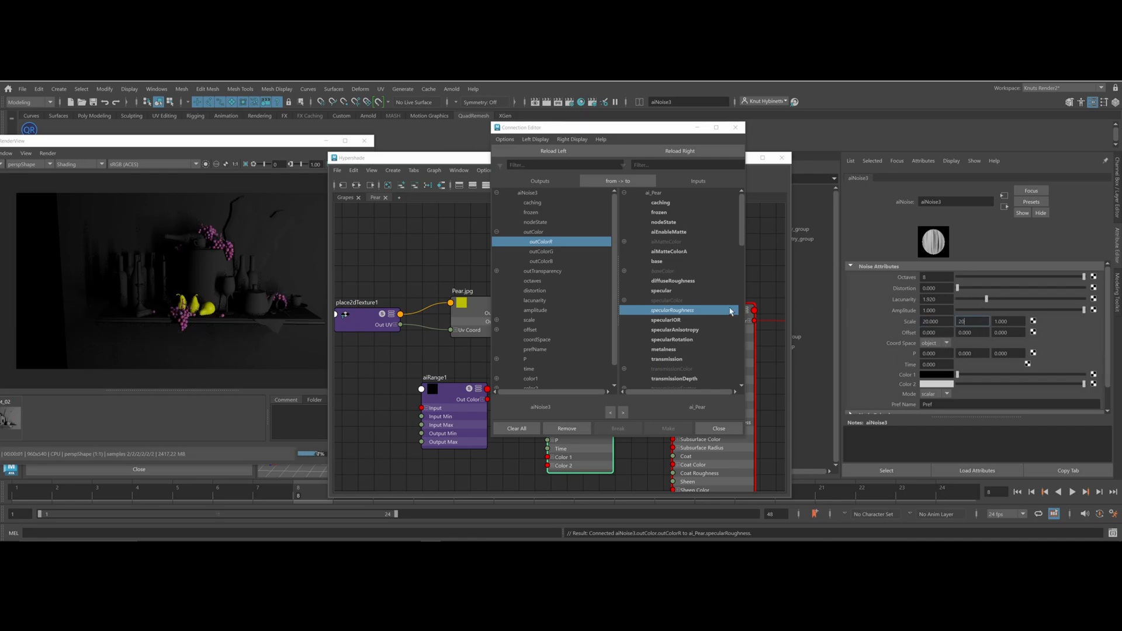
key("Tab")
type("20")
key("Return")
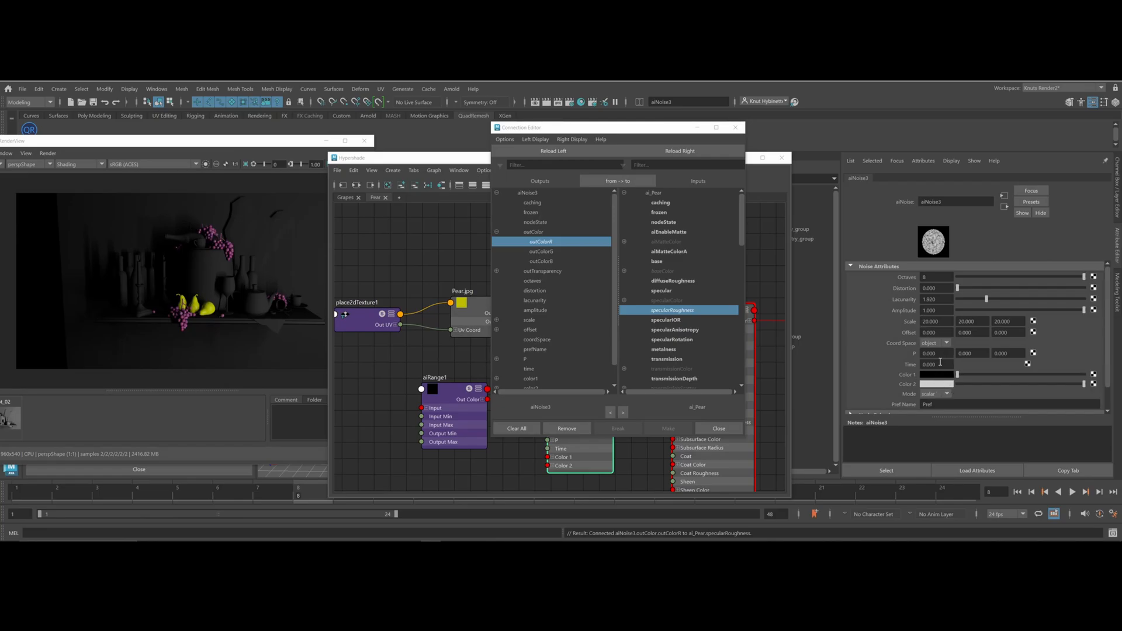
Brighten the noise's Color 1 slightly, lower its Amplitude to about 0.704 and raise its Distortion to about 1.753
left_click_drag(957, 375, 979, 375)
left_click_drag(1076, 310, 1045, 310)
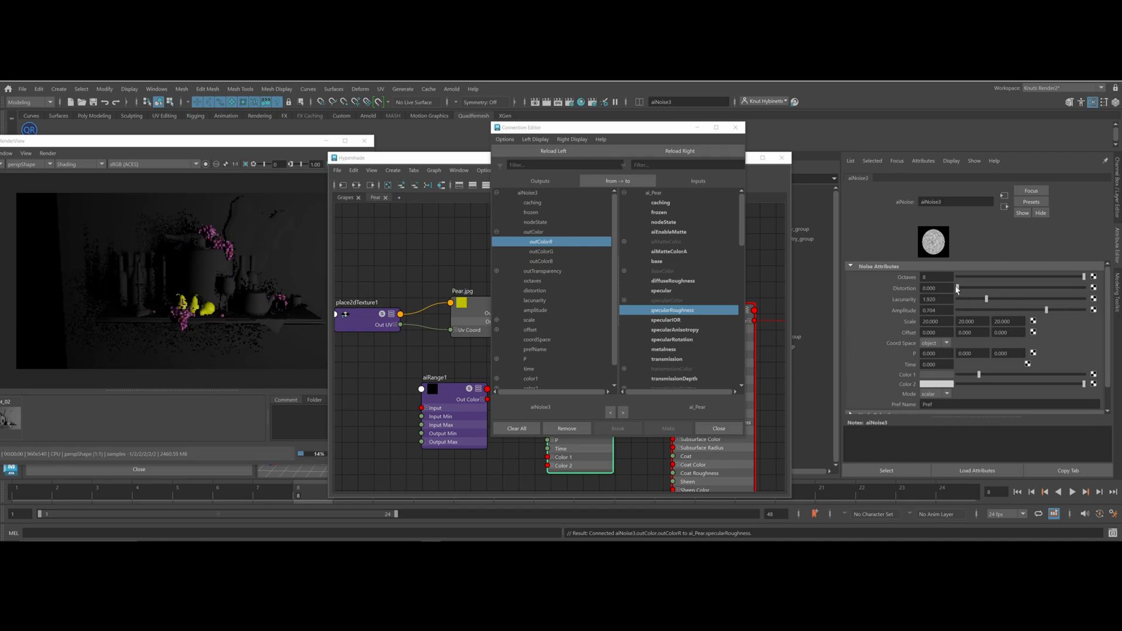
left_click_drag(966, 289, 979, 288)
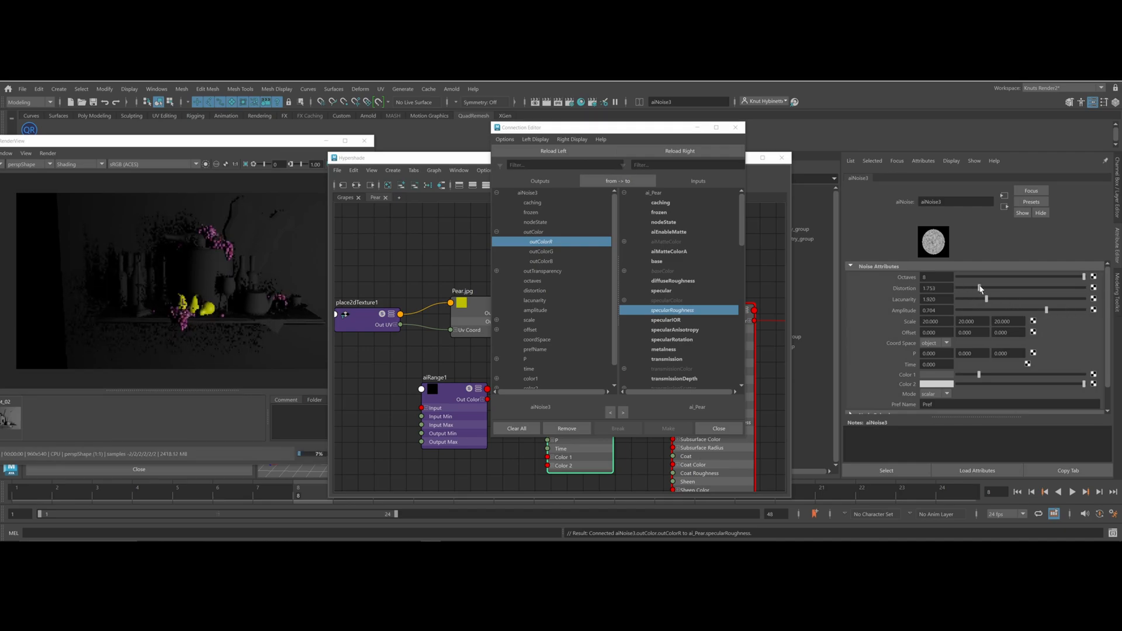
Set the noise node's Scale to 5 on all three axes
left_click(943, 320)
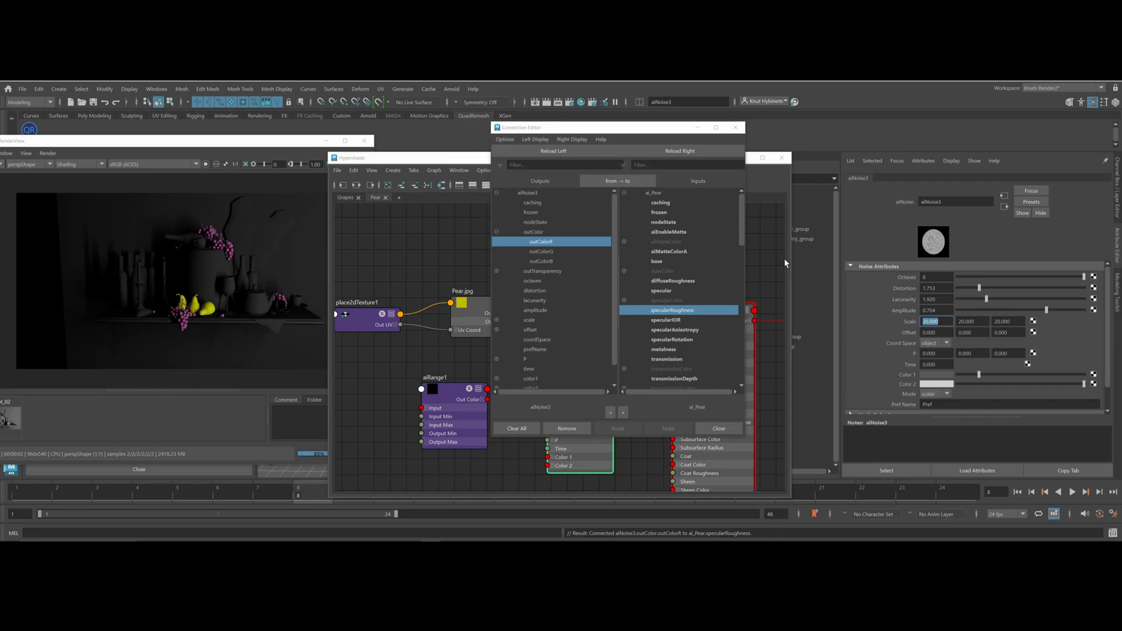
type("5")
key("Tab")
type("55")
key("Return")
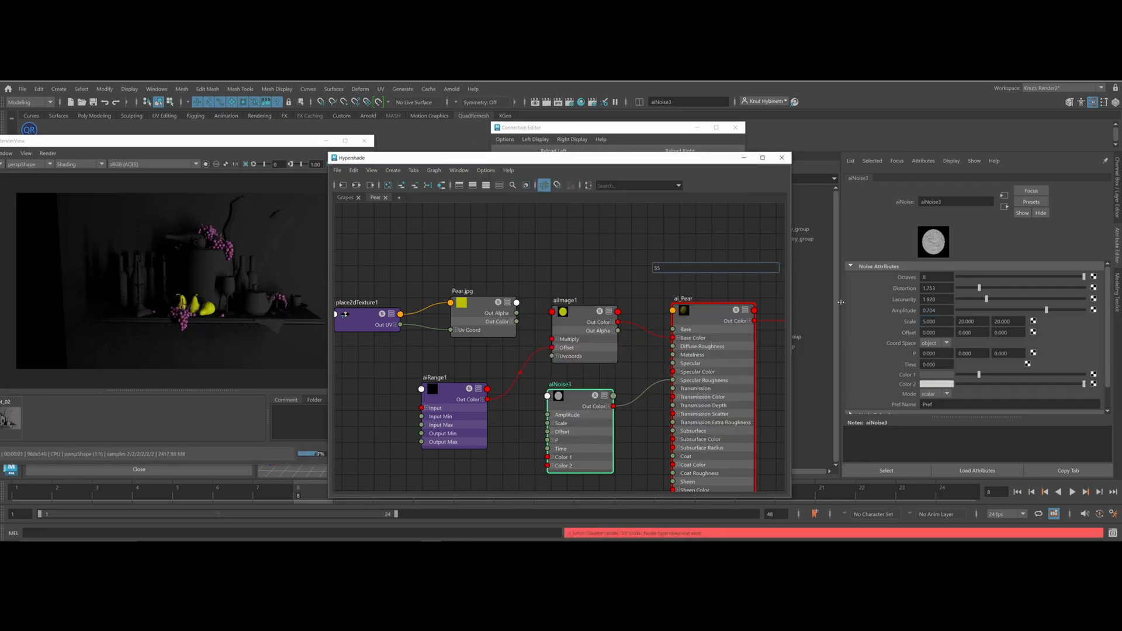
left_click(973, 321)
type("5")
key("Tab")
type("5")
key("Return")
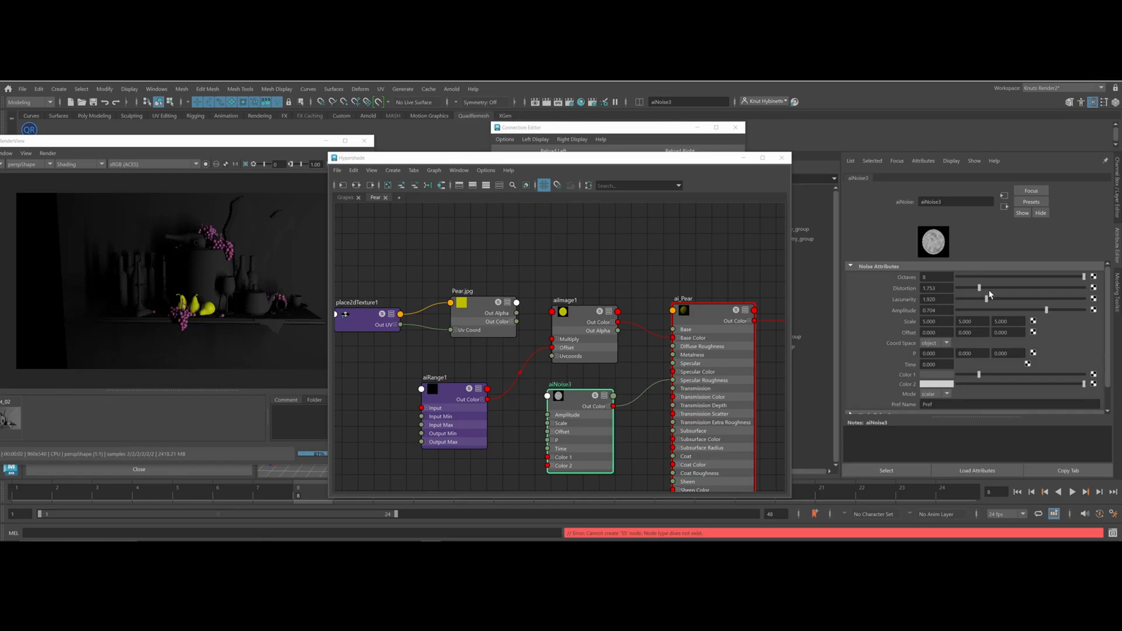
Set the noise's Octaves to 5, Distortion to about 4.536, Lacunarity to about 3.3, and Scale to 10 on all three axes
left_click_drag(980, 288, 1015, 278)
double_click(935, 321)
type("10")
key("Return")
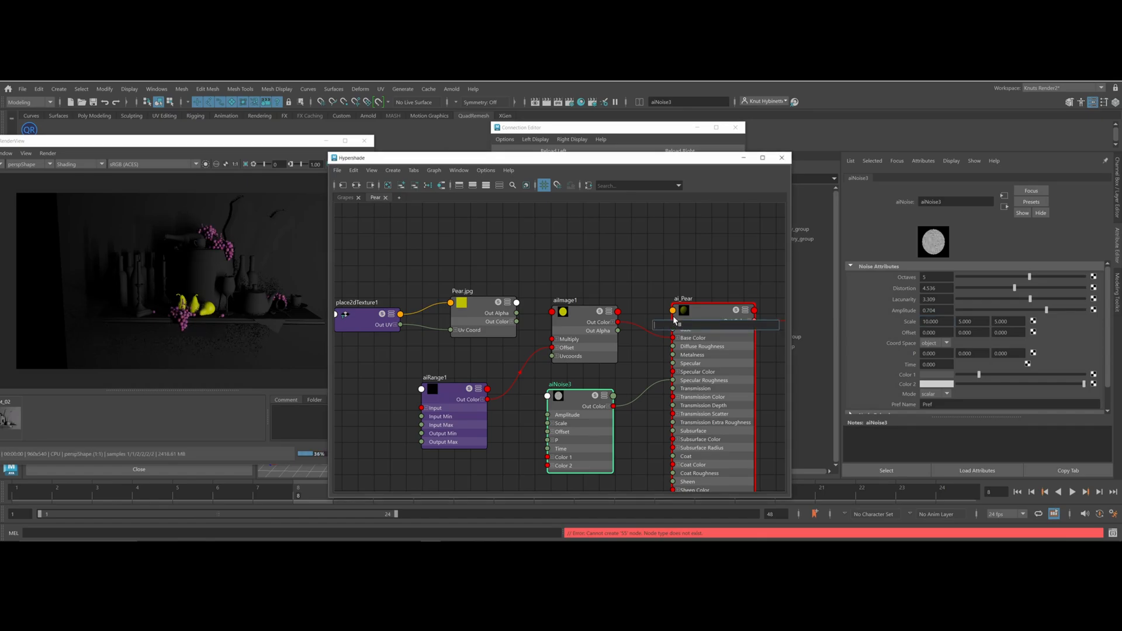
double_click(965, 321)
type("10")
key("Tab")
type("10")
key("Return")
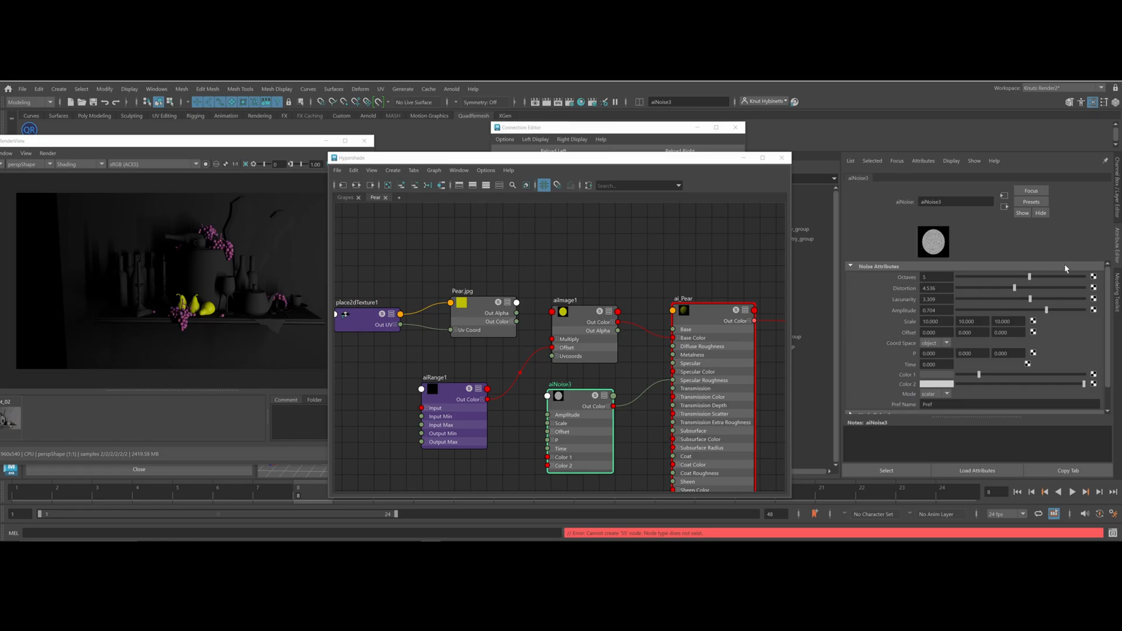
Raise the noise's Amplitude to 1, reduce its Distortion to about 1.134, and darken Color 1 to black
left_click_drag(1013, 287, 1105, 310)
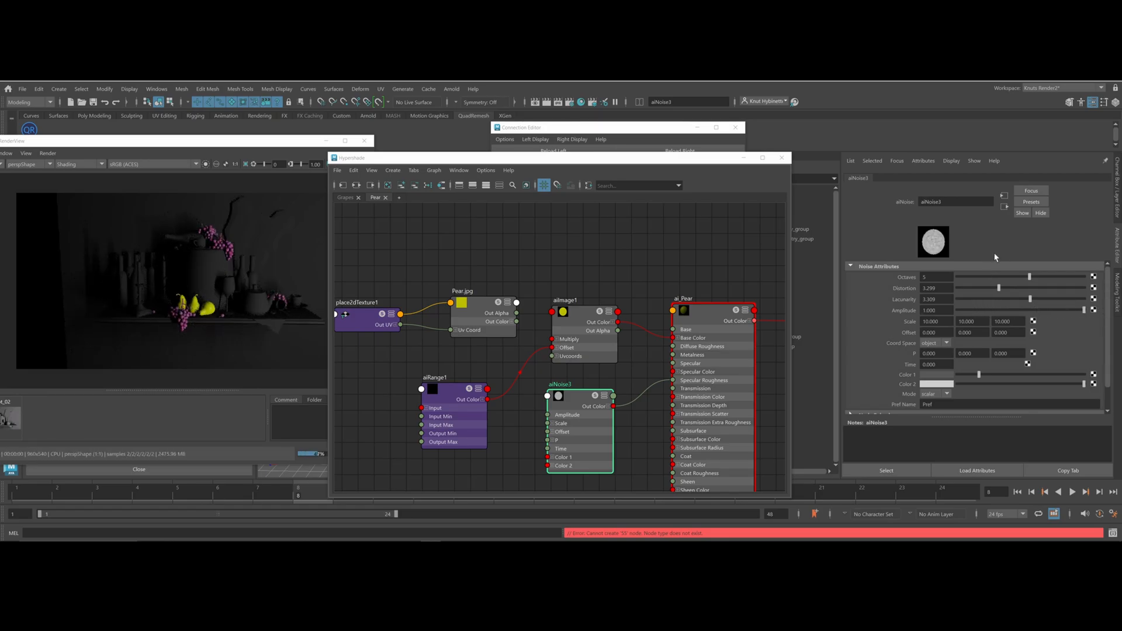
left_click_drag(985, 290, 971, 288)
left_click_drag(979, 378, 931, 378)
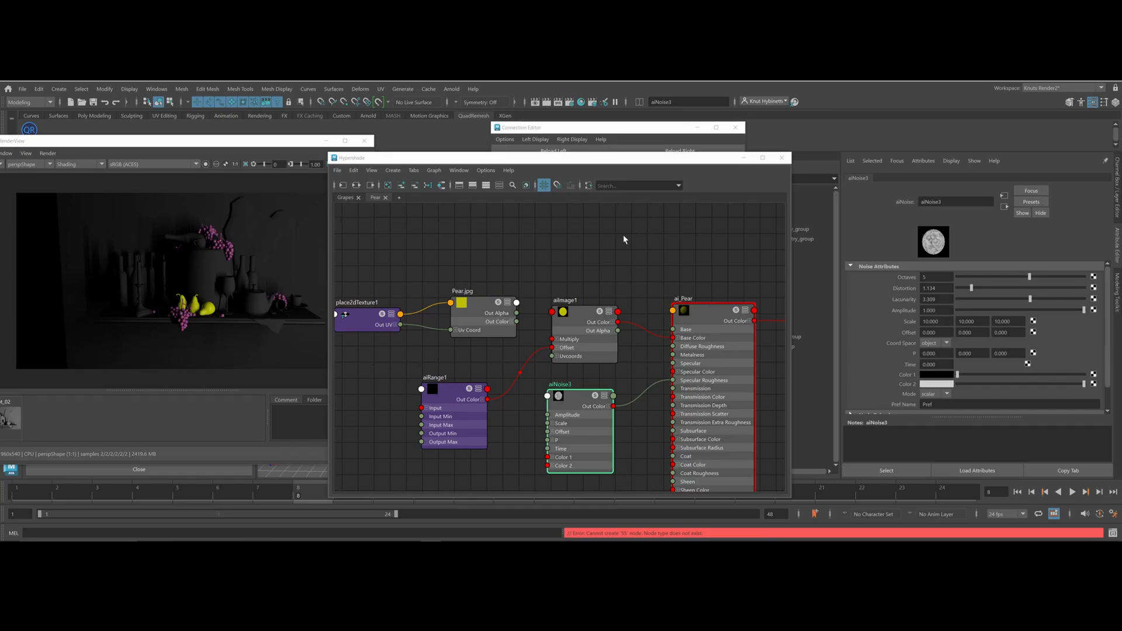
Lower the Specular Weight of the ai_Pear material to about 0.168
left_click(695, 313)
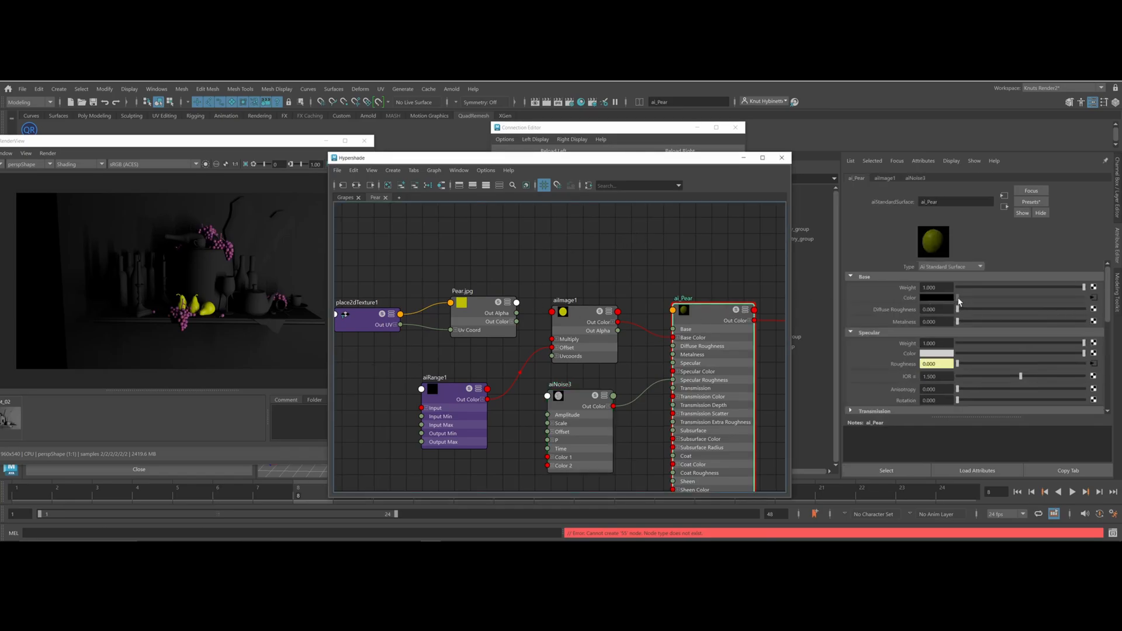
left_click_drag(1083, 287, 1118, 291)
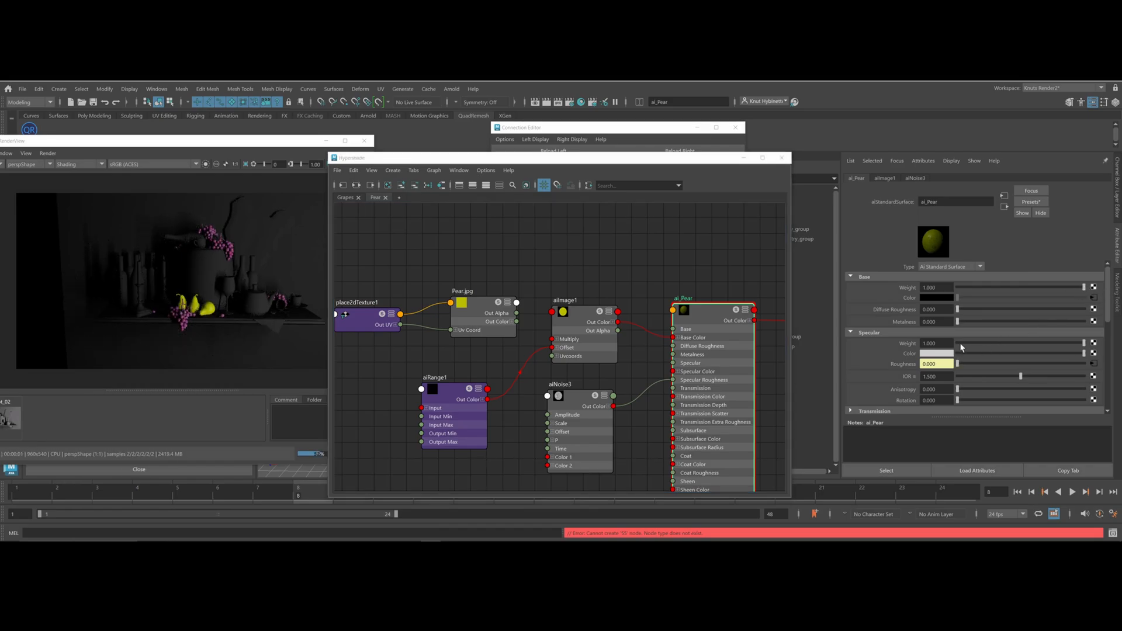
left_click_drag(1084, 343, 978, 343)
Darken the Multiply color of the aiImage node to a mid grey and check the Pear.jpg file node's attributes
left_click(576, 314)
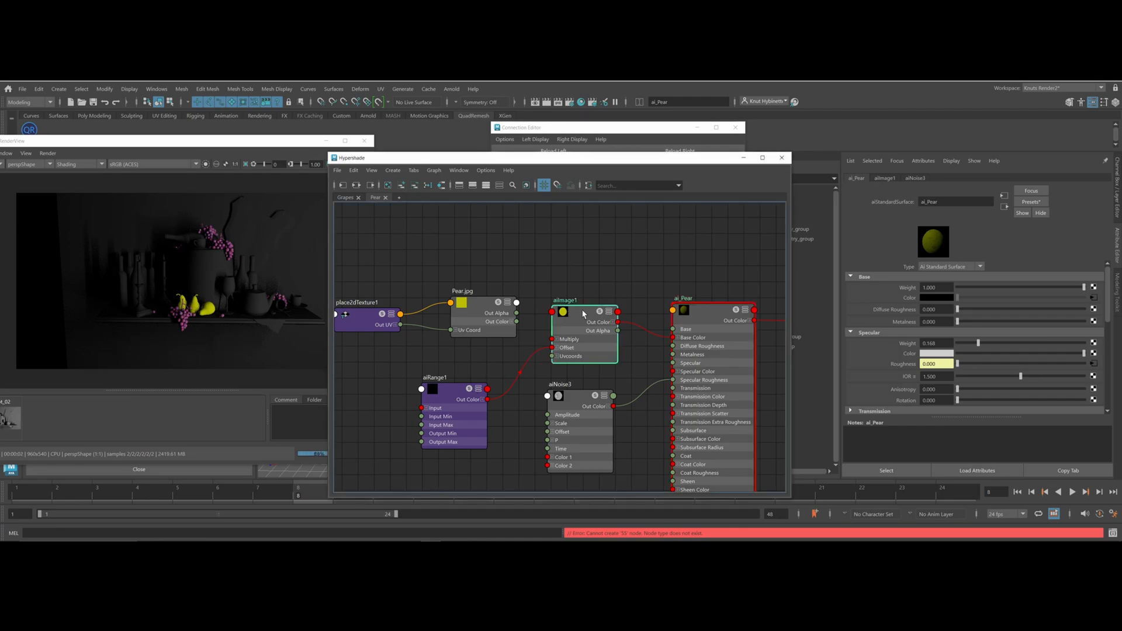
left_click_drag(1069, 334, 1022, 333)
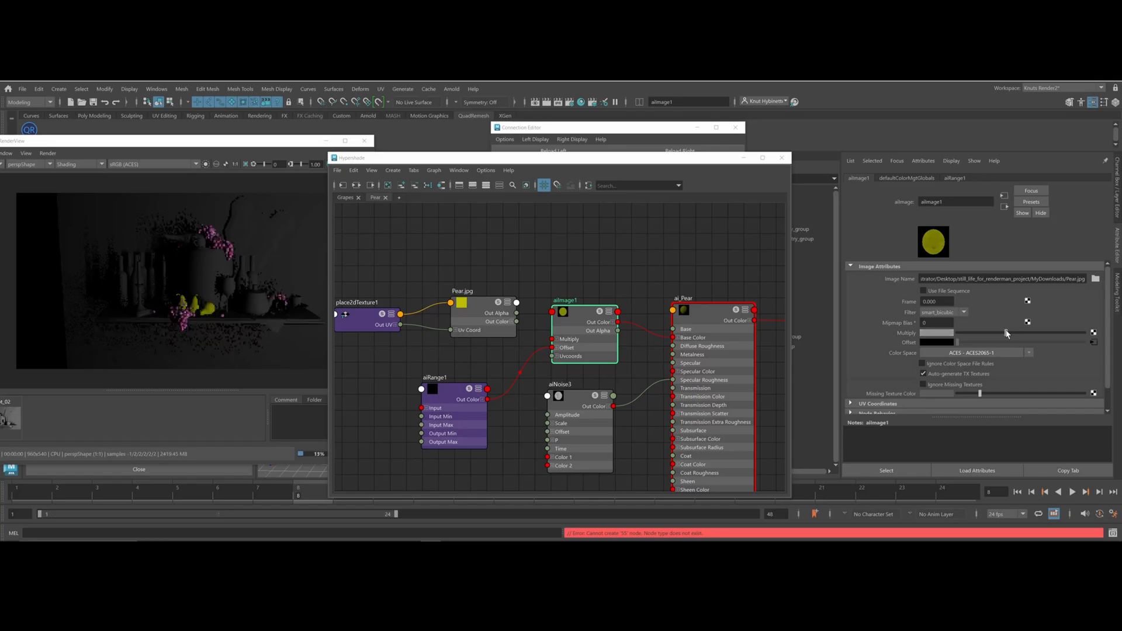
left_click_drag(1021, 333, 1006, 332)
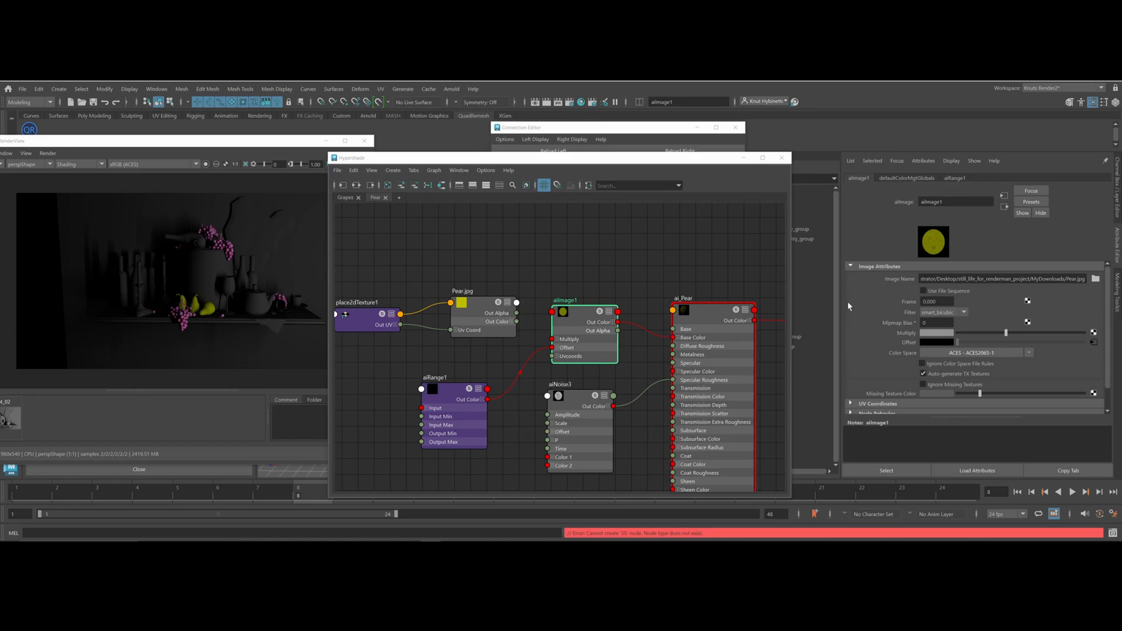
left_click(476, 304)
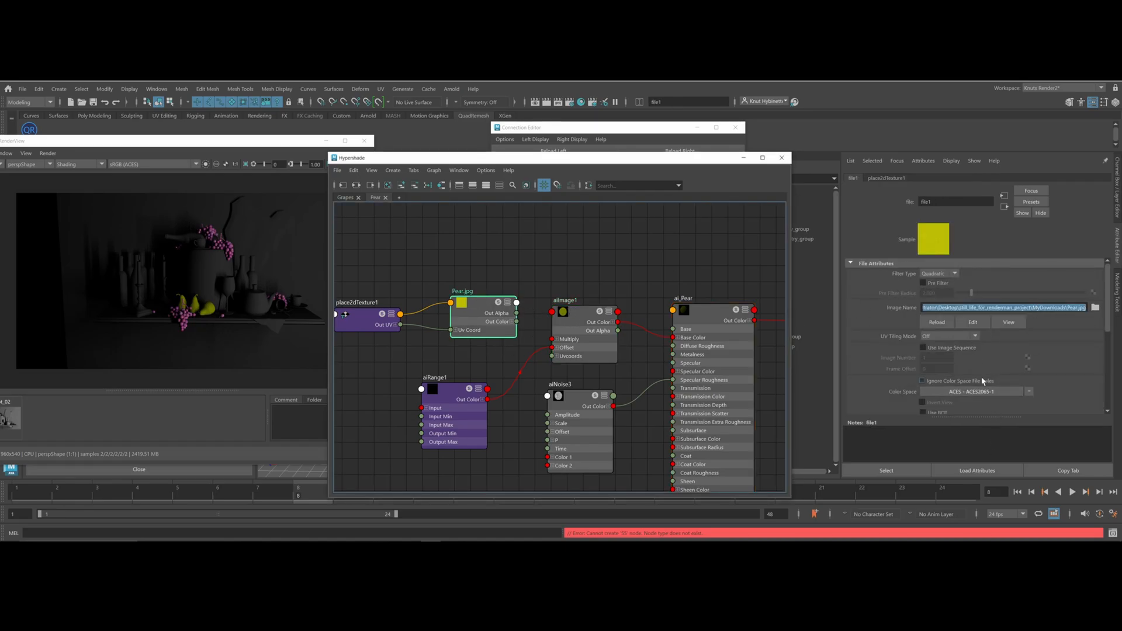
left_click(570, 317)
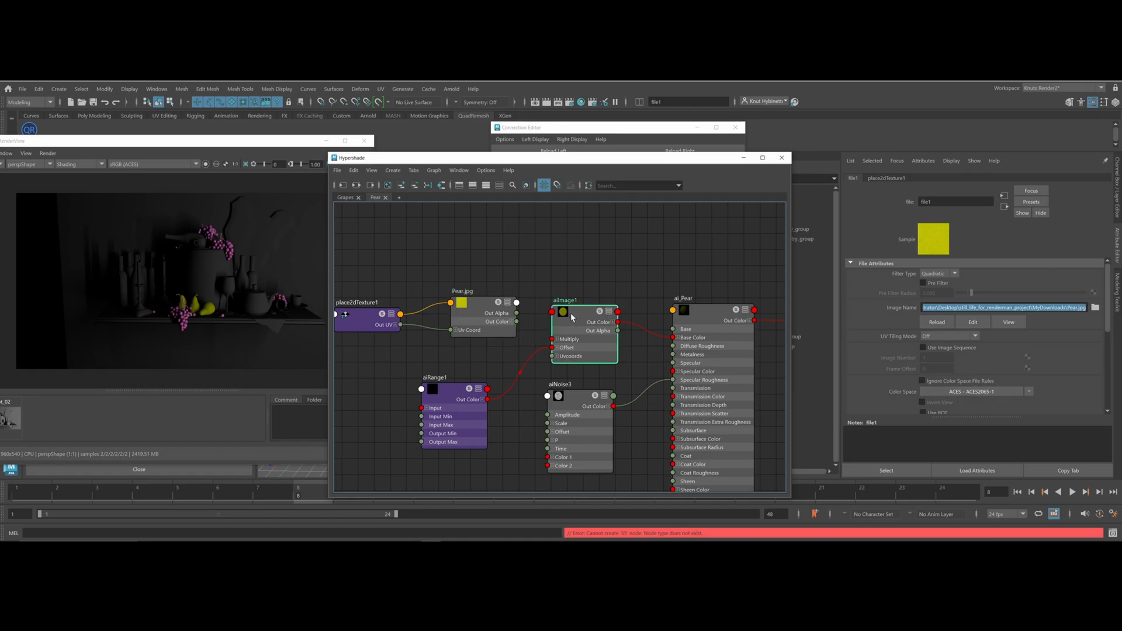
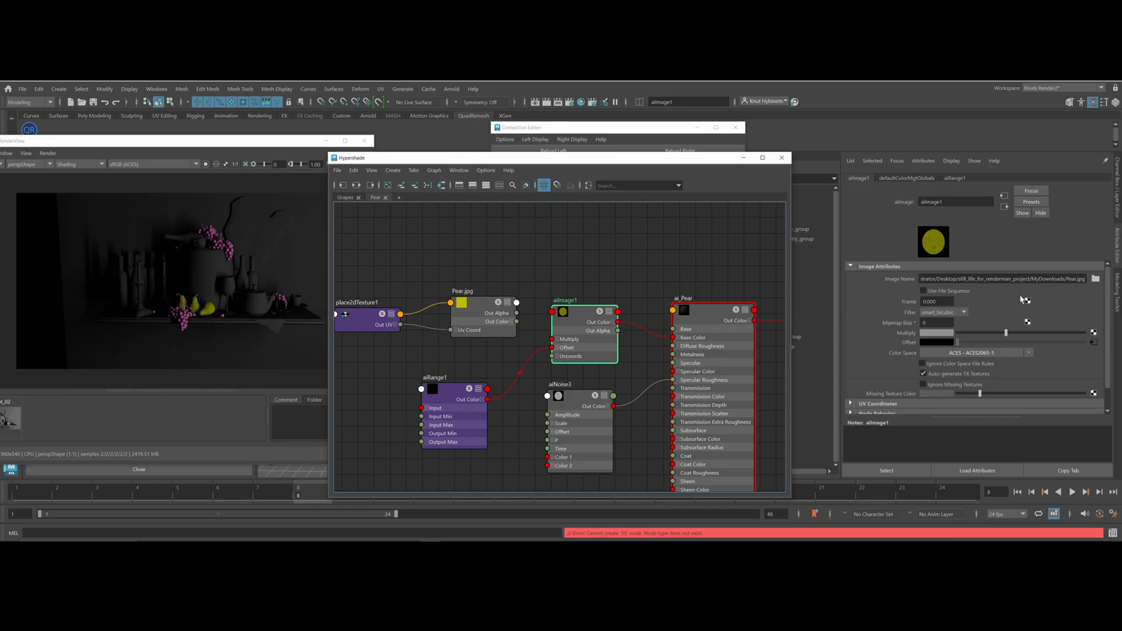
Rearrange the Pear graph nodes to free space between aiImage1 and the ai_Pear material
left_click_drag(464, 407, 425, 390)
left_click_drag(464, 316, 383, 252)
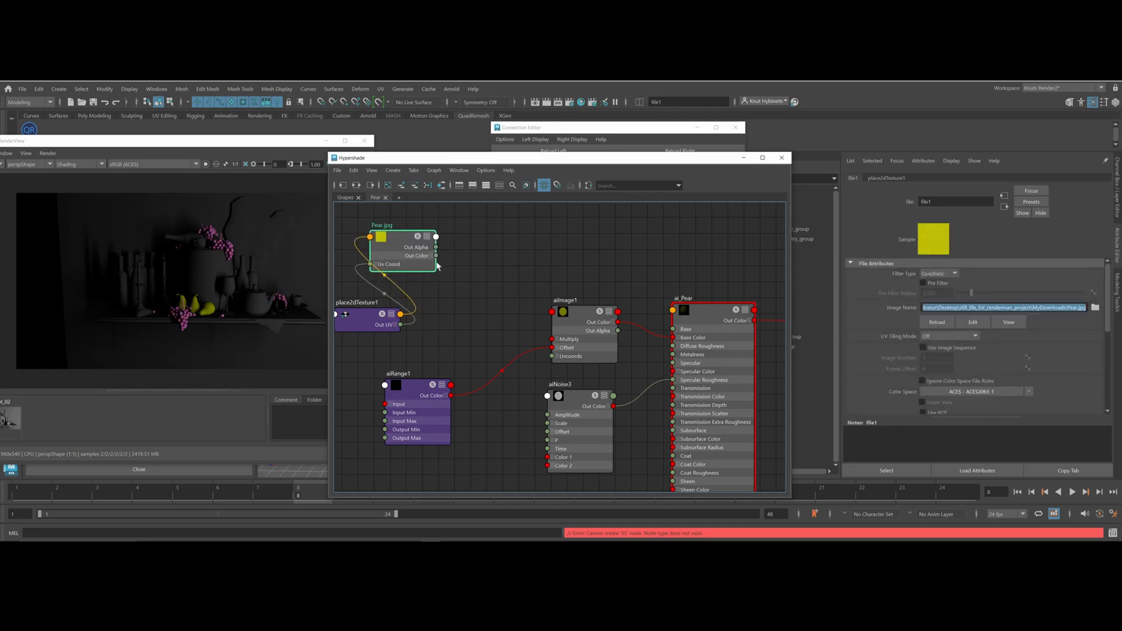
left_click_drag(573, 414, 579, 455)
left_click_drag(584, 318, 510, 302)
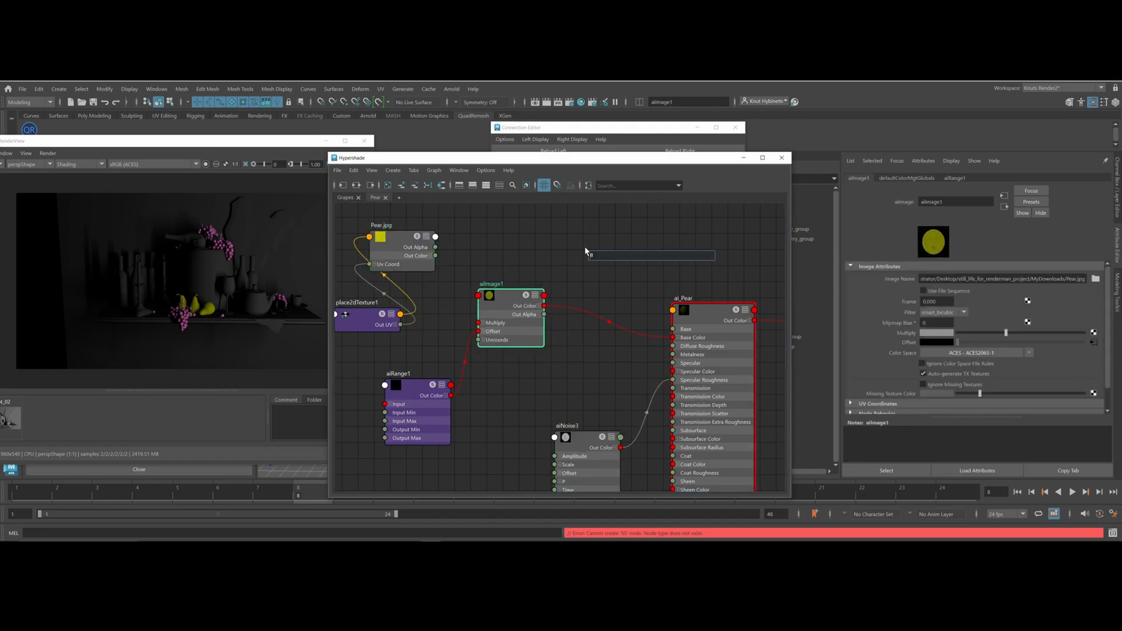
Add an aiColorJitter node and connect it between aiImage1's Out Color and ai_Pear's Base Color
type("aicolo")
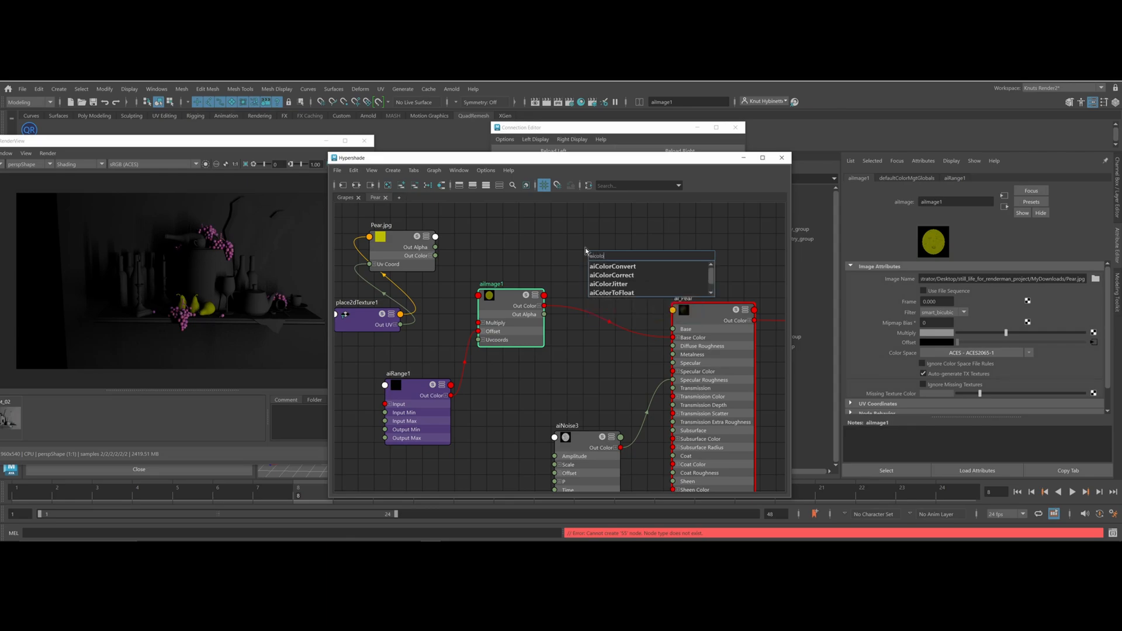
left_click(608, 284)
left_click_drag(544, 305, 582, 288)
left_click_drag(656, 270, 673, 338)
left_click_drag(625, 266, 621, 292)
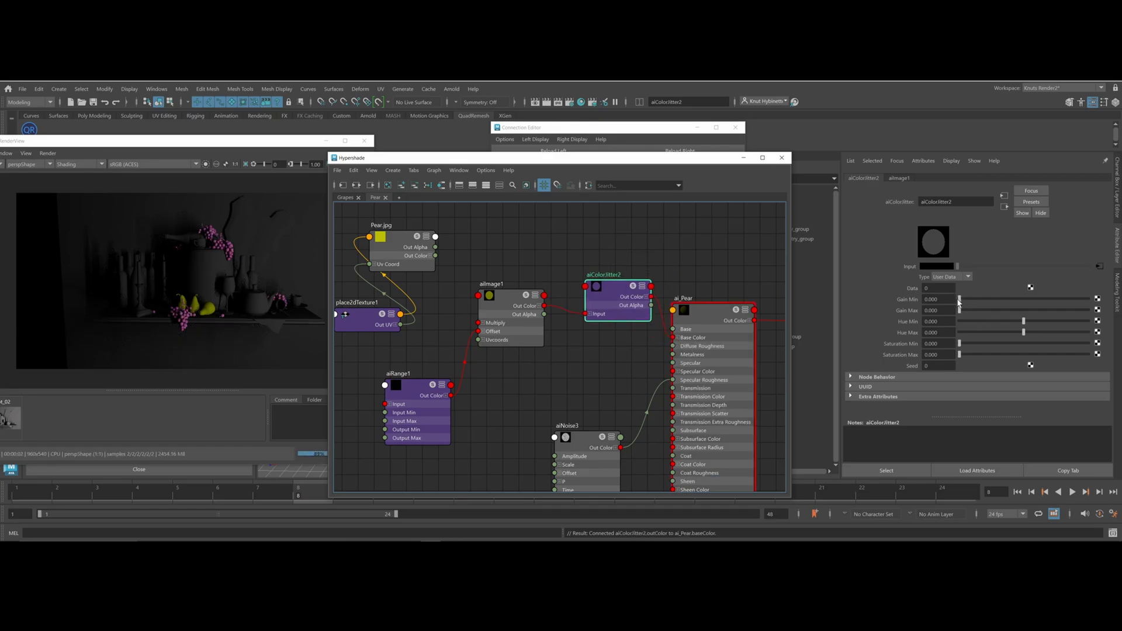
Try Gain Min 0.102, Gain Max 0.279, Hue Min -0.030 and Hue Max 0.208 on the User Data color jitter
left_click_drag(958, 299, 1037, 339)
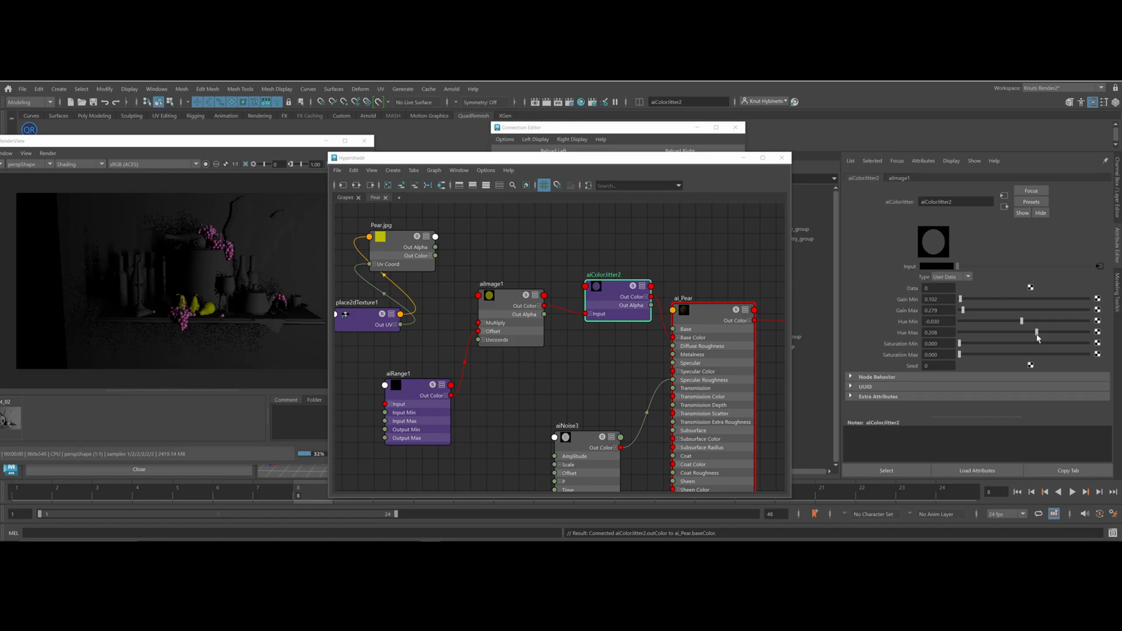
left_click_drag(961, 353, 963, 353)
Set the color jitter's Type to Object, Gain Max to about 0.355 and Hue Min to about -0.030
left_click(952, 277)
left_click(944, 297)
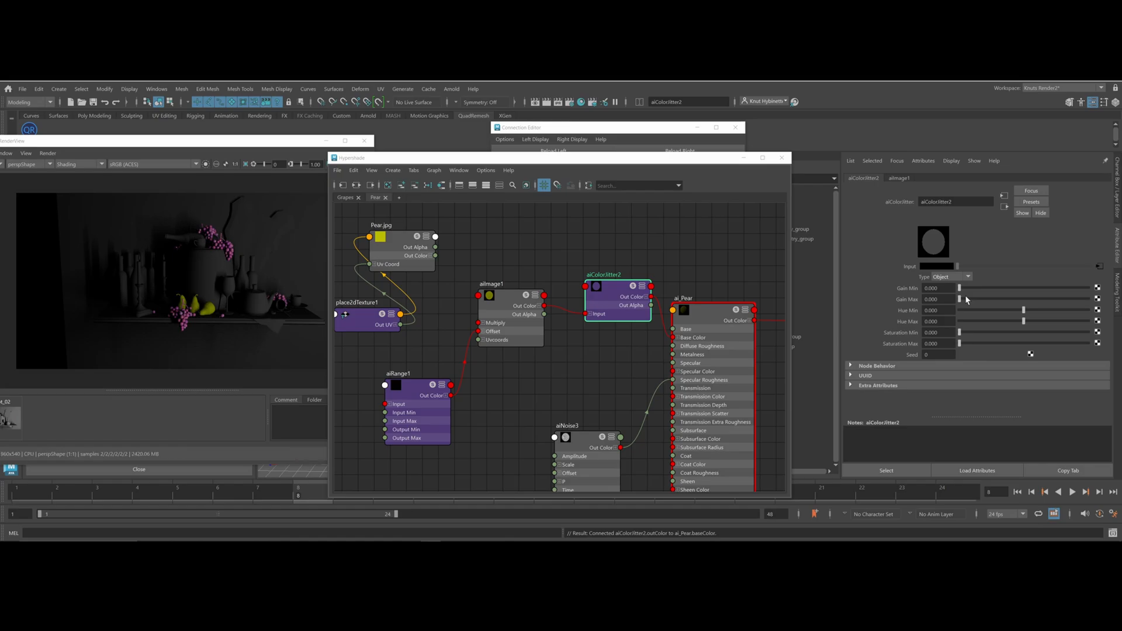
mouse_move(959, 300)
left_mouse_down()
mouse_move(974, 300)
mouse_move(964, 299)
left_mouse_up()
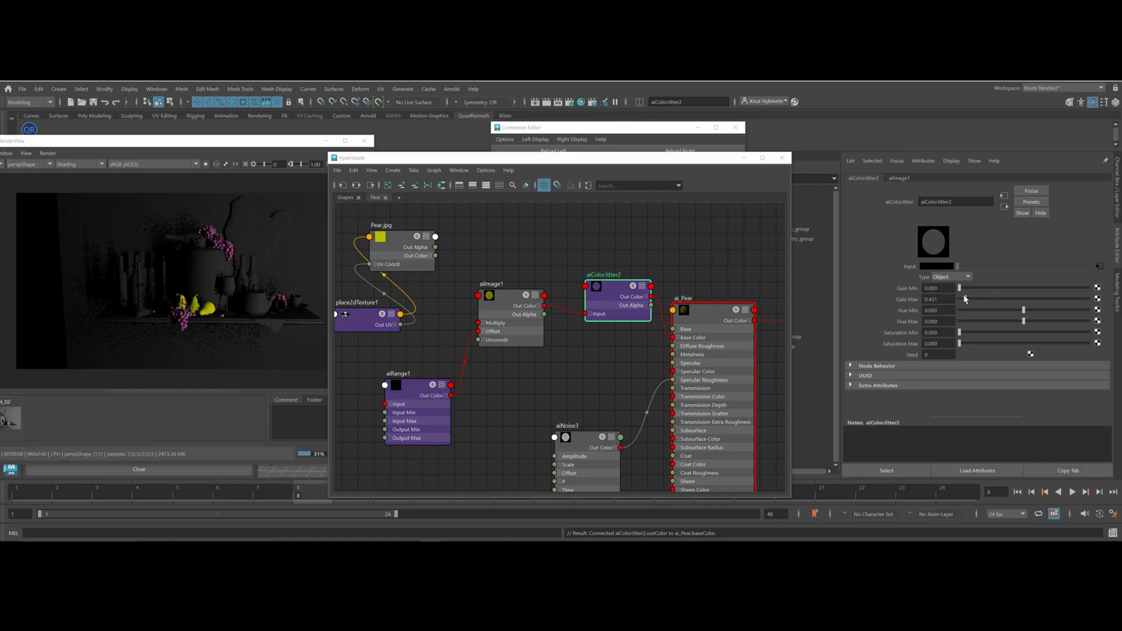
left_click(1013, 310)
left_click_drag(1018, 311, 1021, 310)
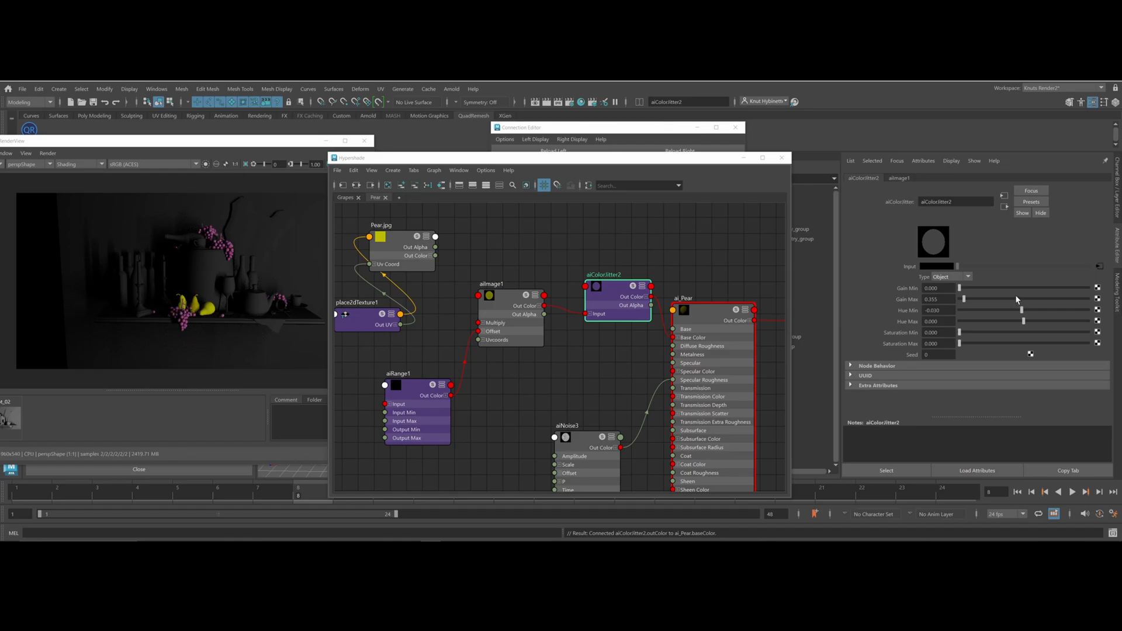
Reduce the color jitter's Gain Max to about 0.076 and set Saturation Min to about 0.508 and Saturation Max to about 3.147
left_click_drag(972, 298, 977, 299)
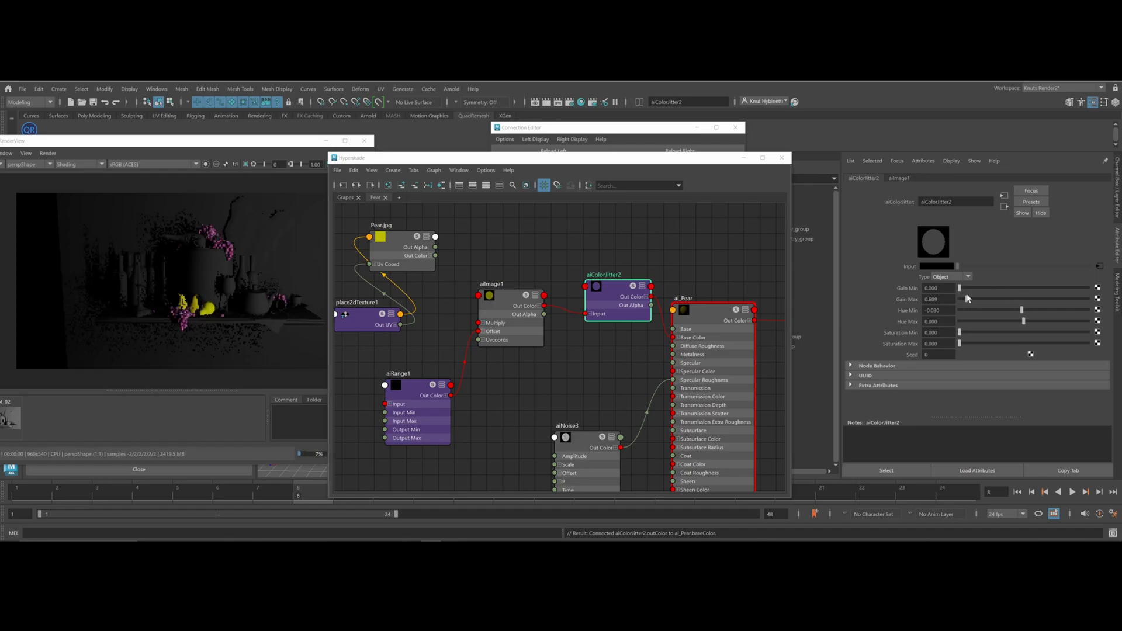
left_click(978, 300)
left_click_drag(978, 302, 959, 302)
mouse_move(959, 343)
left_mouse_down()
mouse_move(999, 344)
mouse_move(968, 333)
left_mouse_up()
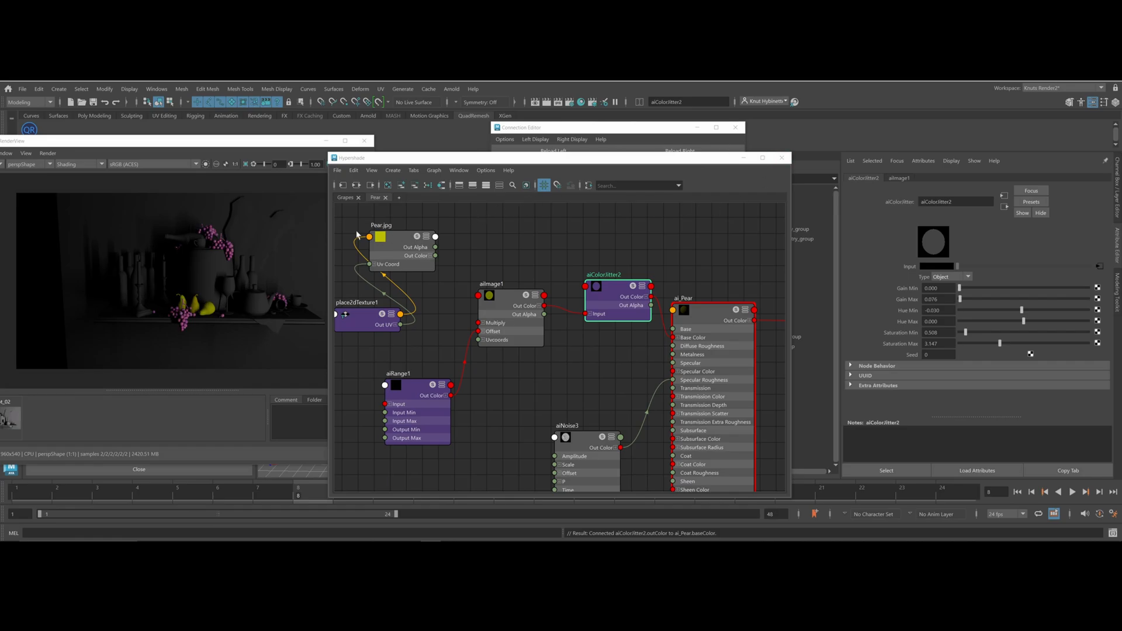
Close the Hypershade and Connection Editor and assign a new aiStandardSurface material to the barrel
left_click(253, 302)
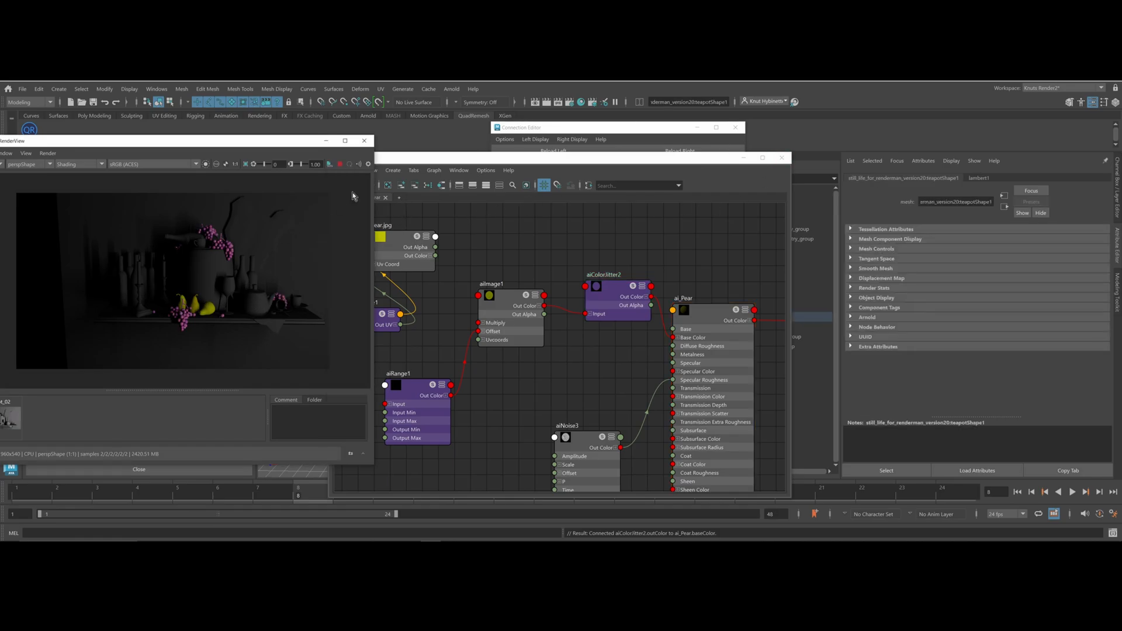
left_click(782, 158)
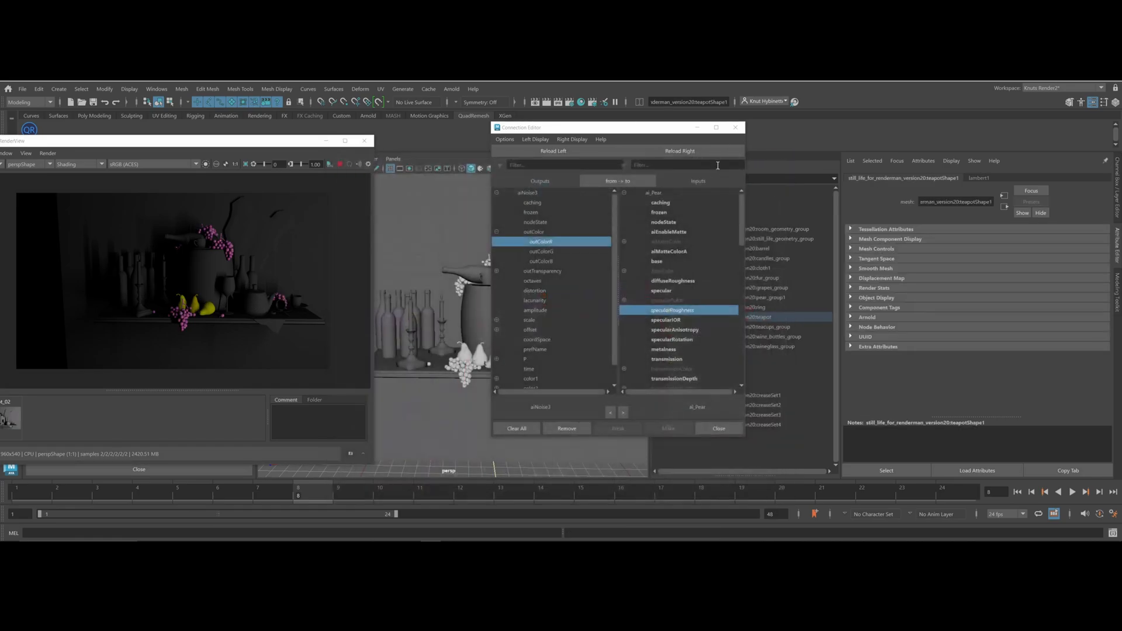
left_click(468, 316)
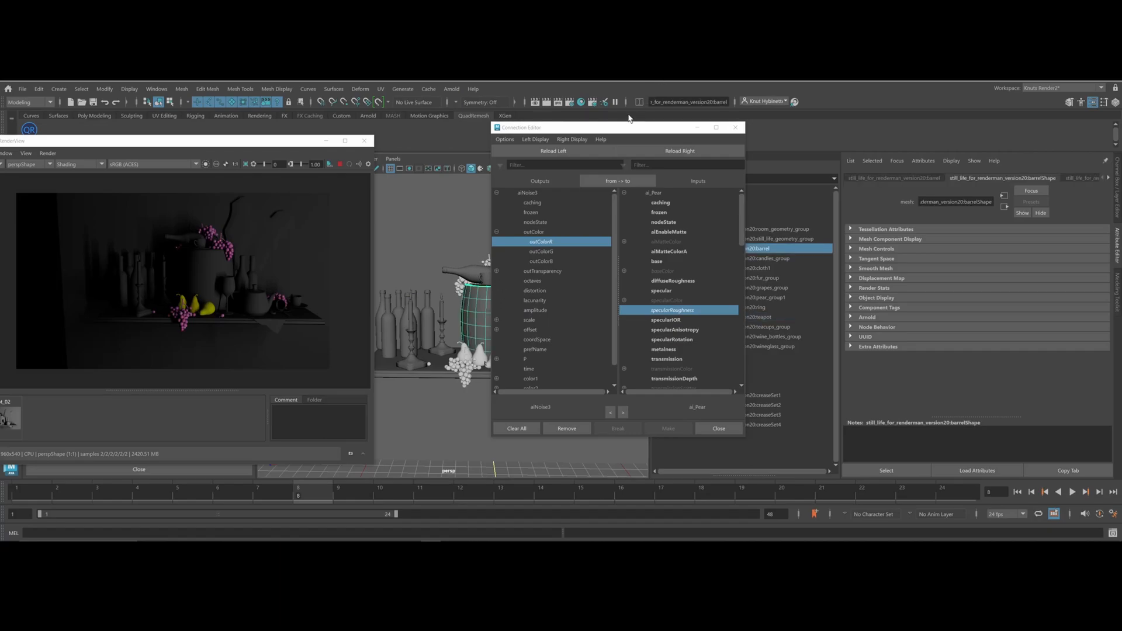
left_click(601, 139)
left_click(606, 119)
left_click_drag(604, 127, 875, 151)
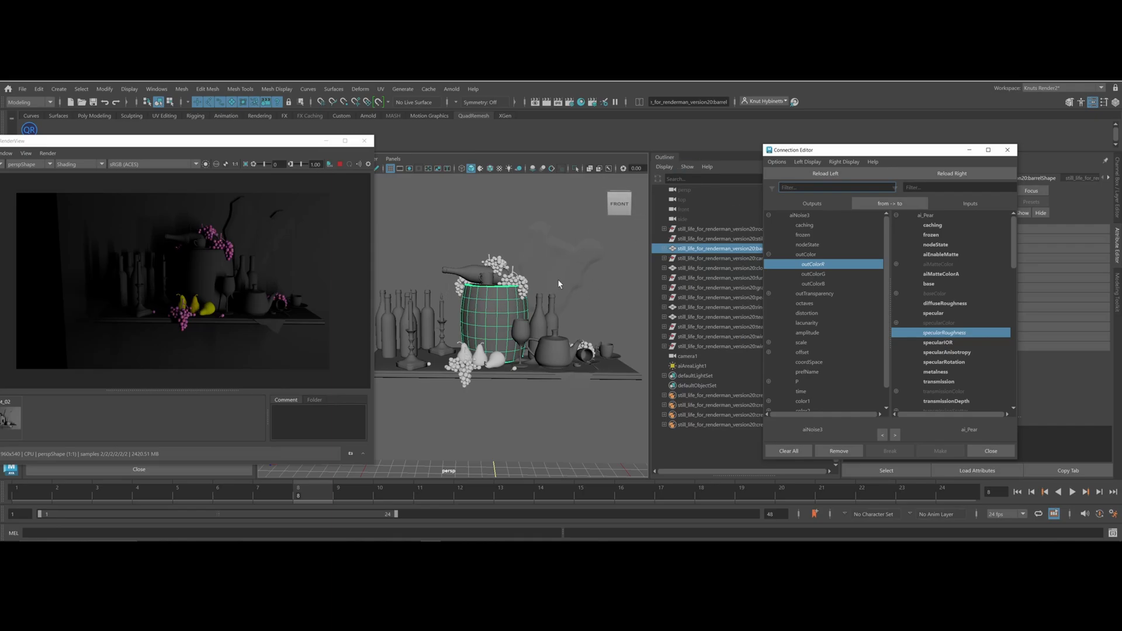
right_click_drag(482, 299, 581, 492)
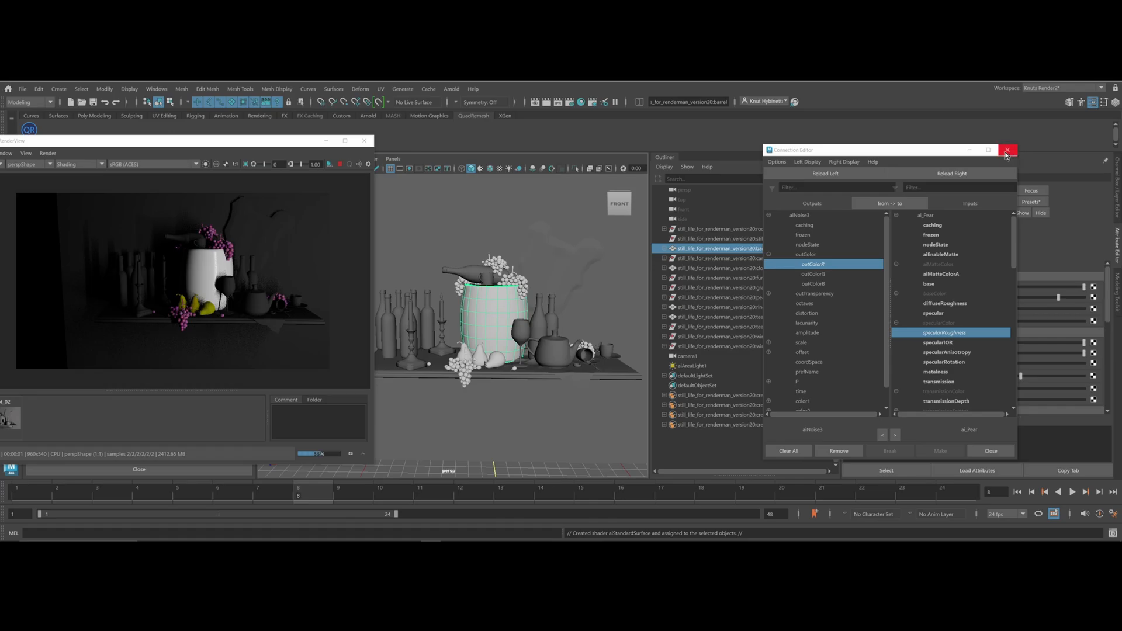
left_click(1007, 149)
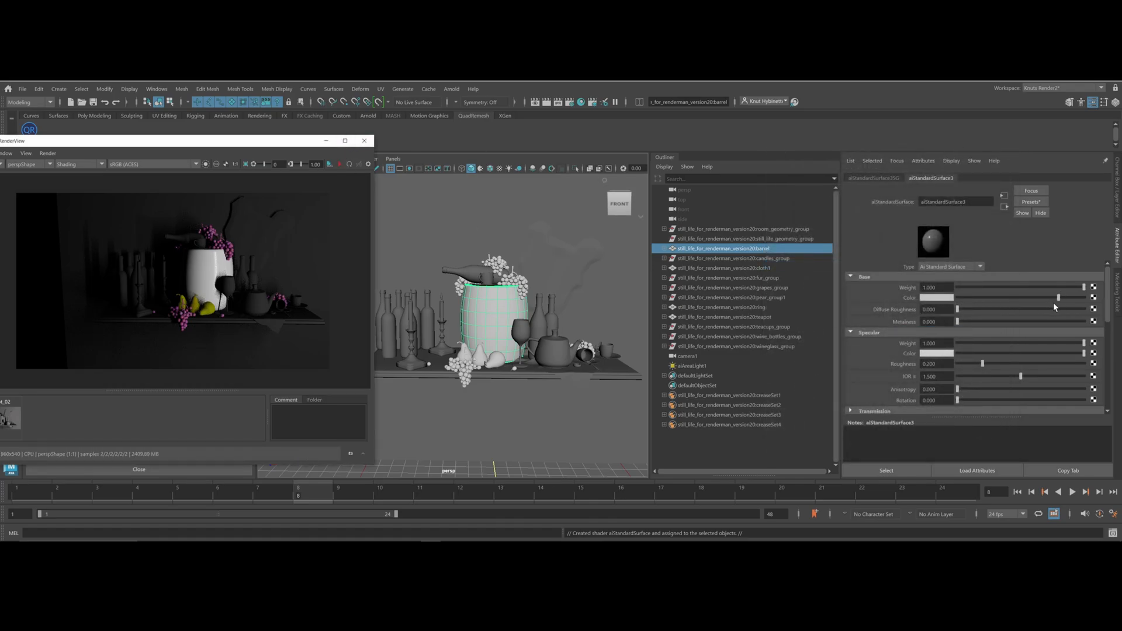
Map a File texture node to the Base Color of the barrel's material
left_click(1094, 298)
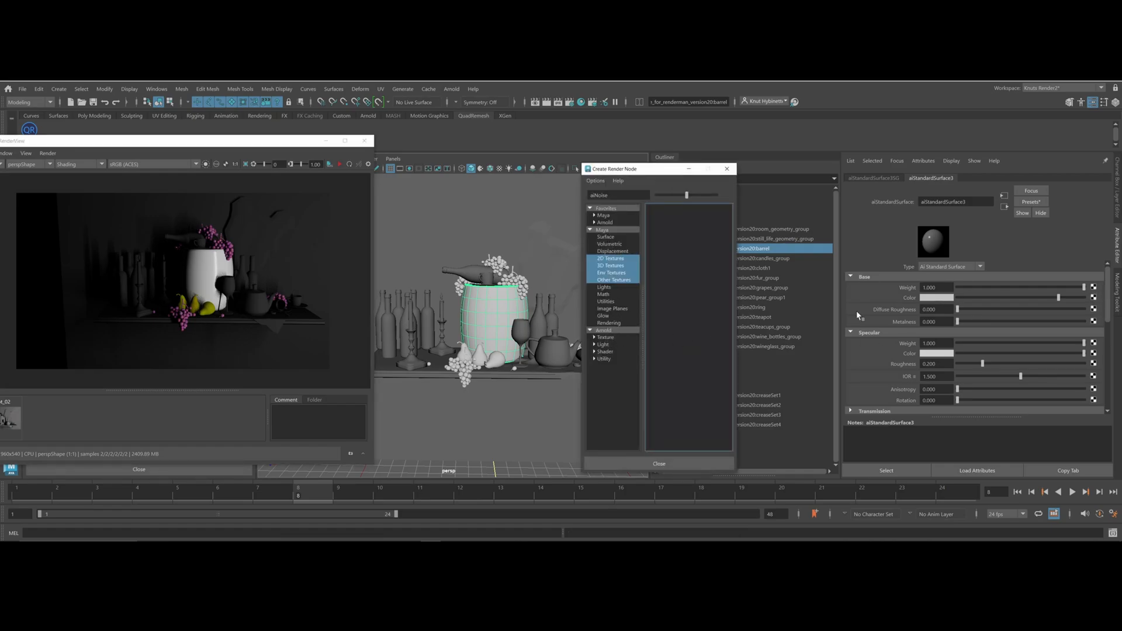
double_click(606, 196)
key("BackSpace")
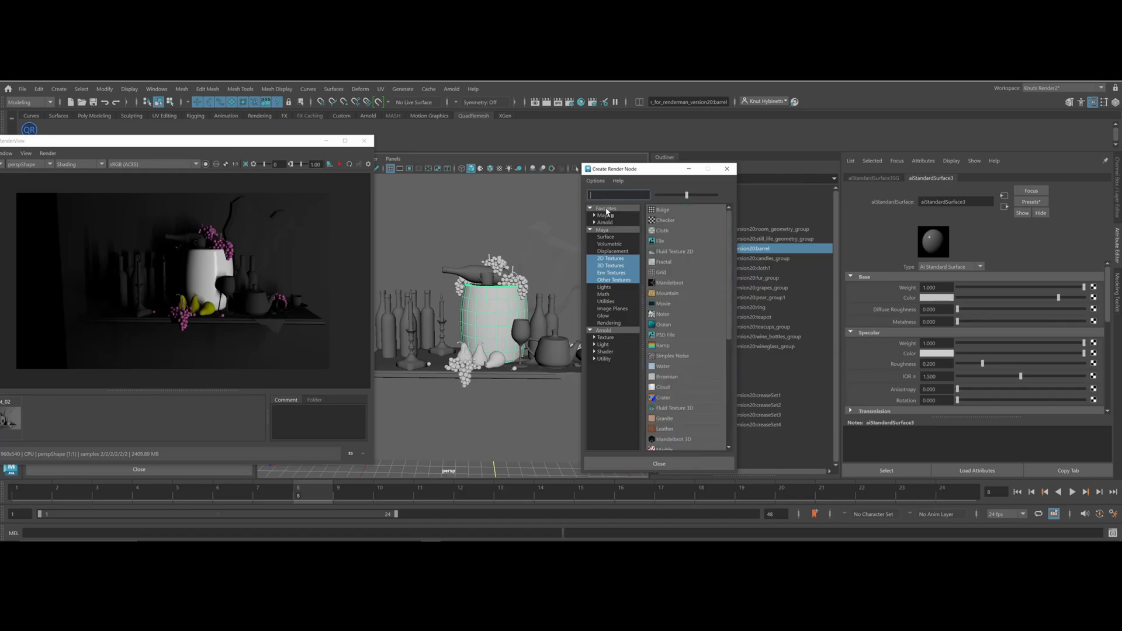
left_click(661, 240)
Load the barrel-diffuse_ACES - ACES2065-1_ACES - ACEScg.tif.tx image from the project's sourceimages folder and refresh the render
left_click(1096, 308)
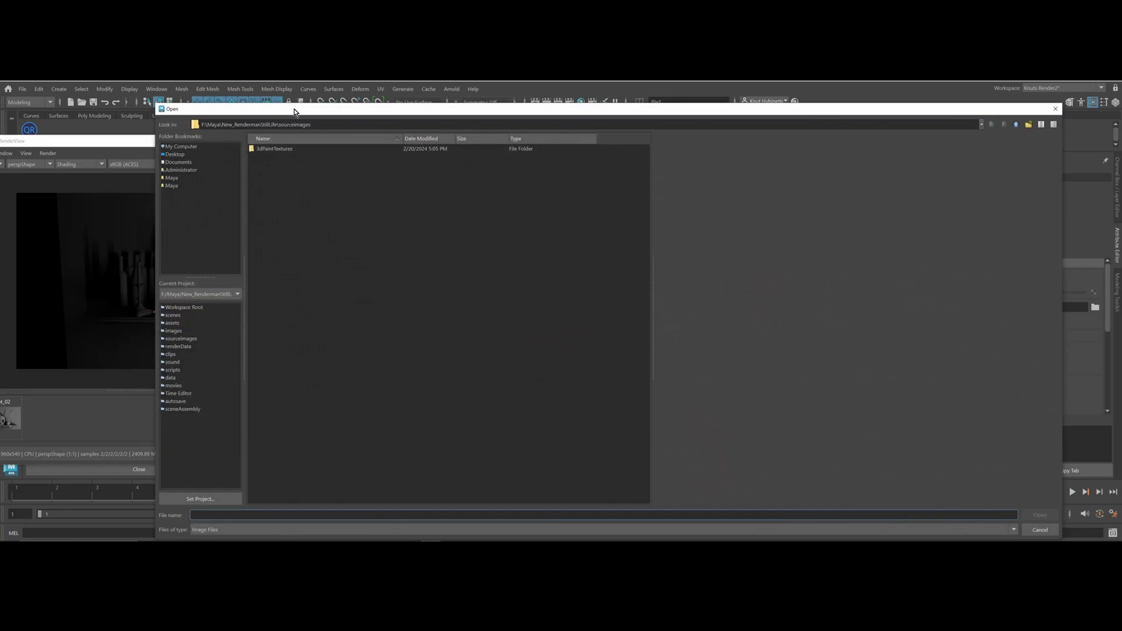
left_click_drag(293, 109, 1121, 205)
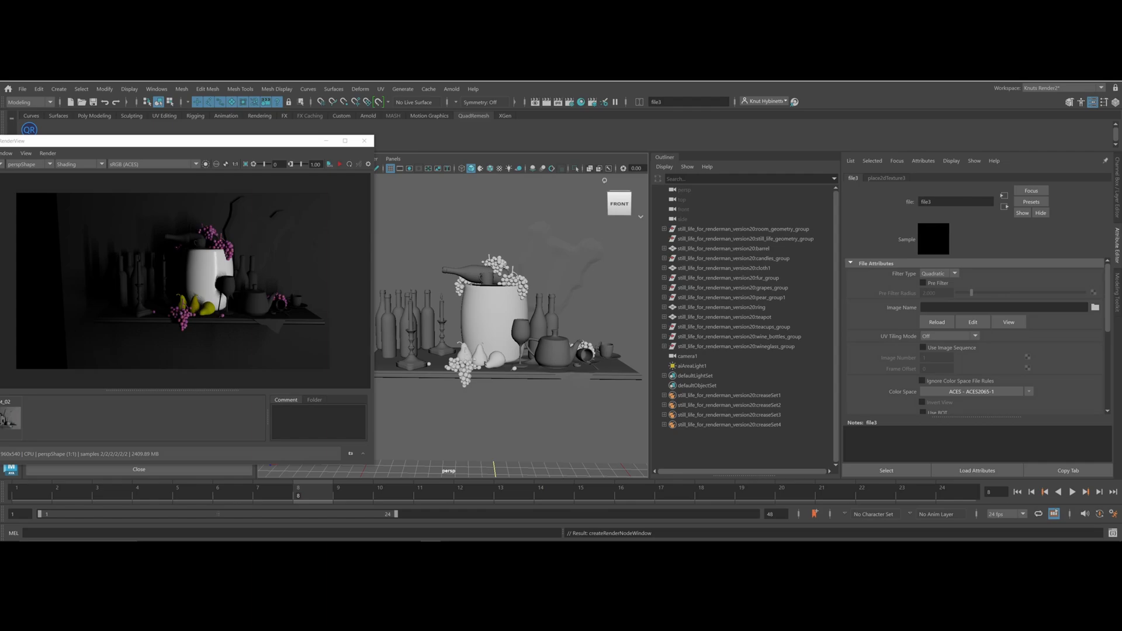
left_click_drag(1121, 202, 361, 154)
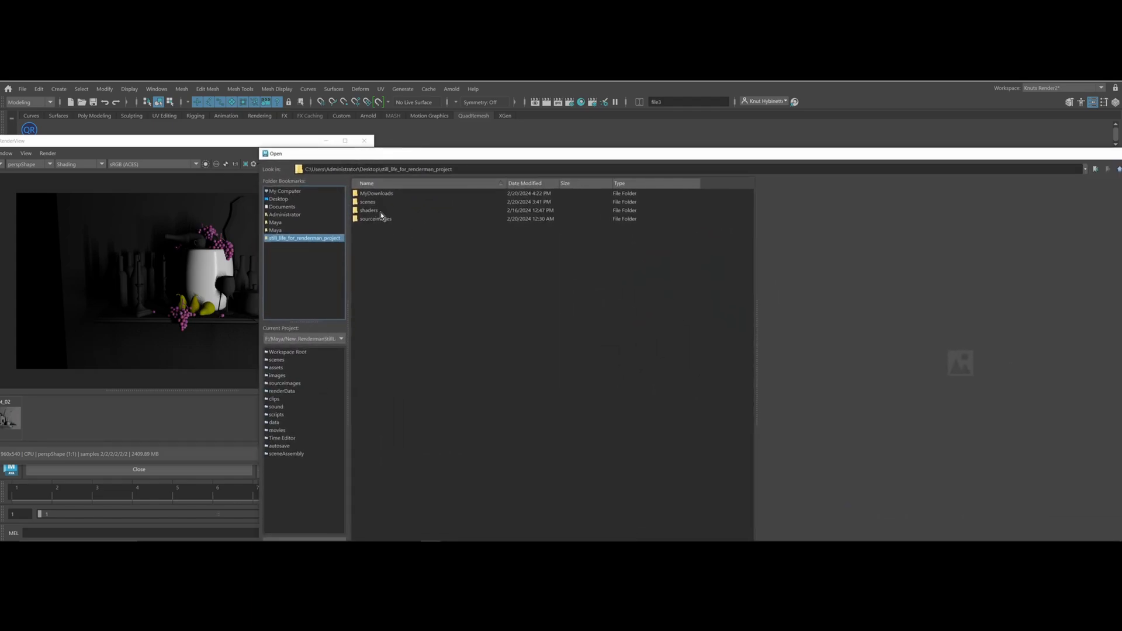
double_click(381, 219)
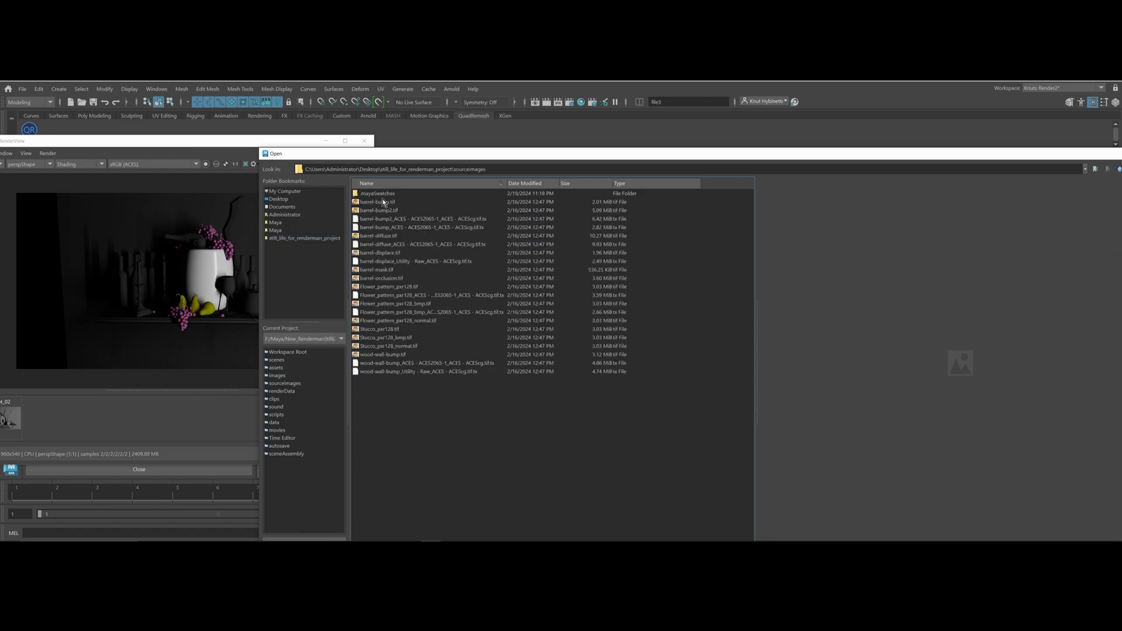
left_click(383, 202)
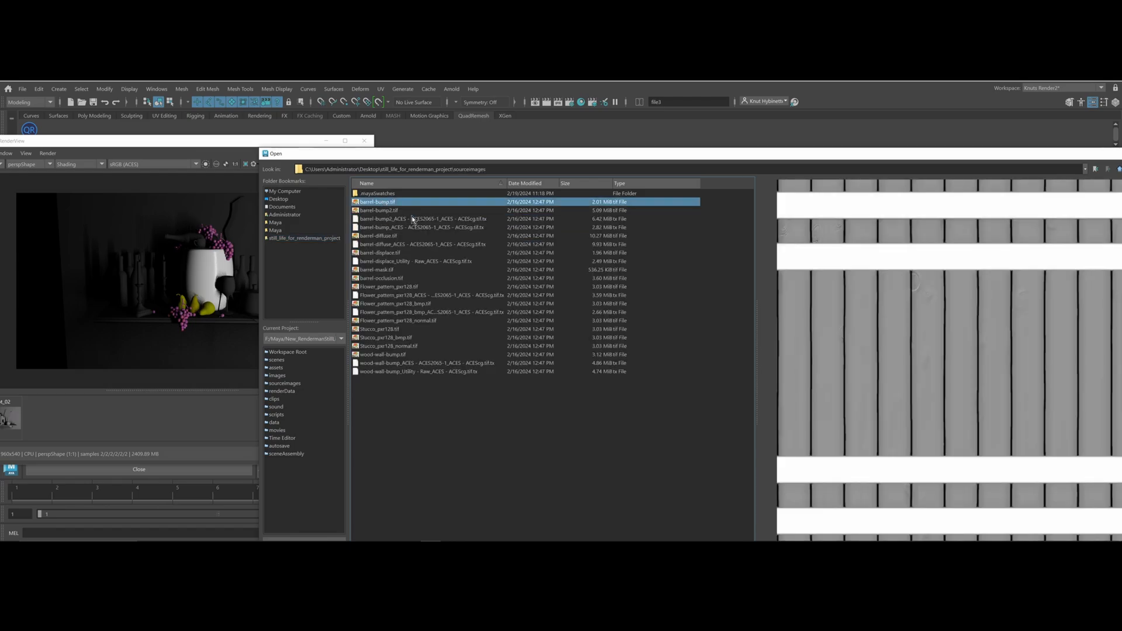
left_click(391, 244)
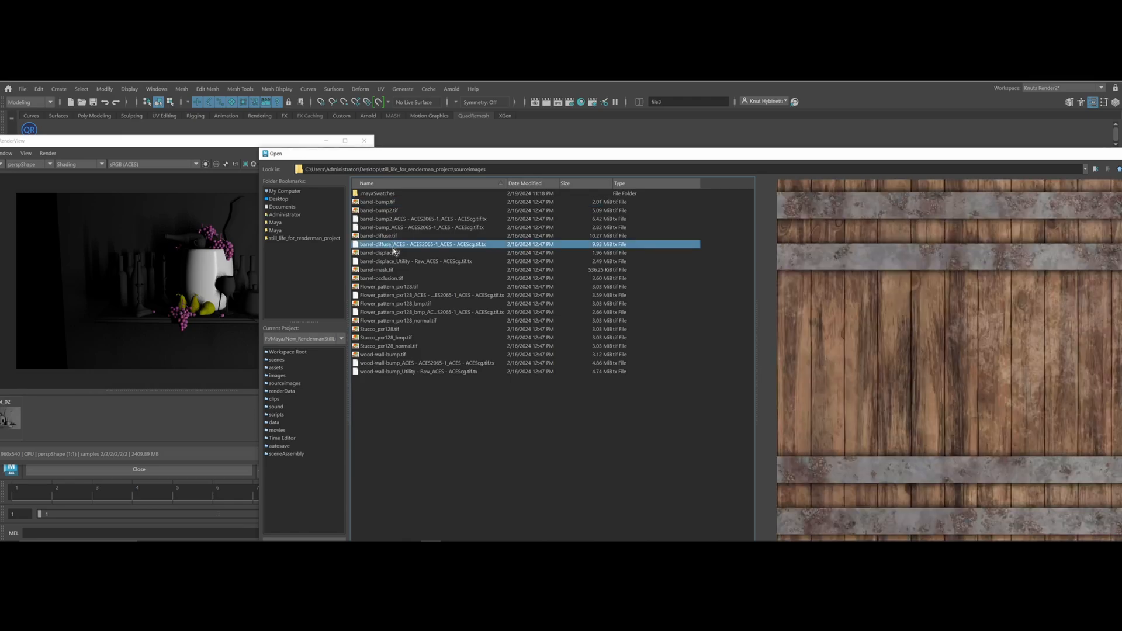
left_click_drag(473, 149, 263, 79)
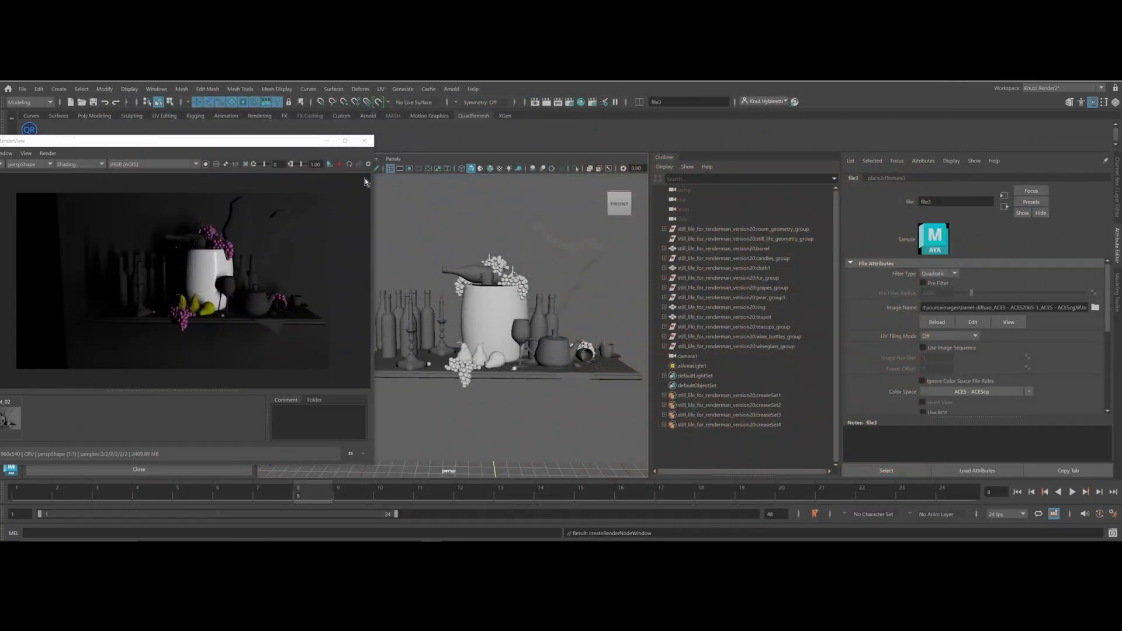
left_click(339, 163)
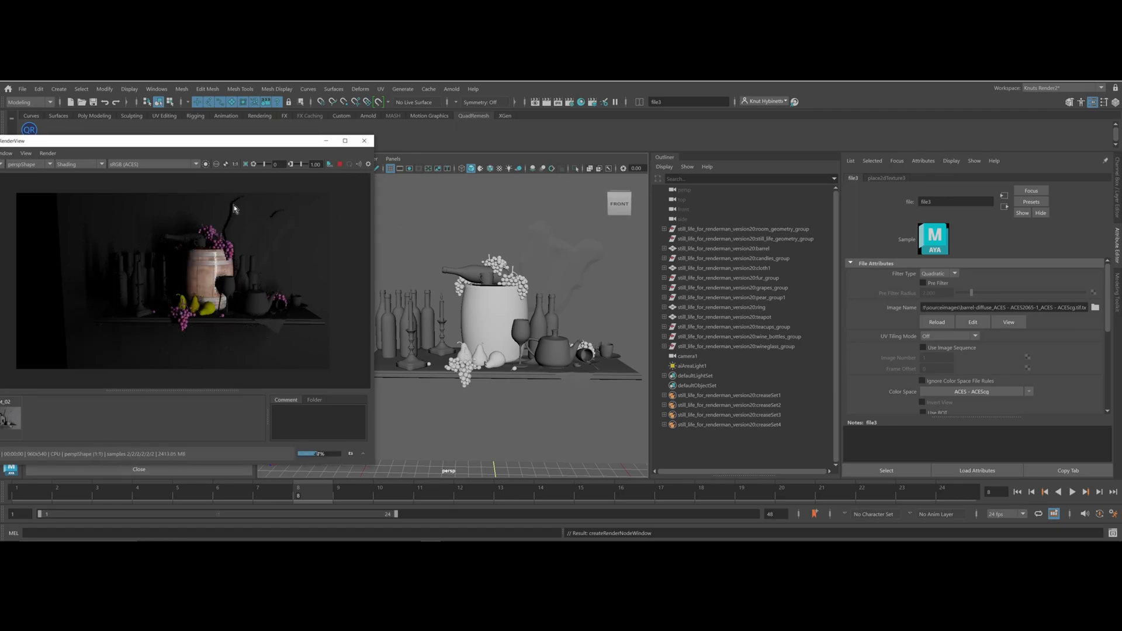
Open the still_life_for_renderman_project sourceimages folder in File Explorer and move its window clear of the Maya workspace
mouse_move(289, 540)
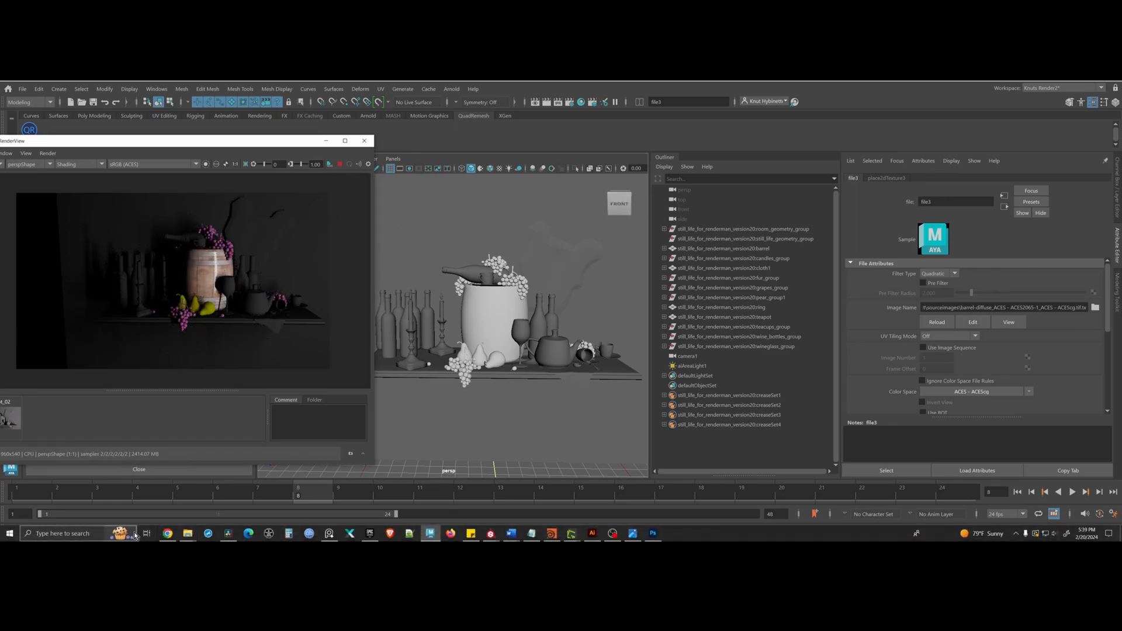
left_click(193, 538)
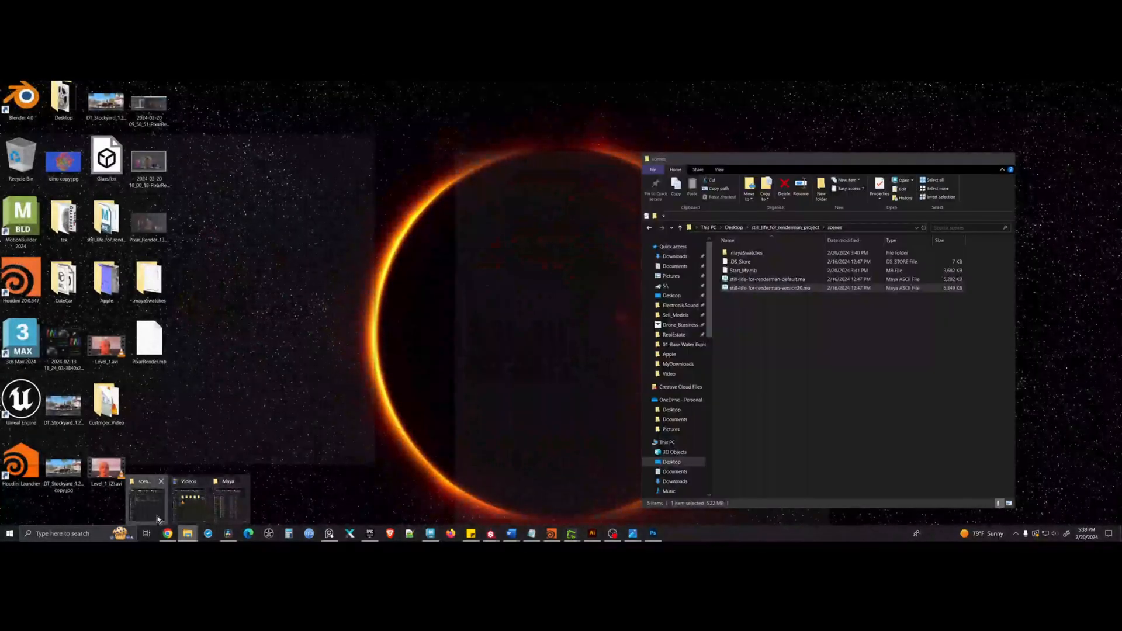
left_click(158, 519)
left_click_drag(736, 160, 621, 145)
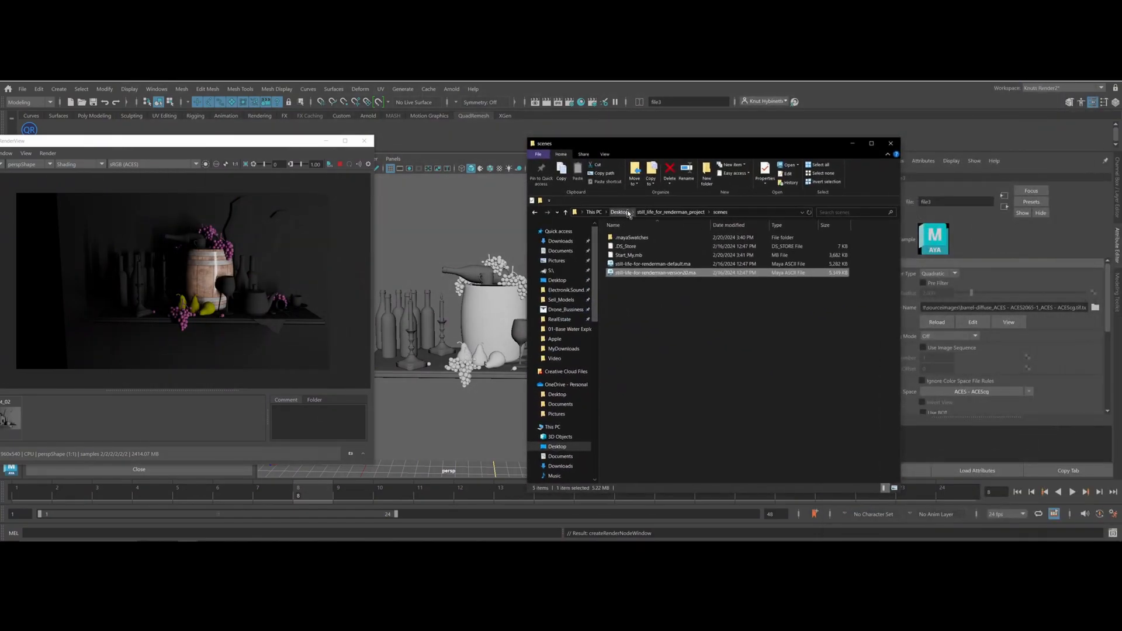
left_click(668, 213)
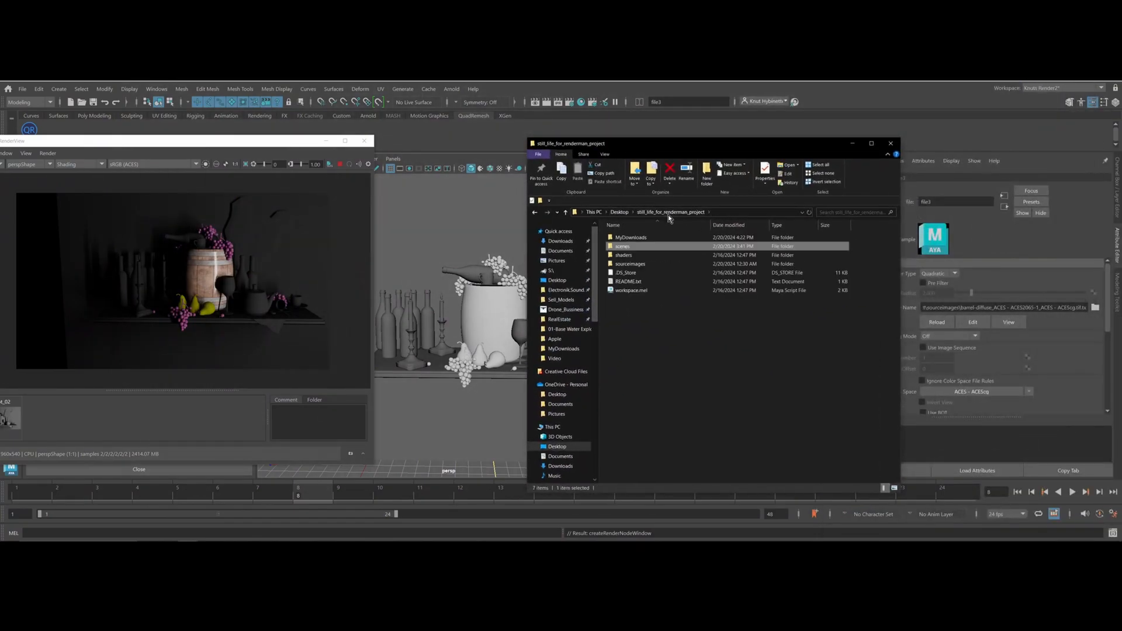
left_click(634, 264)
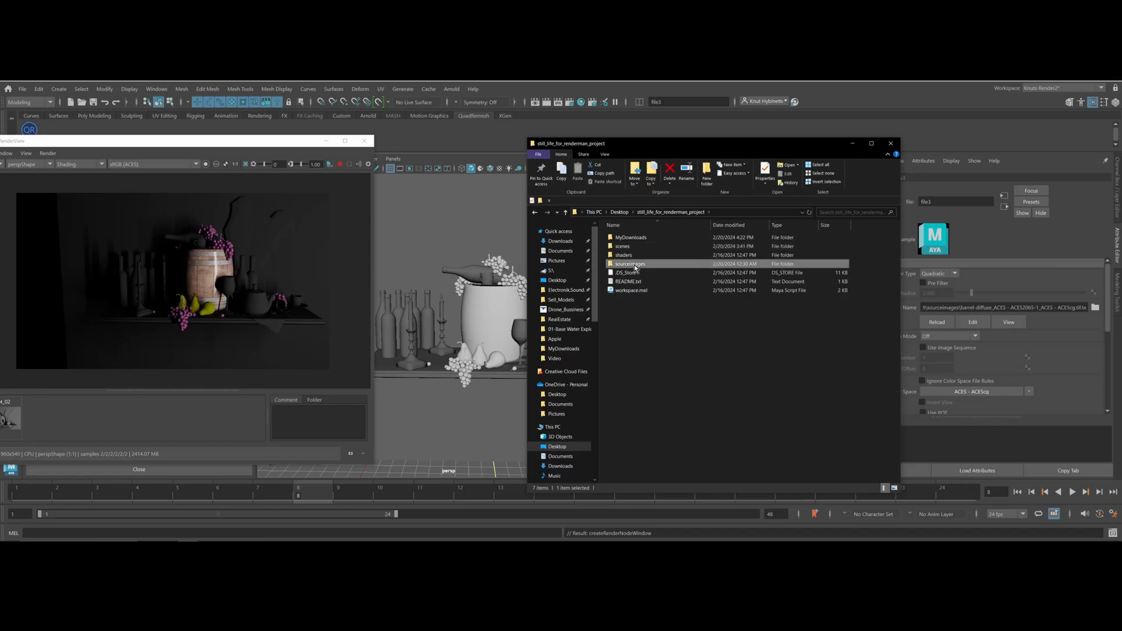
double_click(634, 264)
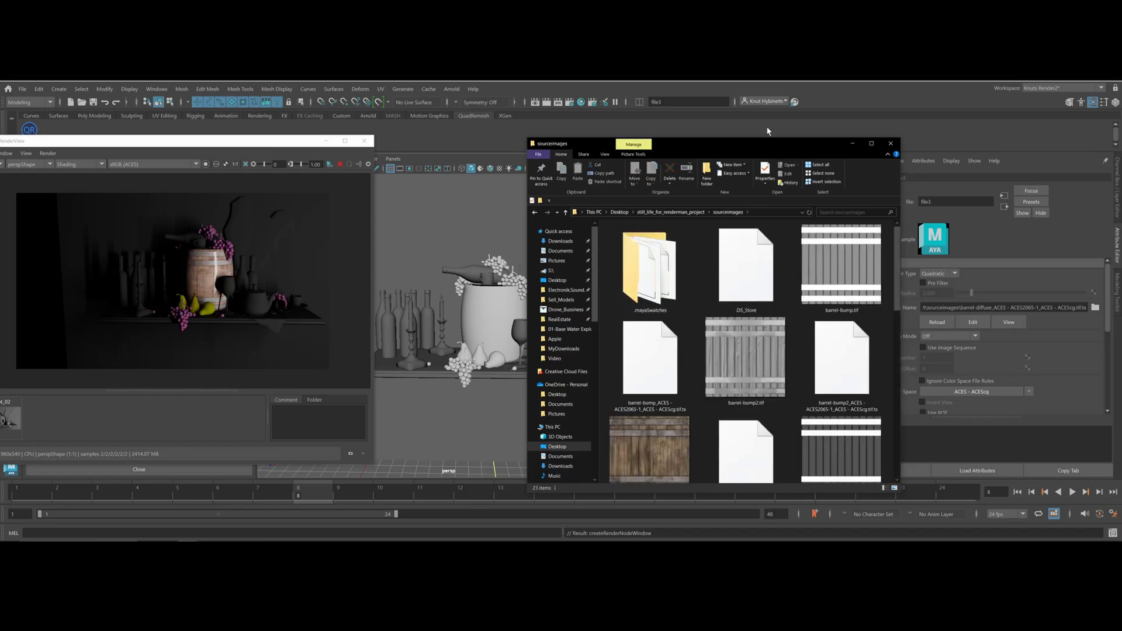
left_click_drag(740, 145, 1121, 303)
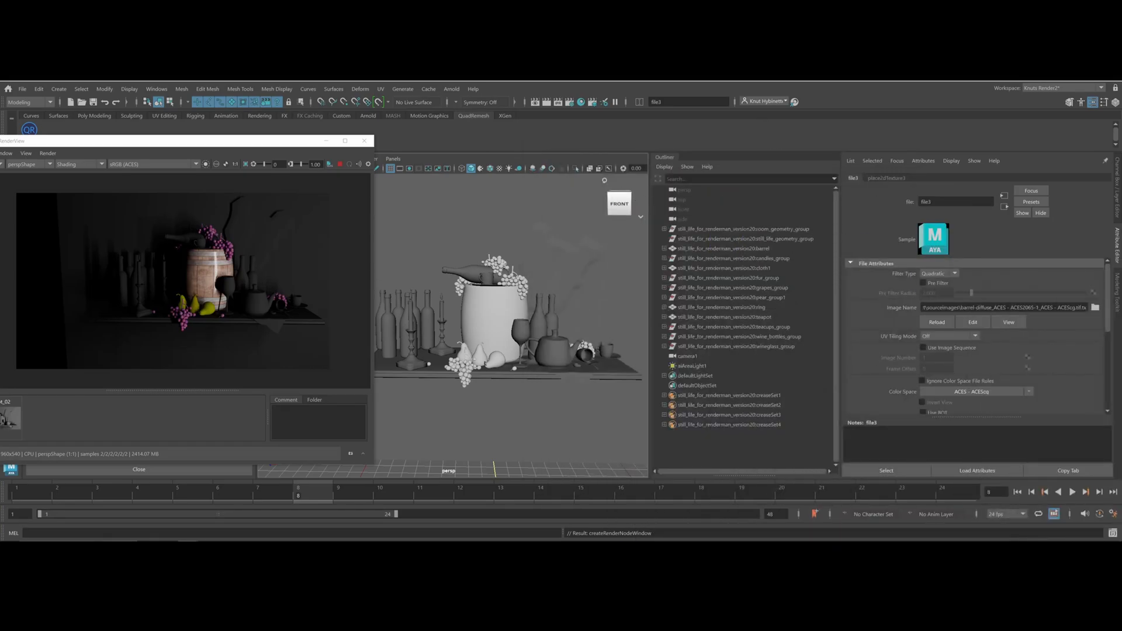
Graph the barrel's material network in a new Hypershade tab
left_click(203, 265)
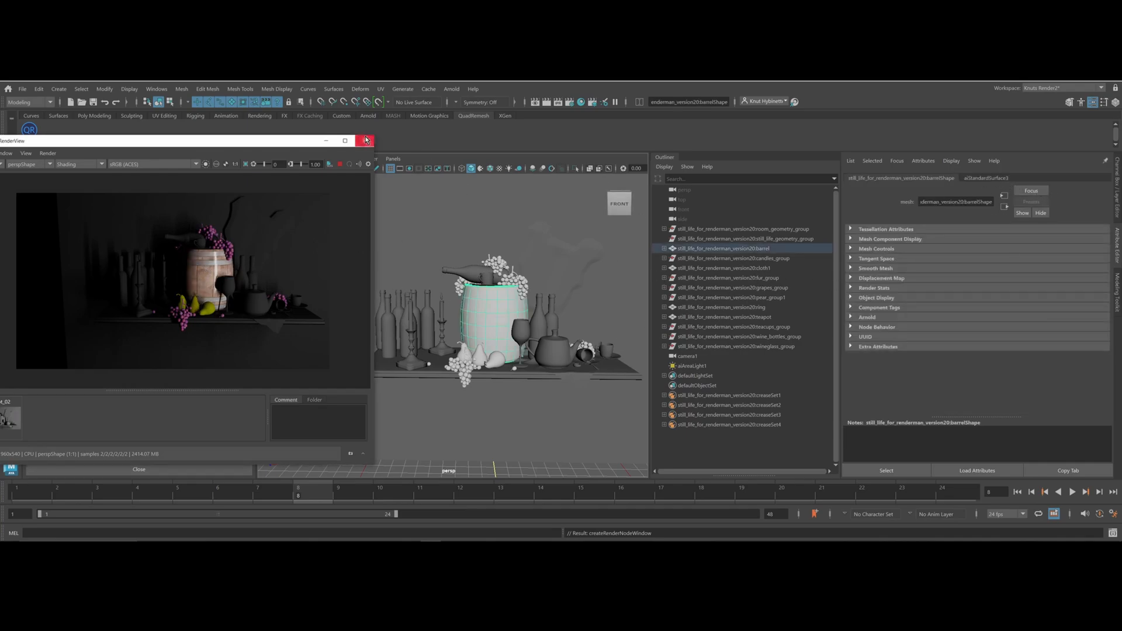
left_click(581, 103)
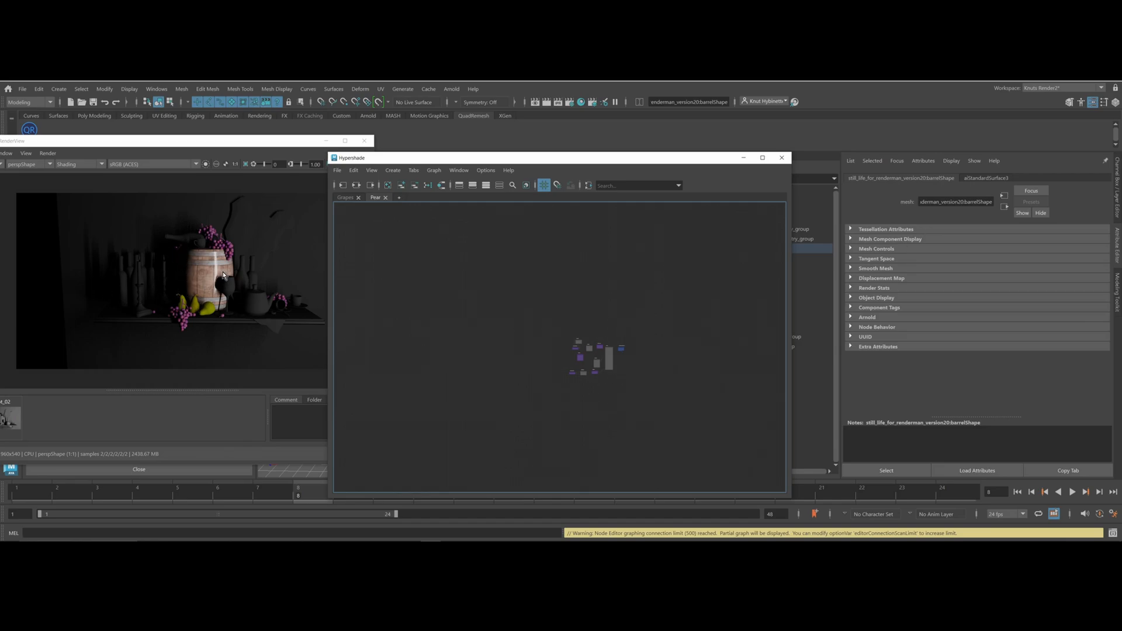
left_click(396, 198)
right_click_drag(730, 293, 724, 317)
scroll(704, 305, "up", 4)
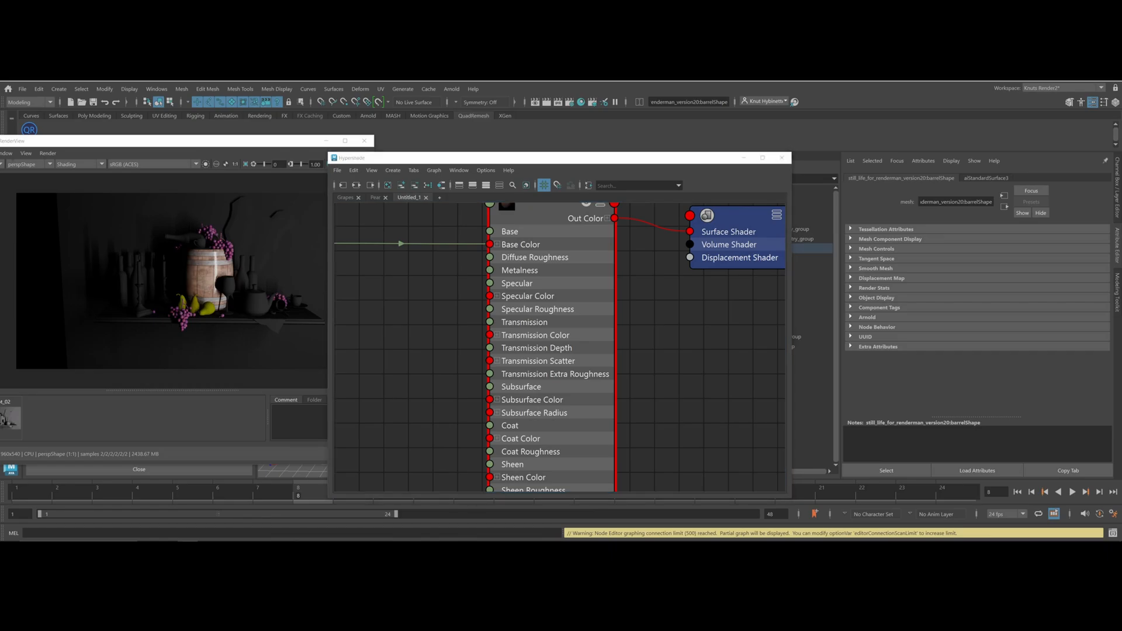
Import barrel-displace.tif from the sourceimages folder into the graph and connect its Out Color to the barrel shading group's Displacement Shader
key("alt+Tab")
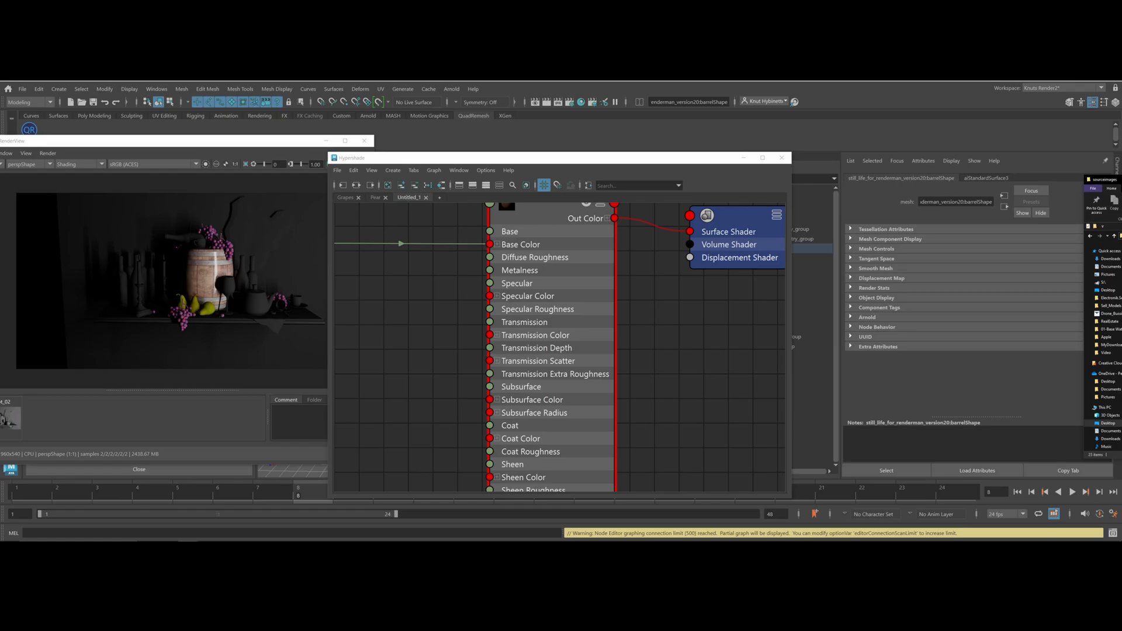
left_click_drag(1116, 409, 700, 363)
key("a")
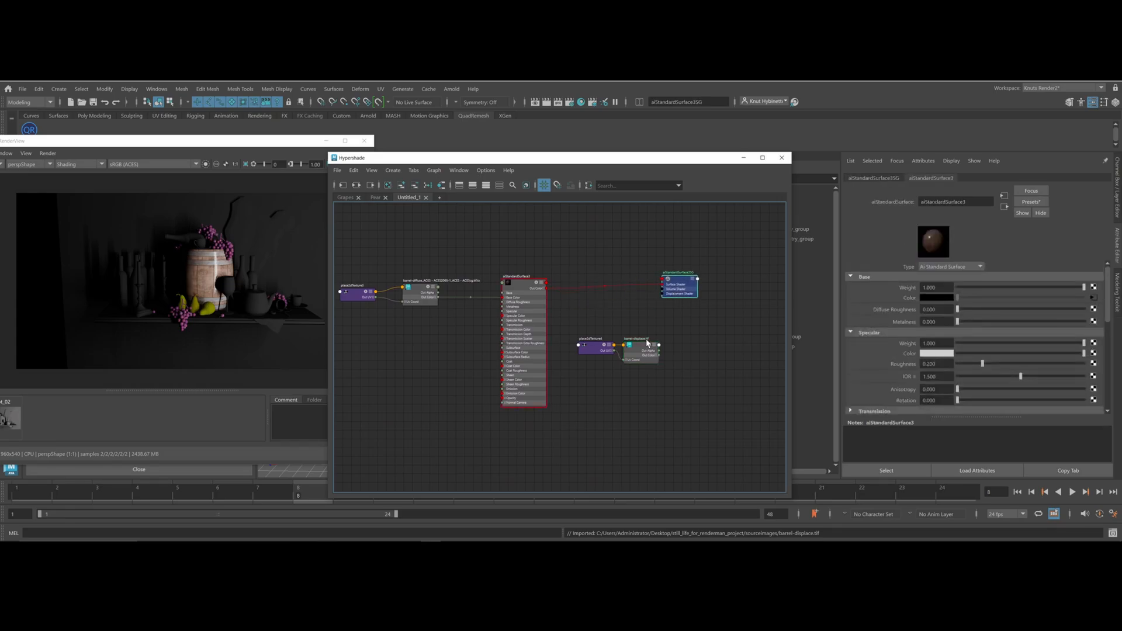
scroll(640, 298, "up", 5)
middle_click_drag(574, 284, 573, 321, "alt")
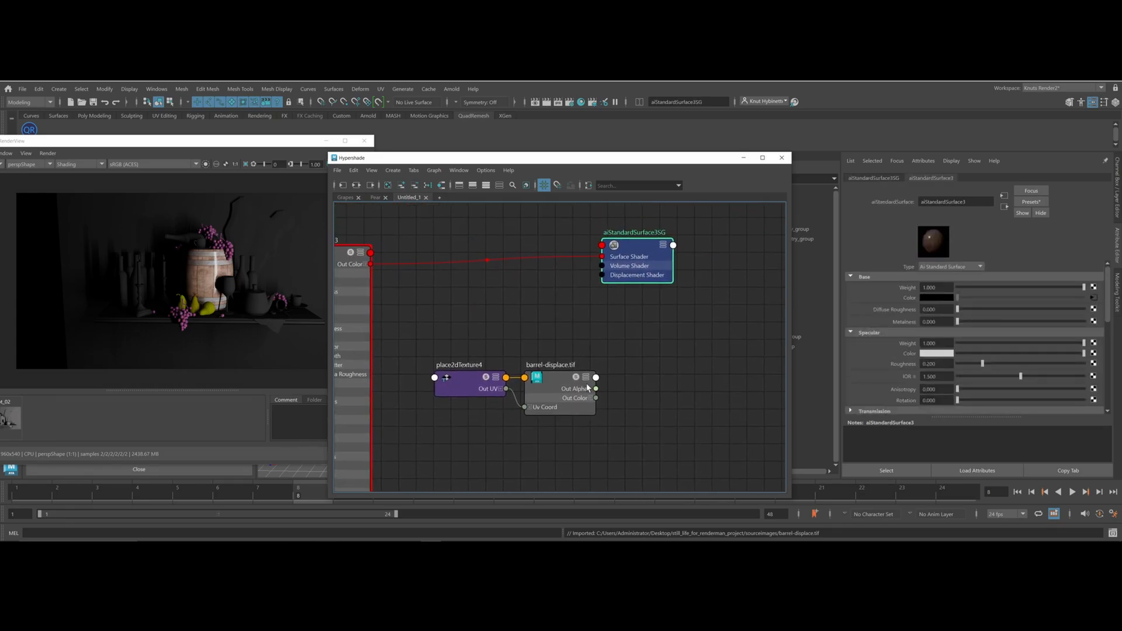
left_click_drag(596, 398, 602, 275)
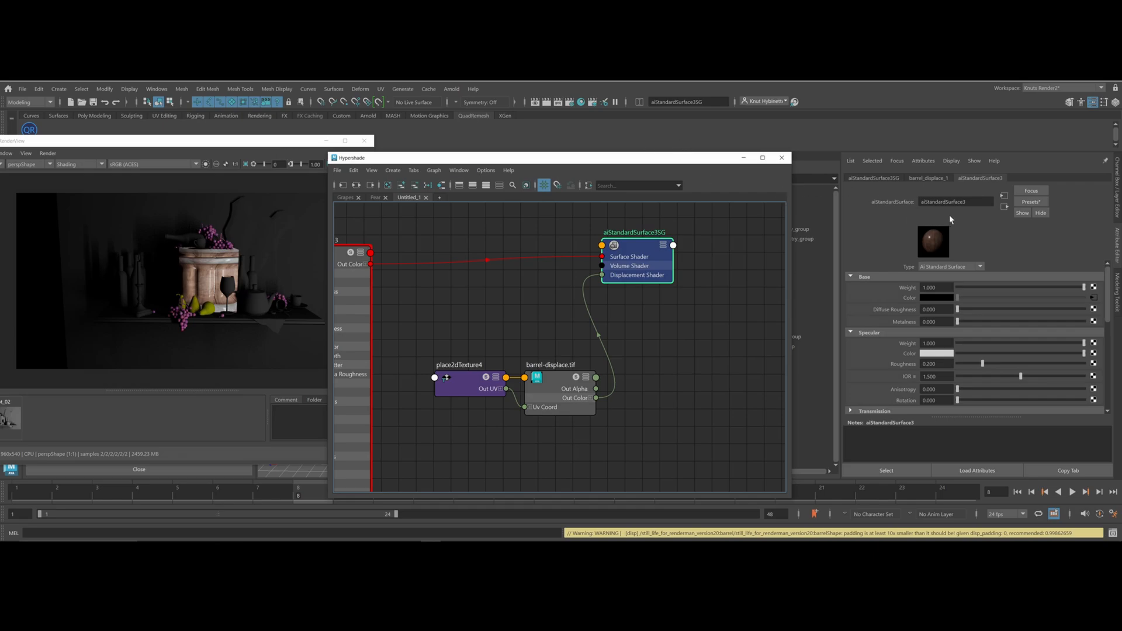
Set the Arnold subdivision type of the barrel shape to catclark and expand its displacement attributes
left_click(188, 261)
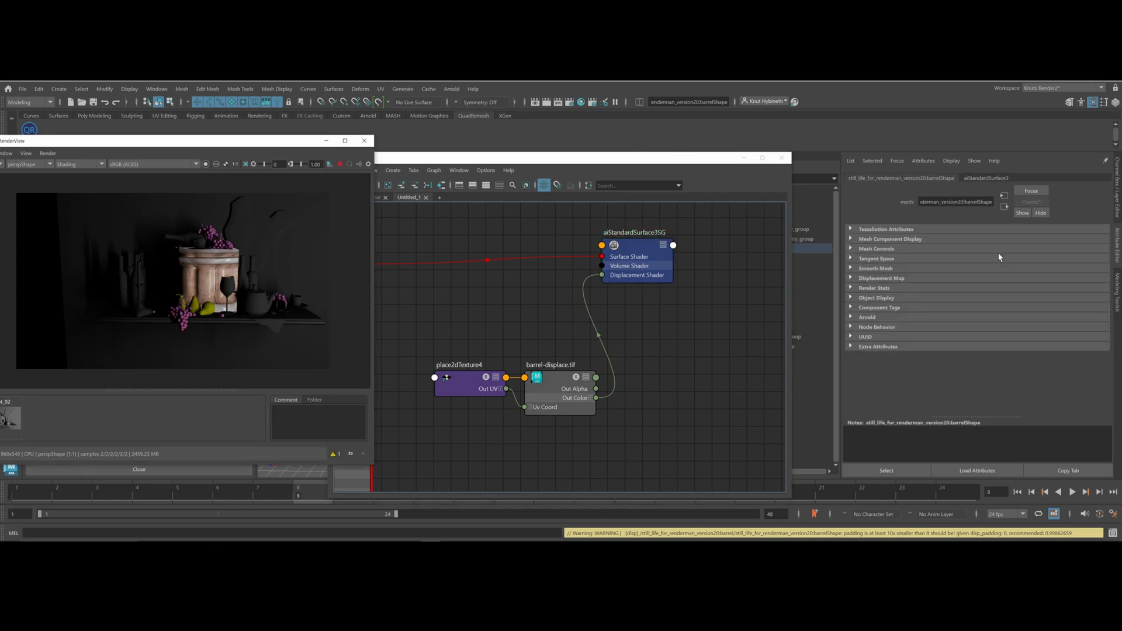
left_click(850, 317)
scroll(937, 363, "down", 5)
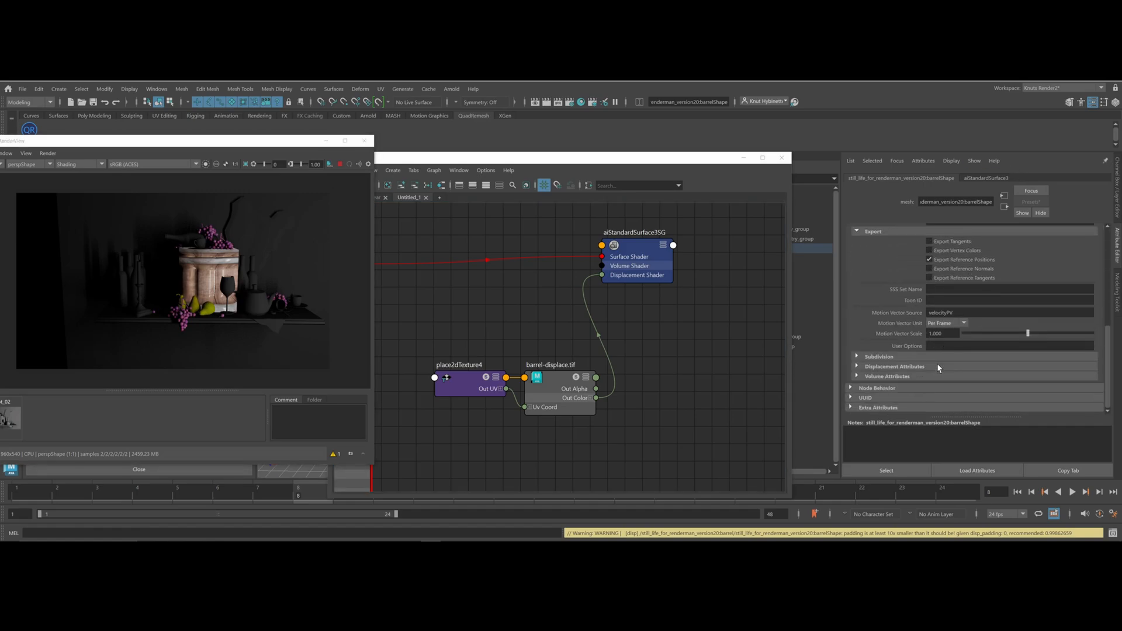
left_click(858, 357)
scroll(857, 356, "down", 1)
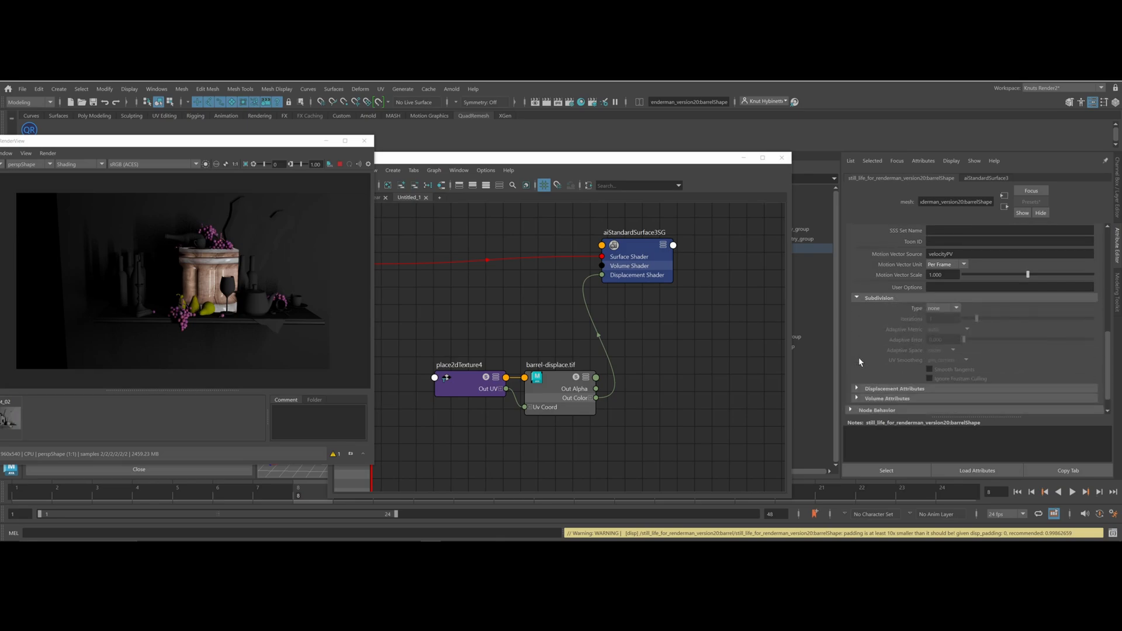
left_click(856, 389)
scroll(854, 390, "down", 1)
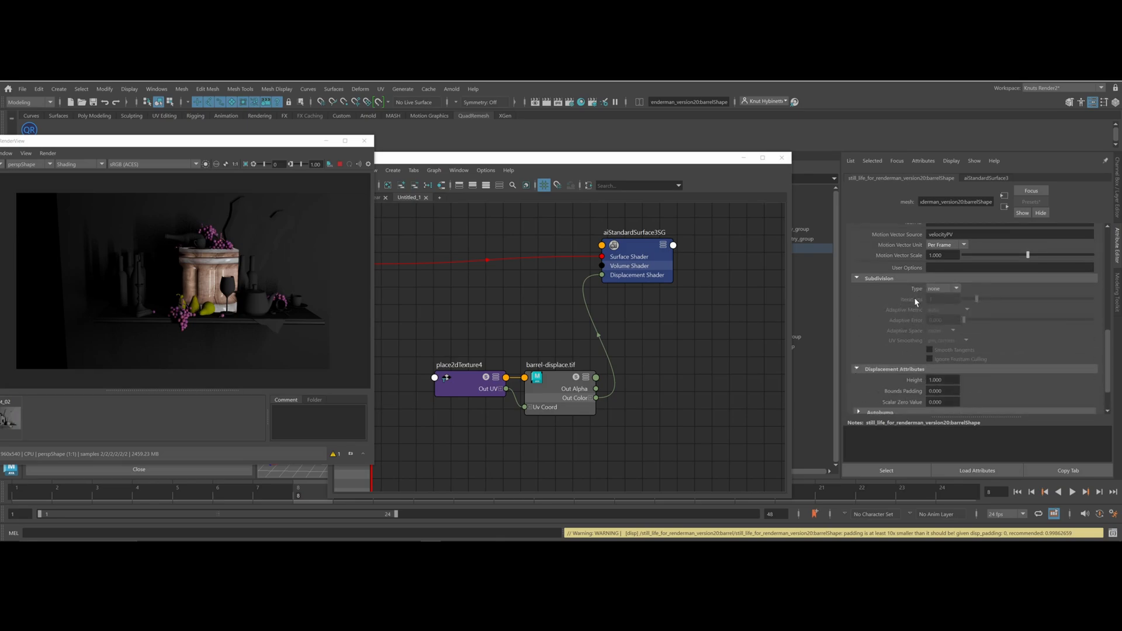
left_click(953, 289)
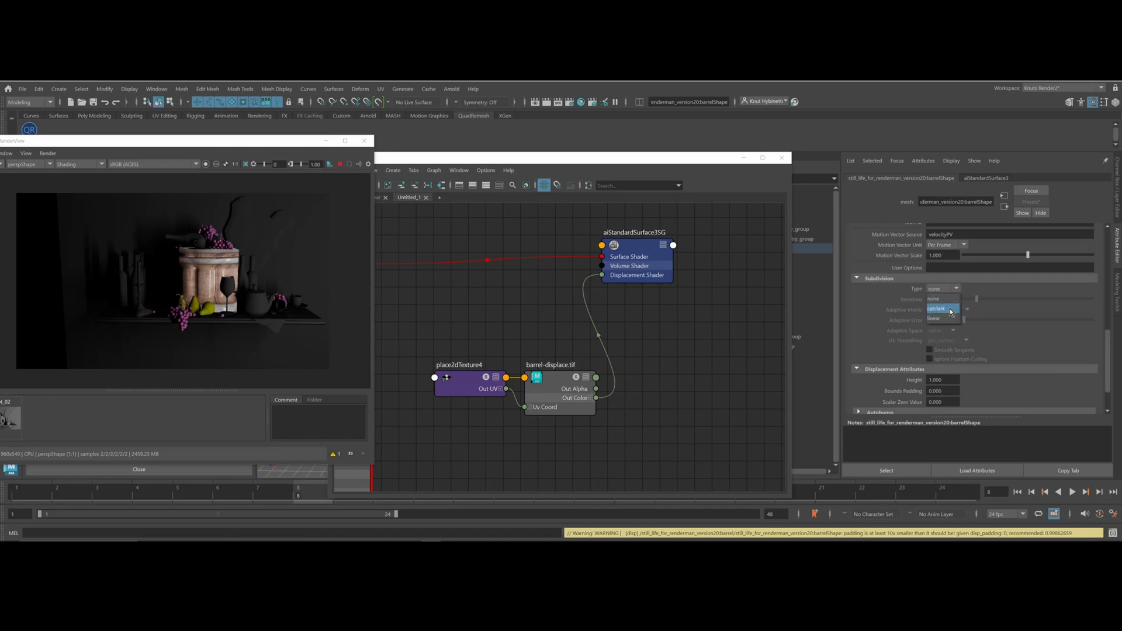
left_click(949, 312)
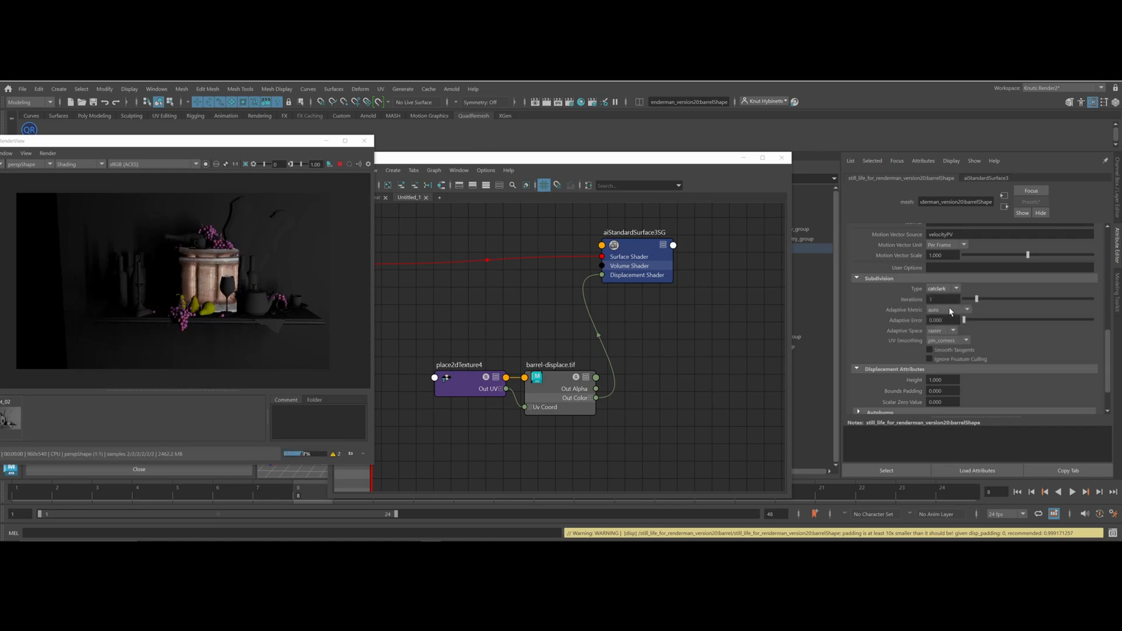
Try displacement heights of 0.05 and 4 on the barrel shape
left_click(940, 380)
type(".0")
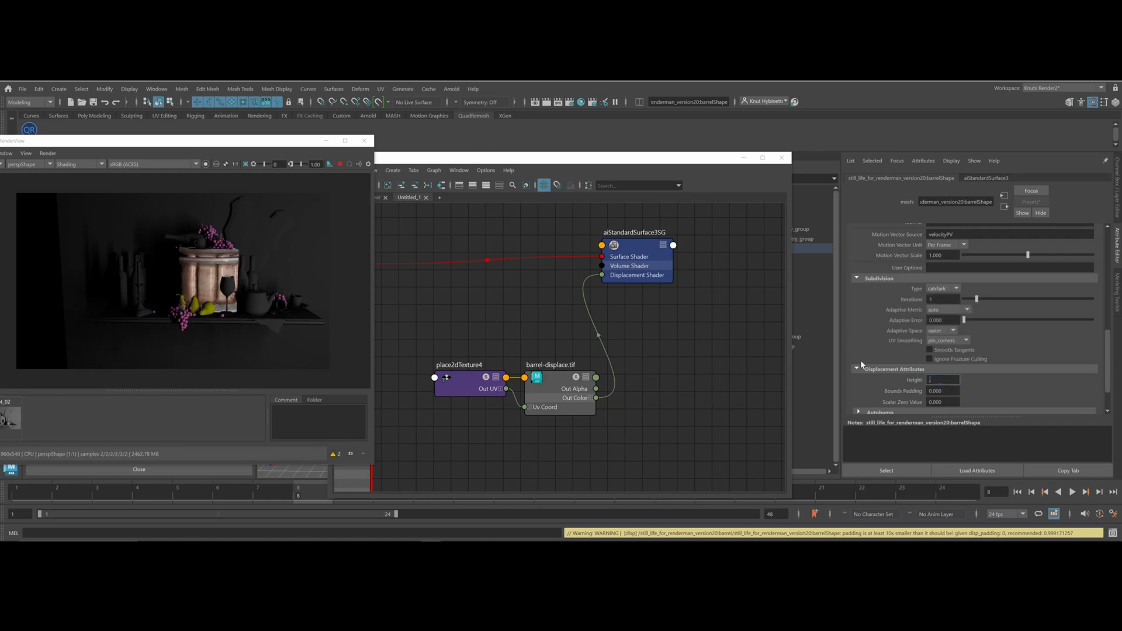
type("5")
key("Return")
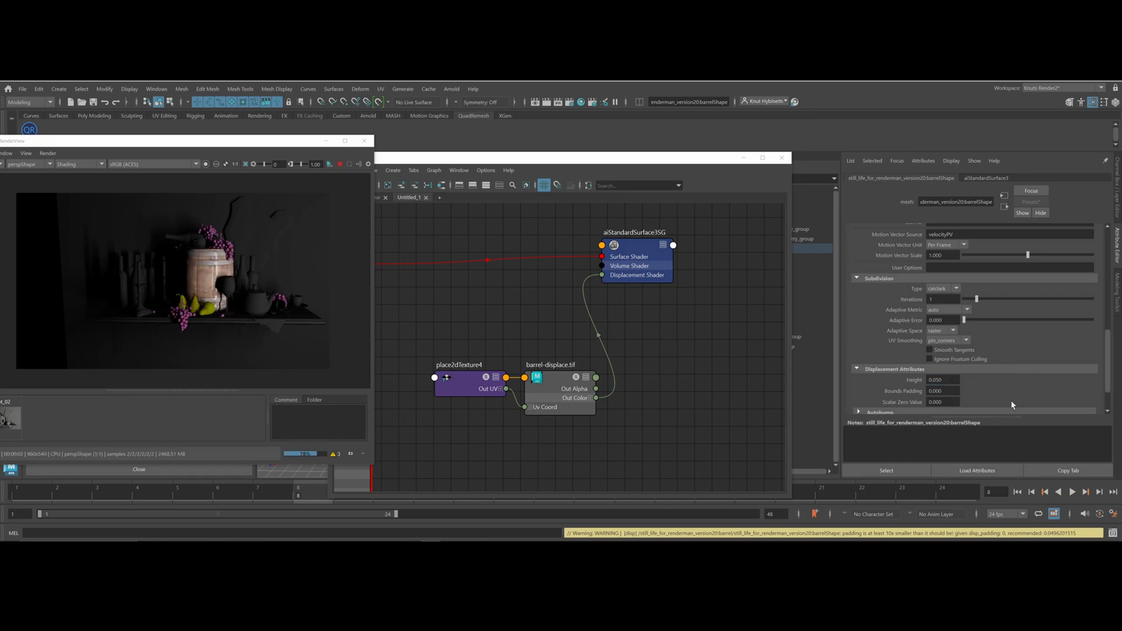
left_click(952, 380)
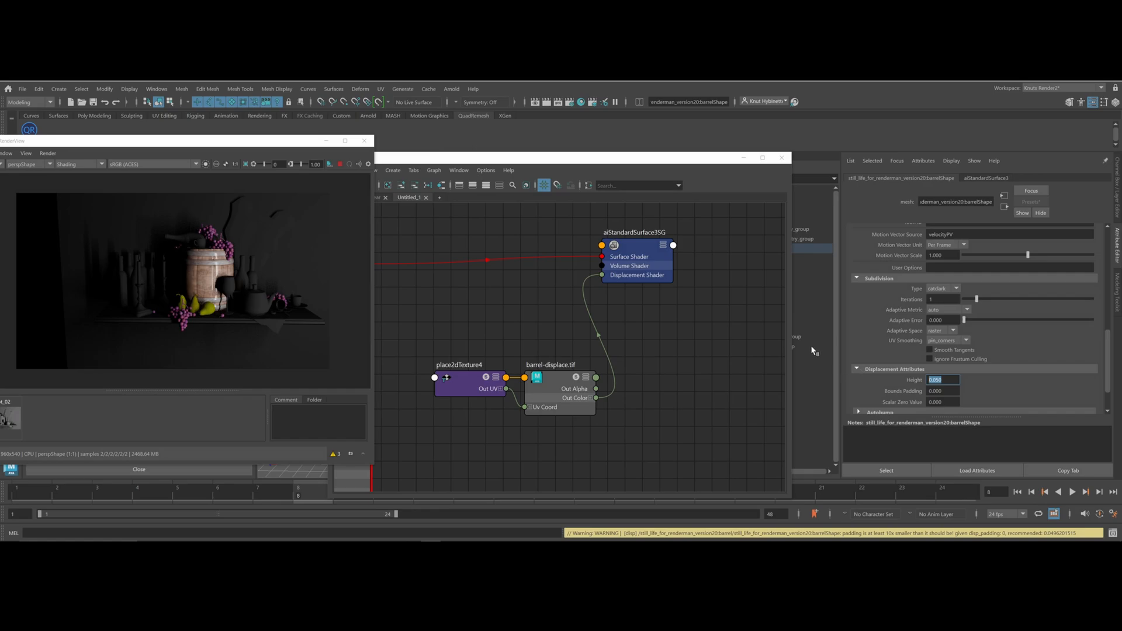
type("4")
key("Return")
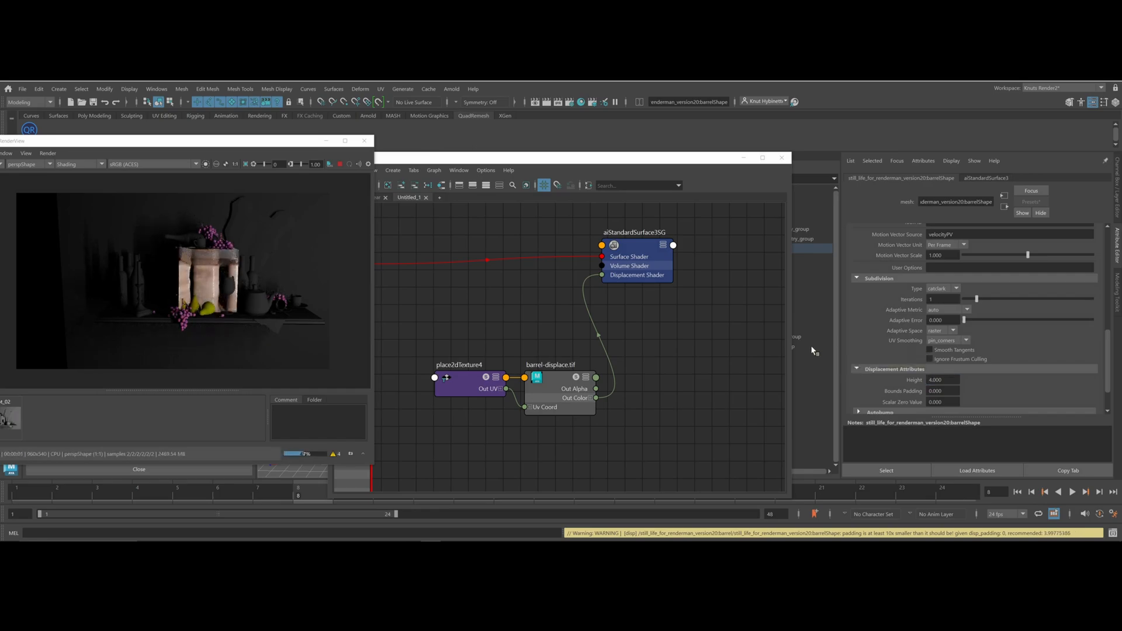
Try the barrel's displacement height at 0.05 again and at 0.5
left_click(942, 380)
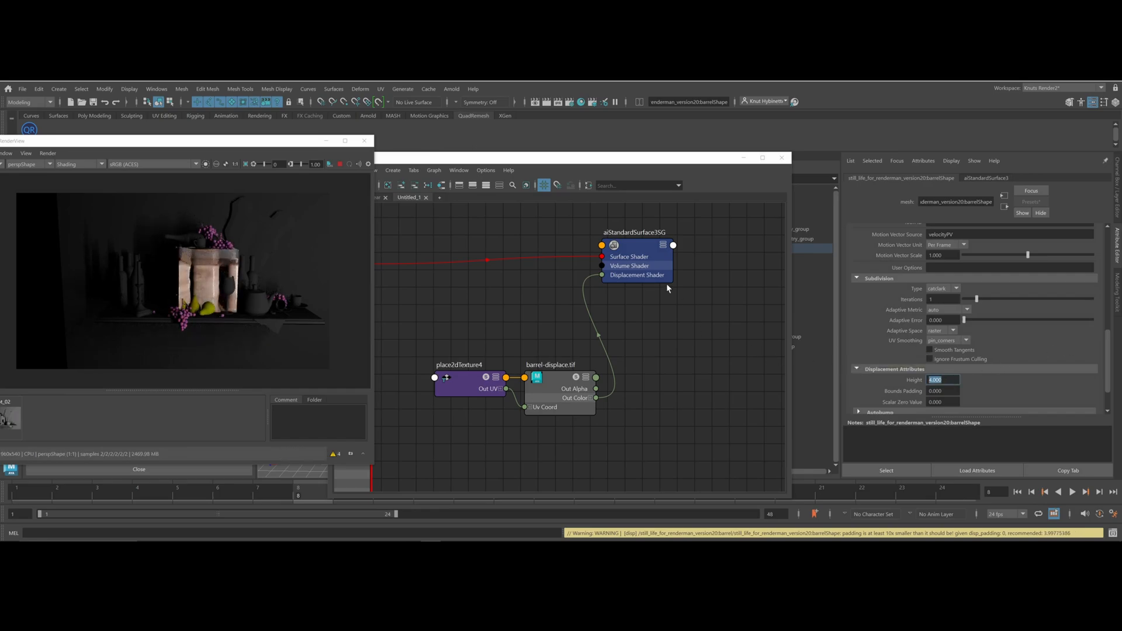
key("BackSpace")
type(".05")
key("Return")
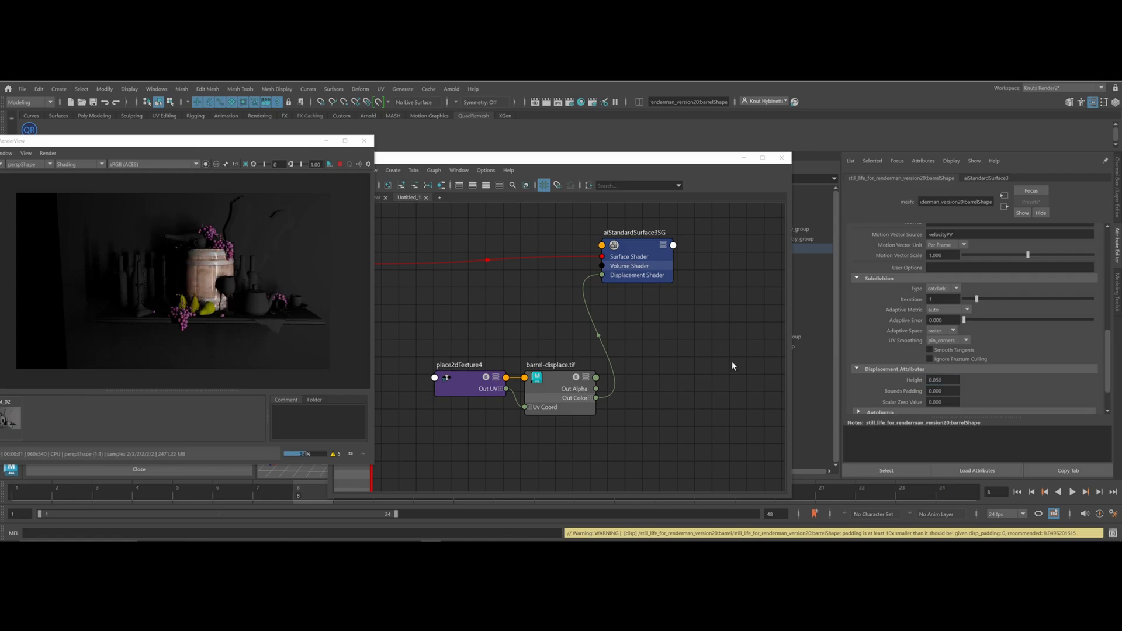
left_click(947, 379)
key("BackSpace")
key("BackSpace")
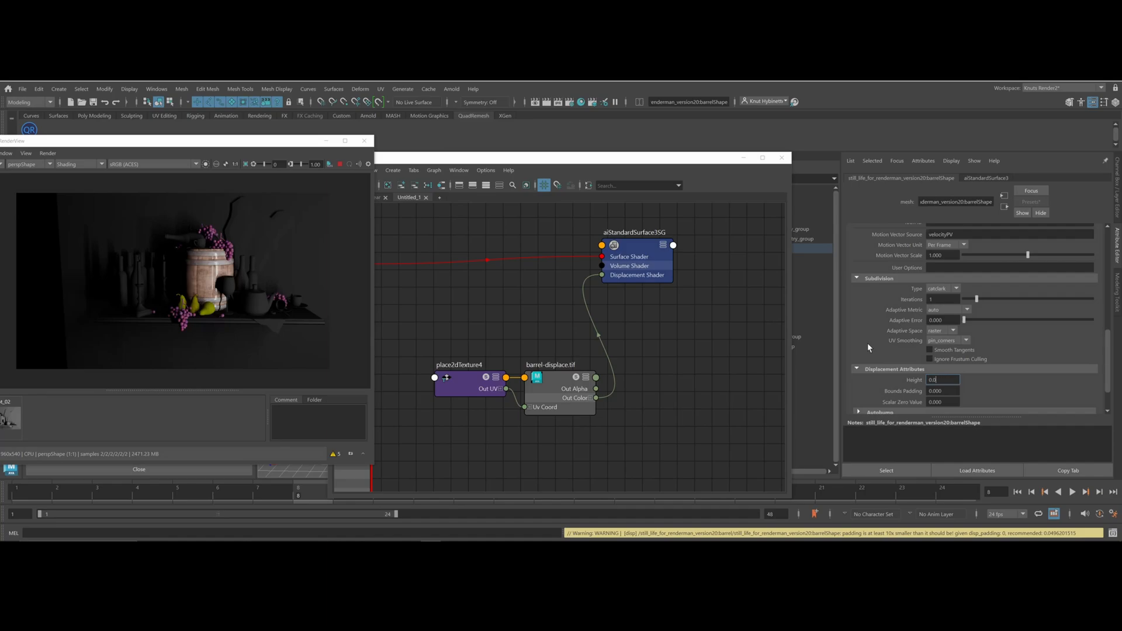
type("5")
key("Return")
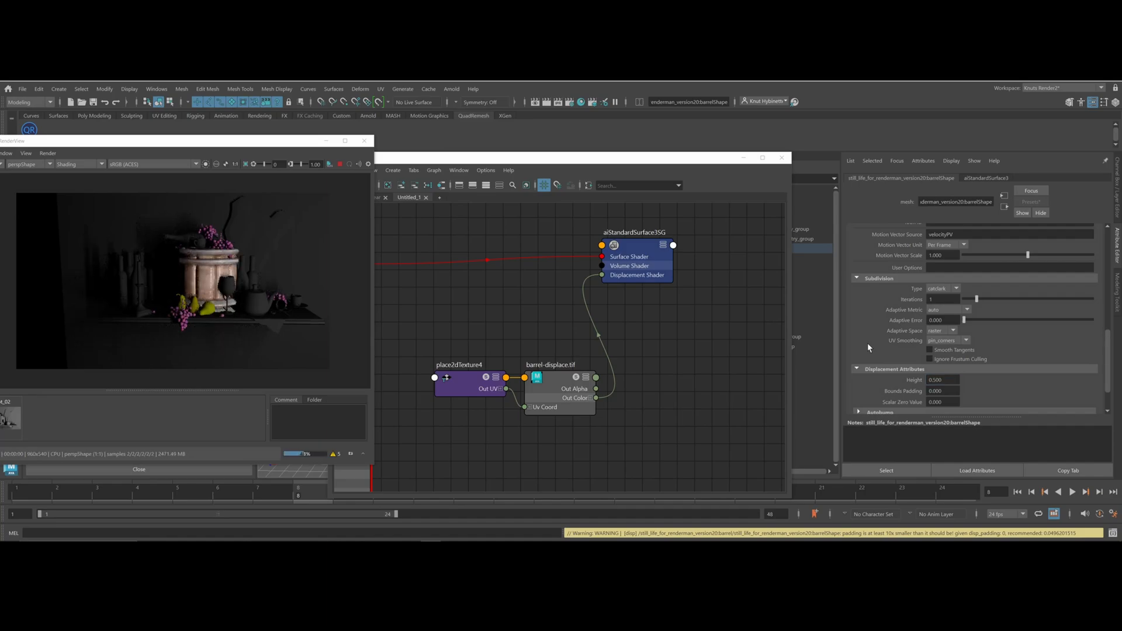
Set the barrel's displacement height to 0.04
left_click(950, 379)
key("BackSpace")
key("BackSpace")
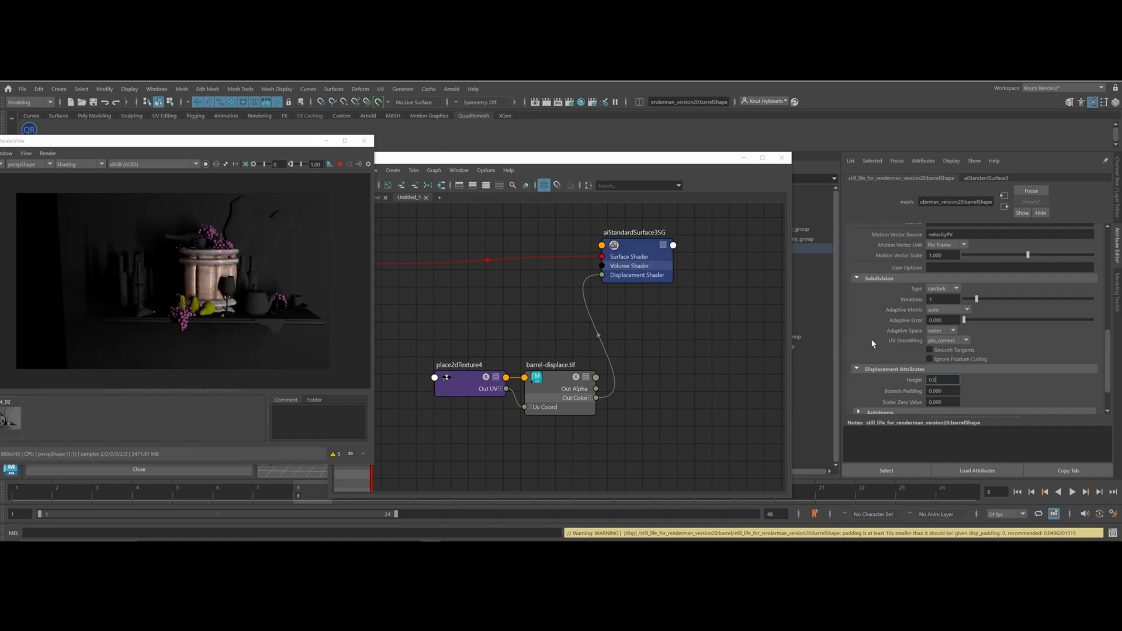
type("04")
key("Return")
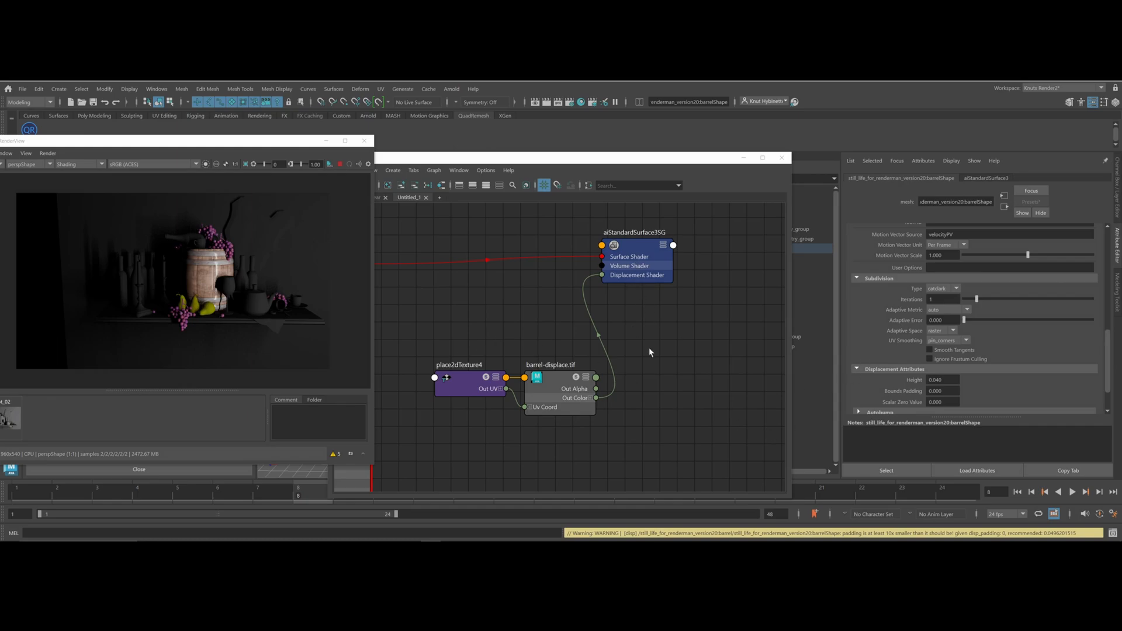
Import barrel-bump2.tif from the sourceimages folder into the barrel's material graph
middle_click_drag(496, 336, 653, 228, "alt")
left_click(503, 295)
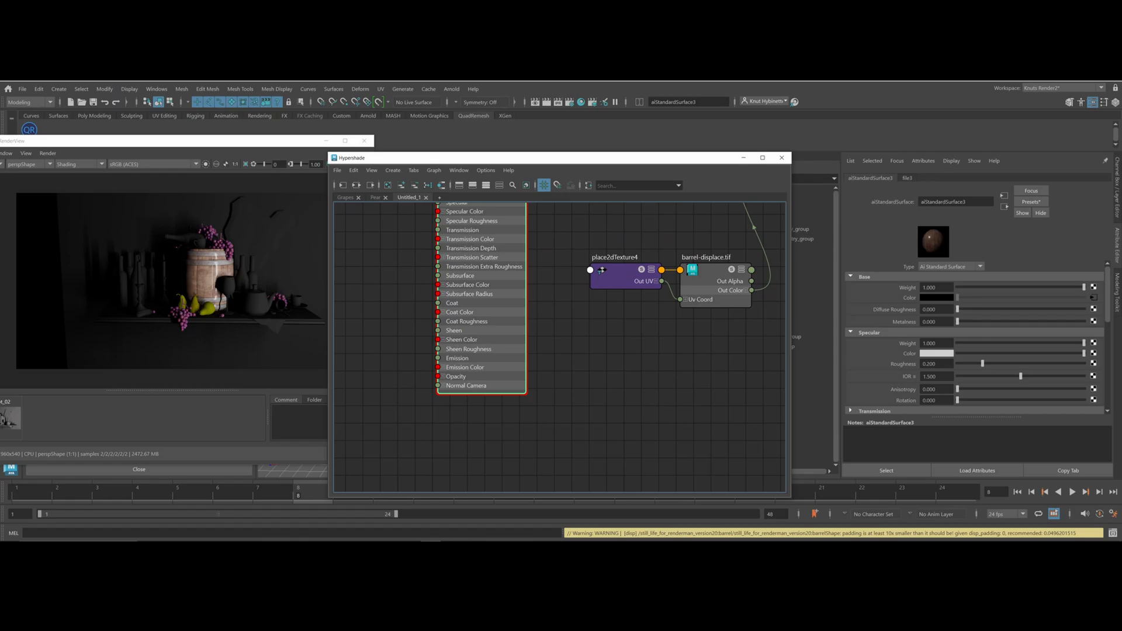
key("alt+Tab")
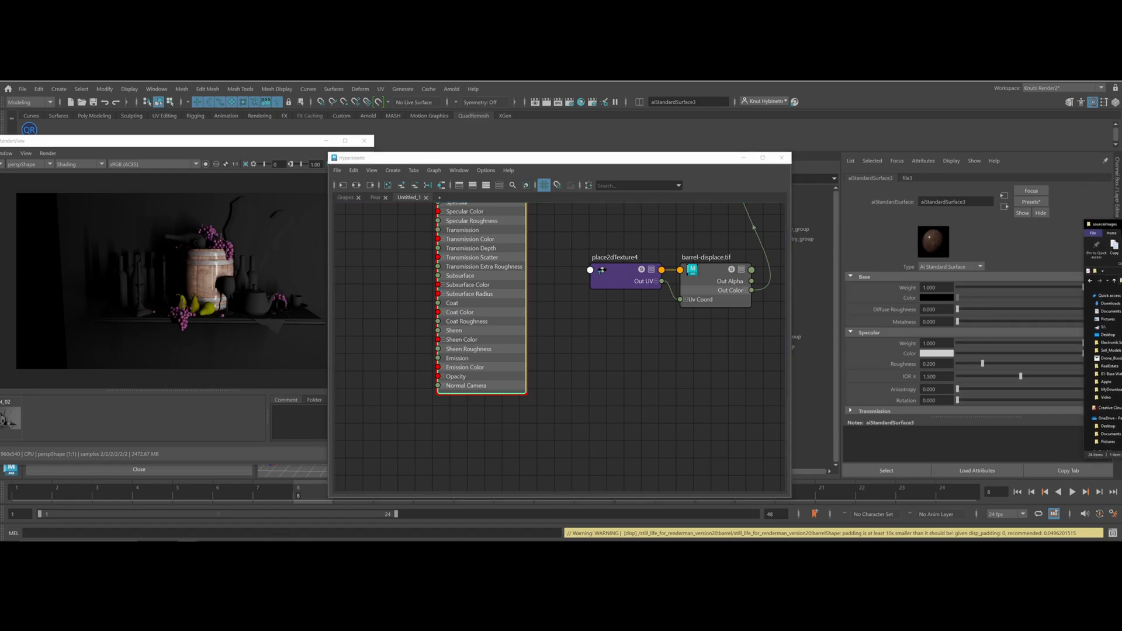
left_click_drag(1116, 224, 1121, 198)
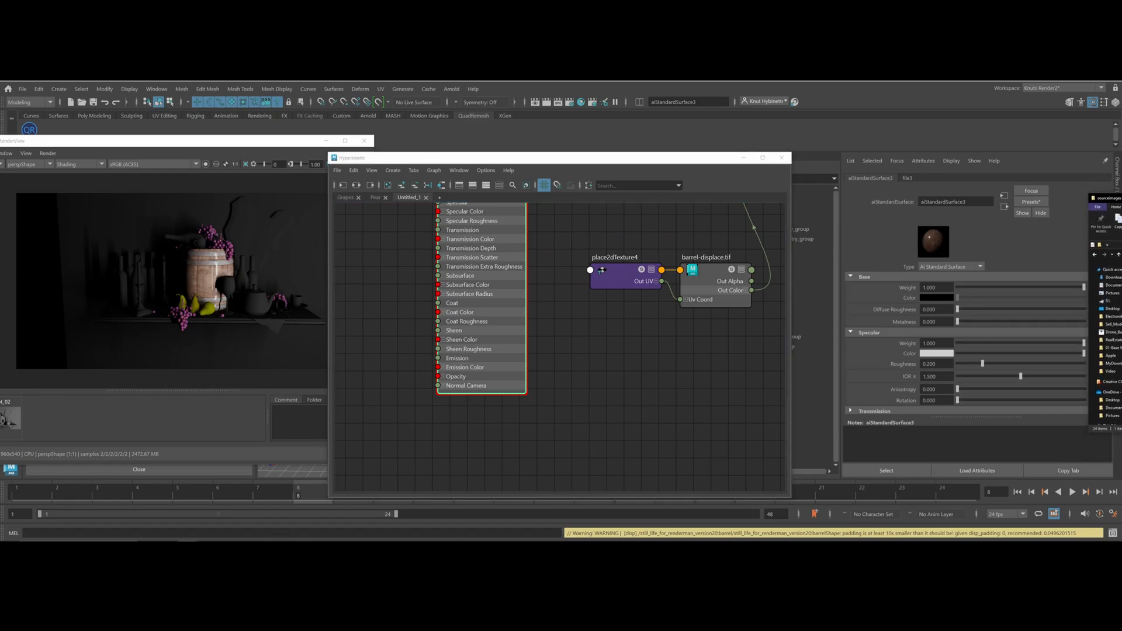
left_click_drag(1120, 328, 366, 370)
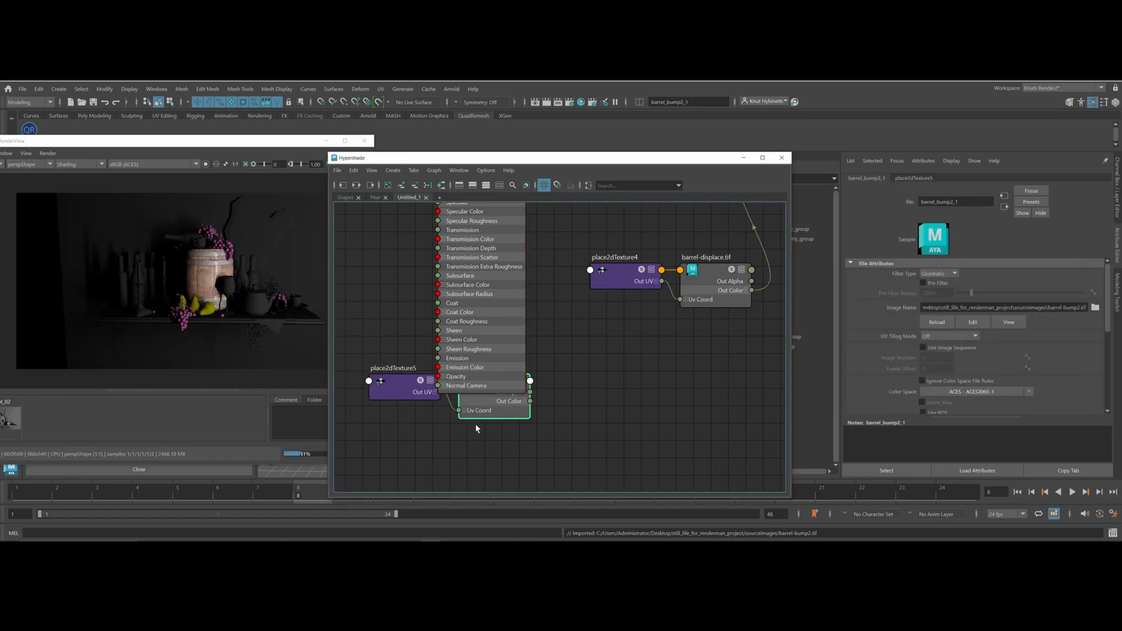
Arrange the barrel-bump2.tif file node and its place2dTexture node in the empty graph area beside the aiStandardSurface node's inputs
middle_click_drag(540, 345, 766, 349, "alt")
left_click_drag(605, 392, 387, 377)
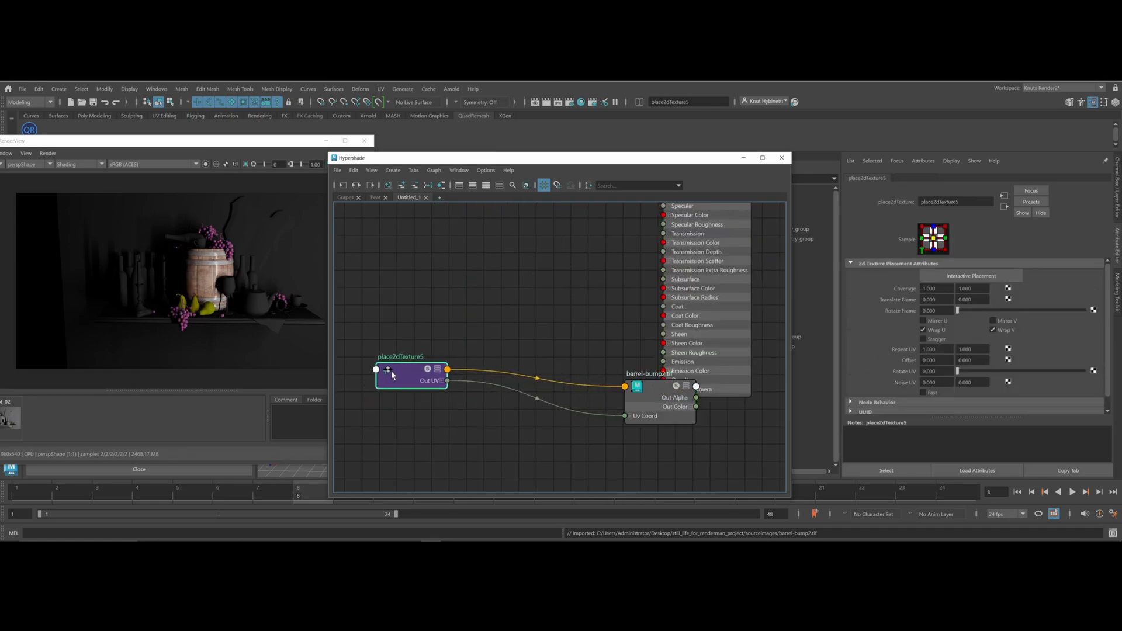
left_click_drag(694, 418, 602, 359)
left_click_drag(403, 381, 399, 328)
left_click_drag(567, 332, 538, 306)
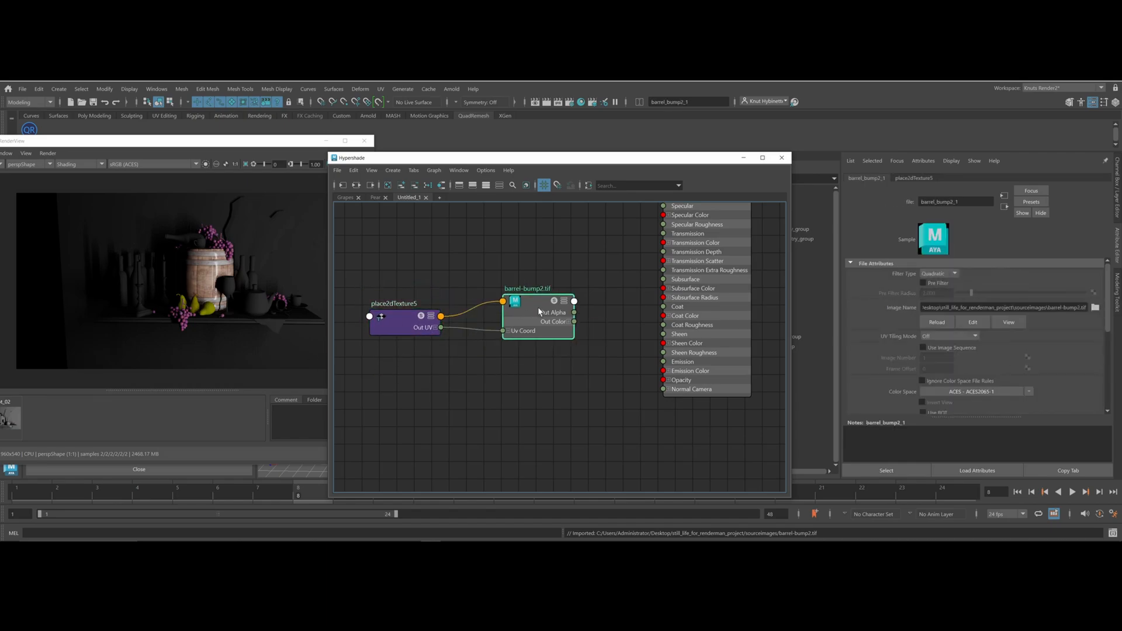
Connect the barrel-bump2.tif texture to the Bump Mapping attribute of the barrel's aiStandardSurface material
left_click(734, 298)
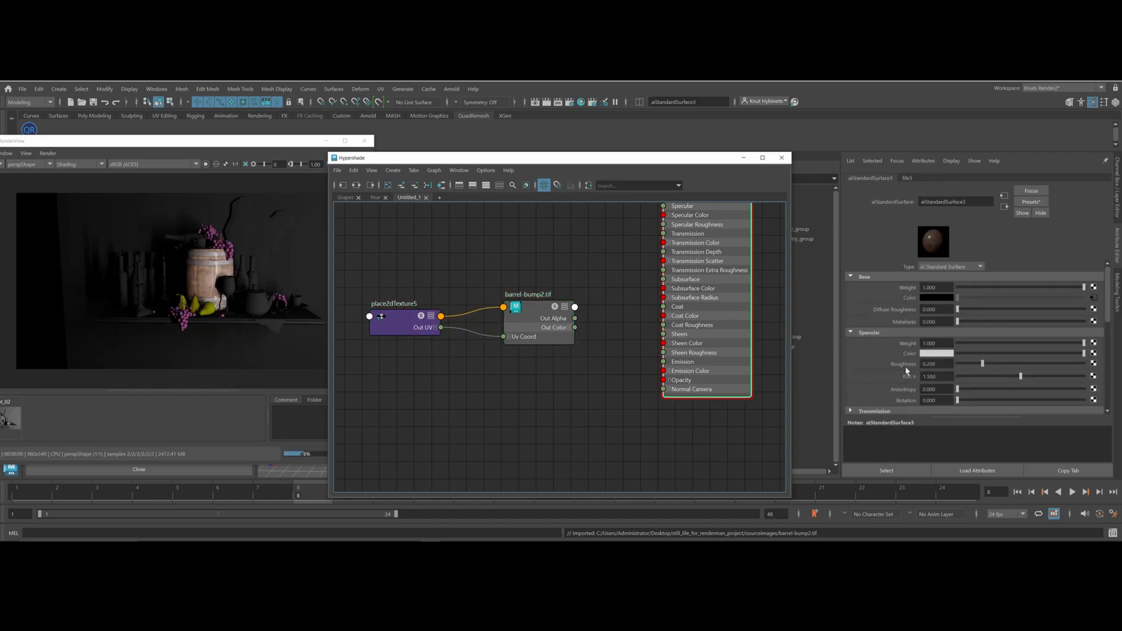
scroll(967, 365, "down", 5)
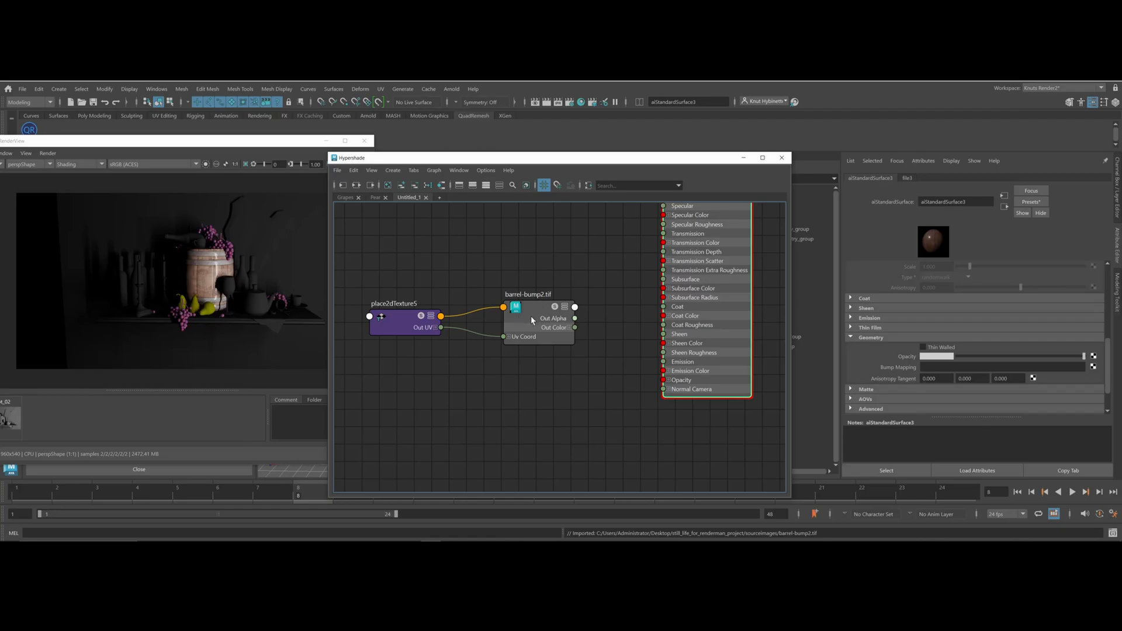
middle_click_drag(774, 322, 888, 368)
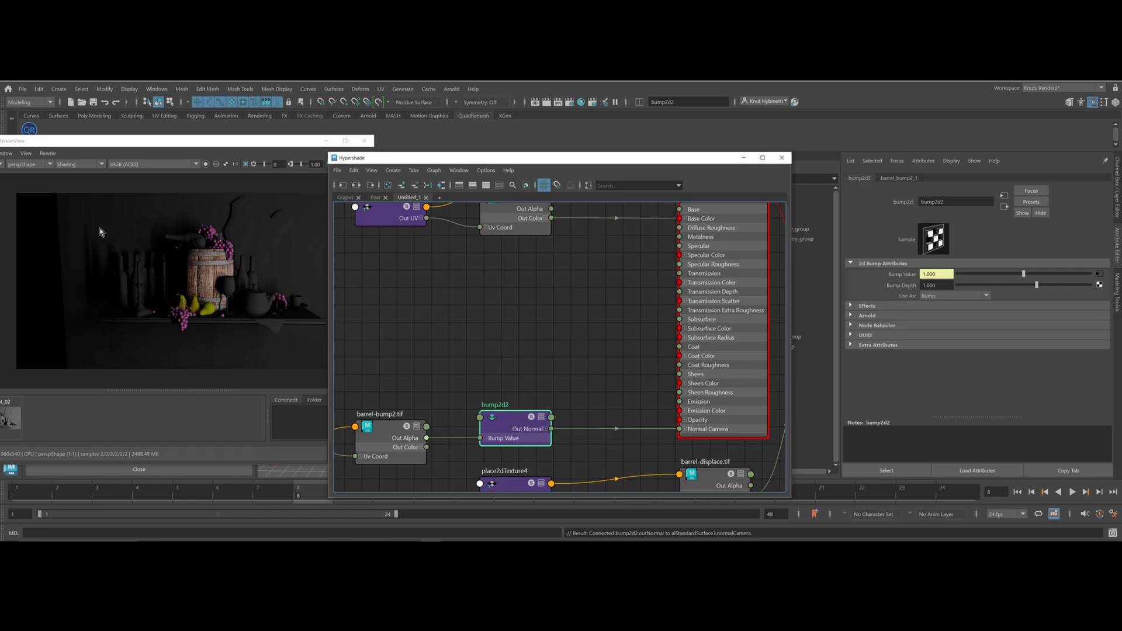
Examine the barrel's bump detail in a close-up of the live render
left_click(83, 143)
right_click_drag(184, 311, 430, 309, "alt")
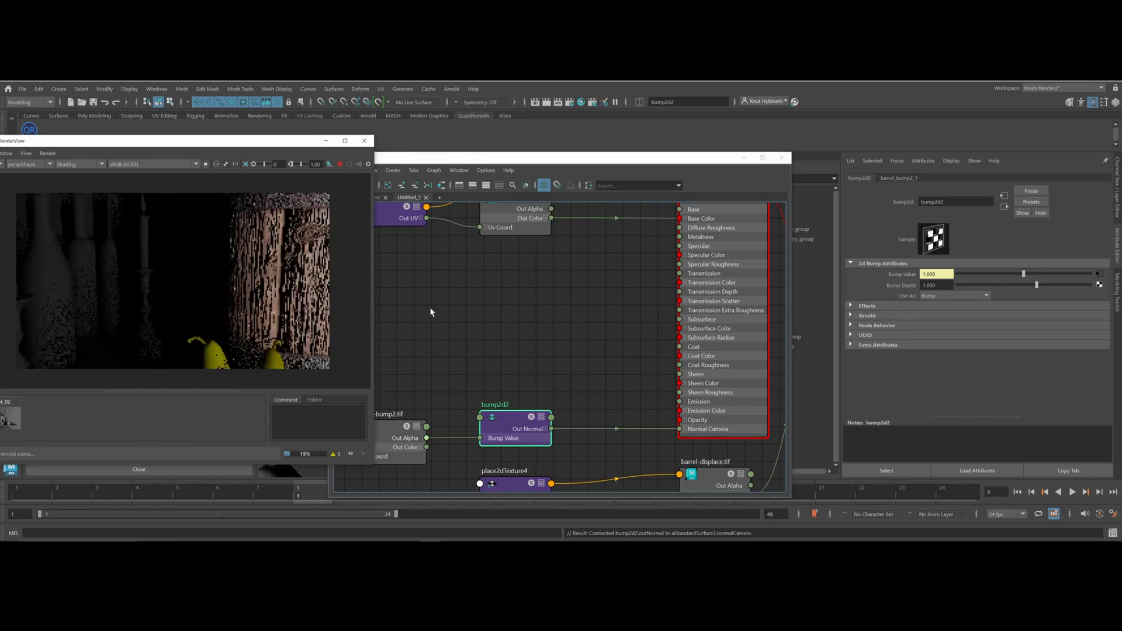
middle_click_drag(292, 308, 215, 308, "alt")
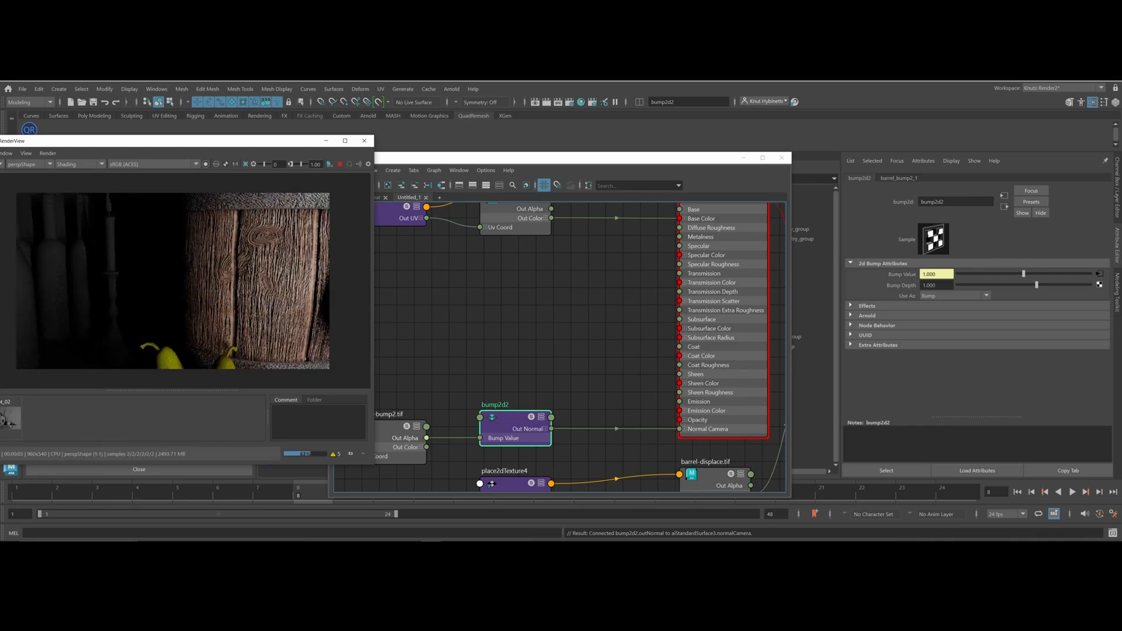
Inspect the barrel-bump2.tif file node's settings and return to the attributes of the bump2d2 node feeding Bump Mapping
left_click(1099, 276)
left_click(1099, 276)
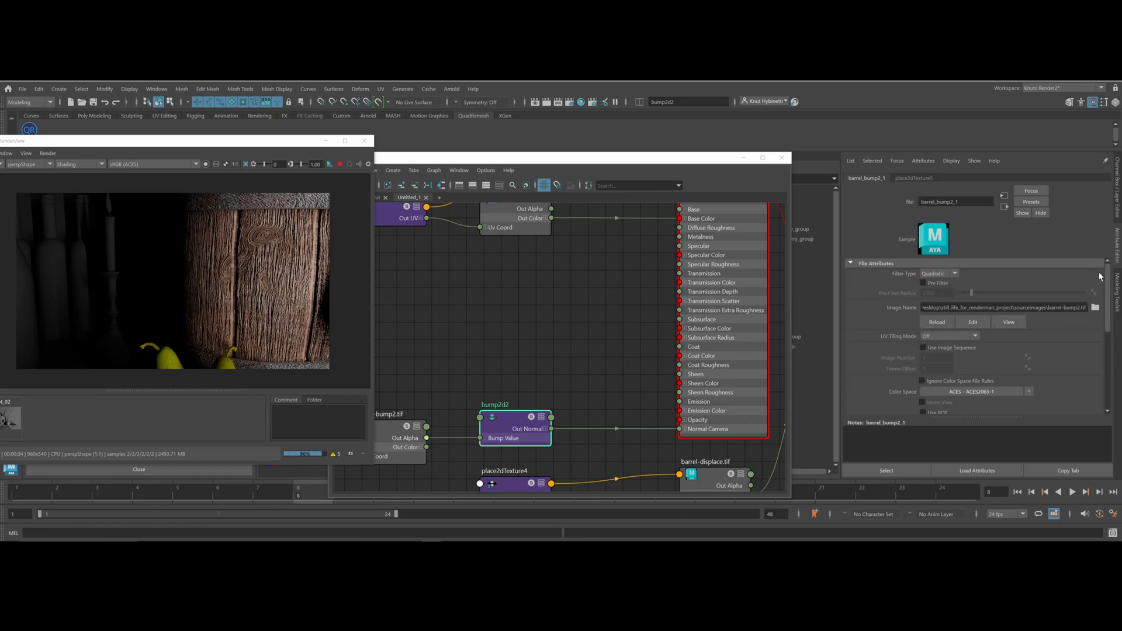
left_click(1005, 195)
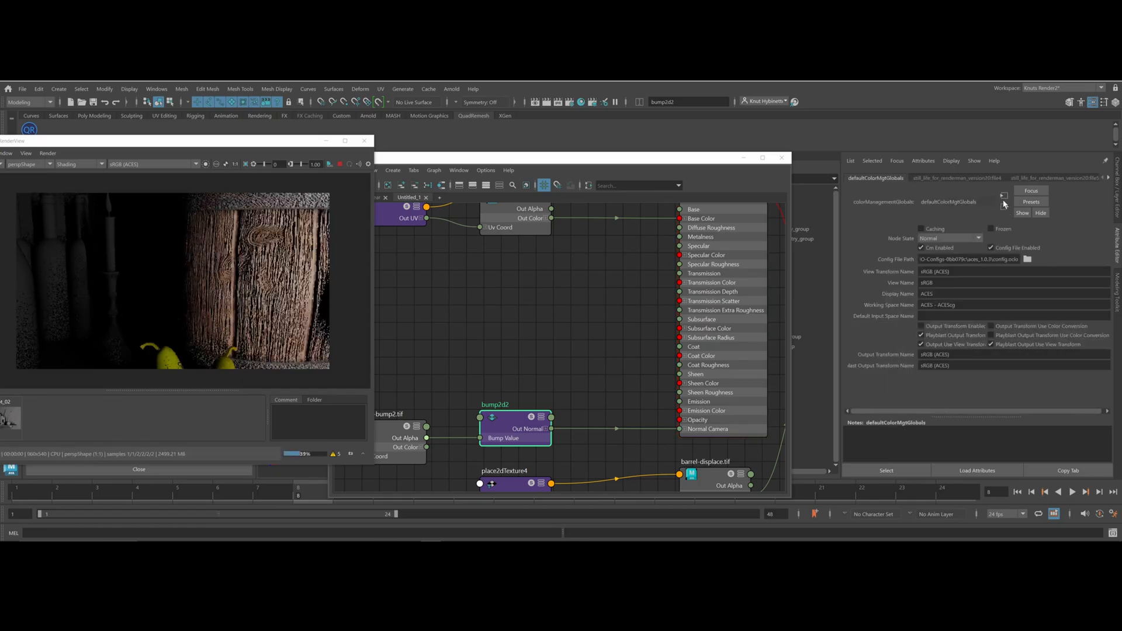
left_click(238, 290)
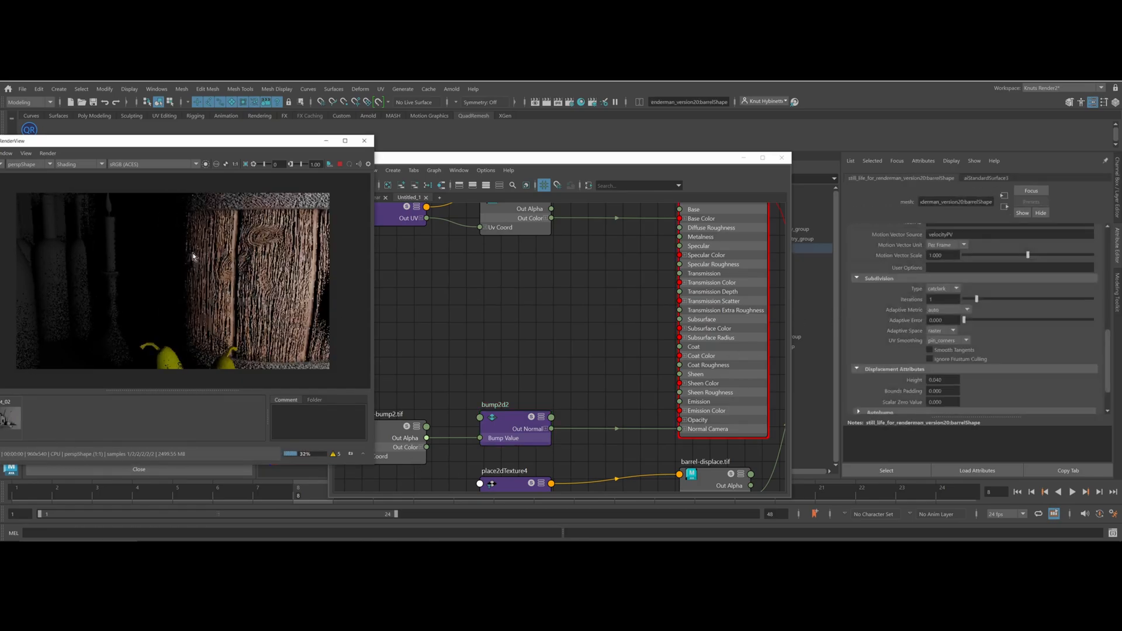
left_click(986, 178)
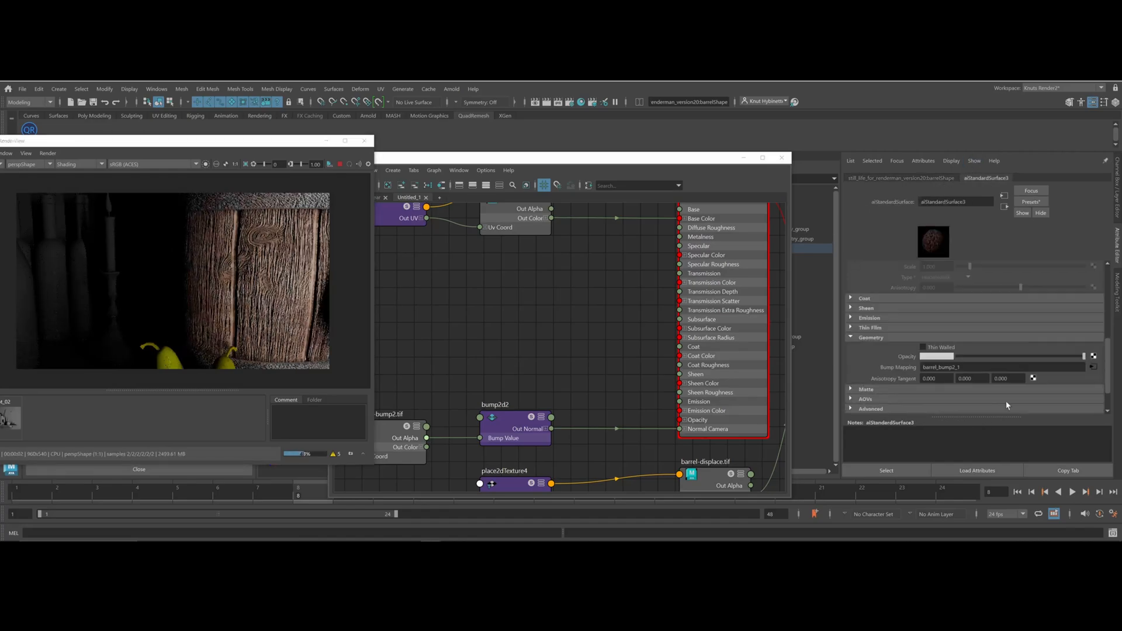
left_click(1092, 367)
scroll(1013, 349, "down", 1)
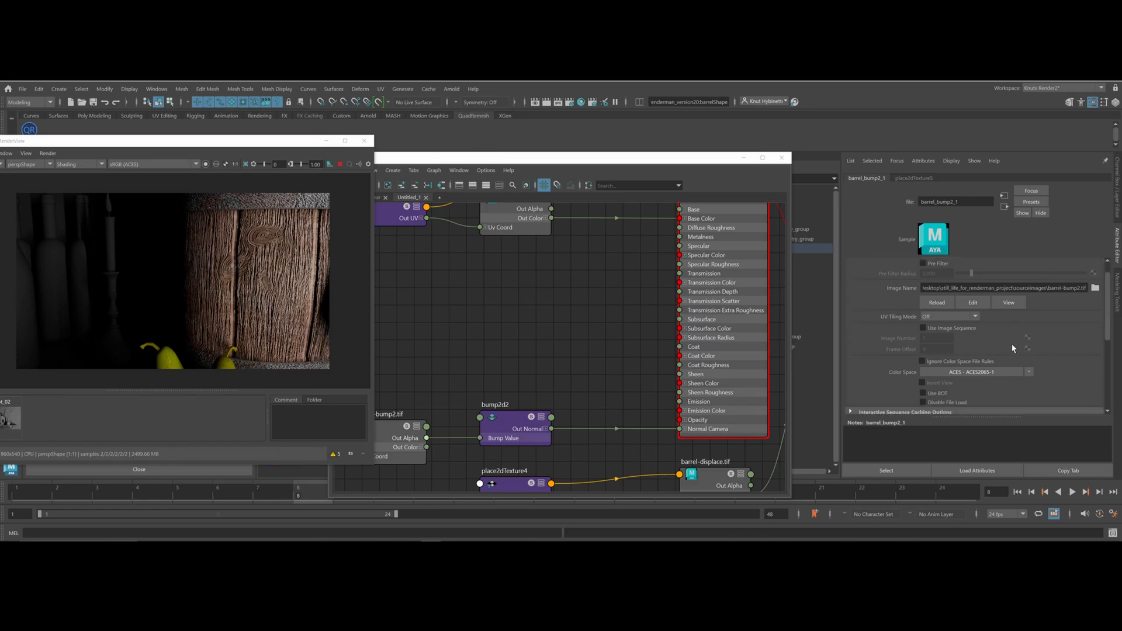
left_click(1004, 207)
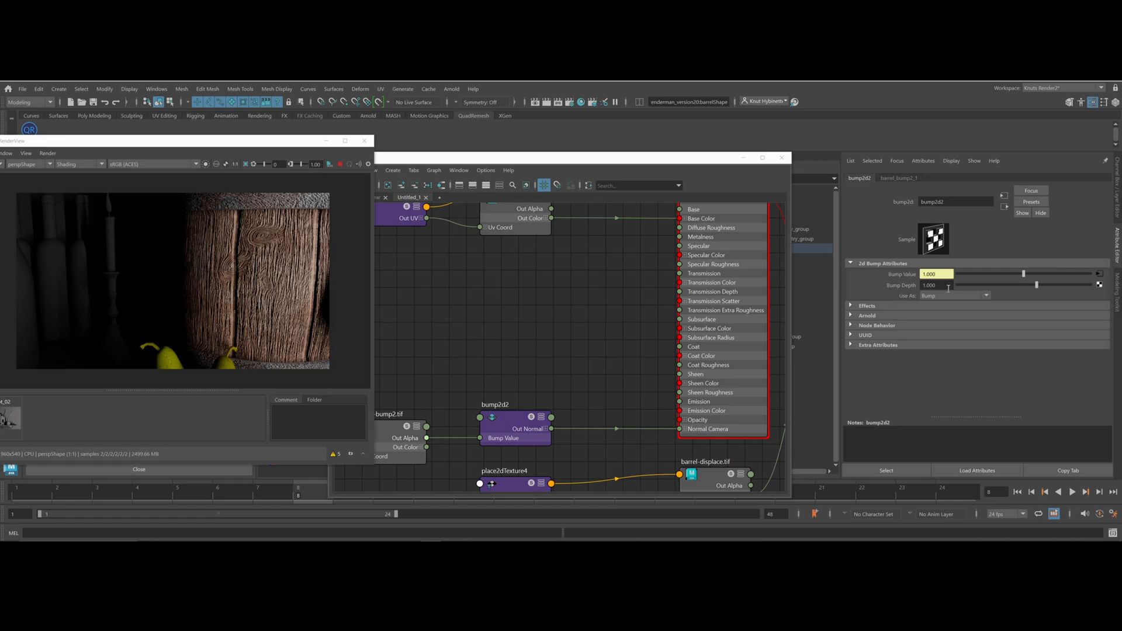
Lower the bump2d2 node's Bump Depth to 0.05 and finally to 0.03, checking the barrel in the full still-life render
double_click(935, 285)
key("BackSpace")
type(".05")
key("Return")
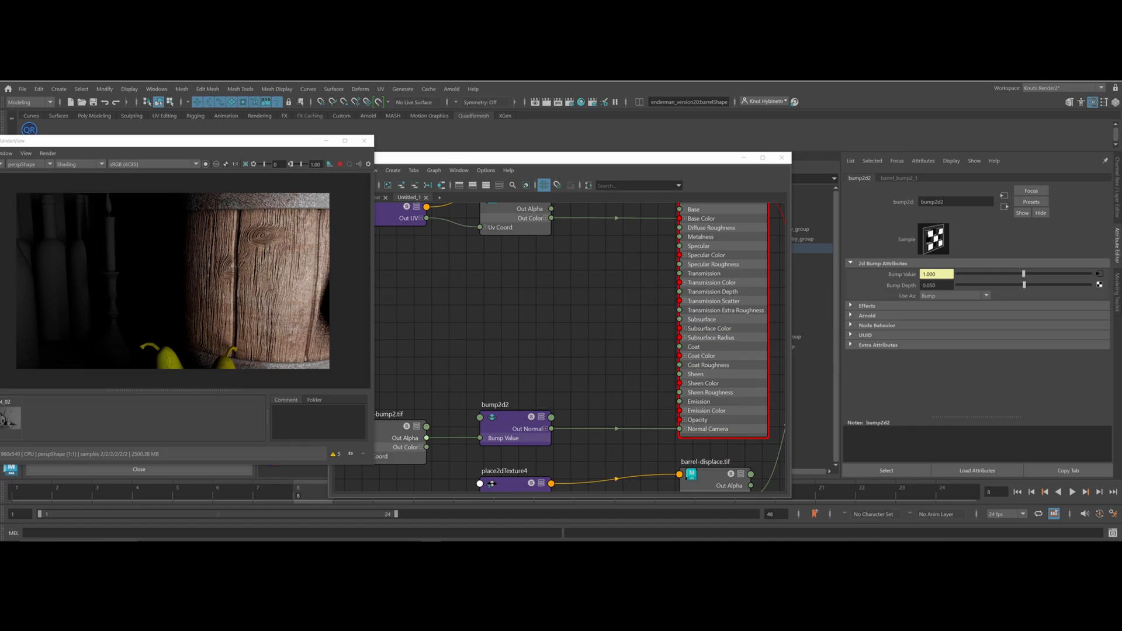
left_click(929, 285)
key("Return")
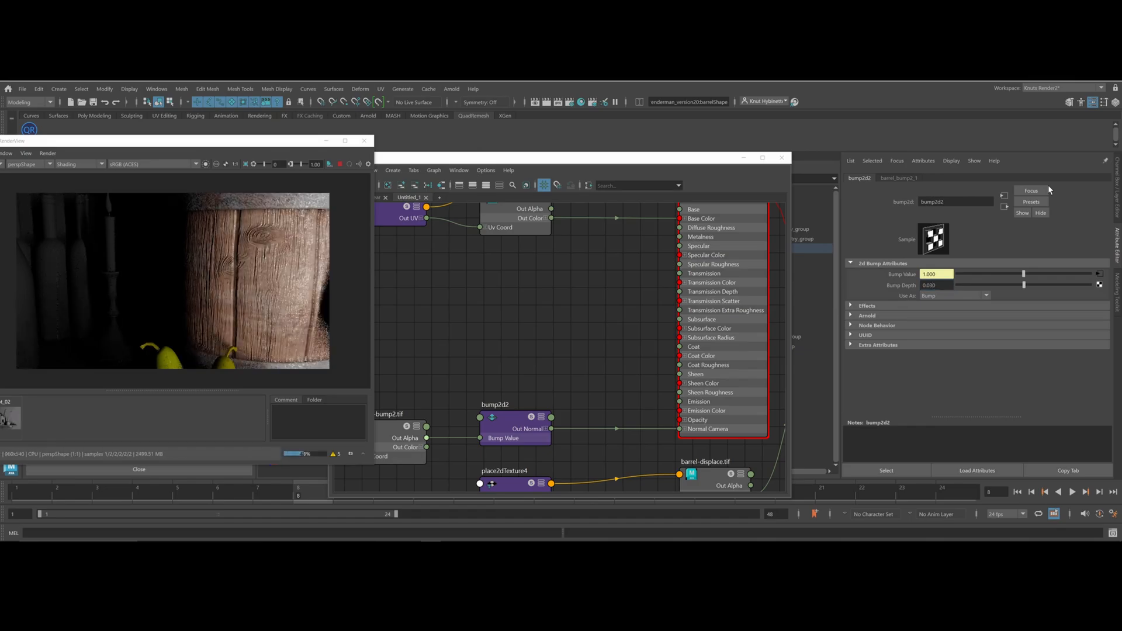
right_click_drag(227, 250, 160, 231, "alt")
mouse_move(161, 235)
left_mouse_down("alt")
mouse_move(187, 242)
mouse_move(163, 241)
mouse_move(172, 246)
left_mouse_up("alt")
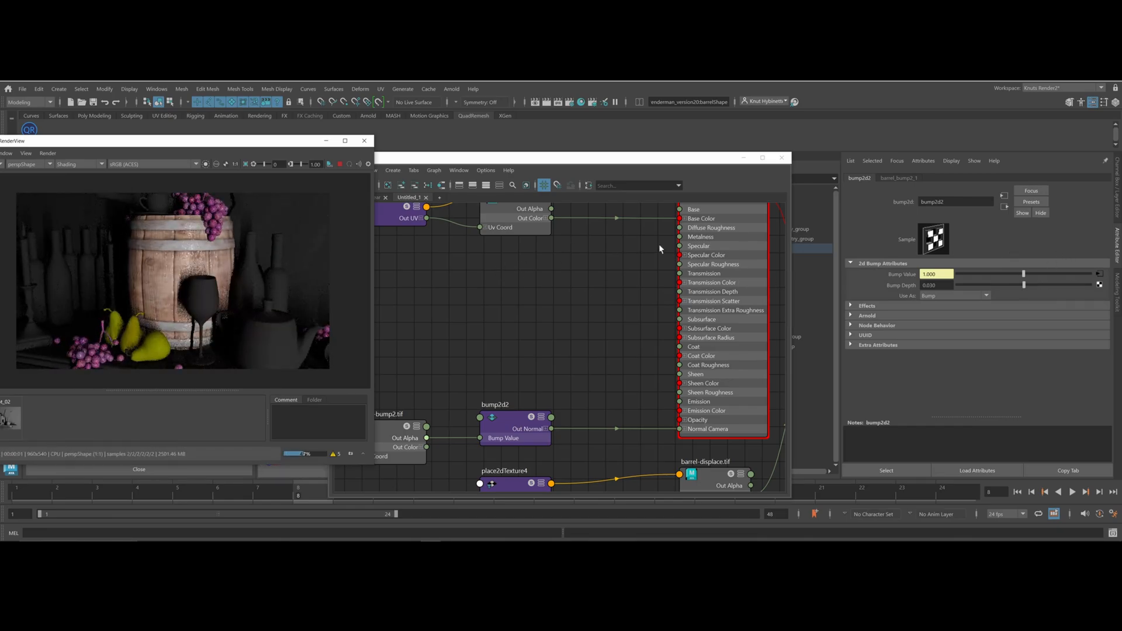
Create an Arnold aiNoise texture for the Specular Roughness of the barrel's aiStandardSurface3 material
left_click(737, 218)
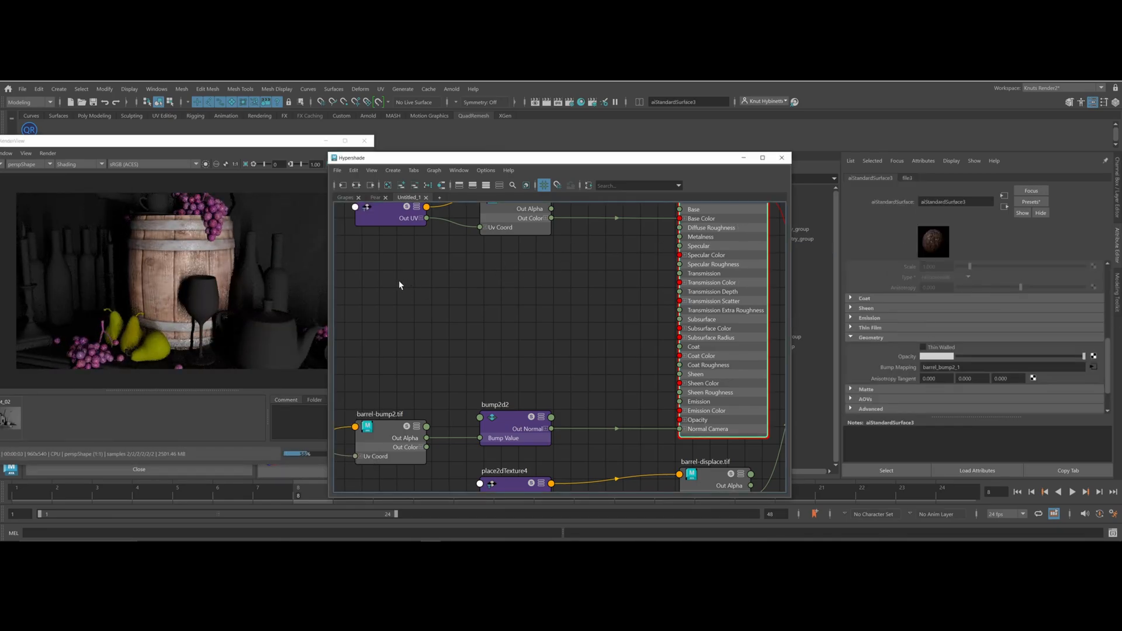
middle_click_drag(506, 333, 493, 348, "alt")
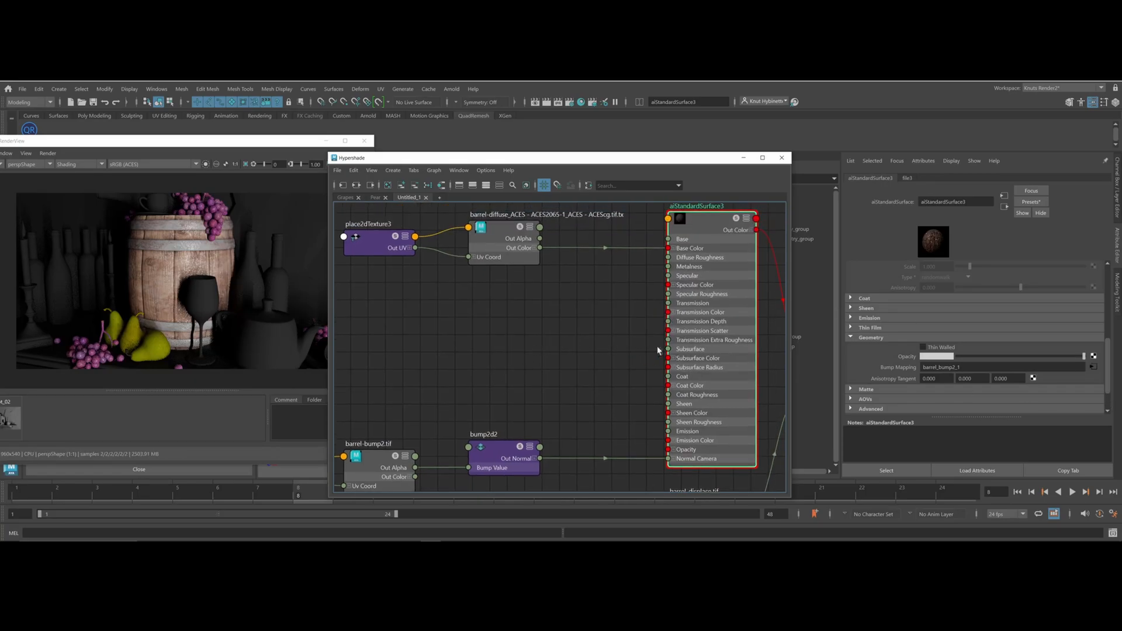
scroll(960, 352, "up", 4)
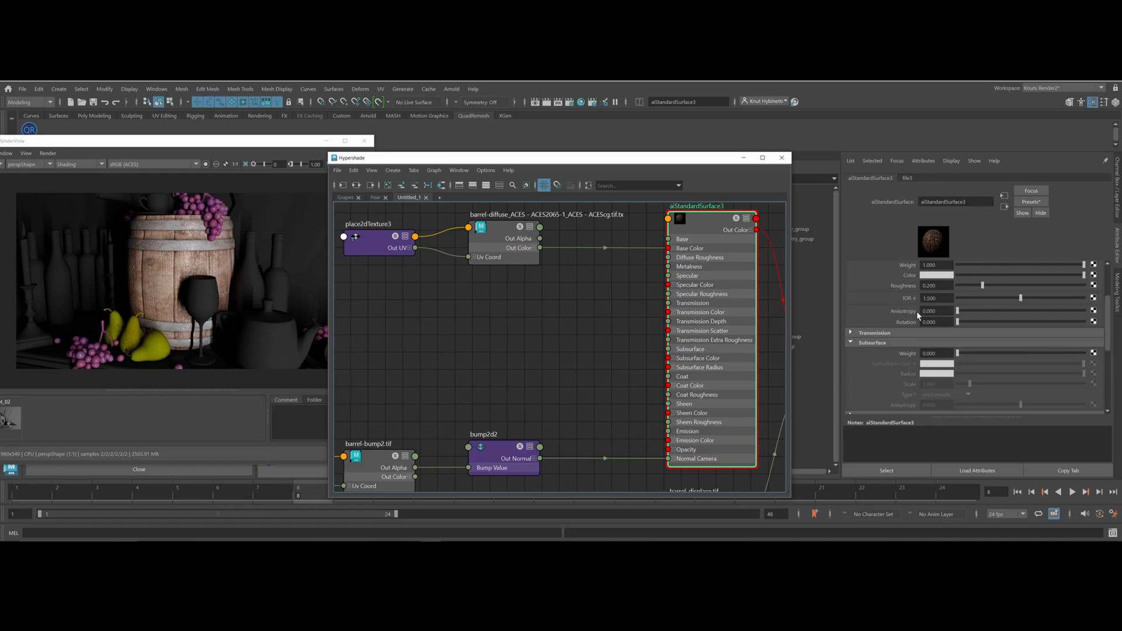
scroll(915, 307, "up", 2)
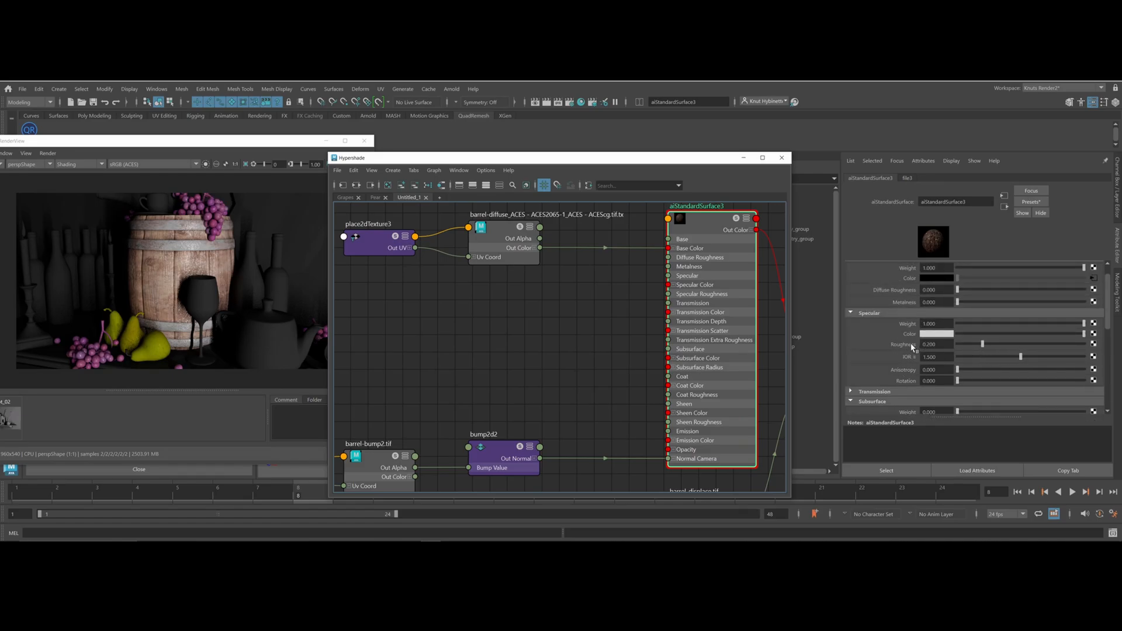
left_click(1092, 344)
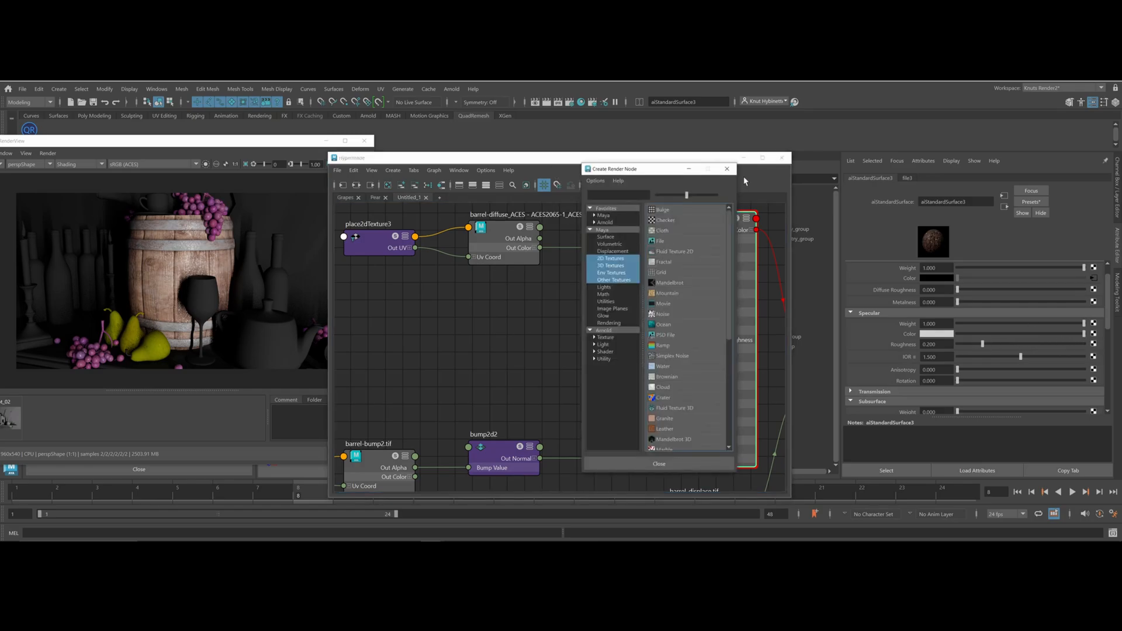
type("ai")
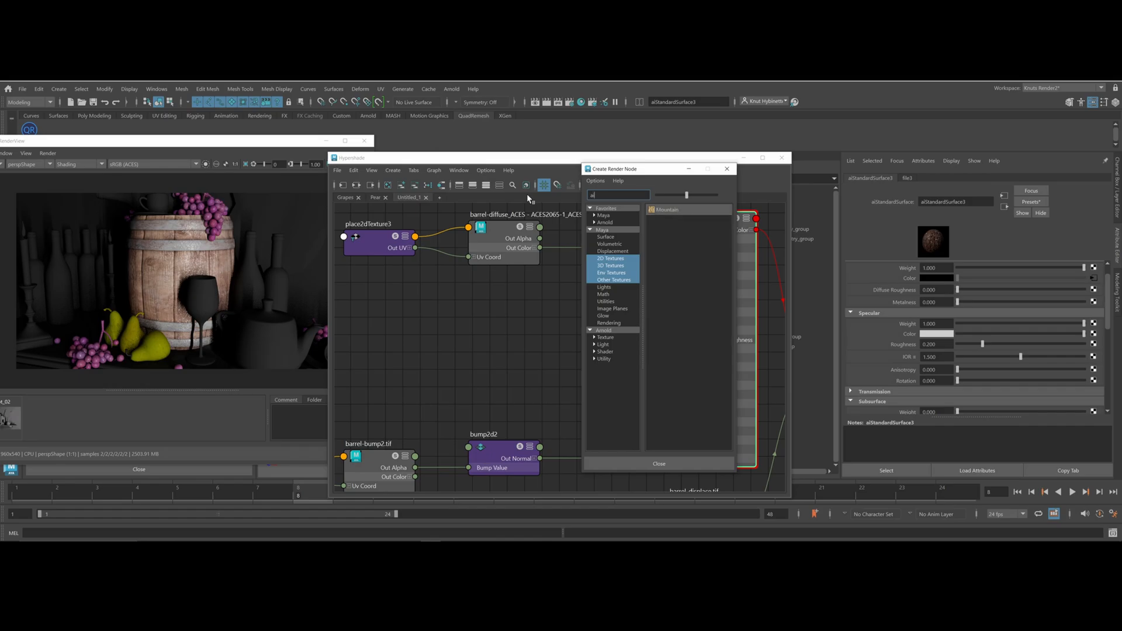
type("Noise")
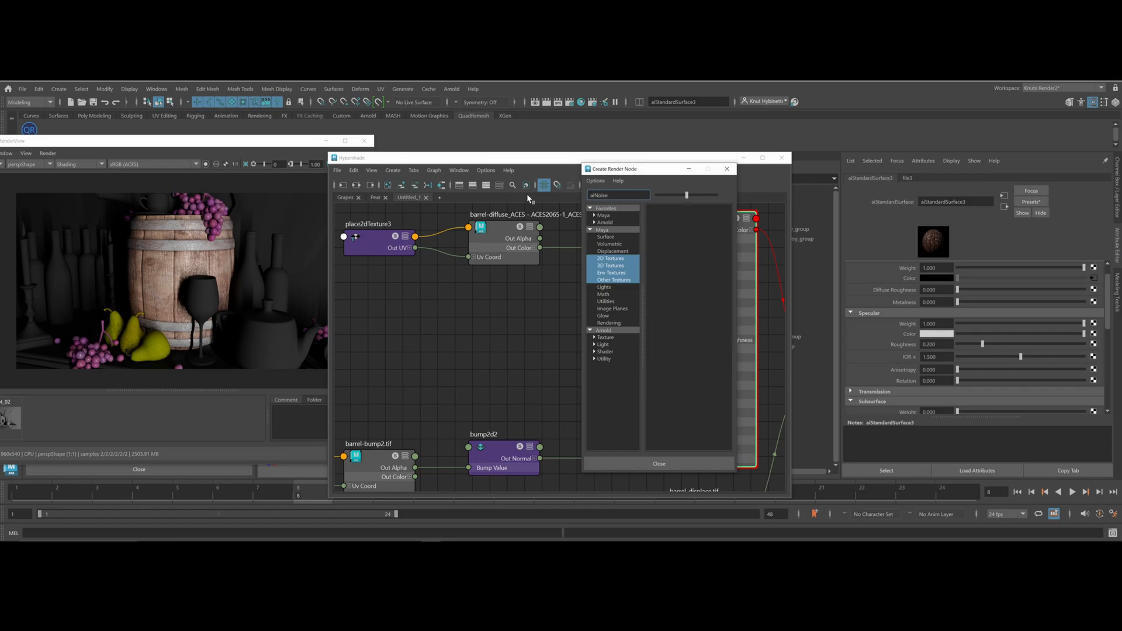
left_click(603, 330)
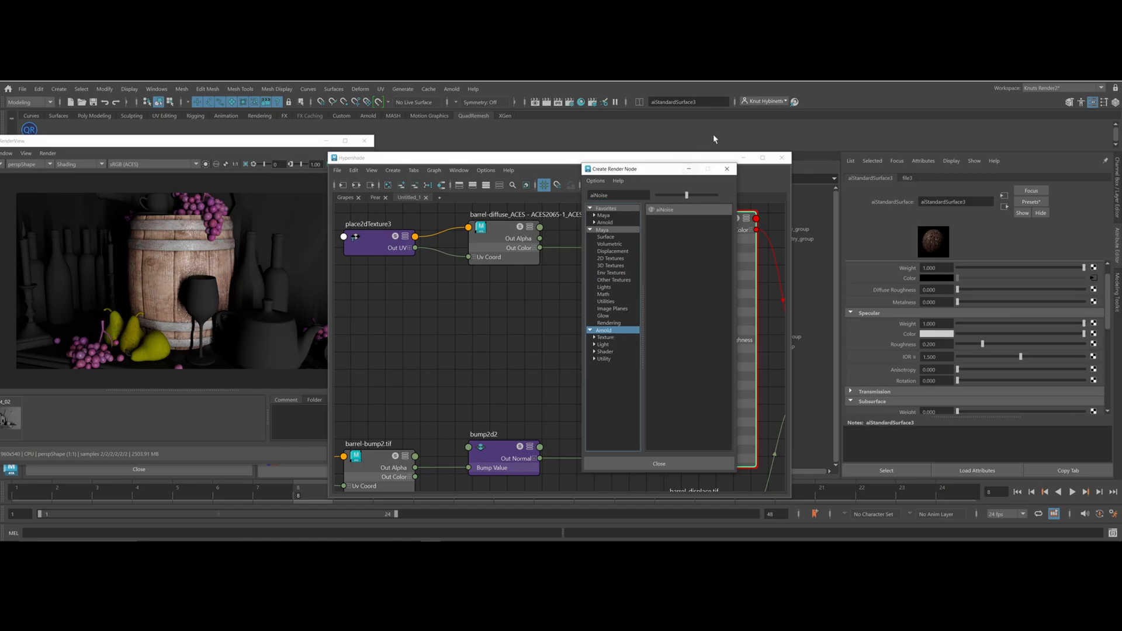
left_click(664, 209)
Connect the noise node's outColorR output to the material's specularRoughness
left_click(769, 254)
left_click(806, 258)
left_click(811, 265)
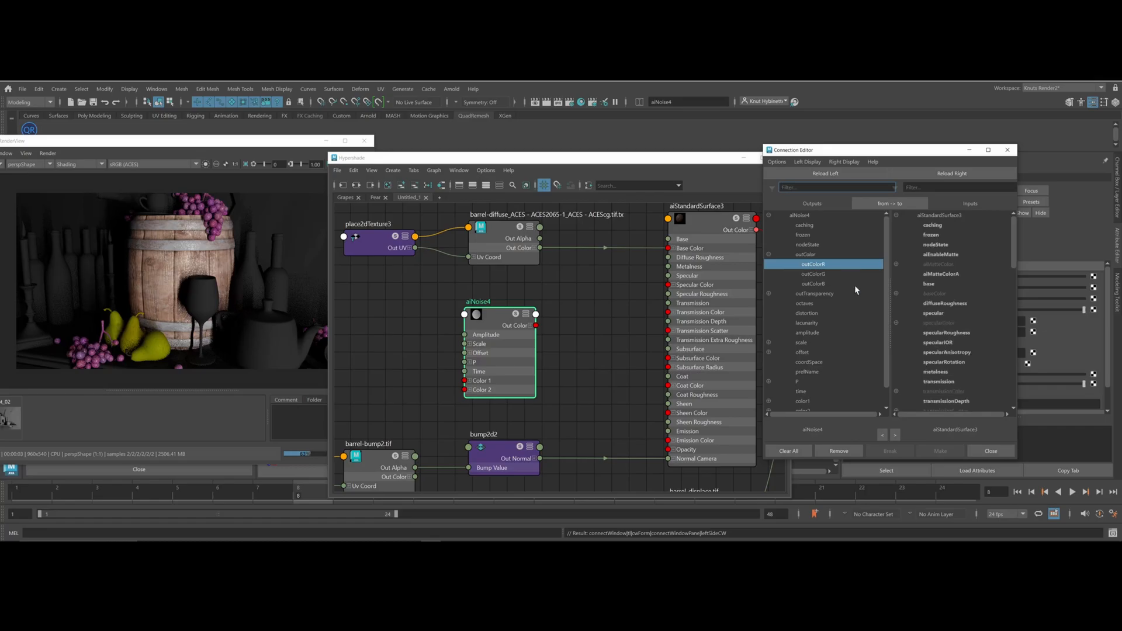
left_click(952, 333)
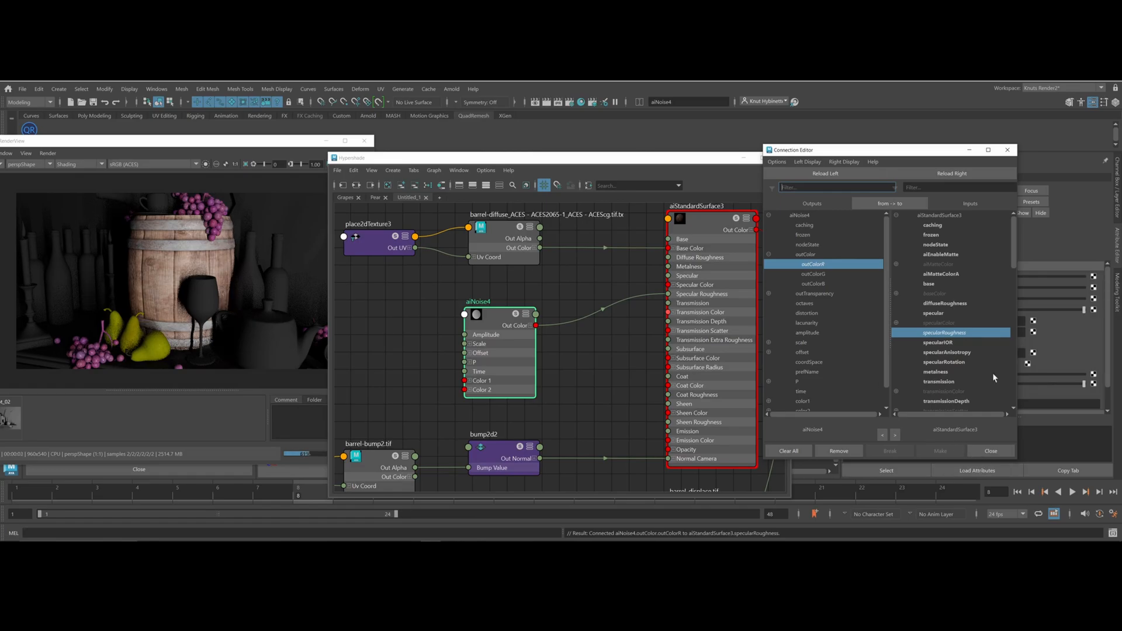
left_click(1007, 150)
Set the roughness noise to 4 octaves with a scale of 10 on all three axes
left_click(941, 277)
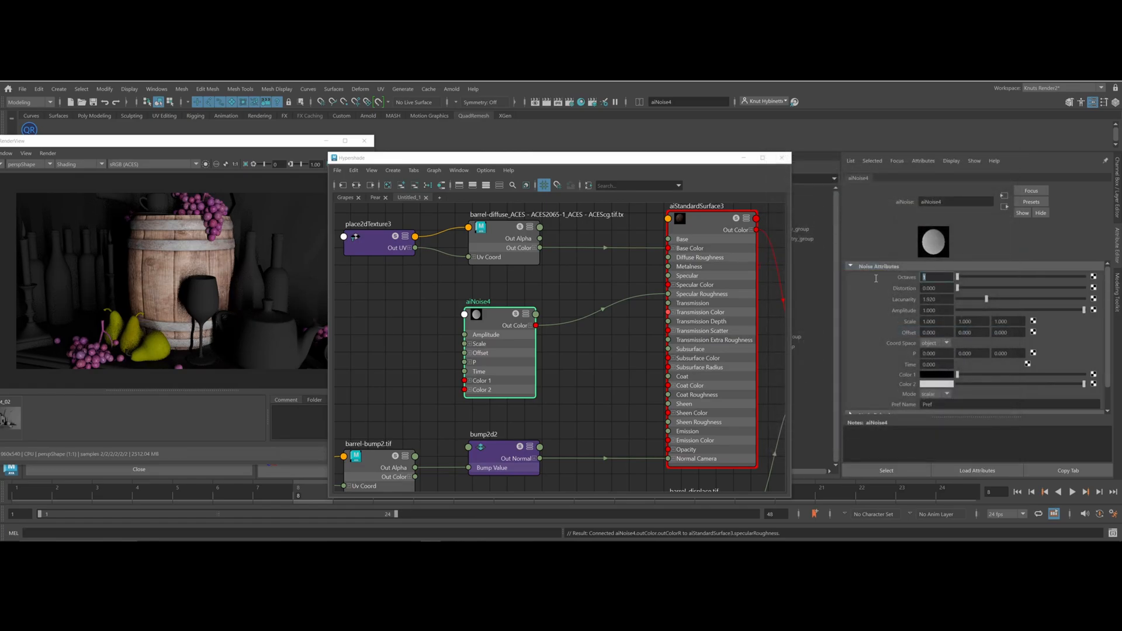
type("4")
key("Tab")
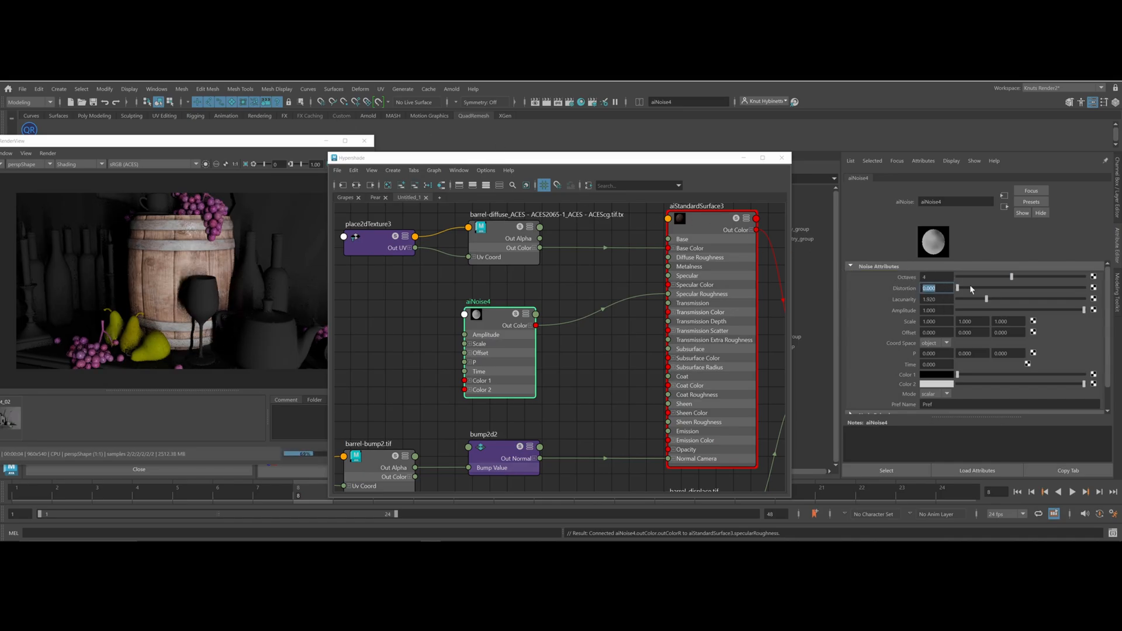
left_click(948, 323)
type("10")
key("Tab")
type("10")
key("Tab")
key("Tab")
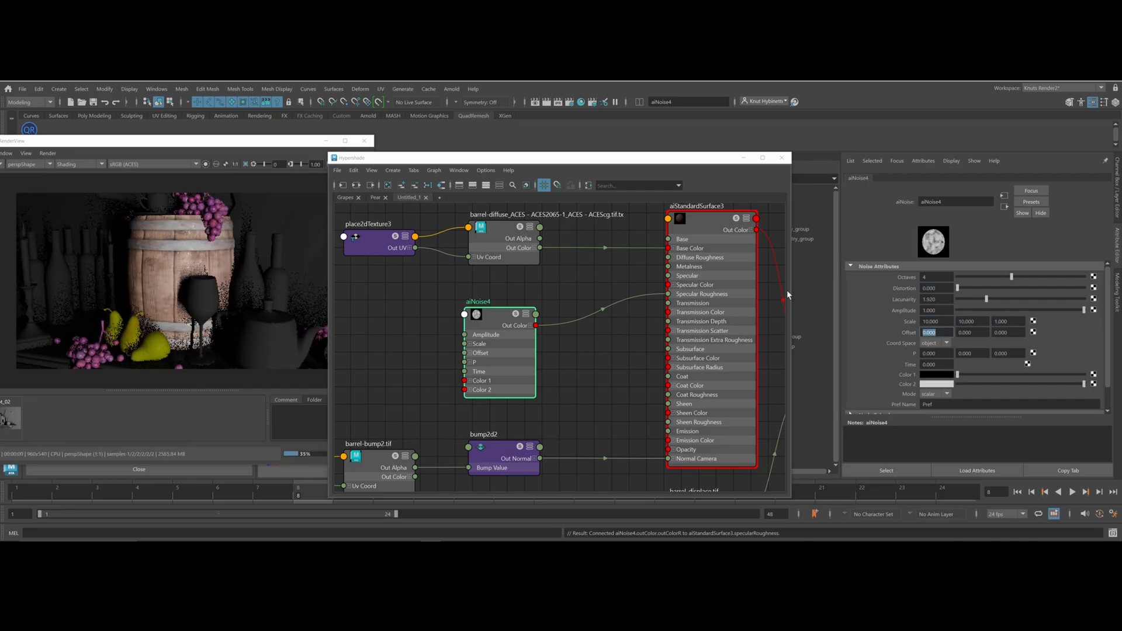
left_click(1008, 322)
type("10")
key("Return")
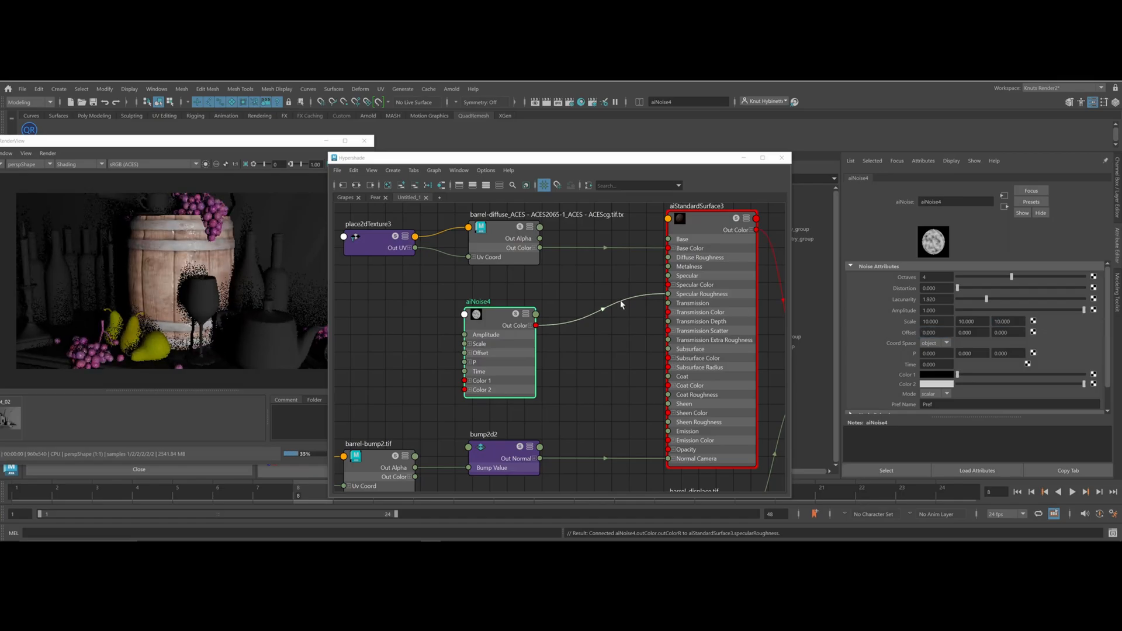
Reduce the barrel material's specular weight to about 0.034
left_click(215, 270)
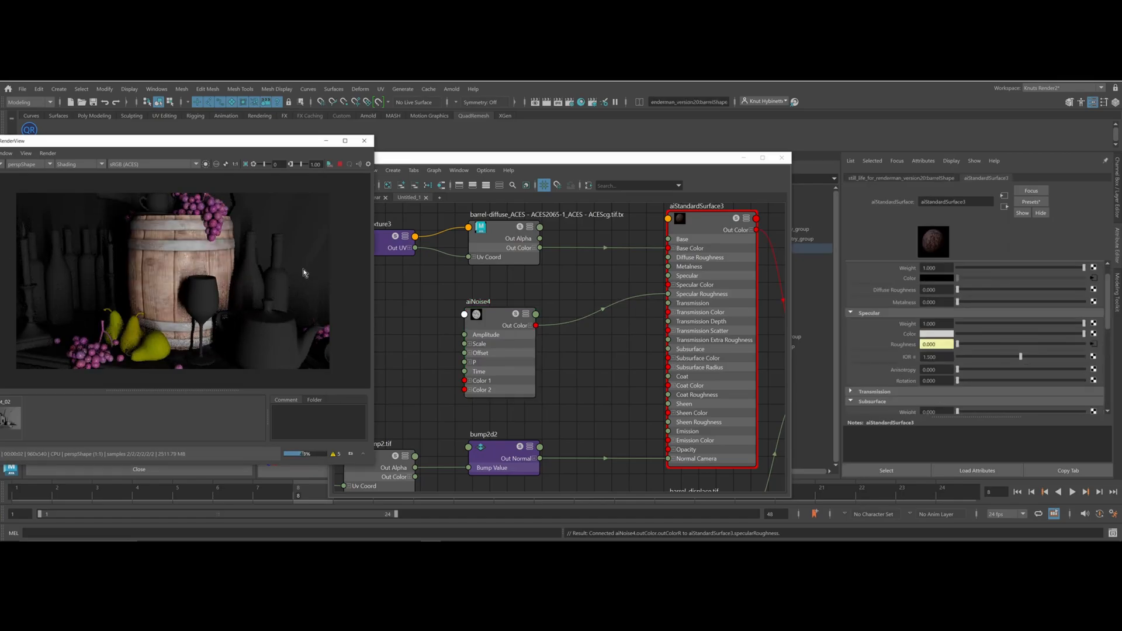
scroll(979, 321, "up", 1)
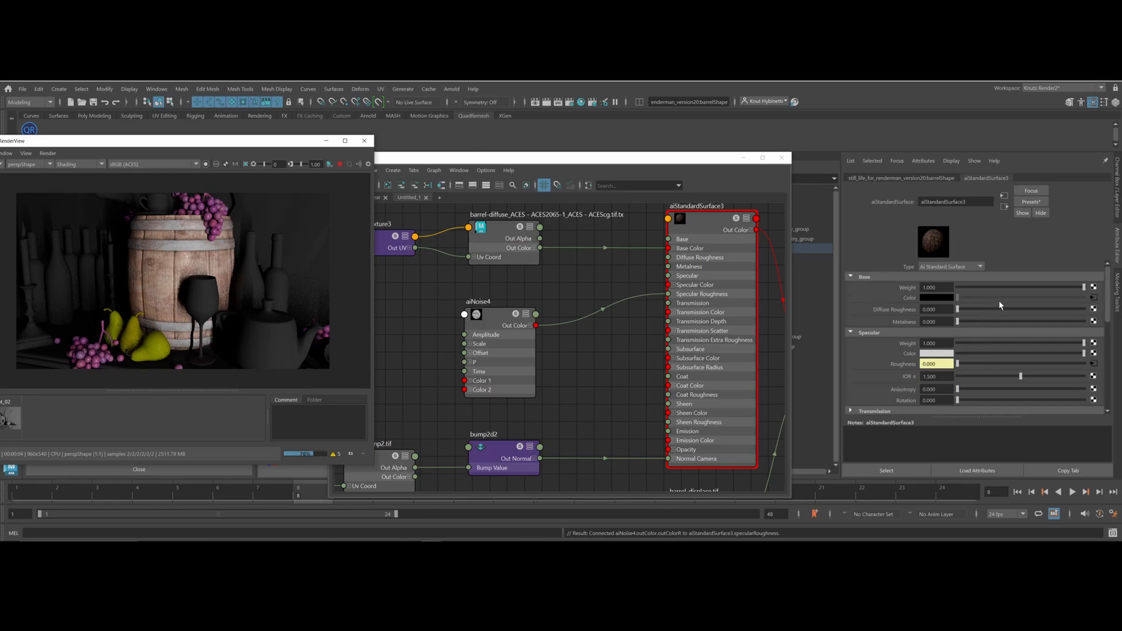
left_click_drag(1084, 344, 962, 342)
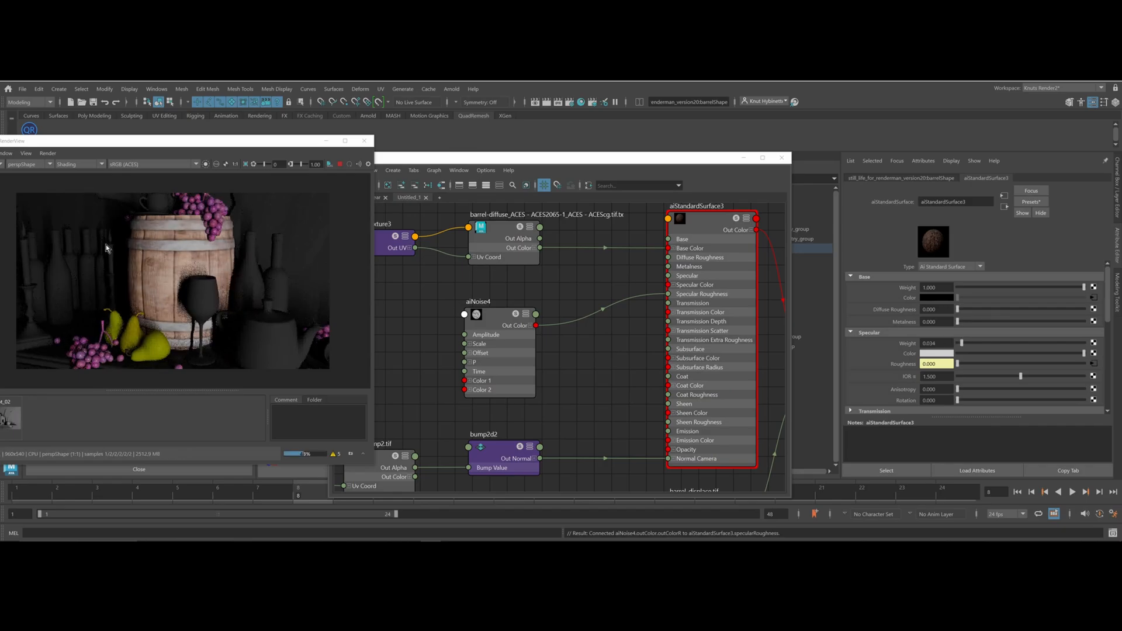
Move the barrel-diffuse texture nodes away from the material and add an aiColorCorrect node in the gap
middle_click_drag(541, 260, 506, 325, "alt")
middle_click_drag(437, 248, 566, 267, "alt")
left_click(153, 246)
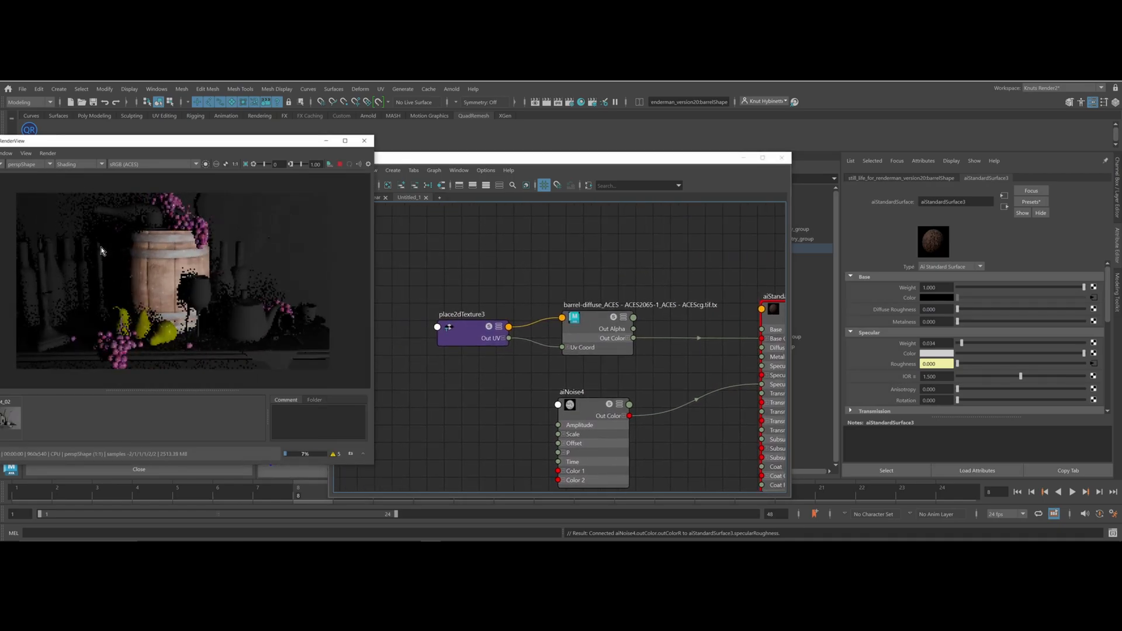
left_click(500, 284)
left_click_drag(501, 284, 437, 325)
key("Tab")
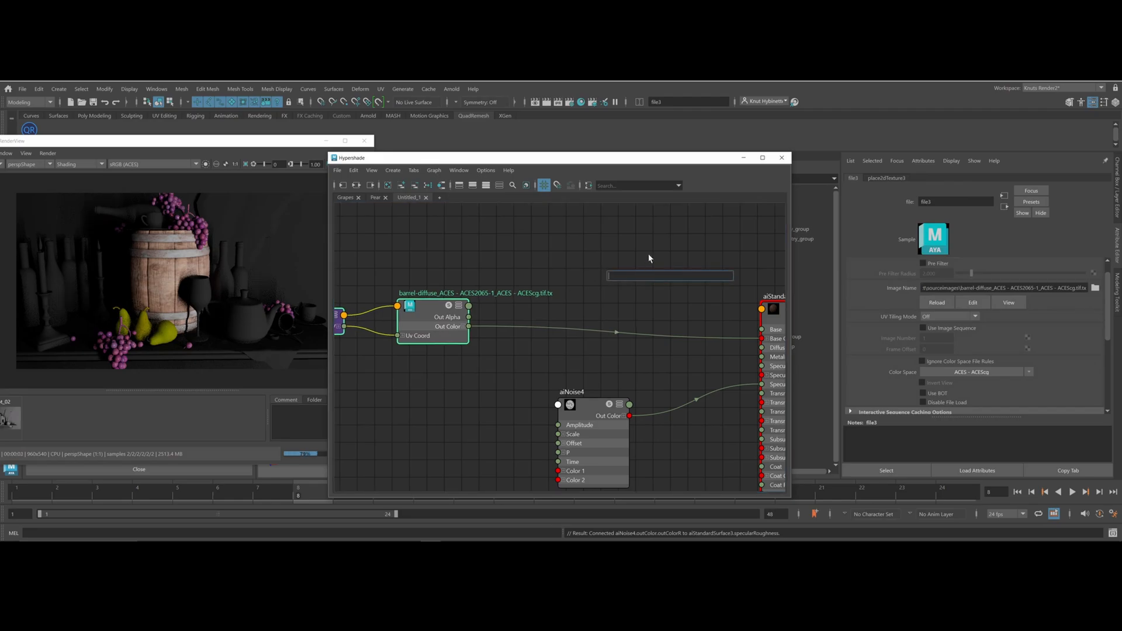
type("aicolo")
left_click(643, 295)
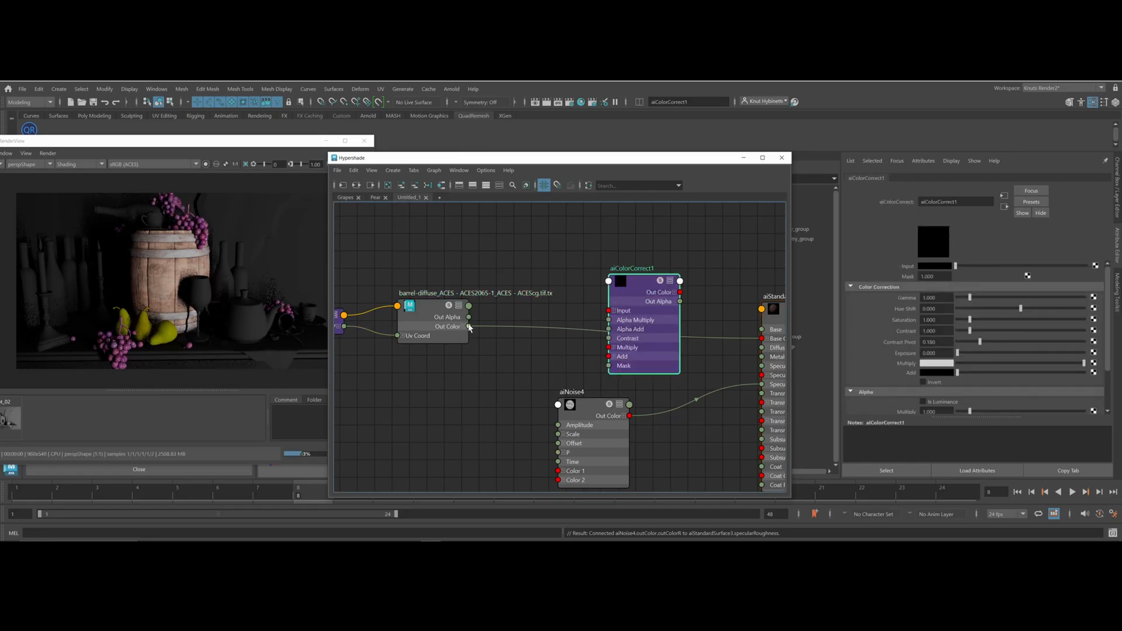
Route the barrel-diffuse texture's Out Color through the aiColorCorrect node's Input and on to the material's Base Color
left_click_drag(469, 326, 615, 315)
left_click(584, 340)
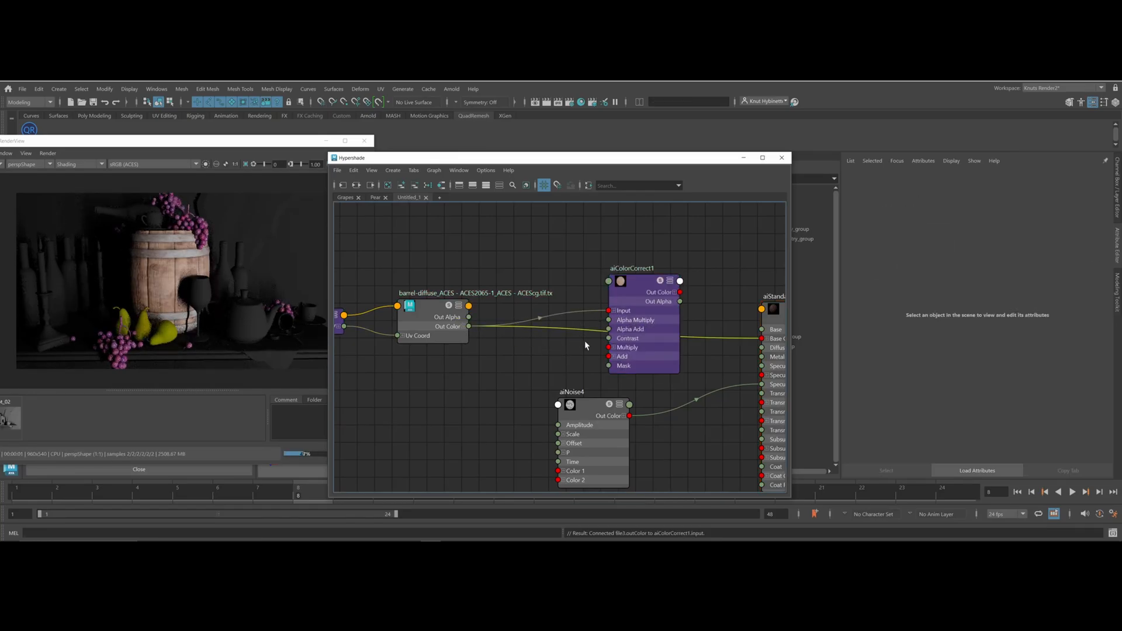
key("Delete")
key("ctrl+z")
middle_click_drag(540, 286, 490, 242, "alt")
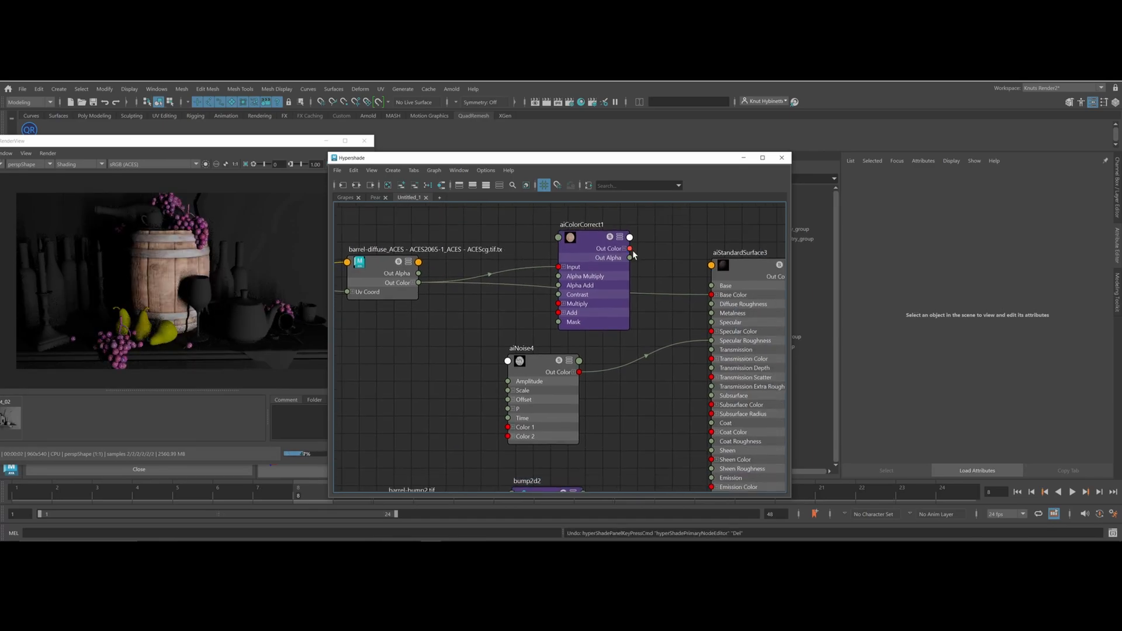
left_click_drag(630, 249, 711, 295)
Adjust the barrel's aiColorCorrect node to a saturation of about 1.7 and a gamma of about 1.18
left_click(586, 281)
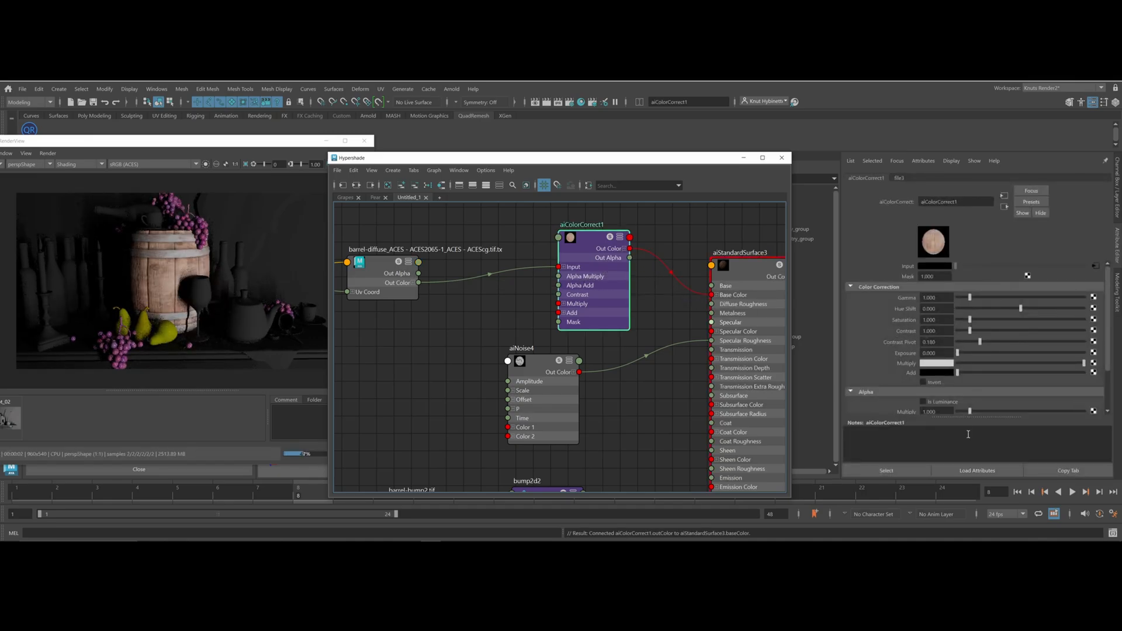
mouse_move(970, 319)
left_mouse_down()
mouse_move(984, 320)
mouse_move(969, 301)
left_mouse_up()
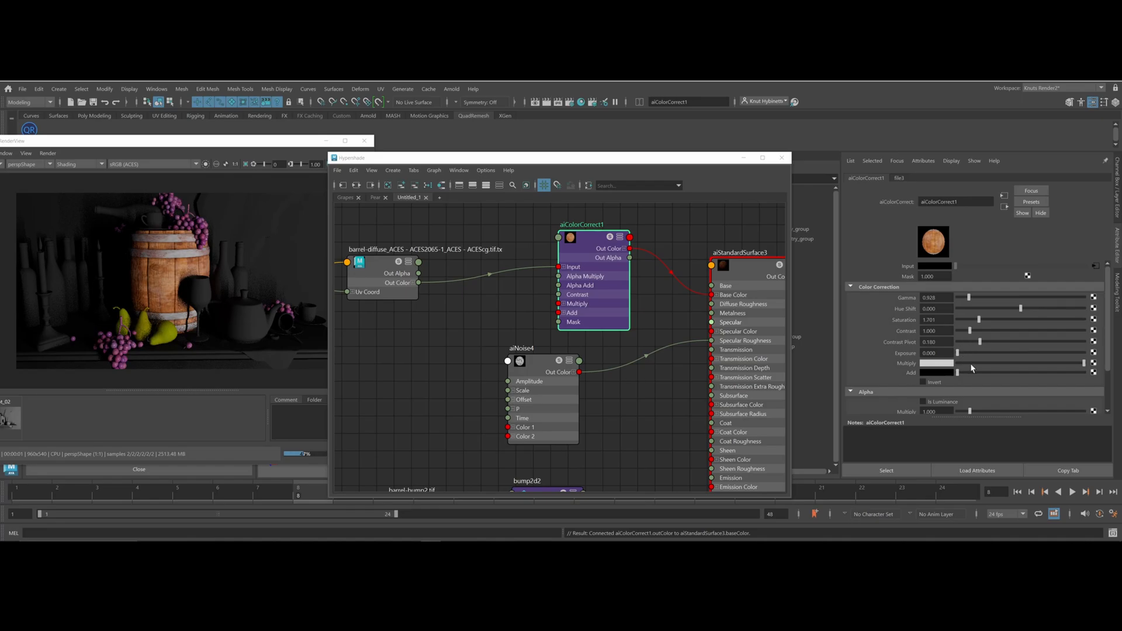
mouse_move(957, 353)
left_mouse_down()
mouse_move(1007, 353)
mouse_move(956, 353)
left_mouse_up()
scroll(972, 360, "down", 2)
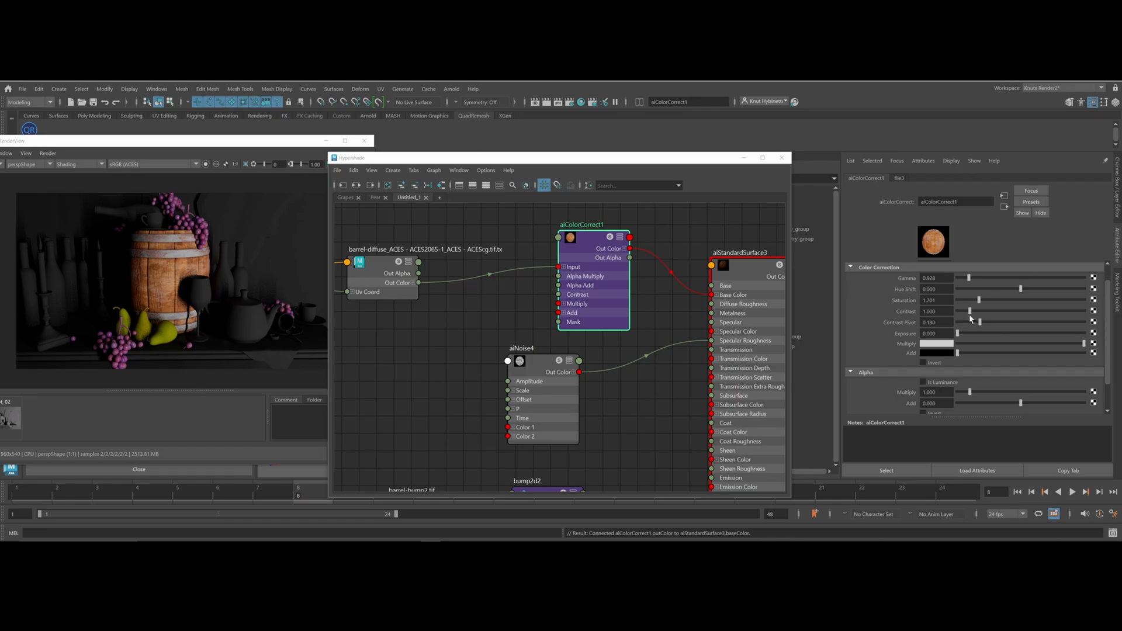
left_click_drag(968, 278, 972, 278)
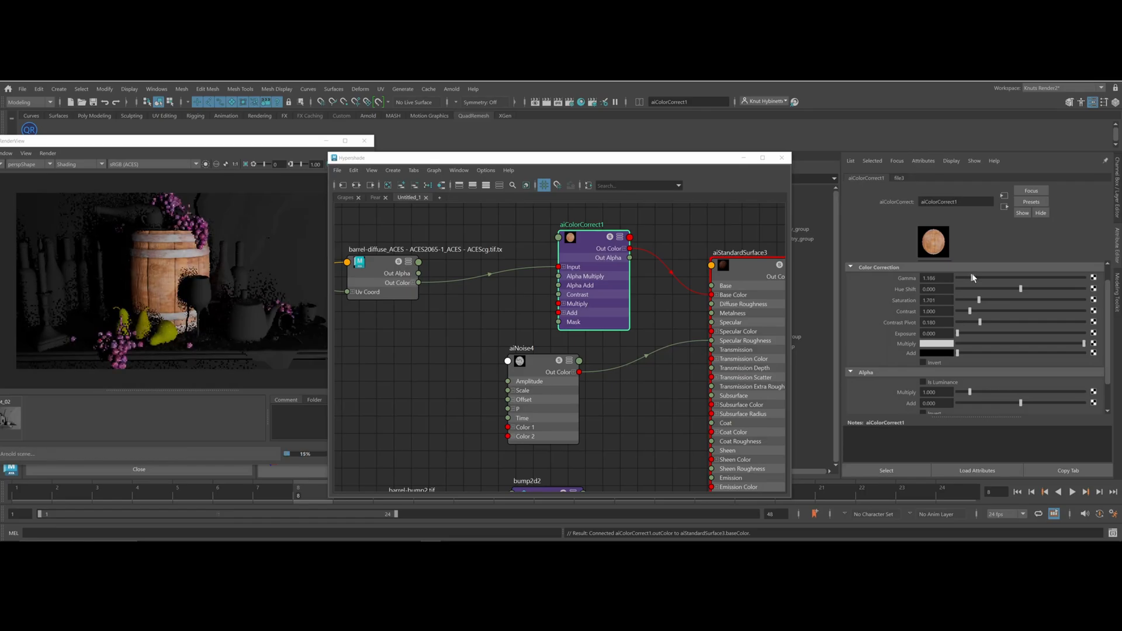
Lower the saturation of the barrel's aiColorCorrect node to about 1.26
double_click(929, 300)
type("1")
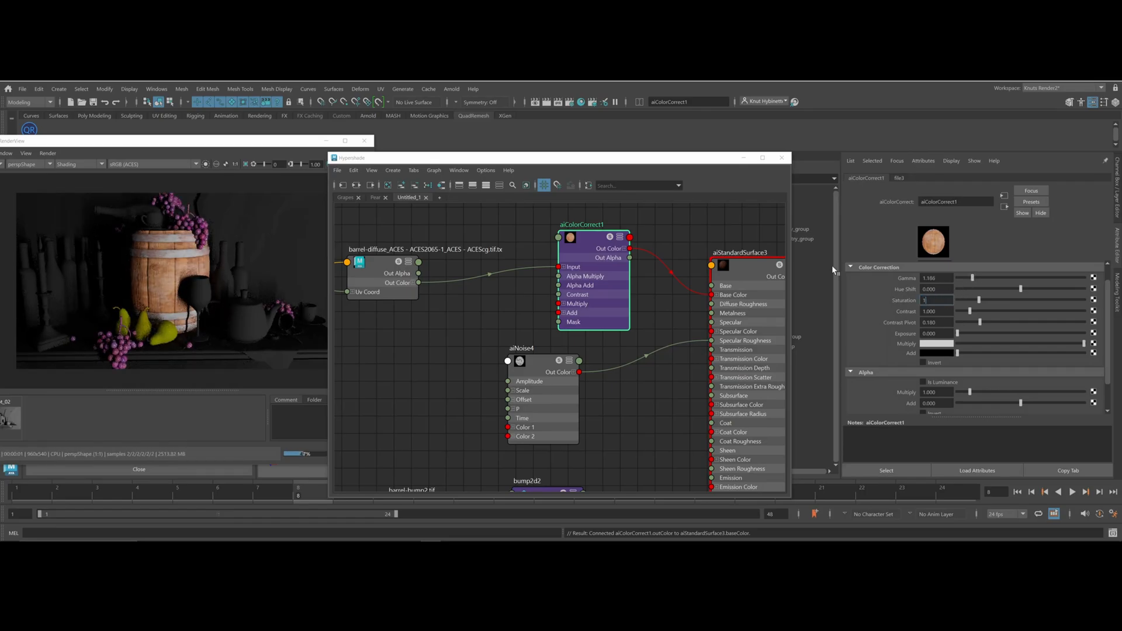
key("Return")
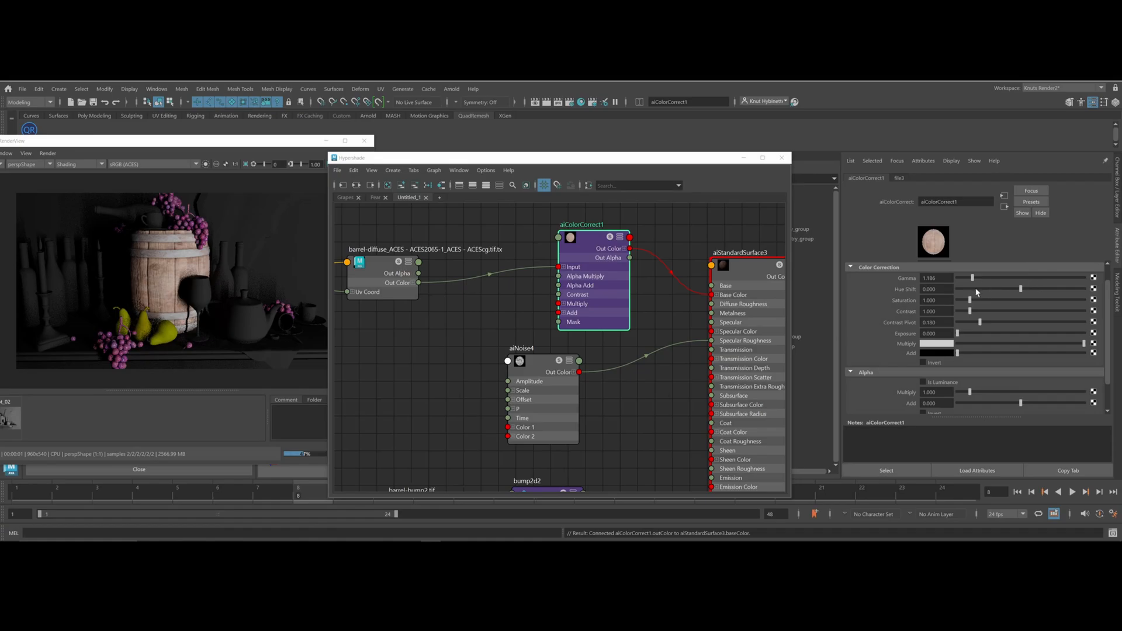
left_click_drag(968, 305, 974, 304)
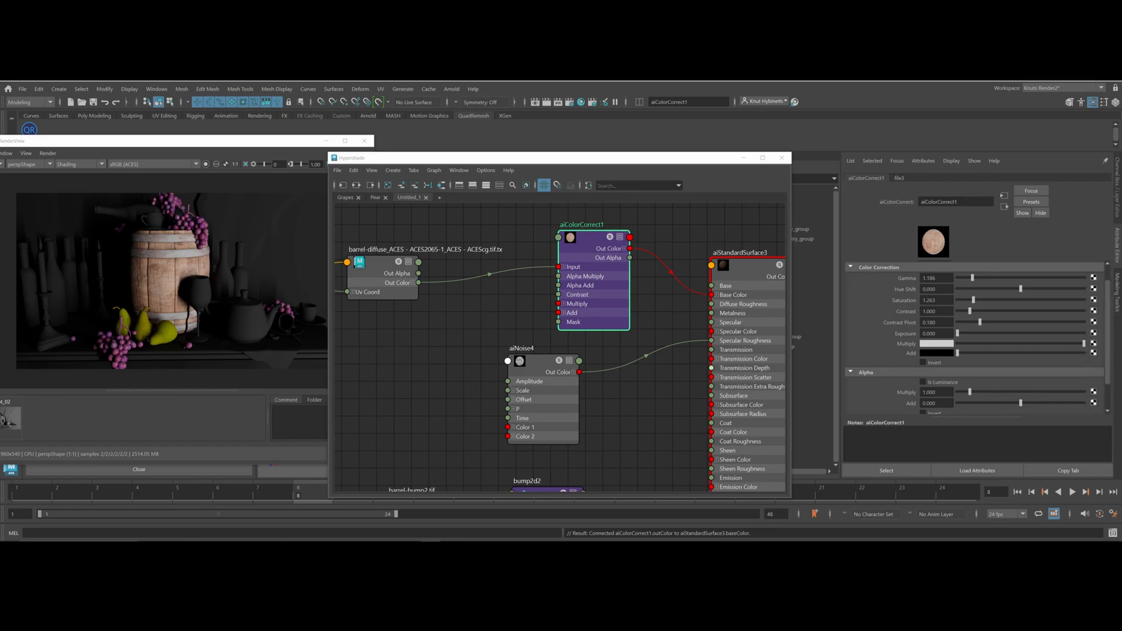
Rename the barrel's Hypershade graph tab to Barrel and create a new empty graph tab
left_click(236, 324)
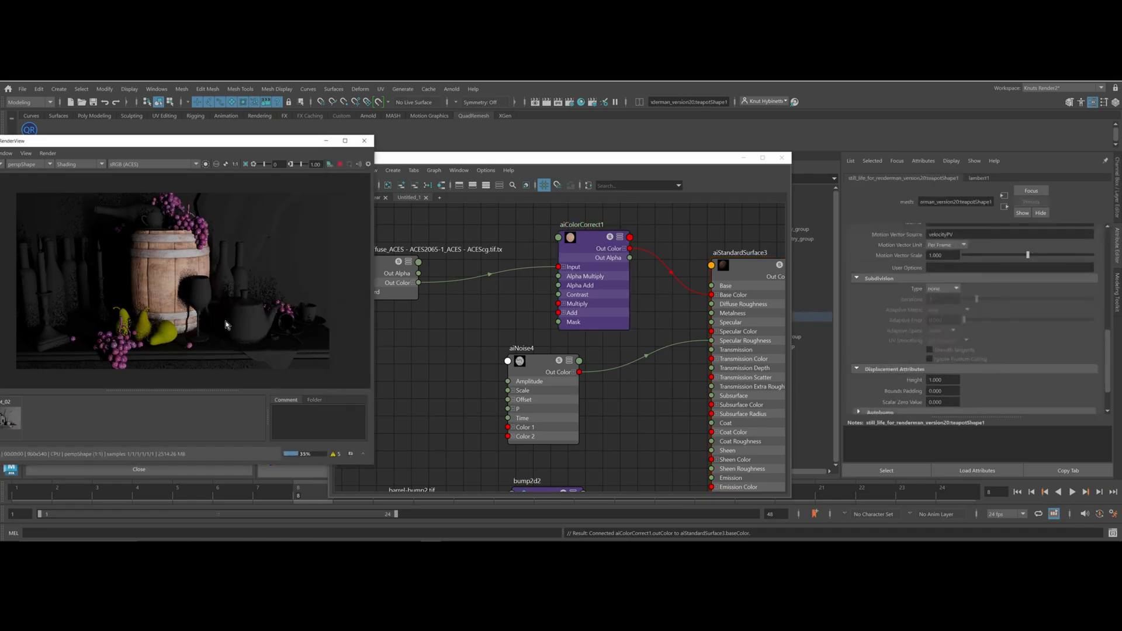
left_click(441, 159)
double_click(407, 198)
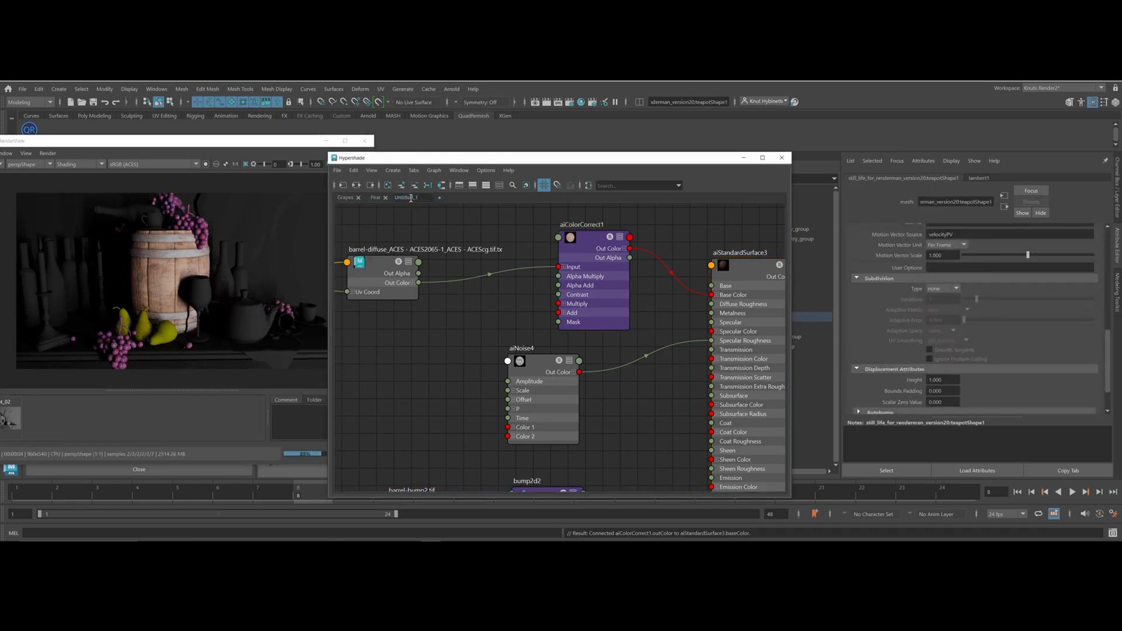
double_click(407, 197)
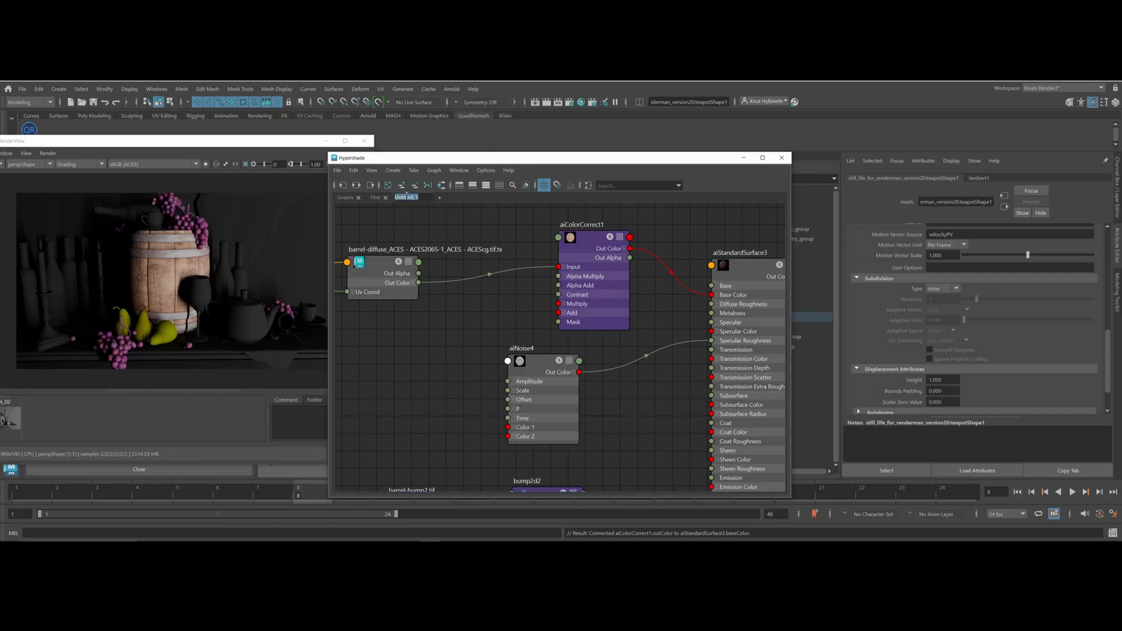
type("Barrel")
key("Return")
left_click(430, 197)
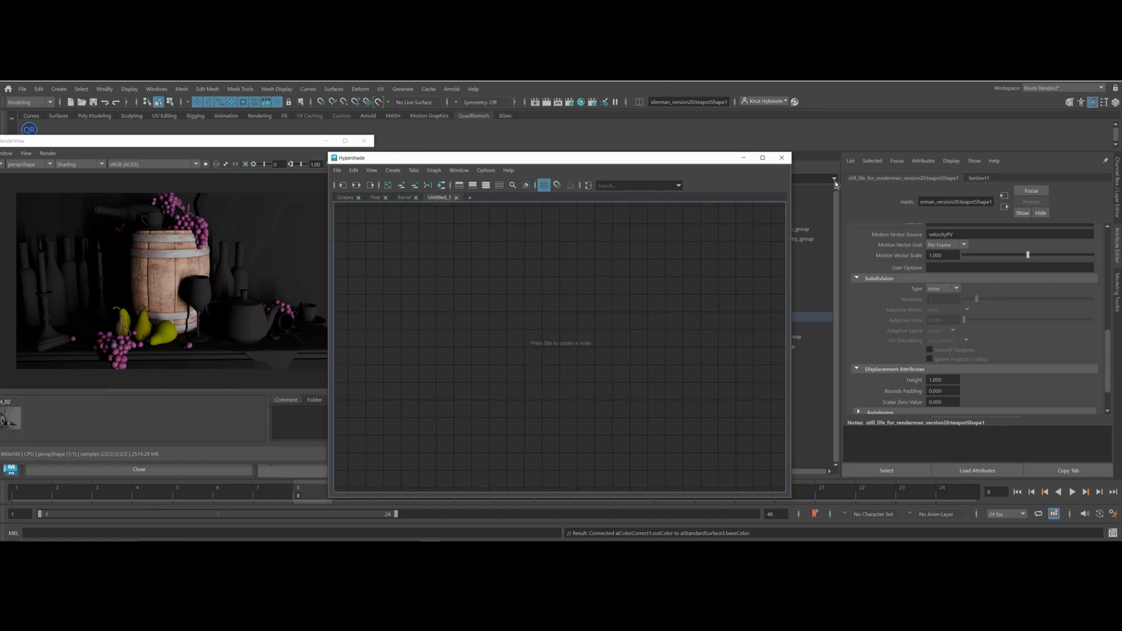
Assign a new aiStandardSurface material to the teapot and its lid
left_click_drag(683, 160, 290, 164)
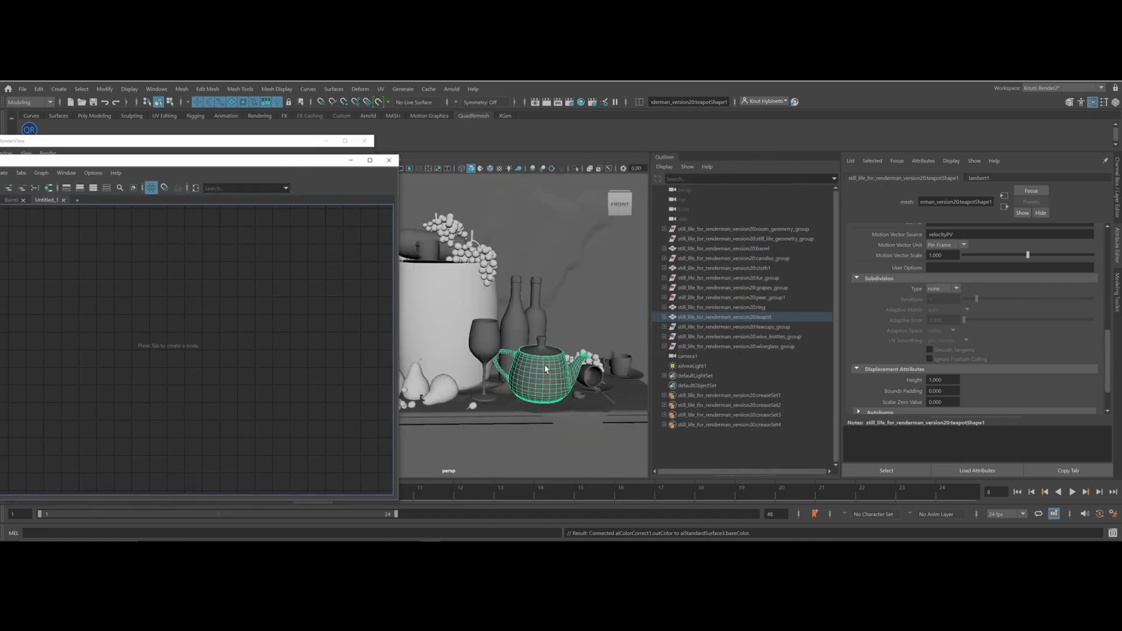
left_click(541, 343)
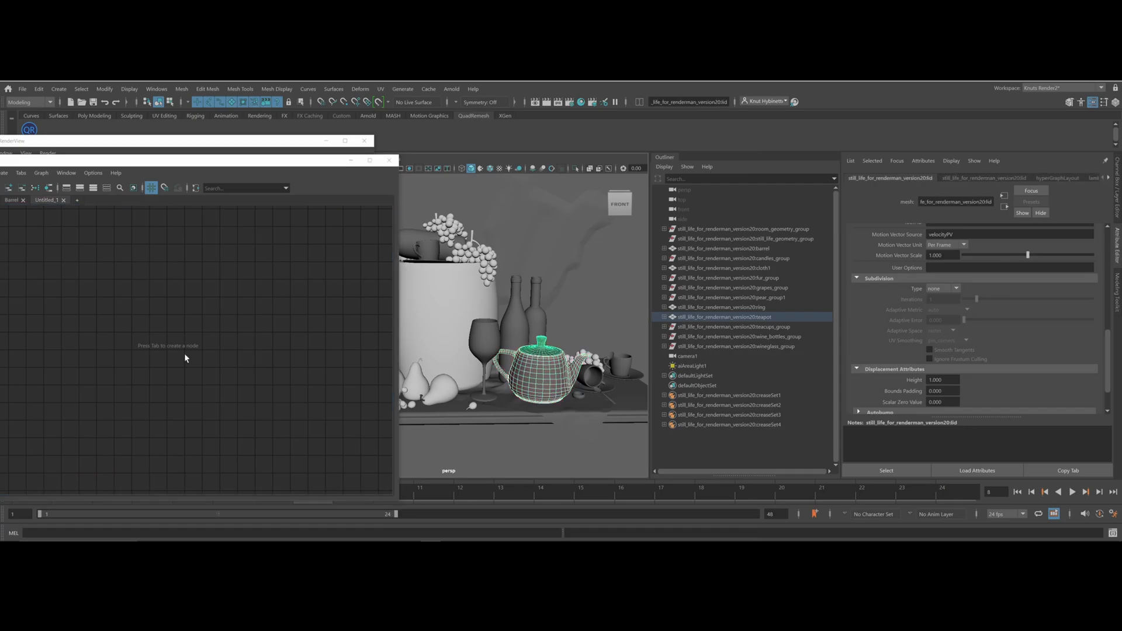
right_click(171, 318)
mouse_move(171, 315)
right_mouse_down()
mouse_move(166, 328)
mouse_move(169, 311)
right_mouse_up()
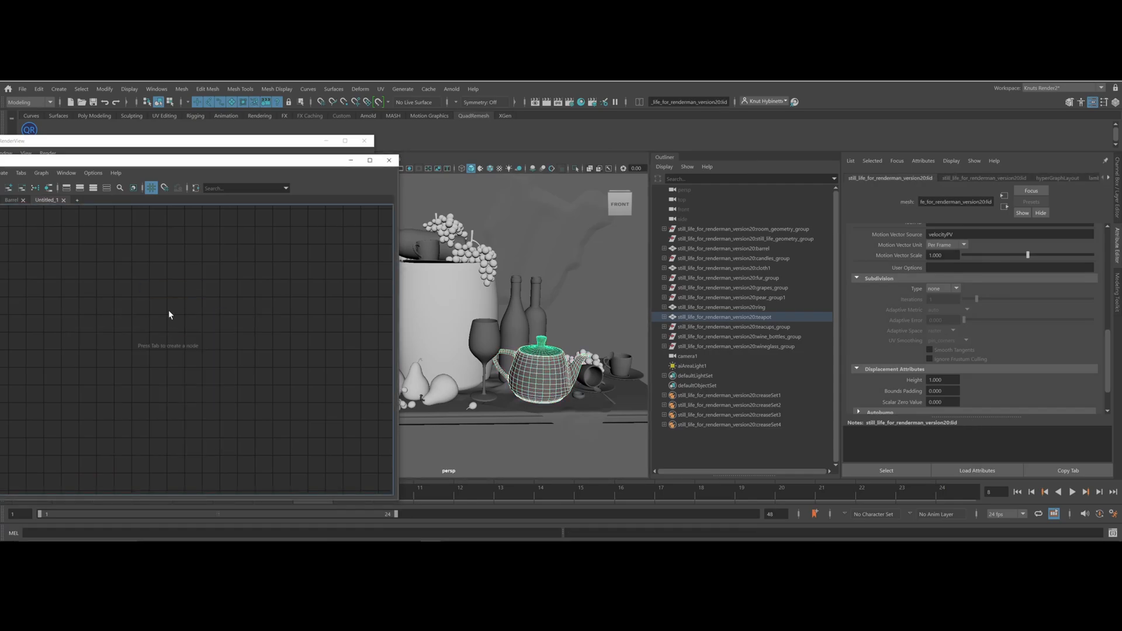
right_click_drag(568, 287, 671, 495)
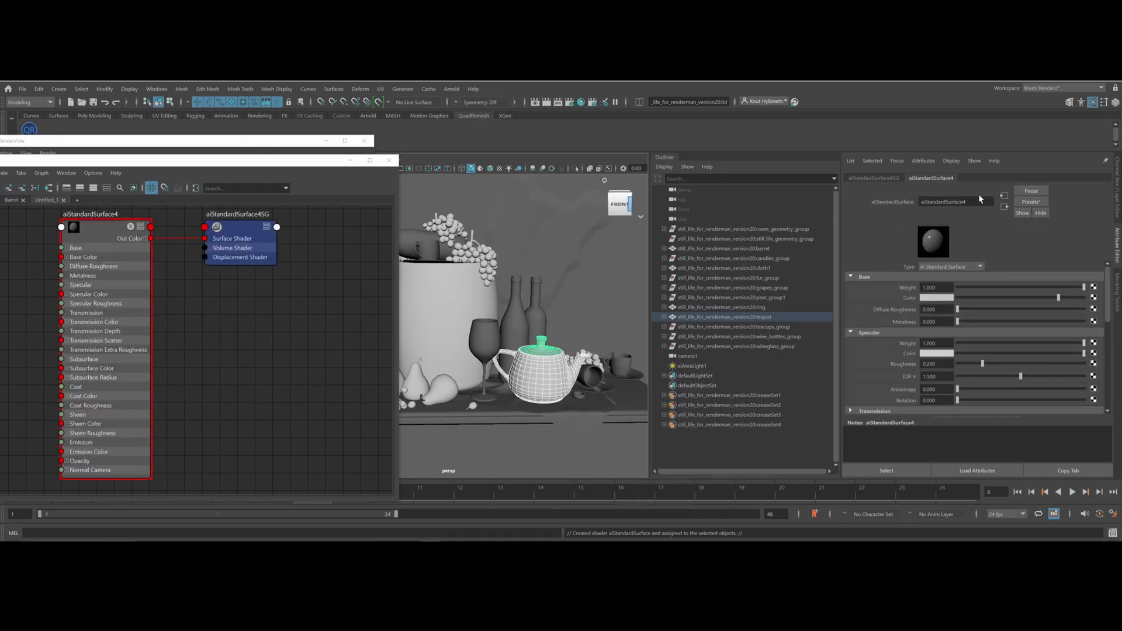
Rename the new teapot material to ai_Teapot
double_click(979, 199)
type("ai_Teapot")
key("Return")
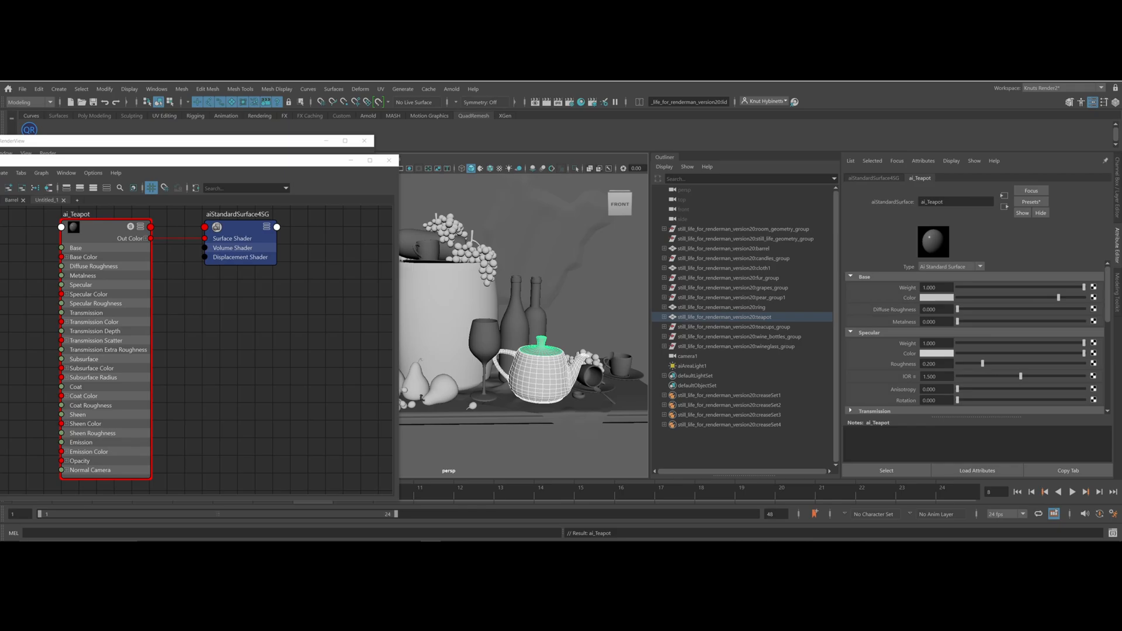
Add an aiCellNoise node to the graph ahead of the ai_Teapot material, with the Hypershade moved clear of the render view
left_click_drag(199, 164, 830, 149)
middle_click_drag(850, 273, 995, 291, "alt")
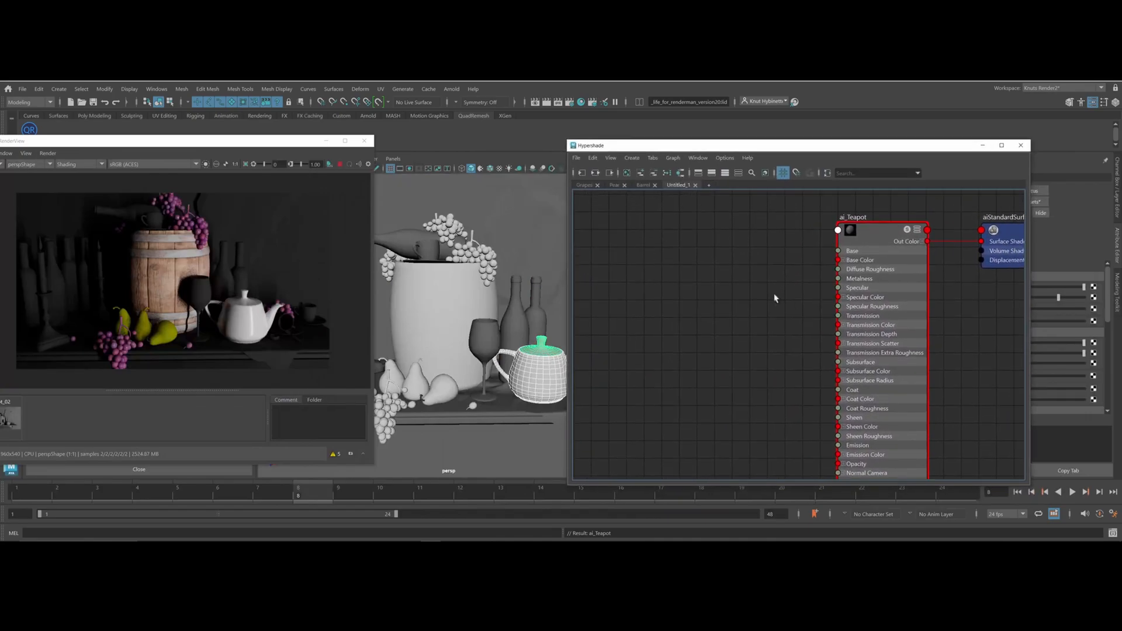
key("Tab")
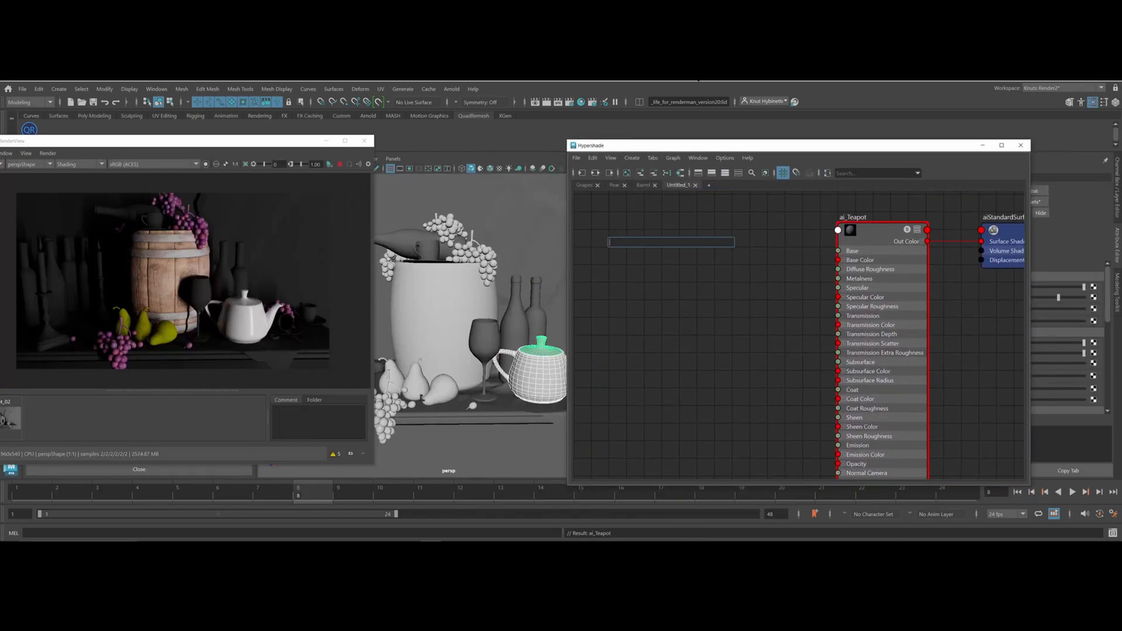
type("ai")
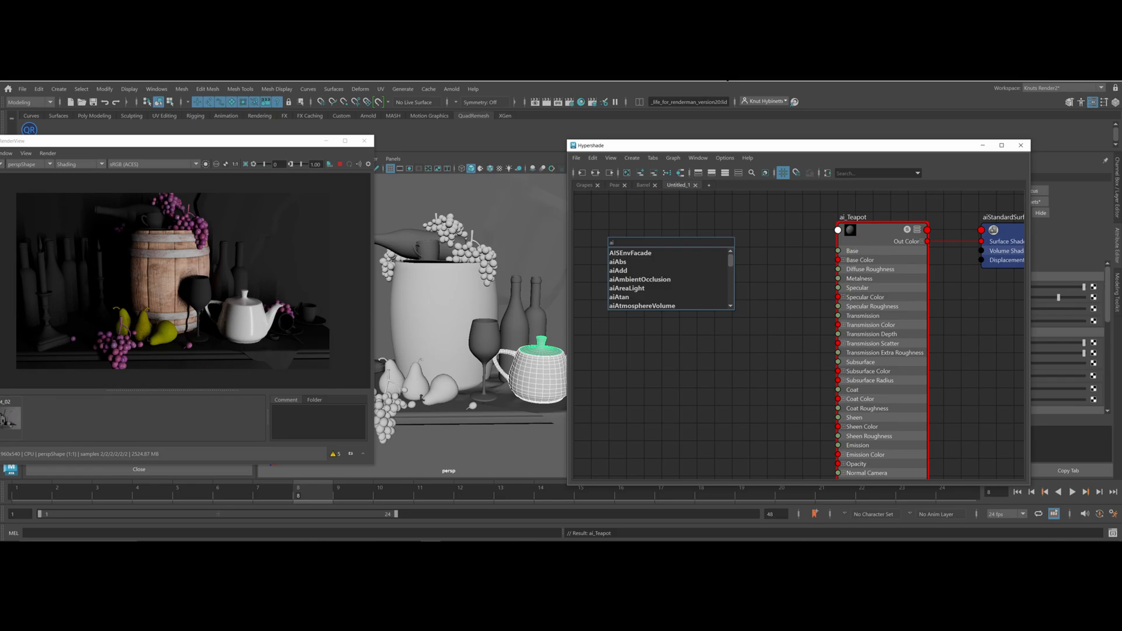
type("Cell")
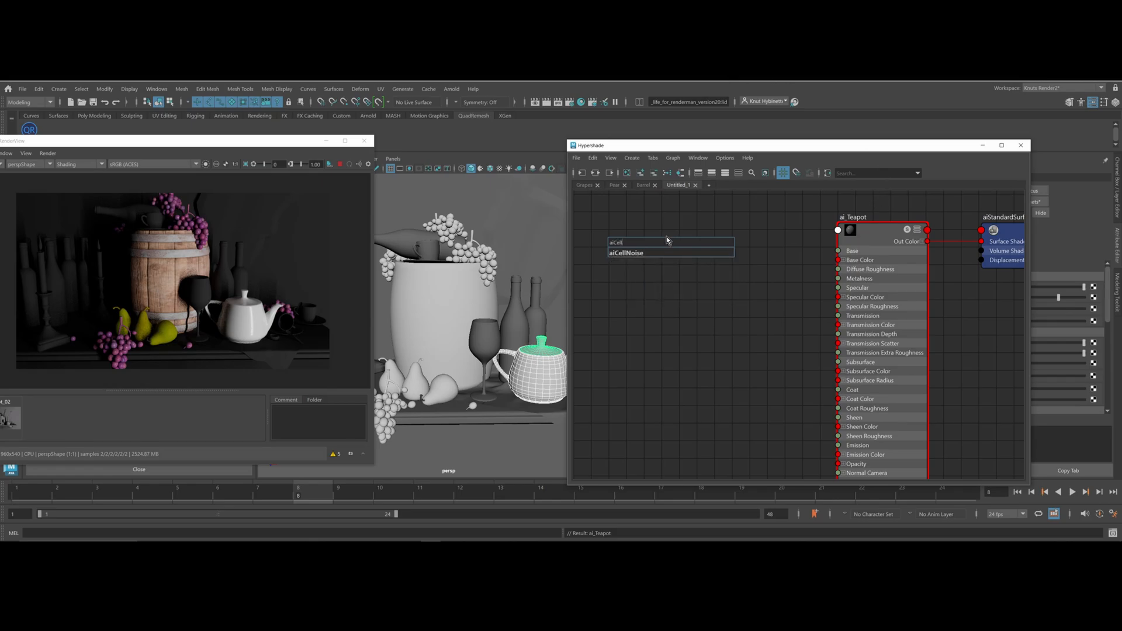
left_click(641, 253)
left_click_drag(640, 261, 628, 218)
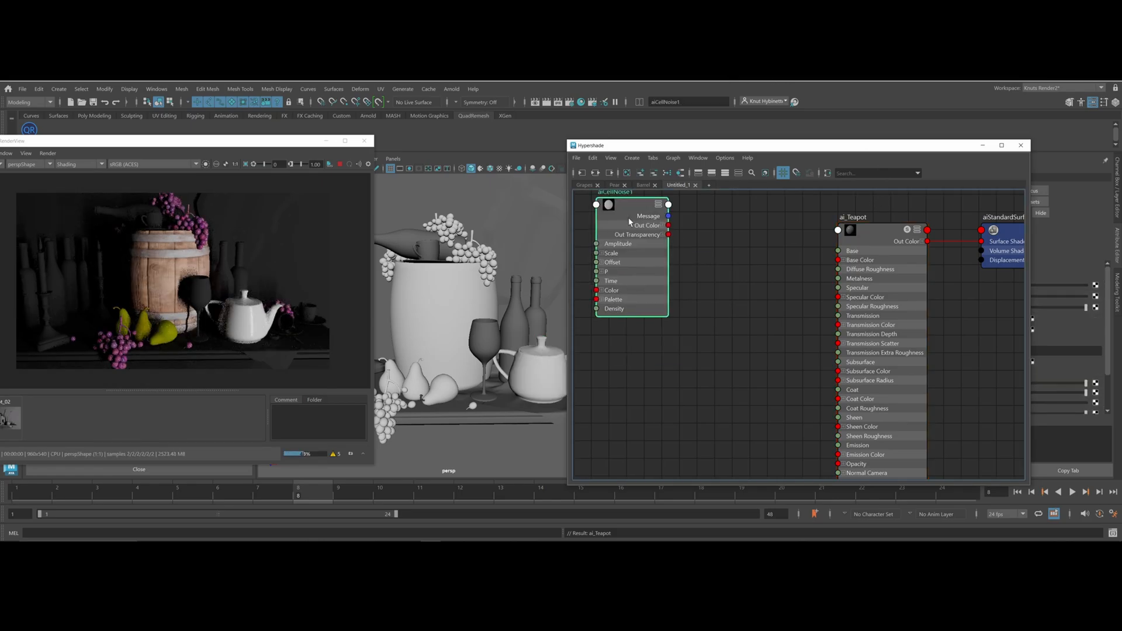
Add an aiNoise node and place it below the aiCellNoise node
key("Tab")
type("ai")
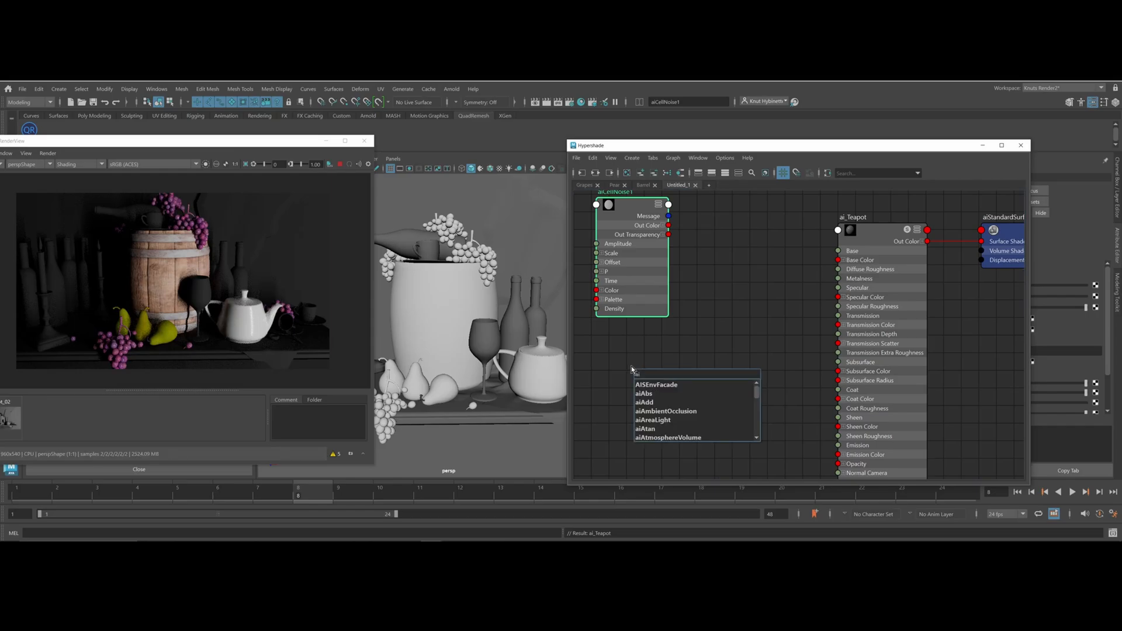
type("Nois")
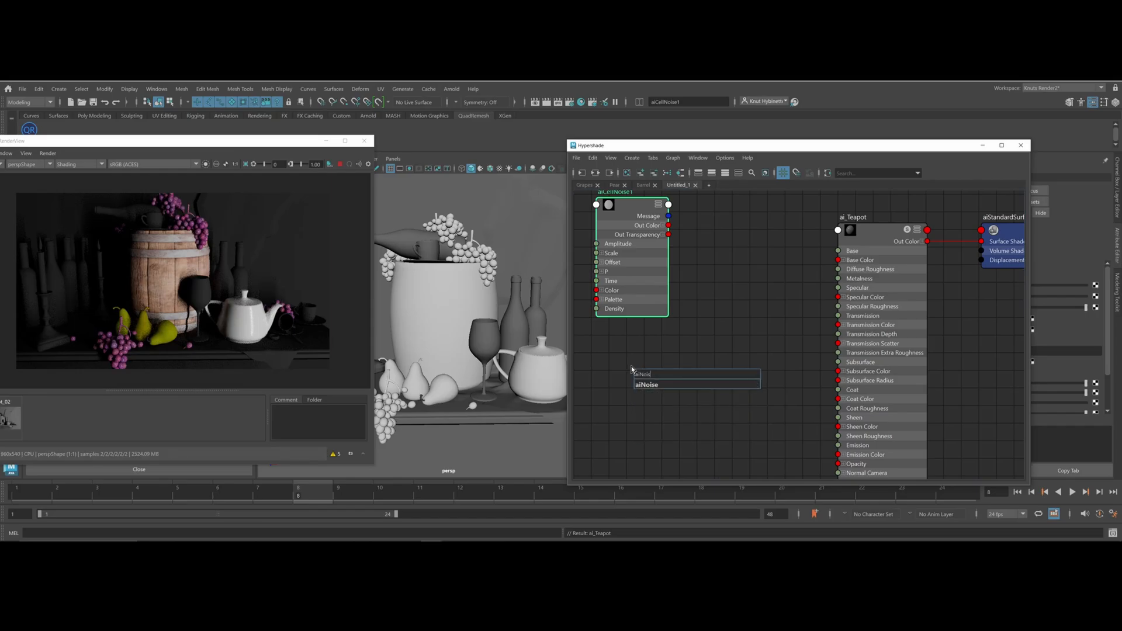
left_click(678, 386)
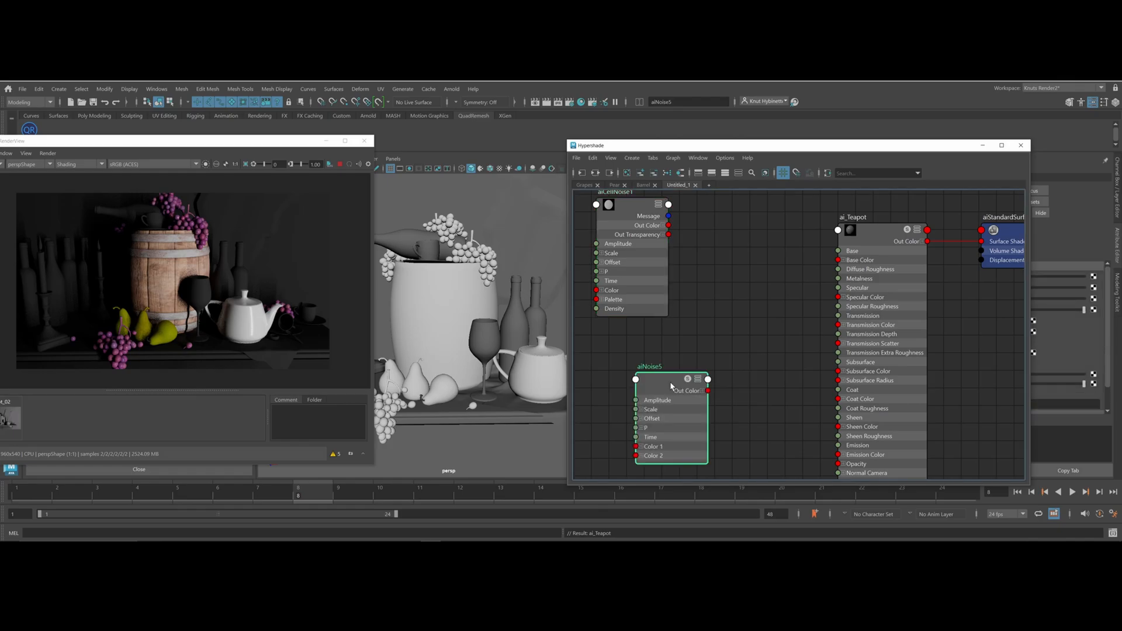
left_click_drag(664, 380, 605, 353)
Add an aiMultiply node between the two noise nodes and the ai_Teapot material
middle_click_drag(811, 251, 845, 277, "alt")
key("Tab")
type("aiMu")
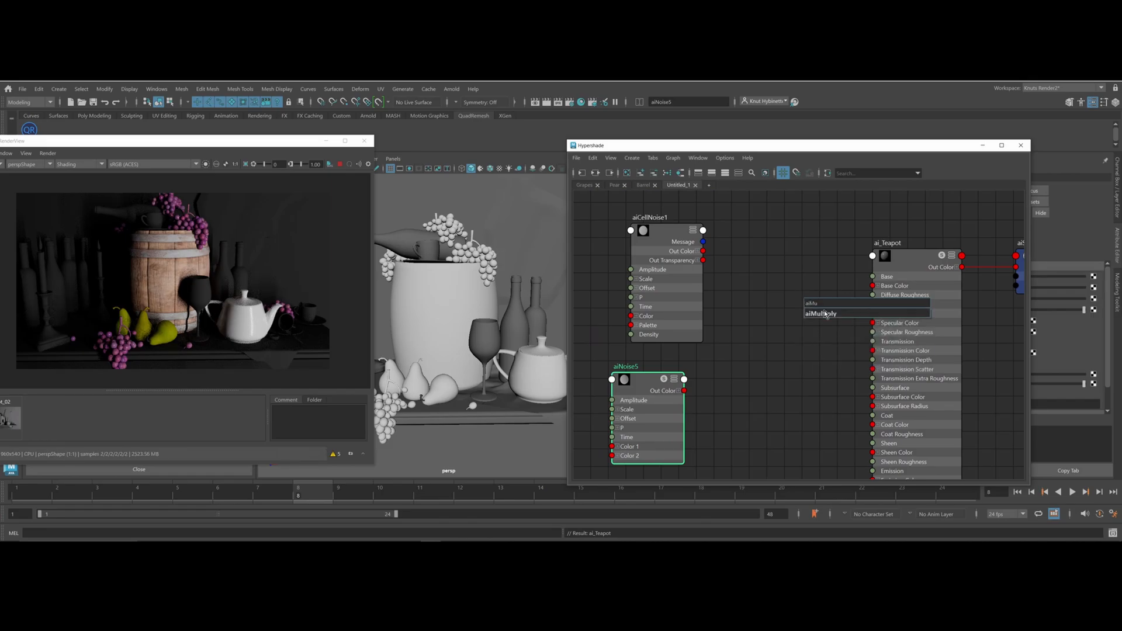
left_click(809, 313)
left_click_drag(808, 311, 757, 275)
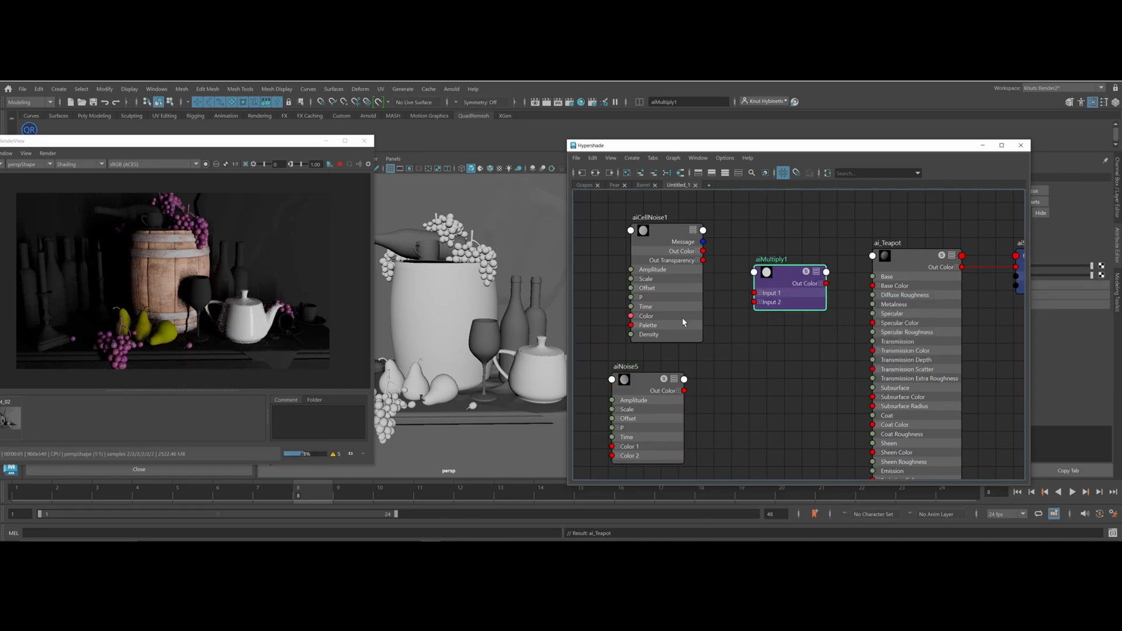
left_click_drag(649, 379, 659, 382)
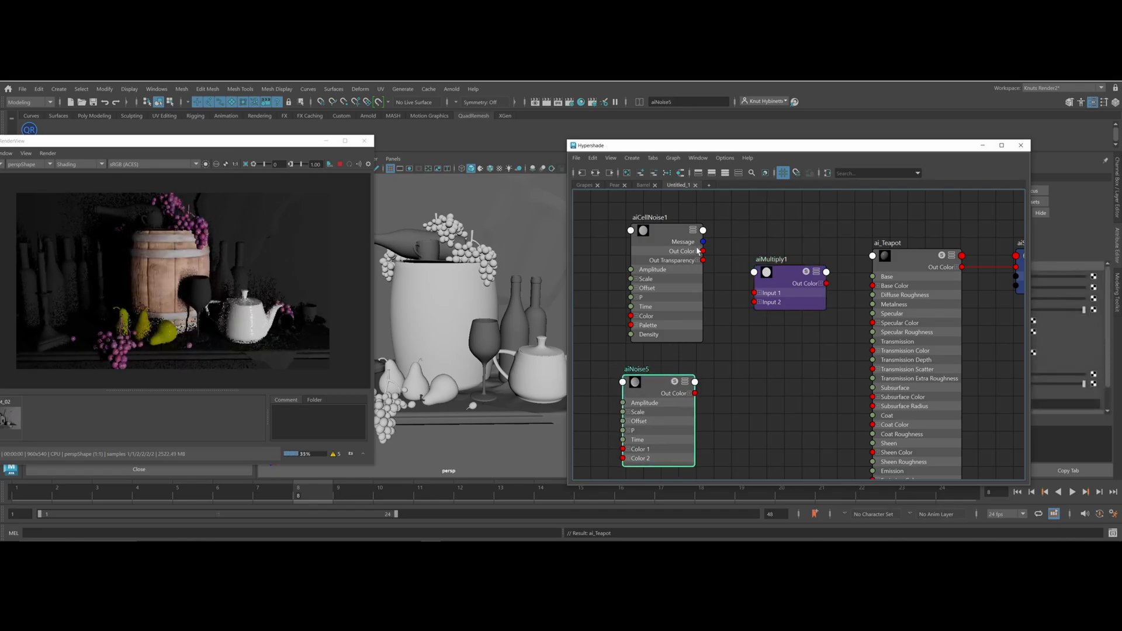
Connect the Out Color of aiCellNoise to Input 1 and of aiNoise to Input 2 of the aiMultiply node
left_click_drag(703, 252, 754, 293)
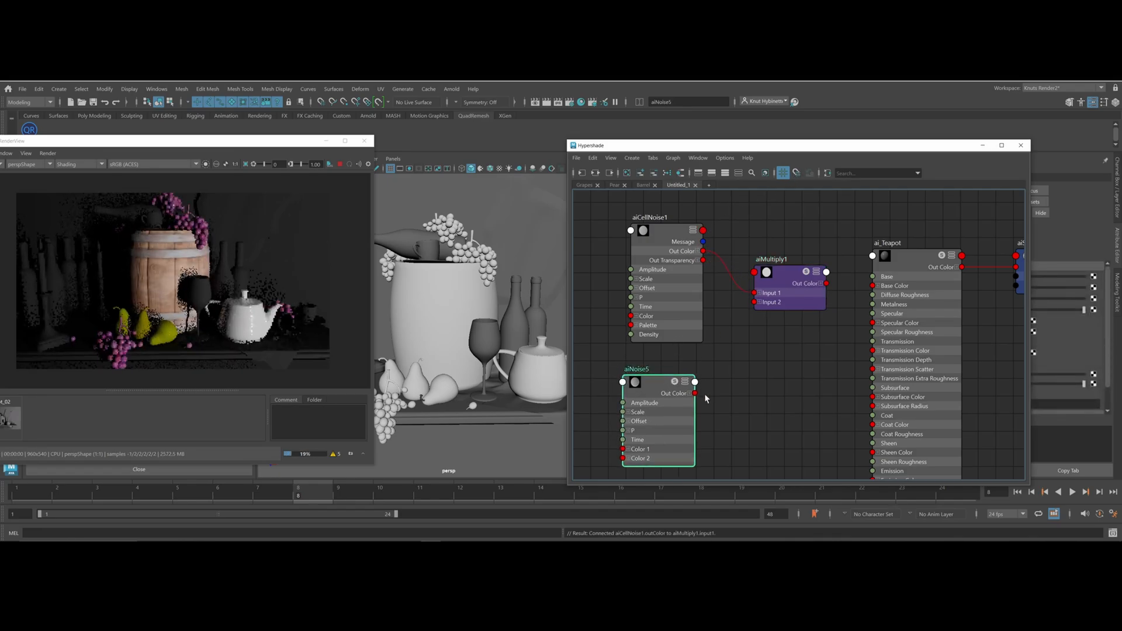
left_click_drag(696, 398, 764, 316)
left_click_drag(758, 304, 755, 302)
left_click_drag(826, 284, 874, 286)
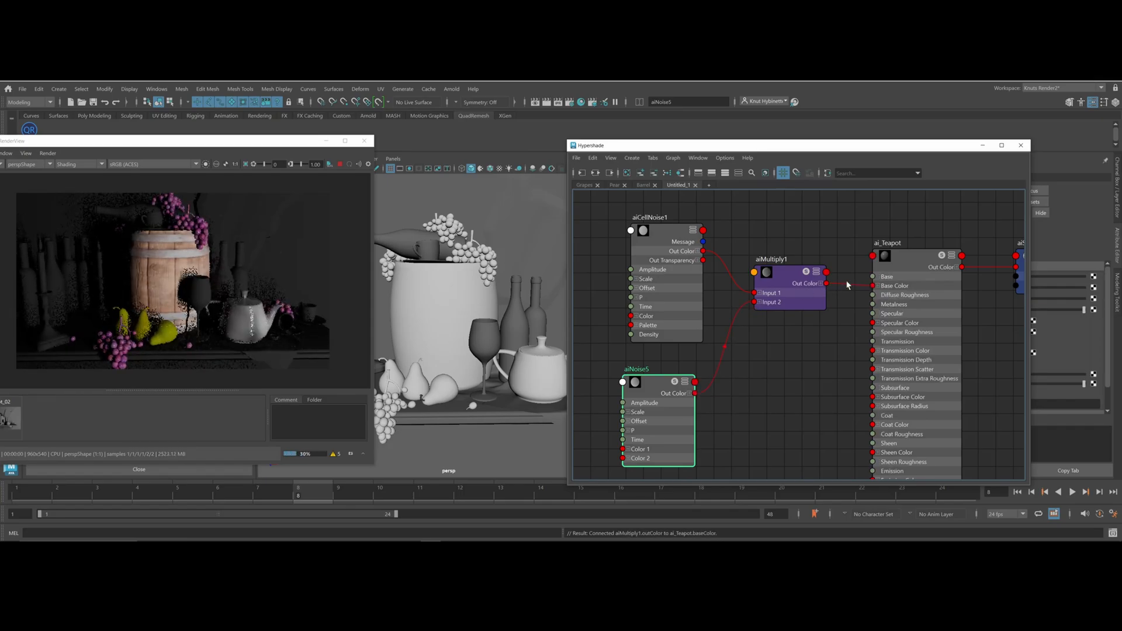
left_click(845, 284)
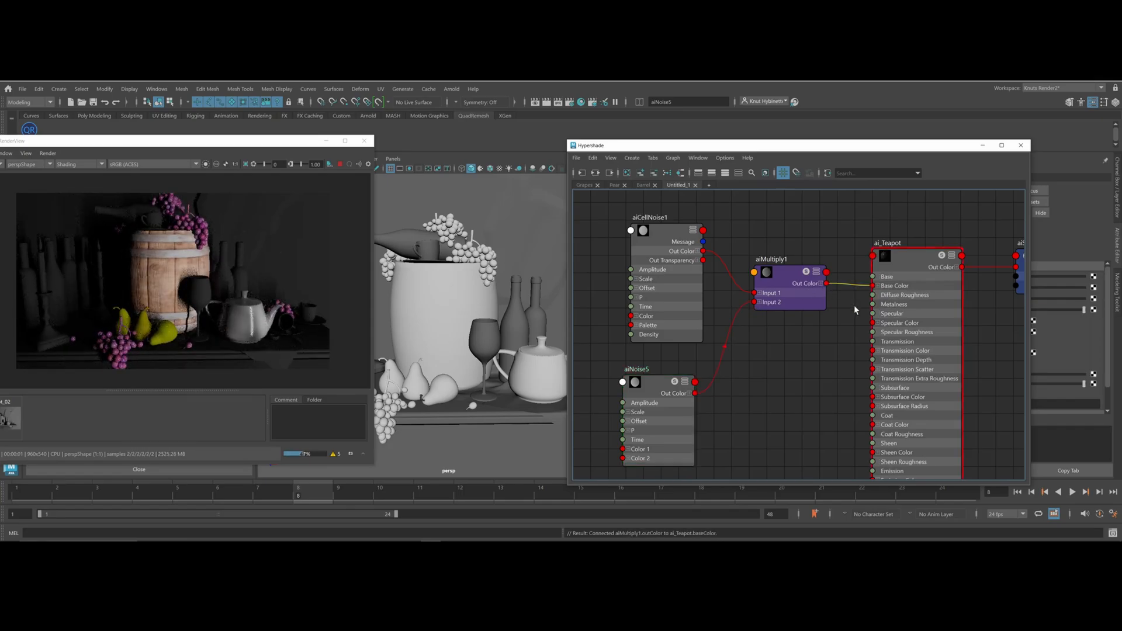
key("Delete")
Shift the noise and multiply nodes away from the material and add an aiRampRgb node in the gap
left_click_drag(653, 200, 787, 440)
left_click_drag(793, 284, 645, 276)
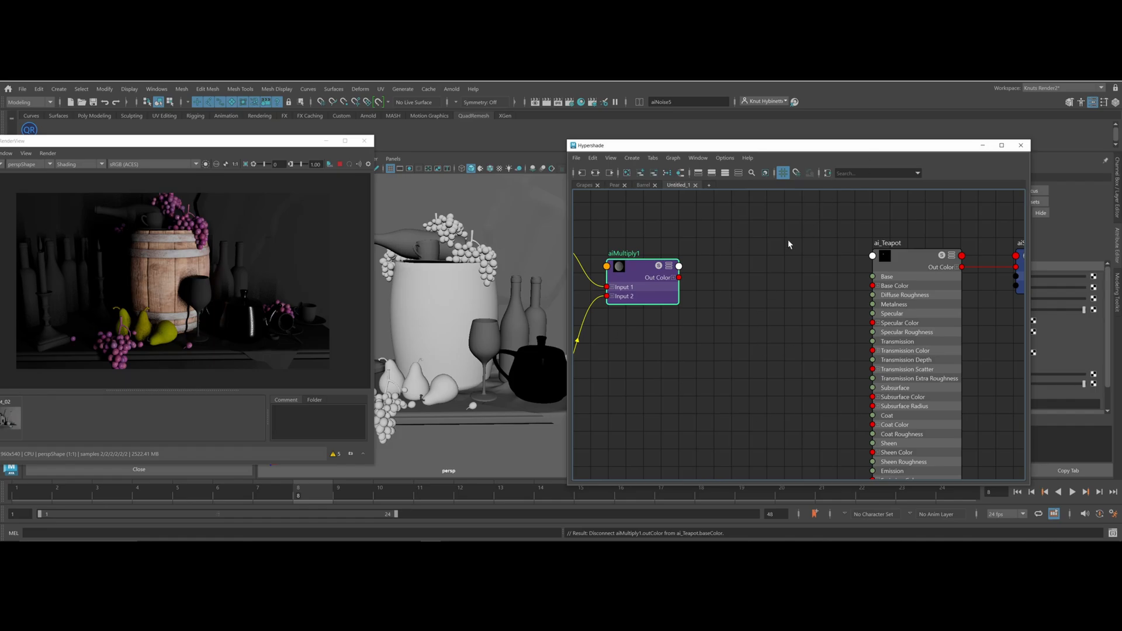
key("Tab")
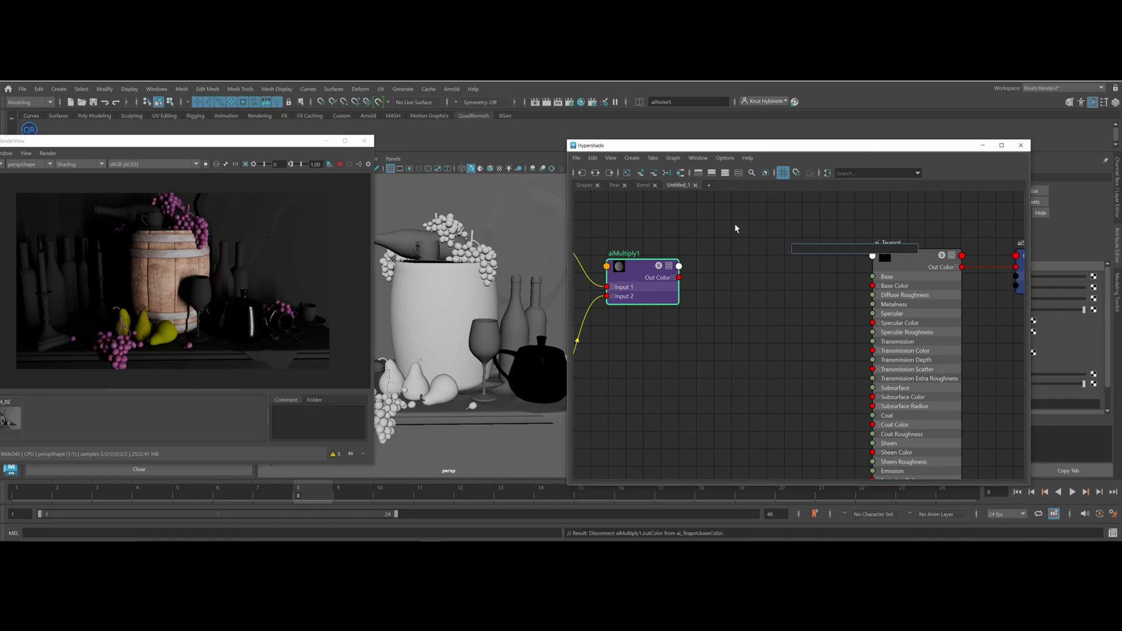
type("ai")
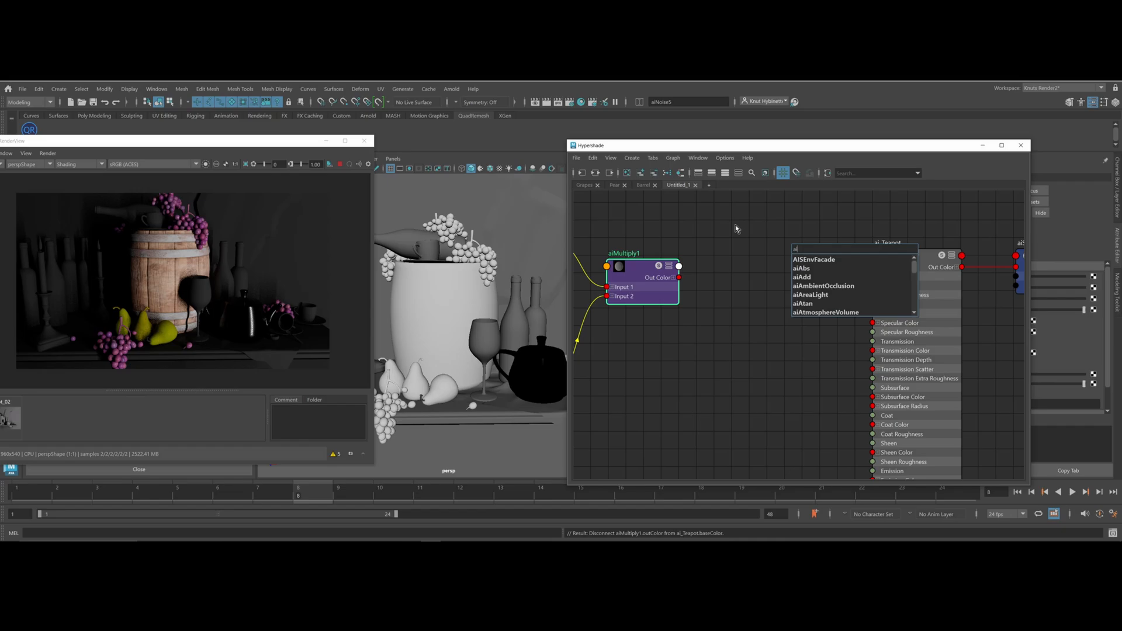
type("ram")
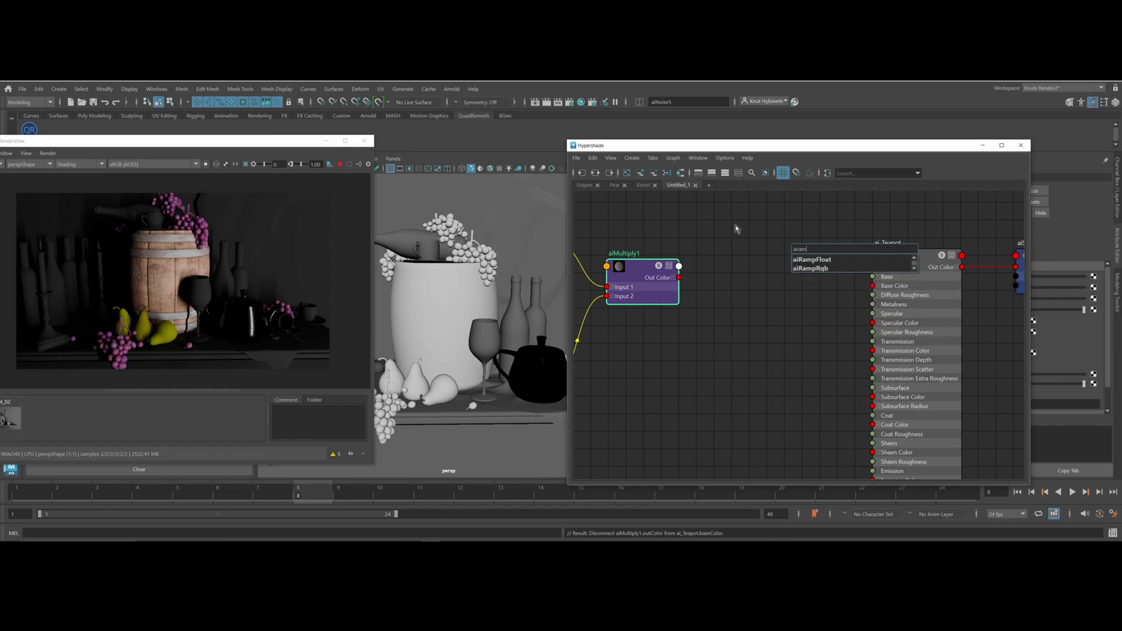
left_click(804, 268)
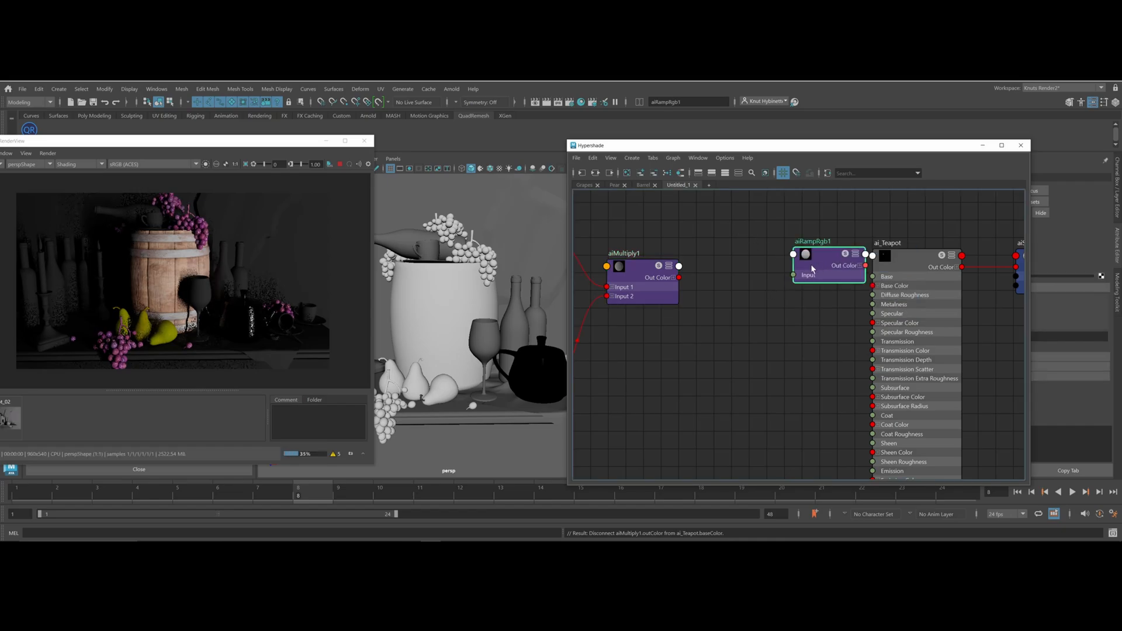
left_click_drag(835, 264, 778, 269)
Set the aiRampRgb start color at position 0 to a pale peach and select the end color stop
left_click_drag(726, 149, 515, 137)
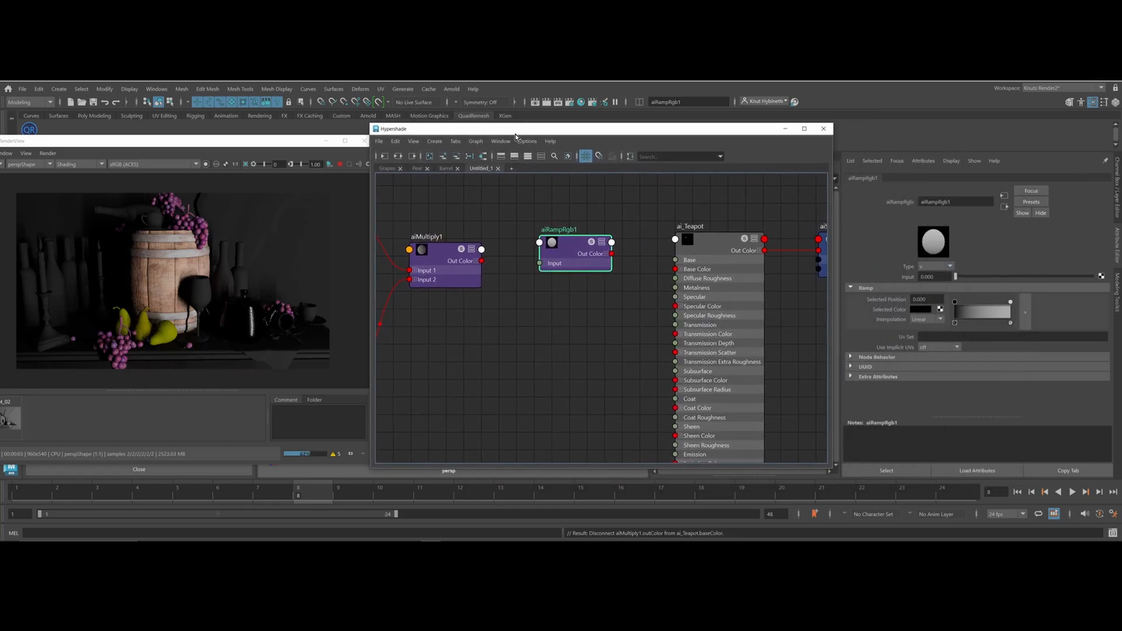
left_click(920, 309)
left_click(864, 288)
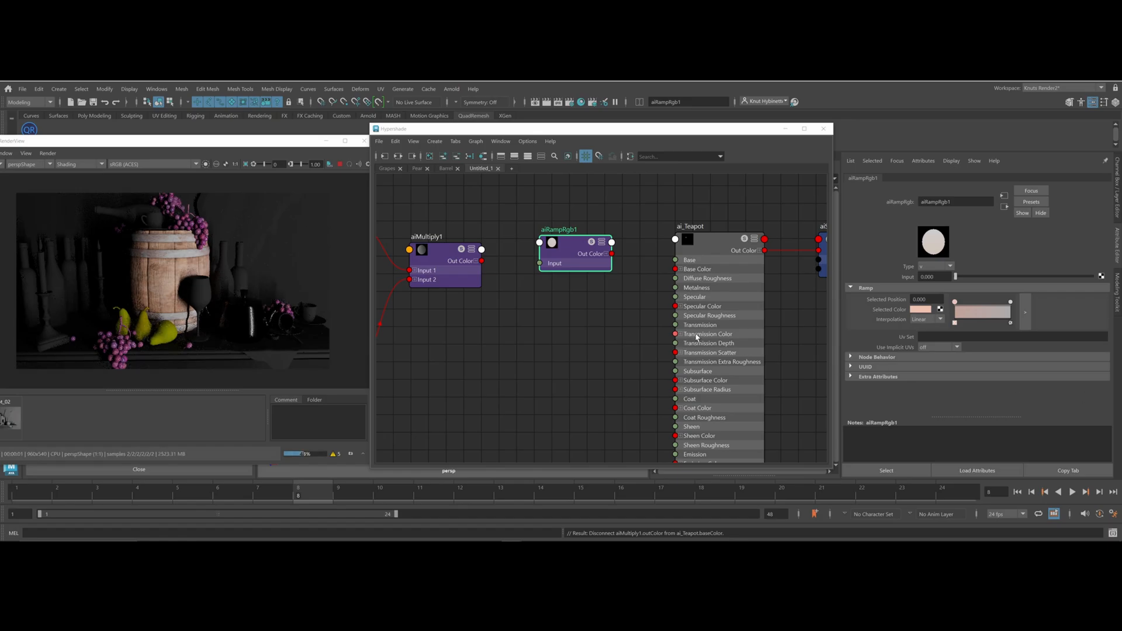
left_click(1010, 302)
Connect aiMultiply's Out Color R to the aiRampRgb Input, and the ramp's Out Color to ai_Teapot's Base Color
left_click(476, 261)
left_click_drag(481, 270, 546, 266)
left_click_drag(611, 253, 675, 268)
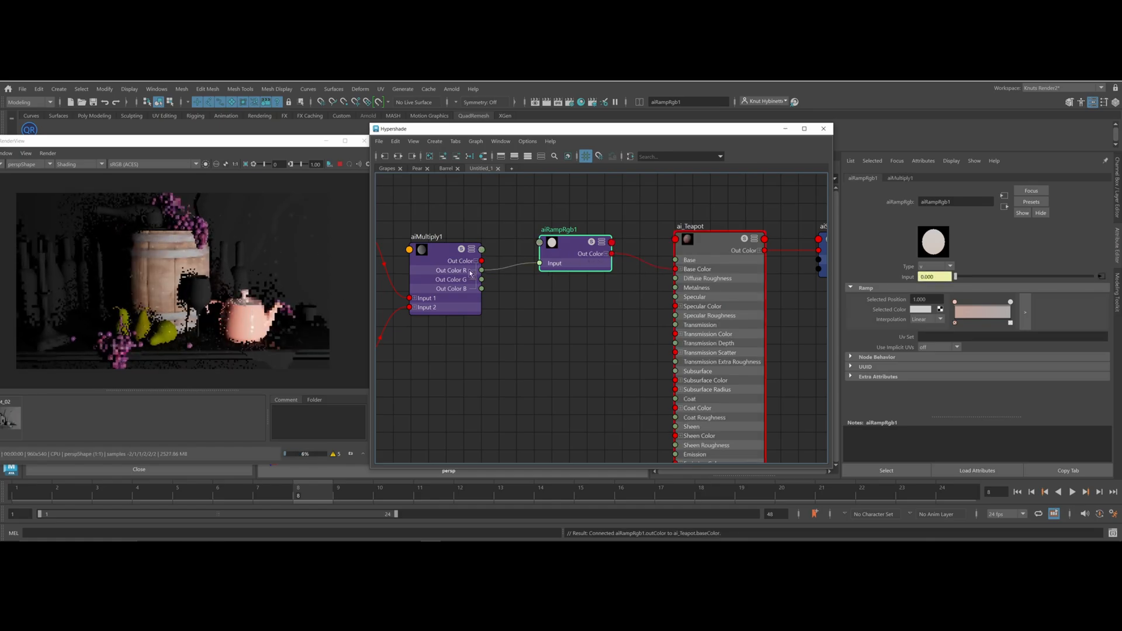
Set the aiRampRgb end stop to a dusty peach with saturation about 0.154 at position 0.977, and check the start stop's color
left_click(1010, 302)
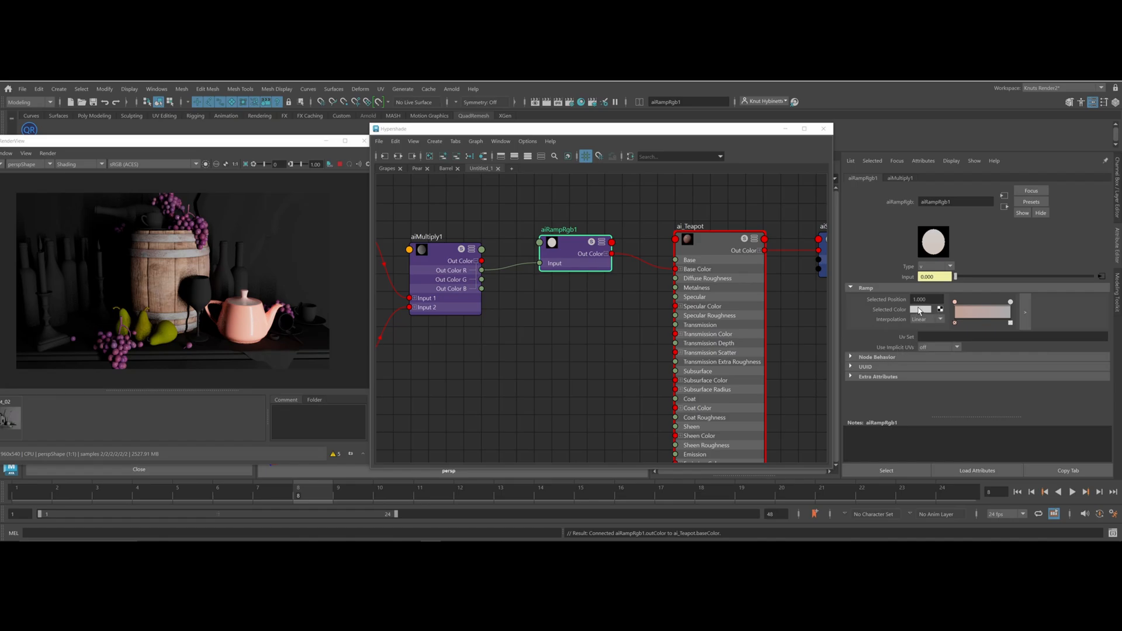
left_click(920, 310)
left_click(860, 286)
left_click(1047, 418)
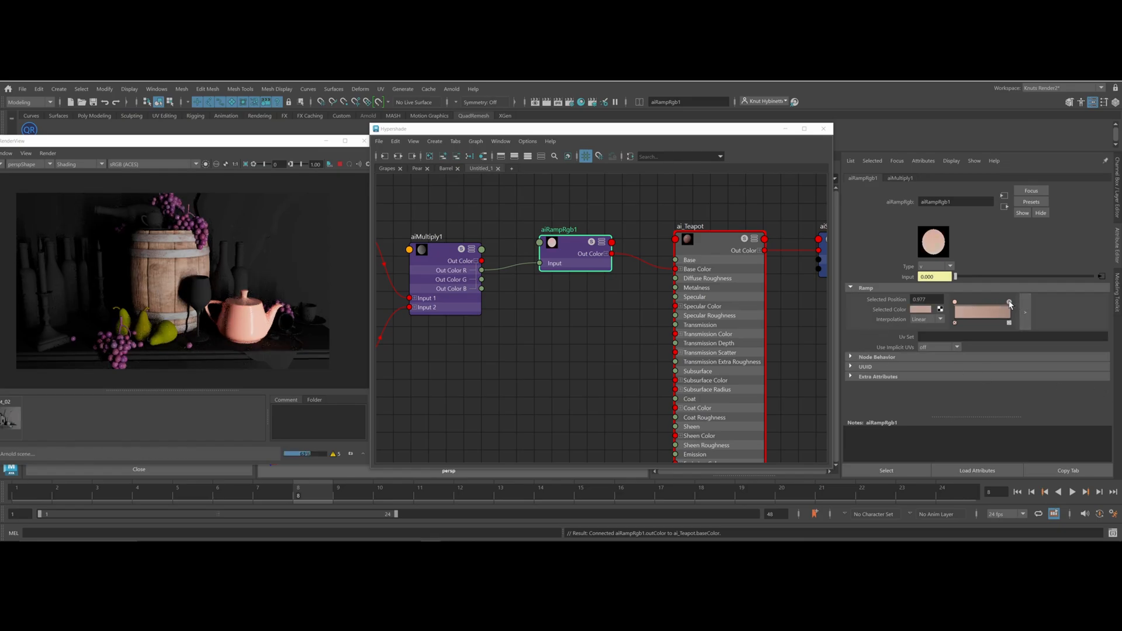
left_click(920, 310)
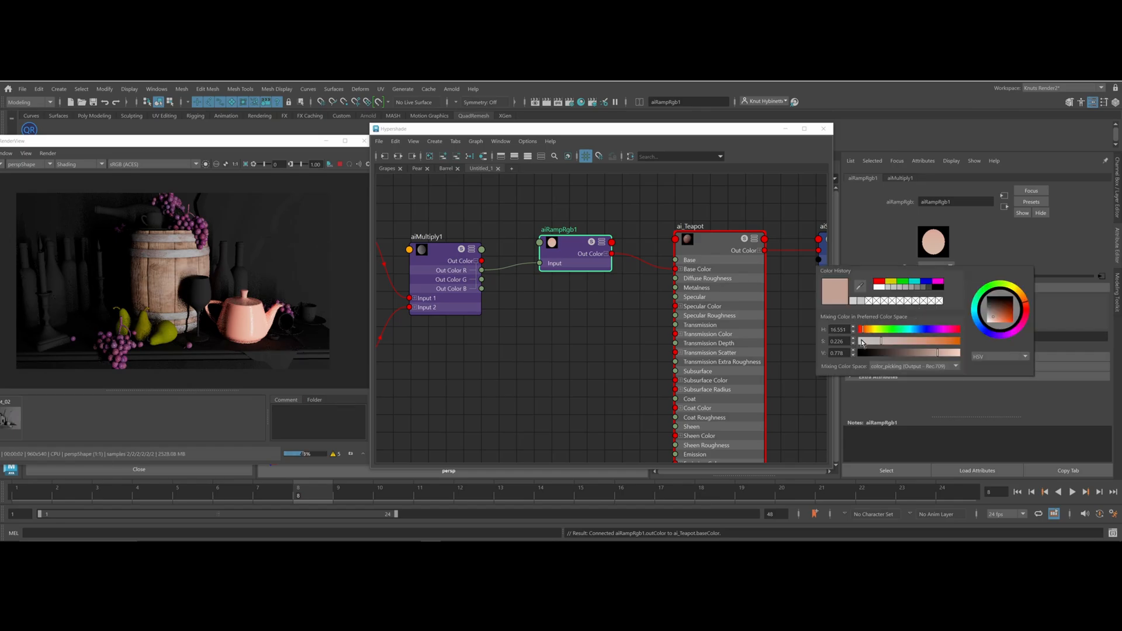
left_click_drag(878, 342, 874, 342)
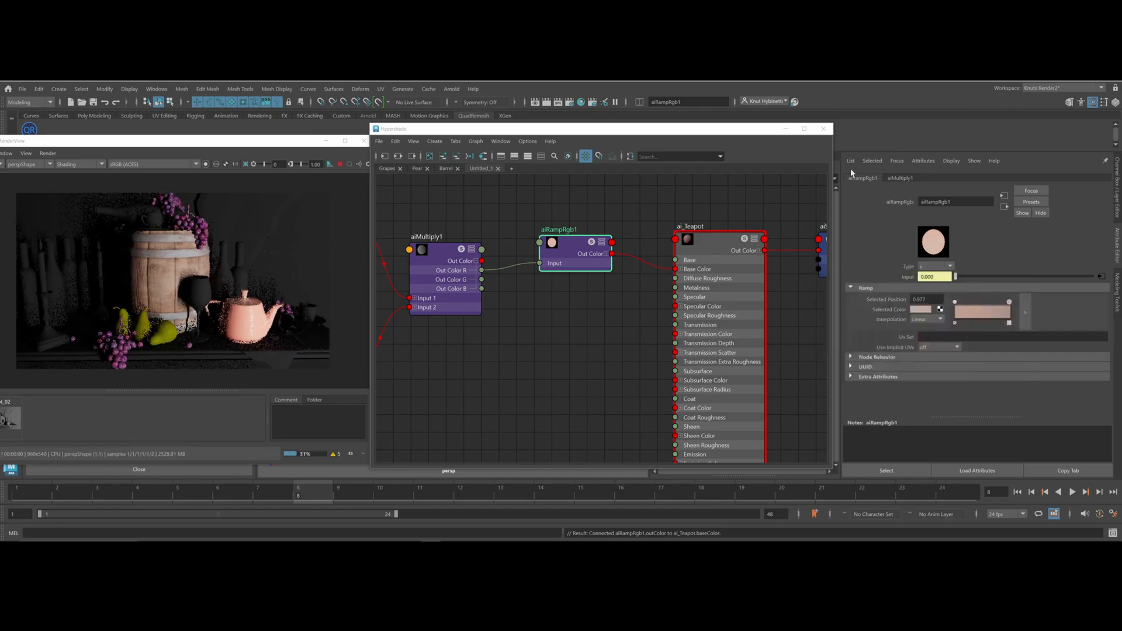
left_click(954, 303)
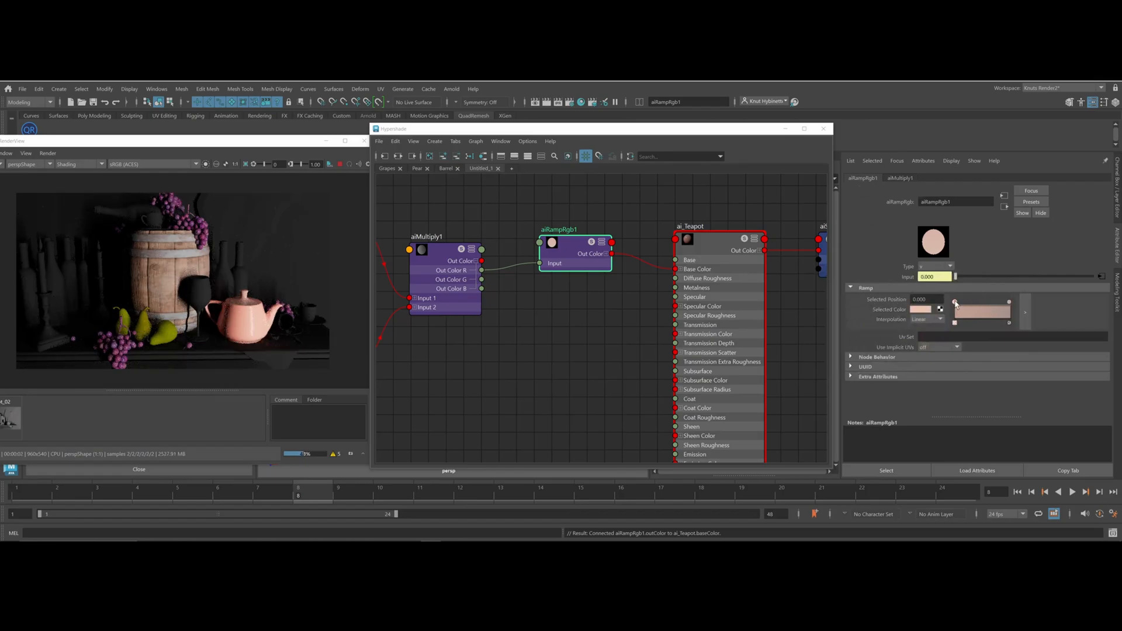
left_click(920, 312)
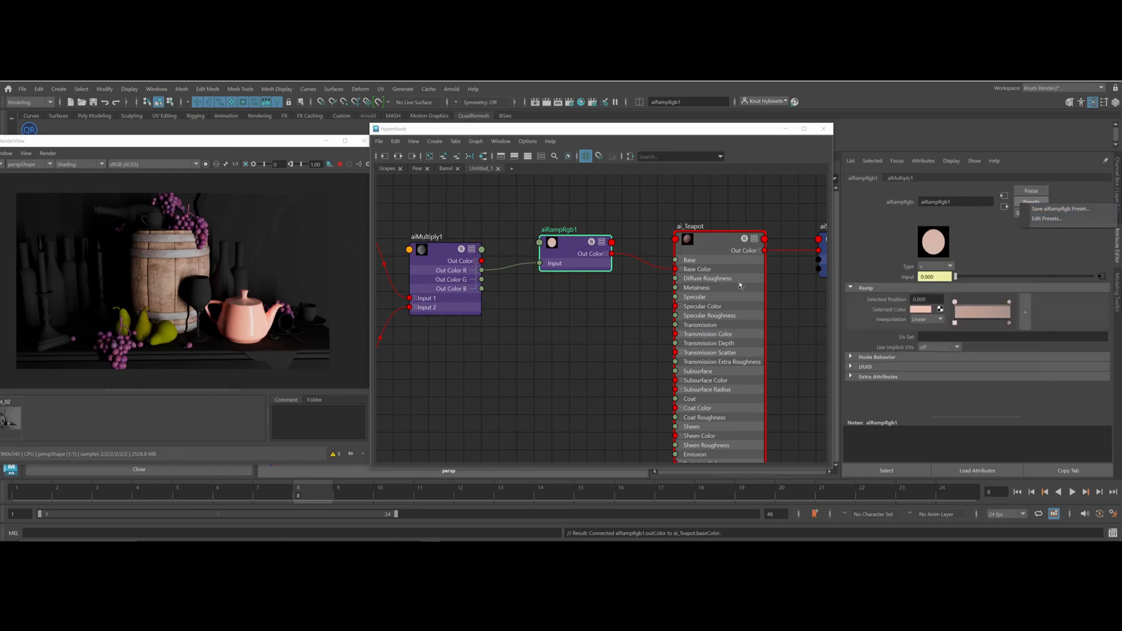
Apply the Copper preset to the ai_Teapot material, replacing its current settings
left_click(721, 247)
left_click(1031, 201)
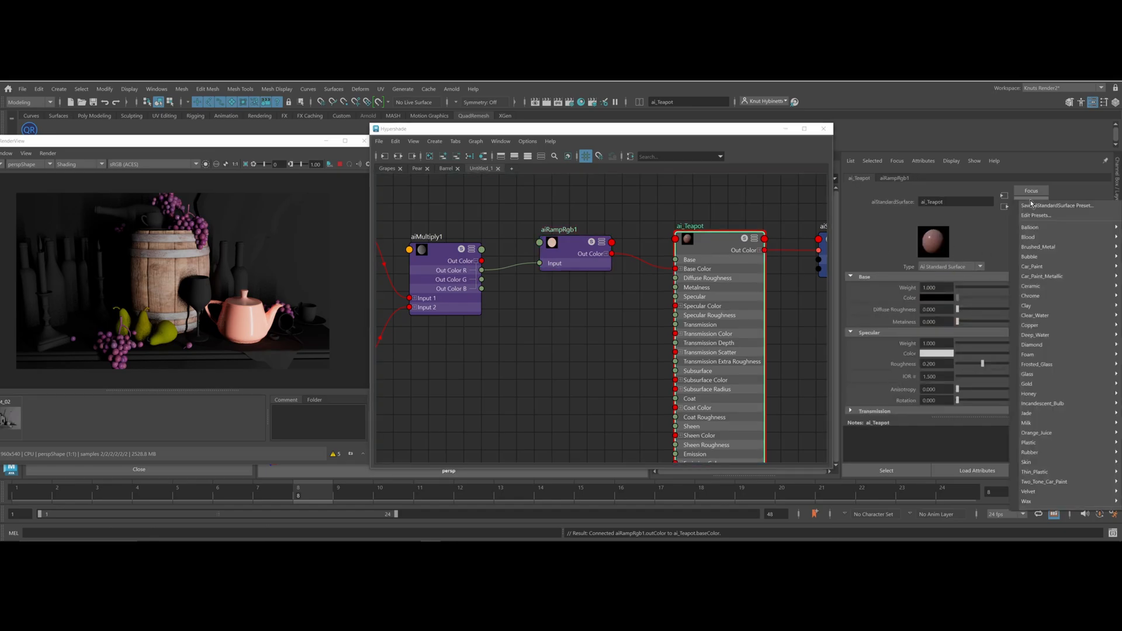
mouse_move(1036, 368)
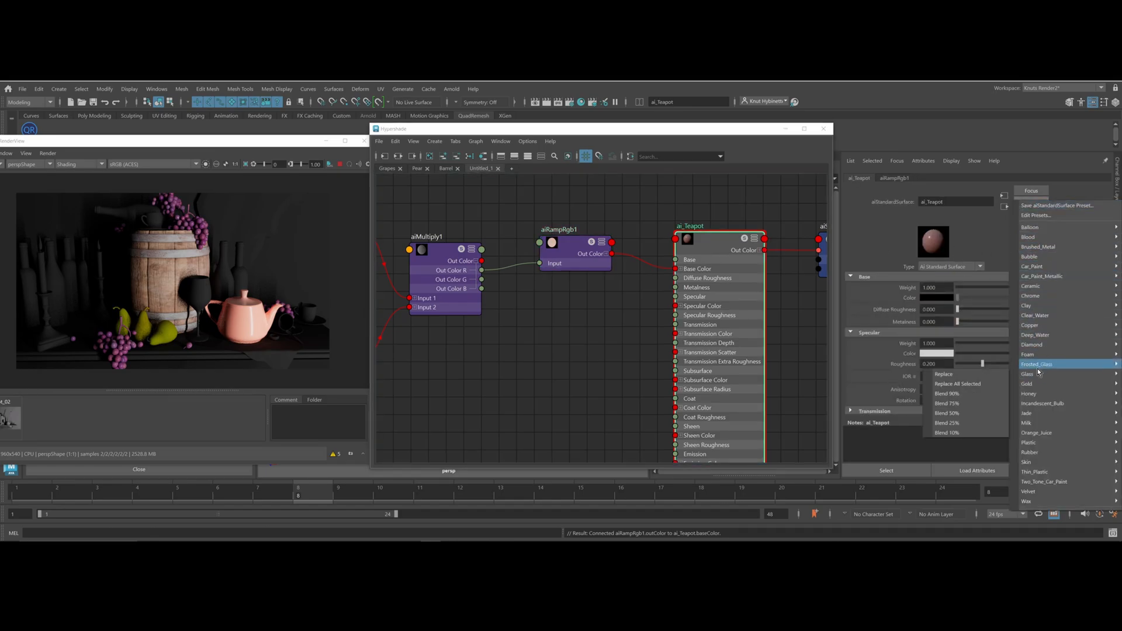
mouse_move(1034, 325)
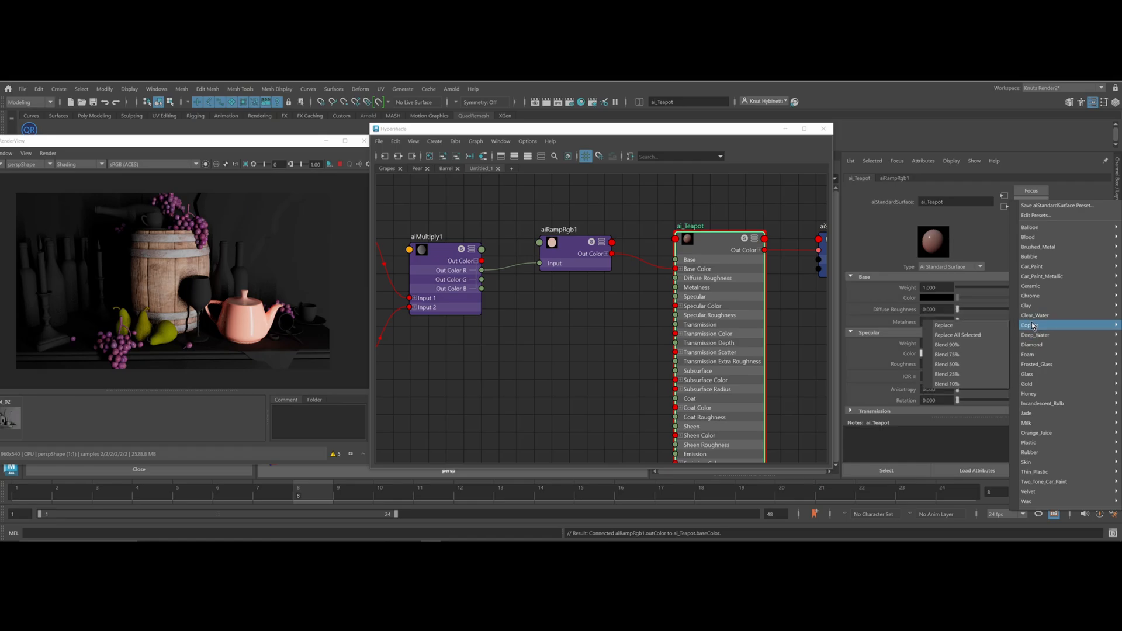
left_click(968, 325)
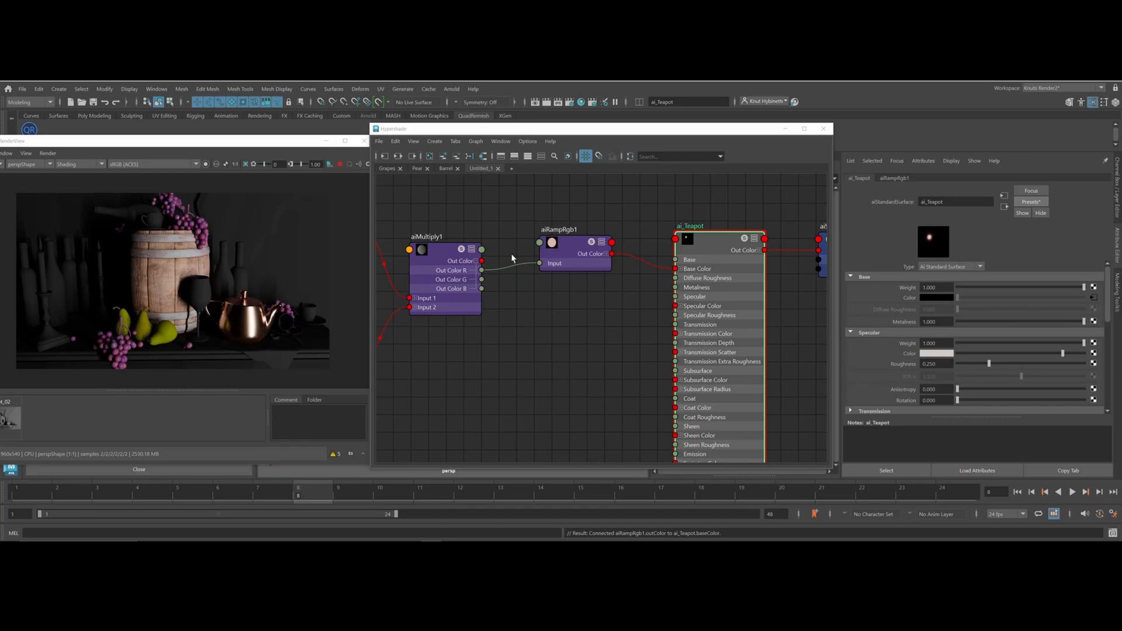
Desaturate the aiRampRgb end stop color further to a pale pinkish grey
left_click_drag(566, 245, 577, 248)
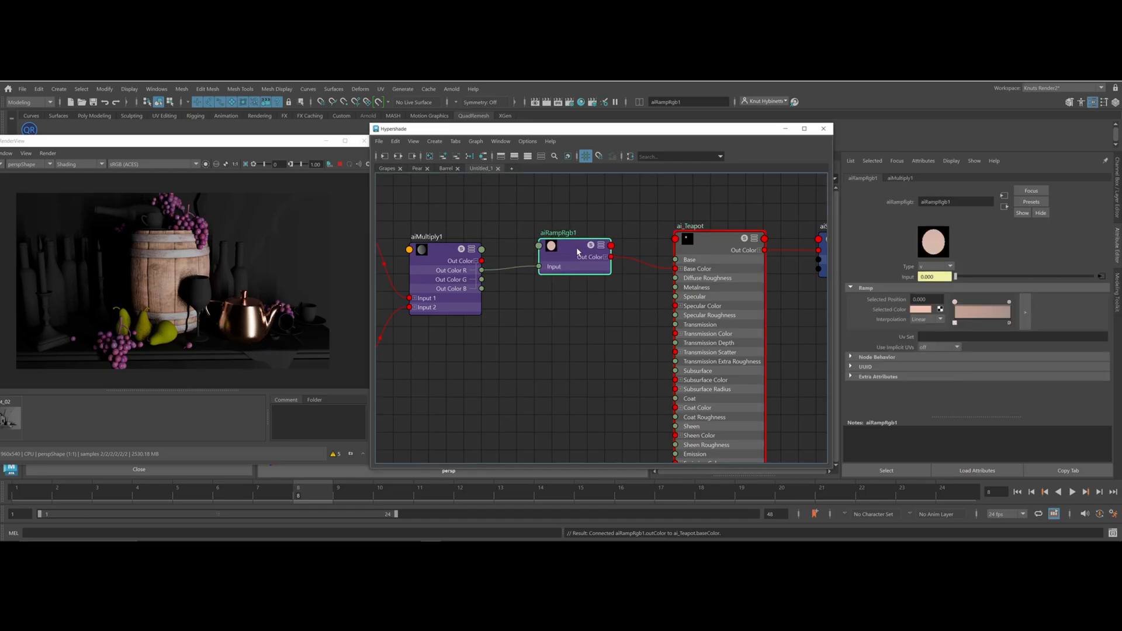
left_click(1009, 303)
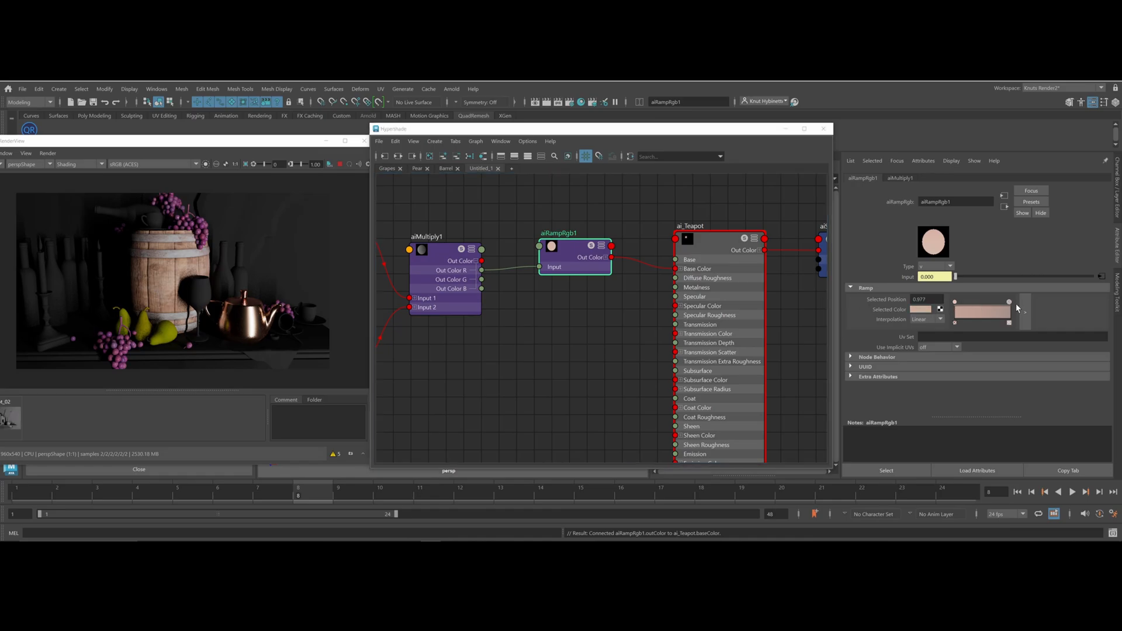
left_click(928, 309)
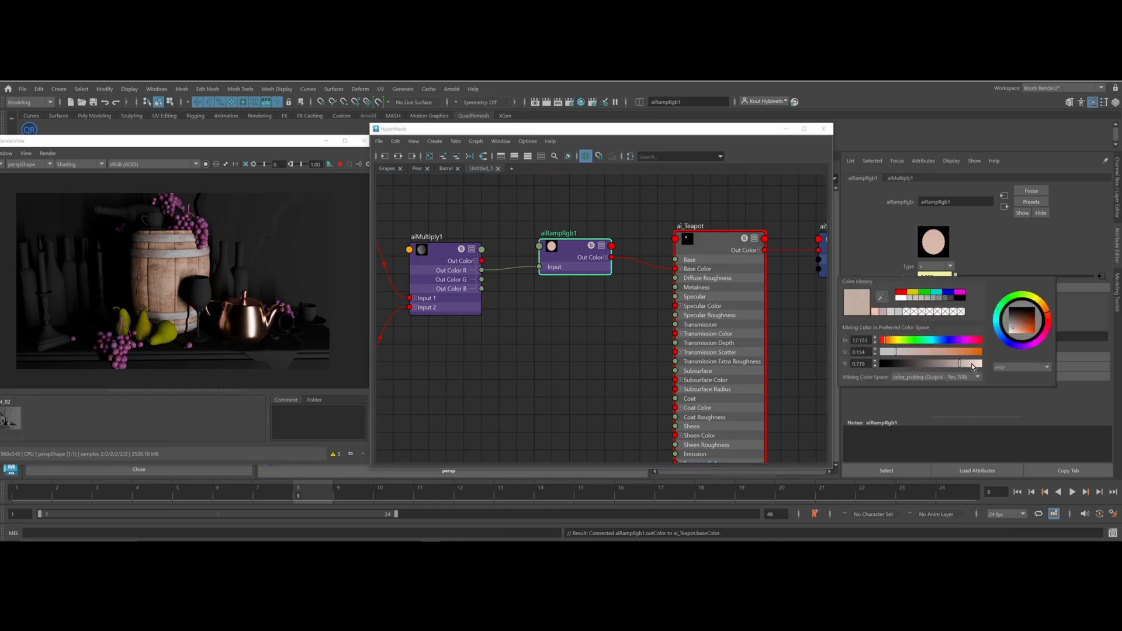
left_click_drag(899, 354, 886, 355)
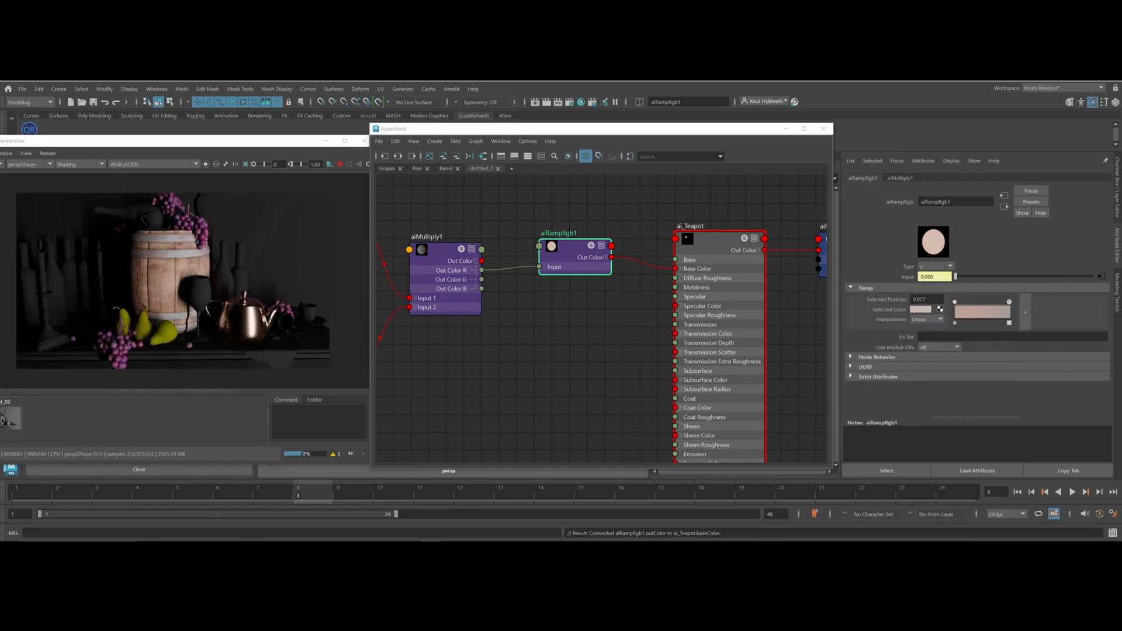
Select aiCellNoise1 and isolate it in the Arnold RenderView with the Isolate Selected shading mode, framed closely on the teapot
middle_click_drag(507, 337, 625, 335, "alt")
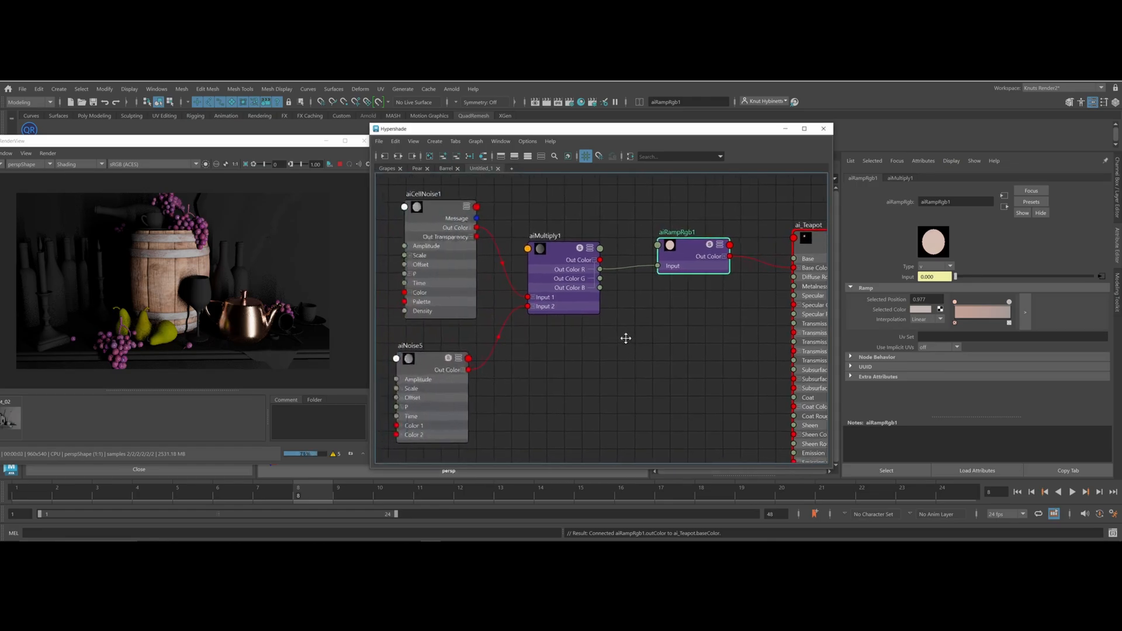
left_click(430, 210)
left_click_drag(431, 214, 422, 213)
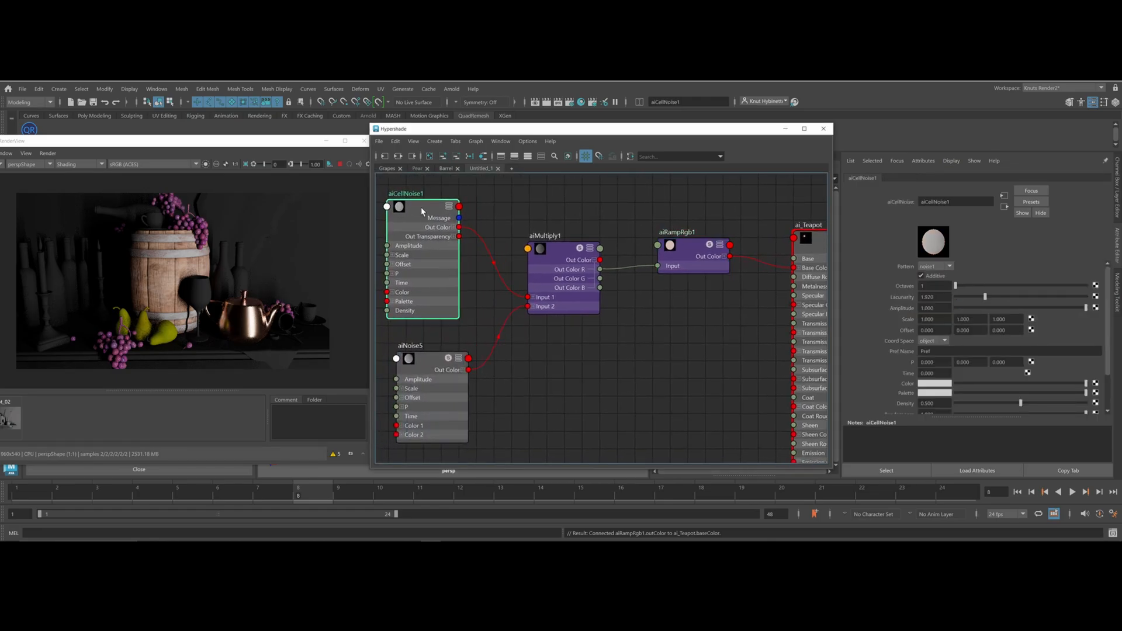
right_click_drag(211, 320, 246, 297, "alt")
middle_click_drag(245, 298, 169, 257, "alt")
right_click_drag(222, 279, 283, 279, "alt")
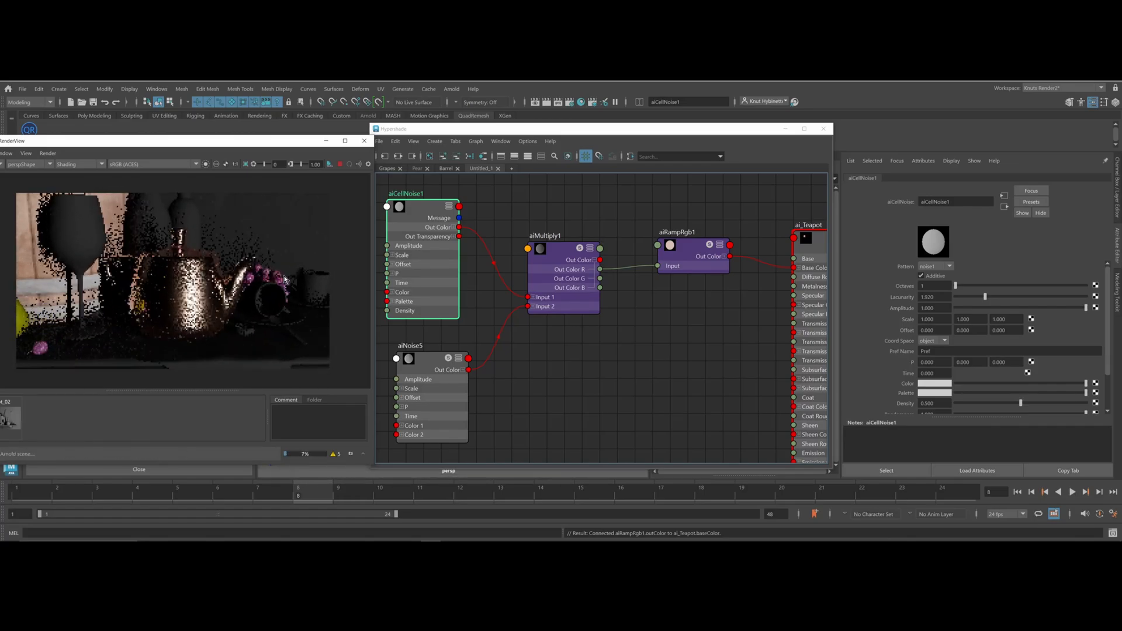
middle_click_drag(282, 279, 271, 278, "alt")
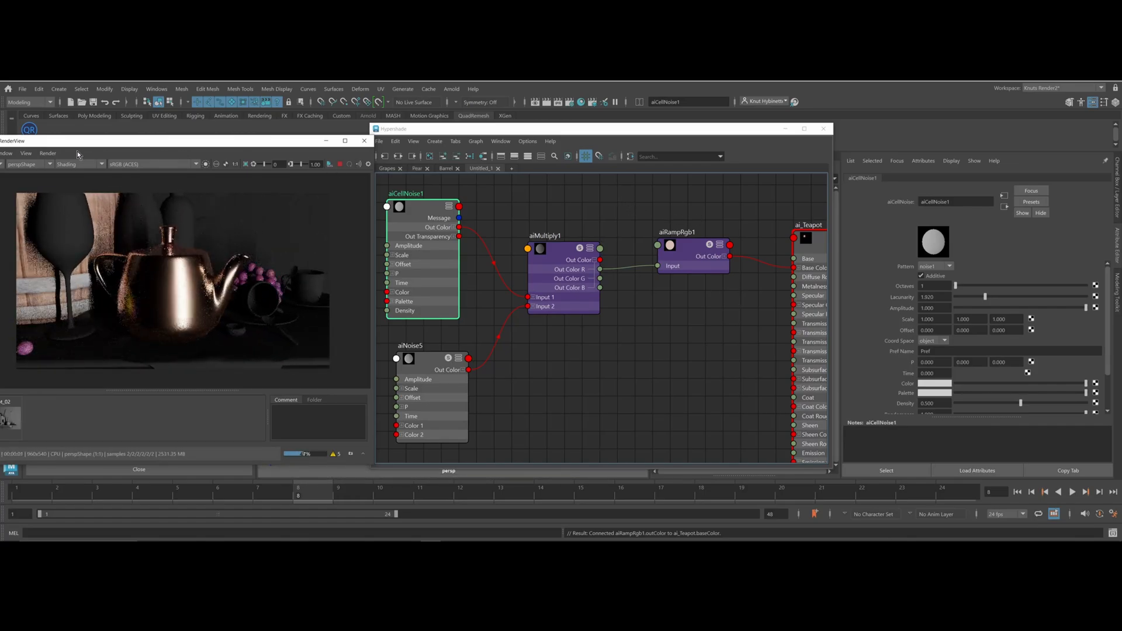
left_click_drag(103, 143, 266, 147)
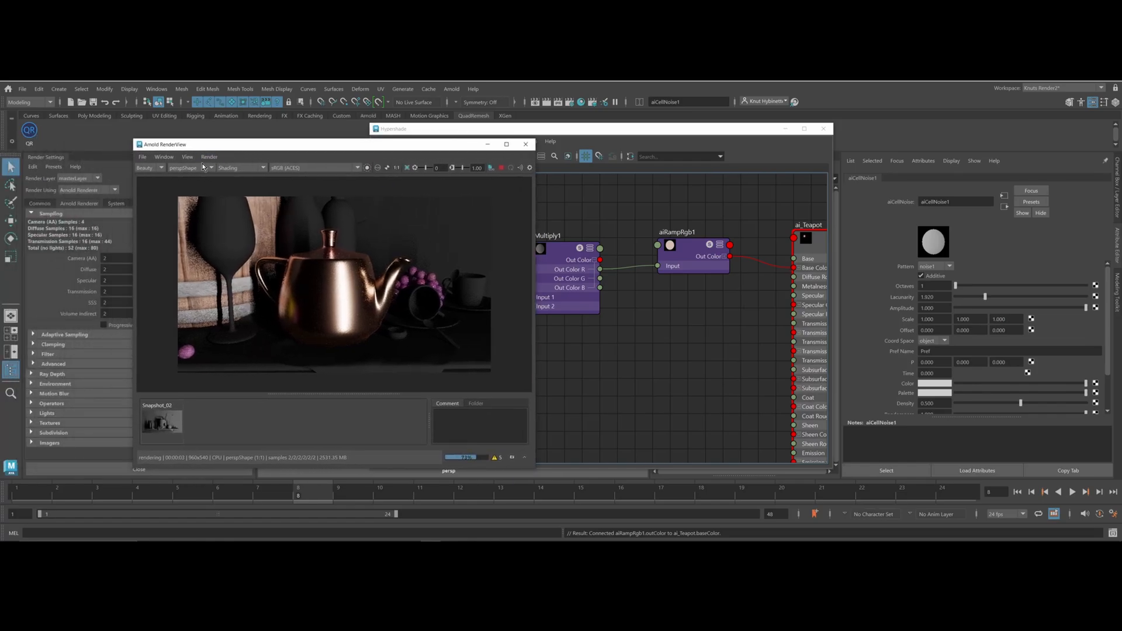
left_click(228, 169)
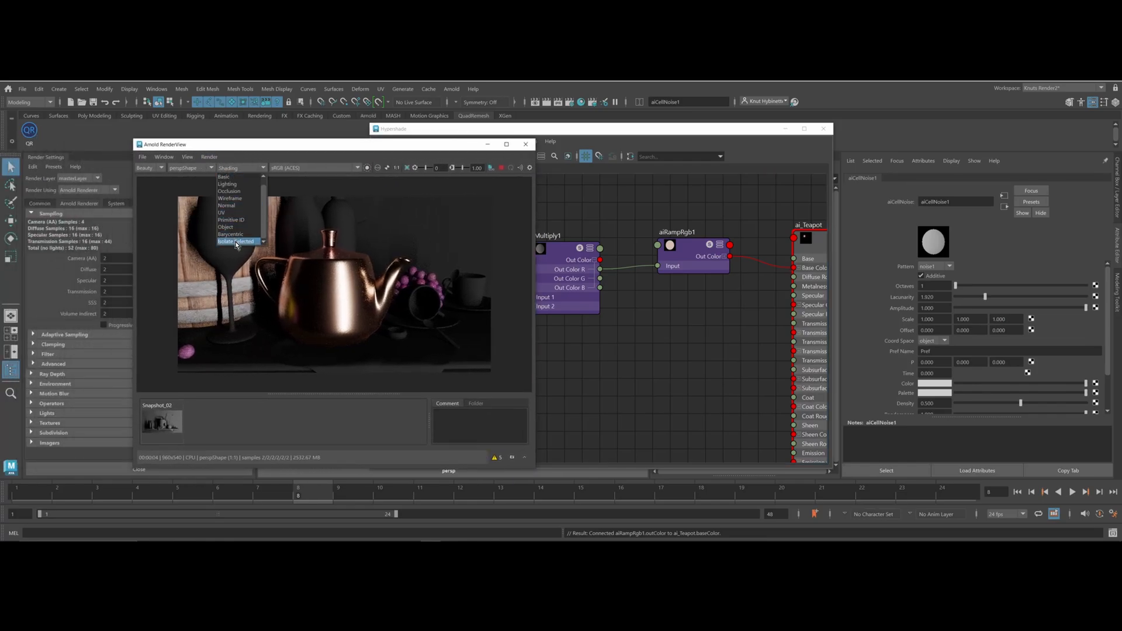
left_click(236, 242)
left_click_drag(435, 145, 292, 139)
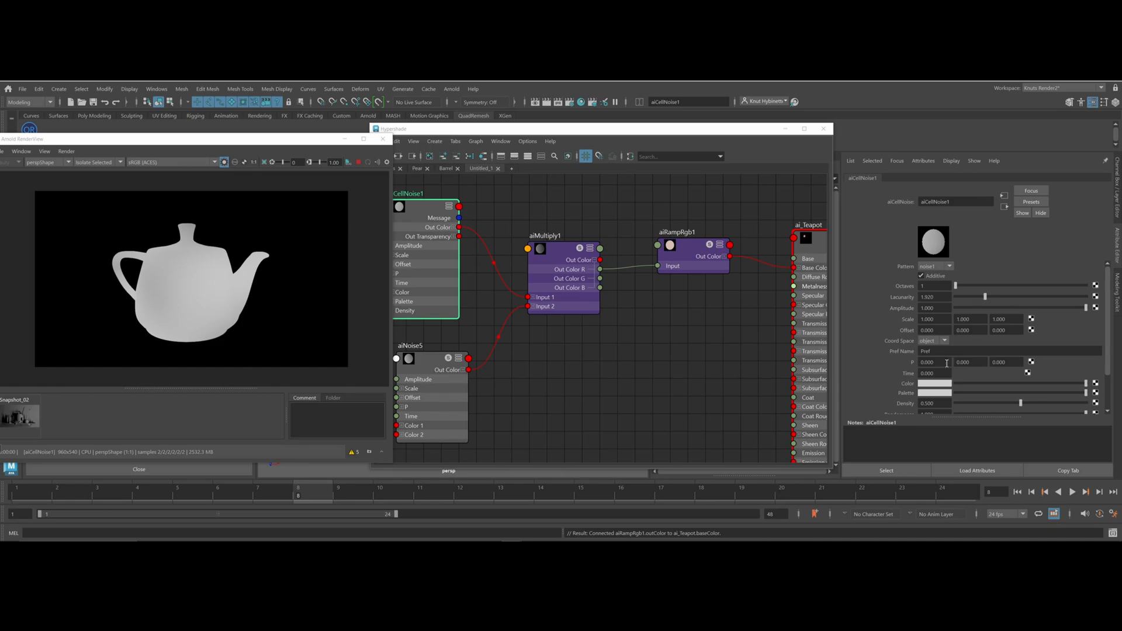
Set the aiCellNoise1 pattern to cell1, trying noise2 first, and set its octaves to 5
left_click(423, 205)
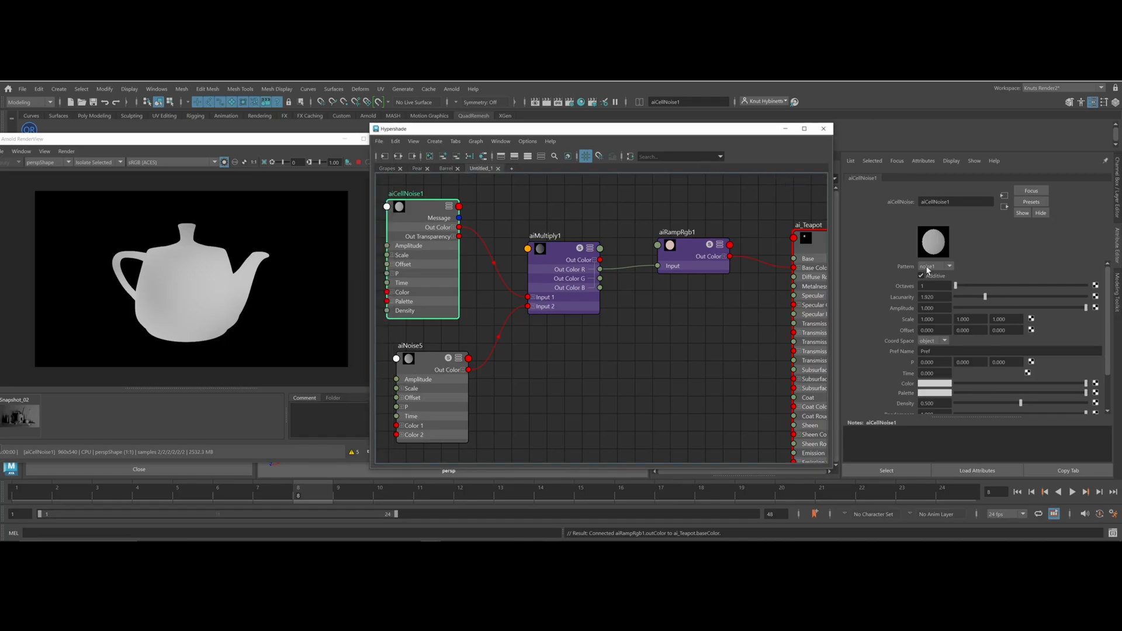
left_click(928, 267)
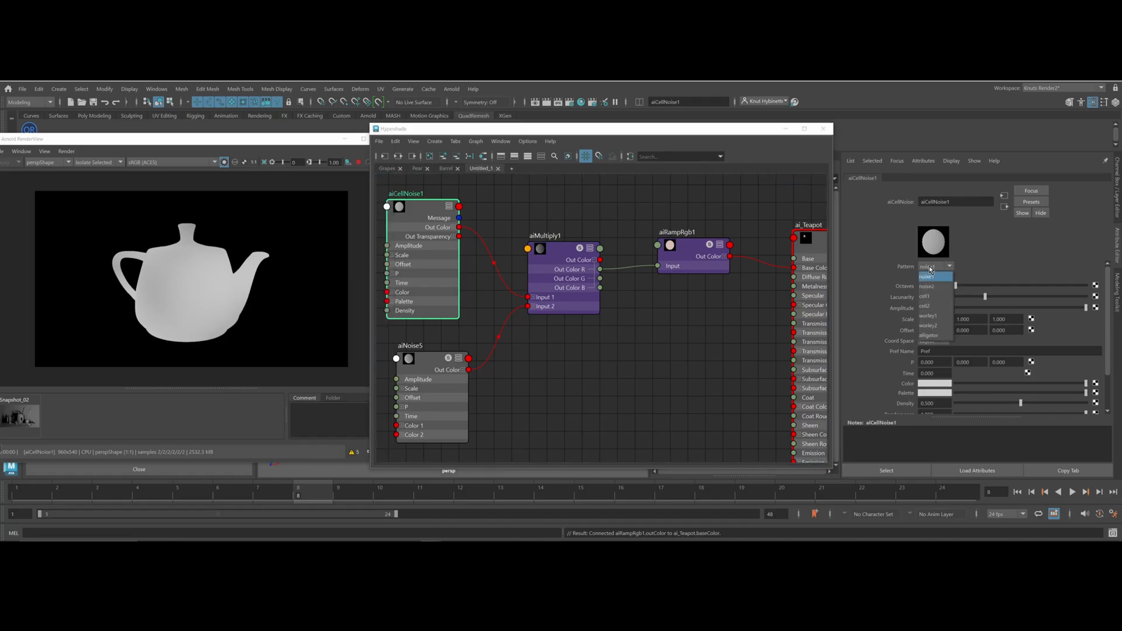
left_click(927, 286)
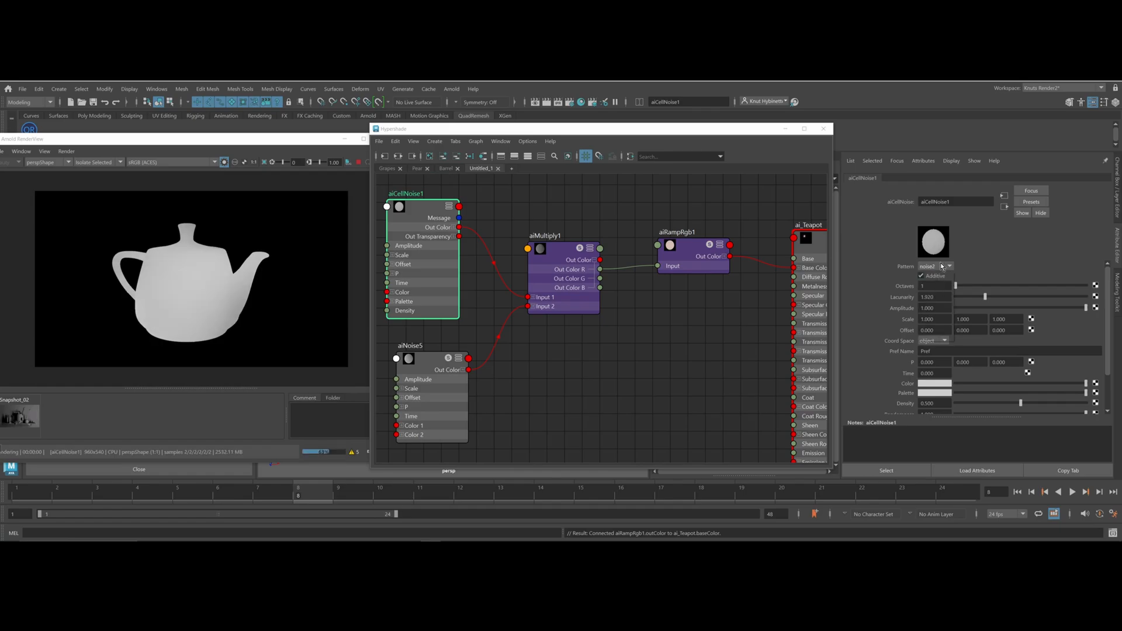
left_click(940, 266)
left_click(934, 298)
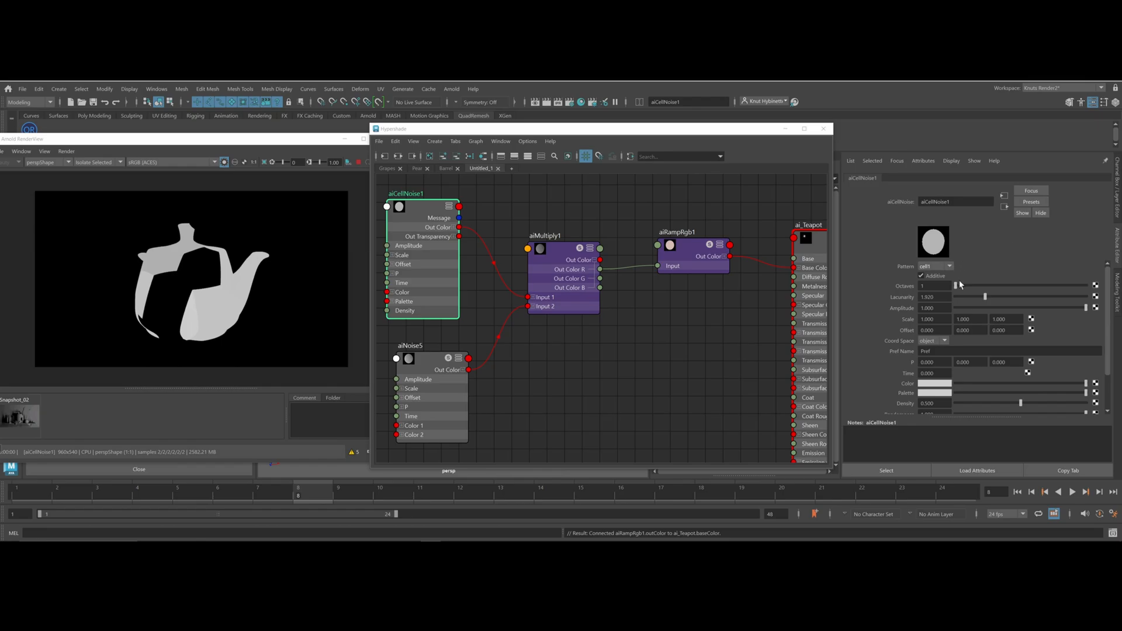
left_click_drag(937, 286, 832, 282)
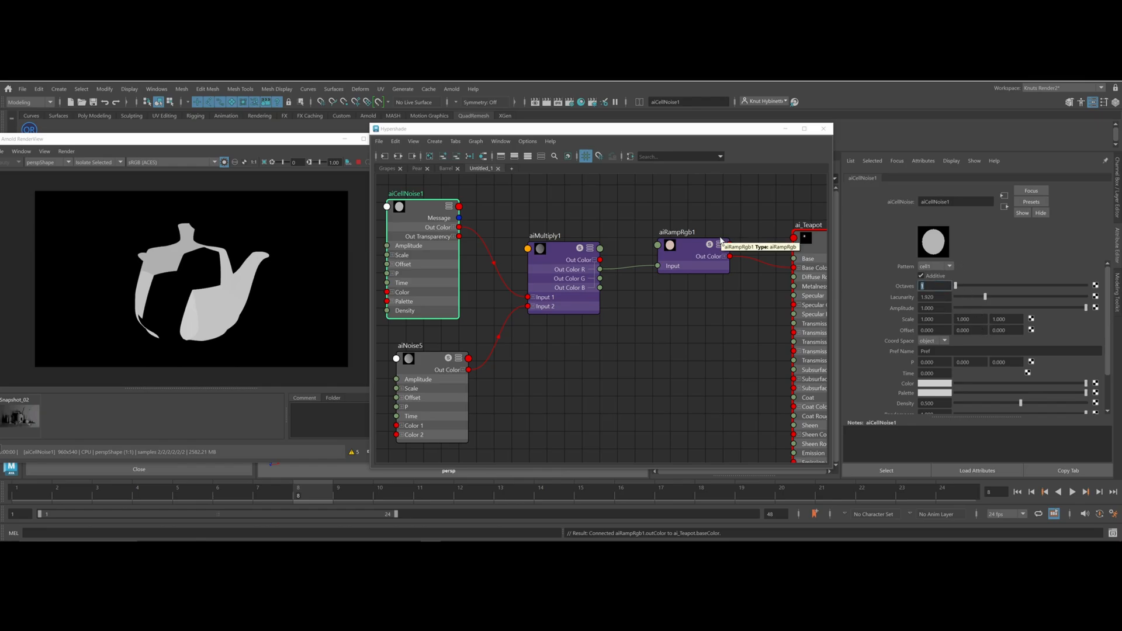
key("Return")
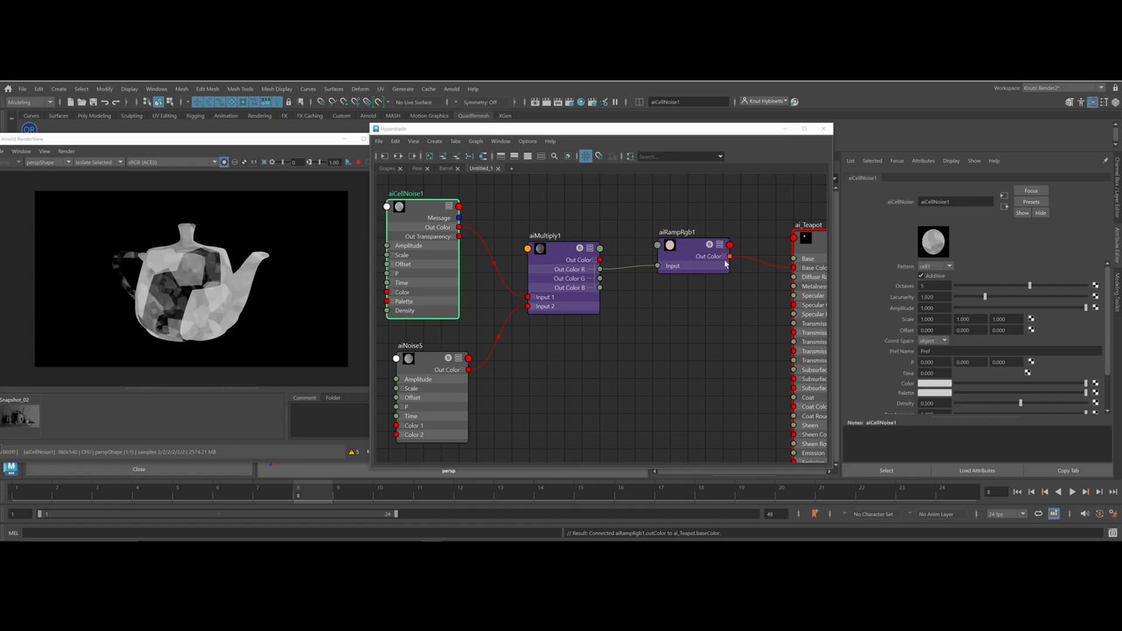
Set the aiCellNoise1 scale to 10 on all three axes
left_click(934, 297)
left_click_drag(939, 319, 833, 297)
type("10")
key("Tab")
type("10")
key("Tab")
type("10")
key("Return")
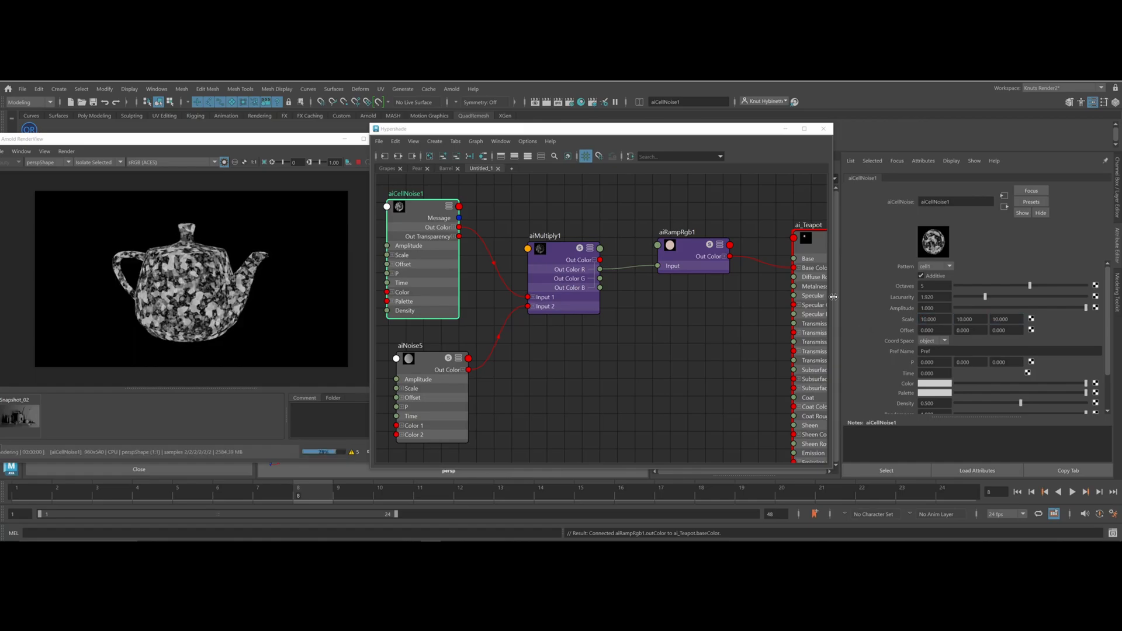
Try the worley1 and alligator patterns on aiCellNoise1, and return the pattern to cell1
left_click(938, 268)
left_click(937, 290)
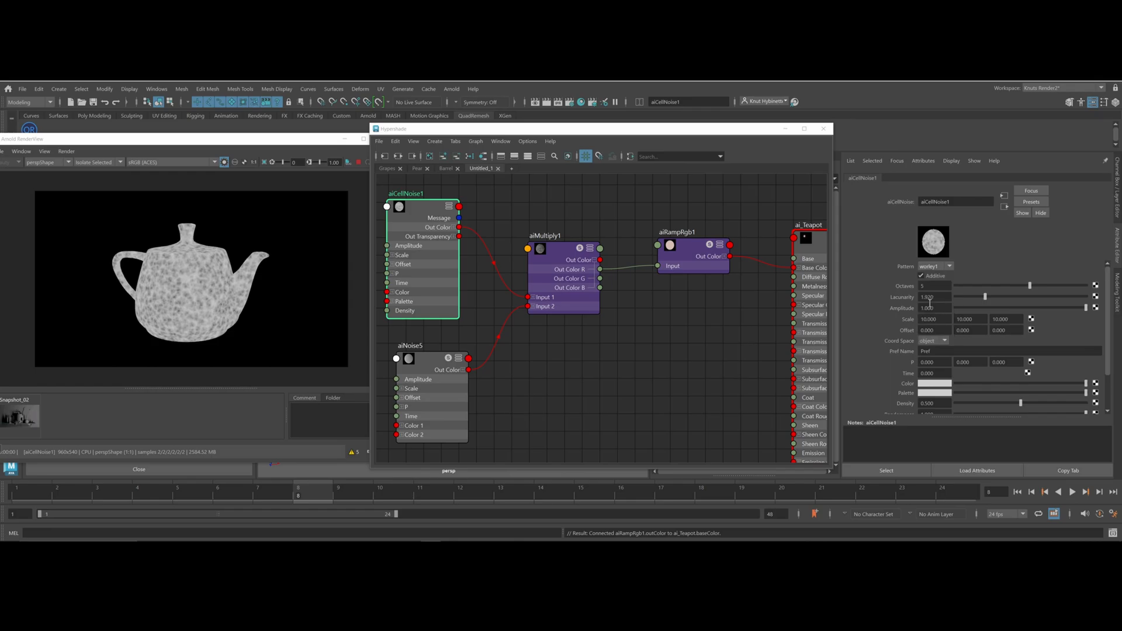
left_click(937, 266)
left_click(935, 336)
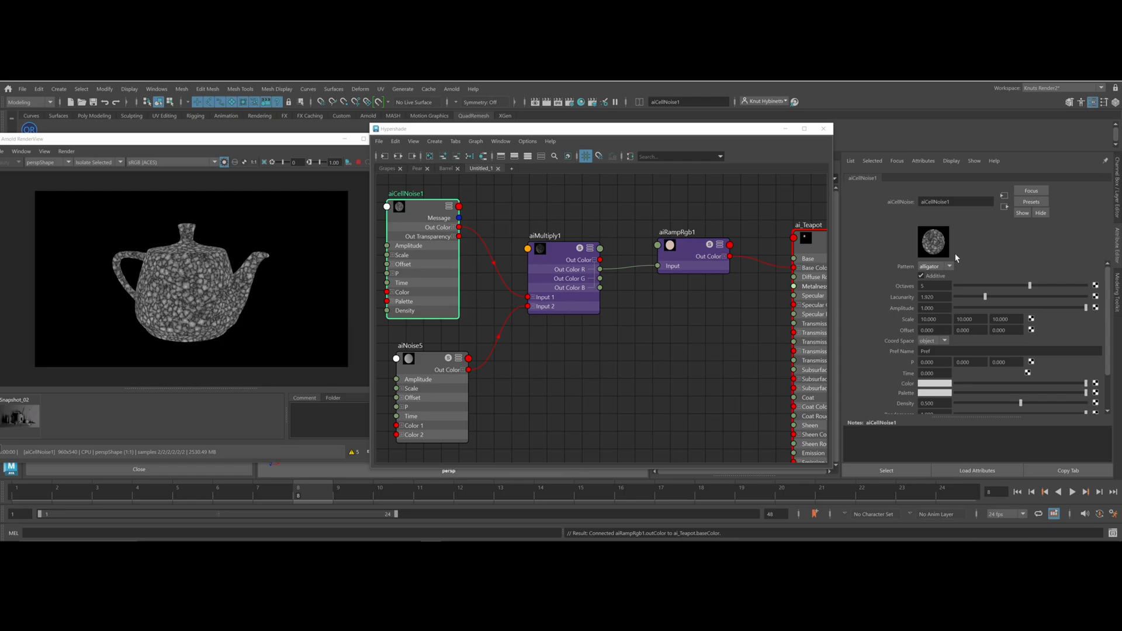
left_click(933, 267)
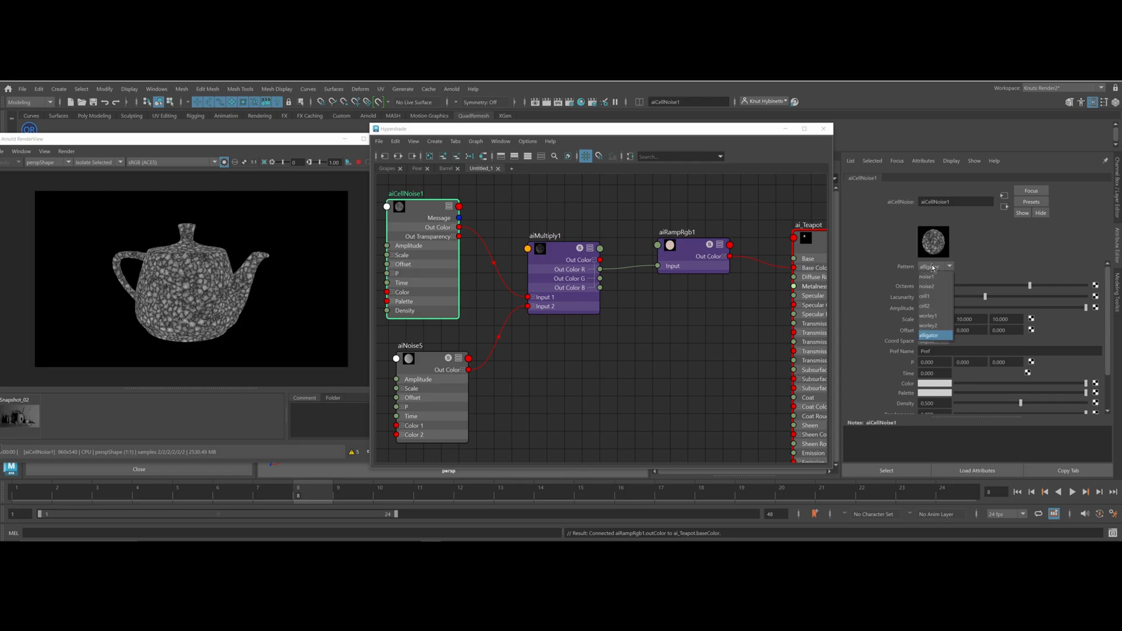
left_click(925, 296)
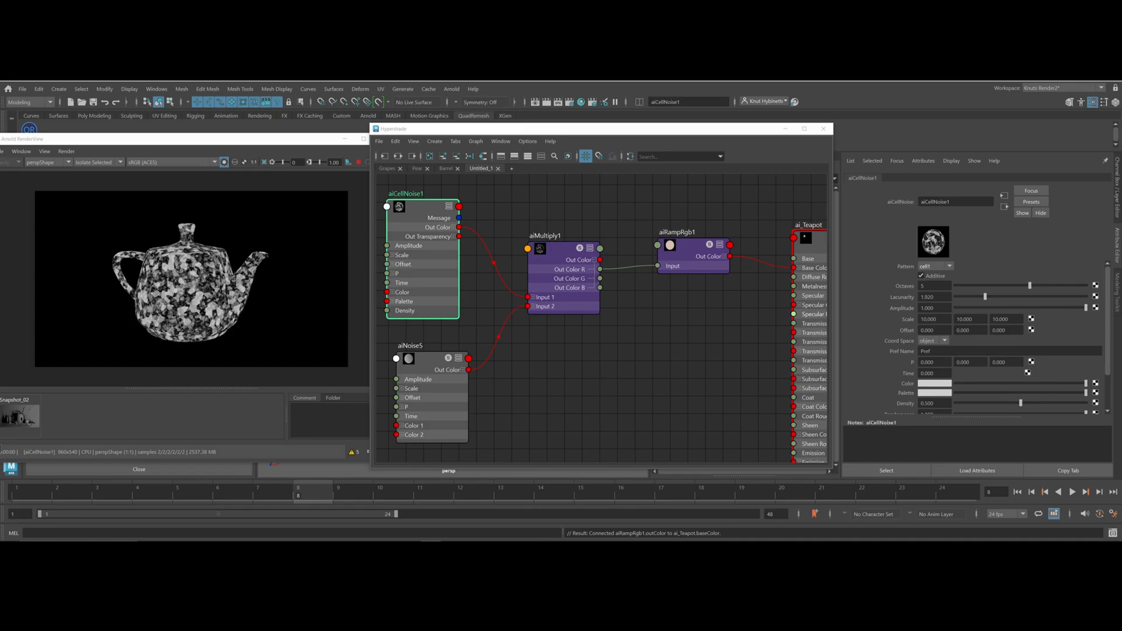
Raise the aiCellNoise1 lacunarity to about 2.530, leaving the amplitude at 1
left_click_drag(984, 298, 1006, 299)
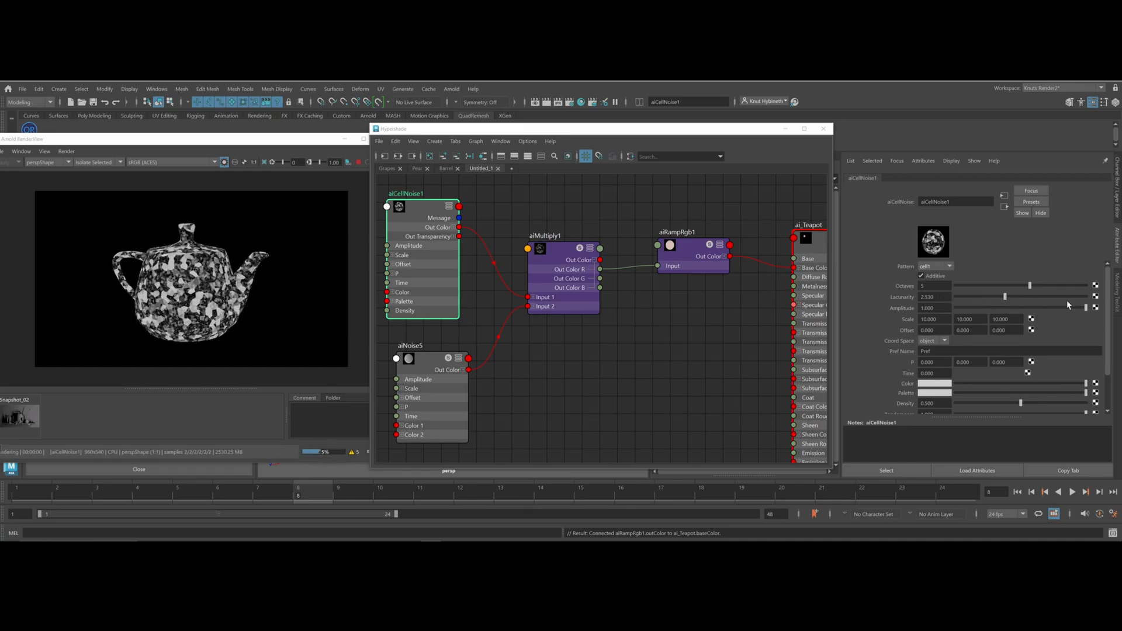
mouse_move(1086, 308)
left_mouse_down()
mouse_move(1068, 310)
mouse_move(1087, 310)
left_mouse_up()
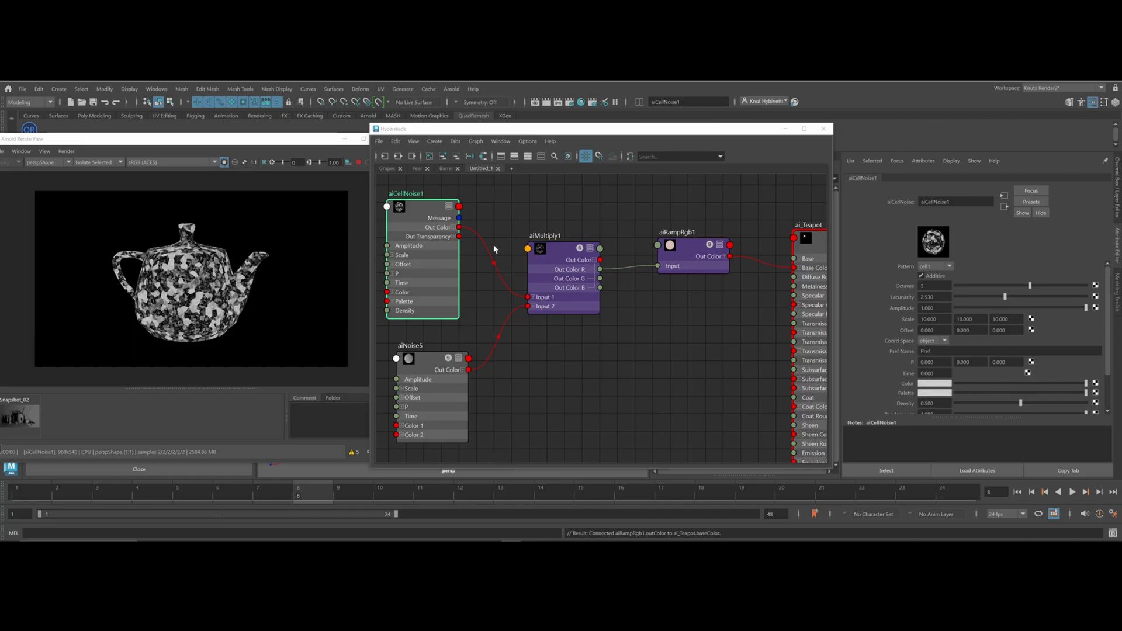
Move the aiCellNoise1, aiNoise5 and aiMultiply1 nodes away from aiRampRgb1 to free space between the multiply and the ramp
left_click_drag(427, 183, 562, 454)
left_click_drag(578, 269, 490, 265)
left_click(594, 224)
Try a second aiRampRgb node wired between aiMultiply1 and aiRampRgb1 through Out Color R, and delete it again
key("Tab")
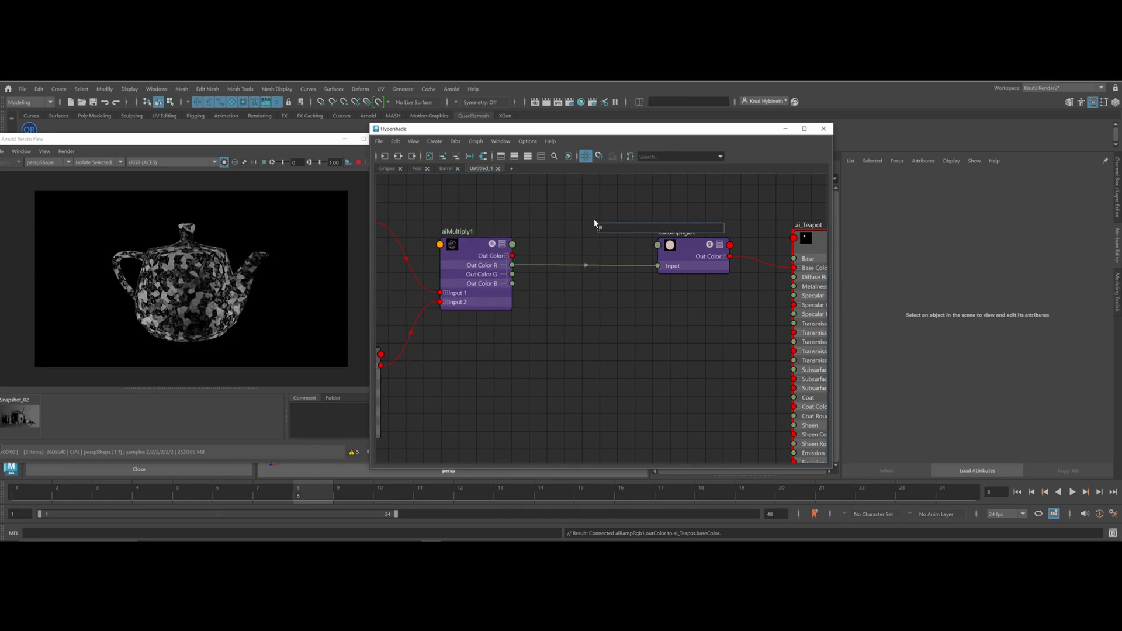
type("aiRam")
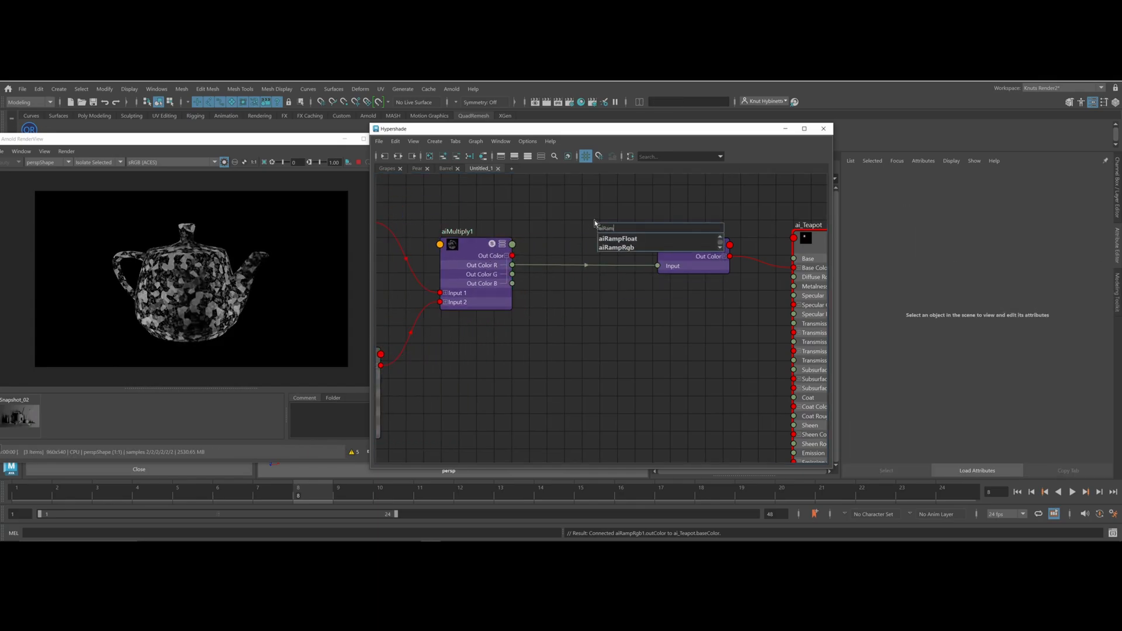
left_click(615, 247)
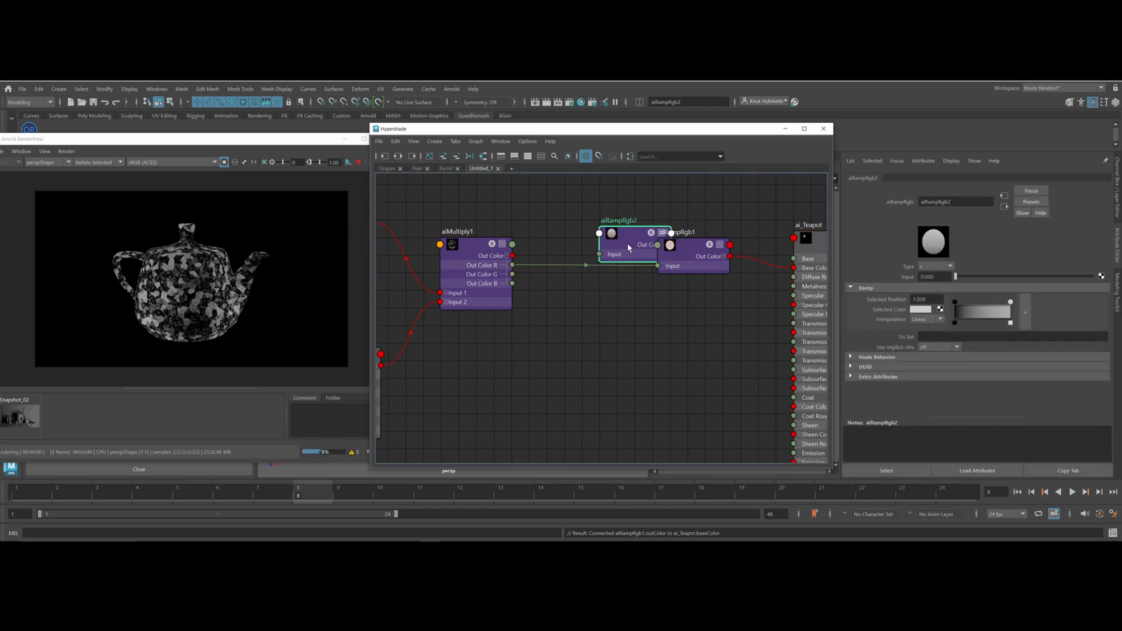
left_click_drag(650, 260, 596, 248)
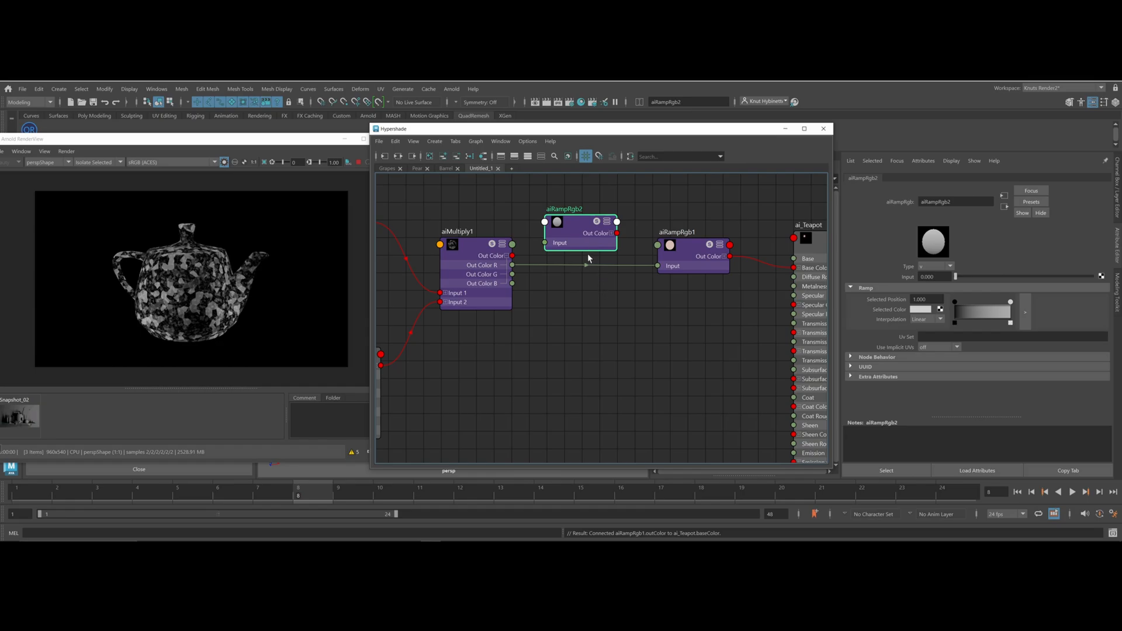
left_click_drag(511, 256, 544, 243)
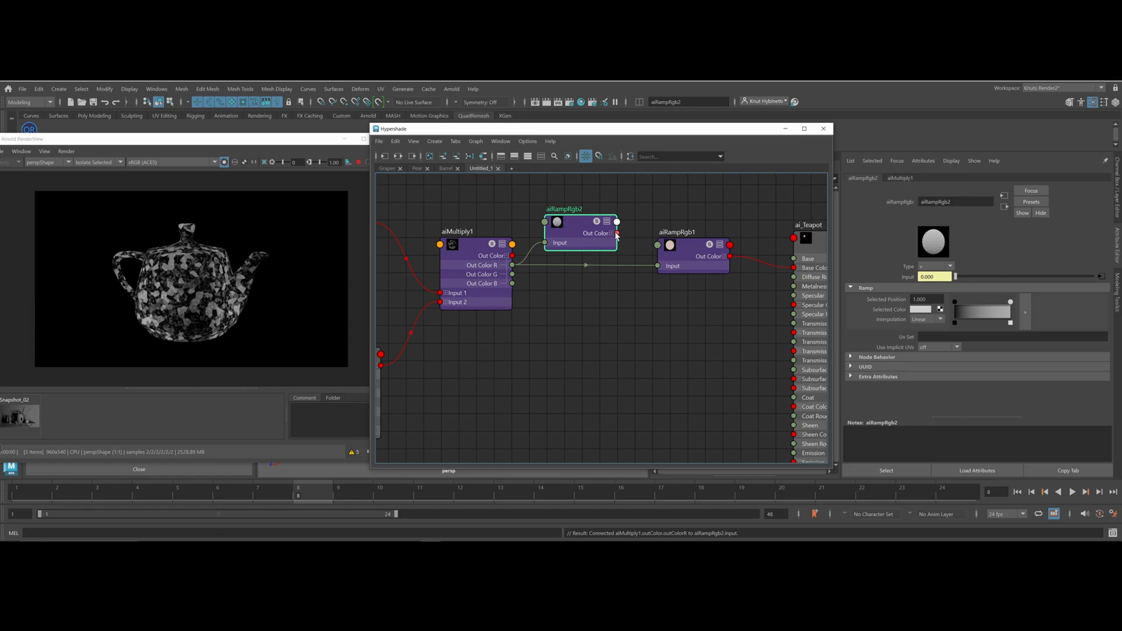
left_click_drag(617, 234, 658, 266)
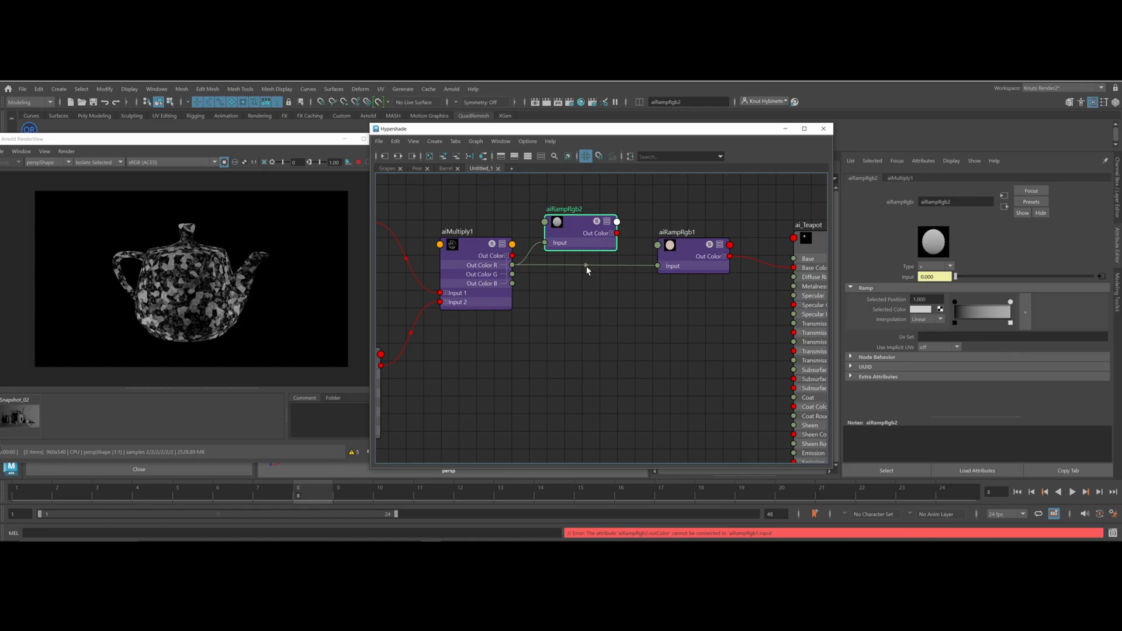
left_click(611, 233)
left_click_drag(617, 242, 658, 267)
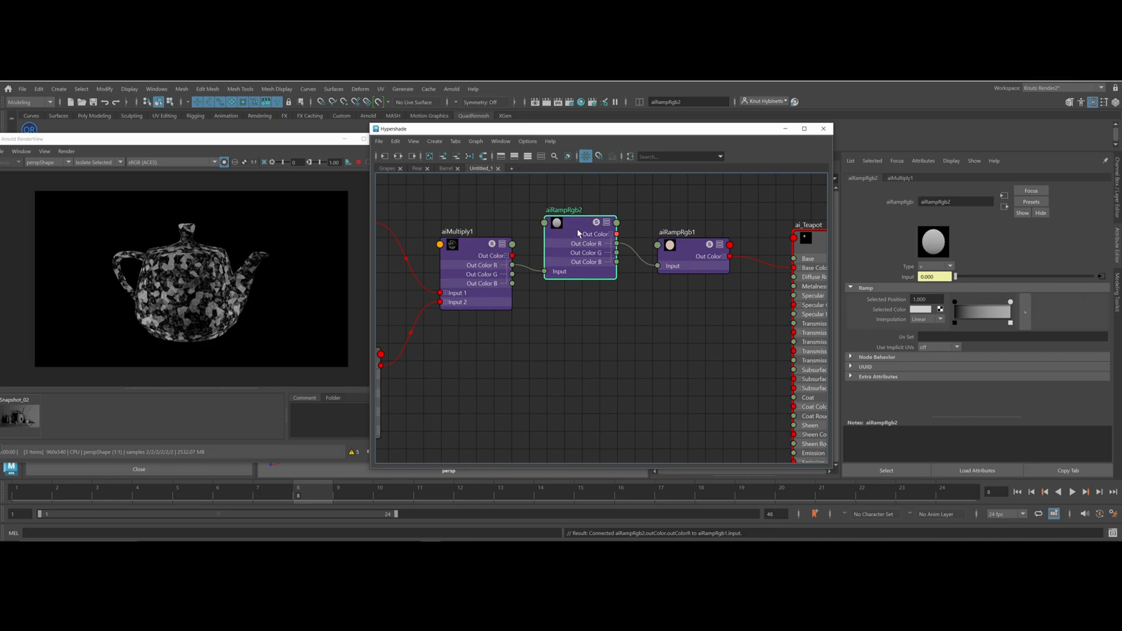
key("Delete")
Insert an aiRange node between aiMultiply1 and aiRampRgb1, feeding it the multiply's Out Color and sending Out Color R to the ramp's Input
key("Tab")
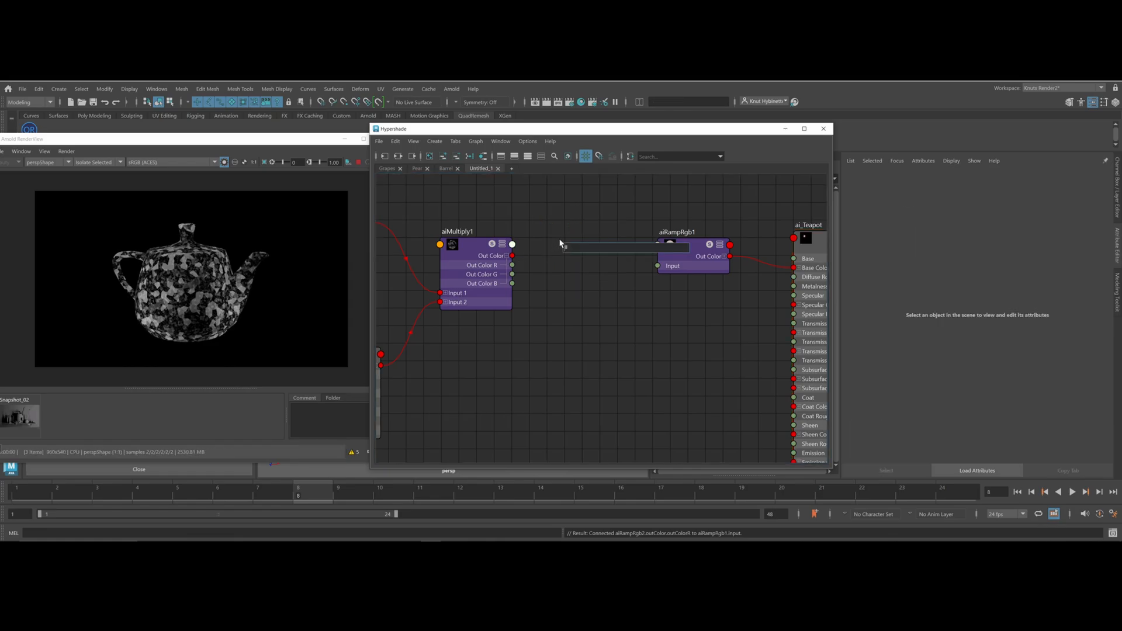
type("aiRange")
key("BackSpace")
key("BackSpace")
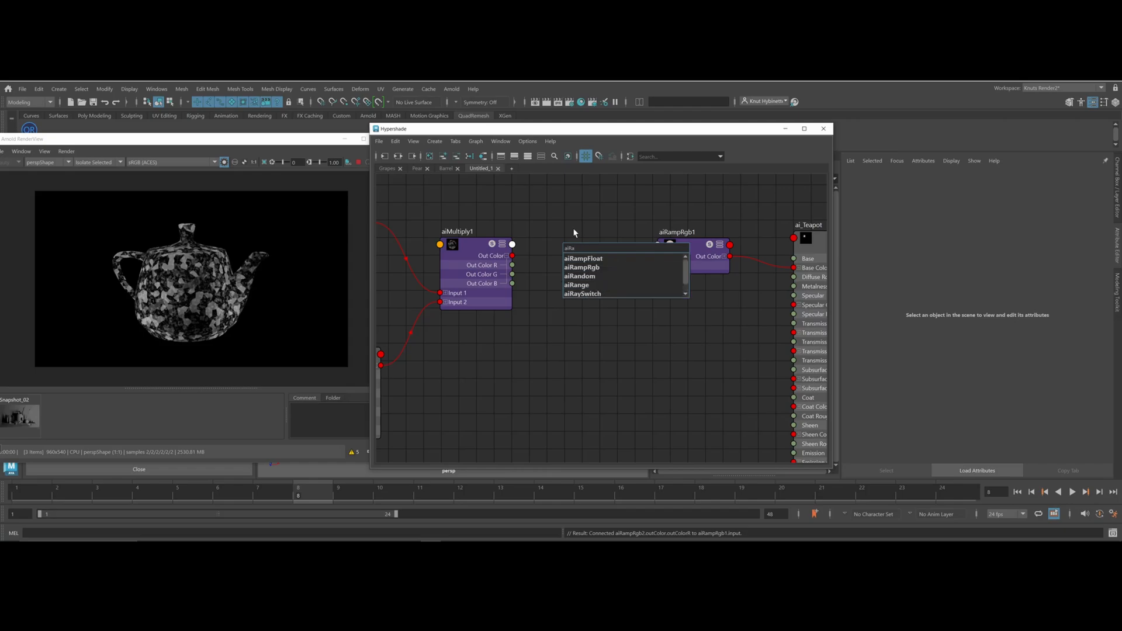
left_click(576, 284)
mouse_move(594, 262)
left_mouse_down()
mouse_move(564, 225)
mouse_move(597, 262)
left_mouse_up()
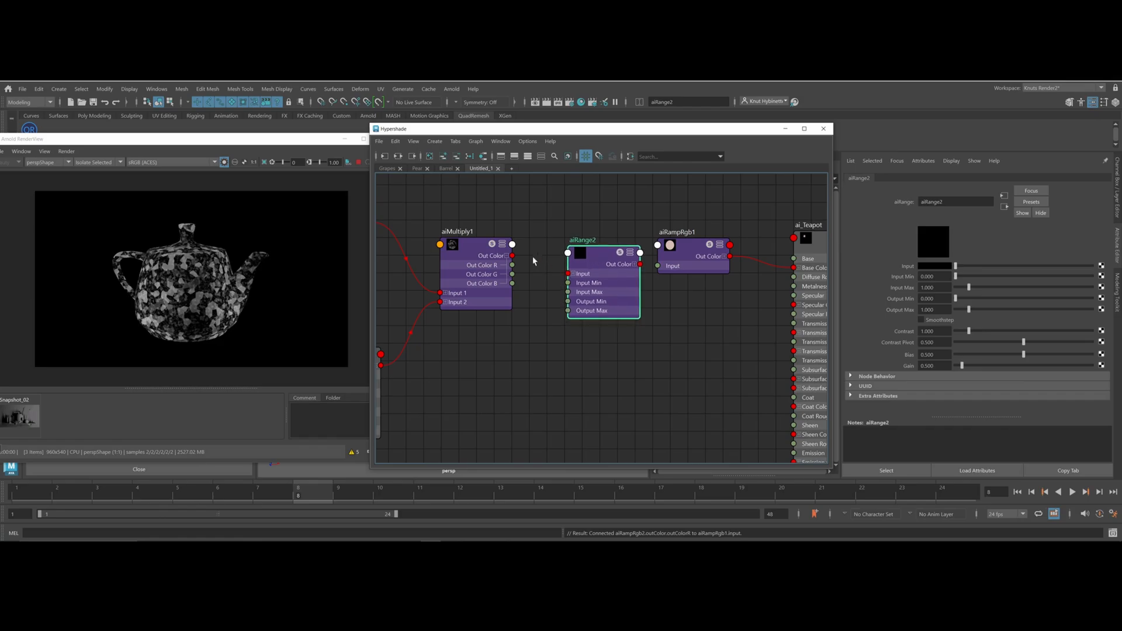
left_click_drag(512, 256, 568, 273)
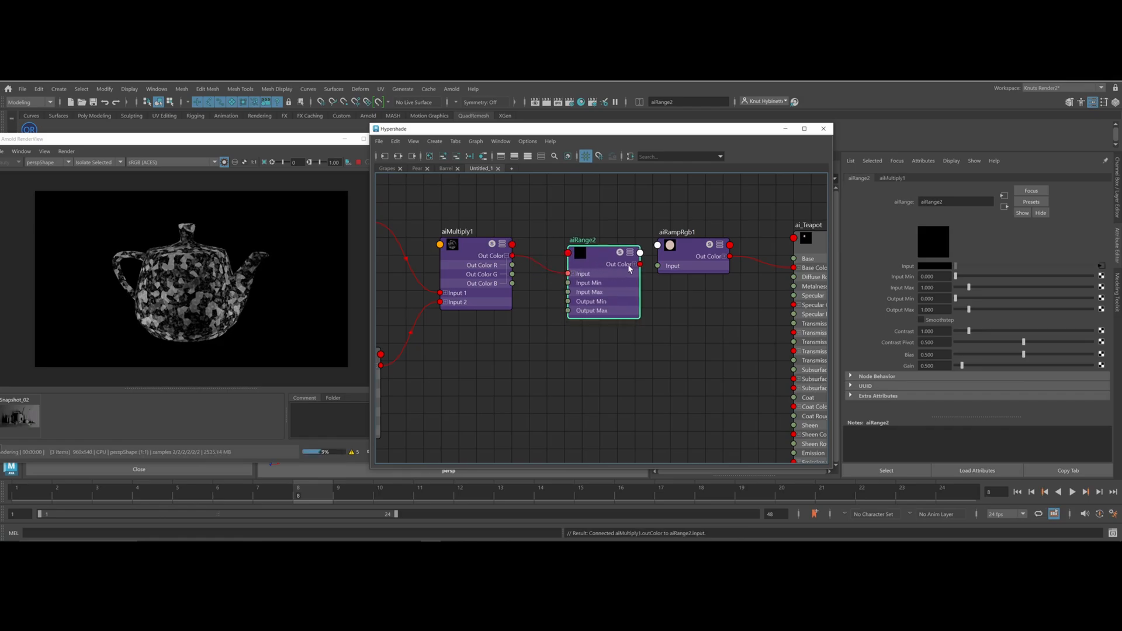
left_click(635, 265)
left_click_drag(640, 273, 657, 266)
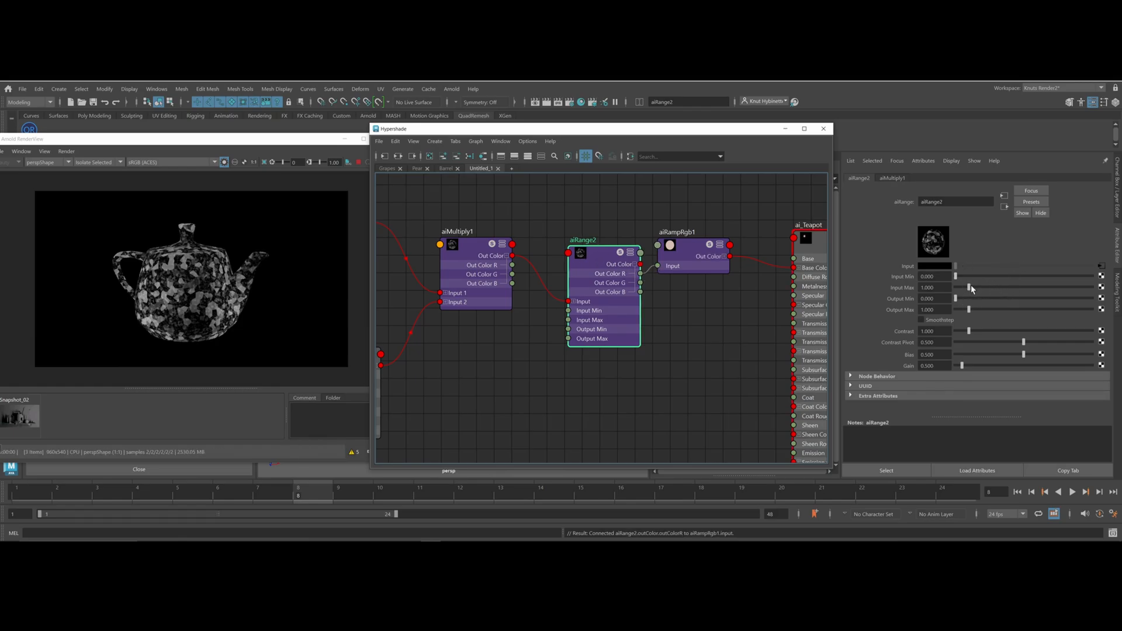
Try aiRange2 with Contrast about 0.072, Input Min about 5.263, Output Max about 2.129, Contrast Pivot about 0.510 and Gain about 0.359
left_click_drag(973, 334, 961, 333)
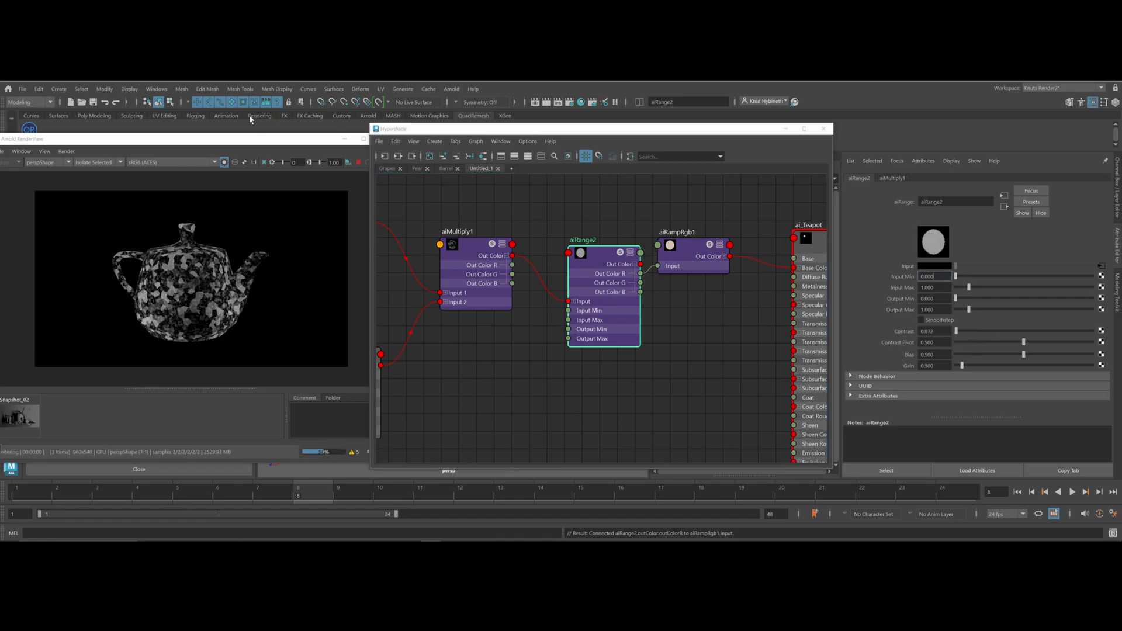
left_click_drag(588, 245, 570, 220)
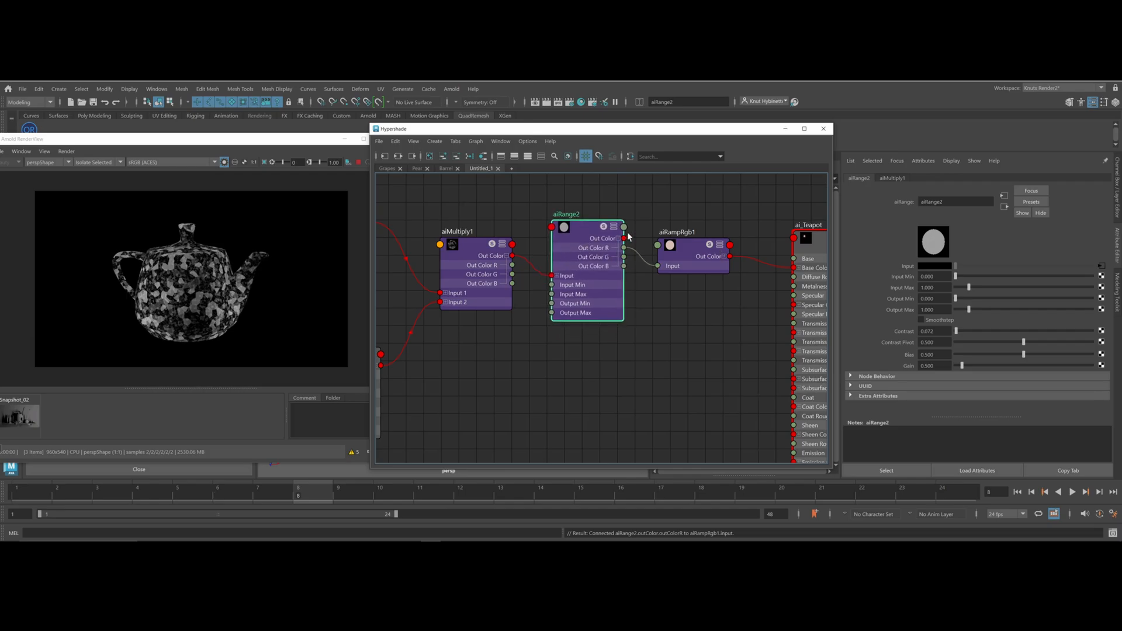
left_click_drag(967, 278, 1028, 277)
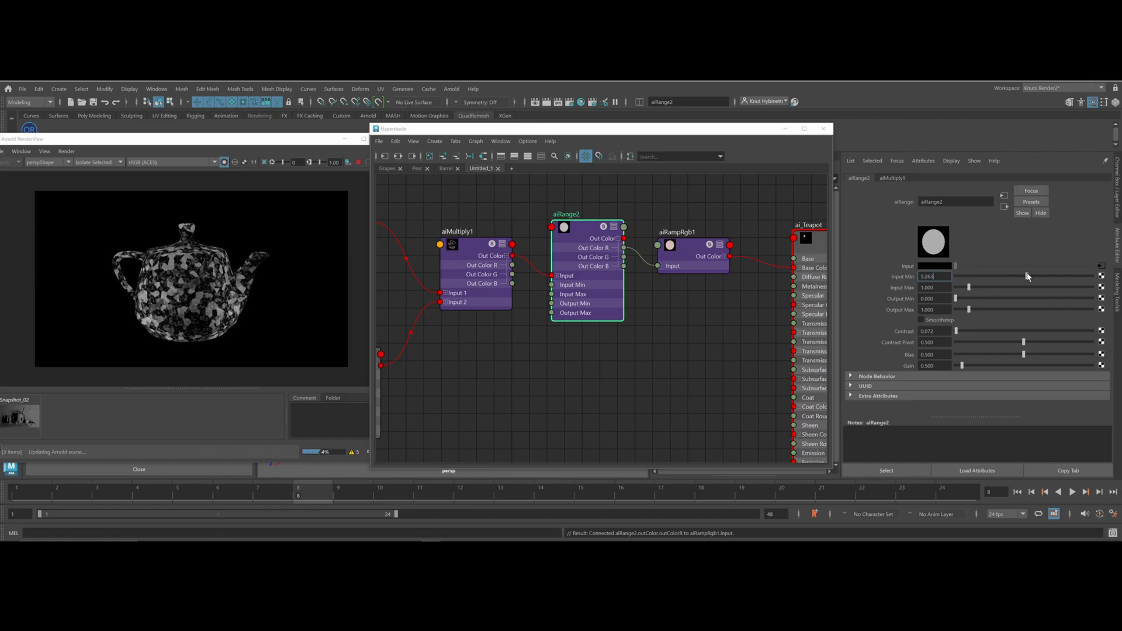
left_click_drag(979, 309, 983, 308)
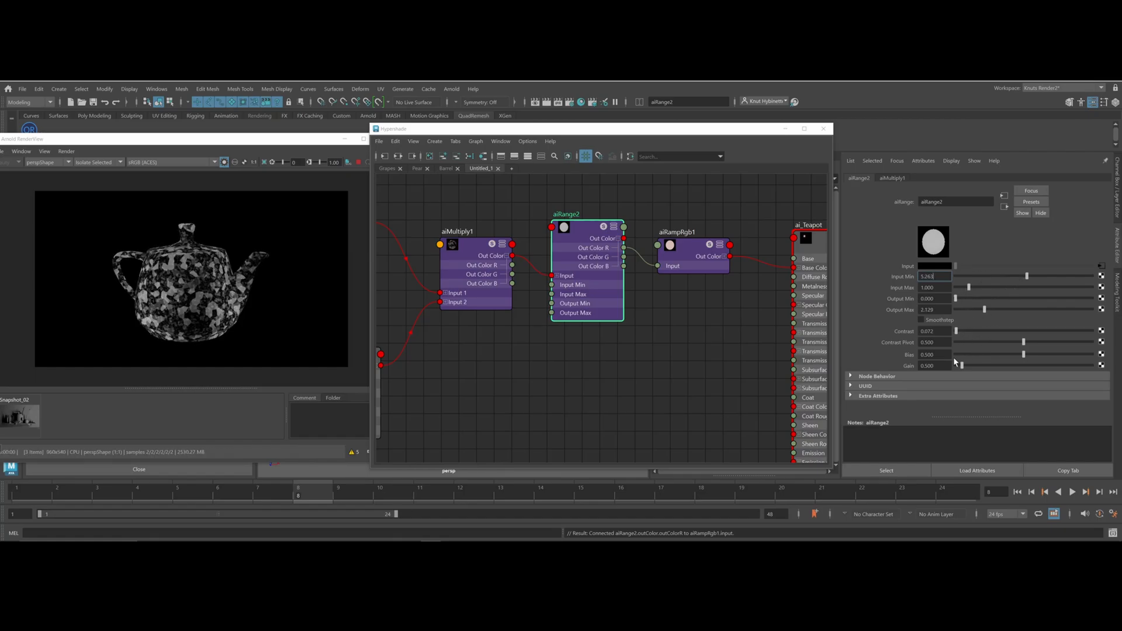
left_click_drag(1023, 343, 1025, 343)
left_click_drag(961, 366, 998, 365)
left_click(960, 365)
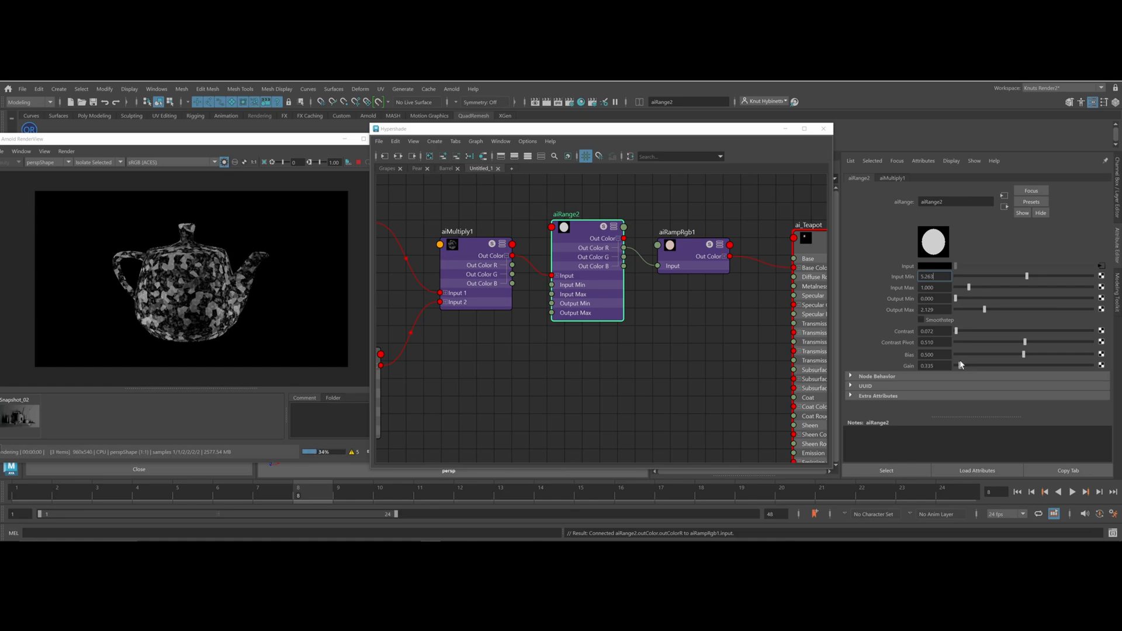
Adjust aiRange2 to about Contrast 0.215, Input Min 3.660, Input Max 1.914, Output Min 2.129 and Output Max 5.431
left_click(958, 331)
left_click_drag(985, 310, 1029, 310)
mouse_move(956, 299)
left_mouse_down()
mouse_move(1028, 277)
mouse_move(974, 288)
left_mouse_up()
left_click(1005, 276)
left_click(981, 289)
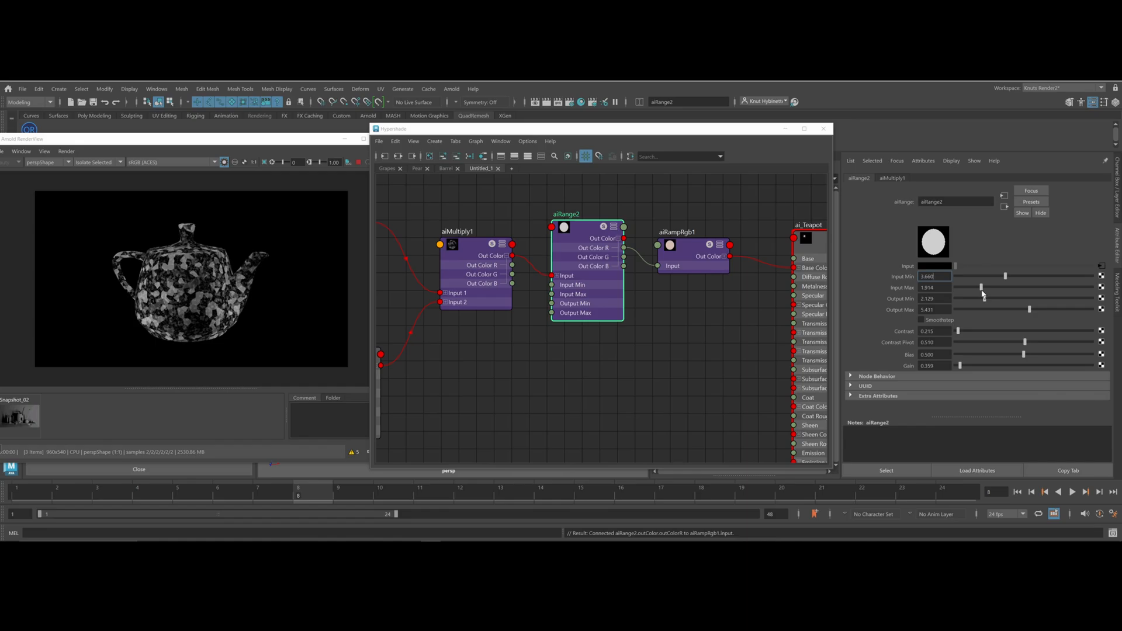
left_click(580, 229)
left_click(582, 234)
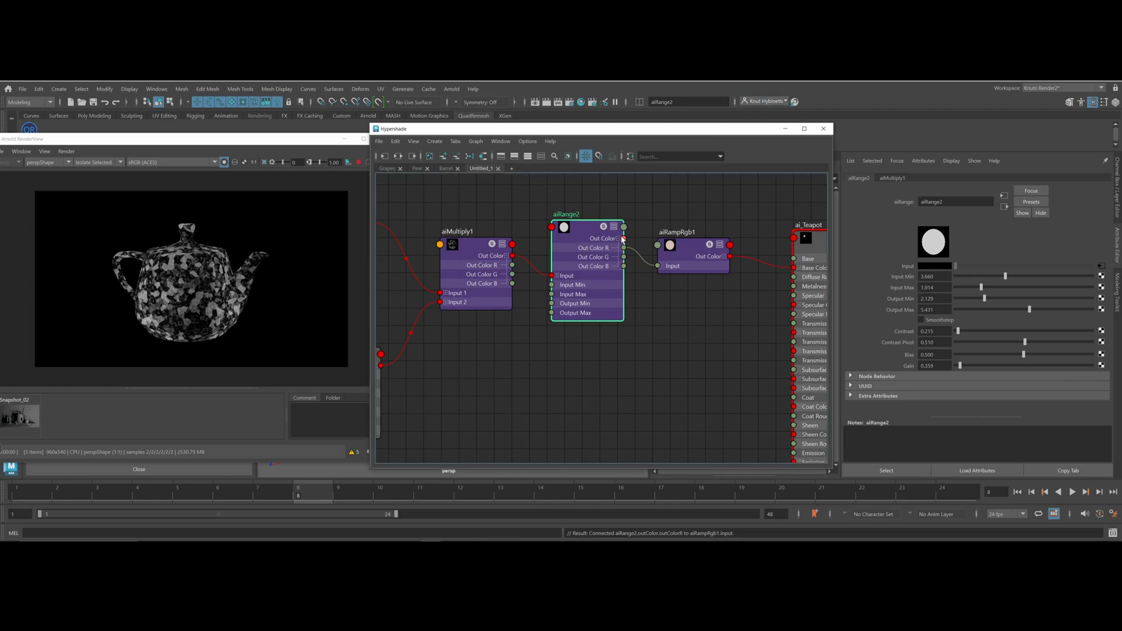
Enable Smoothstep on aiRange2 and set about Input Min 7.273, Input Max 1.555, Output Min 5.885 and Contrast 2.344
left_click_drag(1005, 276, 973, 276)
left_click_drag(985, 299, 1035, 299)
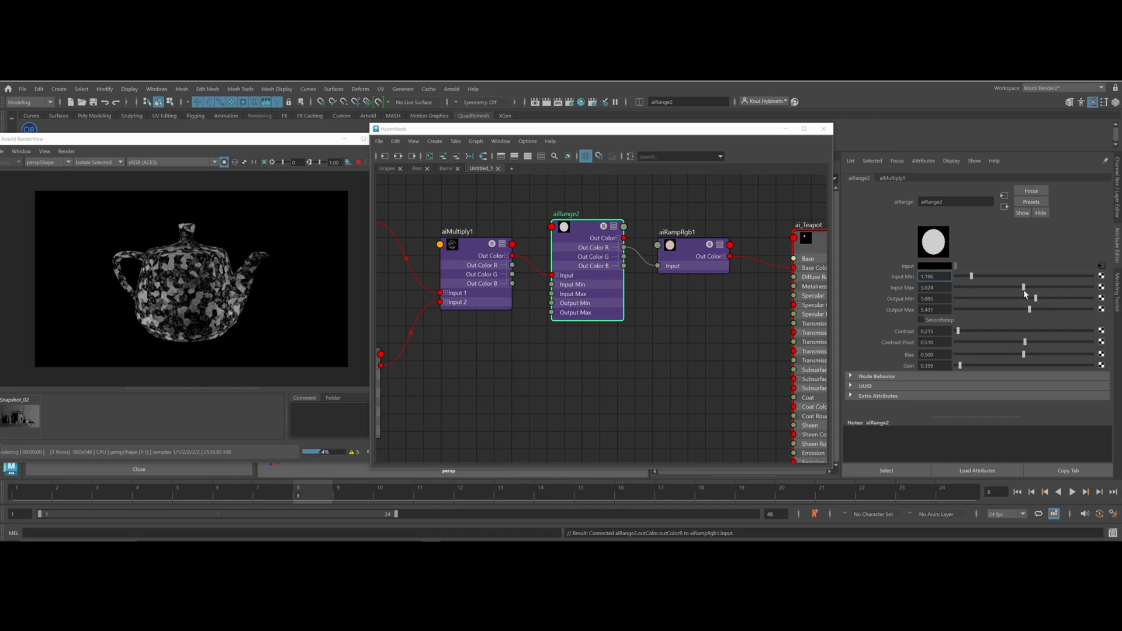
left_click_drag(981, 288, 975, 287)
left_click(922, 319)
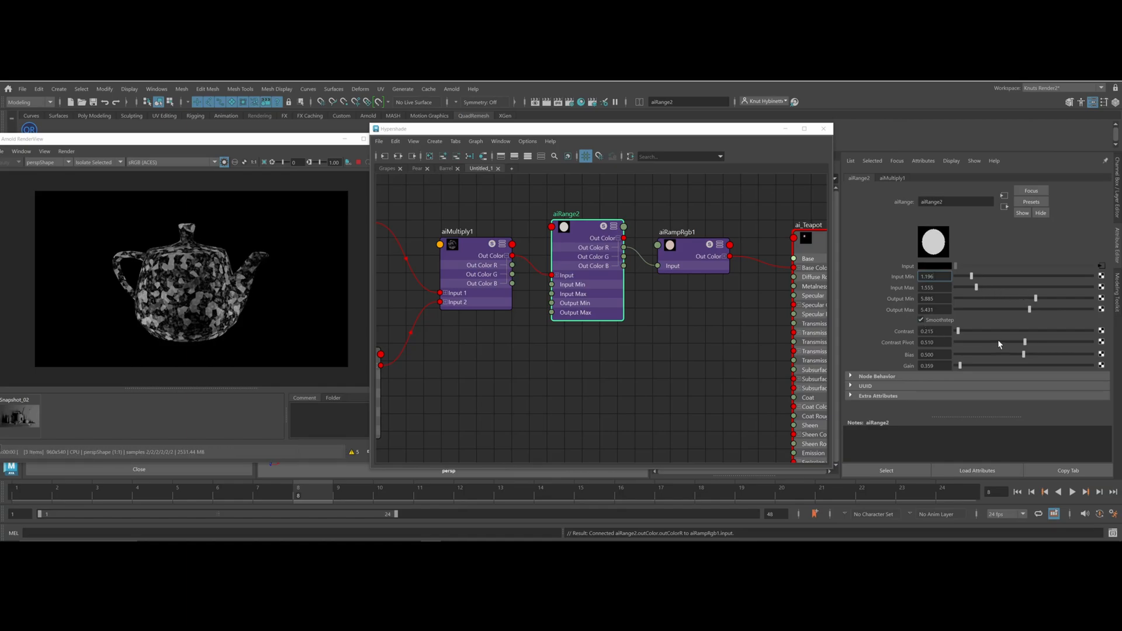
left_click_drag(959, 331, 987, 332)
left_click_drag(971, 276, 1055, 277)
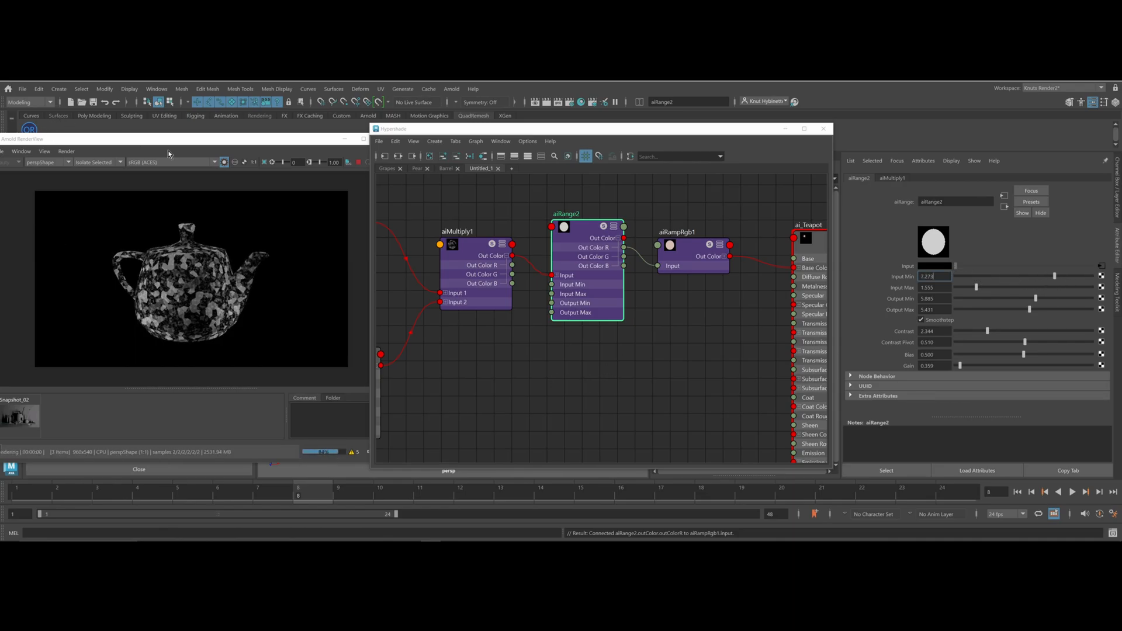
Set the octaves of aiNoise5 to 7
left_click_drag(179, 145, 117, 221)
middle_click_drag(551, 355, 693, 311, "alt")
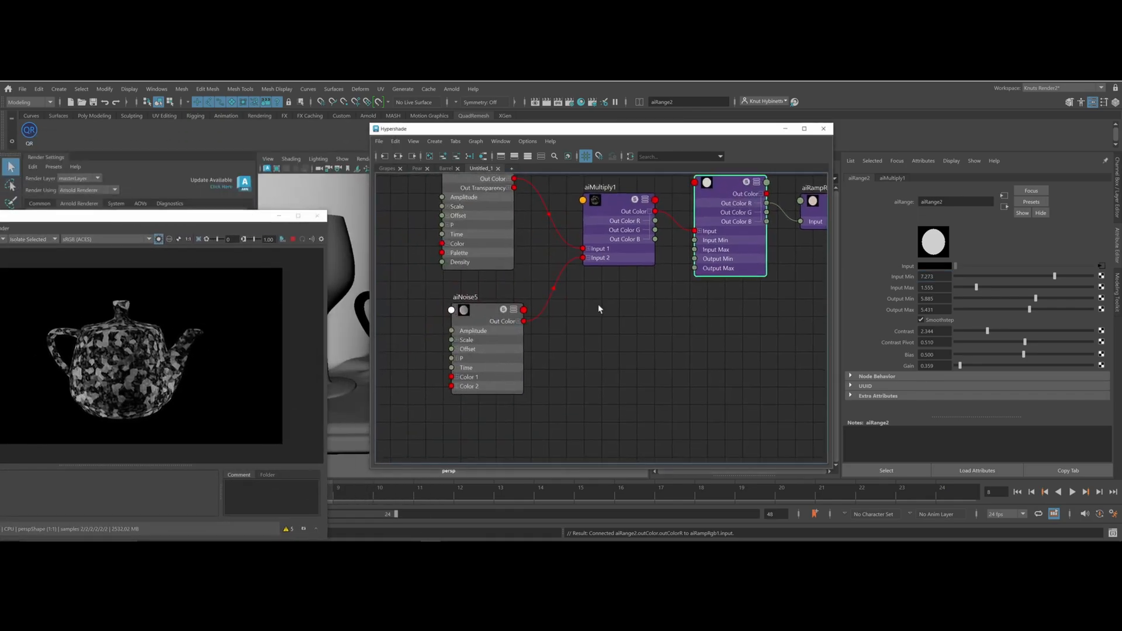
left_click(483, 301)
left_click(921, 277)
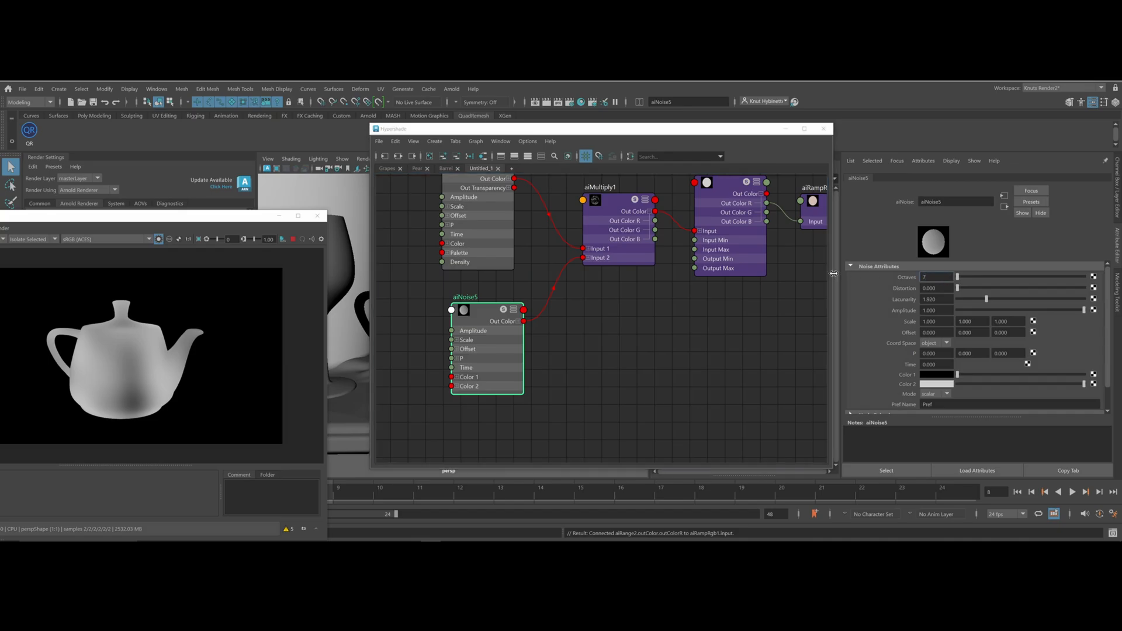
key("Tab")
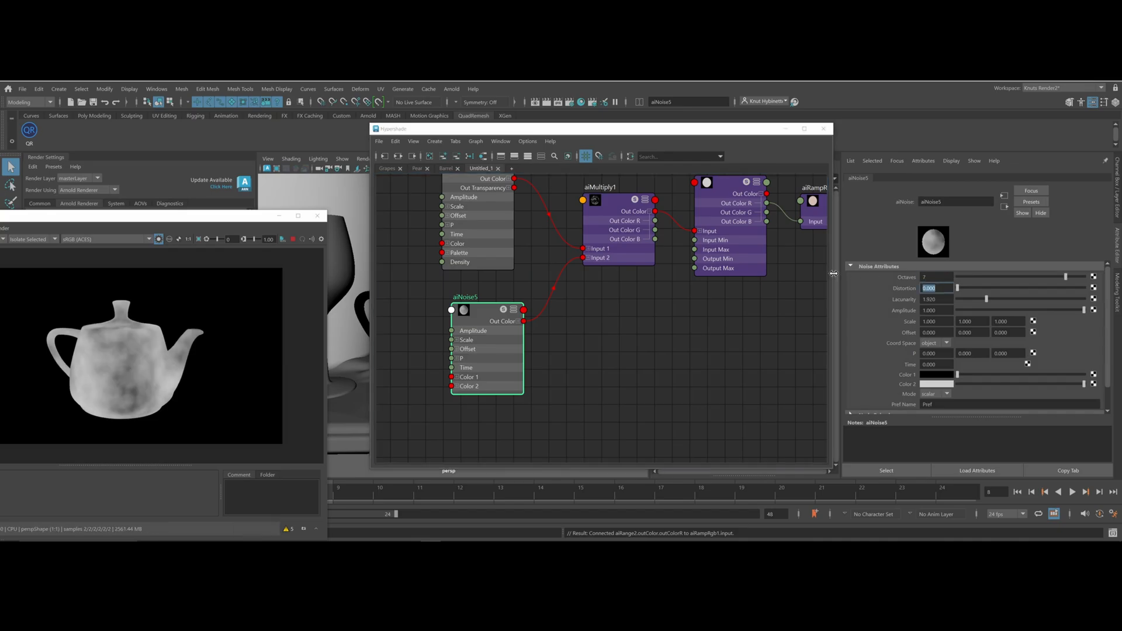
Set the aiNoise5 scale to 6 on all three axes
left_click(943, 318)
type("6")
key("Tab")
type("6")
key("Tab")
type("6")
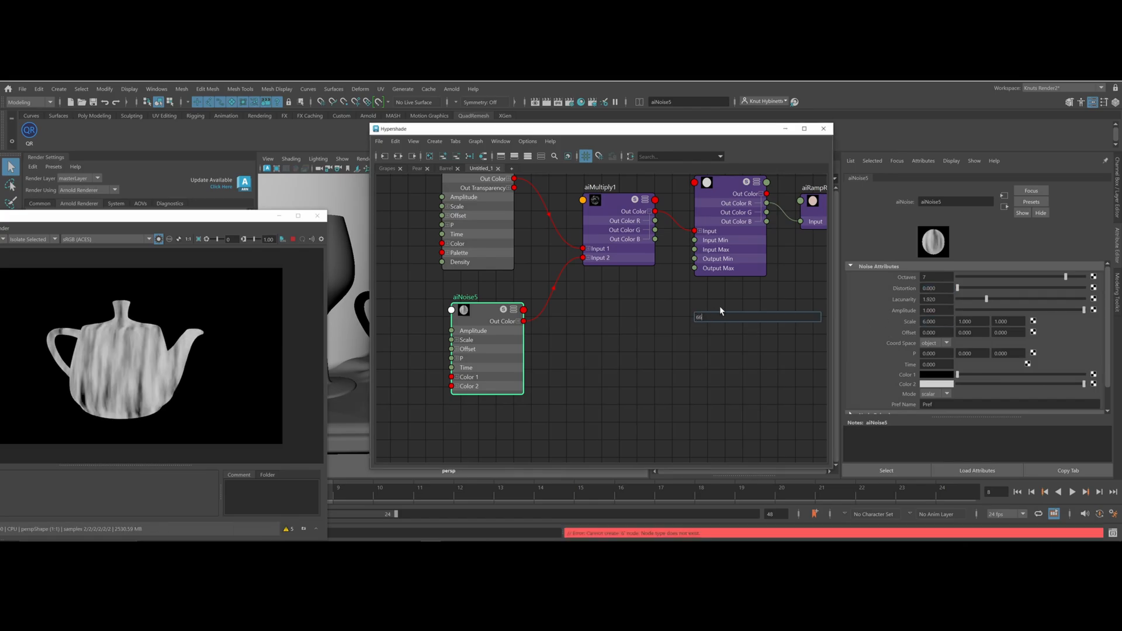
left_click(967, 318)
left_click(968, 320)
type("6")
key("Tab")
type("6")
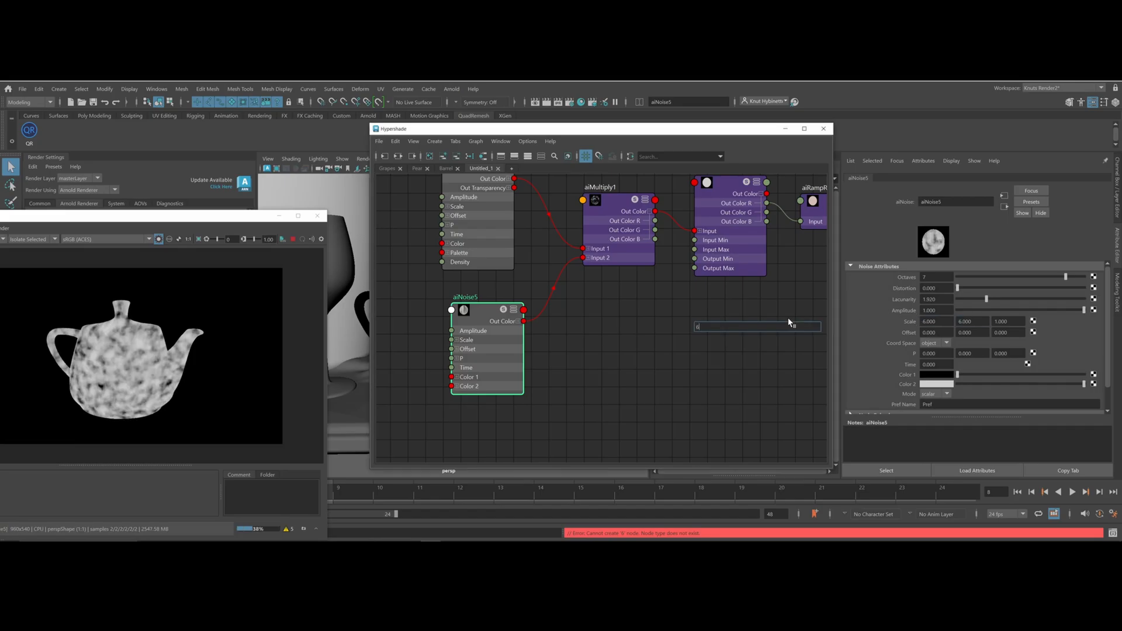
left_click(1013, 322)
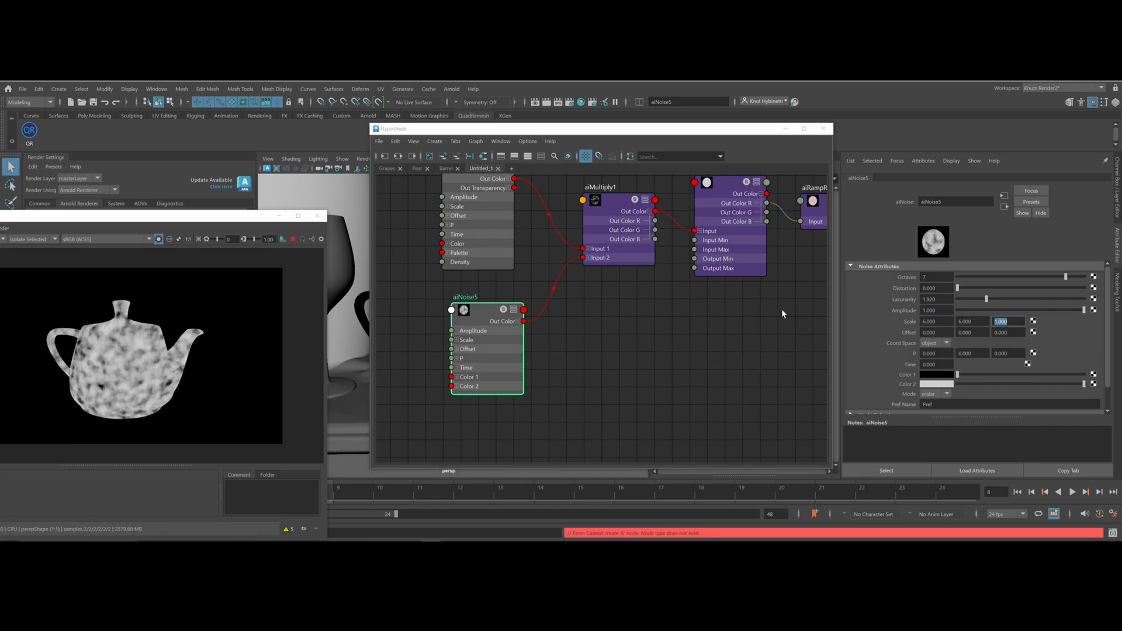
type("6")
key("Return")
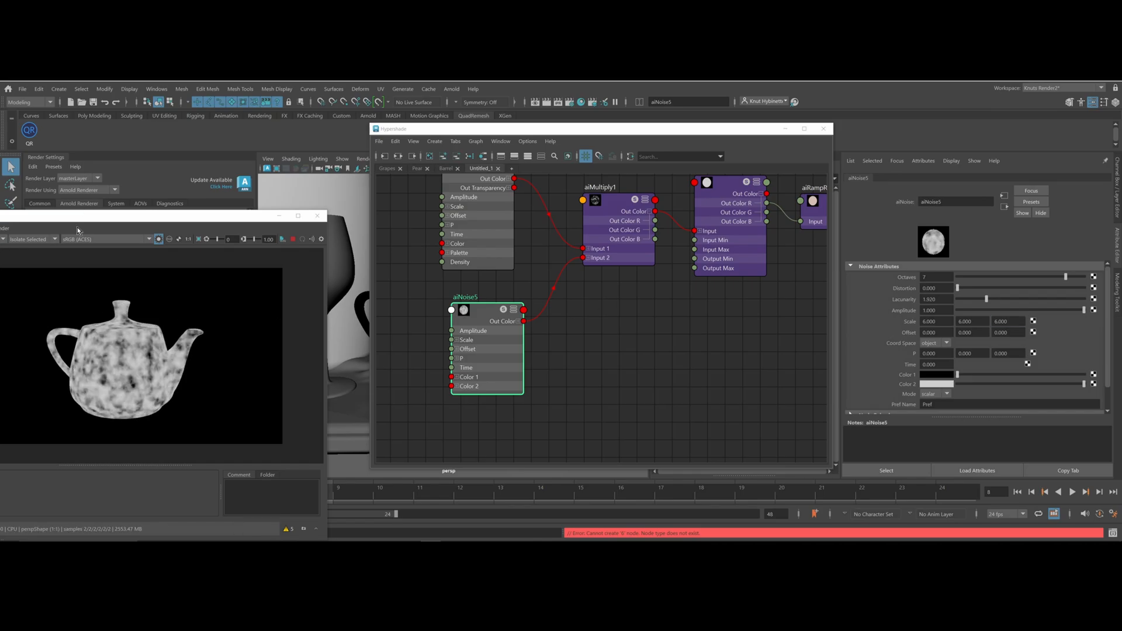
Try aiRange2 with Input Max about 0.431 and Input Min about 0.215, and delete the node
middle_click_drag(542, 361, 464, 395, "alt")
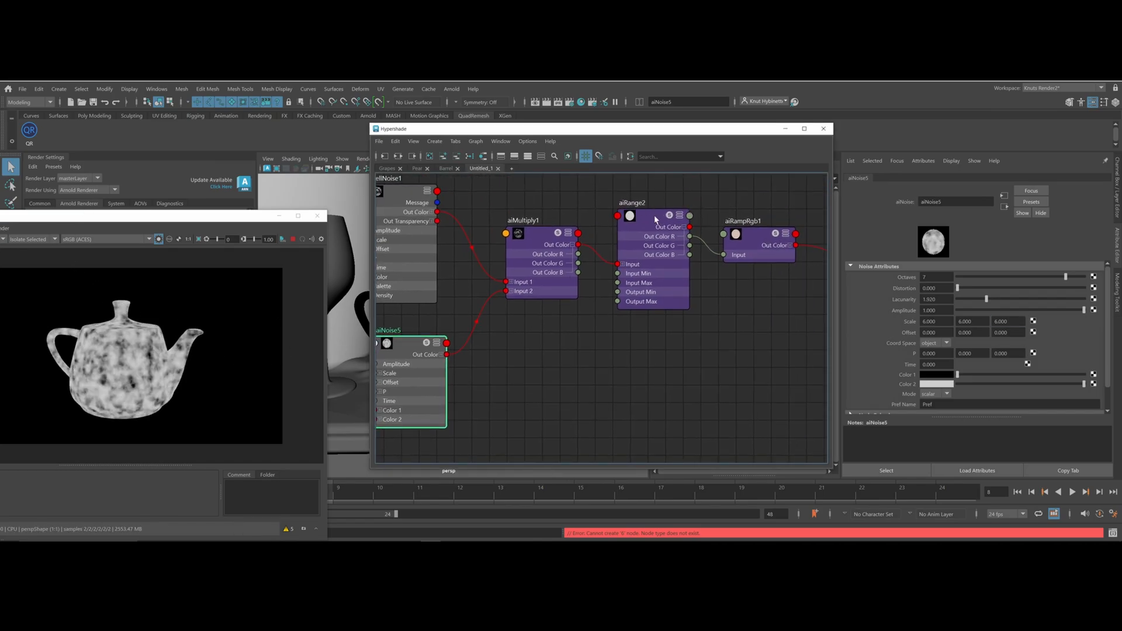
left_click(656, 220)
left_click_drag(979, 286, 964, 287)
left_click_drag(1050, 277, 958, 278)
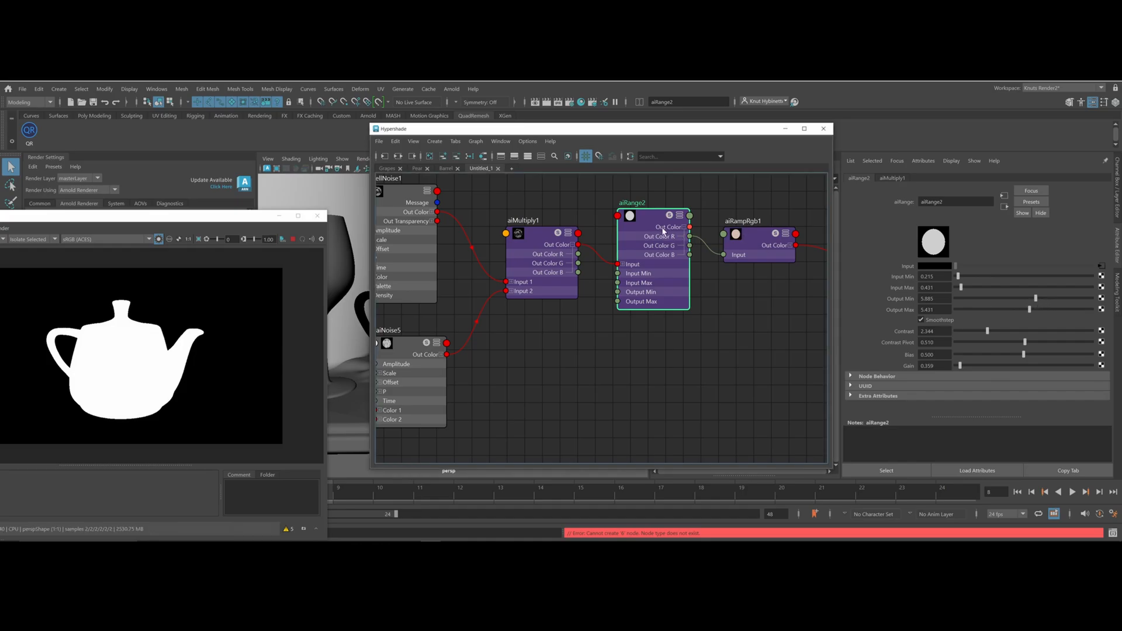
key("Delete")
Add a fresh aiRange node, connecting aiMultiply1's Out Color to its Input and its Out Color R to aiRampRgb1's Input
key("Tab")
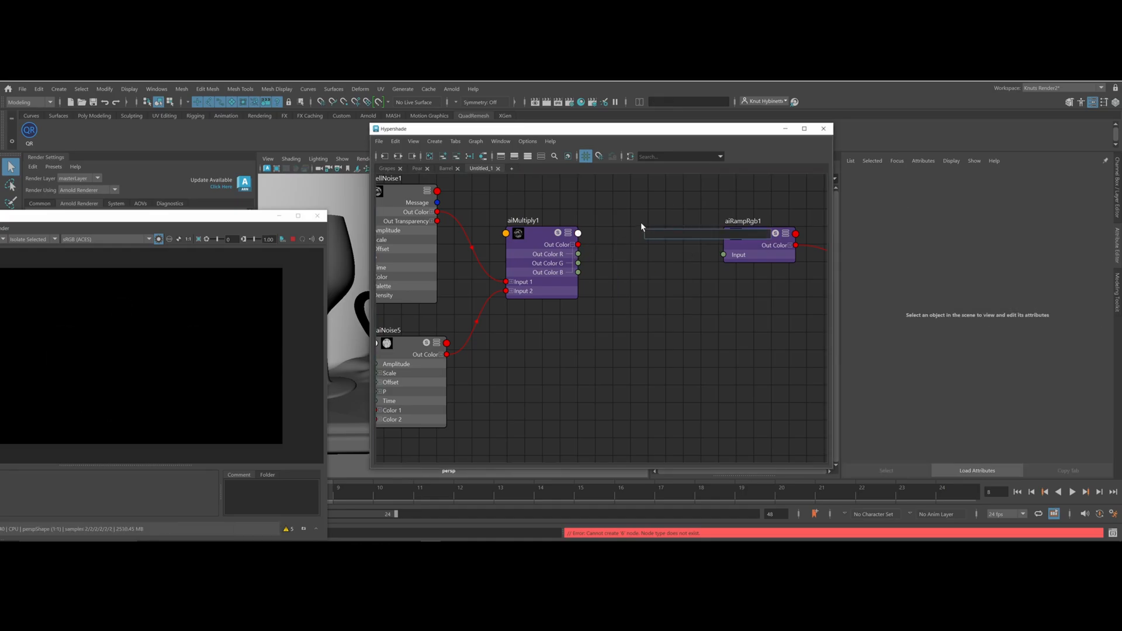
type("aiRa")
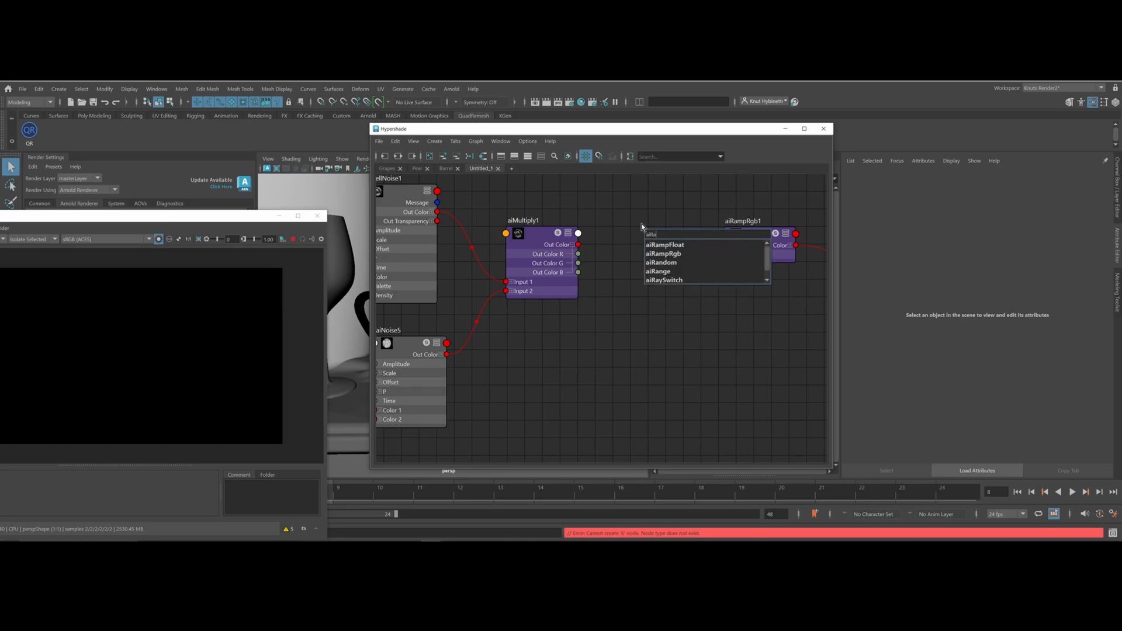
left_click(657, 271)
left_click_drag(634, 243, 602, 251)
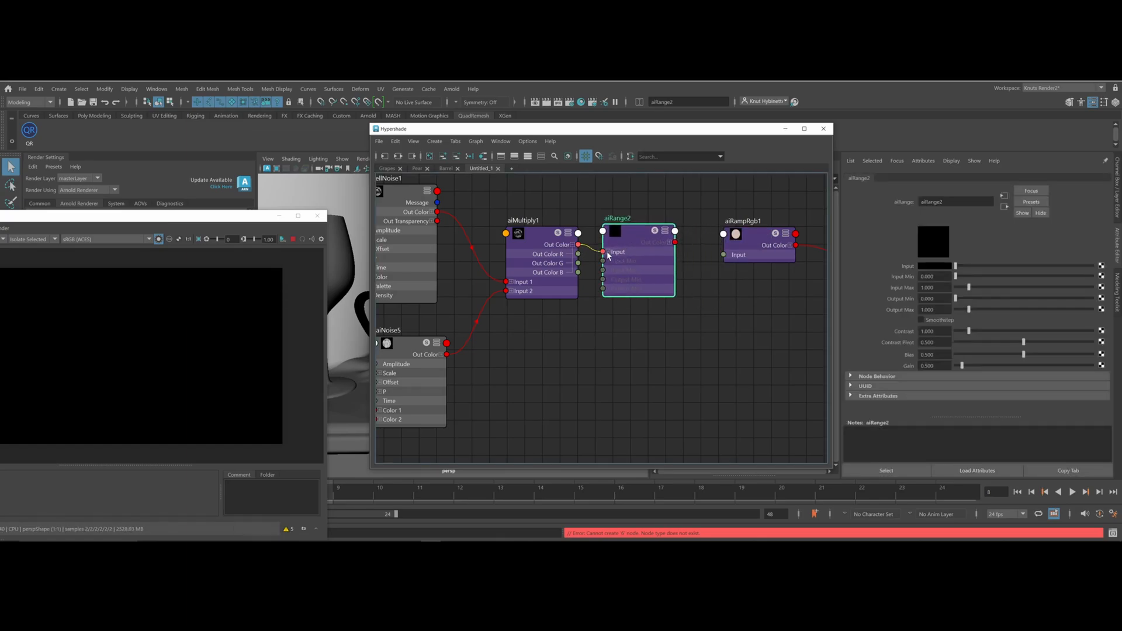
left_click_drag(675, 242, 724, 255)
left_click(669, 242)
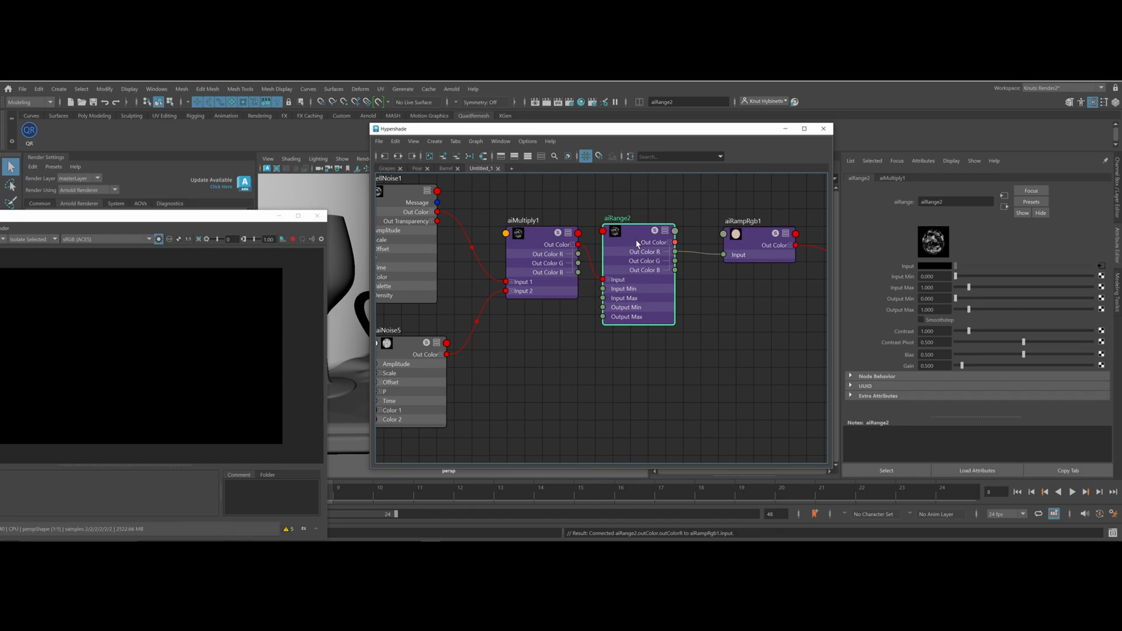
Update the full scene in the render view and preview the isolated aiMultiply1 and aiRange2 outputs
left_click_drag(192, 222, 297, 216)
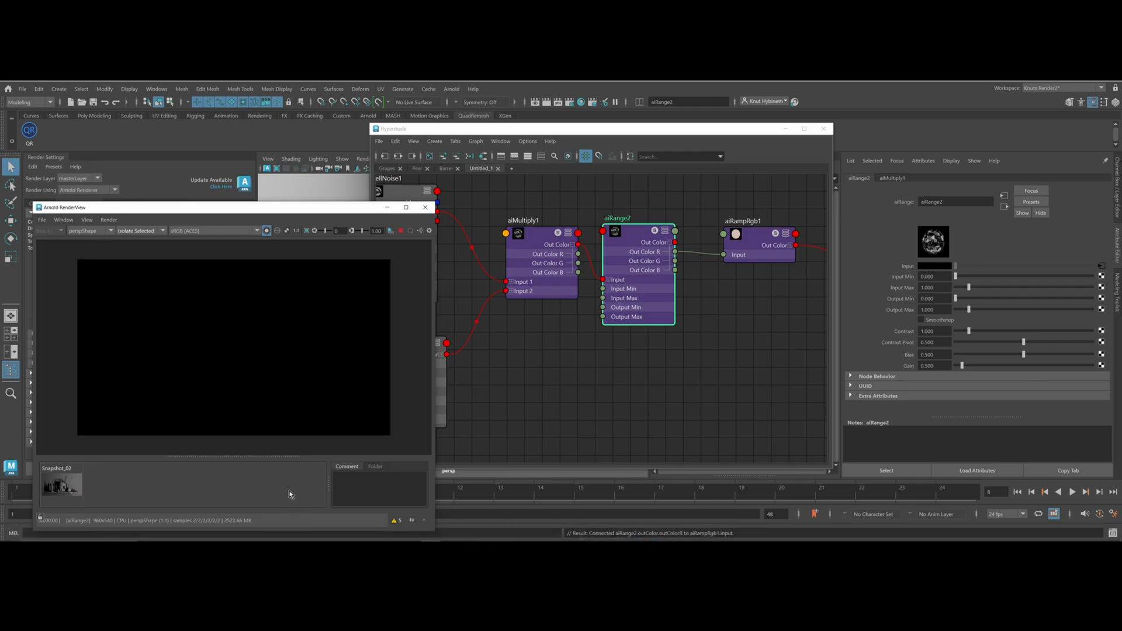
left_click(109, 220)
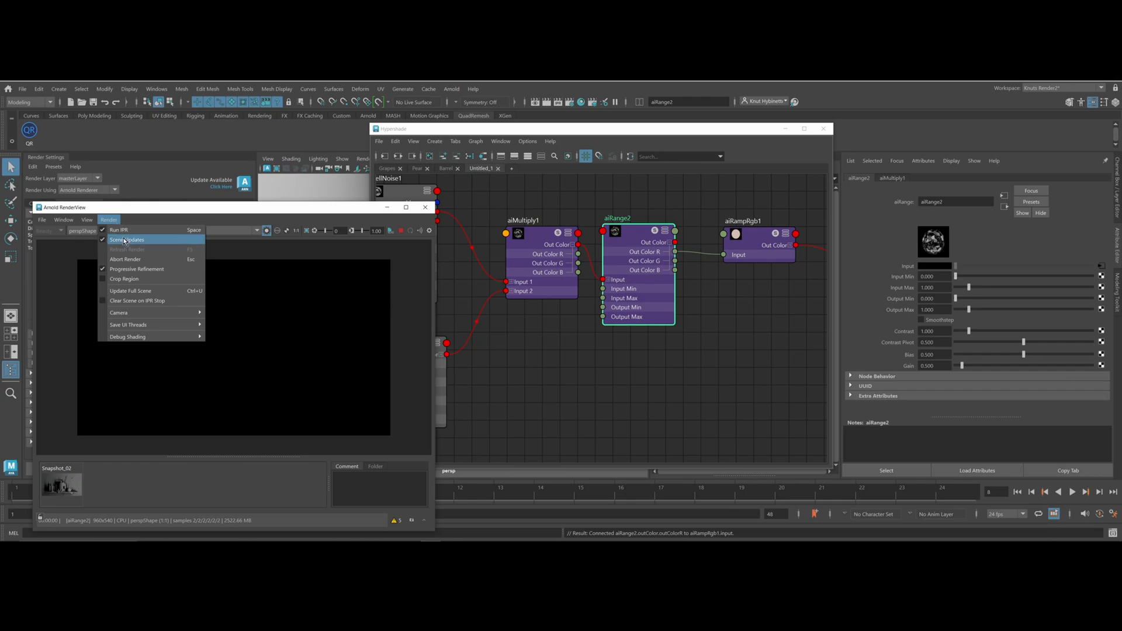
left_click(139, 294)
left_click(530, 244)
left_click(638, 236)
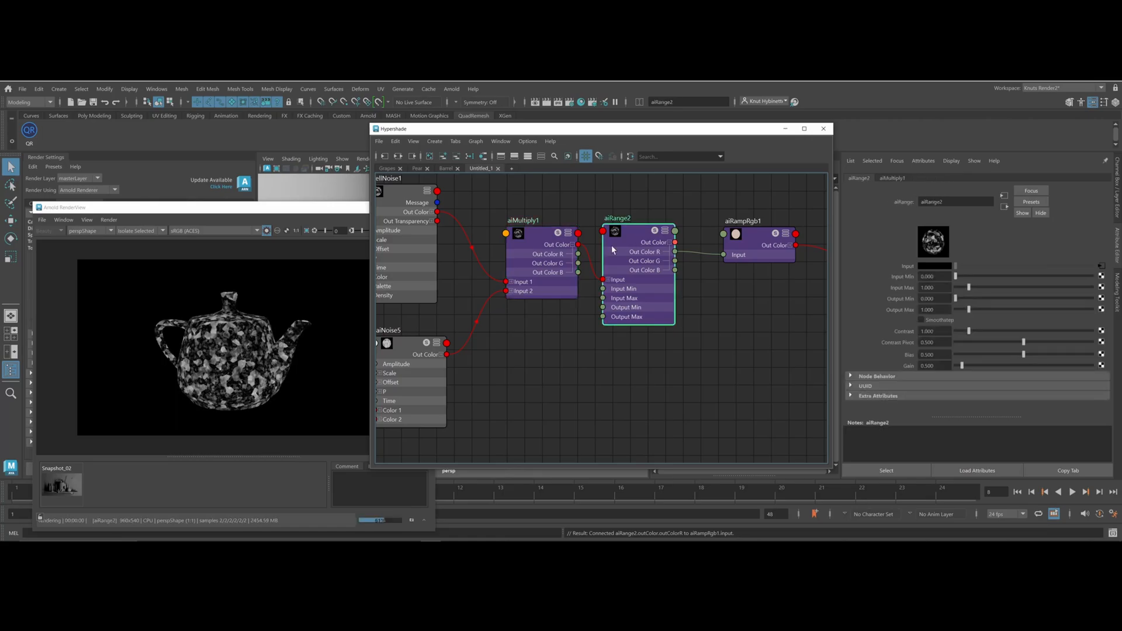
Set aiRange2's Input Max to about 2.727 and Output Min to about 0.167, comparing it with aiRampRgb1 and aiMultiply1
mouse_move(969, 287)
left_mouse_down()
mouse_move(1005, 292)
mouse_move(958, 302)
left_mouse_up()
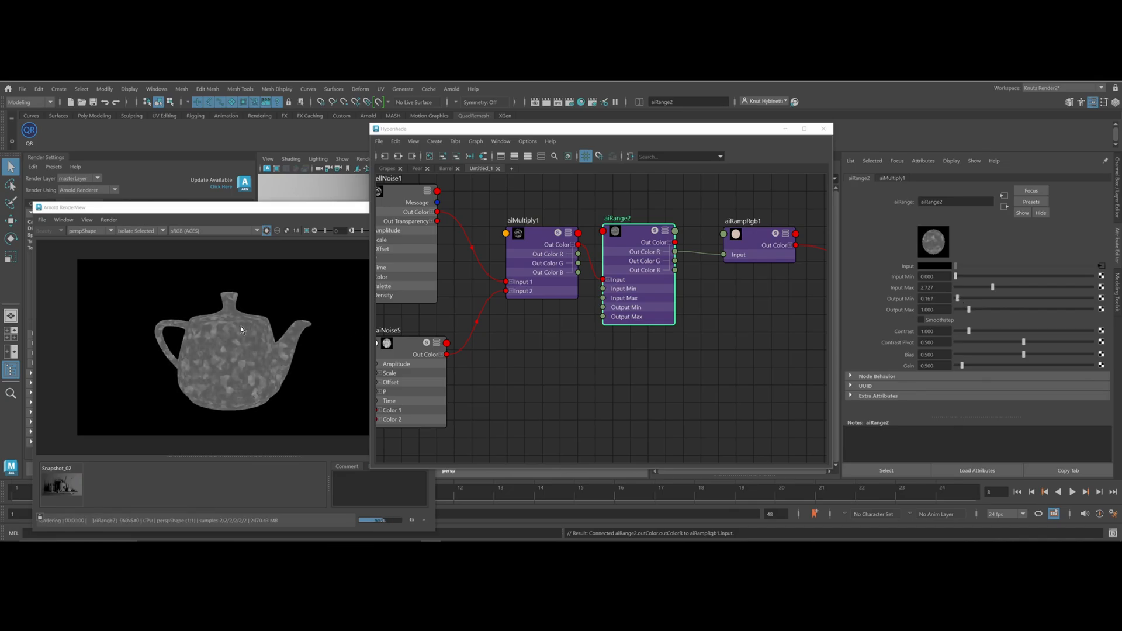
left_click(748, 239)
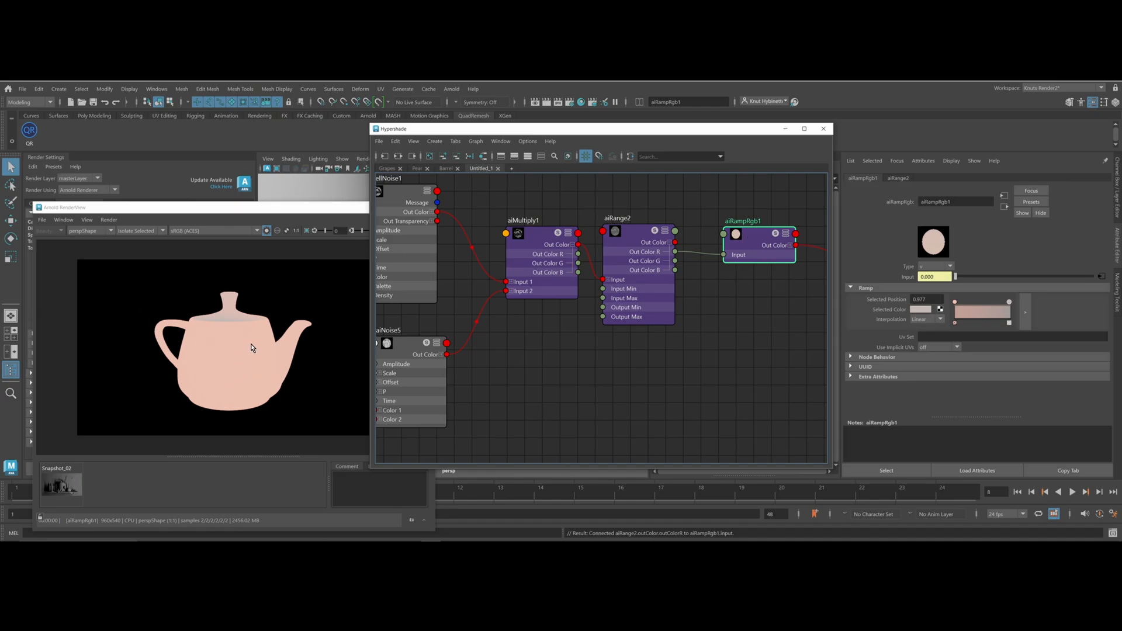
left_click(529, 241)
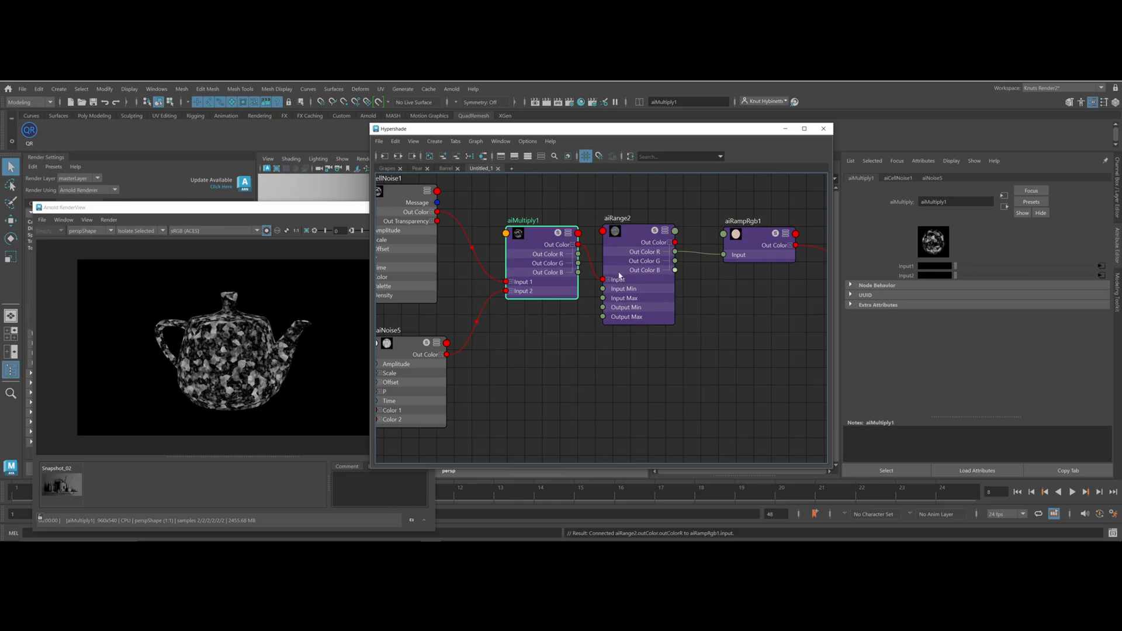
left_click(627, 243)
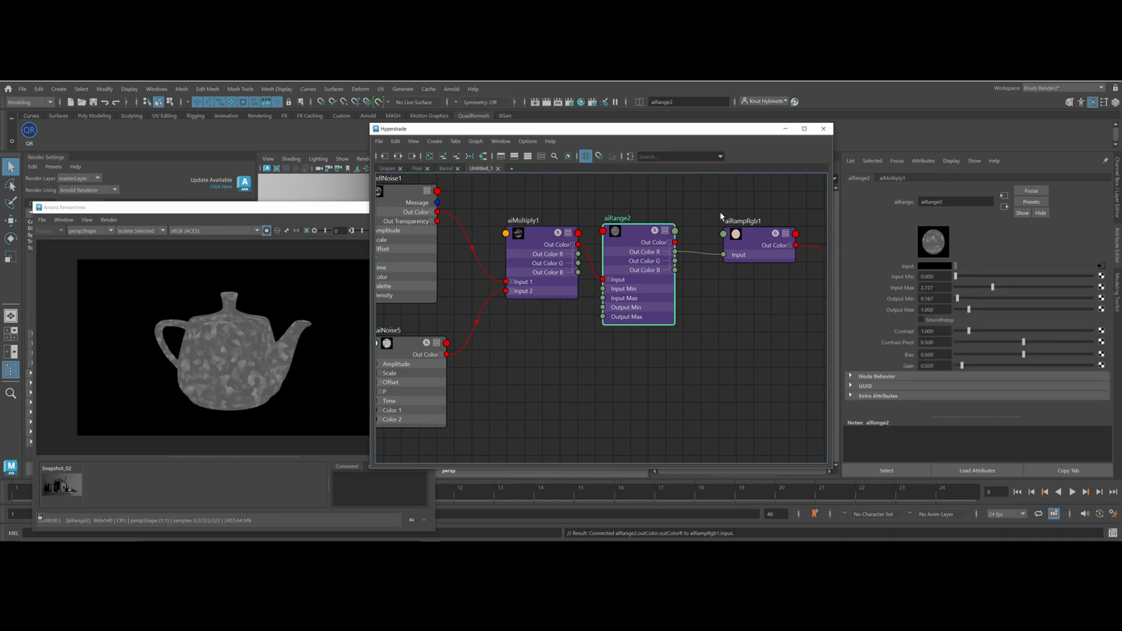
Set the type of aiRampRgb1 to custom and check its interpolation options
left_click(747, 235)
left_click(949, 268)
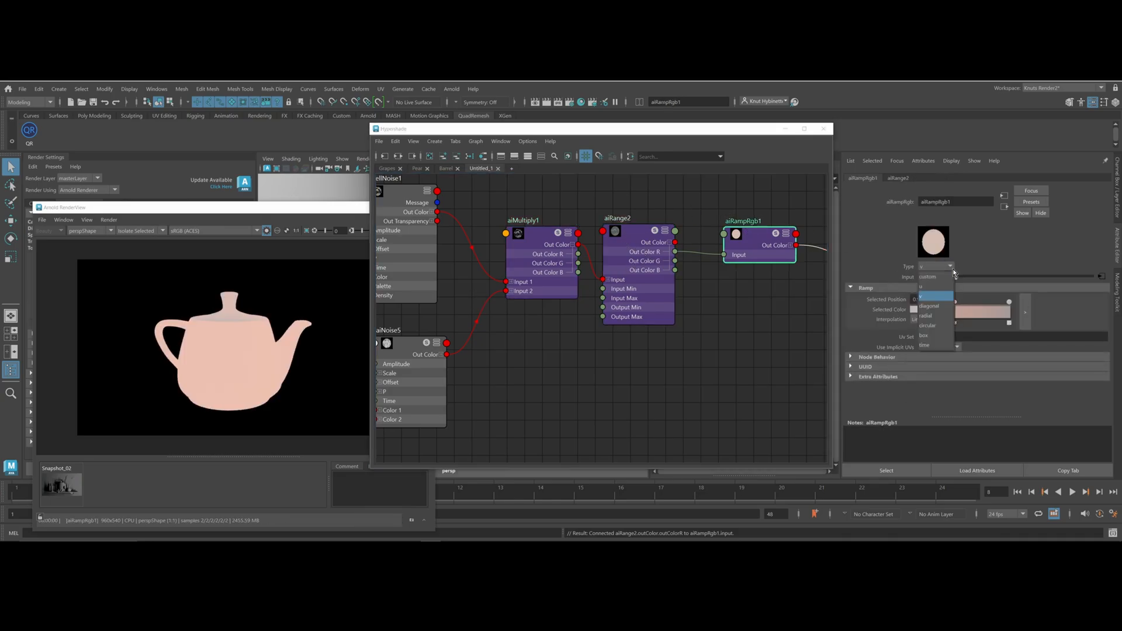
left_click(928, 277)
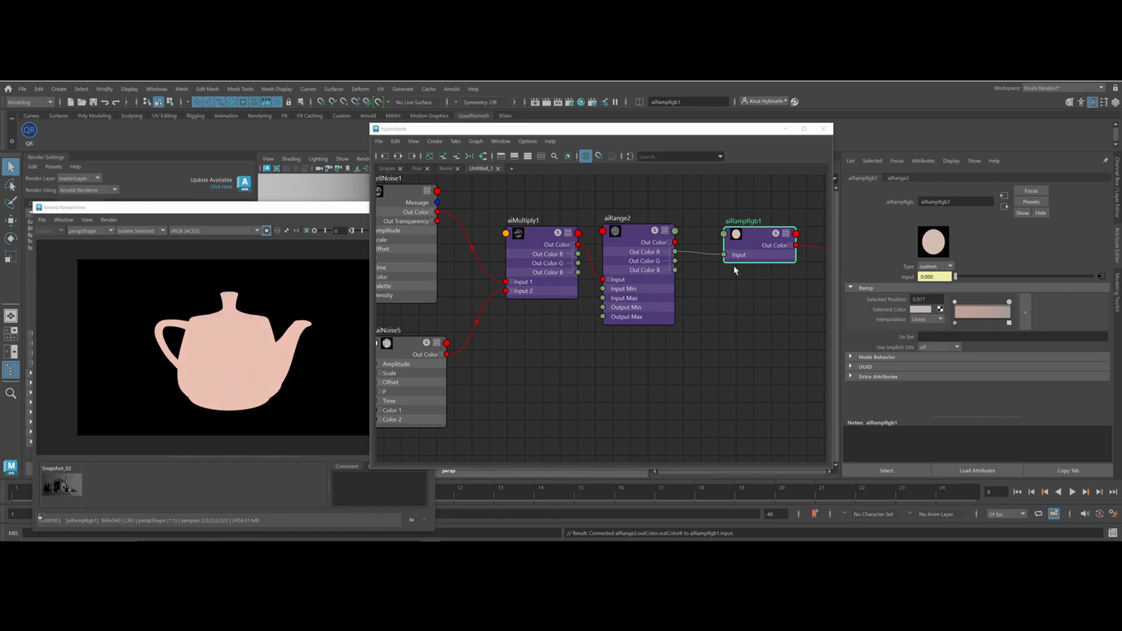
left_click(530, 233)
left_click(760, 234)
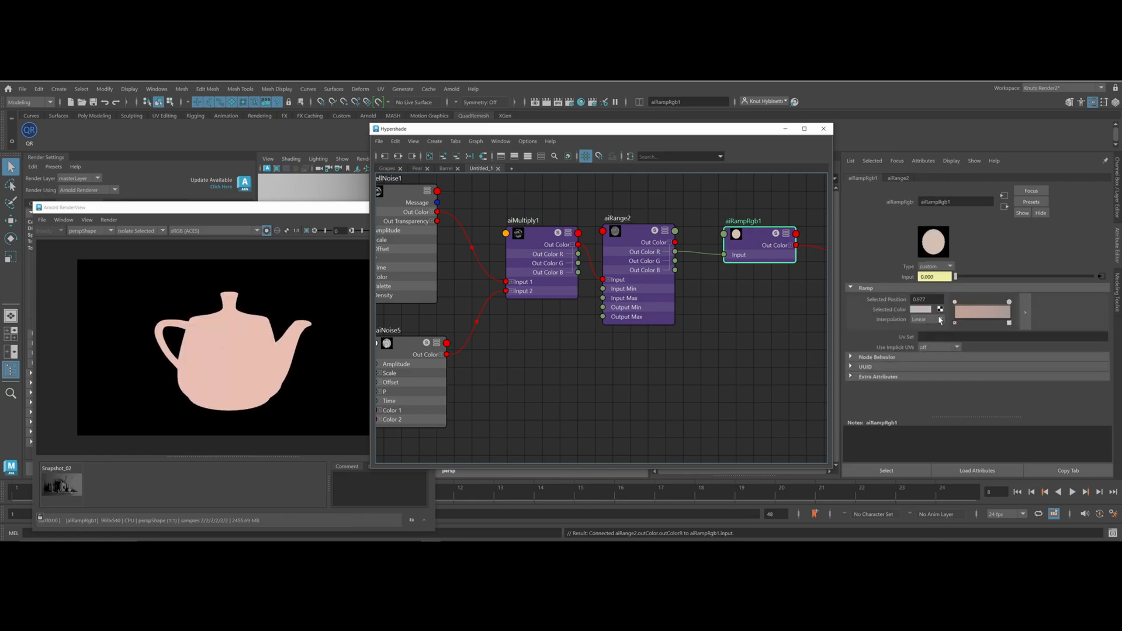
left_click(933, 320)
left_click(932, 320)
left_click(738, 239)
Set aiRange2's Output Max to about 4.139 and Output Min to 0, previewing the effect on aiRampRgb1
left_click_drag(612, 242, 639, 236)
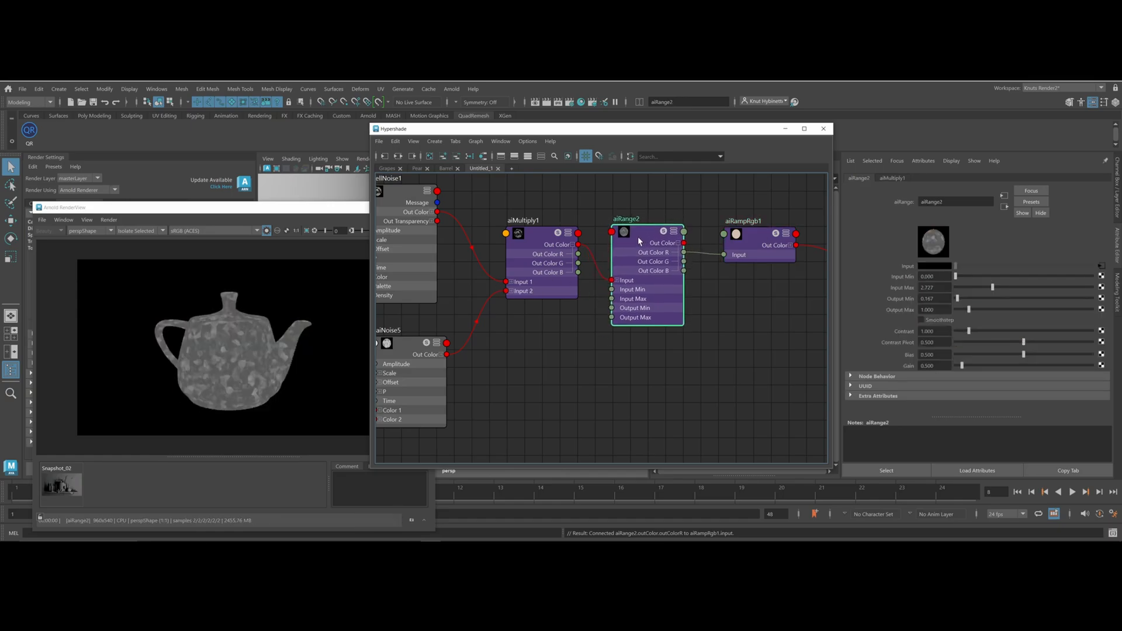
left_click(535, 235)
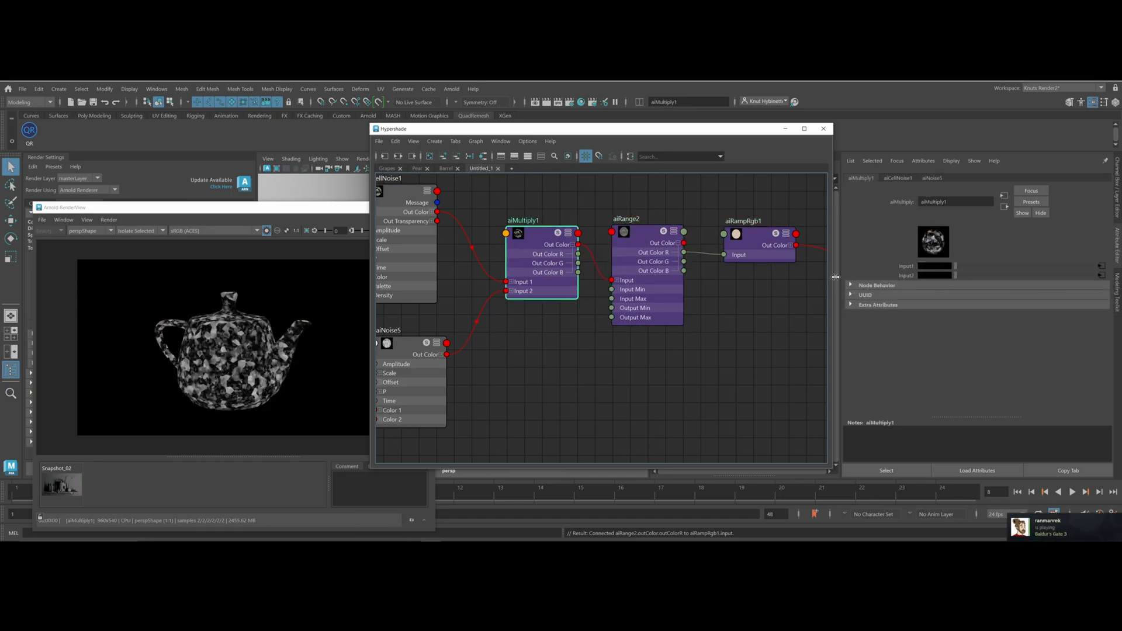
left_click(636, 233)
left_click_drag(969, 309, 992, 309)
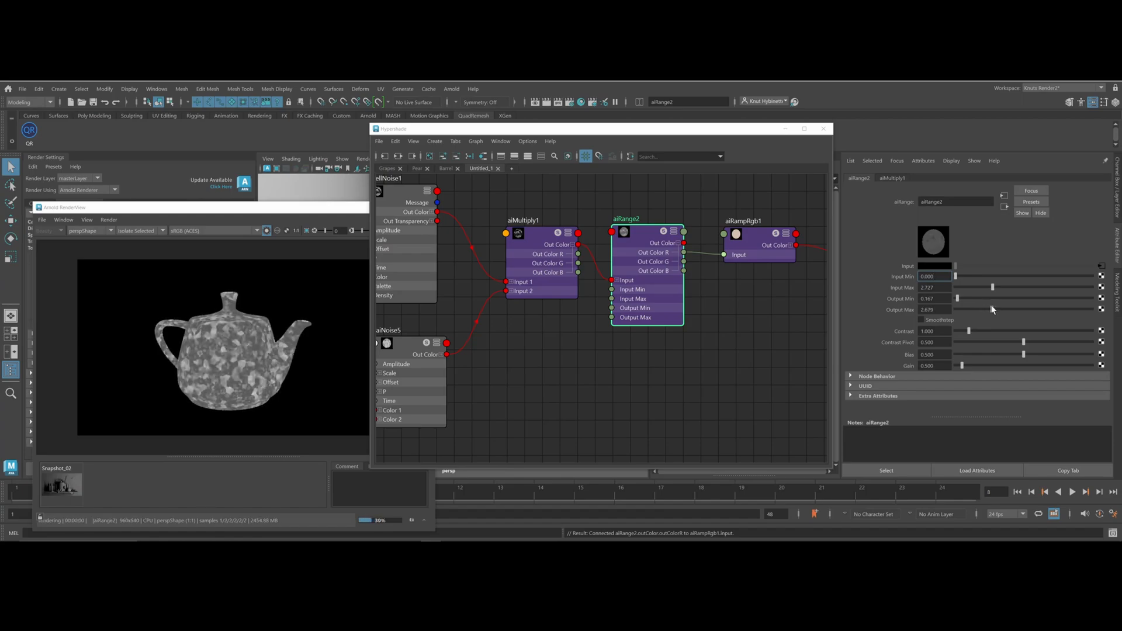
left_click(756, 230)
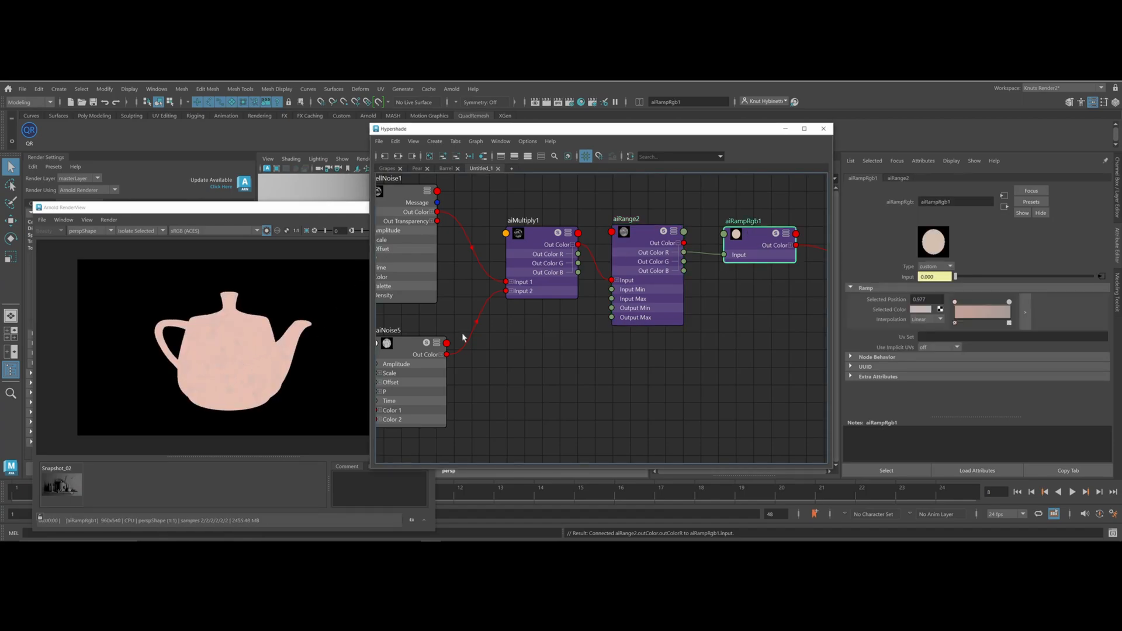
left_click(652, 247)
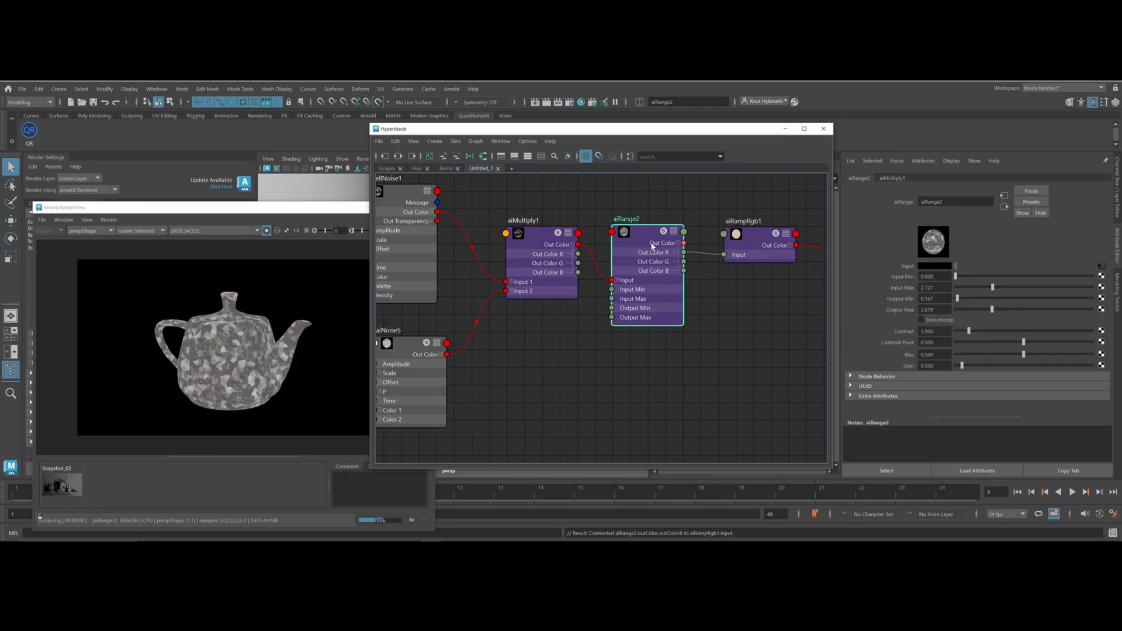
left_click_drag(992, 310, 954, 300)
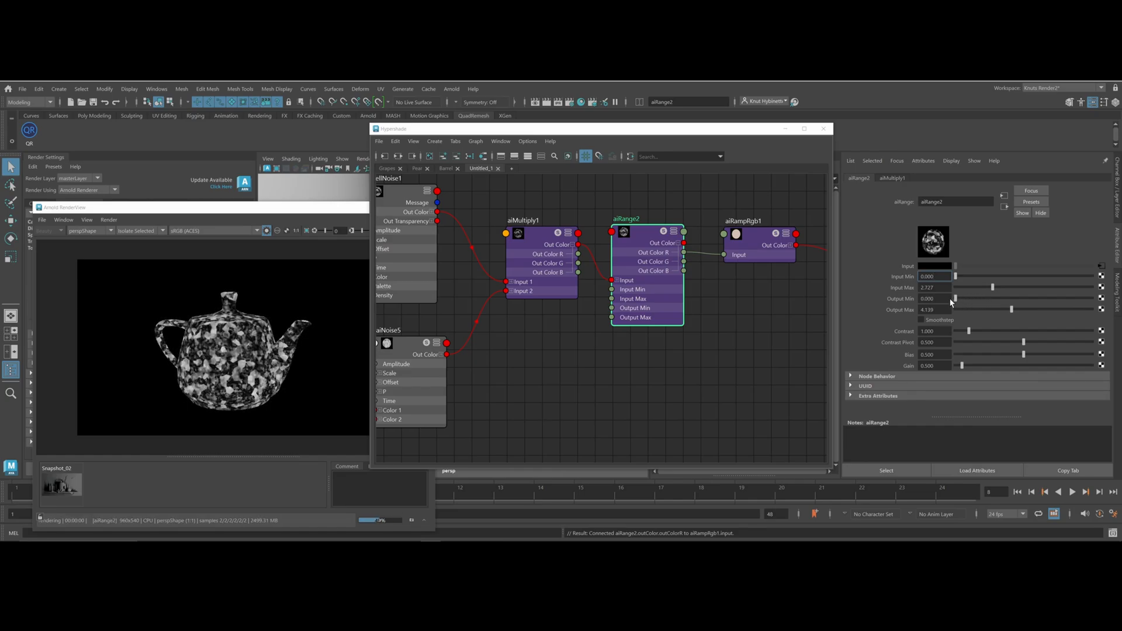
left_click(755, 229)
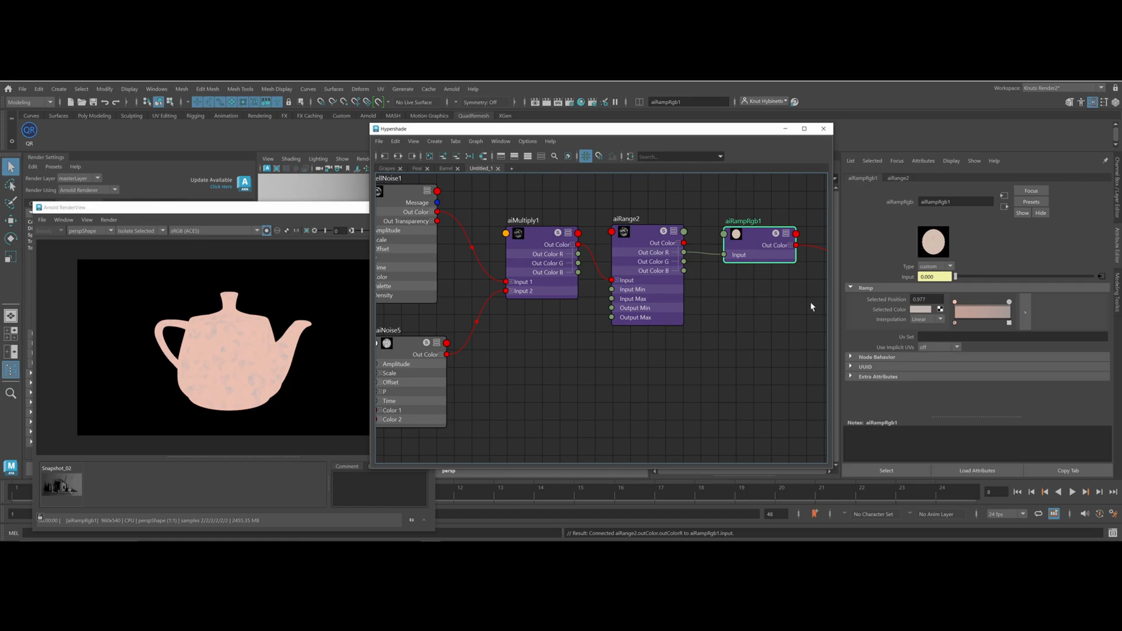
Make room before the ai_Teapot shader and disconnect aiRampRgb1 from its Base Color
middle_click_drag(771, 353, 476, 350, "alt")
left_click_drag(609, 192, 758, 237)
left_click_drag(624, 219, 770, 204)
left_click(667, 288)
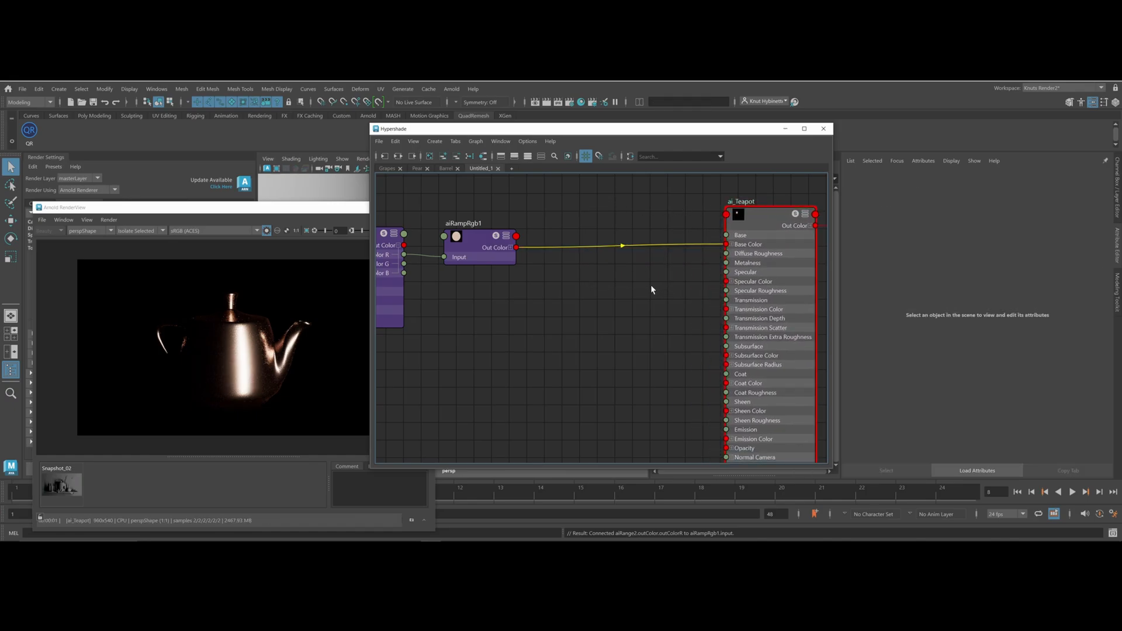
key("Delete")
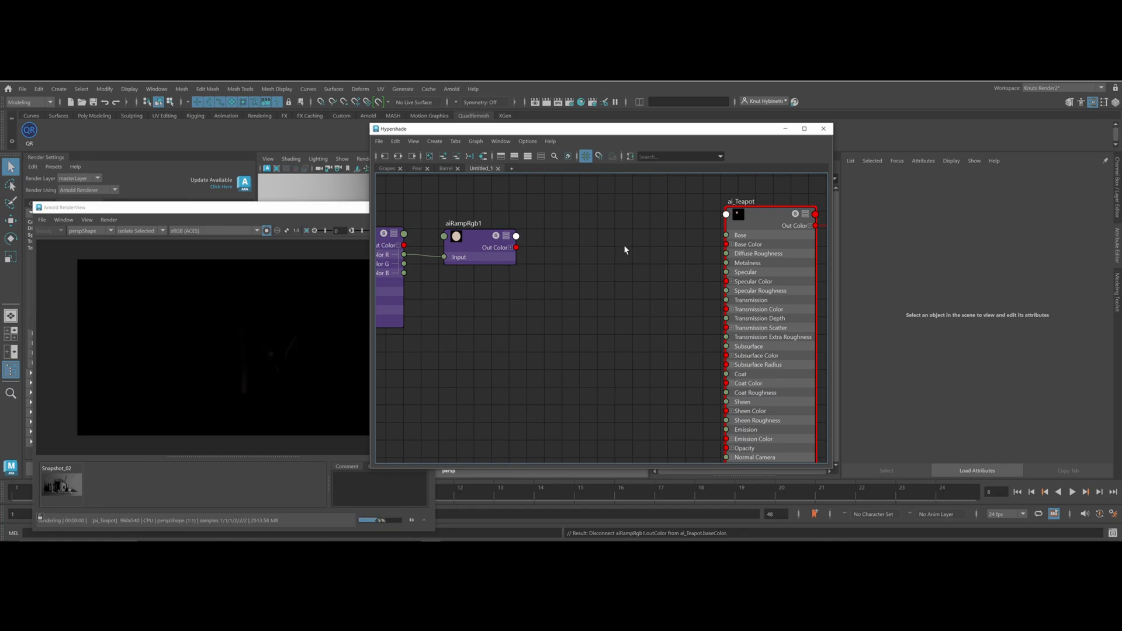
Add an aiColorCorrect node, feeding aiRampRgb1's Out Color into its Input and its Out Color into ai_Teapot's Base Color
type("ai")
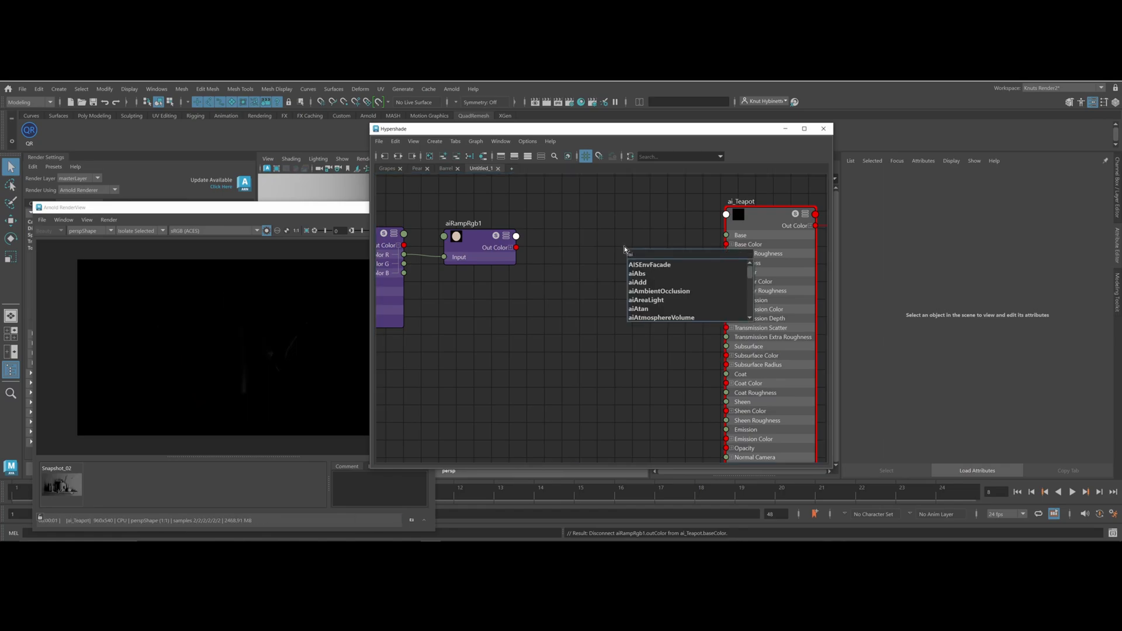
type("Coll")
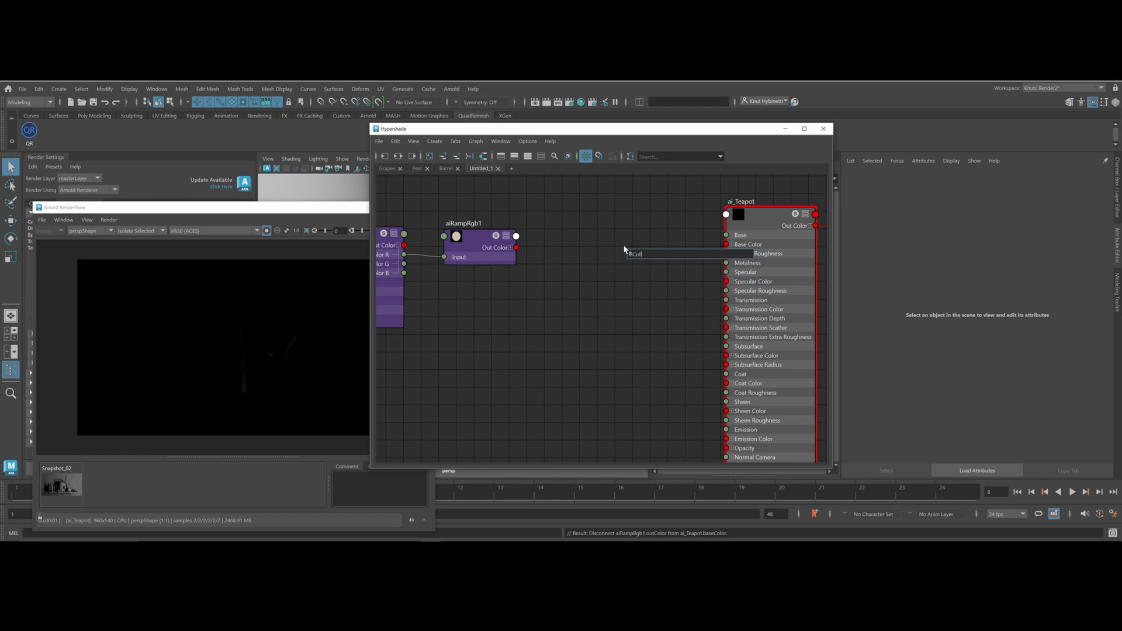
key("BackSpace")
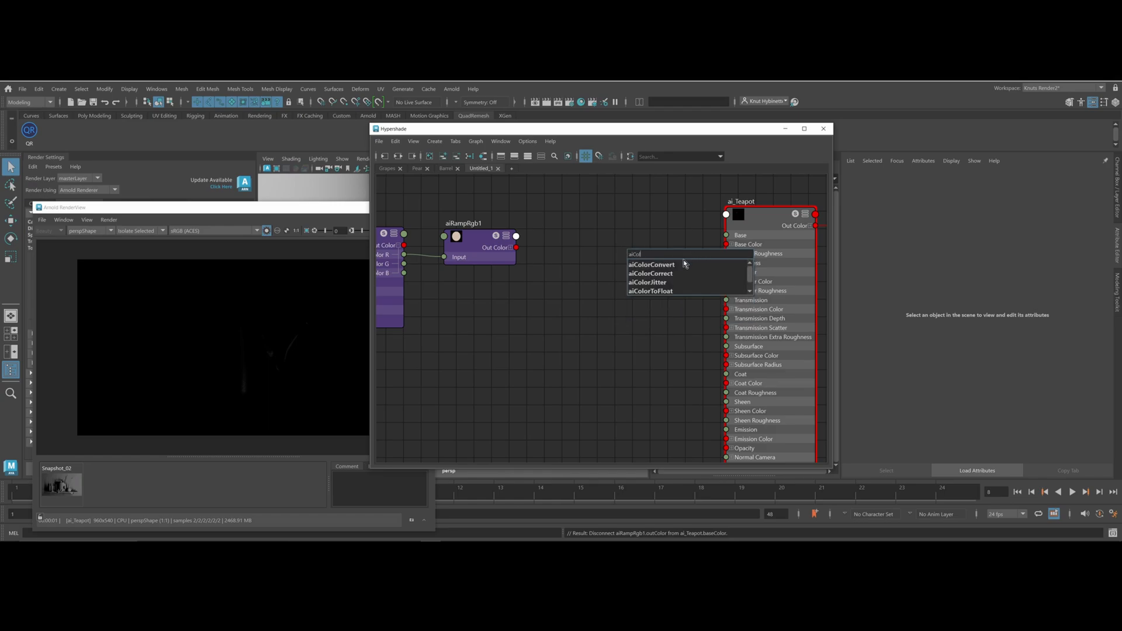
left_click(672, 274)
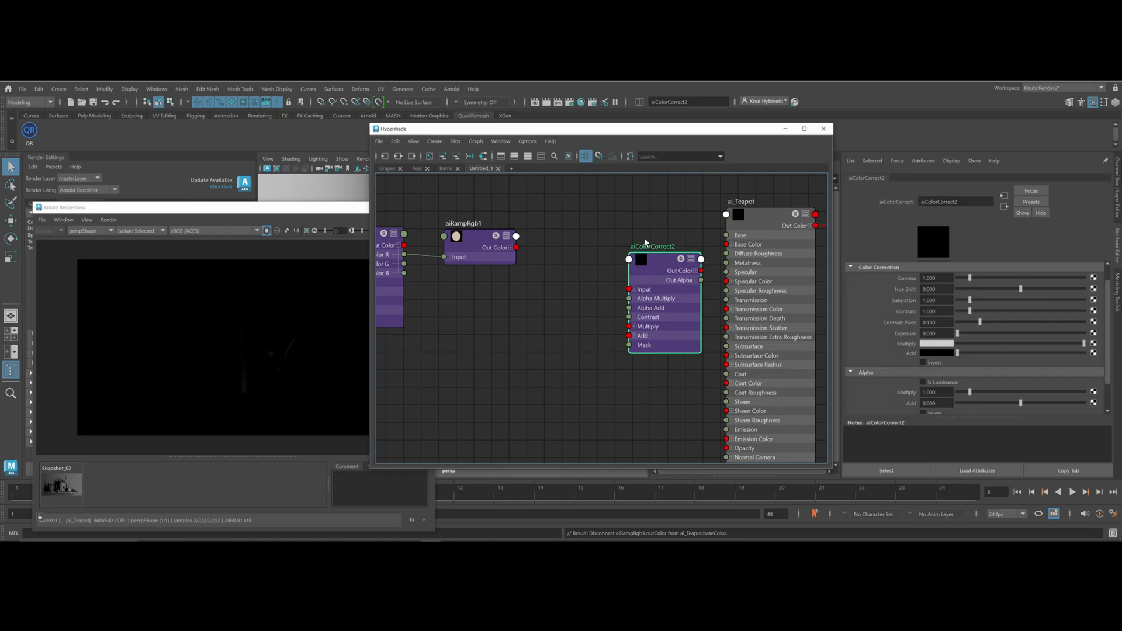
left_click_drag(648, 265, 613, 240)
left_click_drag(517, 247, 623, 248)
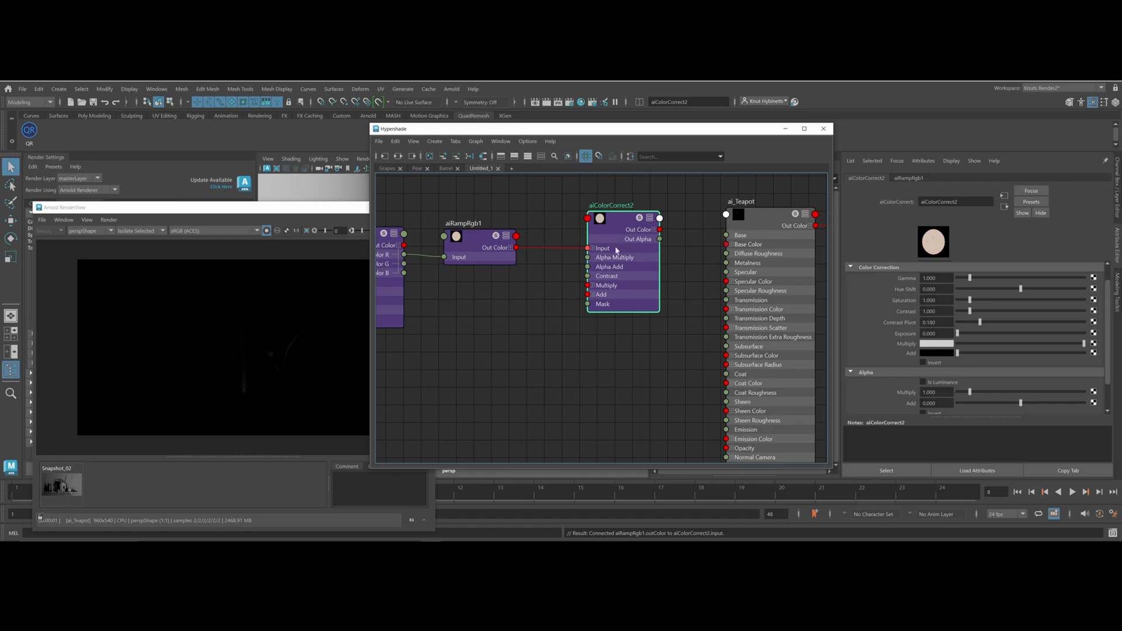
left_click_drag(660, 229, 726, 244)
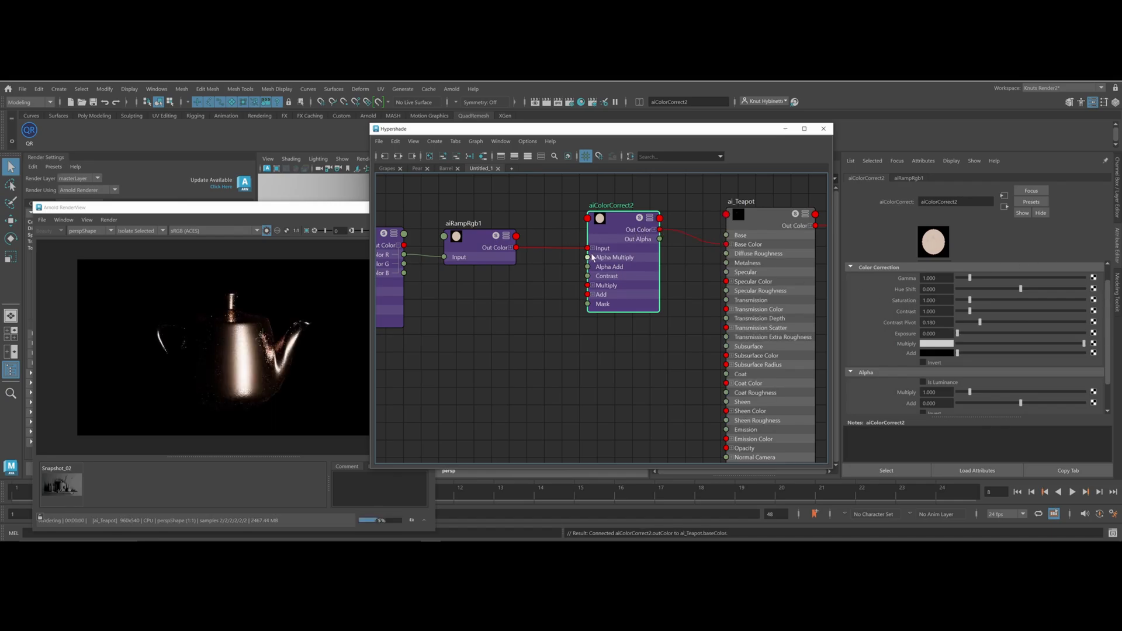
Add an aiCurvature node below aiRampRgb1 and connect its Out Color R to aiColorCorrect2's Mask
left_click(470, 342)
key("Tab")
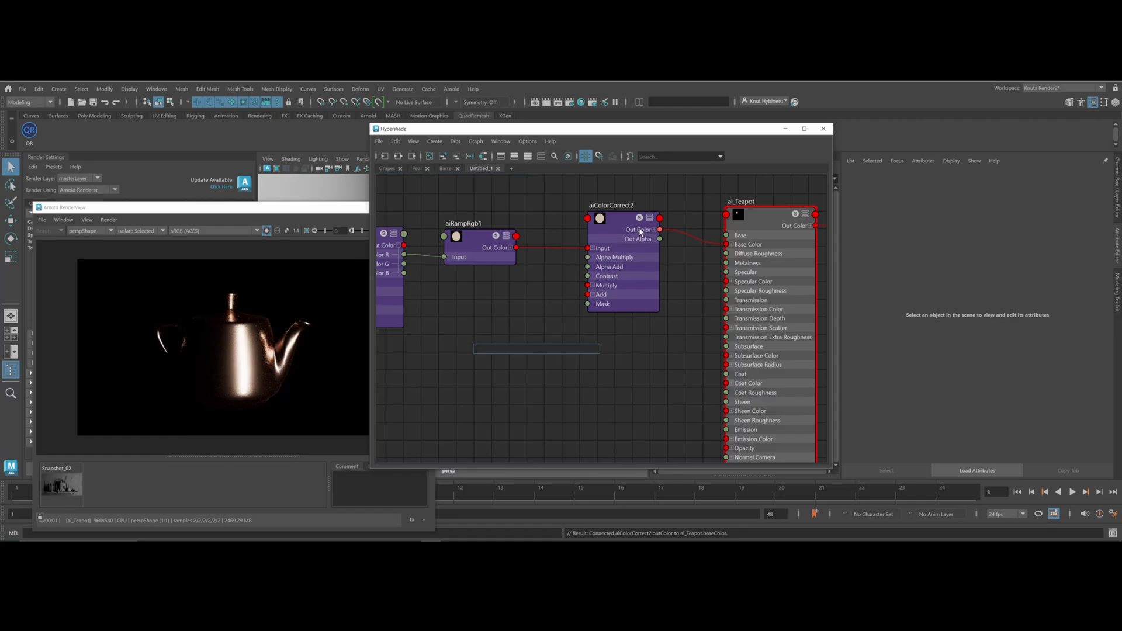
type("aic")
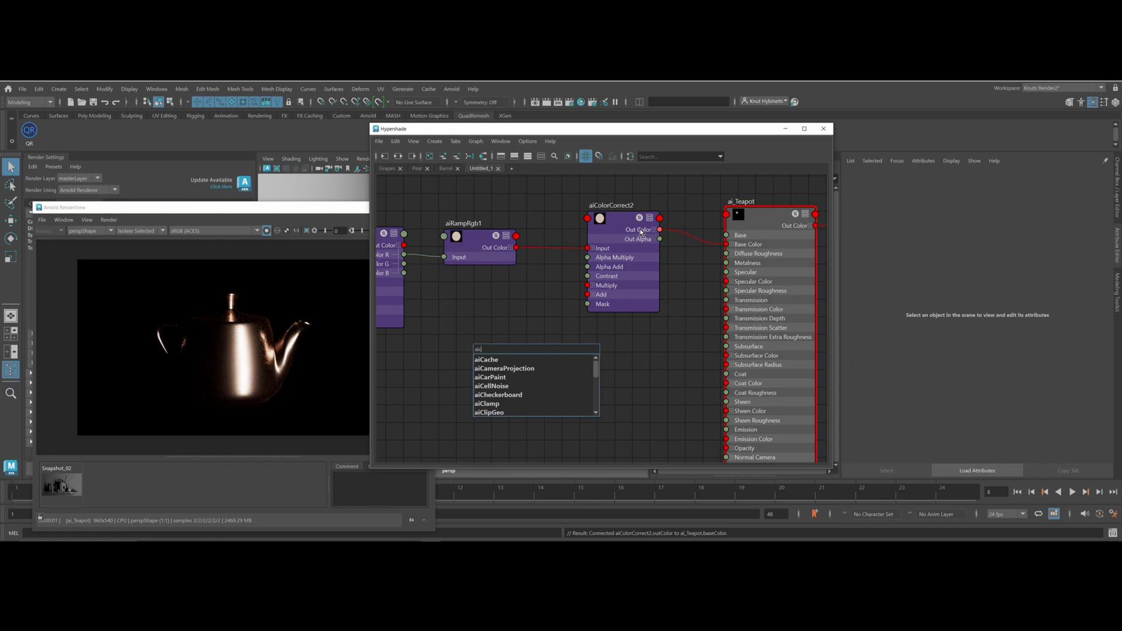
type("u")
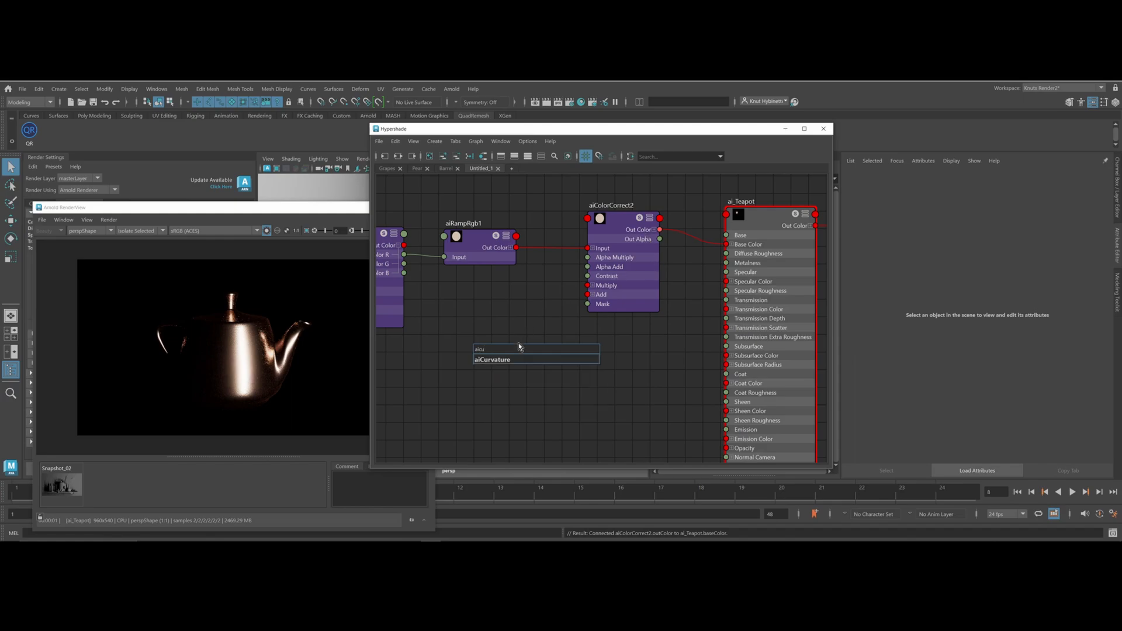
left_click(506, 360)
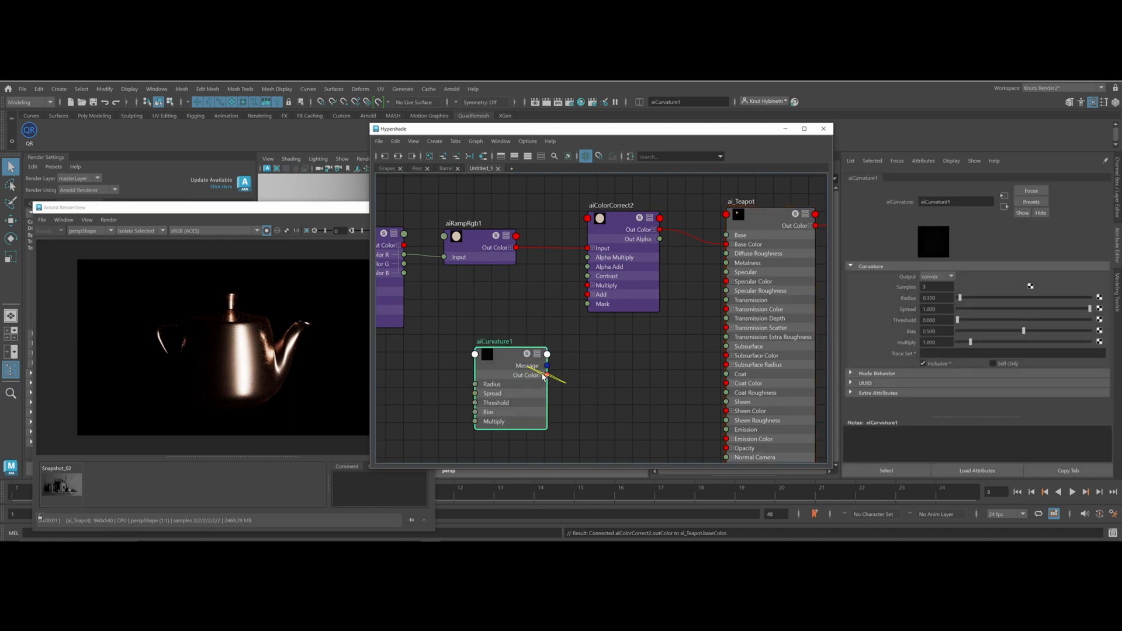
left_click_drag(547, 384, 587, 304)
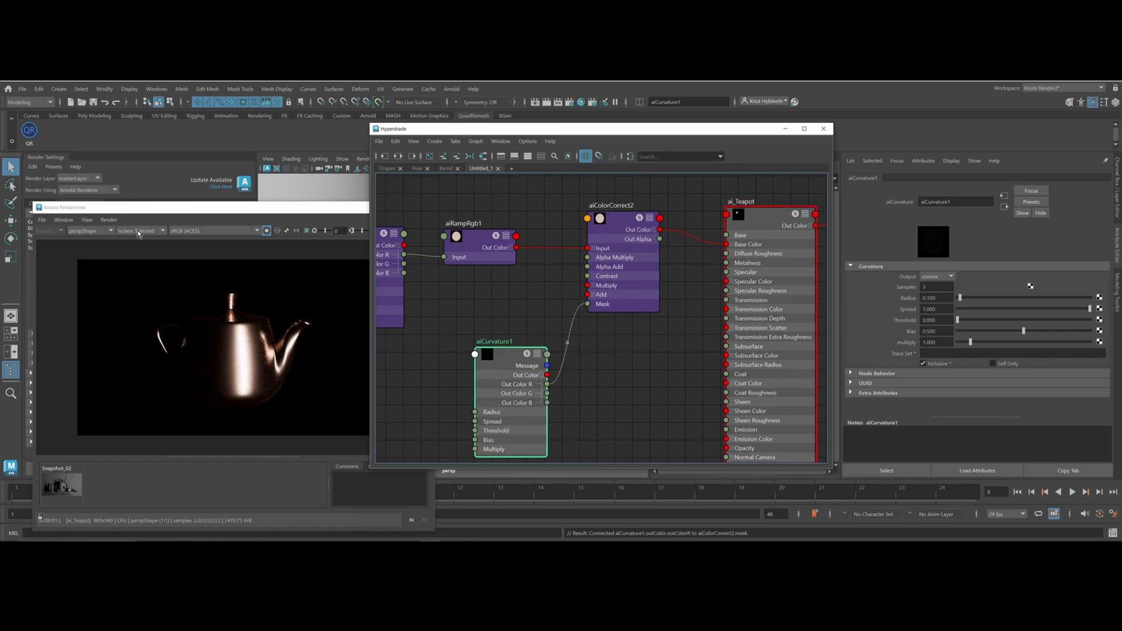
left_click_drag(506, 369, 478, 351)
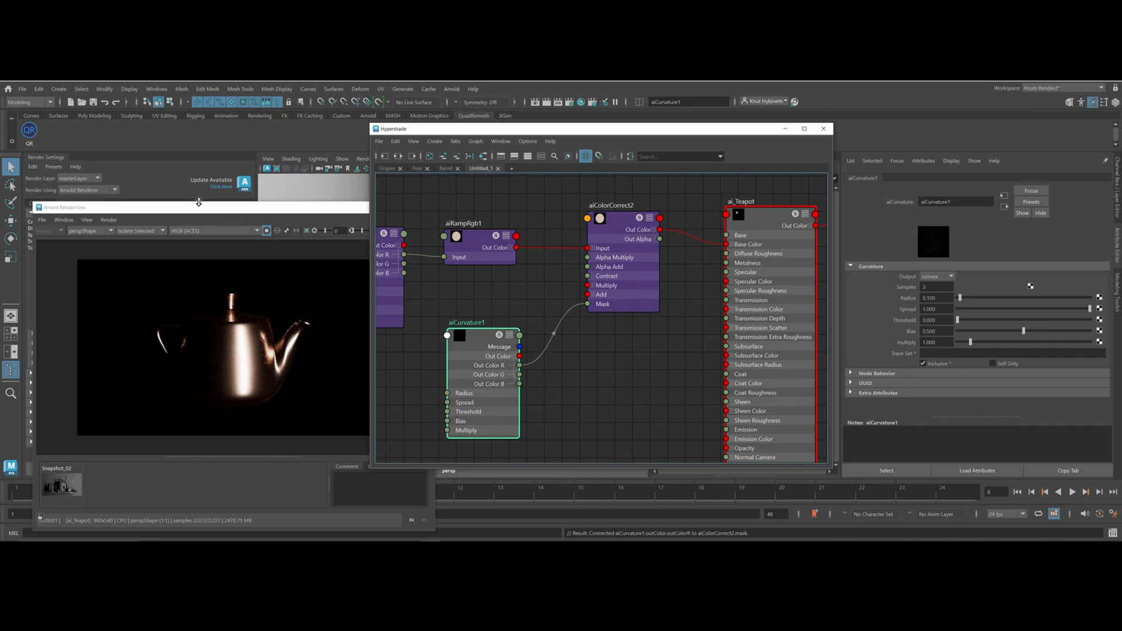
Isolate the selected aiCurvature1 node in the render view to preview its output
left_click(267, 231)
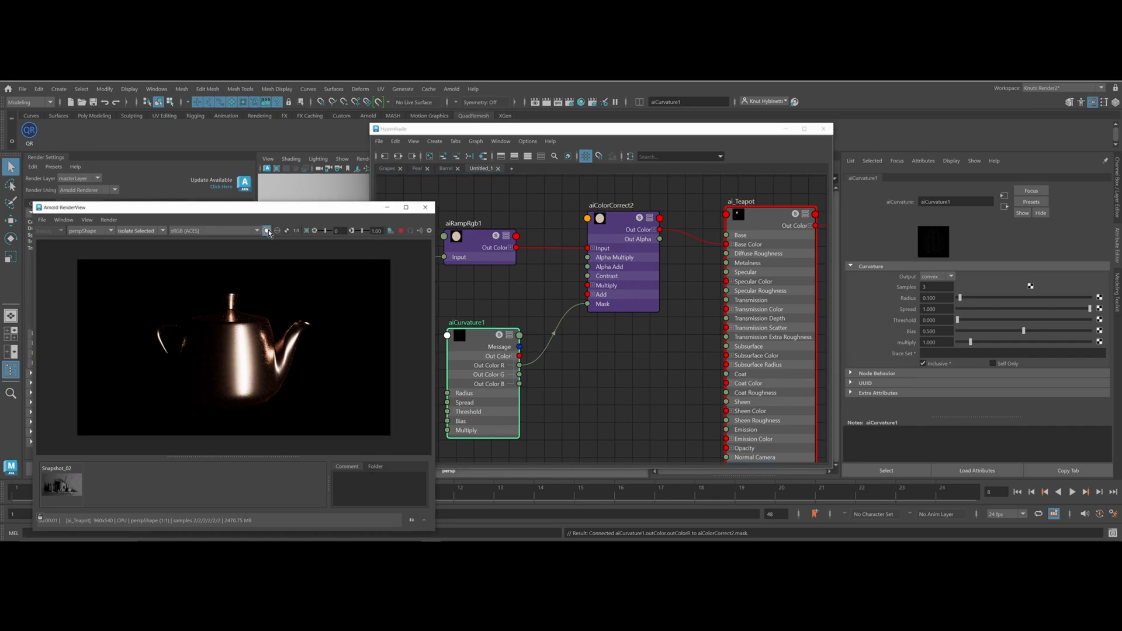
left_click(126, 232)
left_click(144, 310)
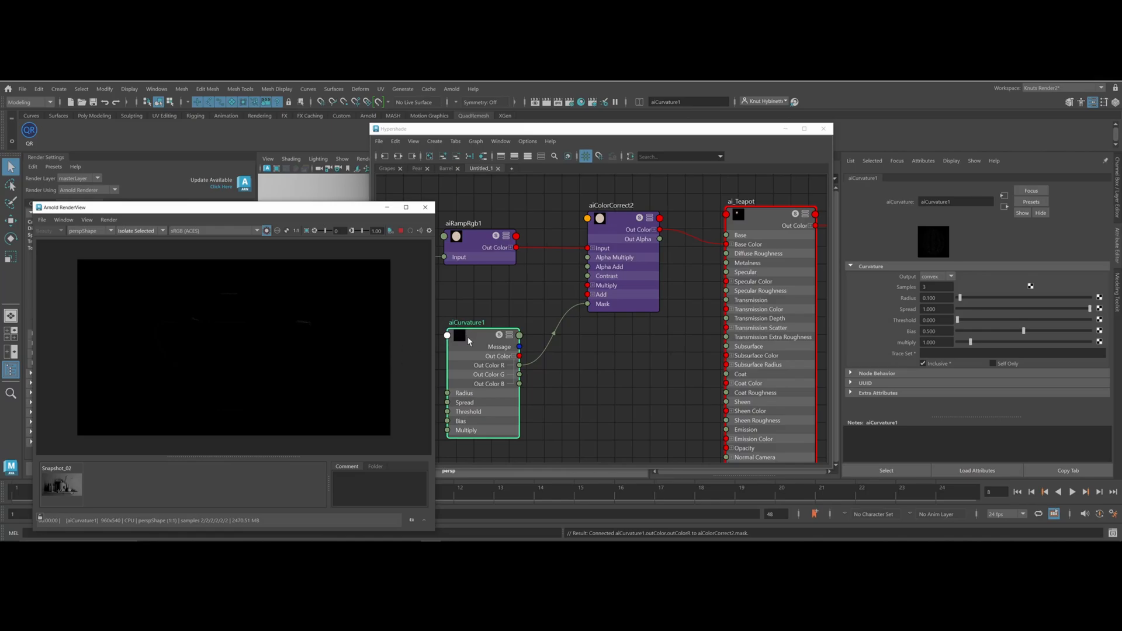
Increase the Radius of aiCurvature1 and preview the ai_Teapot shader
left_click(468, 341)
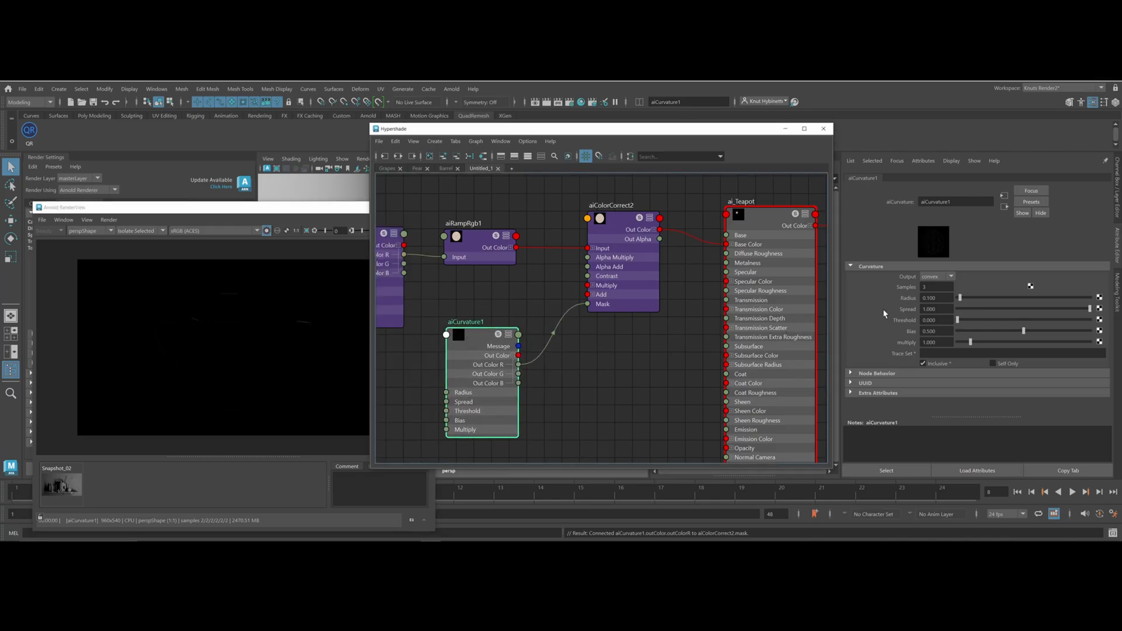
left_click_drag(960, 298, 969, 319)
left_click(761, 226)
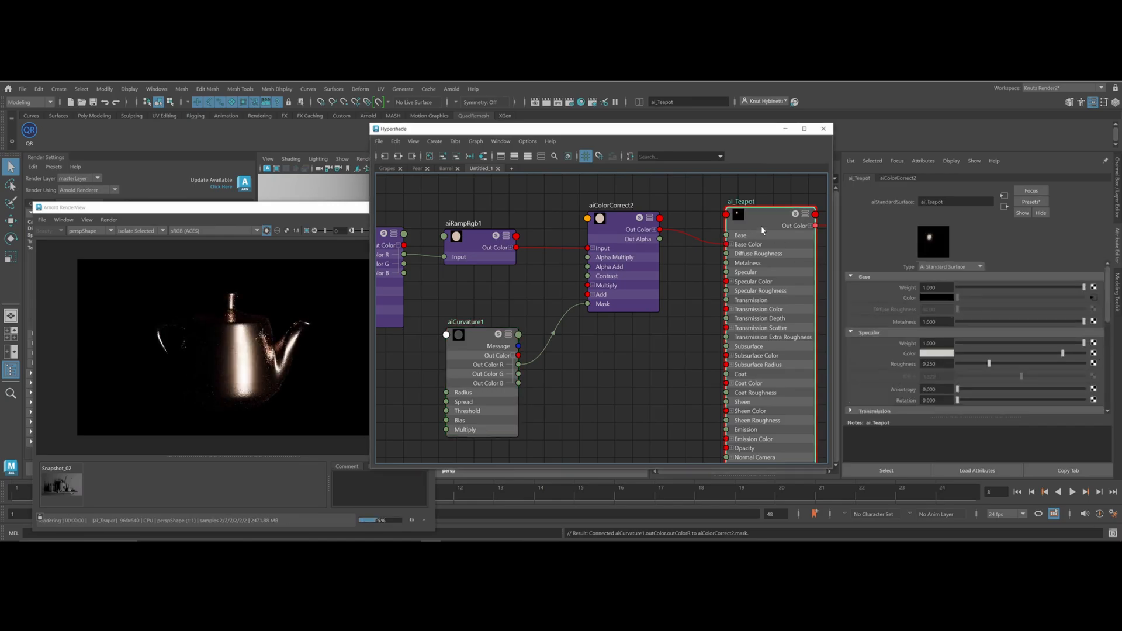
Set aiCurvature1's Threshold to about 0.658, Multiply to 2.488 and Radius to 2.241, trying concave Output before returning to convex
left_click(470, 331)
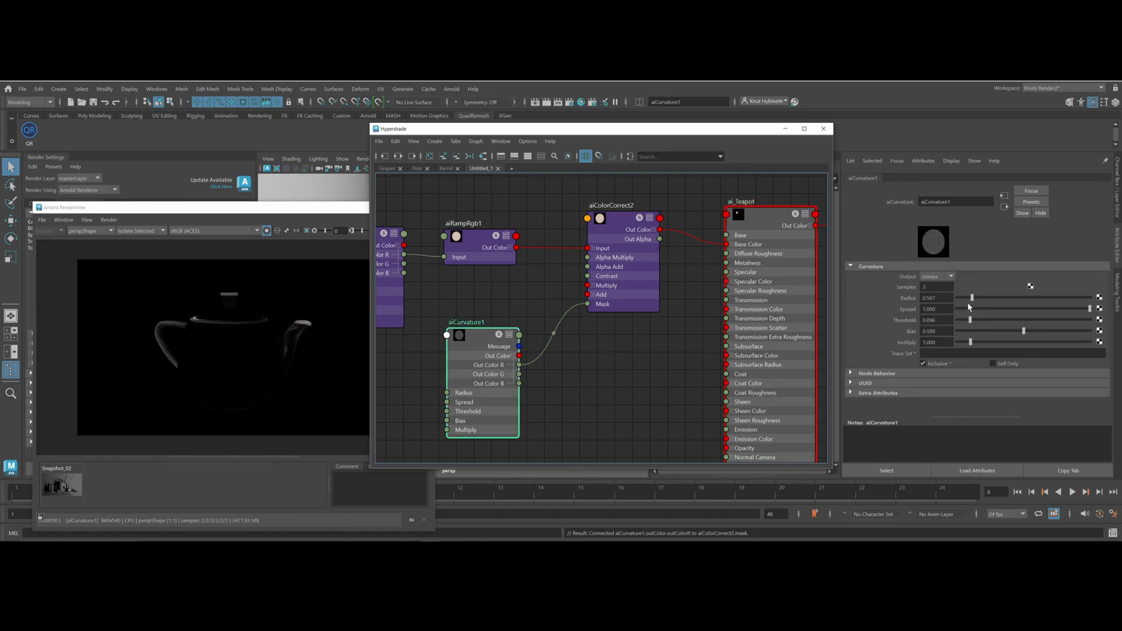
left_click_drag(970, 342, 1043, 319)
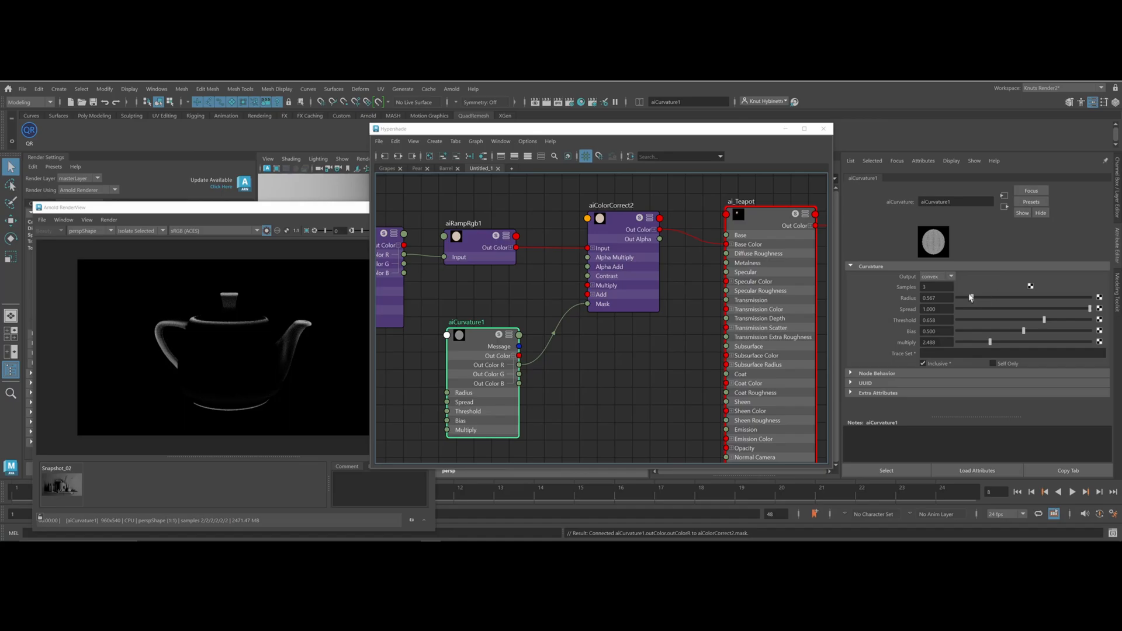
left_click(950, 278)
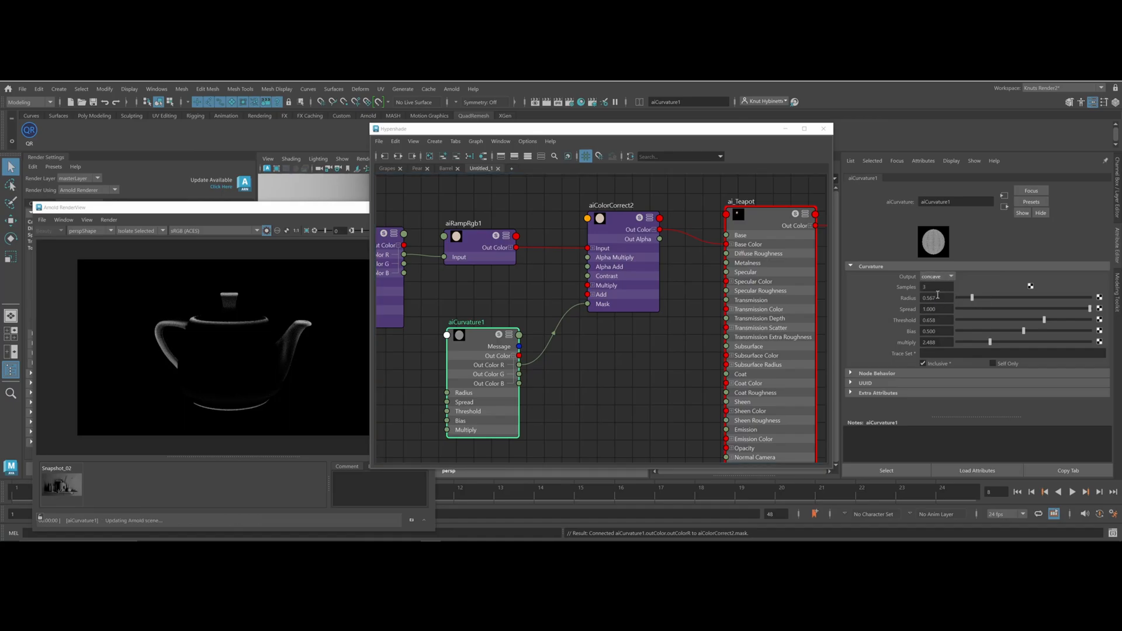
left_click(937, 277)
left_click(938, 288)
left_click_drag(971, 298, 1017, 299)
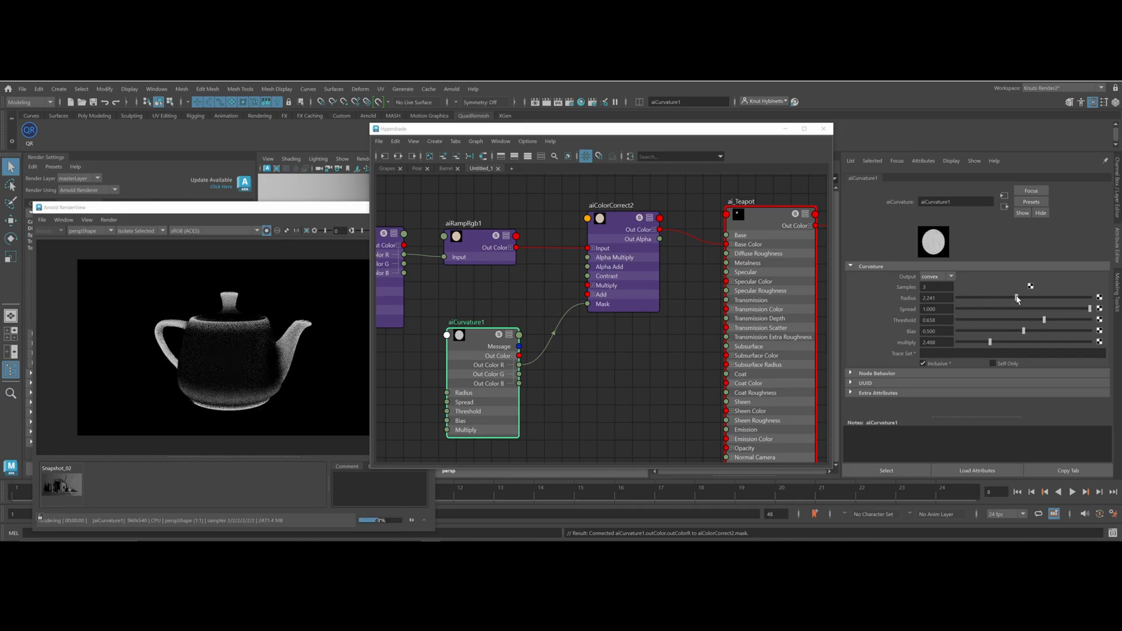
Preview the ai_Teapot shader in the render view and update the full scene
left_click(779, 215)
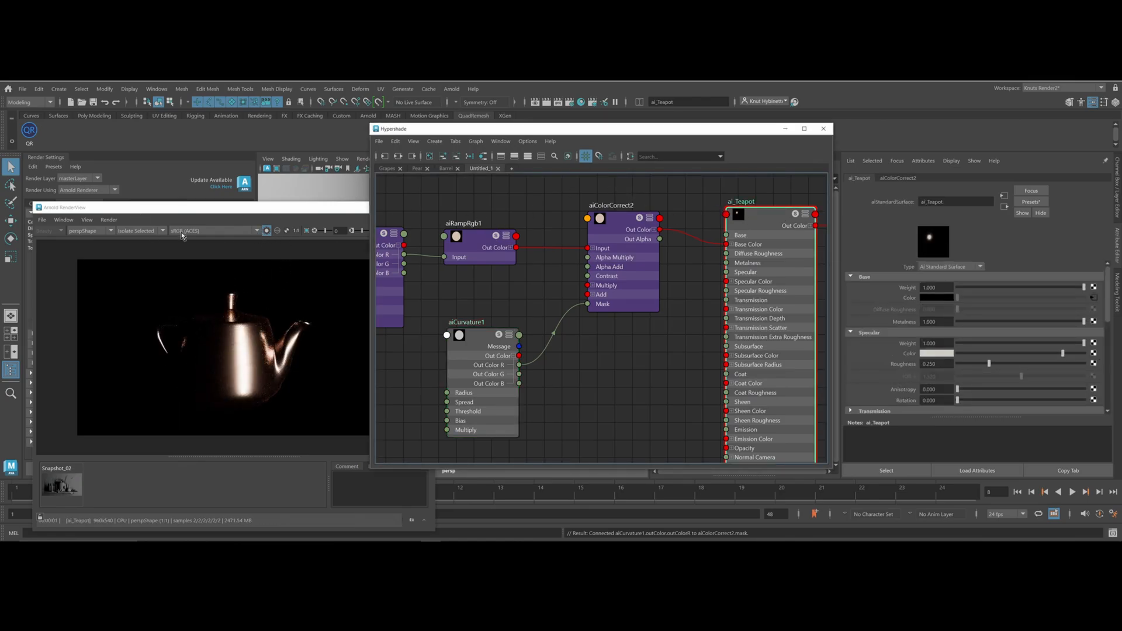
left_click(101, 220)
left_click(105, 221)
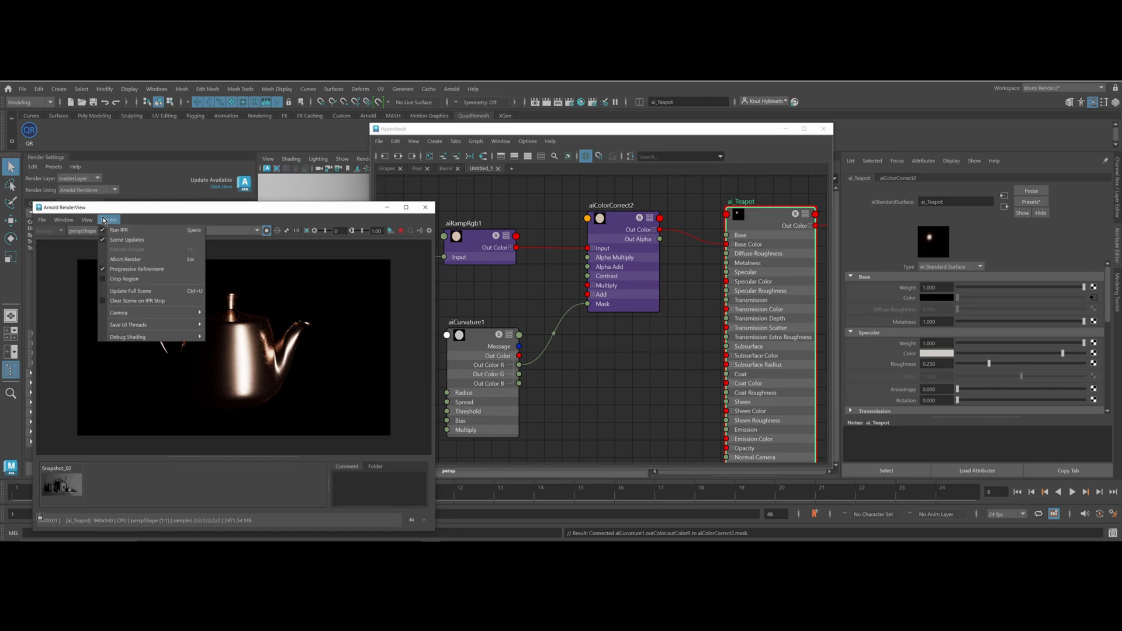
left_click(143, 297)
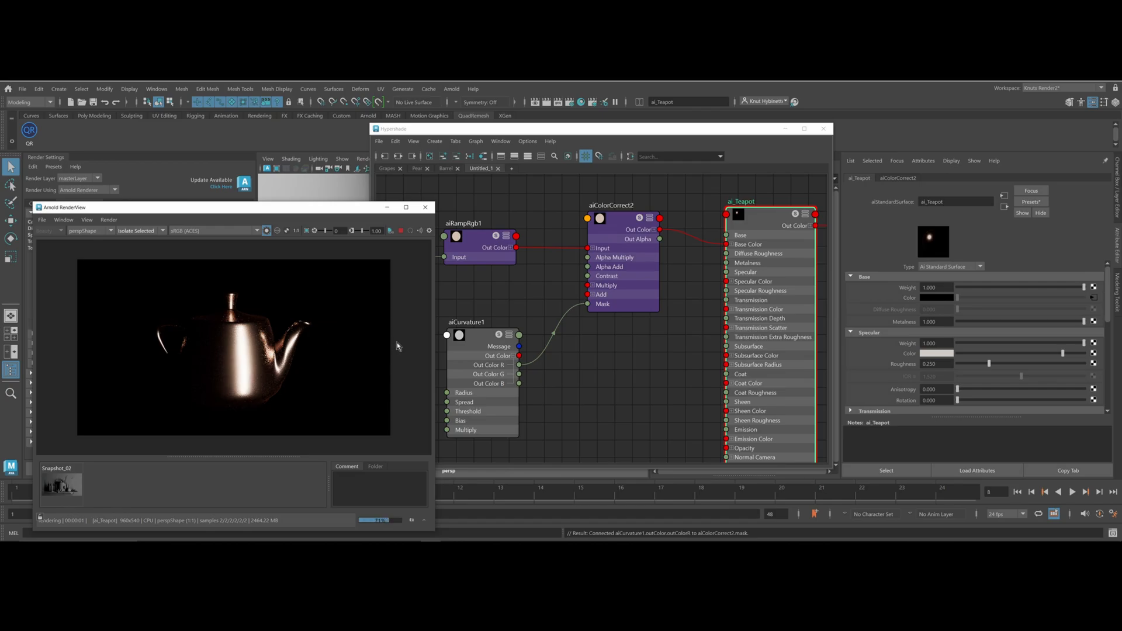
Set aiCurvature1's Samples to 7 and lower its Threshold to about 0.546
left_click(484, 345)
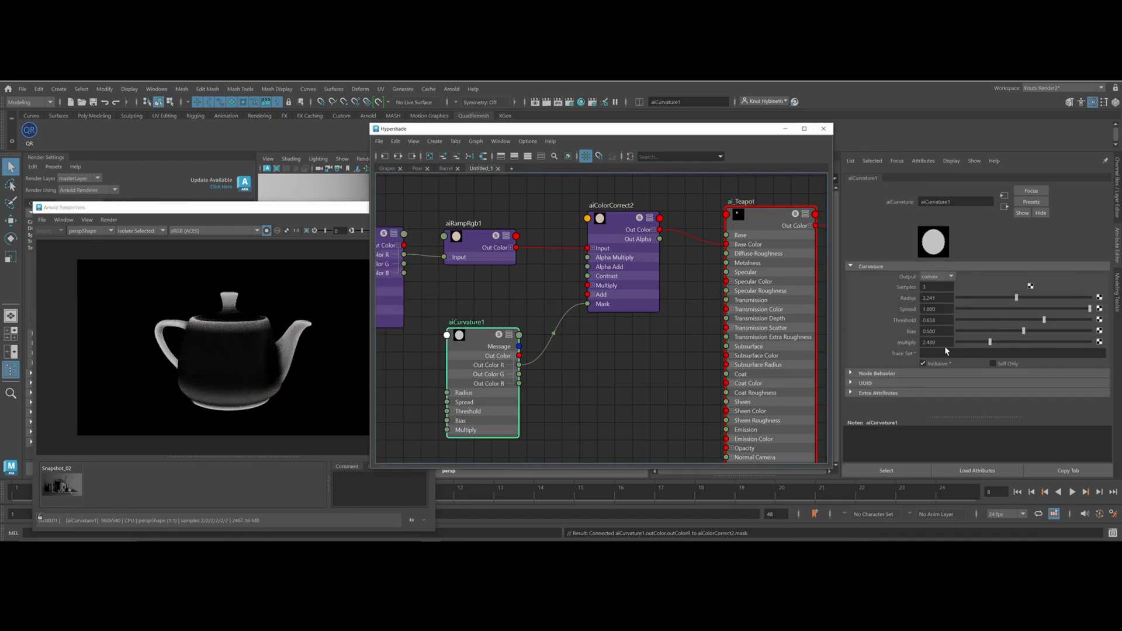
left_click(903, 374)
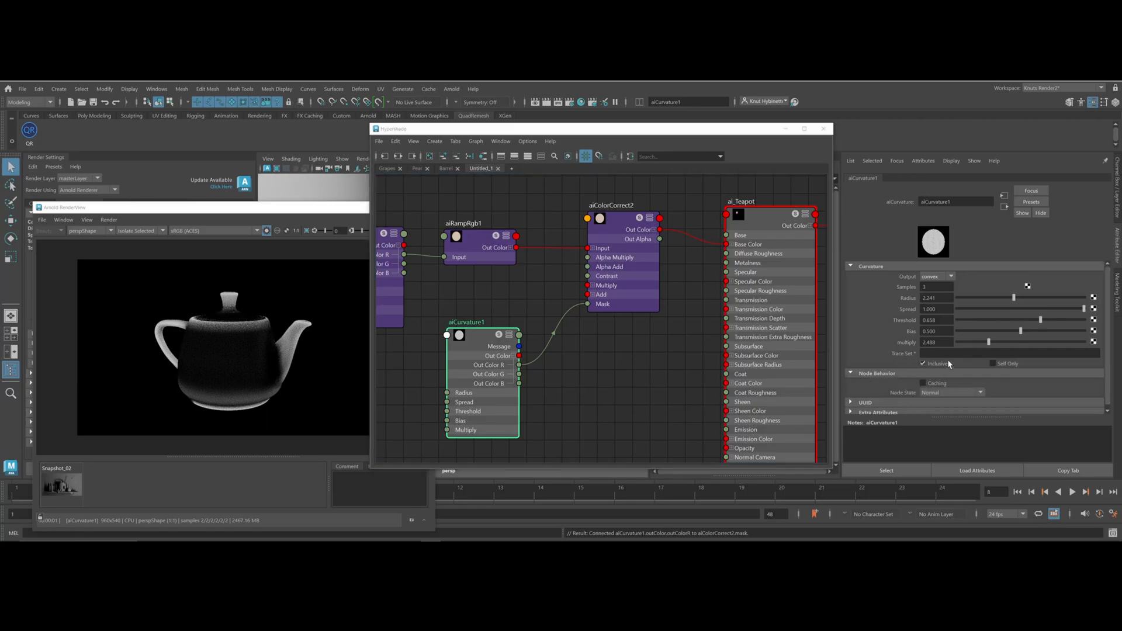
left_click(938, 287)
type("7")
key("Return")
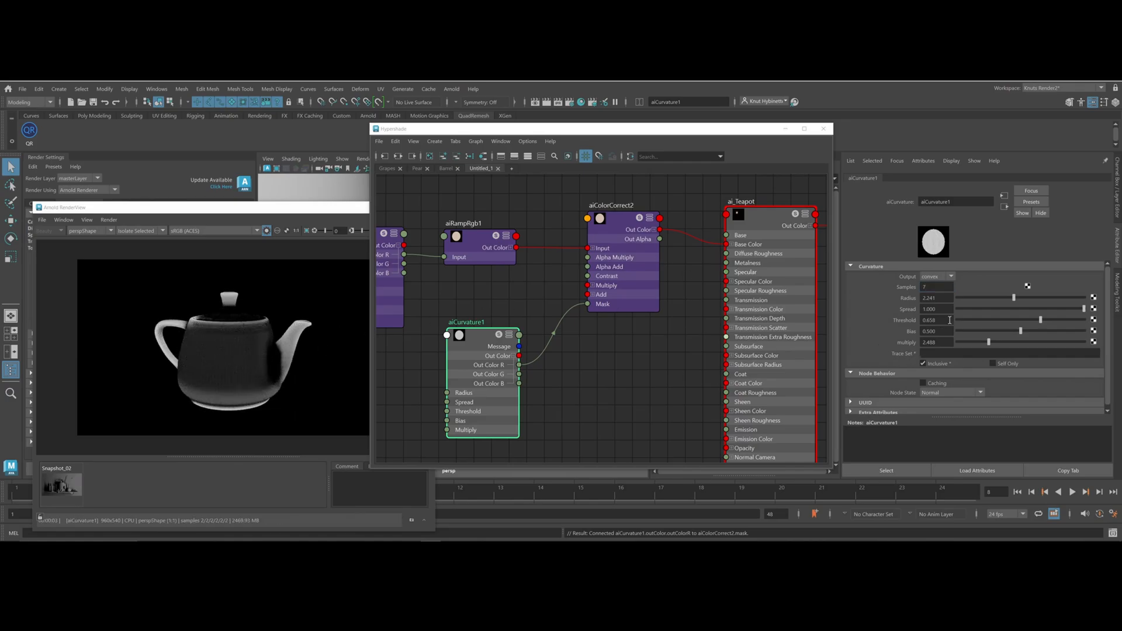
left_click_drag(1040, 320, 1026, 320)
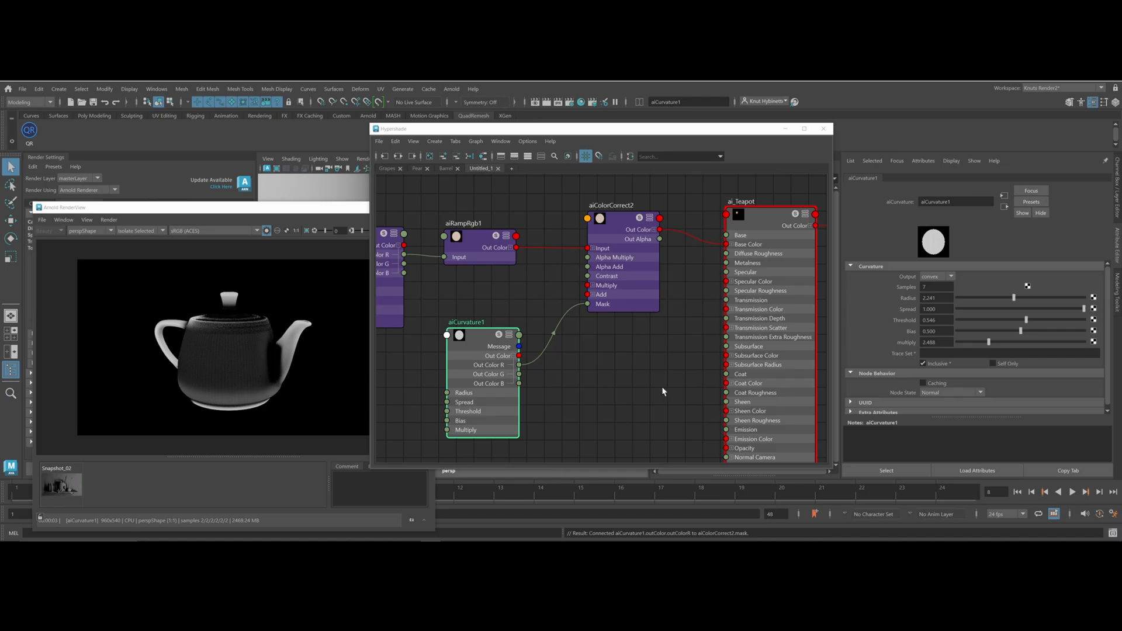
Compare the ai_Teapot shader with aiCurvature1's output in the render view, keeping the curvature Output on convex
key("a")
scroll(662, 391, "up", 2)
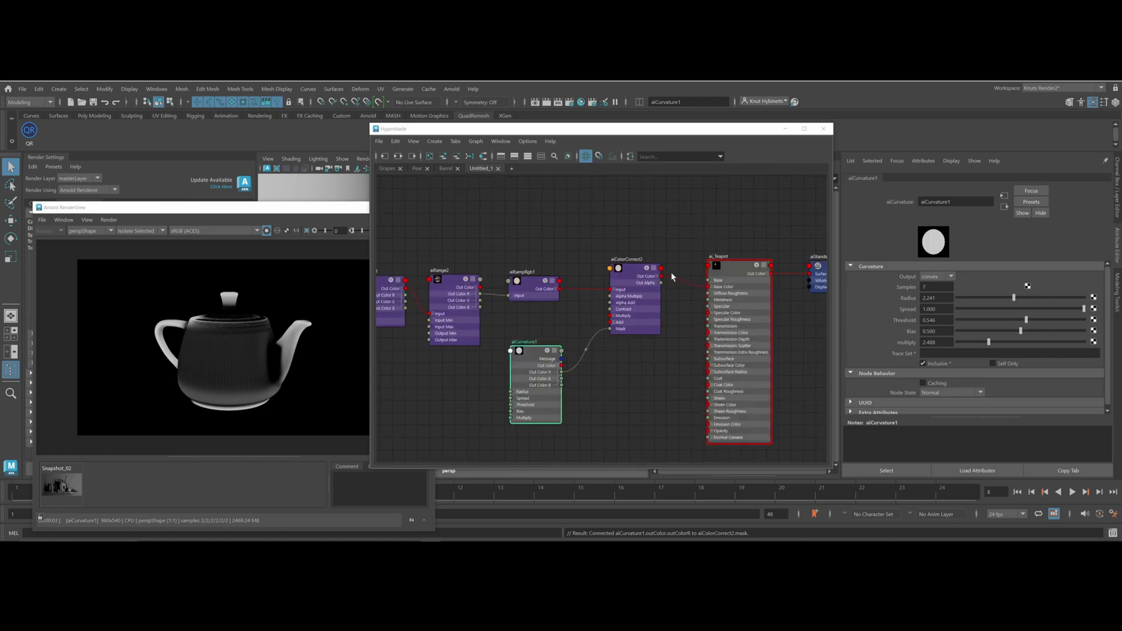
left_click_drag(746, 267, 750, 256)
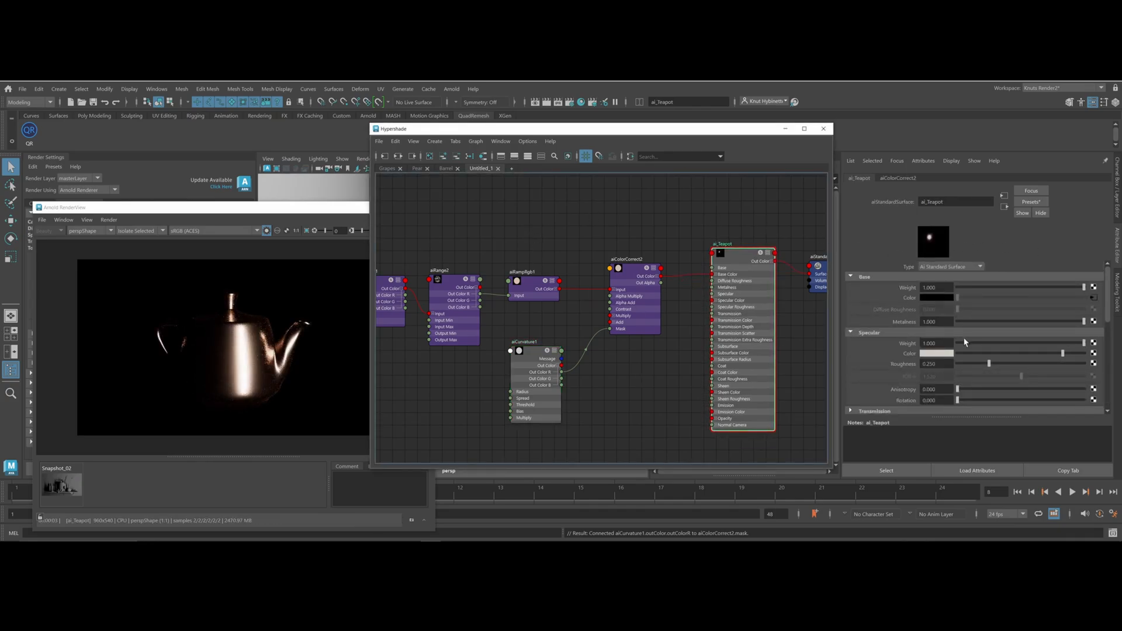
left_click(525, 352)
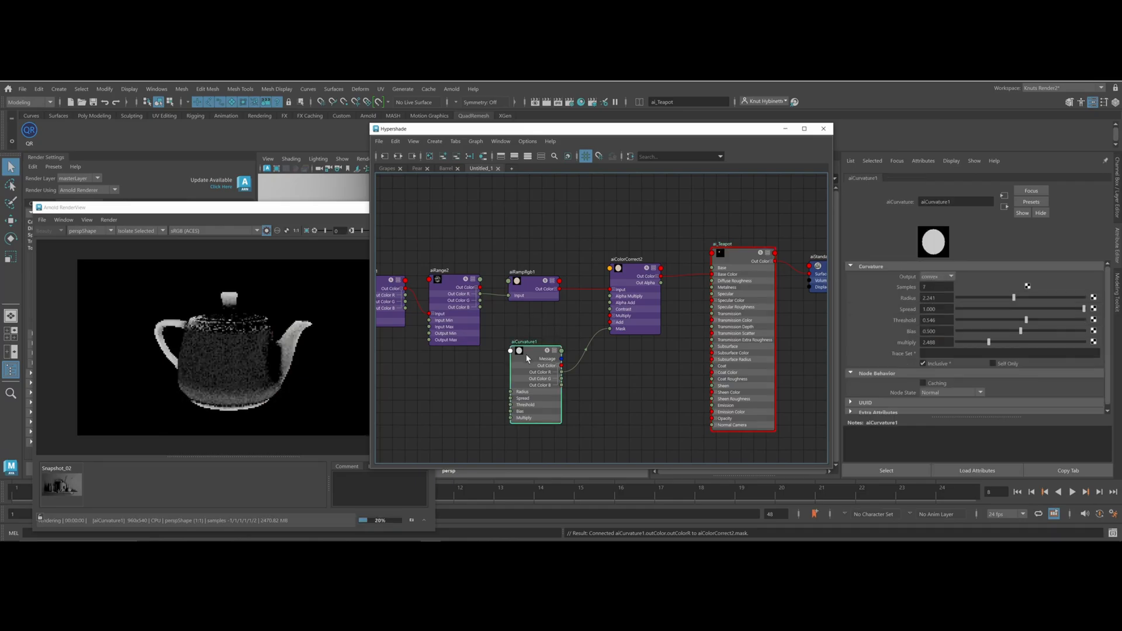
left_click(934, 278)
left_click(931, 286)
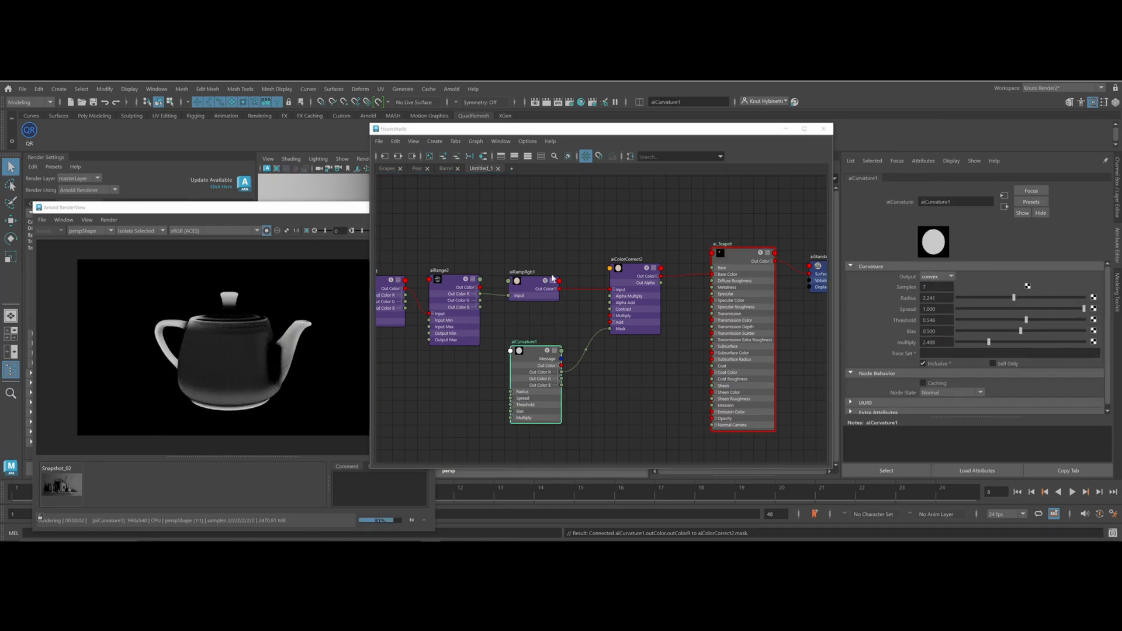
Make room before ai_Teapot in the graph and add a second aiColorCorrect node beside it
middle_click_drag(679, 245, 571, 235, "alt")
left_click_drag(571, 235, 780, 330)
left_click_drag(600, 250, 746, 254)
left_click(632, 235)
key("Tab")
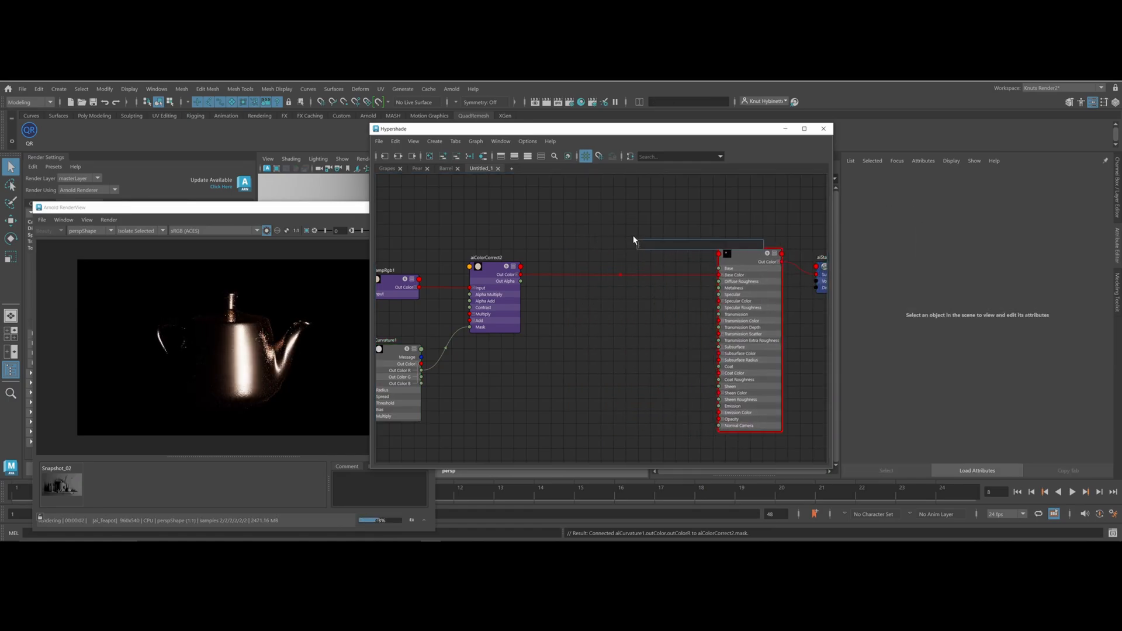
type("aiColor")
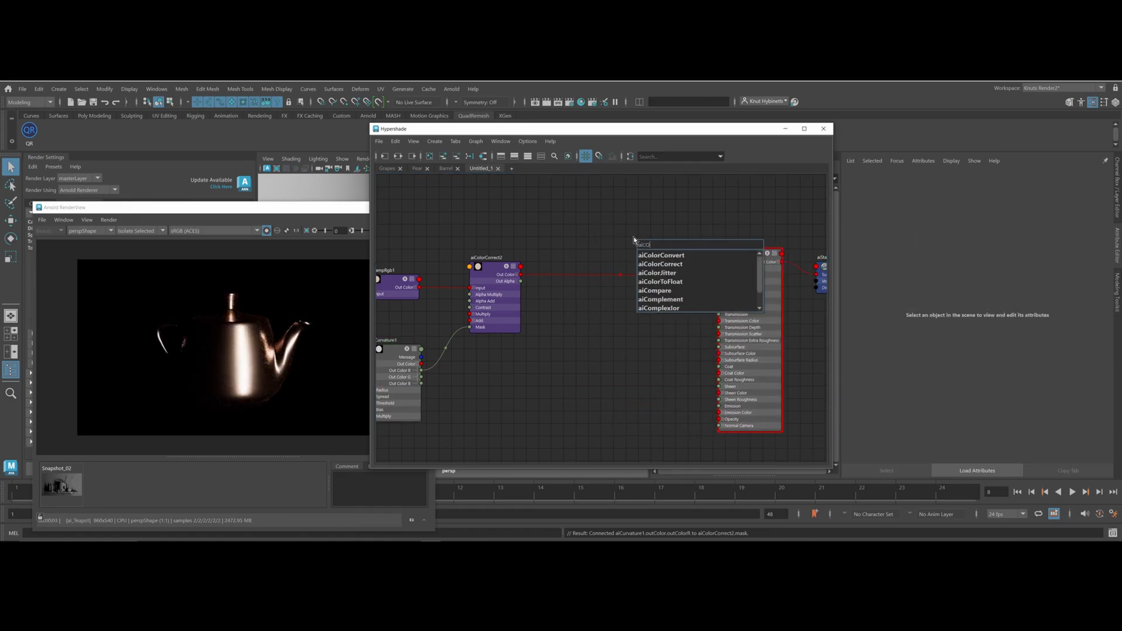
left_click(661, 264)
left_click_drag(663, 259, 651, 346)
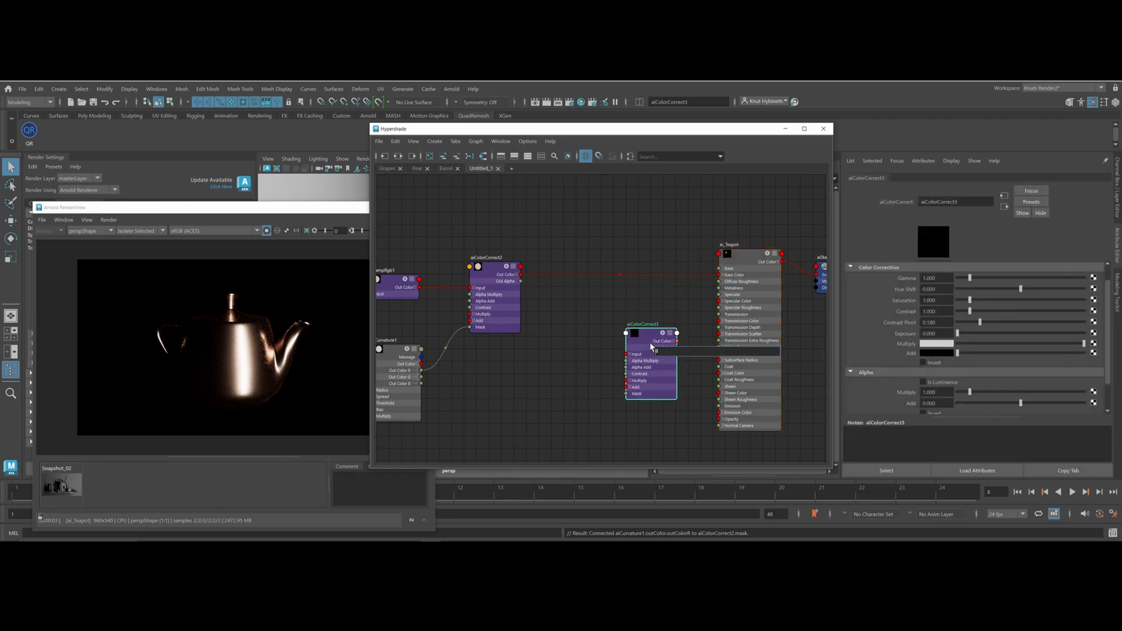
Add a second aiCurvature node and connect its Out Color R to aiColorCorrect3's Mask
type("aicur")
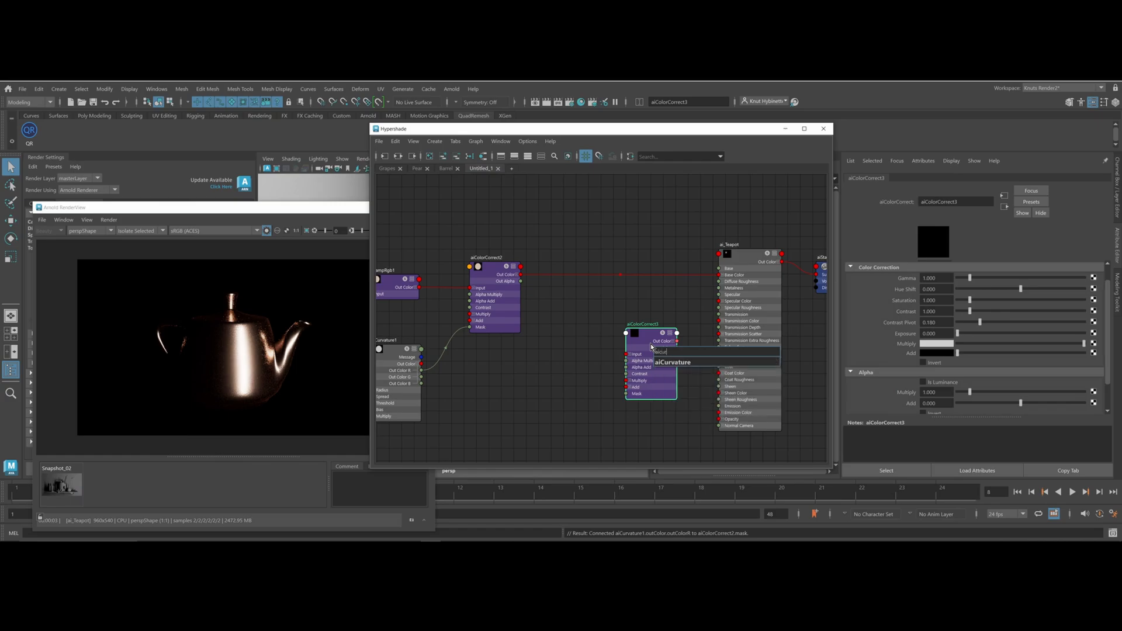
left_click(677, 362)
left_click_drag(678, 368, 637, 395)
left_click(537, 397)
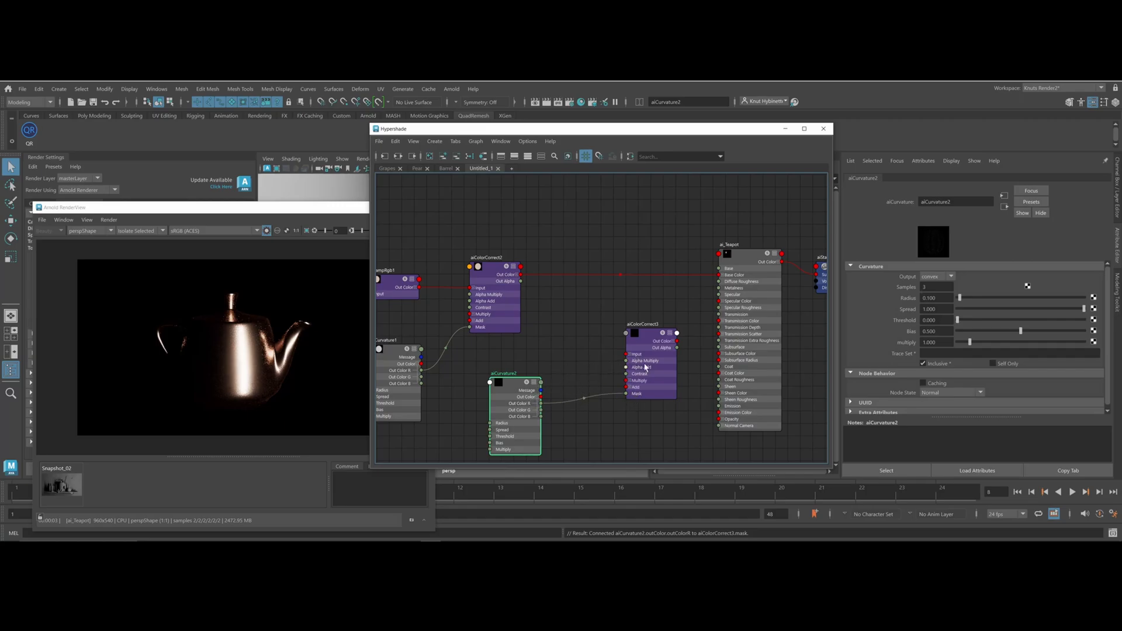
Insert aiColorCorrect3 between aiColorCorrect2's Out Color and ai_Teapot's Base Color, placing it between the two nodes
left_click_drag(646, 328, 622, 281)
left_click_drag(520, 275, 719, 274)
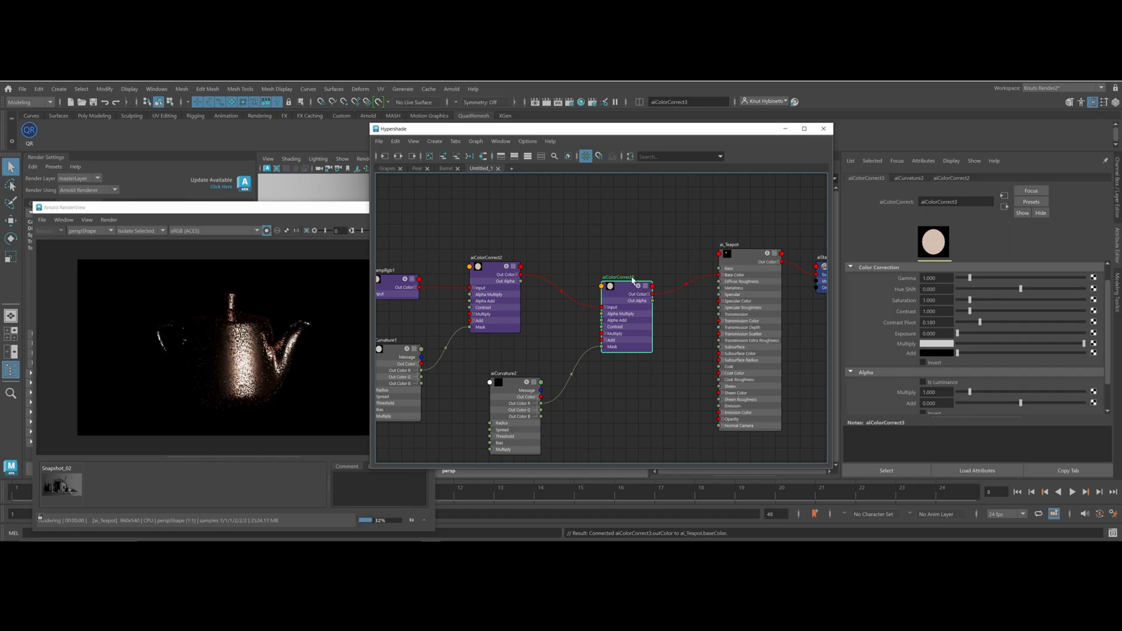
left_click_drag(628, 288, 632, 248)
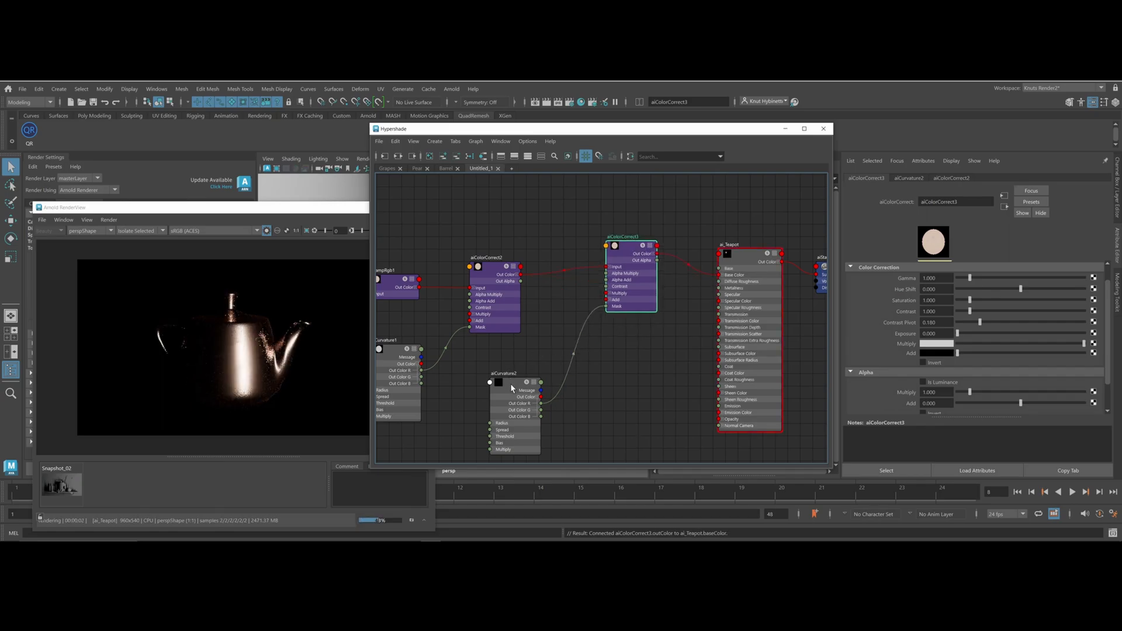
Set aiCurvature2's Output to concave, Radius to about 2.397, Threshold to 0.371, Multiply to 5.515 and Bias to 0.683
left_click(507, 381)
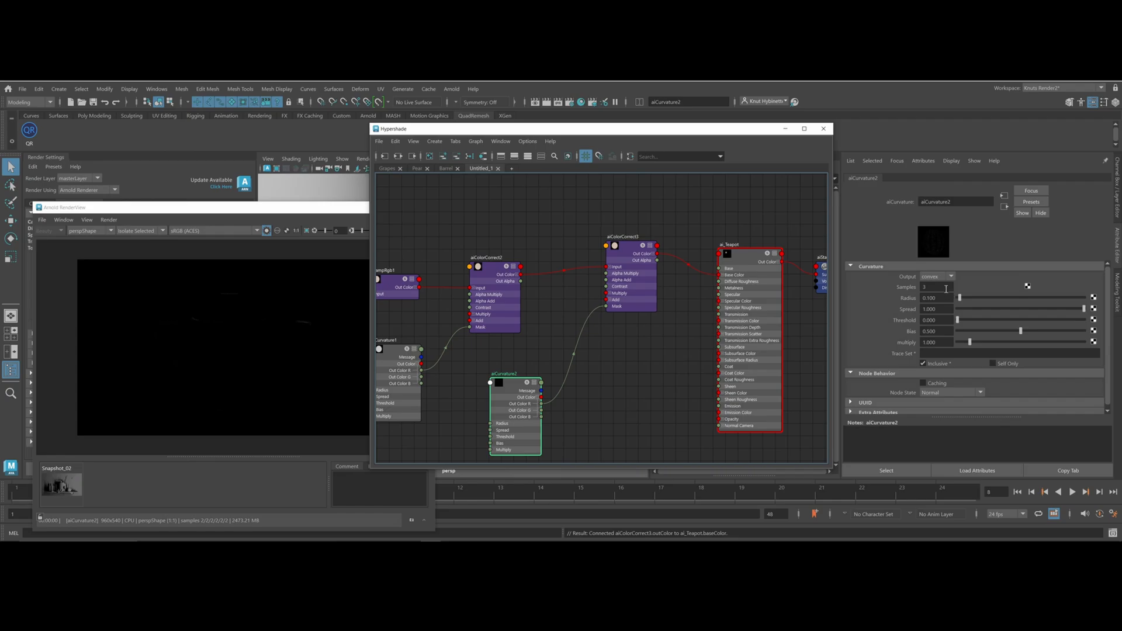
left_click(936, 276)
left_click(937, 294)
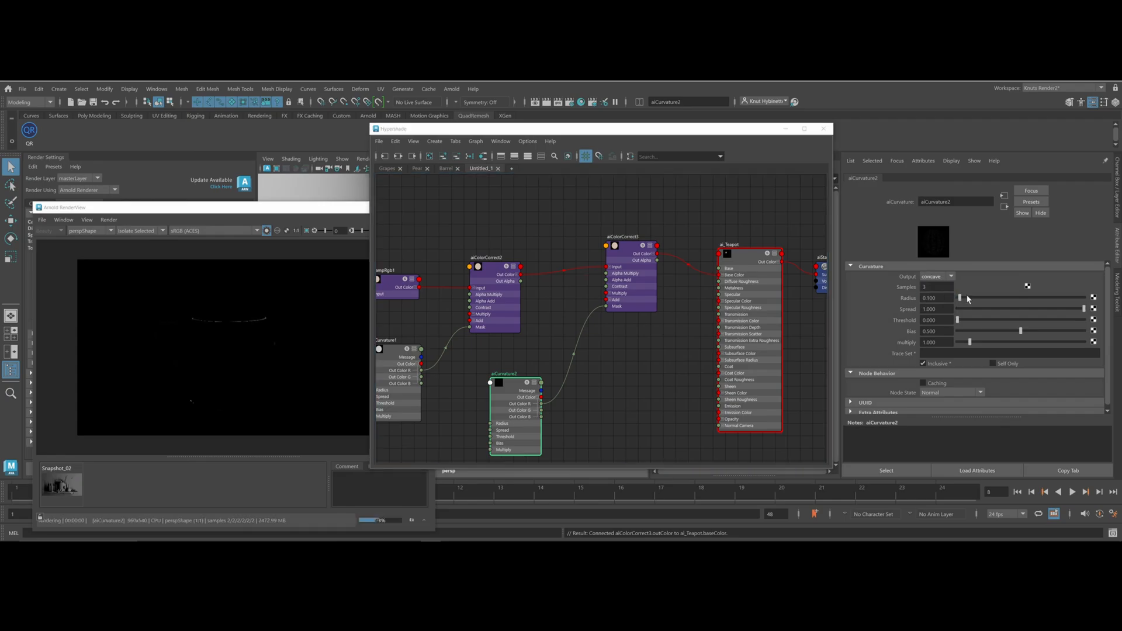
left_click(1017, 298)
left_click(1003, 320)
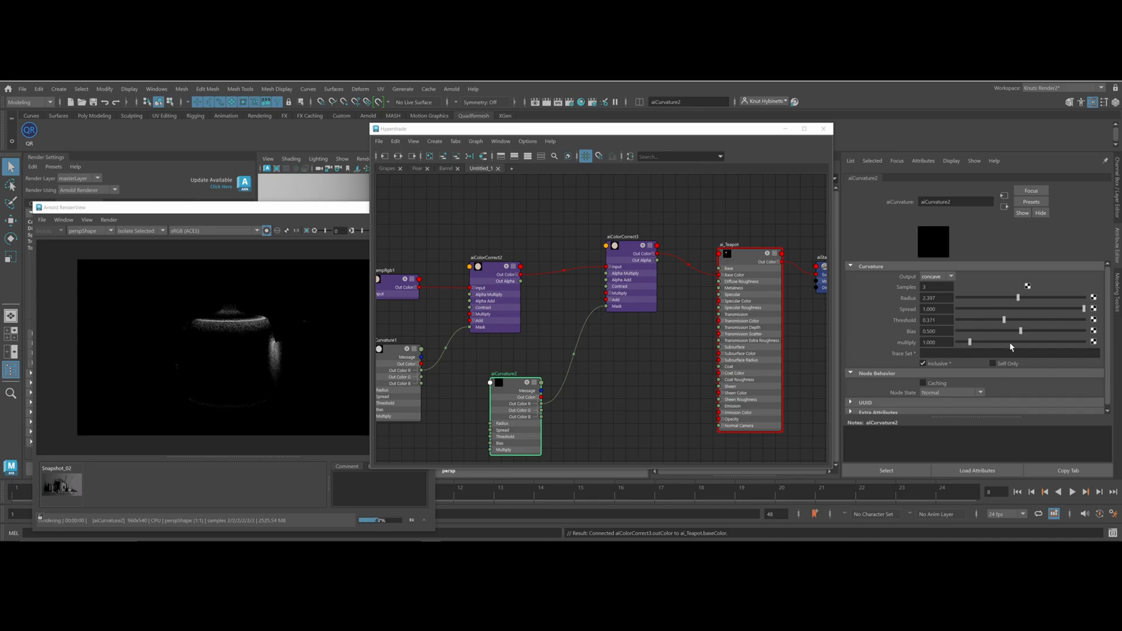
left_click(1027, 342)
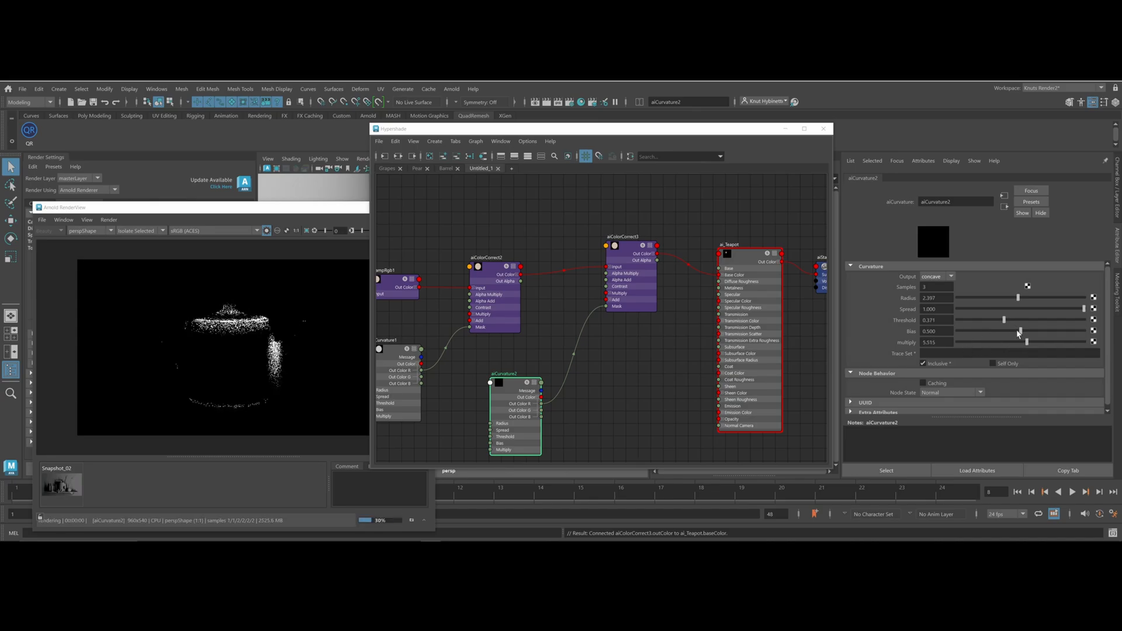
left_click(1044, 331)
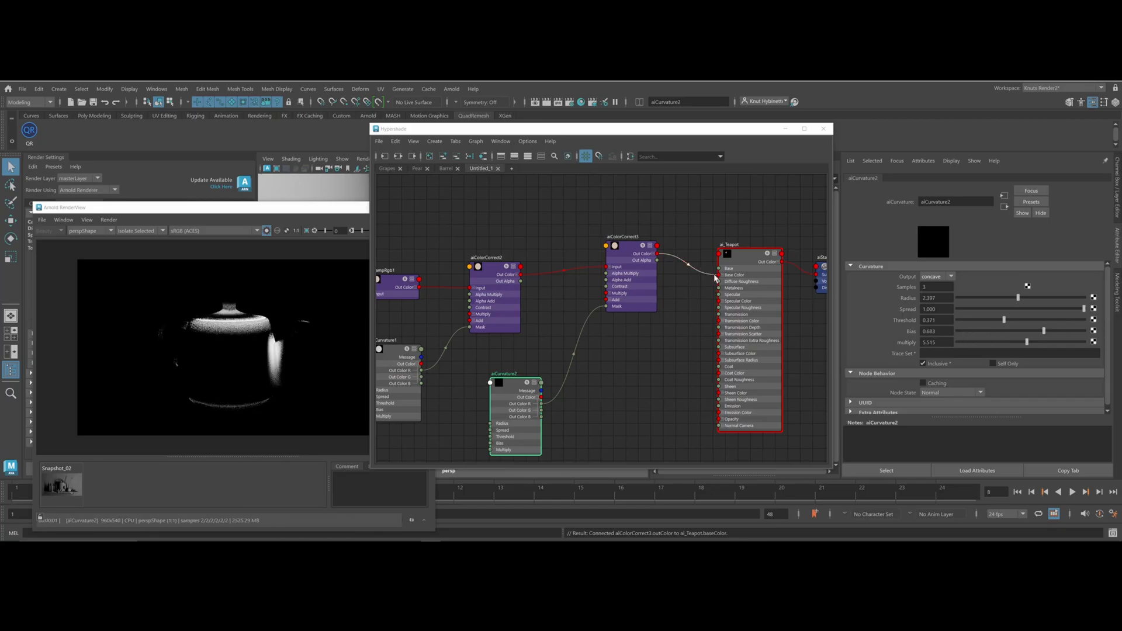
Lower aiColorCorrect3's Gamma to 0.232 and Contrast to about 0.61, enable Is Luminance for its alpha, and preview ai_Teapot
left_click(629, 255)
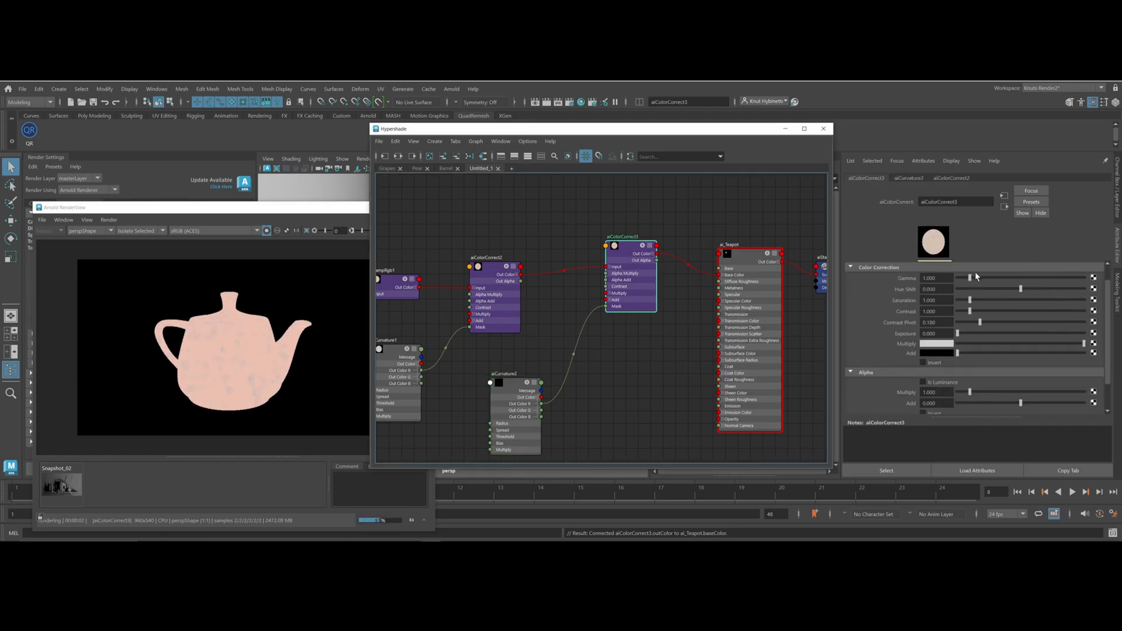
left_click_drag(969, 278, 964, 310)
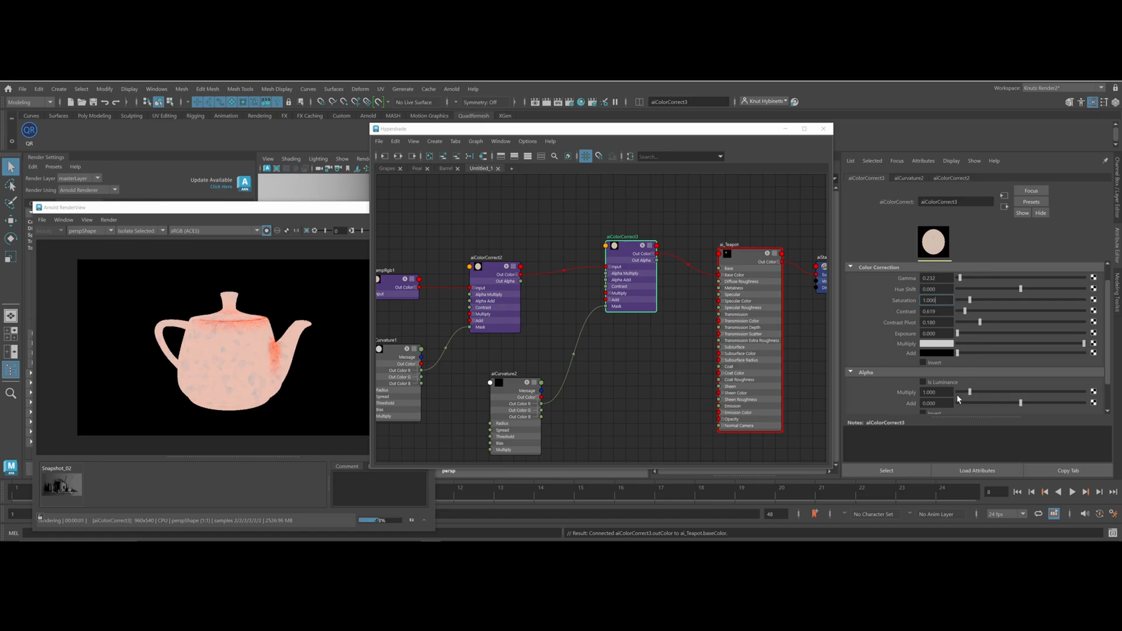
left_click(923, 383)
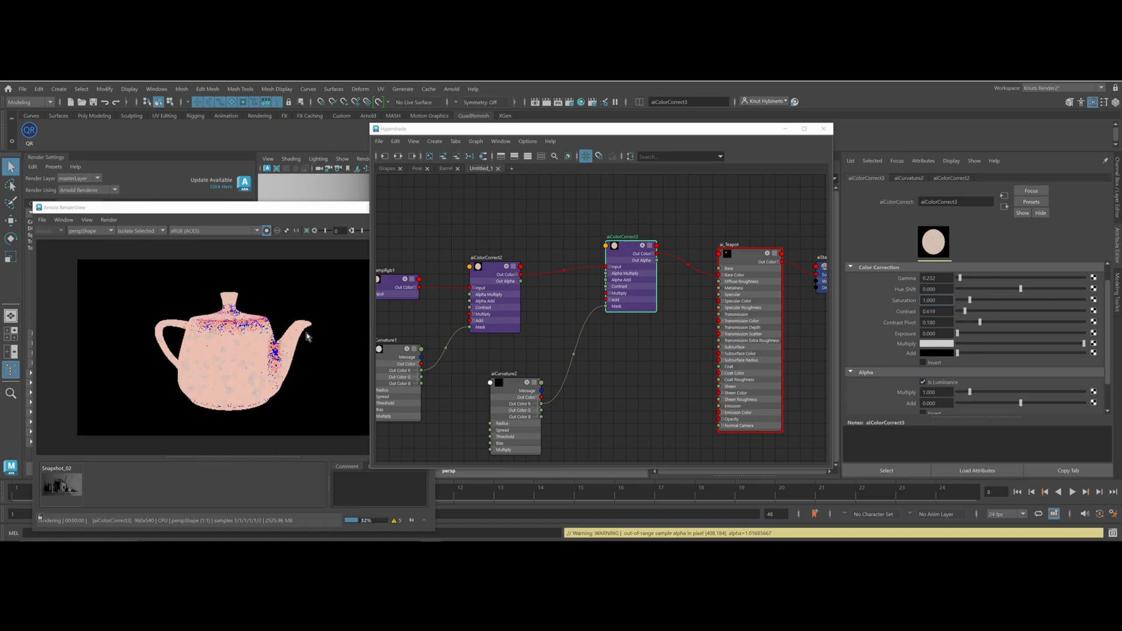
left_click(745, 257)
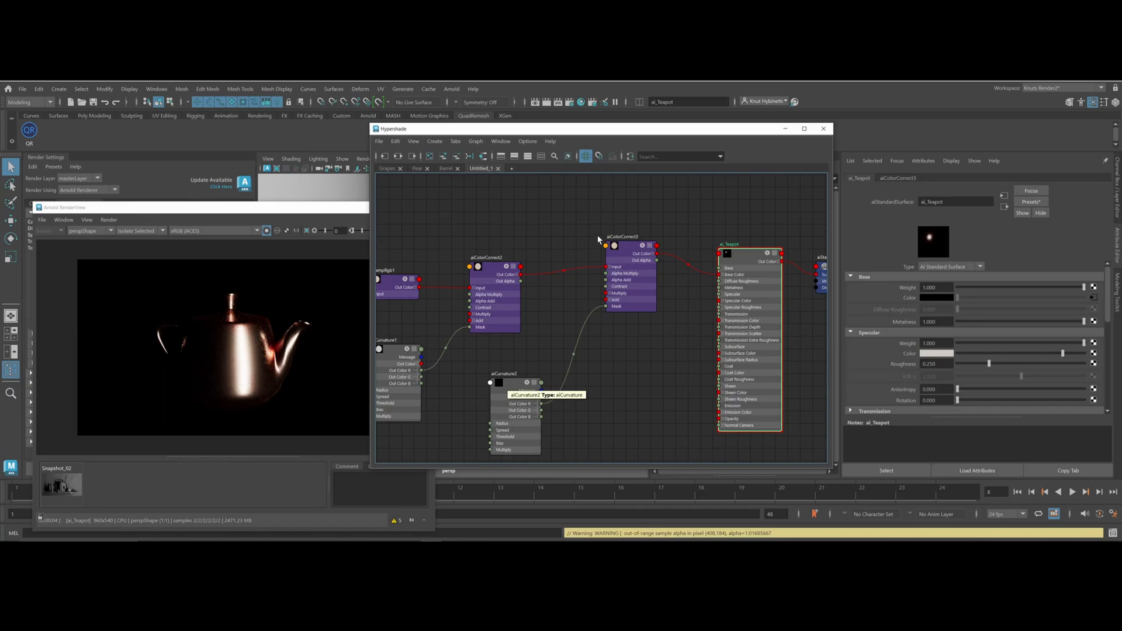
Set aiColorCorrect2's Gamma to about 4.046, Hue Shift to -0.567 and Contrast to 4.891
left_click(494, 267)
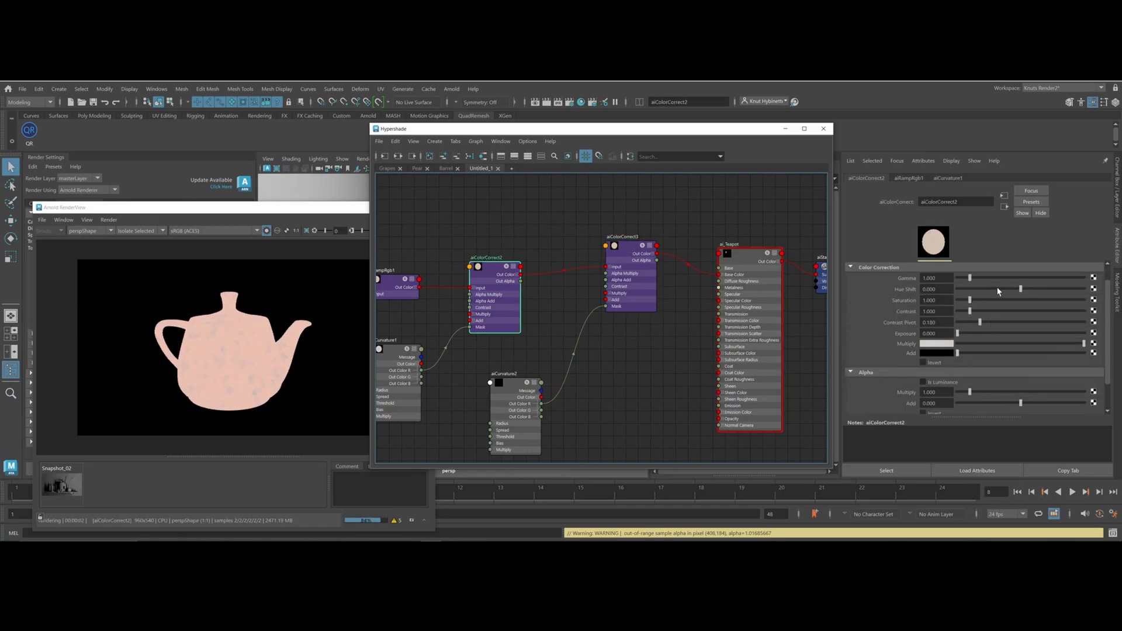
mouse_move(1021, 288)
left_mouse_down()
mouse_move(972, 293)
mouse_move(997, 310)
mouse_move(980, 280)
mouse_move(1008, 283)
left_mouse_up()
mouse_move(963, 357)
left_mouse_down()
mouse_move(994, 355)
mouse_move(956, 354)
left_mouse_up()
left_click_drag(969, 313, 1016, 312)
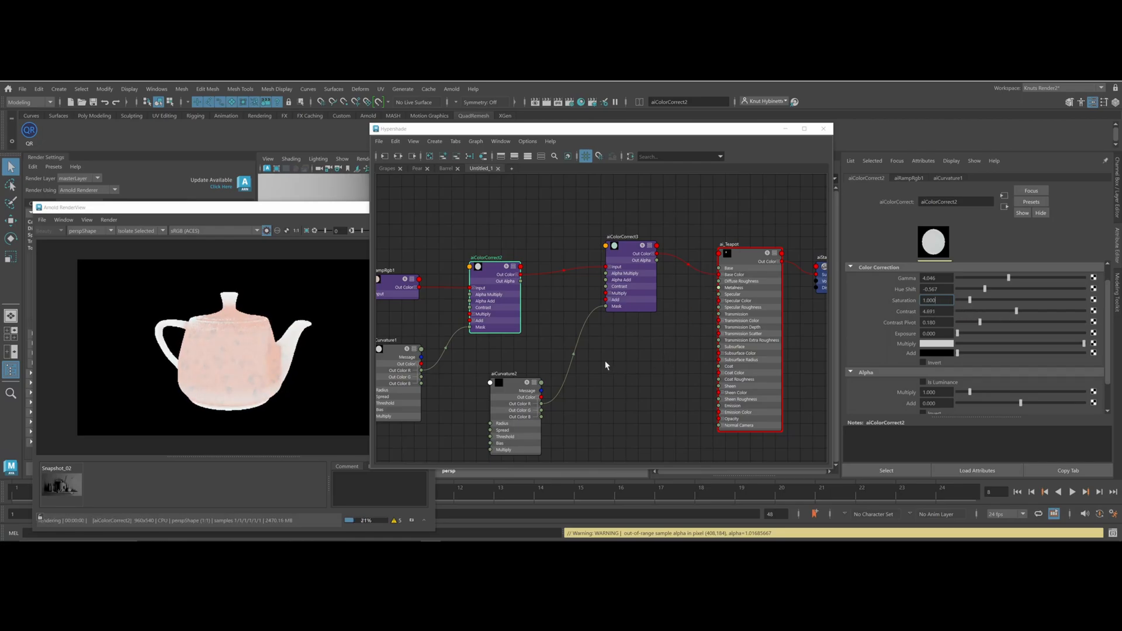
Preview the aiColorCorrect3 and aiCurvature2 outputs in the render view
left_click(627, 252)
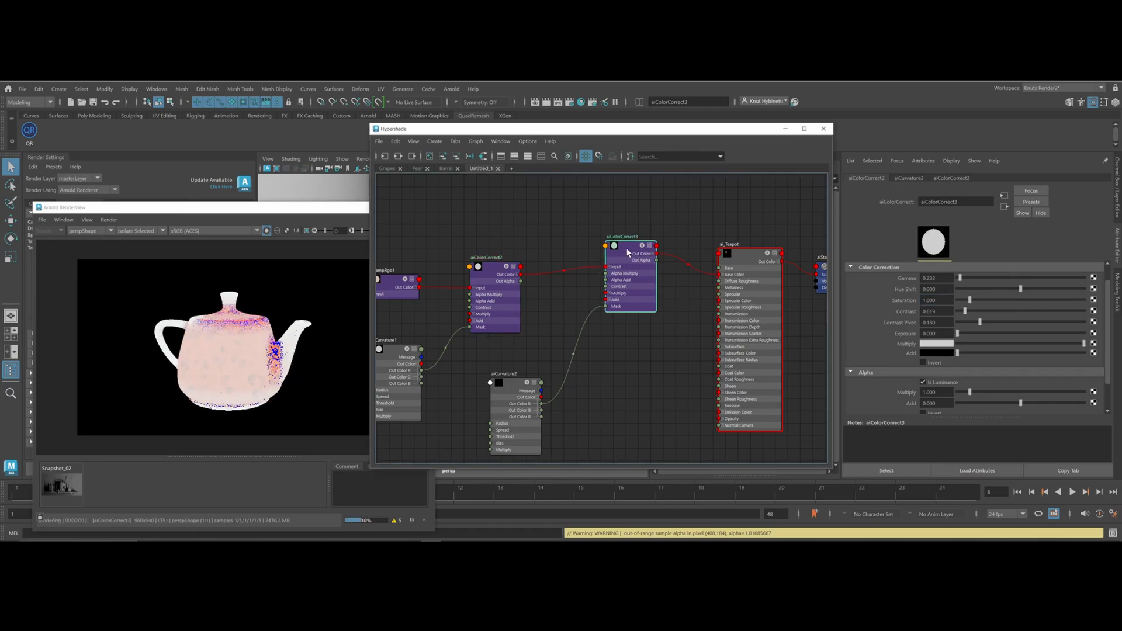
left_click(515, 388)
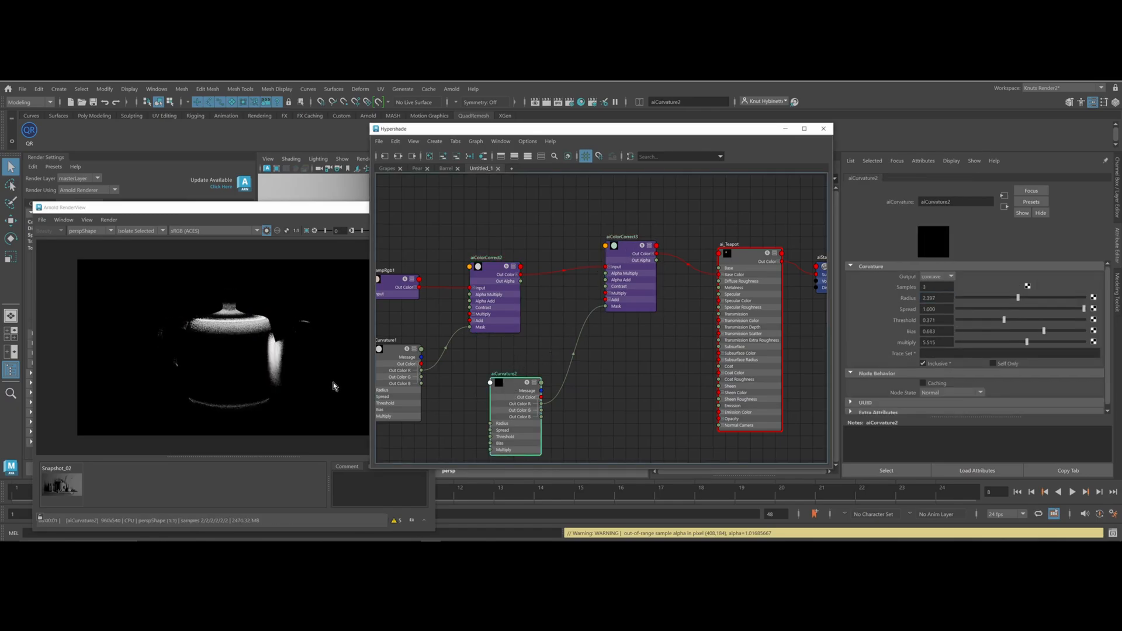
Set aiCurvature1's Samples to 3 and preview the ai_Teapot material in the render view
left_click(762, 257)
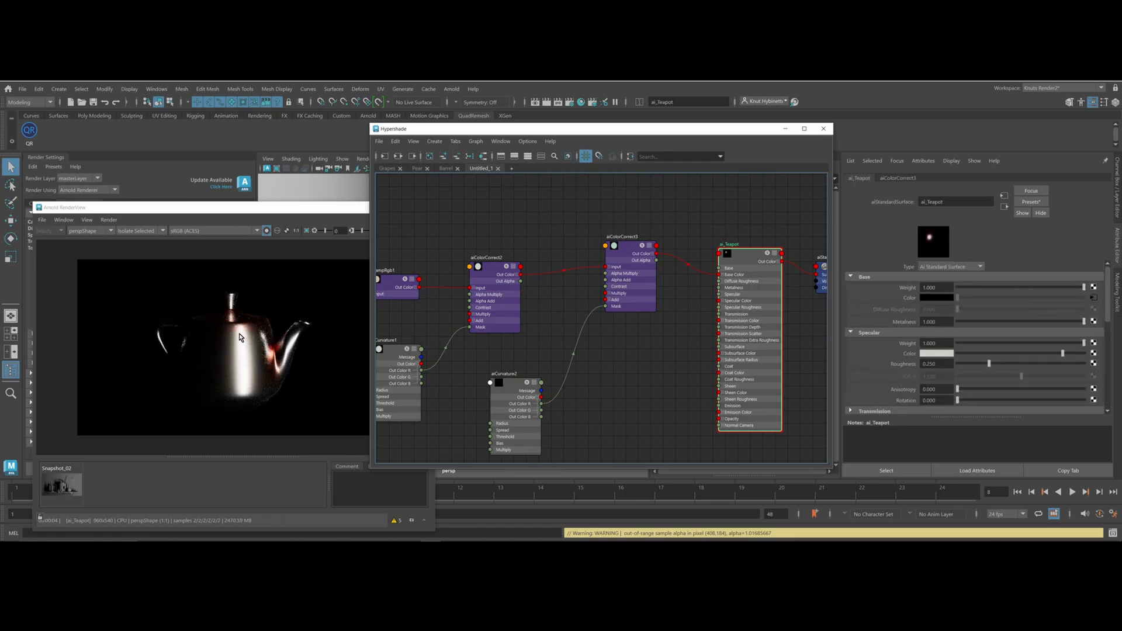
left_click(511, 390)
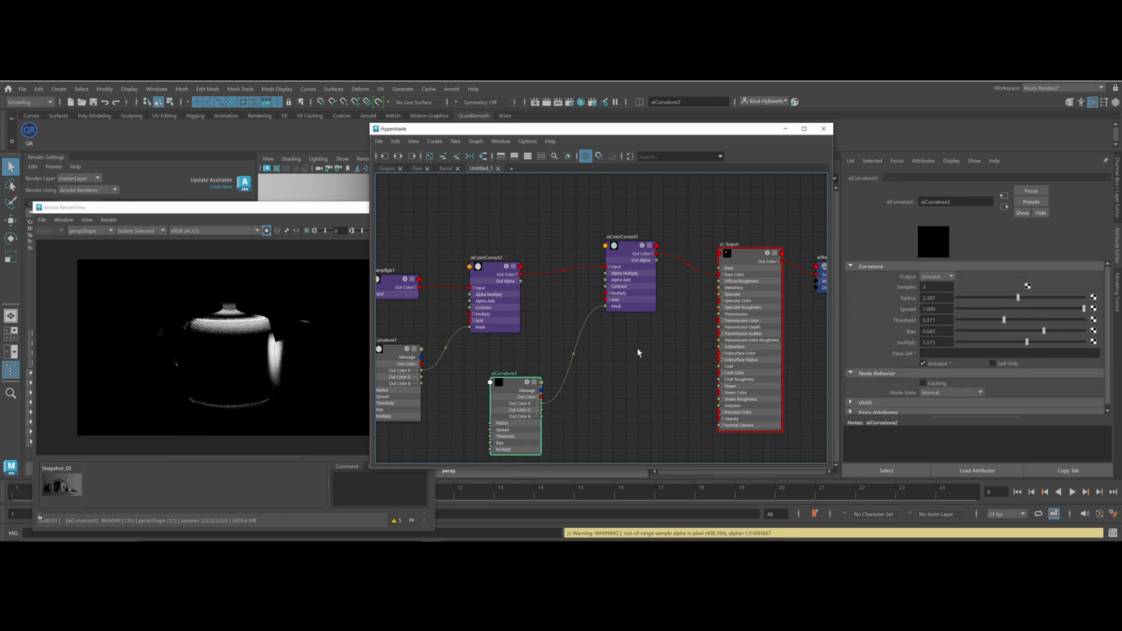
left_click(403, 370)
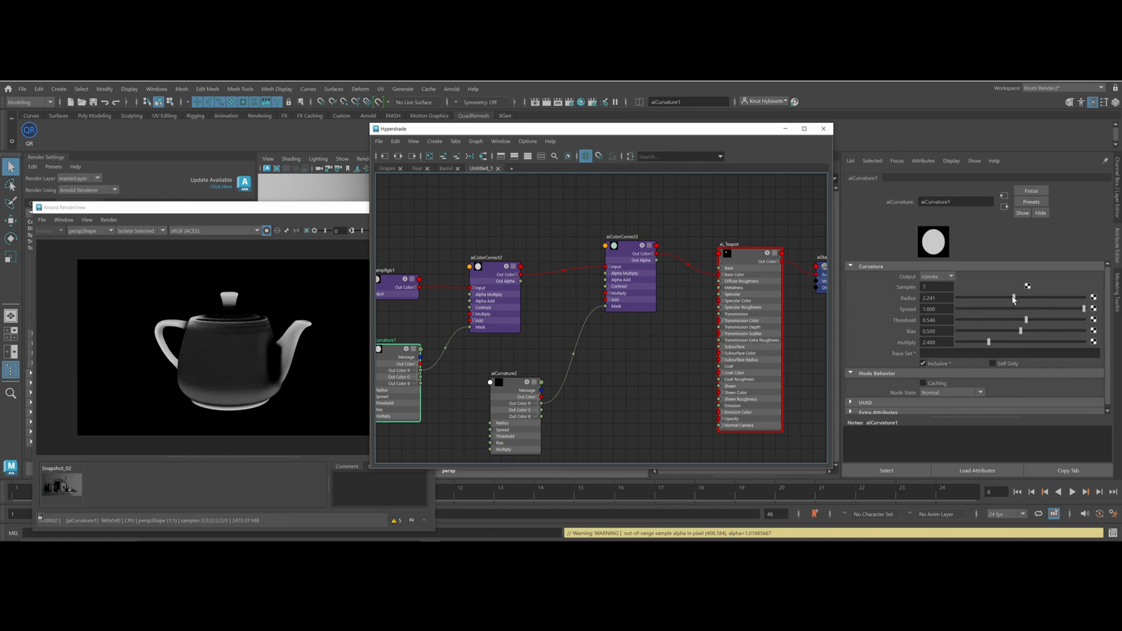
left_click(934, 287)
type("3")
key("Return")
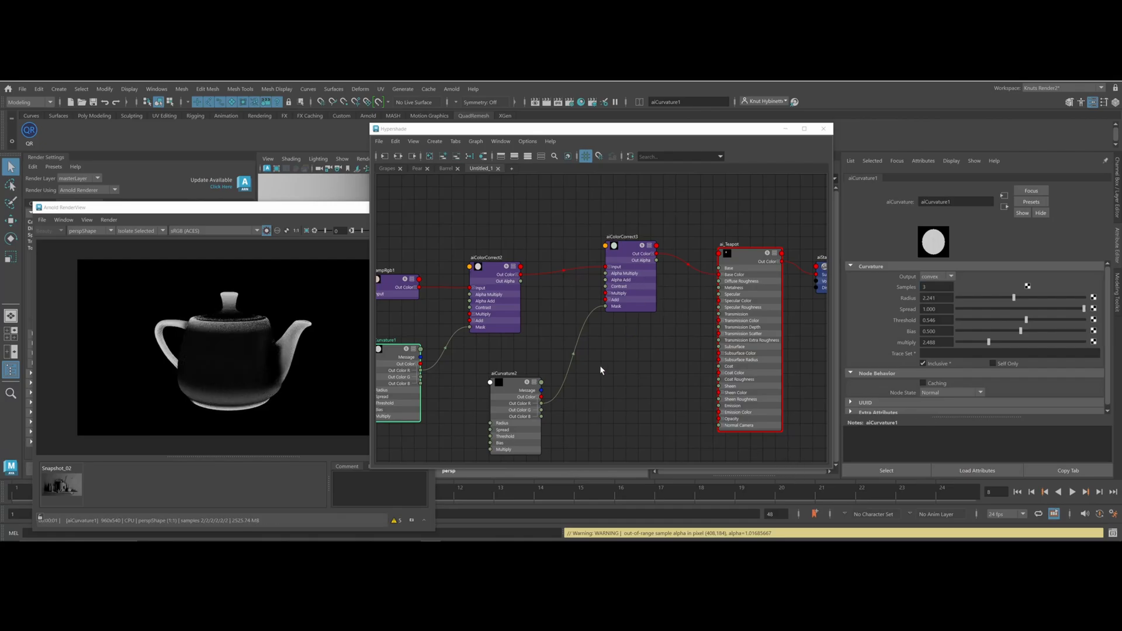
left_click(762, 251)
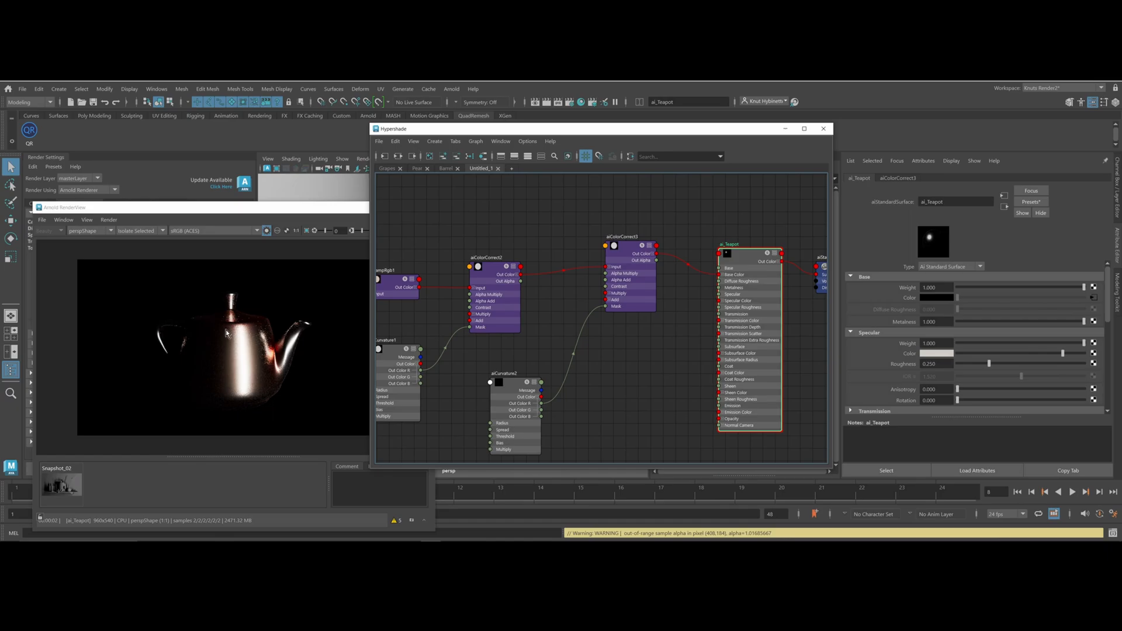
Inspect the teapot's node network and compare the aiCurvature1 and aiCurvature2 masks with the ai_Teapot render
left_click(505, 387)
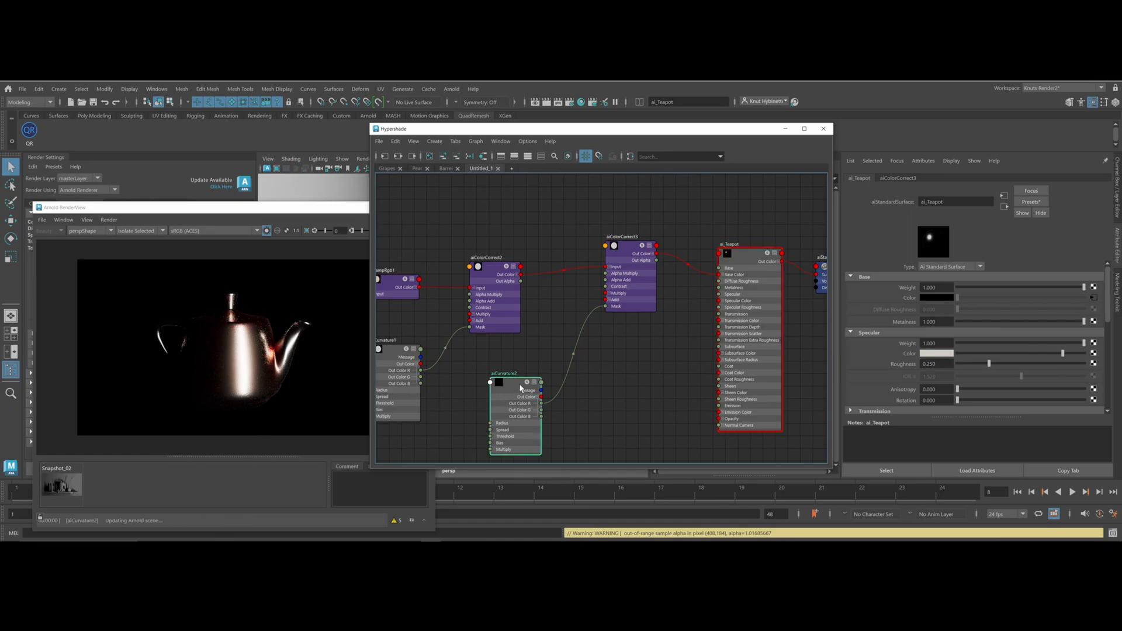
scroll(501, 320, "down", 8)
scroll(520, 332, "up", 5)
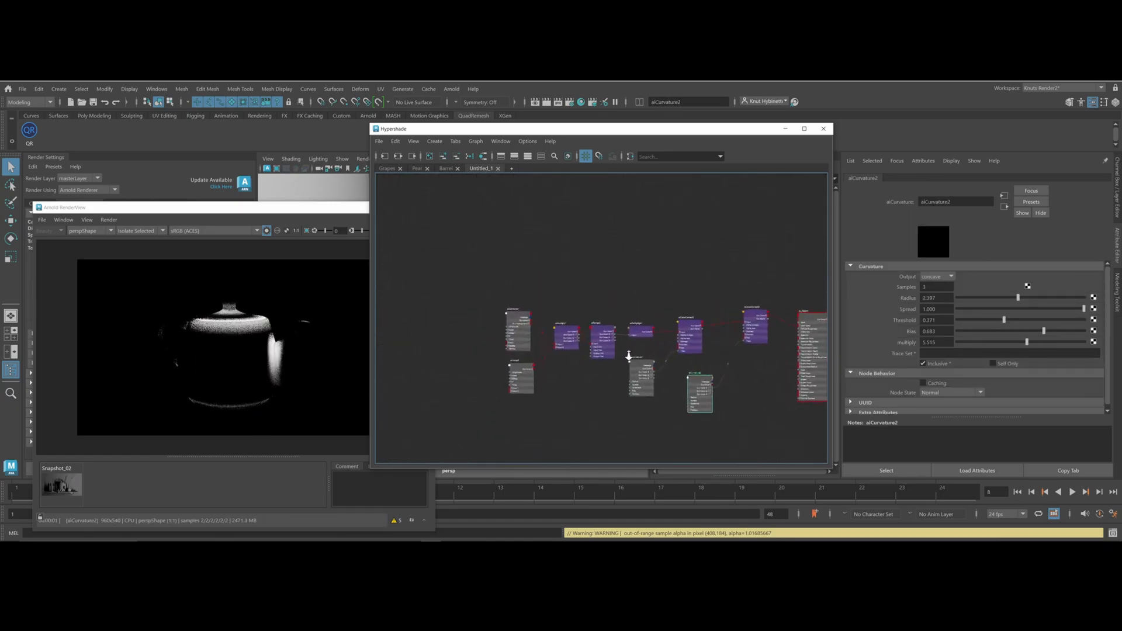
middle_click_drag(522, 334, 497, 332, "alt")
right_click_drag(496, 332, 524, 335, "alt")
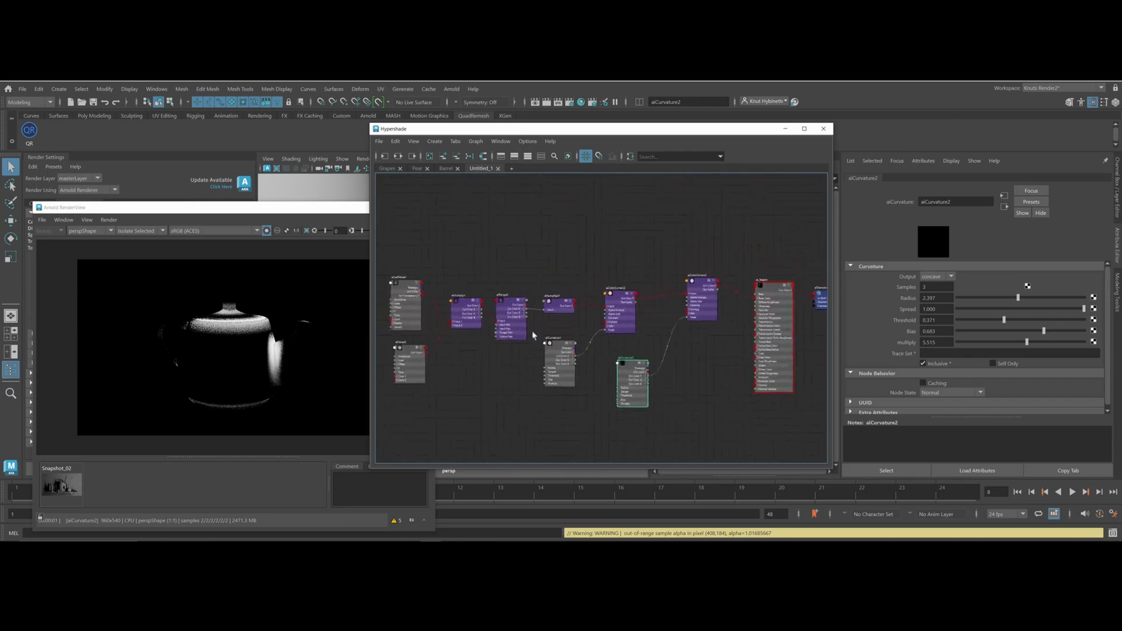
right_click_drag(597, 341, 682, 350, "alt")
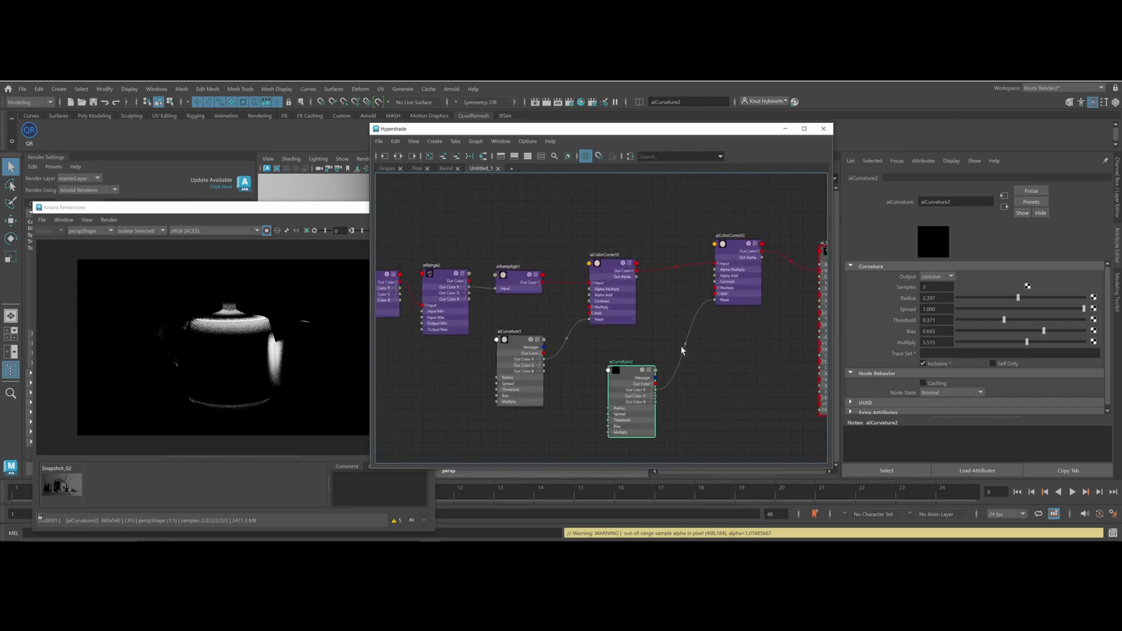
left_click(512, 346)
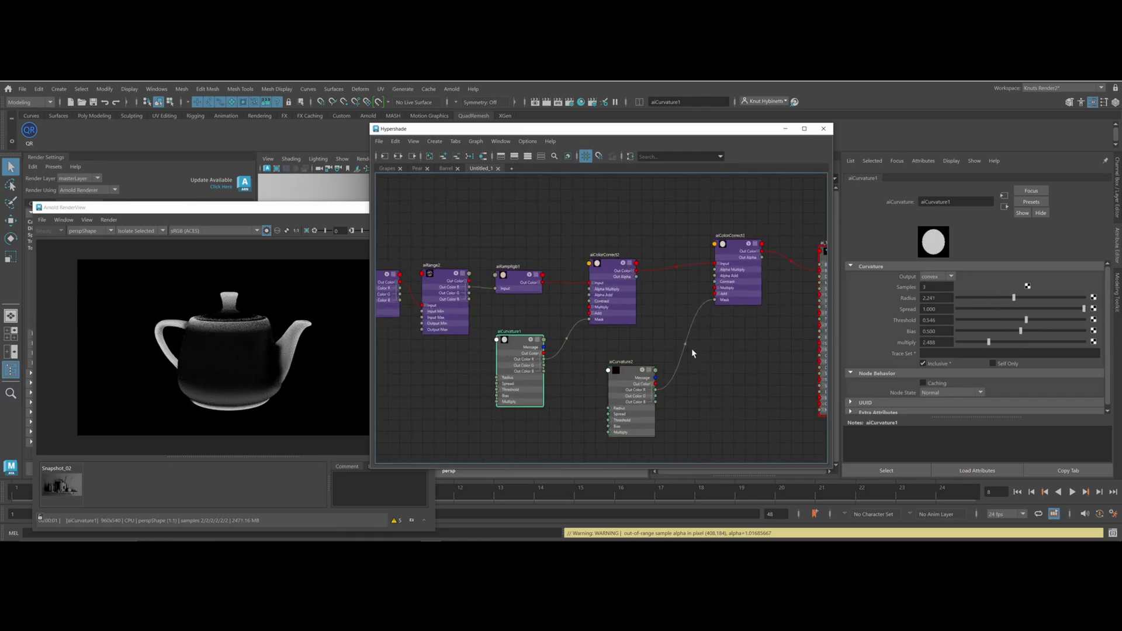
left_click(635, 377)
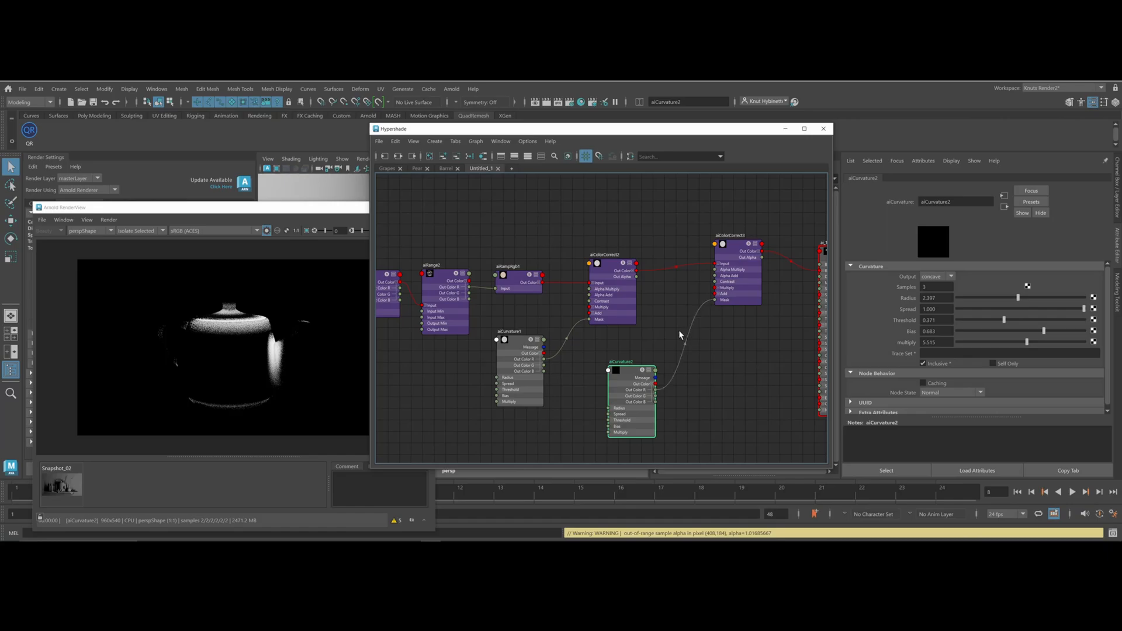
middle_click_drag(743, 238, 664, 236, "alt")
left_click(762, 255)
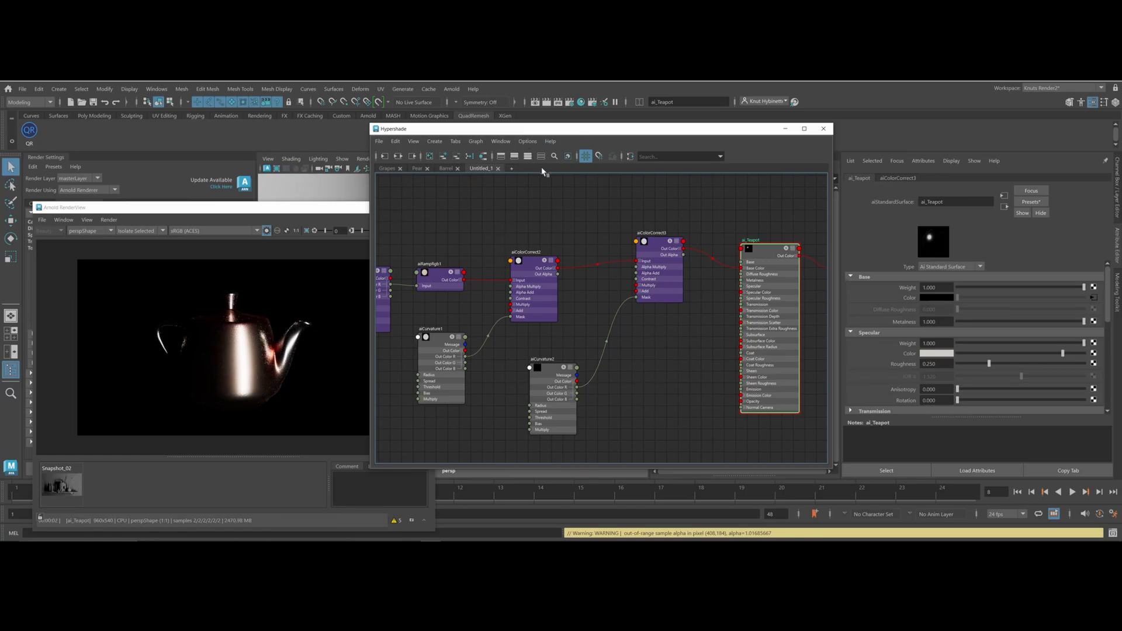
Rename the Untitled_1 graph tab to Teapot and shrink the Hypershade window's height to uncover the scene viewport
double_click(477, 168)
type("Teapot")
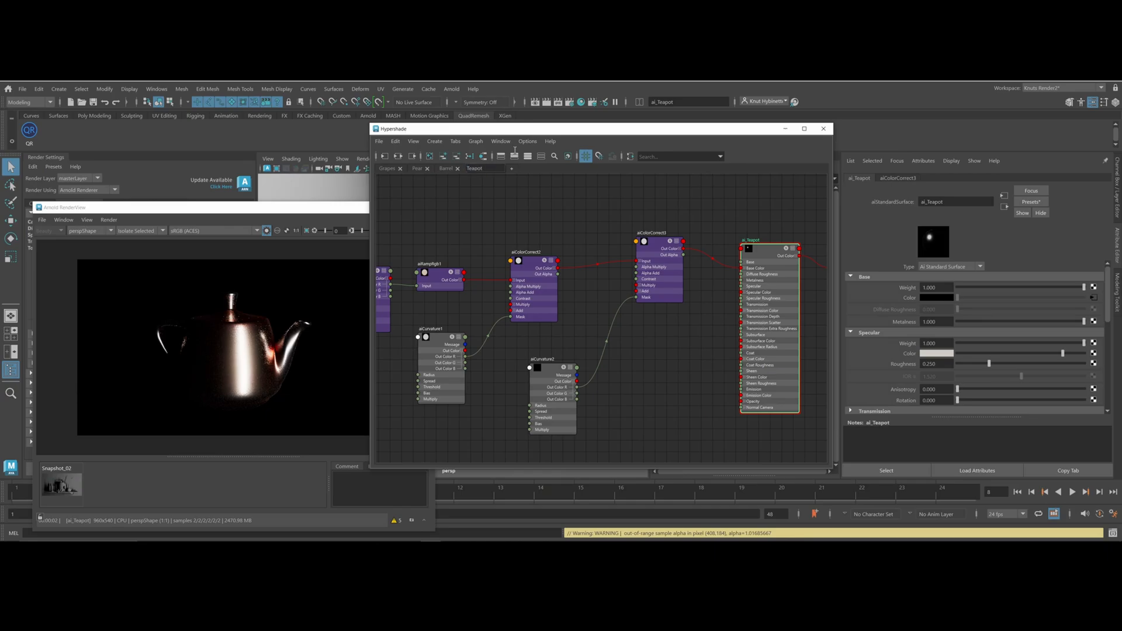
key("Return")
middle_click_drag(489, 256, 690, 247, "alt")
scroll(551, 249, "down", 4)
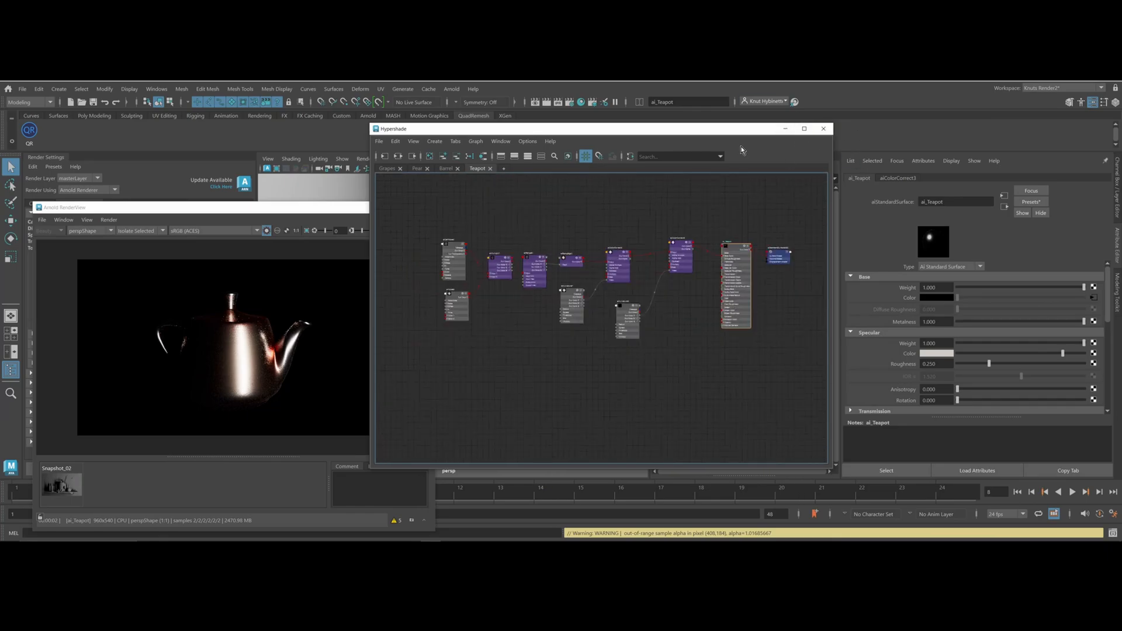
left_click_drag(753, 125, 753, 379)
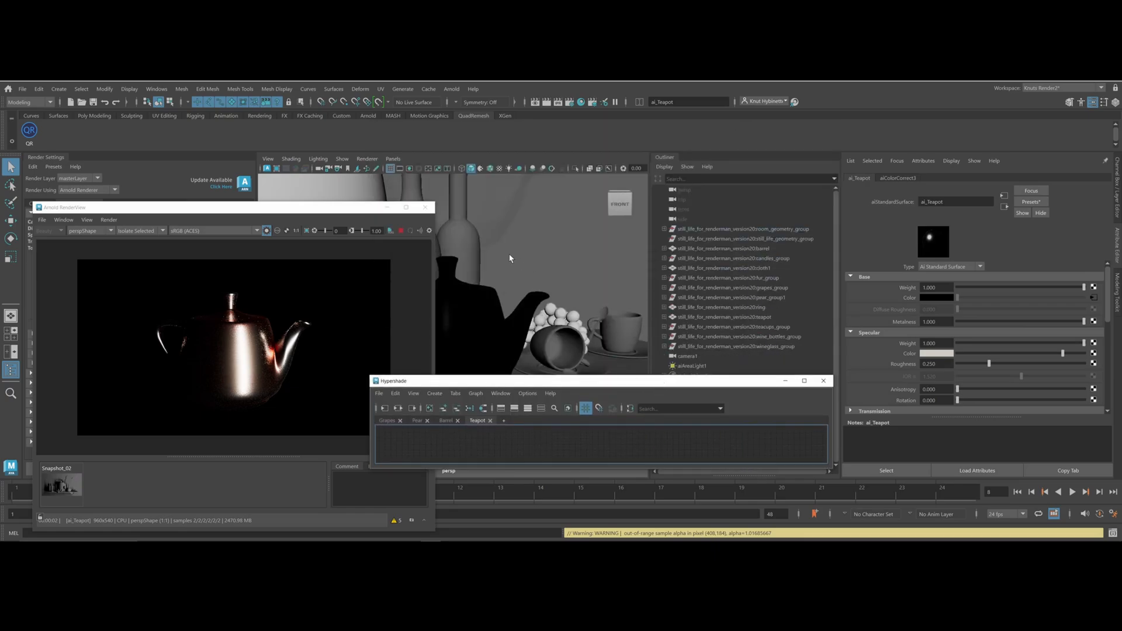
Close the Arnold RenderView and the Hypershade to clear the view of the wine bottles
left_click(421, 210)
middle_click_drag(466, 280, 613, 251, "alt")
middle_click_drag(327, 257, 433, 252, "alt")
left_click(290, 345)
right_click_drag(282, 330, 378, 502)
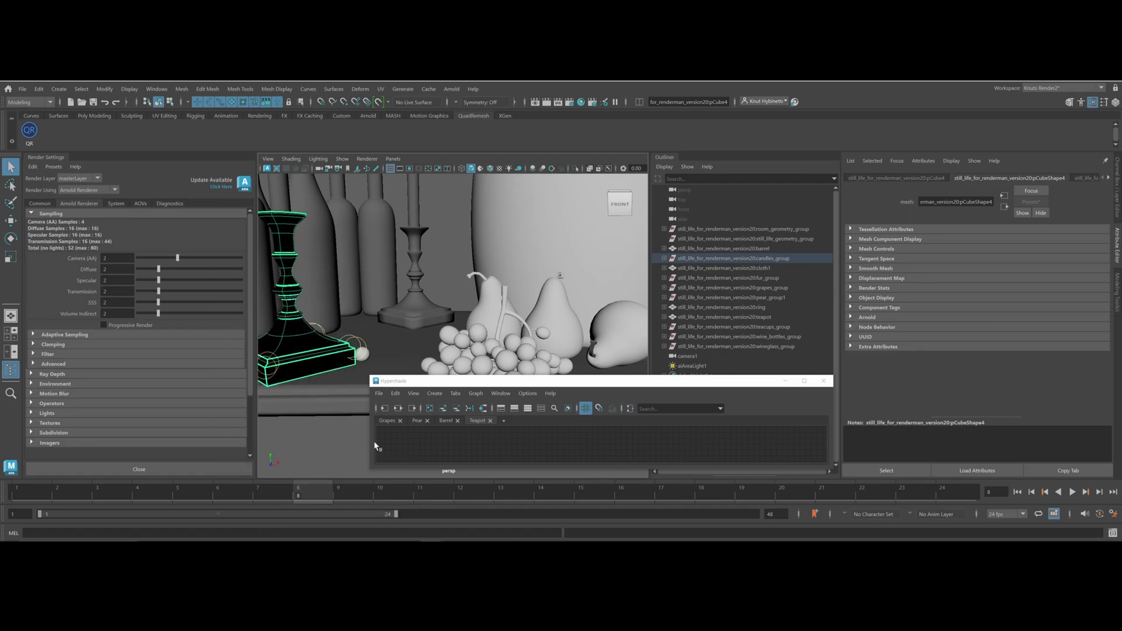
left_click(402, 304)
right_click_drag(405, 307, 493, 496)
middle_click_drag(510, 195, 376, 271, "alt")
left_click_drag(438, 244, 432, 249, "alt")
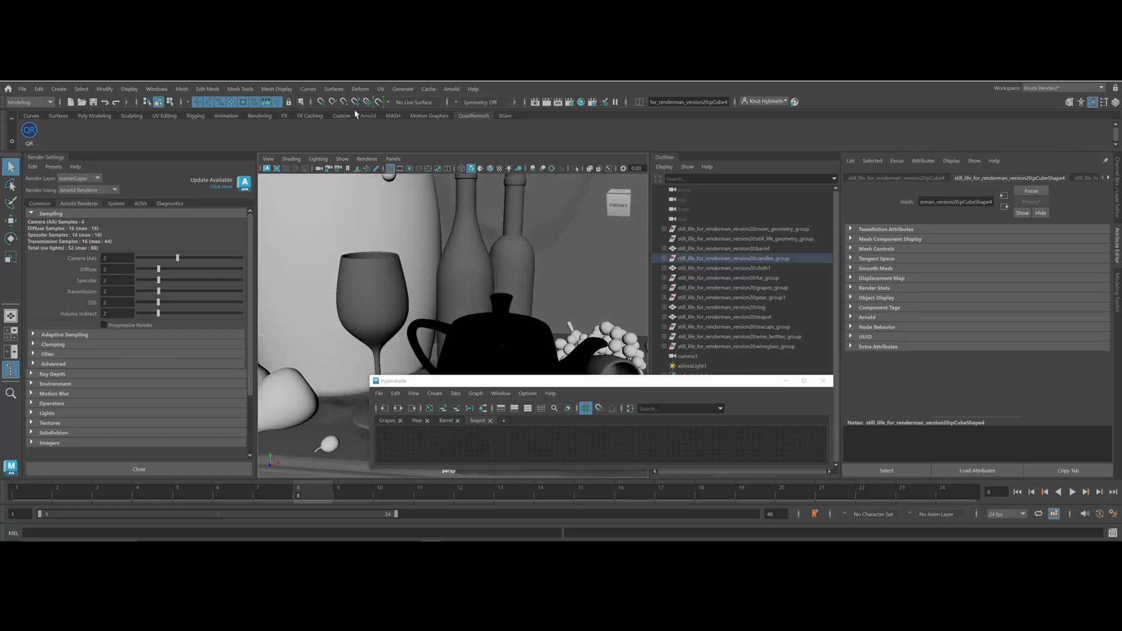
left_click_drag(742, 376, 427, 227)
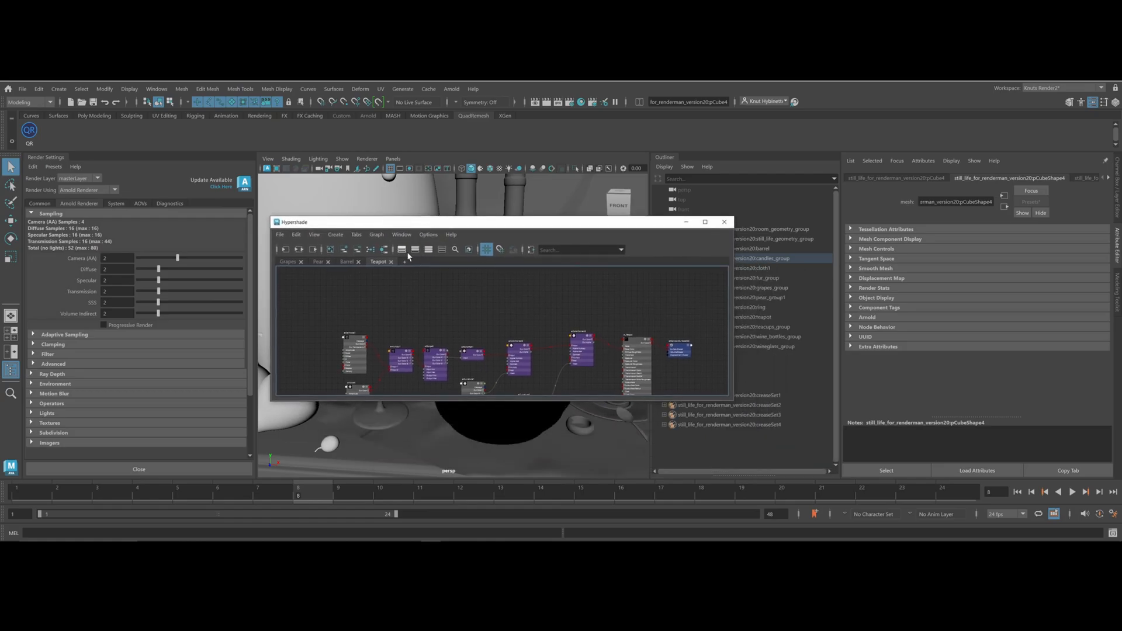
left_click(720, 222)
Assign a new aiStandardSurface material to the wine bottle behind the teapot
left_click(467, 253)
right_click(467, 252)
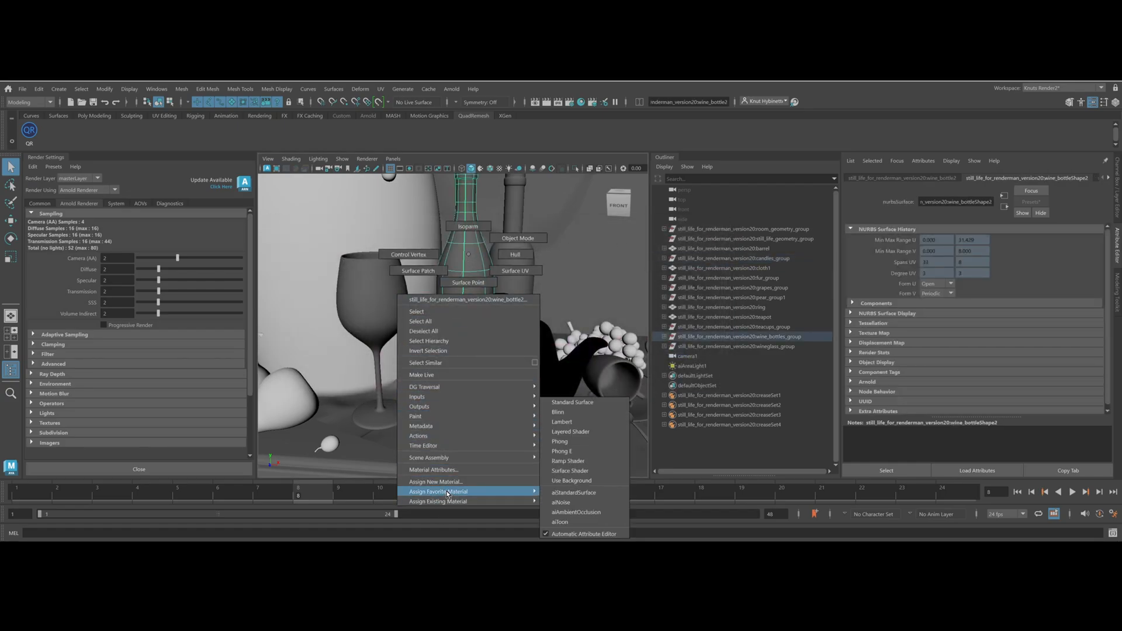
mouse_move(514, 497)
left_click(592, 494)
Replace the bottle material's settings with the Glass preset
left_click(1031, 201)
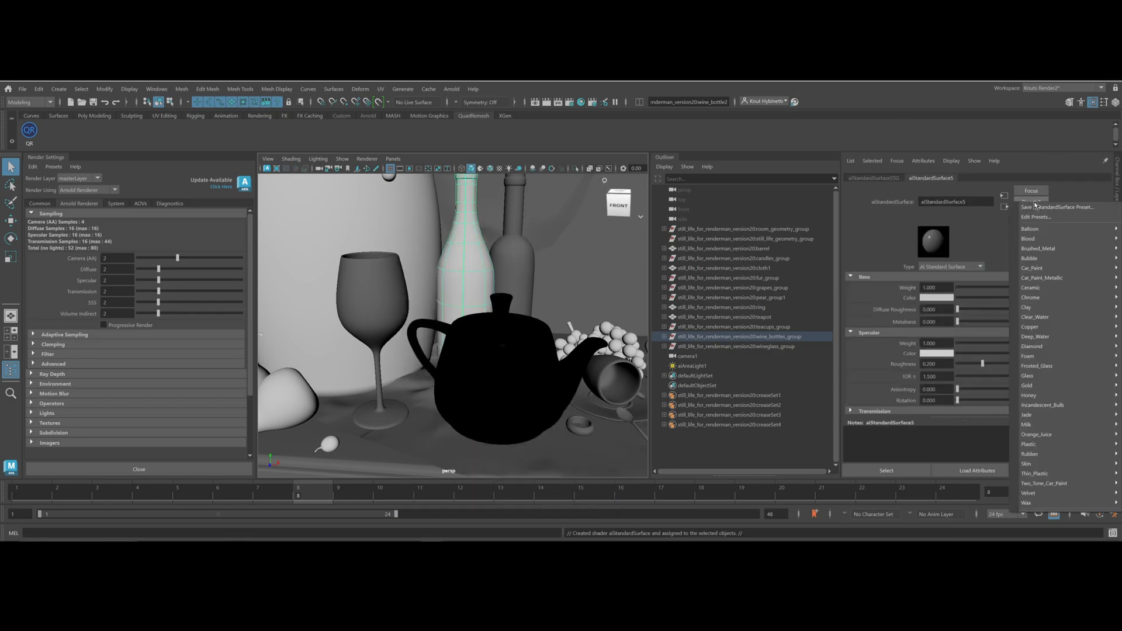
mouse_move(1030, 347)
mouse_move(1039, 379)
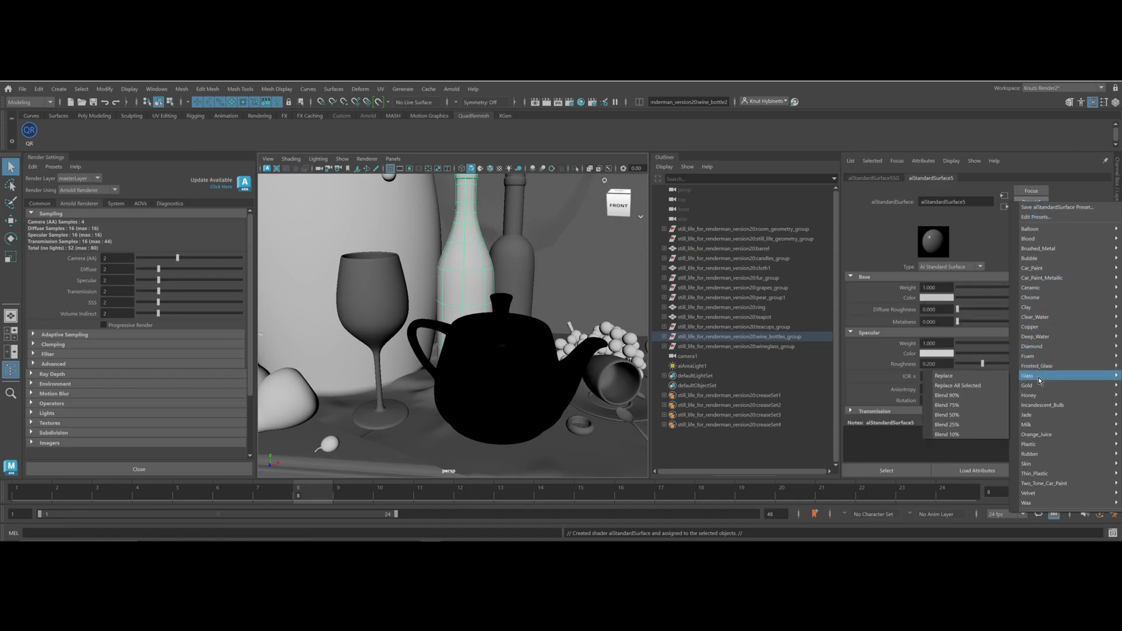
left_click(974, 377)
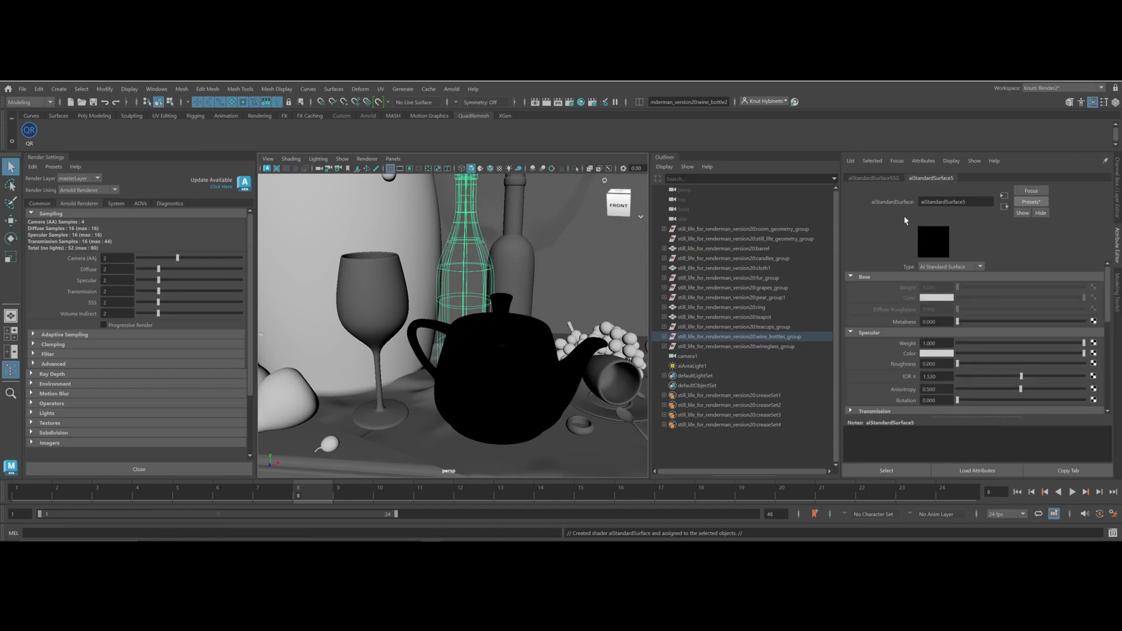
Rename the bottle's material as ai_Glass
double_click(979, 201)
type("g")
type("i_Glass")
key("Return")
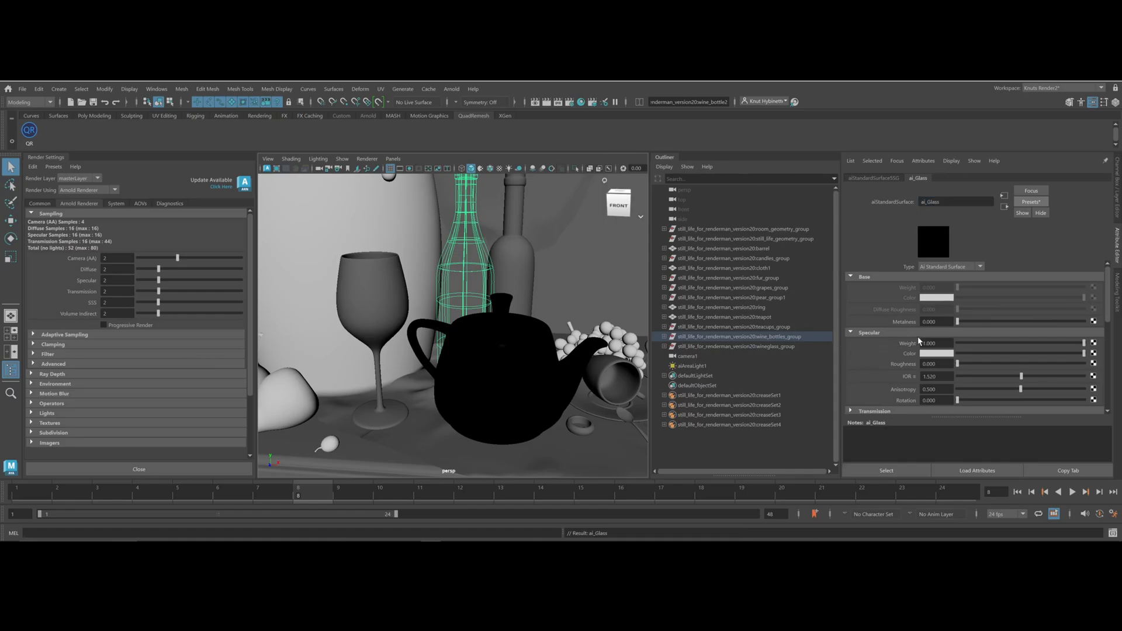
Expand the Transmission settings of ai_Glass and lower the transmission weight to about 0.773
scroll(1002, 343, "down", 3)
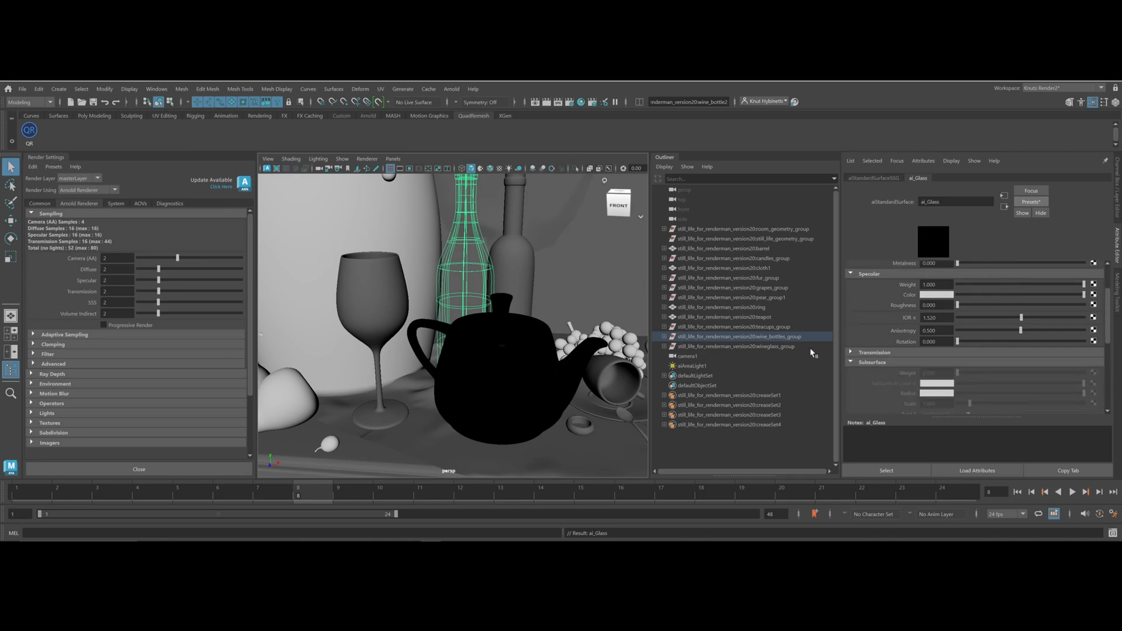
left_click(869, 352)
left_click_drag(1082, 363, 1046, 362)
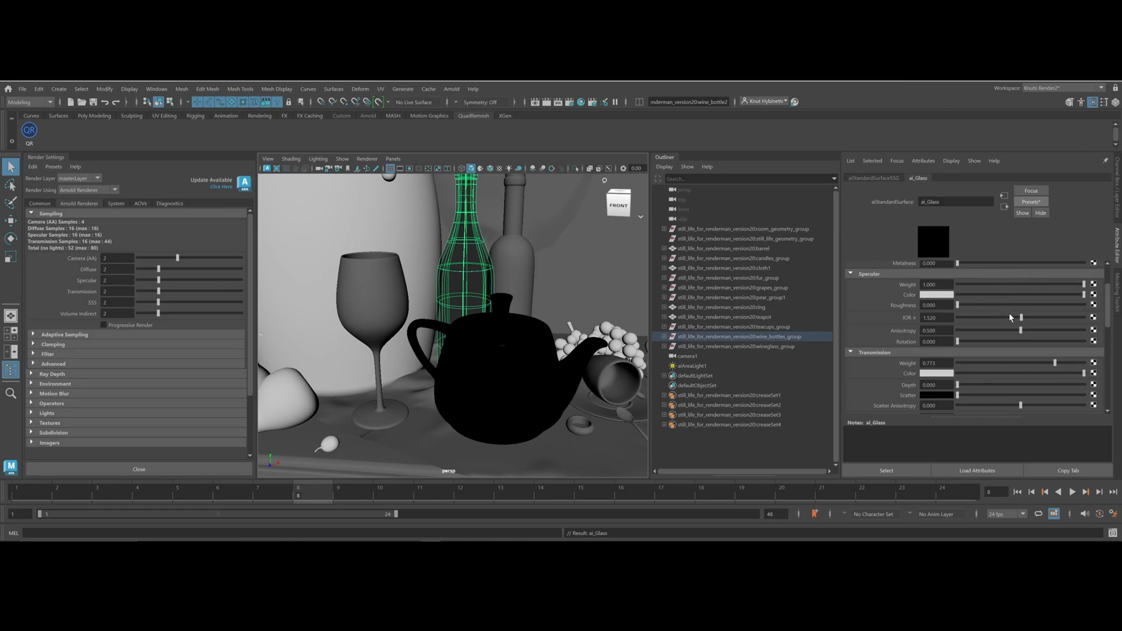
Change the transmission color of ai_Glass to red, with its saturation reduced until the color is almost white
scroll(1011, 333, "down", 2)
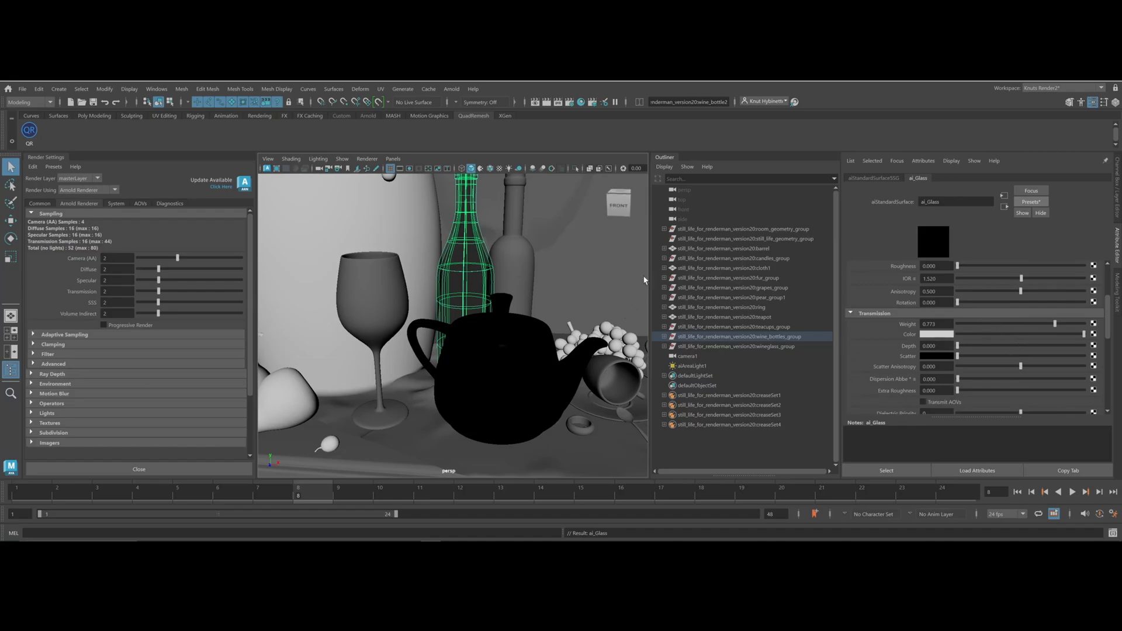
scroll(1029, 348, "down", 10)
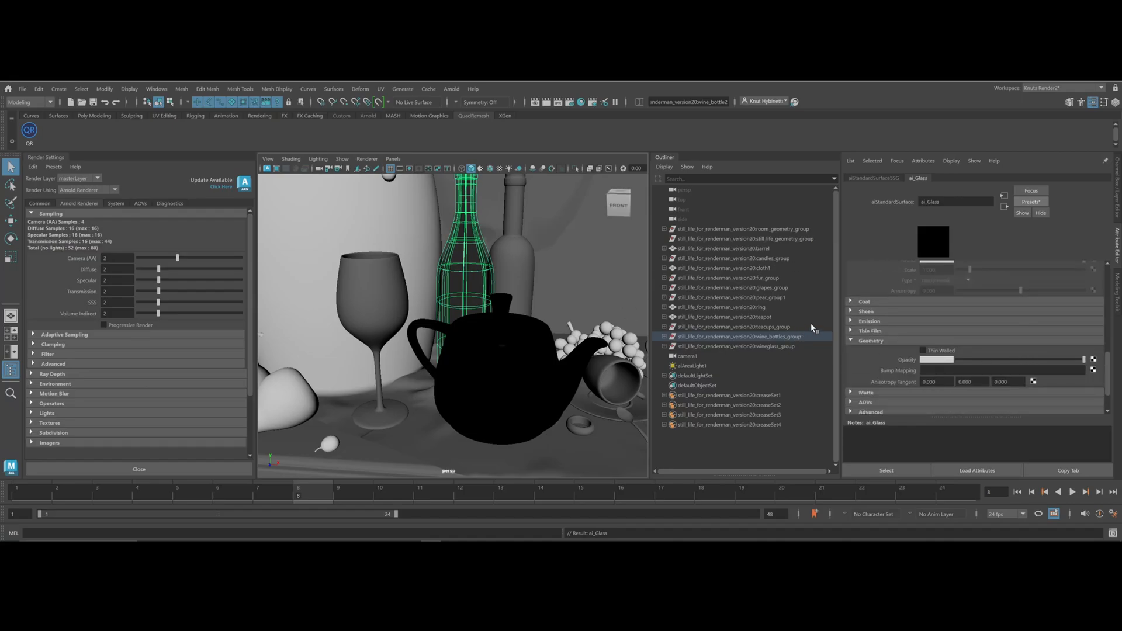
scroll(953, 328, "up", 5)
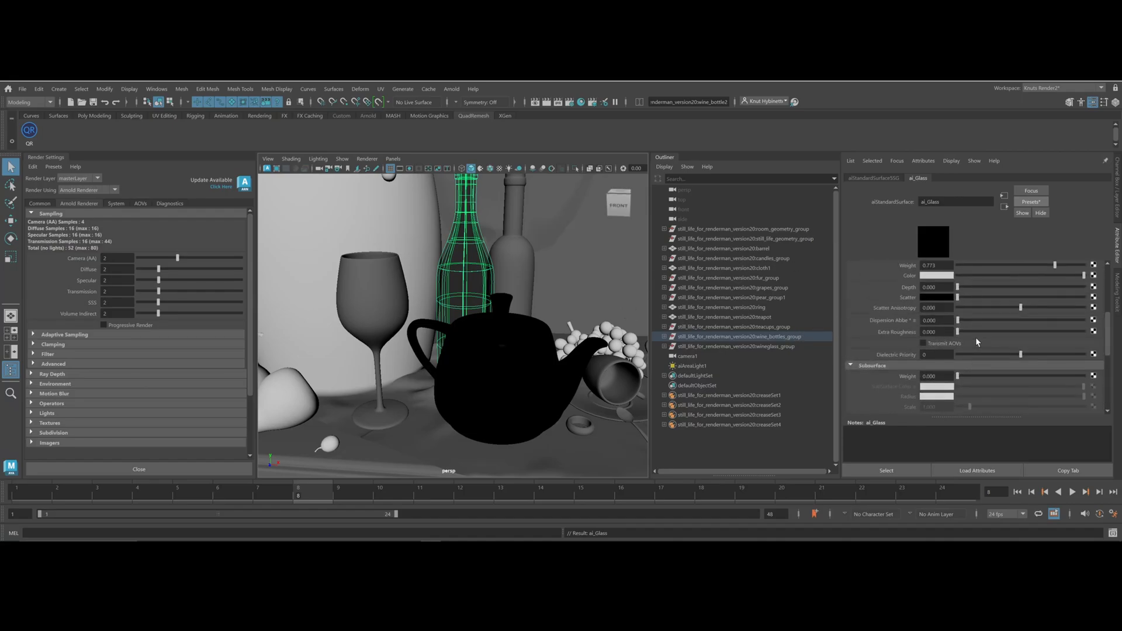
scroll(975, 319, "up", 3)
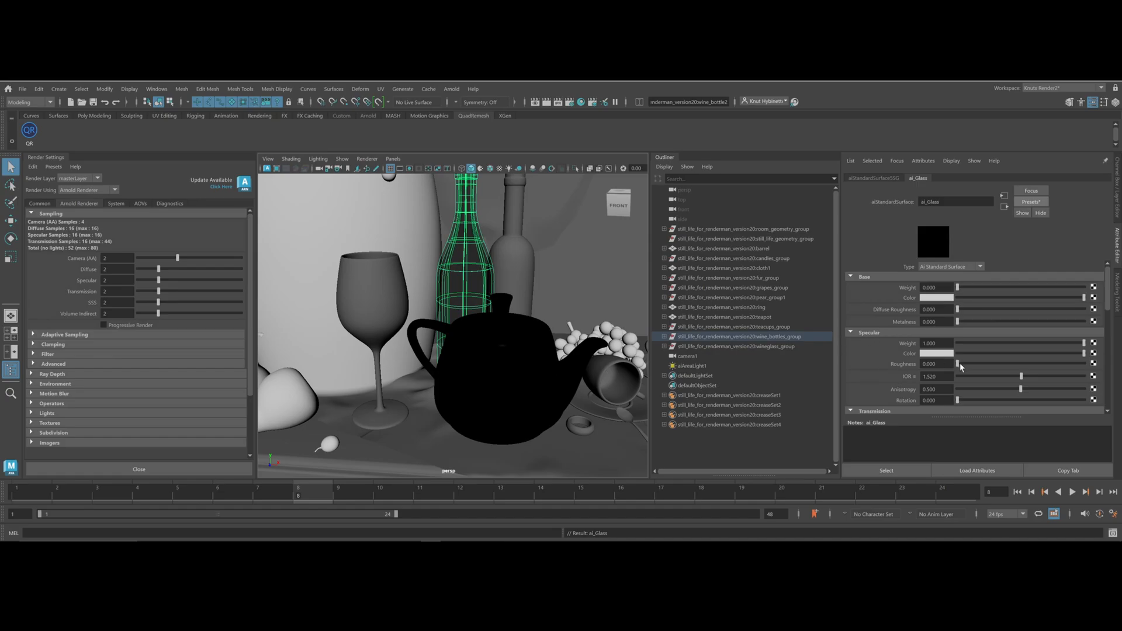
scroll(950, 360, "down", 2)
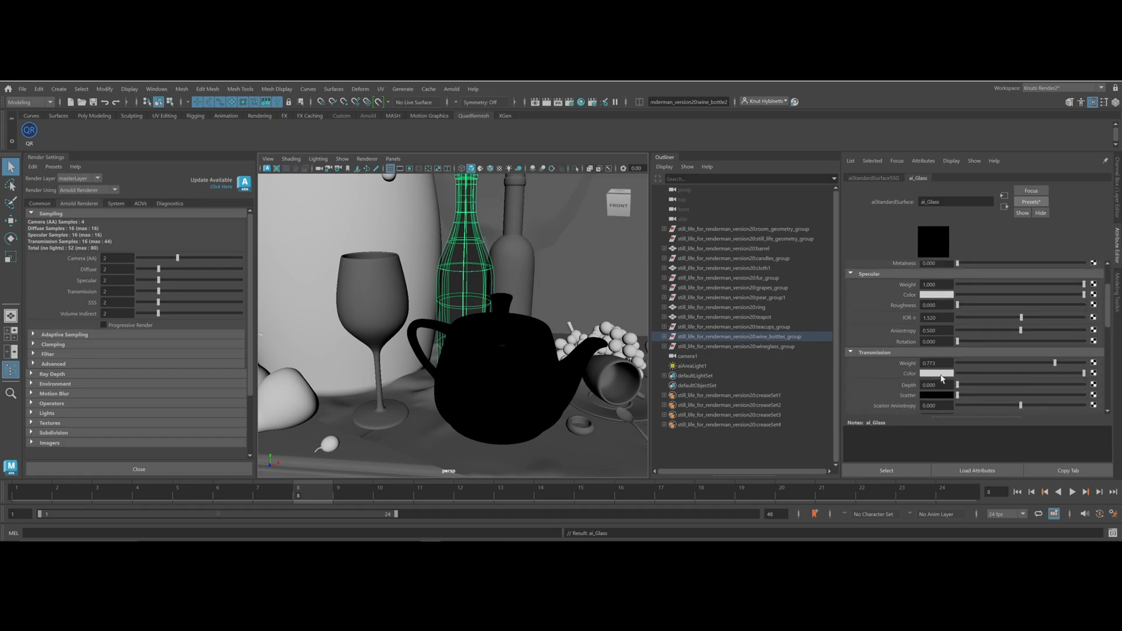
left_click(941, 376)
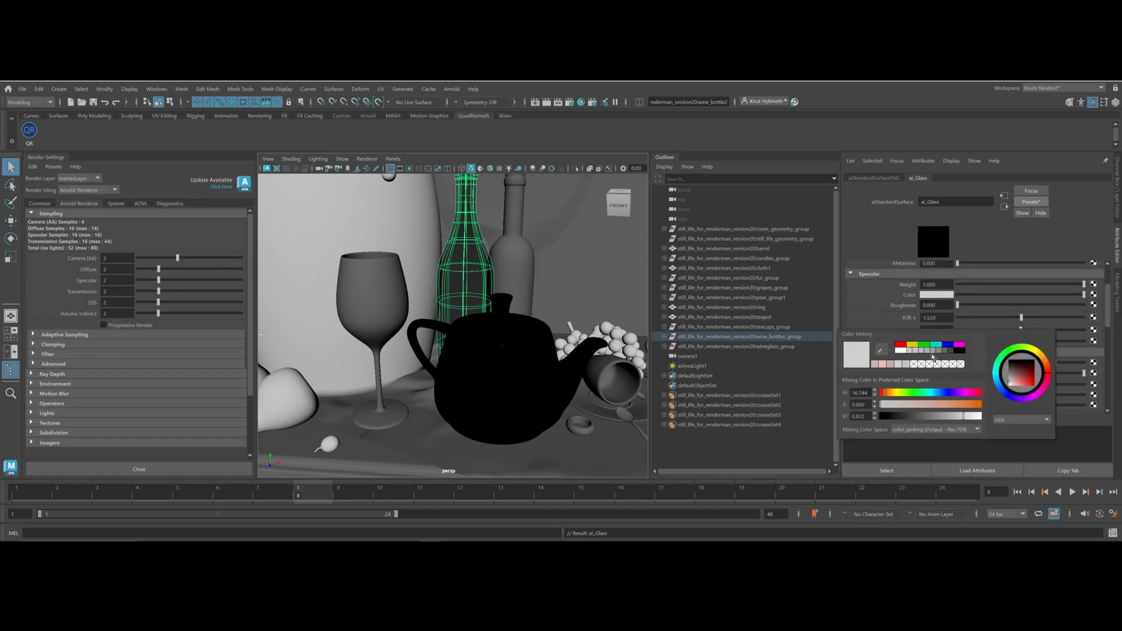
left_click(900, 345)
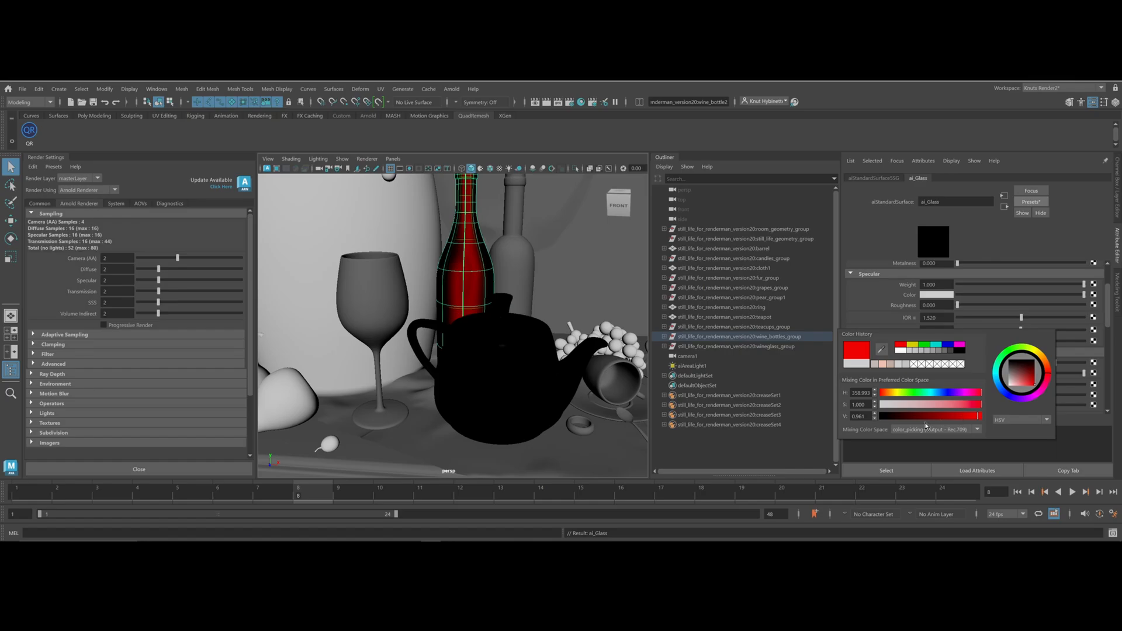
left_click_drag(979, 404, 883, 407)
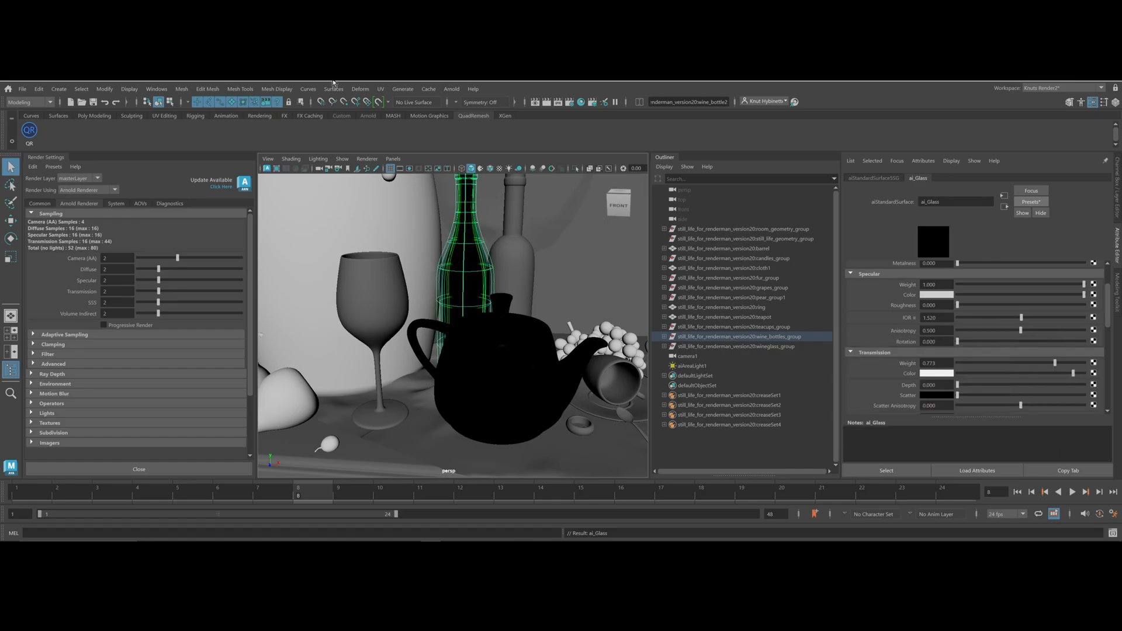
Open the Arnold RenderView and switch off Isolate Selected to render the whole still life
left_click(451, 89)
left_click(450, 114)
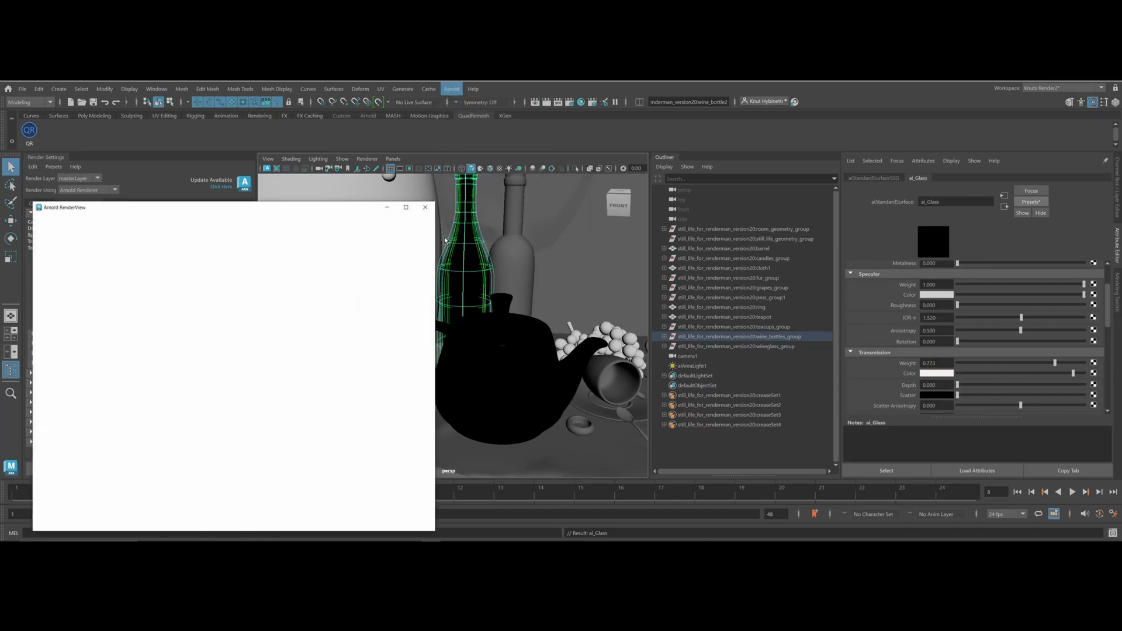
left_click(142, 230)
left_click(144, 243)
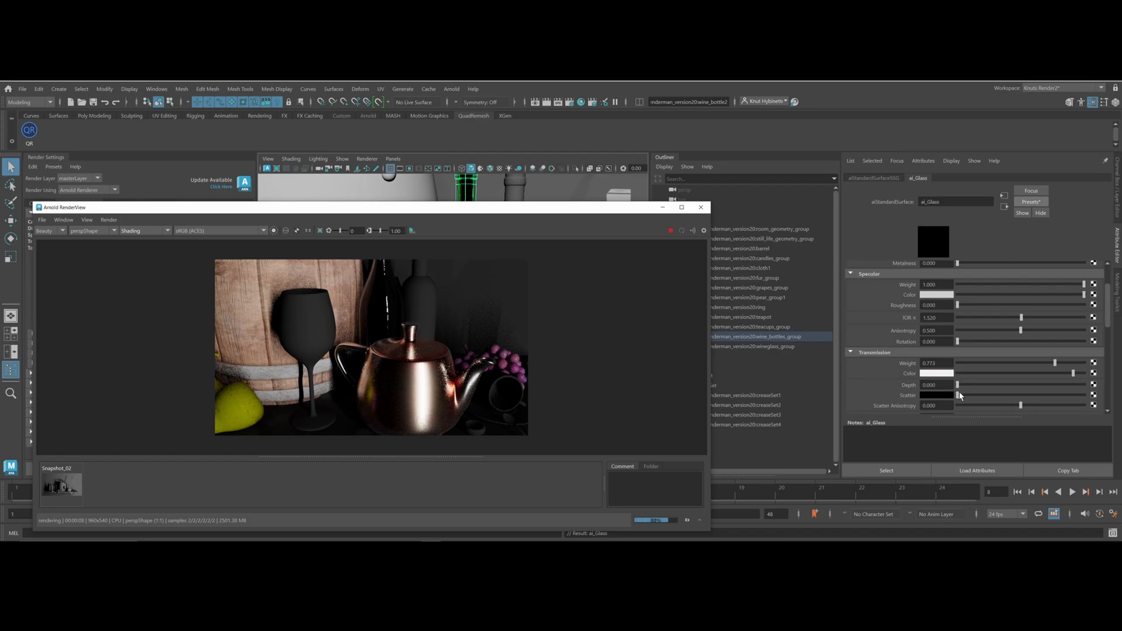
Set the ai_Glass transmission depth to about 64.433, the scatter color to light grey and the scatter anisotropy to 0.005
left_click_drag(957, 384, 1045, 392)
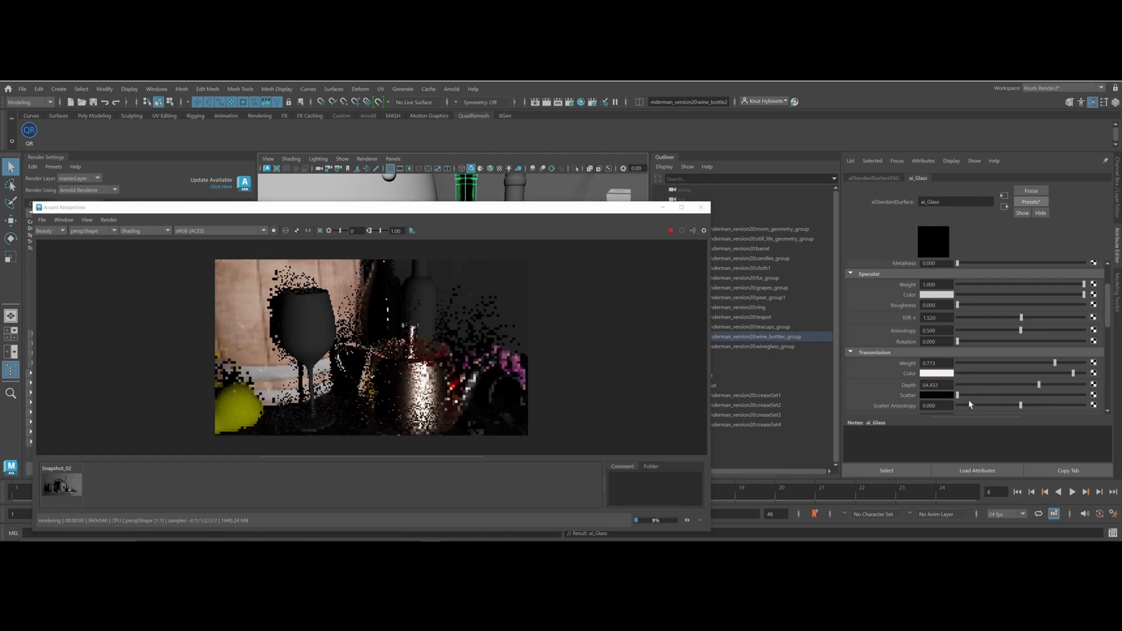
left_click_drag(959, 395, 998, 398)
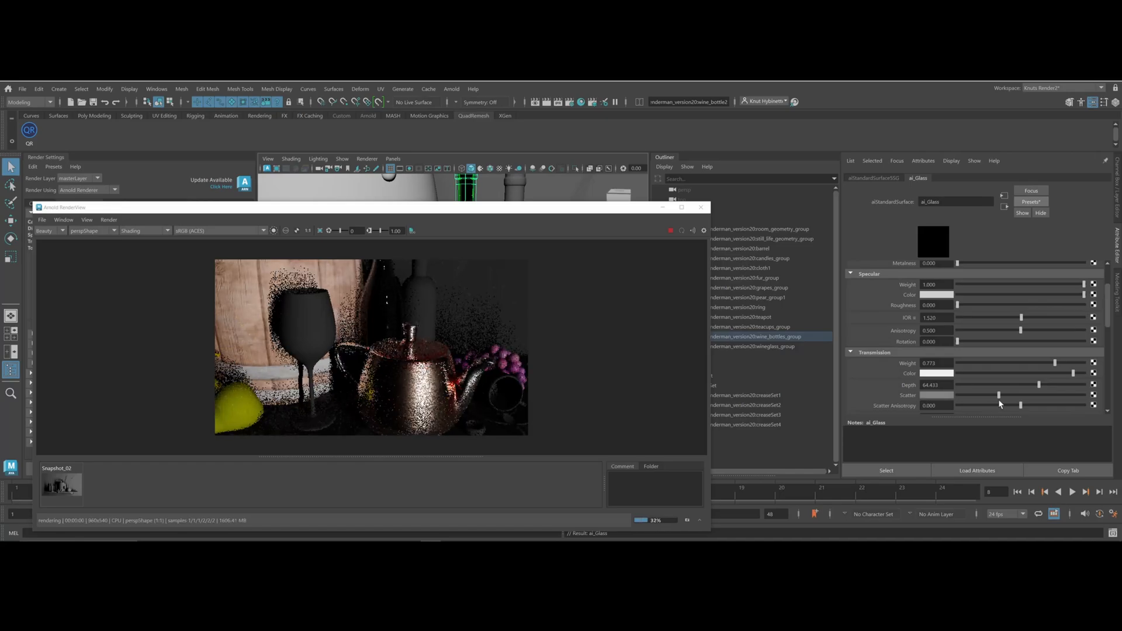
scroll(983, 387, "up", 2)
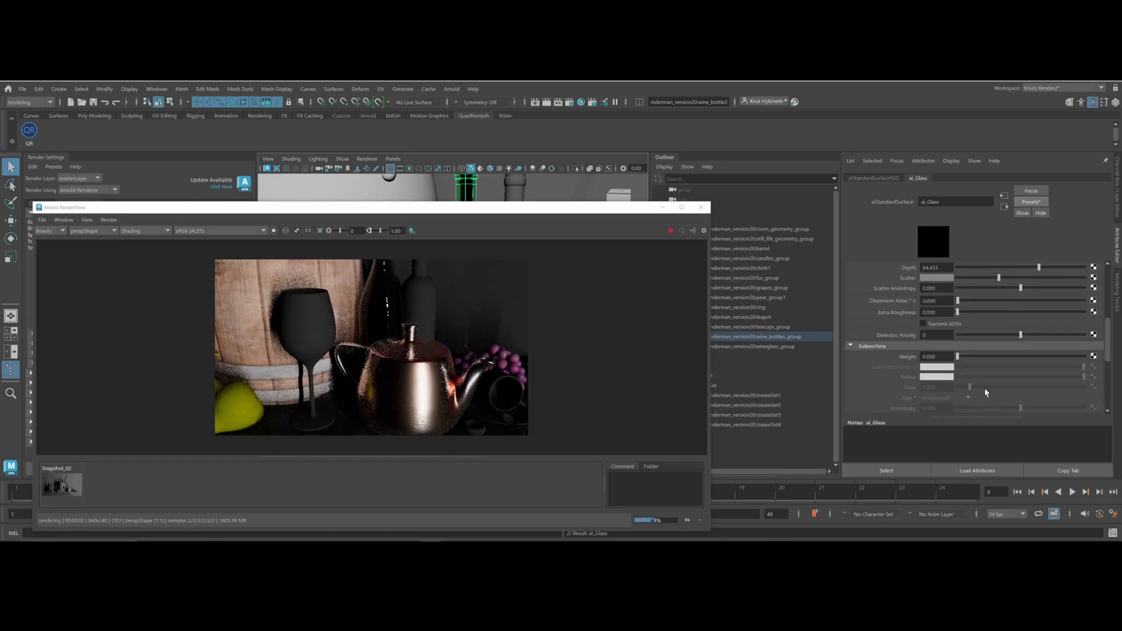
scroll(983, 388, "down", 4)
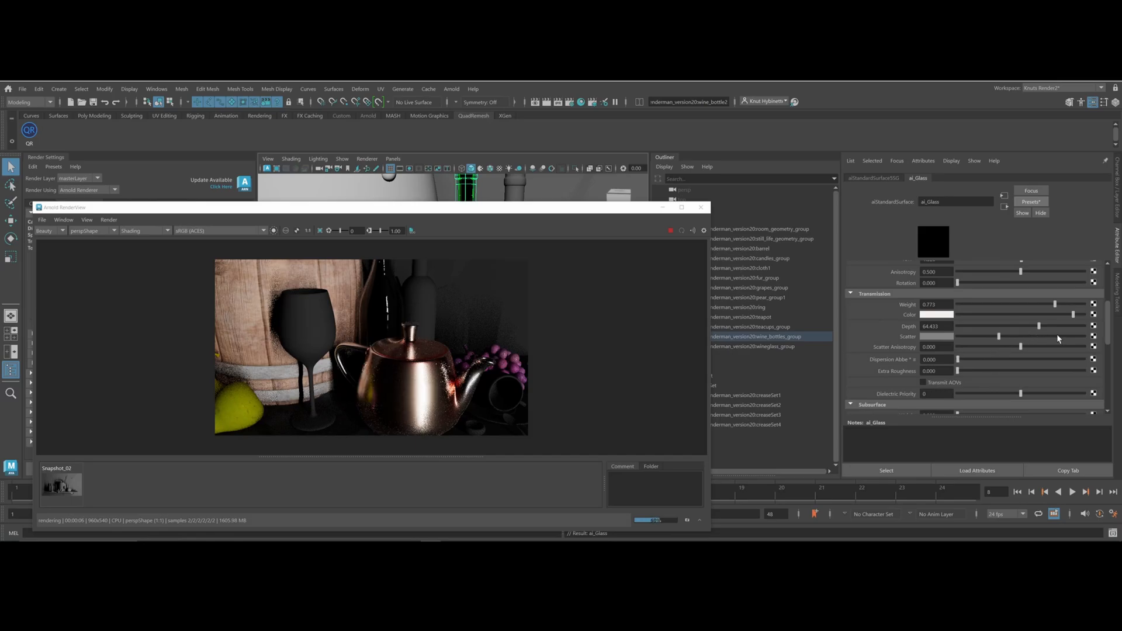
left_click_drag(999, 337, 1022, 348)
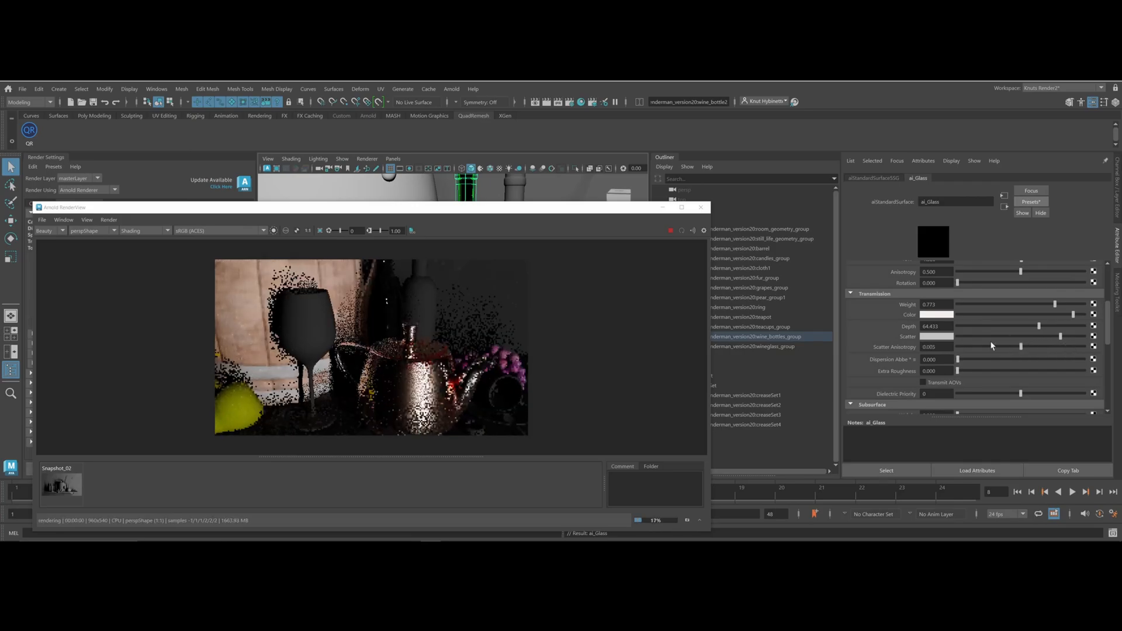
Set the specular IOR of ai_Glass to 1.500
scroll(987, 334, "up", 2)
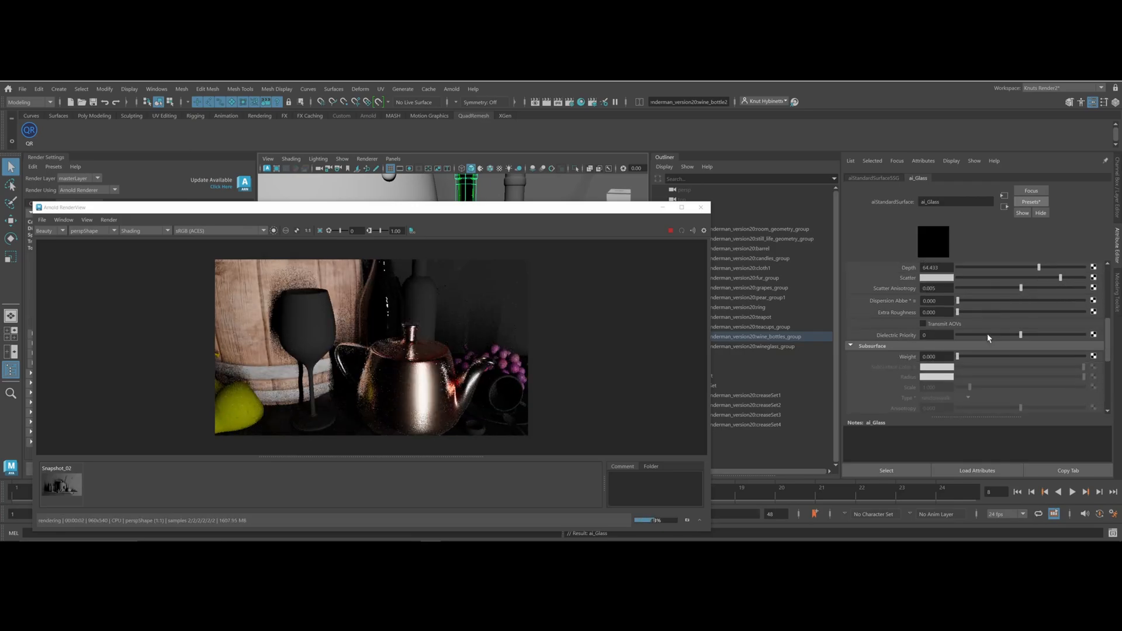
scroll(987, 338, "up", 3)
left_click_drag(938, 337, 929, 338)
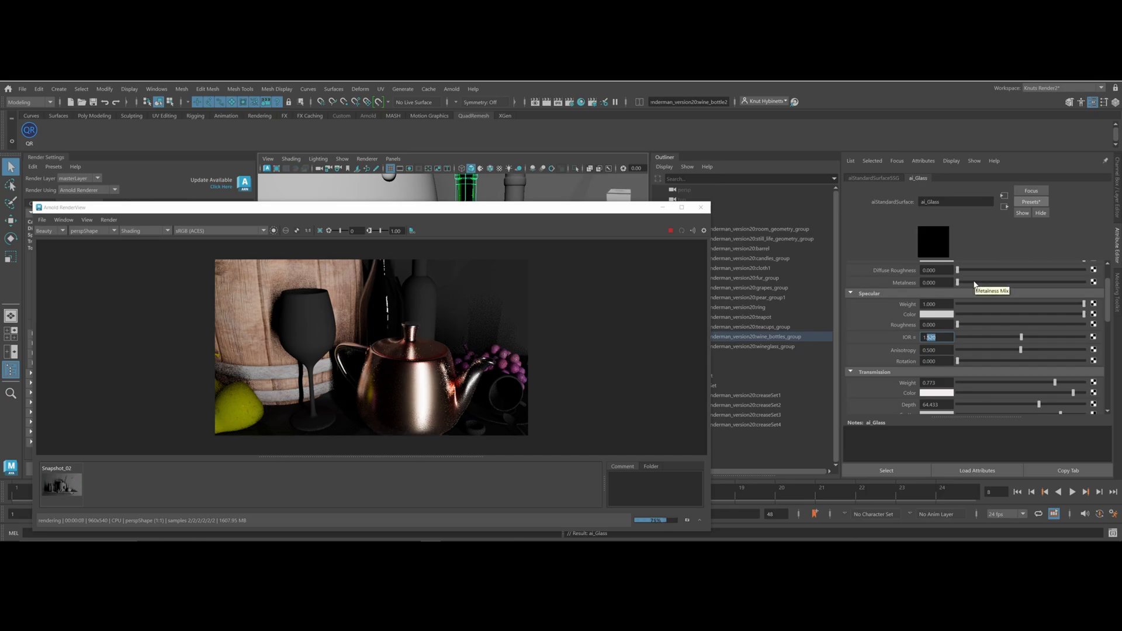
type("500")
key("Return")
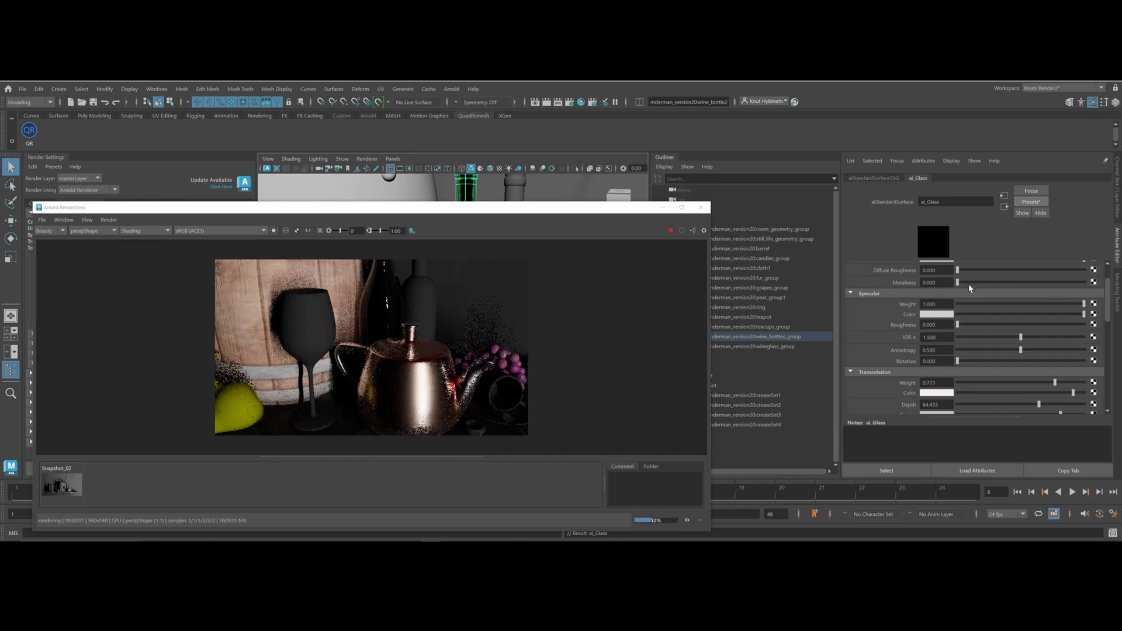
left_click(948, 337)
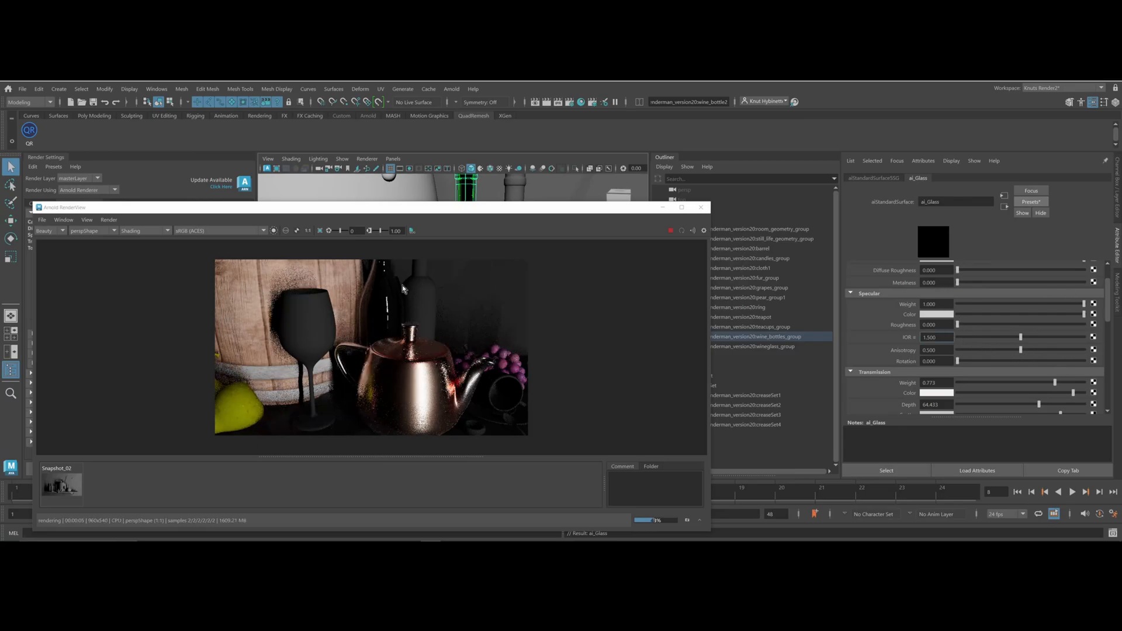
Lower the transmission depth of ai_Glass to about 38.66 and refresh the render
scroll(993, 339, "down", 5)
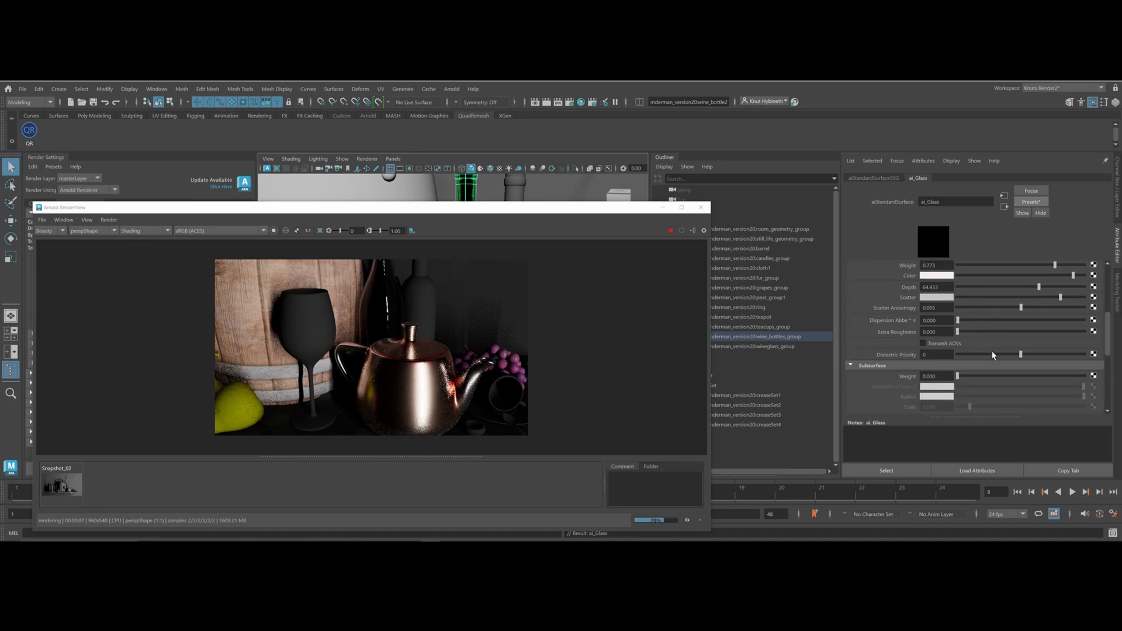
scroll(991, 351, "up", 4)
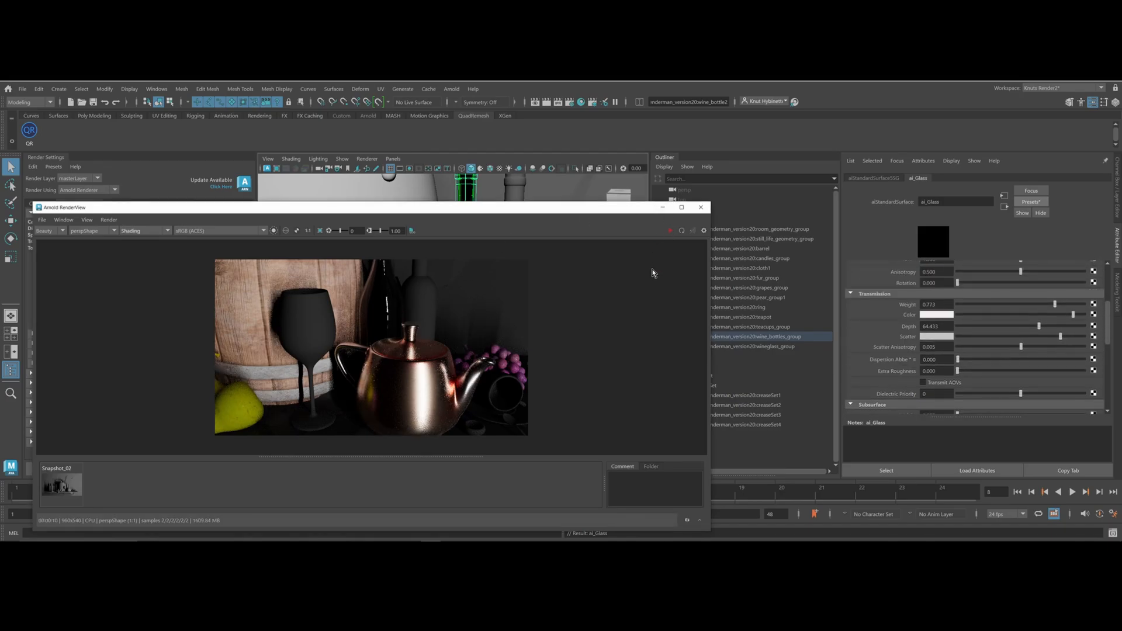
left_click(1006, 326)
left_click(681, 230)
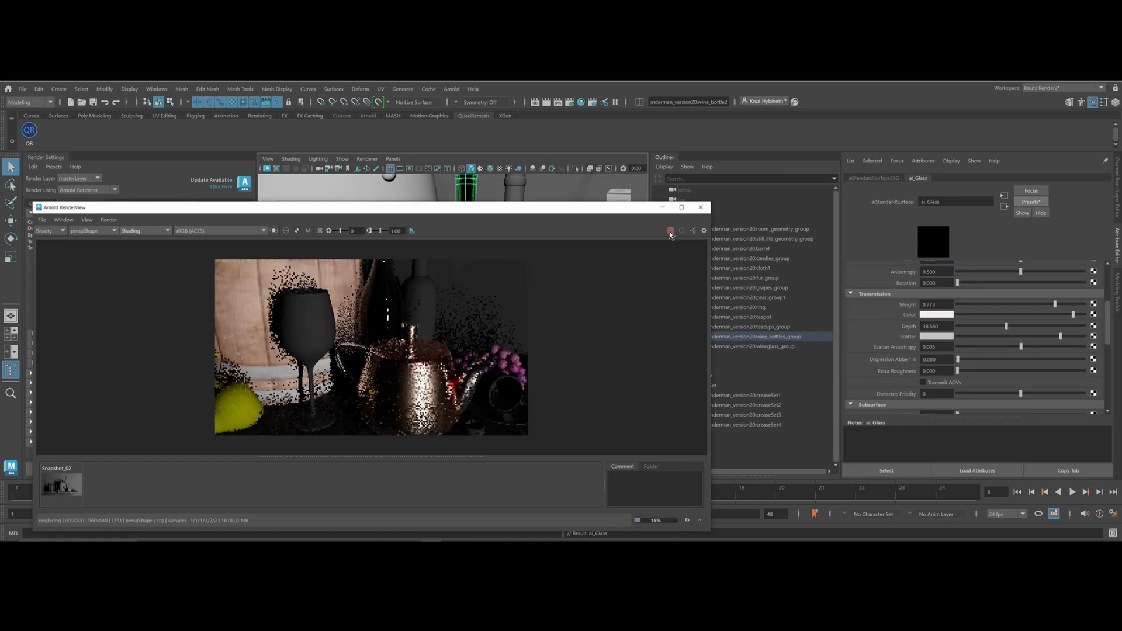
Raise the transmission weight of ai_Glass to about 0.969 and reduce the transmission depth to about 10.052
scroll(975, 350, "down", 1)
scroll(974, 347, "up", 1)
left_click_drag(1054, 324, 1080, 326)
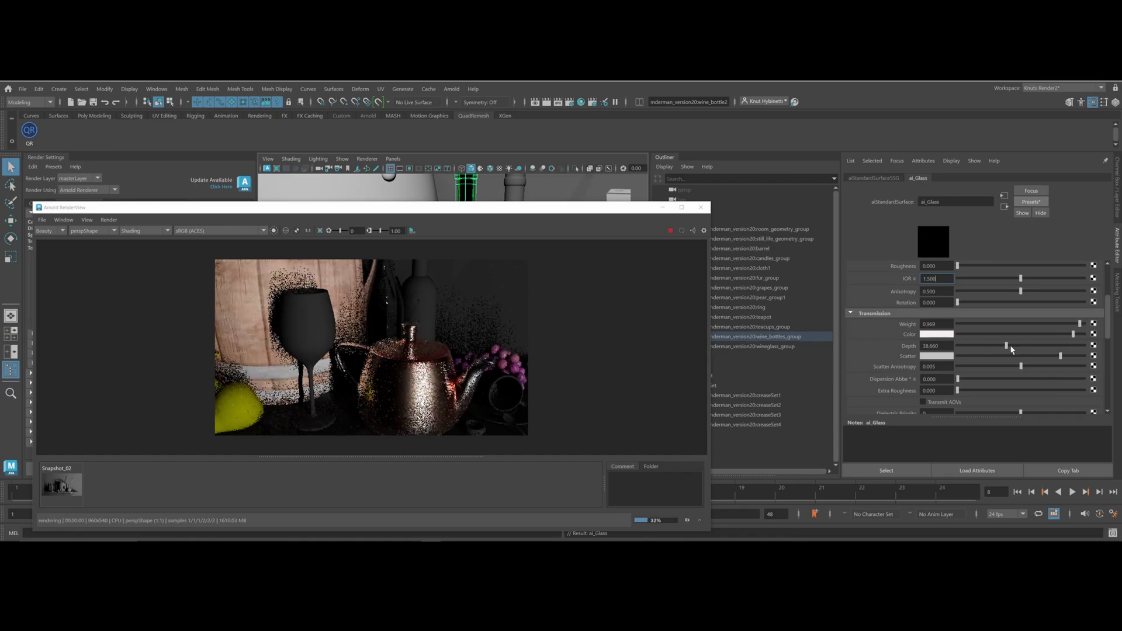
left_click_drag(1007, 345, 970, 346)
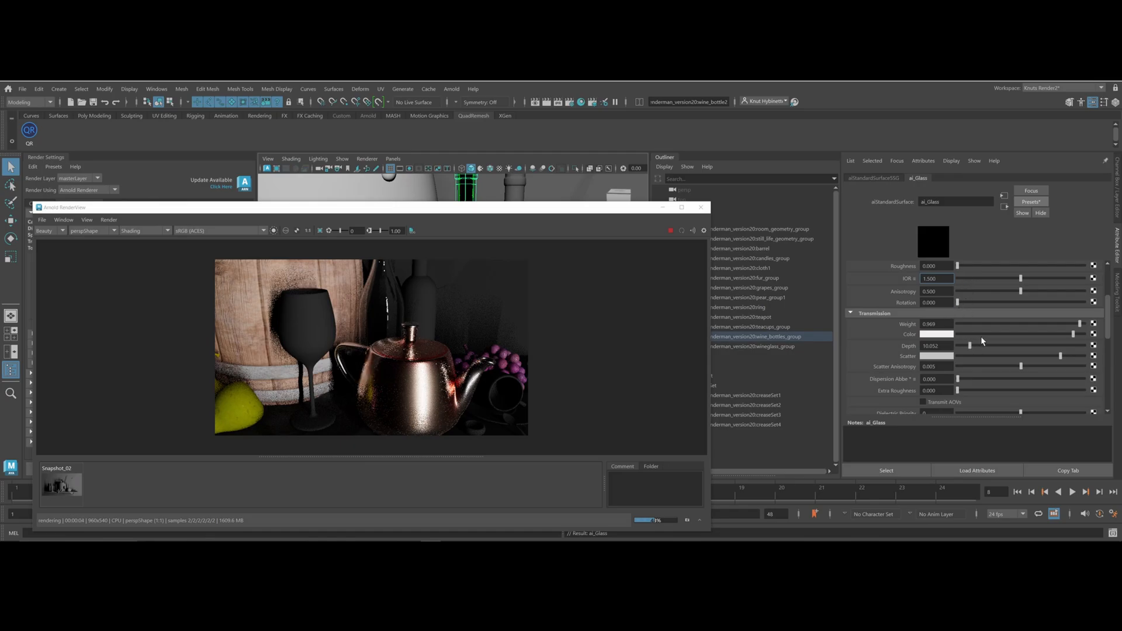
right_click(903, 325)
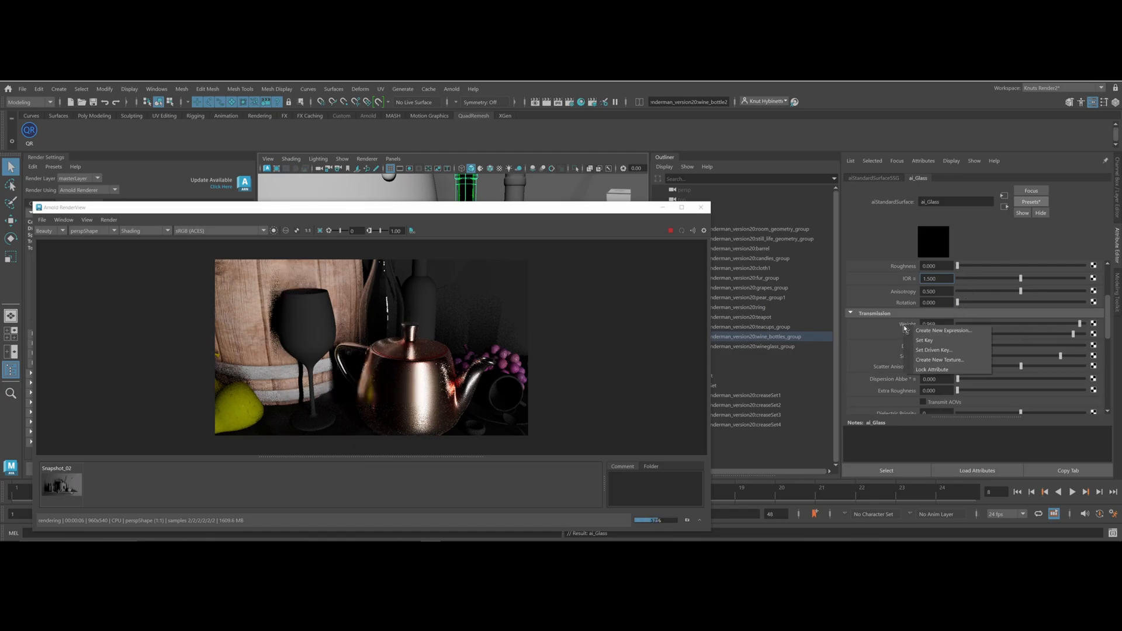
left_click(902, 328)
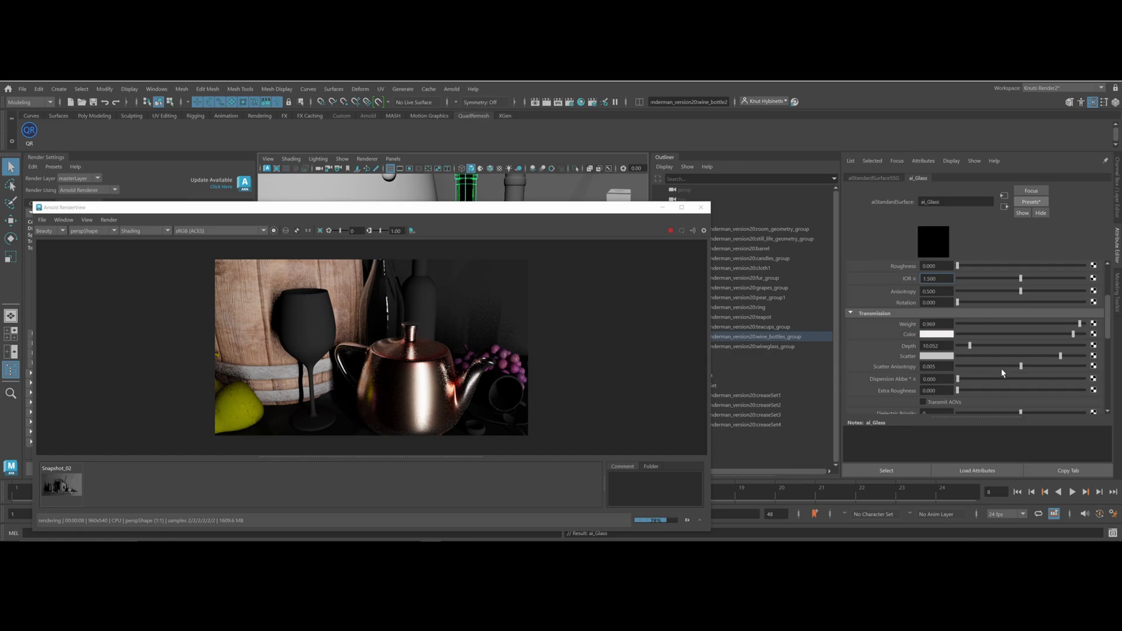
Close the RenderView and assign a new aiStandardSurface material to the wine bottle nearest the barrel
scroll(319, 294, "down", 5)
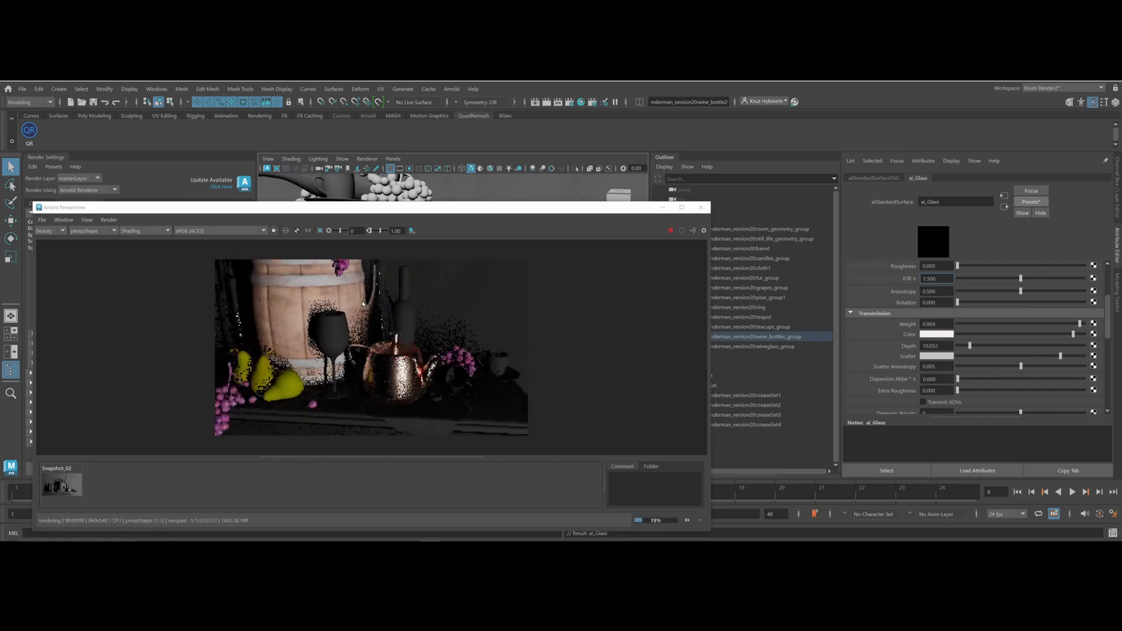
left_click(397, 303)
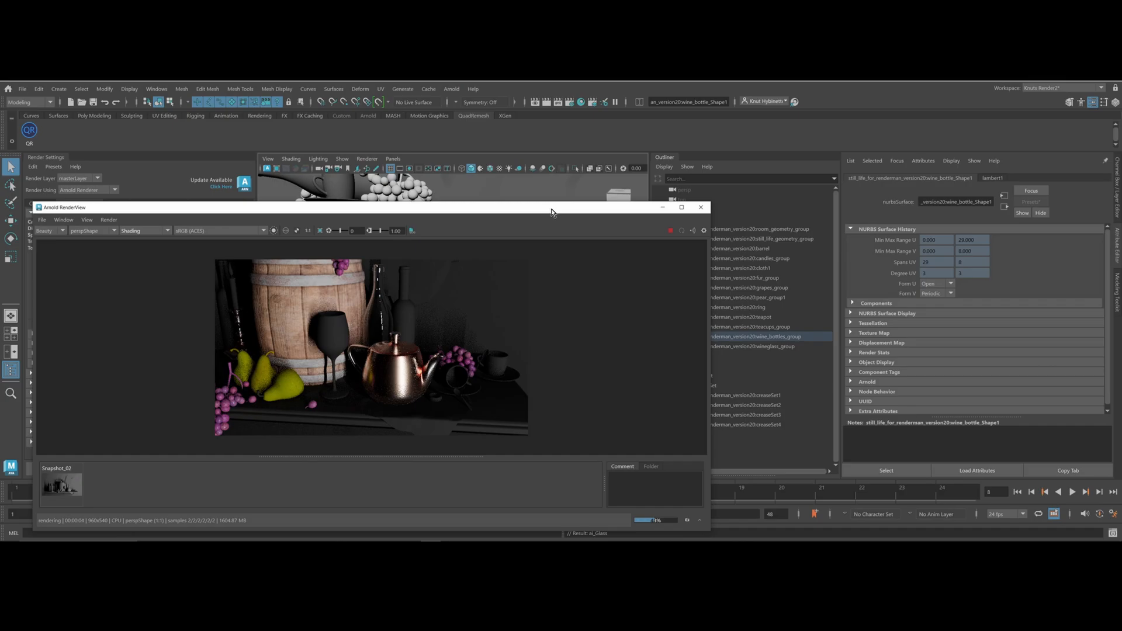
left_click(700, 207)
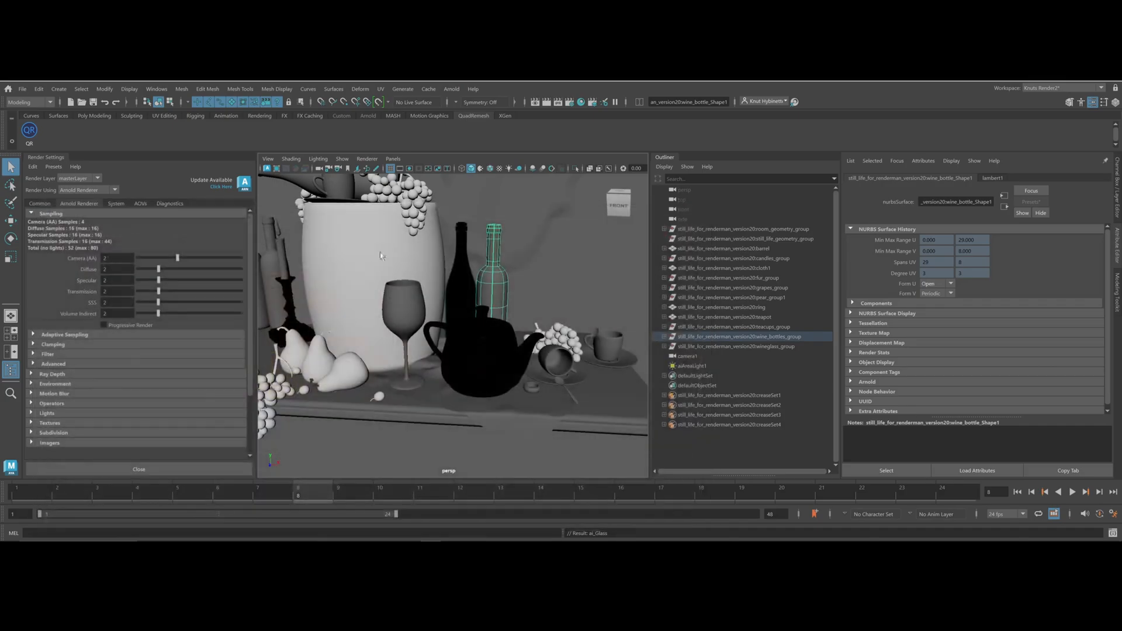
left_click(452, 276)
right_click_drag(462, 263, 573, 493)
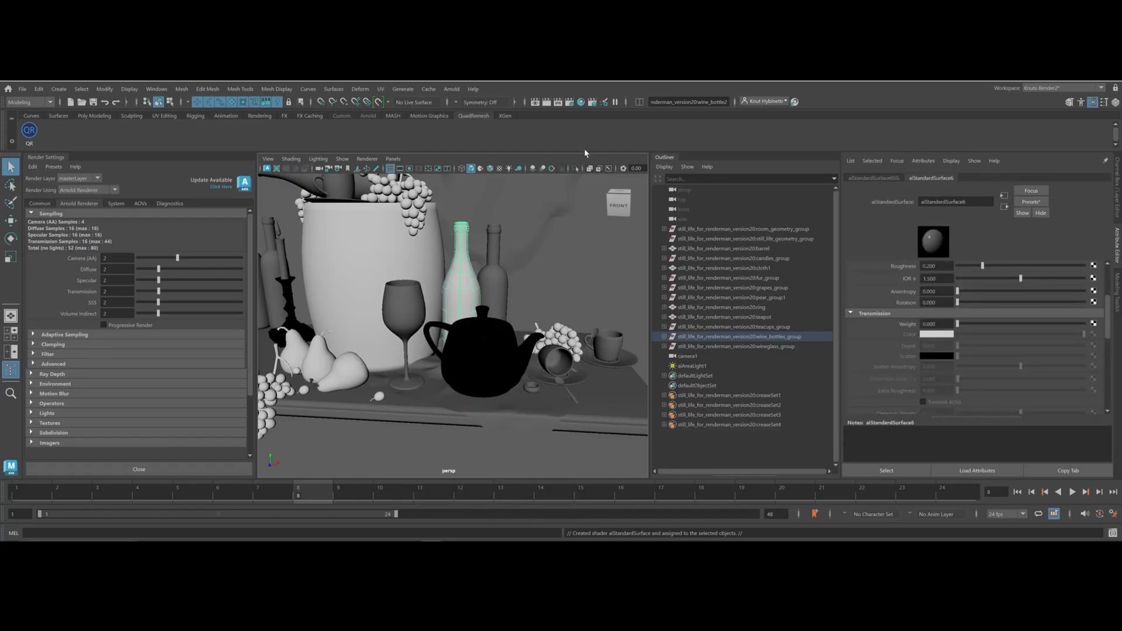
Replace the new material's settings with the Glass preset and rename it ai_ClearGlass
left_click(1030, 202)
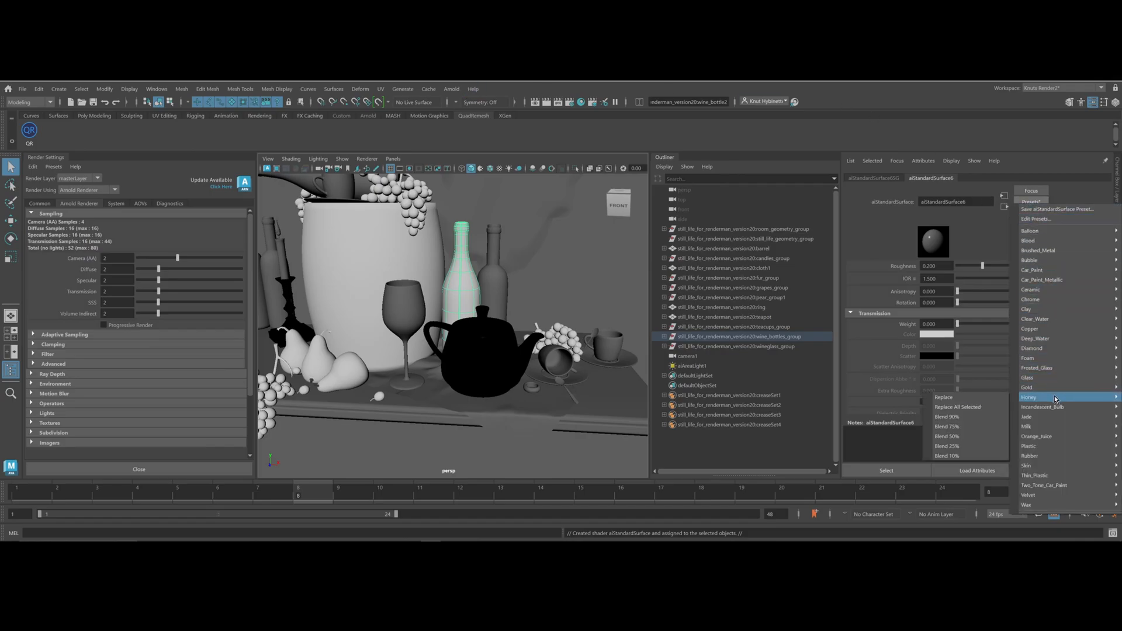
mouse_move(1045, 382)
left_click(945, 377)
double_click(973, 200)
type("ai_V")
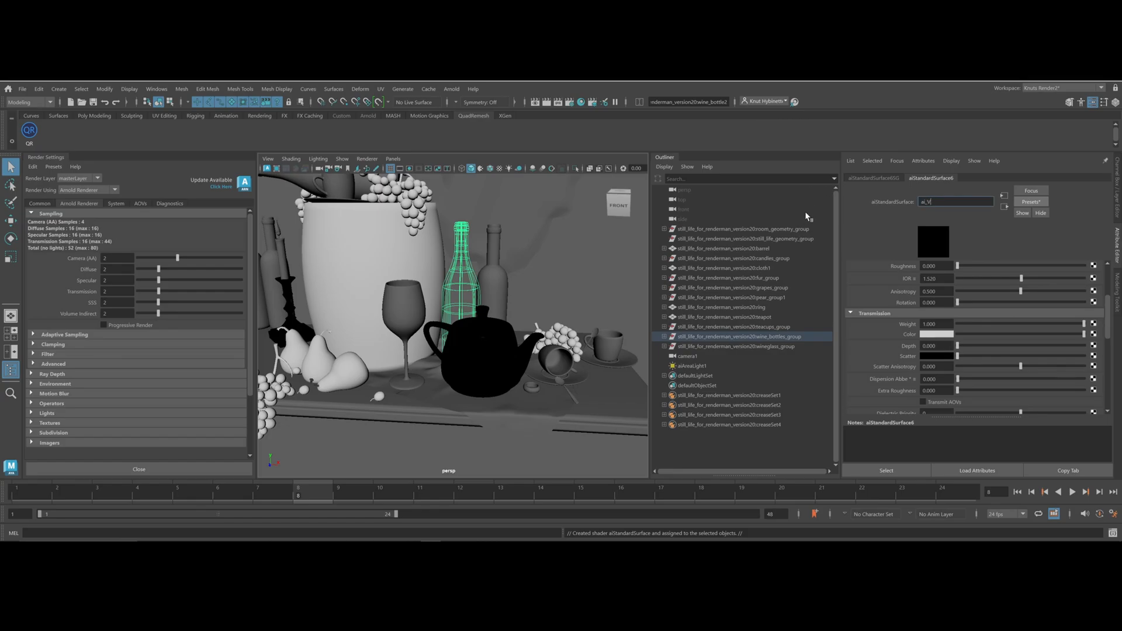
key("BackSpace")
type("ClearGlass")
key("Return")
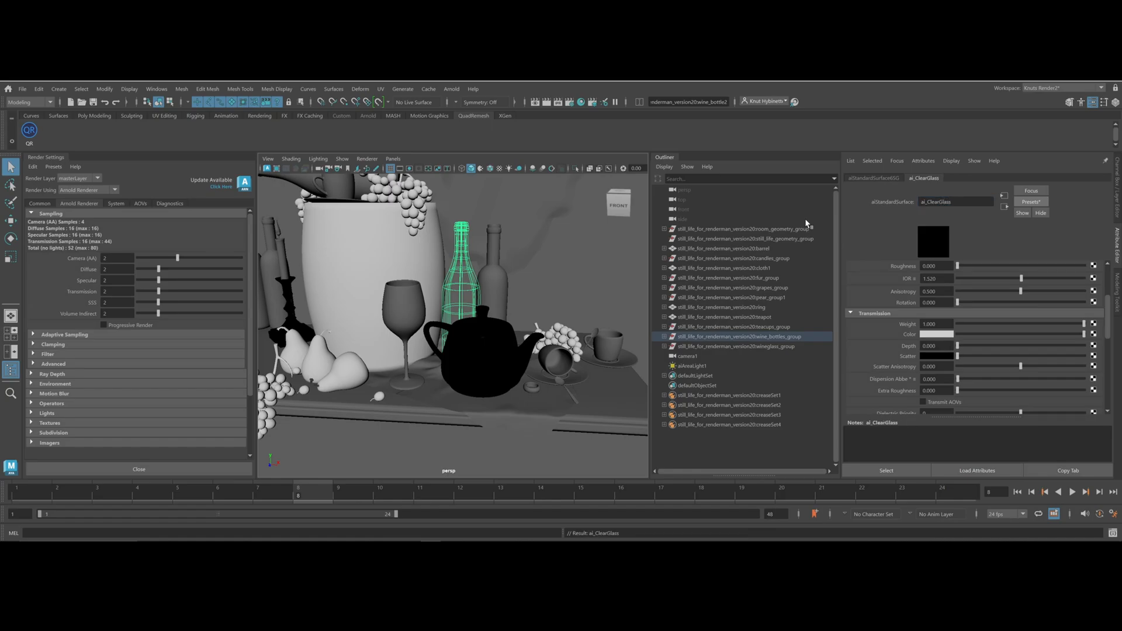
Reopen the Arnold RenderView beside the viewport and assign the existing ai_Glass material to the wine bottle behind the teapot
left_click(452, 89)
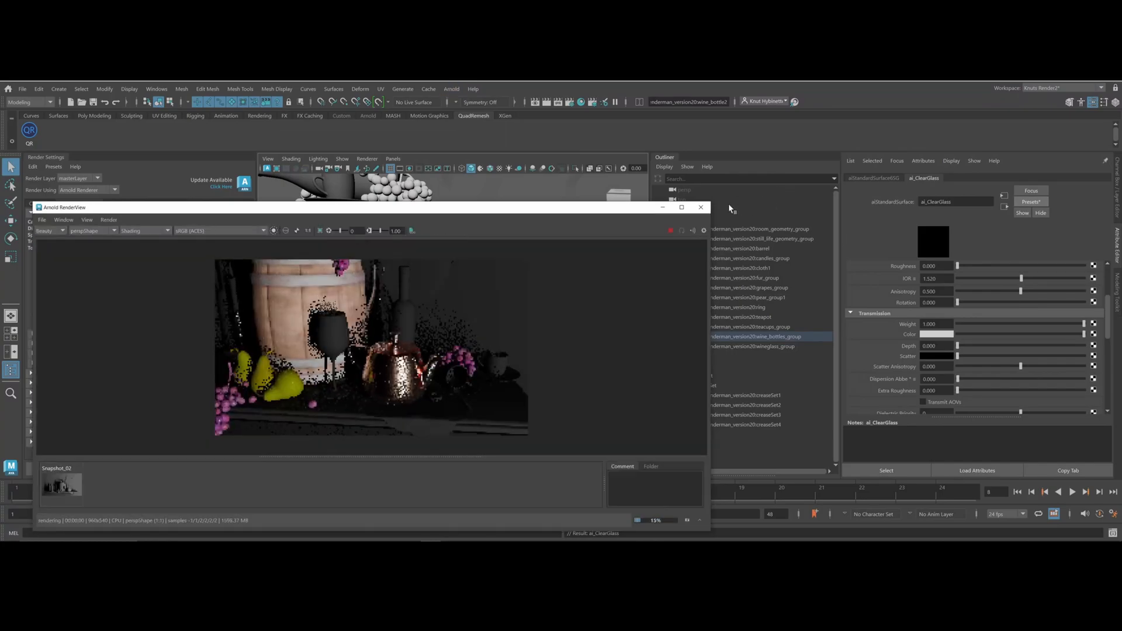
left_click_drag(456, 207, 144, 161)
left_click(491, 286)
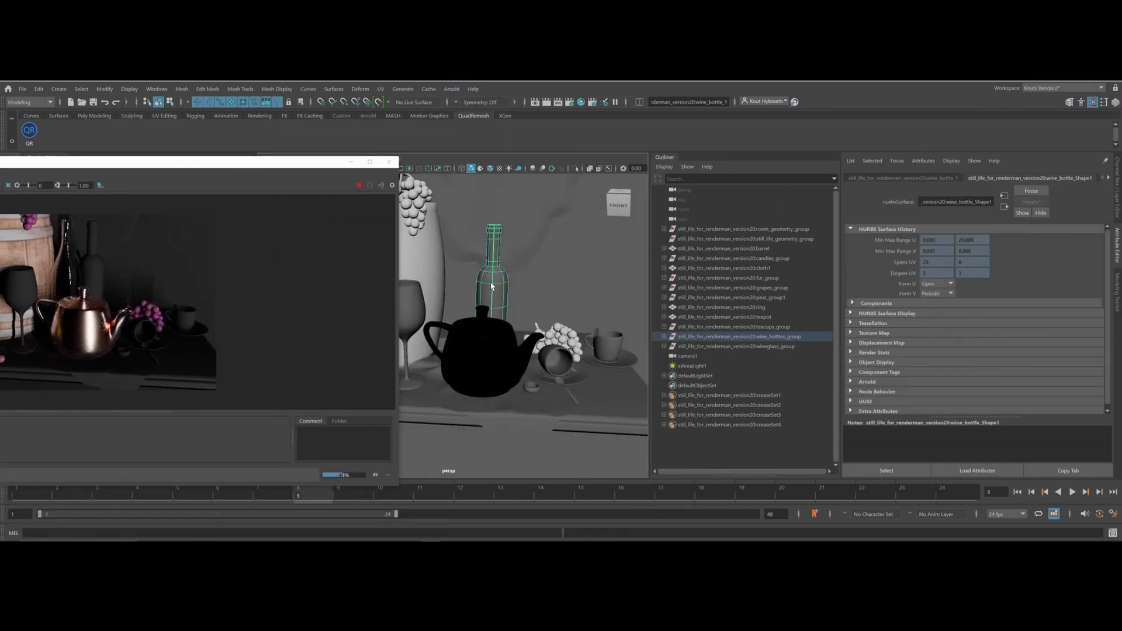
right_click(491, 286)
mouse_move(482, 524)
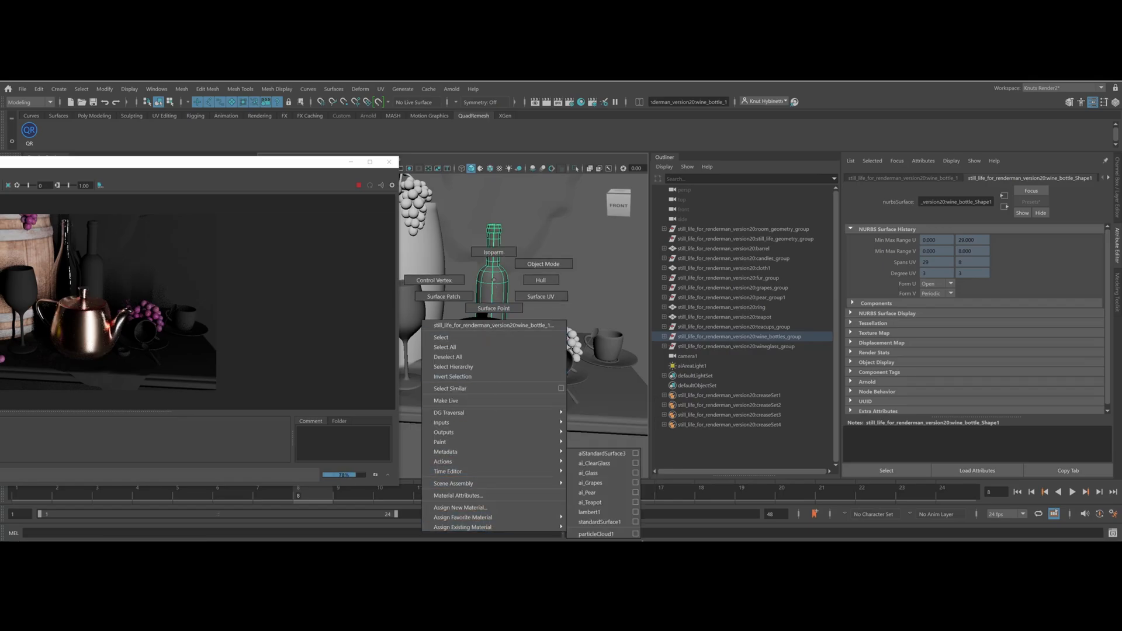
left_click(618, 475)
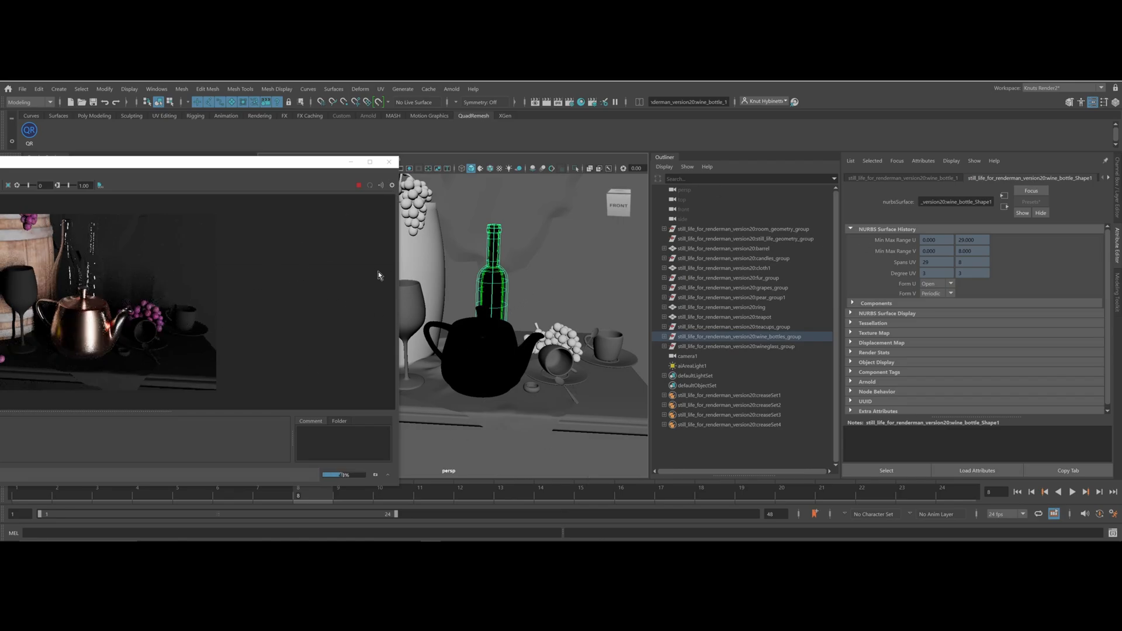
Uncover the viewport and turn on Wireframe on Shaded
left_click_drag(215, 162, 223, 250)
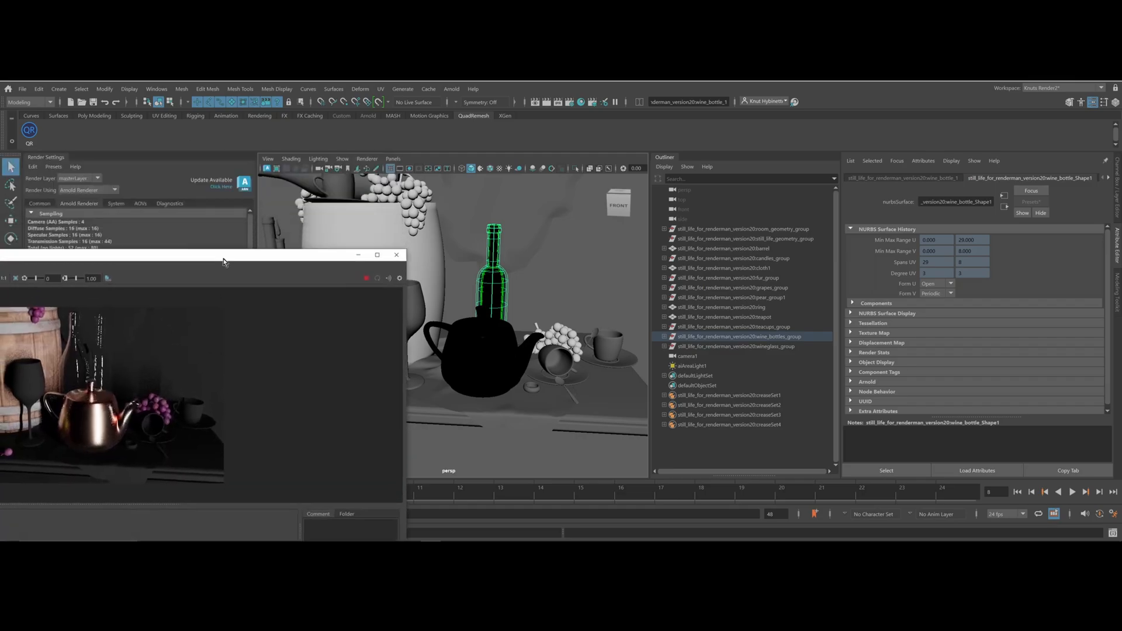
left_click(289, 159)
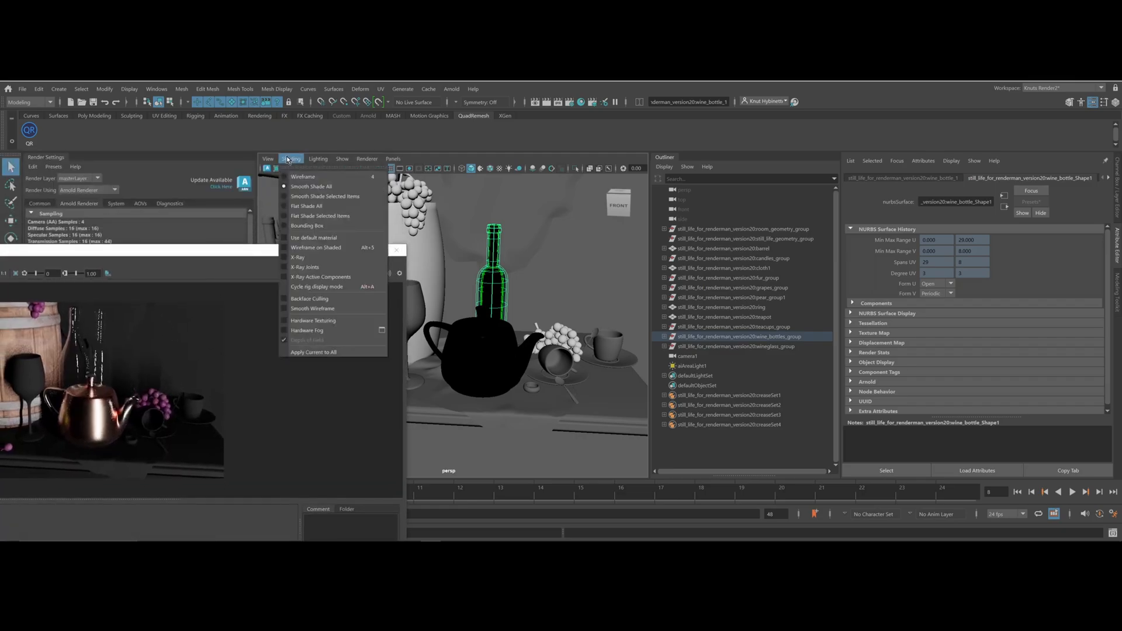
left_click(312, 248)
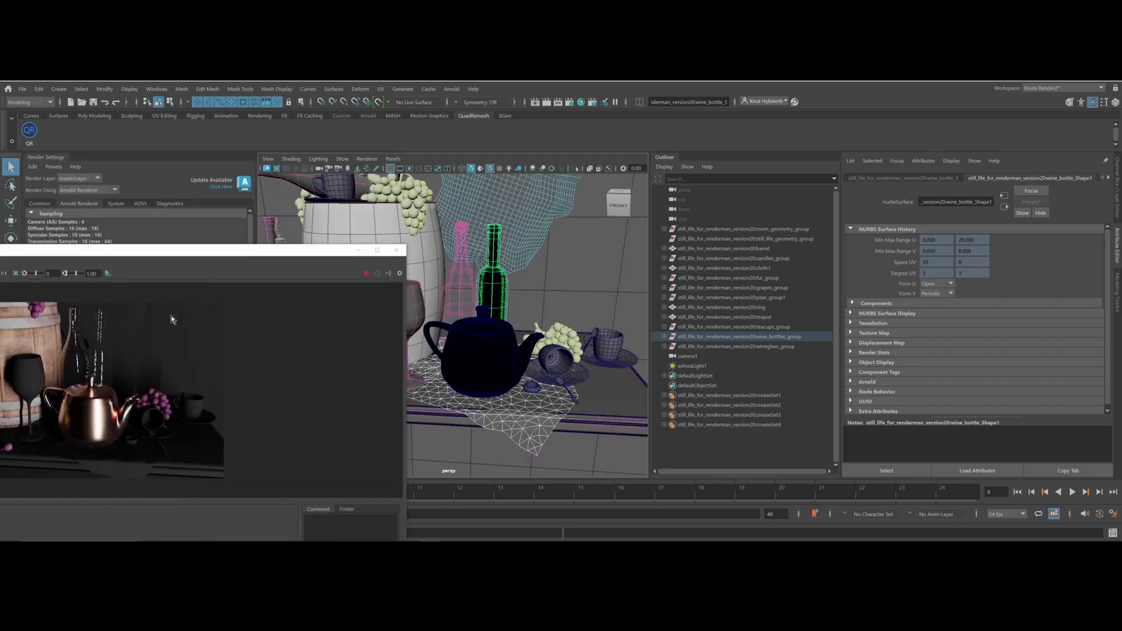
Darken the transmission color of ai_ClearGlass on the bottle nearest the barrel to a neutral grey
left_click(458, 292)
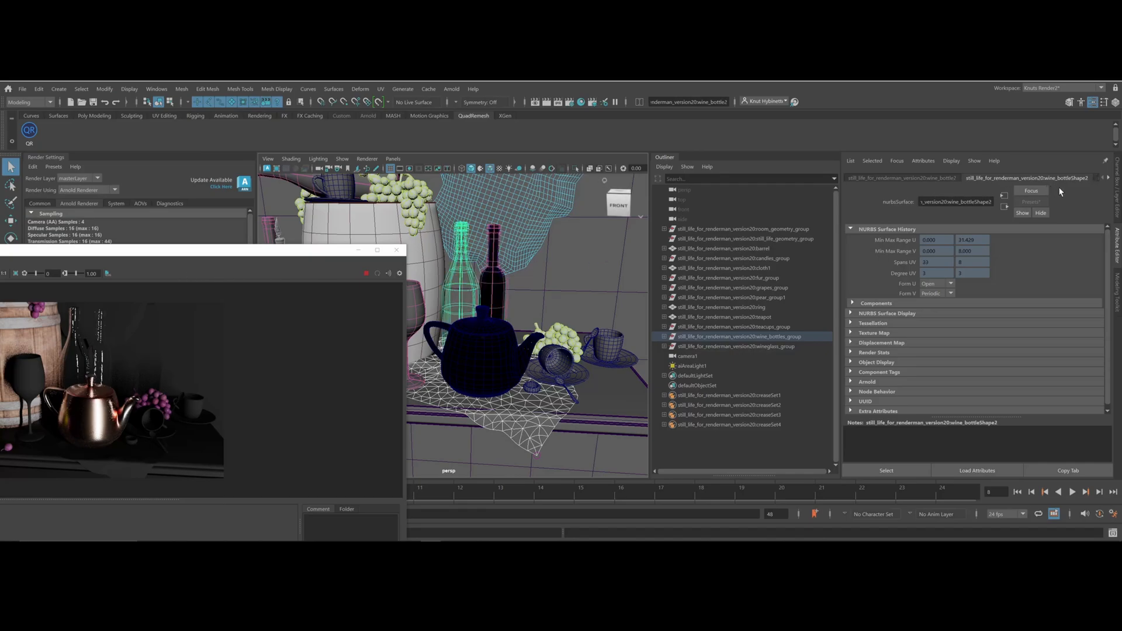
left_click(1107, 178)
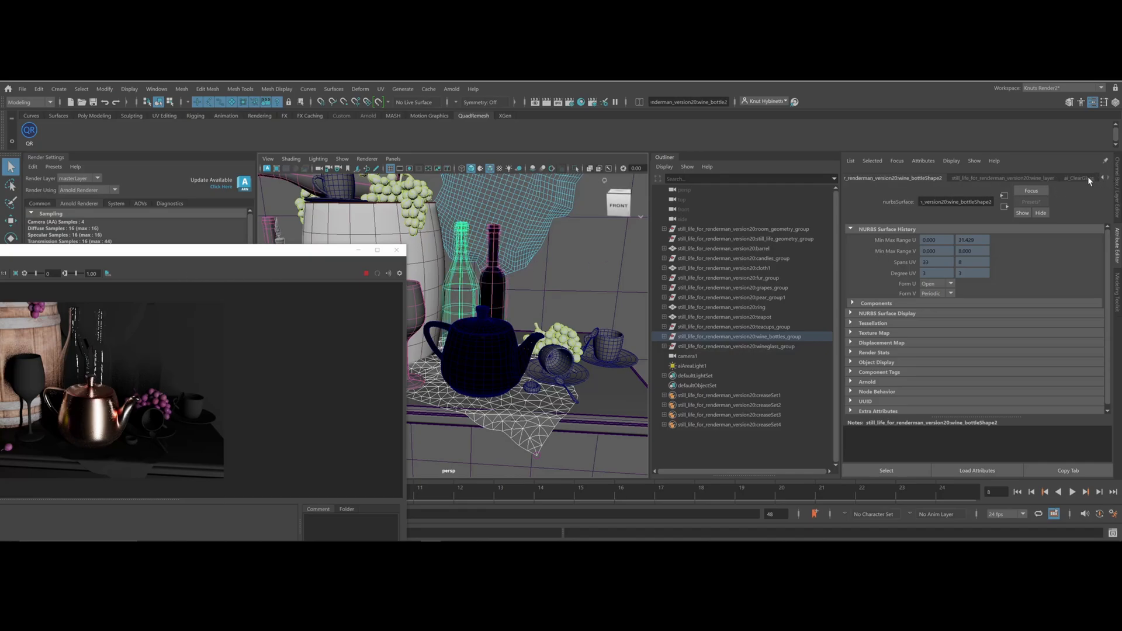
left_click(1081, 178)
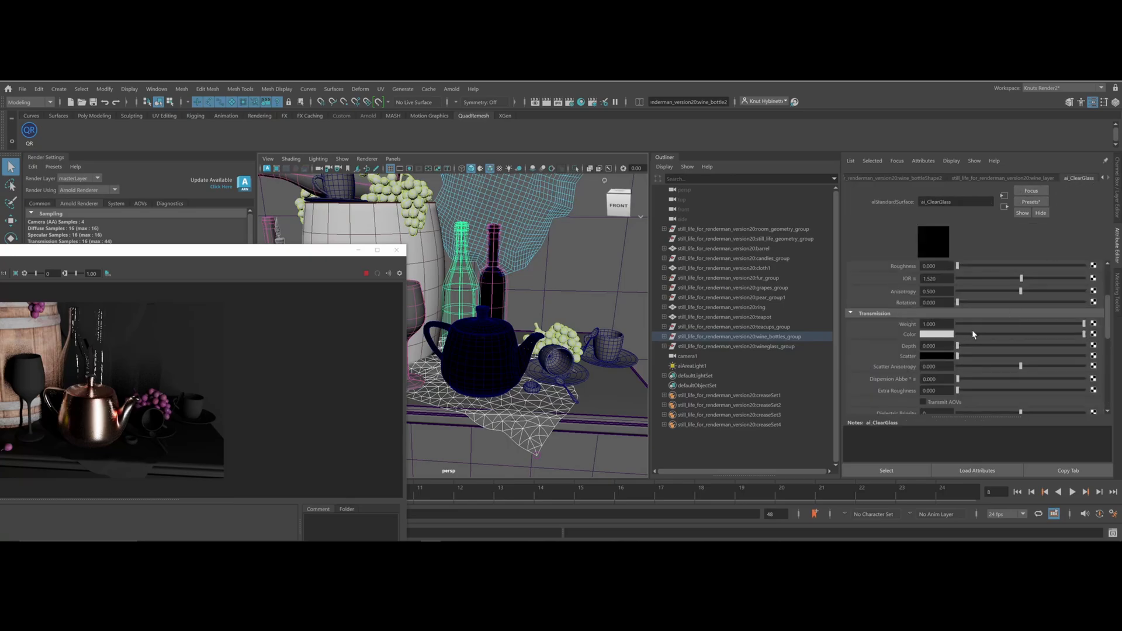
left_click(944, 335)
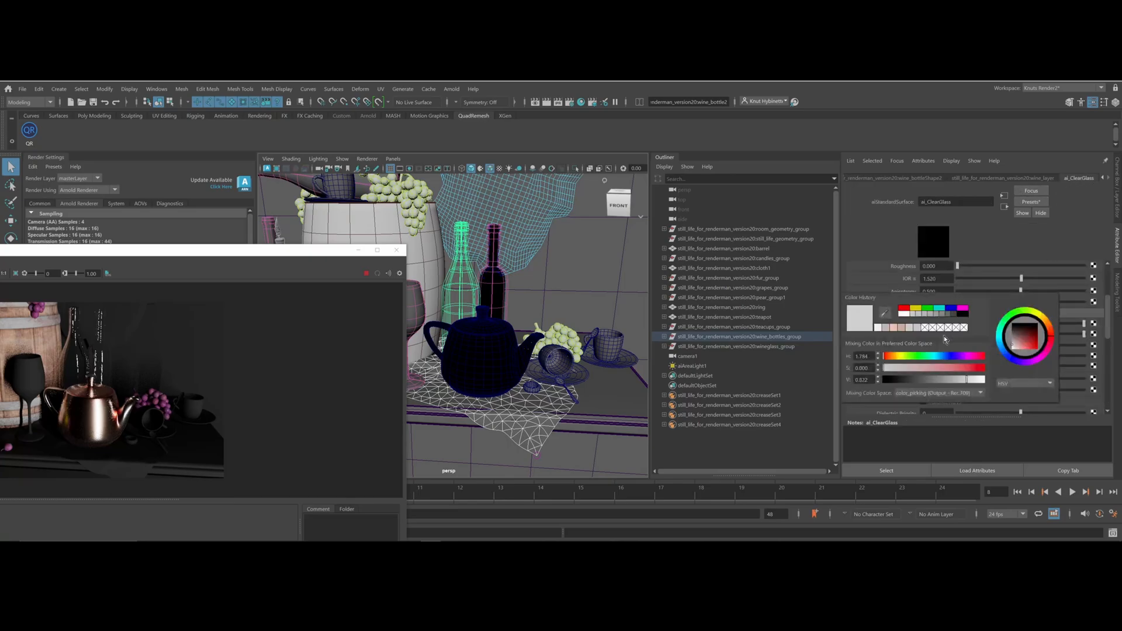
mouse_move(951, 381)
left_mouse_down()
mouse_move(929, 378)
mouse_move(951, 378)
left_mouse_up()
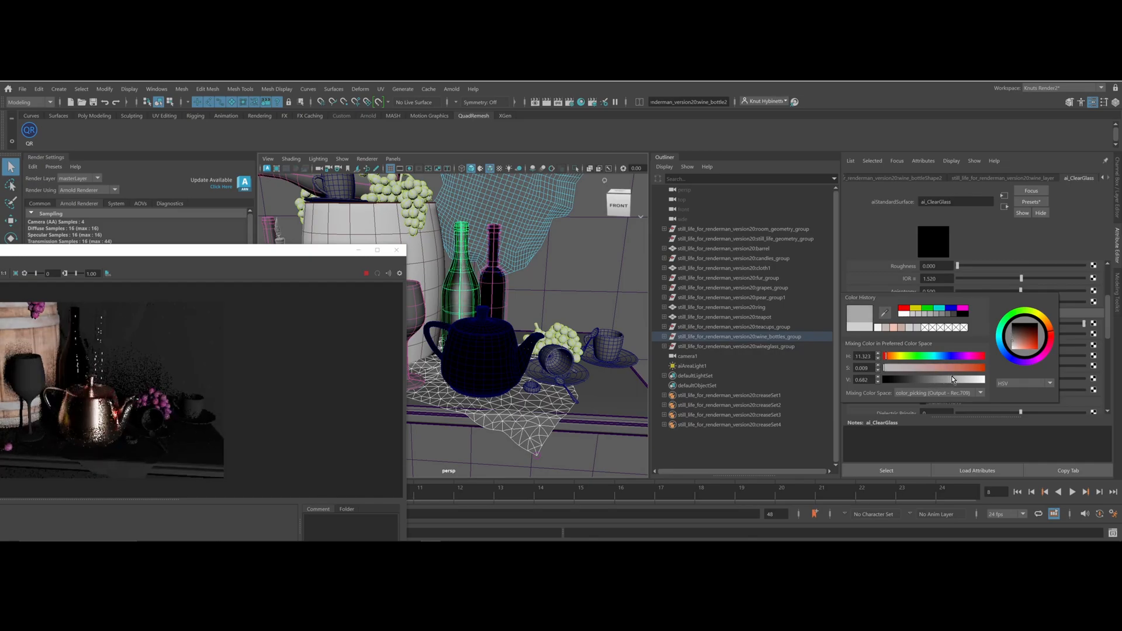
left_click_drag(951, 378, 923, 377)
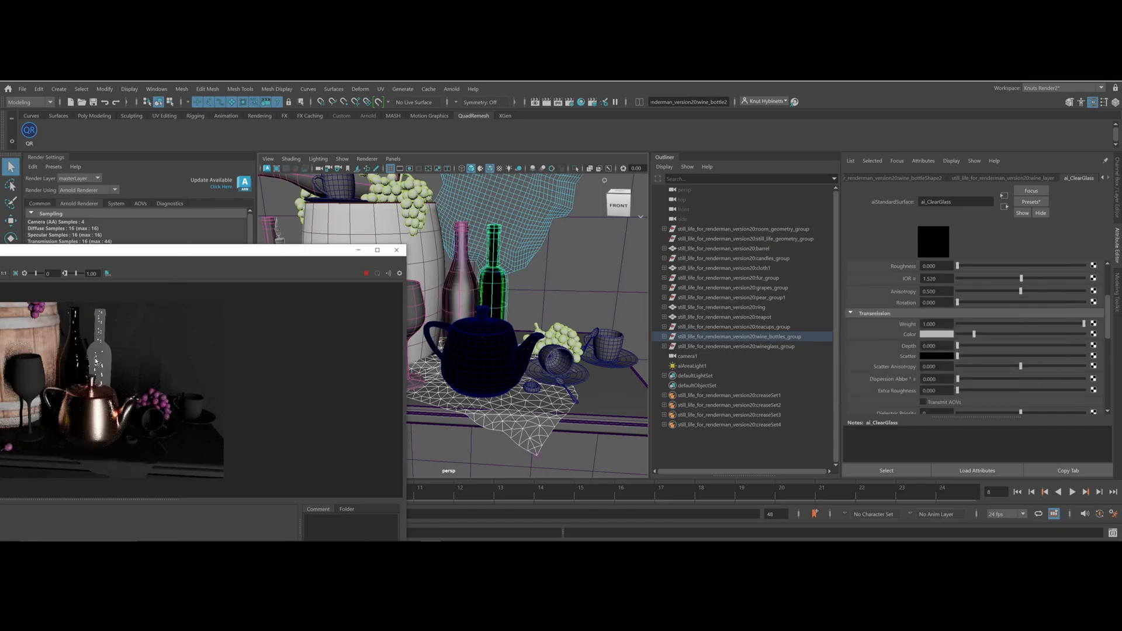
Select the ai_Glass bottle and shift its material's transmission color hue to about 34.783
left_click(494, 275)
left_click(991, 179)
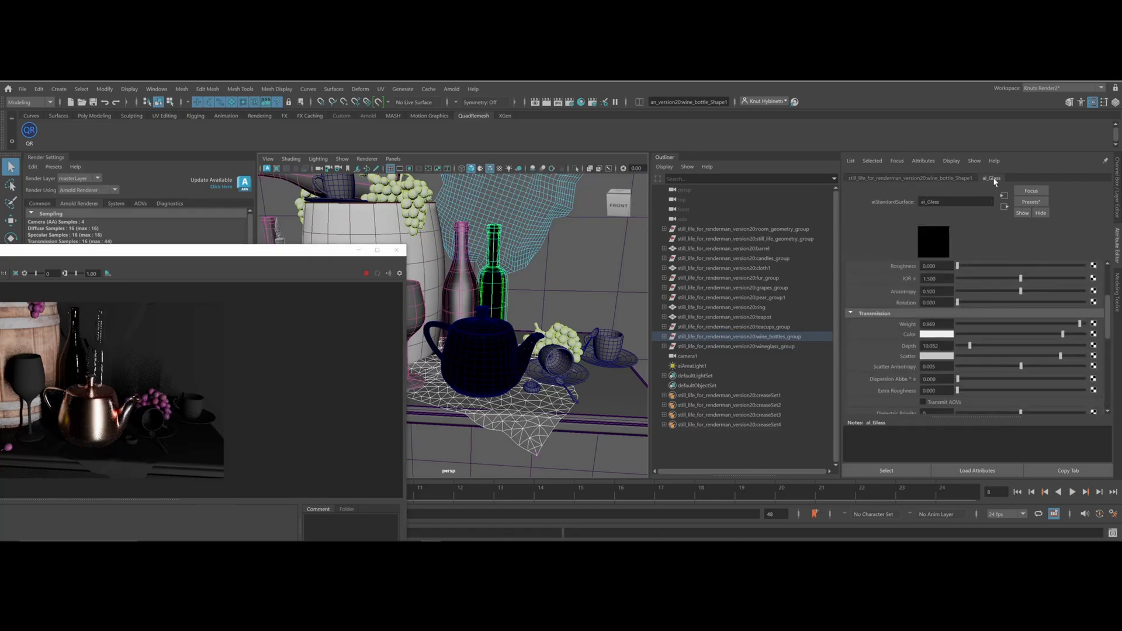
left_click(950, 336)
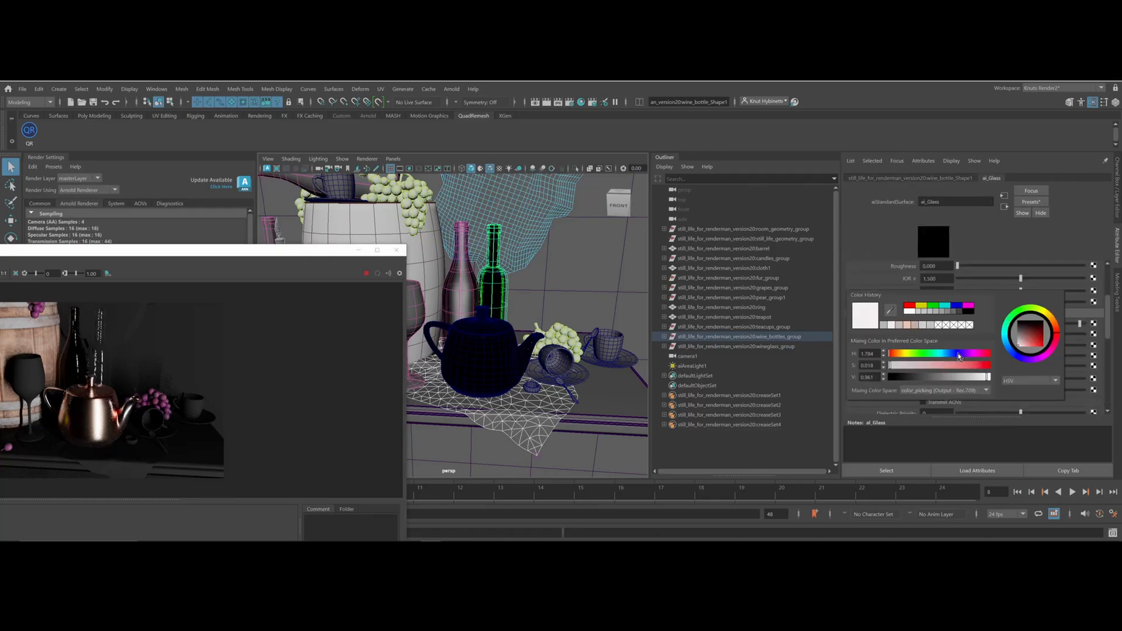
mouse_move(891, 355)
left_mouse_down()
mouse_move(916, 356)
mouse_move(898, 356)
left_mouse_up()
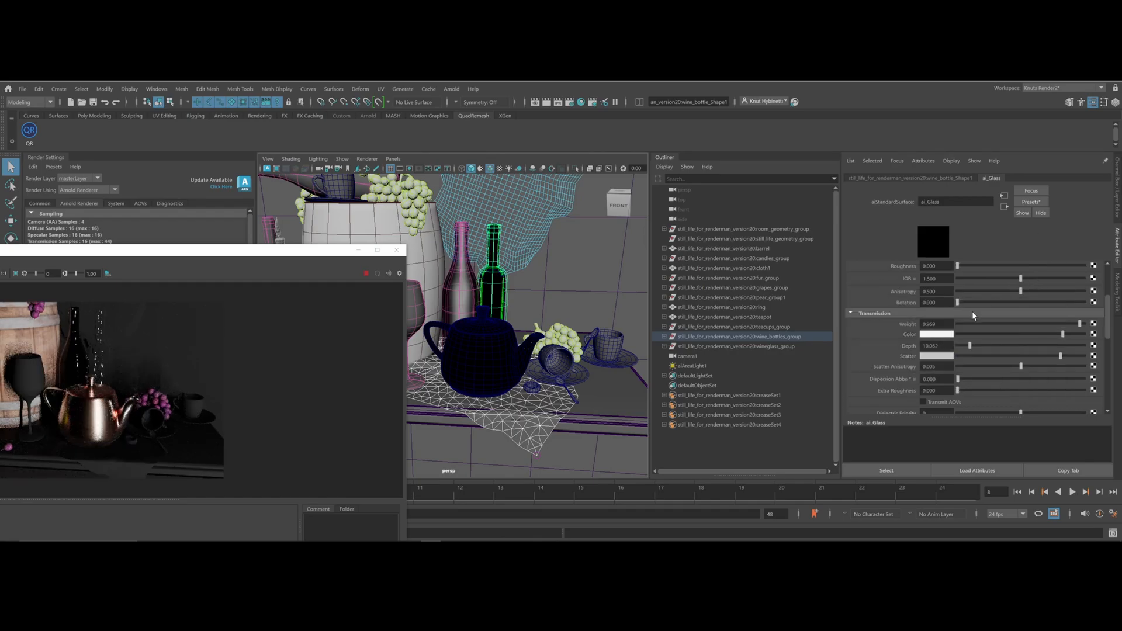
Try red as the specular color of ai_Glass and return it to a neutral light color
scroll(942, 334, "up", 3)
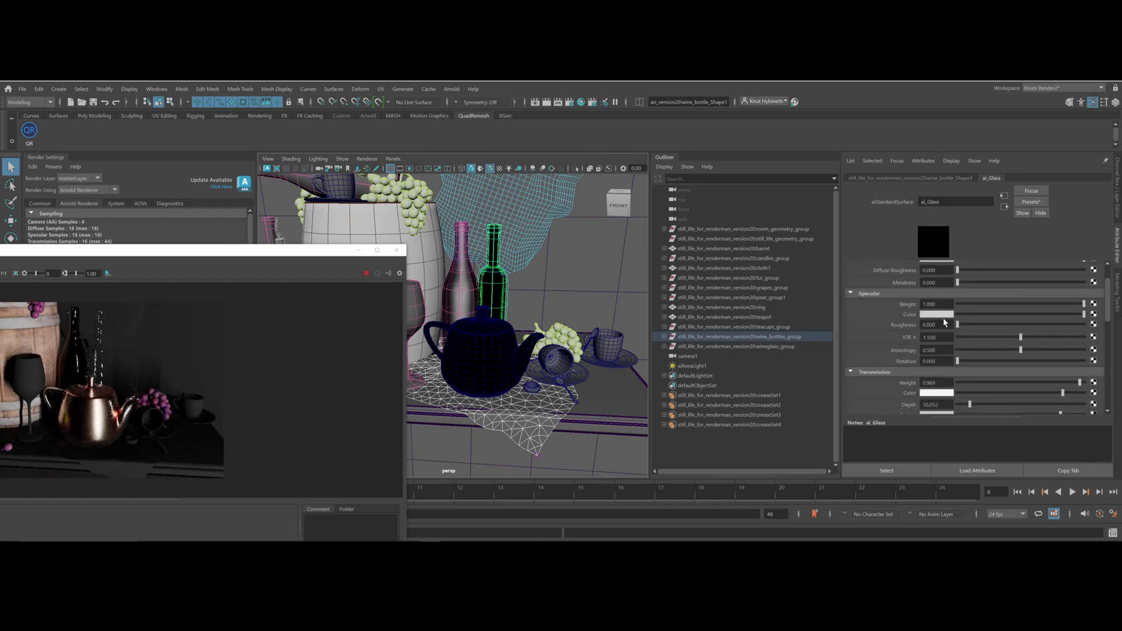
left_click(942, 315)
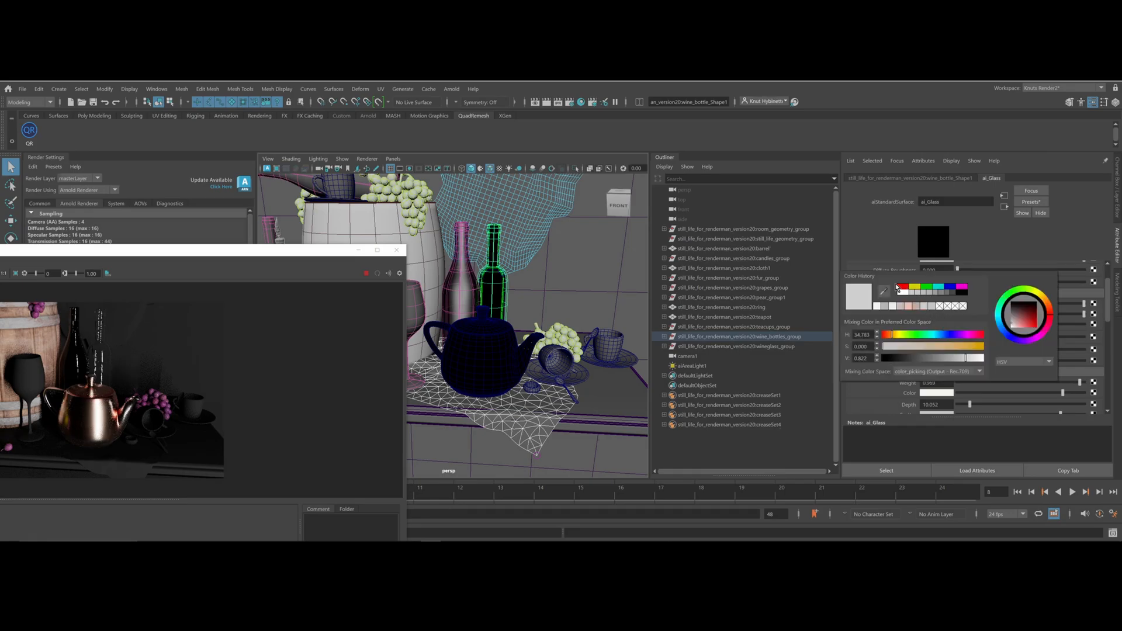
left_click(904, 287)
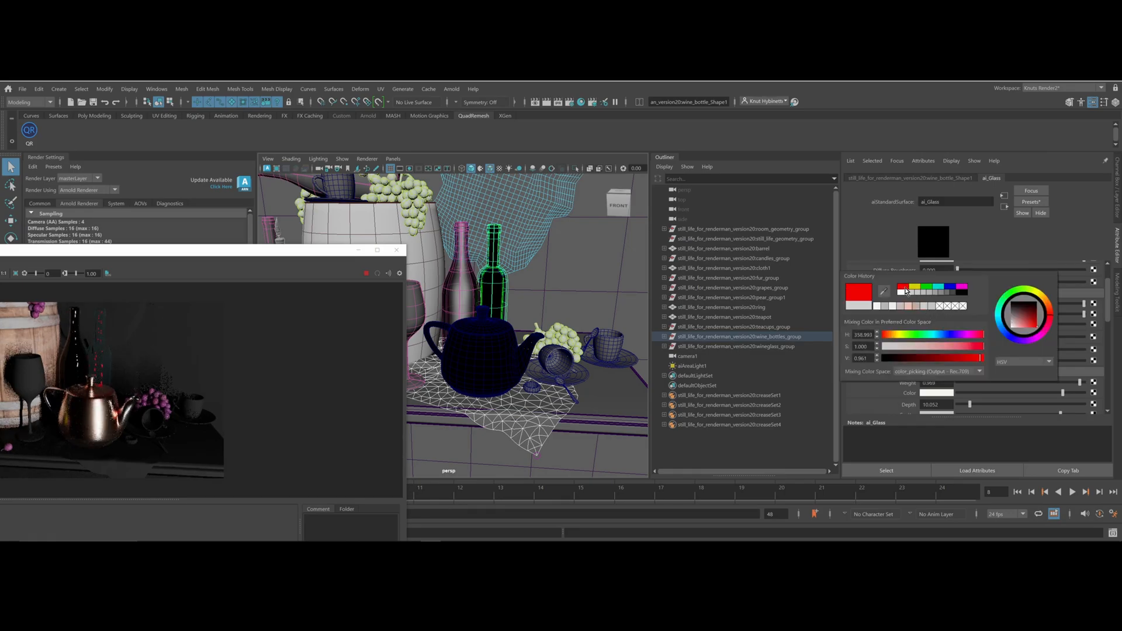
left_click(902, 291)
scroll(945, 381, "down", 1)
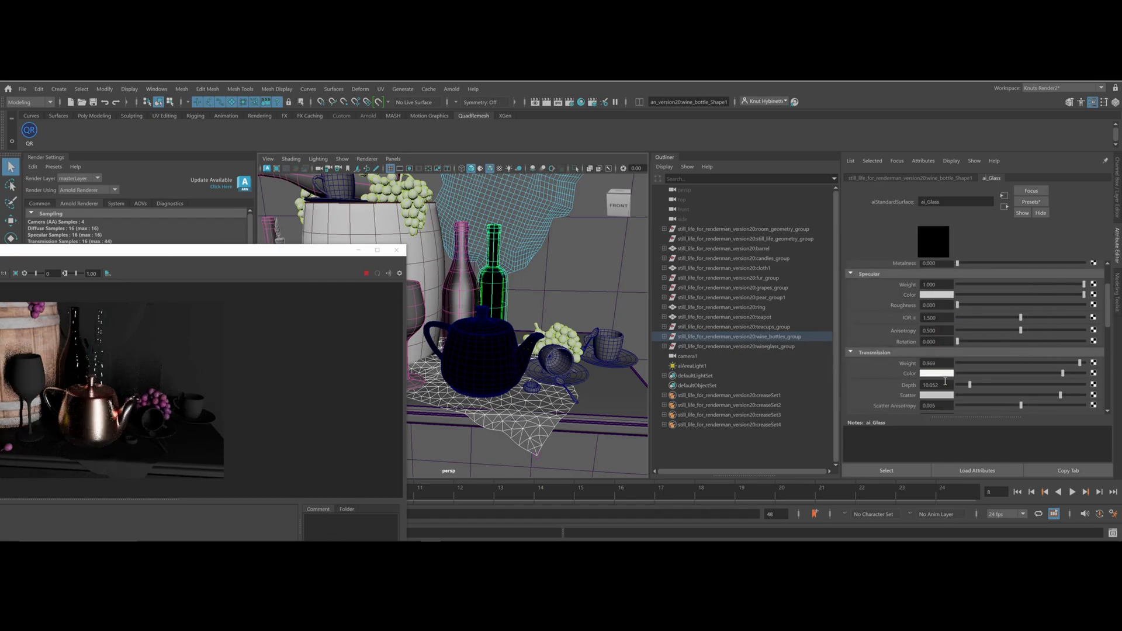
Set the transmission color of ai_Glass to red and reduce its saturation to a very pale pink
left_click(933, 379)
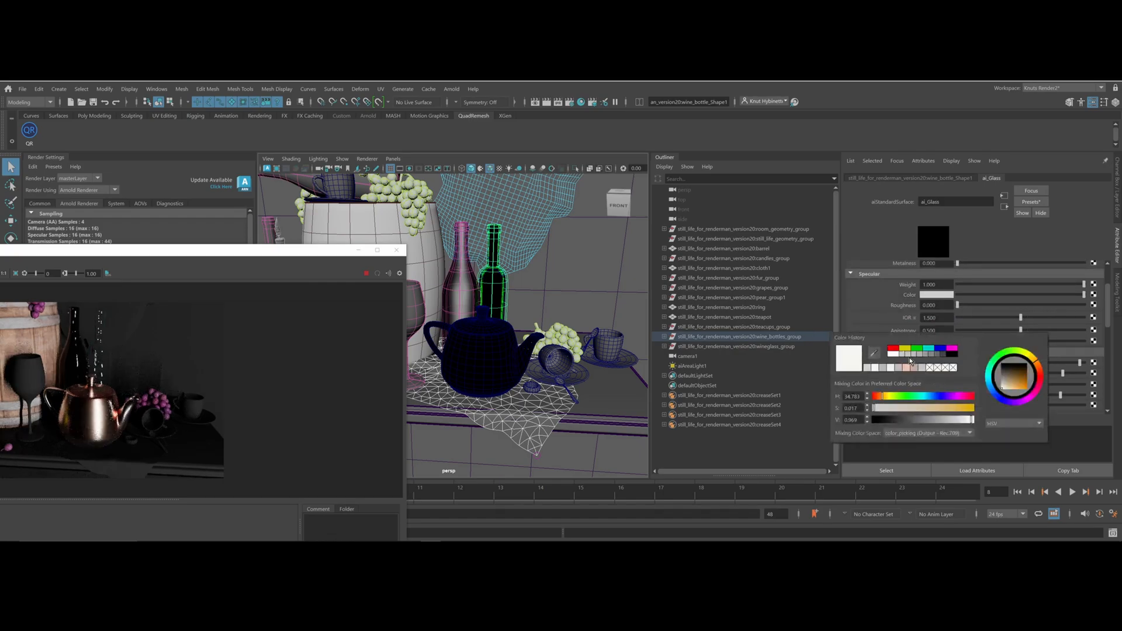
left_click(894, 351)
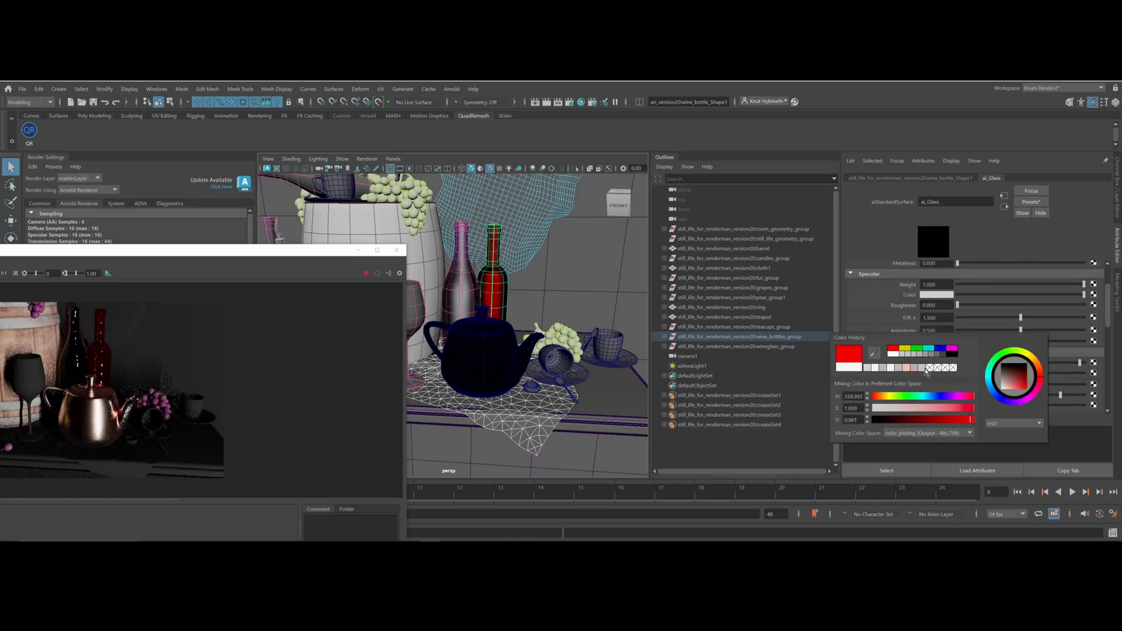
left_click_drag(948, 423, 883, 408)
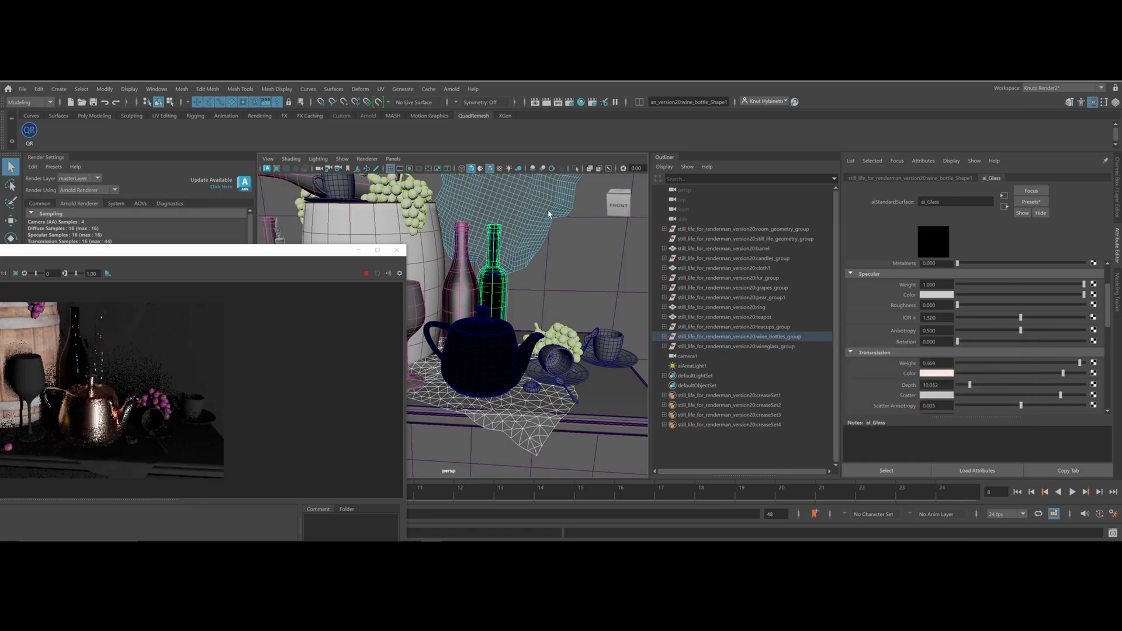
Close the RenderView and assign an existing glass material to the background wine bottle beside the rear candlestick
left_click(401, 253)
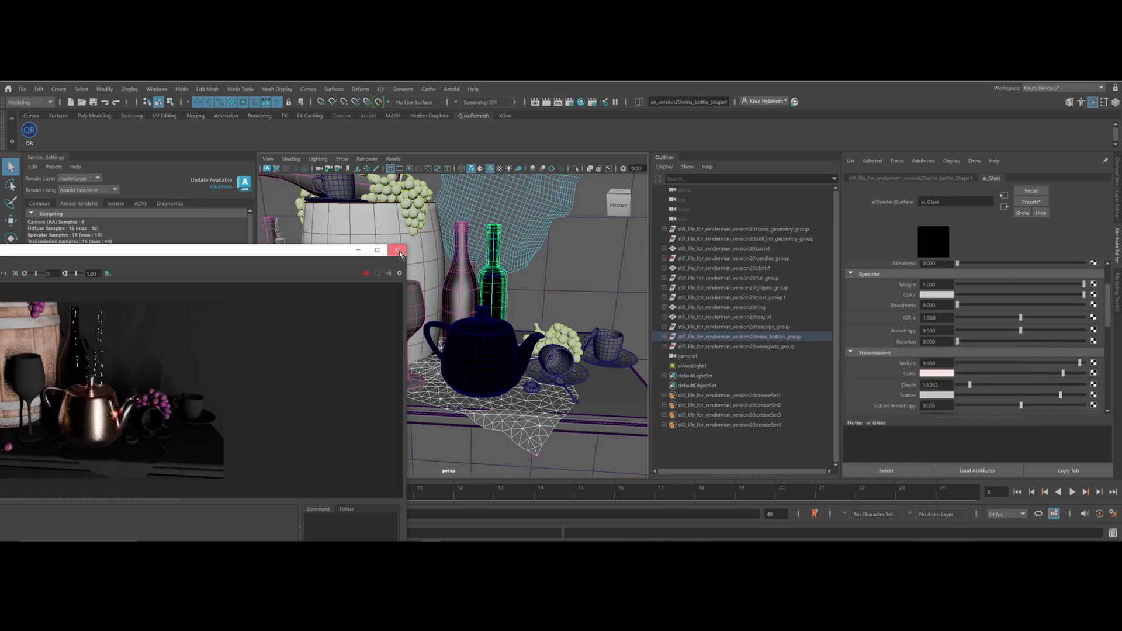
middle_click_drag(422, 285, 584, 289, "alt")
scroll(426, 288, "up", 2)
left_click_drag(426, 288, 420, 308, "alt")
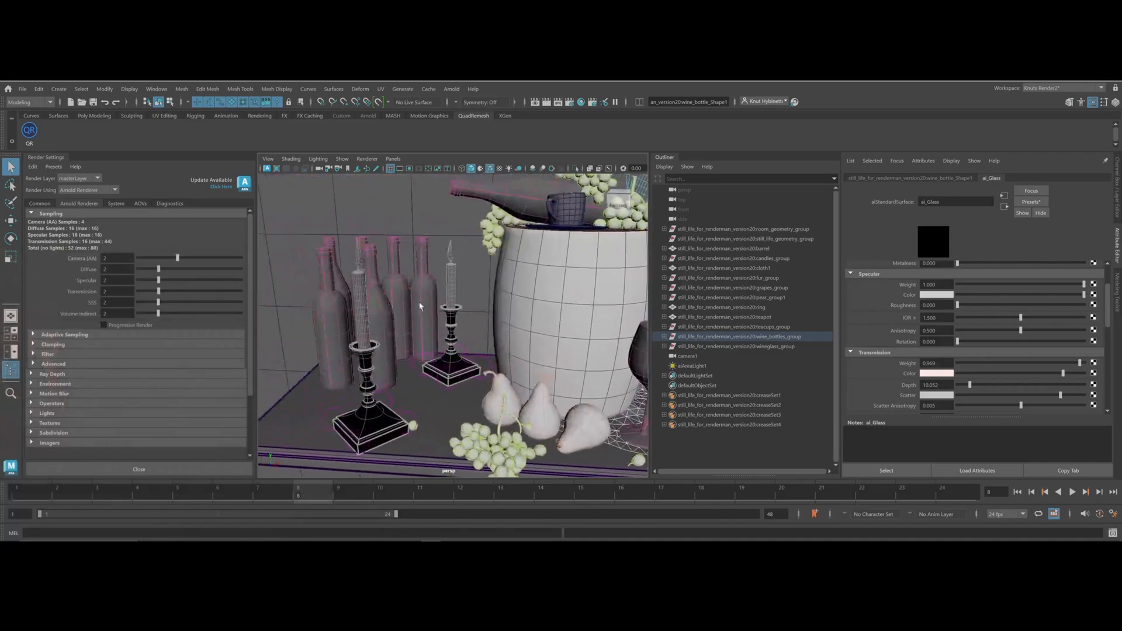
left_click(423, 279)
right_click_drag(423, 280, 535, 465)
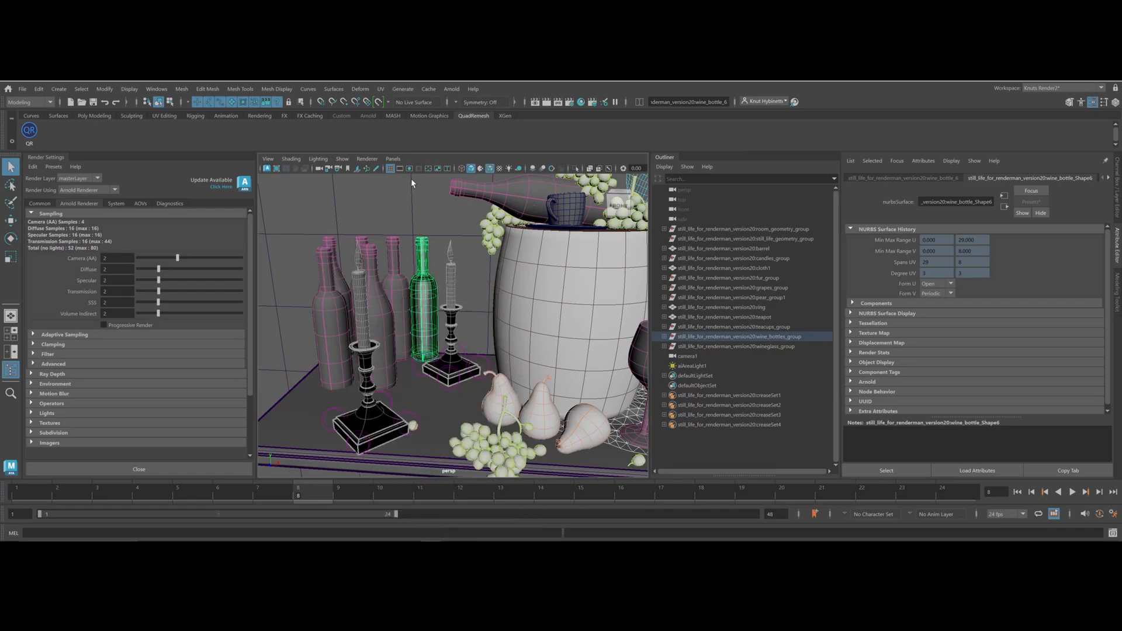
Assign existing glass materials to the remaining wine bottles grouped behind the front candlestick
left_click_drag(387, 231, 388, 243, "alt")
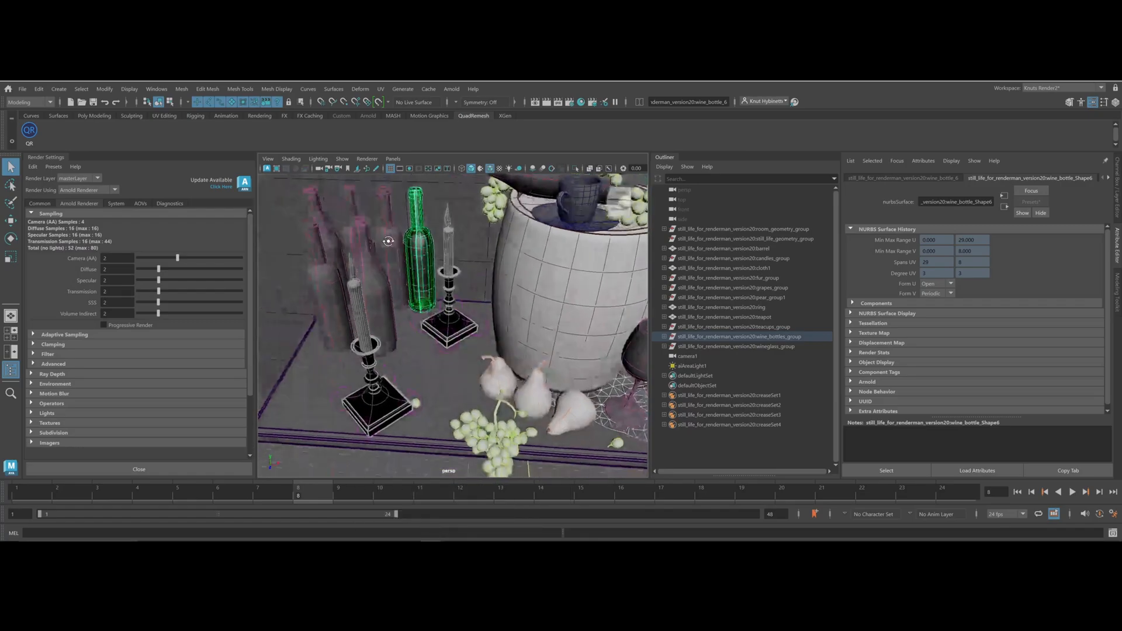
left_click(349, 194)
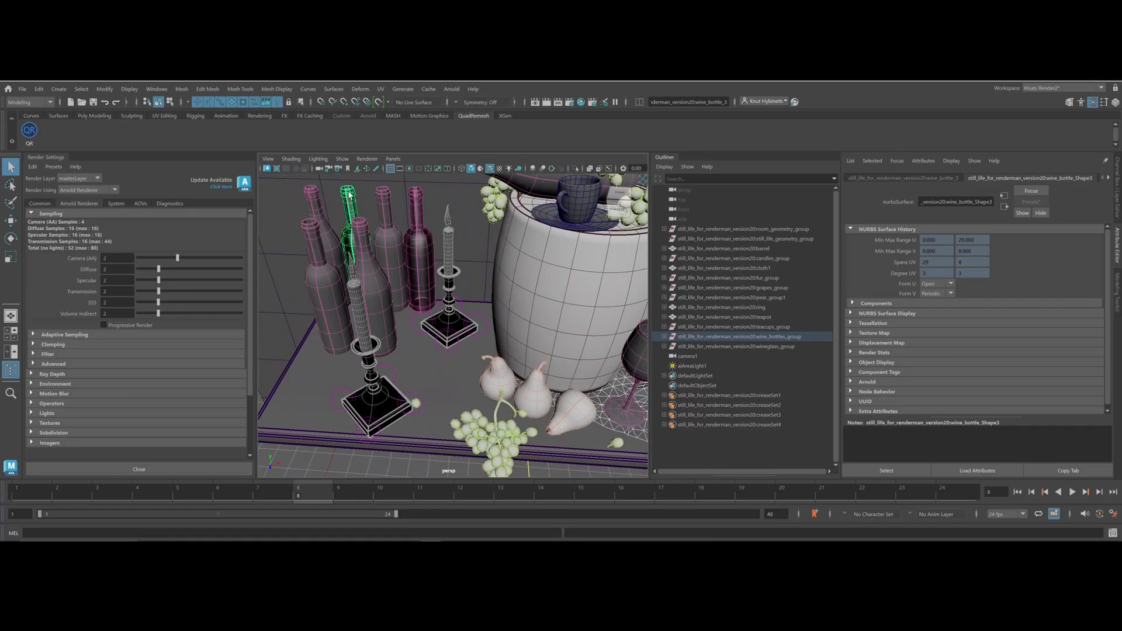
left_click(319, 251)
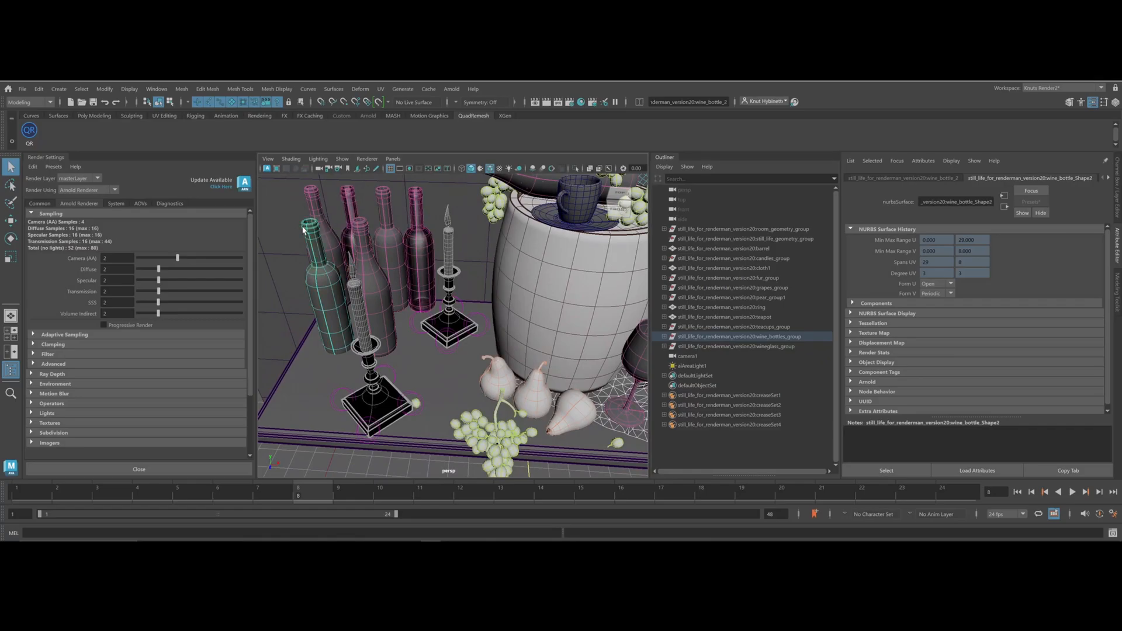
left_click(368, 235)
right_click_drag(368, 235, 467, 472)
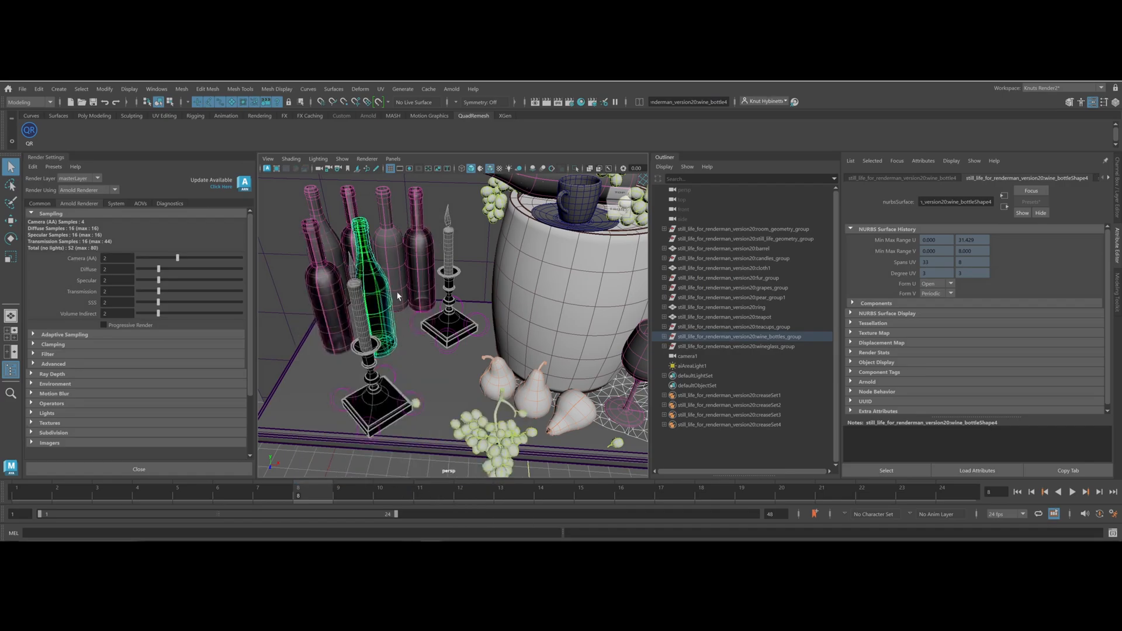
left_click(386, 229)
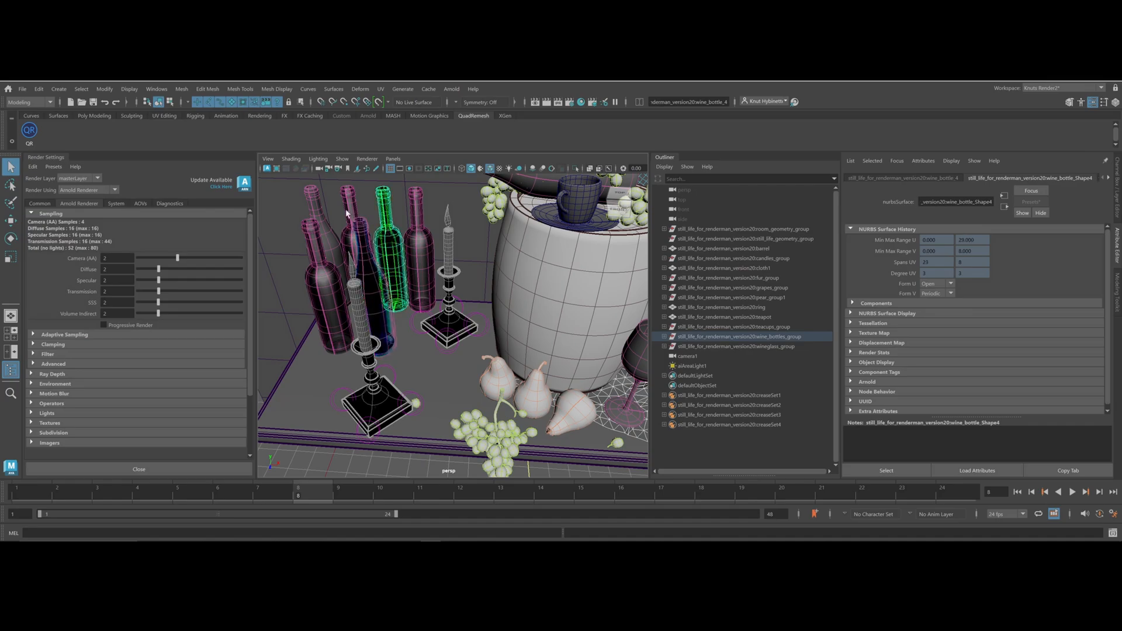
left_click(314, 190)
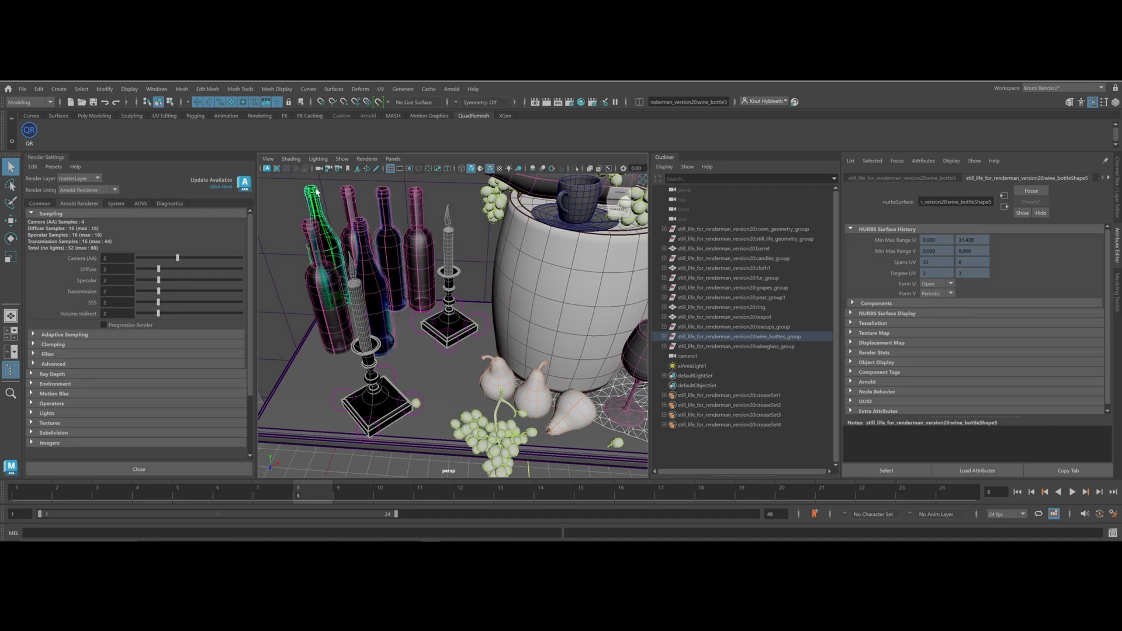
Select the bench under the still life and assign it a new aiStandardSurface material
scroll(508, 300, "down", 6)
left_click_drag(451, 299, 403, 348, "alt")
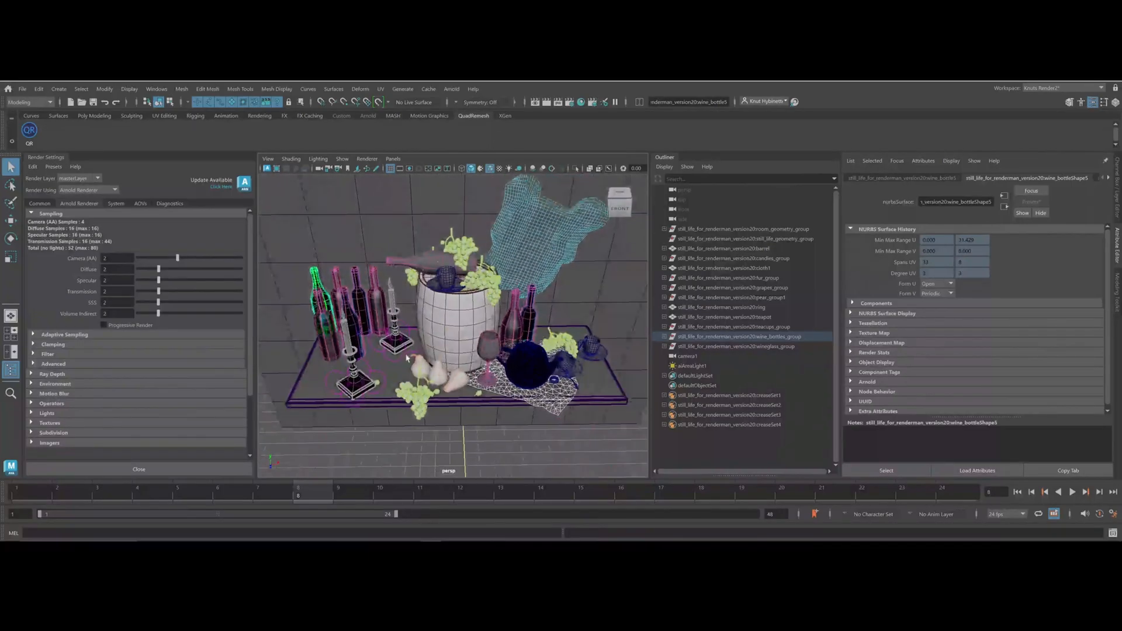
middle_click_drag(403, 354, 334, 319, "alt")
right_click_drag(333, 319, 225, 295, "alt")
left_click(502, 348)
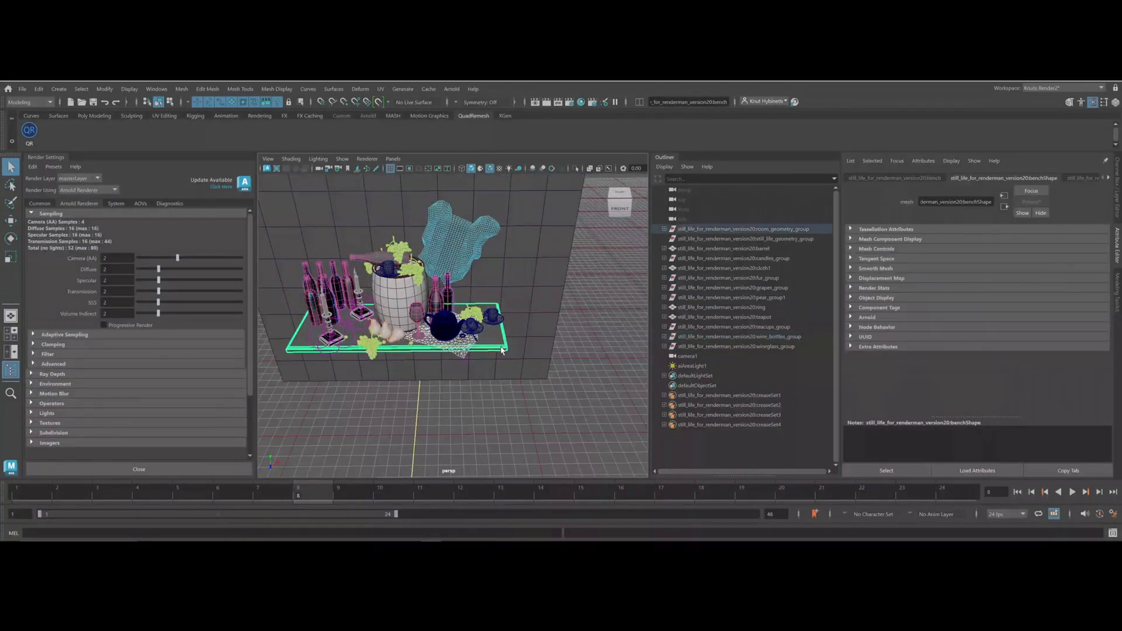
mouse_move(503, 387)
left_mouse_down("alt")
mouse_move(492, 369)
mouse_move(498, 390)
left_mouse_up("alt")
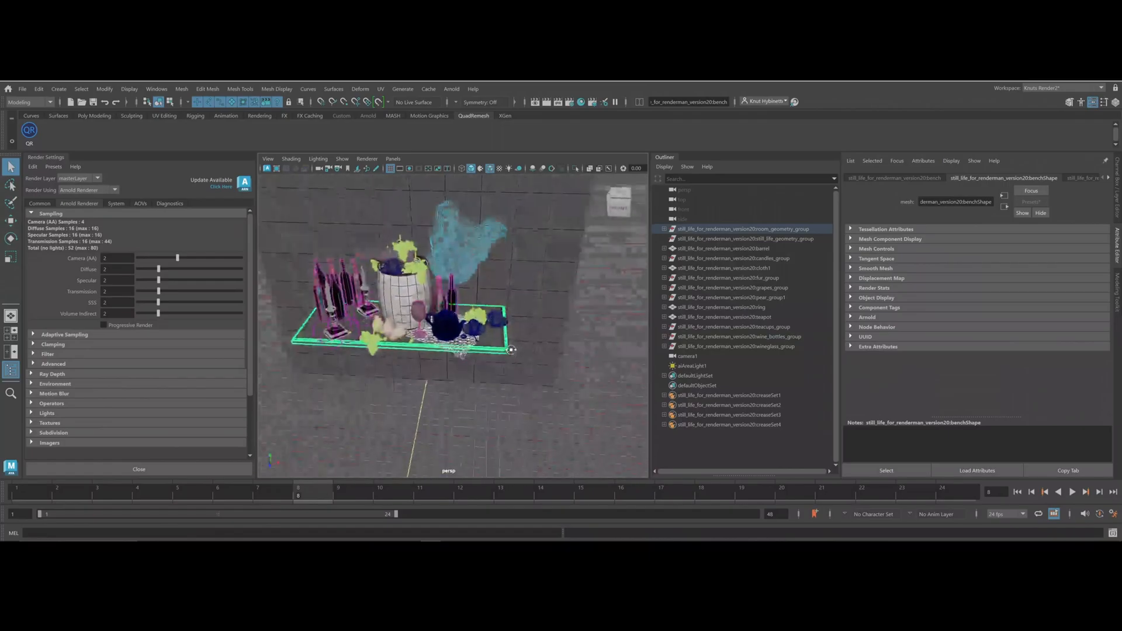
right_click_drag(503, 388, 697, 361, "alt")
middle_click_drag(618, 352, 545, 295, "alt")
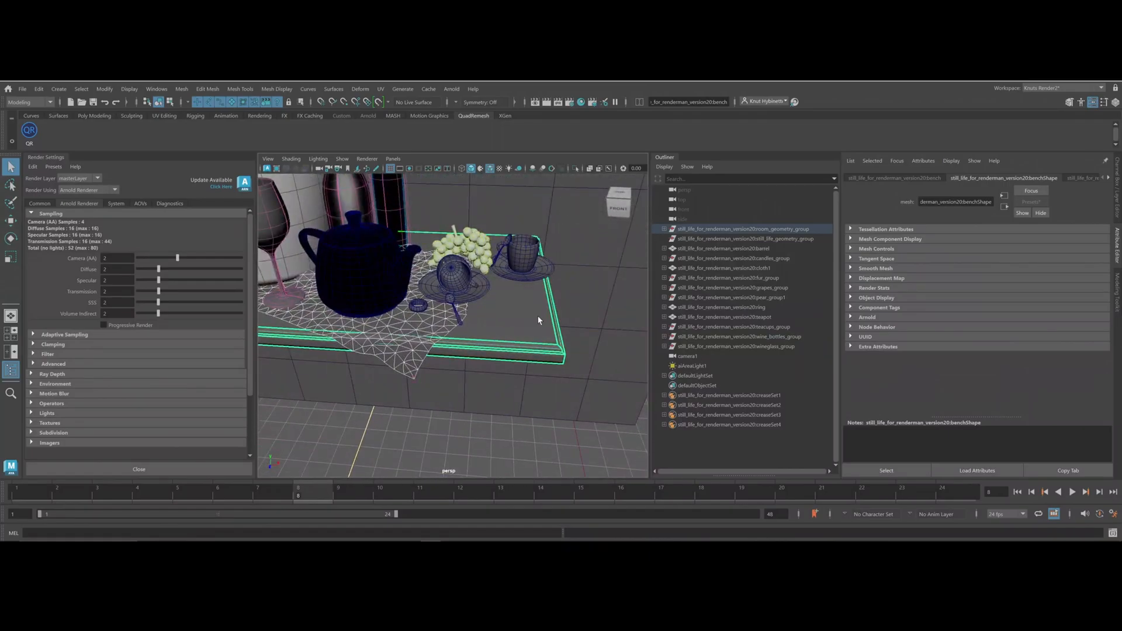
right_click_drag(513, 266, 628, 500)
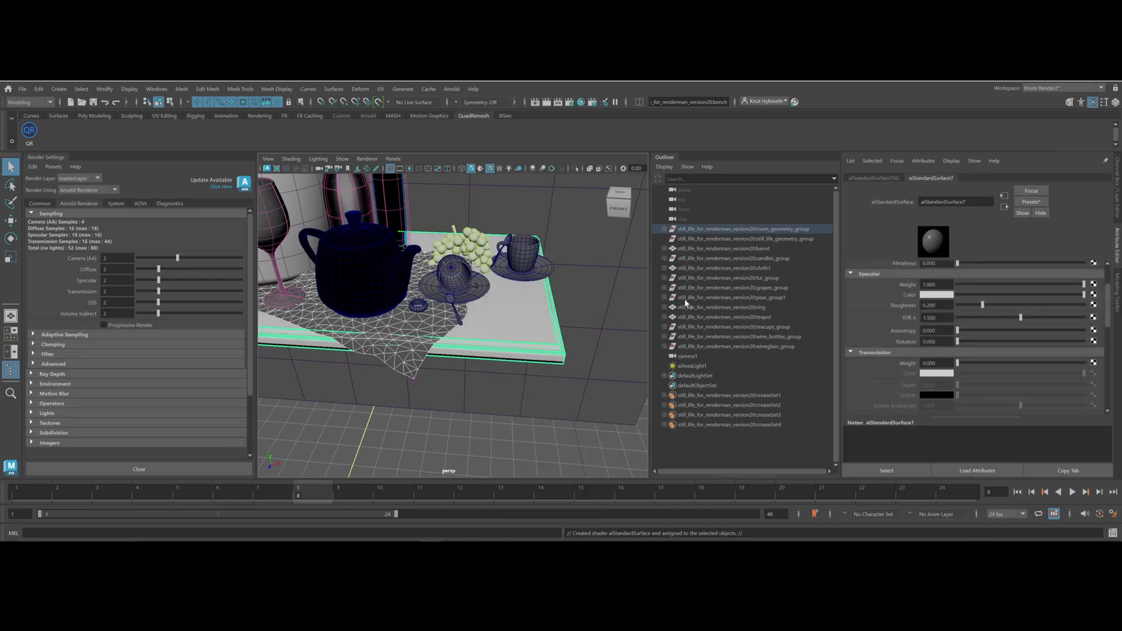
Mix a very dark red with full saturation and a value of 0.200 in the bench material's specular color
left_click(939, 294)
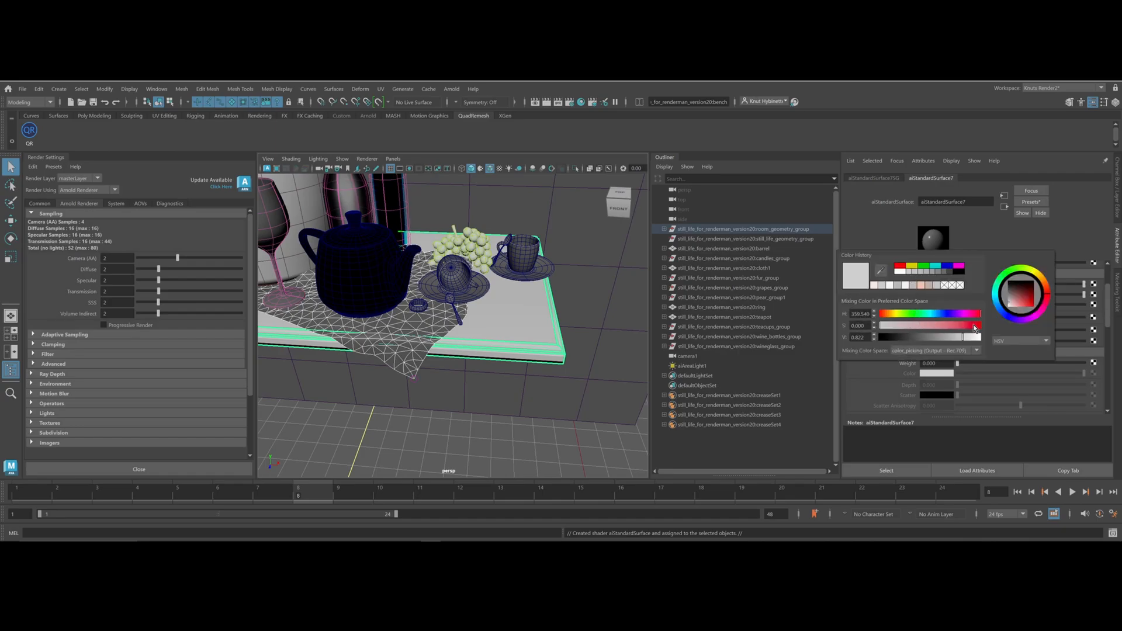
left_click_drag(973, 325, 969, 324)
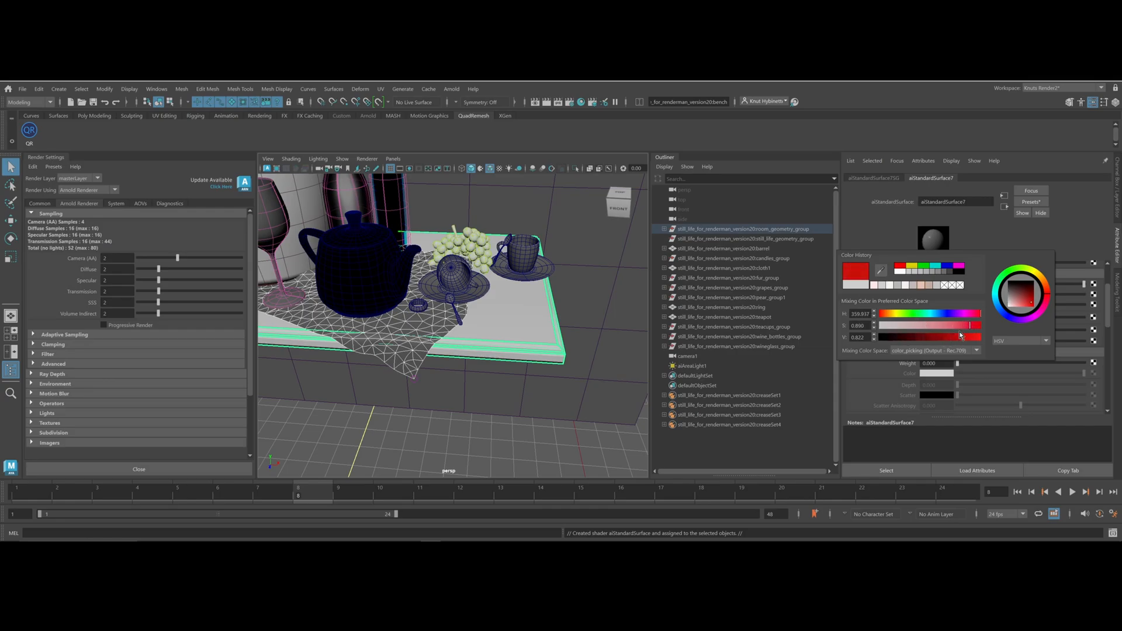
left_click_drag(964, 338, 899, 338)
left_click(1046, 291)
left_click_drag(1049, 293, 1049, 296)
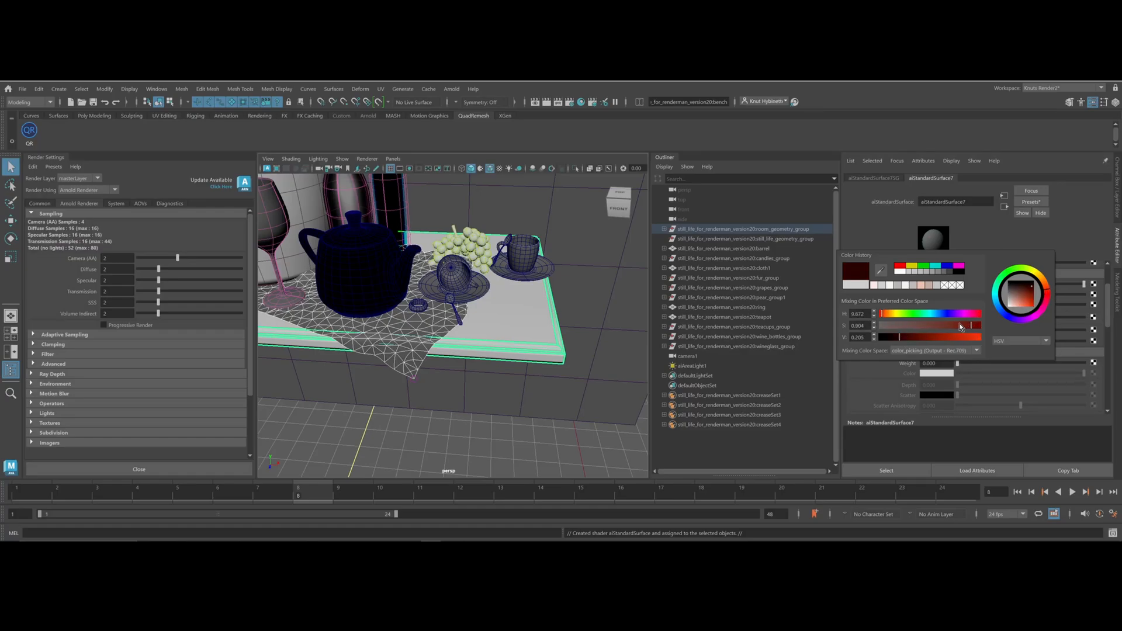
left_click_drag(960, 328, 983, 328)
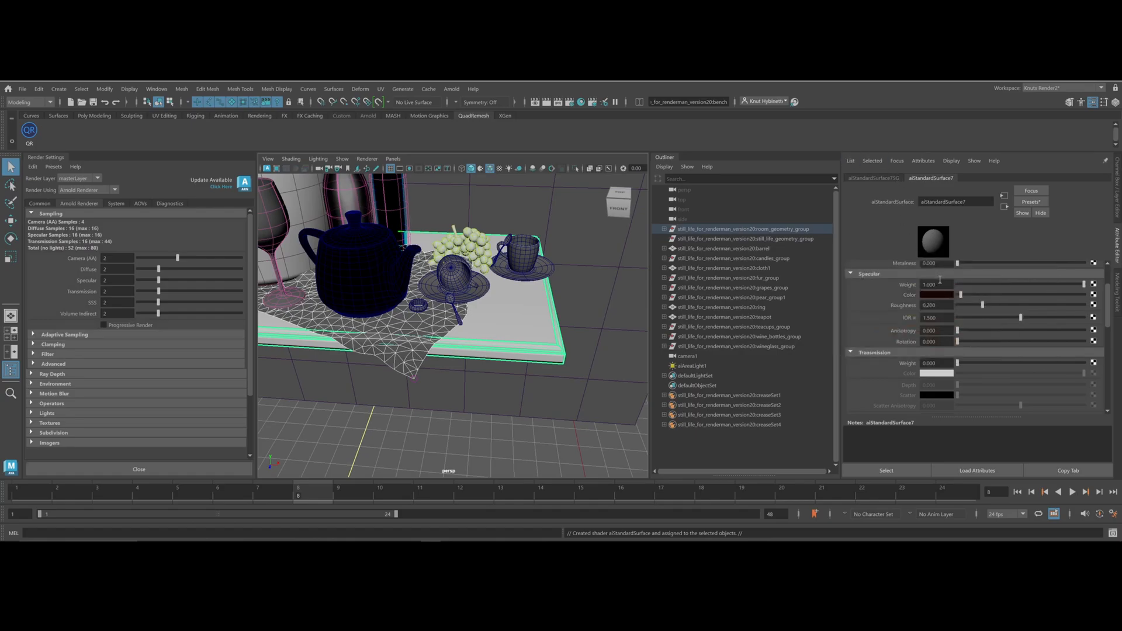
Set the bench material's base color to the dark red and return its specular color to a neutral light color
scroll(940, 279, "up", 3)
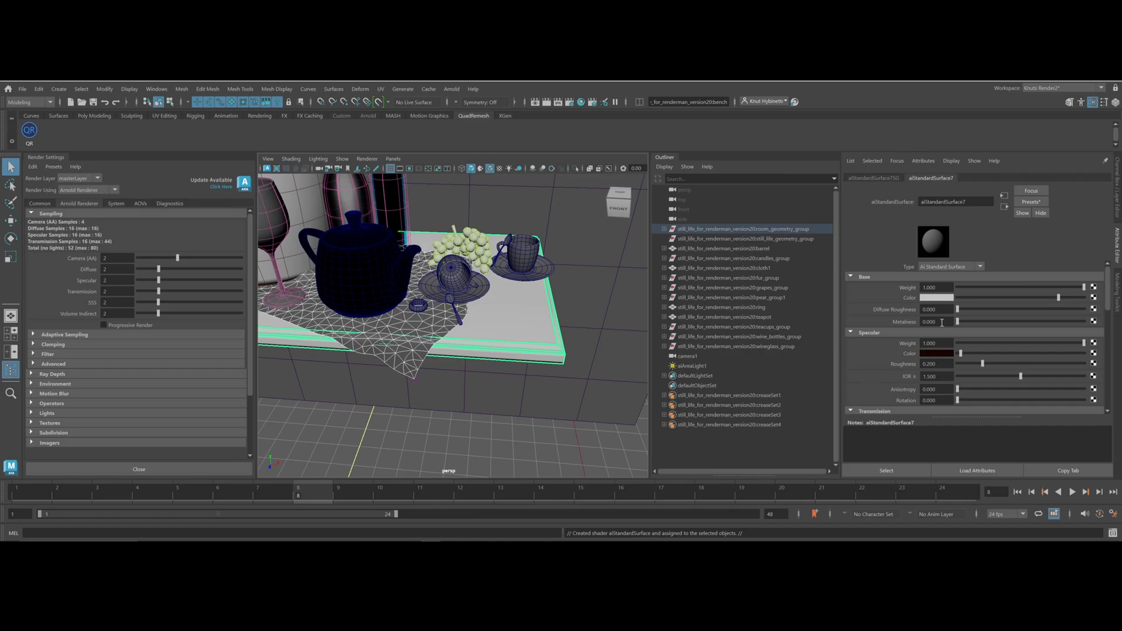
left_click(939, 298)
left_click(933, 353)
left_click_drag(961, 354, 1090, 358)
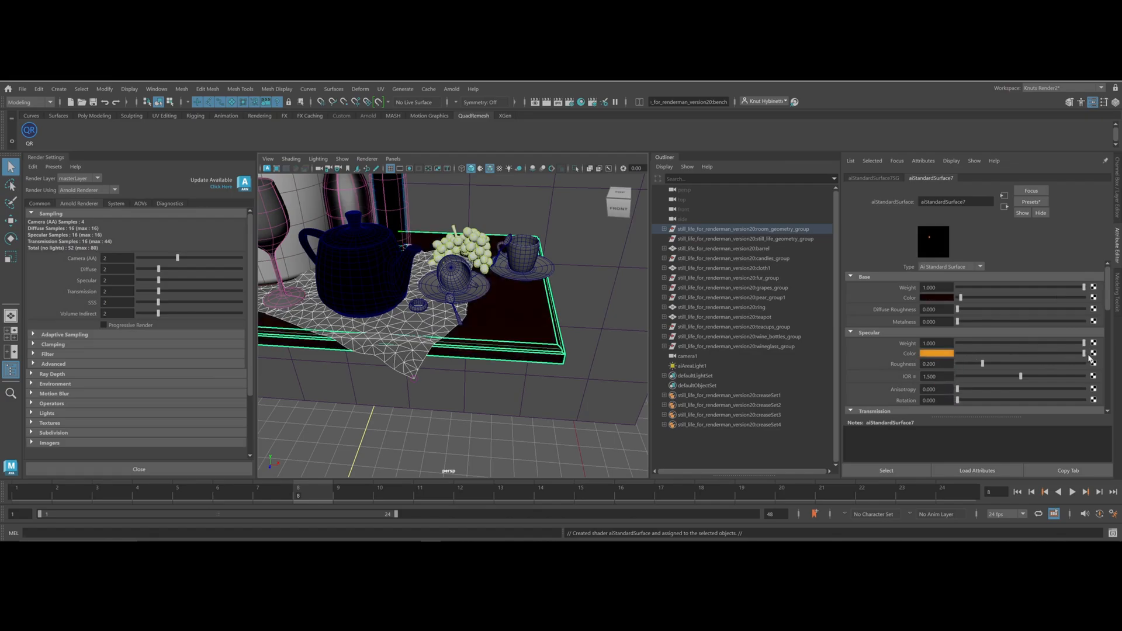
left_click(950, 354)
left_click(911, 337)
Open the Hypershade with the bench material's node network and shrink its window to uncover the material's attributes
right_click_drag(536, 281, 464, 278, "alt")
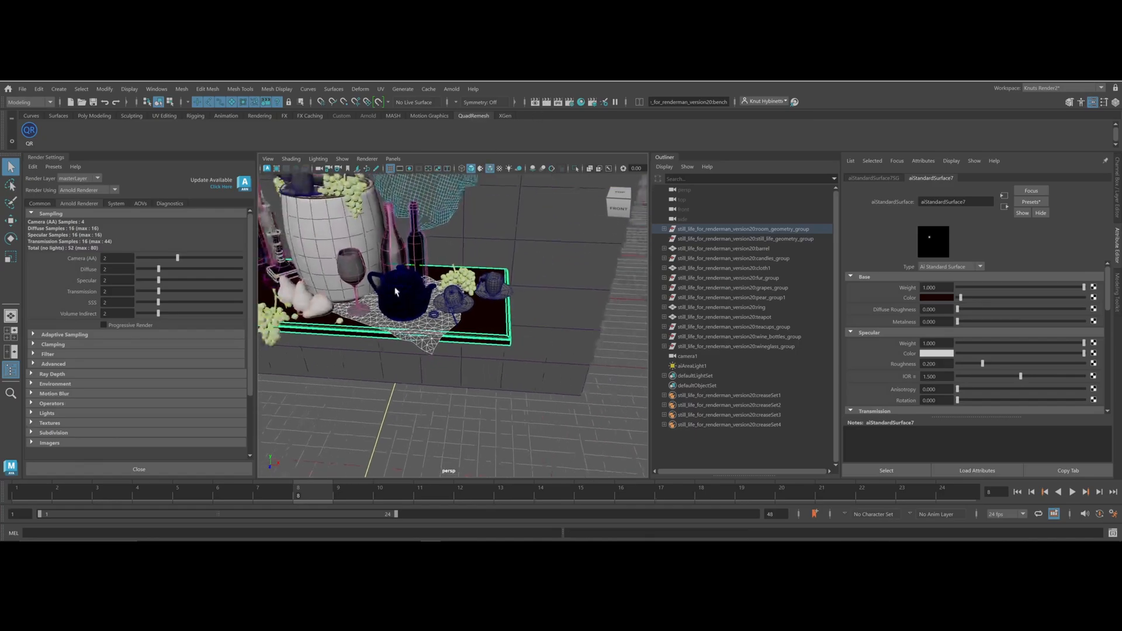
left_click_drag(464, 278, 451, 238, "alt")
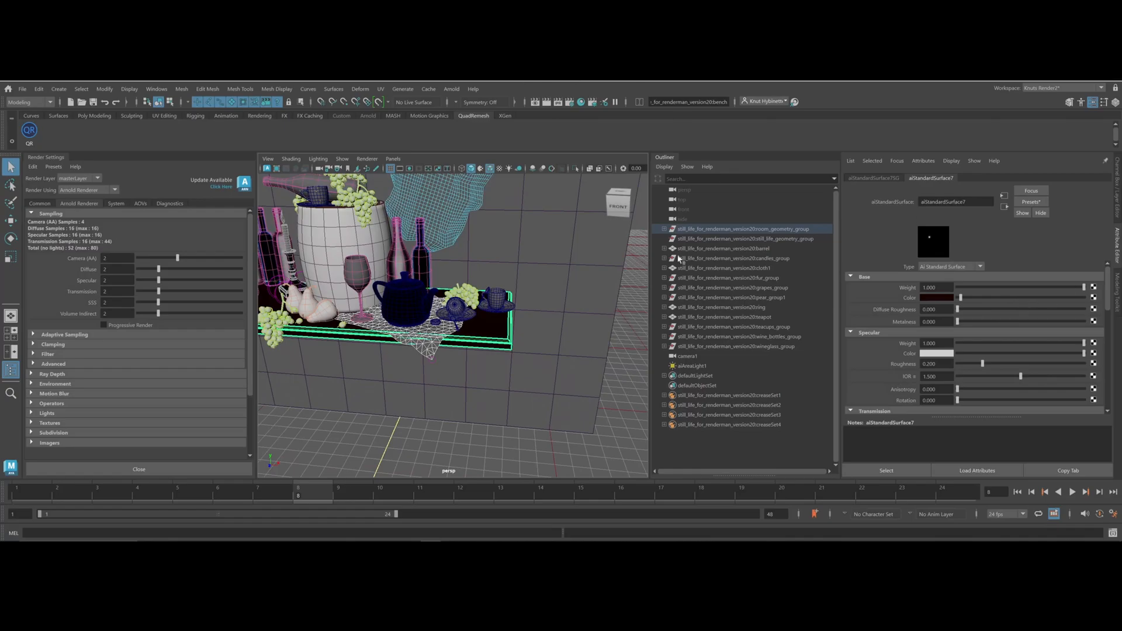
left_click(581, 102)
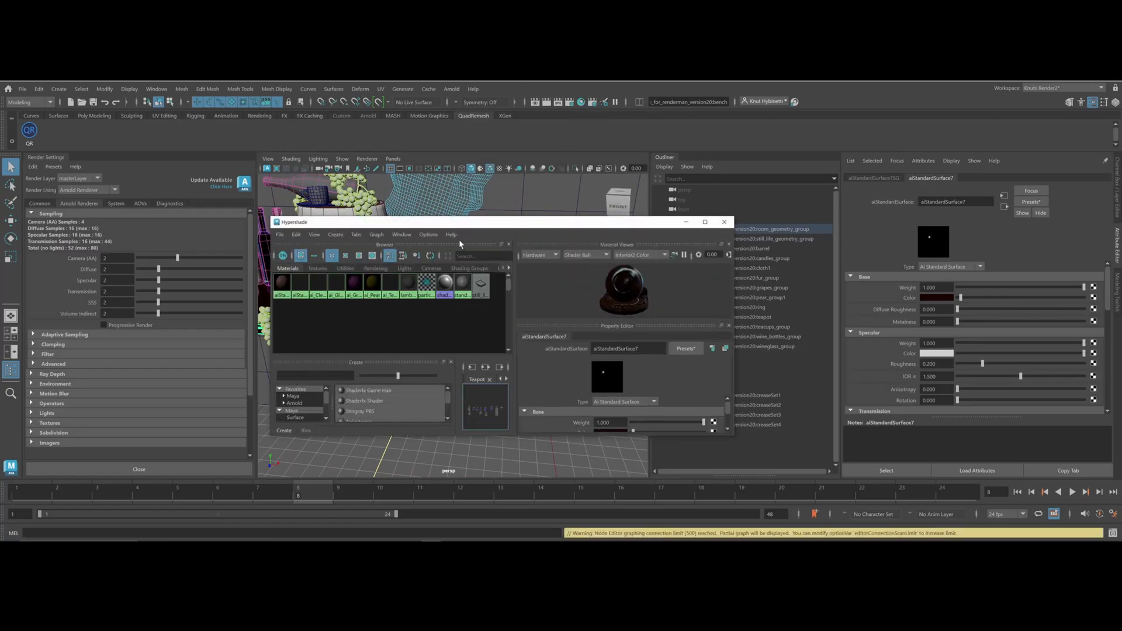
double_click(466, 222)
left_click(134, 116)
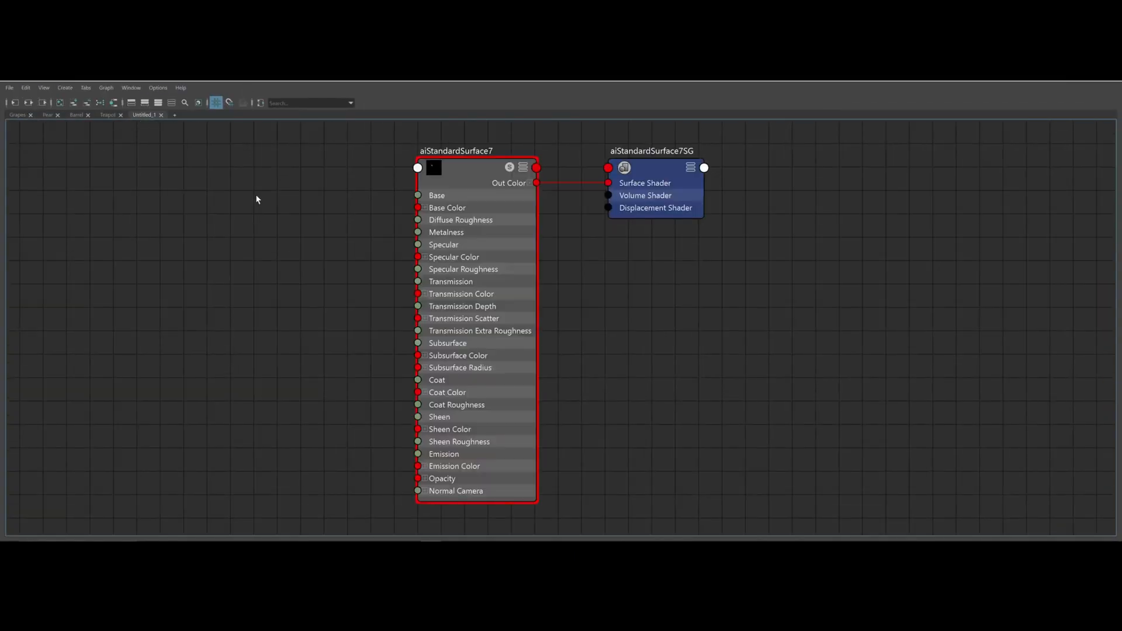
left_click(474, 181)
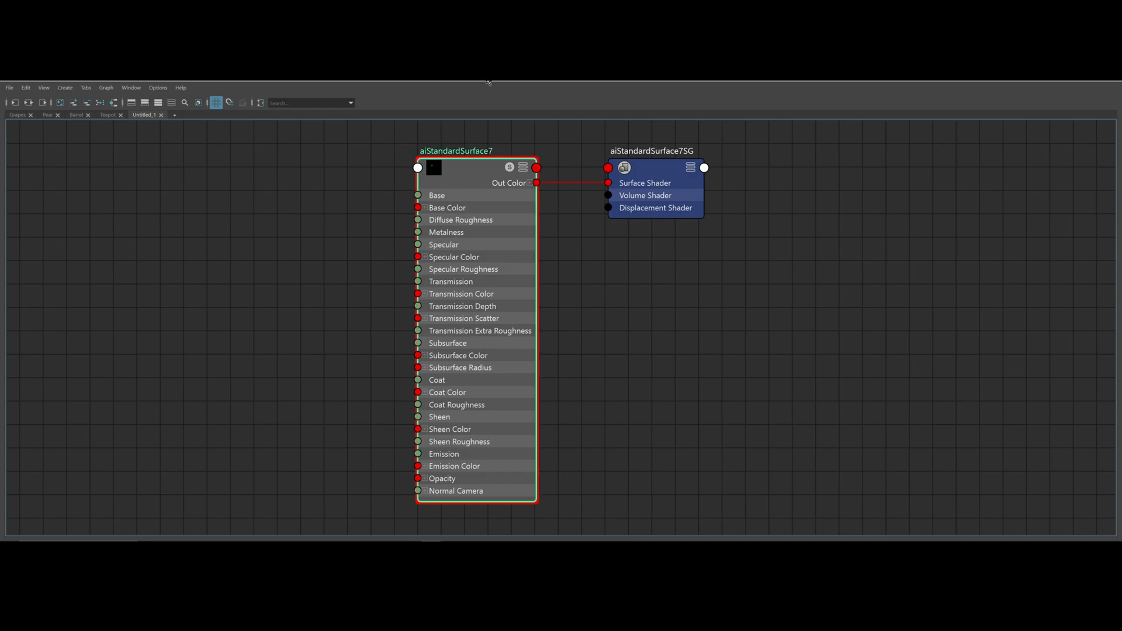
double_click(488, 83)
left_click_drag(305, 222, 296, 279)
Rename the bench's material ai_Board
double_click(981, 200)
type("ai_Board")
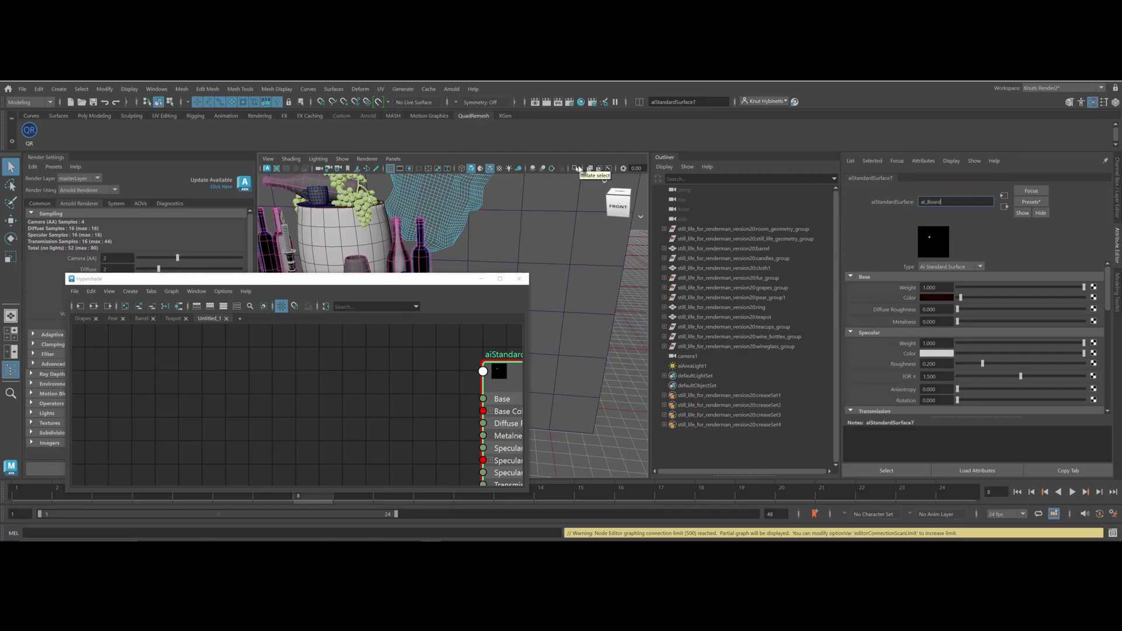
key("Return")
Add an aiRampRgb node to the ai_Board network and place it beside the material's inputs
middle_click_drag(401, 344, 253, 347, "alt")
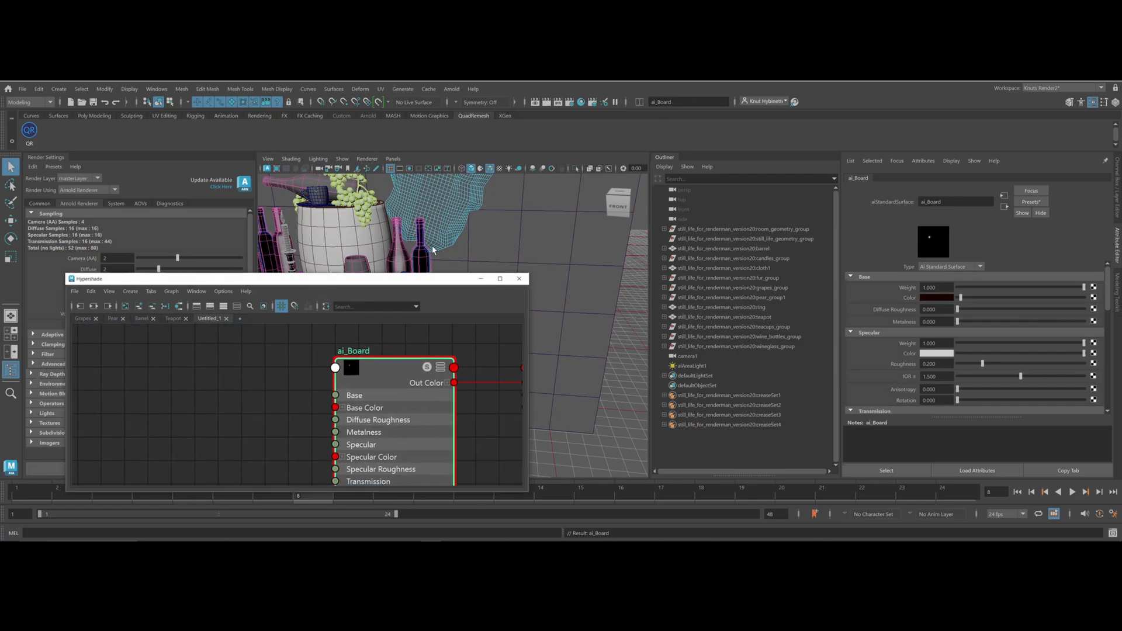
left_click_drag(412, 280, 709, 101)
middle_click_drag(550, 210, 481, 213, "alt")
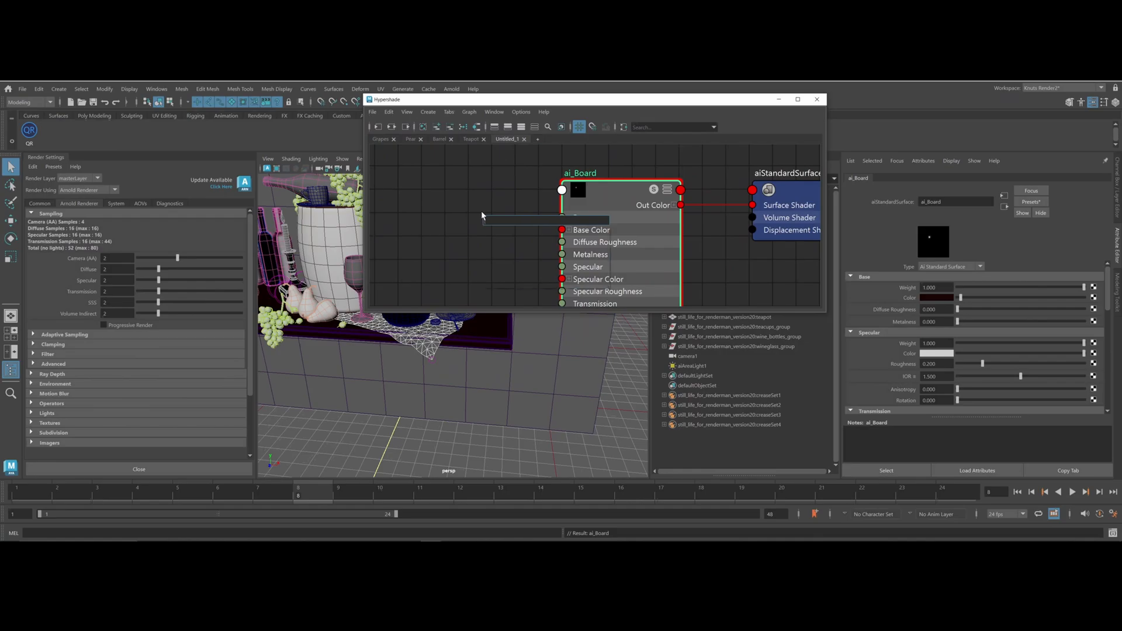
type("aicolor")
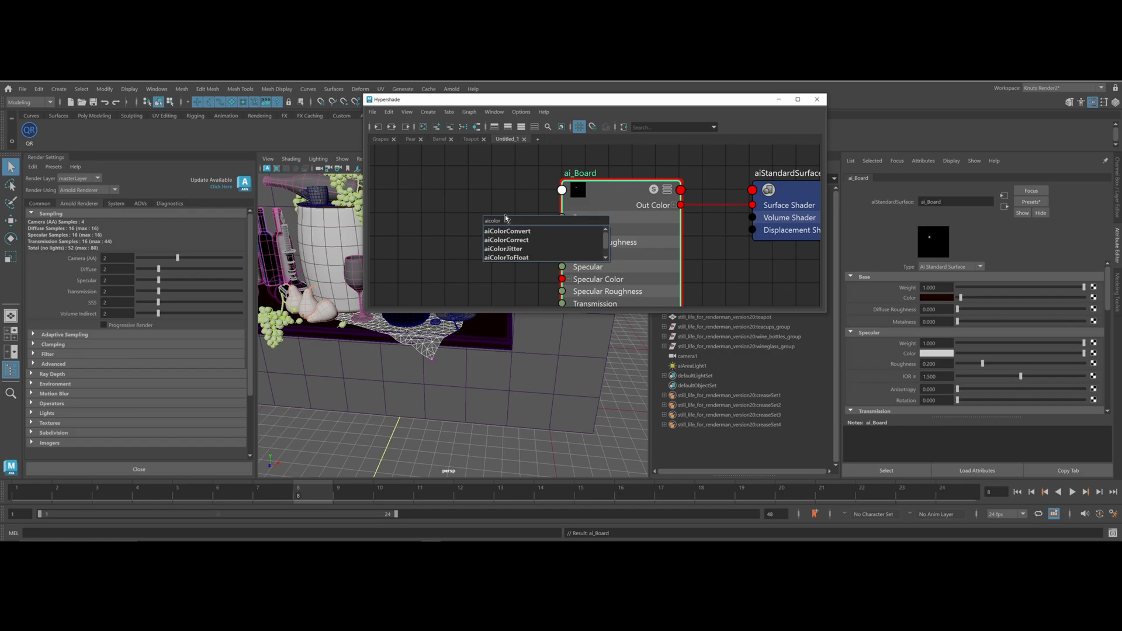
key("BackSpace")
key("BackSpace")
key("BackSpace")
key("BackSpace")
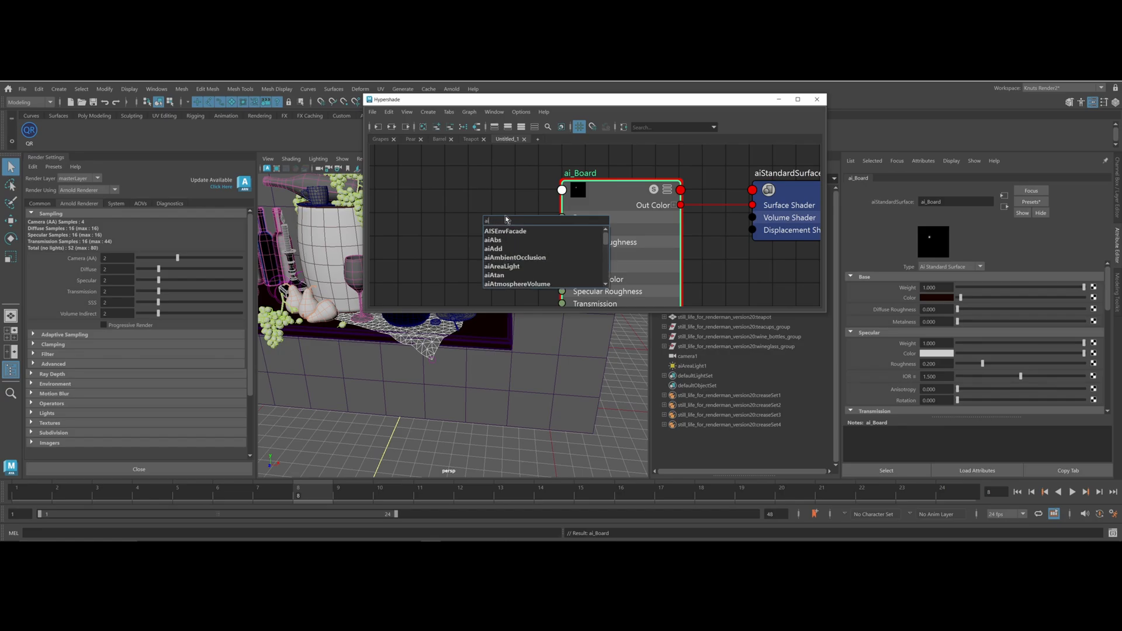
type("ram")
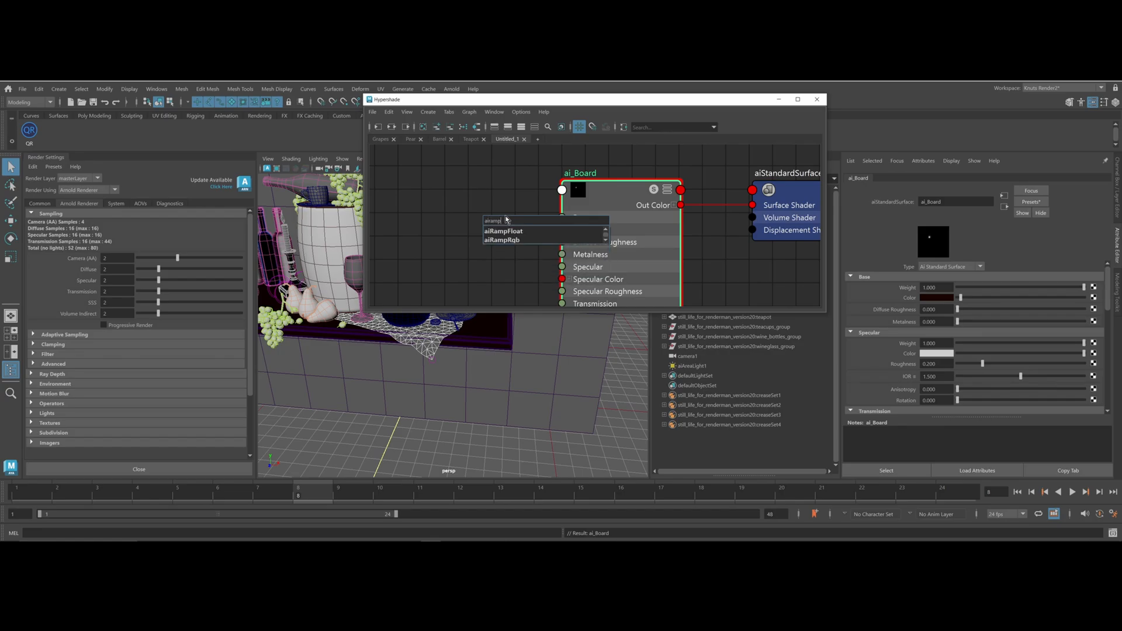
type("p")
left_click(509, 240)
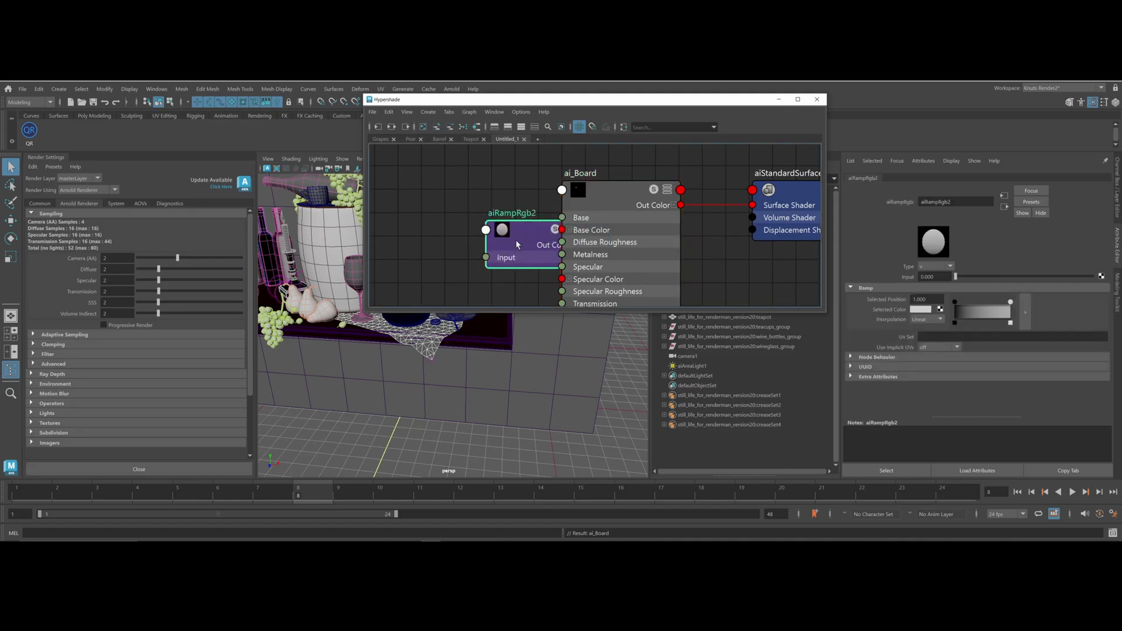
left_click_drag(534, 239, 457, 235)
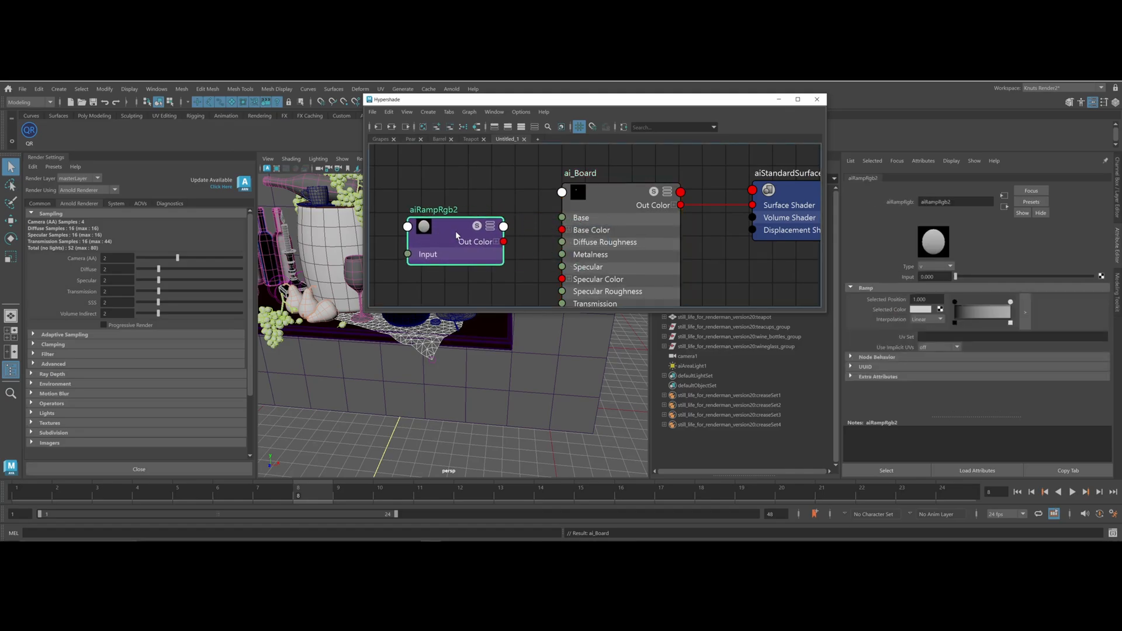
Color the ramp from a very dark reddish brown at its start to an orange-brown at its end
left_click(956, 302)
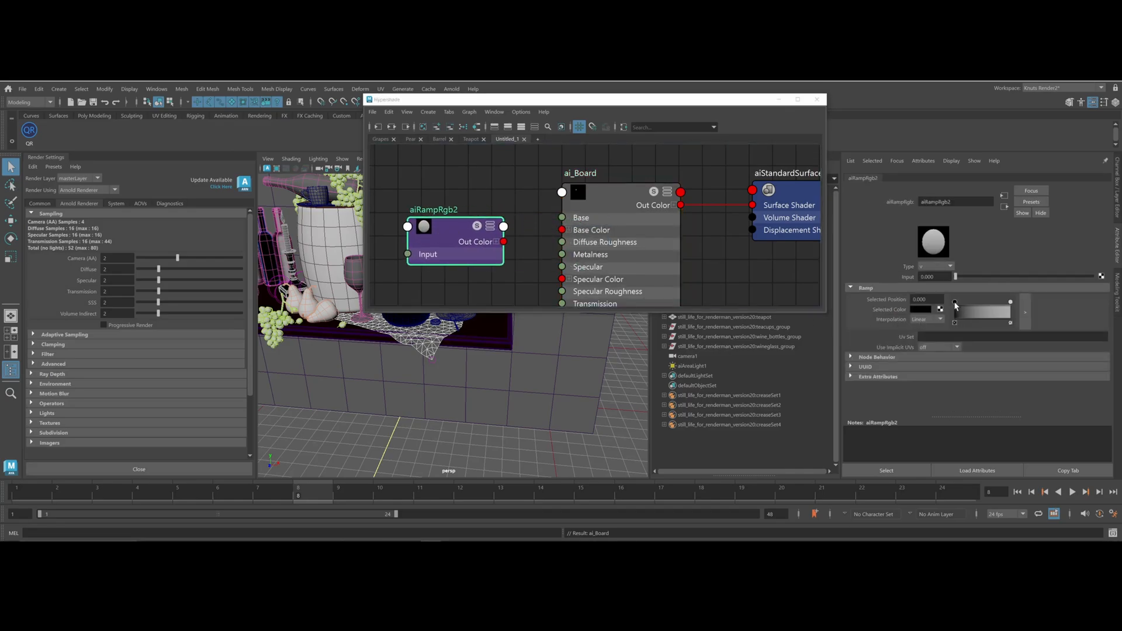
left_click(926, 313)
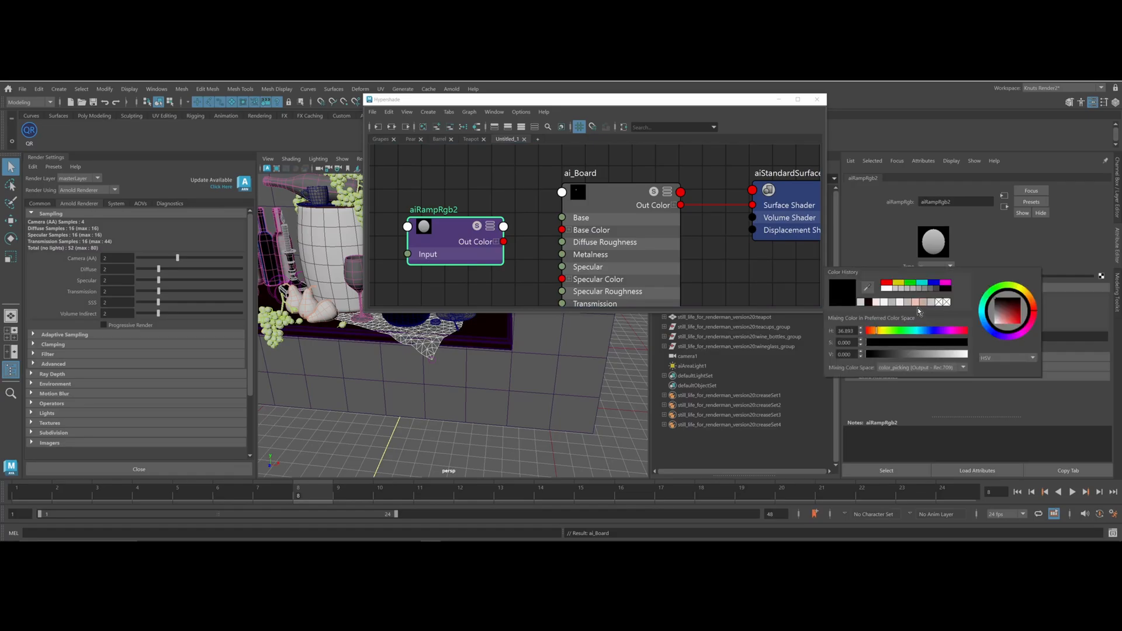
left_click(867, 302)
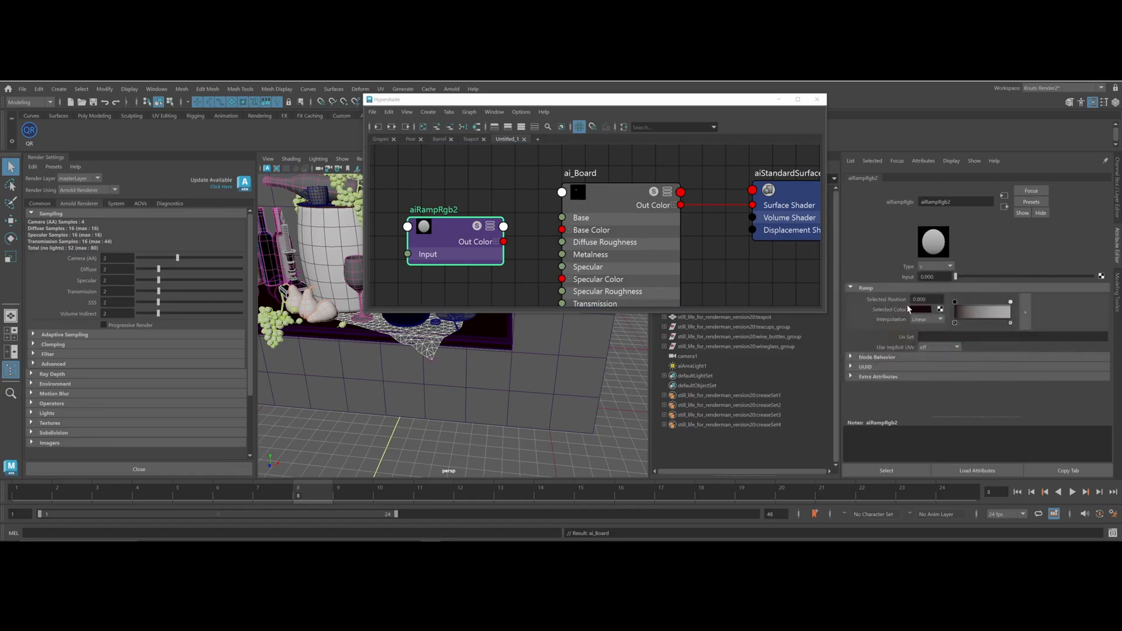
left_click(1010, 302)
left_click(929, 310)
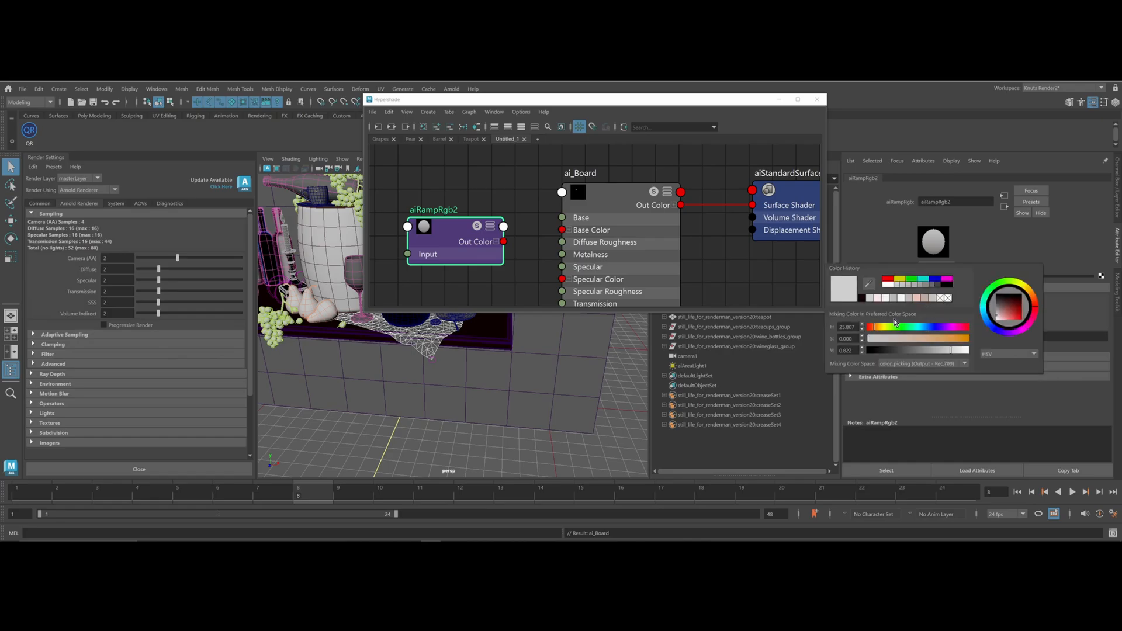
left_click(864, 301)
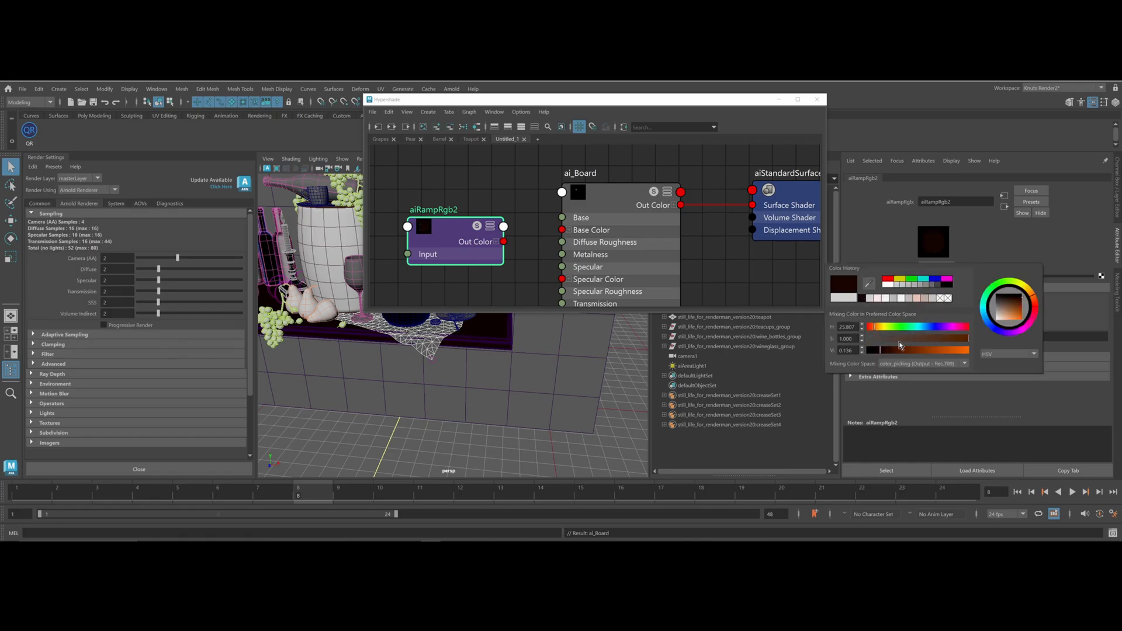
left_click_drag(892, 354, 922, 352)
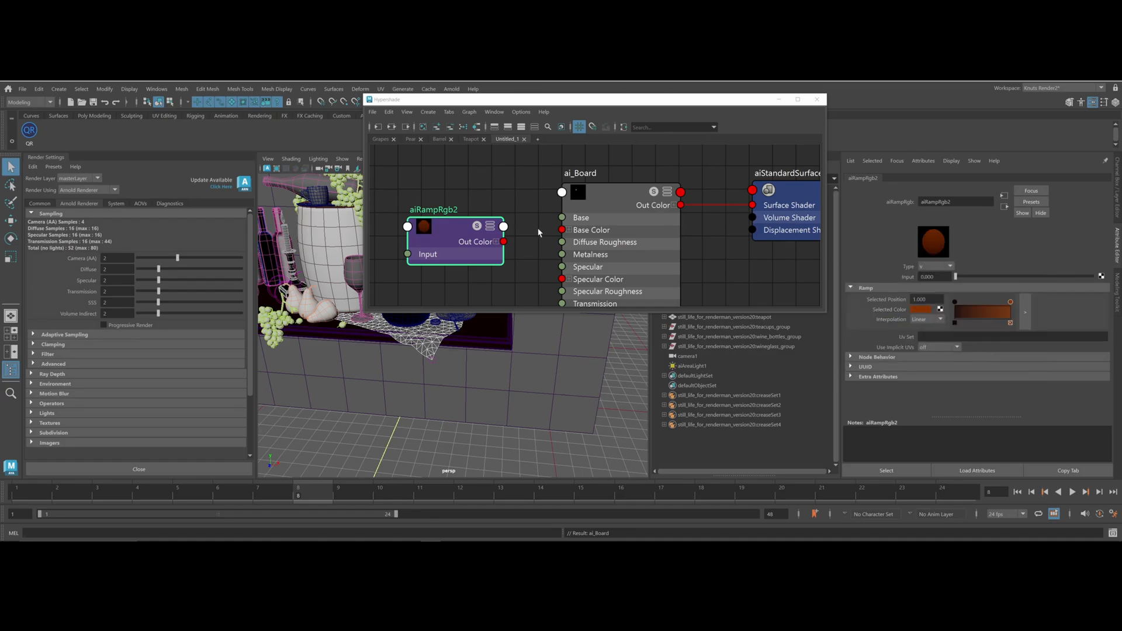
Connect the ramp's Out Color to ai_Board's Base Color and place the ramp farther from the material
scroll(479, 193, "down", 2)
right_click(481, 193)
middle_click_drag(483, 193, 629, 194, "alt")
left_click_drag(627, 223, 574, 209)
left_click(543, 237)
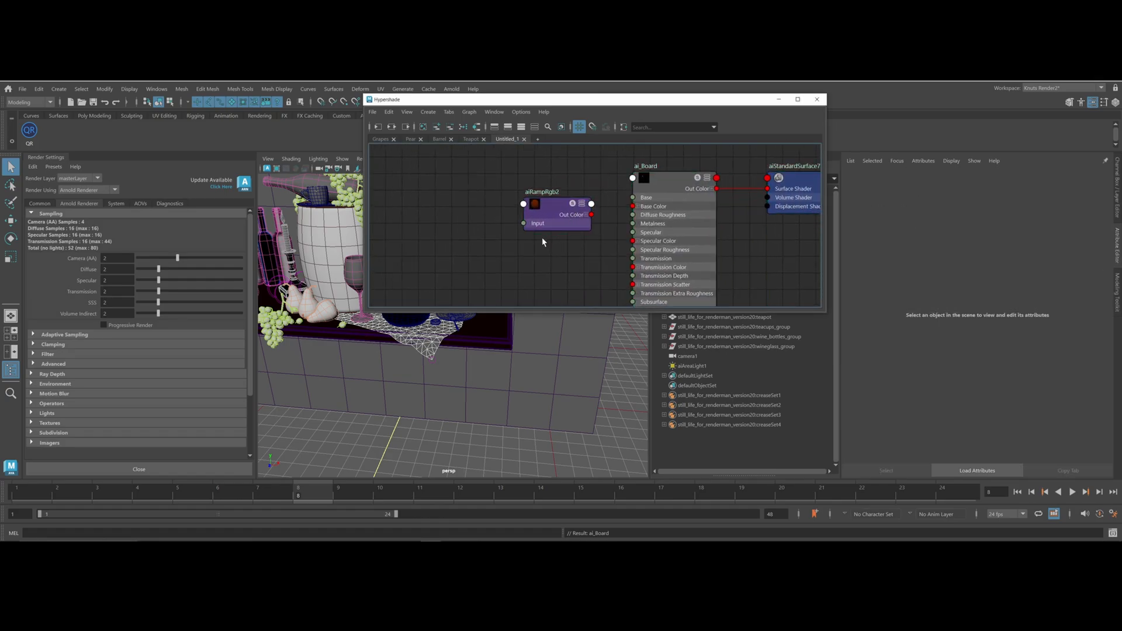
middle_click_drag(412, 244, 576, 238, "alt")
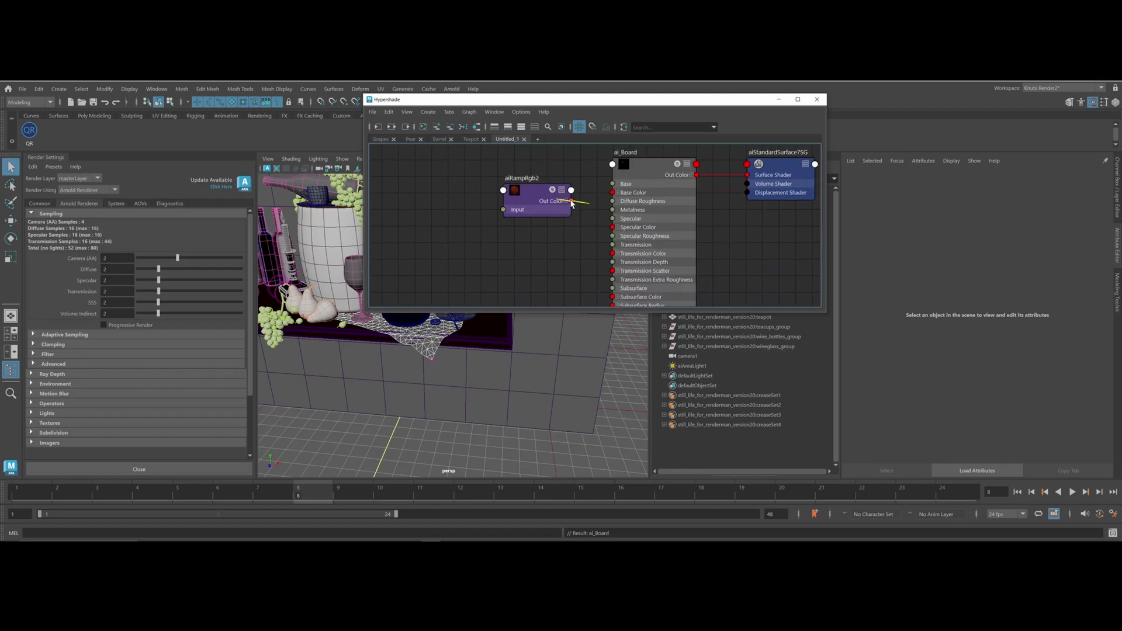
left_click_drag(570, 201, 617, 194)
left_click_drag(534, 192, 613, 193)
Add an aiCurvature node, connect its Out Color R to the ramp's Input, and place it before the ramp
key("Tab")
type("ai")
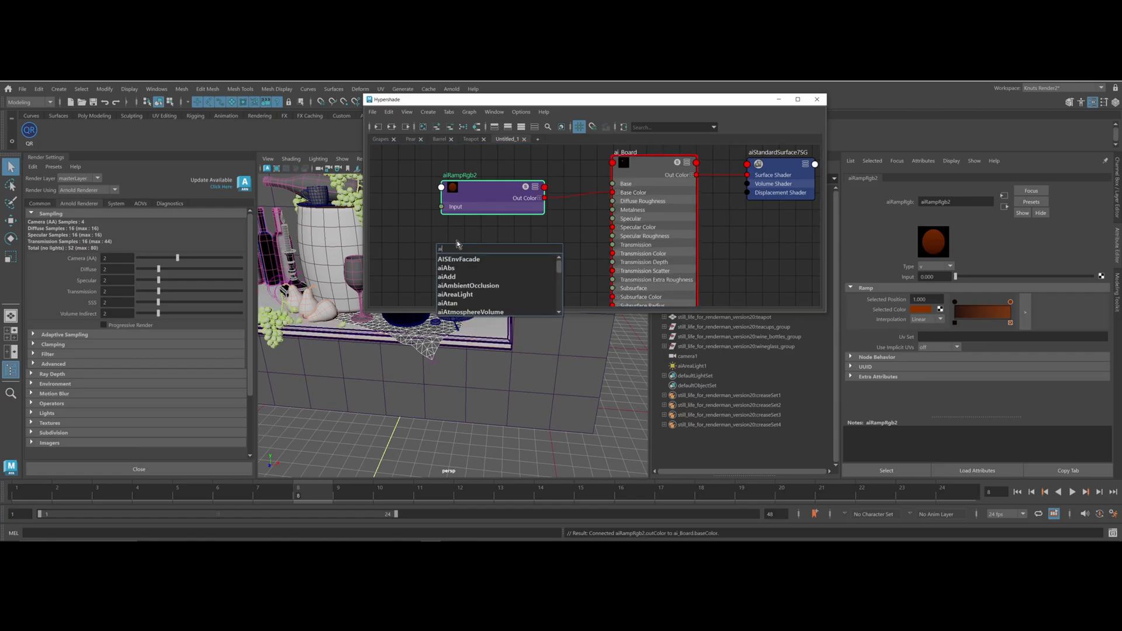
type("cur")
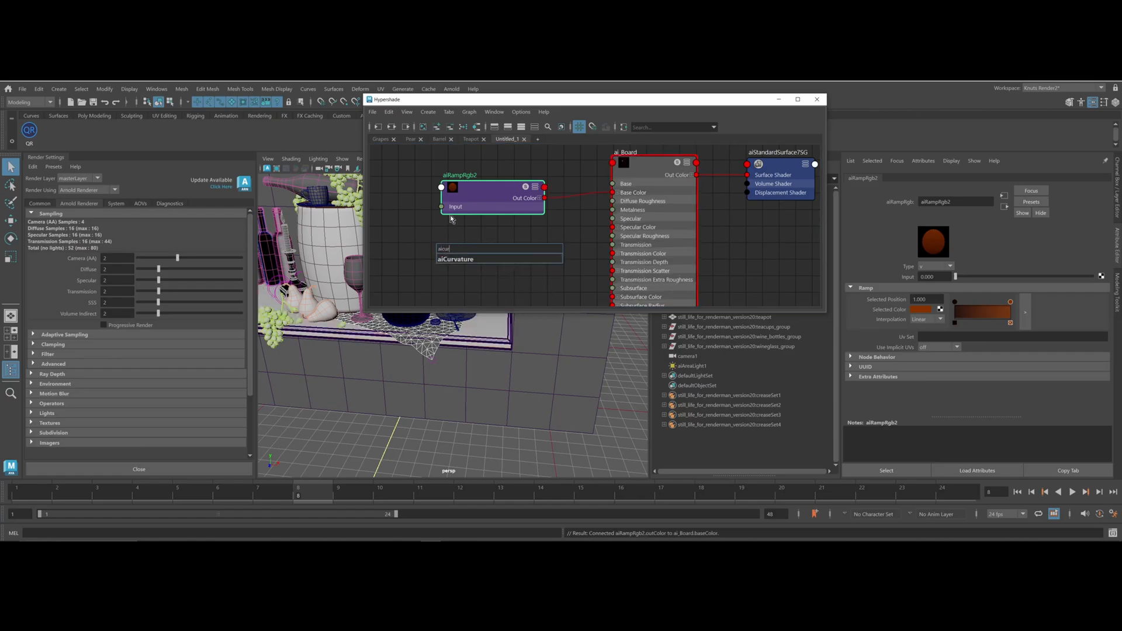
left_click(460, 258)
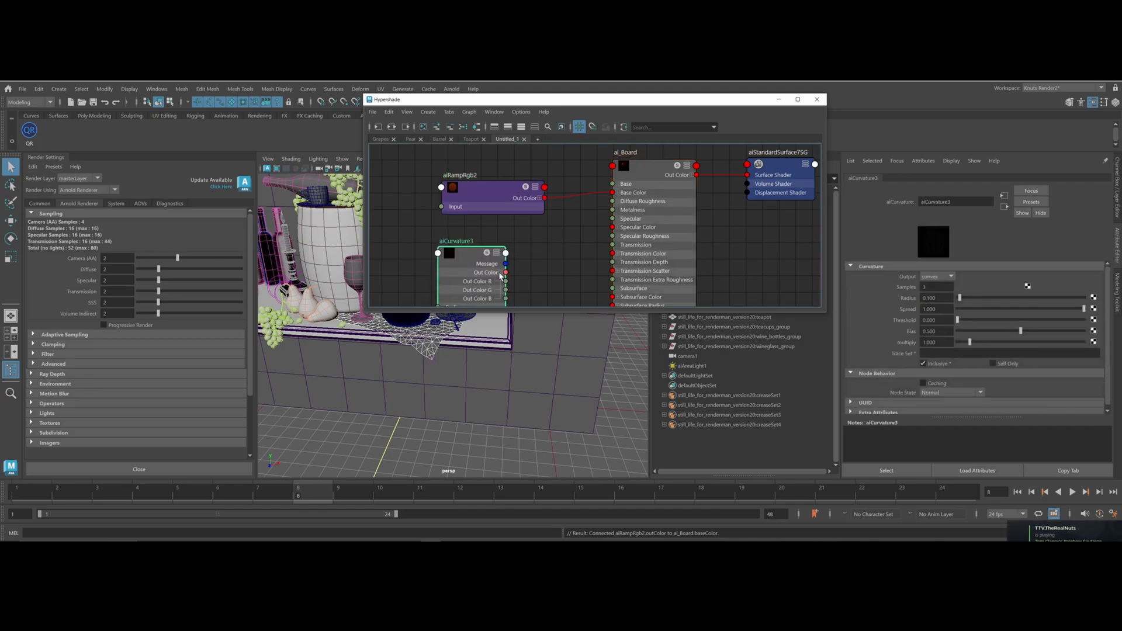
left_click_drag(506, 282, 441, 206)
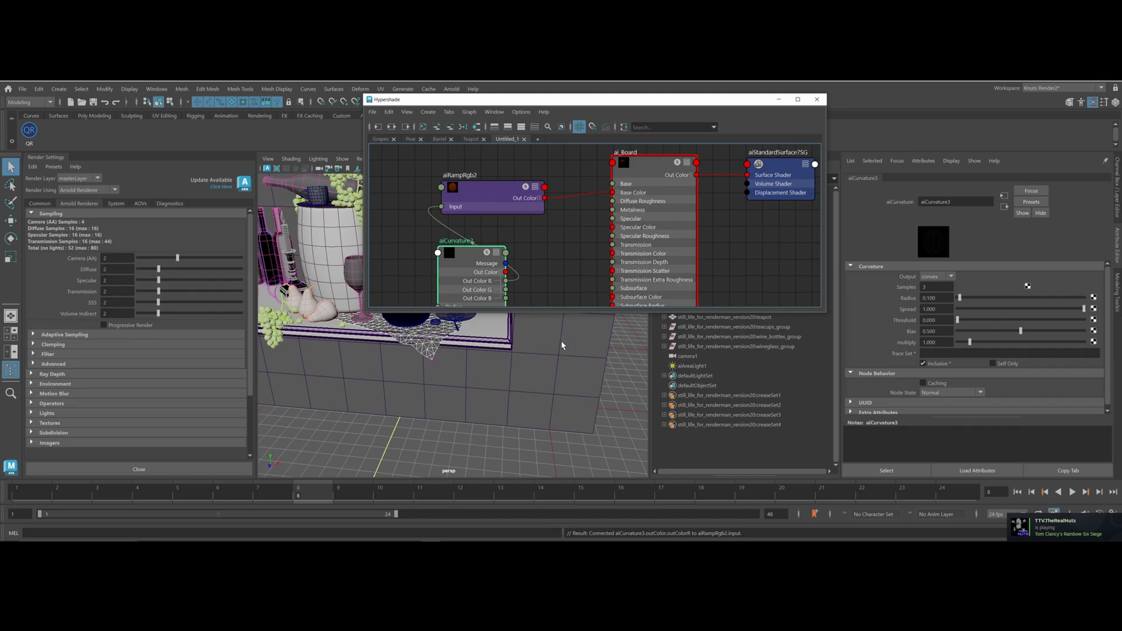
left_click_drag(468, 262, 339, 260)
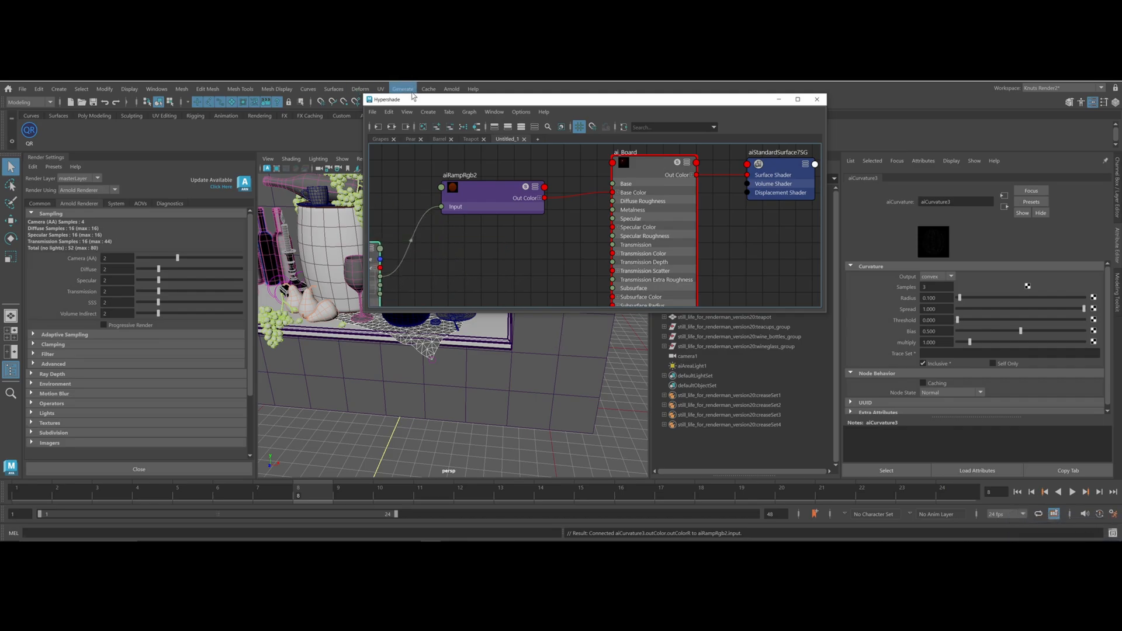
Open the Arnold RenderView beside the node network and rename the network's graph tab Board
left_click(452, 89)
left_click(450, 111)
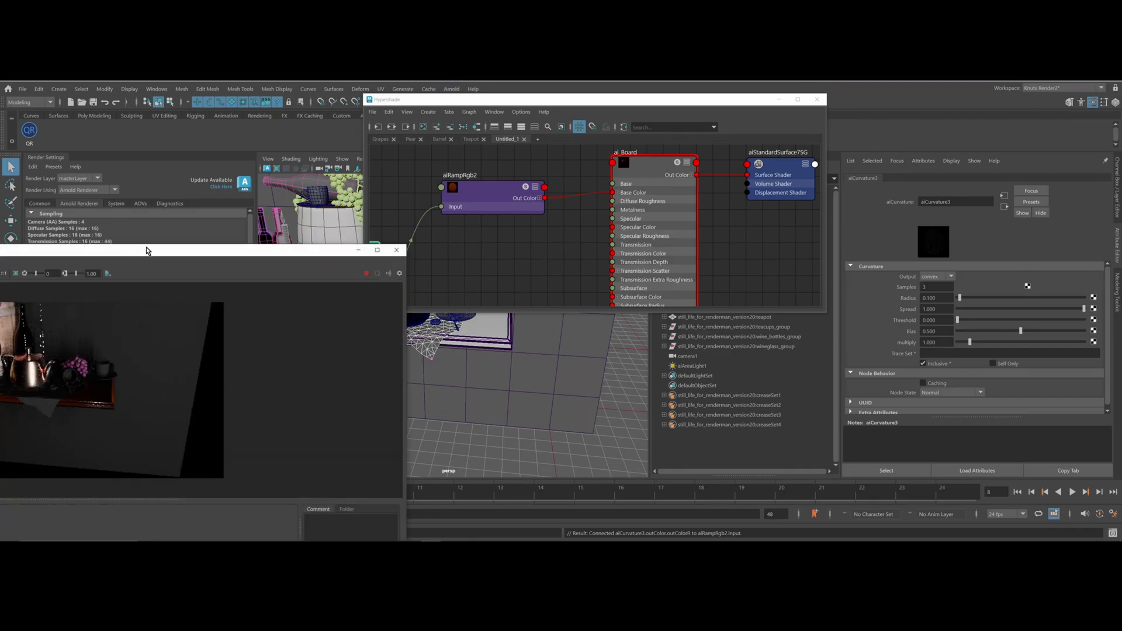
middle_click_drag(496, 293, 562, 284, "alt")
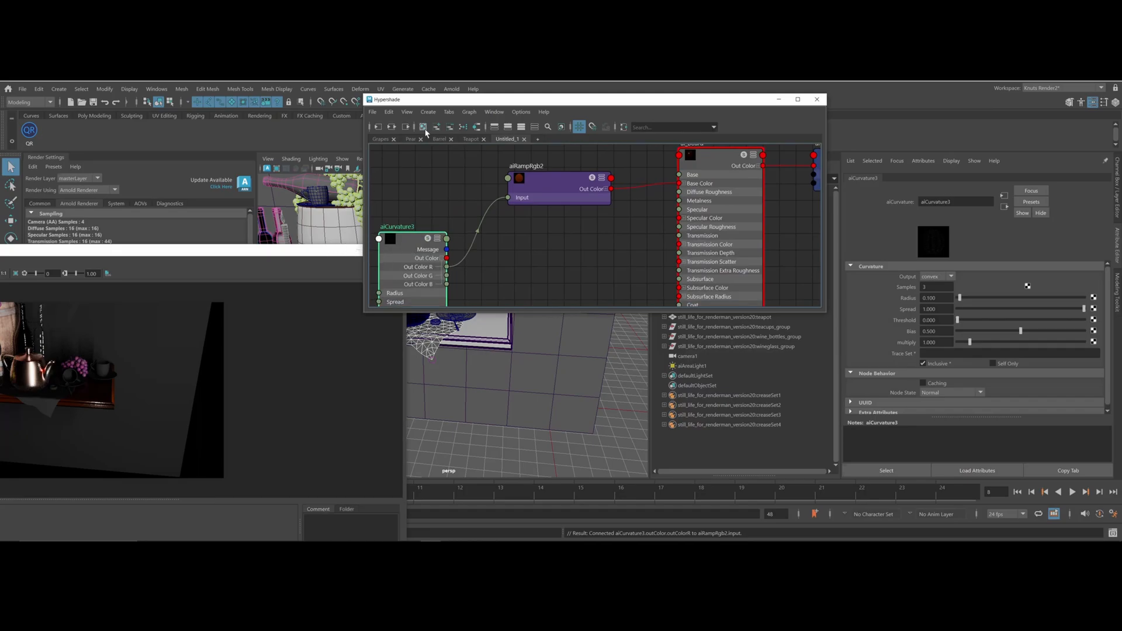
double_click(504, 139)
type("Board")
key("Return")
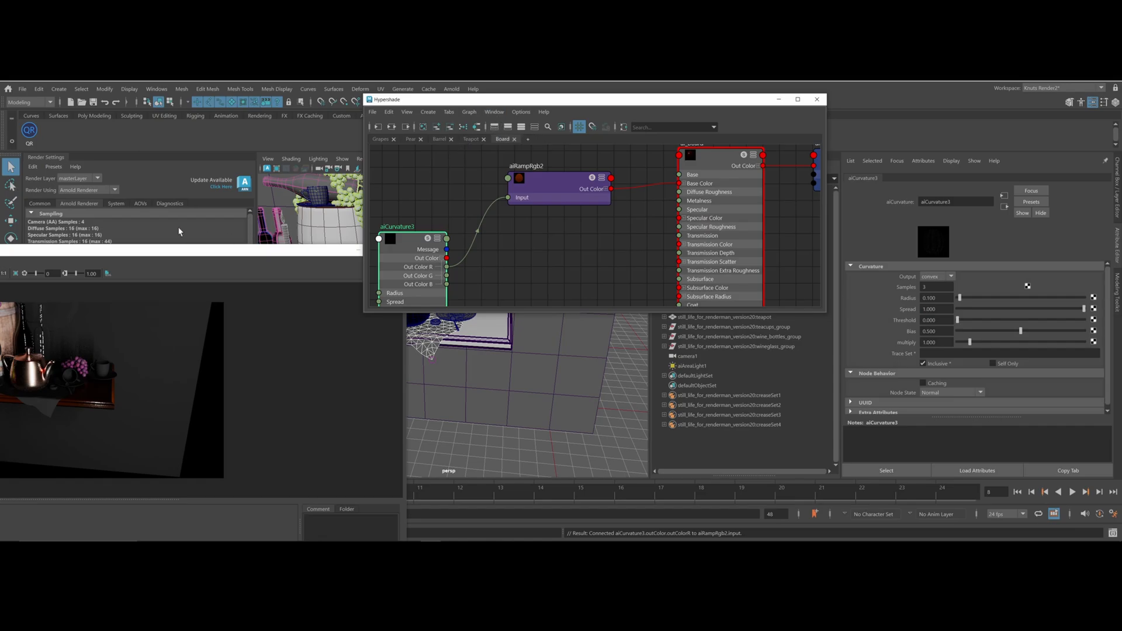
Switch the RenderView's debug shading to isolate the selected node and move its window clear of the node network
left_click_drag(151, 258, 520, 265)
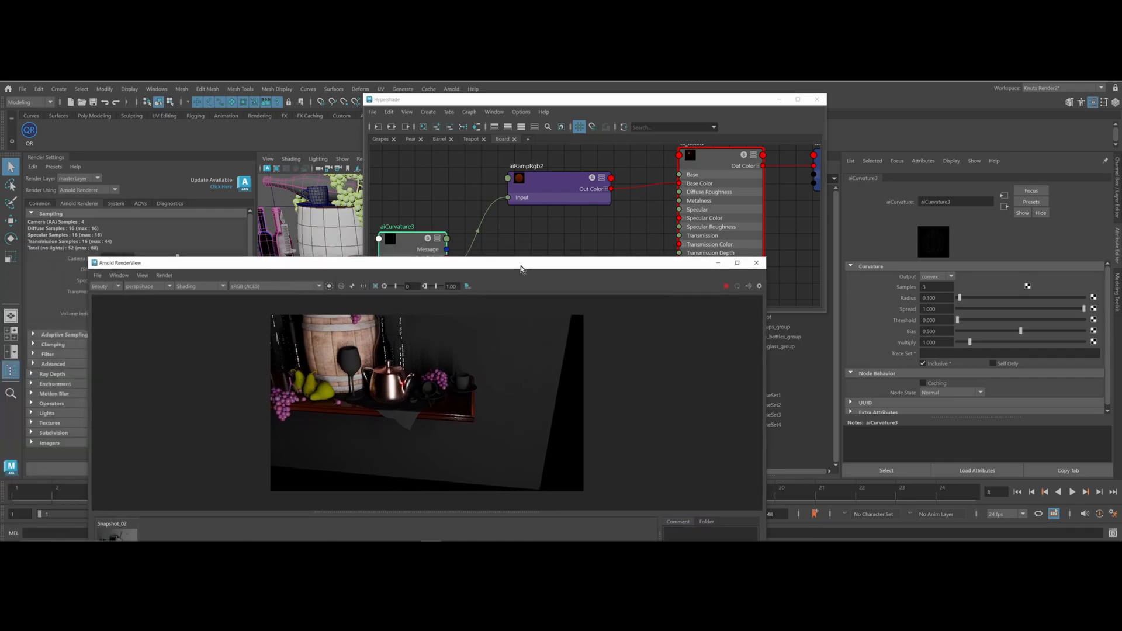
left_click(199, 287)
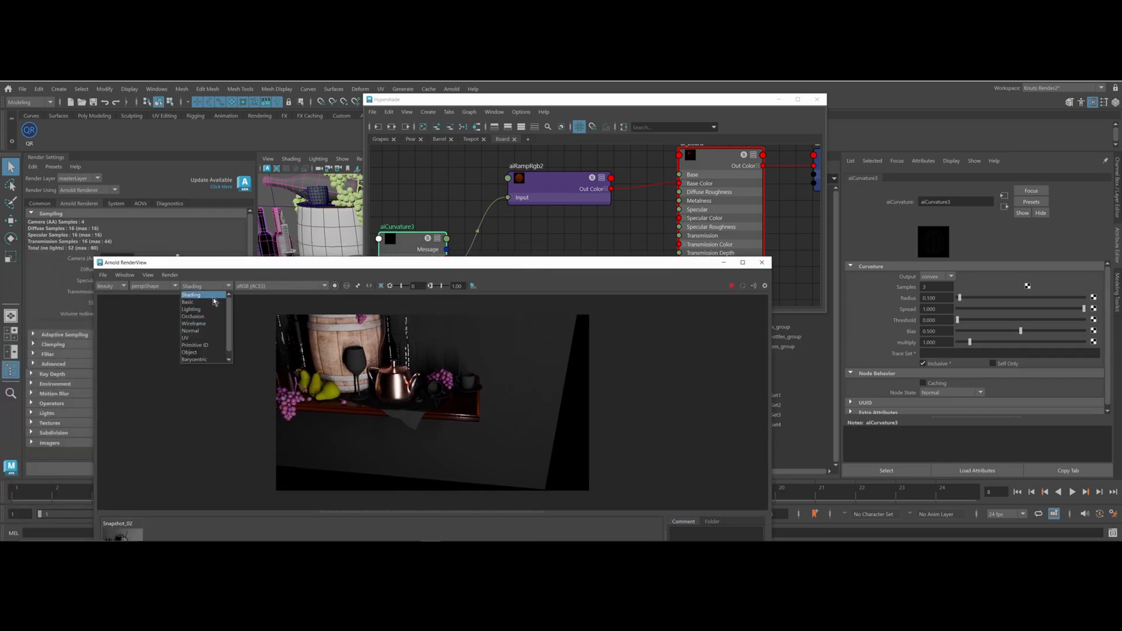
left_click(199, 360)
left_click_drag(495, 271, 246, 302)
Increase the curvature node's radius, set its threshold to about 0.23, and preview the ramp and ai_Board in isolation
left_click(401, 244)
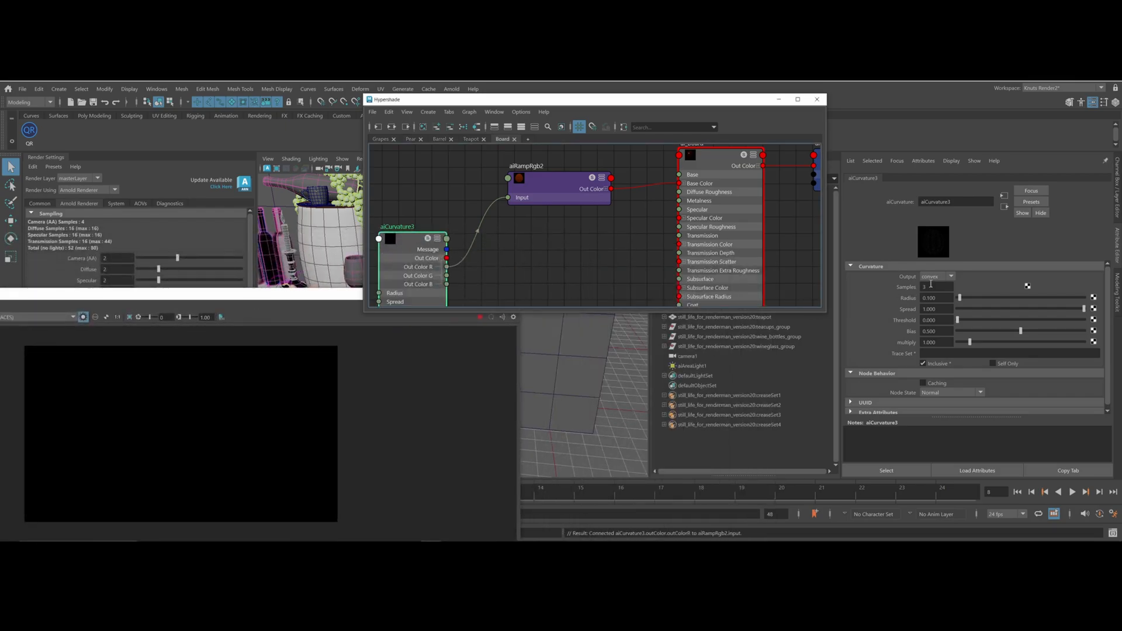
left_click_drag(974, 298, 973, 324)
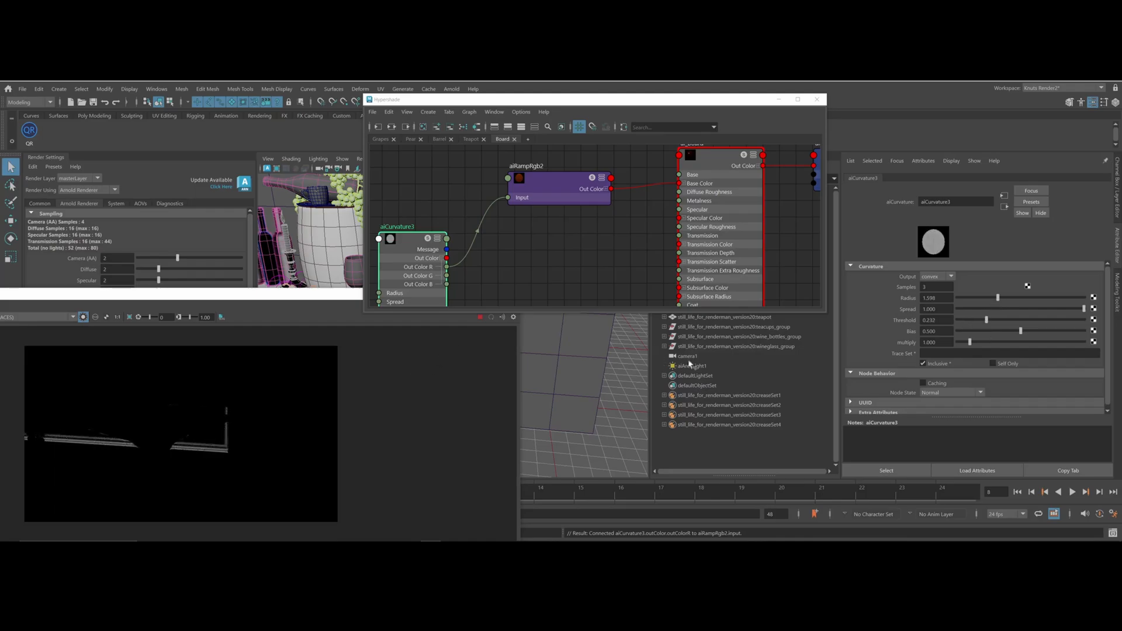
left_click_drag(996, 343, 969, 342)
left_click_drag(1005, 299, 1036, 297)
left_click(544, 185)
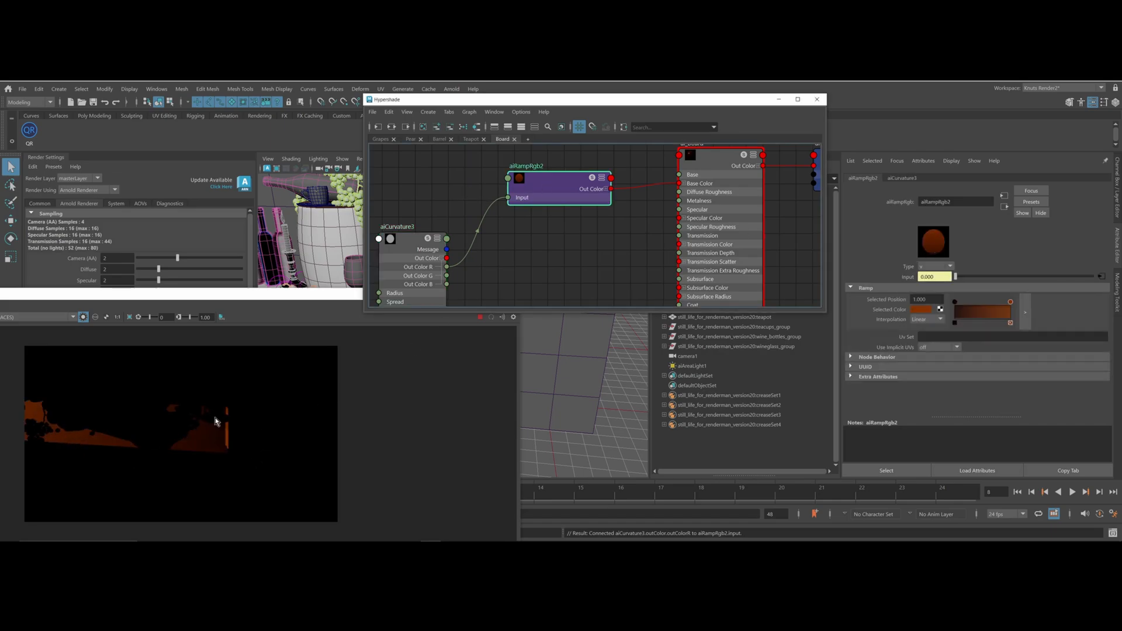
left_click(716, 167)
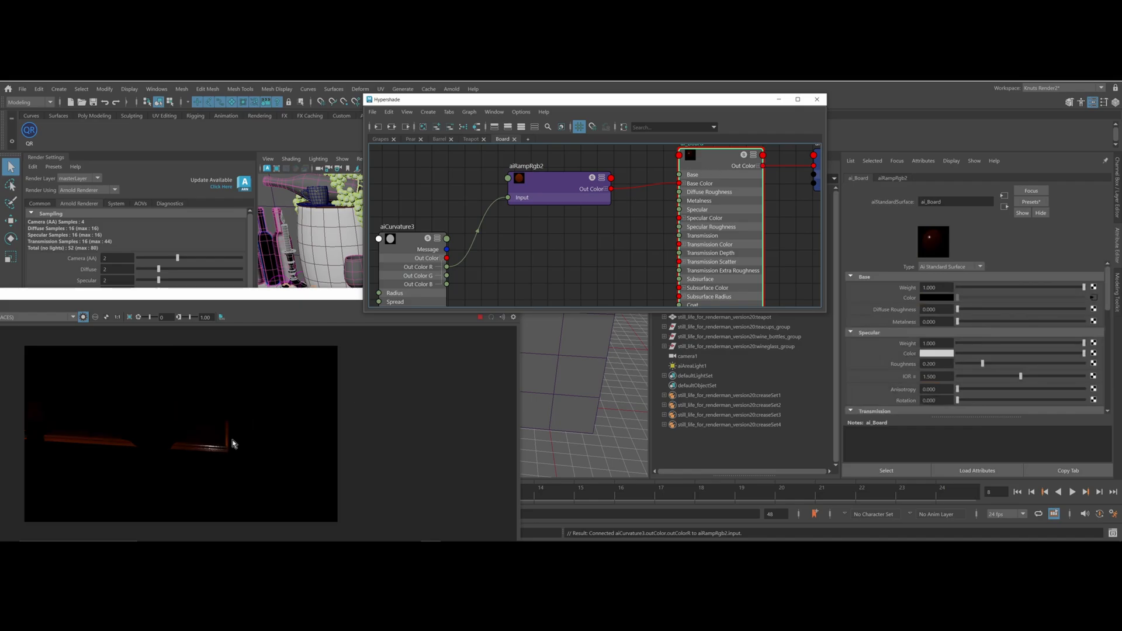
Add an aiCellNoise node in the free space above the curvature node
middle_click_drag(507, 251, 584, 296, "alt")
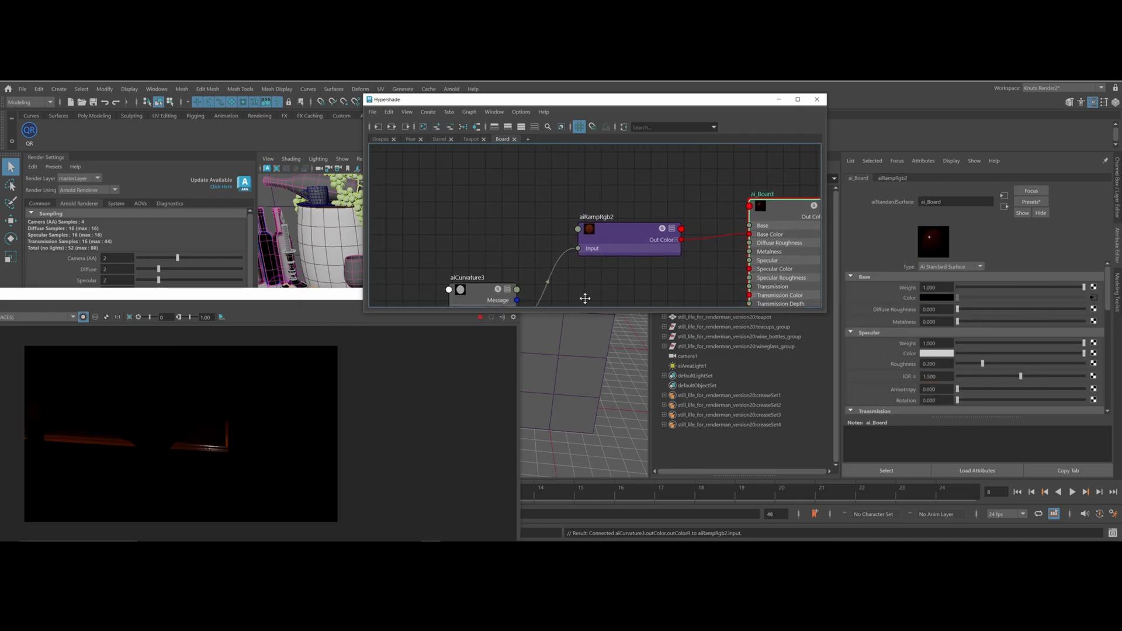
middle_click_drag(501, 160, 508, 193, "alt")
key("Tab")
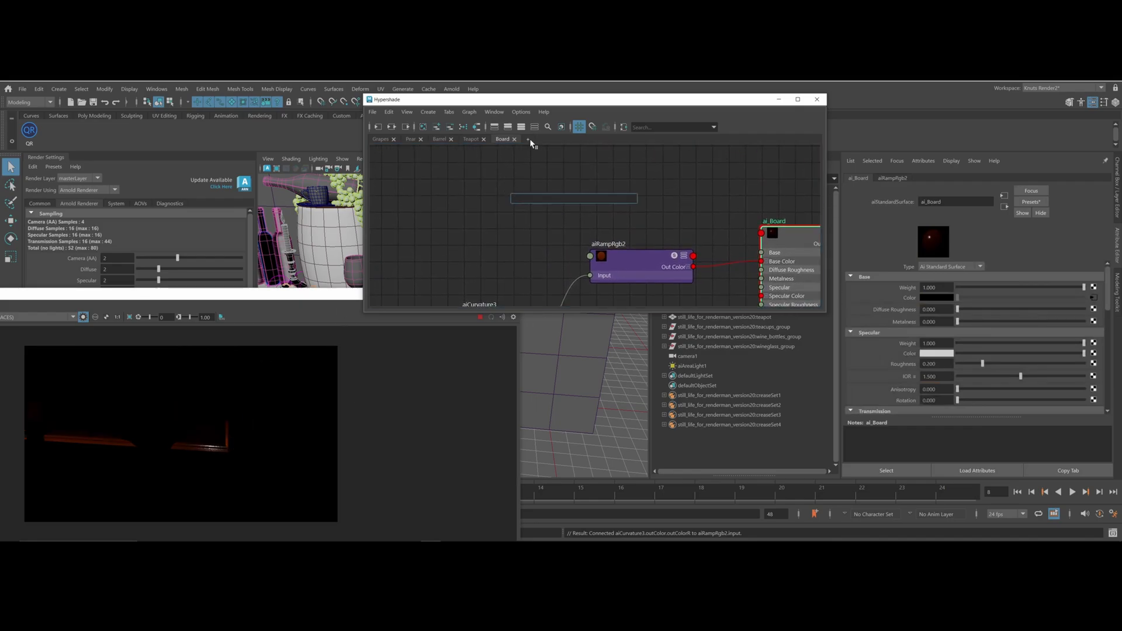
type("aiNosie")
key("BackSpace")
key("BackSpace")
key("BackSpace")
key("BackSpace")
key("BackSpace")
type("Ce")
left_click(529, 209)
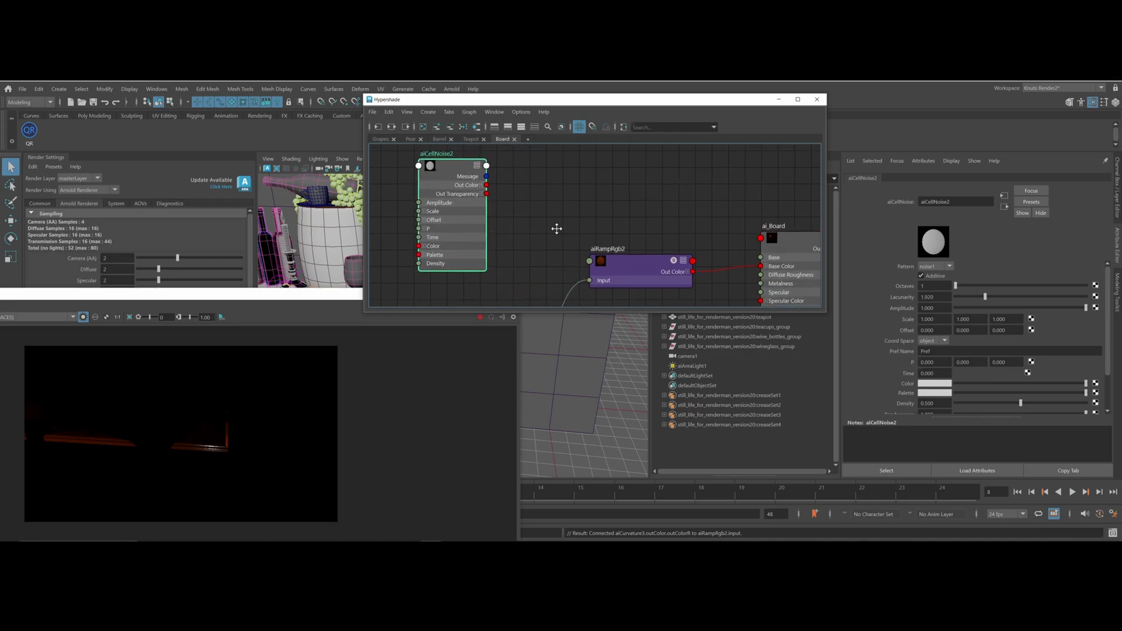
Add an aiMultiply node and place it just above the ramp node
key("Tab")
type("ai")
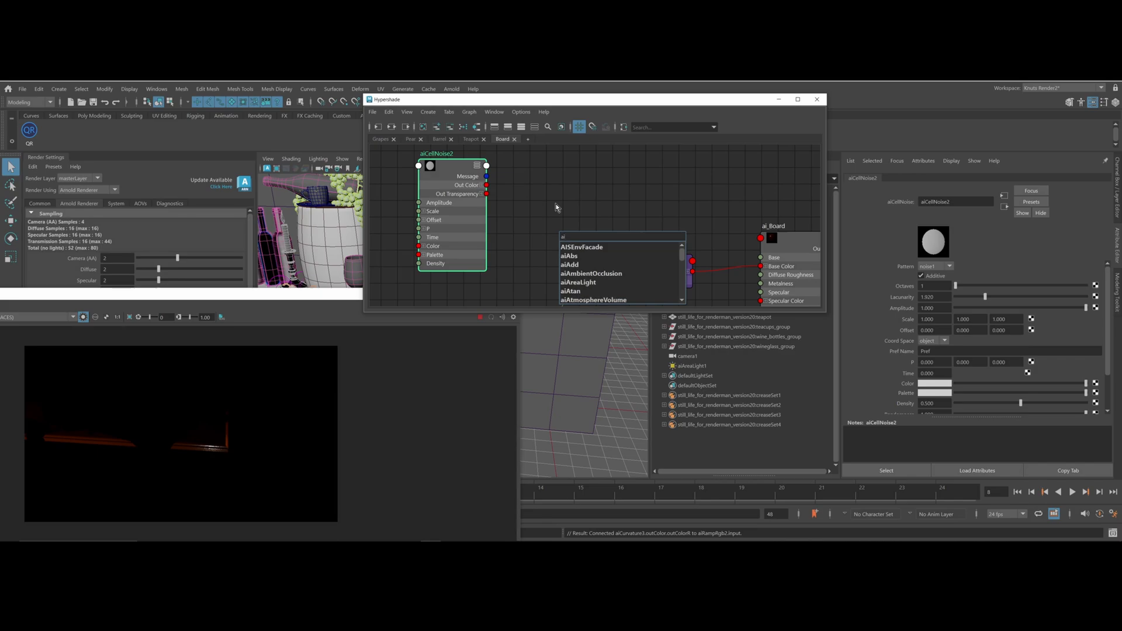
type("Mu")
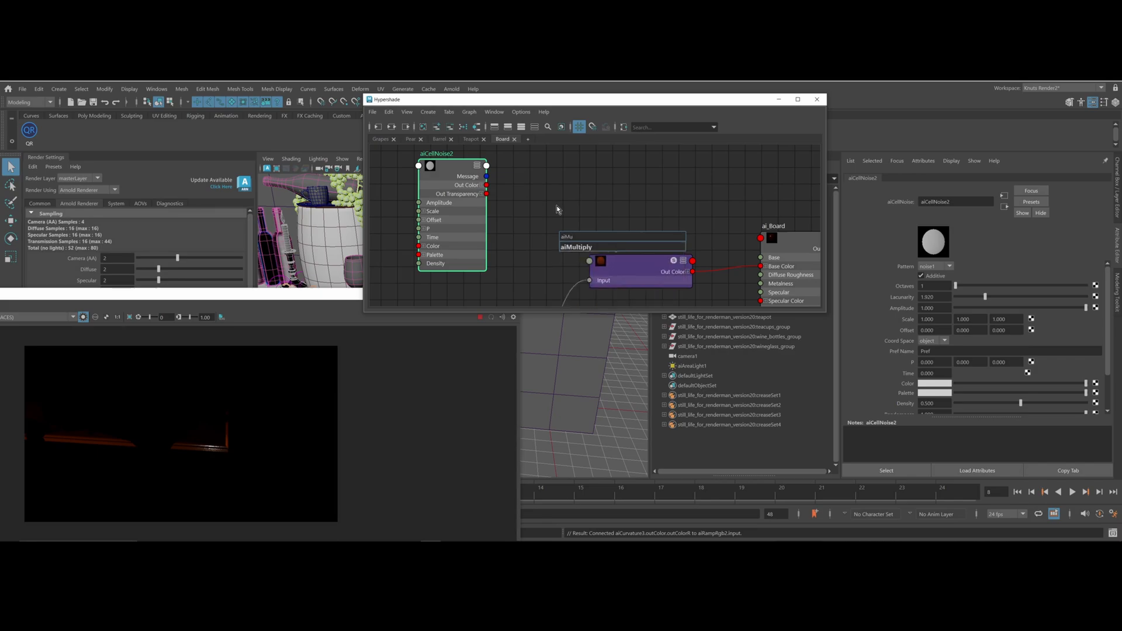
left_click(575, 246)
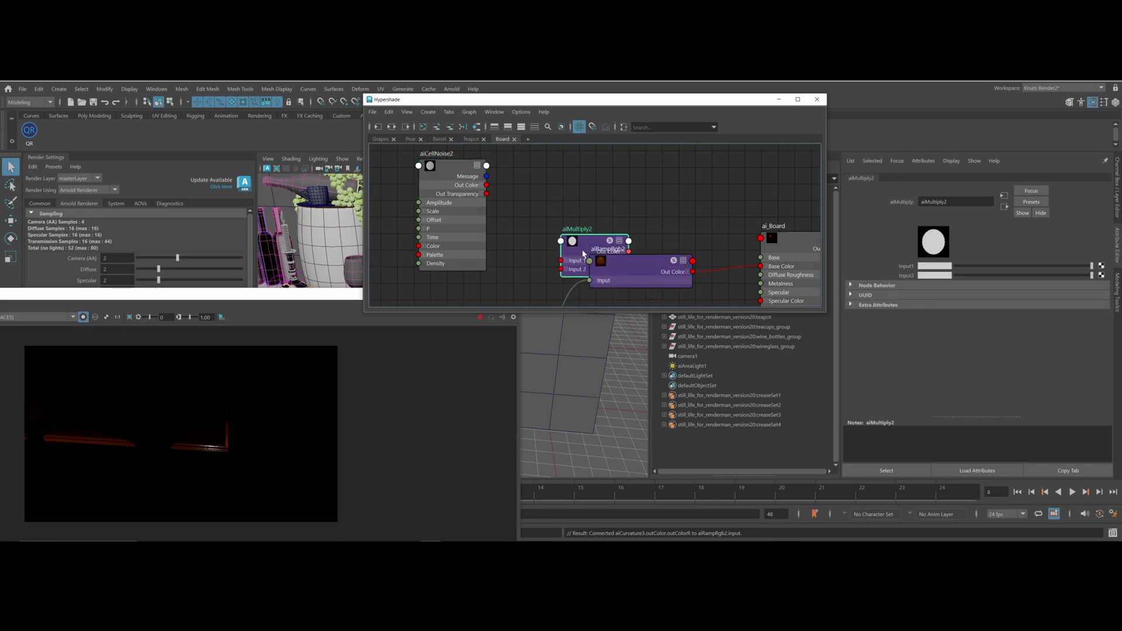
left_click_drag(583, 254, 609, 215)
Maximize the Hypershade and delete the connection between the curvature node and the ramp's Input
scroll(548, 146, "down", 4)
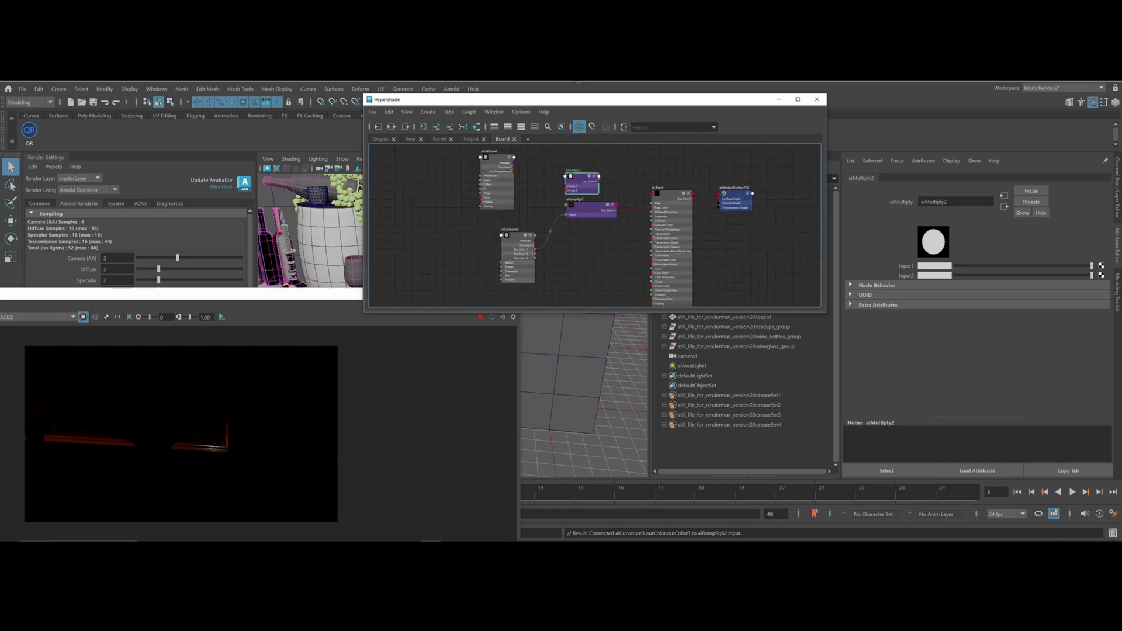
double_click(579, 101)
middle_click_drag(645, 272, 1012, 437, "alt")
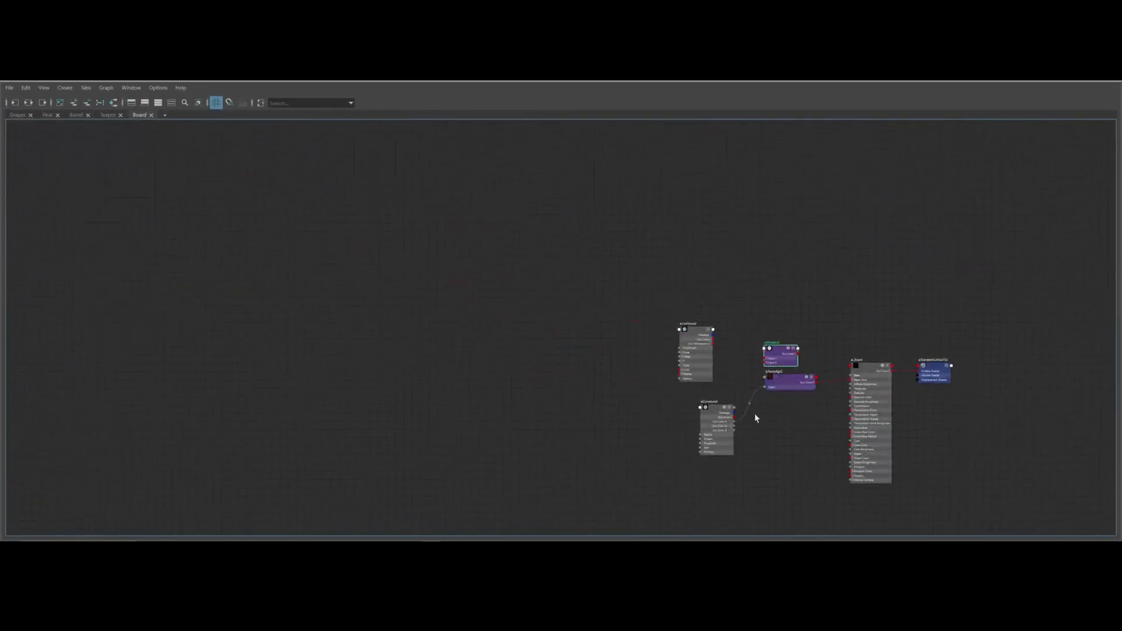
scroll(755, 413, "up", 5)
left_click(729, 367)
key("Delete")
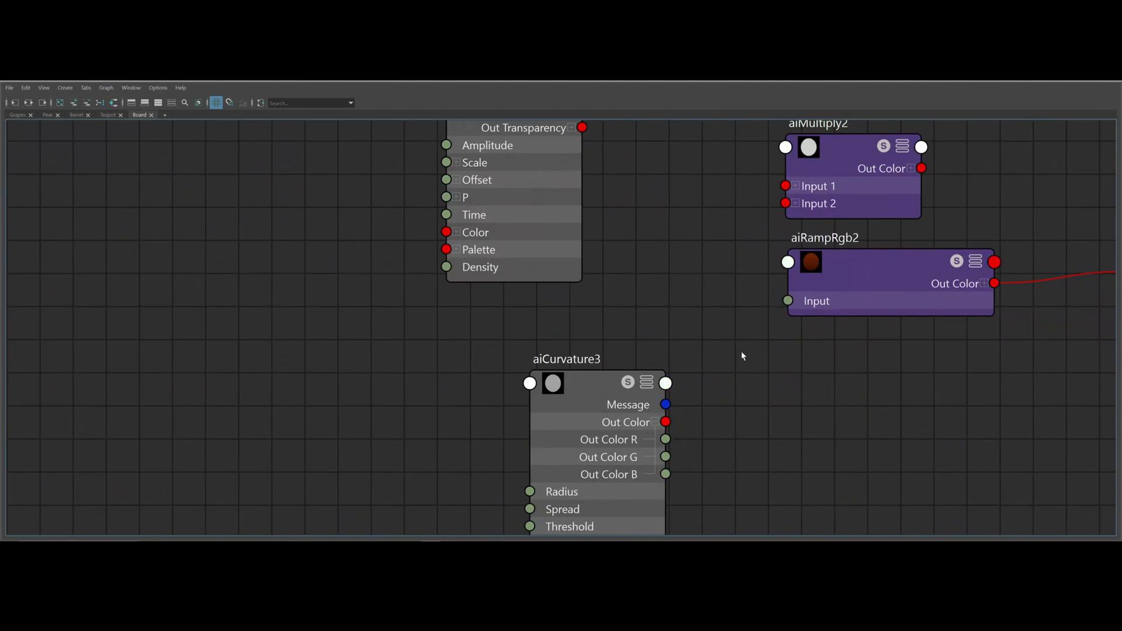
Disconnect the ramp from ai_Board and rearrange the nodes so the multiply node sits between the cell noise and the ramp
left_click(861, 281)
left_click_drag(861, 281, 842, 285)
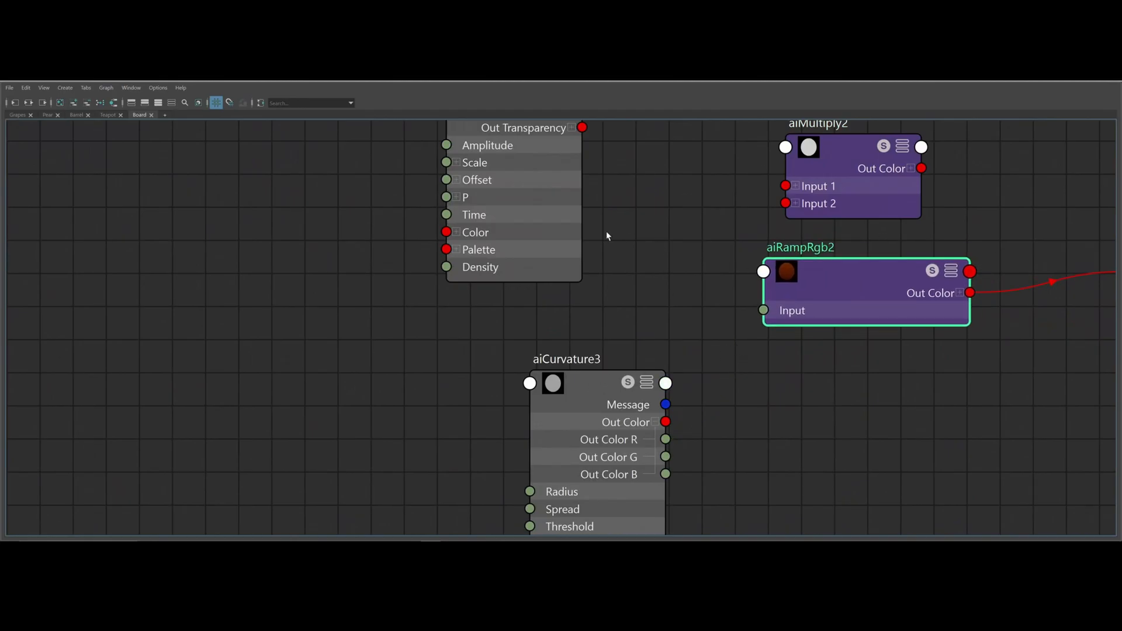
scroll(596, 298, "down", 4)
scroll(592, 321, "down", 2)
left_click_drag(586, 373, 573, 370)
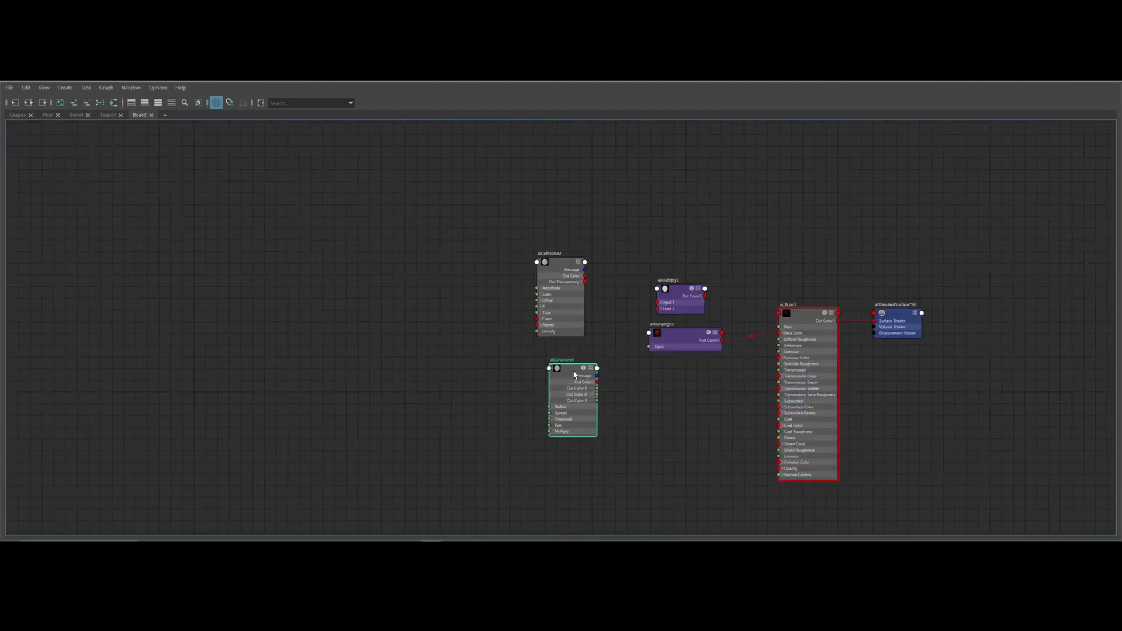
key("Delete")
left_click_drag(735, 317, 748, 249)
left_click_drag(684, 295, 628, 295)
left_click_drag(704, 260, 703, 290)
Expand the multiply node's Out Color and connect its Out Color R to the ramp's Input
scroll(645, 308, "up", 4)
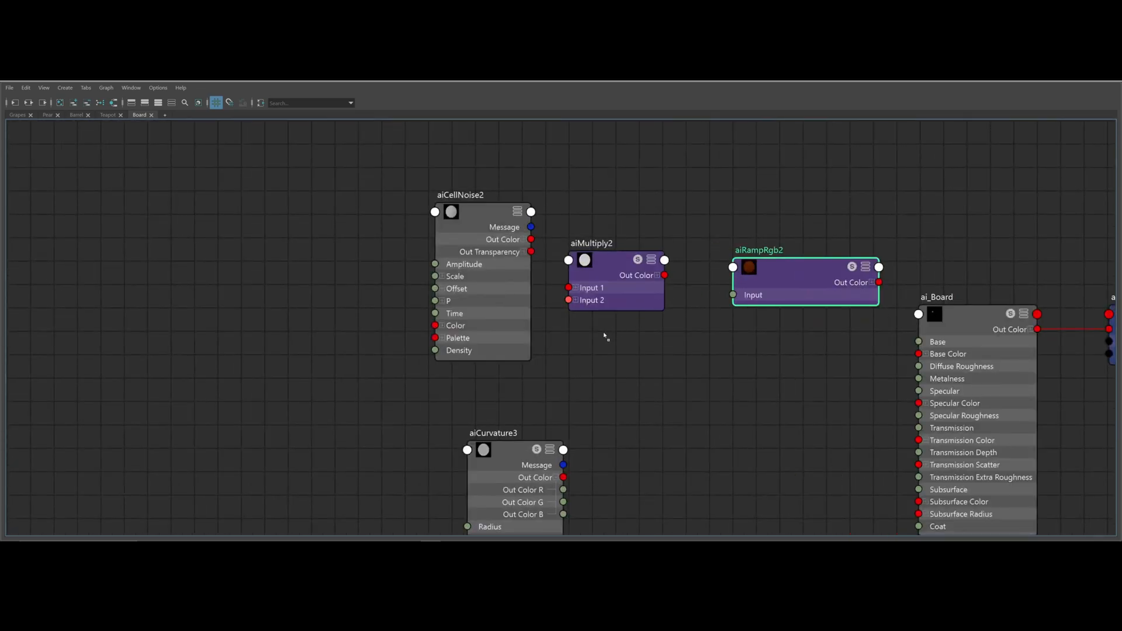
left_click(657, 275)
left_click_drag(665, 288, 733, 295)
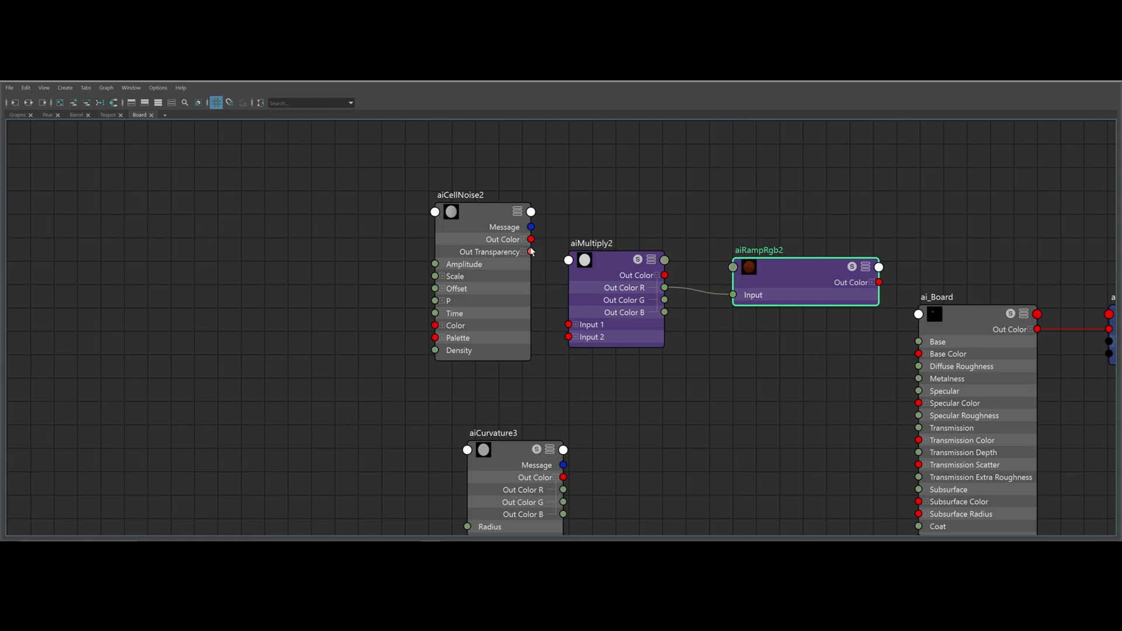
Connect the cell noise's Out Color to the multiply node's Input 1 and the curvature's Out Color to Input 2
left_click_drag(531, 239, 568, 324)
left_click_drag(563, 477, 568, 337)
left_click_drag(520, 442, 500, 441)
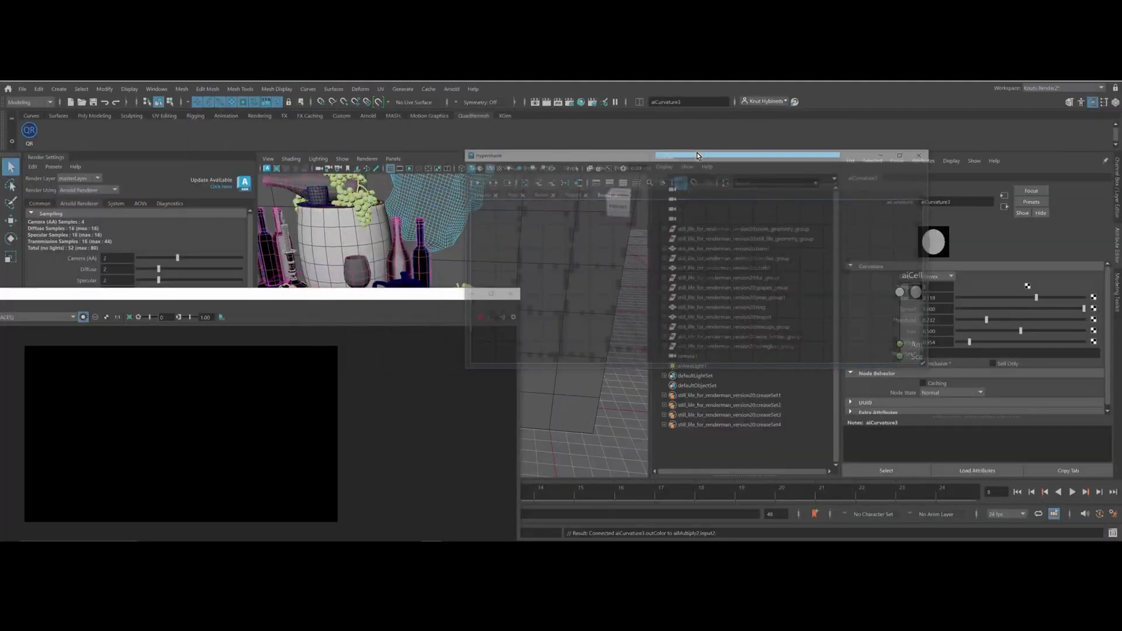
Arrange the Hypershade and Arnold RenderView so both are usable, and update the full scene in the render
left_click_drag(696, 156, 647, 101)
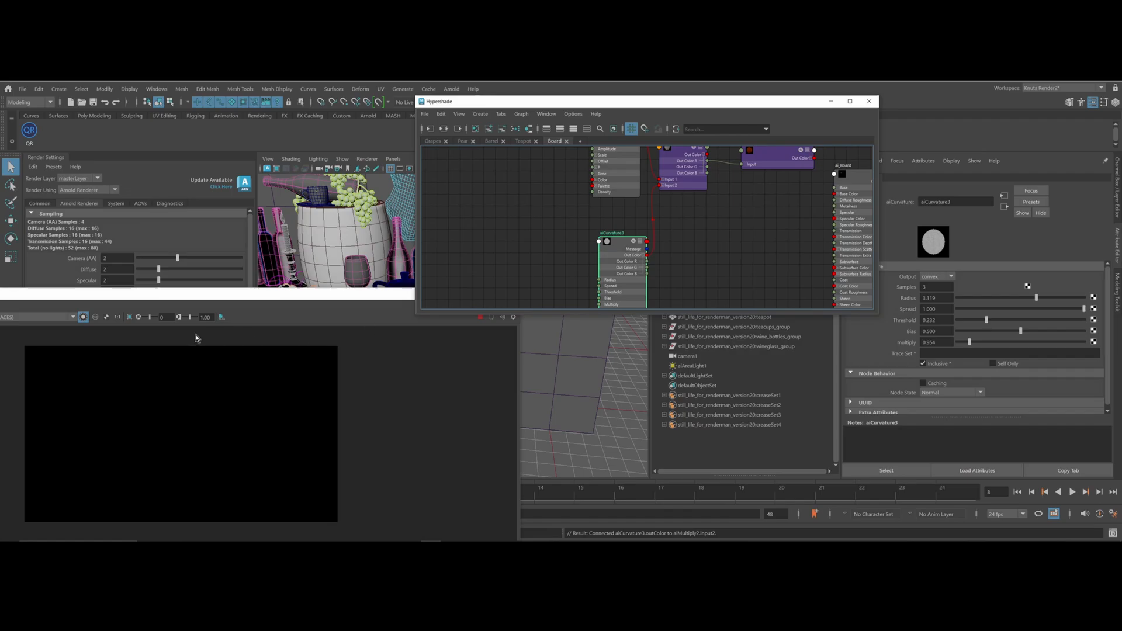
left_click_drag(222, 295, 253, 219)
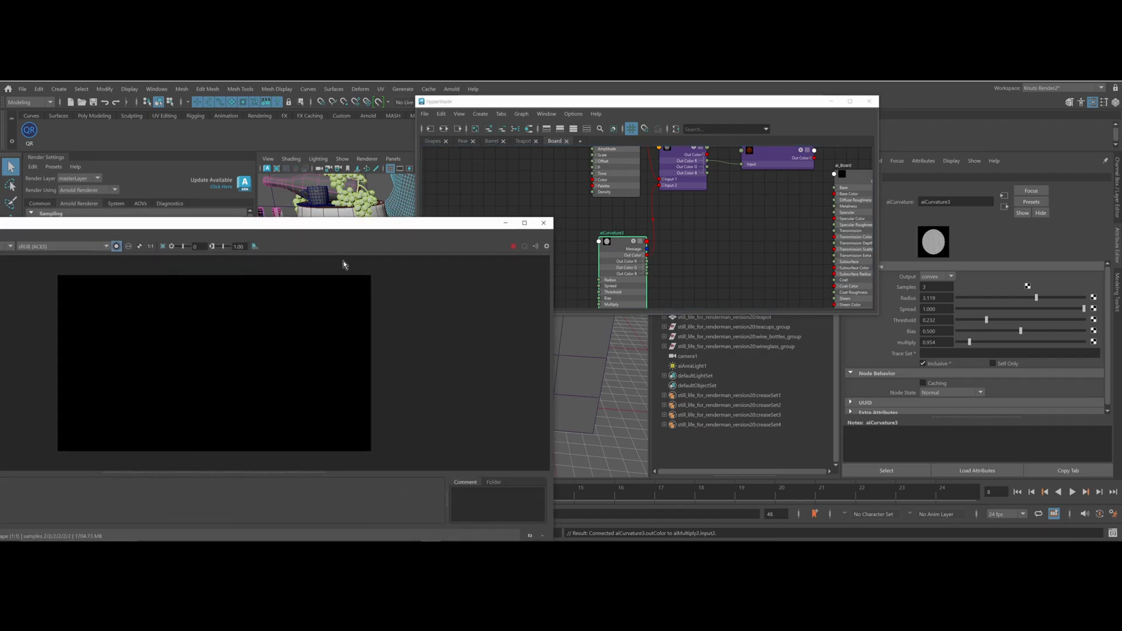
left_click(619, 240)
left_click_drag(619, 241, 568, 237)
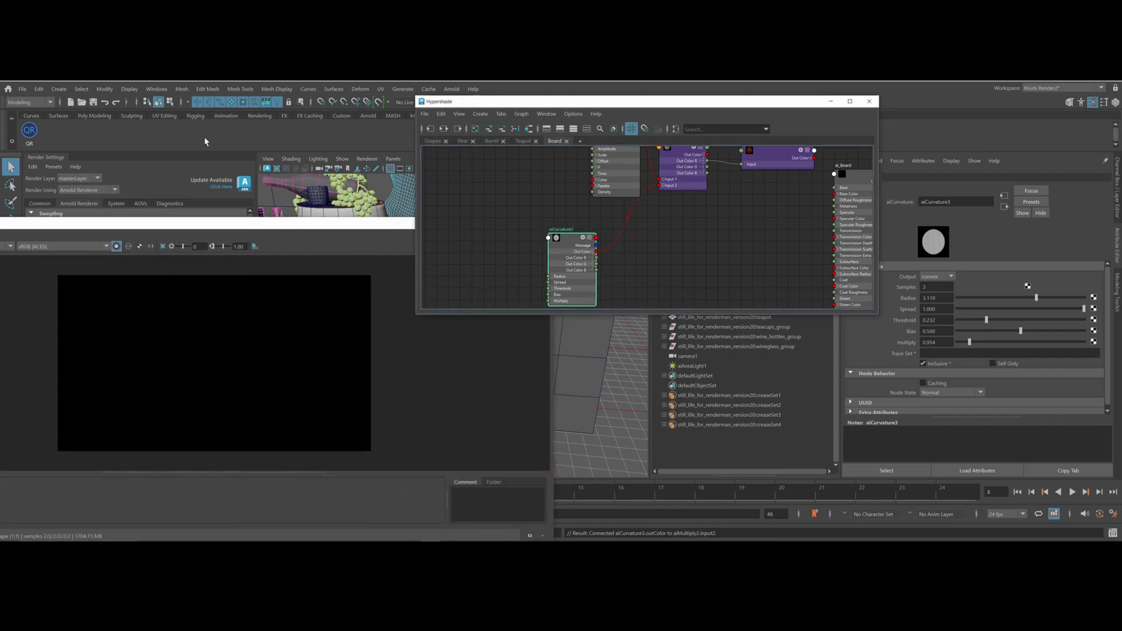
left_click_drag(293, 228, 442, 253)
left_click_drag(700, 315, 481, 308)
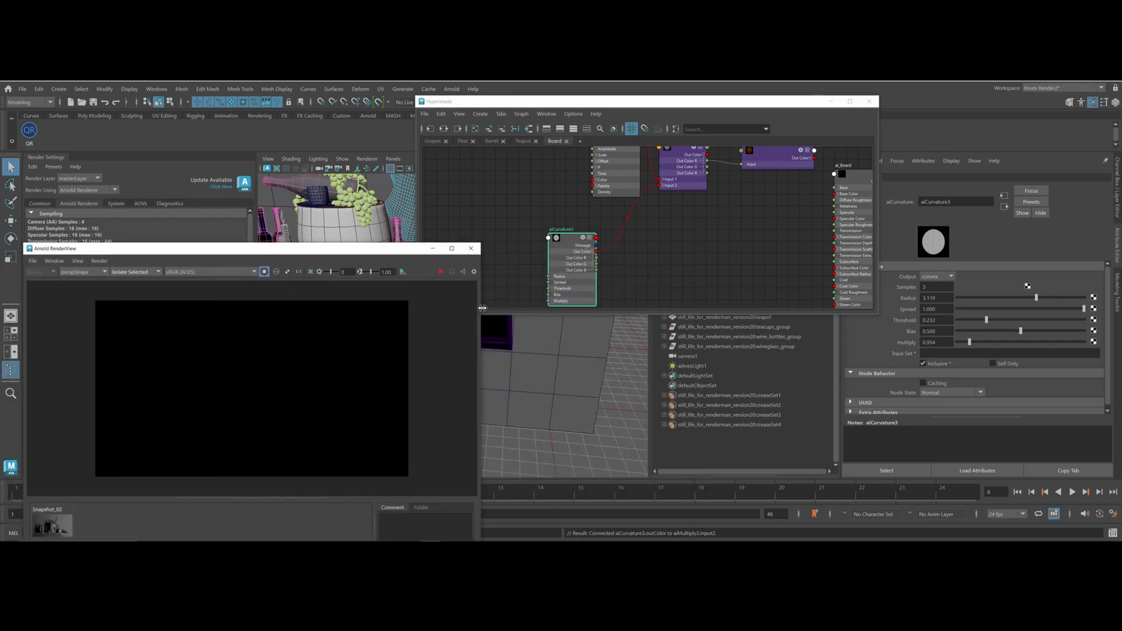
left_click(100, 261)
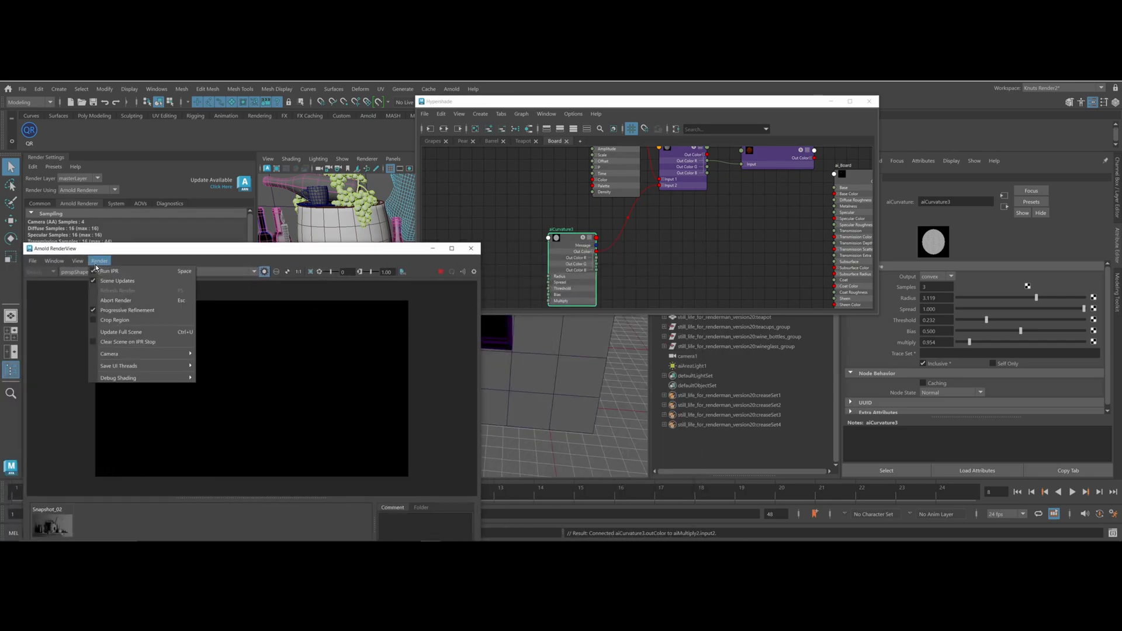
left_click(130, 331)
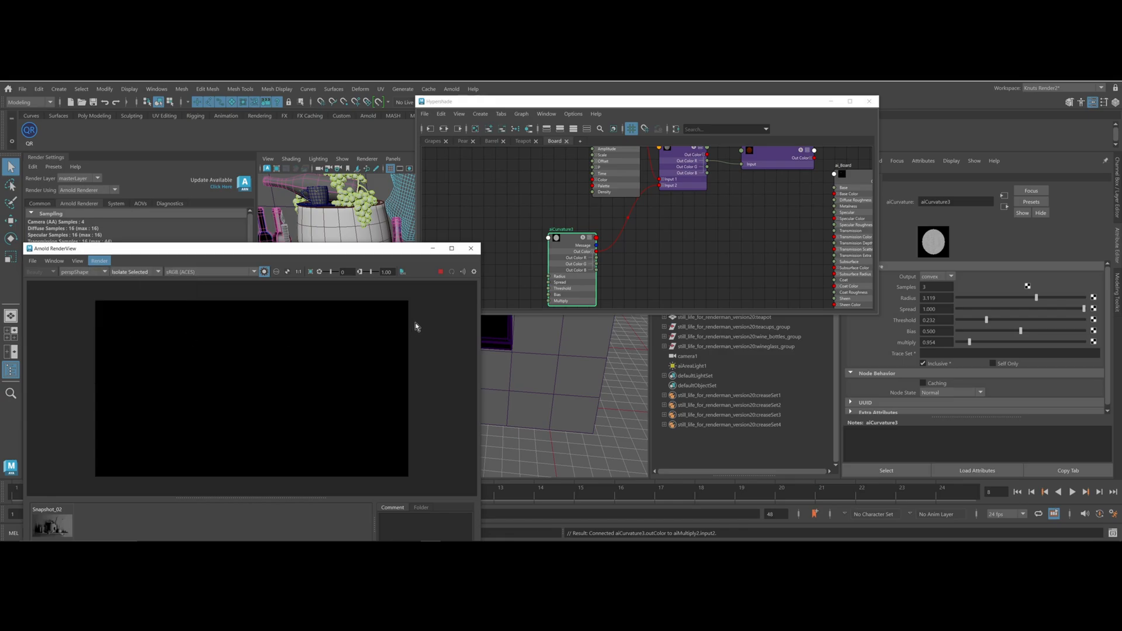
Connect the ramp's Out Color to the Base Color of ai_Board
left_click(574, 238)
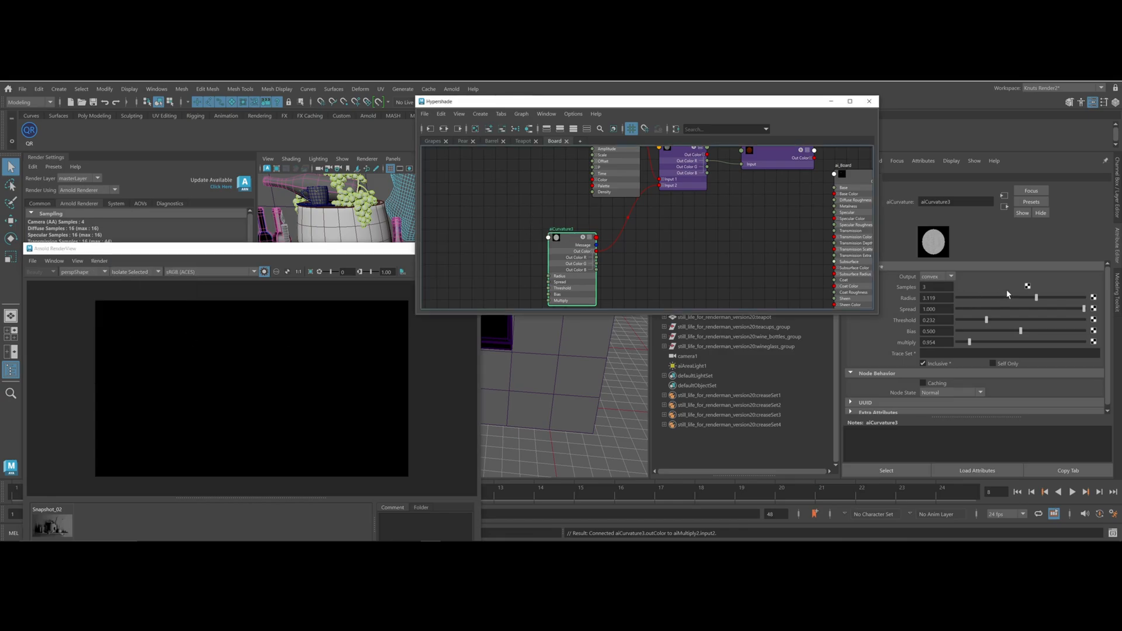
left_click(682, 169)
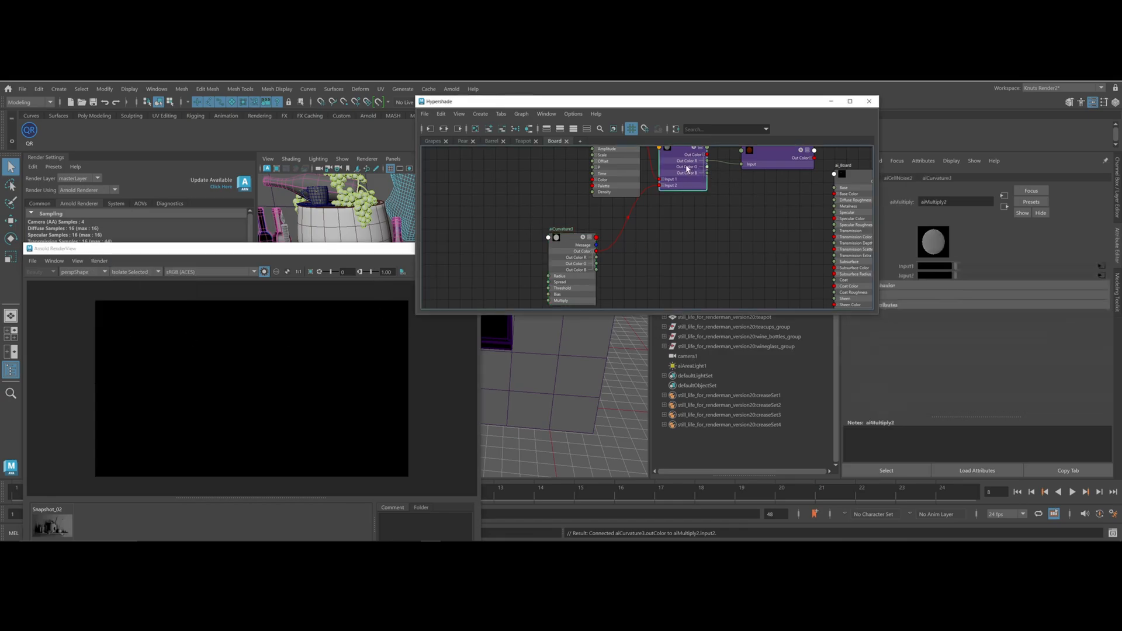
middle_click_drag(837, 197, 772, 252, "alt")
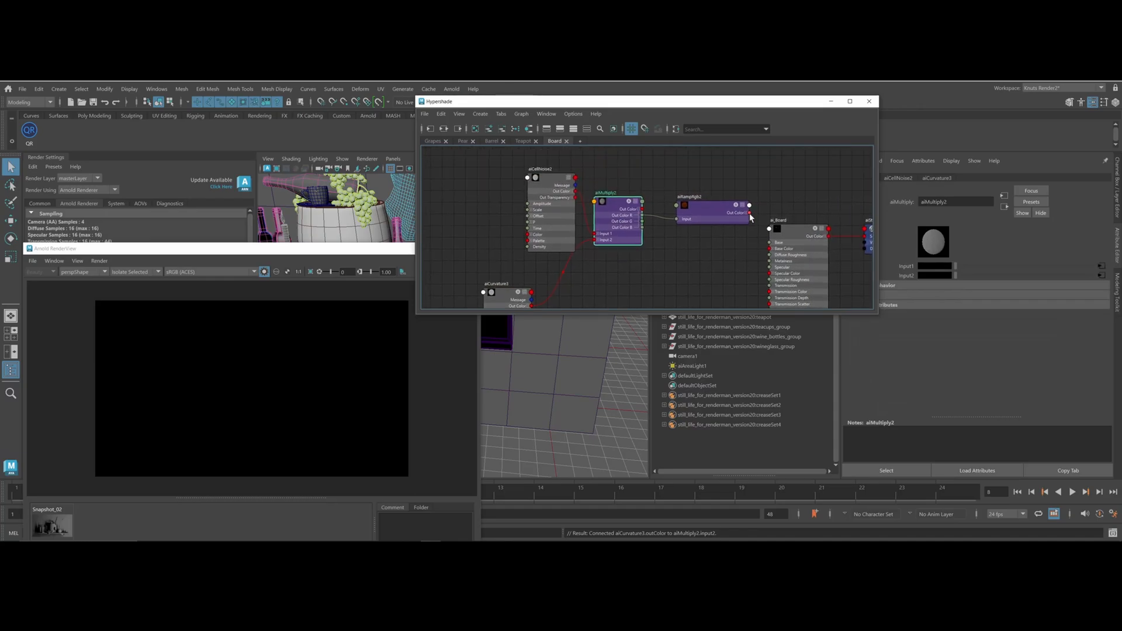
mouse_move(750, 213)
left_mouse_down()
mouse_move(757, 260)
mouse_move(769, 246)
left_mouse_up()
Set the curvature node's Threshold to 0.140 and Multiply to 1.160, and preview the ramp
left_click(522, 288)
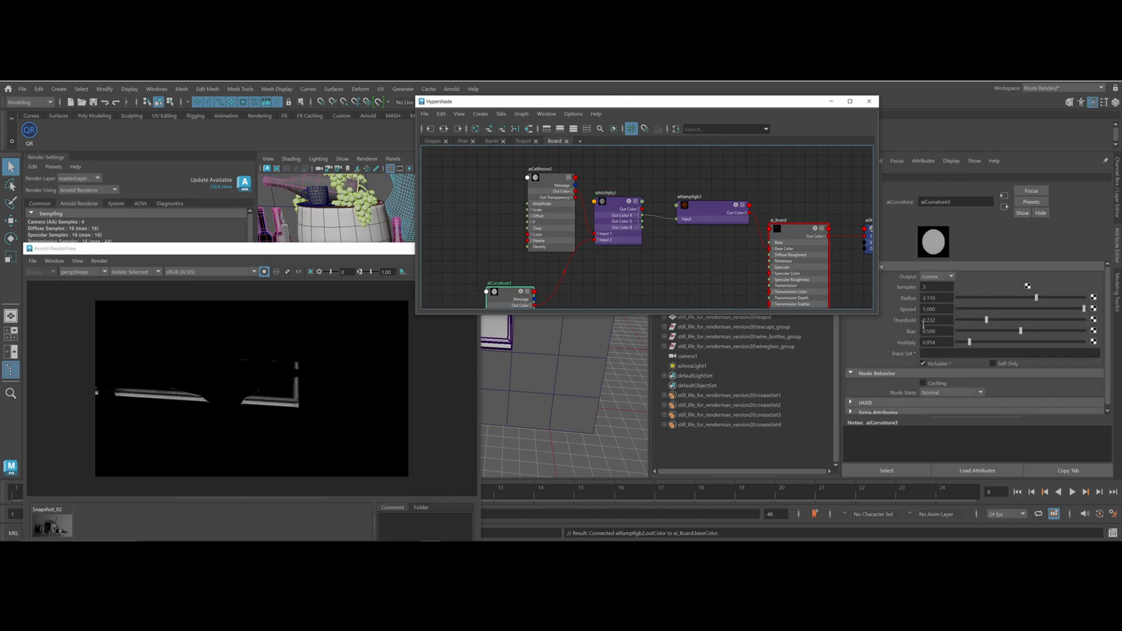
left_click_drag(986, 321, 972, 342)
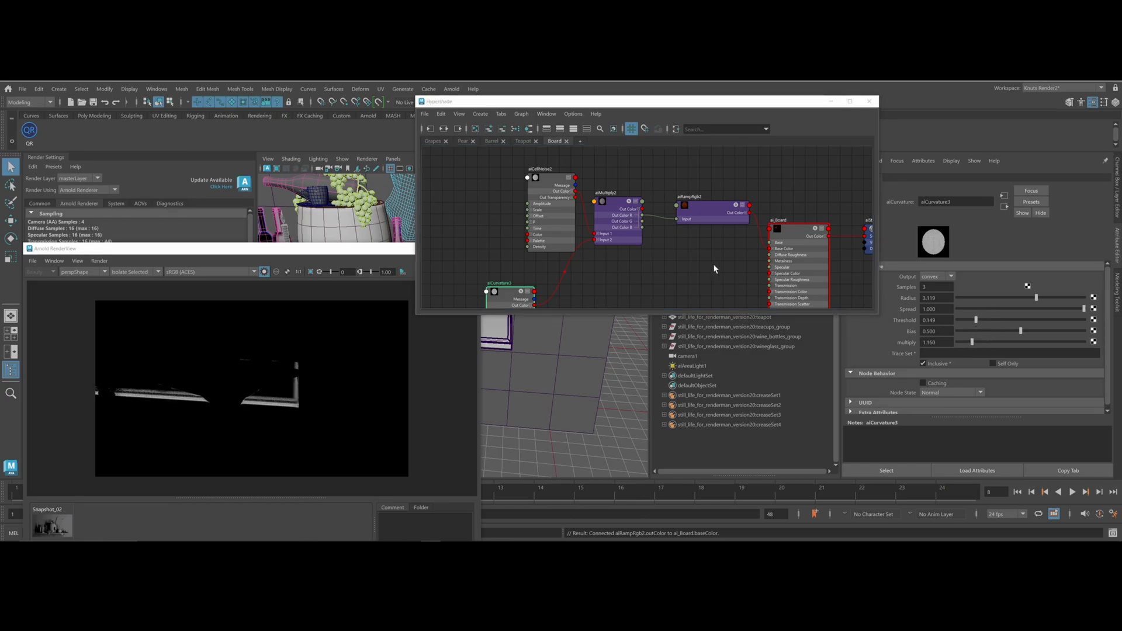
left_click(701, 210)
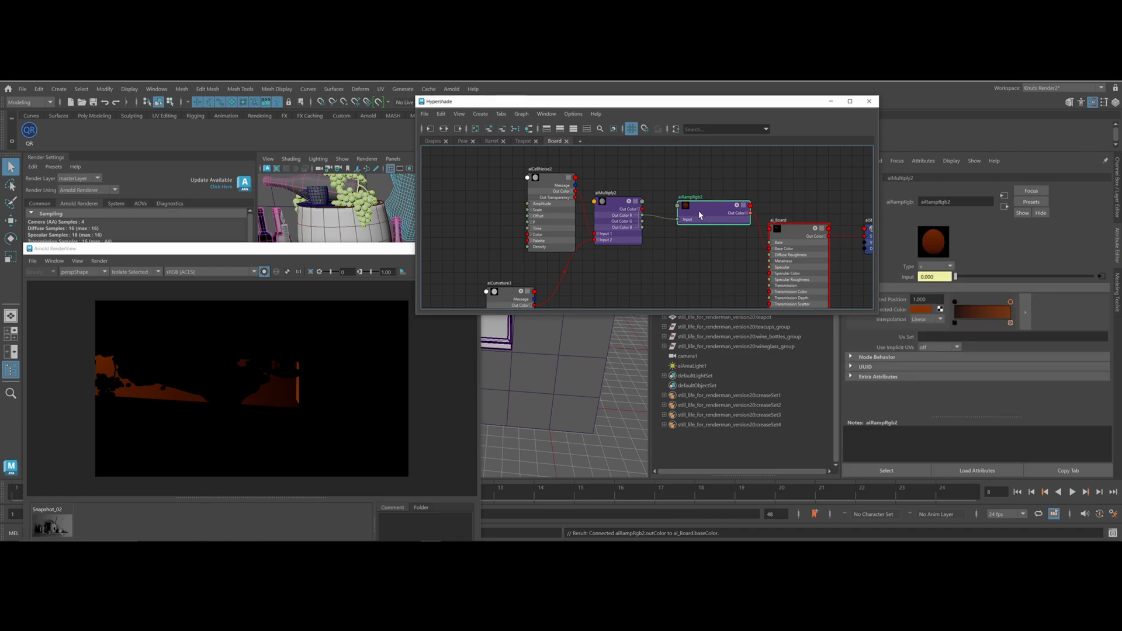
Set the cell noise's Pattern to worley1, Octaves to 3 and Lacunarity to 2.560
left_click(538, 178)
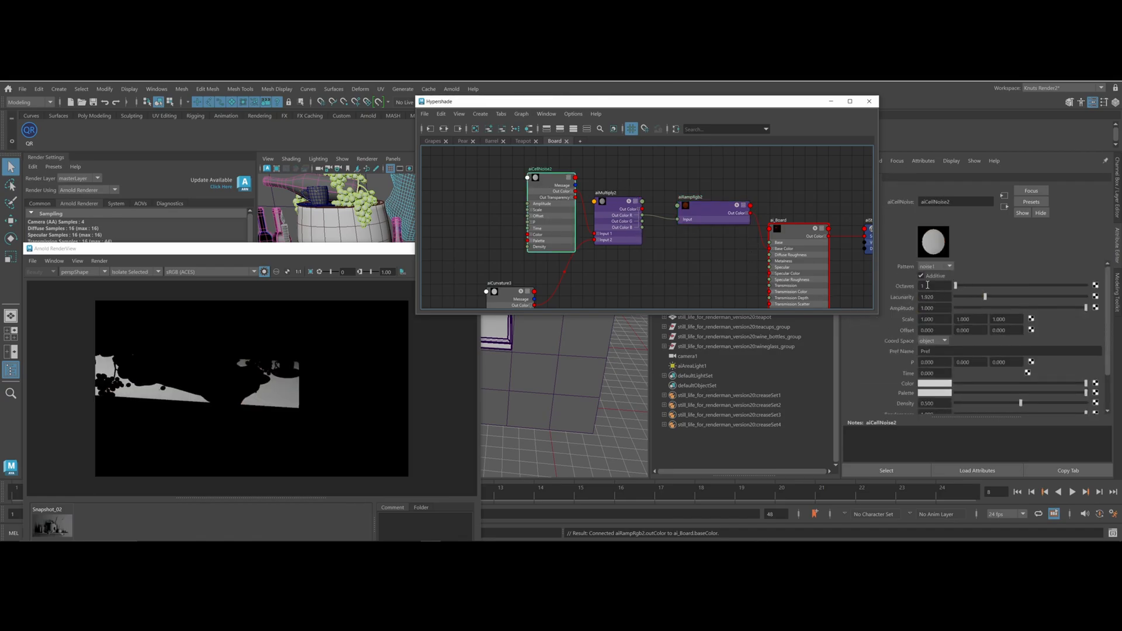
left_click(944, 268)
left_click(935, 296)
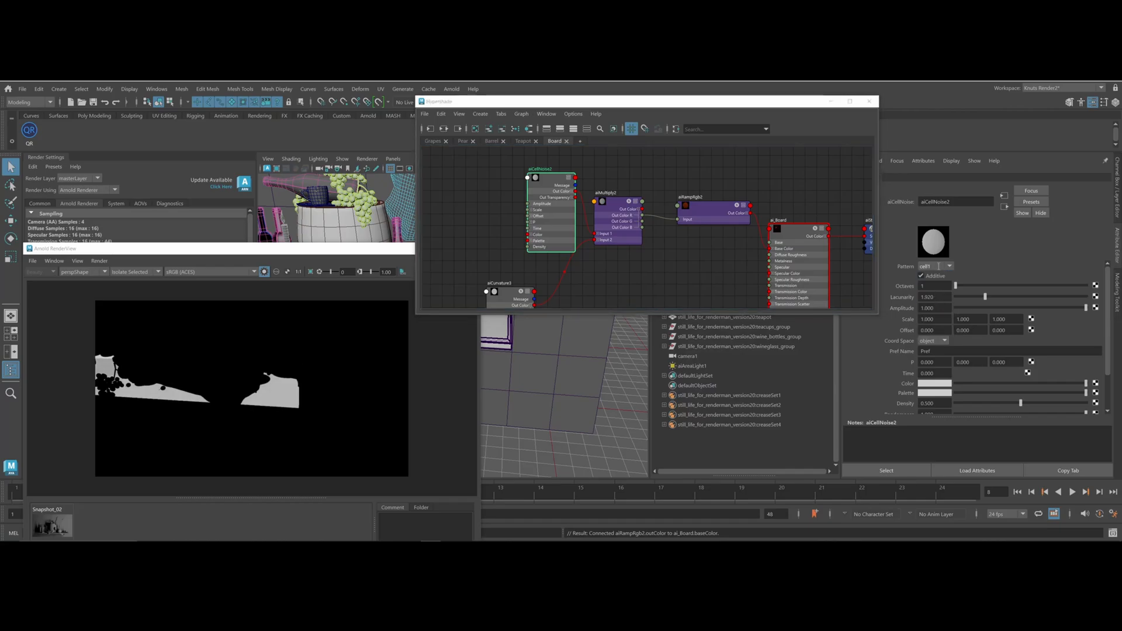
left_click(947, 269)
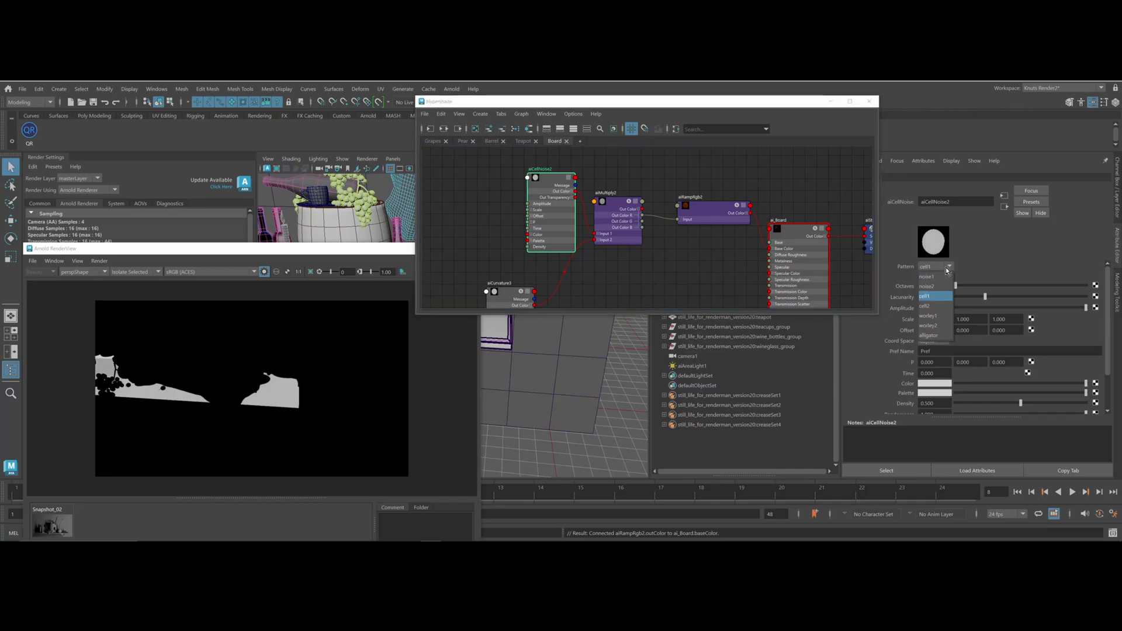
left_click(932, 315)
left_click(991, 286)
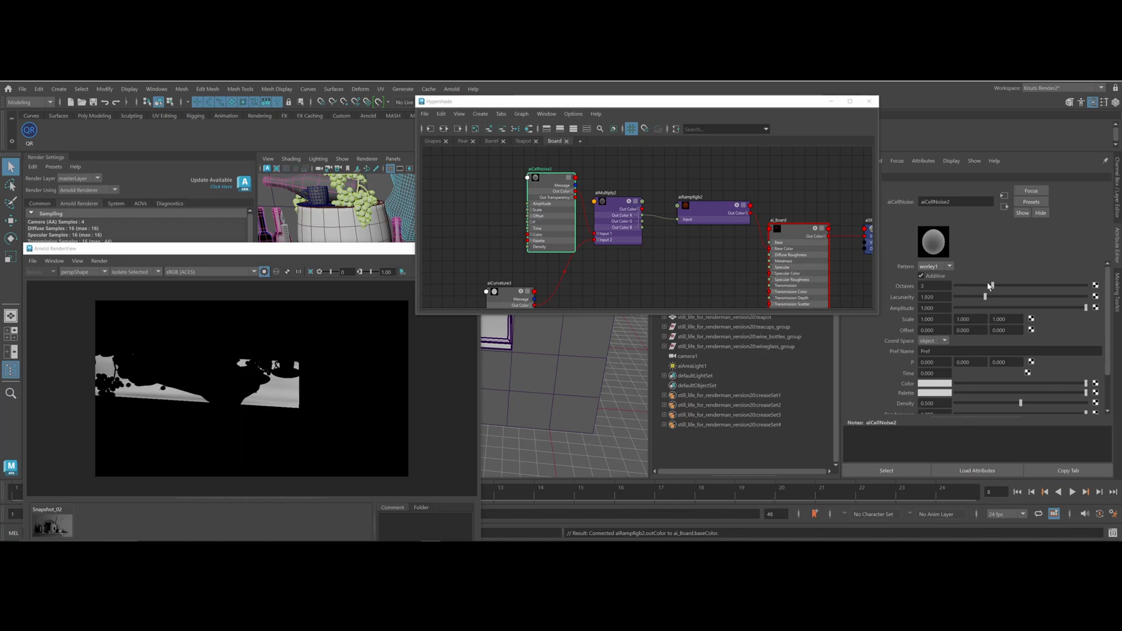
left_click(1005, 297)
Set all three Scale values of the cell noise to 7
left_click_drag(941, 319, 746, 304)
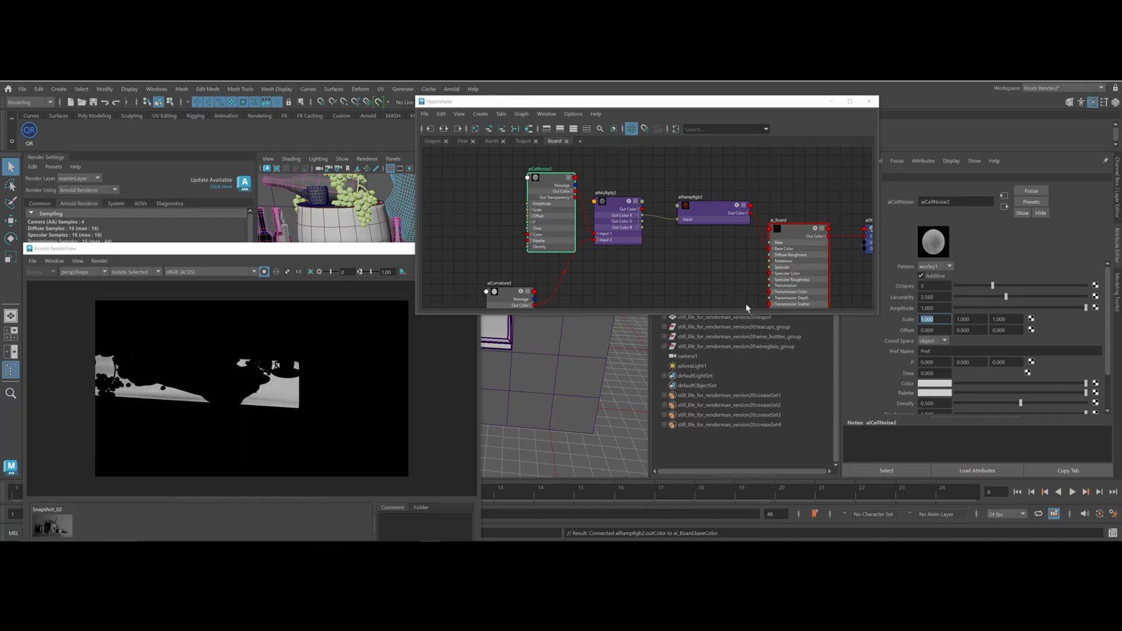
type("7")
key("Tab")
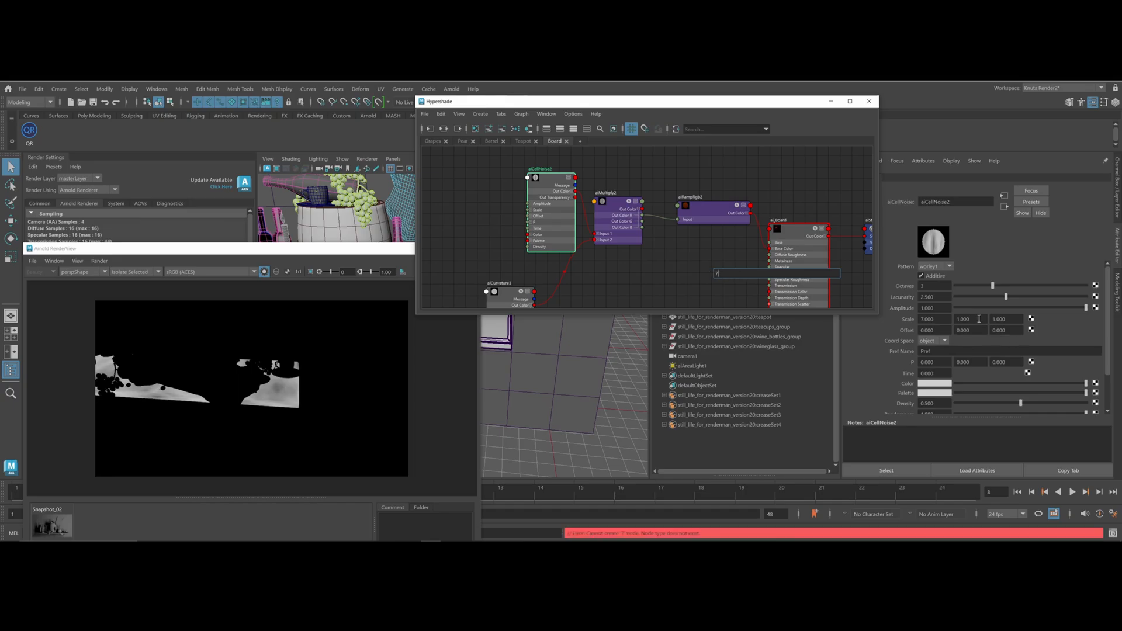
left_click_drag(978, 319, 939, 319)
type("7")
key("Tab")
type("7")
key("Return")
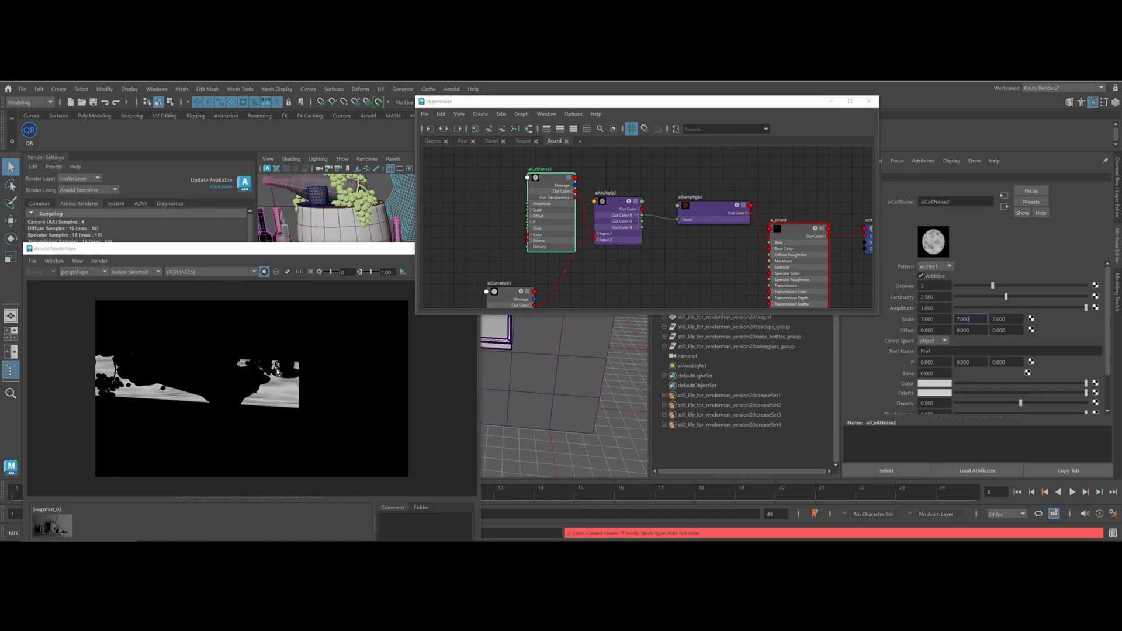
Update the full scene and preview the ai_Board, ramp and curvature nodes in isolation on the bench
left_click(786, 239)
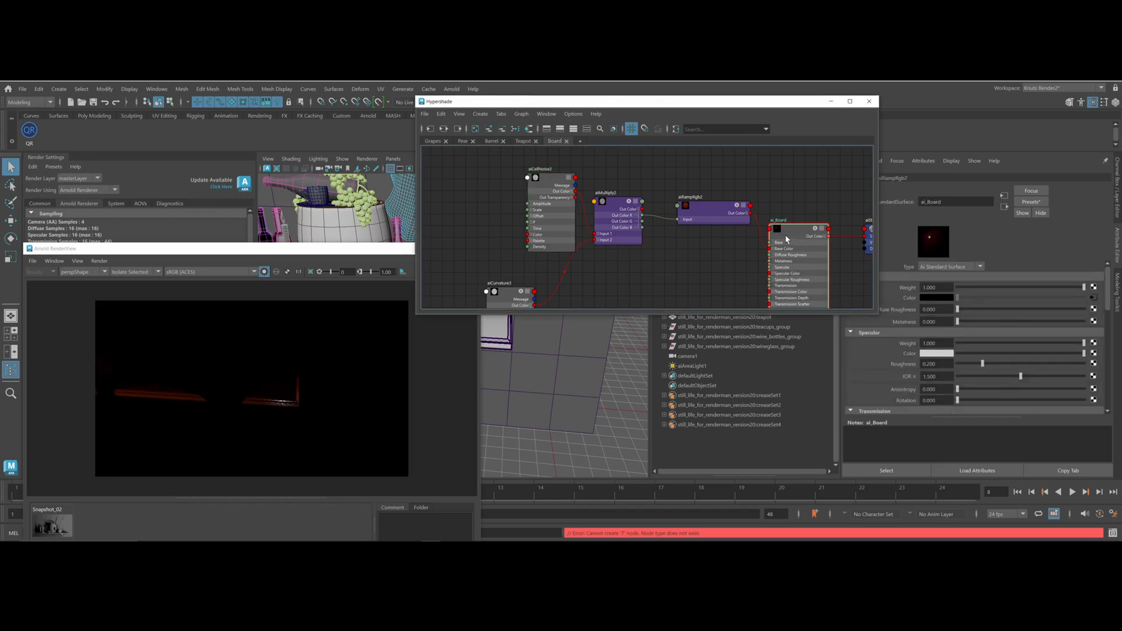
left_click(701, 203)
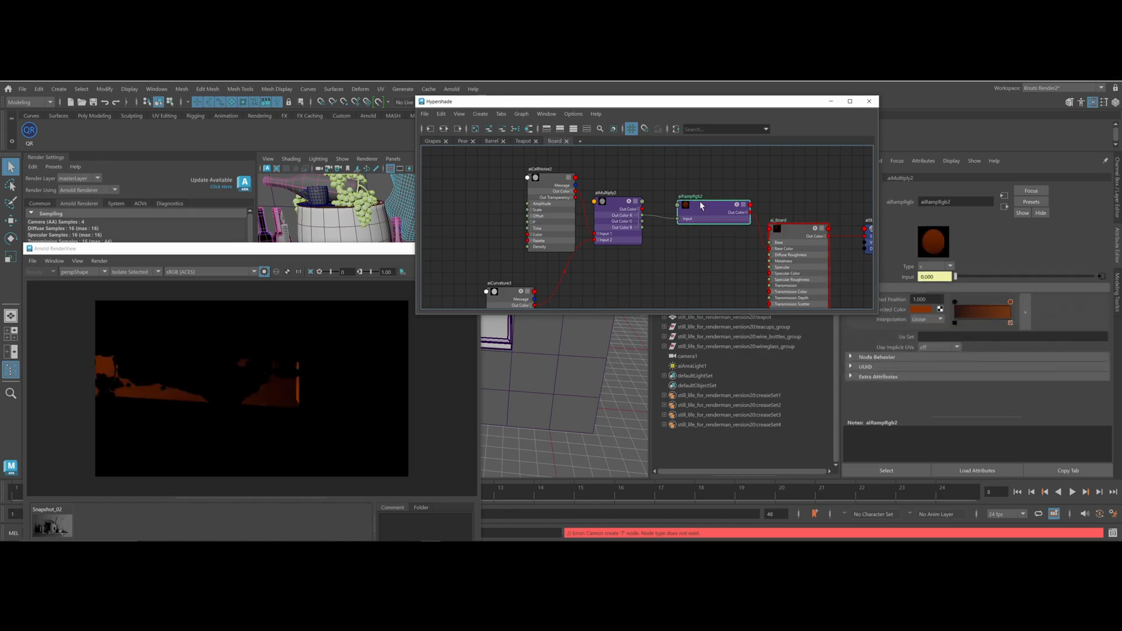
left_click(99, 261)
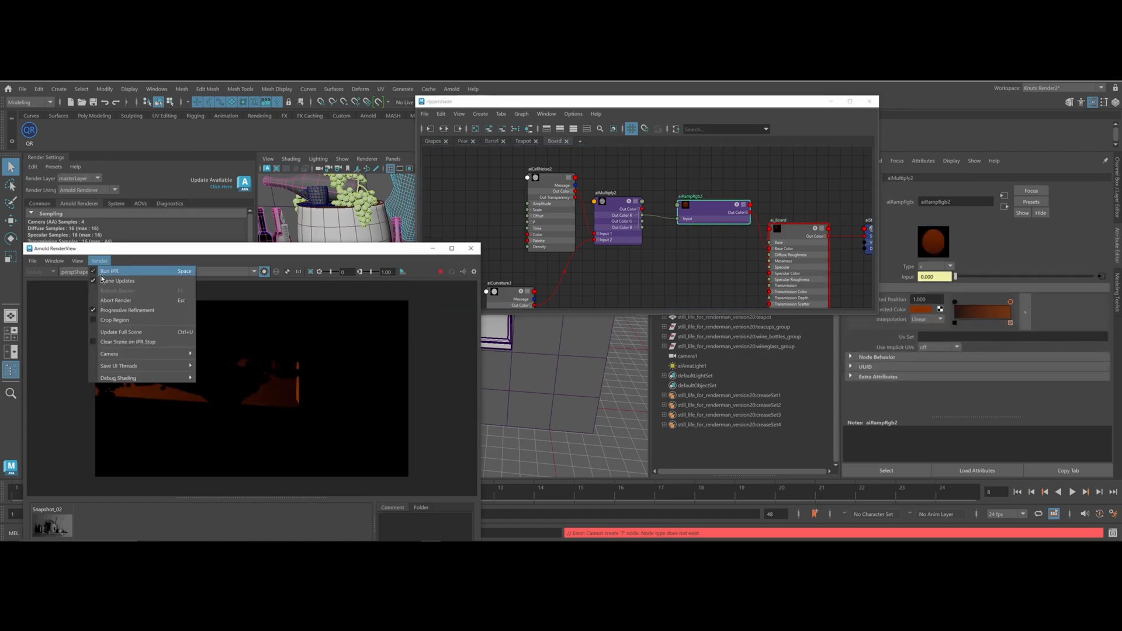
left_click(133, 336)
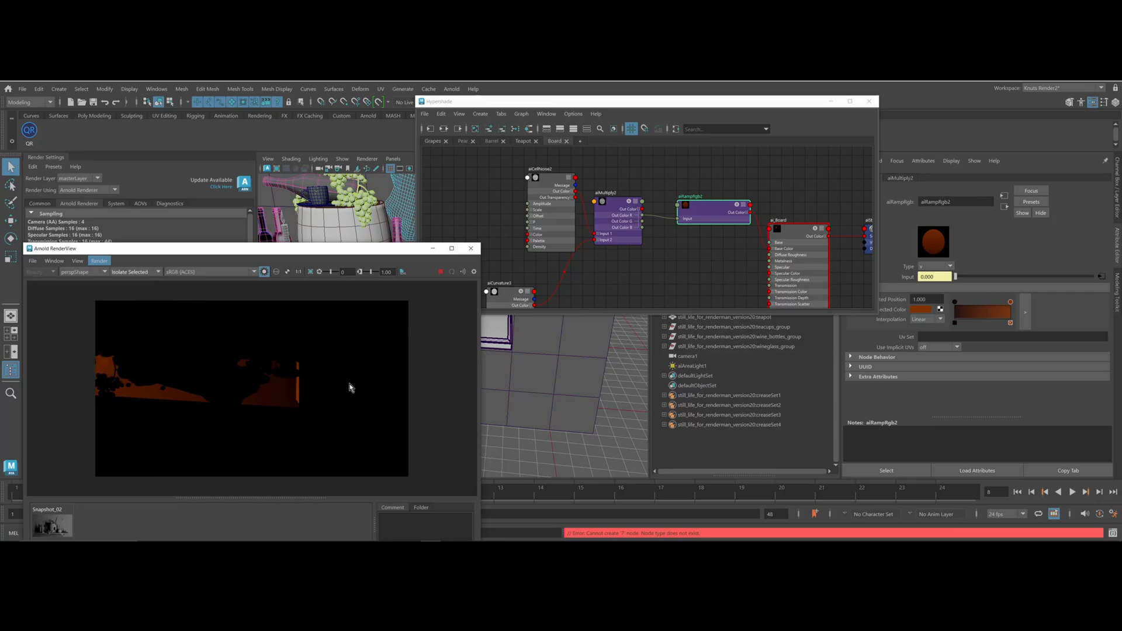
left_click(792, 237)
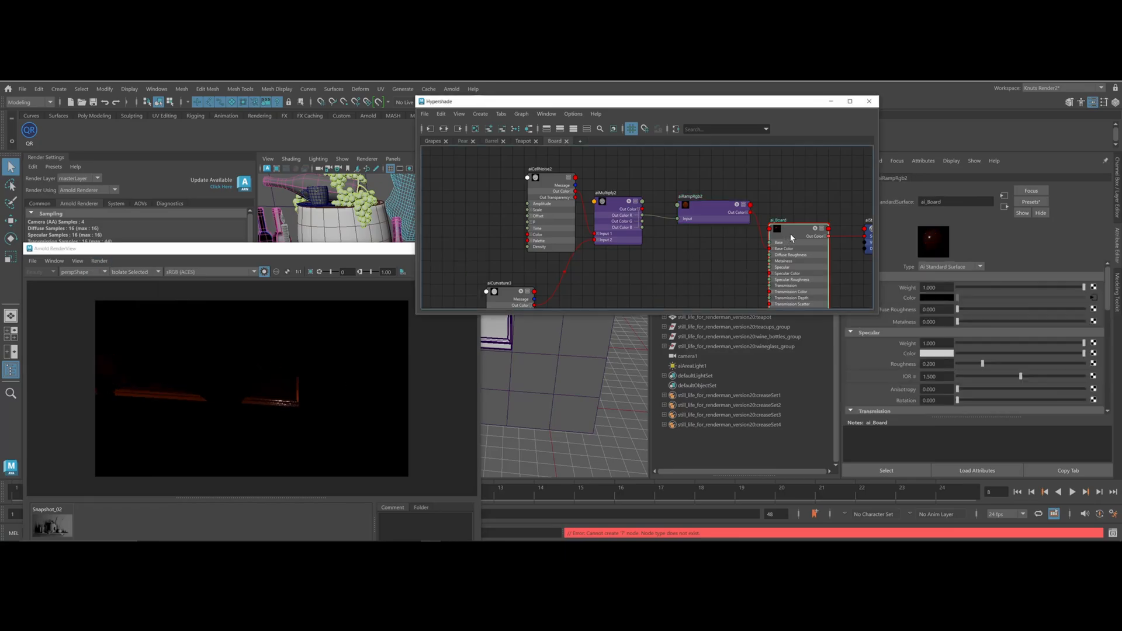
left_click(252, 379)
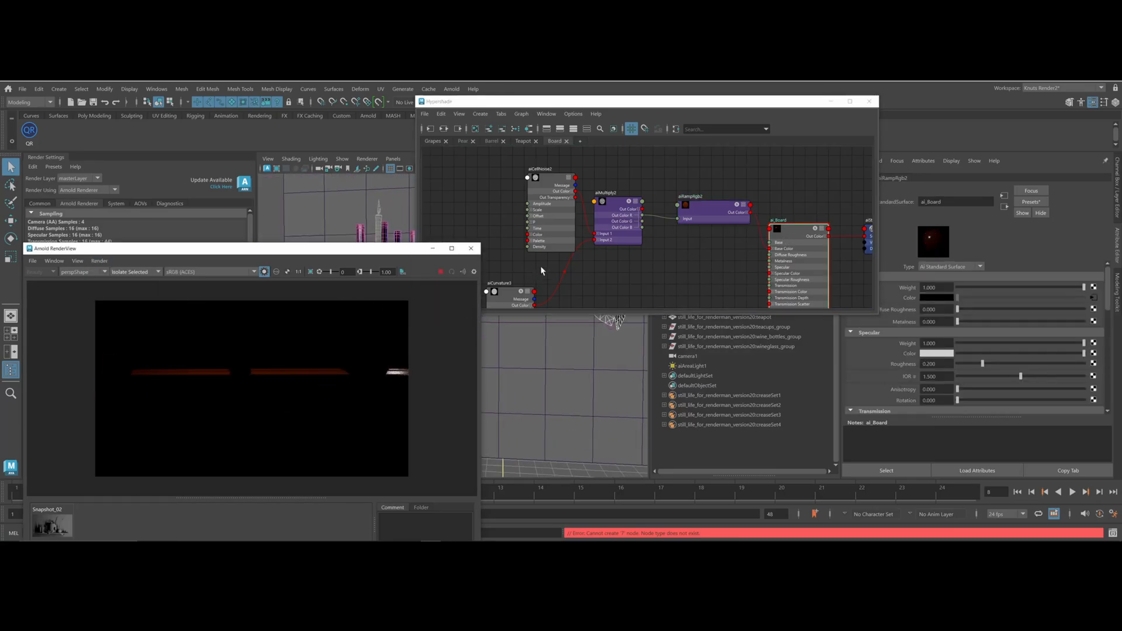
middle_click_drag(525, 241, 531, 213)
left_click(517, 286)
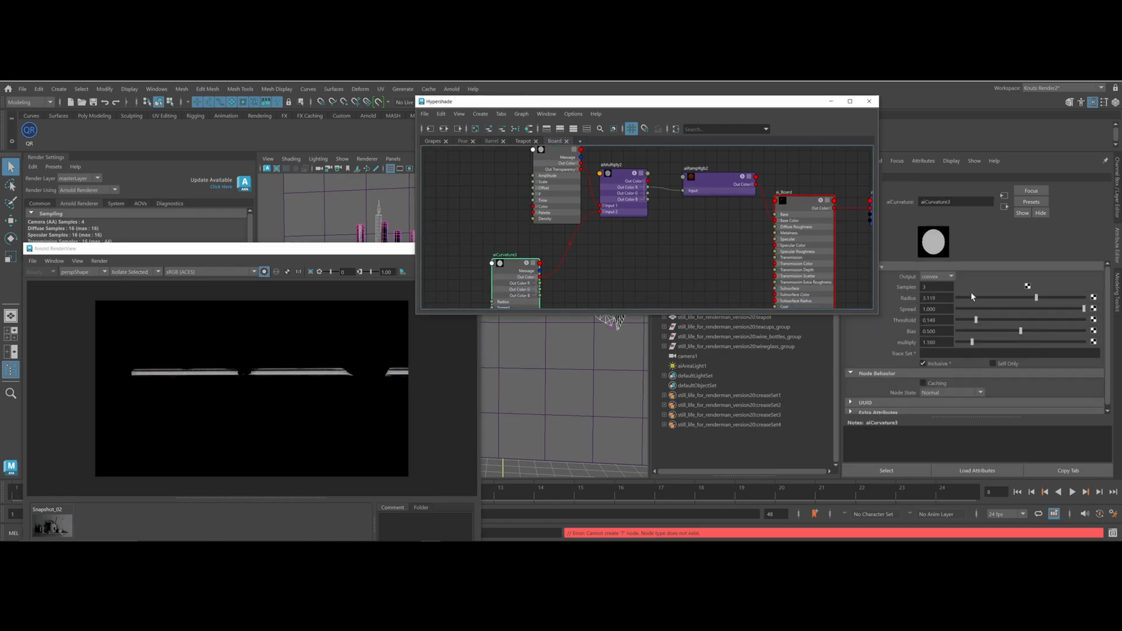
Move the ai_Board node farther from the ramp to make room between them
middle_click_drag(677, 212, 543, 218)
middle_click_drag(668, 201, 735, 212)
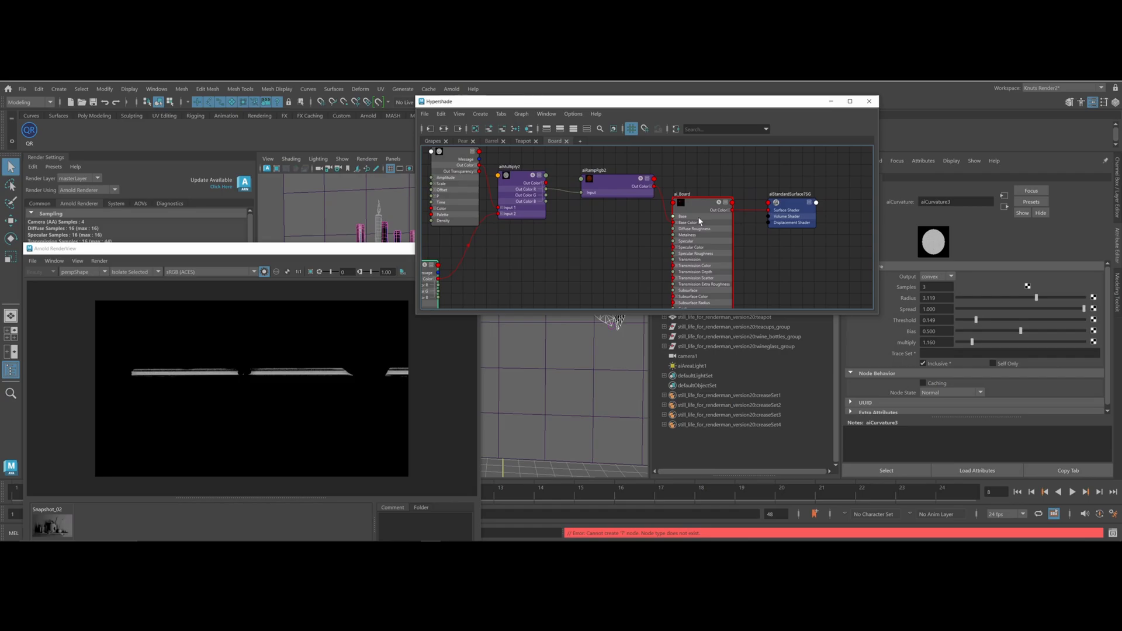
left_click(682, 199)
left_click_drag(682, 199, 798, 168)
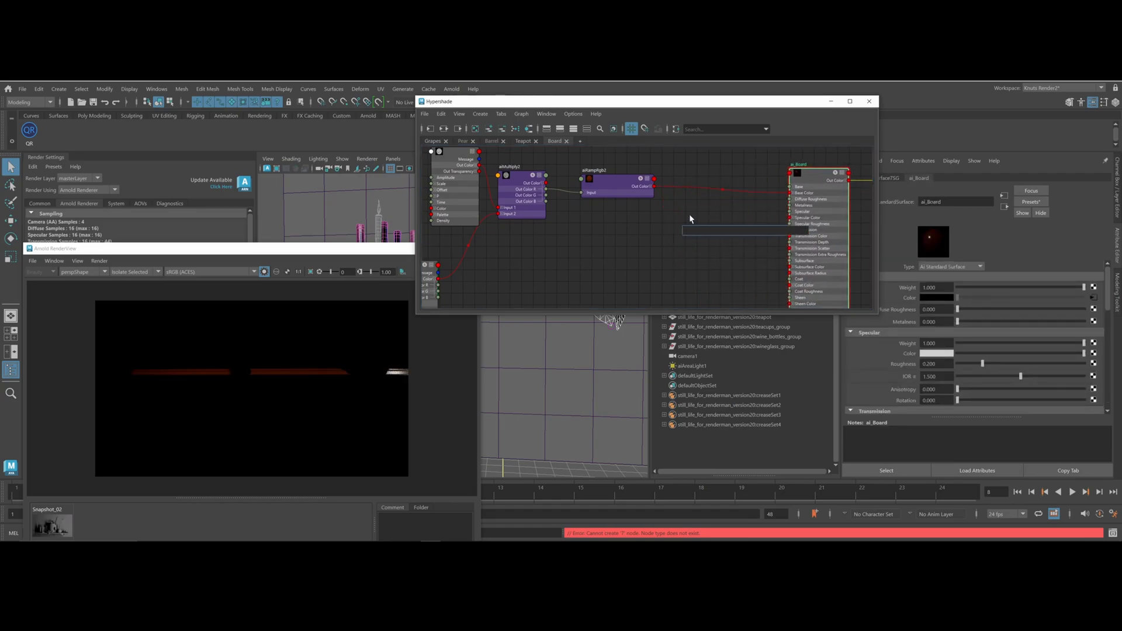
Add an aiColorCorrect node and place it between the ramp and ai_Board
type("color")
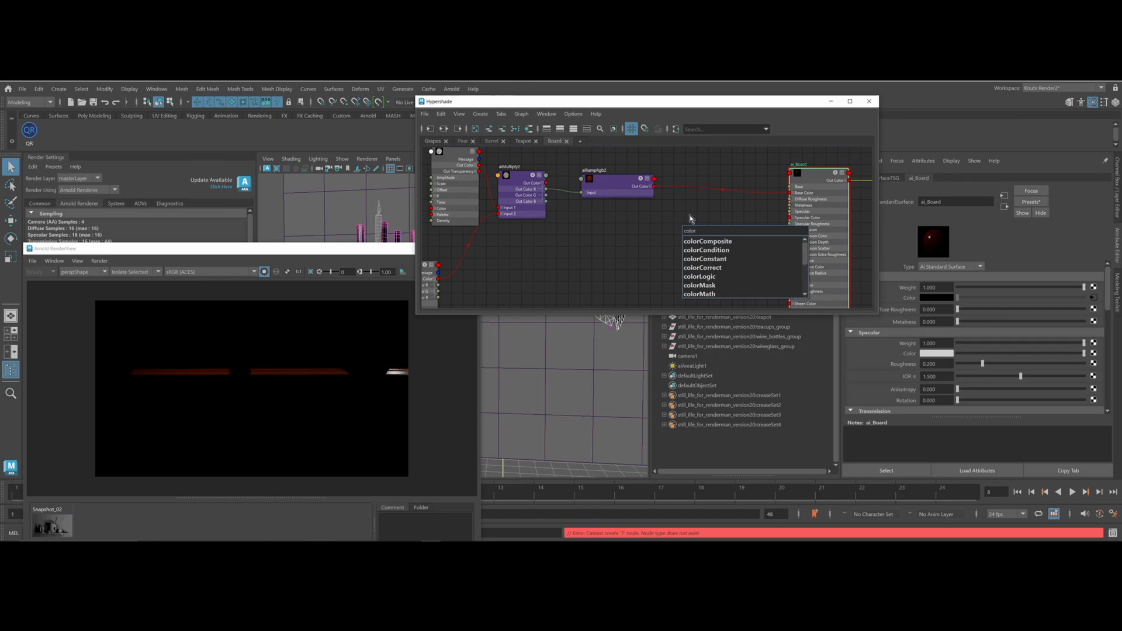
key("BackSpace")
key("BackSpace")
key("BackSpace")
key("BackSpace")
key("BackSpace")
type("aicolo")
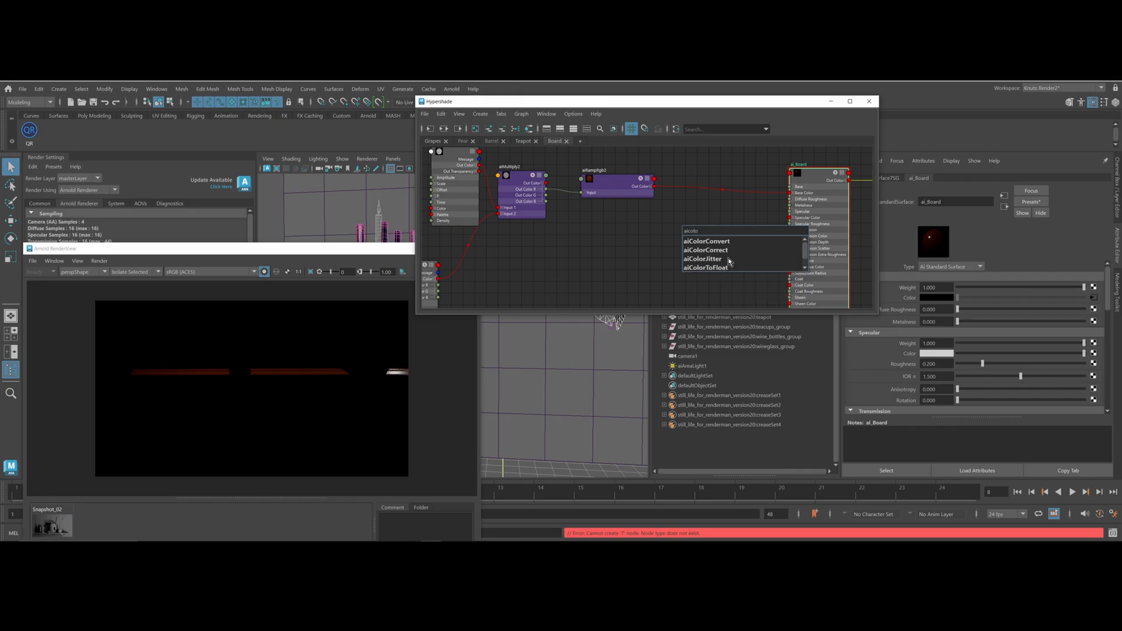
left_click(719, 251)
left_click_drag(595, 253, 698, 180, "shift")
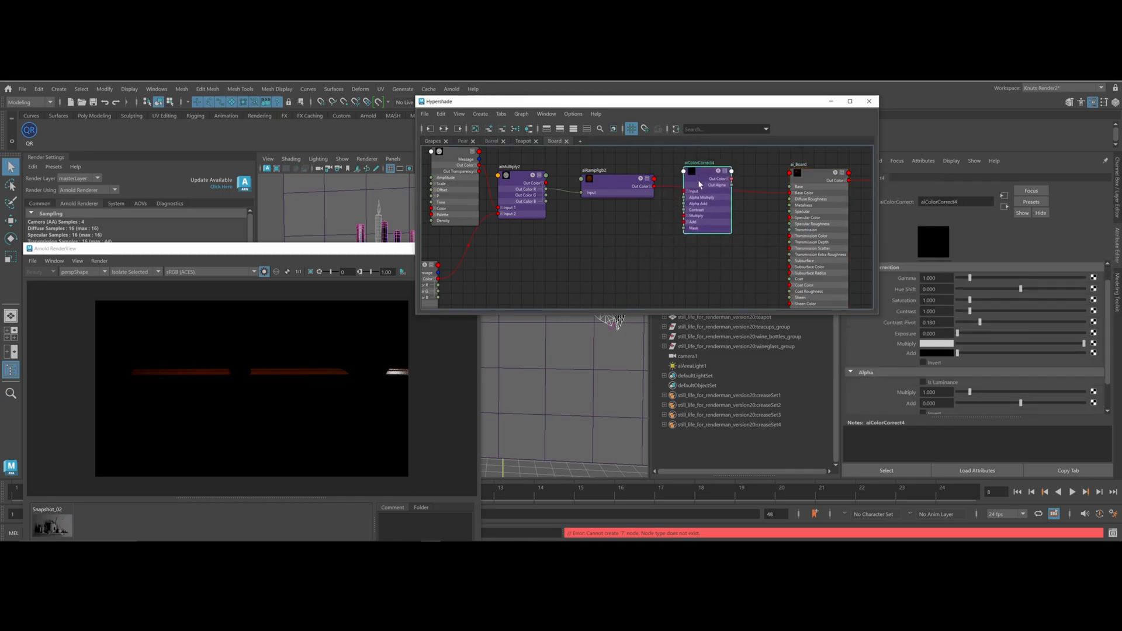
Route the ramp's Out Color through the color correct node's Input and into ai_Board's Base Color
left_click(651, 186)
left_click_drag(653, 188, 790, 192)
left_click_drag(795, 261, 668, 252)
Add an aiCurvature node in the empty space below the color correct node
type("ai")
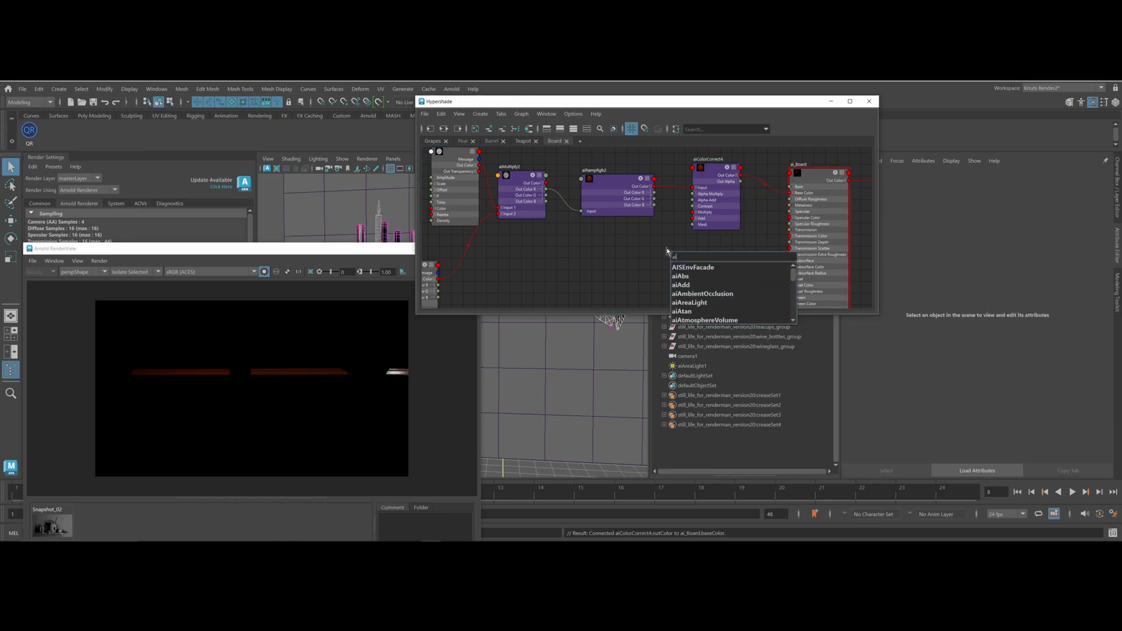
type("ce")
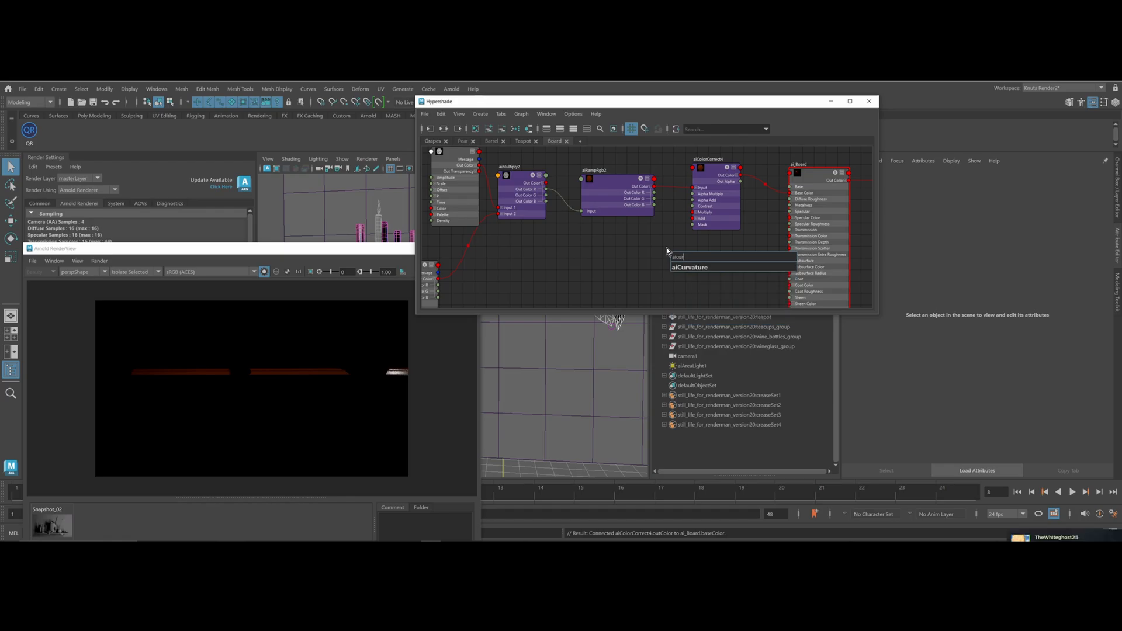
left_click(684, 270)
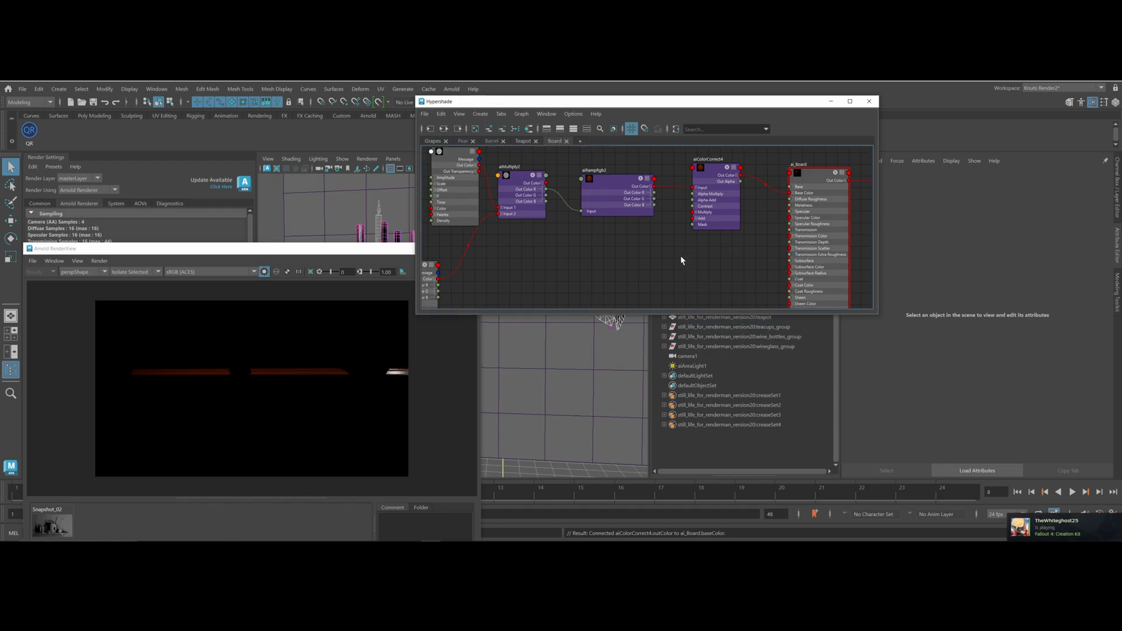
Add an aiCurvature node and place it below the ramp
key("Tab")
type("aic")
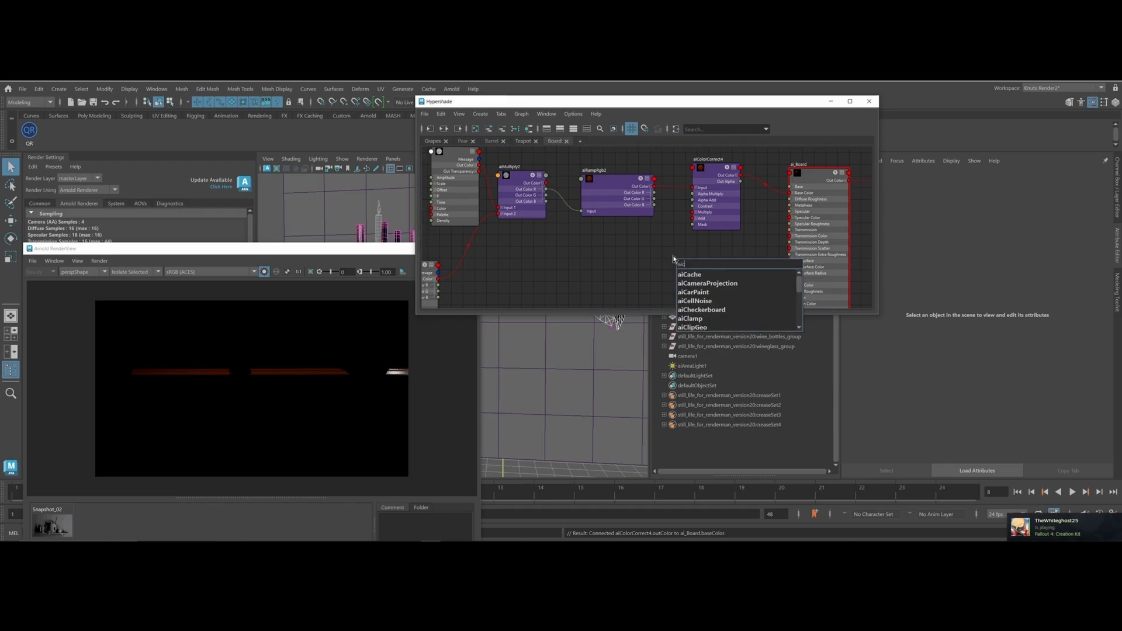
type("ur")
left_click(696, 274)
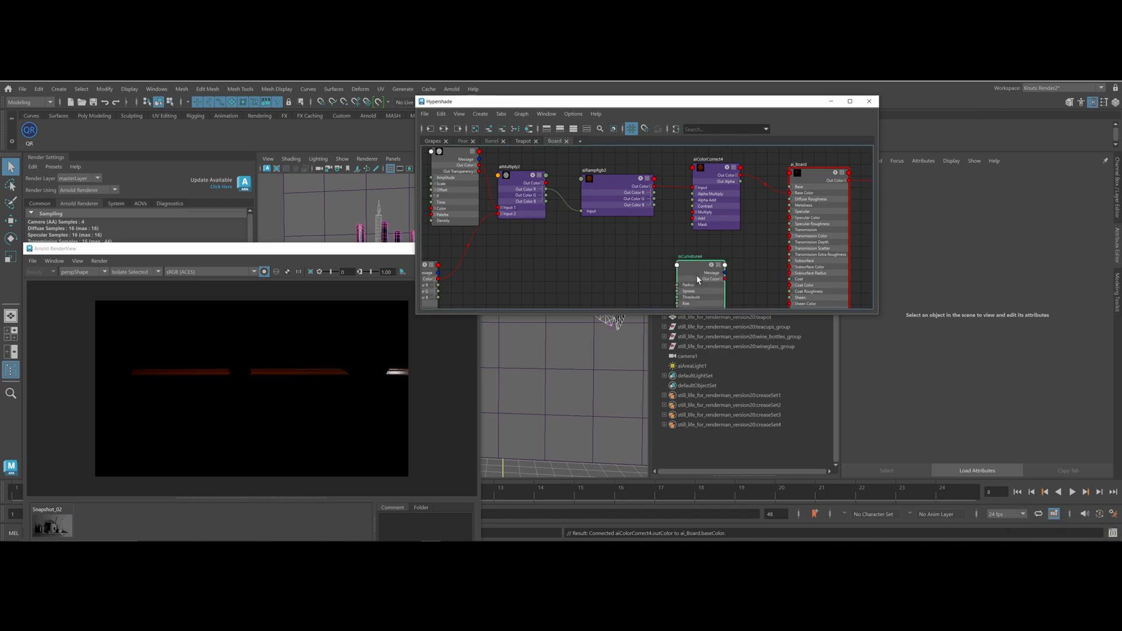
left_click_drag(696, 274, 616, 264)
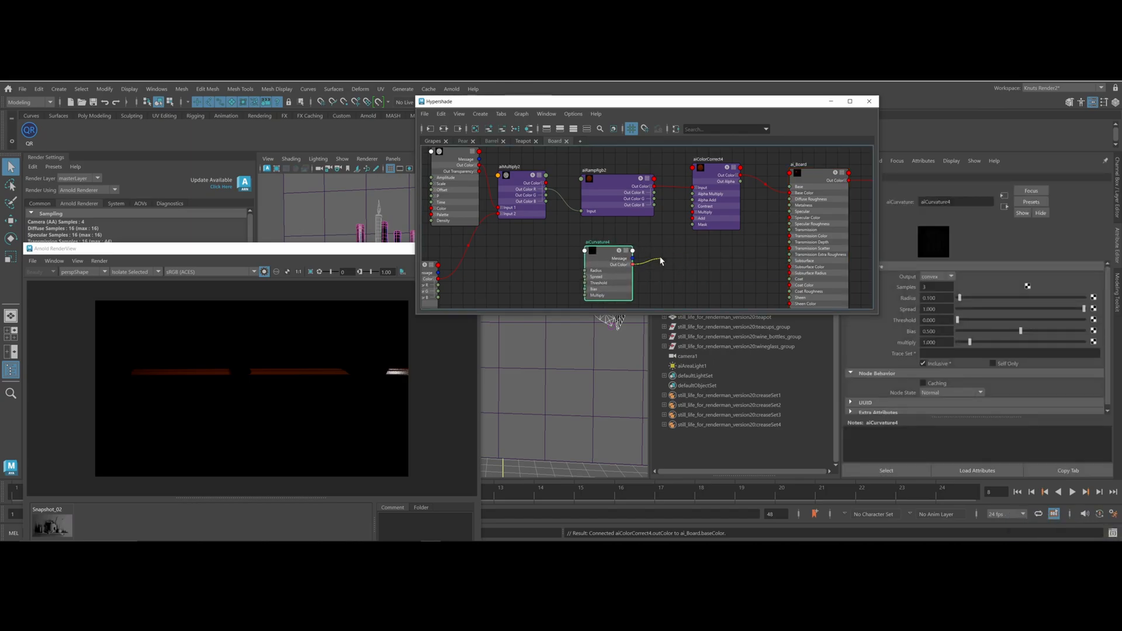
Connect the new curvature node's Out Color R to the color correct node's Mask and update the full render scene
left_click(628, 264)
left_click_drag(672, 256, 693, 225)
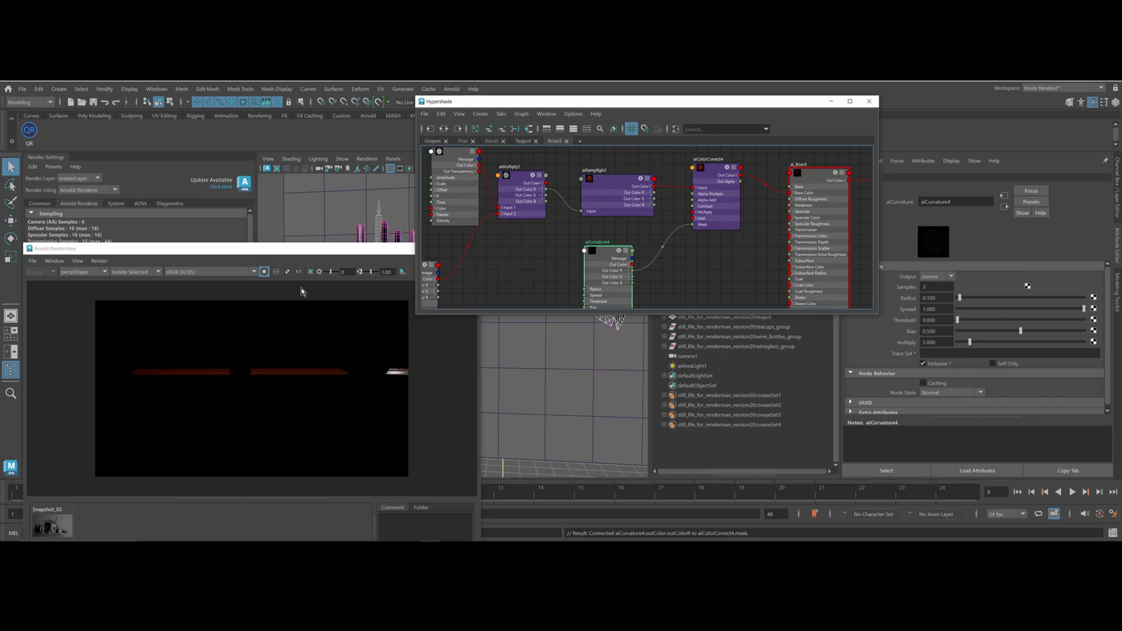
left_click(100, 260)
mouse_move(127, 354)
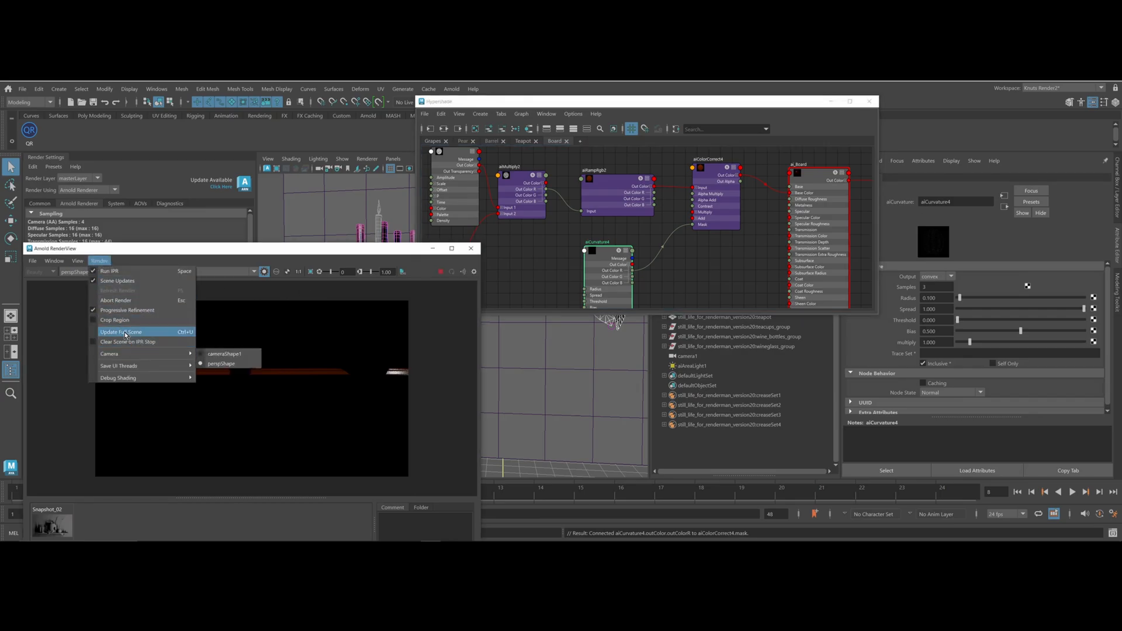
left_click(124, 331)
mouse_move(596, 259)
left_mouse_down()
mouse_move(612, 268)
mouse_move(575, 256)
left_mouse_up()
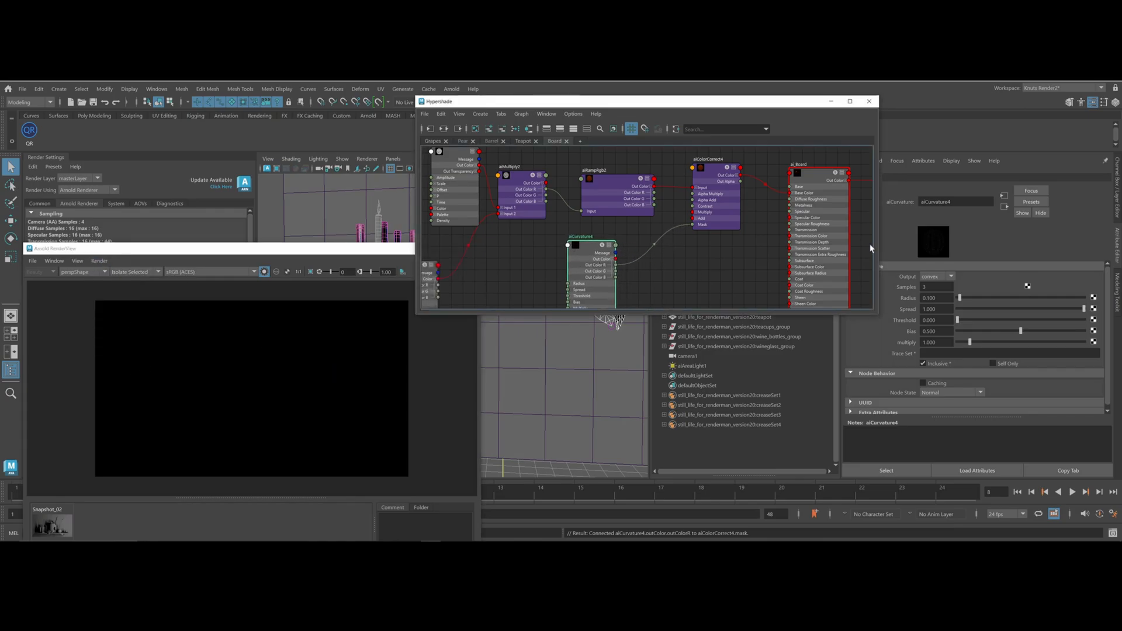
Set the new curvature node's Radius to 0.657, Multiply to 6.160 and Threshold to 0.771, and preview ai_Board in the render
left_click(992, 301)
left_click_drag(965, 298, 973, 298)
left_click_drag(969, 342, 1036, 345)
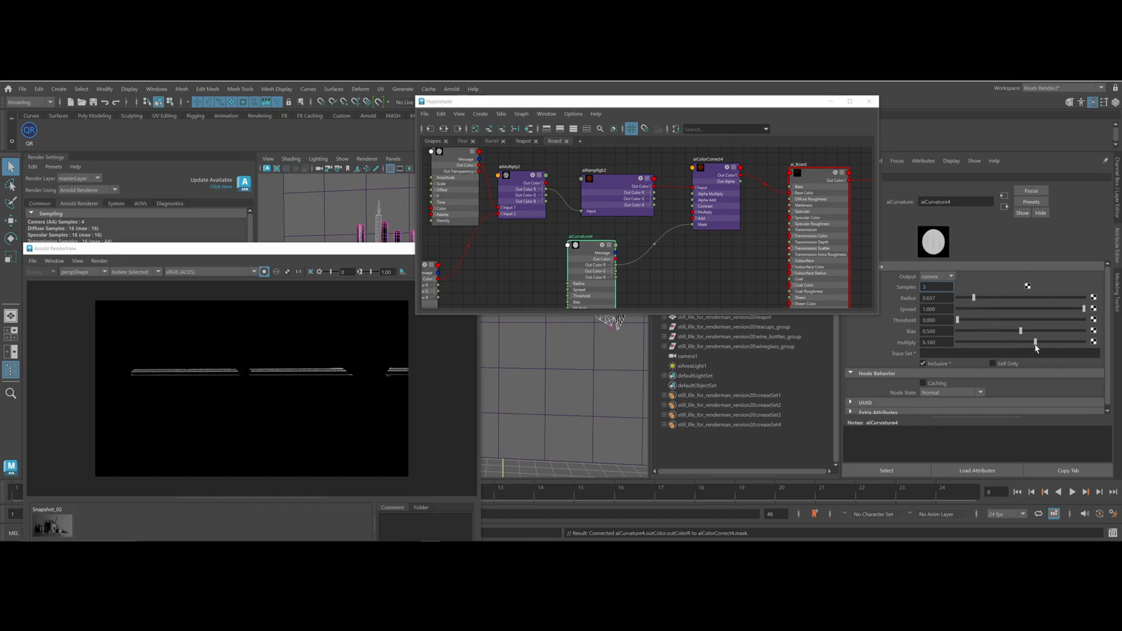
left_click_drag(958, 321, 1054, 320)
left_click(813, 173)
left_click(253, 348)
left_click_drag(252, 345, 229, 345, "alt")
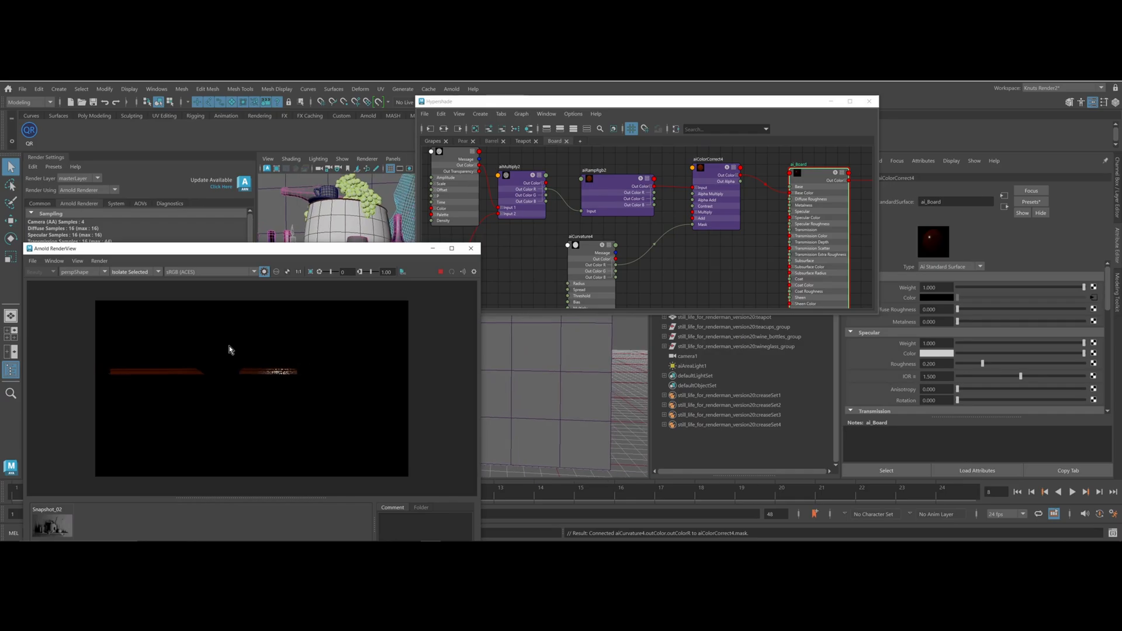
mouse_move(296, 375)
left_mouse_down("alt")
mouse_move(300, 388)
mouse_move(260, 395)
mouse_move(301, 399)
mouse_move(313, 383)
left_mouse_up("alt")
Raise the Radius of the curvature node feeding the mask to 2.822
left_click(566, 247)
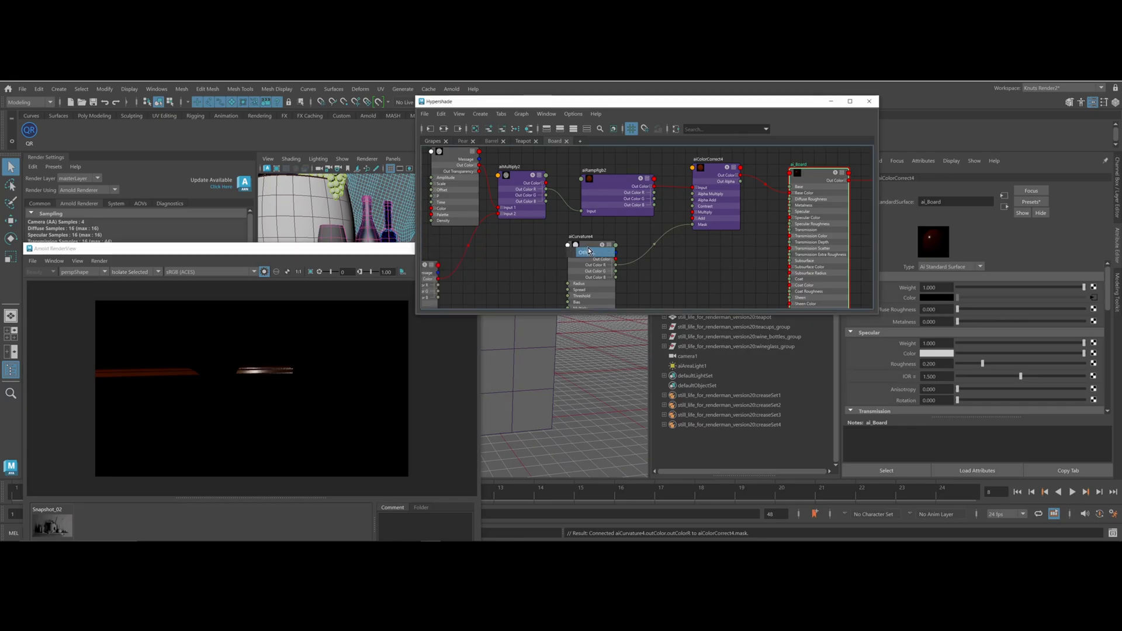
left_click(587, 252)
left_click(615, 237)
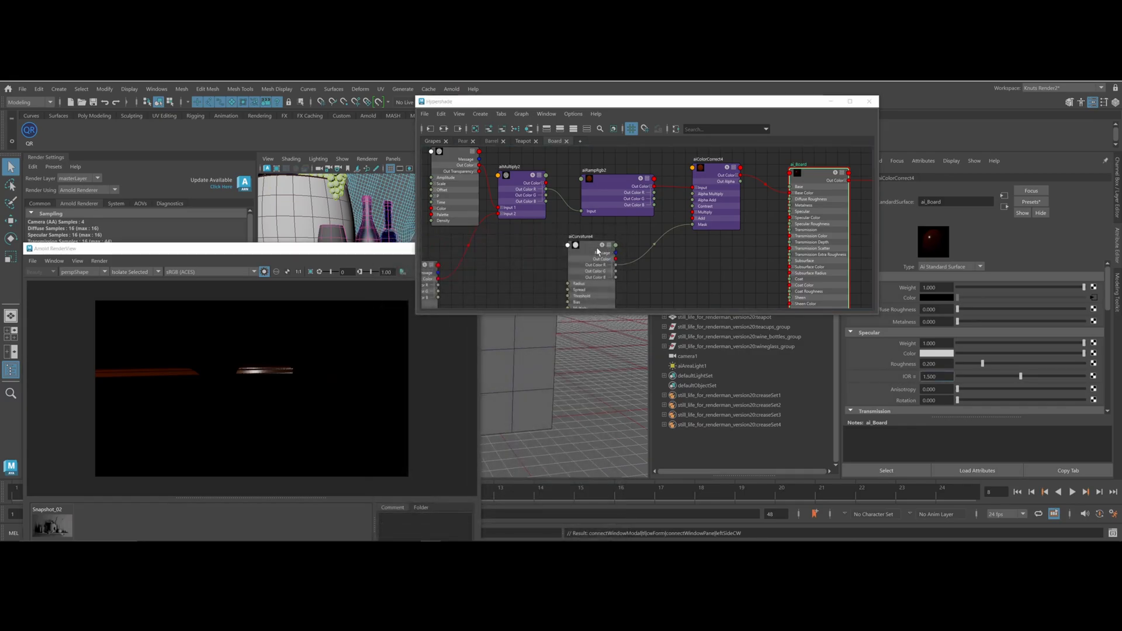
left_click(579, 244)
left_click_drag(983, 298, 1029, 297)
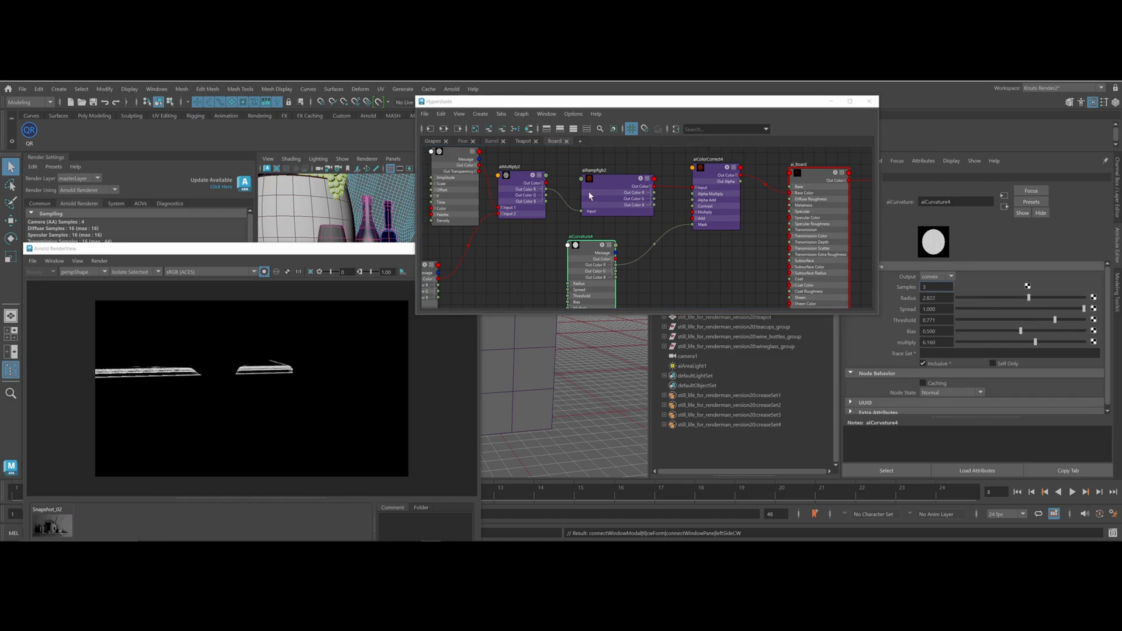
Set the ramp's Type to custom and preview the color correct node and ai_Board in the render
left_click(610, 188)
left_click(924, 266)
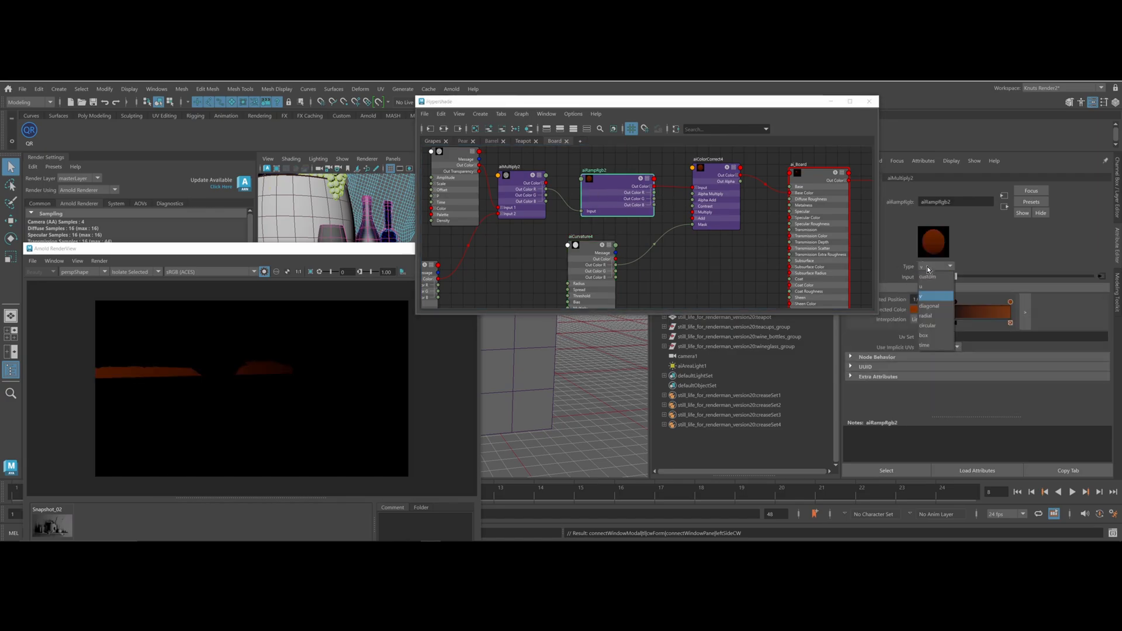
left_click(931, 278)
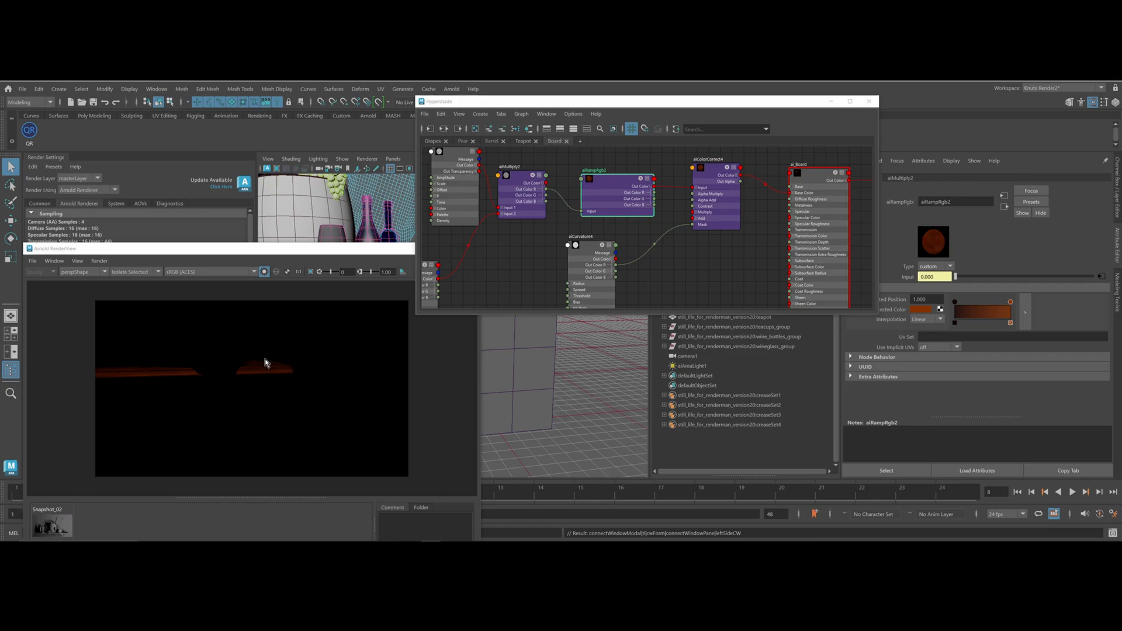
left_click(717, 175)
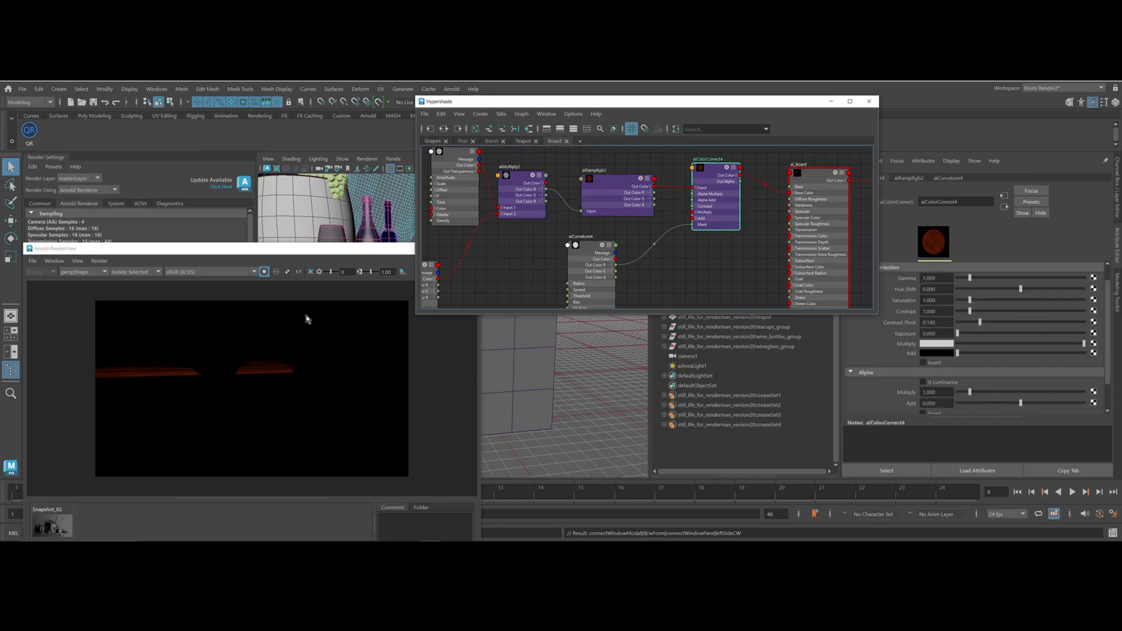
left_click(590, 248)
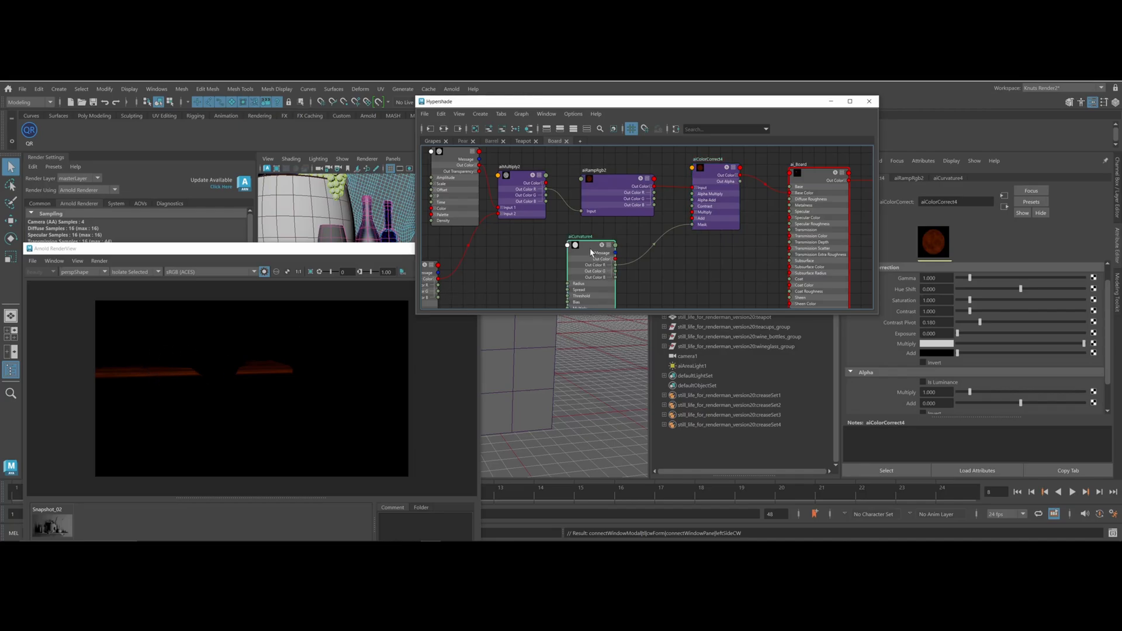
left_click(832, 184)
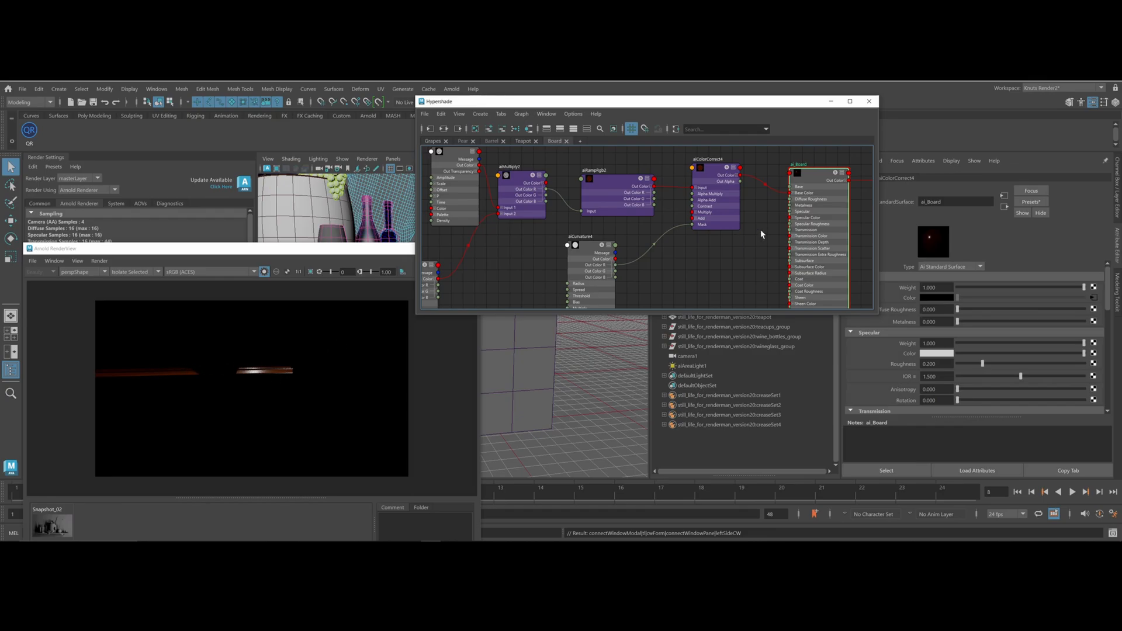
Switch the mask curvature node's Output to concave and check the result on ai_Board
left_click(595, 248)
left_click(924, 277)
left_click(933, 293)
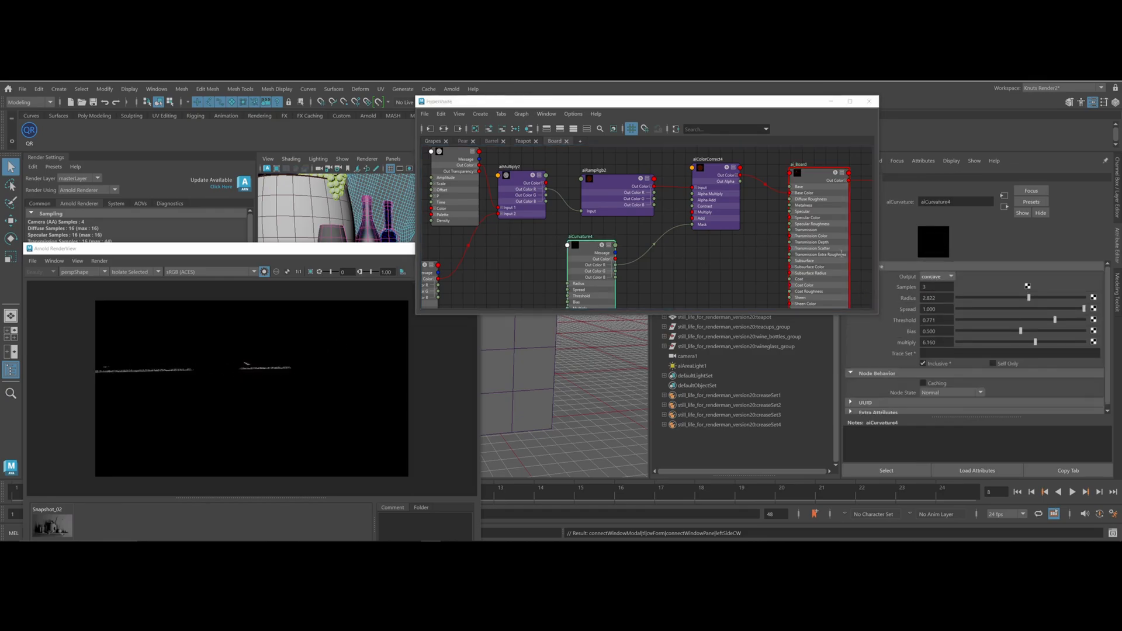
left_click(813, 178)
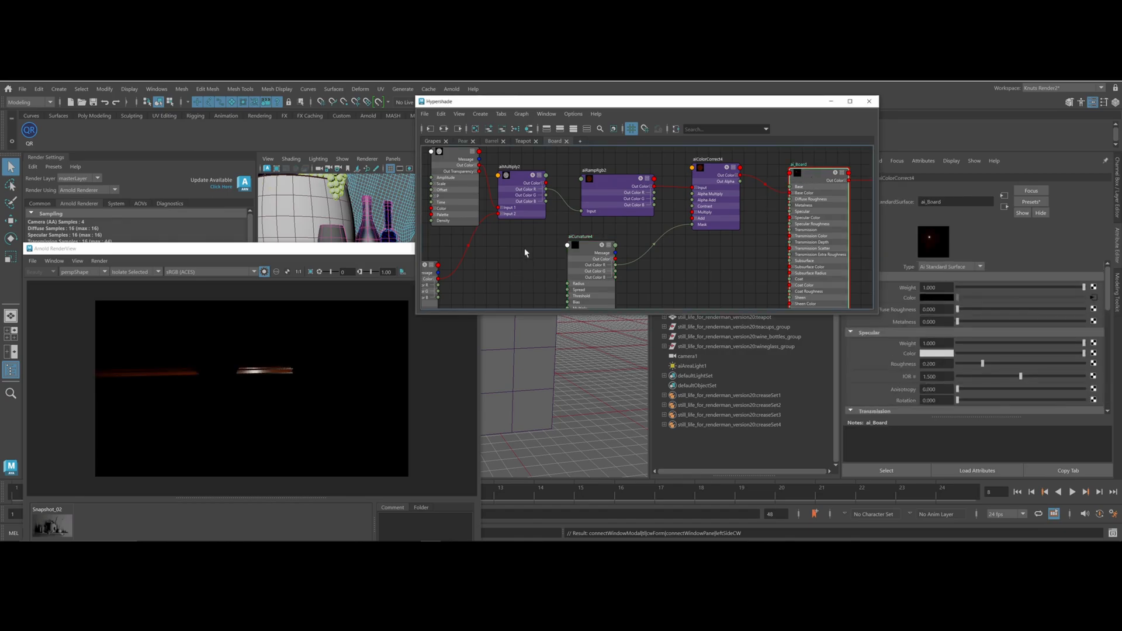
Compare the outputs of both curvature nodes, the ramp and the cell noise on the bench from several render angles
middle_click_drag(522, 263, 633, 213, "alt")
left_click(541, 214)
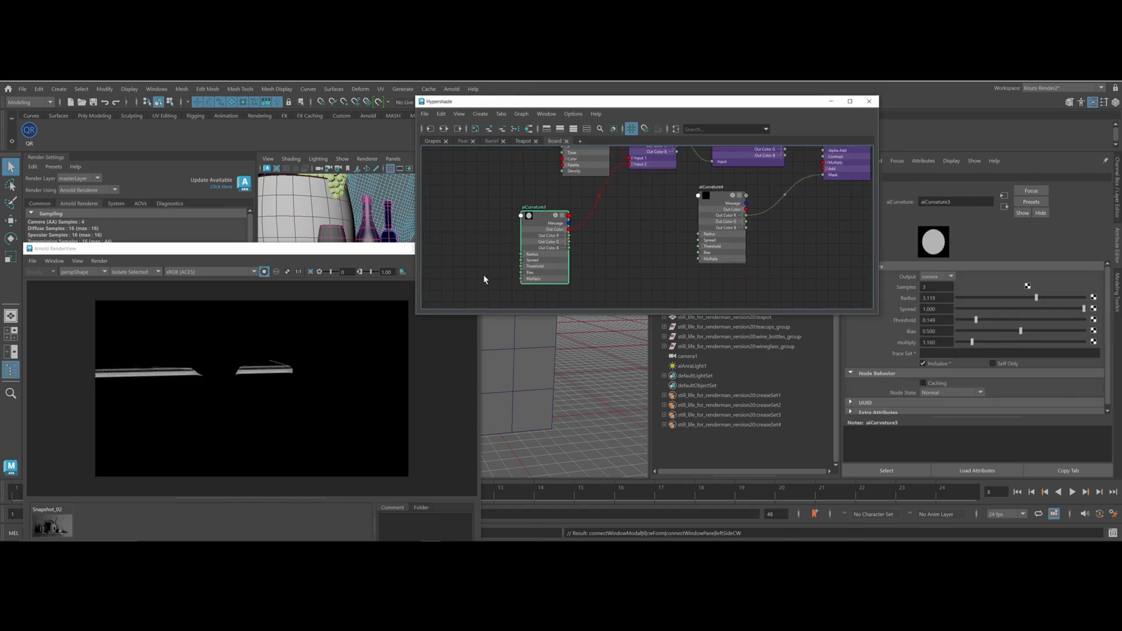
middle_click_drag(779, 189, 728, 238, "alt")
left_click(679, 252)
middle_click_drag(834, 252, 763, 265, "alt")
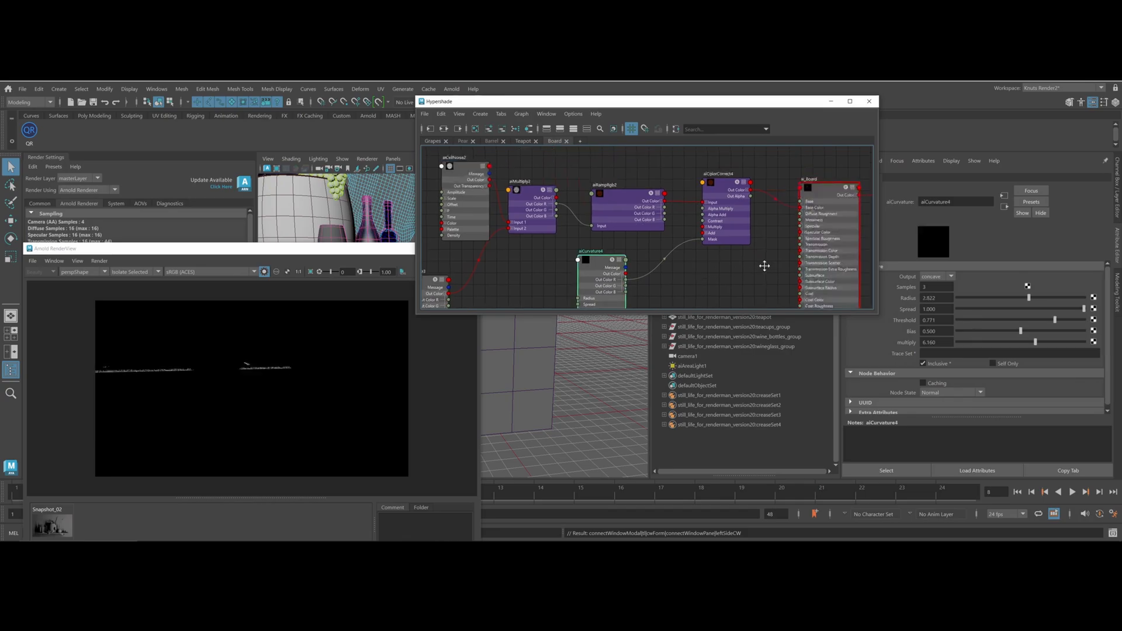
left_click(612, 192)
left_click_drag(346, 330, 316, 358, "alt")
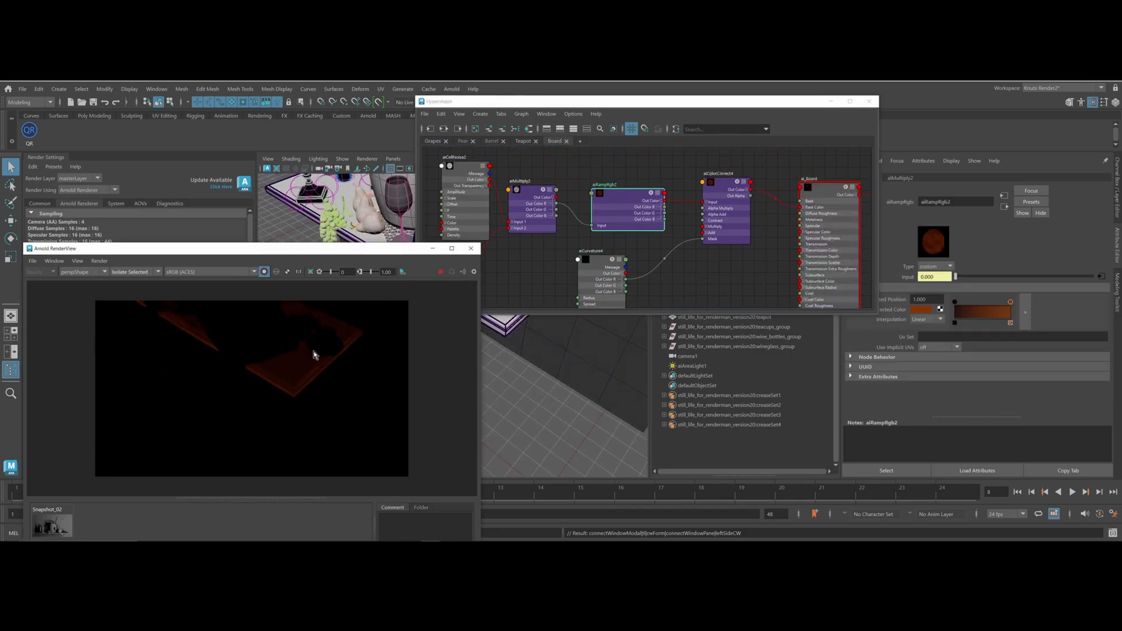
left_click_drag(180, 321, 202, 370, "alt")
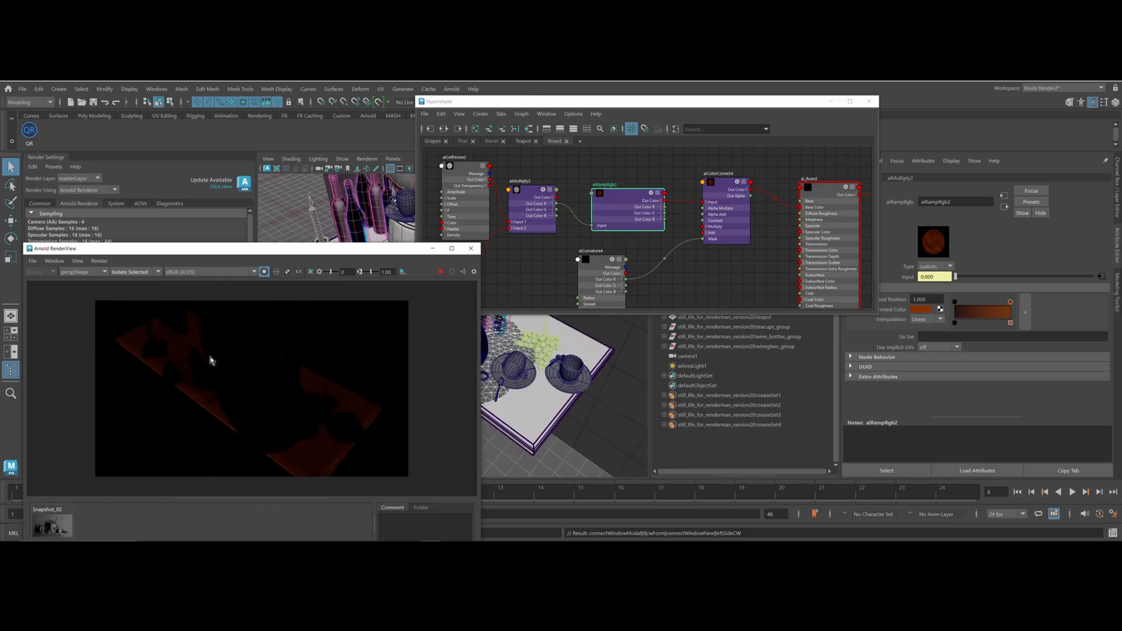
left_click(461, 175)
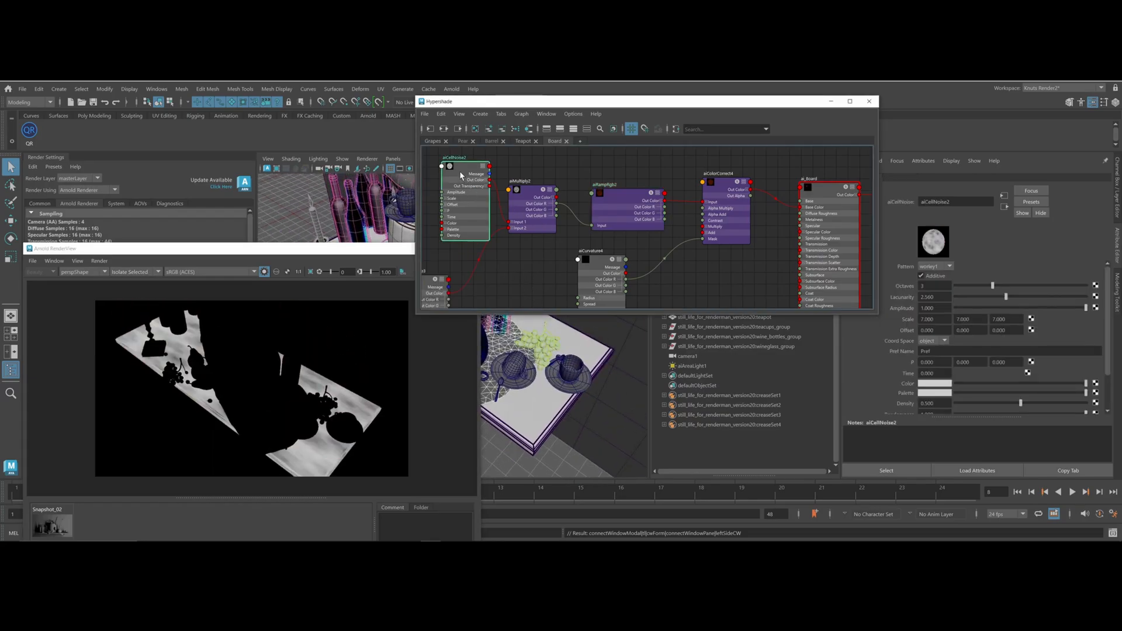
left_click_drag(992, 285, 1010, 282)
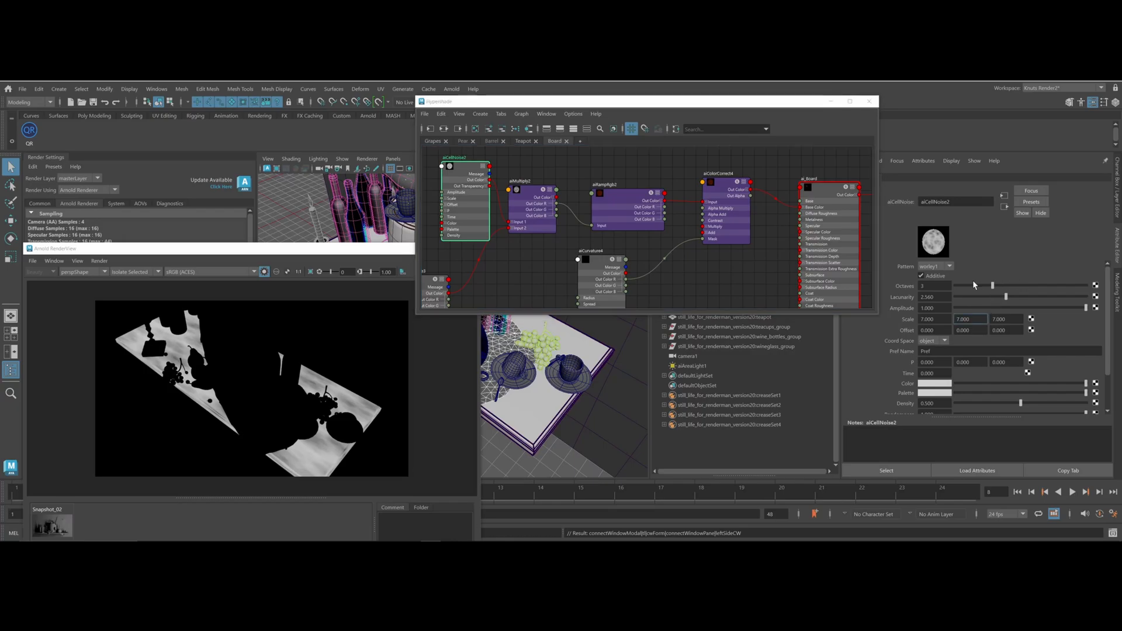
left_click_drag(1006, 298, 1006, 299)
Spread the multiply, ramp and color correct nodes away from the cell noise node to make room between them
left_click_drag(521, 171, 767, 186)
left_click_drag(458, 168, 399, 157)
left_click(498, 155)
Add an aiRange node and place it between the cell noise and multiply nodes
key("Tab")
type("a")
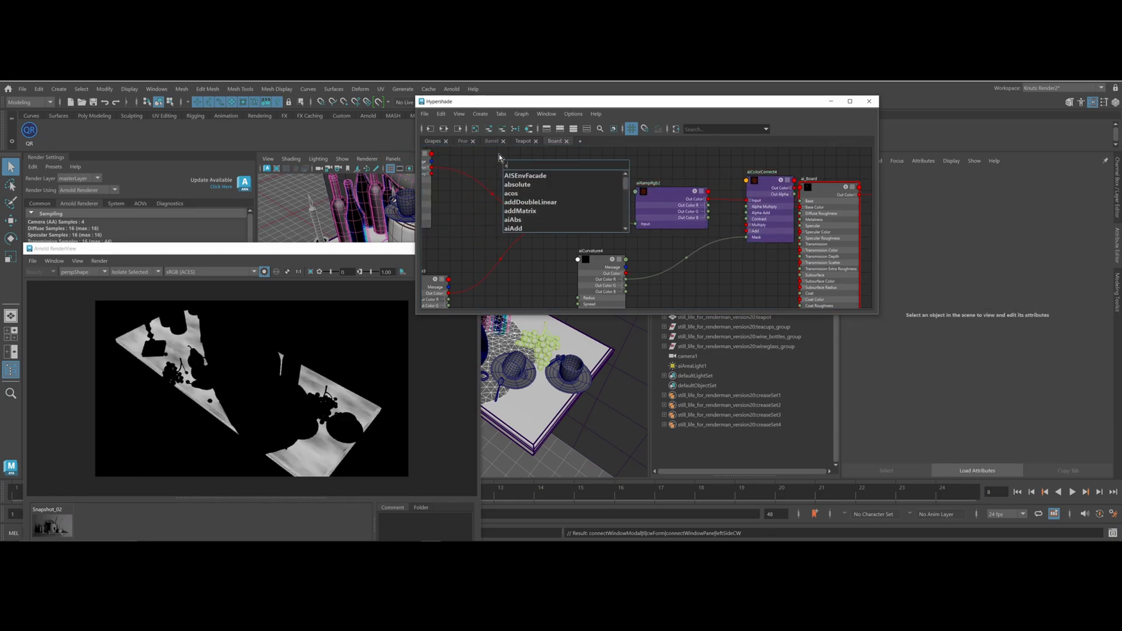
type("iRange")
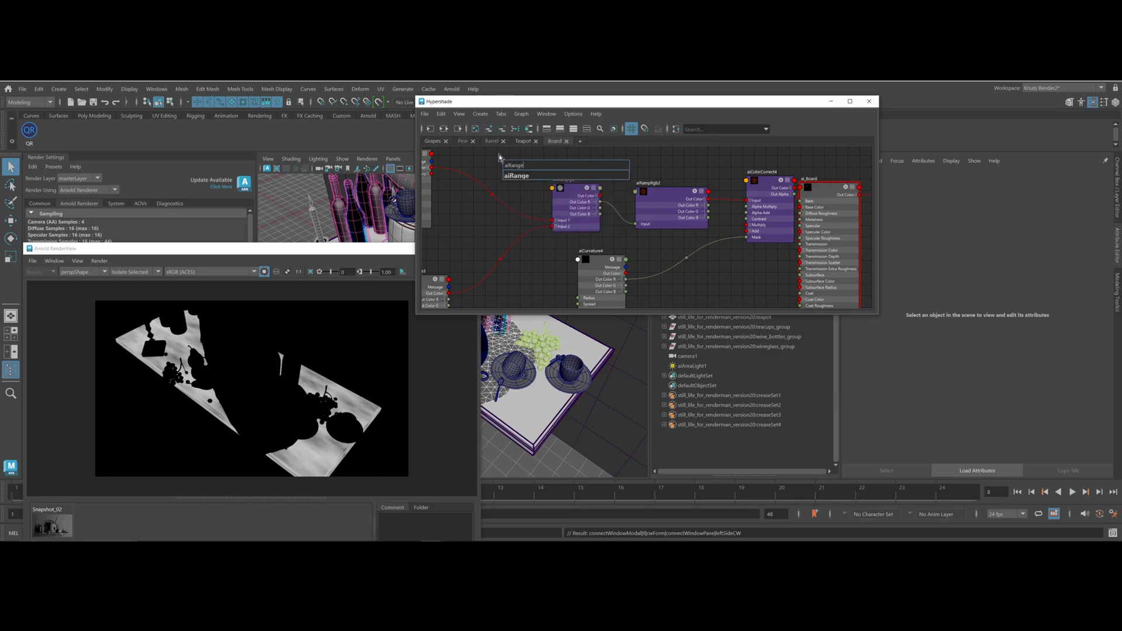
left_click(525, 181)
left_click(444, 171)
left_click_drag(529, 166, 508, 160)
Route the cell noise's Out Color through the range node's Input and into the multiply node's Input 1
left_click_drag(432, 168, 482, 174)
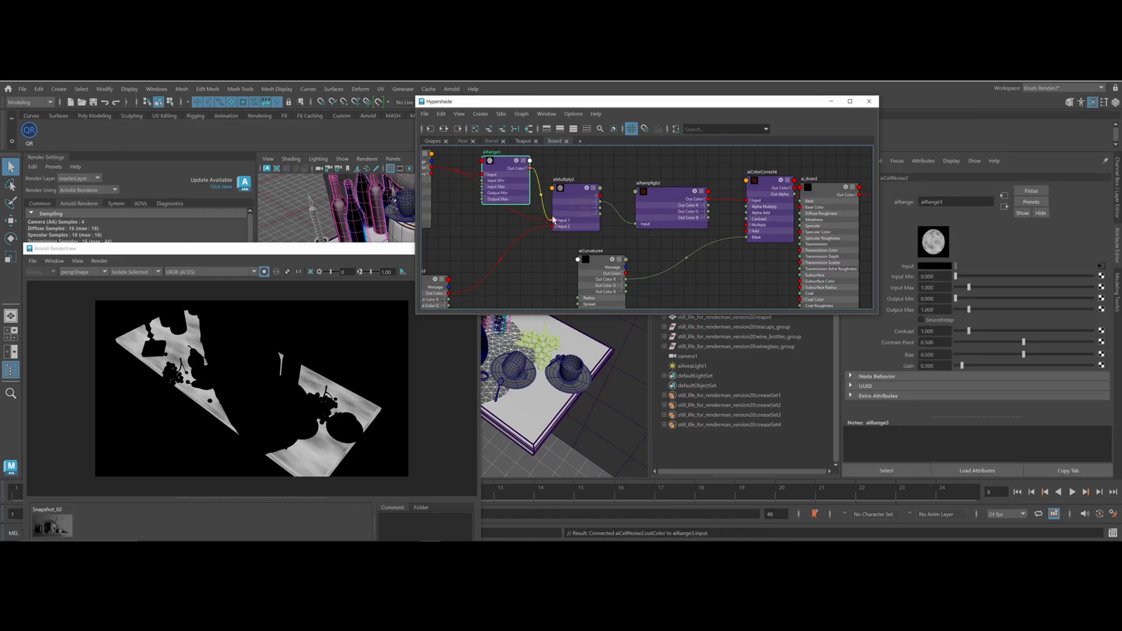
left_click_drag(528, 170, 552, 223)
left_click_drag(518, 183, 516, 181)
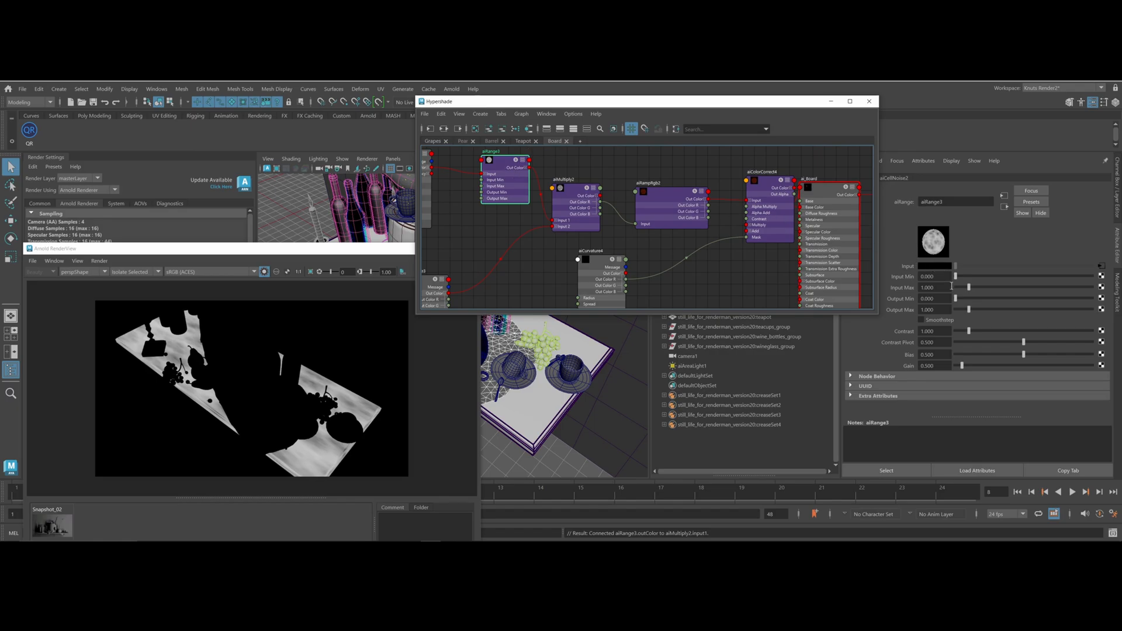
Set the range node's Input Max to 1.947 and Output Max to 2.895, and update the full render scene
left_click_drag(970, 309, 1010, 290)
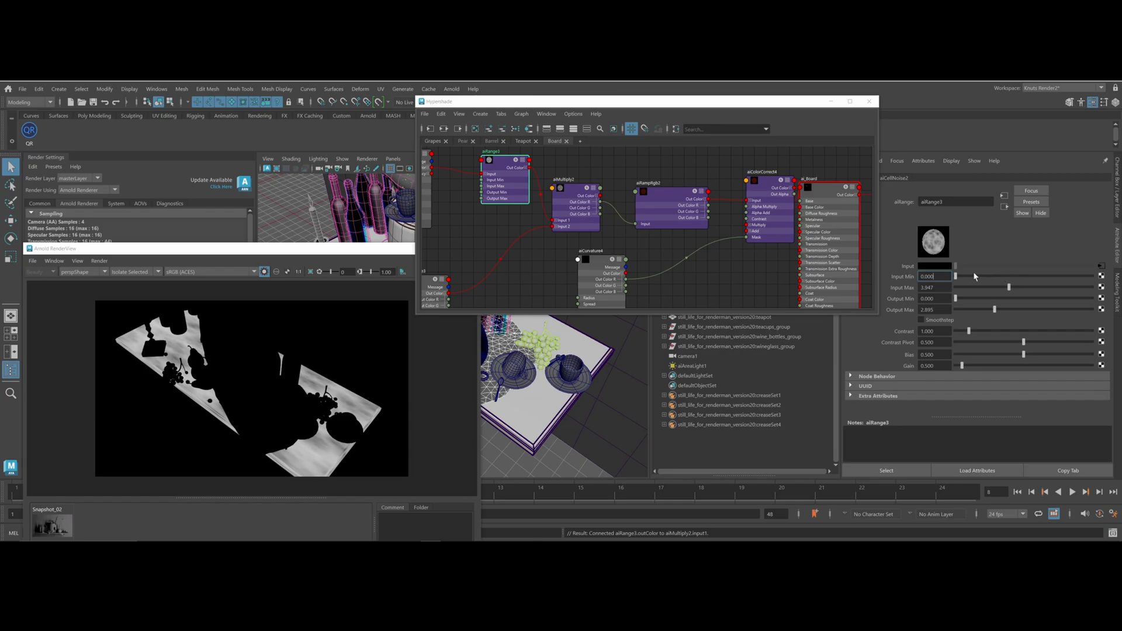
left_click(100, 261)
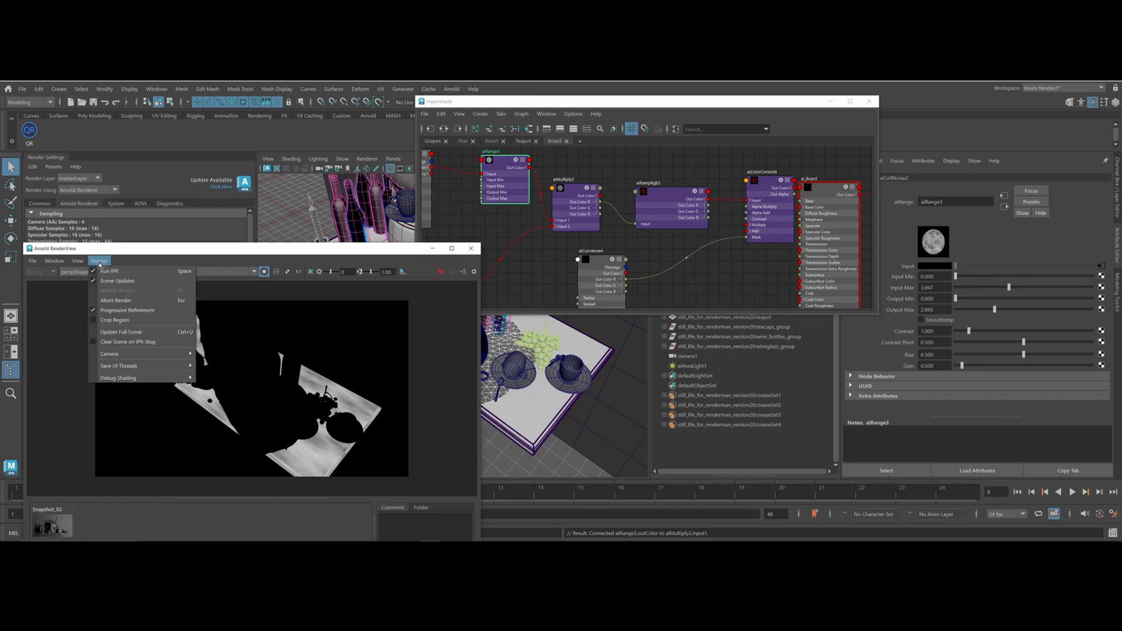
left_click(122, 332)
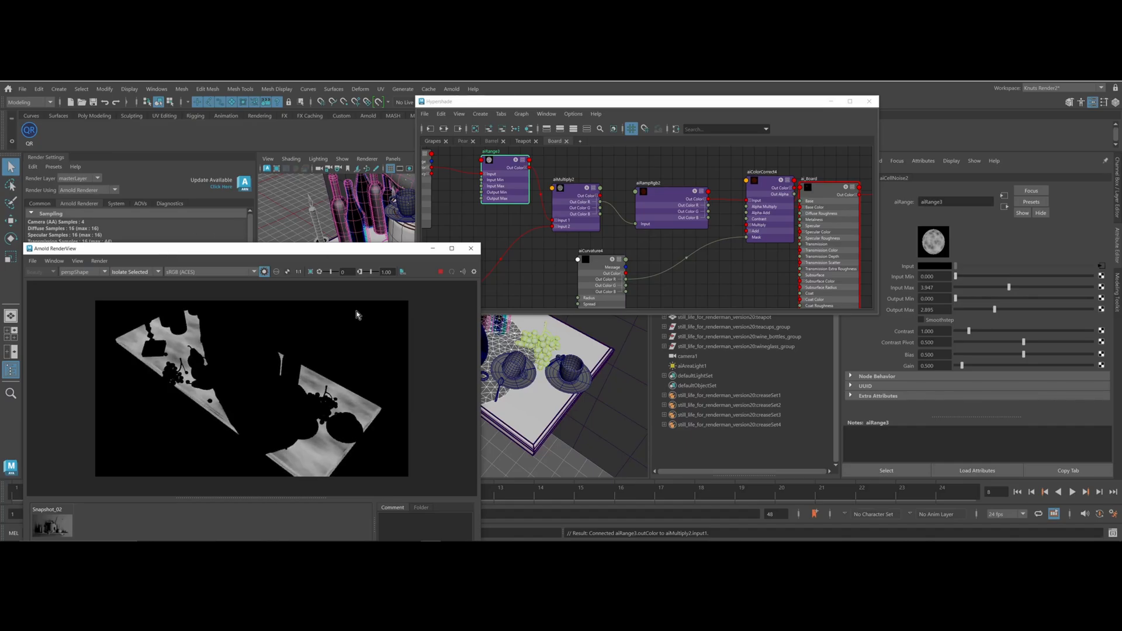
mouse_move(499, 169)
left_mouse_down()
mouse_move(476, 167)
mouse_move(490, 166)
left_mouse_up()
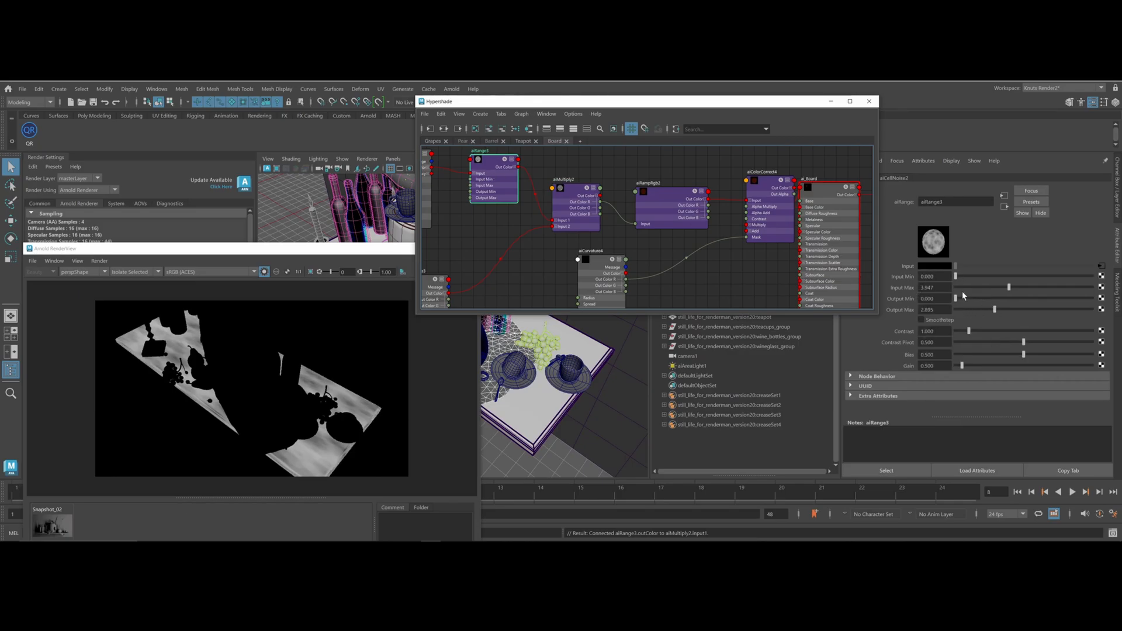
Set the range node's Gain to 0.311, Bias to 0.440, Contrast to 4.230, Contrast Pivot to 0.380 and Output Max to 2.632
left_click_drag(962, 365, 958, 365)
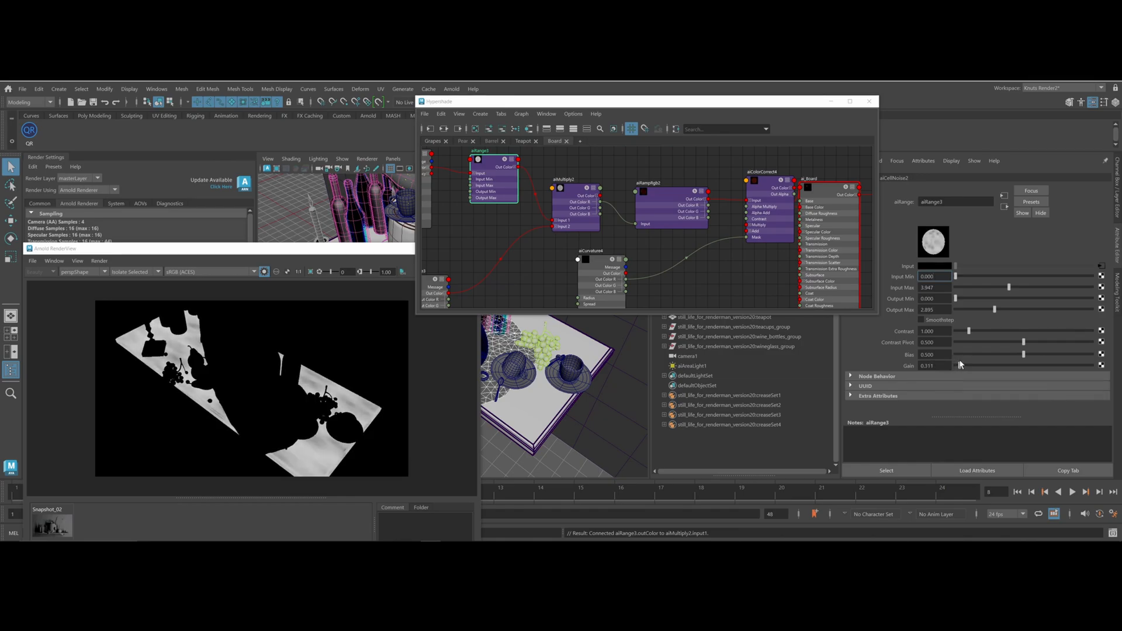
left_click(1016, 355)
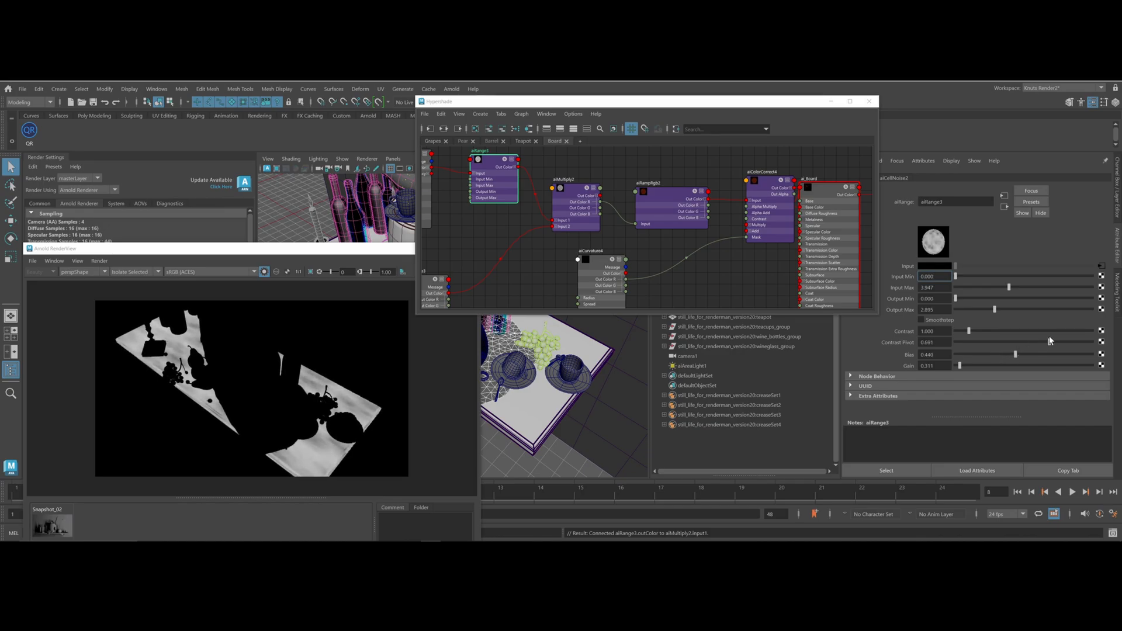
left_click_drag(968, 333, 1015, 333)
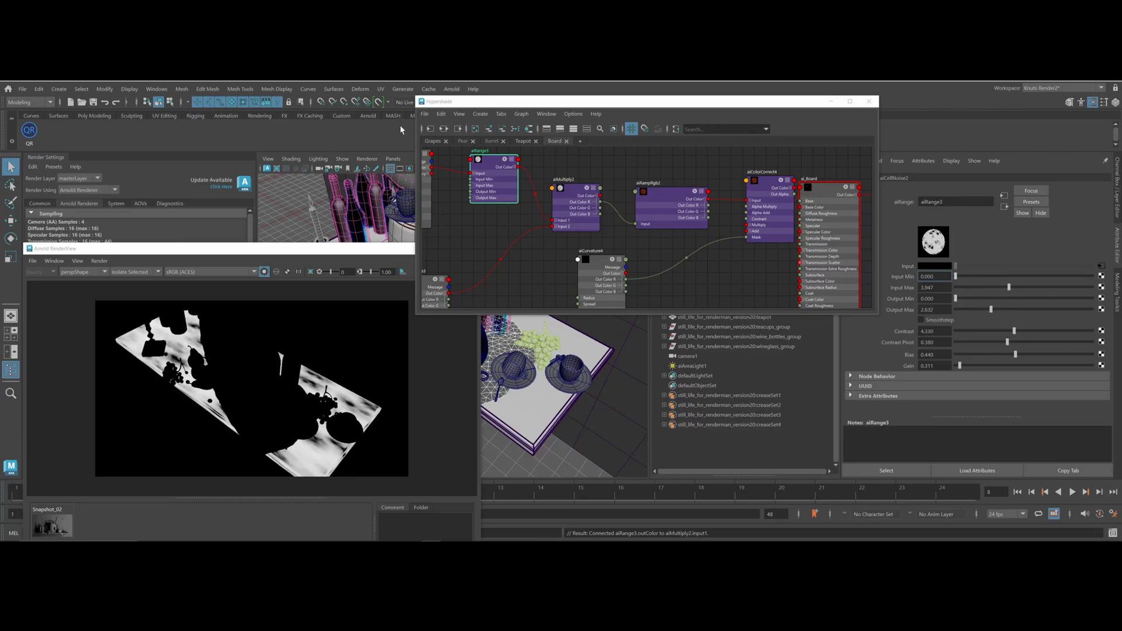
Set the cell noise node's Scale to 10 on all three axes
middle_click_drag(492, 216, 533, 218, "alt")
left_click(442, 165)
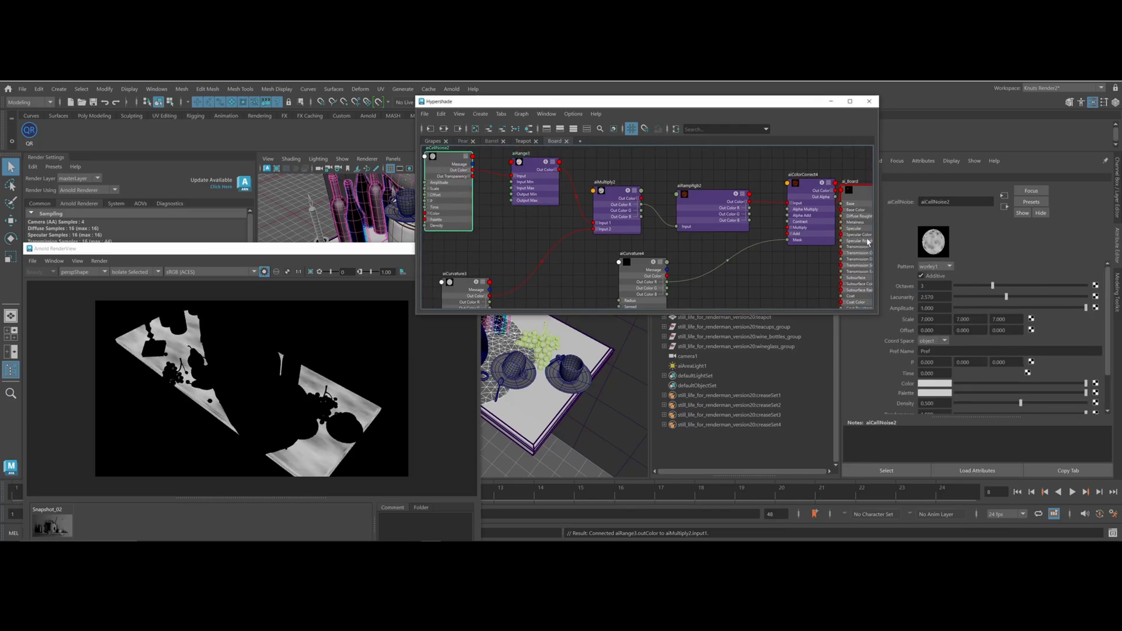
left_click(934, 319)
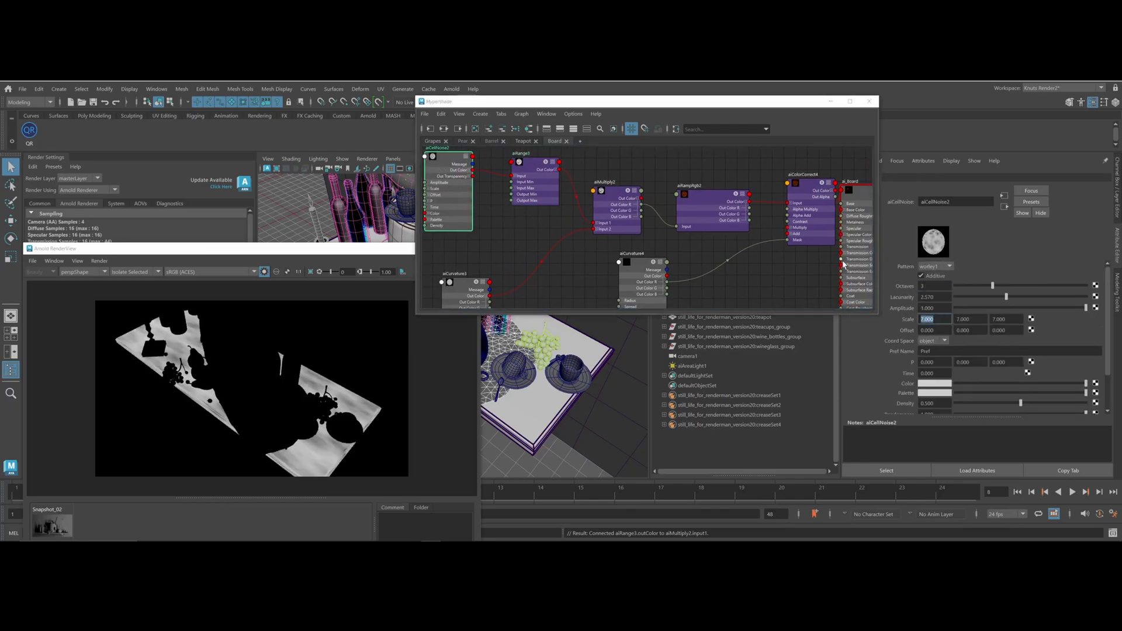
type("10")
key("Tab")
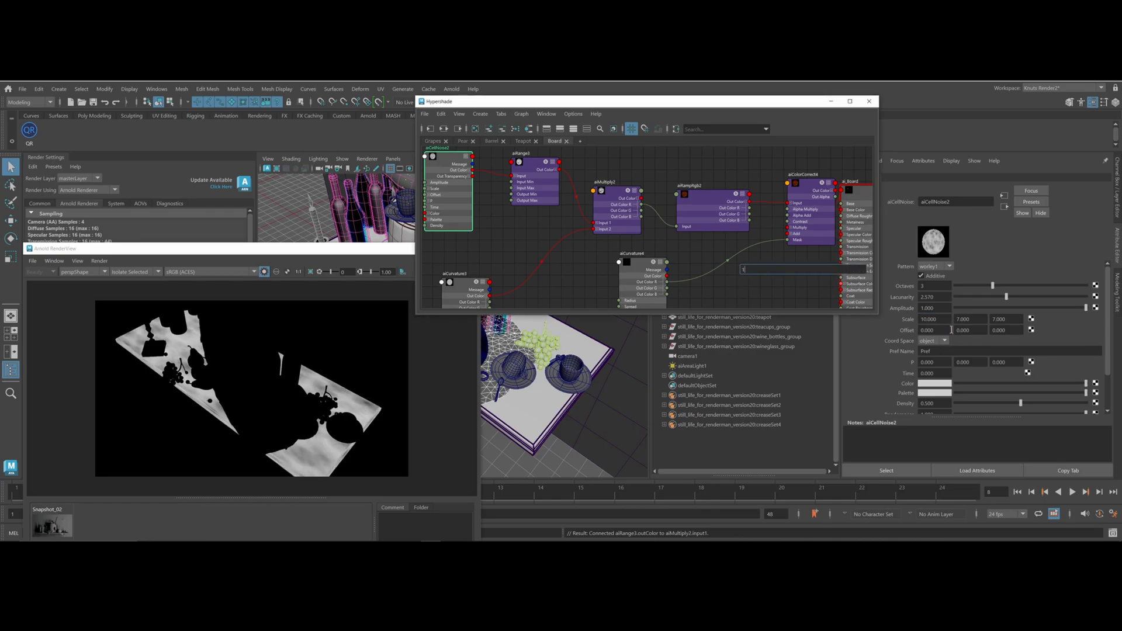
double_click(971, 320)
type("10")
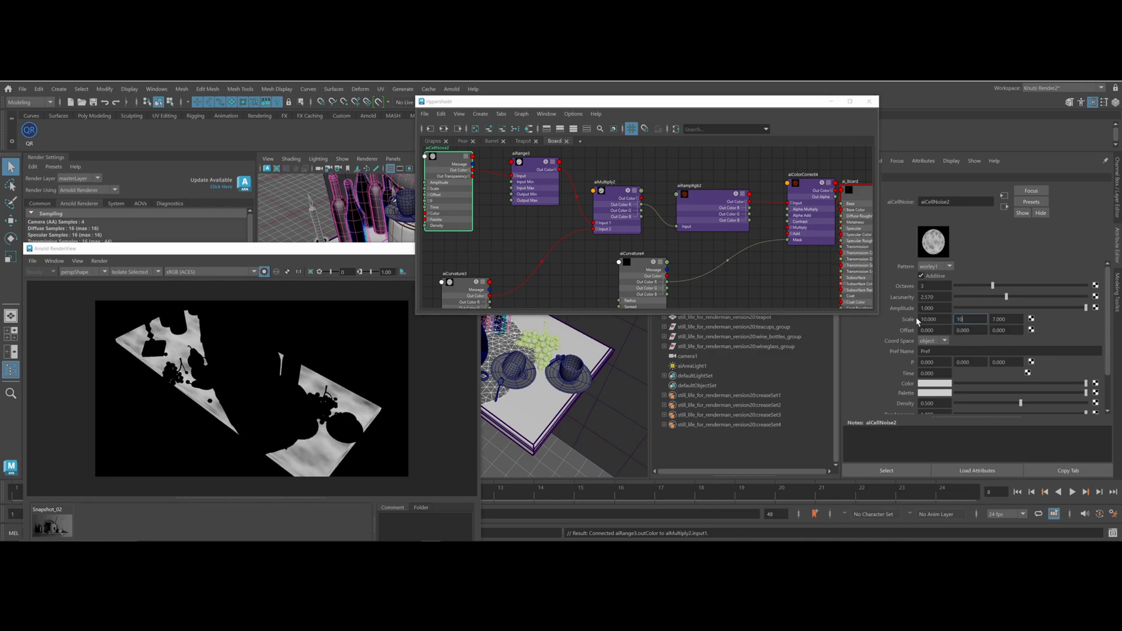
key("Tab")
type("10")
key("Return")
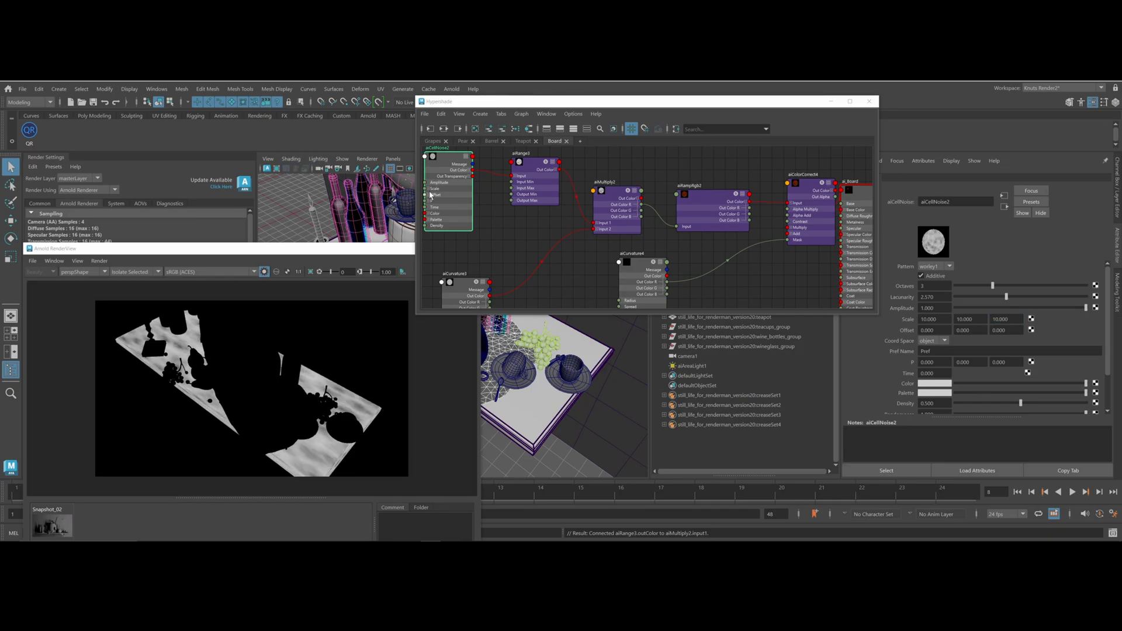
Preview the range, multiply and ramp nodes, and set the color correct's Gamma to 1.820, Hue Shift to -0.300 and Saturation to 1.701
left_click(533, 170)
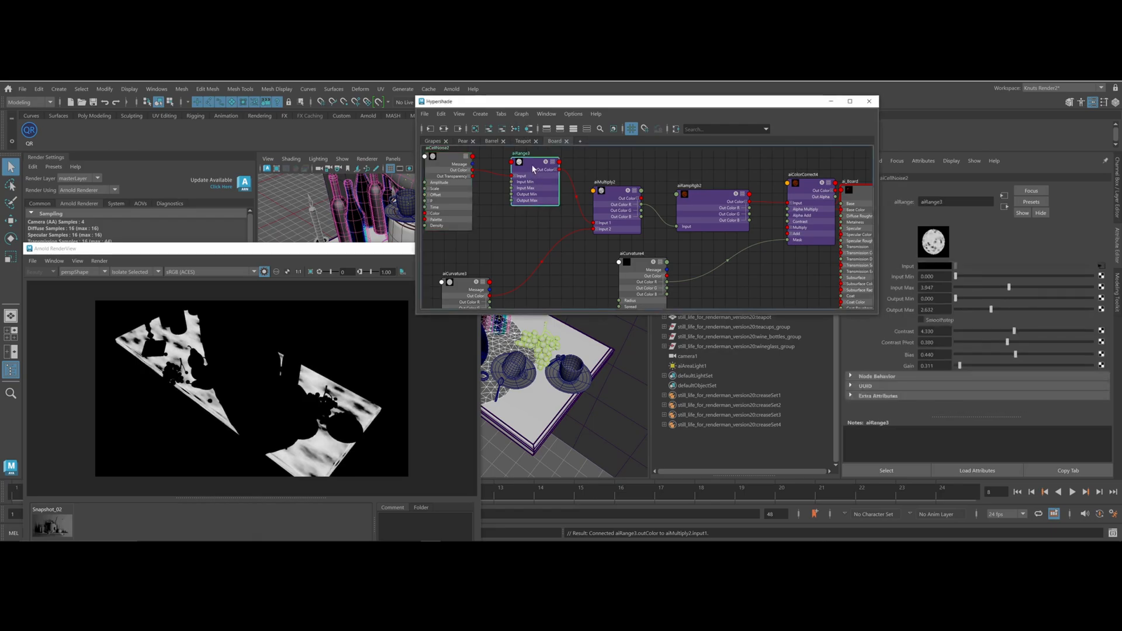
left_click(611, 194)
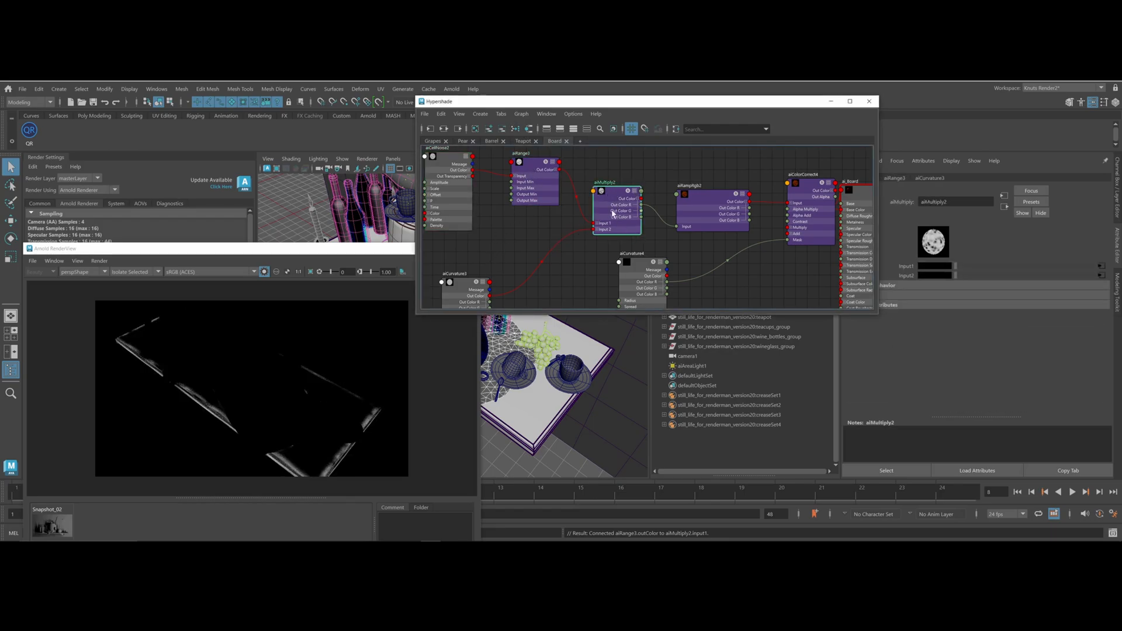
left_click(704, 201)
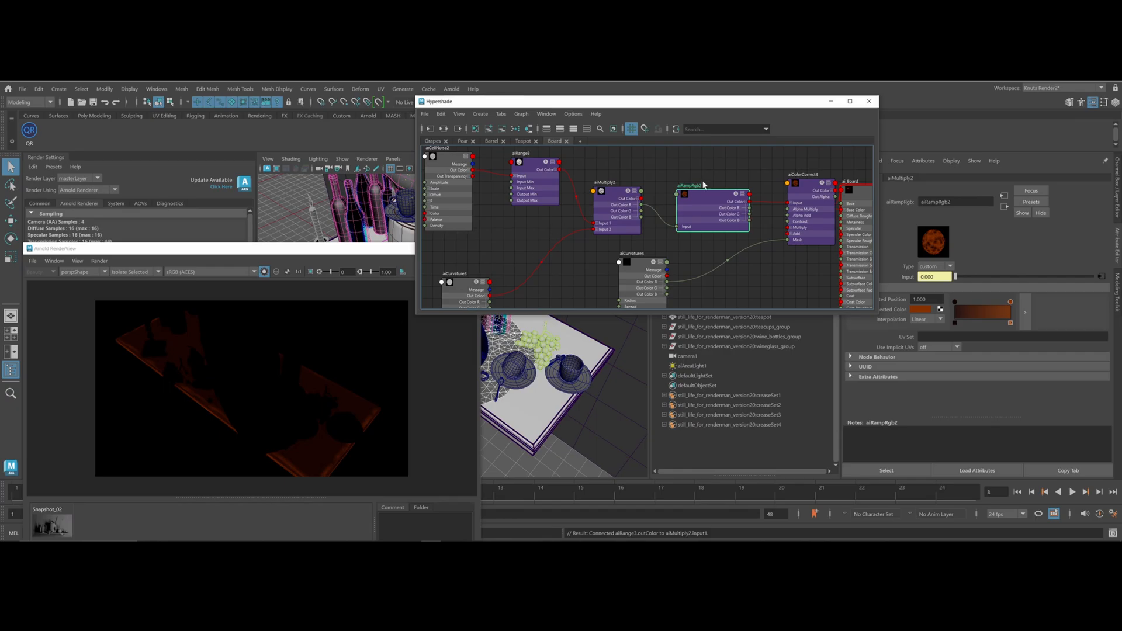
left_click(795, 193)
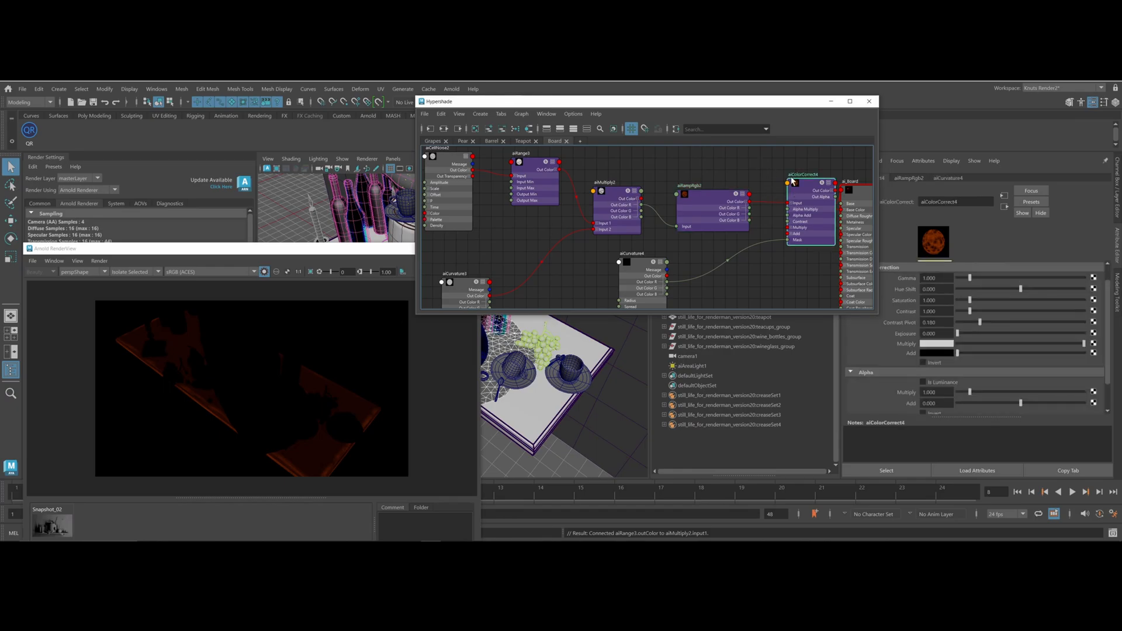
left_click_drag(970, 278, 978, 300)
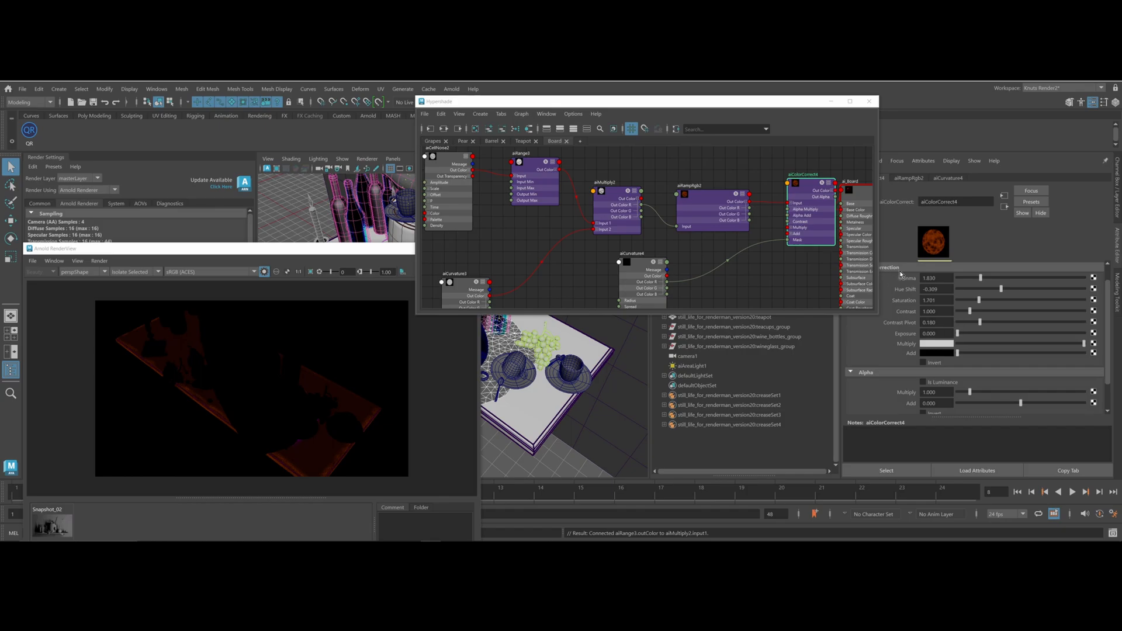
Preview the ai_Board material from a low angle and move its node and shading group node farther from the color correct
left_click(850, 202)
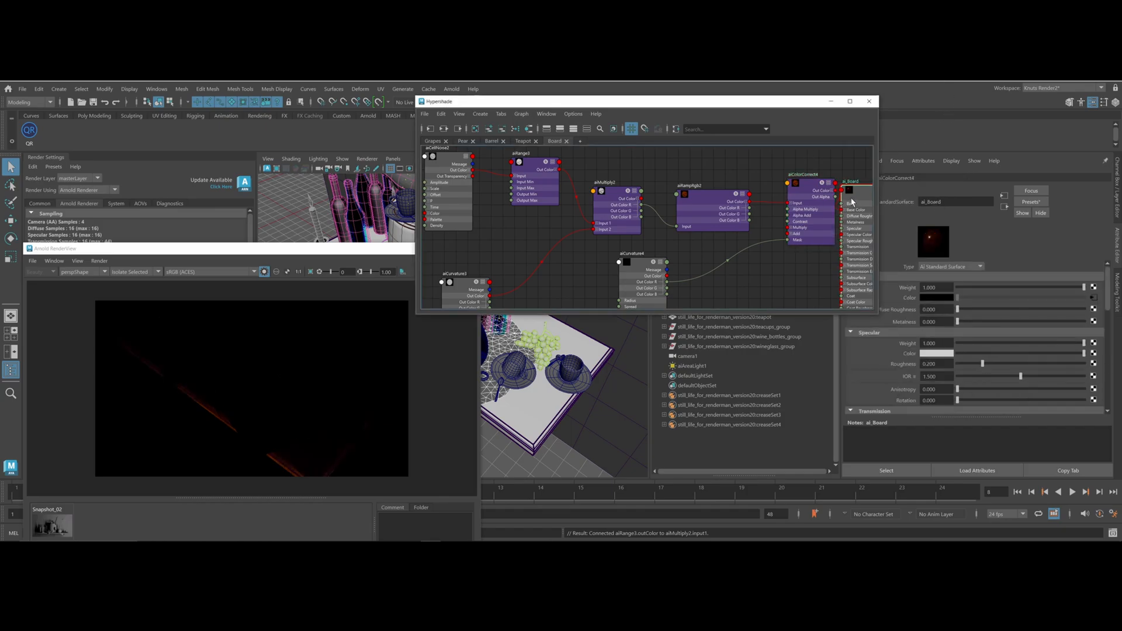
left_click_drag(323, 387, 321, 355, "alt")
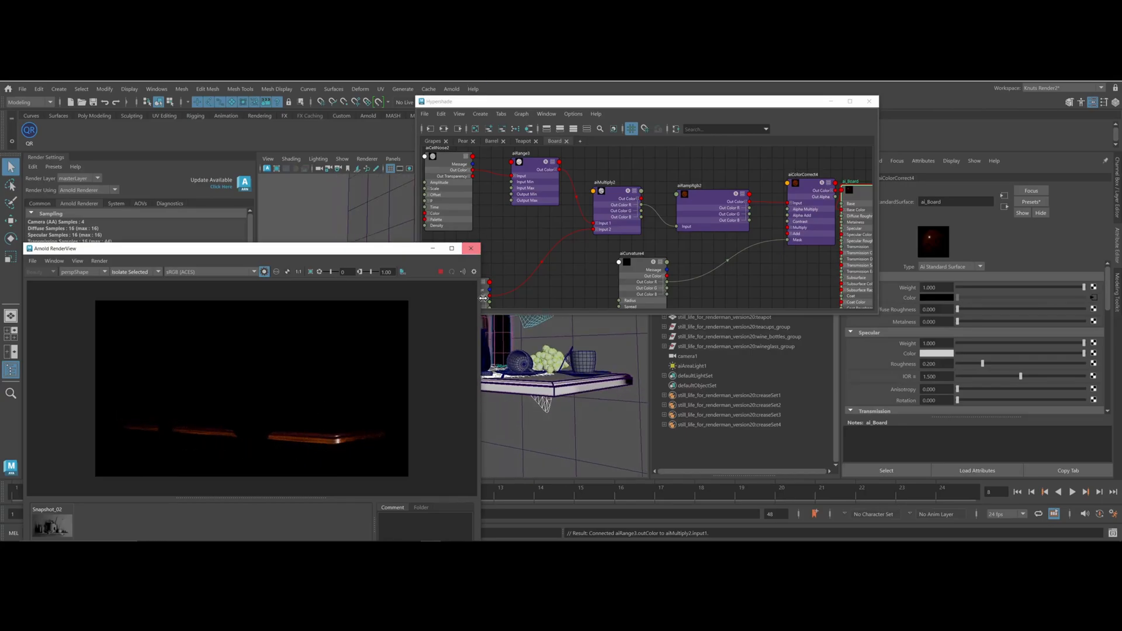
middle_click_drag(853, 172, 729, 176, "alt")
left_click_drag(781, 192, 870, 248)
left_click_drag(745, 194, 781, 185)
View the board from a slightly higher angle and switch the render view from Isolate Selected to full Shading
mouse_move(214, 410)
left_mouse_down("alt")
mouse_move(118, 396)
mouse_move(204, 403)
mouse_move(246, 335)
left_mouse_up("alt")
left_click(141, 272)
left_click(135, 272)
left_click(142, 272)
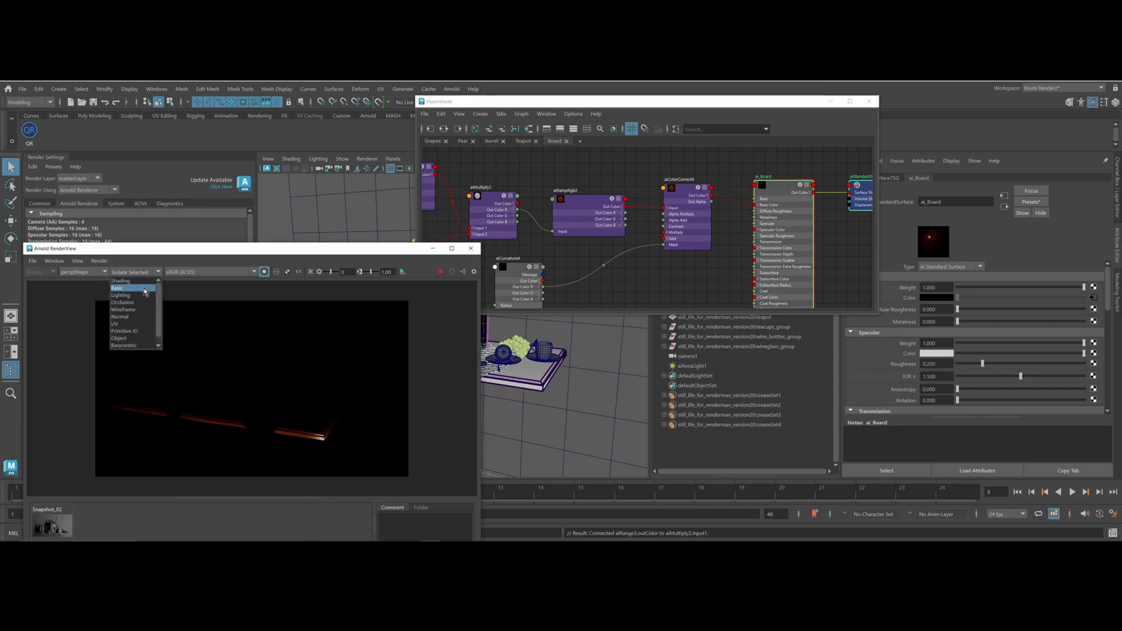
left_click(139, 281)
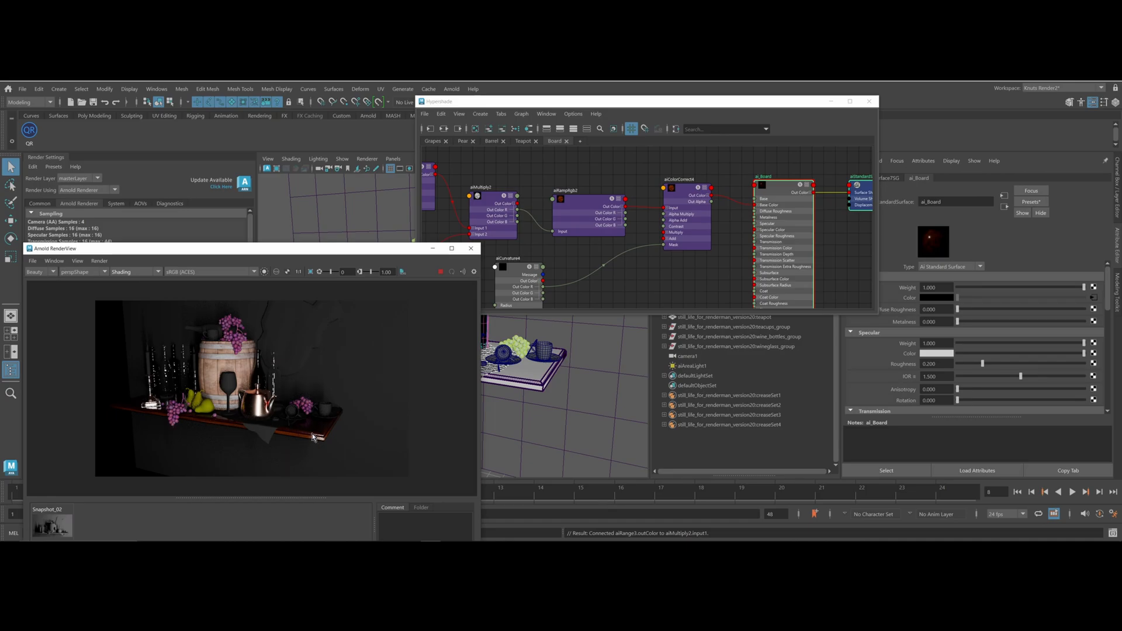
Compare the board with and without its color by disconnecting and reconnecting the color correct's Out Color at ai_Board's Base Color
left_click(739, 242)
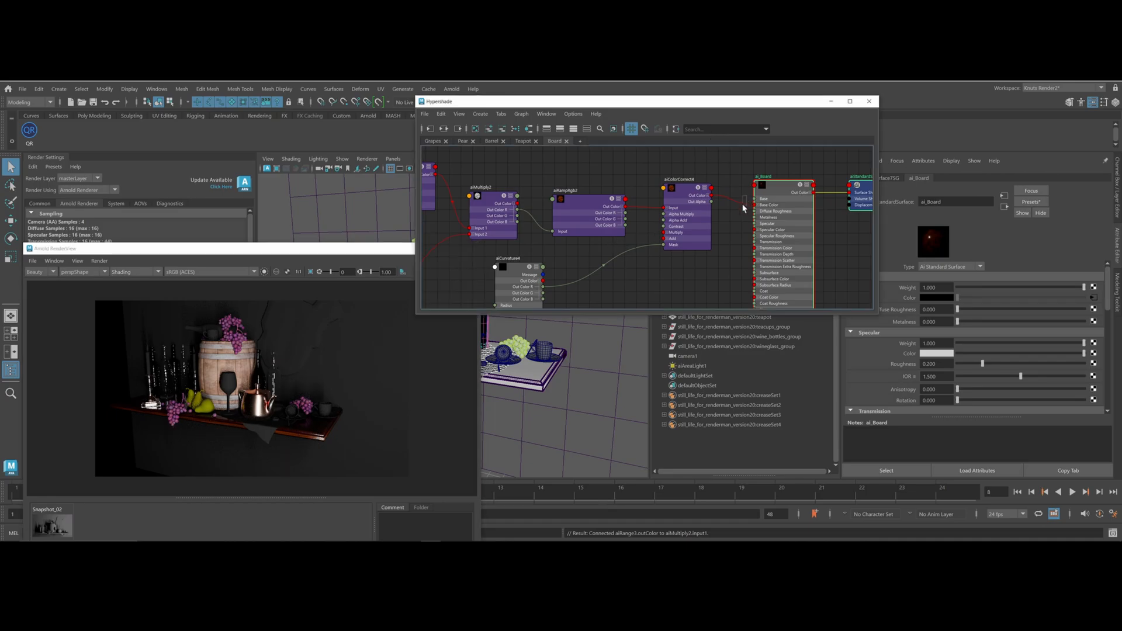
key("Delete")
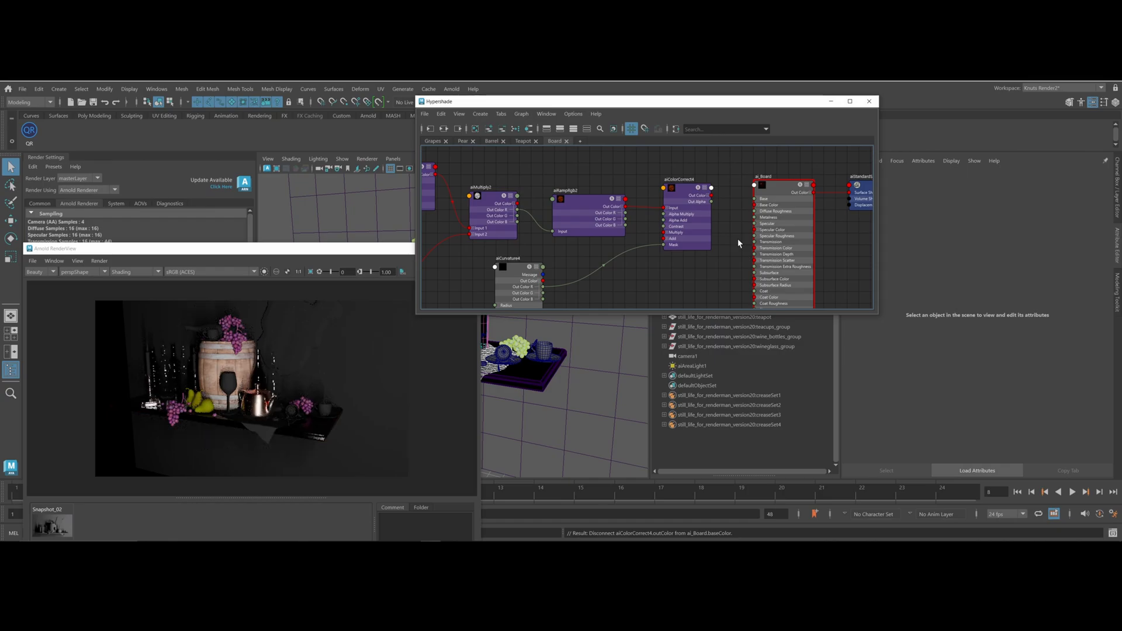
middle_click_drag(656, 207, 601, 181, "alt")
scroll(661, 208, "down", 2)
middle_click_drag(653, 219, 604, 240, "alt")
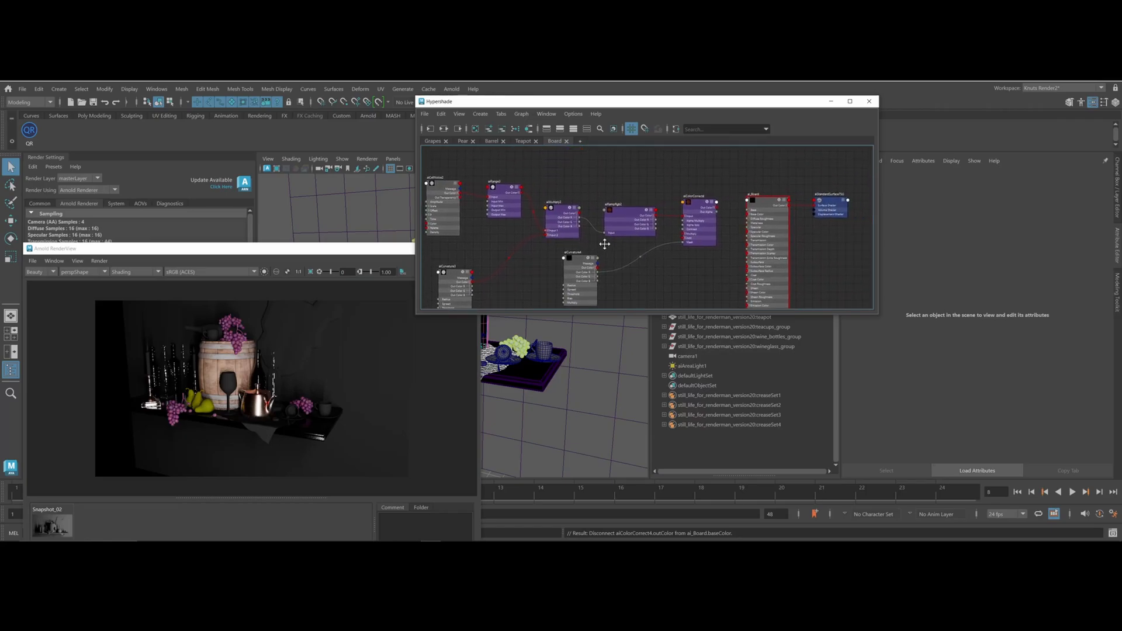
left_click_drag(716, 208, 749, 214)
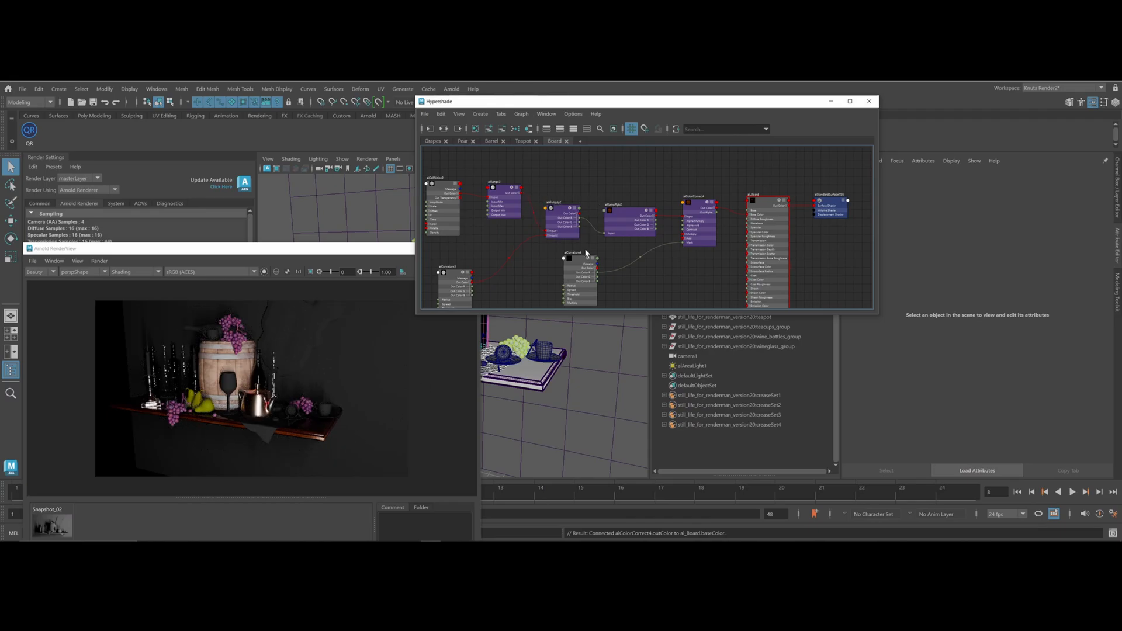
Close the node graph and render view, and assign the backdrop wall a new aiStandardSurface material named ai_Wall
scroll(587, 256, "up", 3)
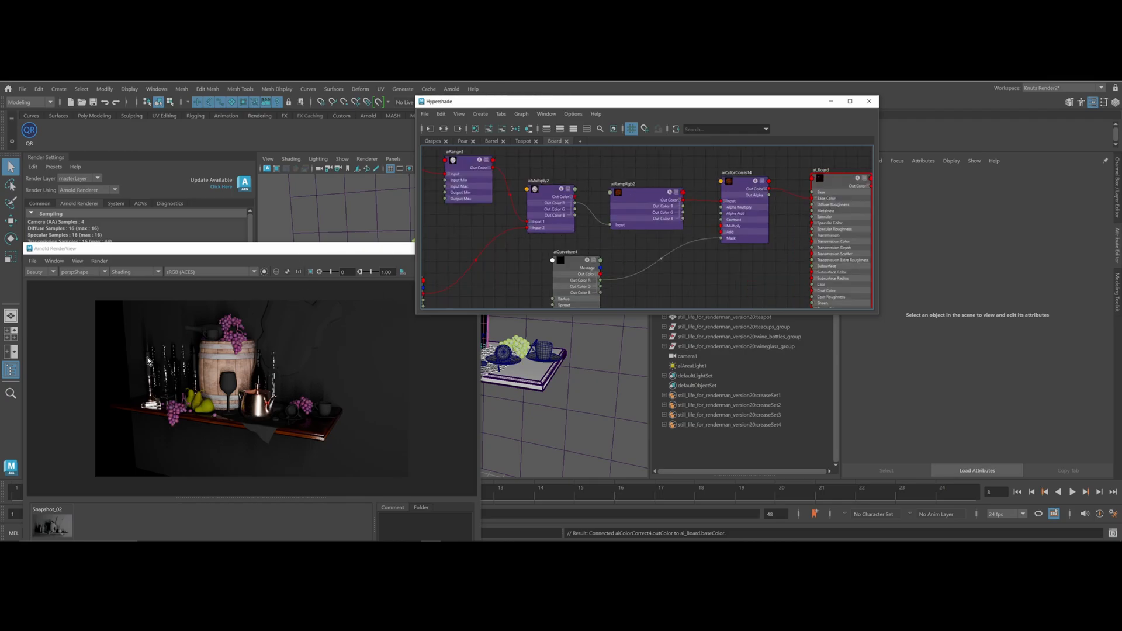
left_click(869, 102)
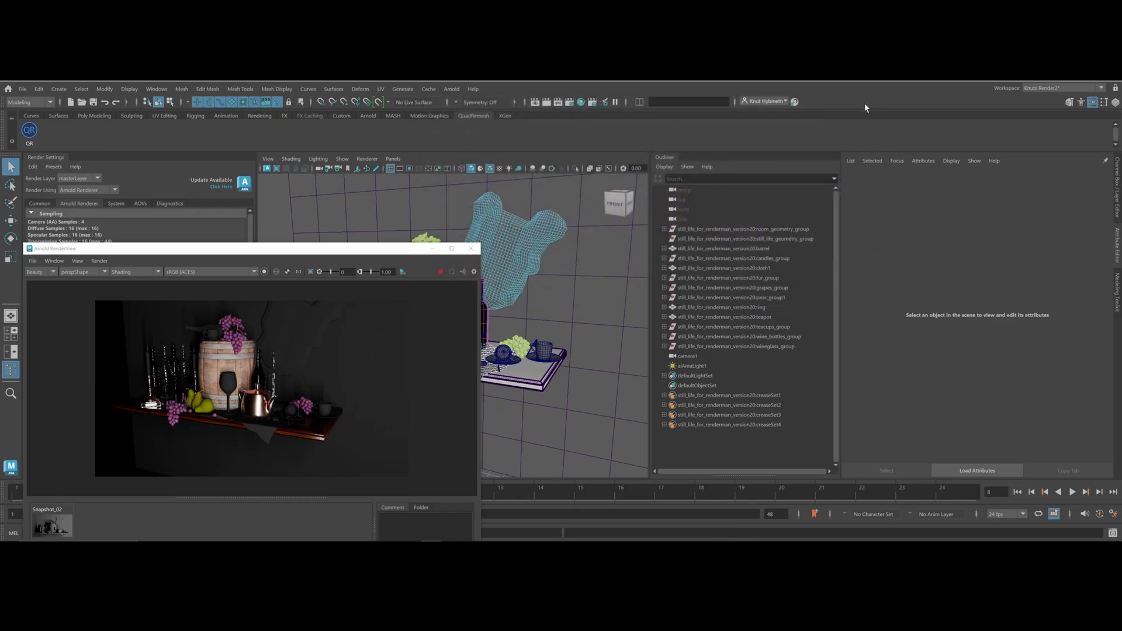
left_click(398, 314)
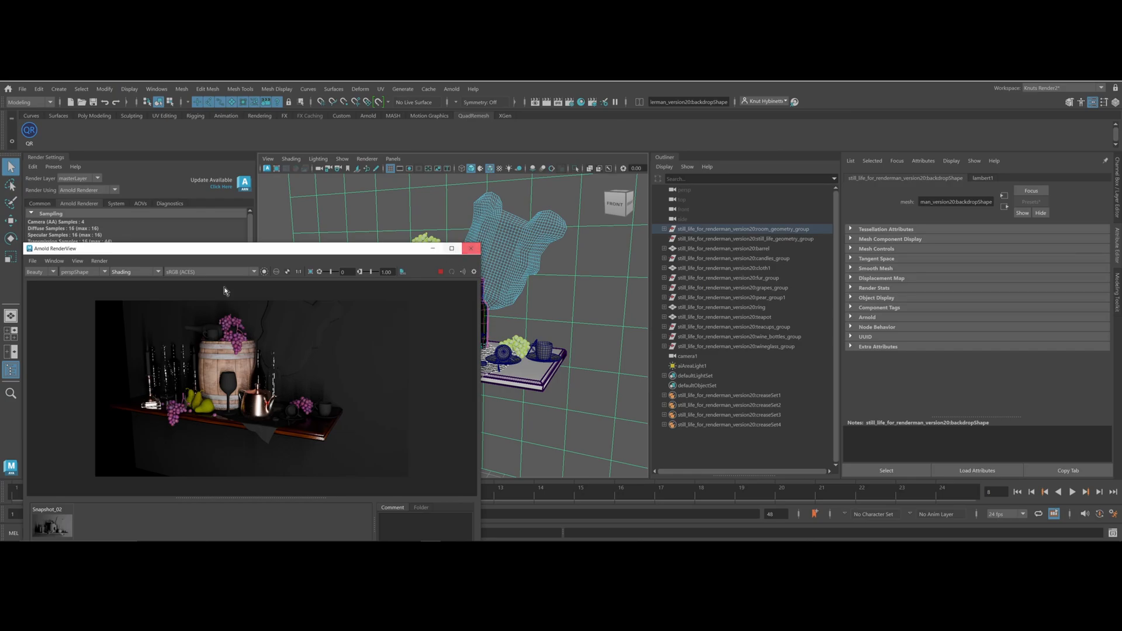
left_click(471, 248)
right_click_drag(394, 212, 490, 492)
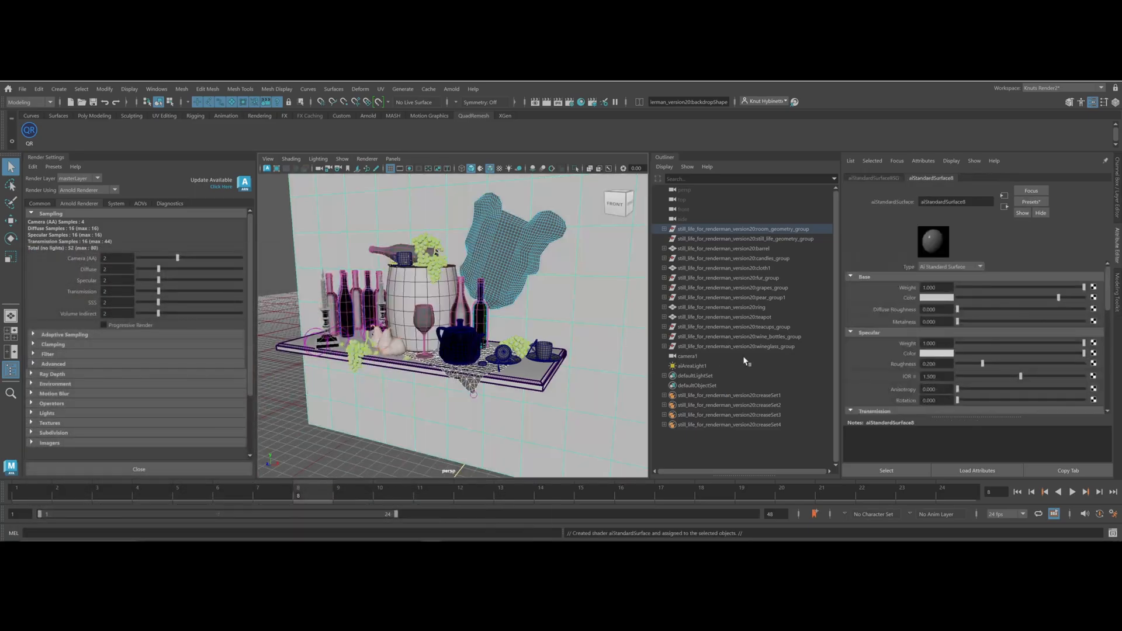
double_click(979, 203)
type("ai_Wall")
key("Return")
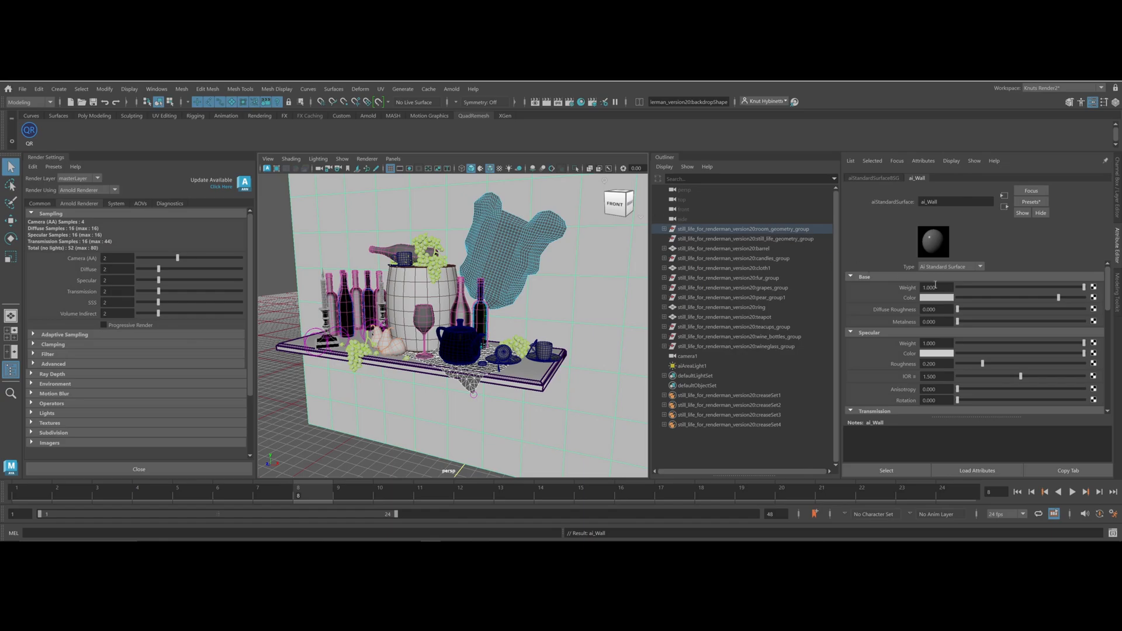
Map ai_Wall's base Color with a new aiStandardSurface node from the Arnold node list
left_click(1093, 297)
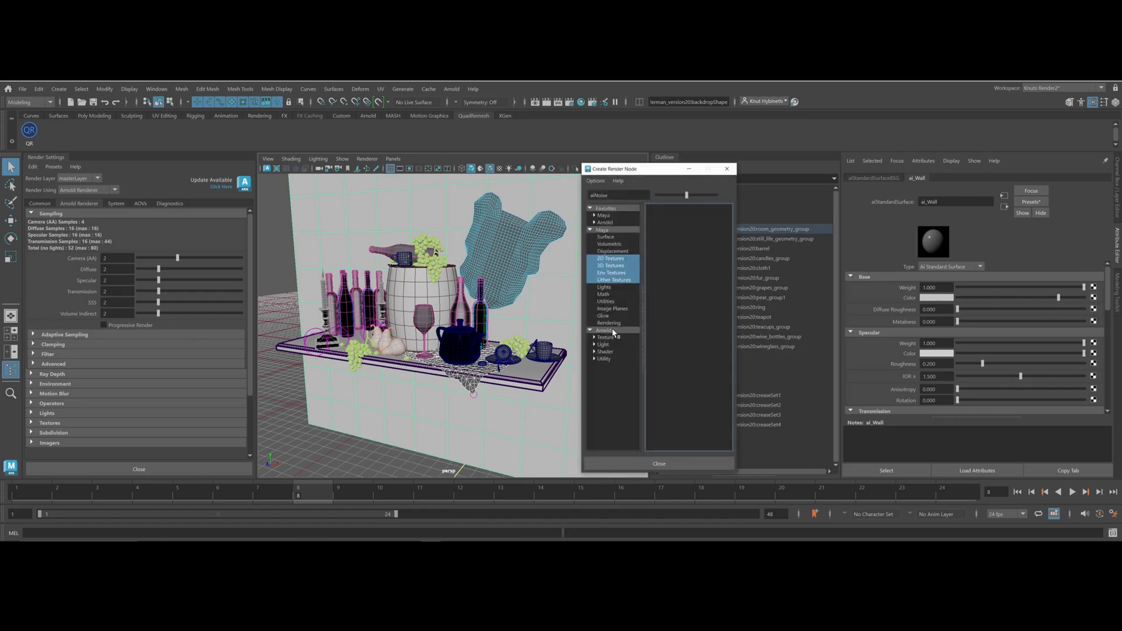
left_click(612, 331)
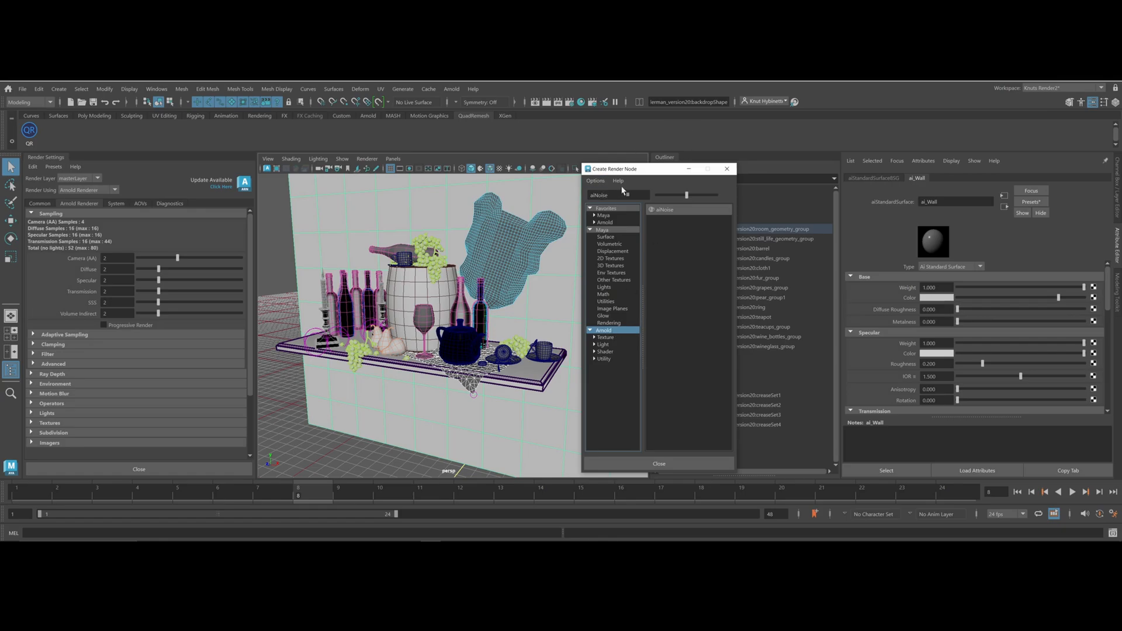
left_click_drag(611, 195, 568, 199)
key("BackSpace")
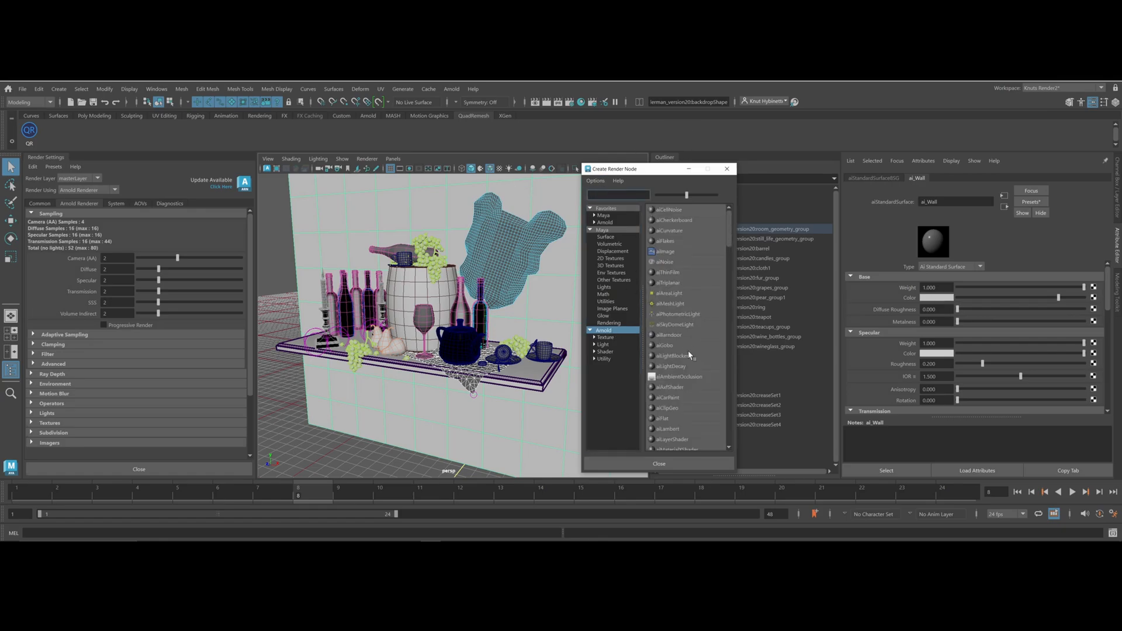
scroll(690, 424, "down", 5)
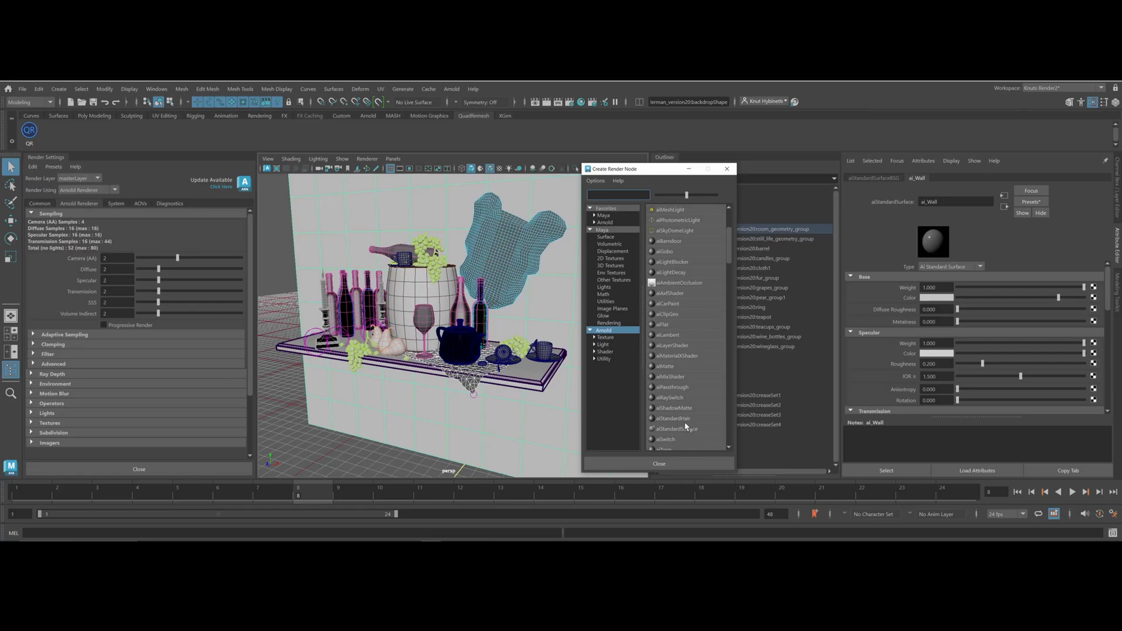
left_click(688, 430)
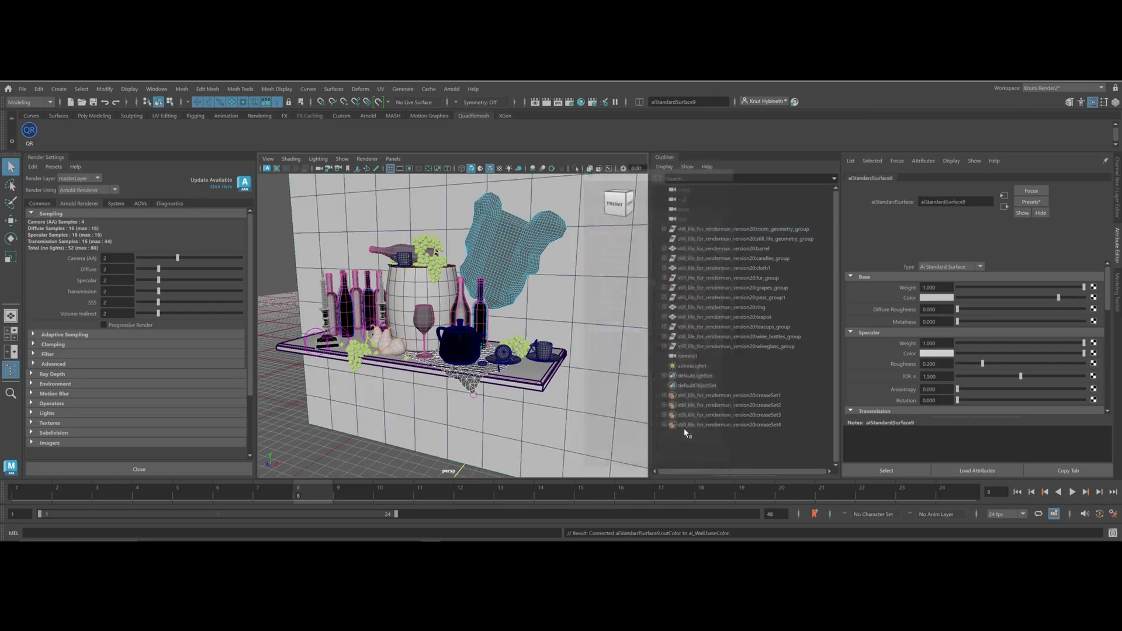
Map the new aiStandardSurface node's base Color with a File texture node
left_click(1094, 298)
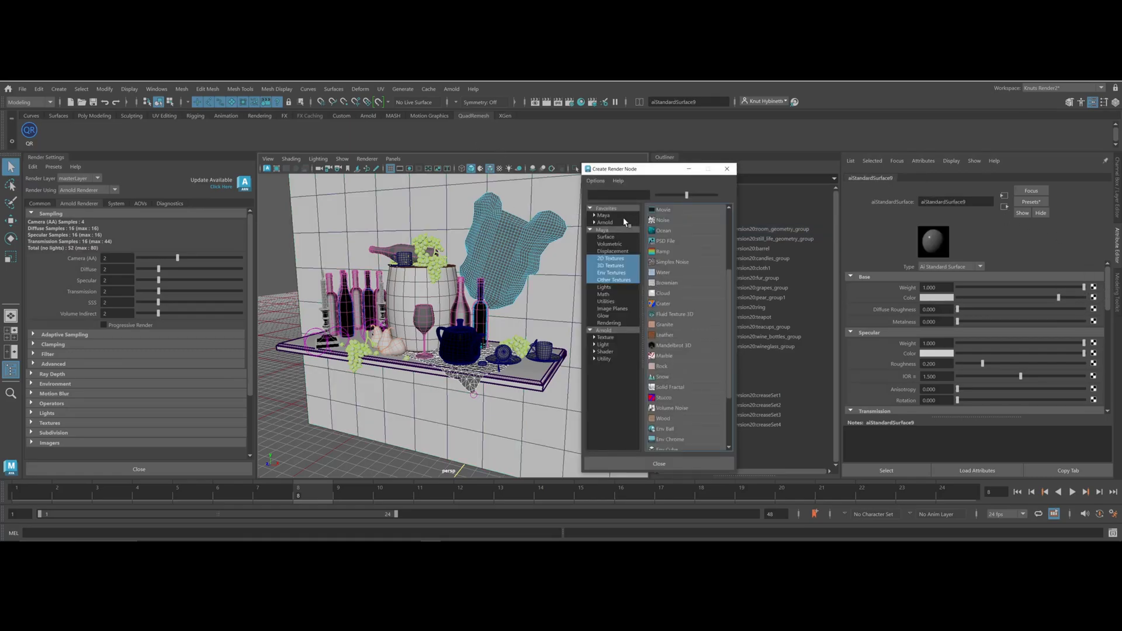
scroll(671, 267, "up", 5)
left_click(669, 238)
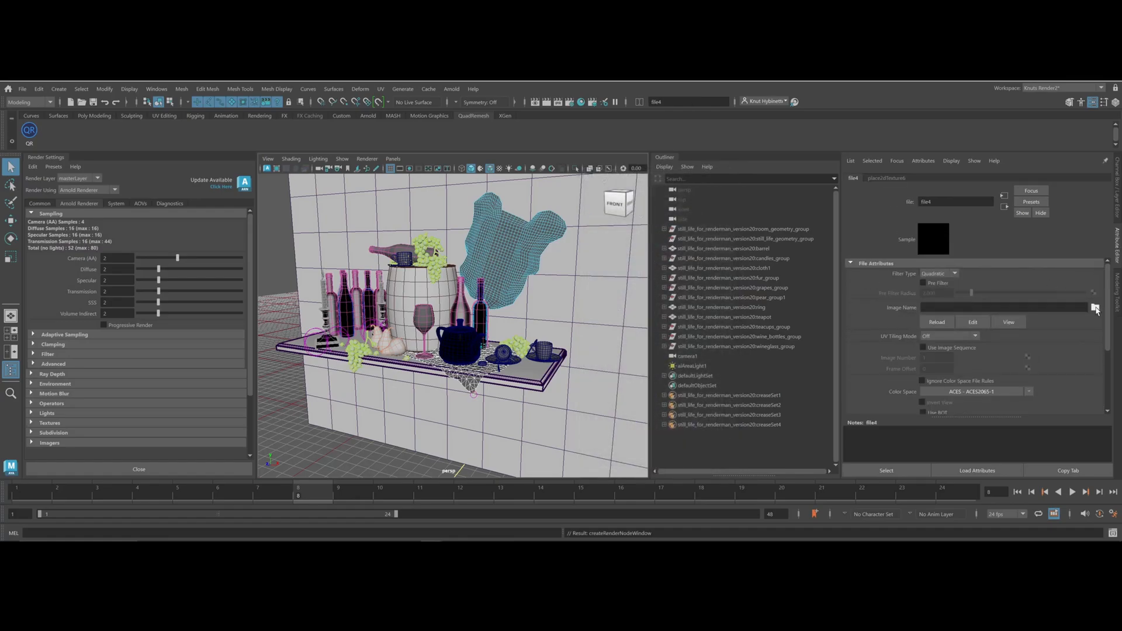
Load Stucco_pxr128.tif from the still_life_for_renderman_project sourceimages folder into the file texture, and reselect the backdrop wall
left_click(1094, 306)
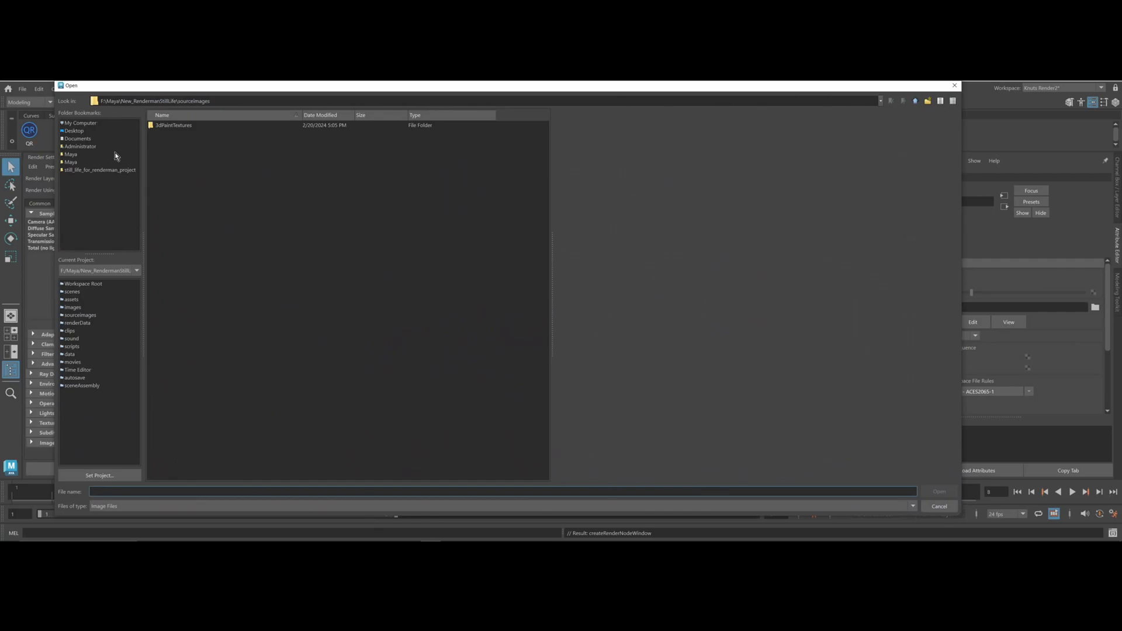
left_click(116, 172)
double_click(171, 152)
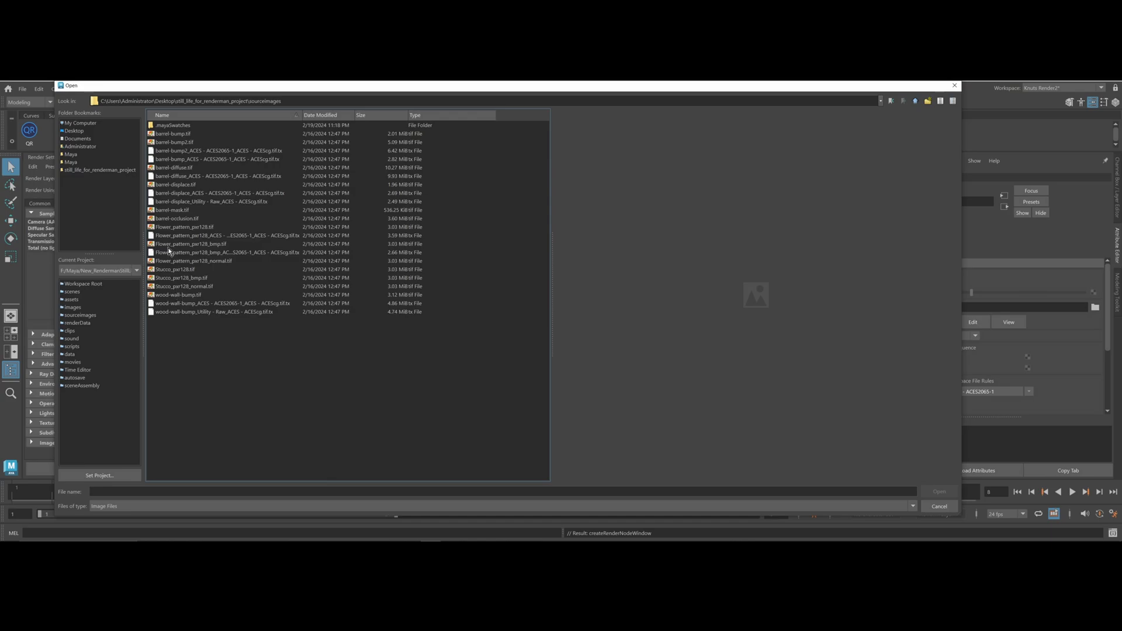
left_click(182, 270)
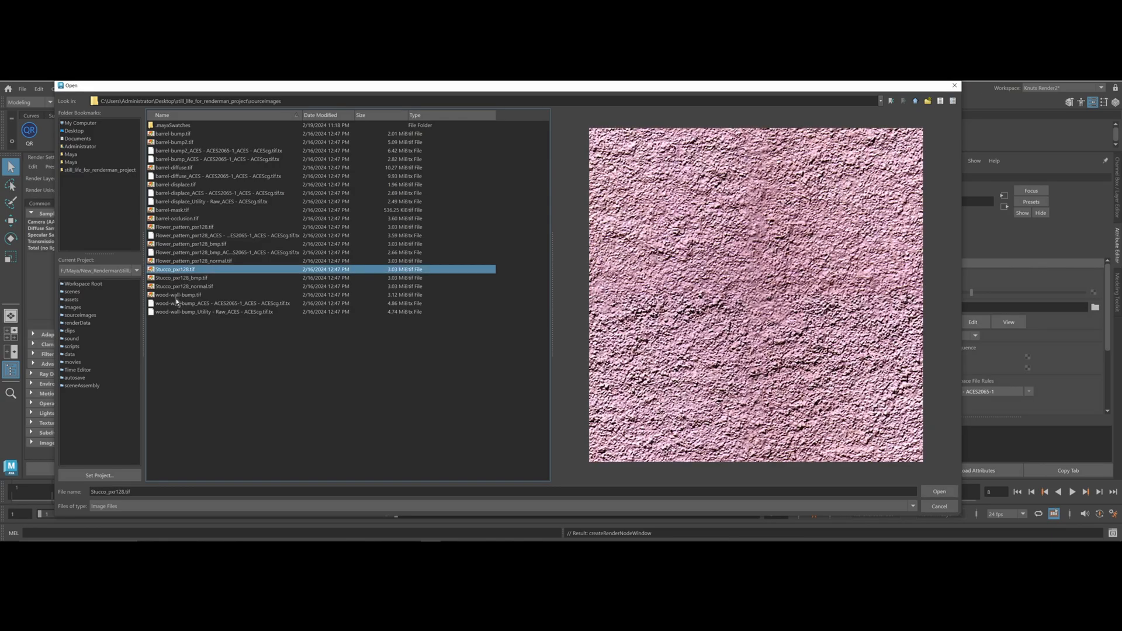
key("Up")
key("Up")
key("Down")
key("Down")
key("Down")
key("Down")
key("Up")
key("Up")
left_click(942, 492)
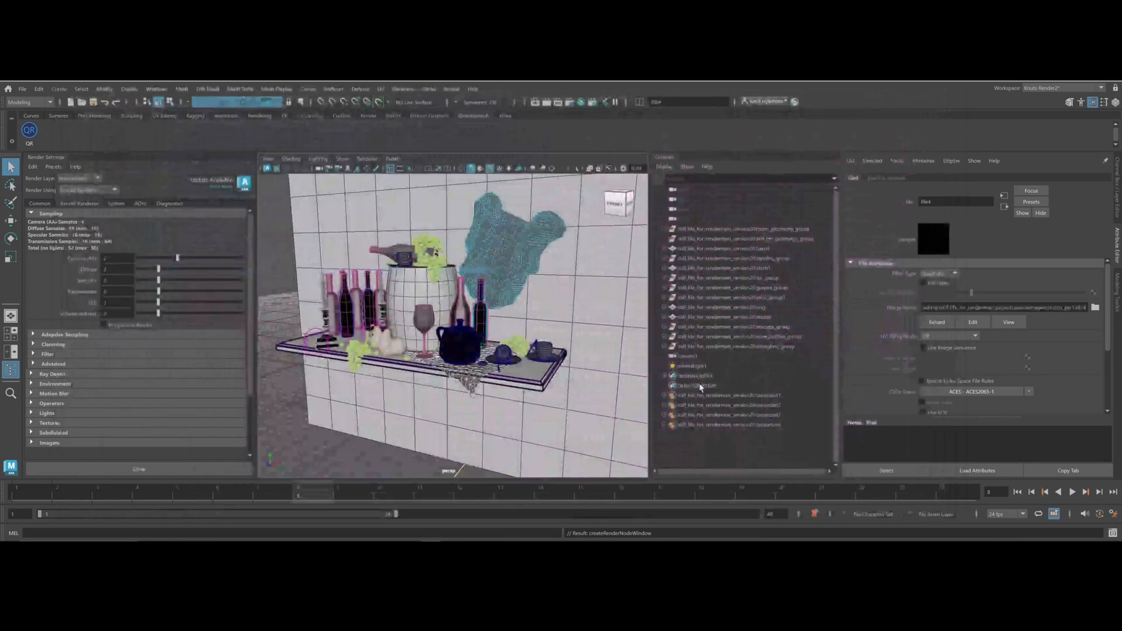
left_click(596, 282)
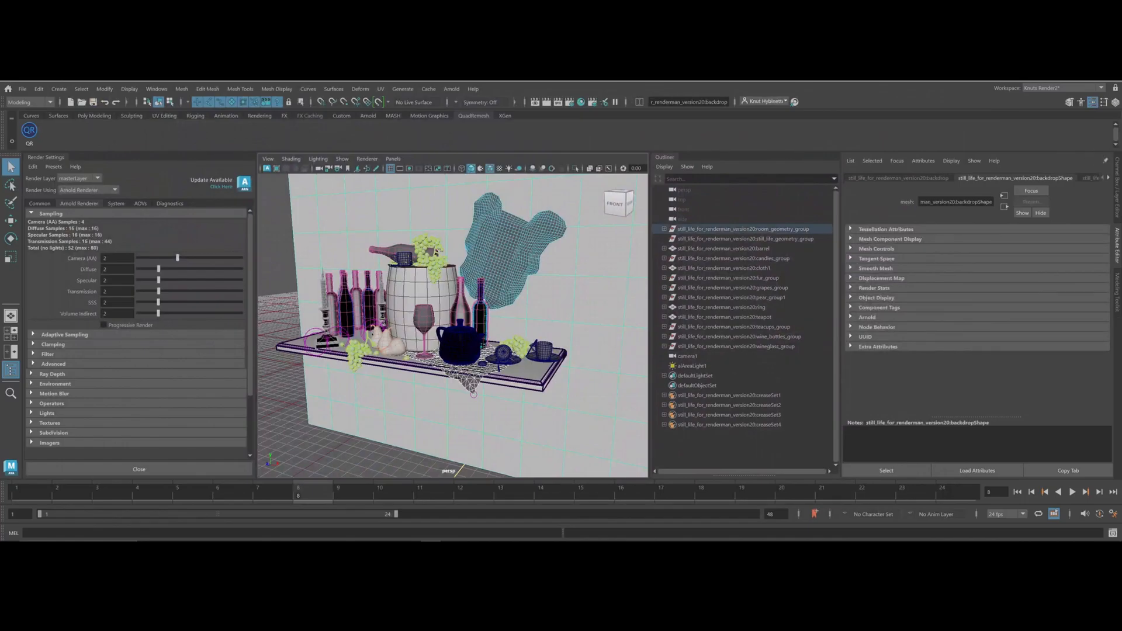
Map the ai_Wall material's Bump Mapping with a File texture node
left_click(1109, 177)
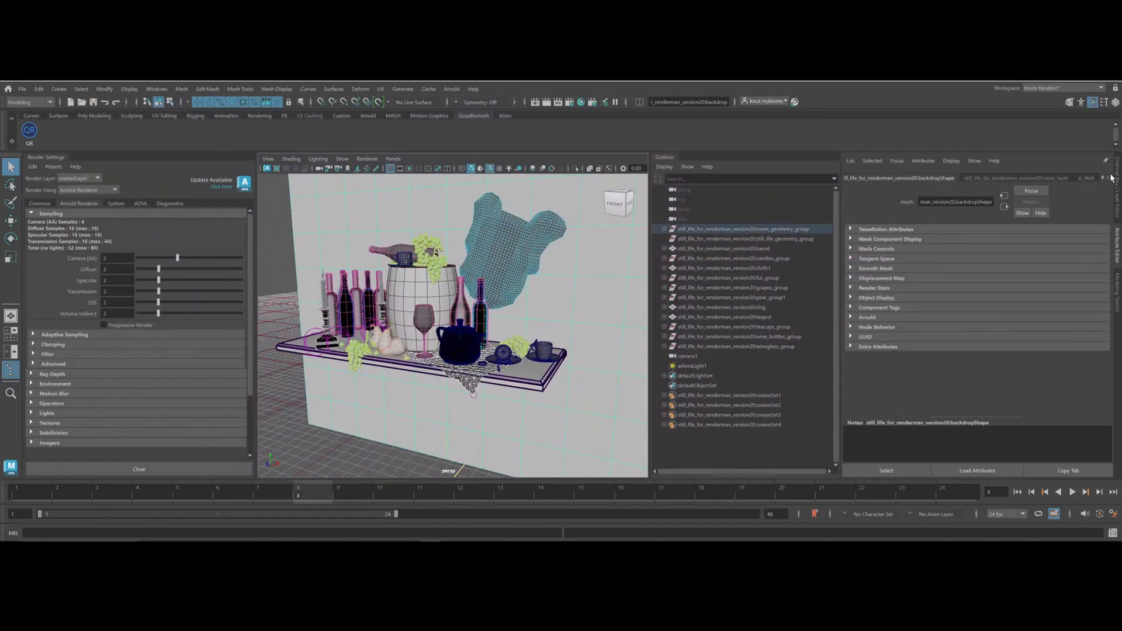
left_click(1086, 178)
scroll(1016, 302, "down", 8)
scroll(1005, 334, "down", 2)
left_click(1092, 332)
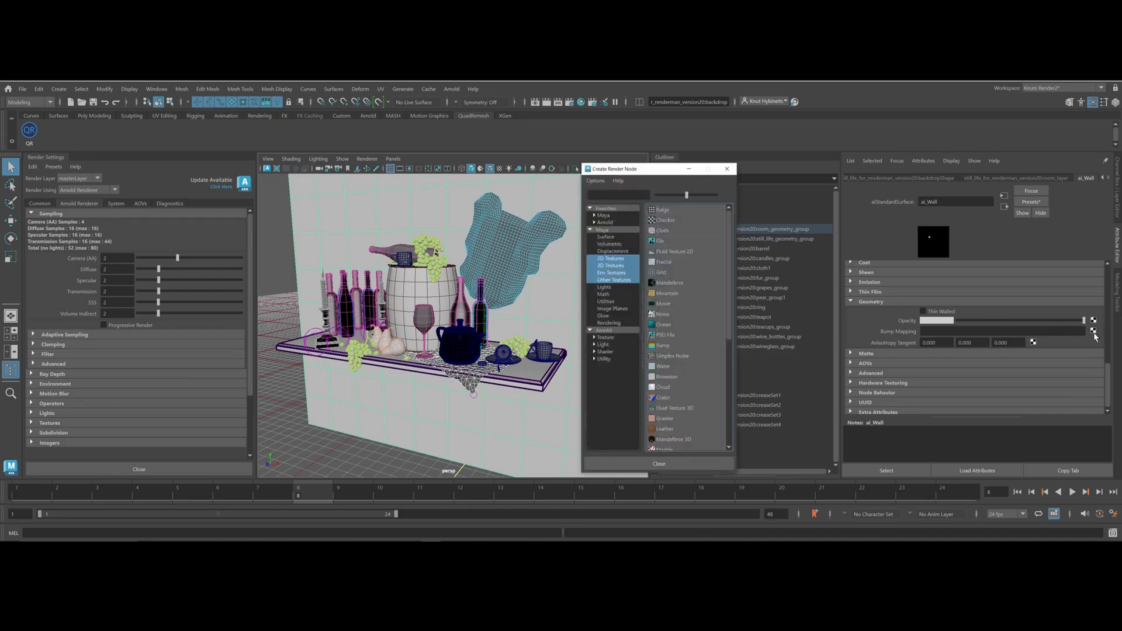
left_click(670, 242)
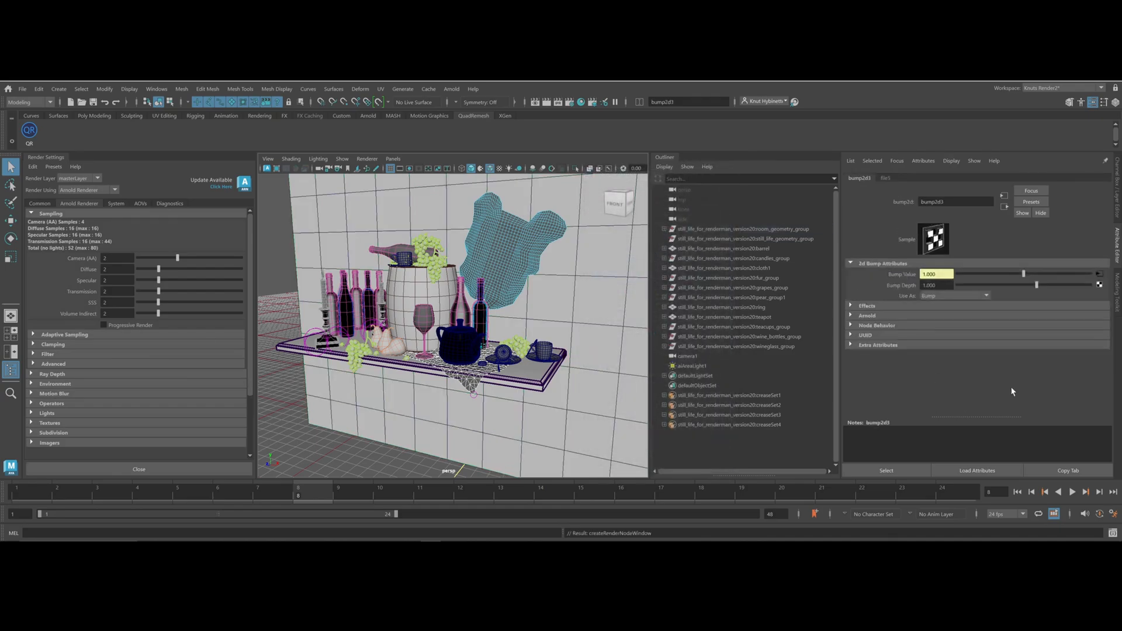
Set the wall bump node's Bump Depth to 0.02
left_click_drag(945, 286, 740, 285)
key("BackSpace")
type(".02")
key("Return")
Set the bump file texture's color space to Utility - Raw and load Stucco_pxr128_bmp.tif from the still_life_for_renderman_project sourceimages folder
left_click(1099, 273)
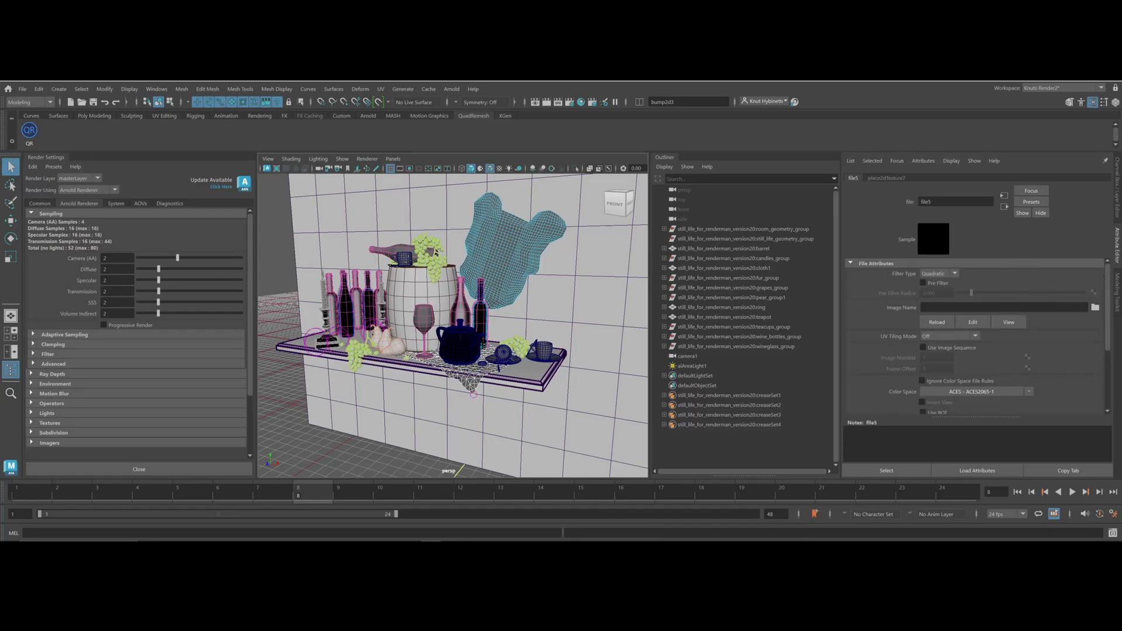
left_click(1024, 392)
mouse_move(1046, 418)
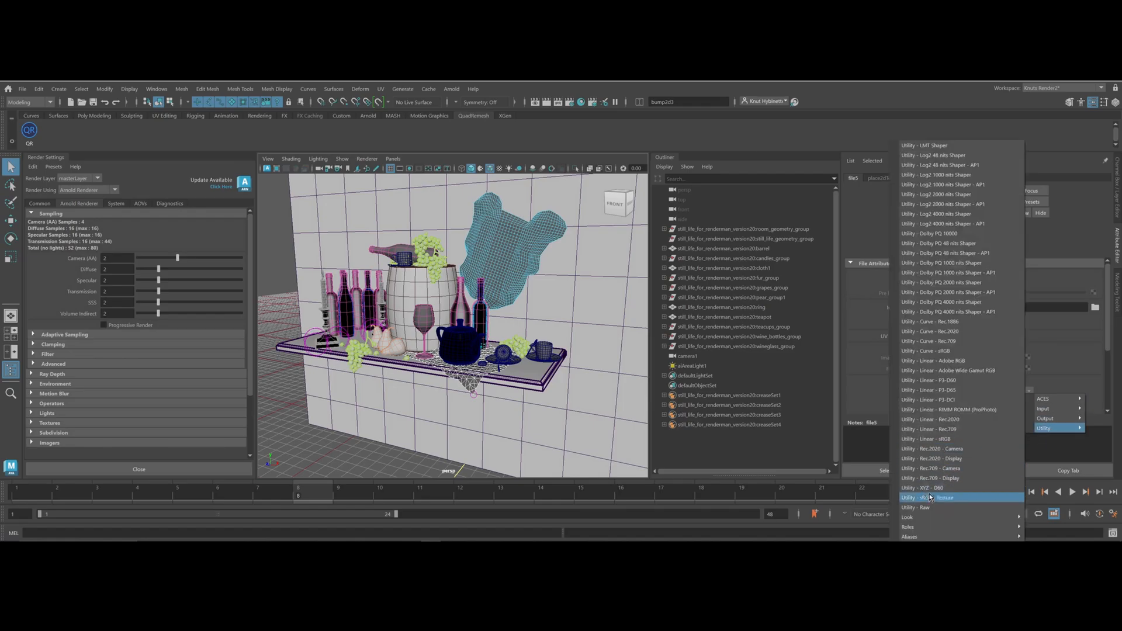
left_click(919, 508)
left_click(1095, 307)
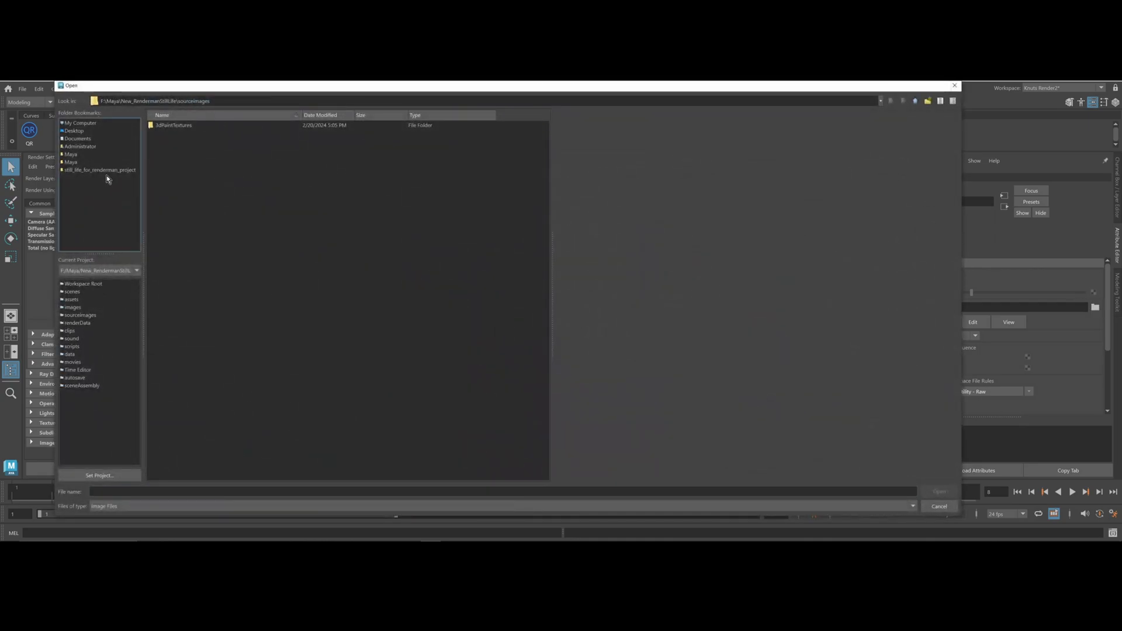
left_click(108, 171)
double_click(169, 152)
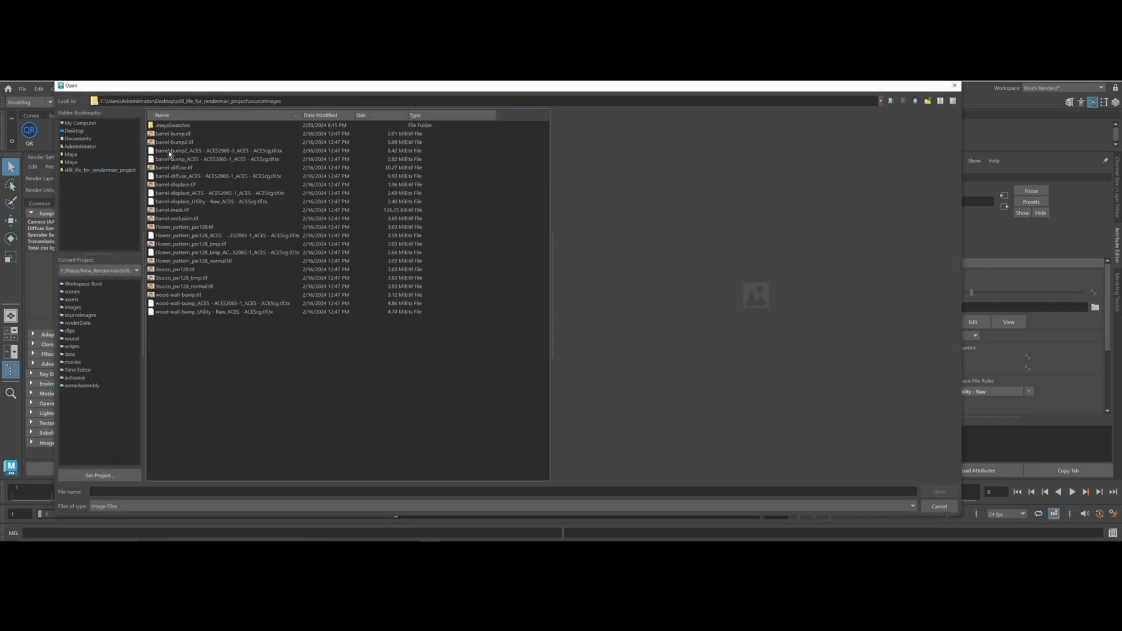
left_click(204, 278)
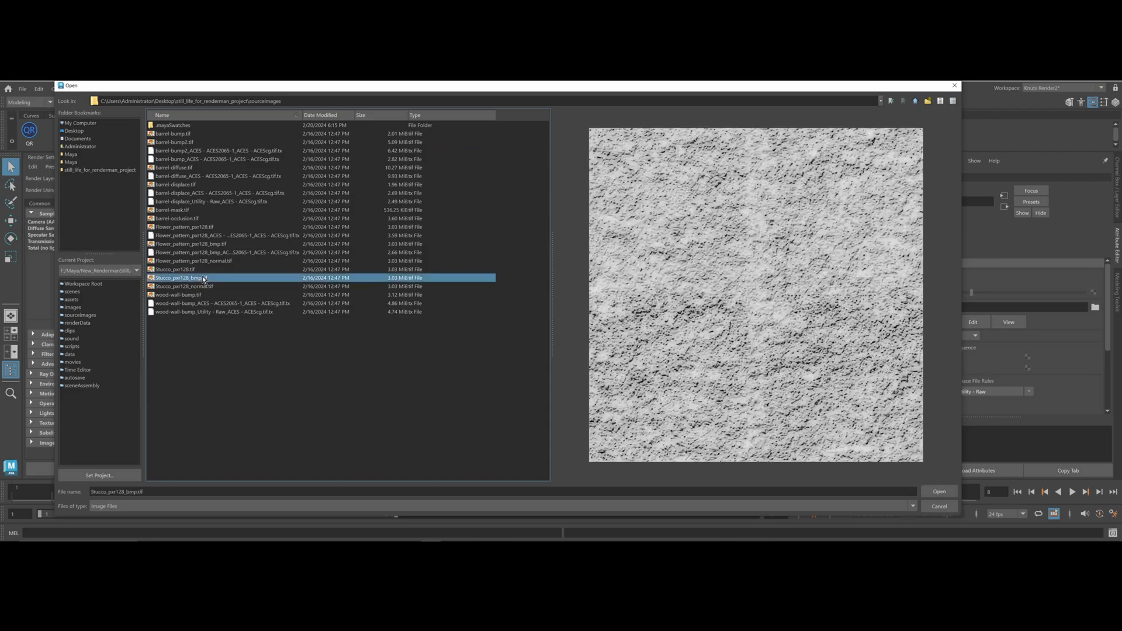
left_click(938, 491)
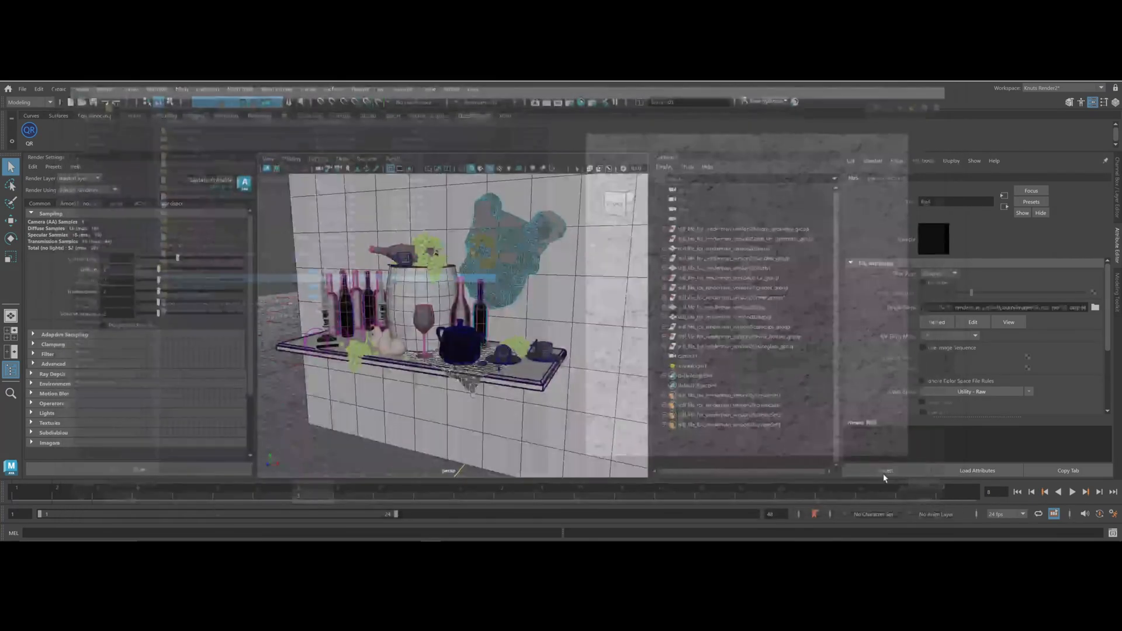
Look through camera1 and render the scene with Arnold to check the stucco wall
left_click(392, 158)
mouse_move(444, 169)
left_click(532, 169)
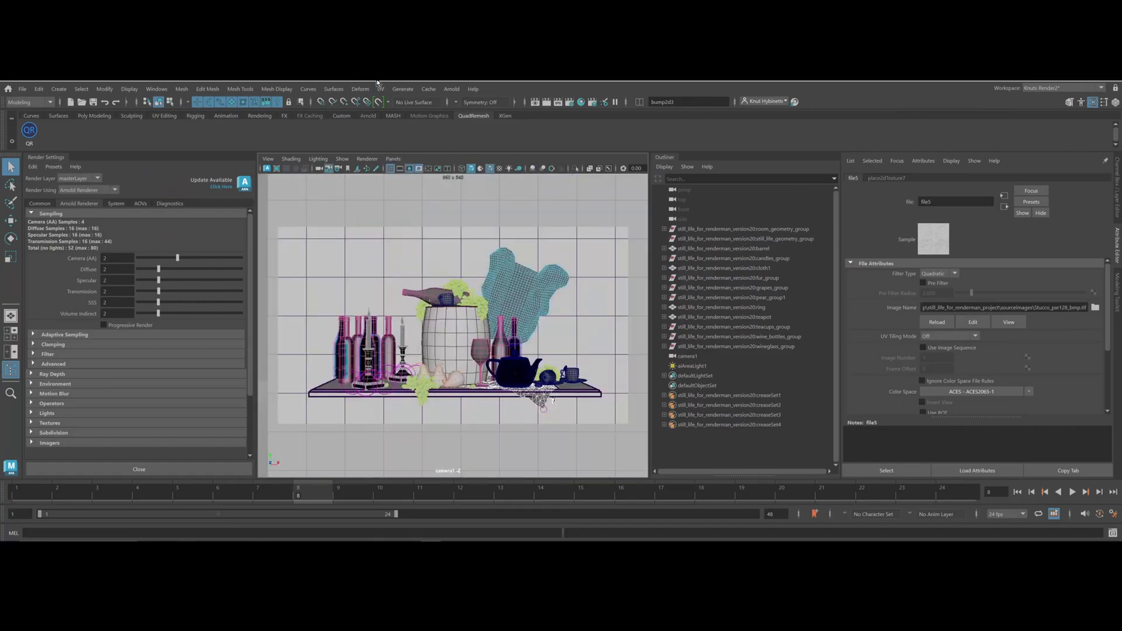
left_click(452, 89)
left_click(458, 109)
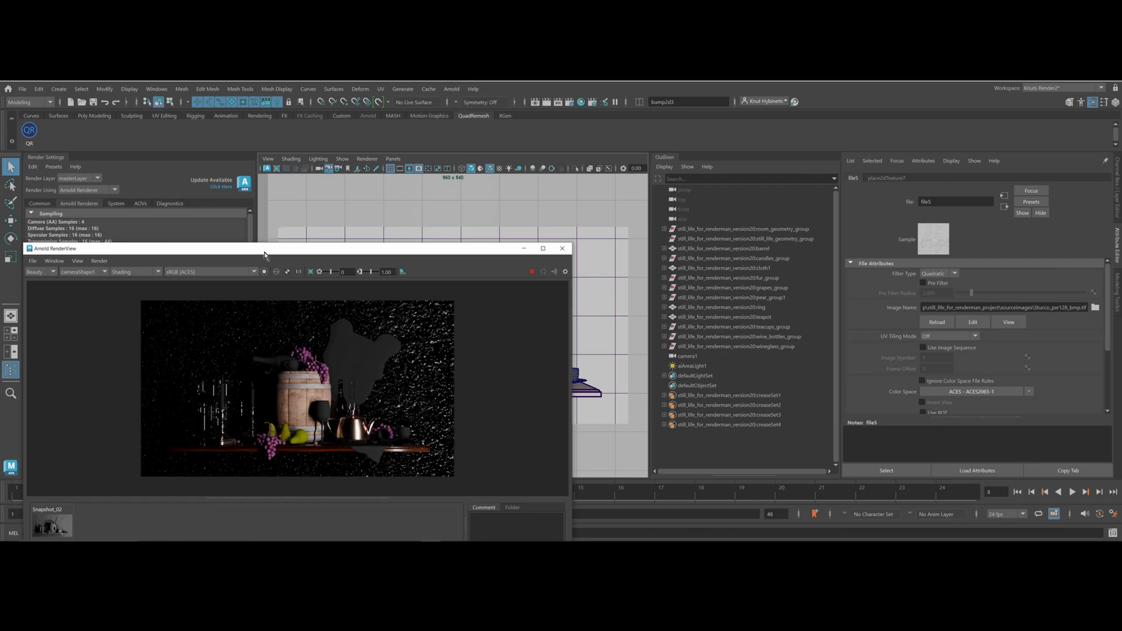
Try lowering ai_Wall's specular roughness to about 0.067, and undo the latest material adjustments
left_click(286, 232)
left_click(980, 179)
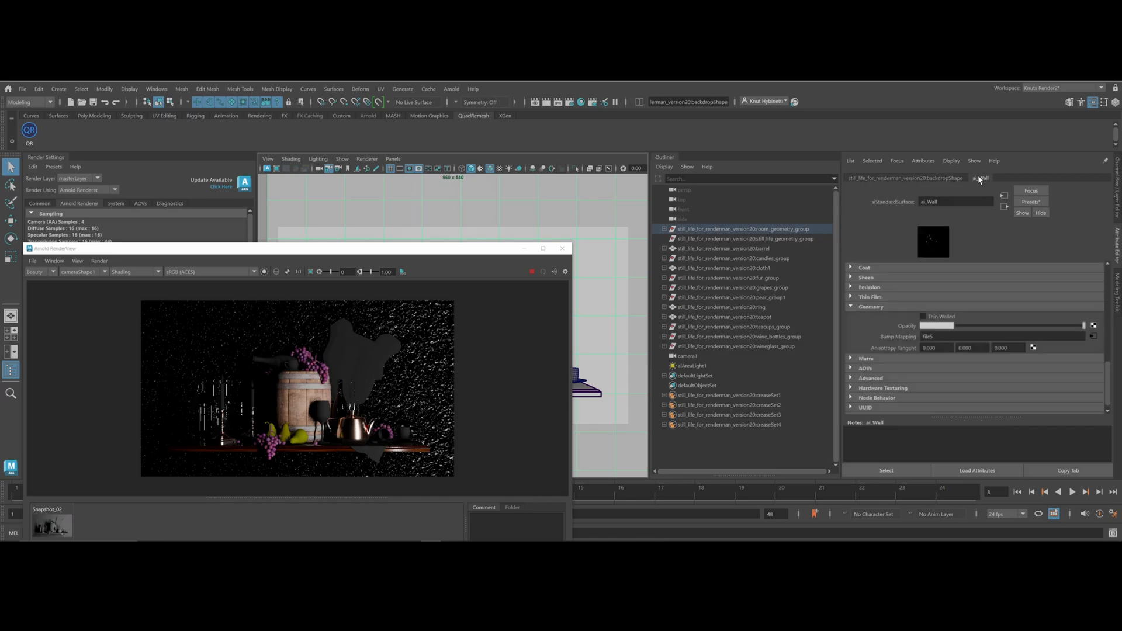
scroll(963, 313, "up", 5)
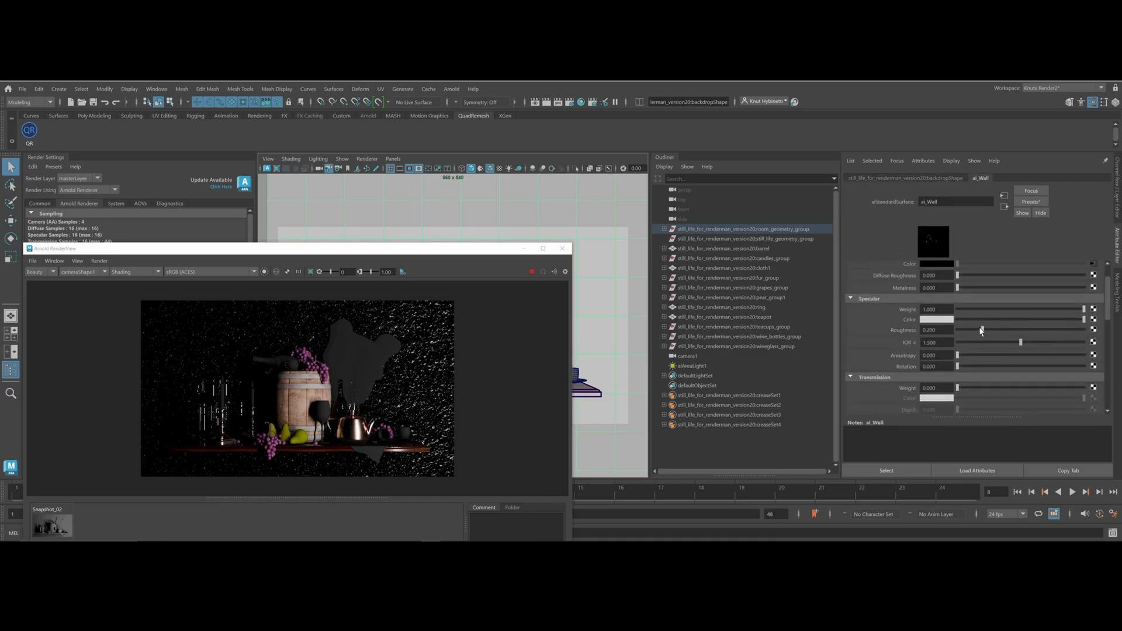
left_click_drag(981, 329, 968, 329)
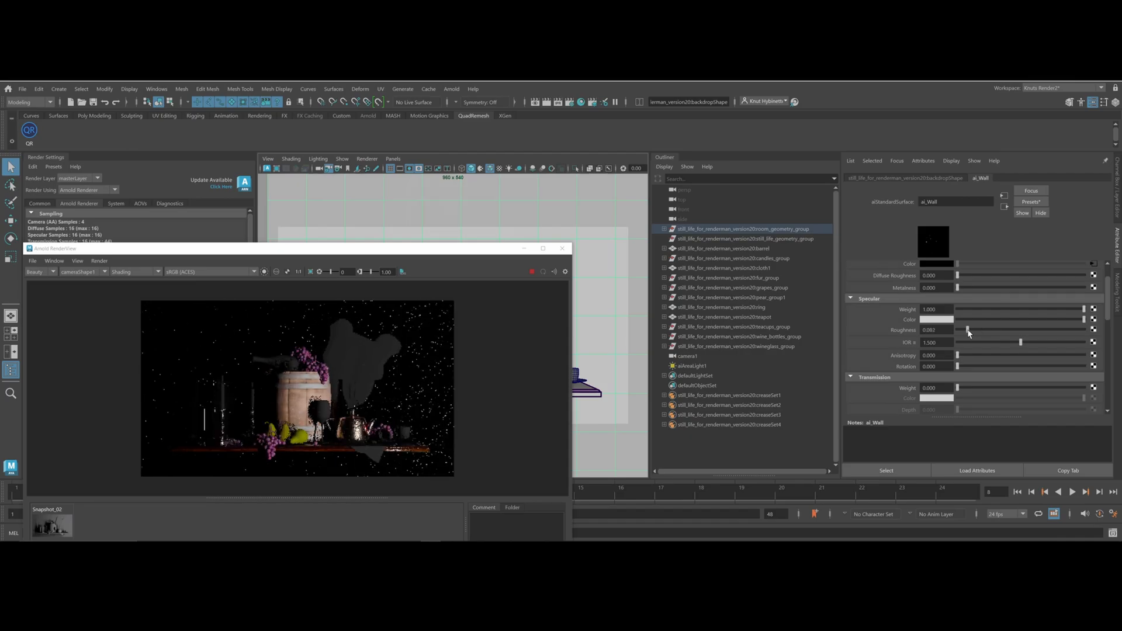
scroll(942, 345, "down", 5)
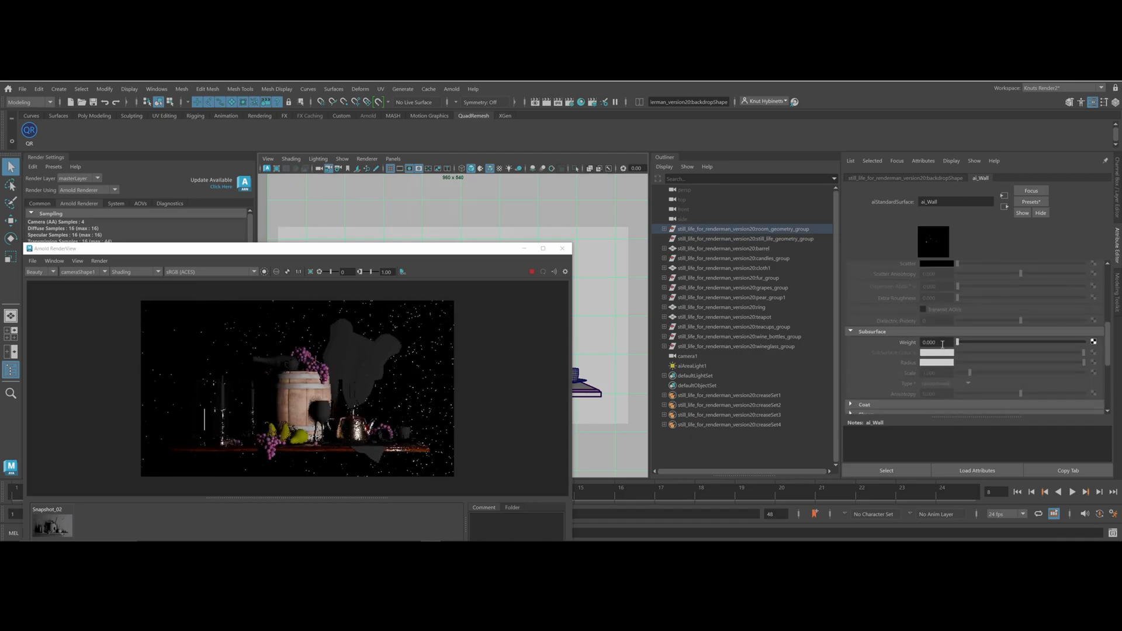
scroll(942, 347, "up", 5)
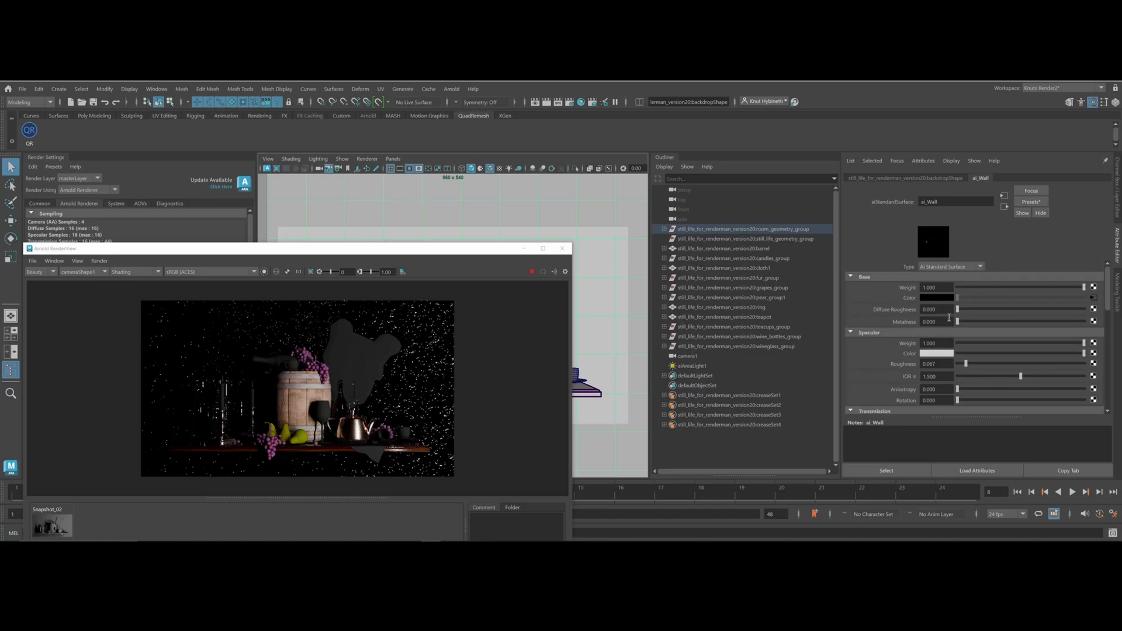
left_click_drag(1084, 345, 999, 349)
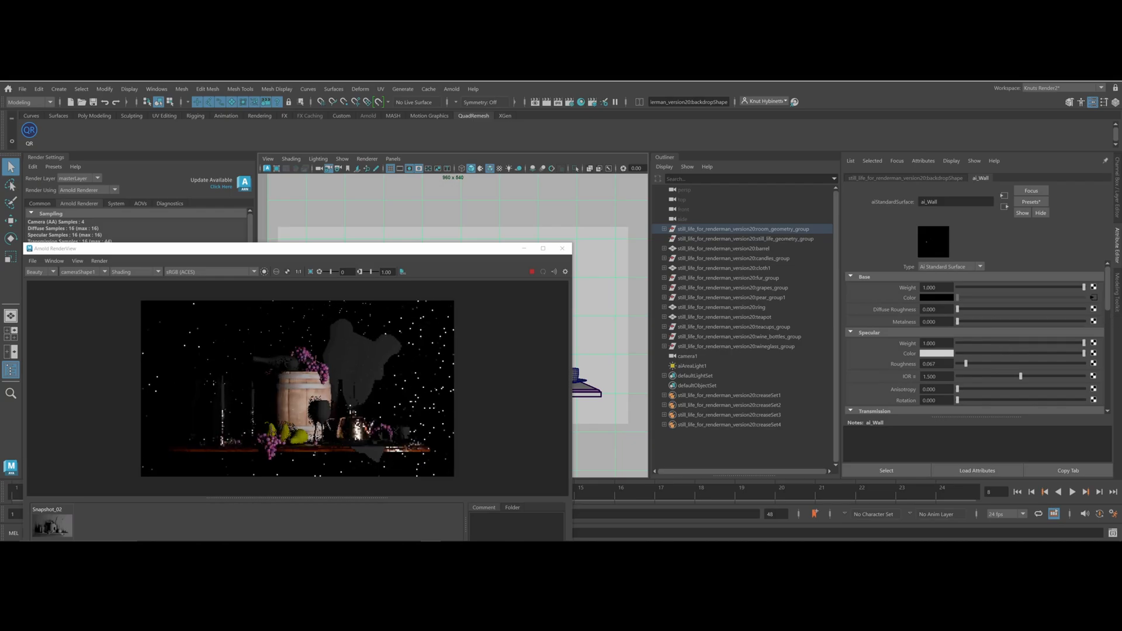
key("ctrl+z")
key("ctrl+z")
key("ctrl+z")
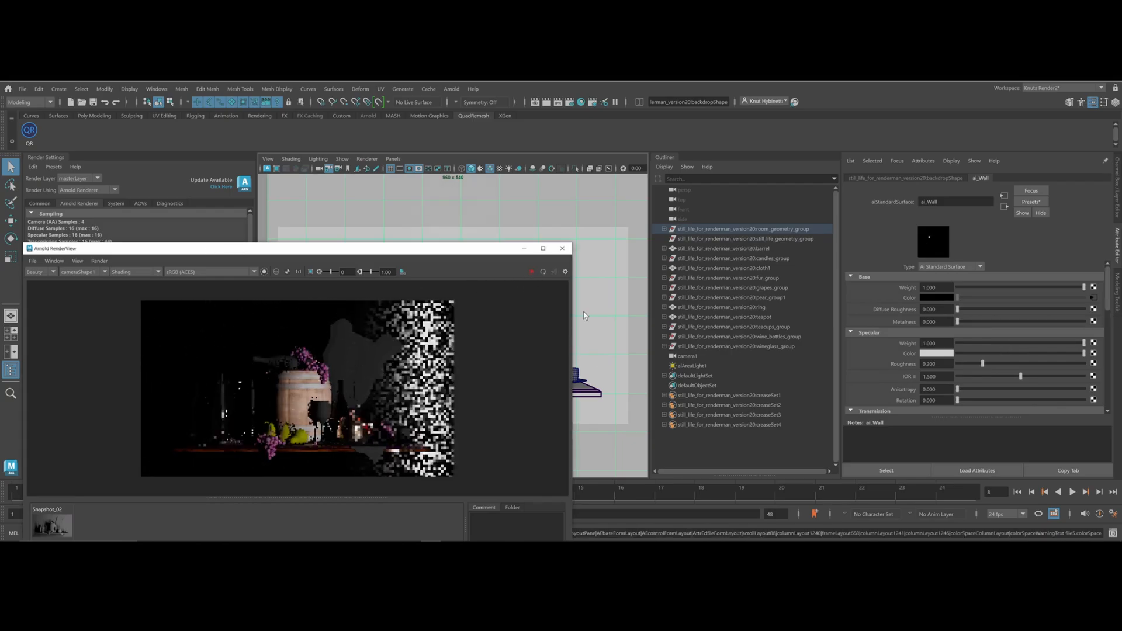
Close the render view and assign the existing lambert1 material to the backdrop wall
left_click(562, 248)
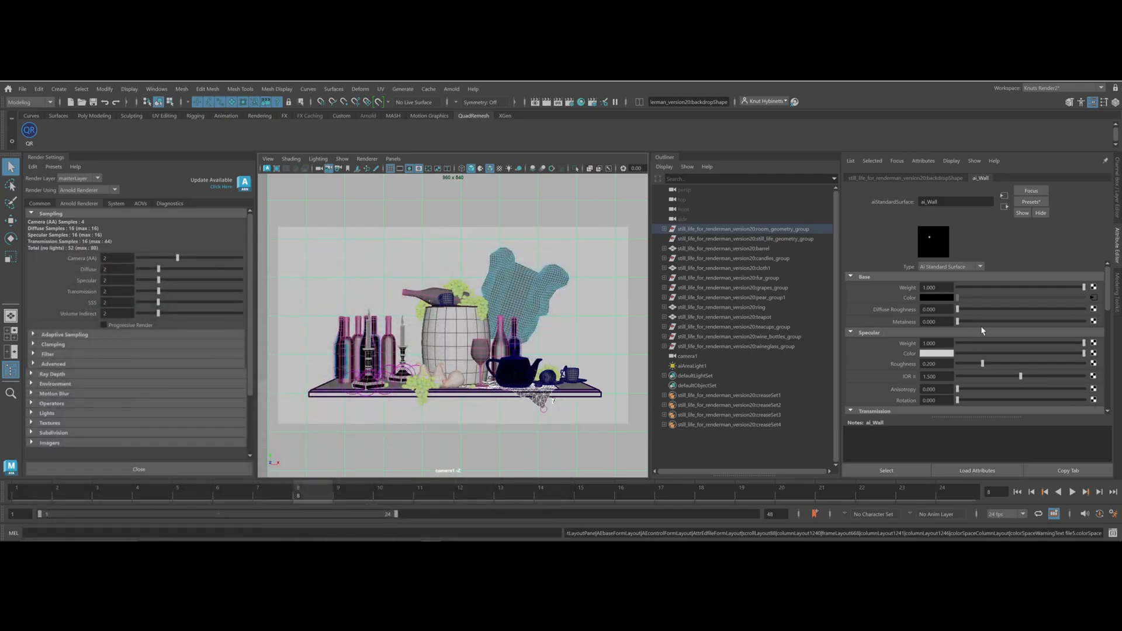
right_click_drag(561, 206, 651, 512)
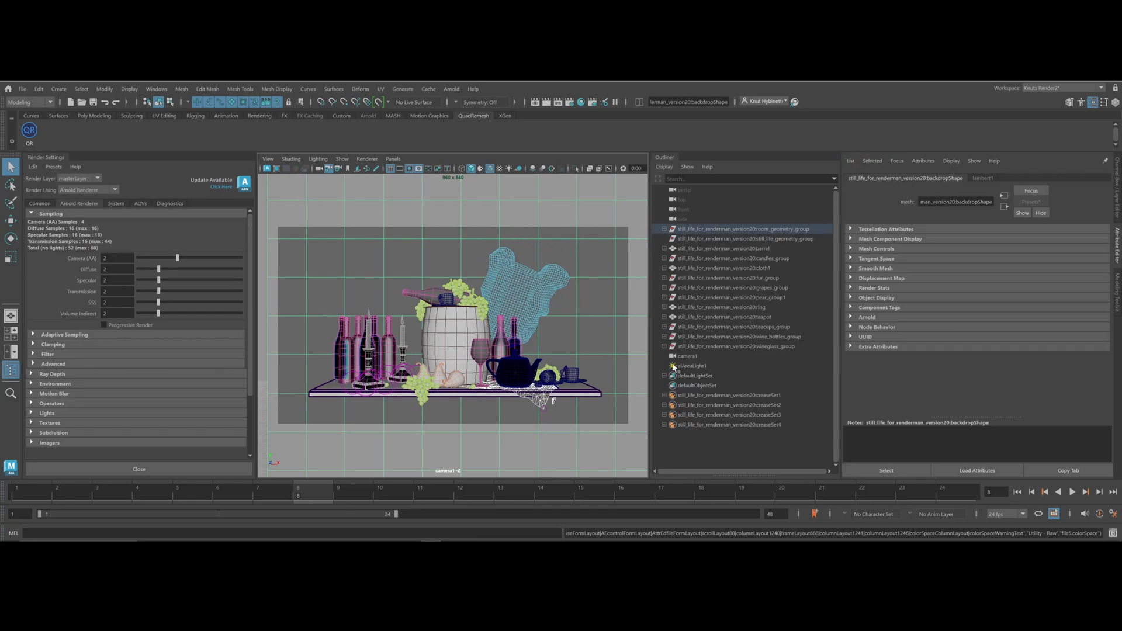
In the perspective view, assign the wine glass a new aiStandardSurface material named ai_Wine
key("space")
mouse_move(524, 297)
left_mouse_down()
mouse_move(532, 263)
mouse_move(510, 300)
left_mouse_up()
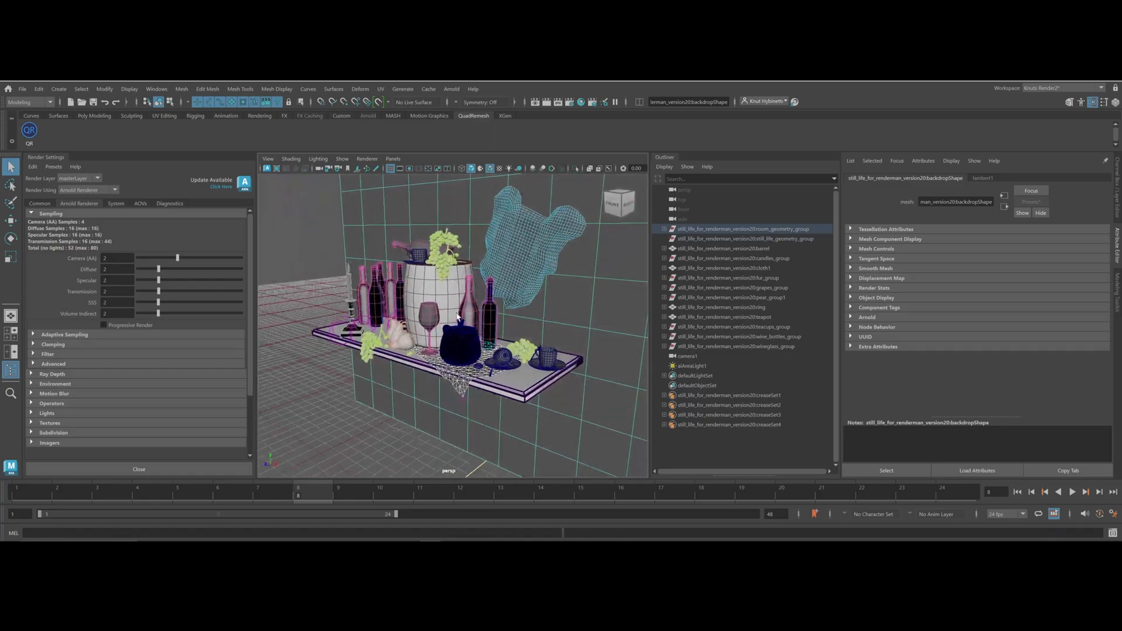
right_click_drag(403, 339, 410, 407, "alt")
left_click(399, 296)
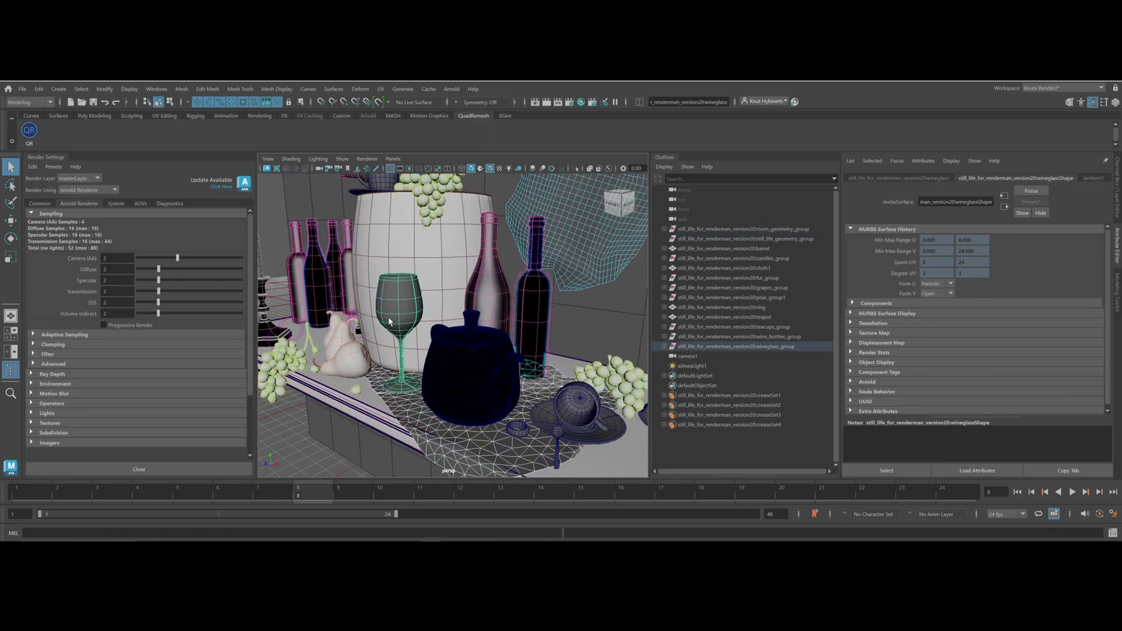
right_click_drag(395, 287, 485, 493)
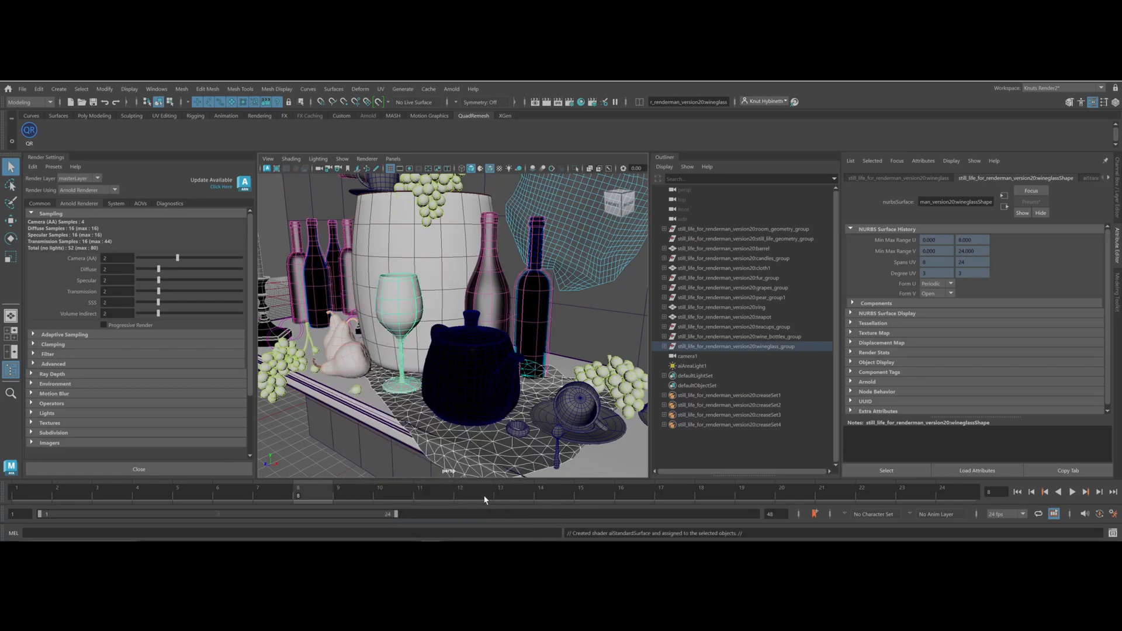
double_click(972, 201)
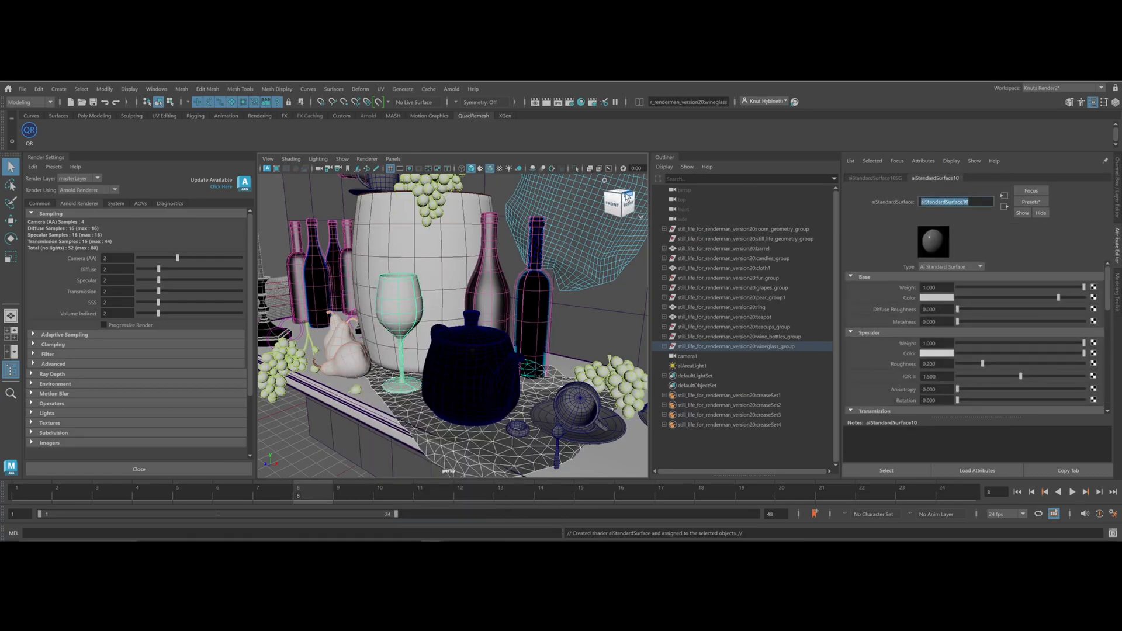
type("ai_Wine")
key("Return")
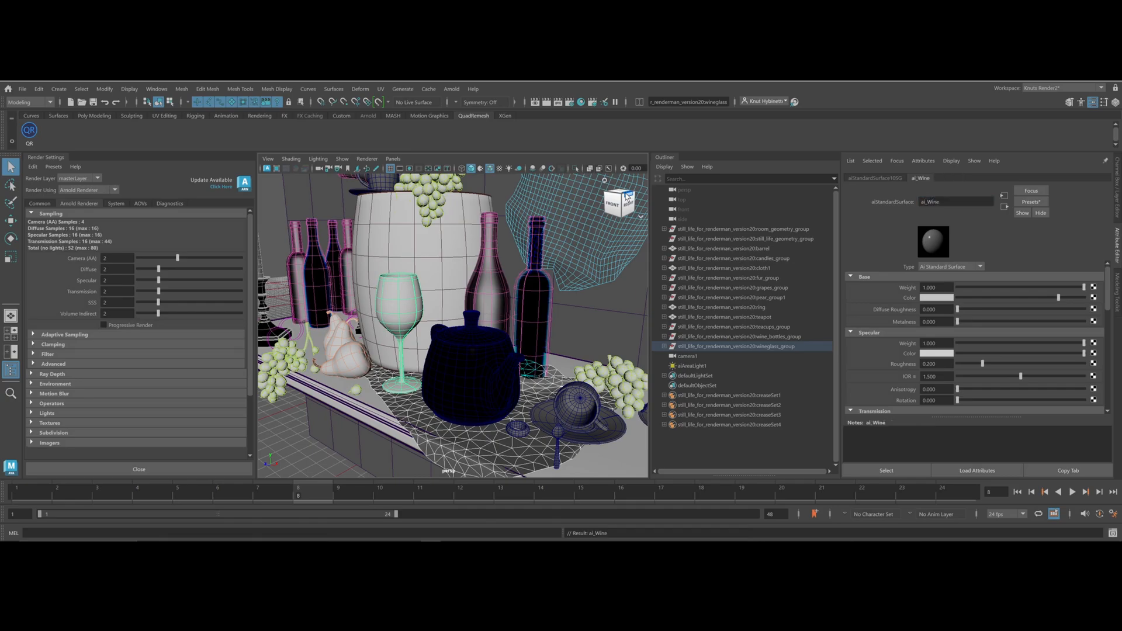
Replace ai_Wine's settings with the Glass preset
left_click(1031, 201)
mouse_move(1034, 348)
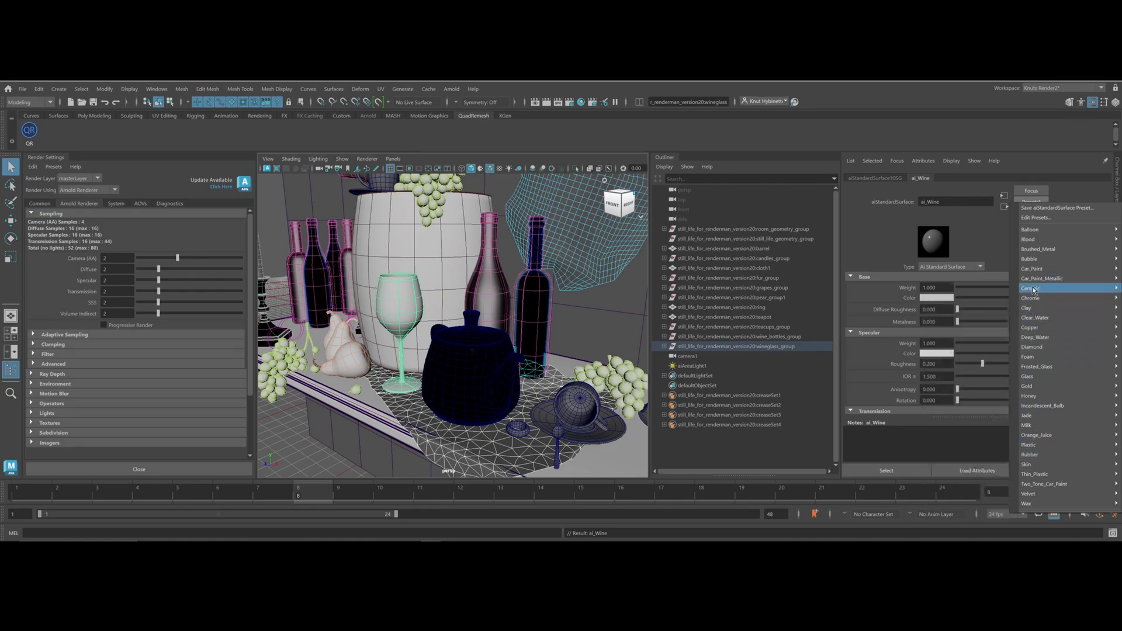
mouse_move(1034, 419)
mouse_move(1034, 377)
left_click(972, 380)
Assign a new aiStandardSurface material to the wine surface inside the glass
left_click_drag(420, 315, 399, 291, "alt")
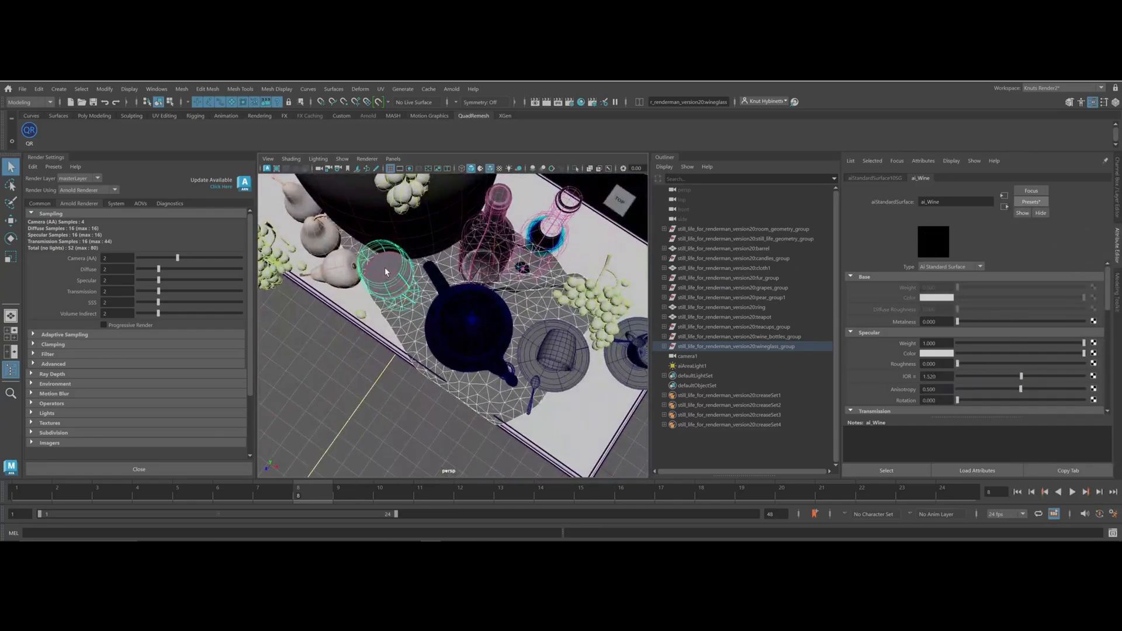
left_click(387, 272)
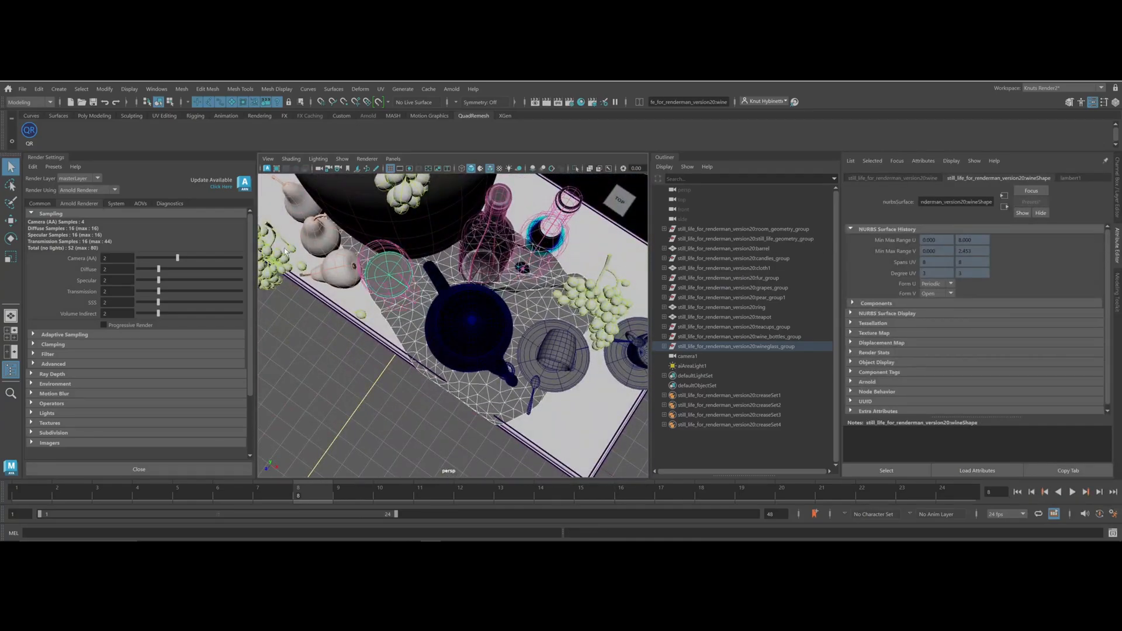
right_click_drag(383, 260, 377, 430)
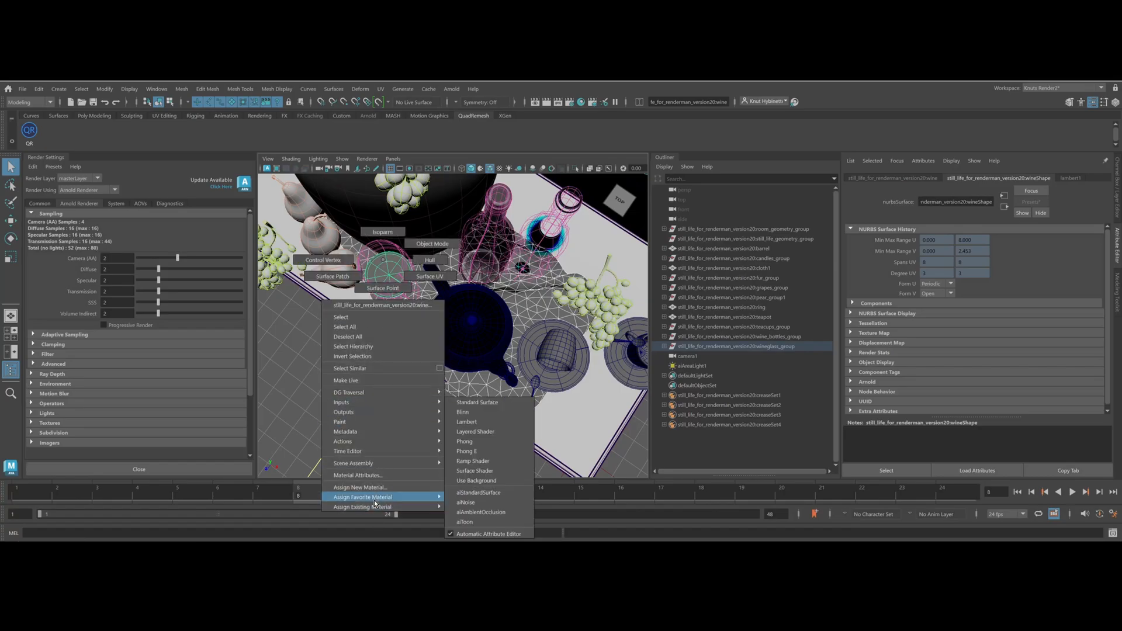
mouse_move(373, 494)
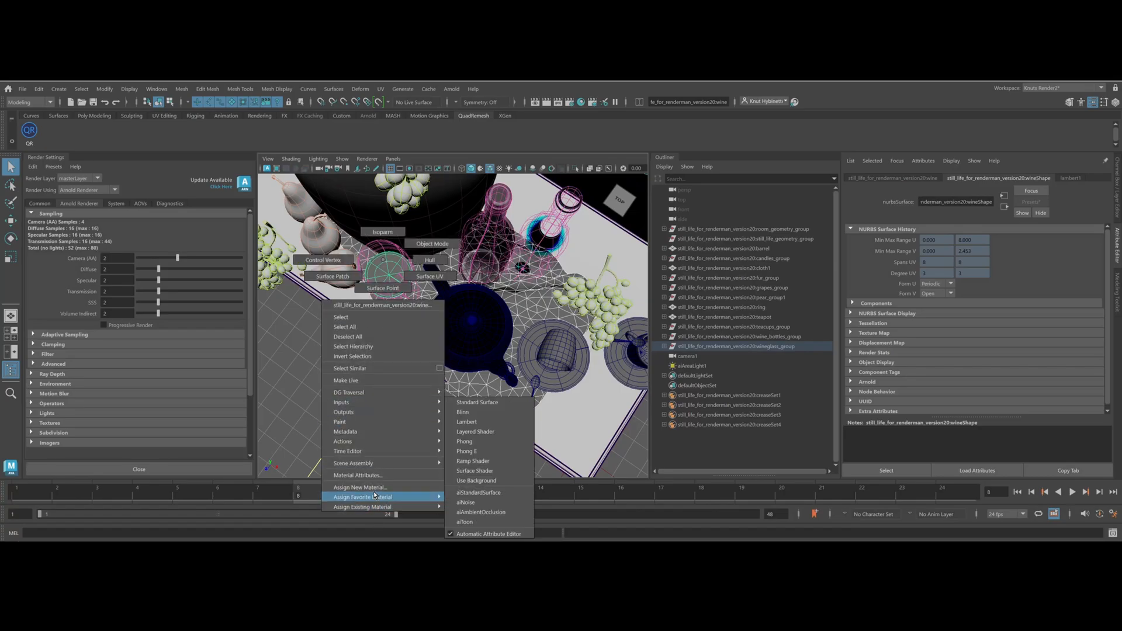
left_click(478, 492)
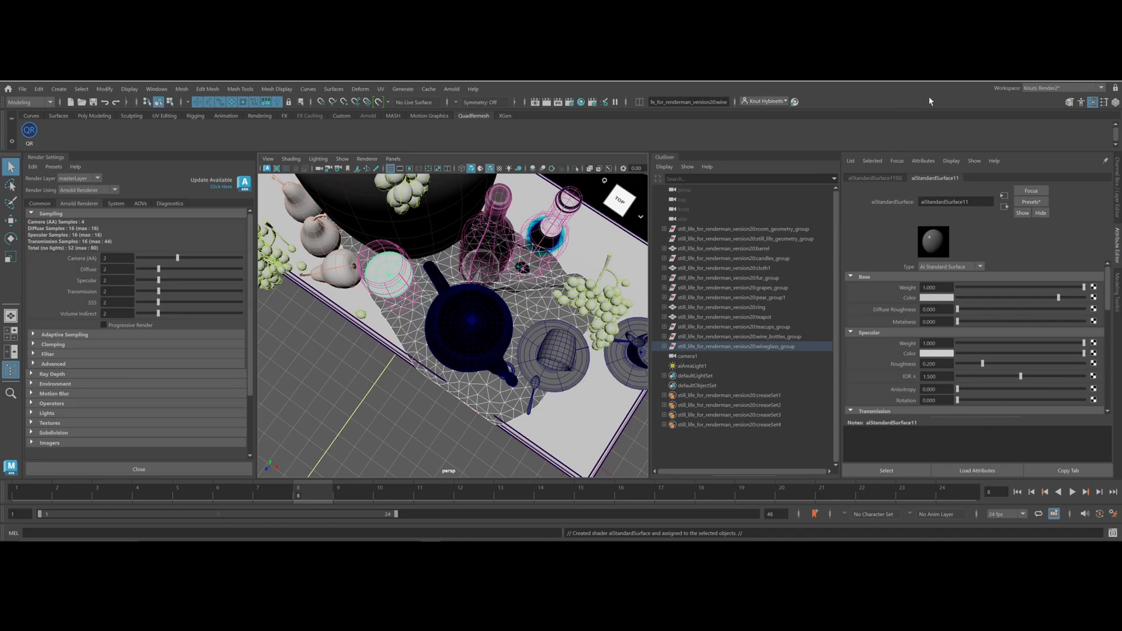
Replace the wine material's settings with the Blood preset and render the perspective view with Arnold
left_click(1031, 202)
mouse_move(1035, 240)
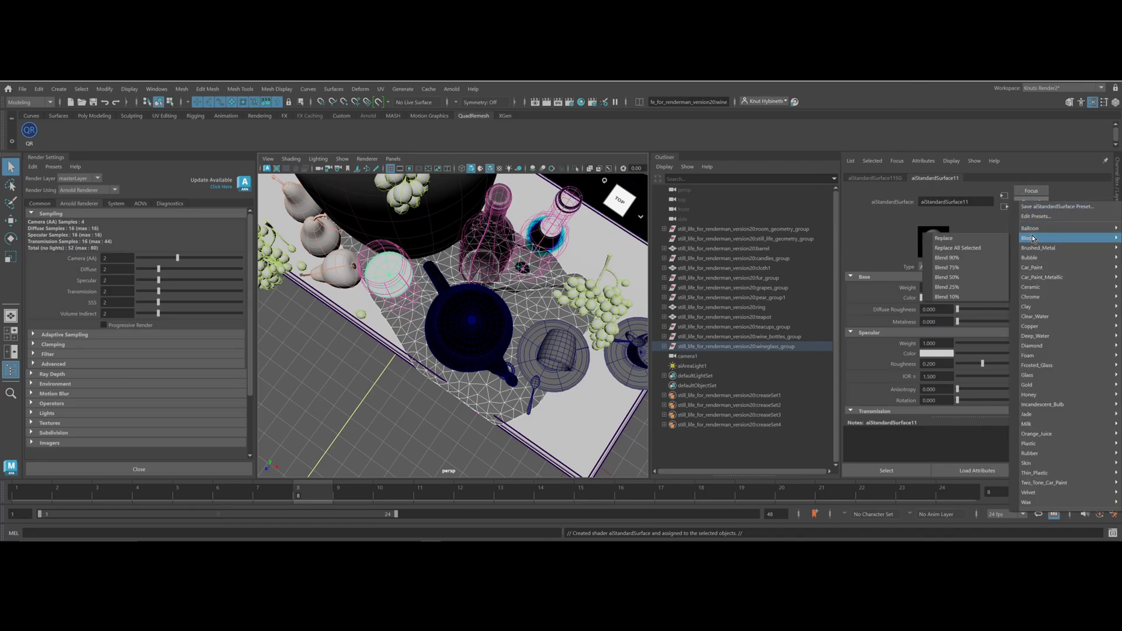
left_click(979, 240)
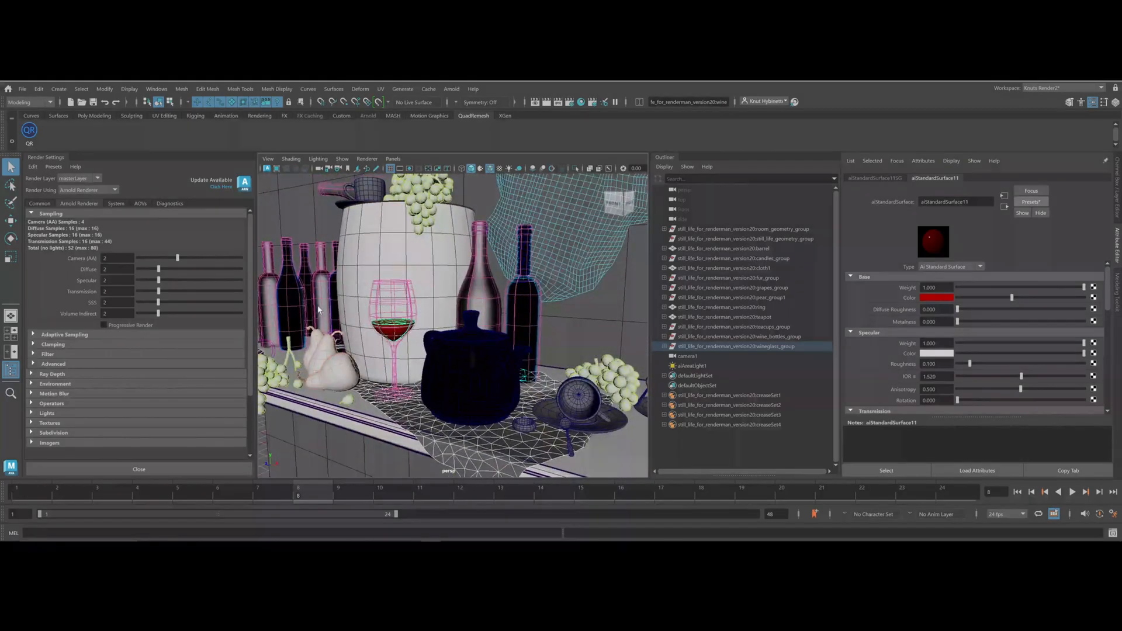
left_click(451, 88)
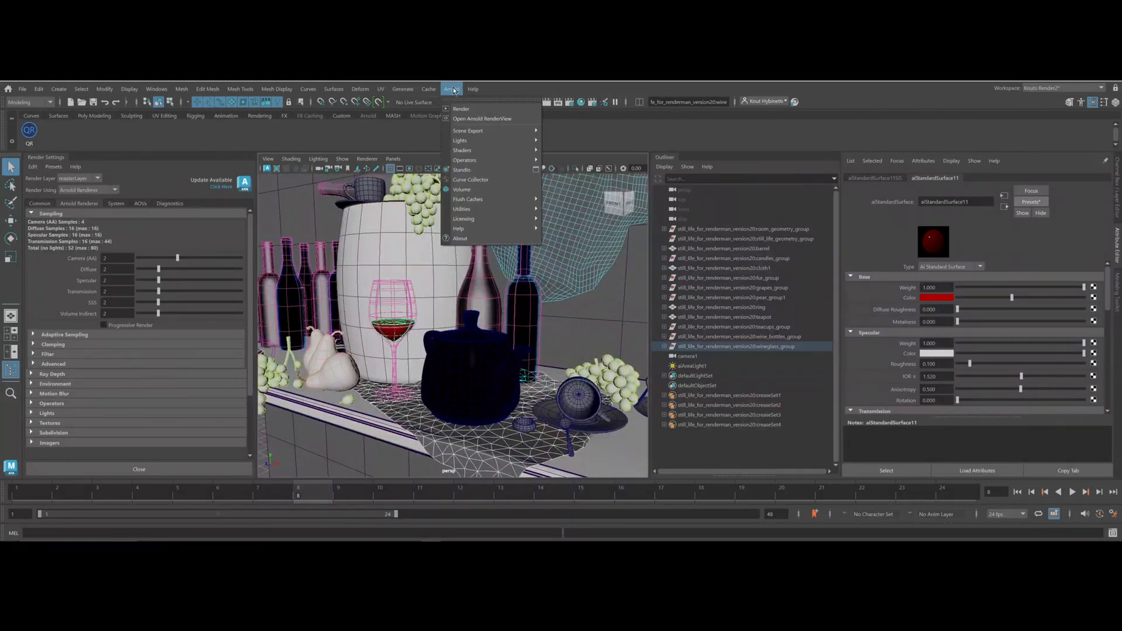
left_click(462, 109)
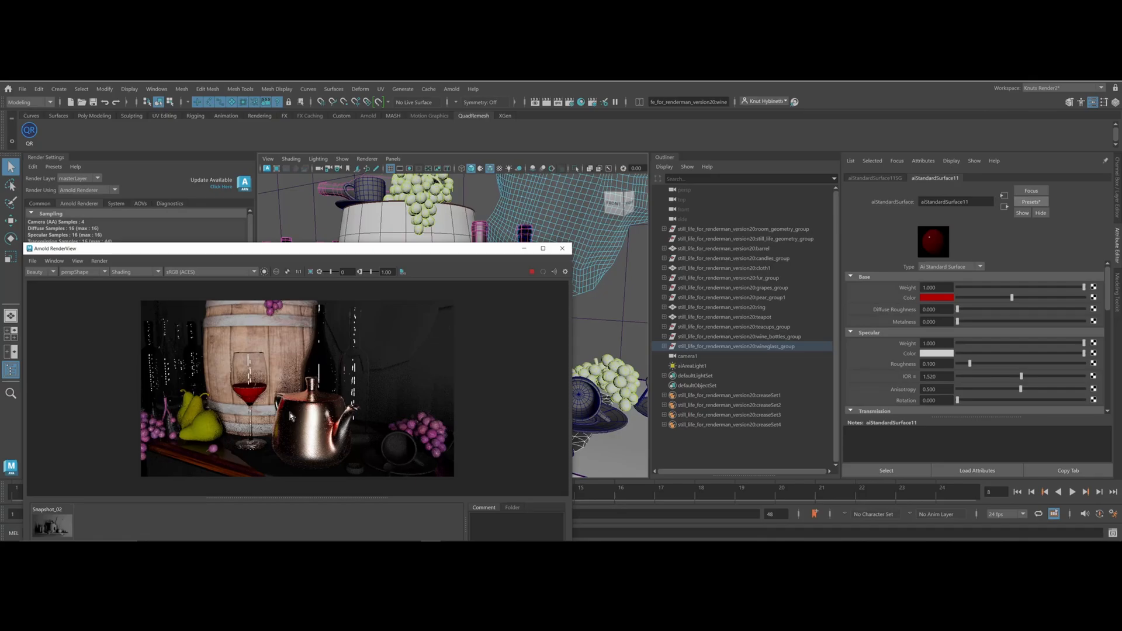
Inspect the Arnold render of the still life from other angles and close the render window
mouse_move(346, 441)
left_mouse_down("alt")
mouse_move(357, 423)
mouse_move(285, 436)
mouse_move(337, 427)
left_mouse_up("alt")
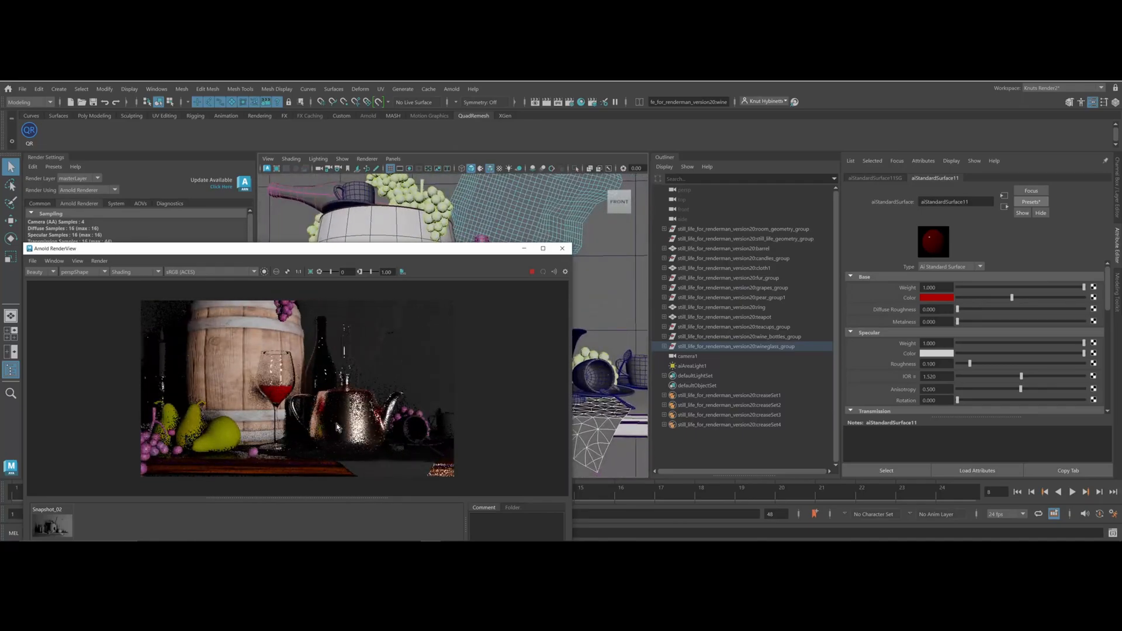
left_click_drag(130, 393, 326, 384, "alt")
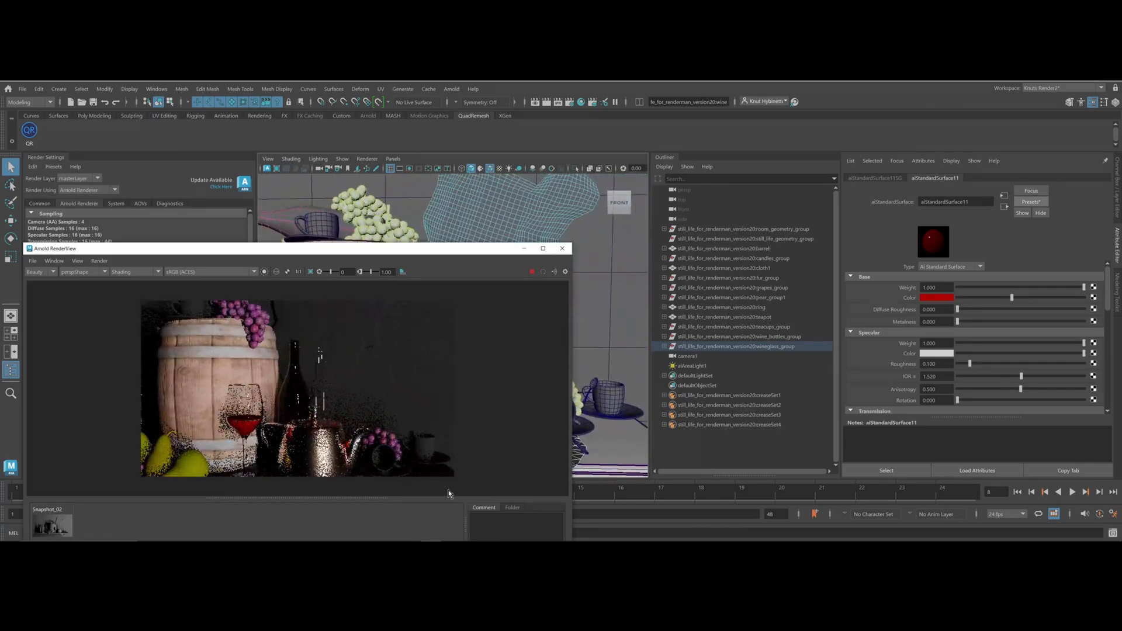
left_click(570, 248)
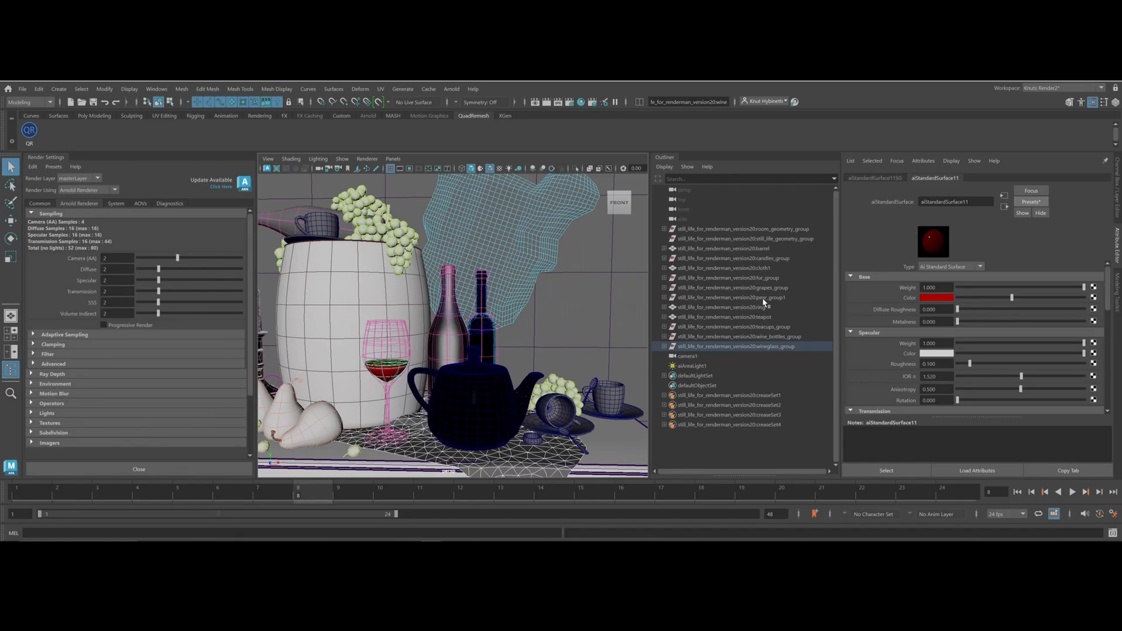
Examine the teacups group's hierarchy and check which cups, saucers and spoons in the scene belong to it
left_click(776, 327)
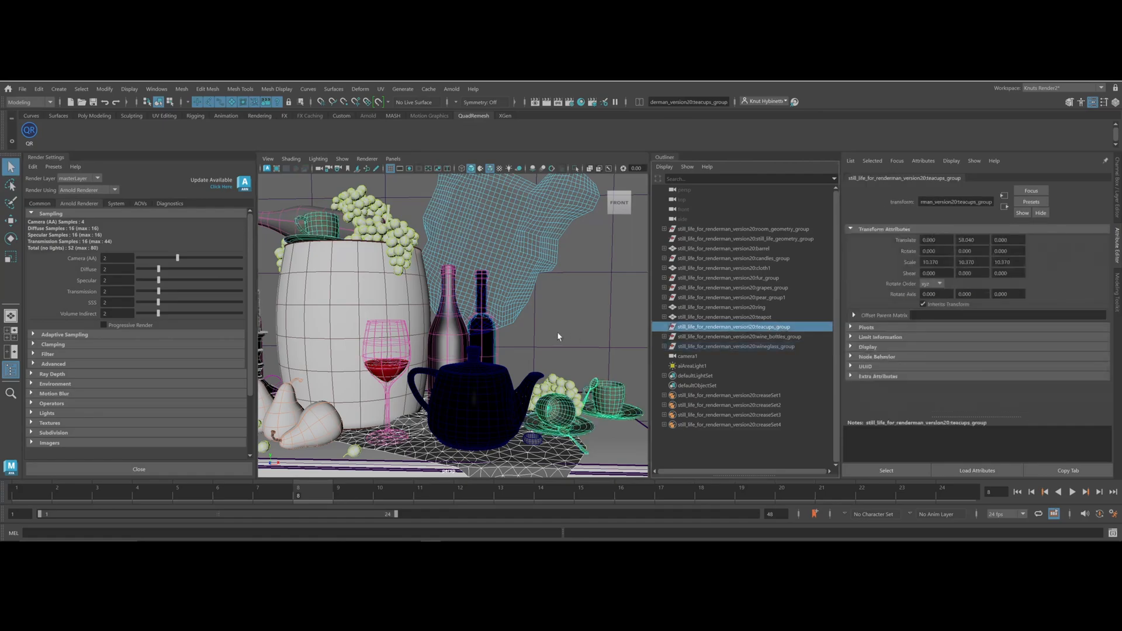
key("f")
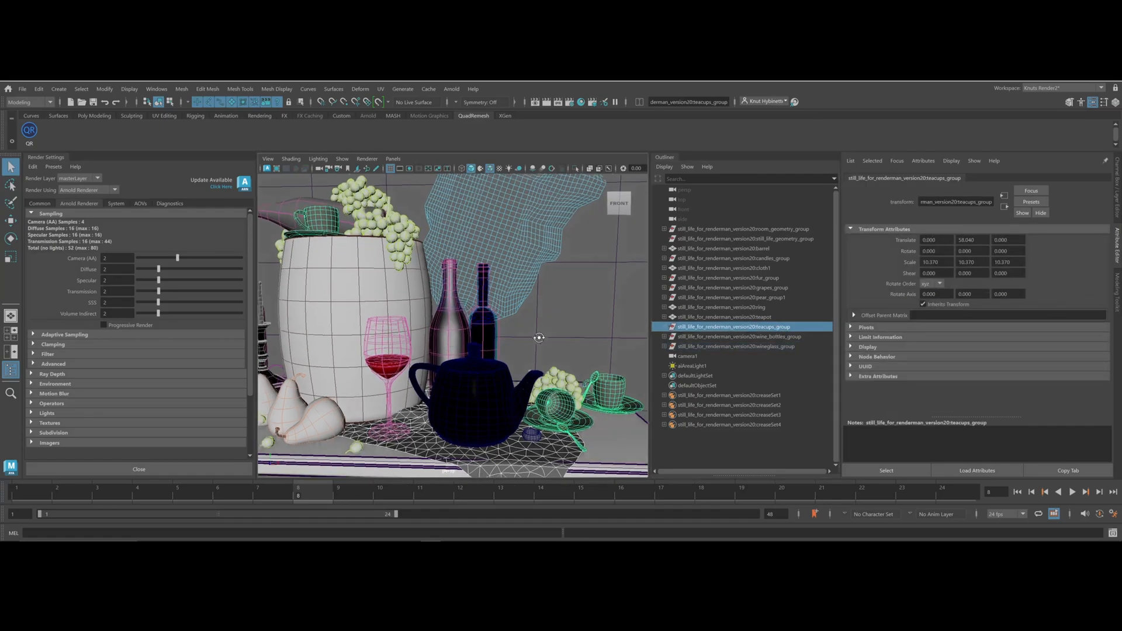
left_click(664, 327)
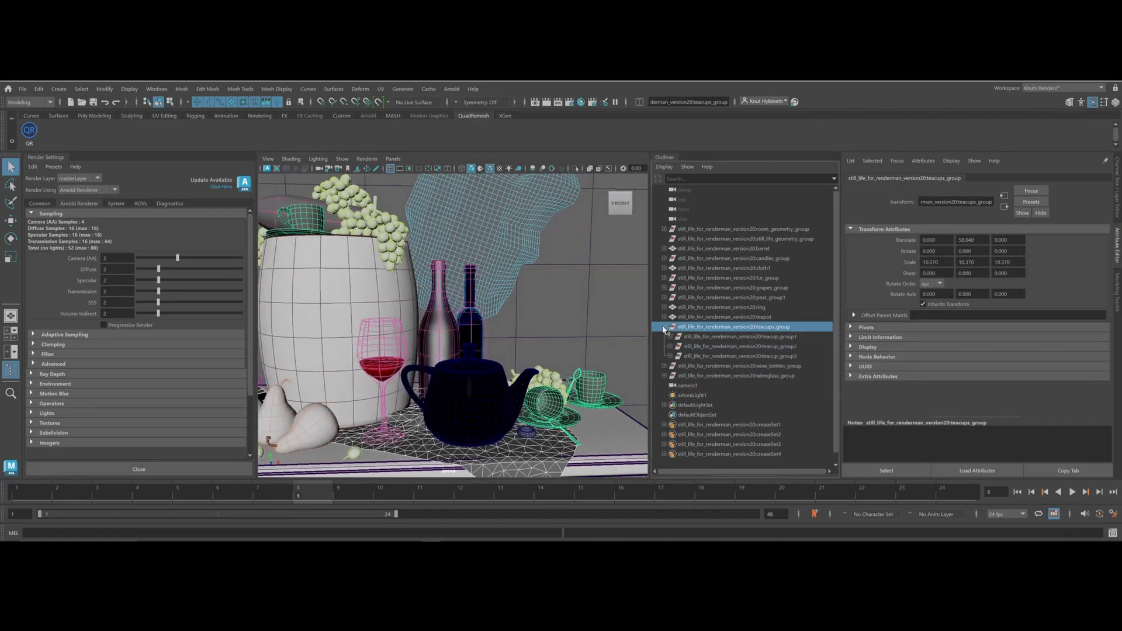
left_click(772, 337)
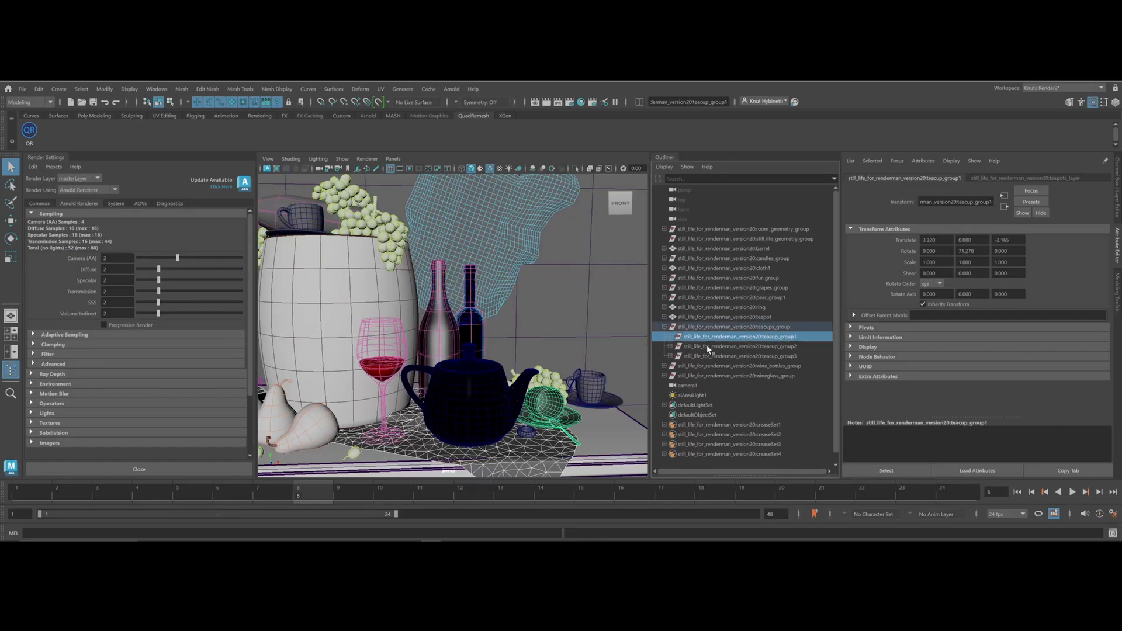
left_click(670, 337)
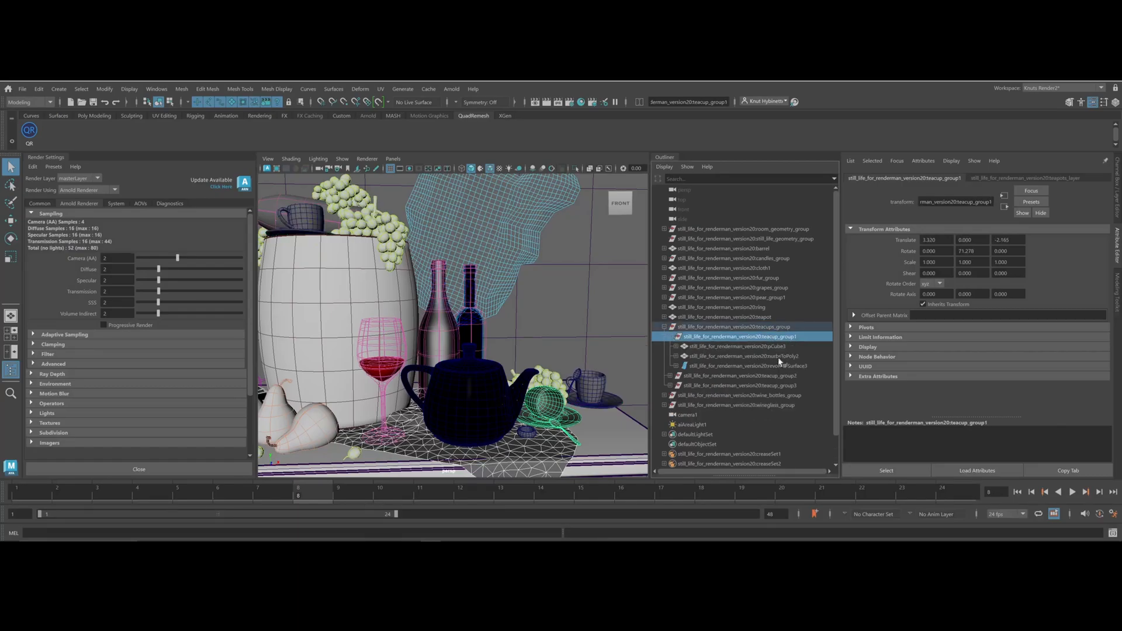
left_click(664, 327)
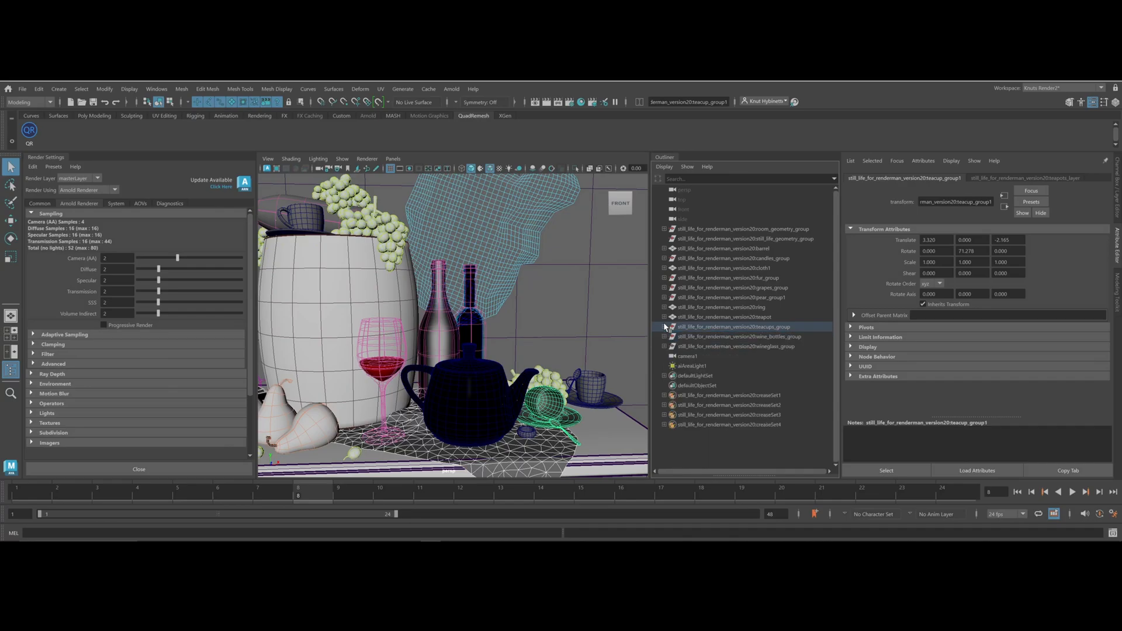
left_click(699, 318)
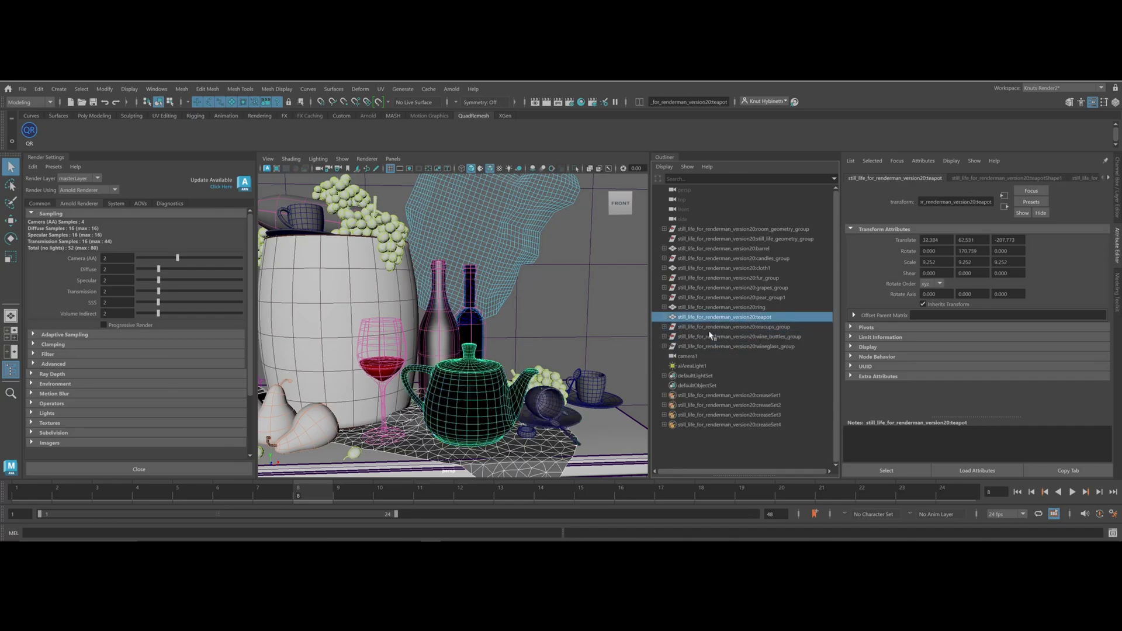
left_click(575, 376)
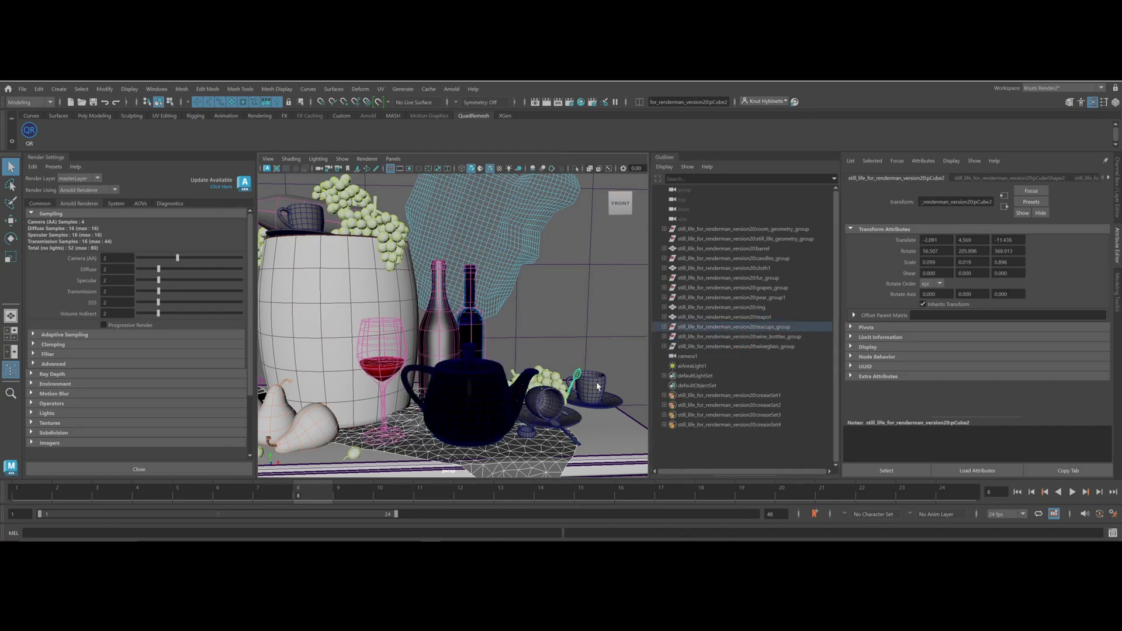
Assign a new aiStandardSurface material named ai_Cups to the whole teacups group
left_click(740, 329)
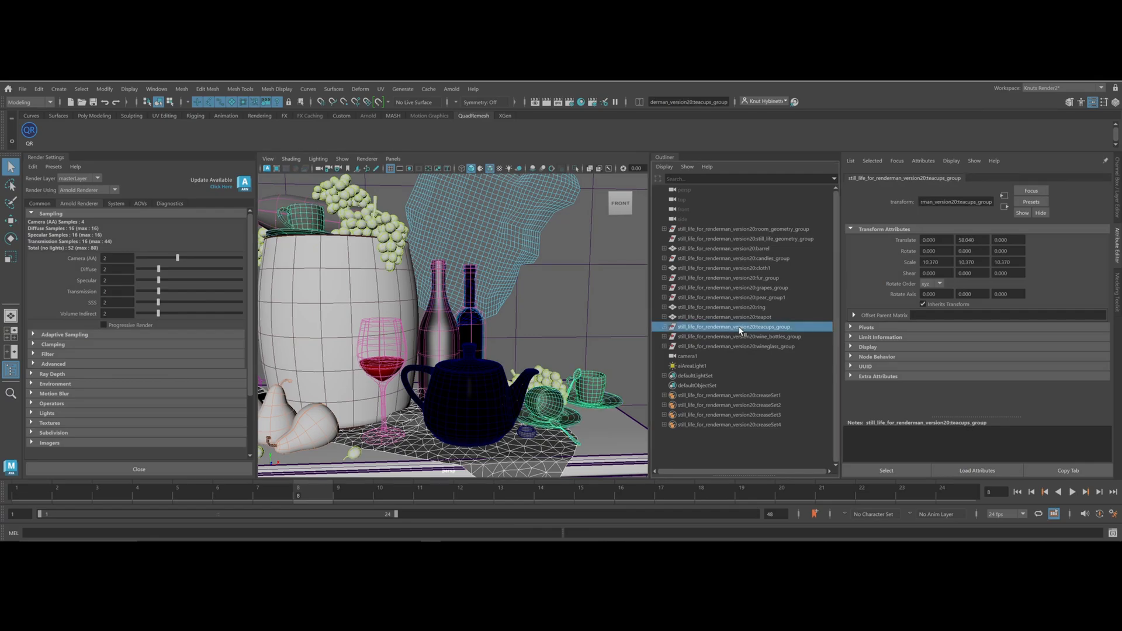
right_click(740, 331)
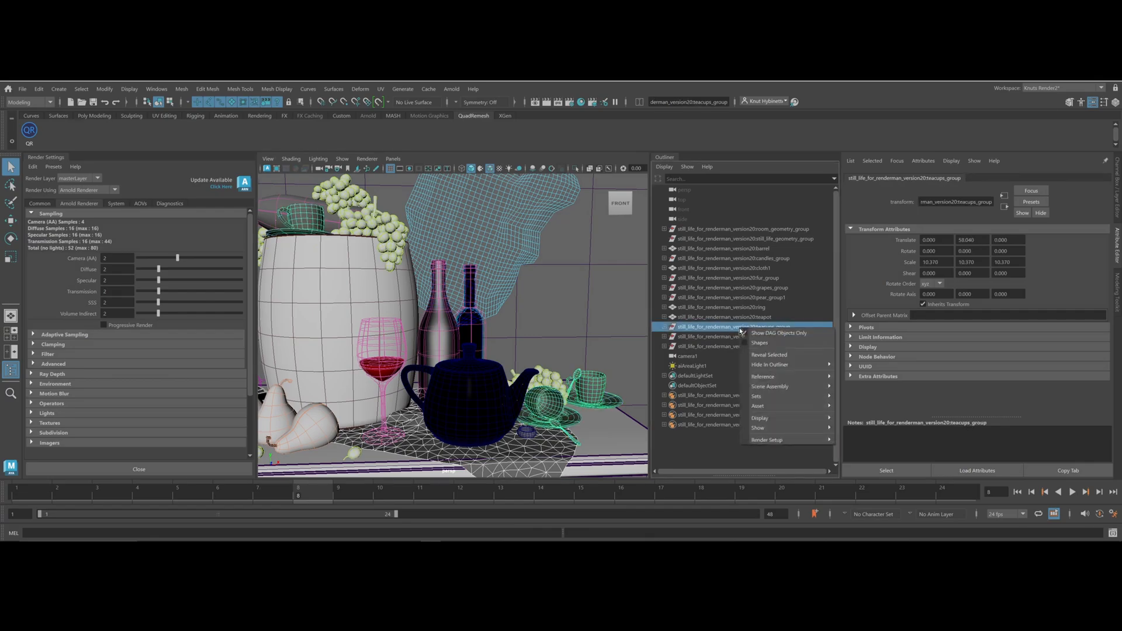
left_click(489, 76)
right_click_drag(596, 321, 707, 492)
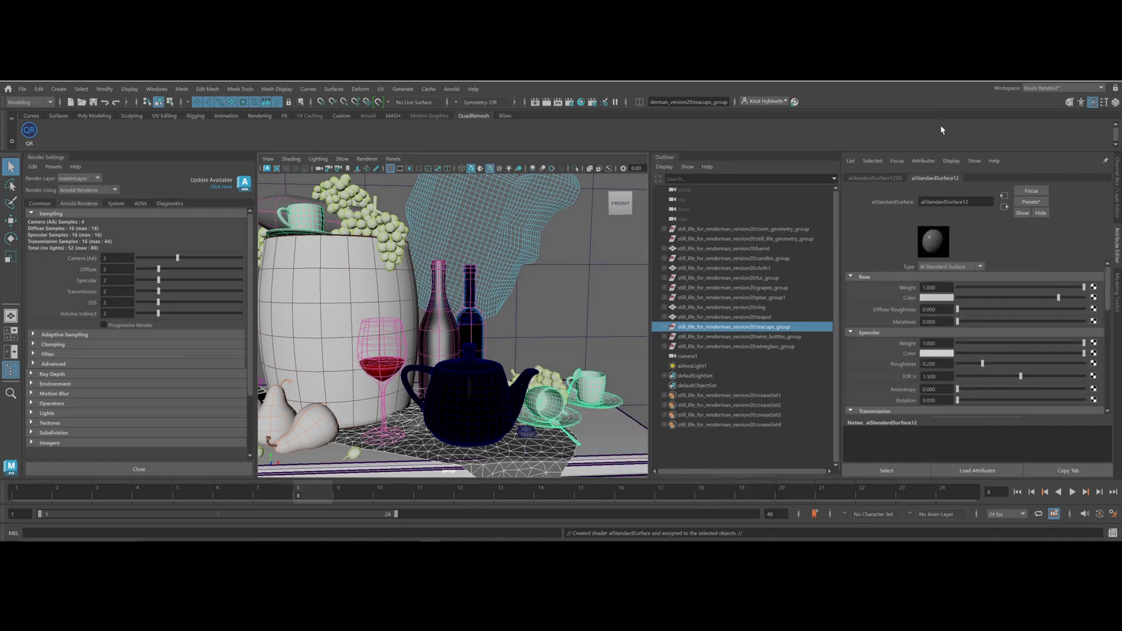
double_click(977, 201)
type("ai_Cups")
key("Return")
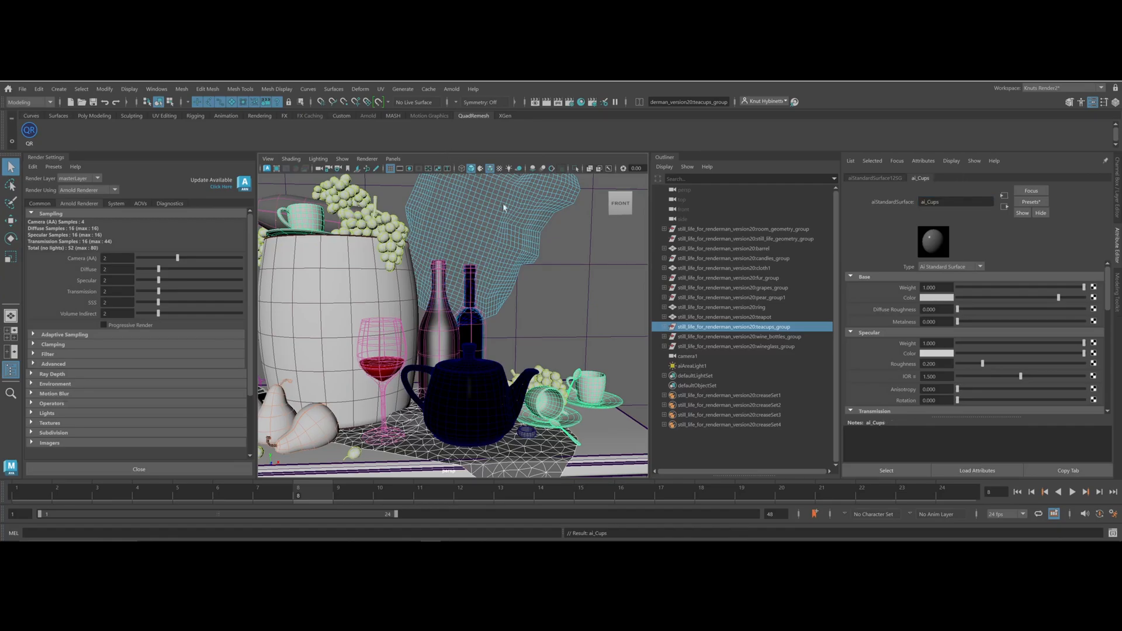
Replace ai_Cups's settings with the Plastic preset and set its base color to white
left_click(1026, 200)
mouse_move(1052, 445)
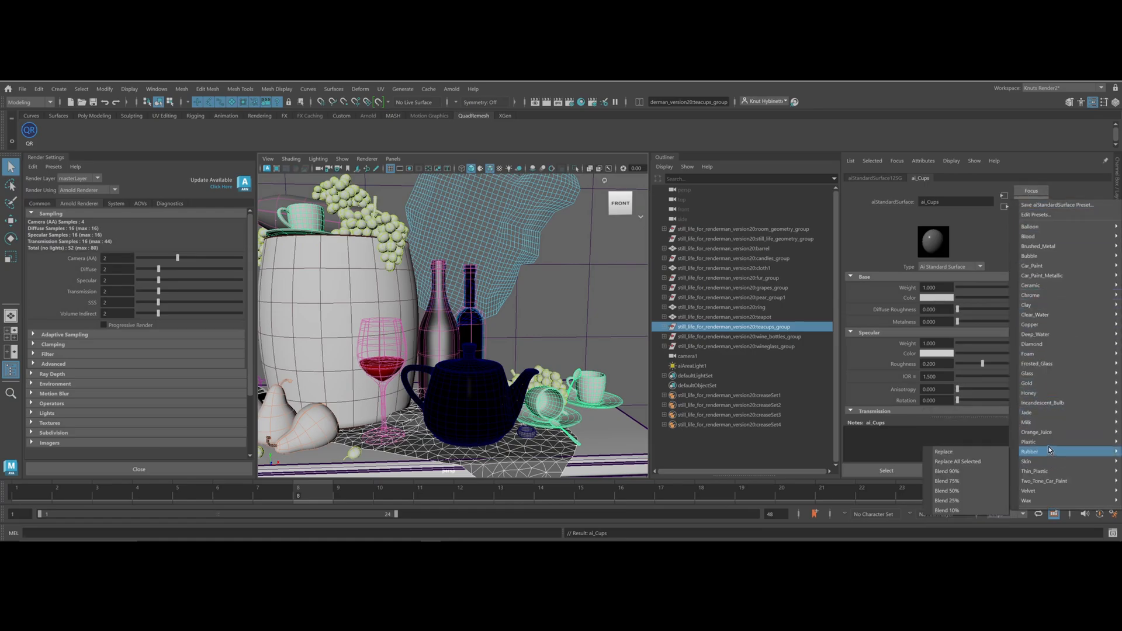
left_click(990, 445)
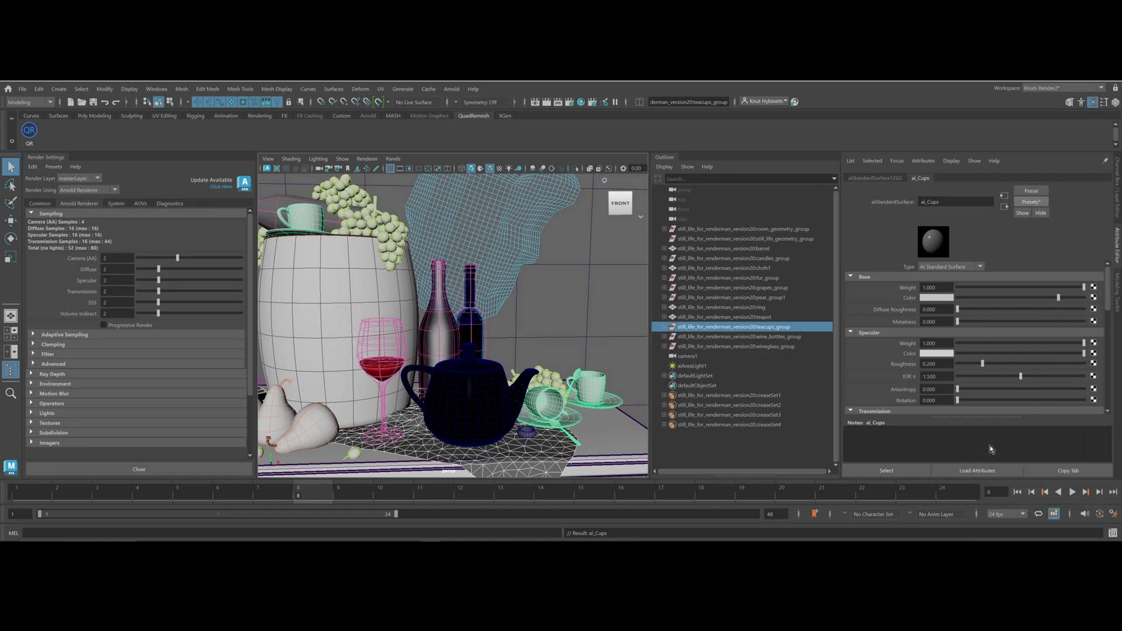
left_click(934, 297)
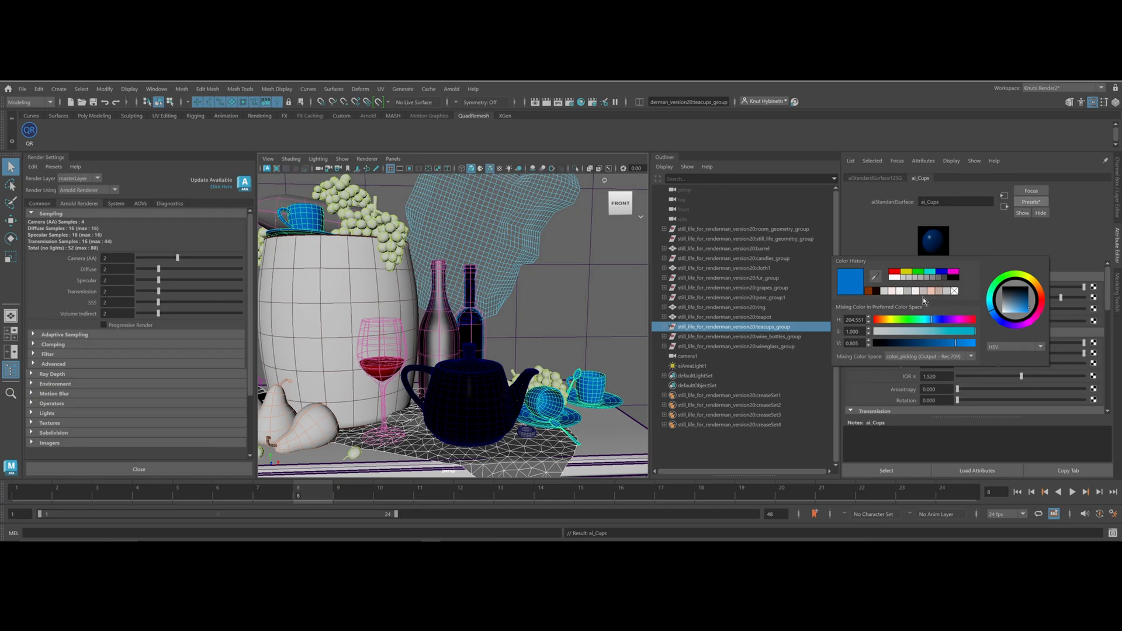
left_click(885, 291)
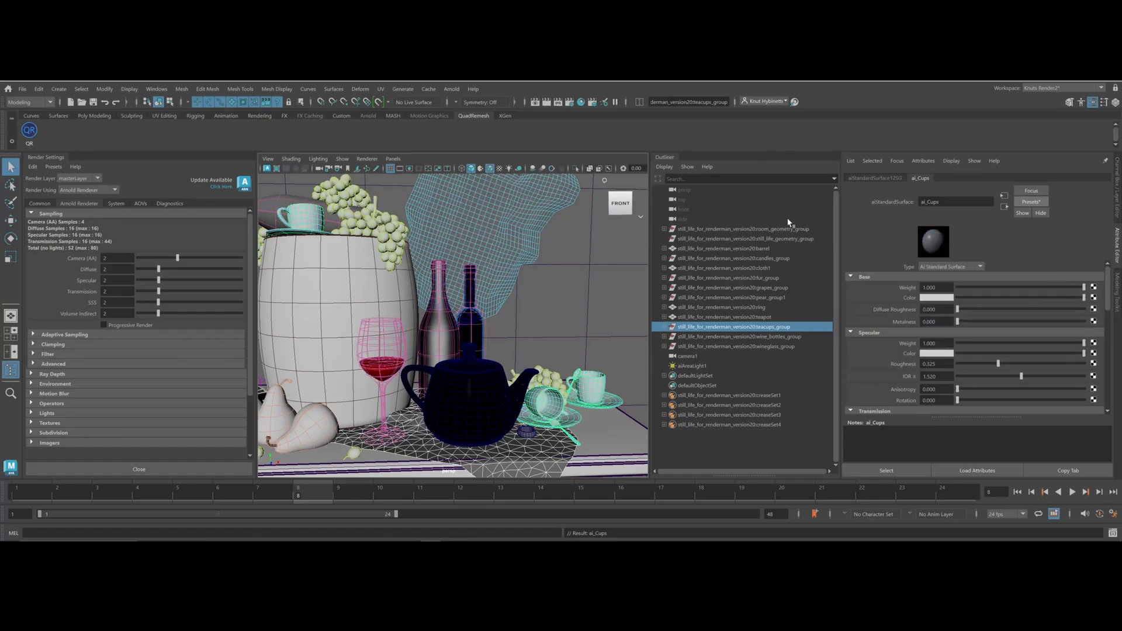
Set ai_Cups's specular color to a light blue
scroll(905, 369, "down", 5)
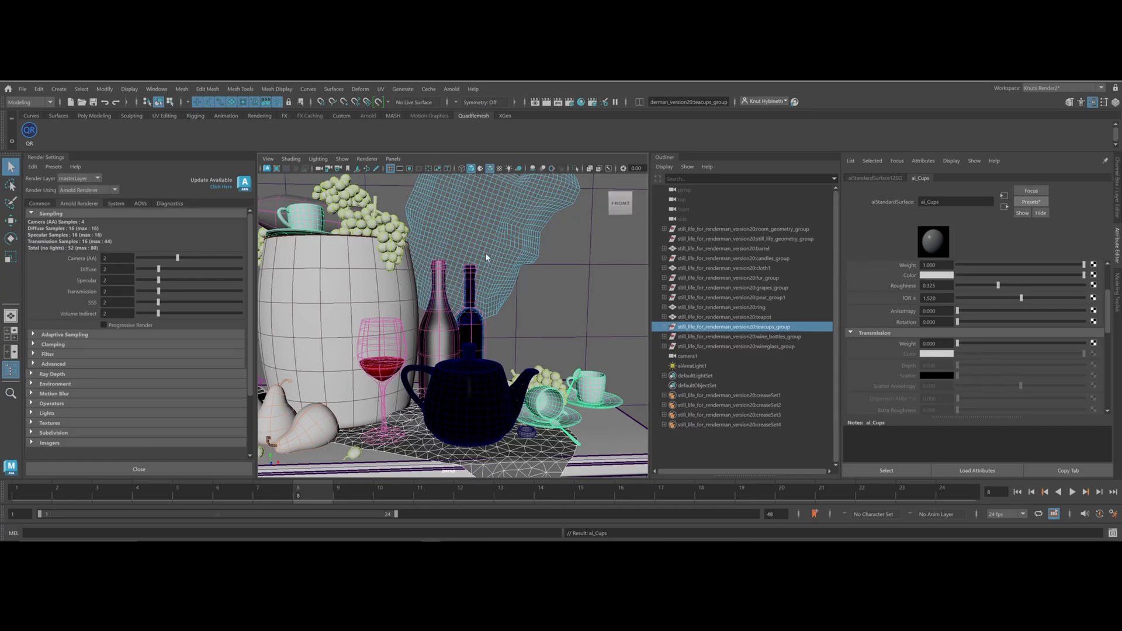
left_click(935, 275)
mouse_move(887, 310)
left_mouse_down()
mouse_move(917, 309)
mouse_move(895, 309)
left_mouse_up()
Graph the tipped-over teacup's ai_Cups material network in a new Hypershade tab
left_click(582, 103)
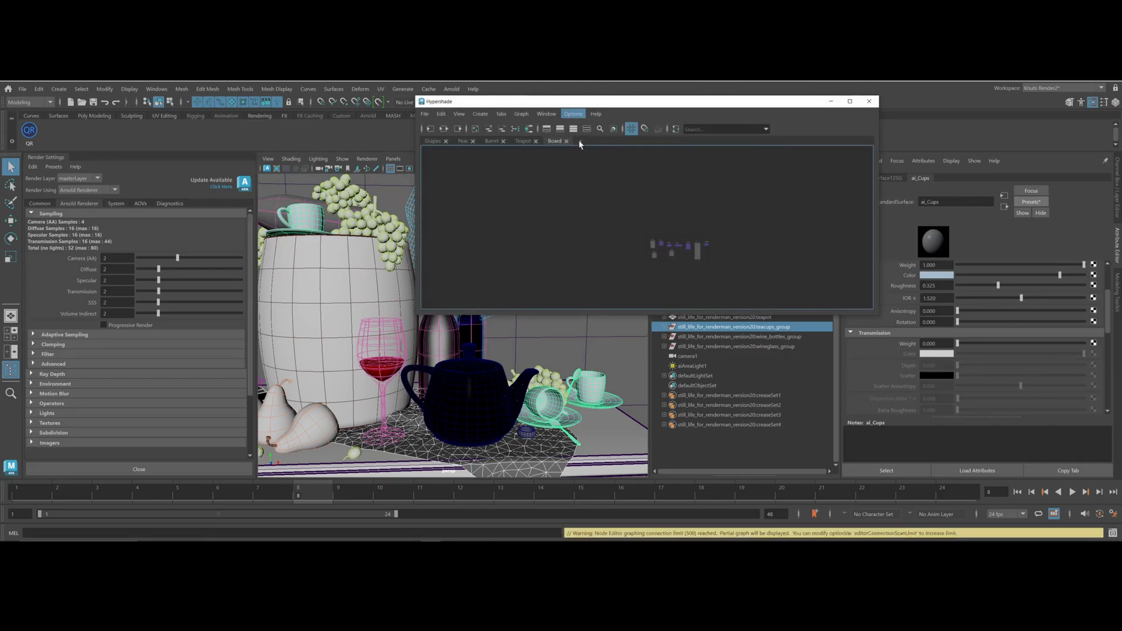
left_click(580, 141)
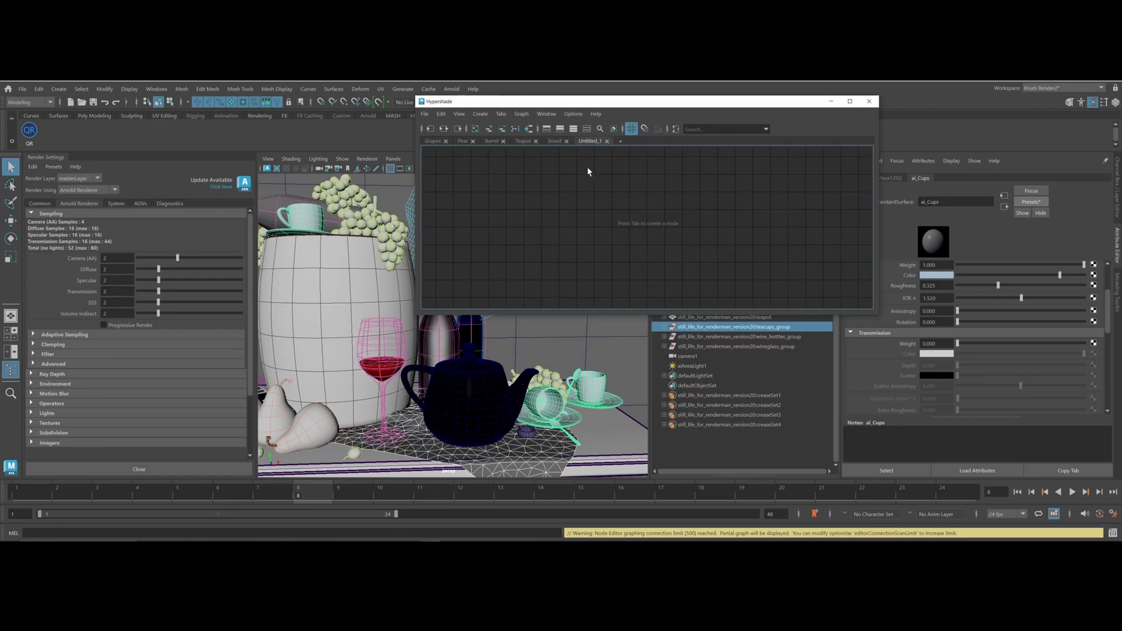
right_click_drag(653, 234, 650, 261)
right_click_drag(645, 197, 645, 224)
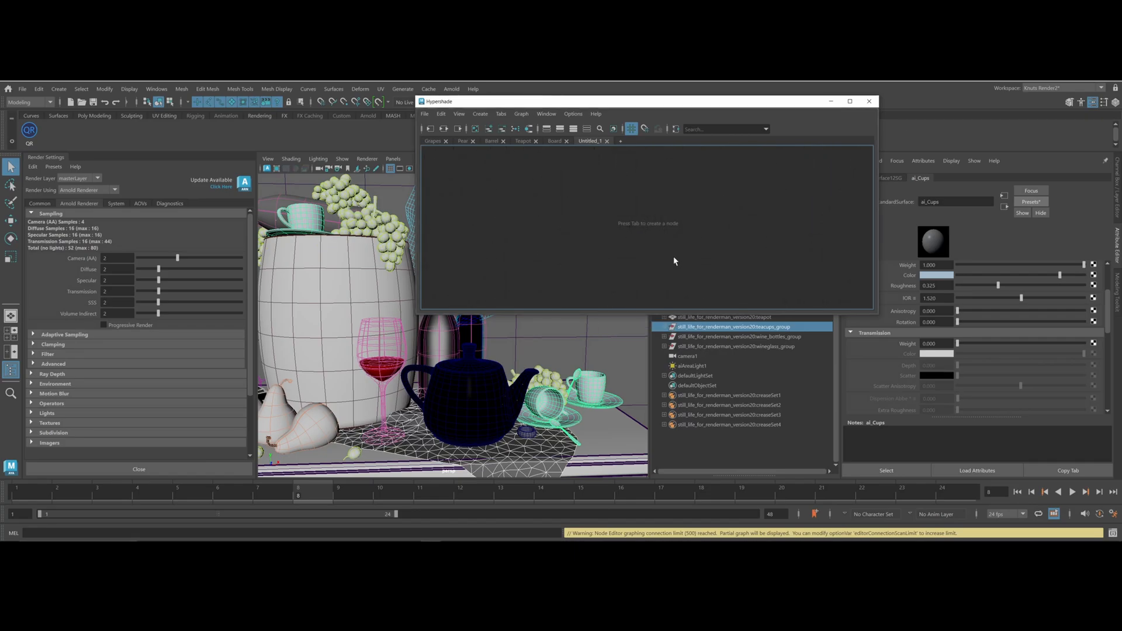
left_click(560, 389)
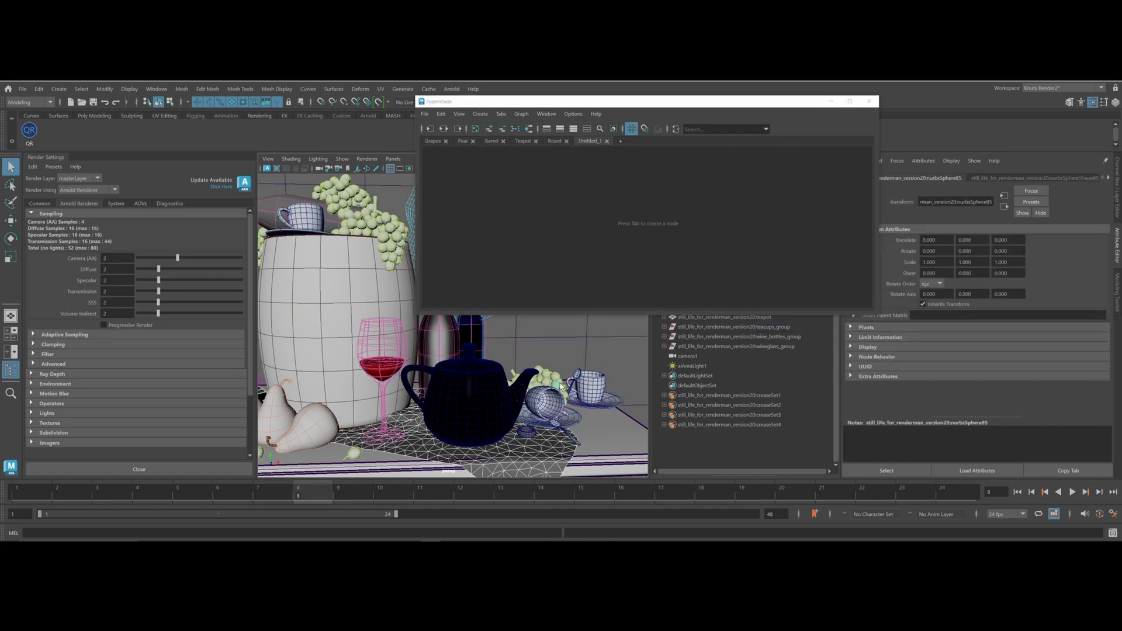
left_click(552, 392)
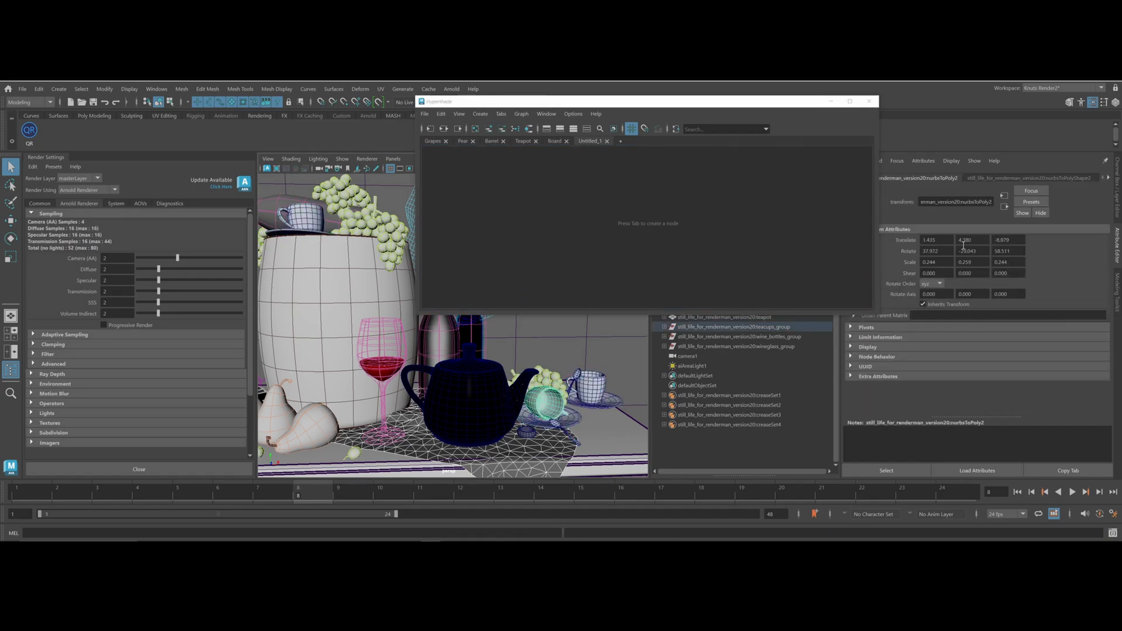
left_click(631, 207)
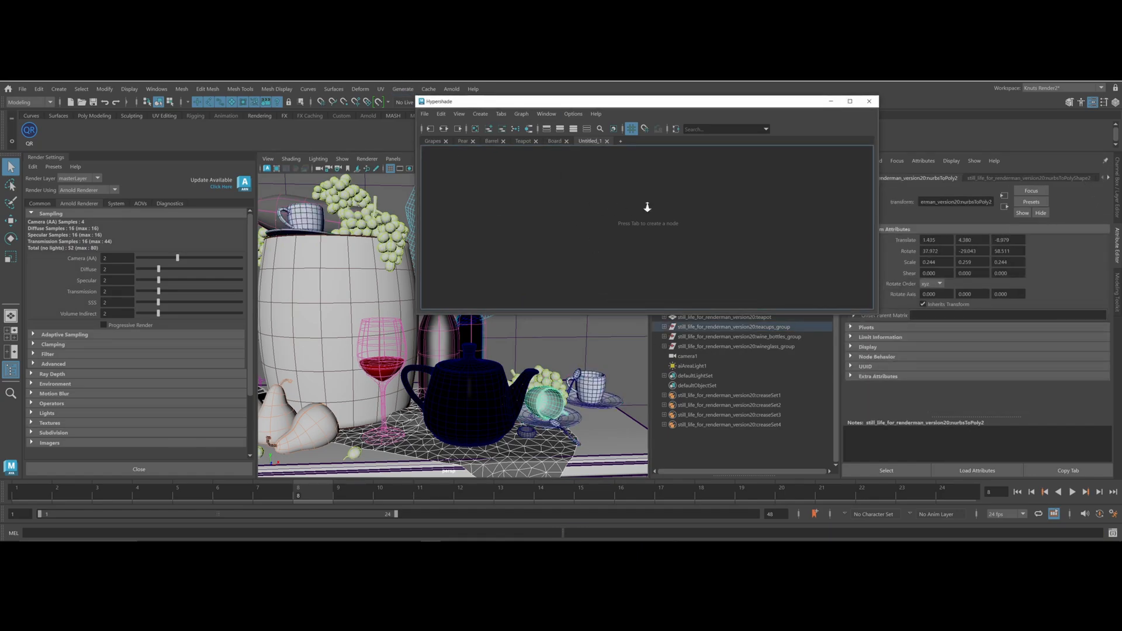
right_click_drag(599, 214, 596, 243)
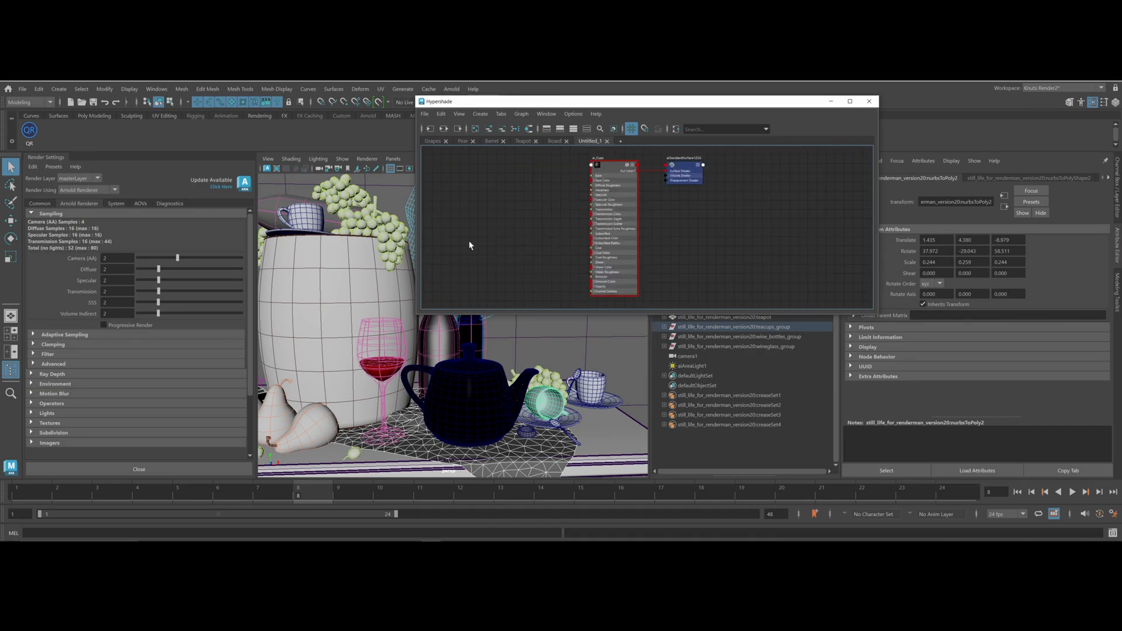
Add an aiColorCorrect node and an aiCurvature node to the ai_Cups material graph
scroll(461, 246, "up", 5)
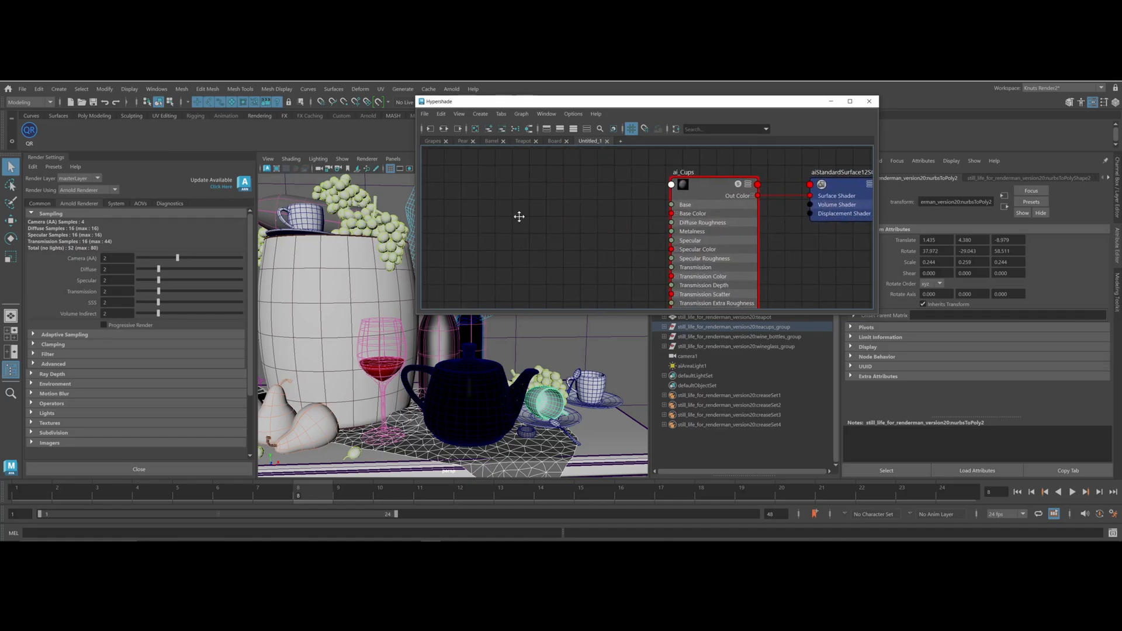
key("Tab")
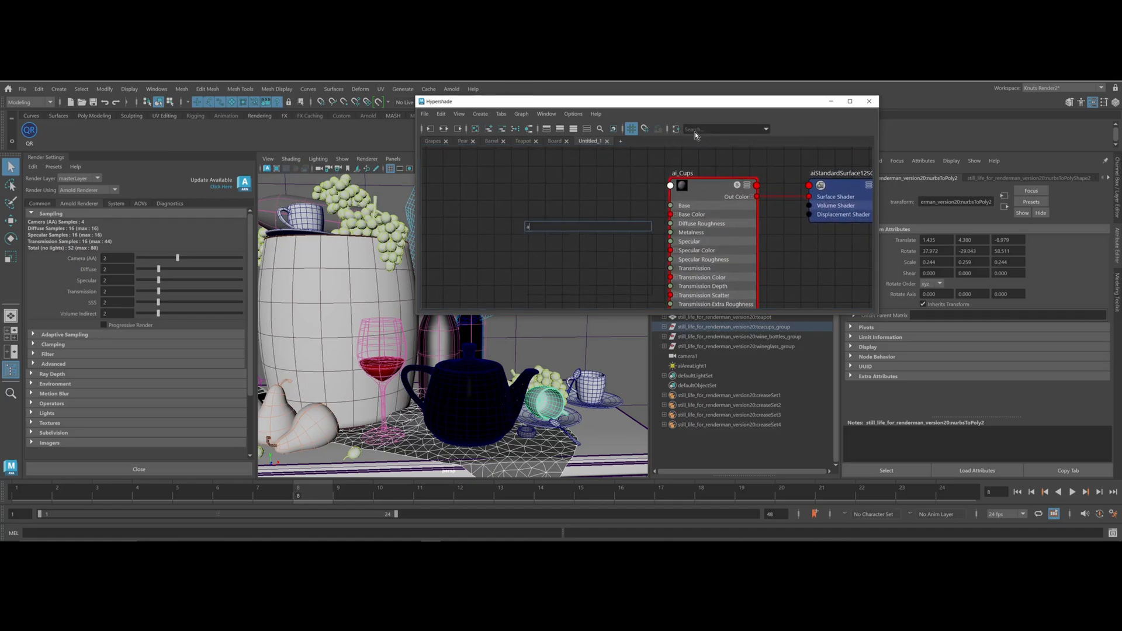
type("aicolo")
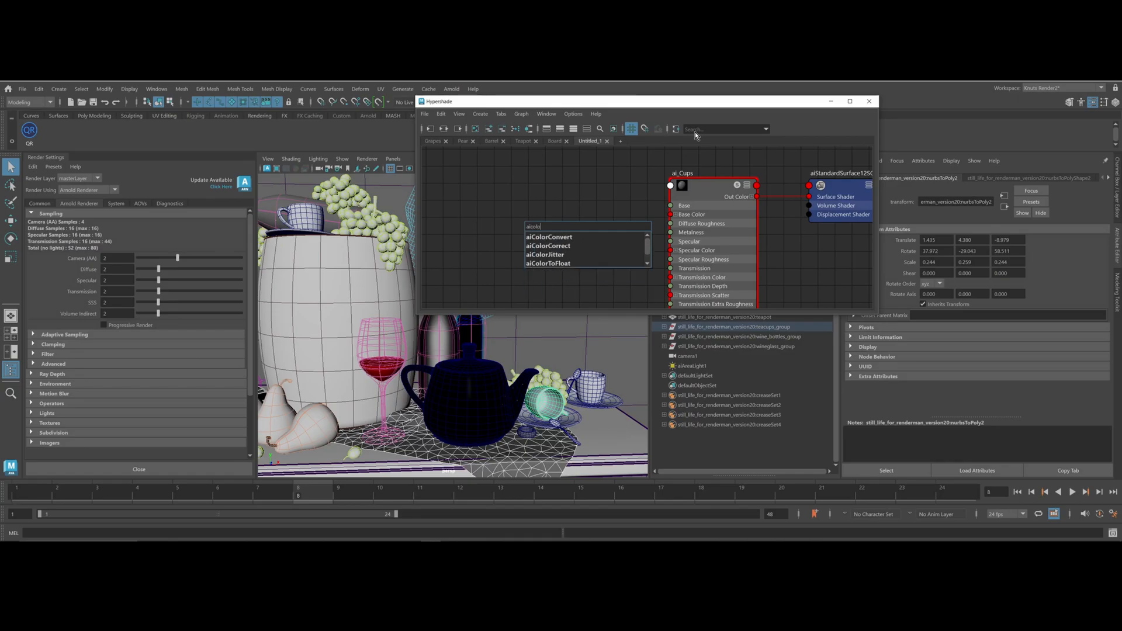
left_click(555, 246)
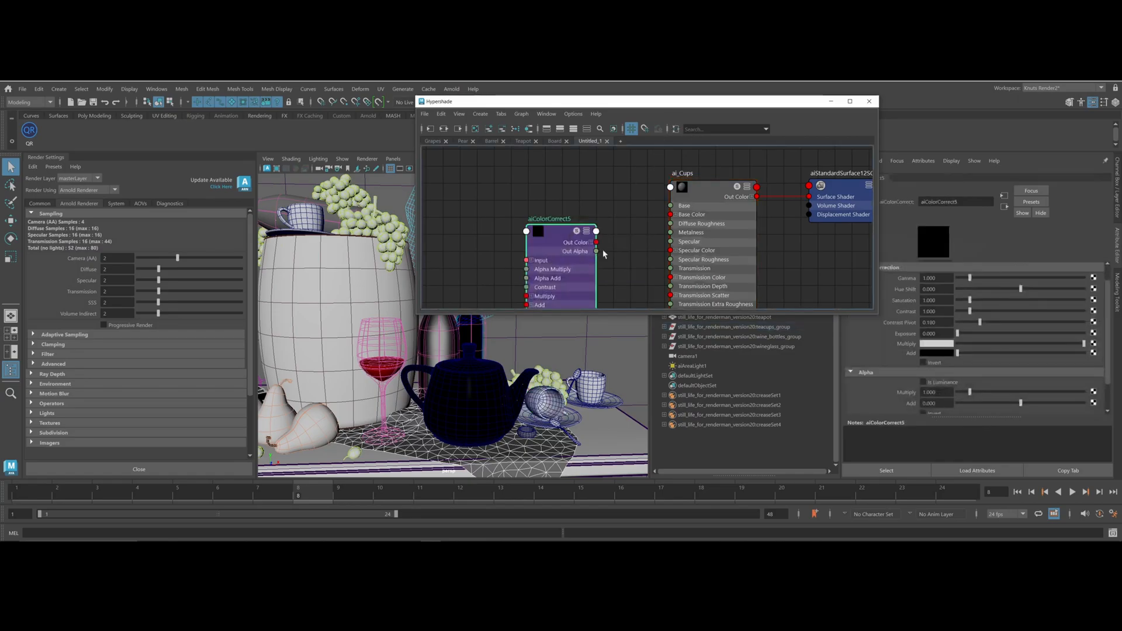
key("Tab")
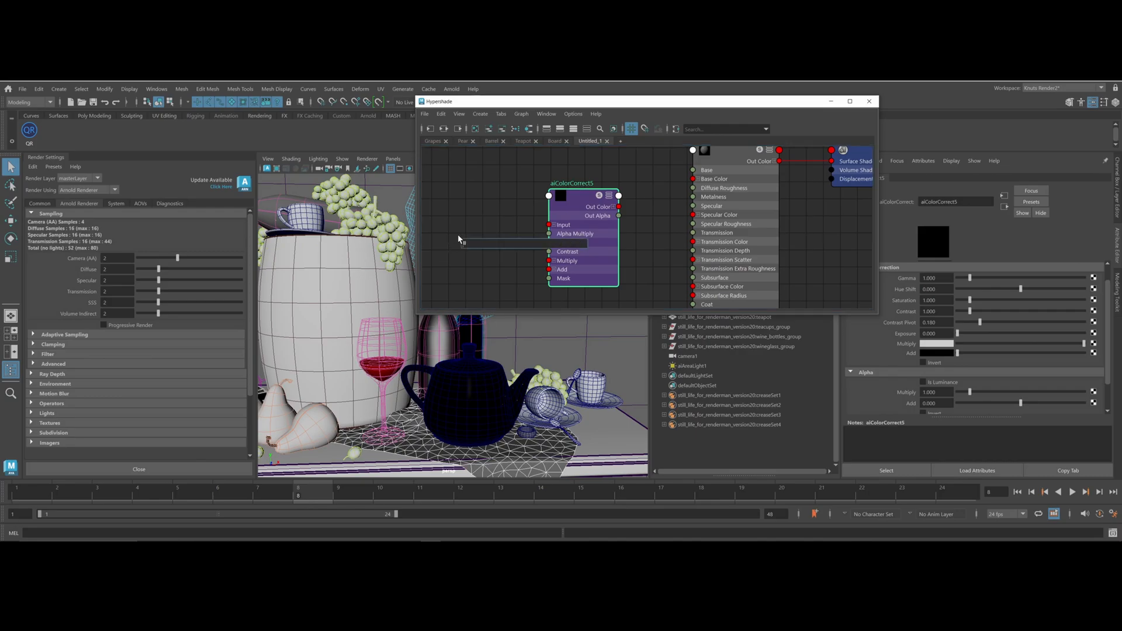
type("ai")
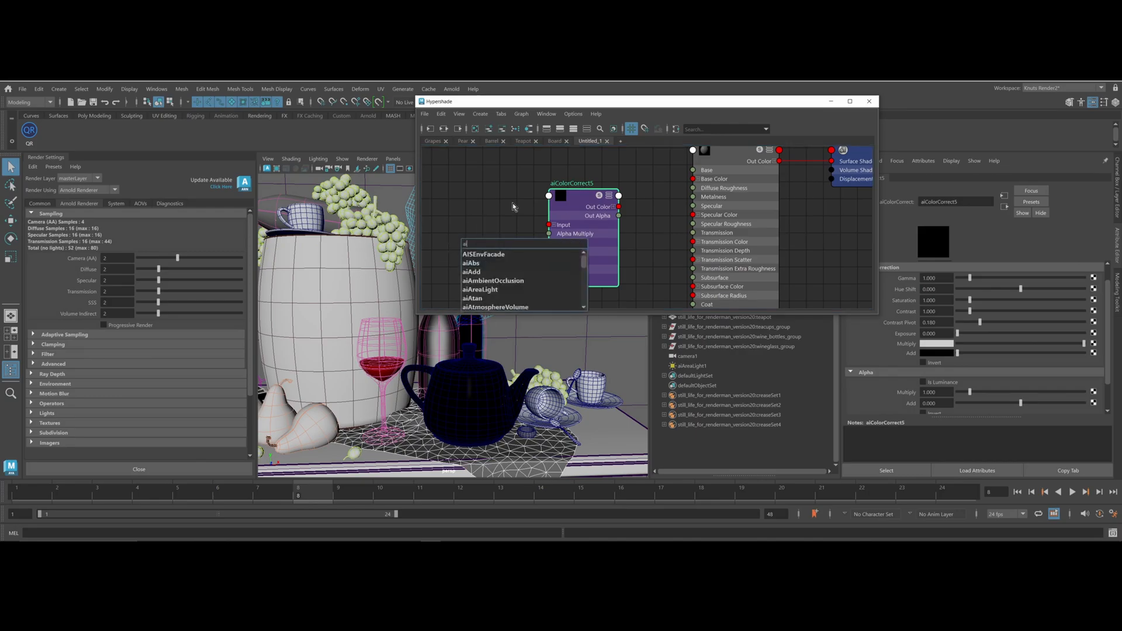
type("cur")
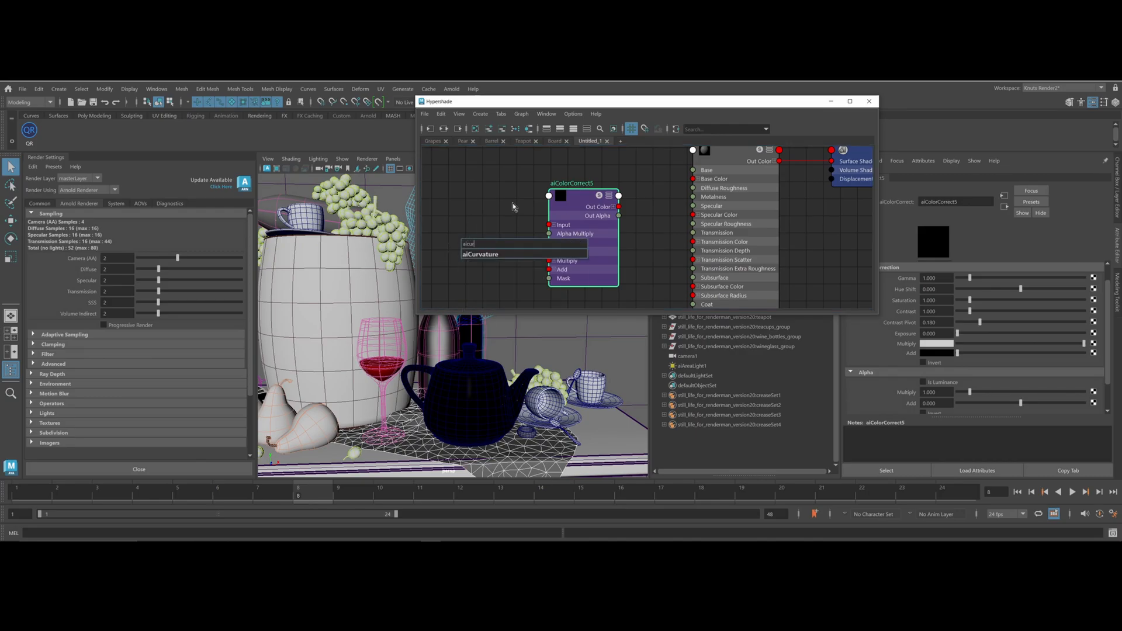
key("Return")
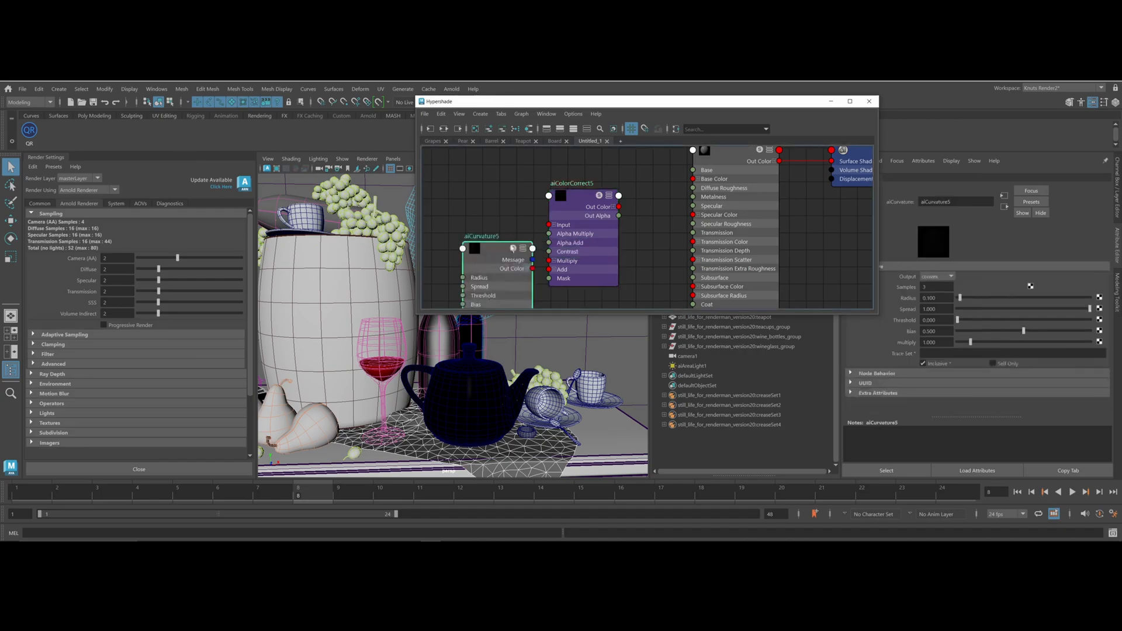
Connect the aiColorCorrect node's Out Color to ai_Cups's Base Color and move the aiCurvature node away from it
left_click_drag(612, 207, 693, 179)
middle_click_drag(491, 179, 504, 208, "alt")
left_click_drag(514, 293, 409, 308)
middle_click_drag(495, 217, 574, 194, "alt")
Add an aiNoise node to the ai_Cups graph and place it above the aiCurvature node
key("Tab")
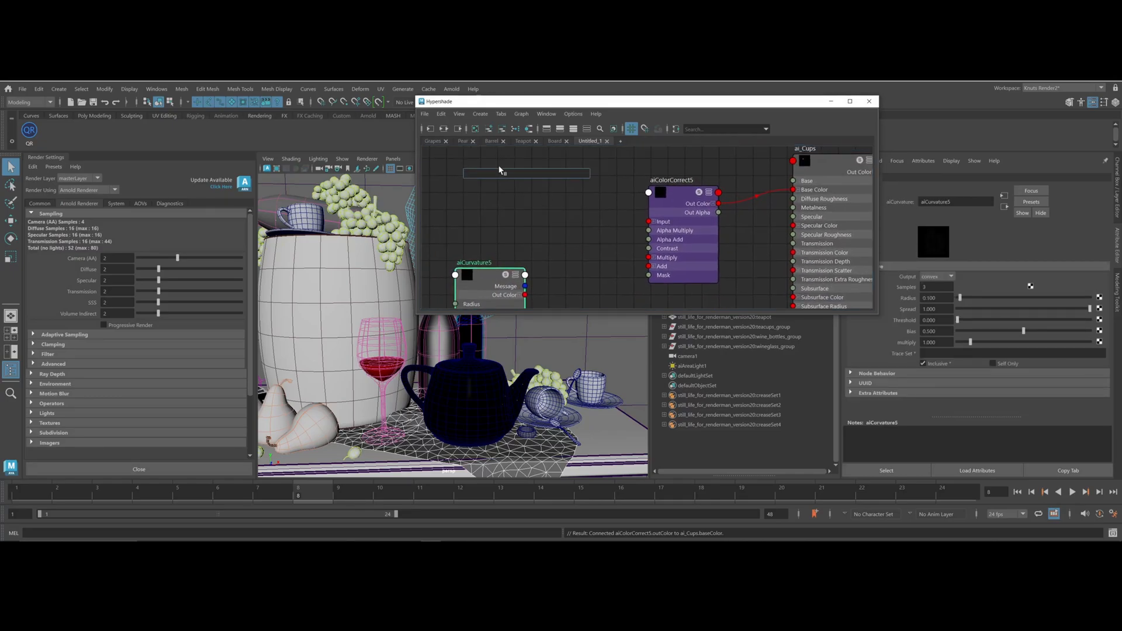
type("ai")
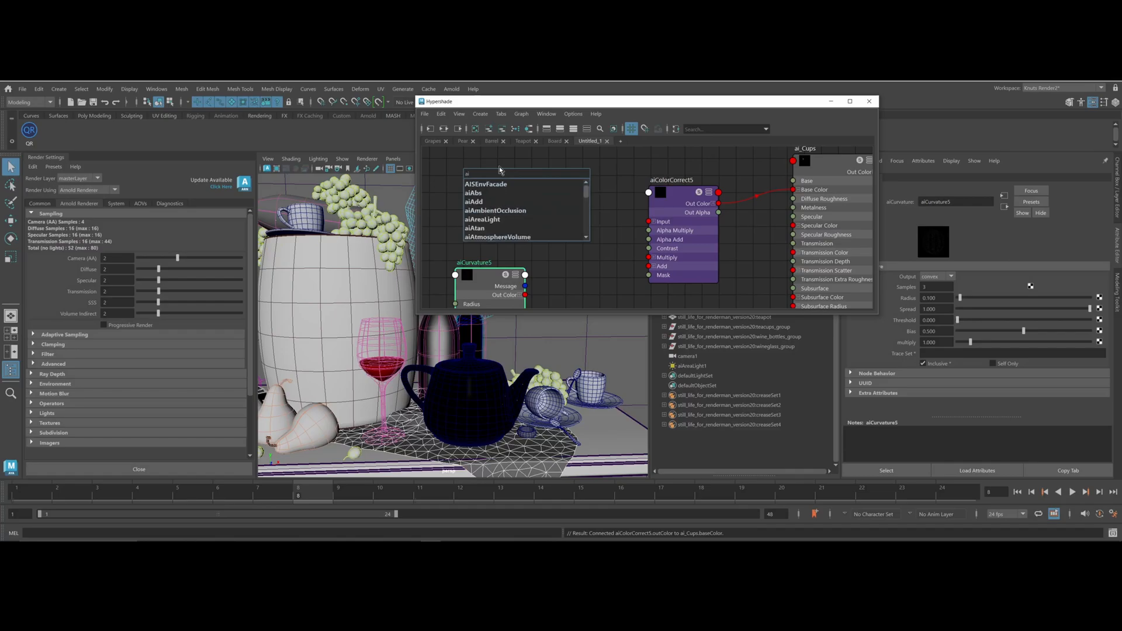
type("Noise")
key("Return")
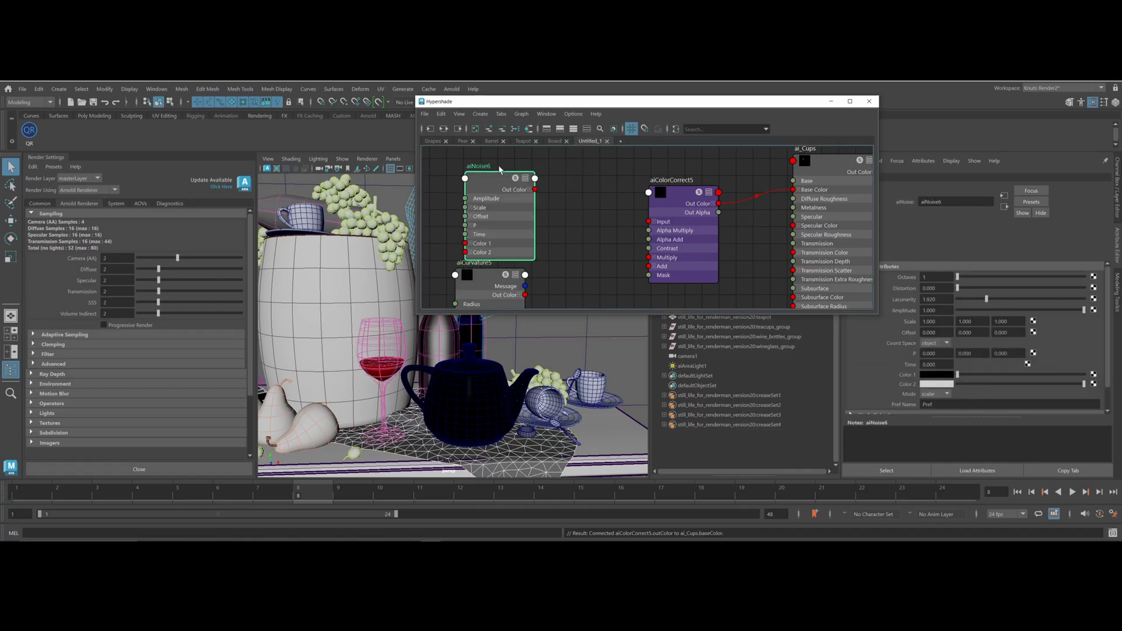
left_click_drag(503, 165, 479, 139)
Add an aiMultiply node between the aiNoise and aiColorCorrect nodes
left_click(570, 205)
key("Tab")
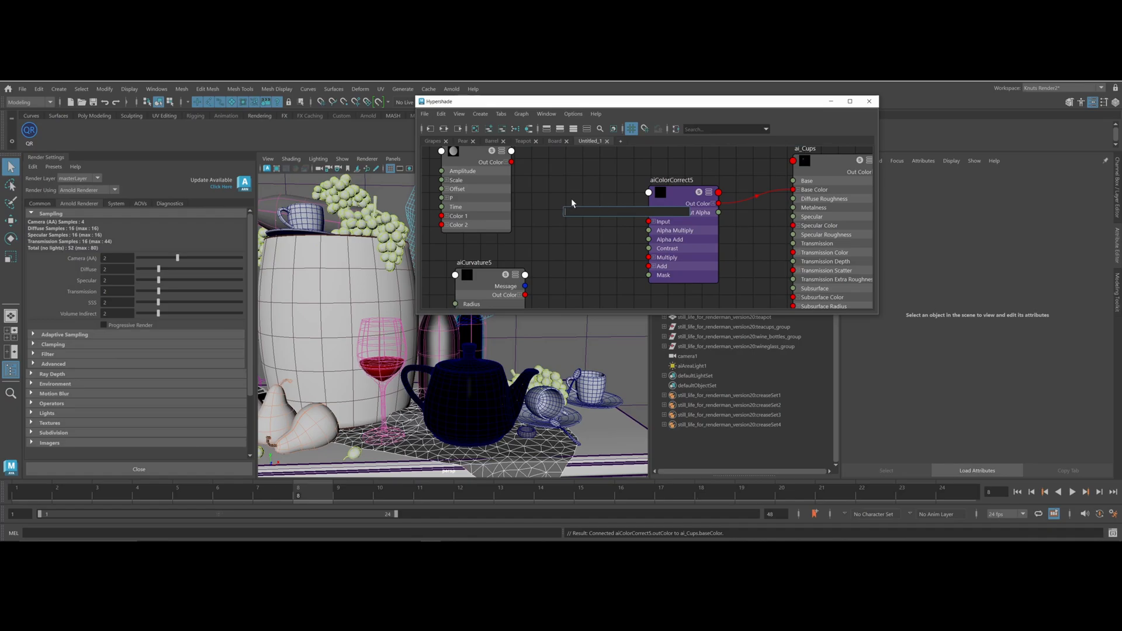
type("ai")
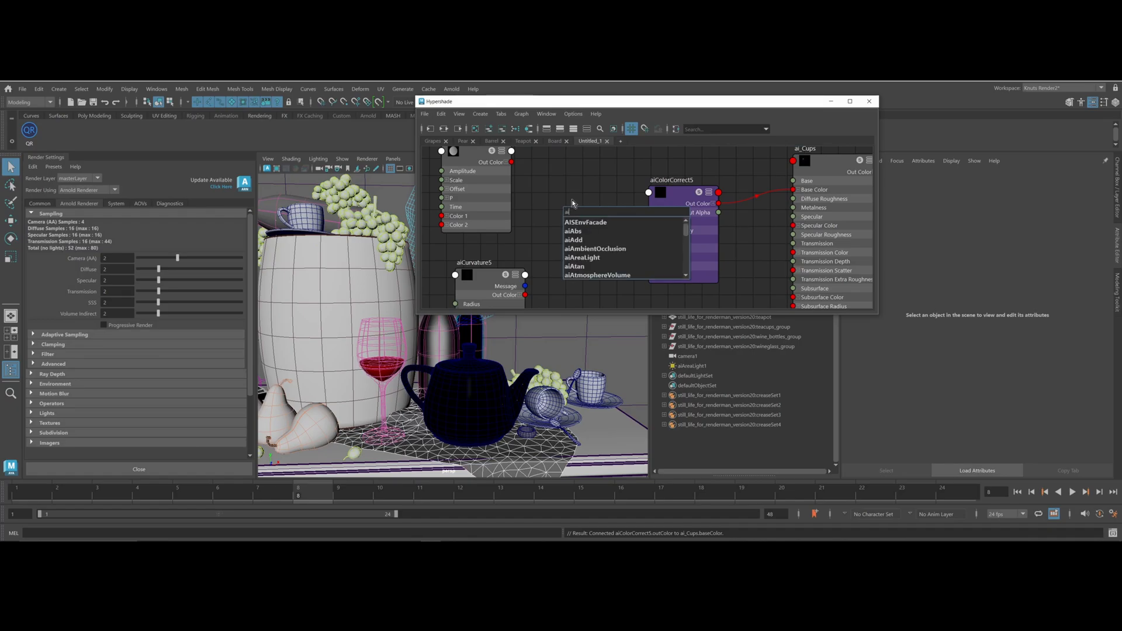
type("Mul")
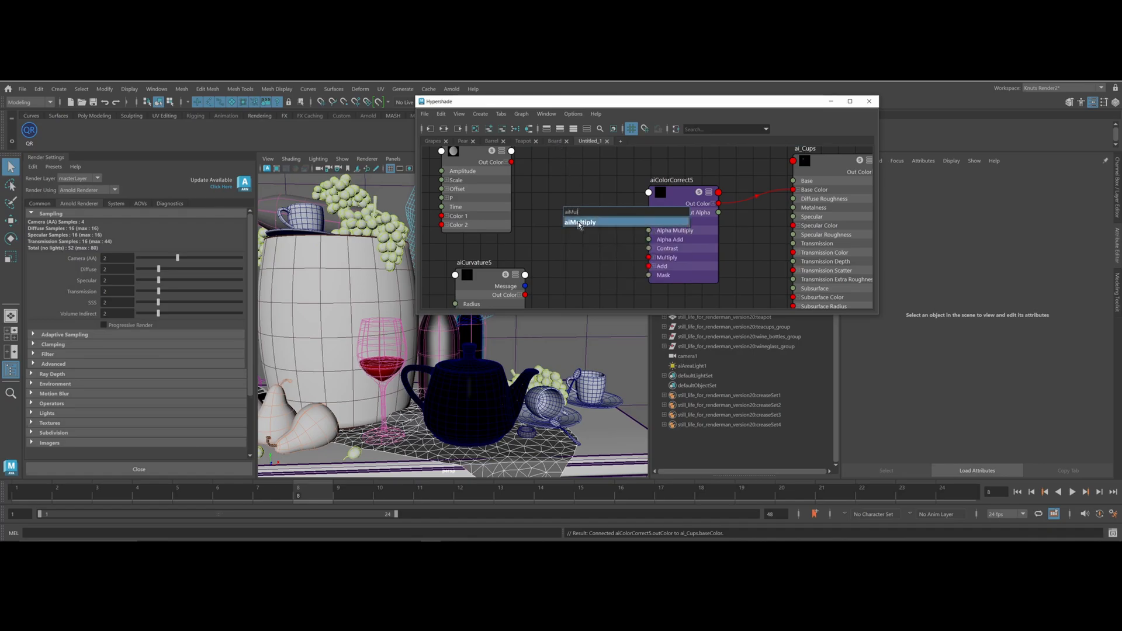
left_click(578, 222)
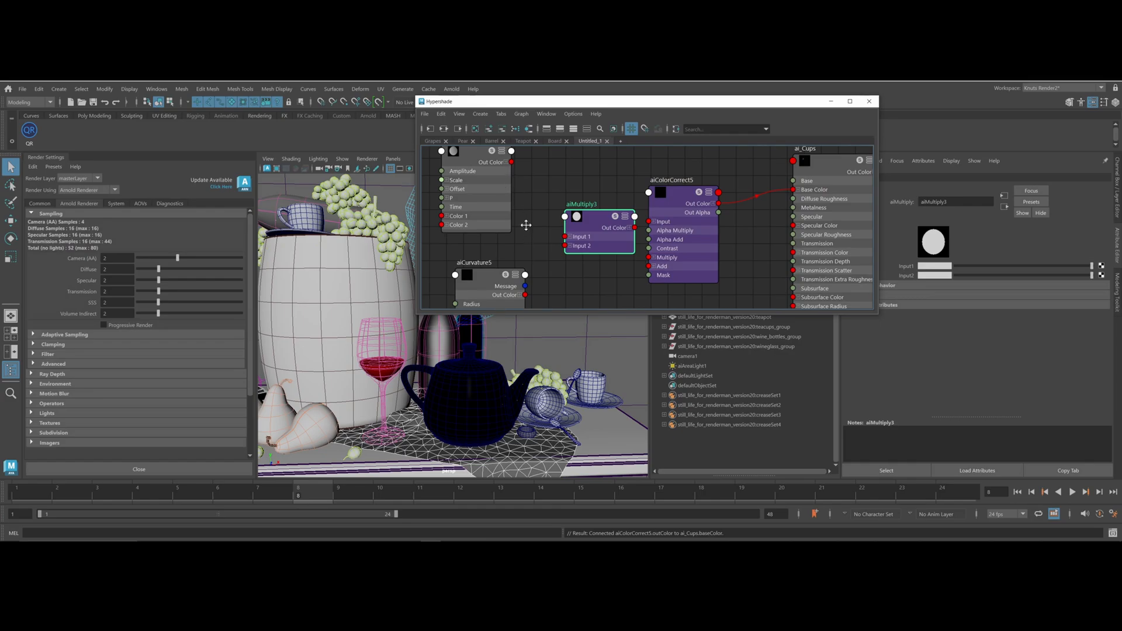
Connect the aiNoise node's Out Color R to Input 1R of the aiMultiply node
middle_click_drag(523, 221, 525, 267, "alt")
left_click(508, 206)
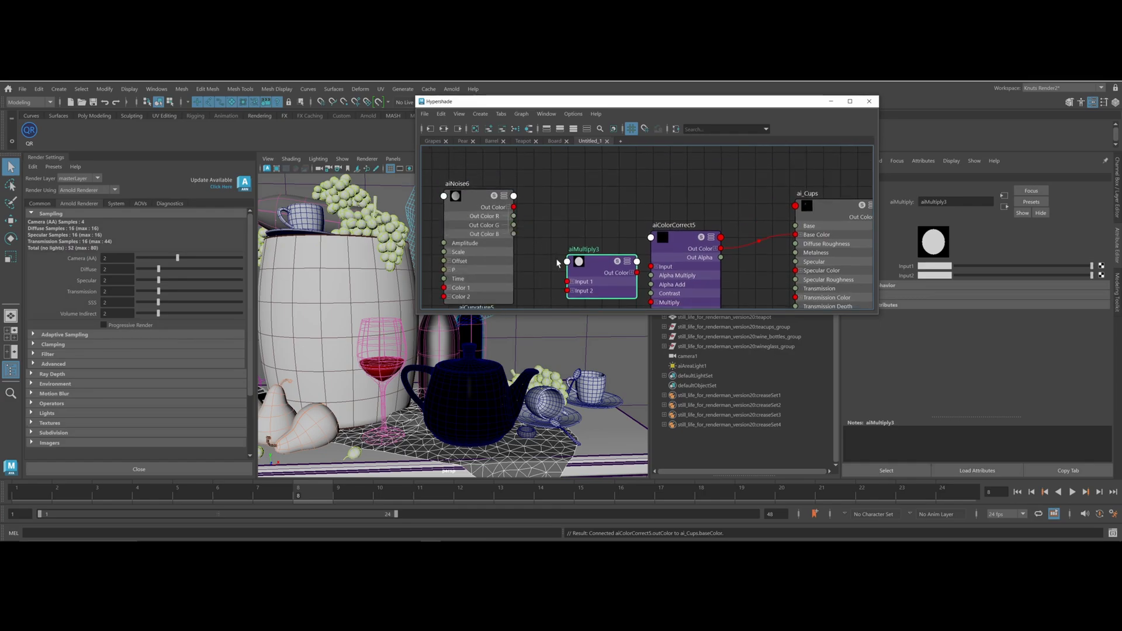
left_click(572, 281)
left_click_drag(514, 216, 568, 290)
Connect the aiCurvature node's Out Color R to Input 2R of the aiMultiply node
middle_click_drag(526, 307, 521, 196, "alt")
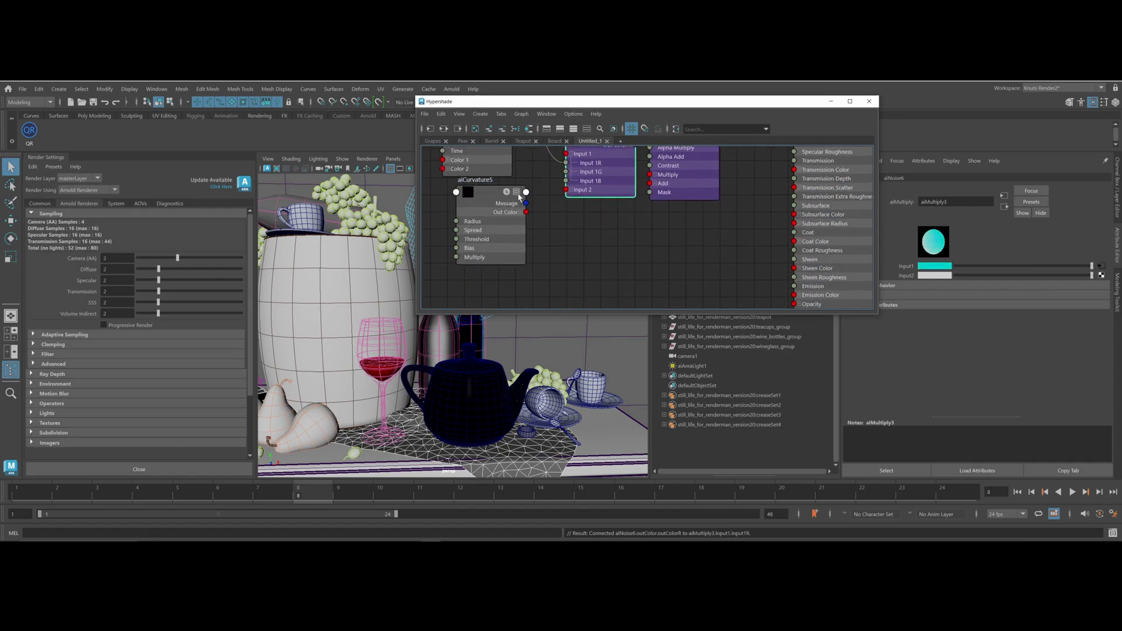
scroll(681, 233, "down", 3)
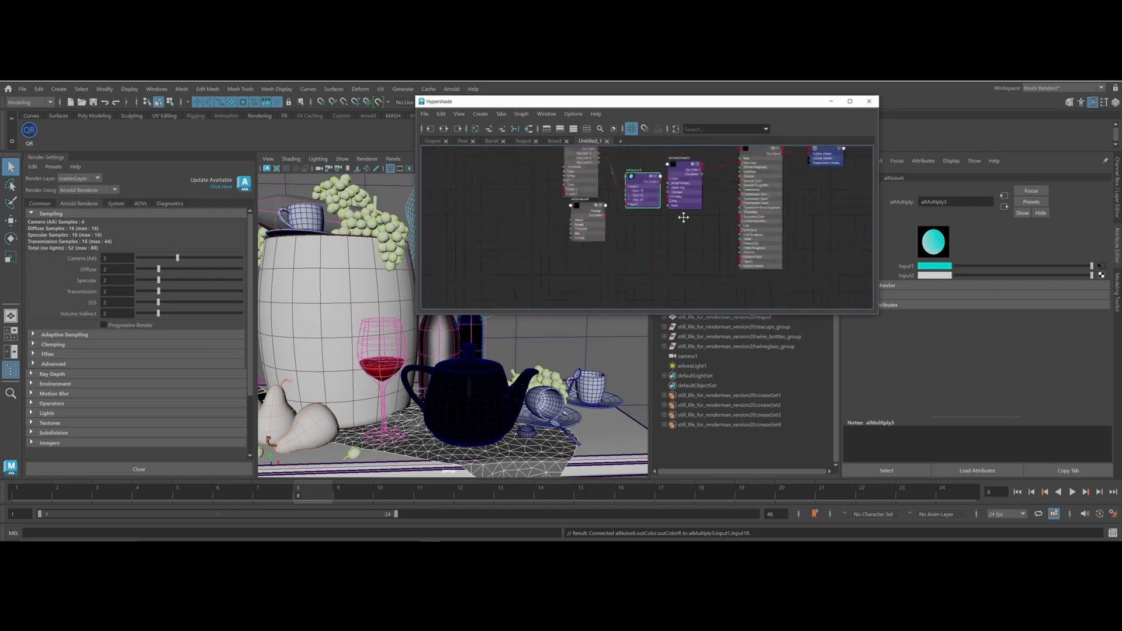
left_click_drag(644, 164, 635, 156)
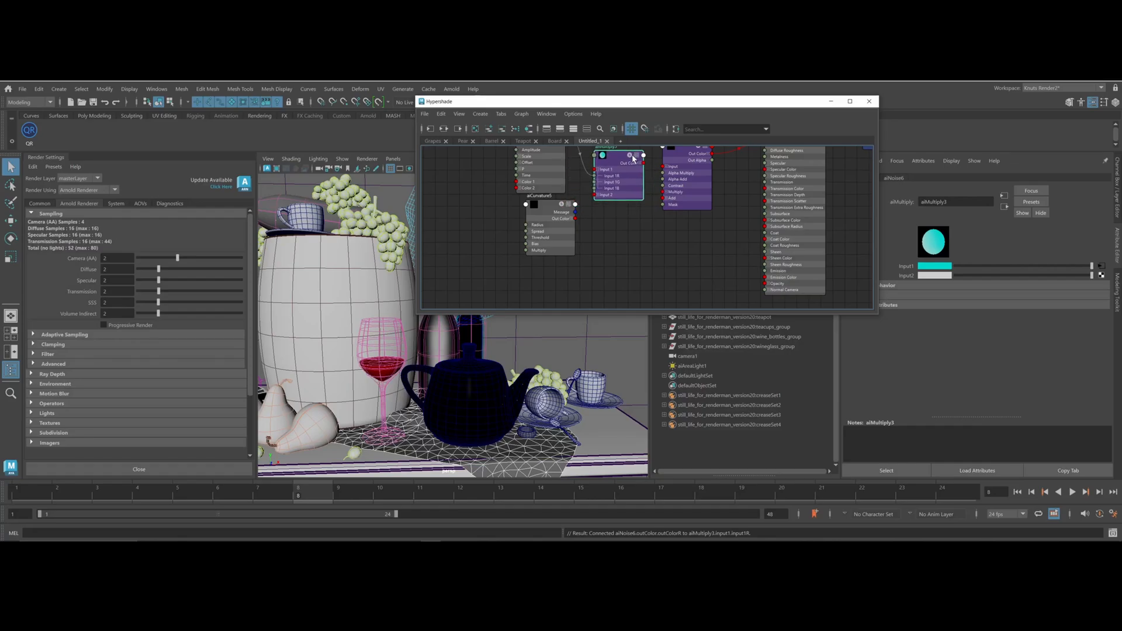
left_click(597, 196)
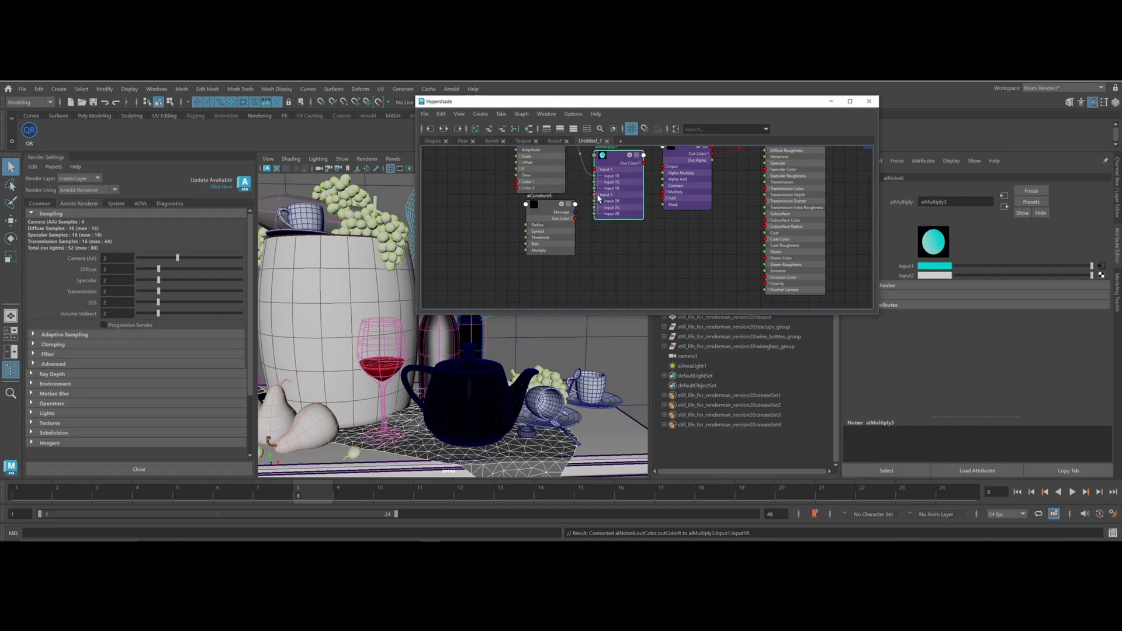
left_click(570, 220)
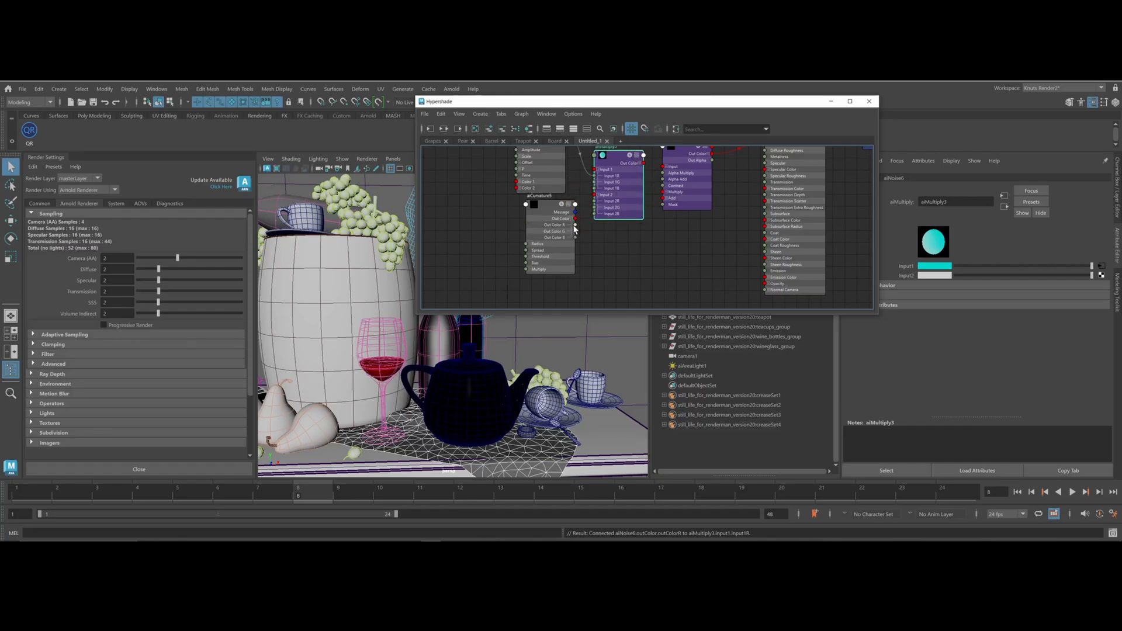
middle_click_drag(583, 215, 567, 259, "alt")
left_click_drag(558, 270, 587, 247)
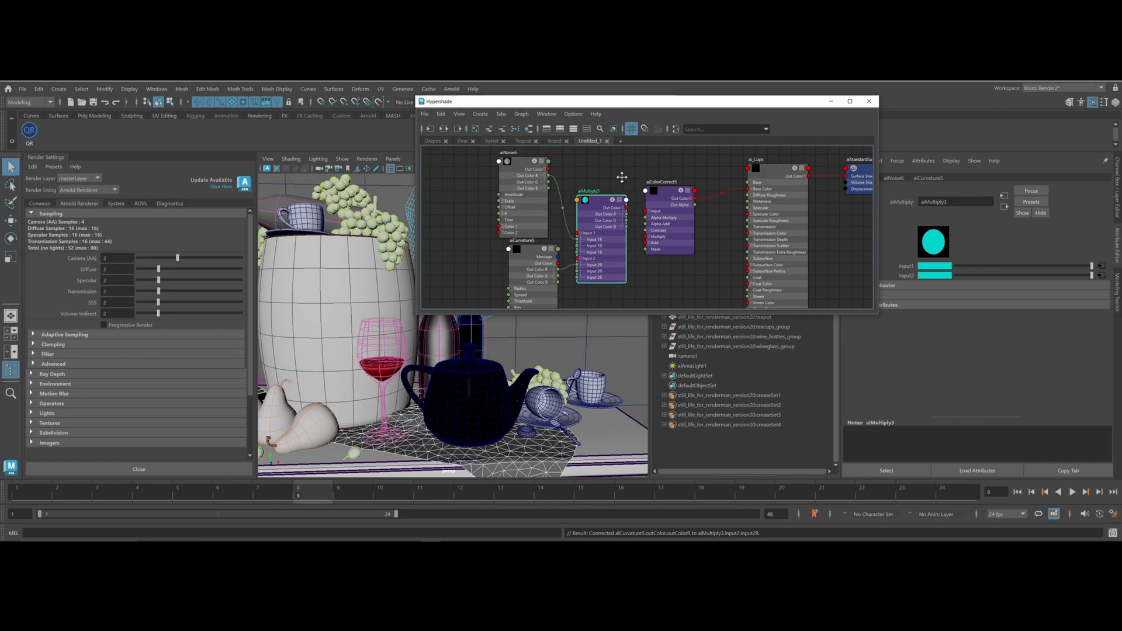
Connect aiMultiply's Out Color R to the aiColorCorrect node's Mask and its Out Color to the Input
middle_click_drag(622, 176, 616, 195, "alt")
mouse_move(660, 209)
left_mouse_down()
mouse_move(678, 210)
mouse_move(645, 229)
mouse_move(662, 230)
mouse_move(631, 229)
mouse_move(630, 210)
left_mouse_up()
left_click(630, 192)
middle_click_drag(628, 283, 616, 245, "alt")
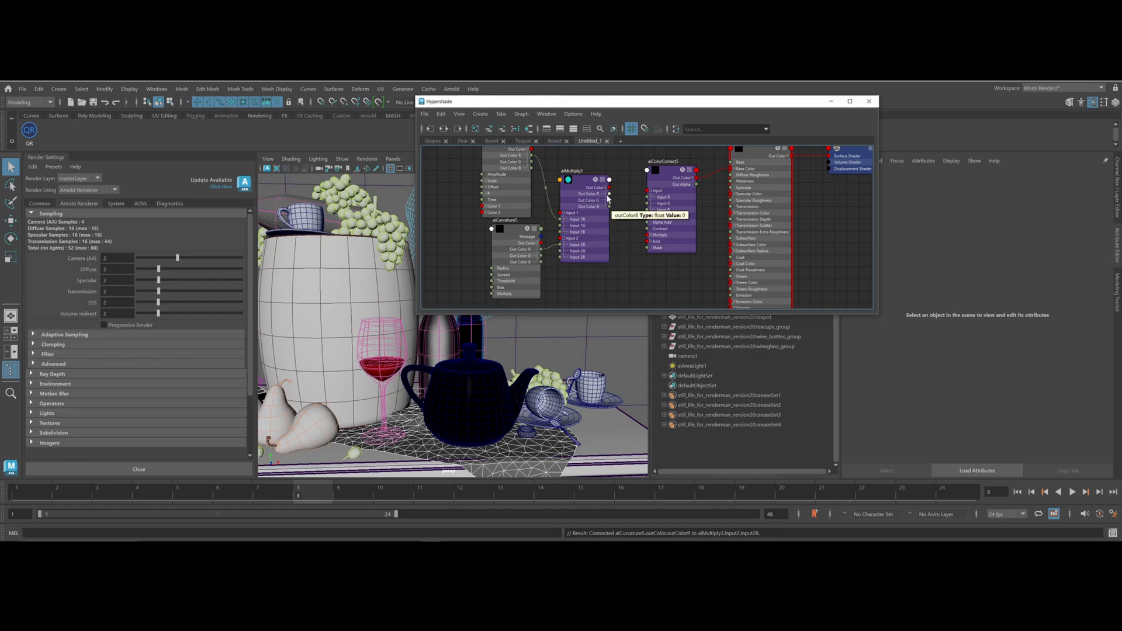
left_click_drag(610, 194, 647, 248)
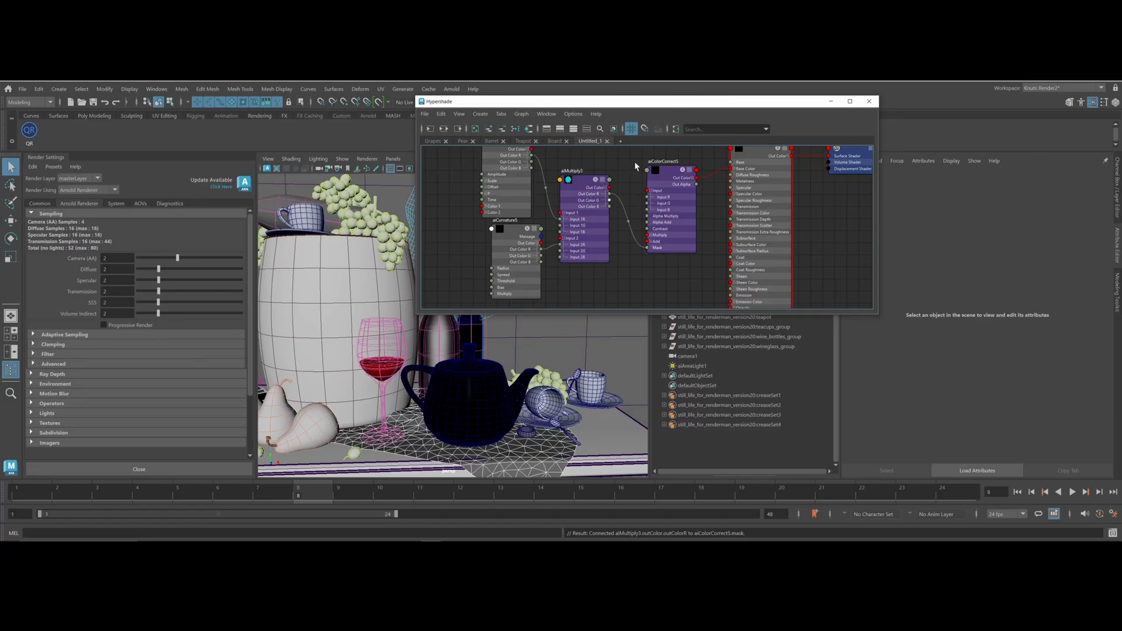
middle_click_drag(817, 208, 818, 247, "alt")
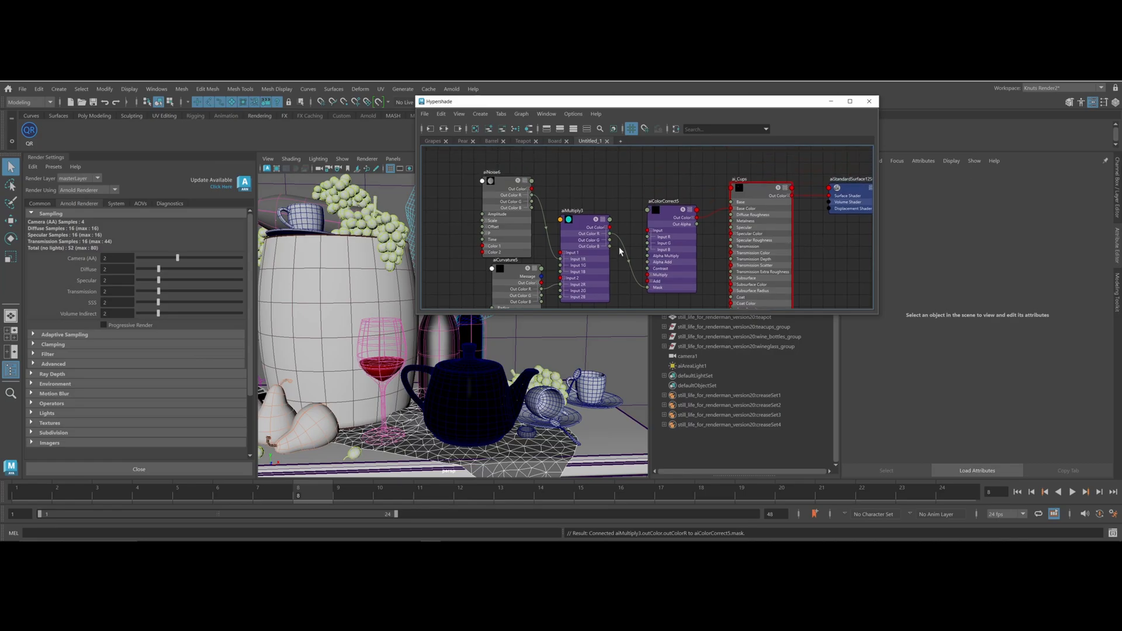
left_click_drag(647, 230, 611, 227)
Set the aiNoise node's octaves to 5, distortion to 5 and lacunarity to 2.794, and the aiCurvature node's radius to 1.564
left_click(508, 180)
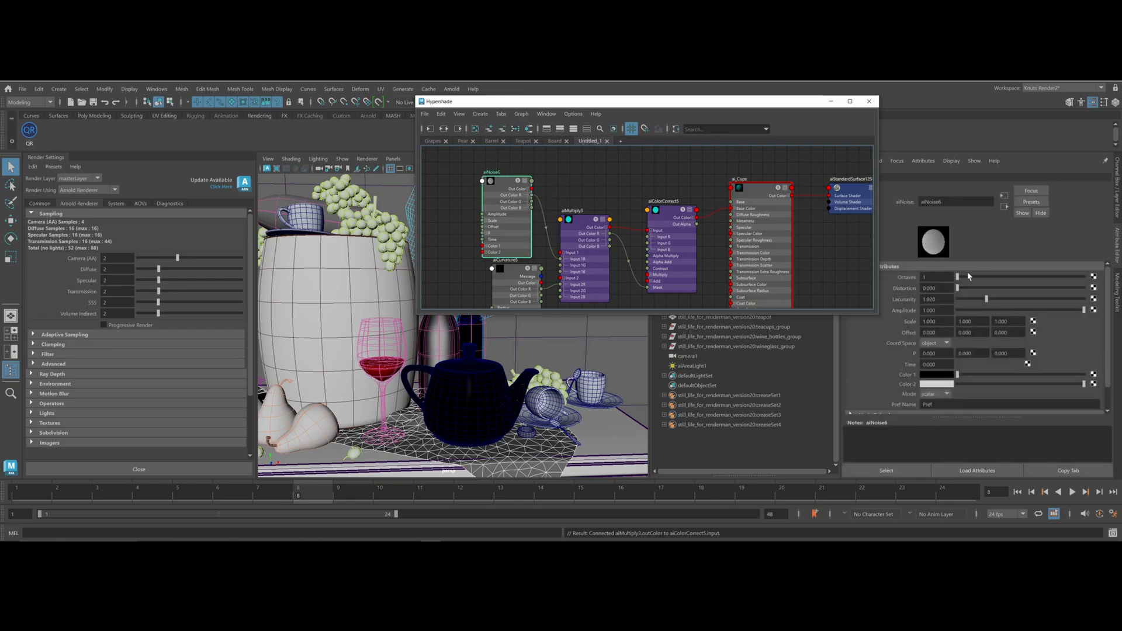
left_click_drag(960, 273, 1013, 302)
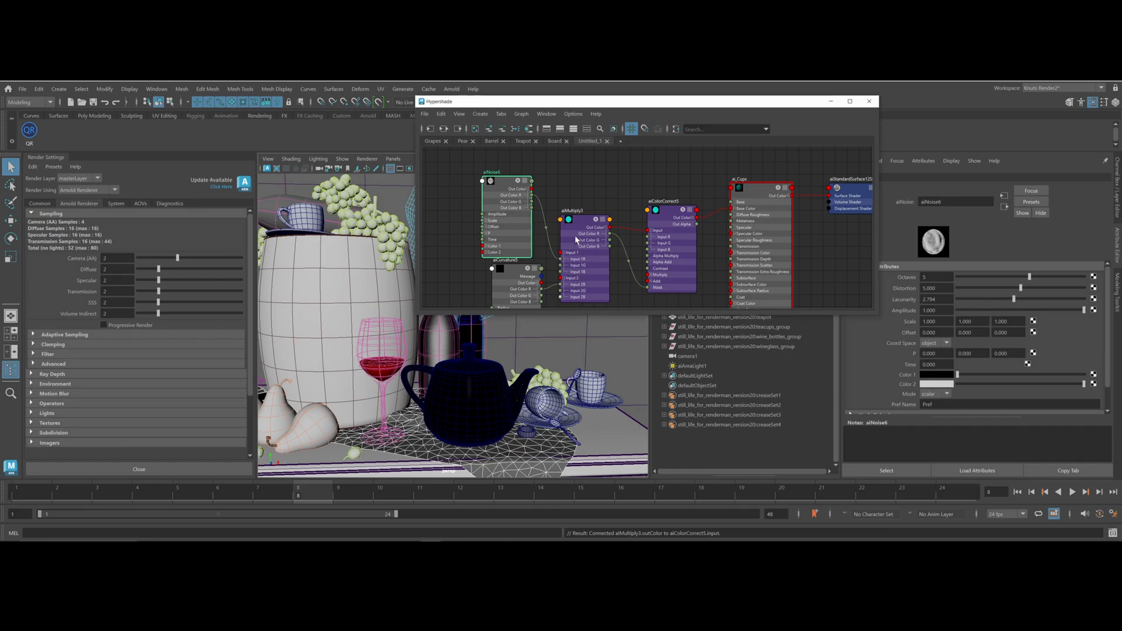
left_click(517, 267)
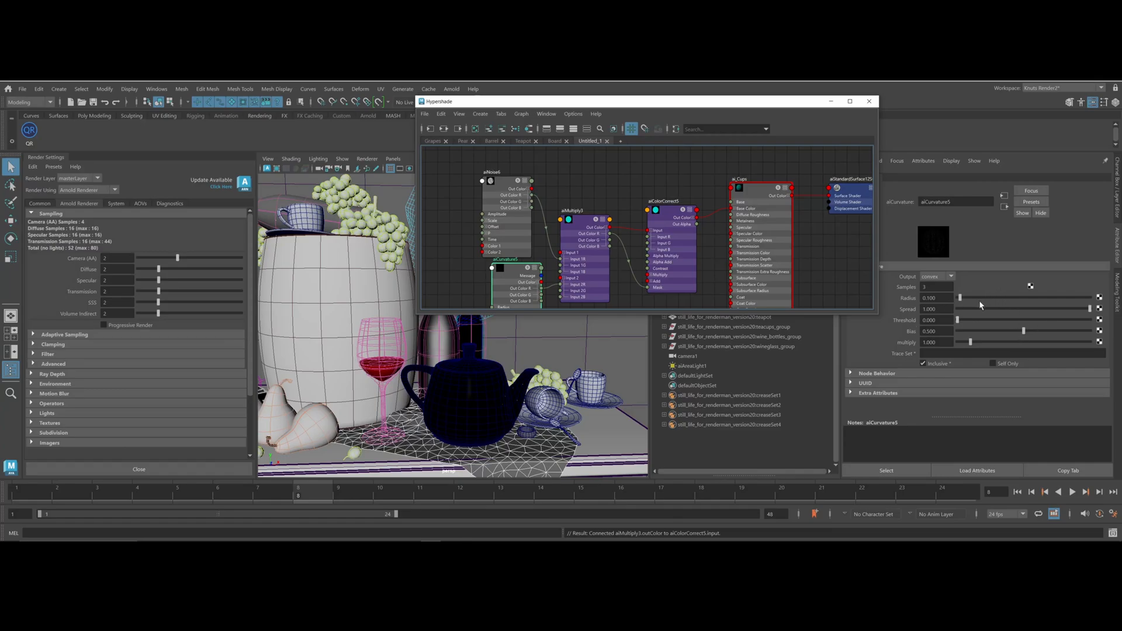
left_click_drag(969, 298, 998, 298)
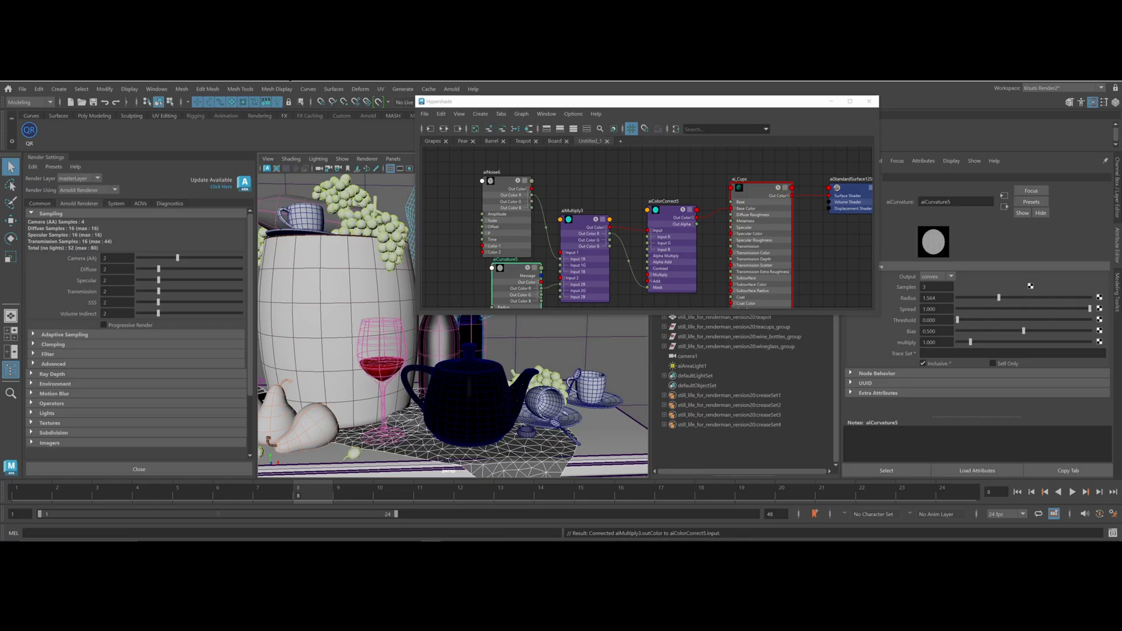
Render the scene in the Arnold RenderView and isolate the selected teacup's shading with Isolate Selected
left_click(452, 89)
left_click(469, 114)
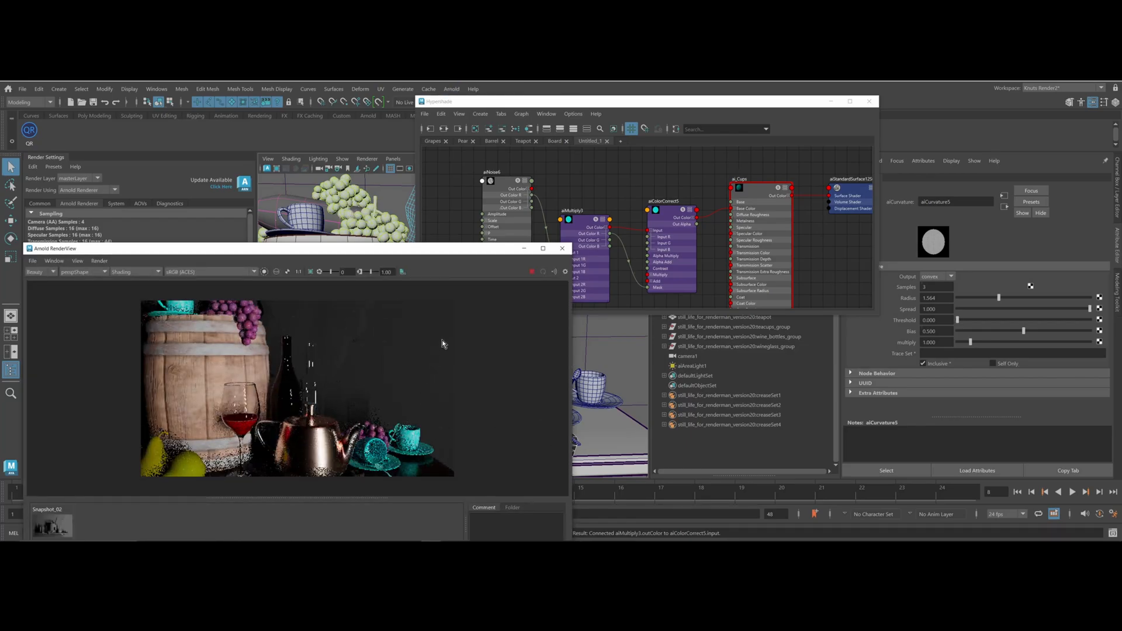
left_click(374, 443)
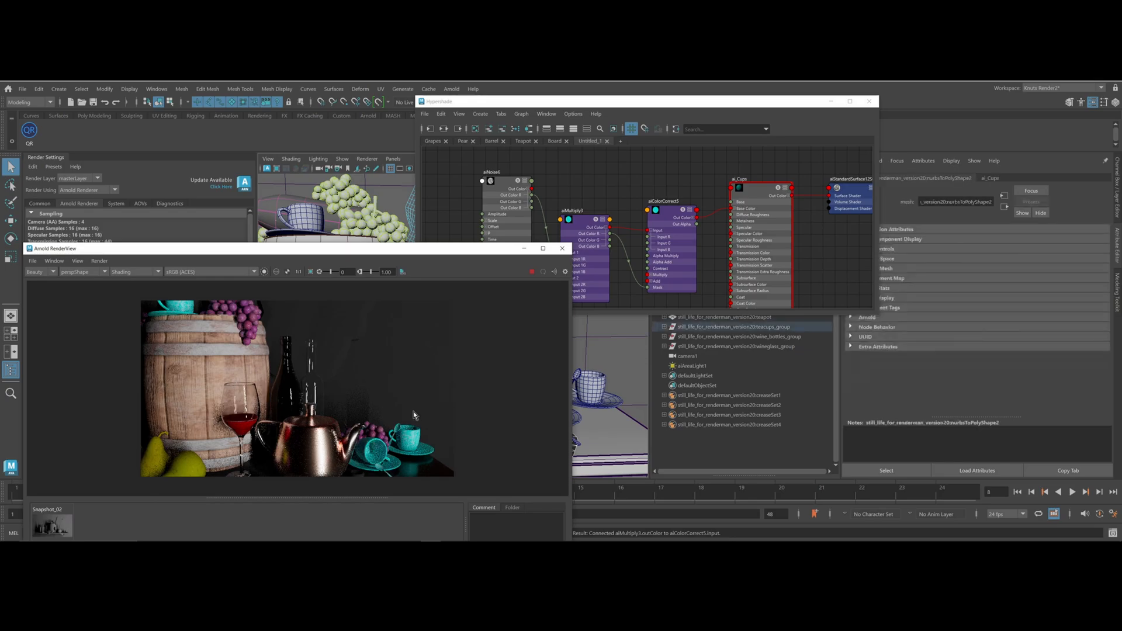
left_click(90, 274)
left_click(134, 271)
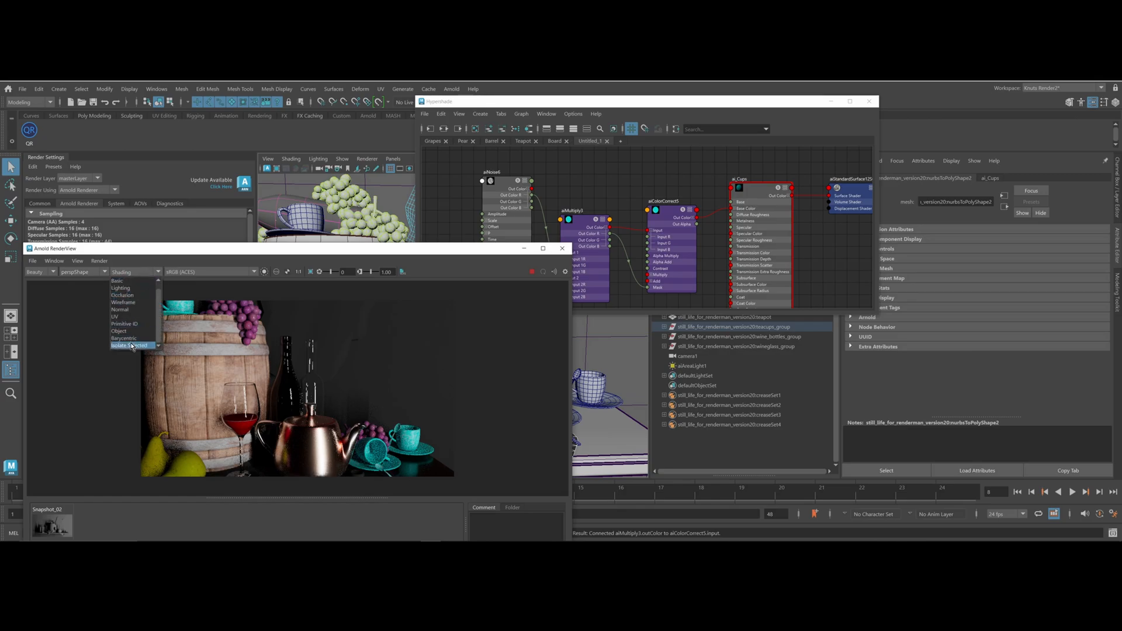
left_click(133, 346)
left_click_drag(565, 248, 253, 185)
Set the aiCurvature node's radius to 0.764, multiply to 1.946 and spread to about 0.1
left_click(513, 271)
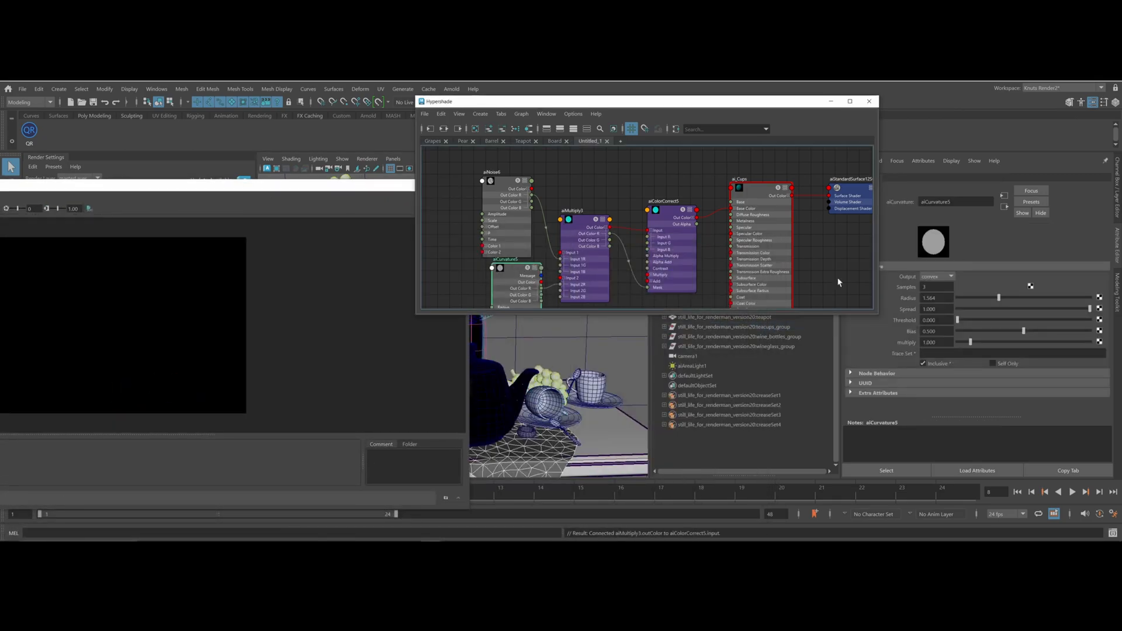
left_click_drag(987, 299, 977, 298)
left_click_drag(971, 341, 971, 310)
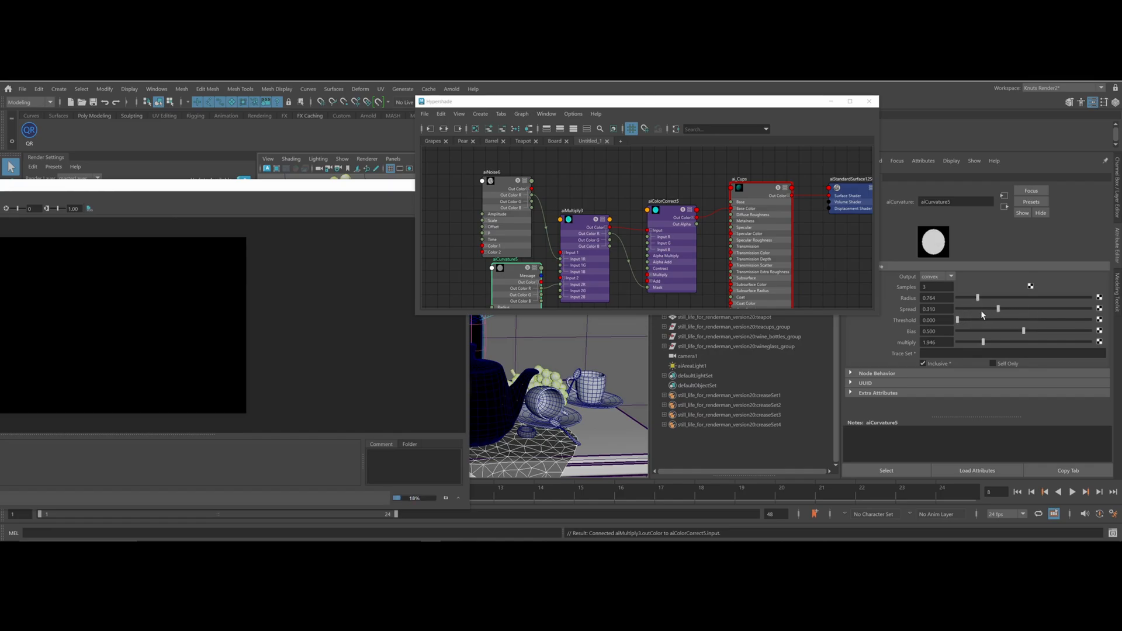
Replace the aiCurvature node with a new one and connect its Out Color to Input 2 of the aiMultiply node
left_click(525, 278)
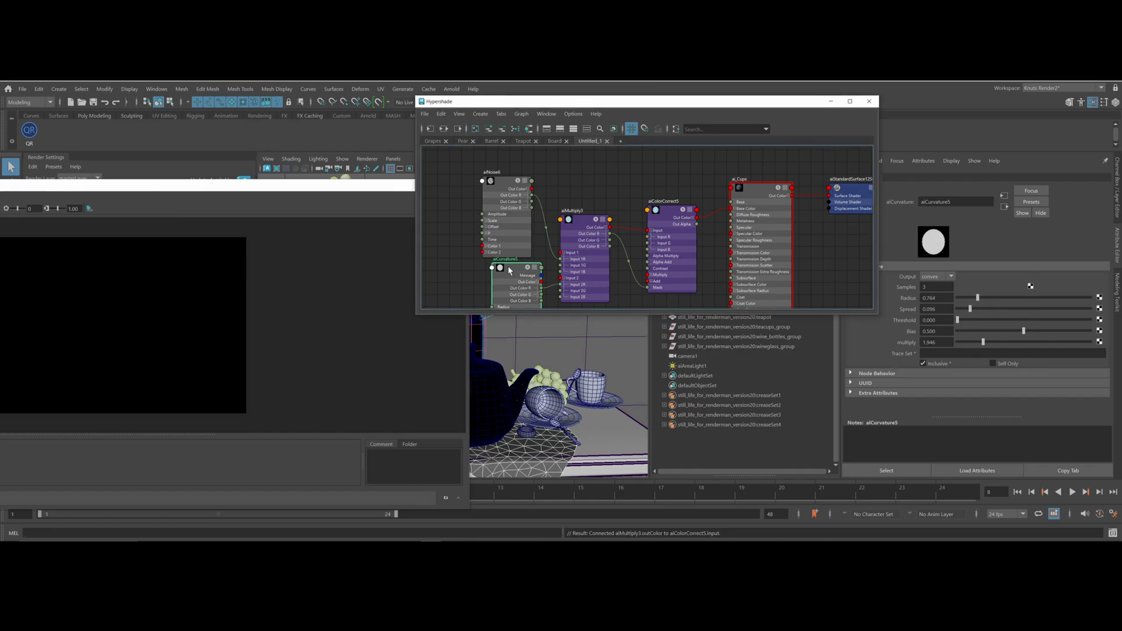
key("Delete")
key("Tab")
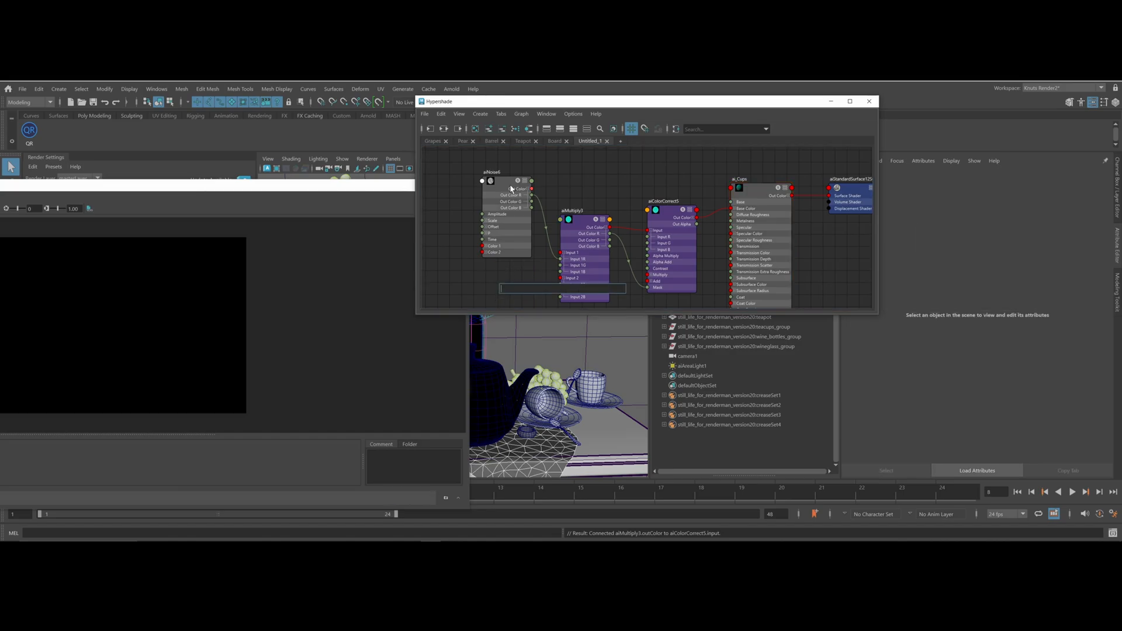
type("aiCur")
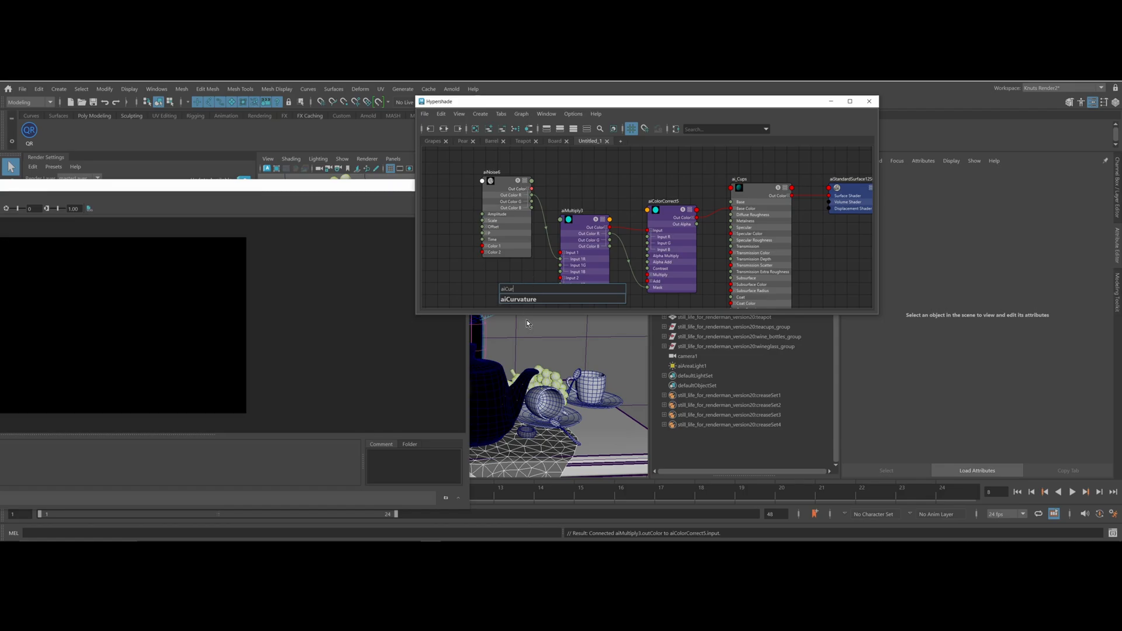
left_click(519, 300)
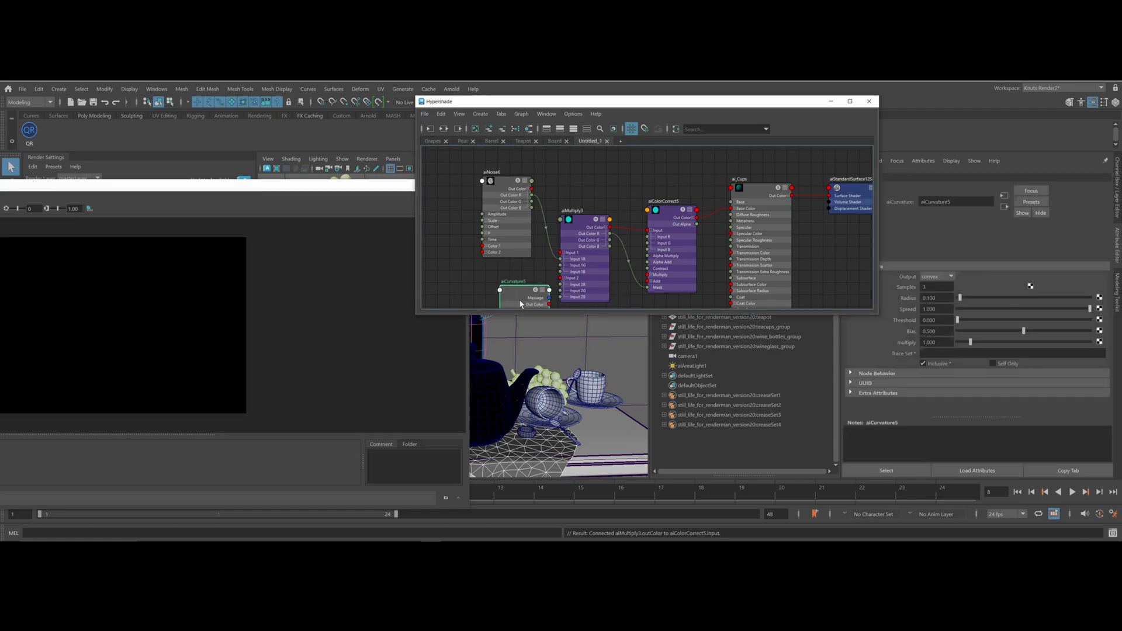
left_click_drag(530, 297, 484, 285)
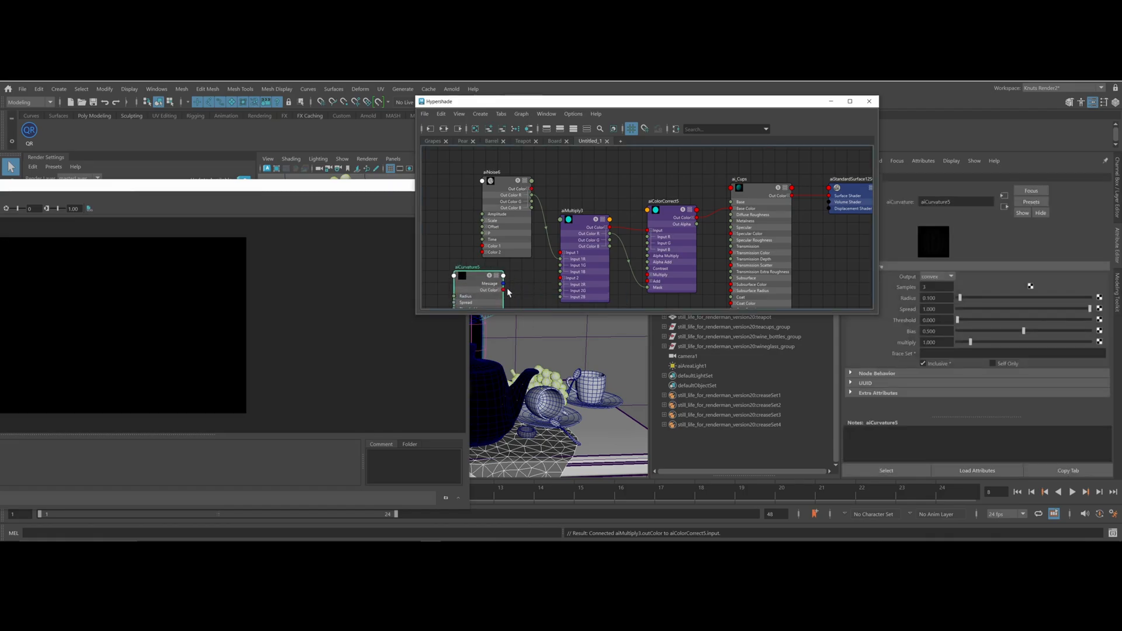
left_click(501, 290)
left_click_drag(503, 290, 560, 278)
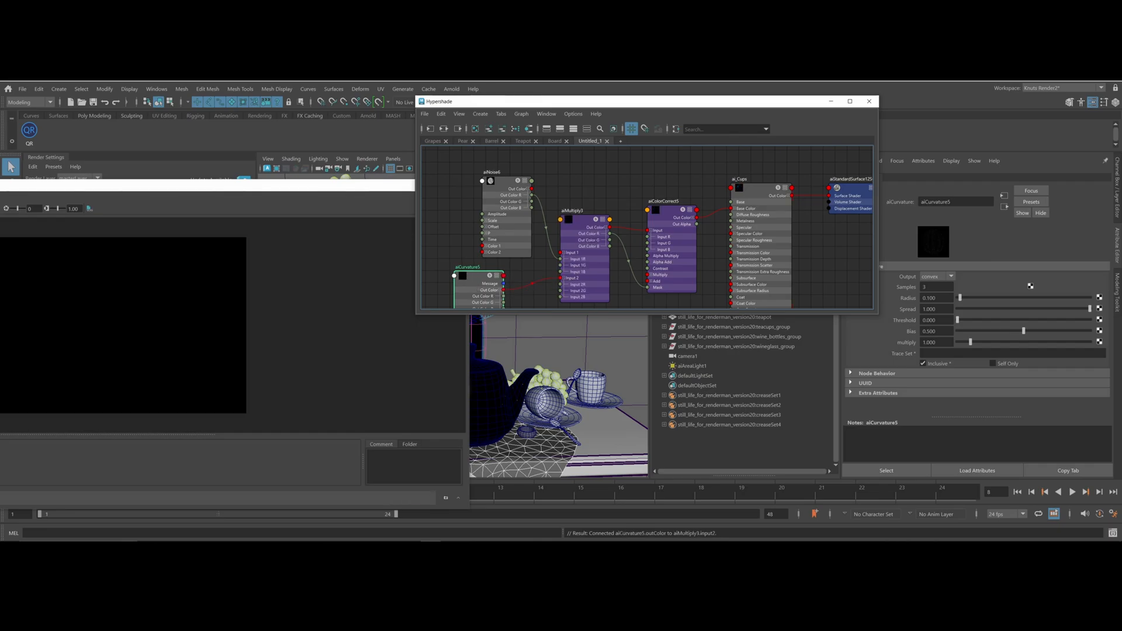
Set the new aiCurvature node's radius to 1.108 and threshold to 0.308, and raise its multiply value while checking the render
left_click_drag(963, 298, 999, 320)
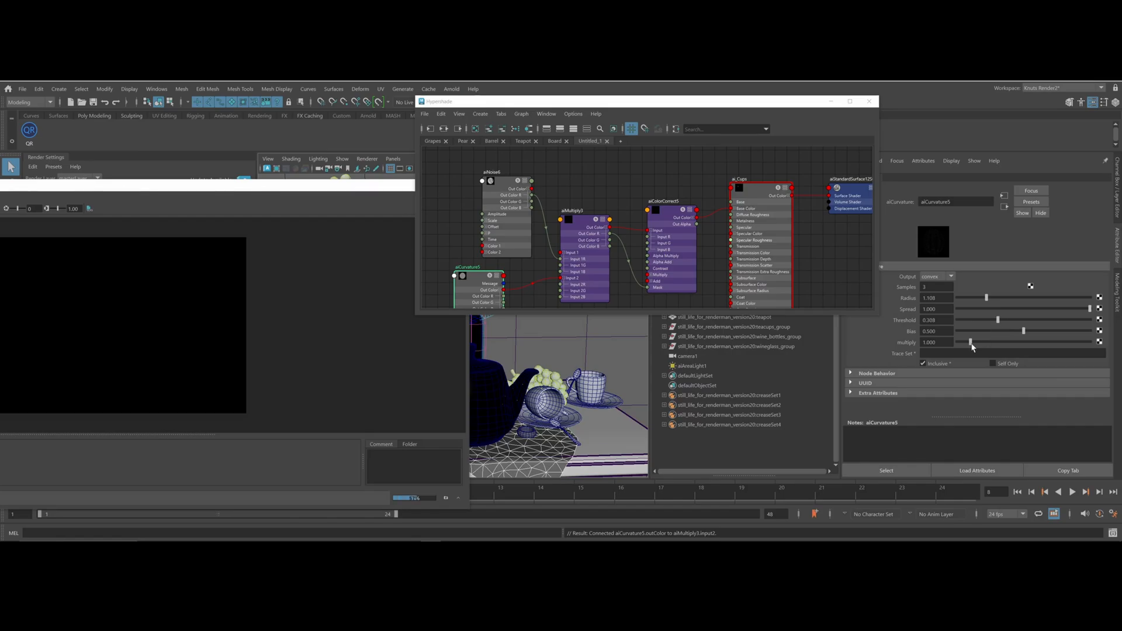
left_click_drag(1009, 343, 1013, 343)
left_click_drag(106, 184, 194, 265)
Inspect the isolated shading of the multiply, color correct, ai_Cups and curvature nodes in turn in the Arnold RenderView
middle_click_drag(591, 171, 608, 148, "alt")
left_click_drag(461, 156, 655, 243)
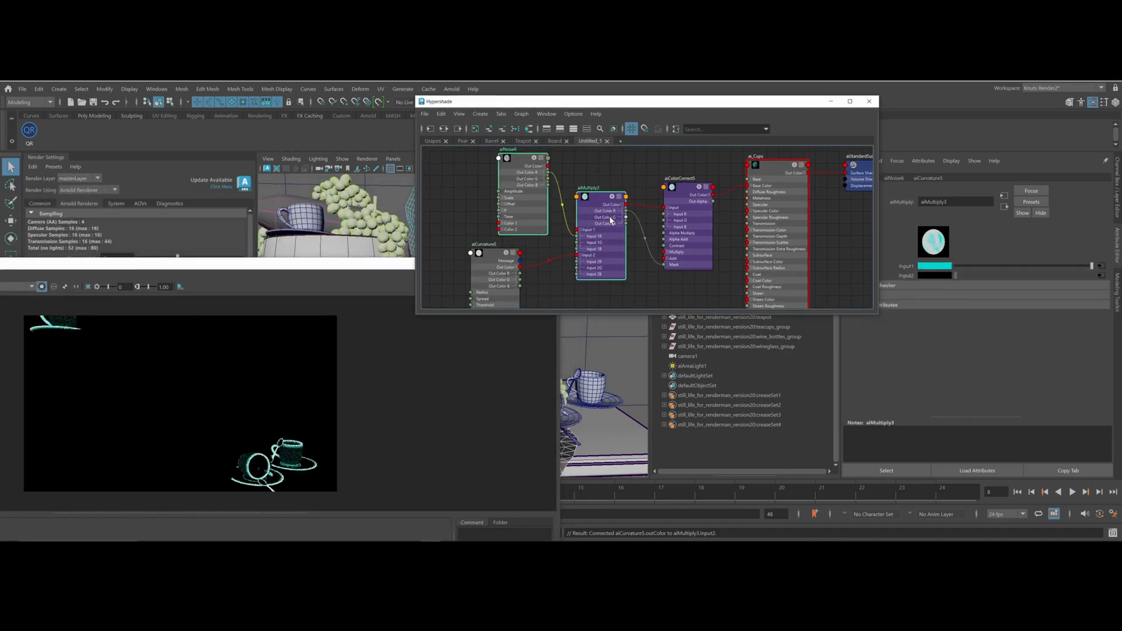
left_click(593, 202)
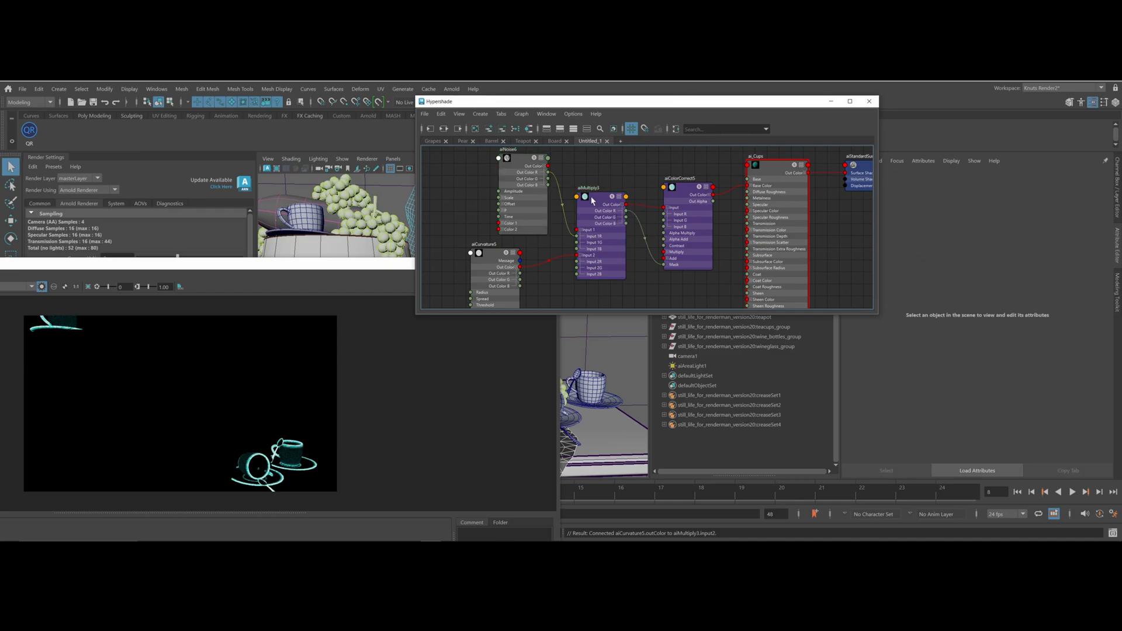
left_click(679, 190)
left_click(775, 170)
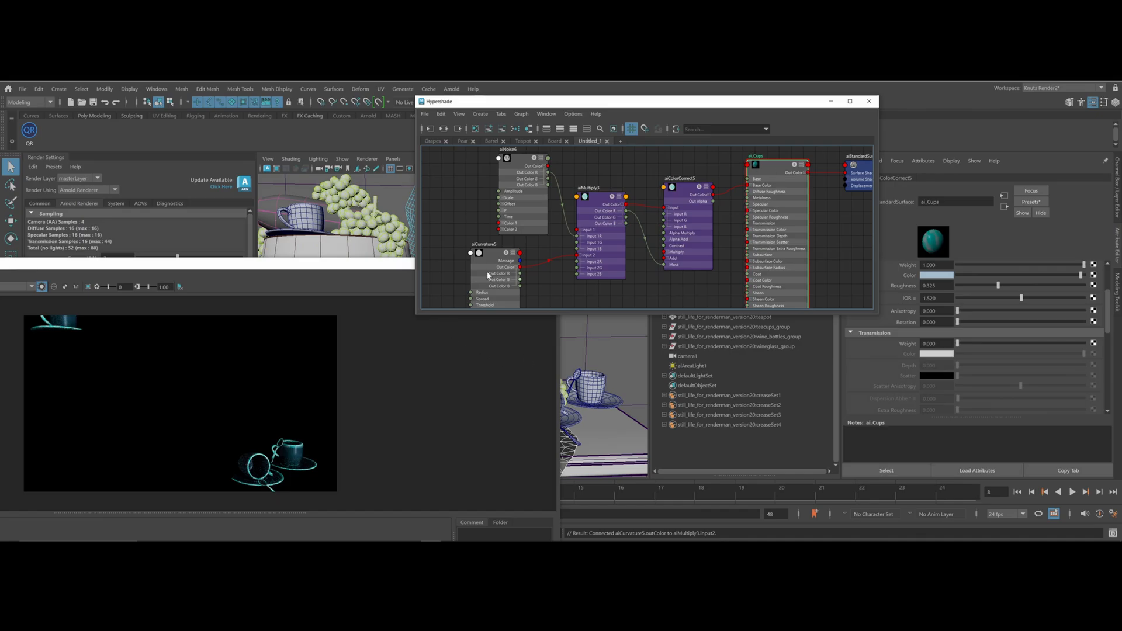
left_click(478, 252)
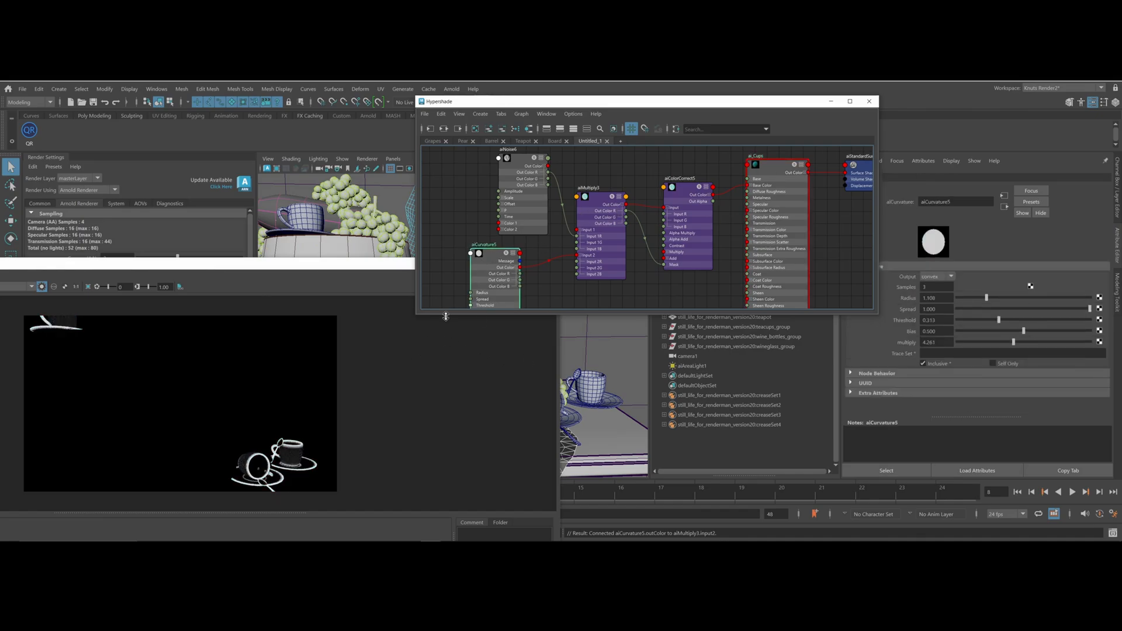
mouse_move(58, 268)
left_mouse_down()
mouse_move(140, 260)
mouse_move(53, 262)
left_mouse_up()
left_click(687, 188)
left_click(786, 166)
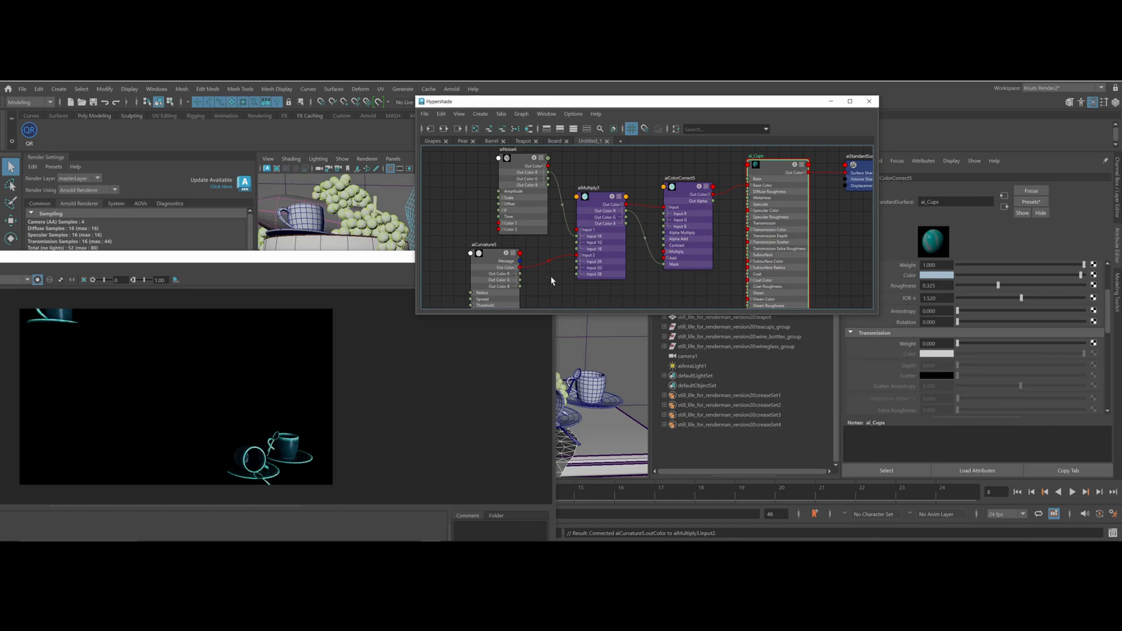
left_click(591, 200)
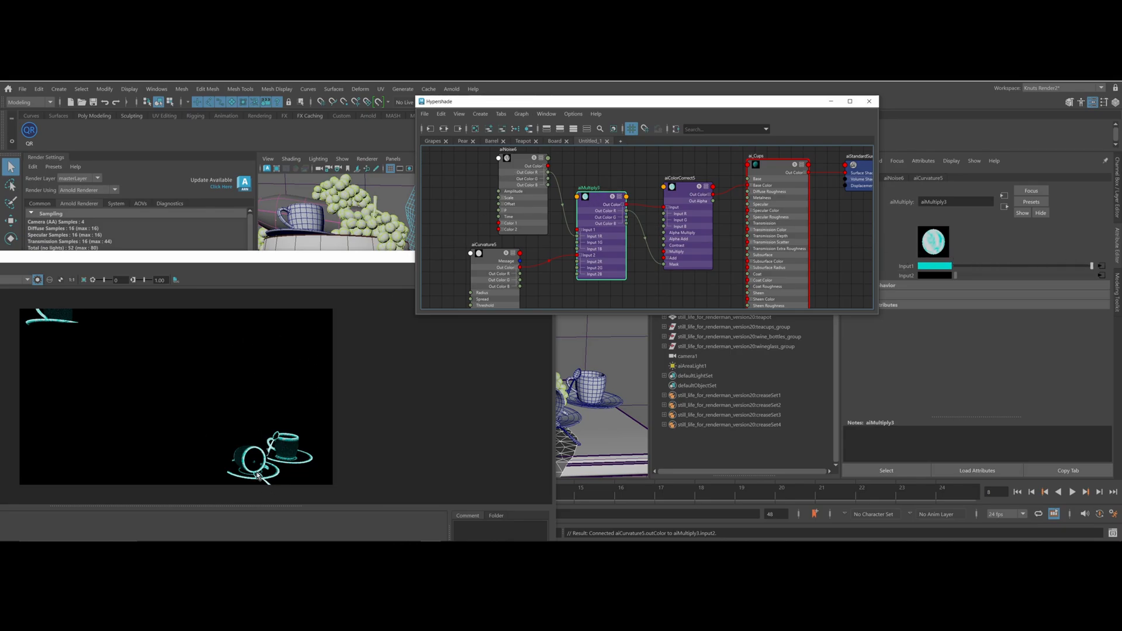
left_click(766, 185)
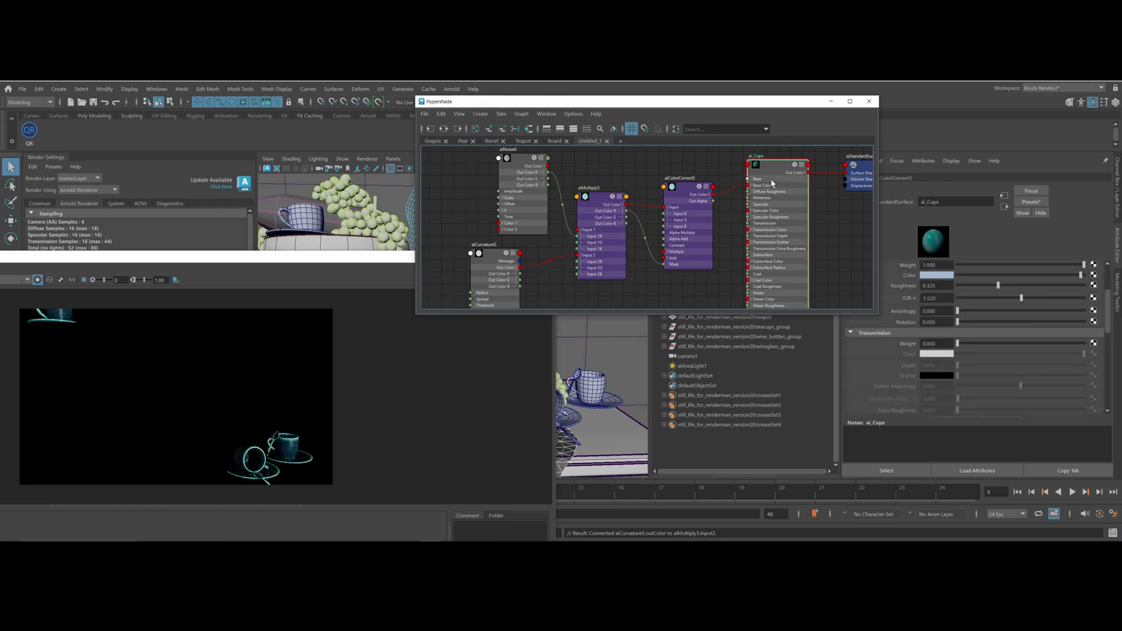
left_click_drag(471, 254, 471, 282)
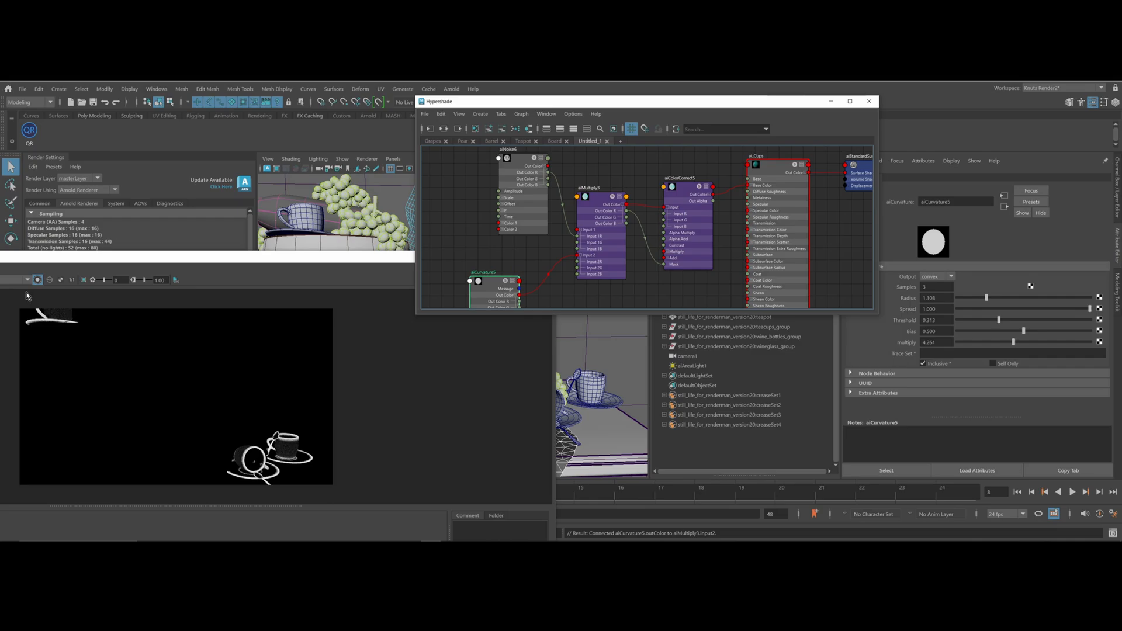
Bring the Arnold RenderView fully into view and close it
left_click_drag(80, 257, 440, 257)
left_click(234, 269)
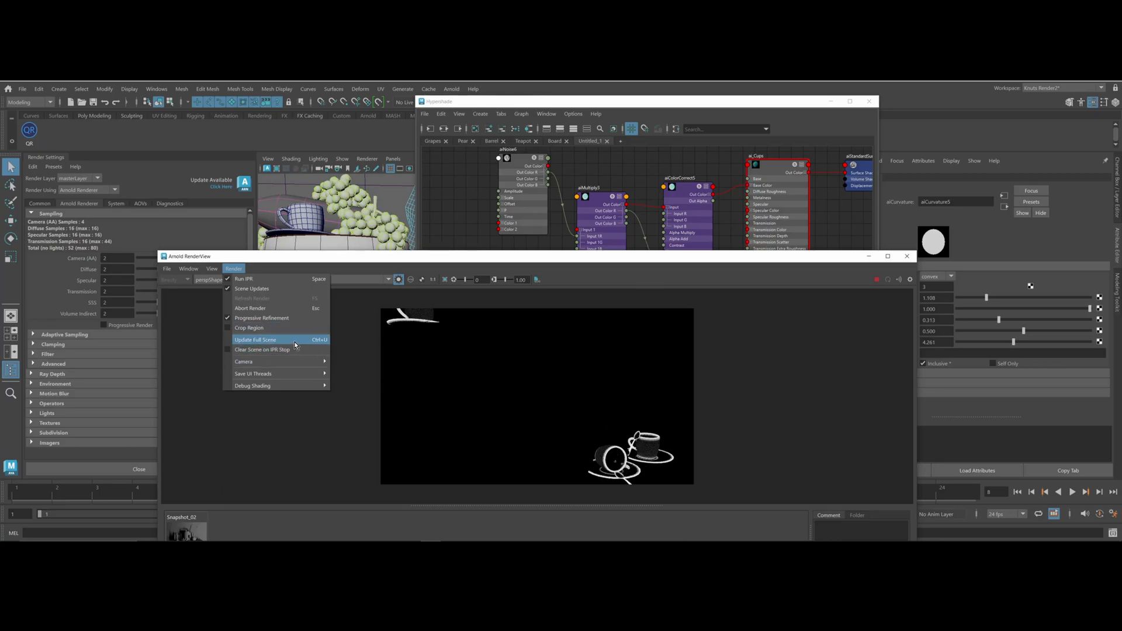
left_click(905, 257)
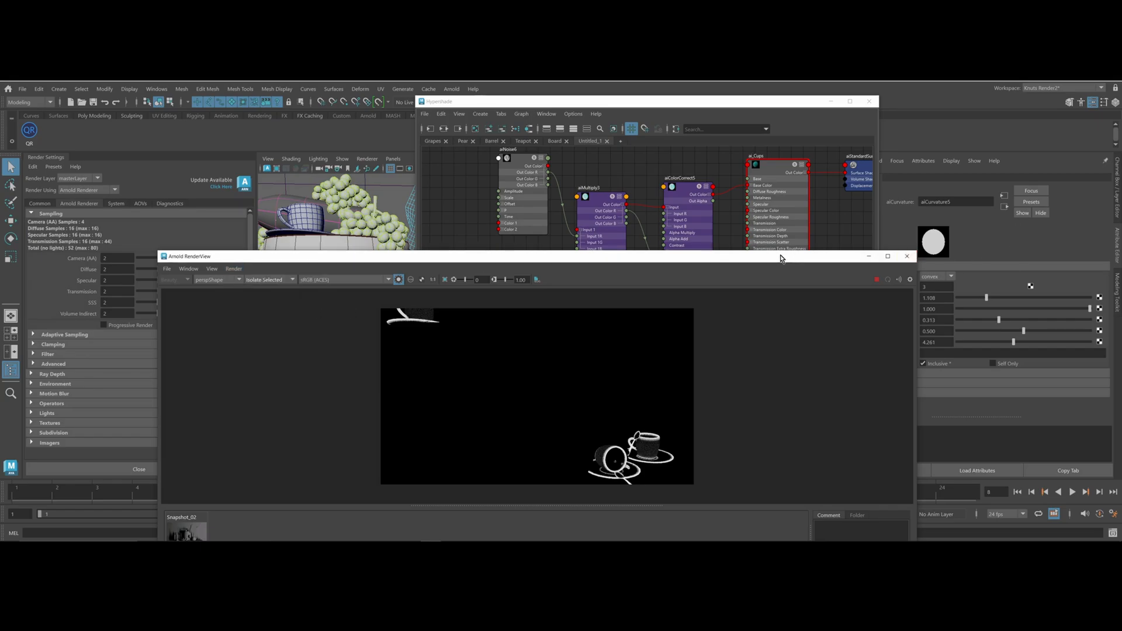
left_click(906, 255)
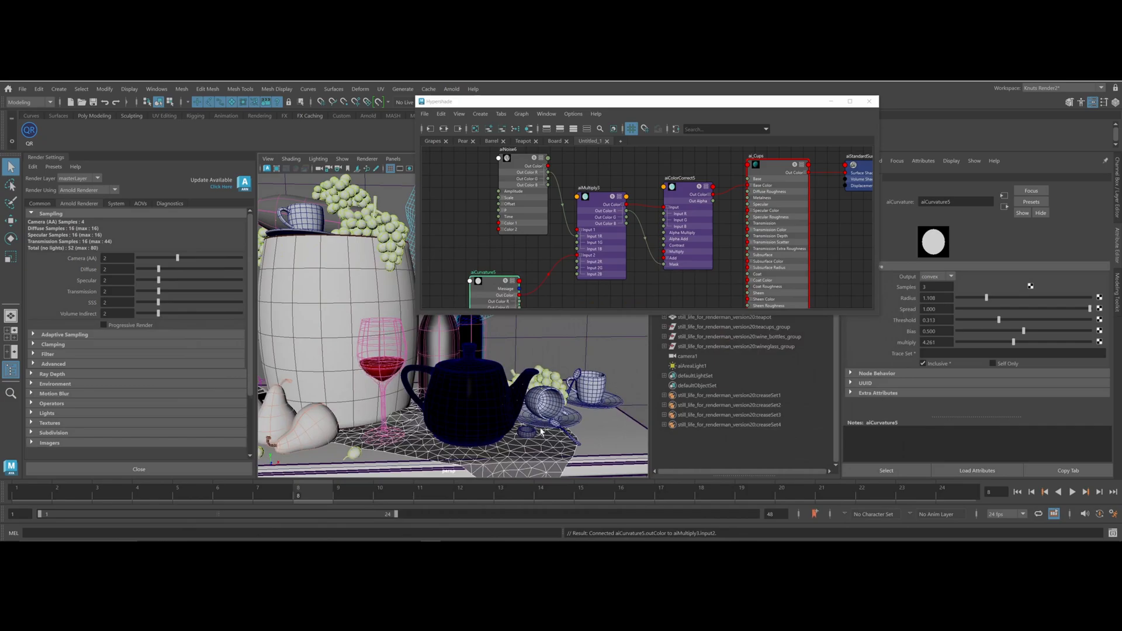
Assign a new aiStandardSurface material to the spoon beside the upright teacup on the table
scroll(541, 431, "up", 5)
left_click(580, 389)
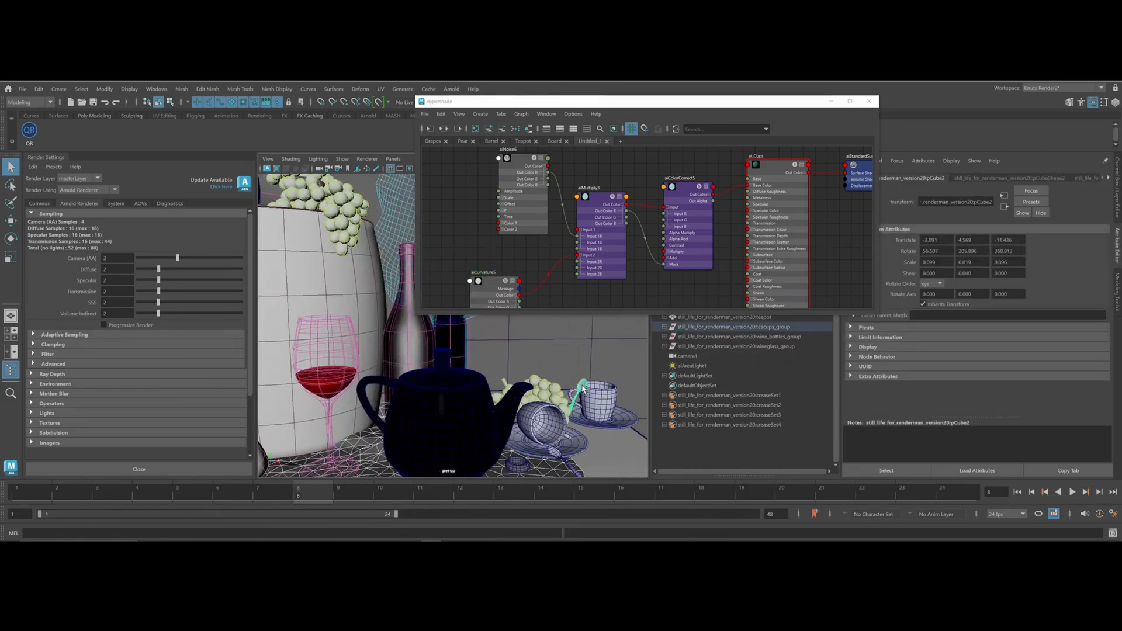
right_click(581, 386)
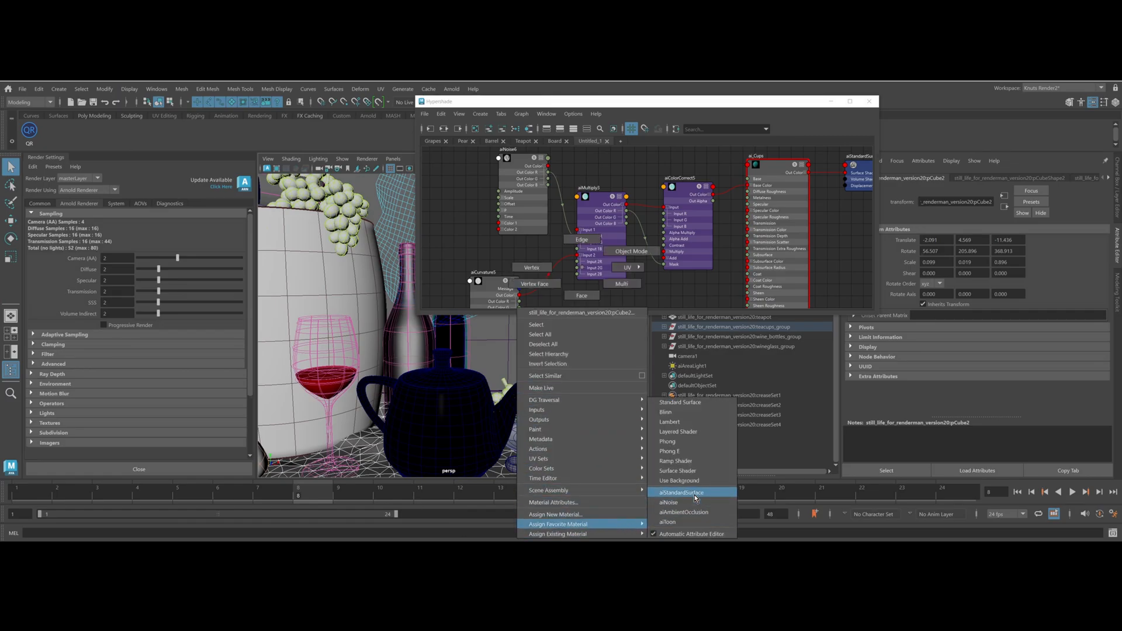
left_click(694, 494)
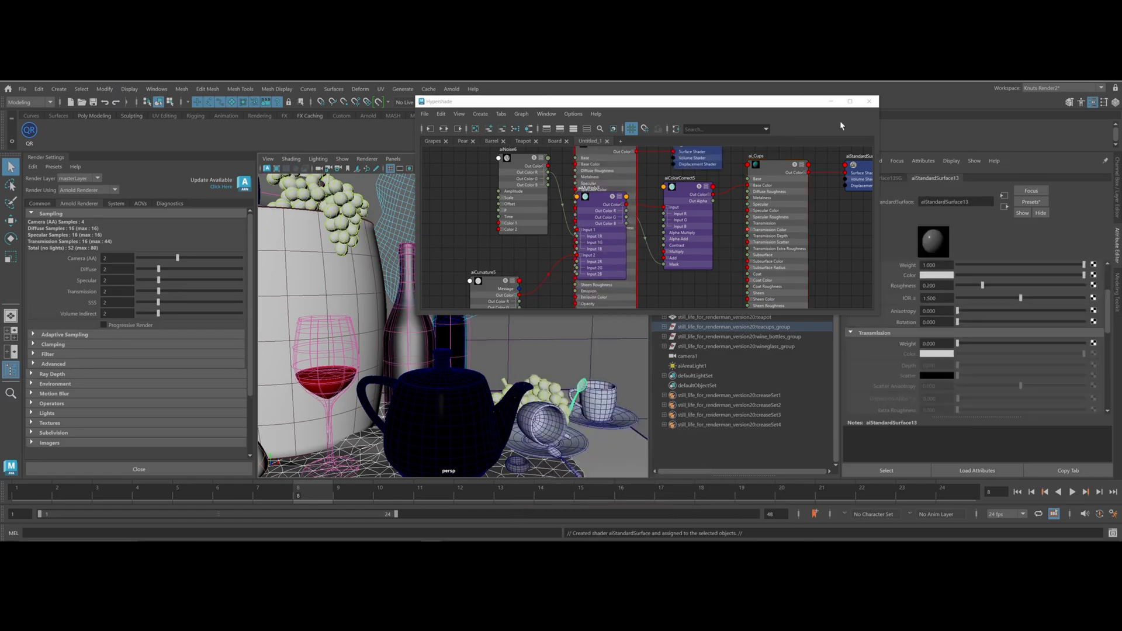
Apply the Gold preset to the spoon's new material and rename it ai_Gold
left_click(1030, 201)
mouse_move(1034, 388)
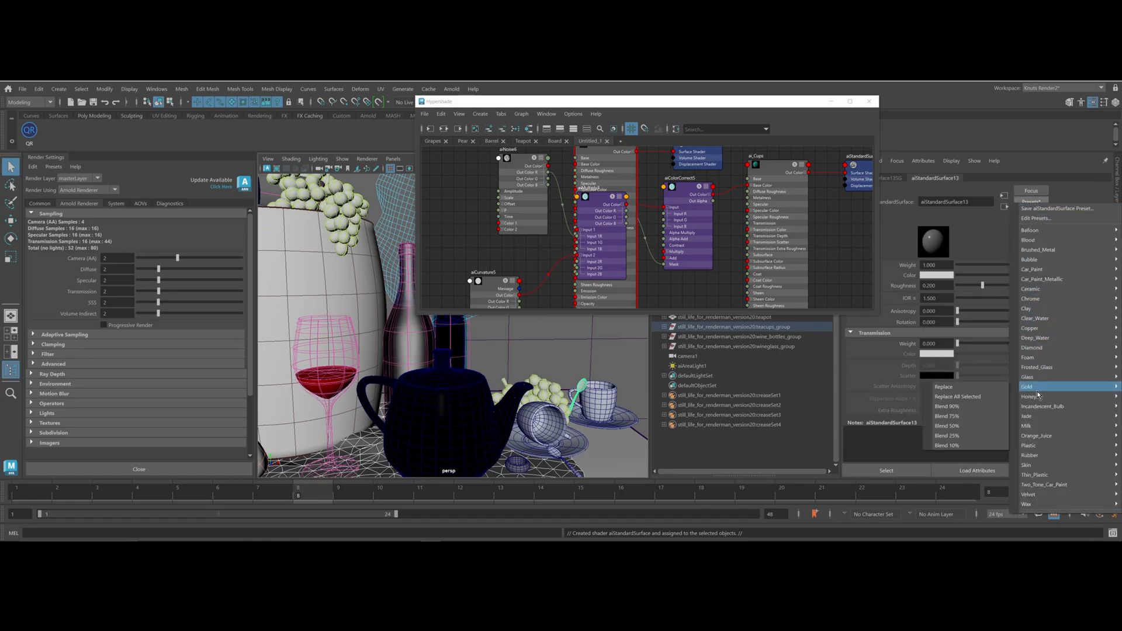
left_click(965, 394)
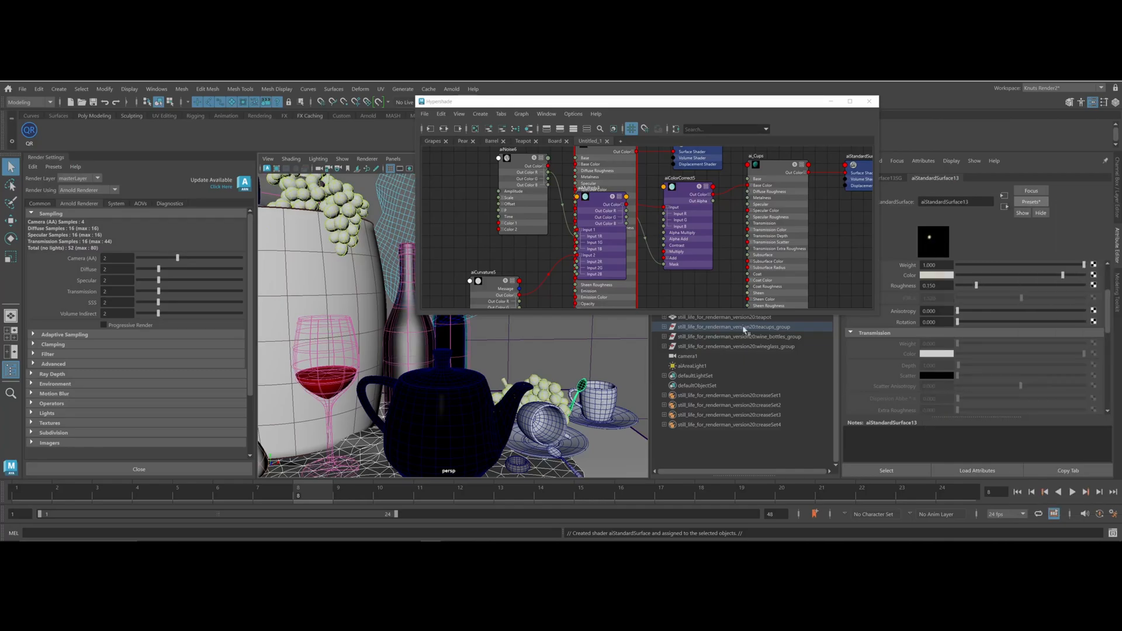
double_click(972, 198)
type("ai_Gold")
key("Return")
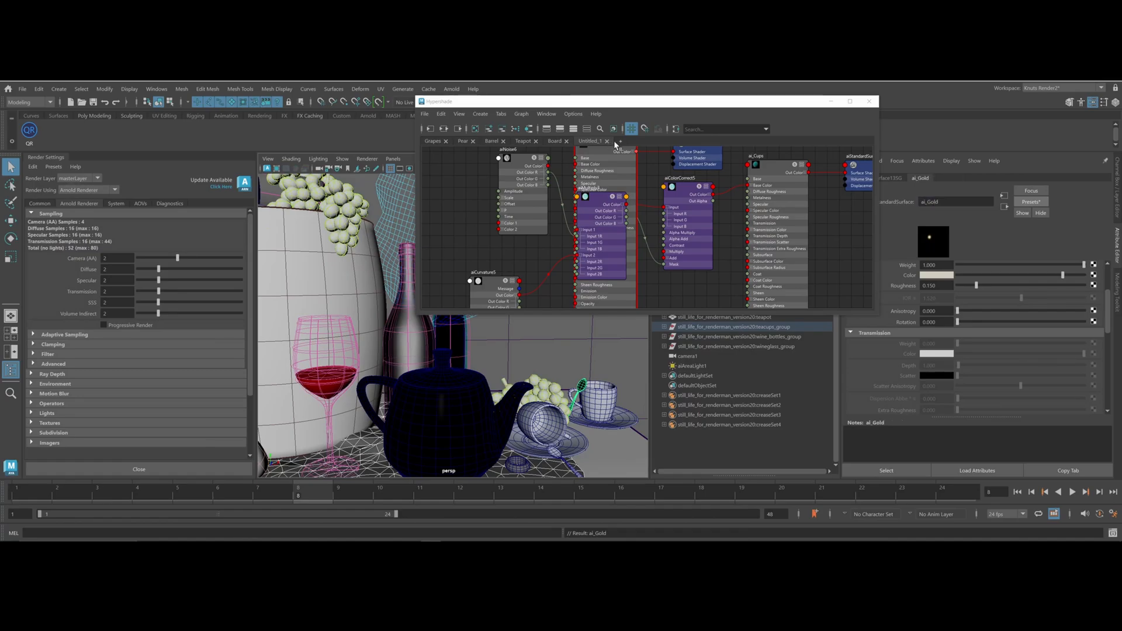
Assign the existing ai_Teapot material to the spoon beside the tipped teacup
left_click(553, 453)
right_click(554, 451)
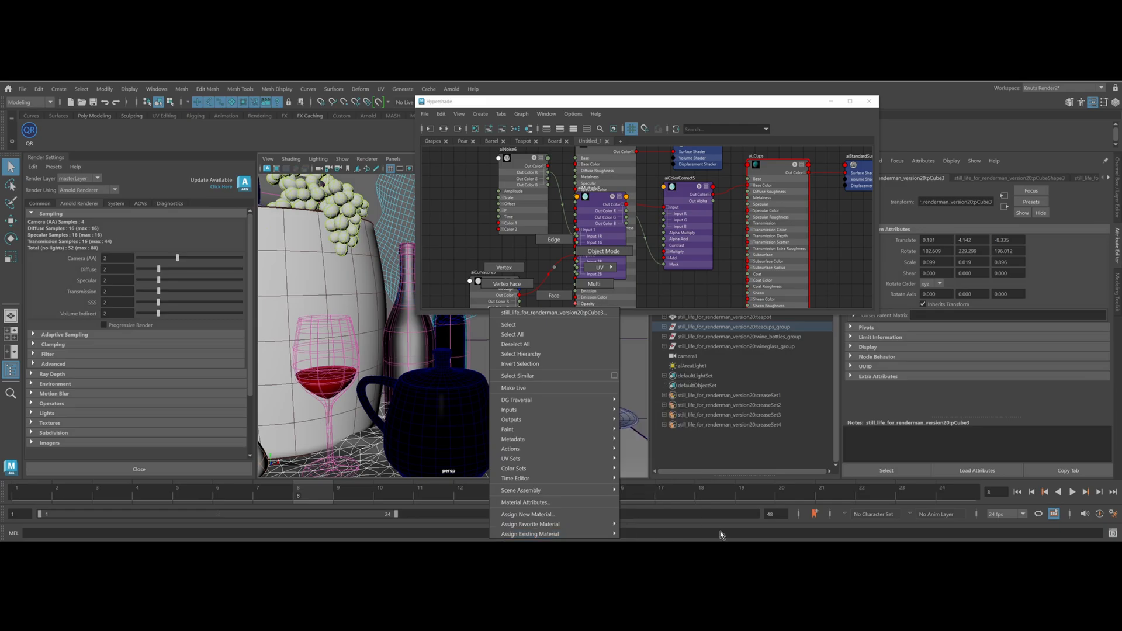
mouse_move(601, 533)
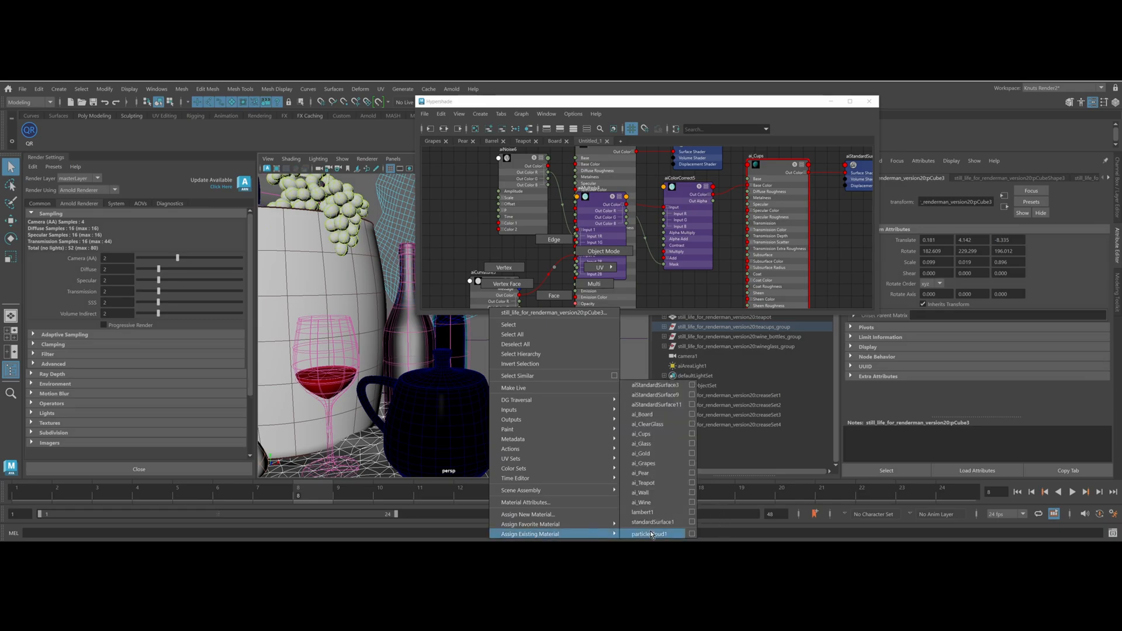
left_click(645, 483)
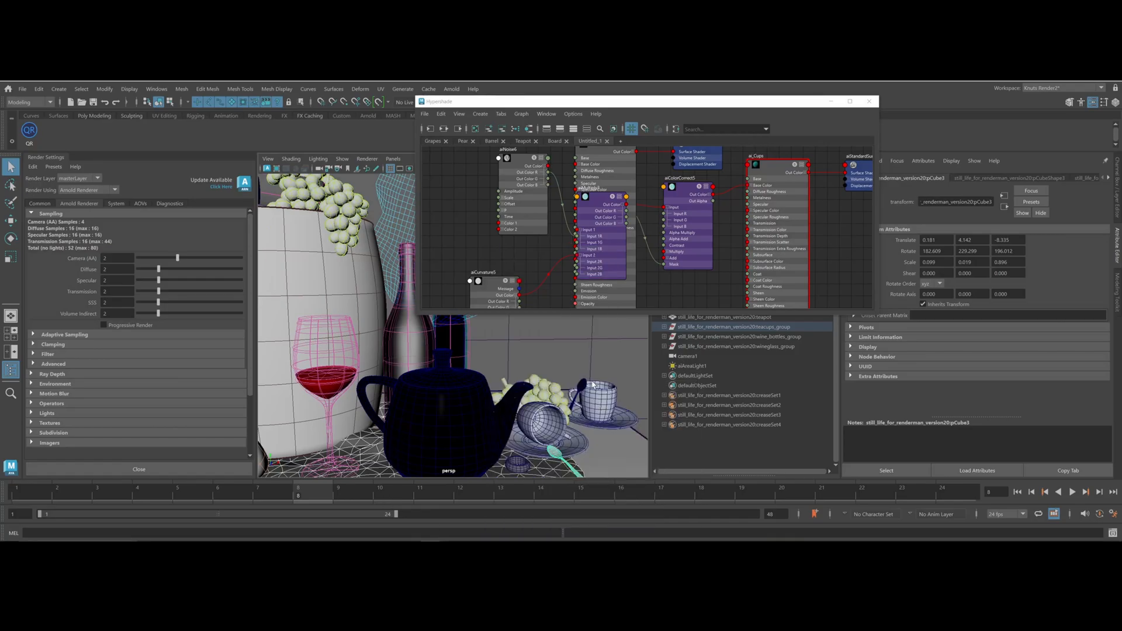
left_click(581, 388)
left_click(1108, 178)
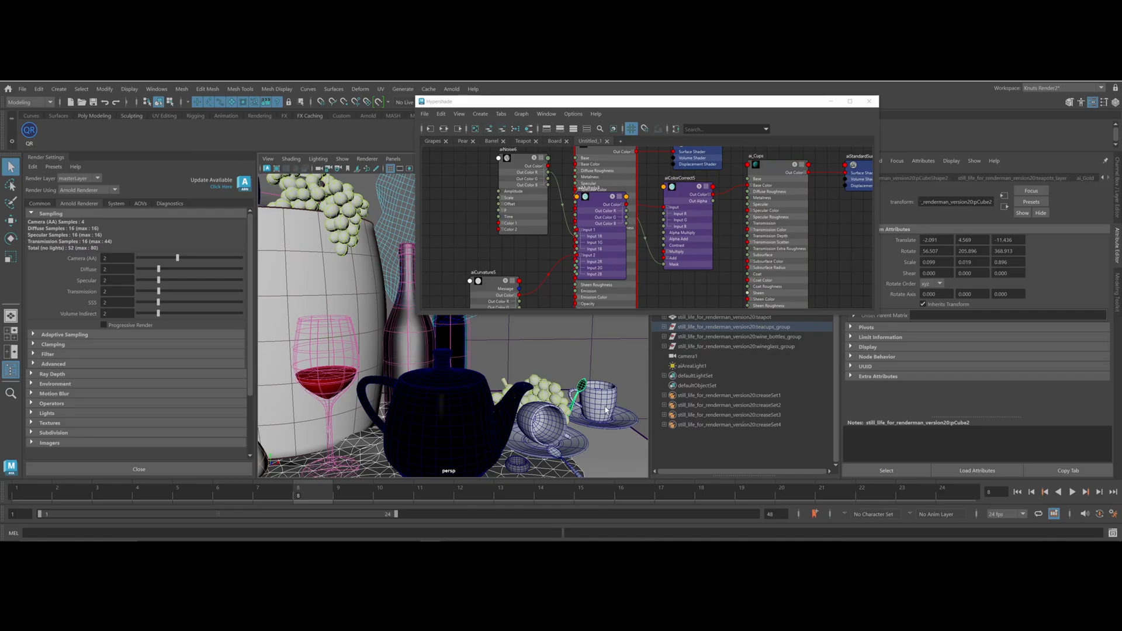
left_click(552, 460)
right_click(555, 453)
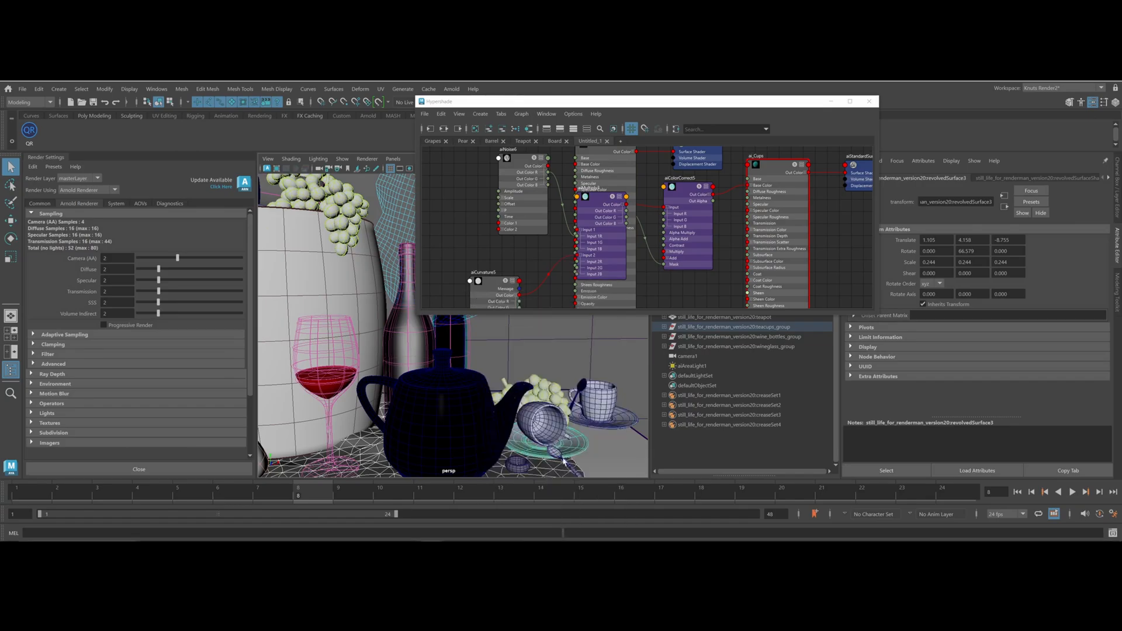
left_click(556, 459)
left_click(556, 459)
left_click(568, 468)
left_click_drag(546, 437, 490, 458, "alt")
middle_click_drag(490, 458, 490, 389, "alt")
key("ctrl+z")
key("ctrl+z")
key("ctrl+z")
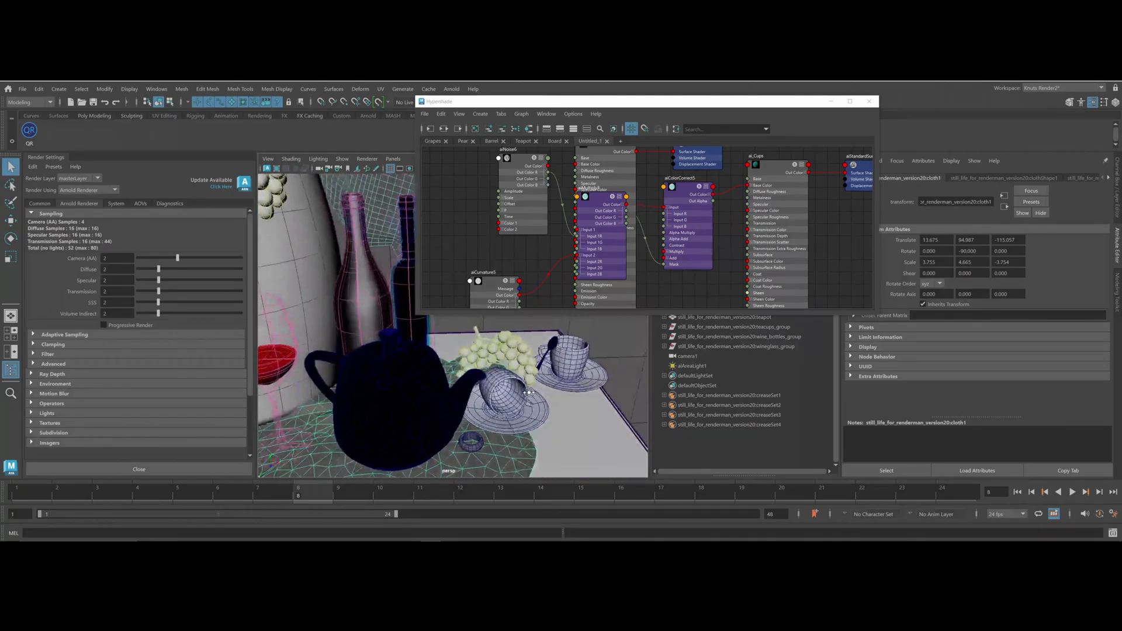
key("ctrl+z")
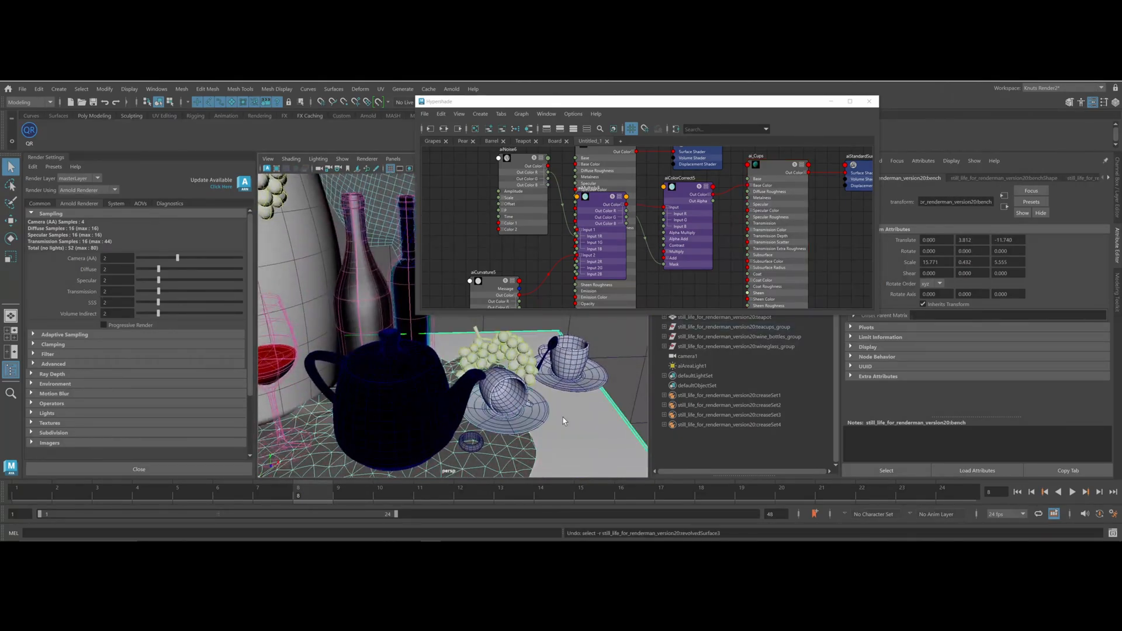
left_click_drag(570, 403, 488, 448, "alt")
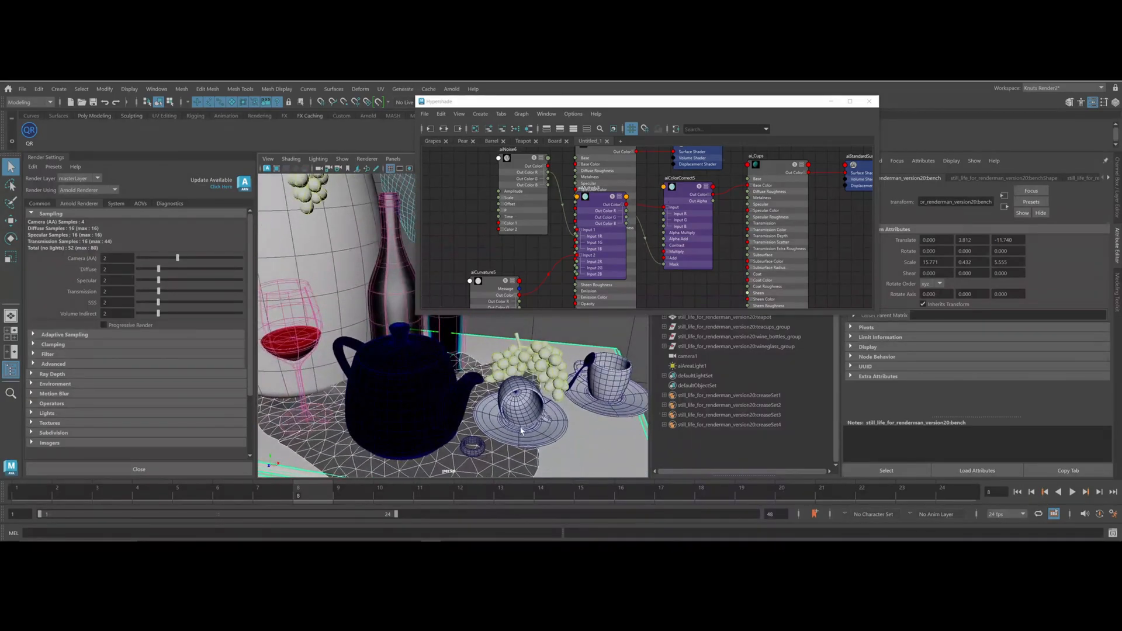
key("ctrl+z")
key("ctrl+z")
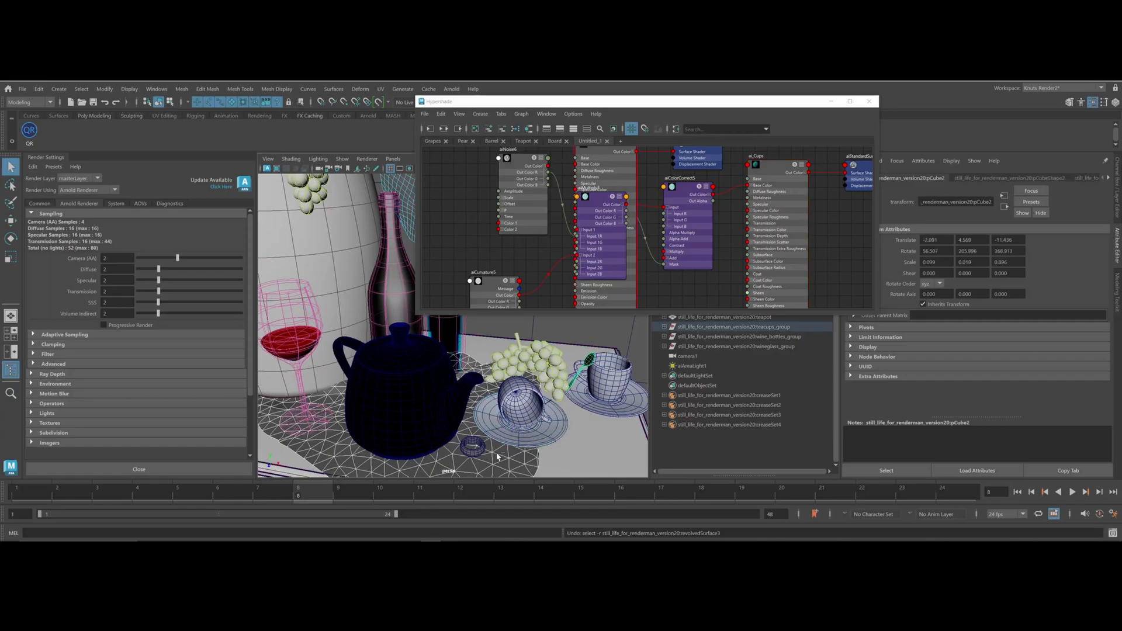
Assign the existing ai_Gold material to the spoon on the tipped teacup's saucer
left_click(517, 438)
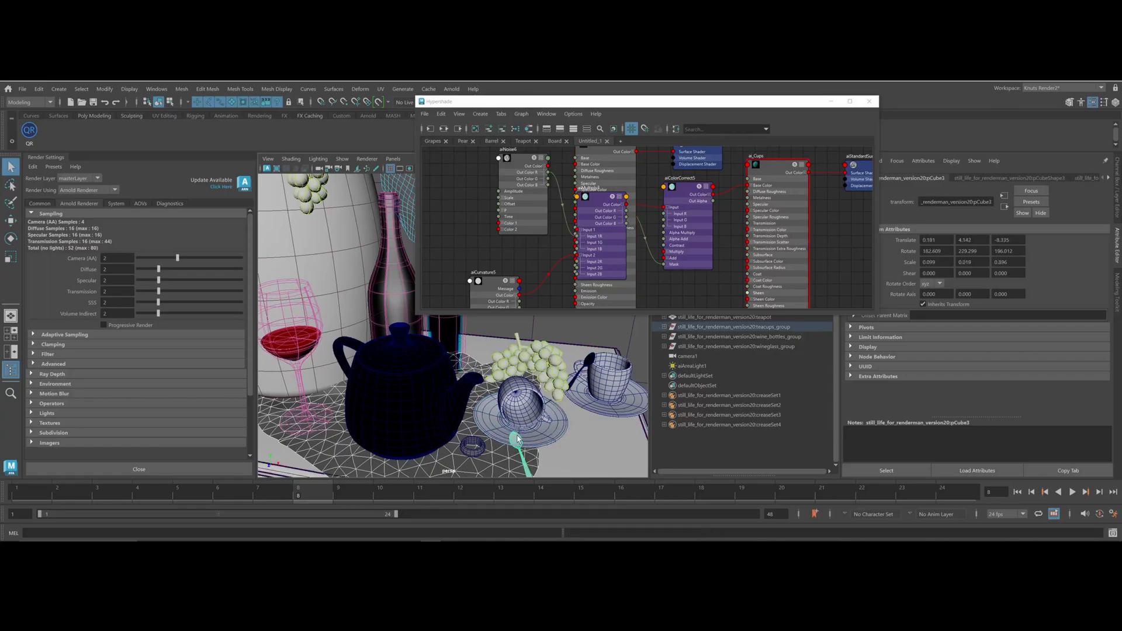
right_click(517, 437)
mouse_move(511, 534)
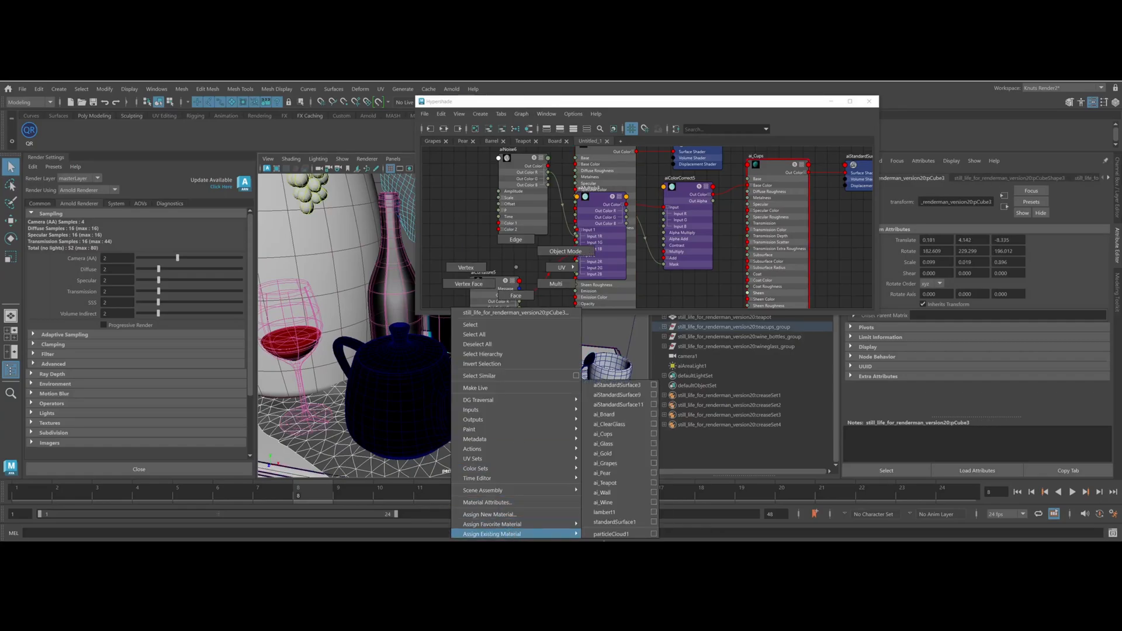
left_click(606, 453)
Close the Hypershade and render cameraShape1 in the Arnold RenderView with the debug mode set back to Shading
left_click_drag(605, 452, 362, 402, "alt")
scroll(362, 402, "down", 8)
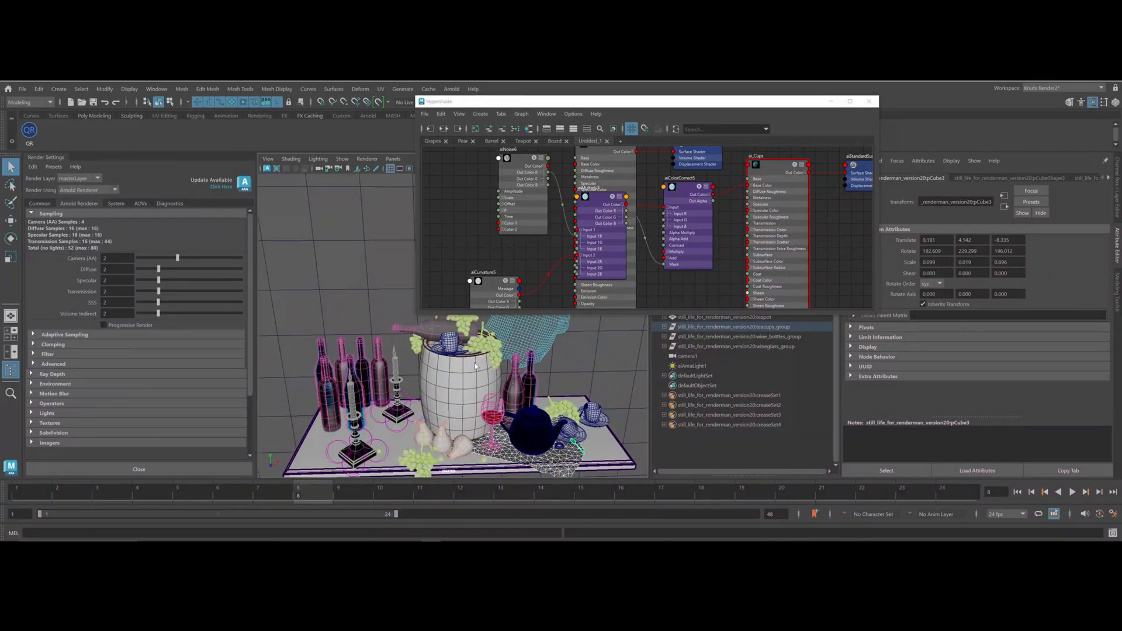
left_click(869, 101)
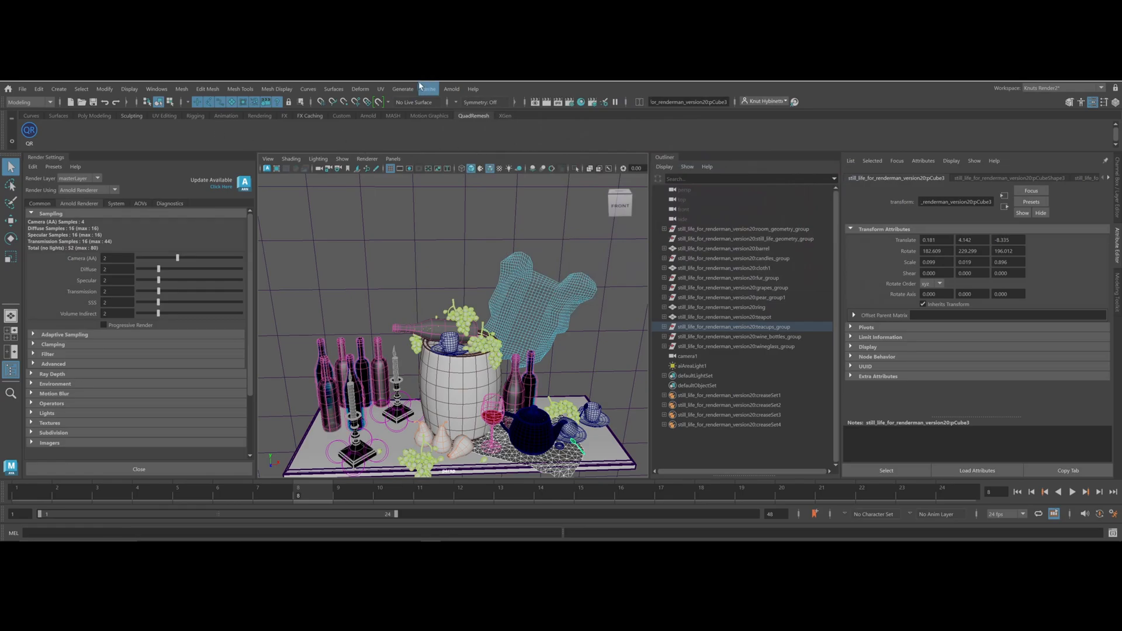
left_click(451, 89)
left_click(459, 109)
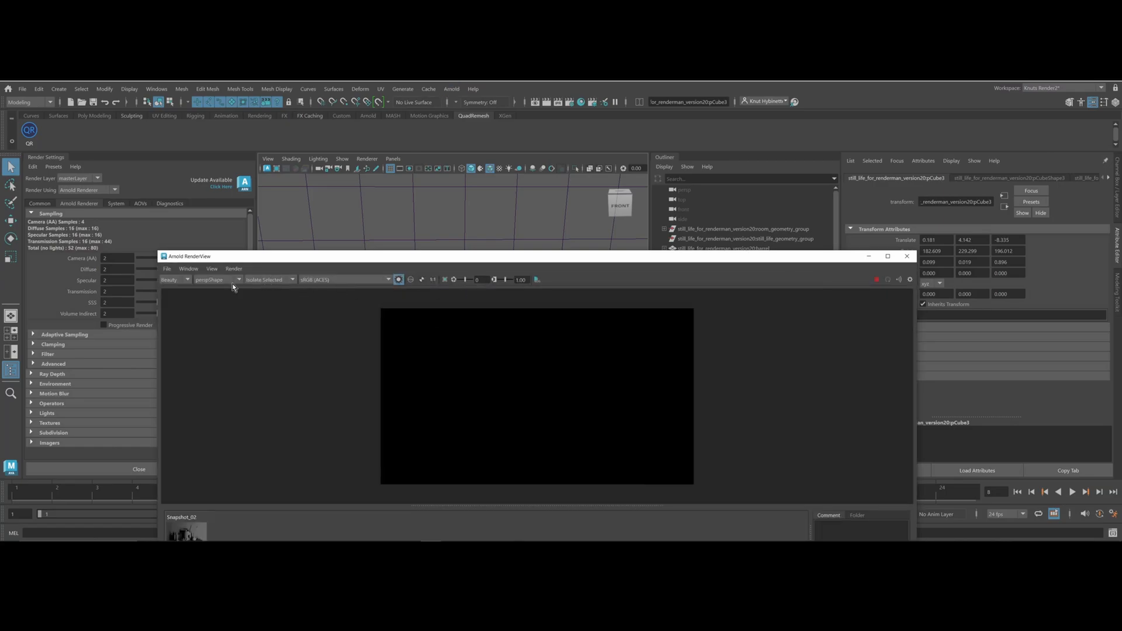
left_click(227, 280)
left_click(265, 280)
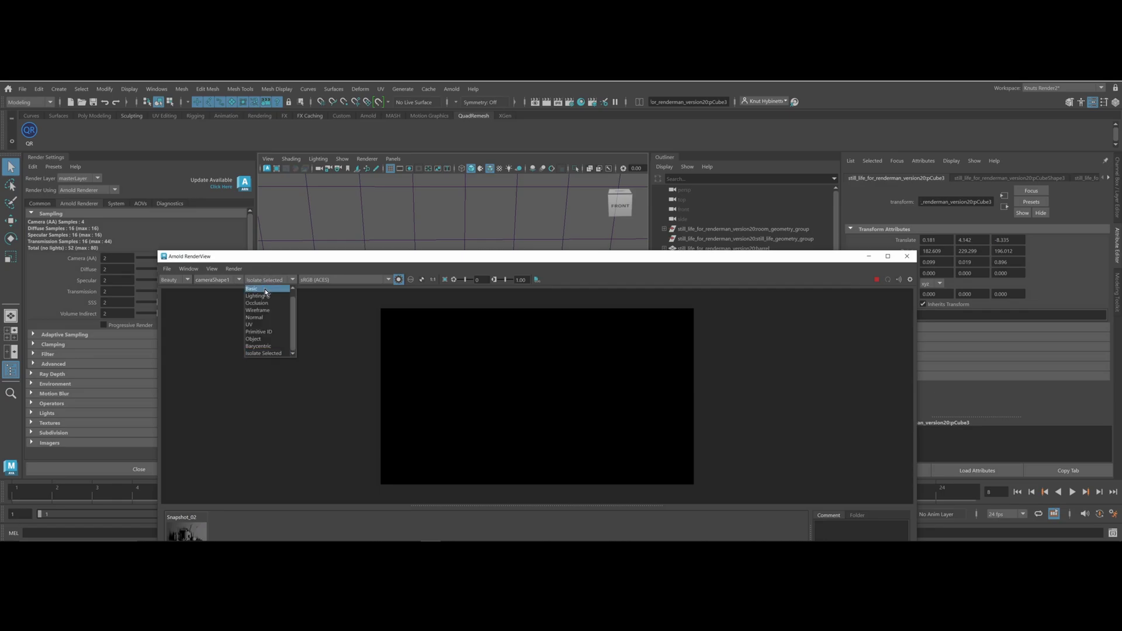
left_click(270, 297)
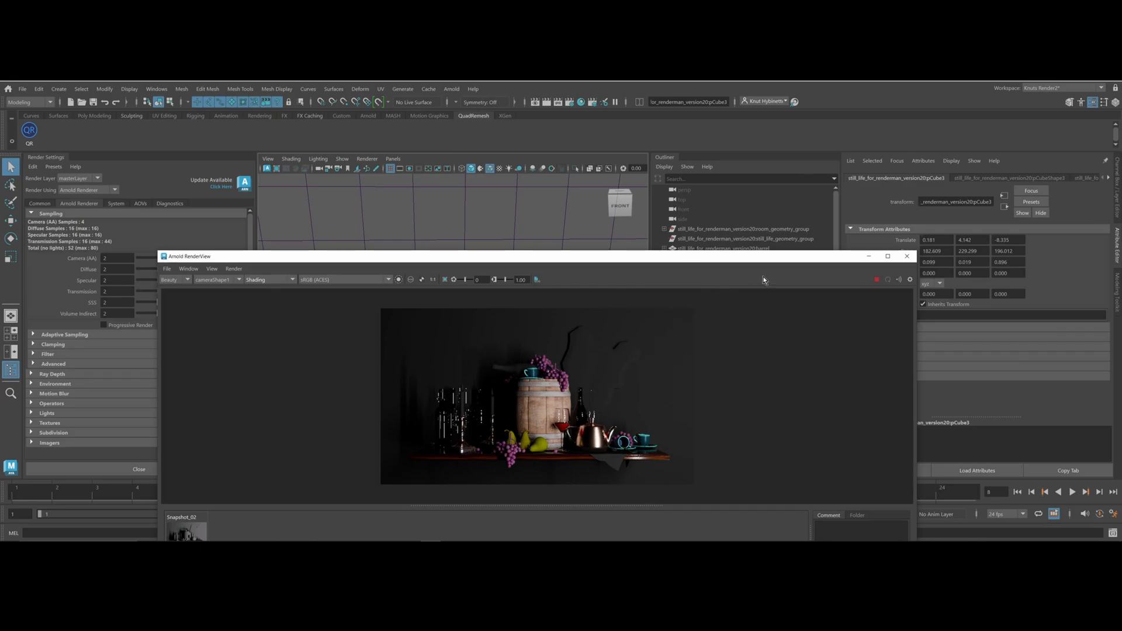
Close the Arnold RenderView and assign the existing ai_ClearGlass material to the wine bottle lying on the barrel
left_click(906, 256)
left_click(428, 330)
right_click_drag(431, 286, 534, 425)
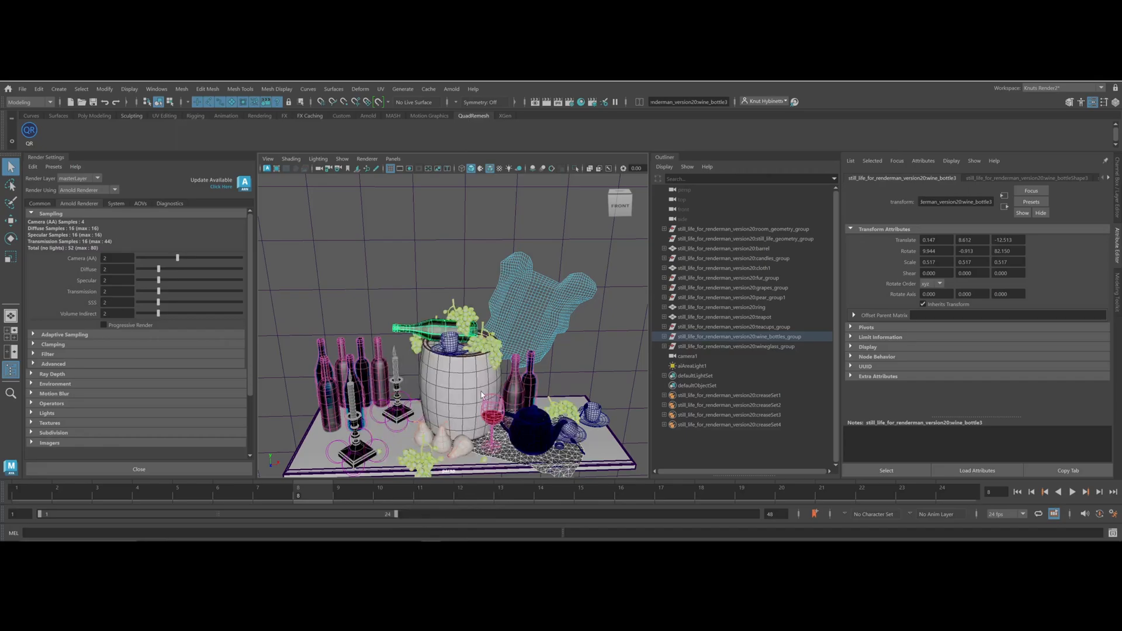
Assign a new aiStandardSurface material to the candle in the front candlestick beside the wine bottles
left_click(456, 350)
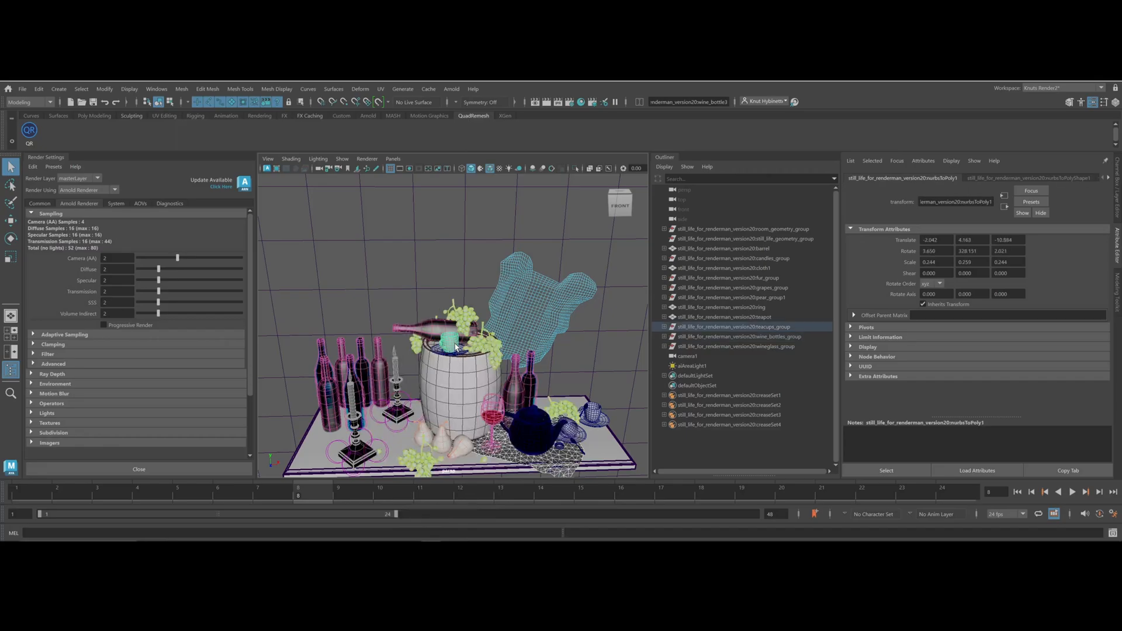
left_click(1108, 178)
middle_click_drag(328, 374, 385, 336, "alt")
right_click_drag(385, 336, 447, 318, "alt")
left_click_drag(403, 316, 413, 353, "alt")
left_click(440, 333)
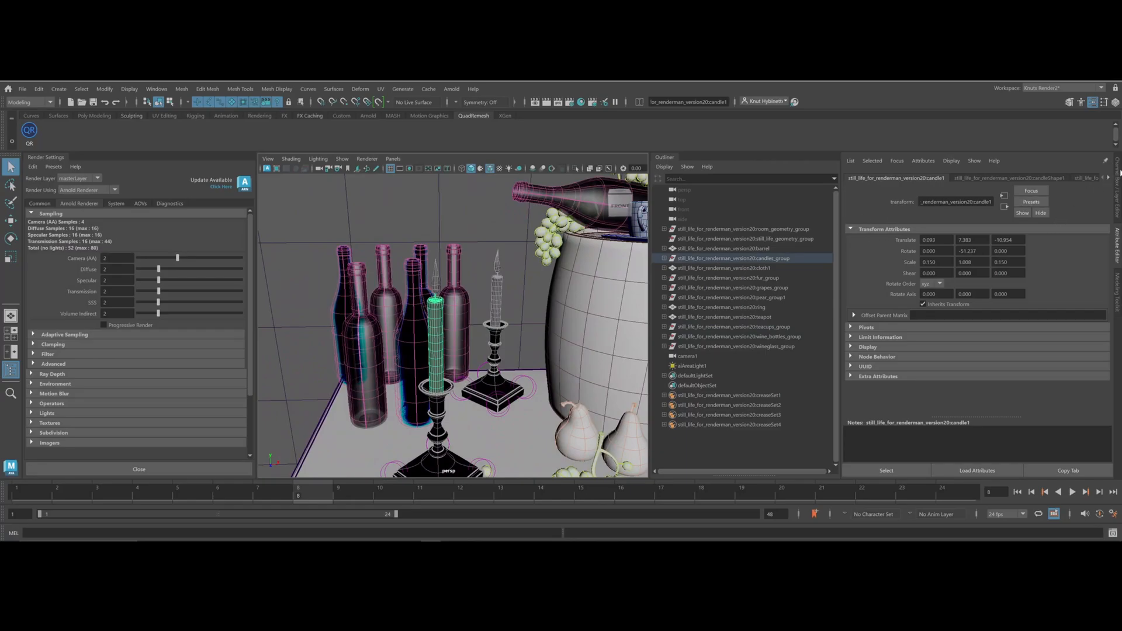
right_click_drag(480, 246, 581, 493)
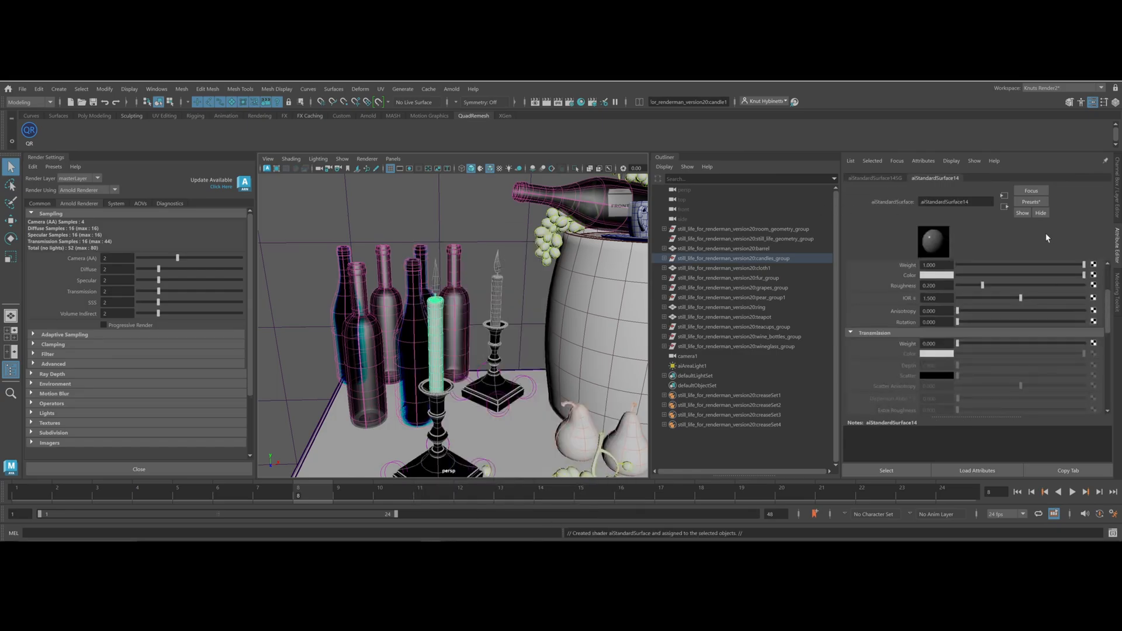
Replace the new candle material's attributes with the Wax preset
left_click(1032, 202)
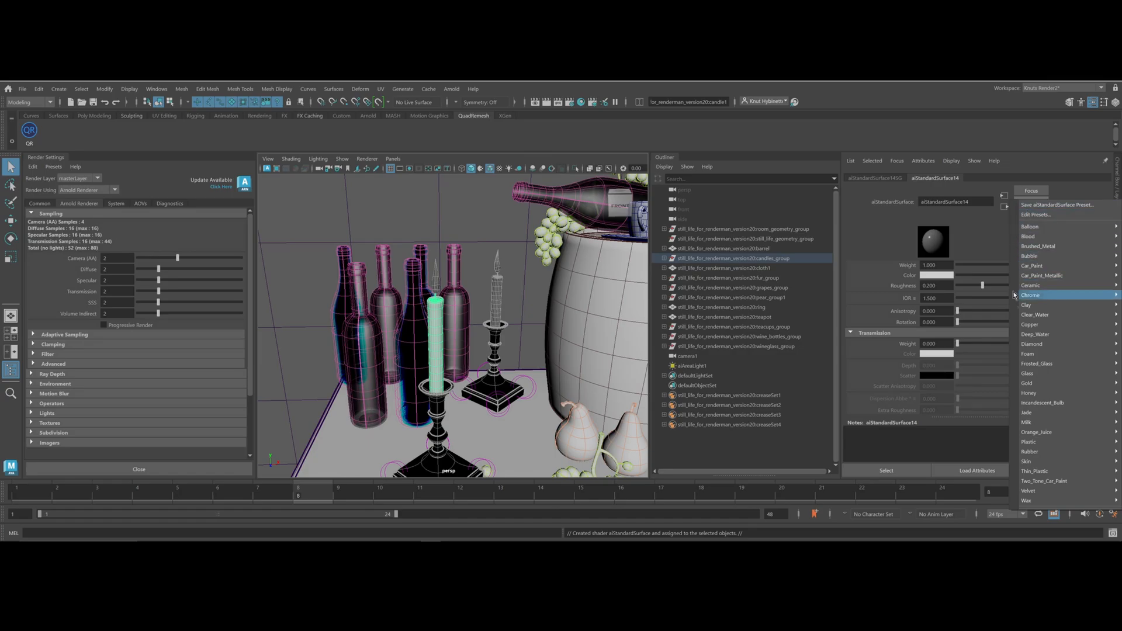
mouse_move(1032, 443)
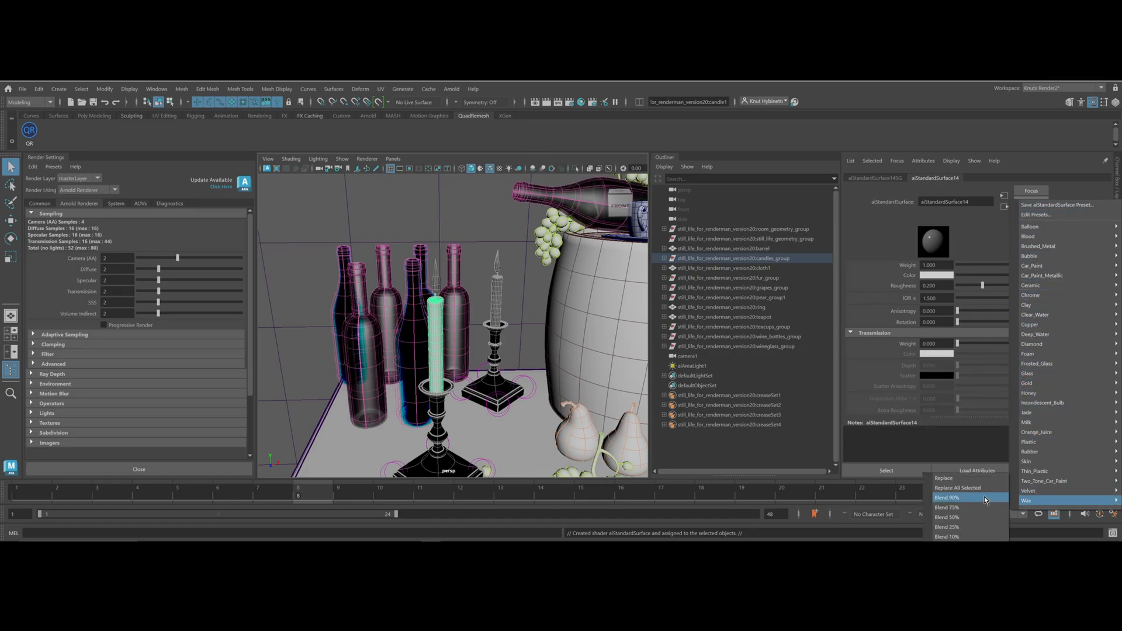
left_click(961, 481)
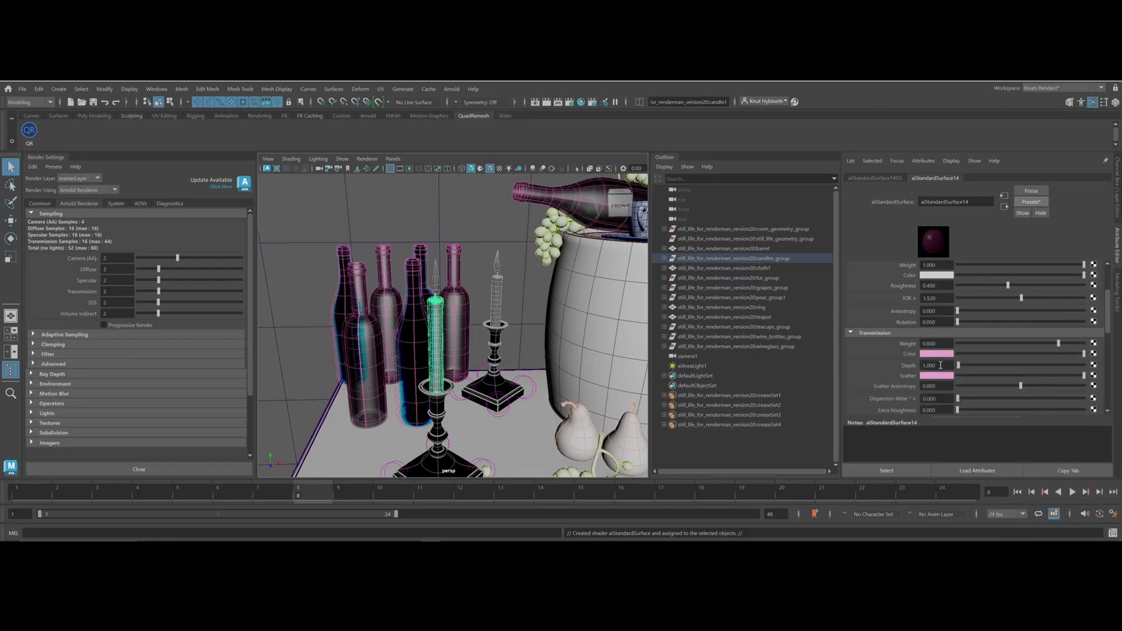
Change the candle material's transmission color and scatter color to a pale grey reused from the color history
left_click(937, 354)
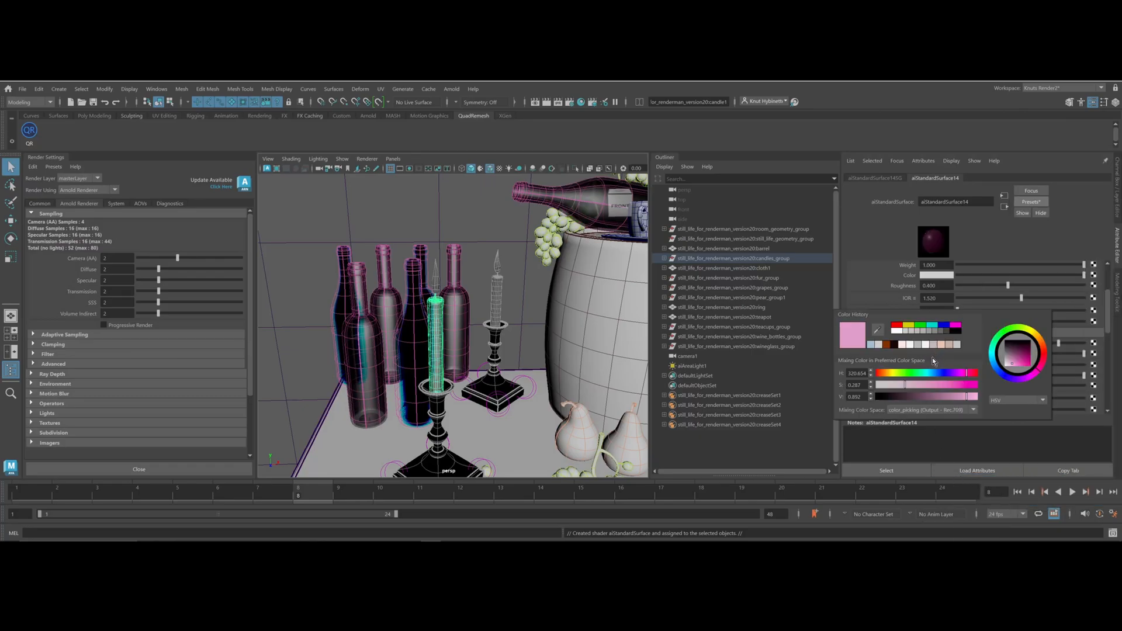
left_click(886, 344)
left_click(878, 345)
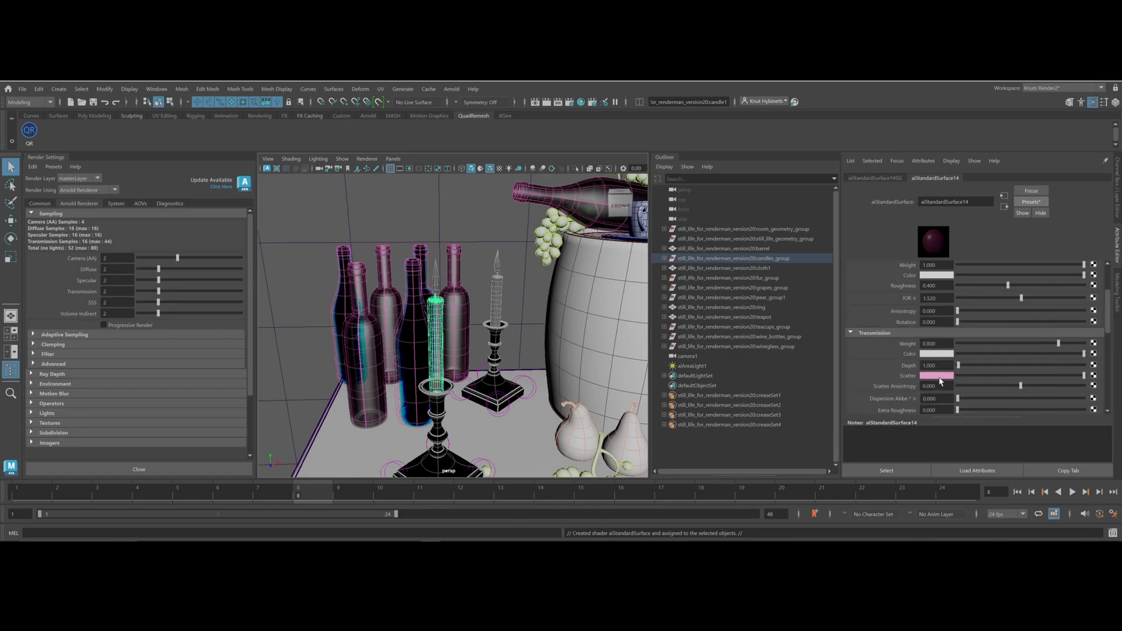
left_click(938, 376)
left_click(874, 370)
Set the candle material's subsurface weight to about 0.07 and open its subsurface color for editing
scroll(877, 292, "down", 4)
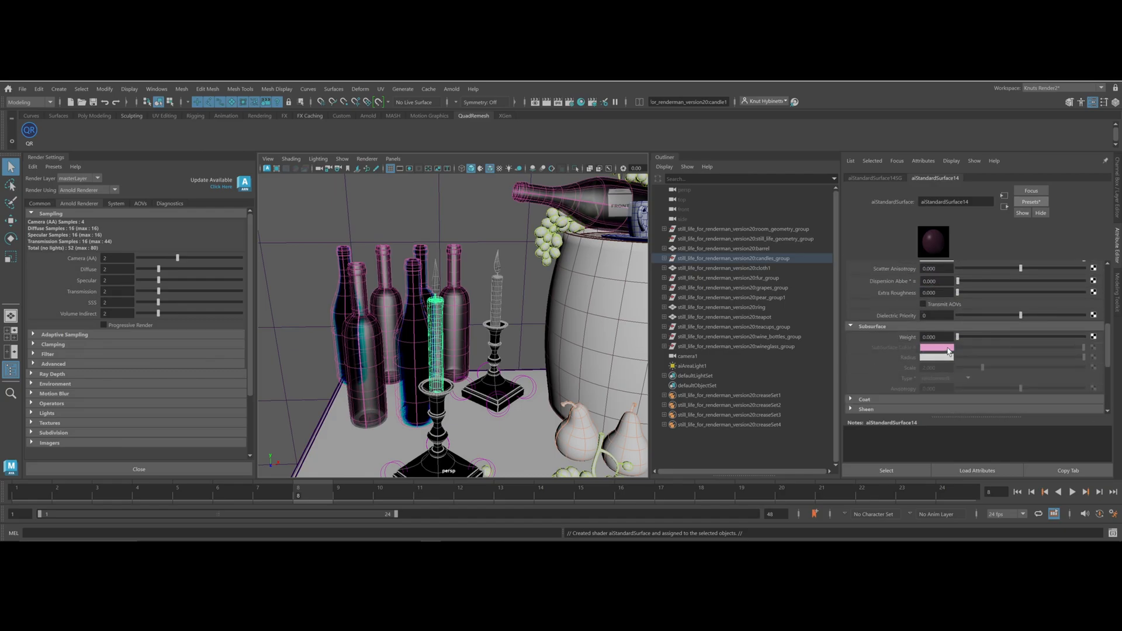
left_click_drag(958, 338, 965, 337)
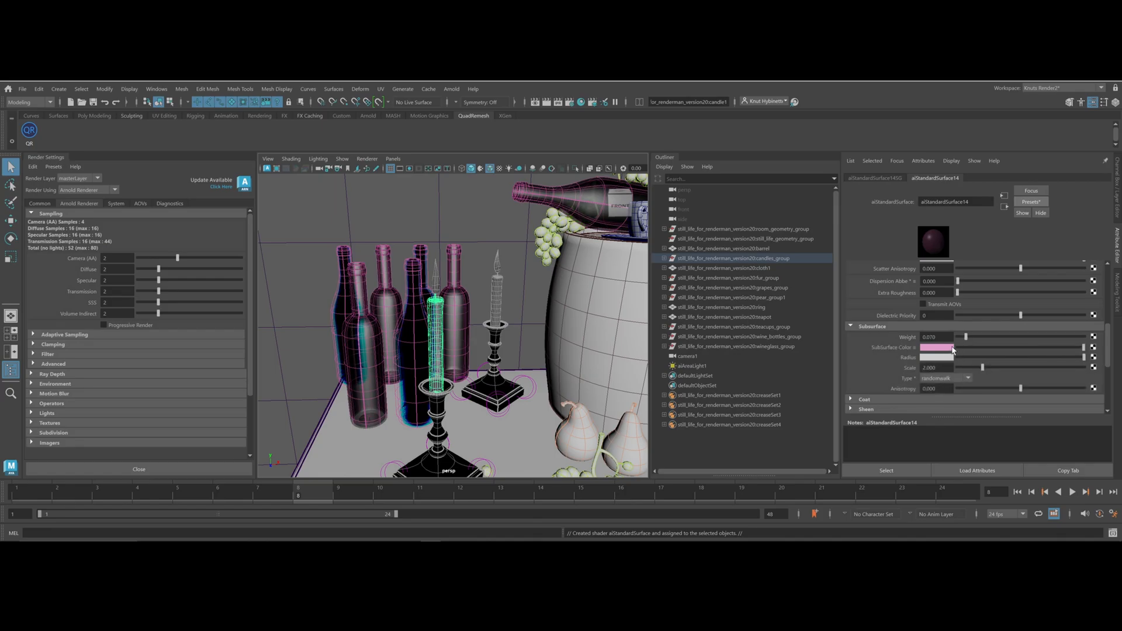
left_click(949, 348)
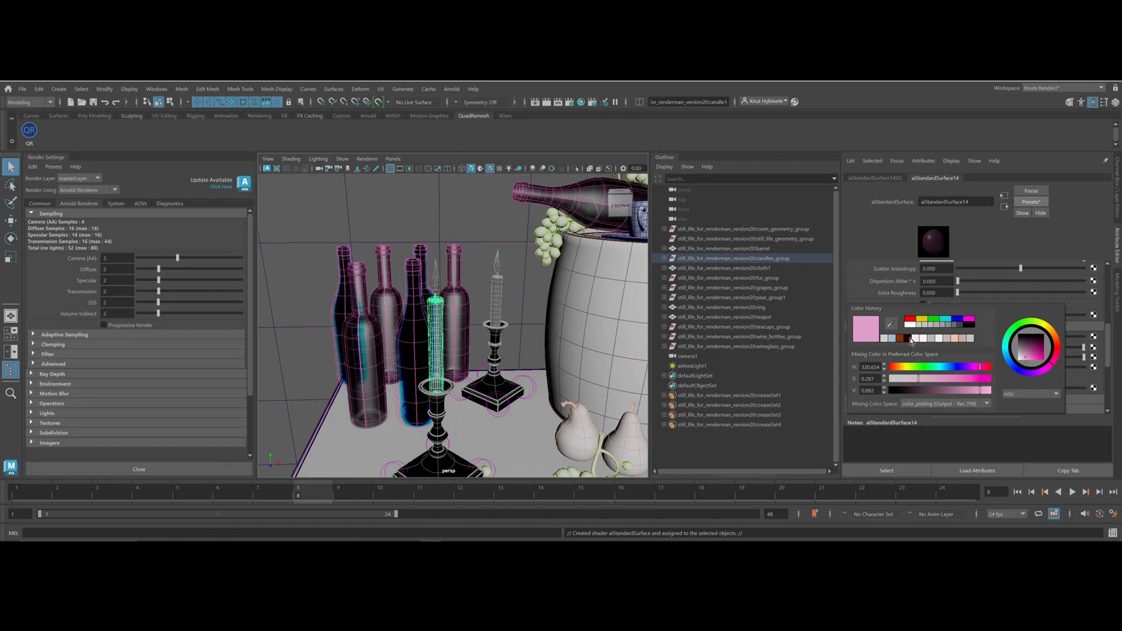
Set the candle shader's subsurface colour to light grey and its subsurface radius colour to light blue, reusing recent colours
left_click(885, 338)
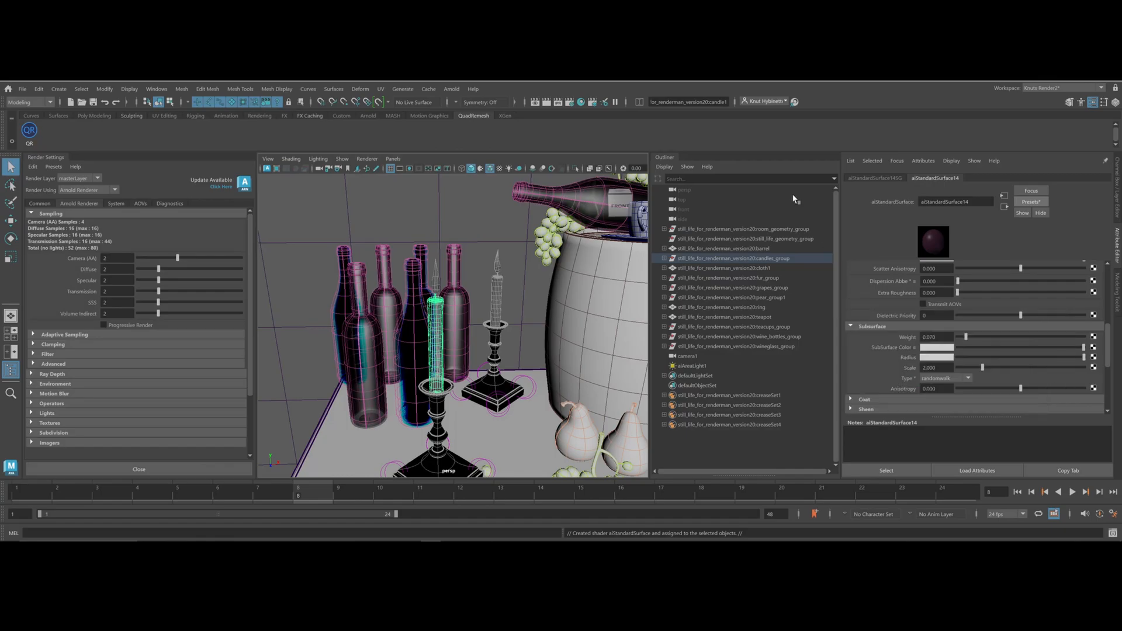
left_click(935, 358)
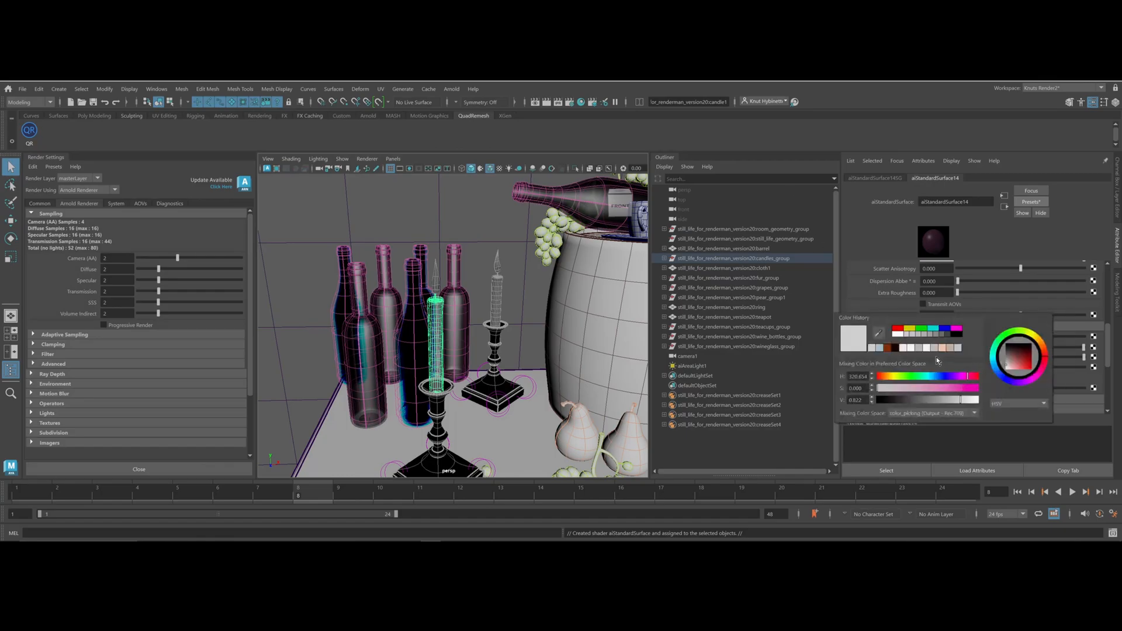
left_click(881, 349)
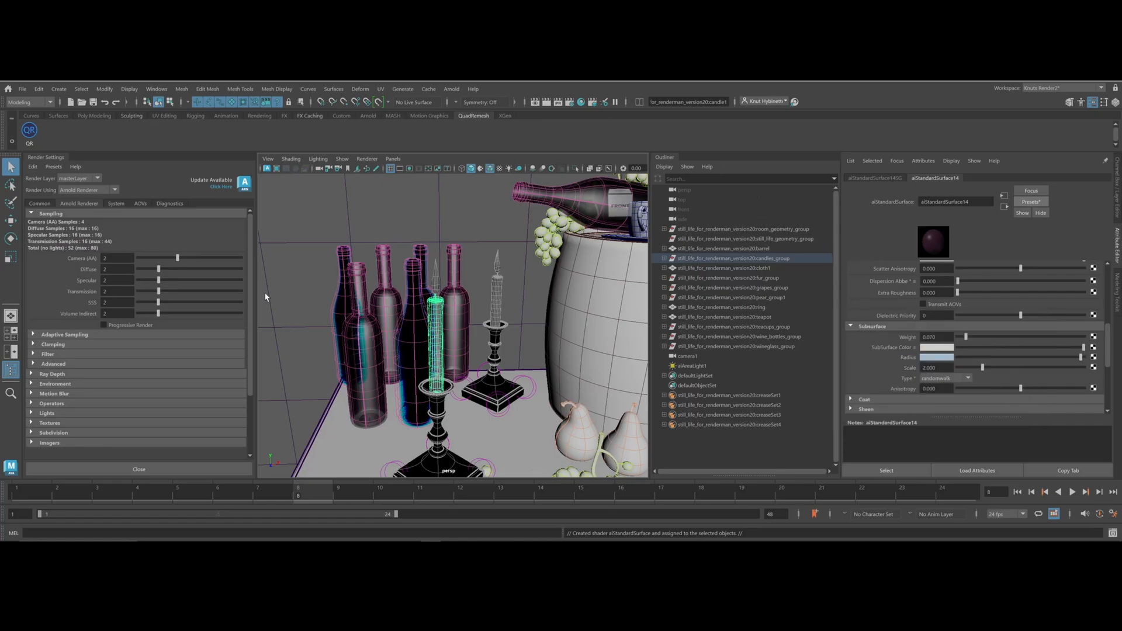
Rename the candle's aiStandardSurface shader as ai_Candle
double_click(982, 196)
type("ai_Candl")
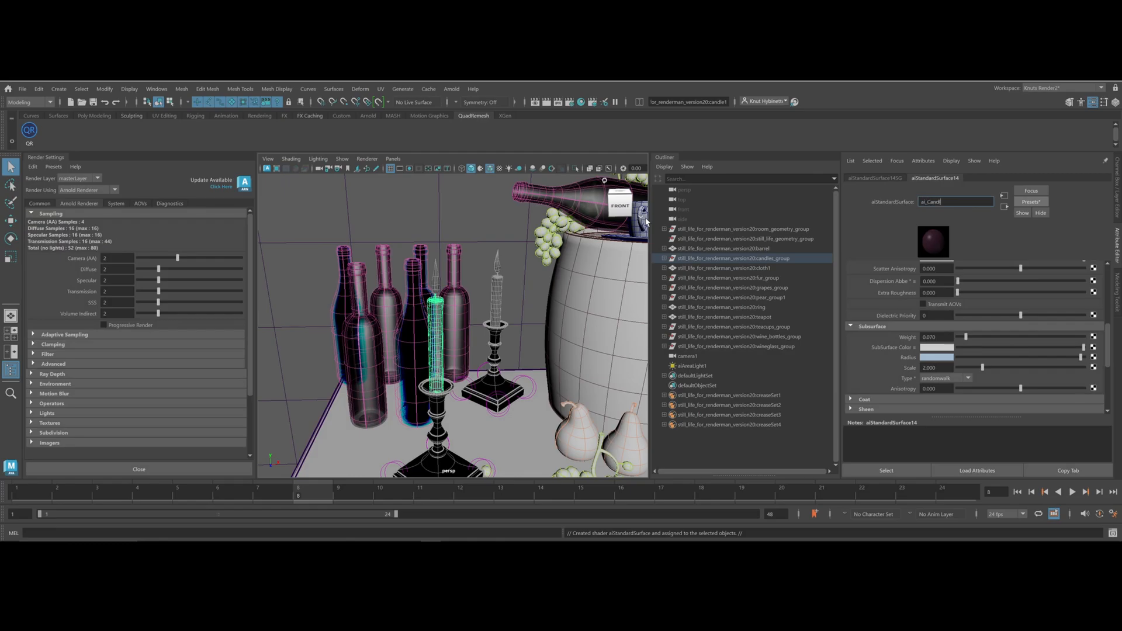
key("Return")
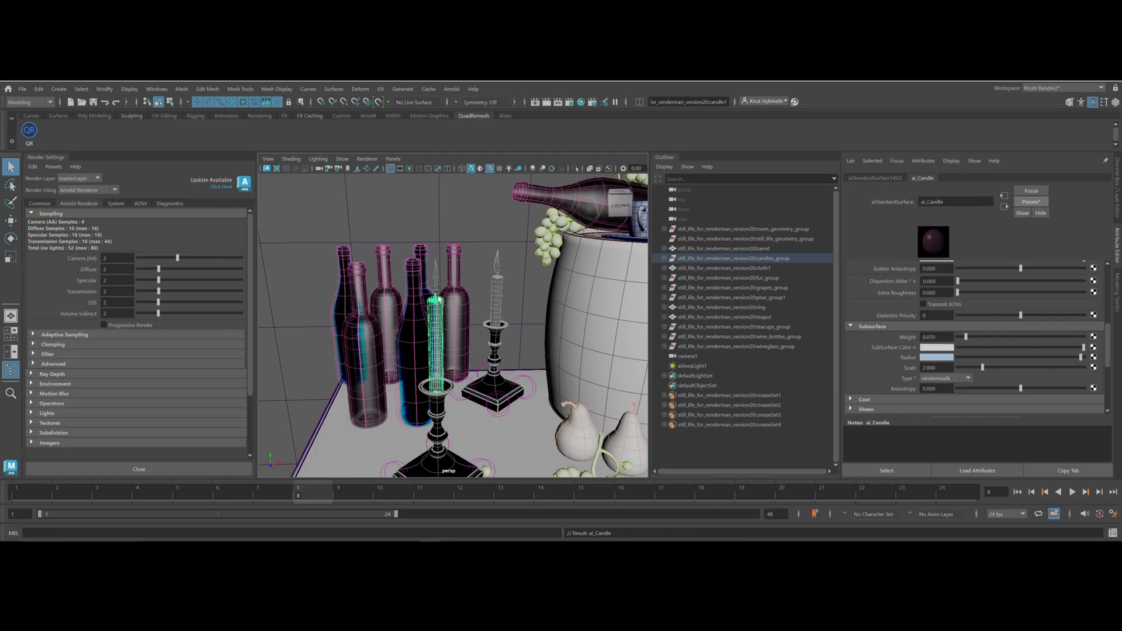
Freeze the transformations of the front candle's flame, nurbsSphere5 in candlegroup2
scroll(510, 282, "up", 4)
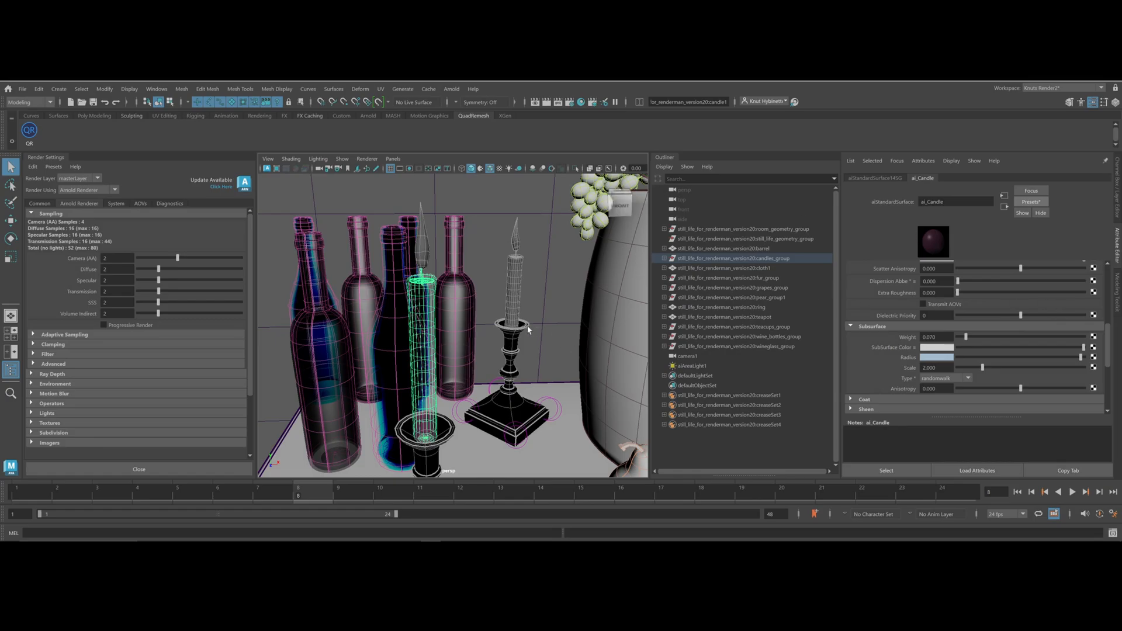
left_click(424, 248)
key("w")
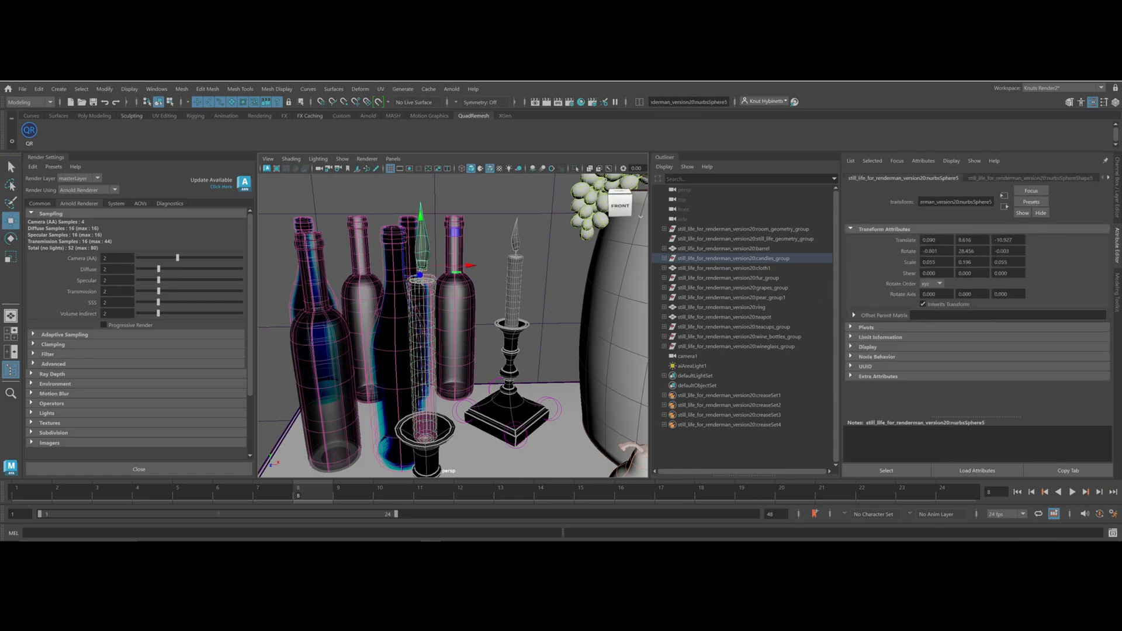
left_click(1117, 178)
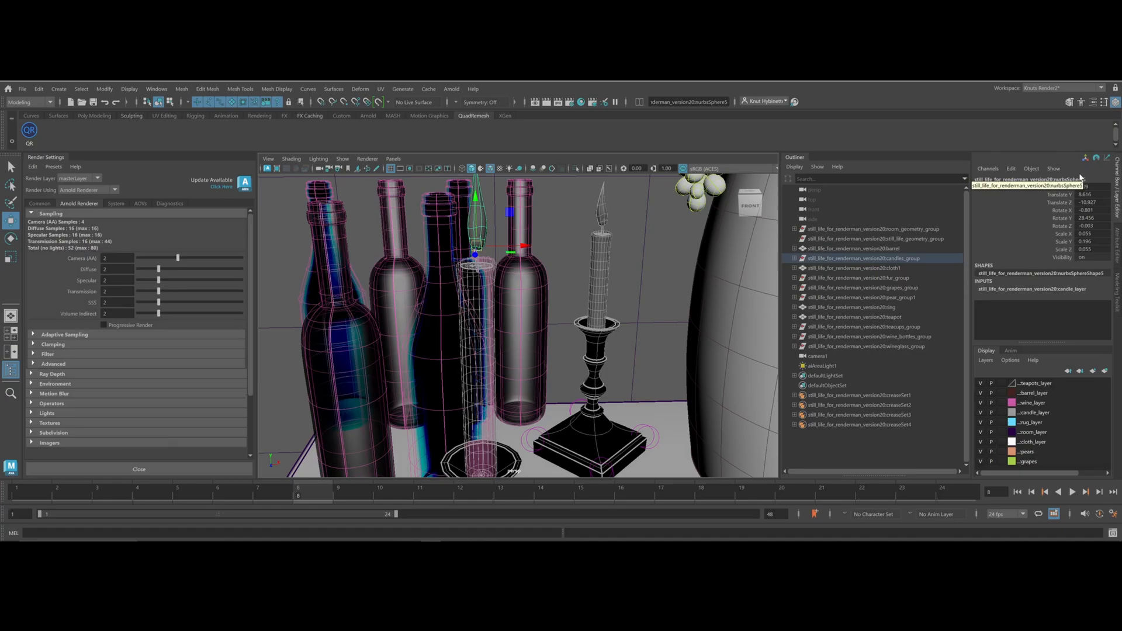
left_click(794, 258)
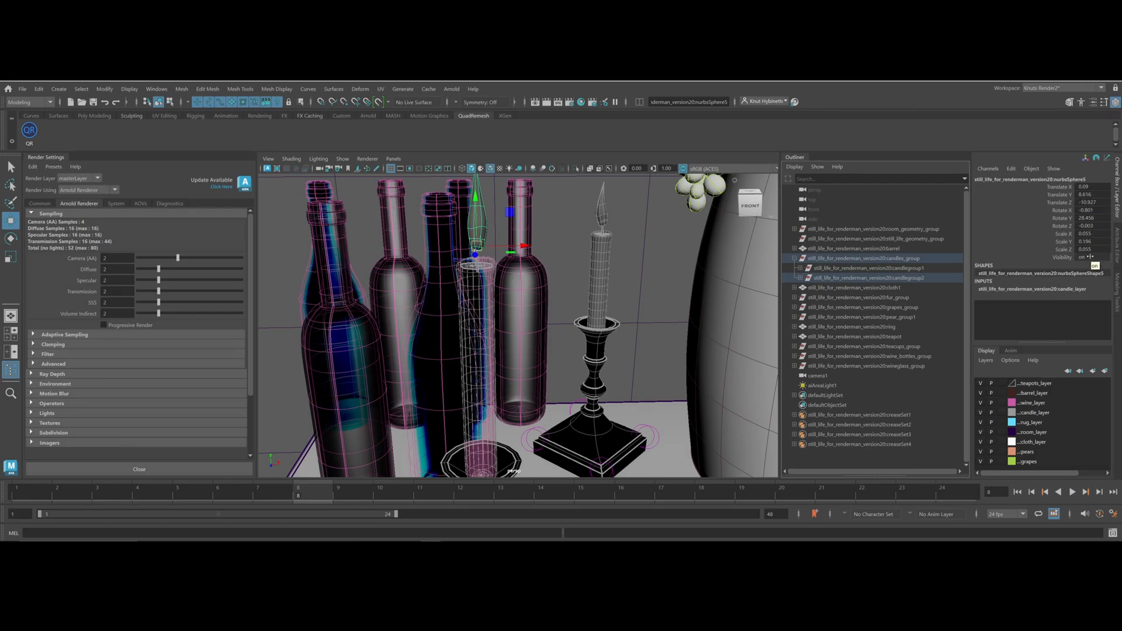
left_click(105, 89)
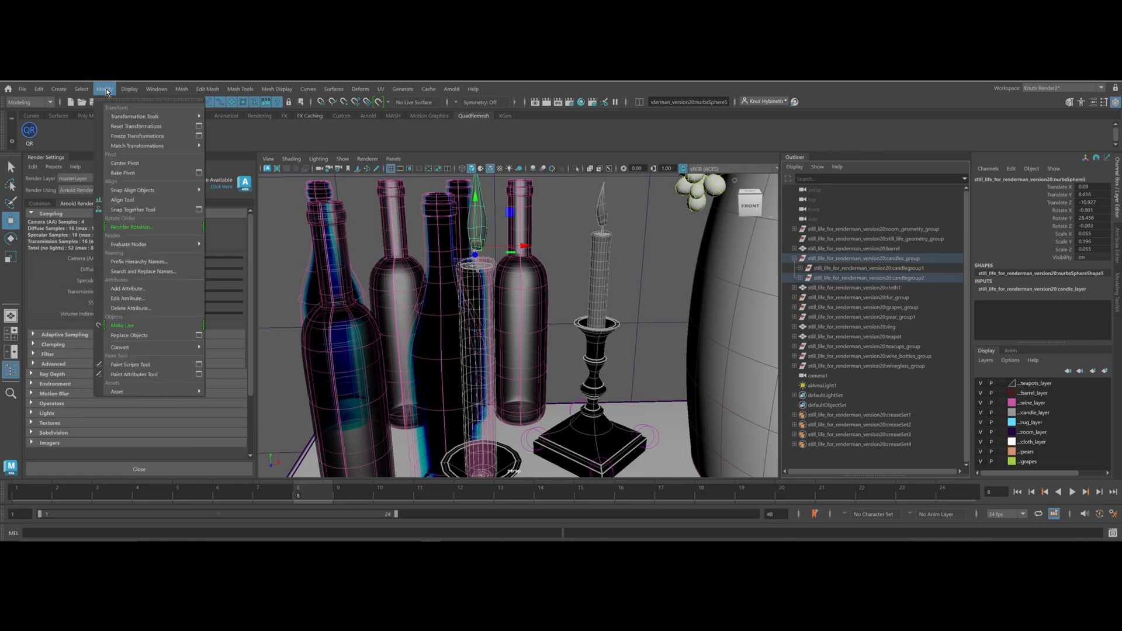
left_click(122, 137)
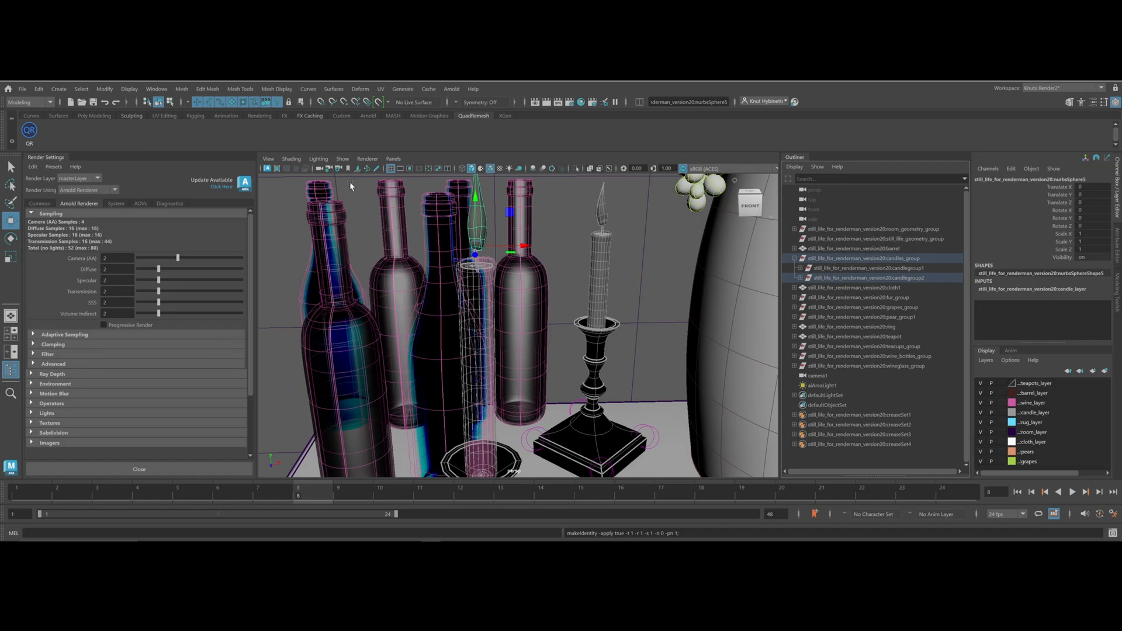
Center the pivot of the front candlestick, pCube4 in candlegroup2
left_click(799, 278)
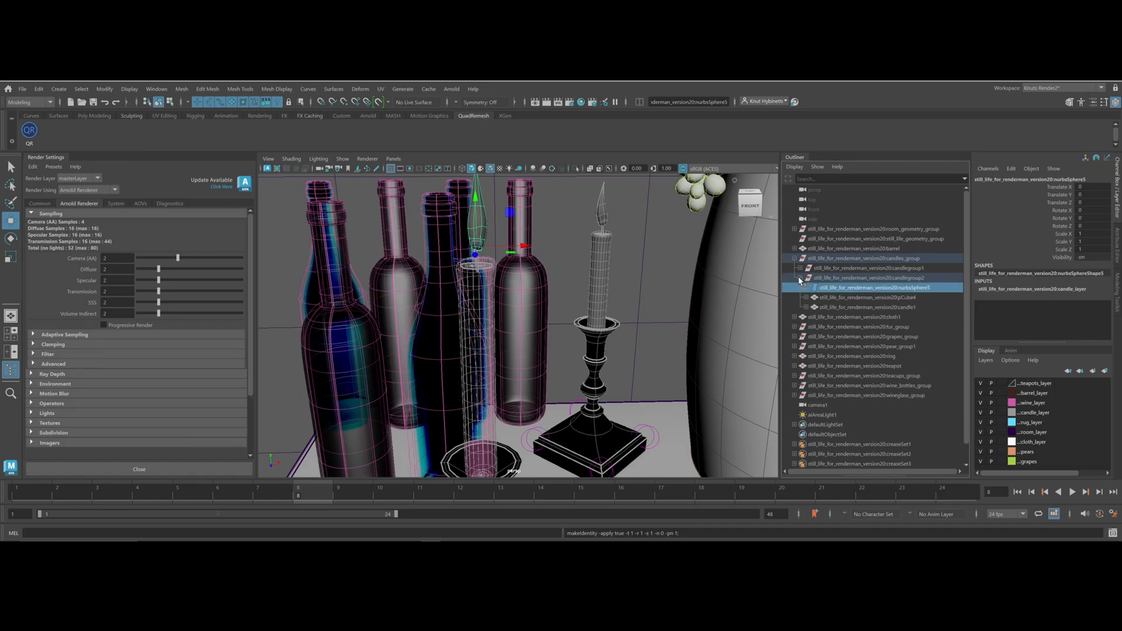
left_click(824, 298)
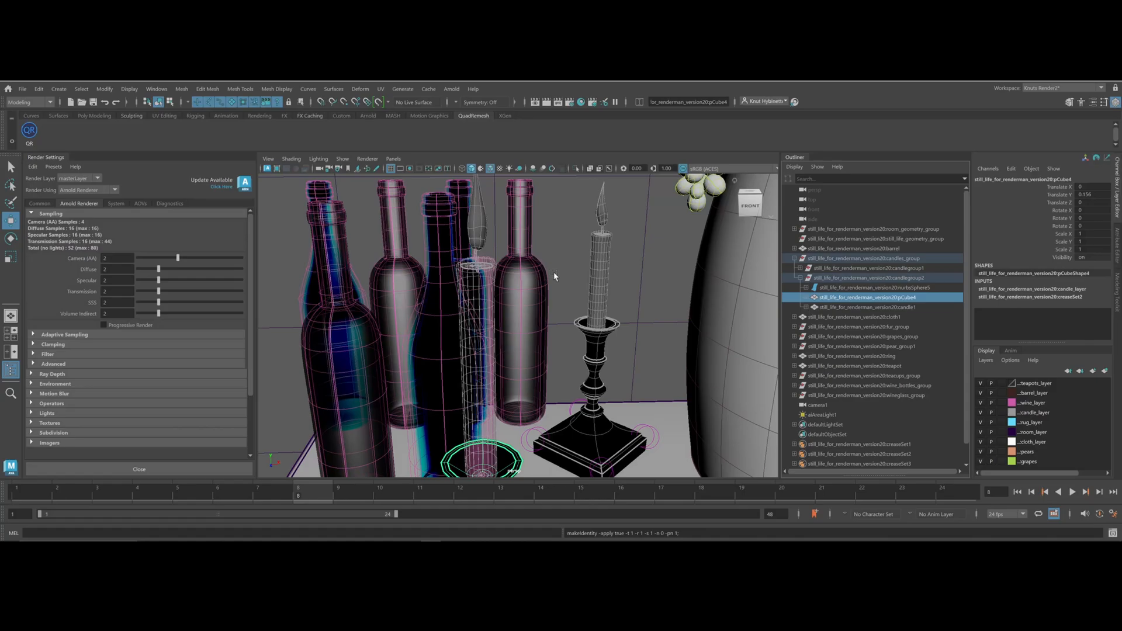
left_click(105, 88)
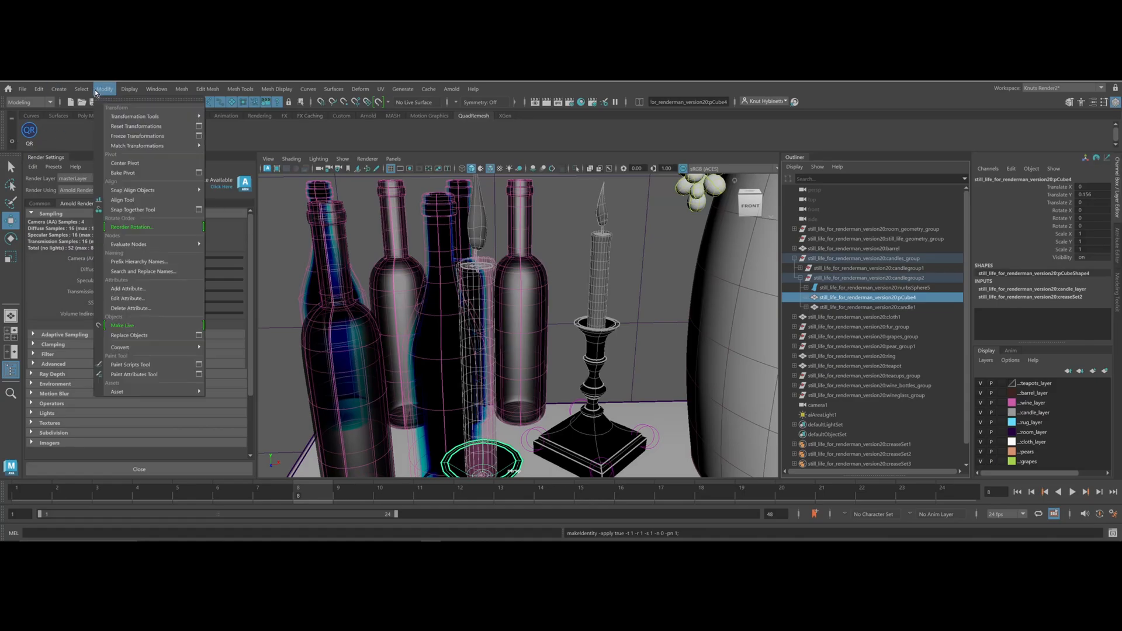
left_click(163, 162)
right_click_drag(592, 292, 415, 297, "alt")
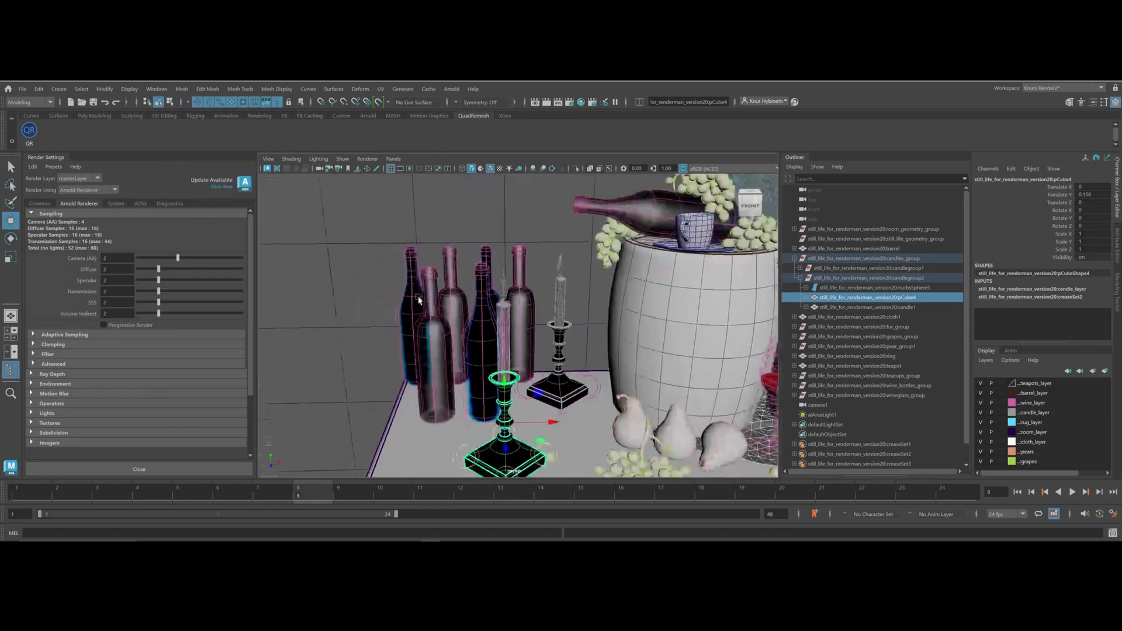
right_click_drag(543, 275, 619, 283, "alt")
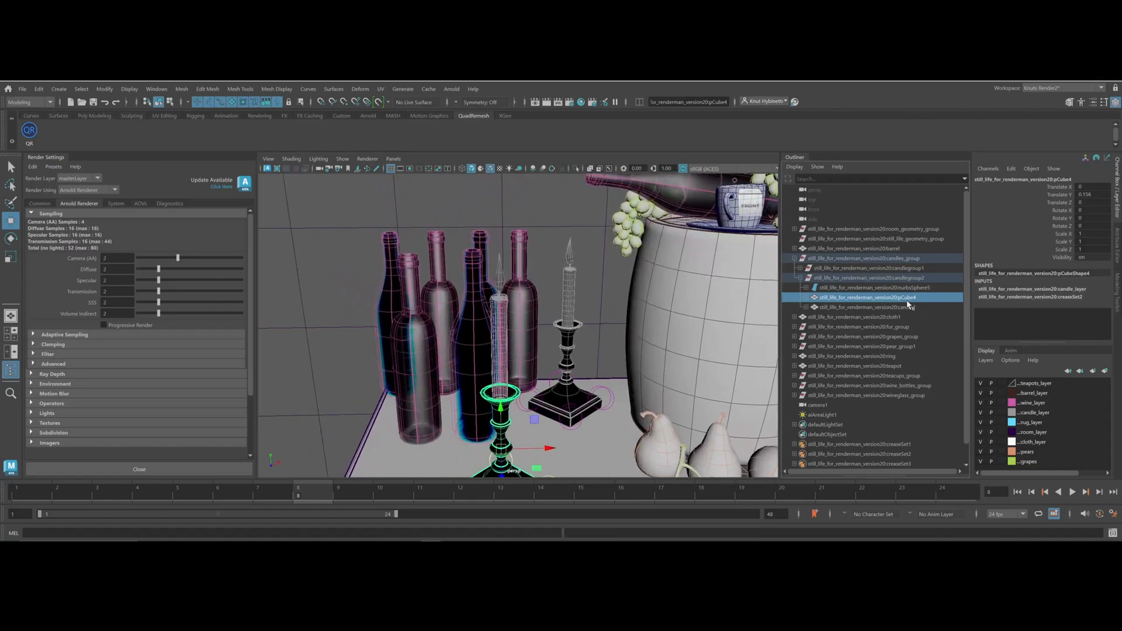
Try moving the front candle's flame sideways along X, and undo the last move
left_click(830, 279)
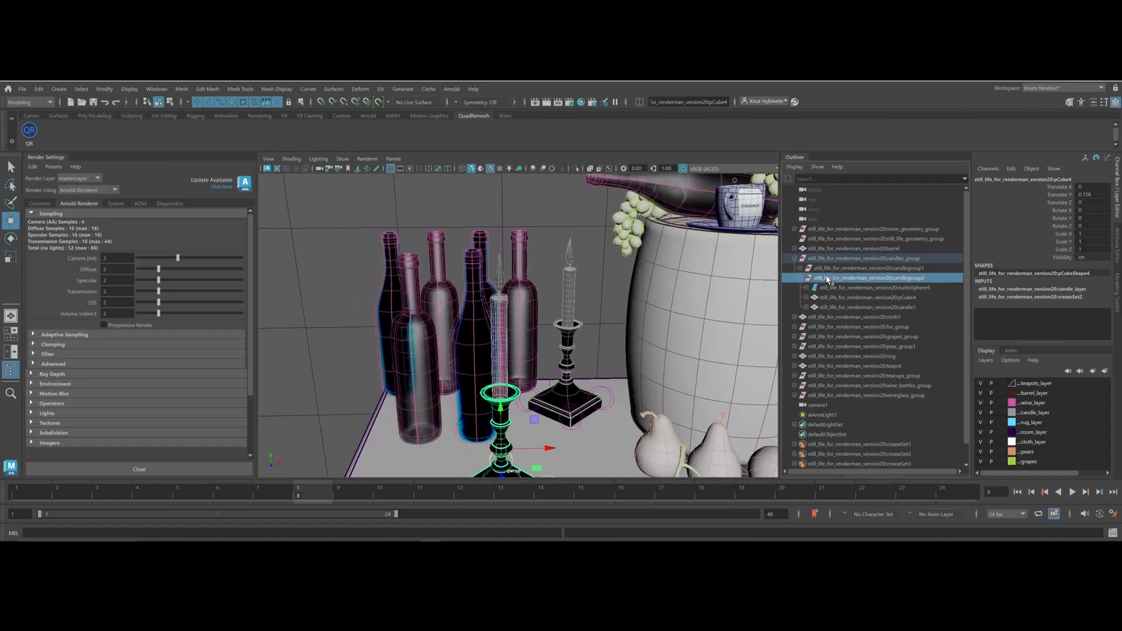
left_click(830, 268)
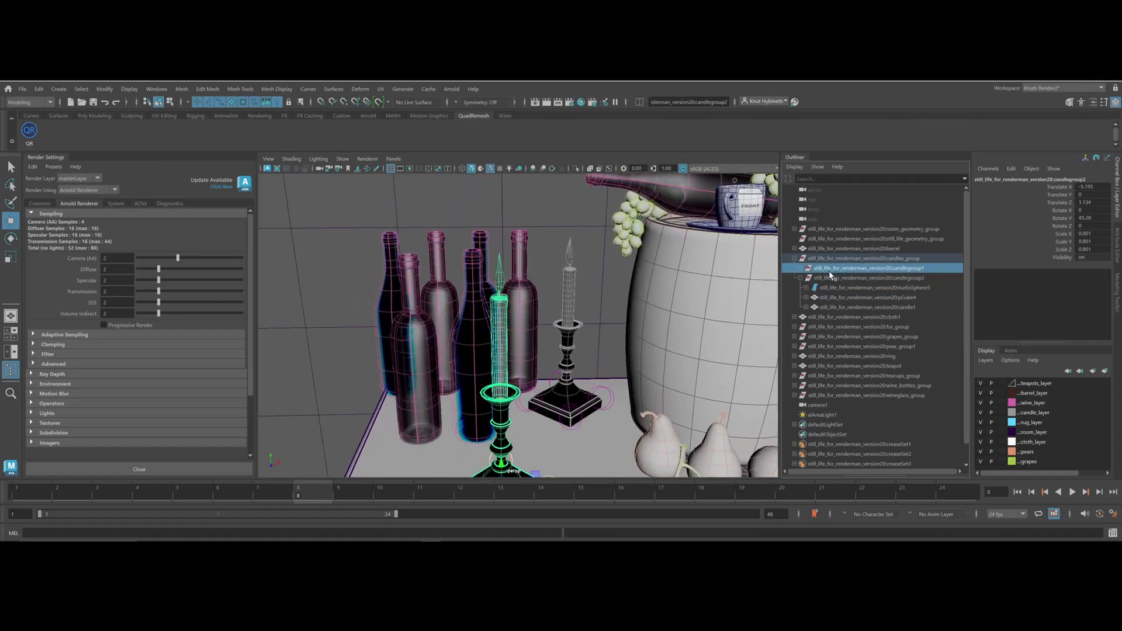
left_click(502, 291)
scroll(528, 297, "up", 3)
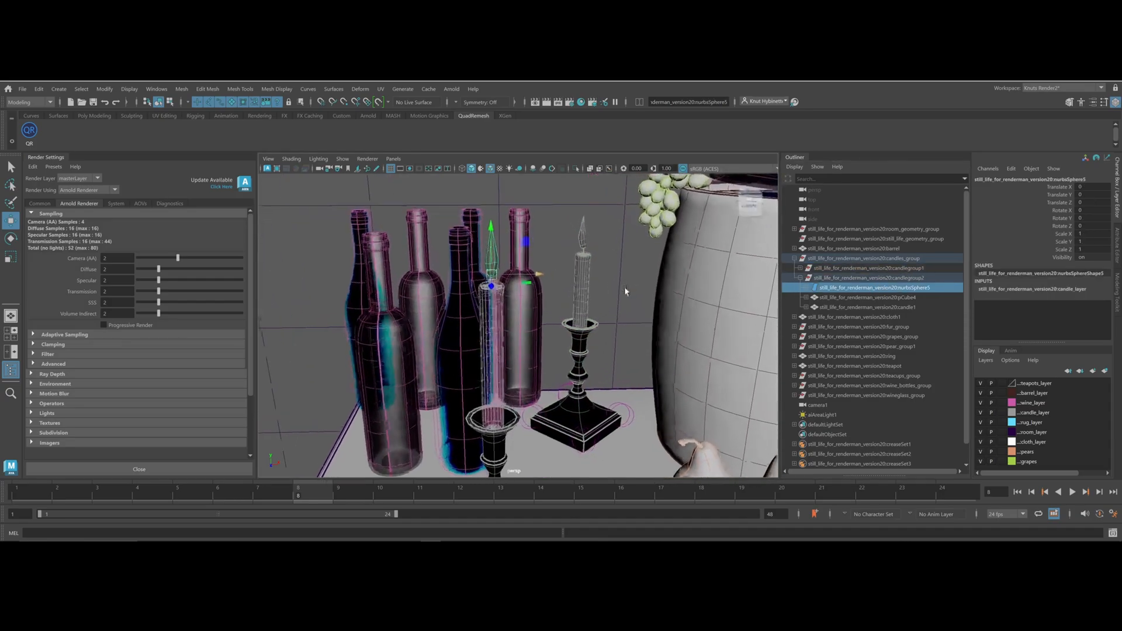
left_click_drag(537, 274, 559, 274)
key("ctrl+z")
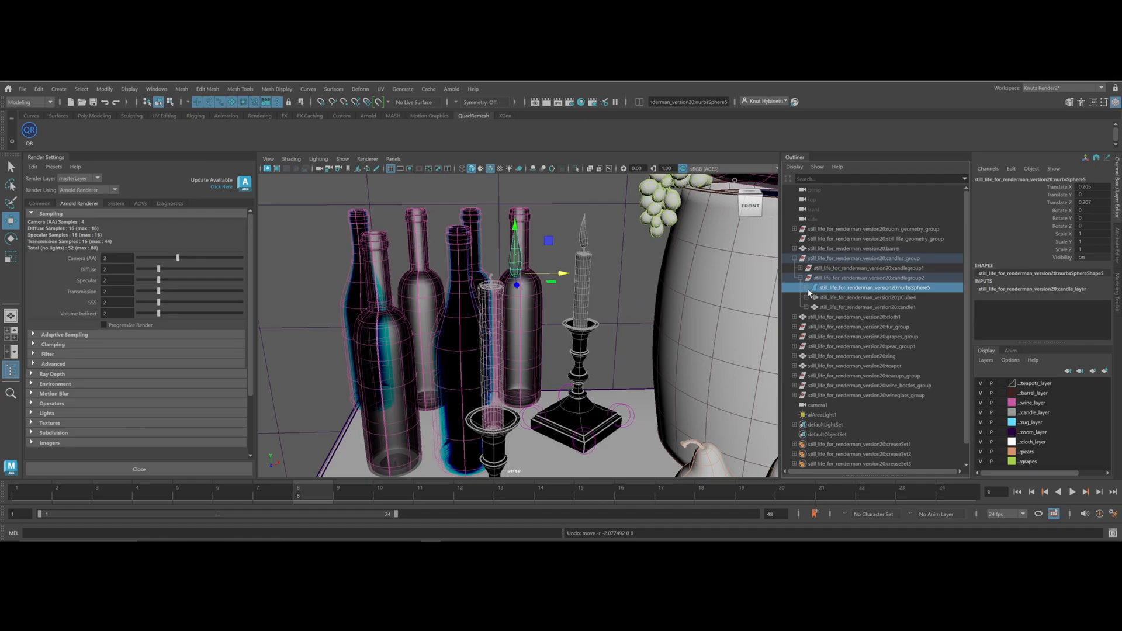
Examine which shaders are assigned to the candlesticks, candle and wick within candlegroup1 and candlegroup2
left_click(806, 298)
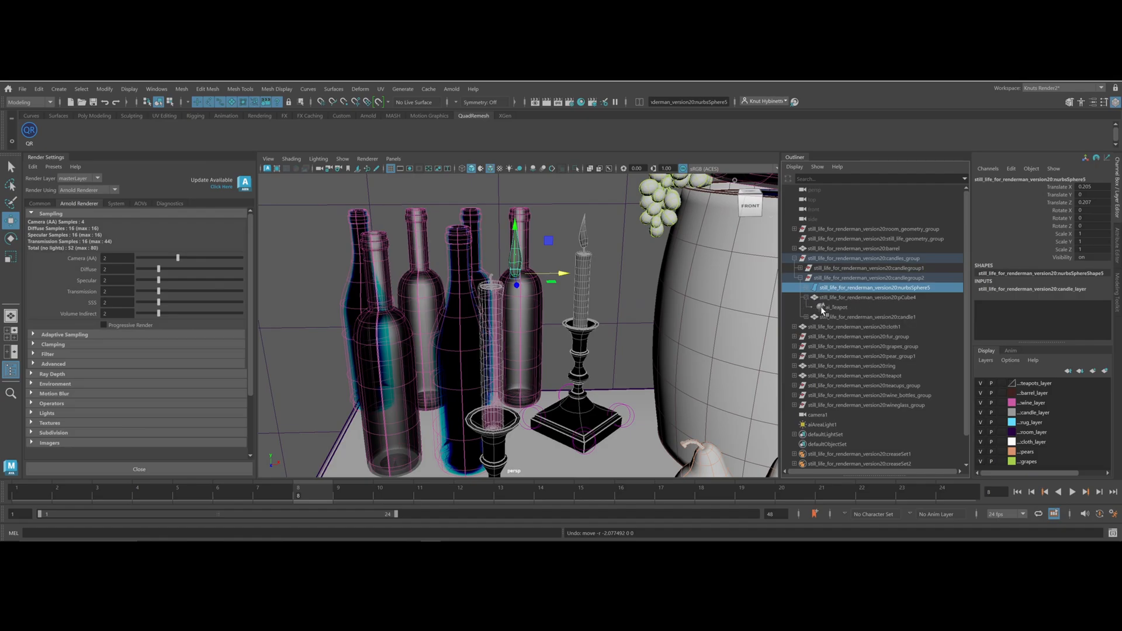
left_click(805, 318)
left_click(812, 337)
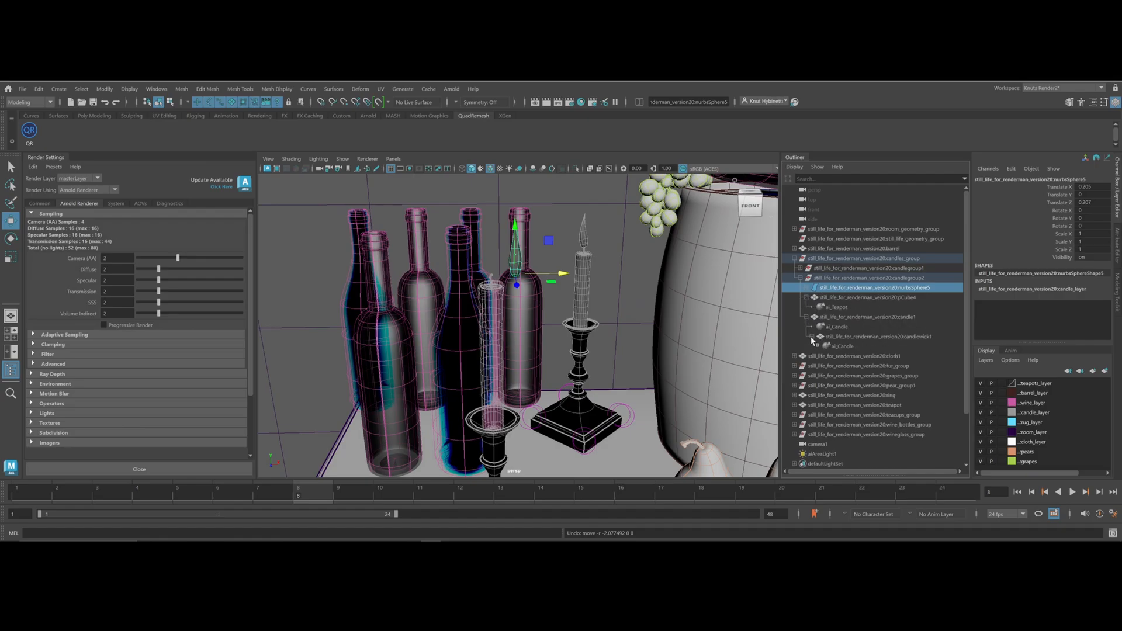
left_click(799, 268)
left_click(828, 290)
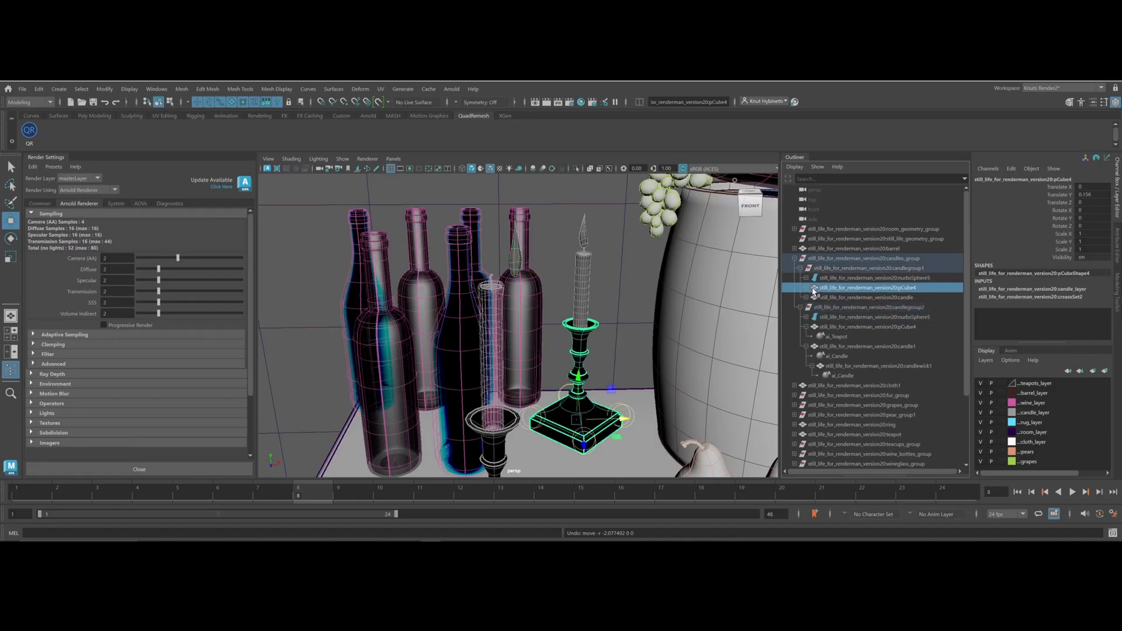
left_click(806, 287)
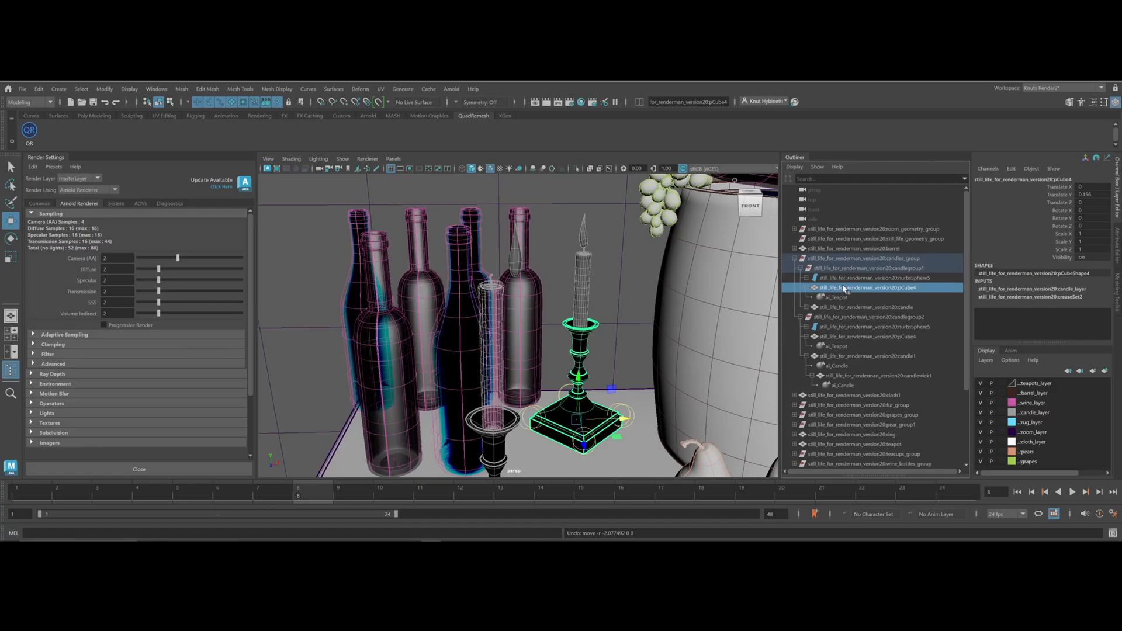
Set the front candle flame's Translate X, Y and Z to 0
left_click(518, 258)
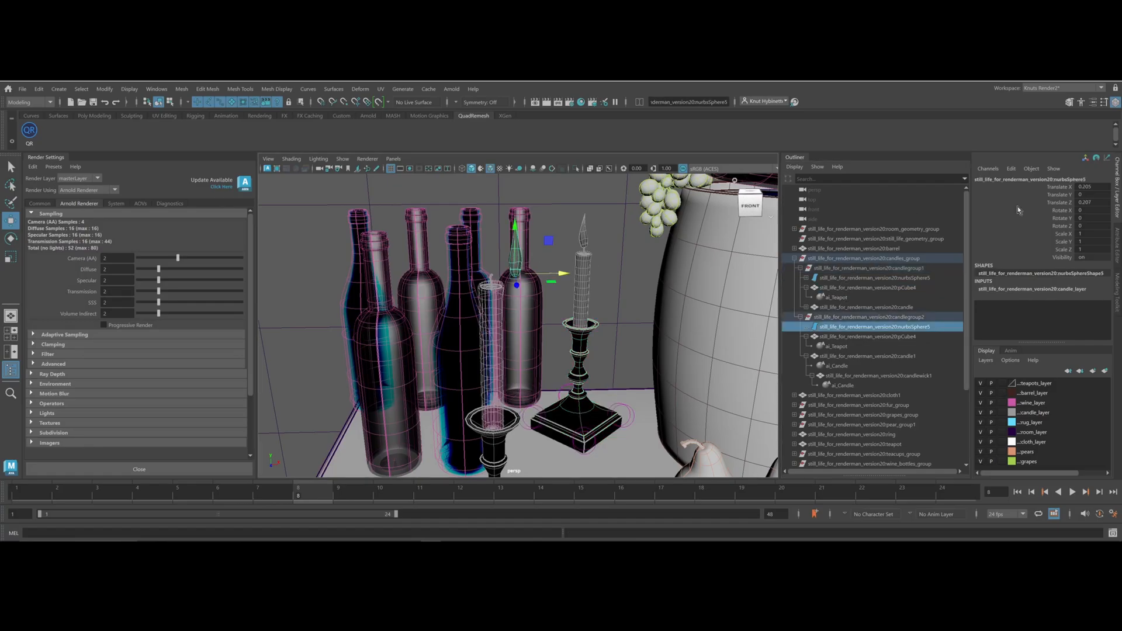
left_click_drag(1096, 191, 1090, 203)
type("0")
key("Return")
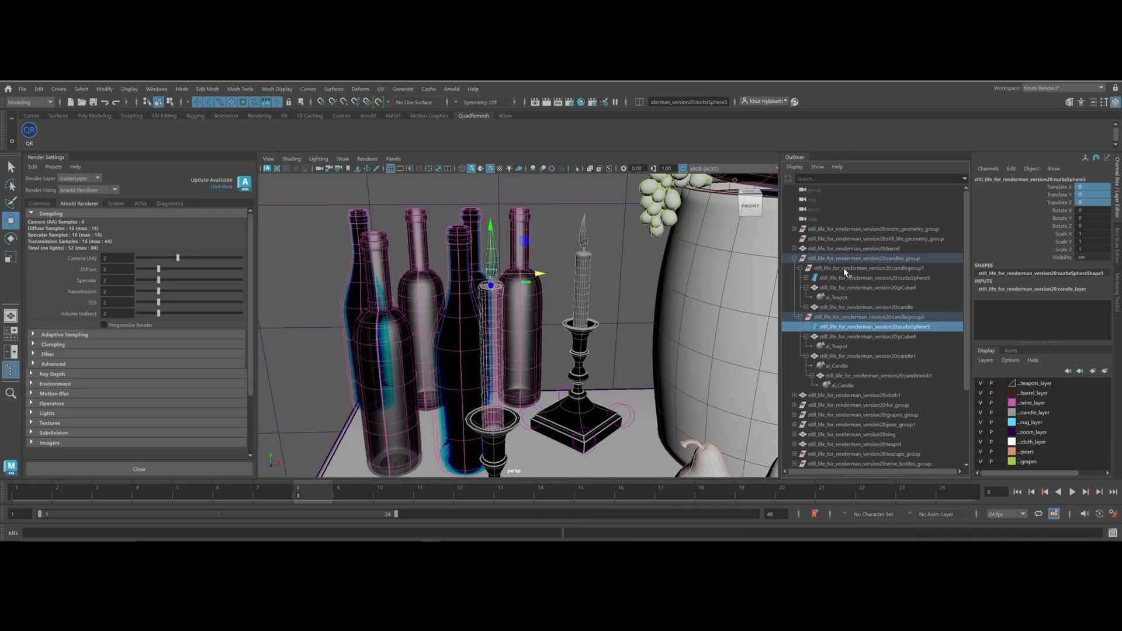
Compare the transform values of the candlesticks, flame, candle, wick, cloth and still life geometry group
left_click(845, 269)
left_click(844, 288)
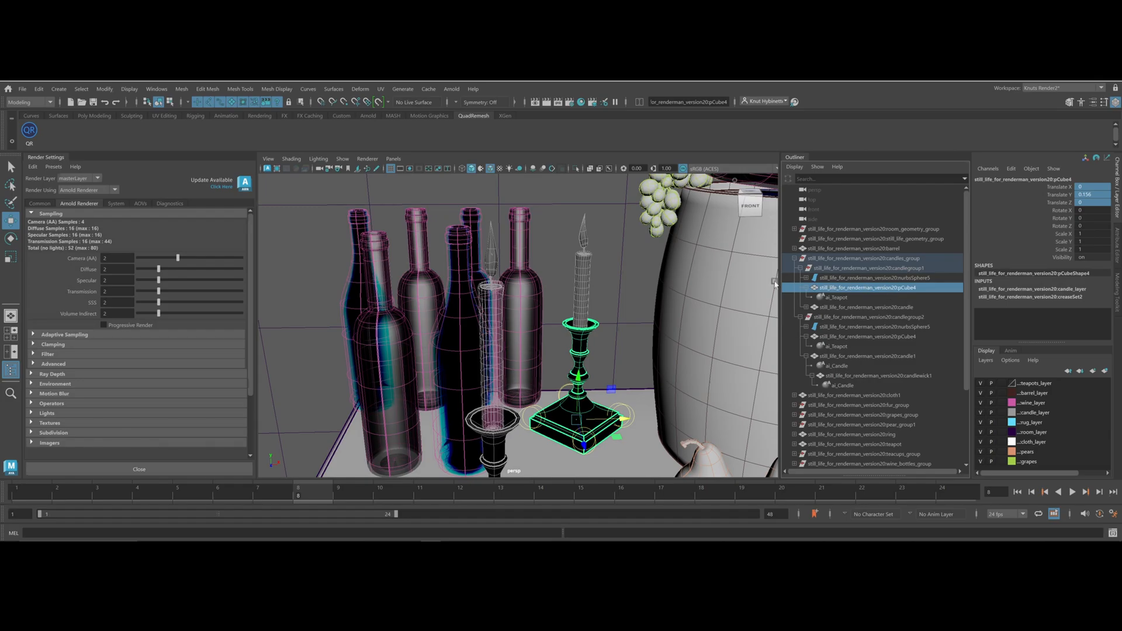
left_click(492, 256)
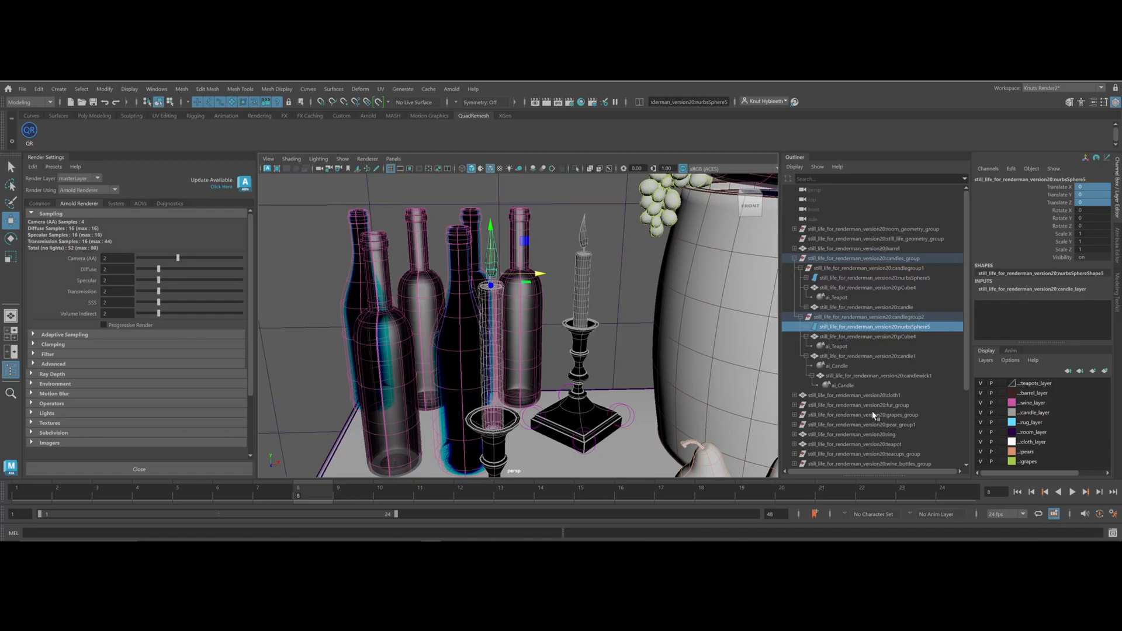
left_click(881, 337)
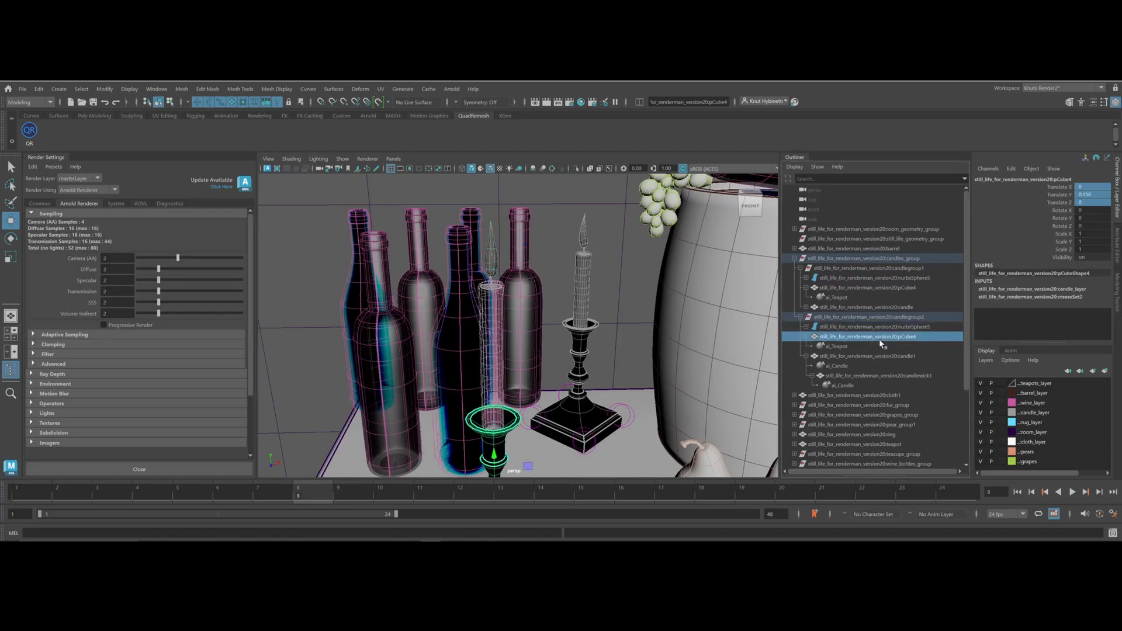
left_click(856, 358)
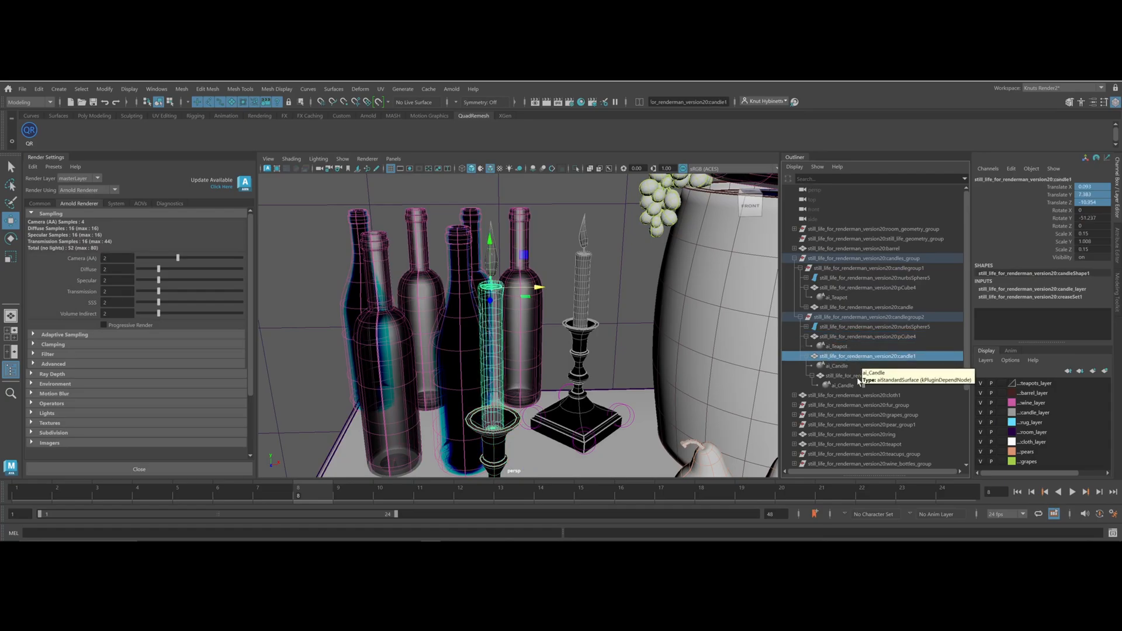
left_click(858, 375)
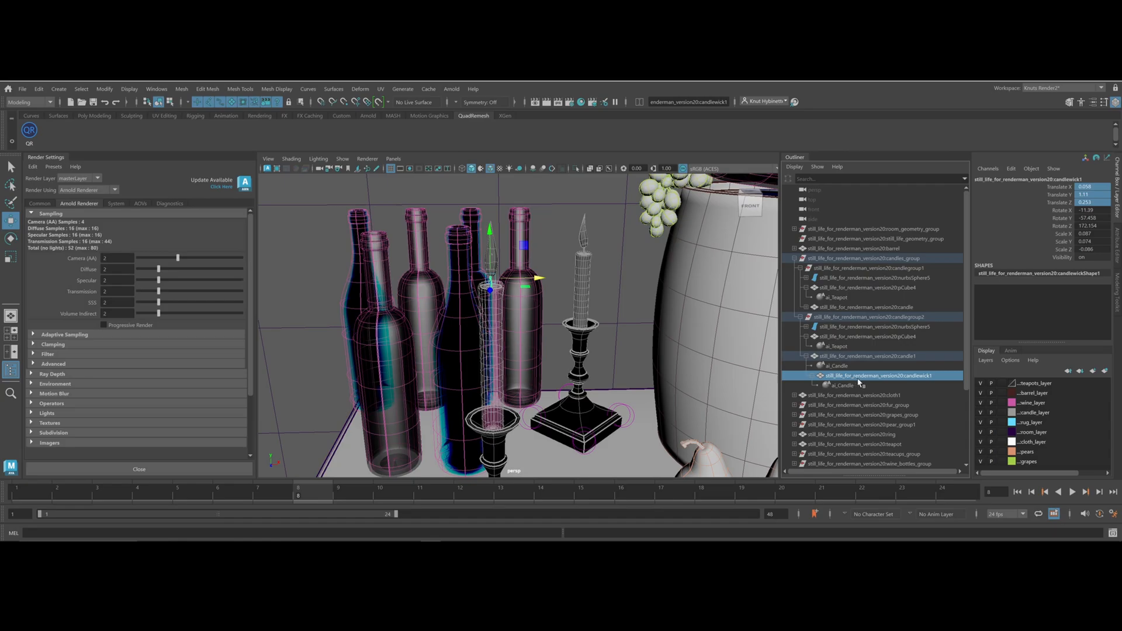
scroll(878, 377, "down", 3)
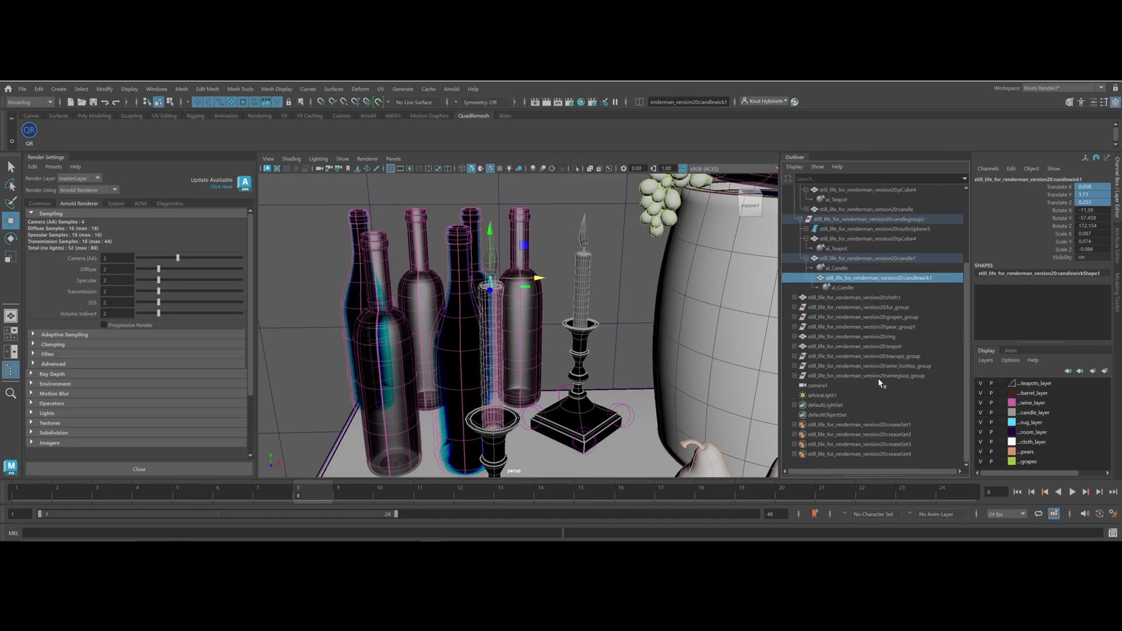
left_click(875, 298)
scroll(873, 301, "up", 3)
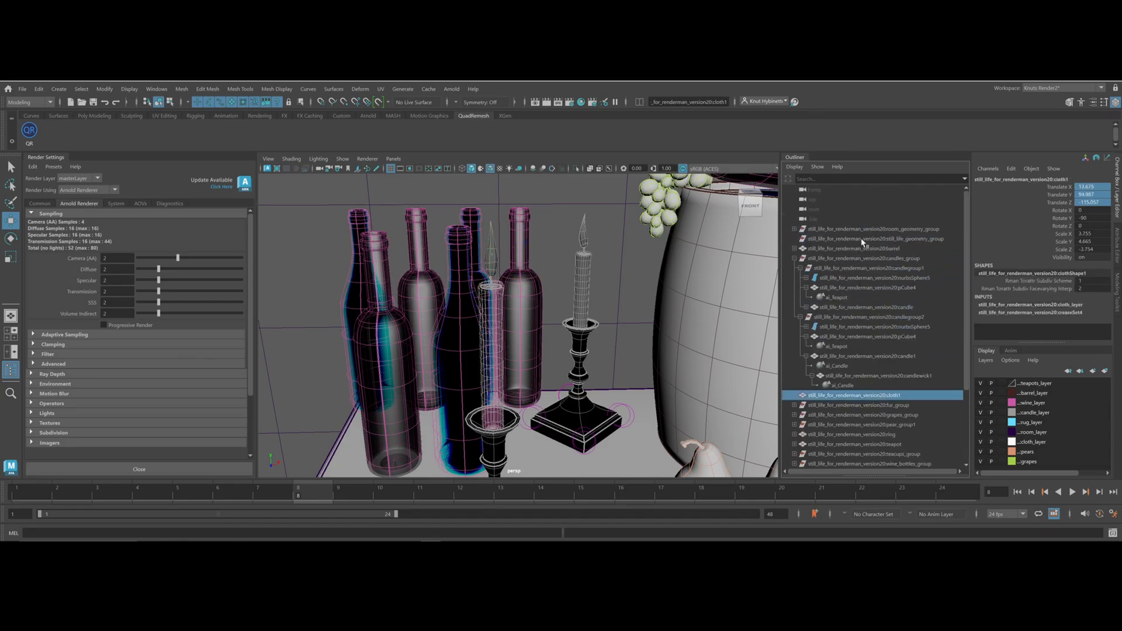
left_click(876, 239)
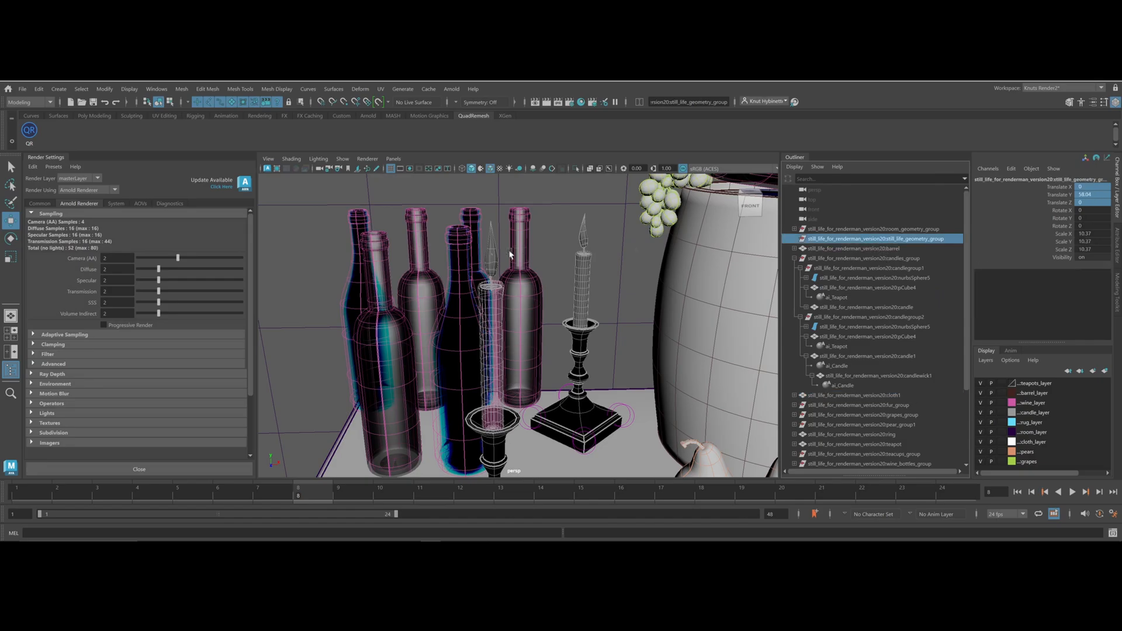
Inspect the candles and their flames up close beside the barrel
middle_click_drag(559, 374, 549, 279, "alt")
right_click_drag(549, 278, 409, 301, "alt")
left_click_drag(409, 301, 488, 345, "alt")
right_click_drag(488, 345, 619, 356, "alt")
middle_click_drag(620, 356, 635, 252, "alt")
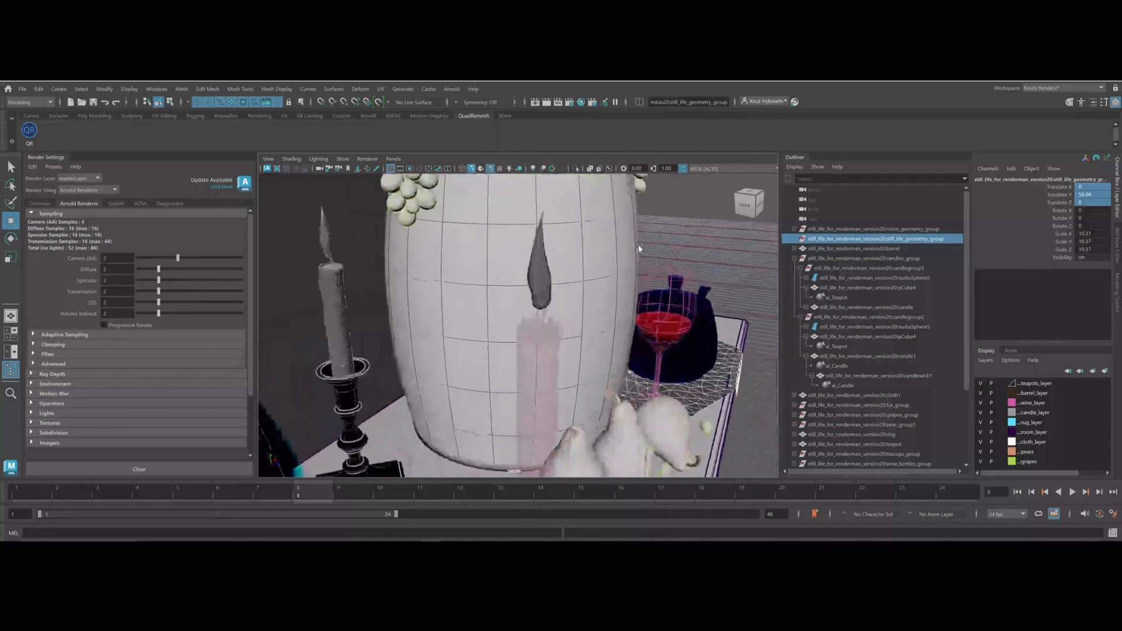
Select the flame in candlegroup2 and examine it up close from behind its candle
left_click_drag(635, 252, 626, 258, "alt")
left_click(540, 272)
left_click_drag(534, 271, 527, 252, "alt")
middle_click_drag(527, 253, 541, 285, "alt")
right_click_drag(541, 285, 681, 273, "alt")
mouse_move(681, 272)
left_mouse_down("alt")
mouse_move(551, 285)
mouse_move(437, 352)
mouse_move(456, 340)
left_mouse_up("alt")
left_click_drag(507, 310, 522, 277, "alt")
left_click_drag(514, 229, 660, 313)
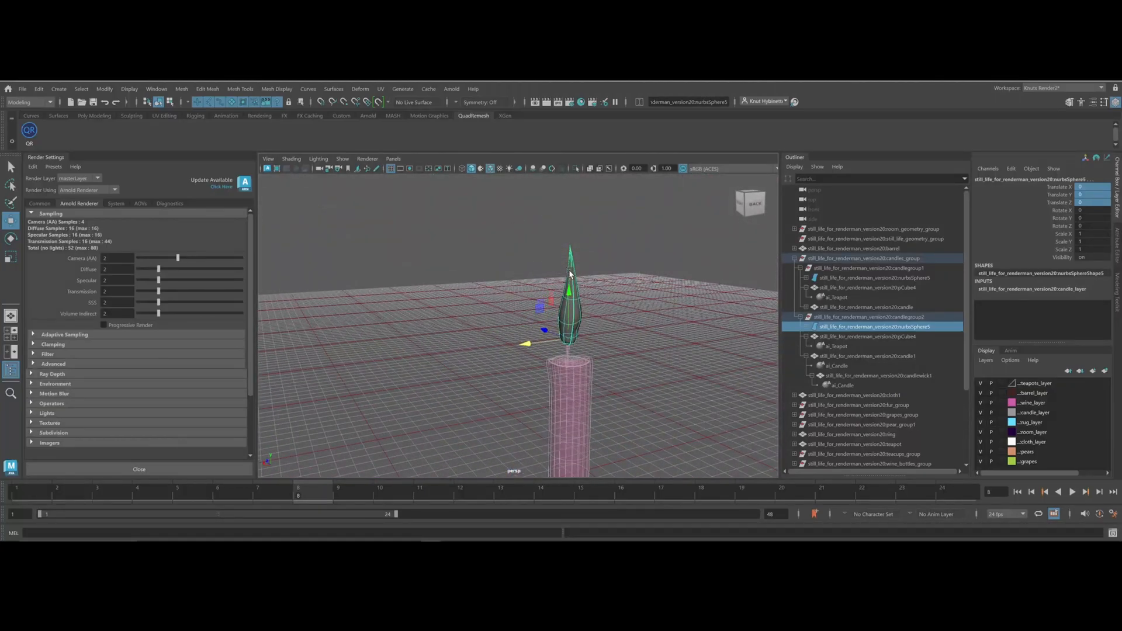
key("ctrl+d")
left_click_drag(531, 335, 490, 342)
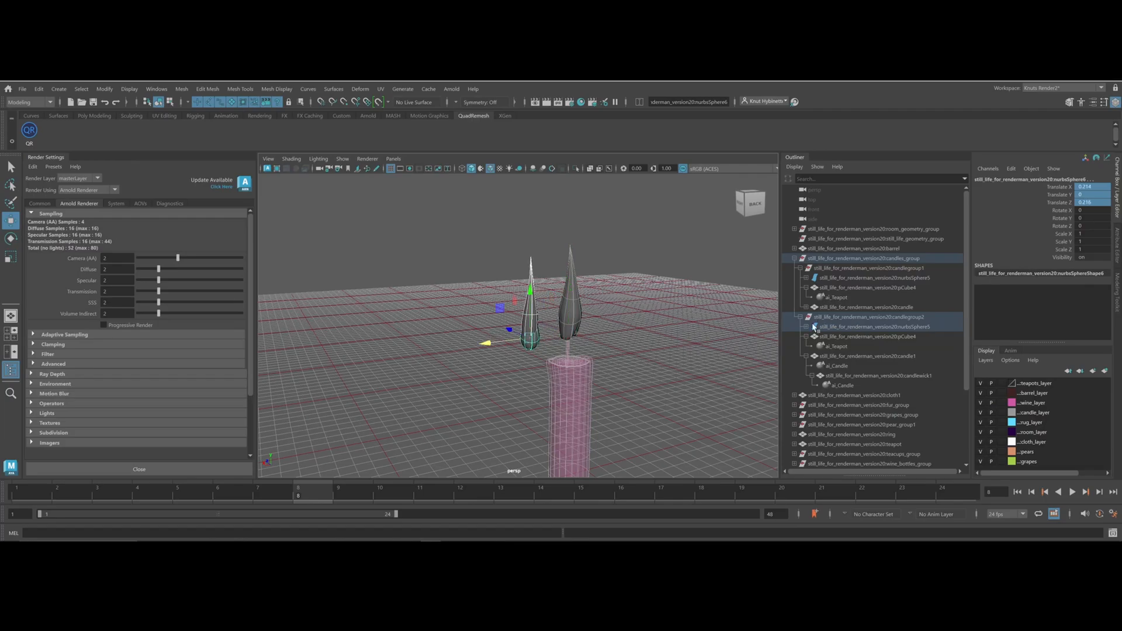
key("ctrl+z")
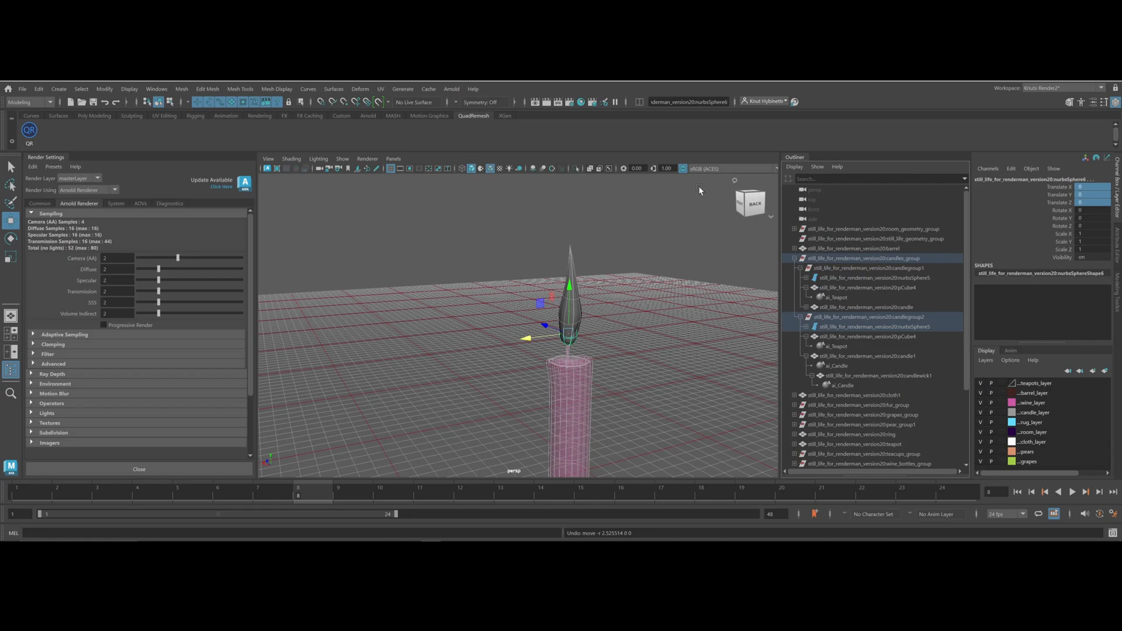
Move the two inner flame shapes out beside the outer flame, offsetting the innermost by about 0.48 in X and Z
left_click_drag(527, 343, 465, 342)
left_click(464, 342)
left_click_drag(426, 260, 515, 348)
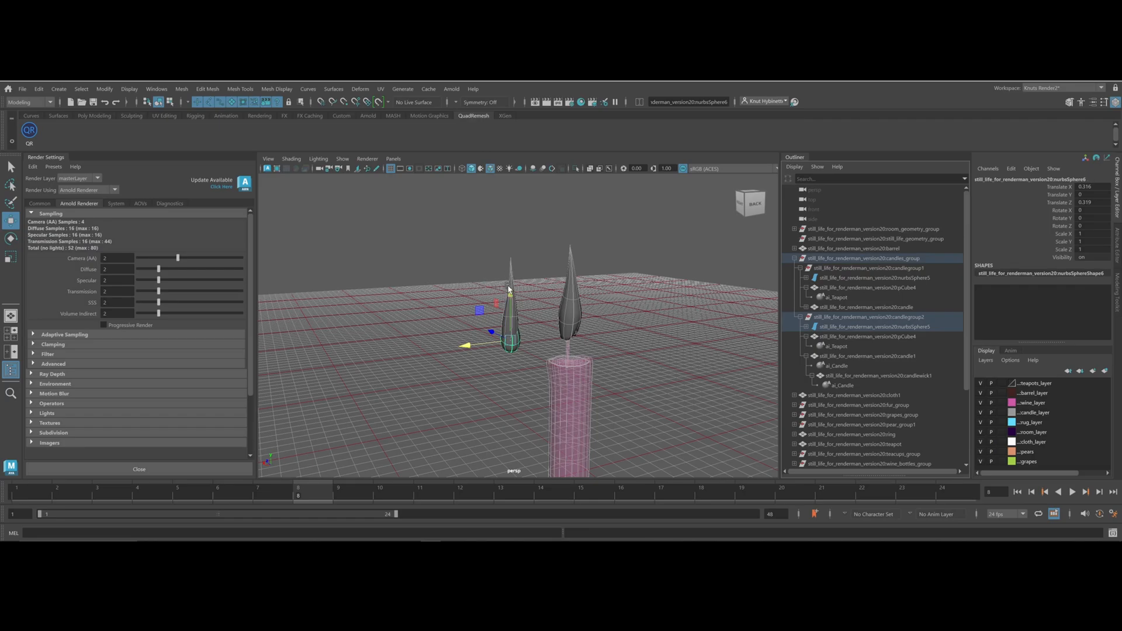
left_click_drag(466, 346, 431, 348)
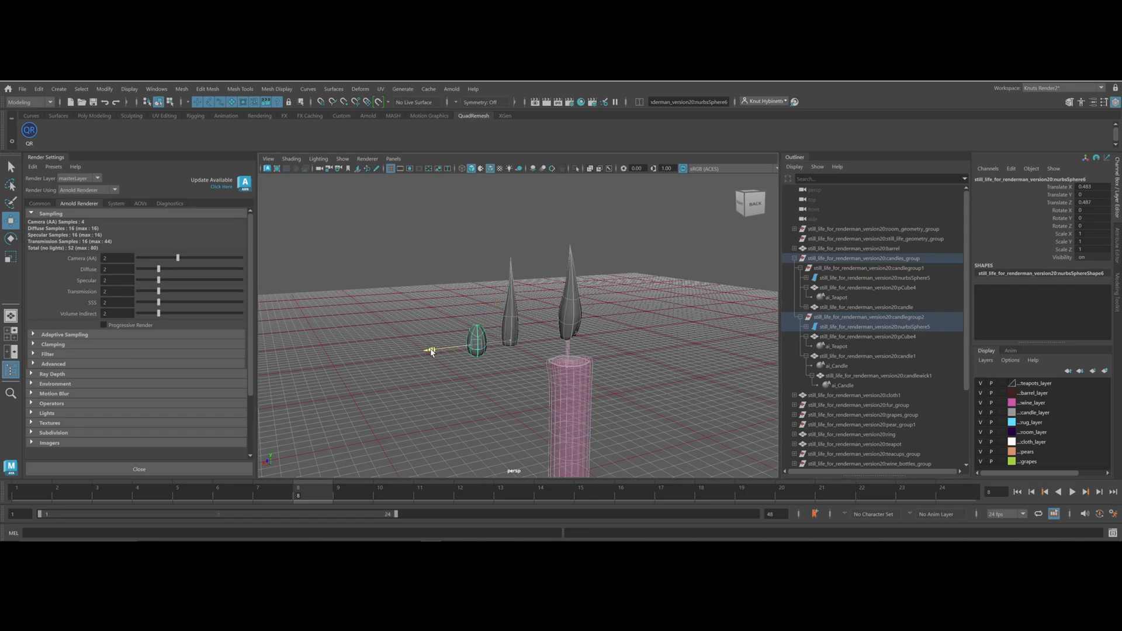
left_click_drag(490, 276, 570, 297, "alt")
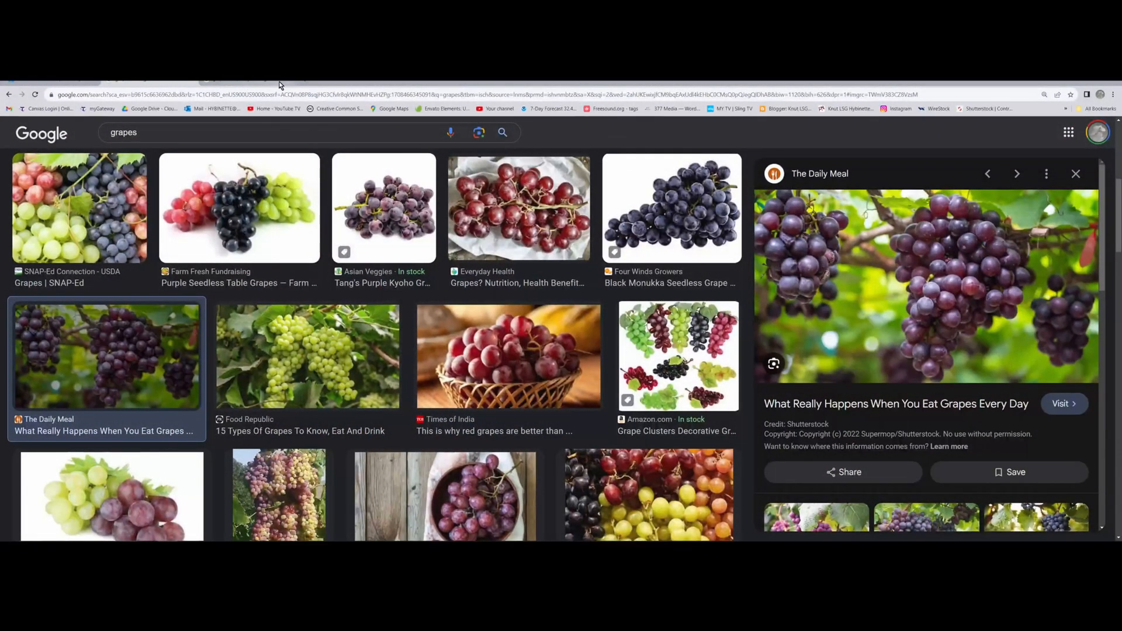
Switch to the Chrome browser, search for "candle light flame" and look through the image results
left_click(303, 81)
left_click(263, 90)
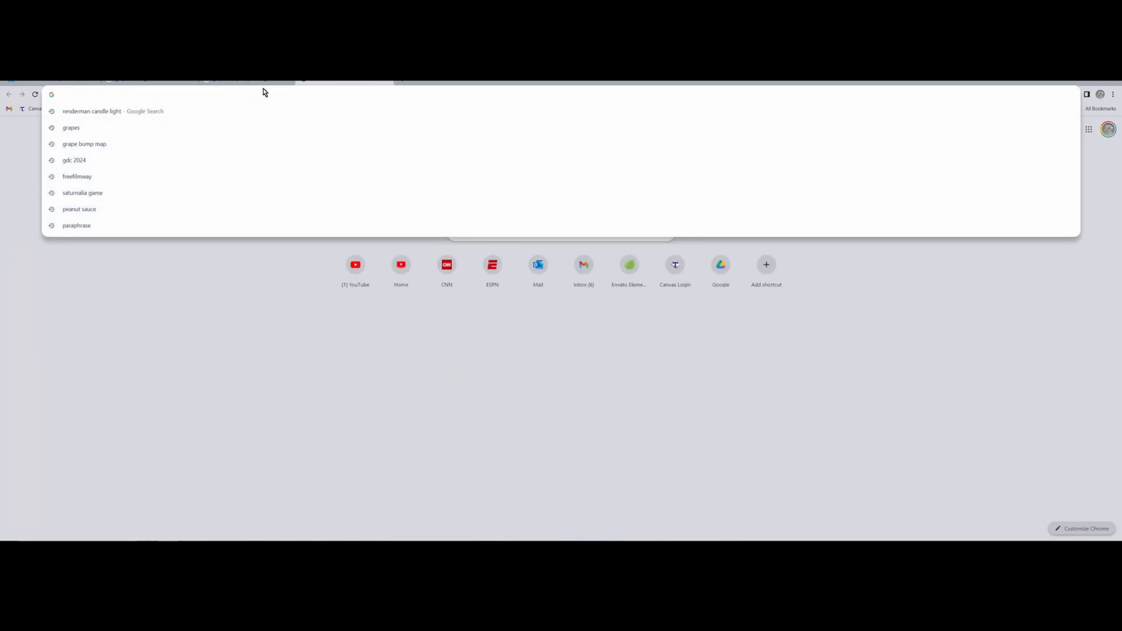
type("ca")
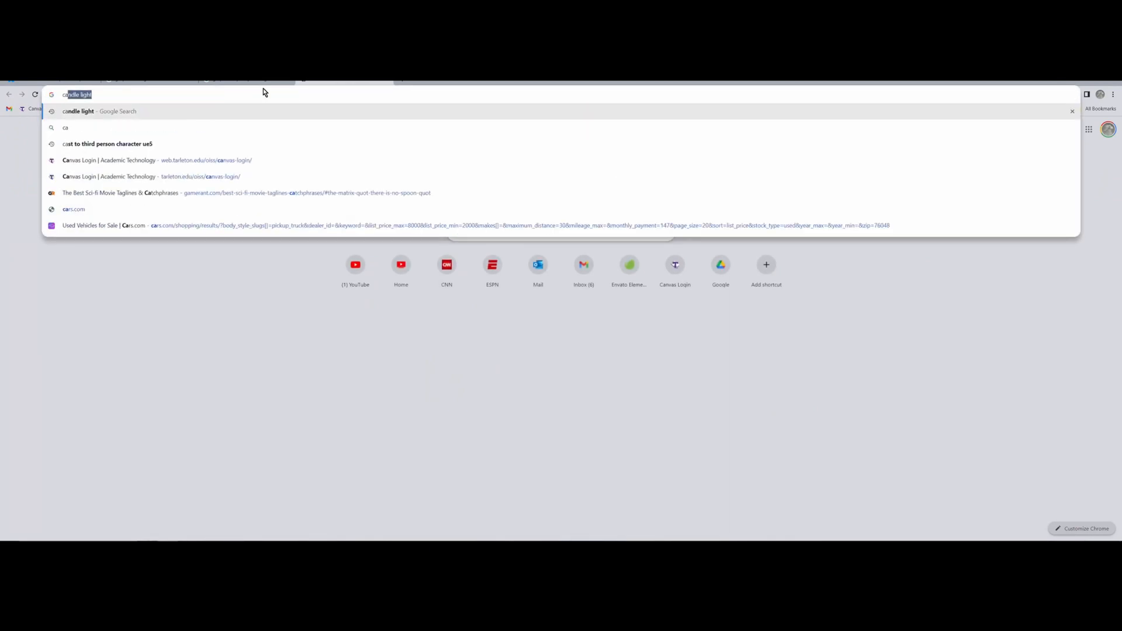
type("ndle")
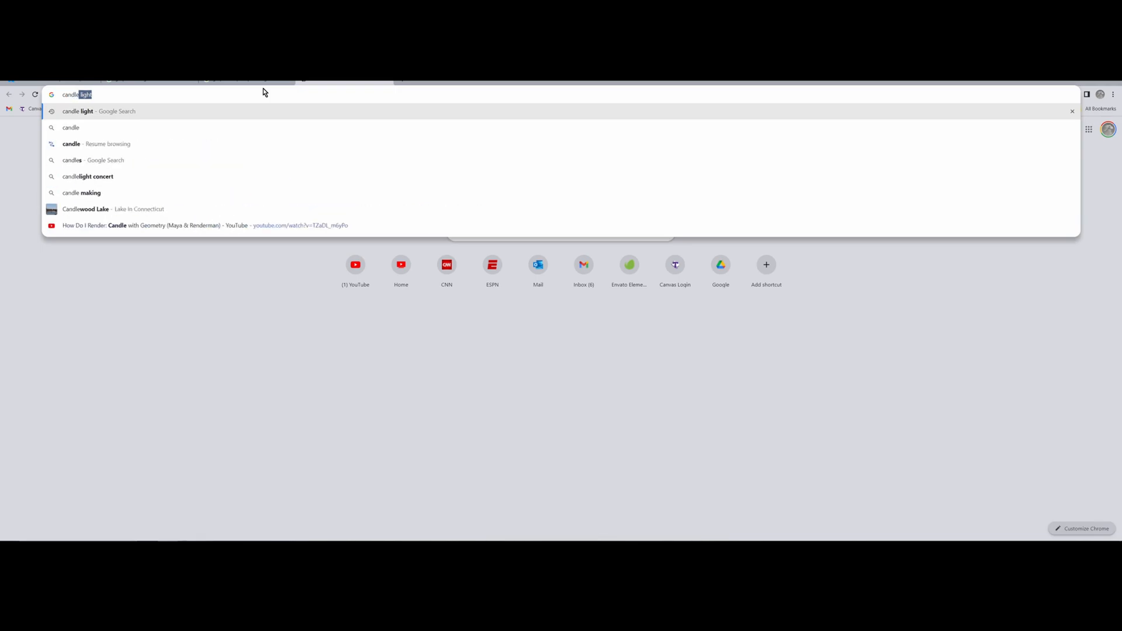
type(" light flame")
key("Return")
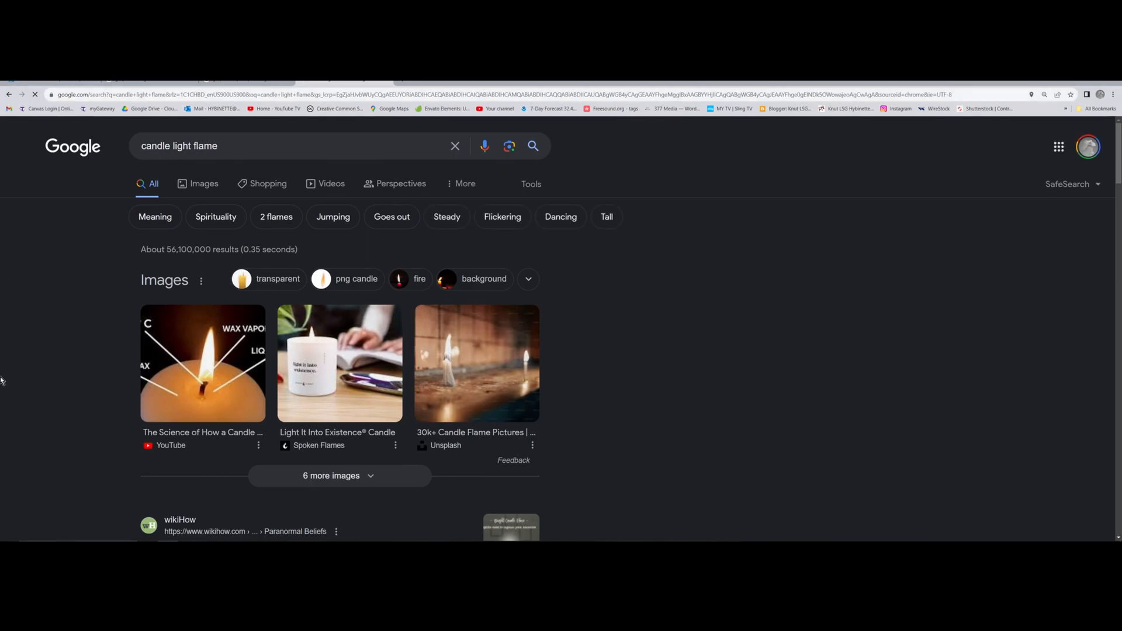
left_click(202, 185)
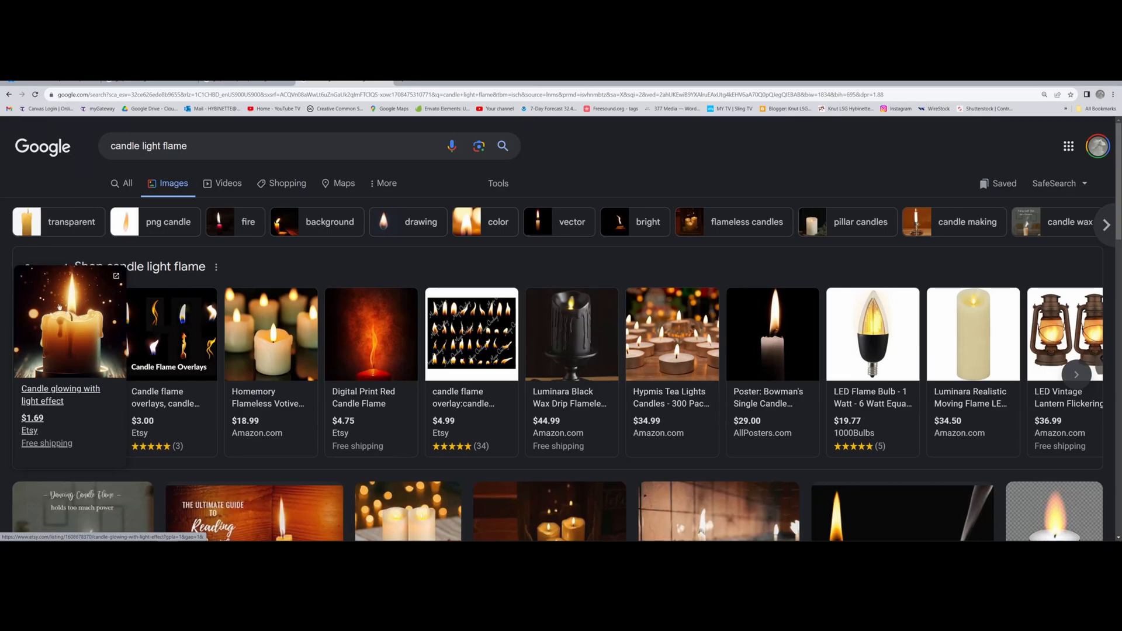
scroll(200, 346, "down", 2)
scroll(200, 346, "down", 3)
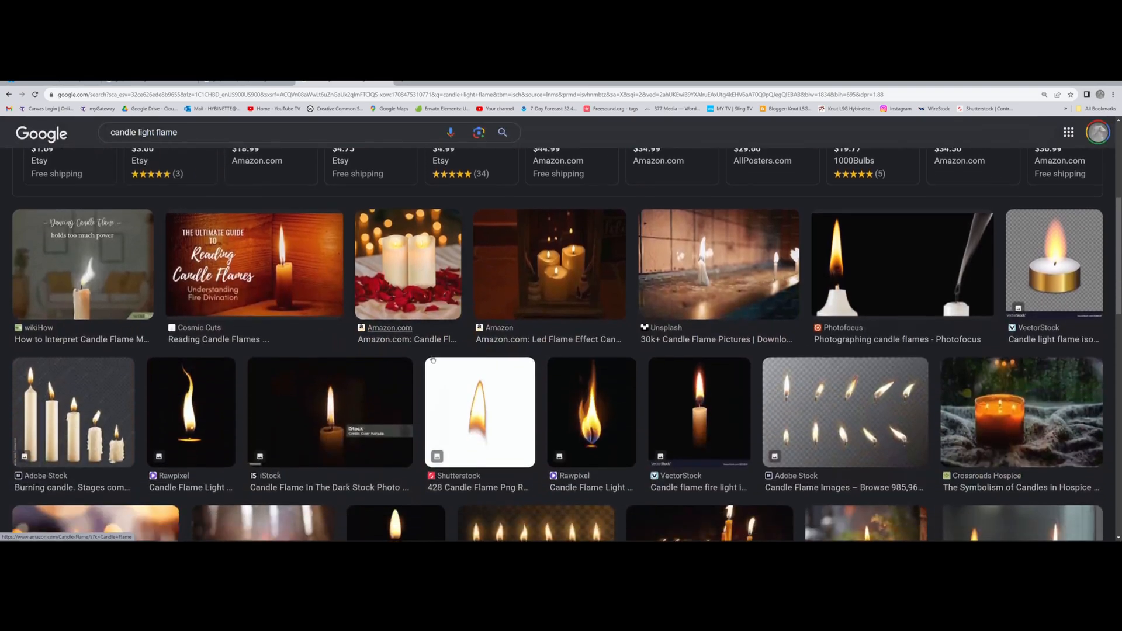
scroll(432, 359, "down", 1)
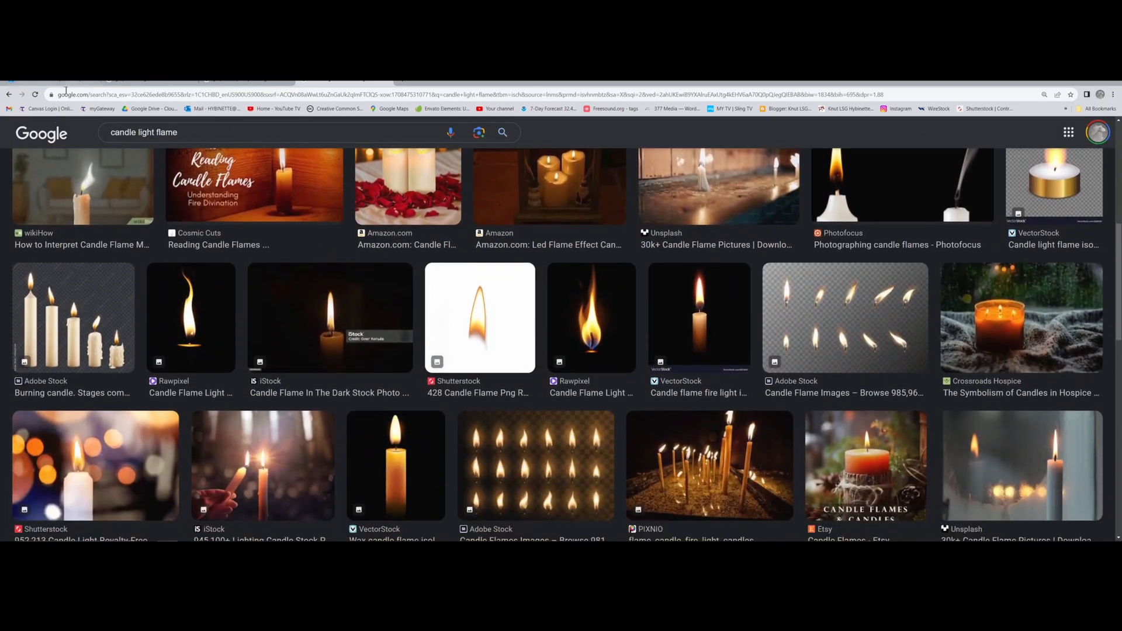
View the labelled burning-candle picture from YouTube and the Zazzle Candle Flame Magnet picture as flame references
left_click(9, 94)
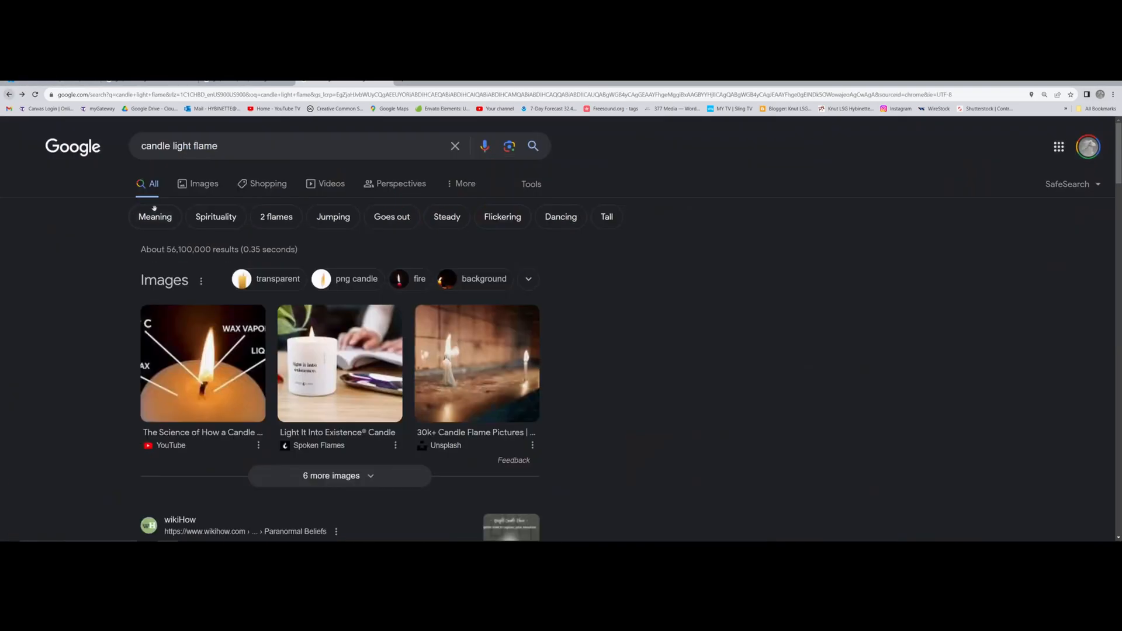
left_click(206, 324)
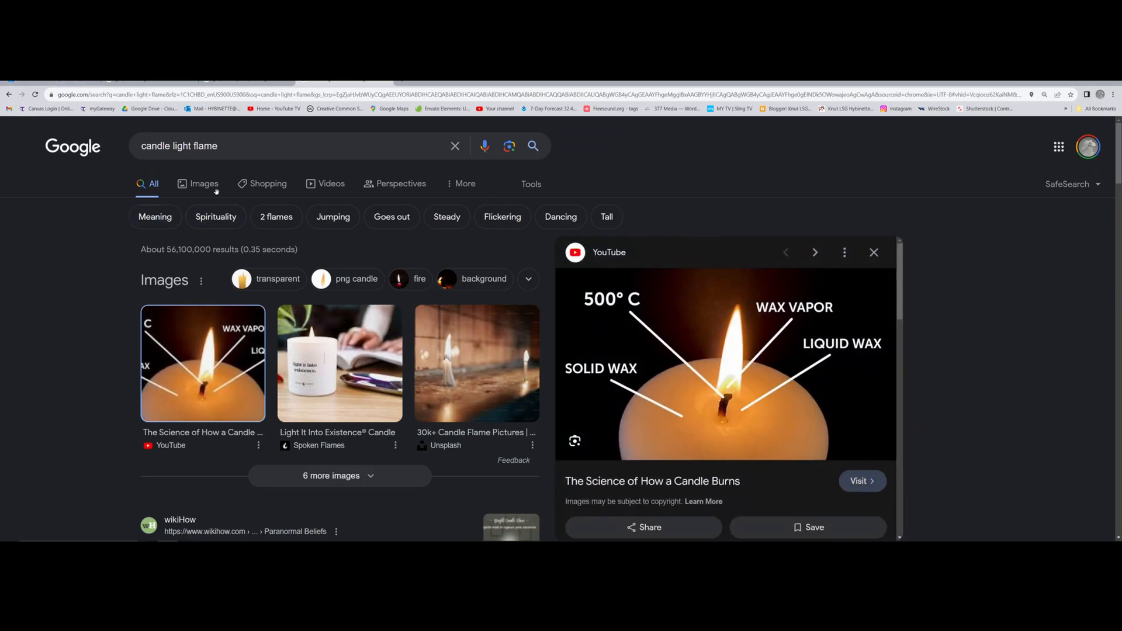
left_click(198, 183)
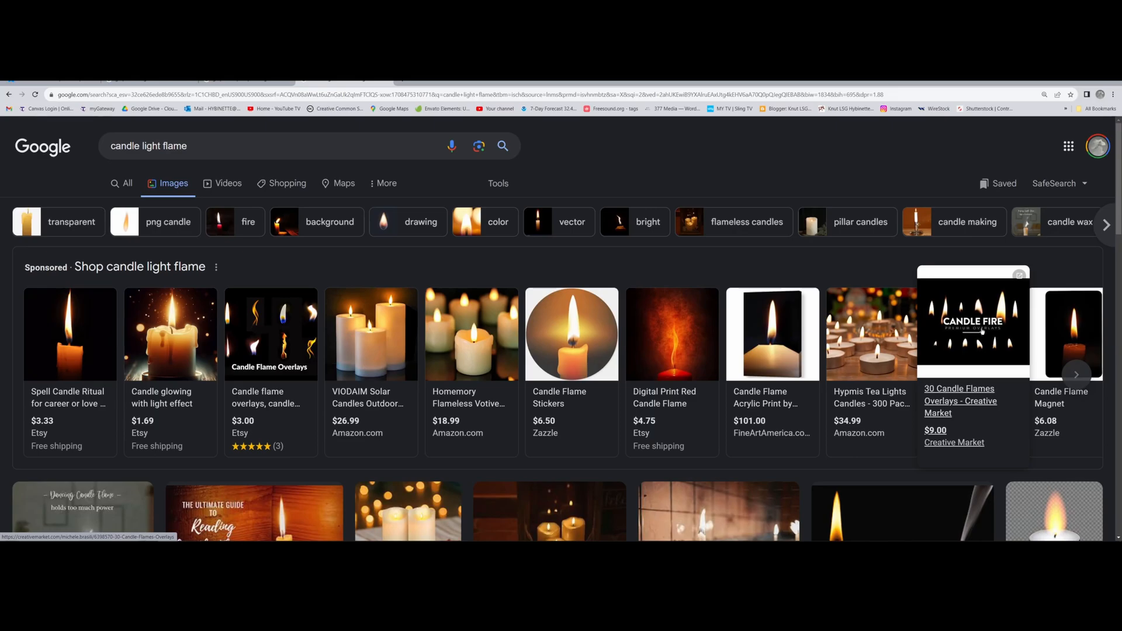
left_click(1016, 330)
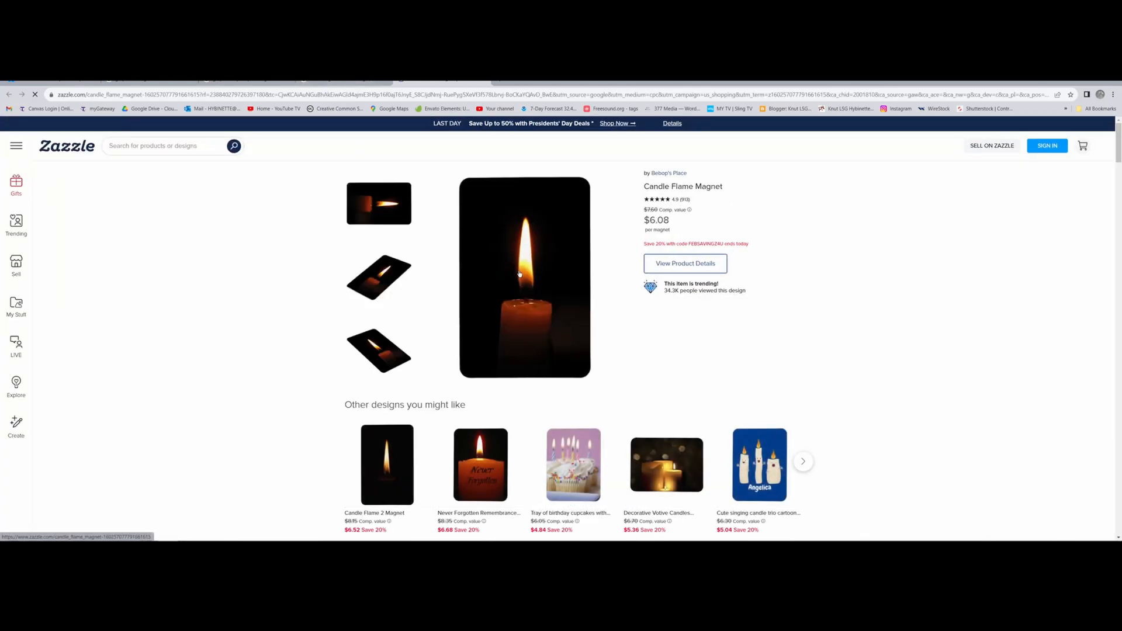
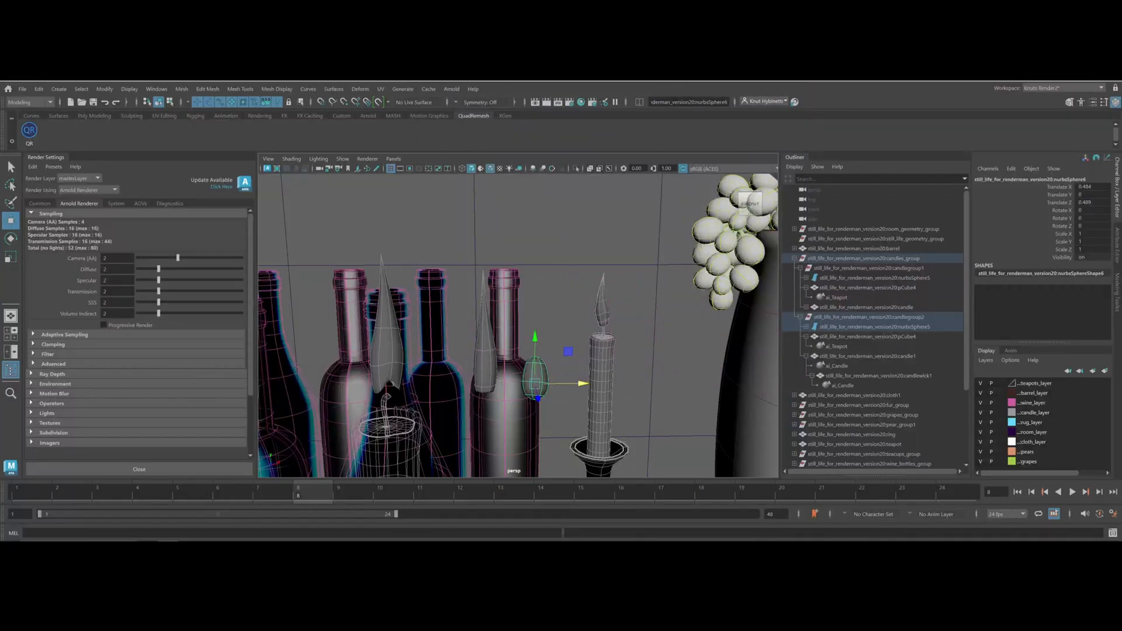
Select the outer flame in Maya, and view VectorStock's candle flame fire light image from the browser results as reference
left_click(383, 324)
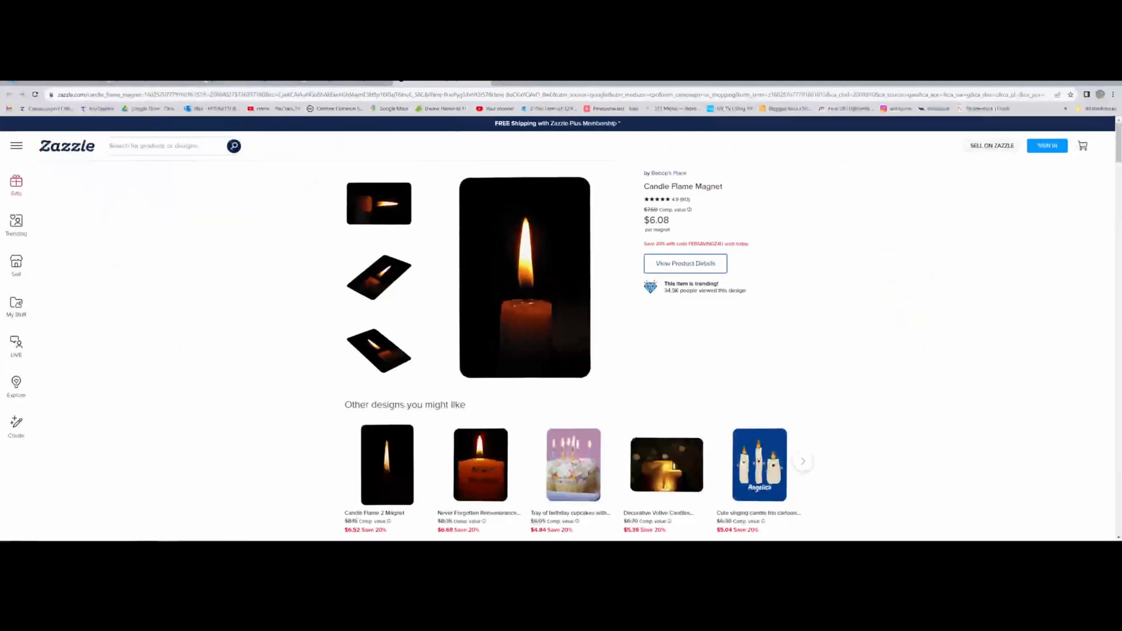
left_click(344, 80)
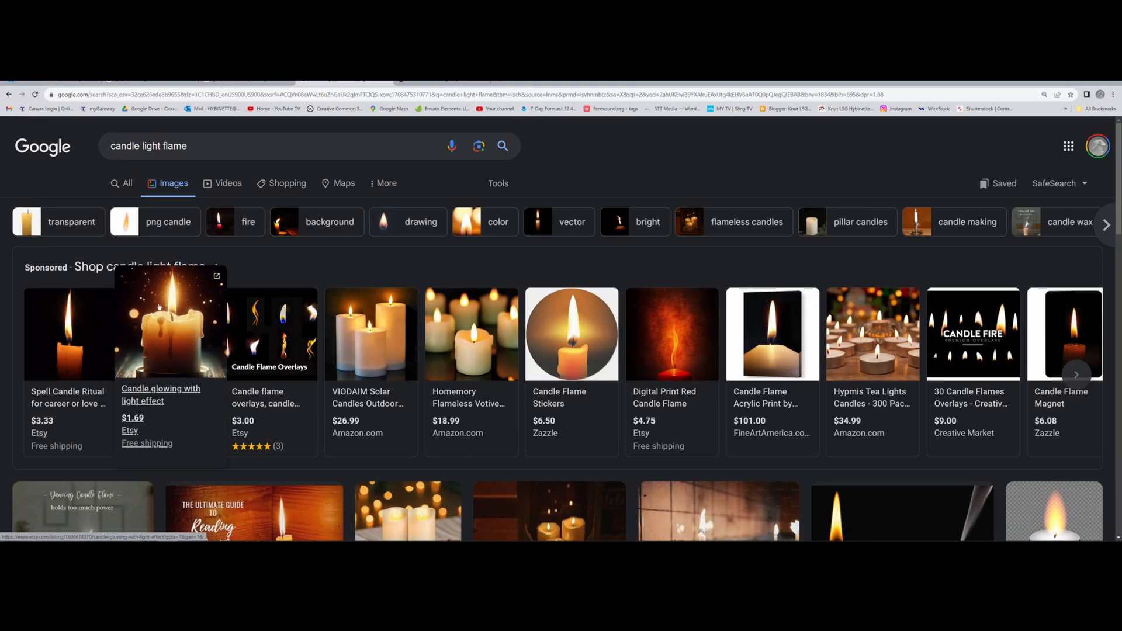
scroll(215, 337, "down", 8)
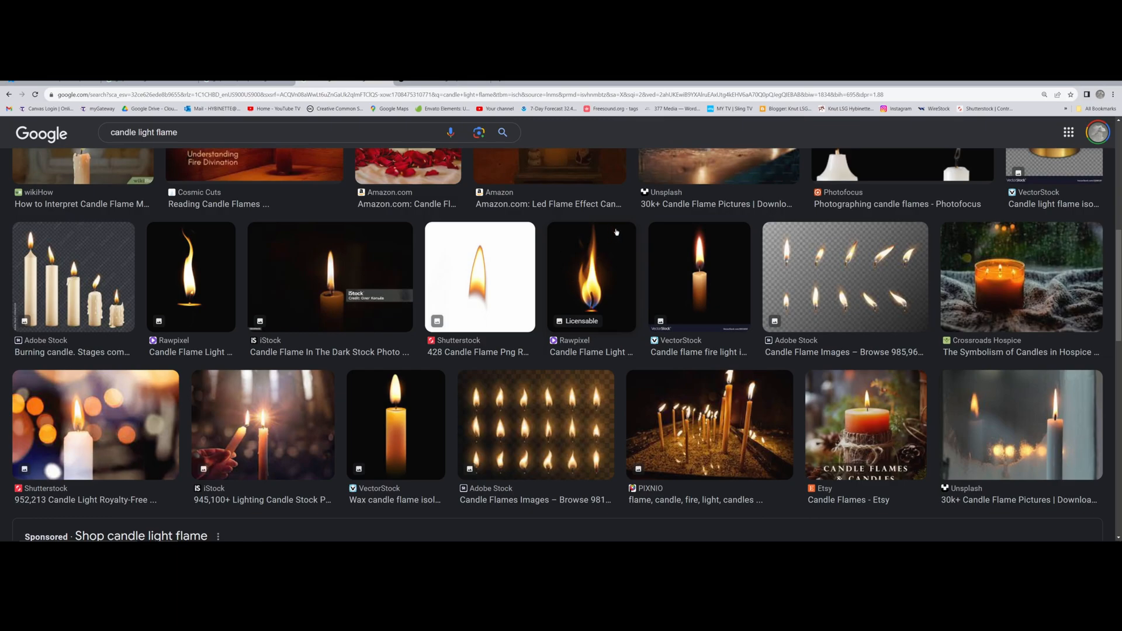
left_click(691, 252)
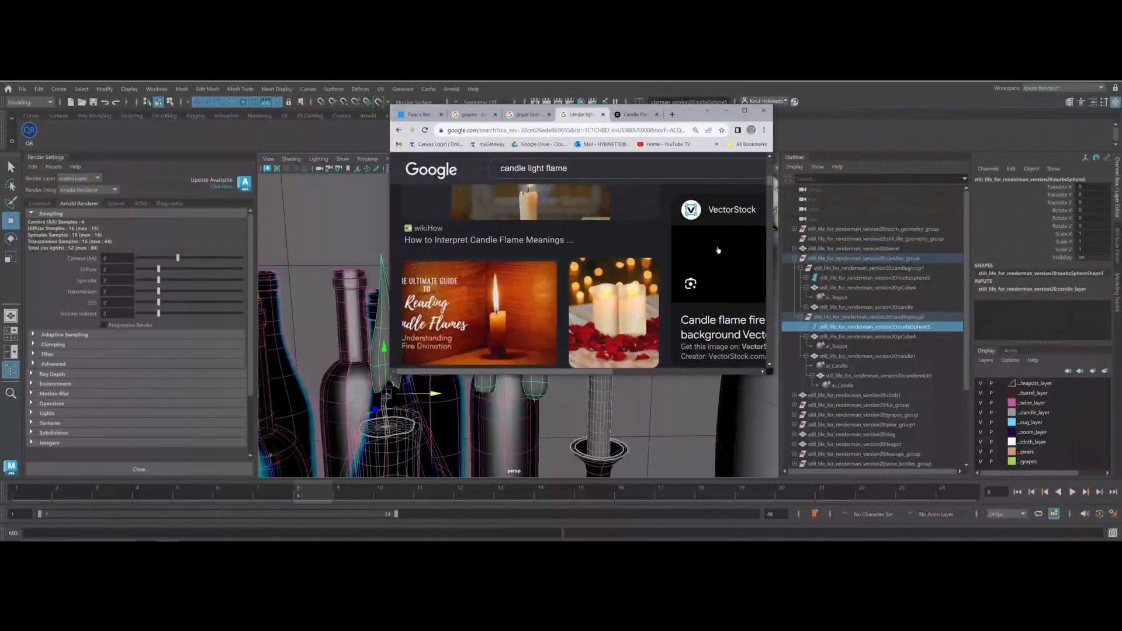
left_click(718, 250)
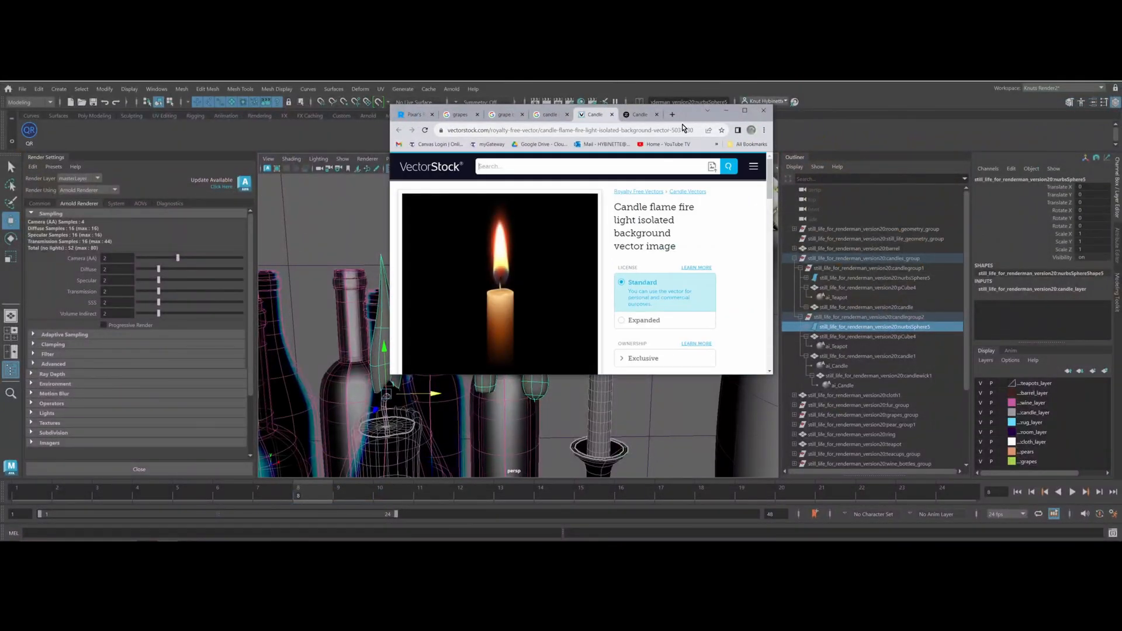
left_click(726, 110)
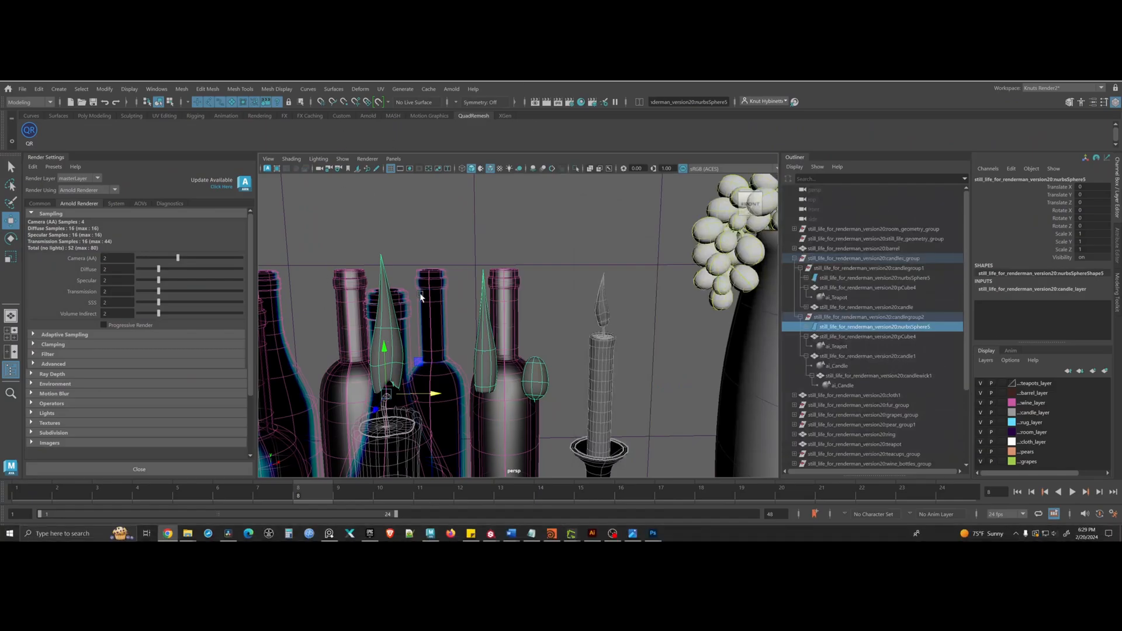
Assign a new aiStandardSurface material to the selected candle flame and name it ai_Out_Fire
right_click_drag(385, 321, 368, 517)
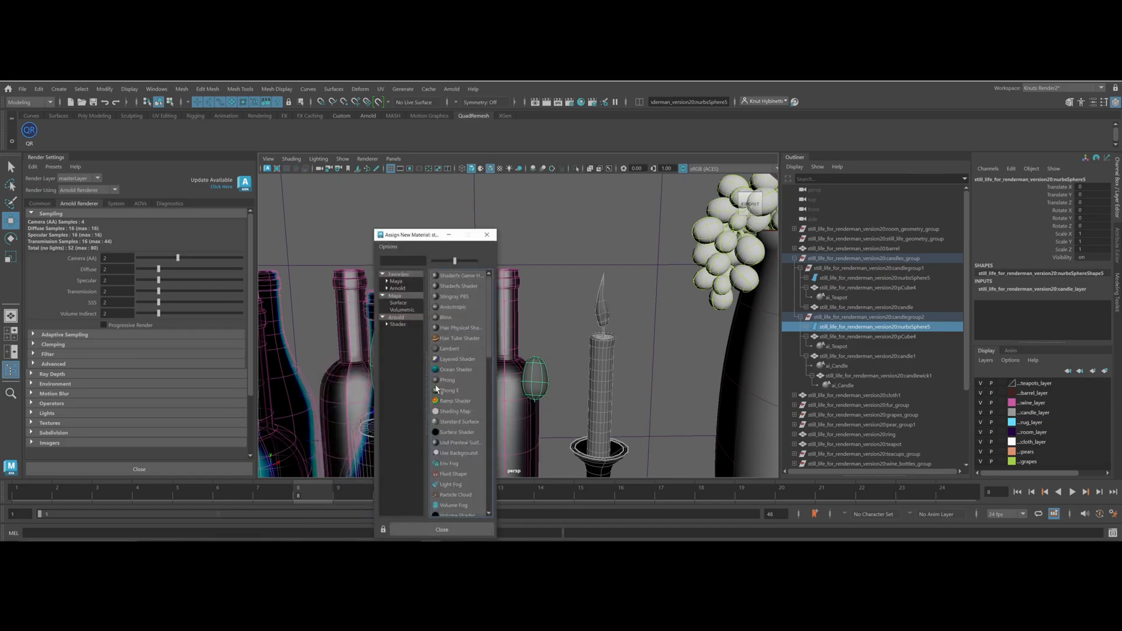
left_click(406, 316)
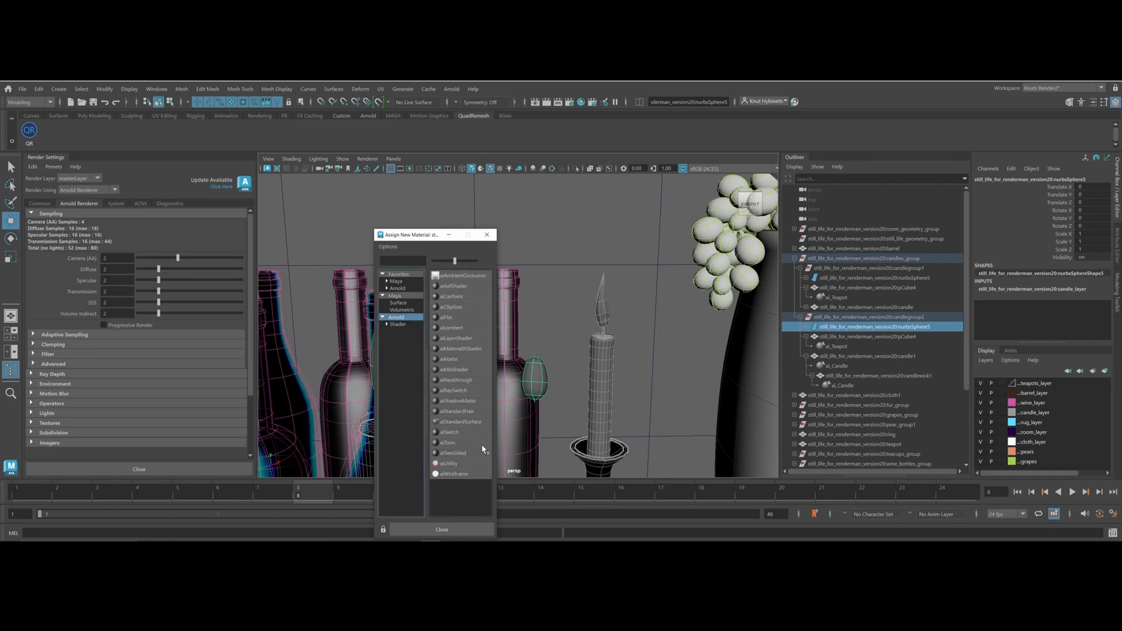
left_click(459, 422)
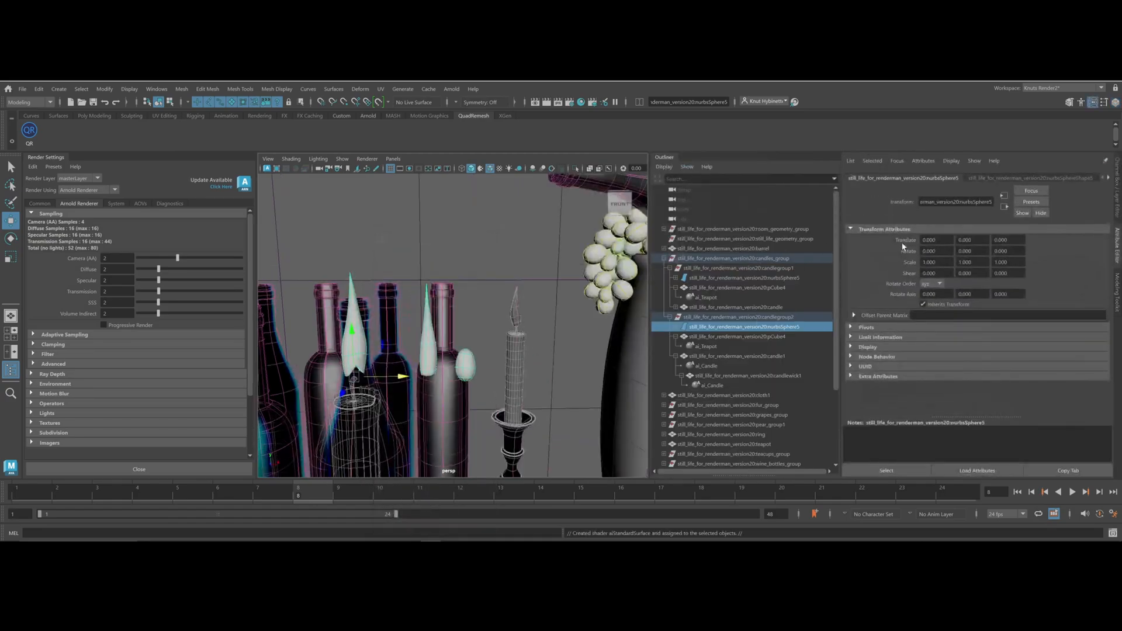
left_click(1108, 178)
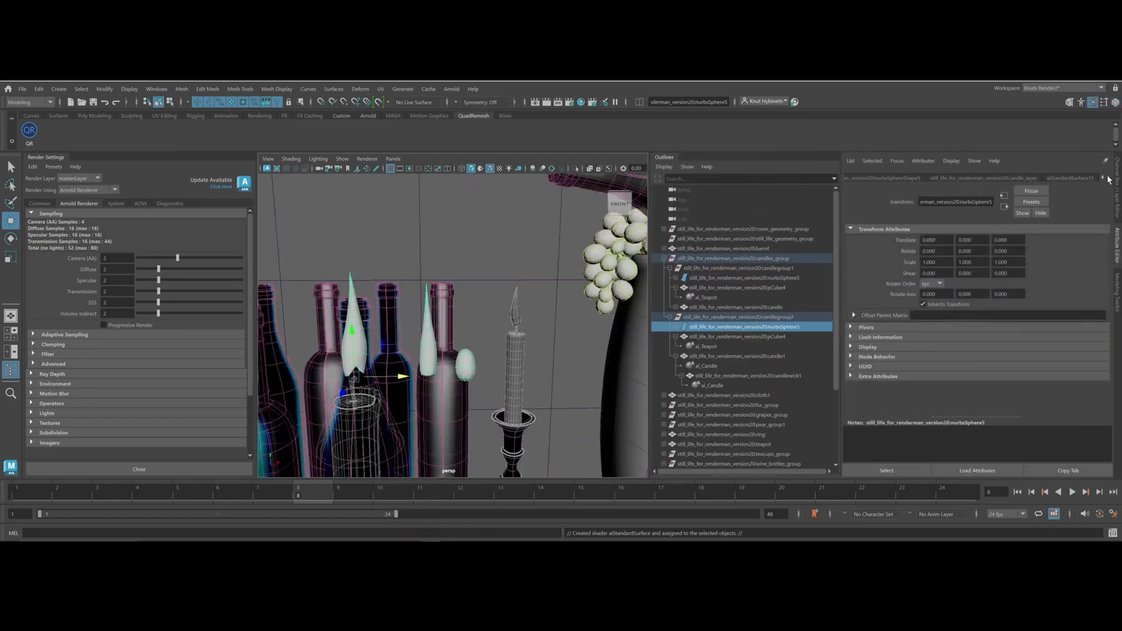
left_click(1070, 178)
double_click(991, 202)
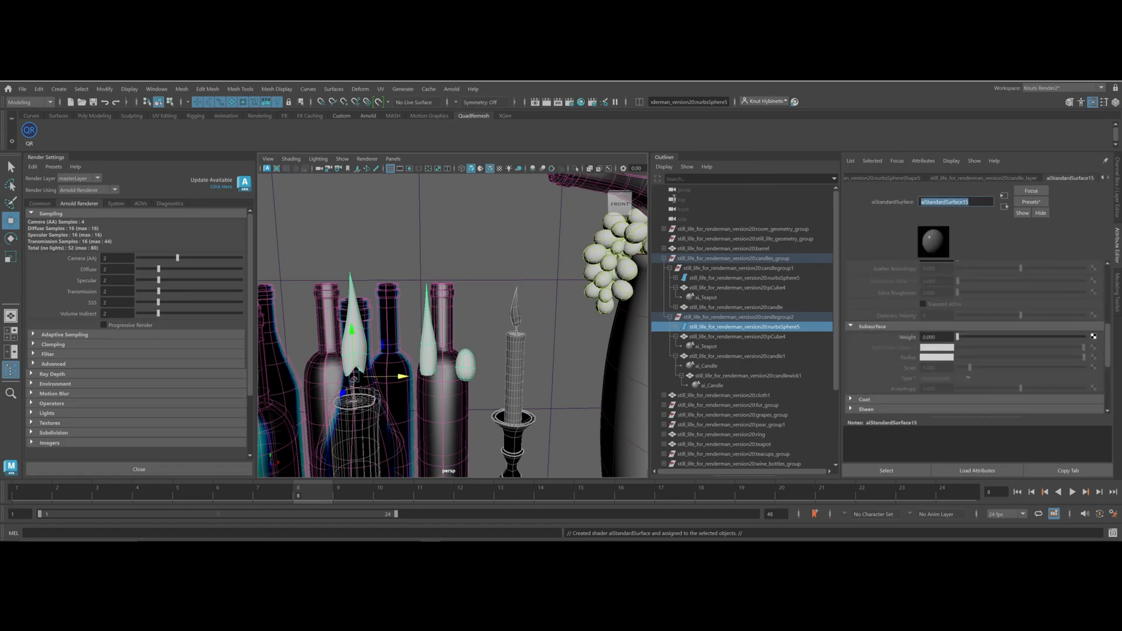
type("ai_Out_Fire")
key("Return")
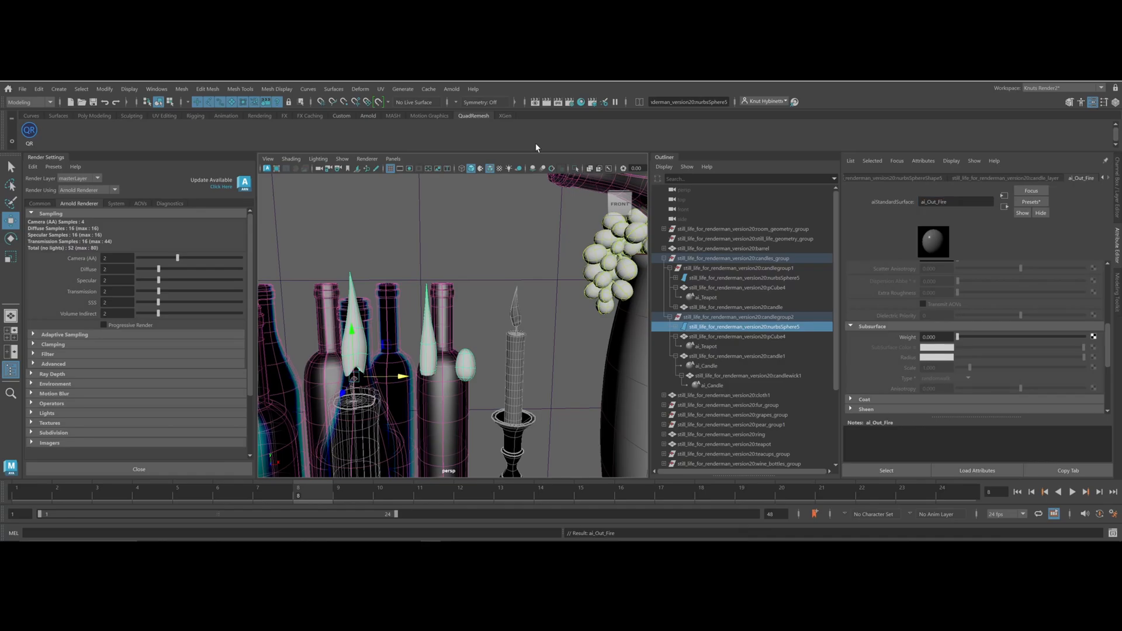
Create a new Hypershade graph tab named Candle and graph the flame's ai_Out_Fire material in it
scroll(935, 312, "up", 5)
scroll(958, 289, "up", 1)
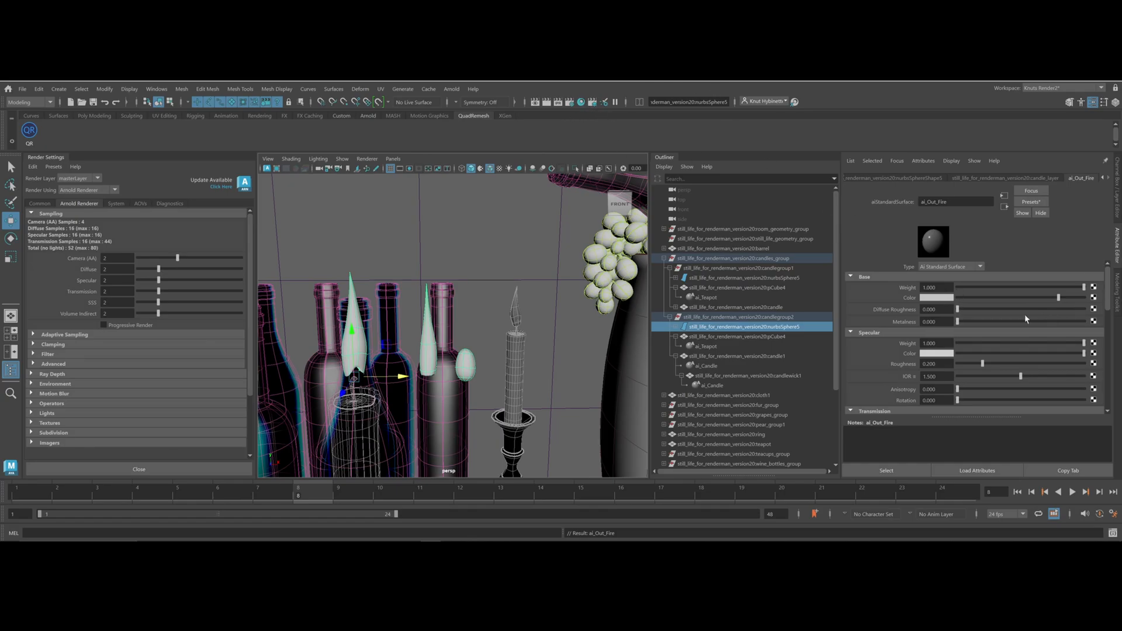
left_click(580, 101)
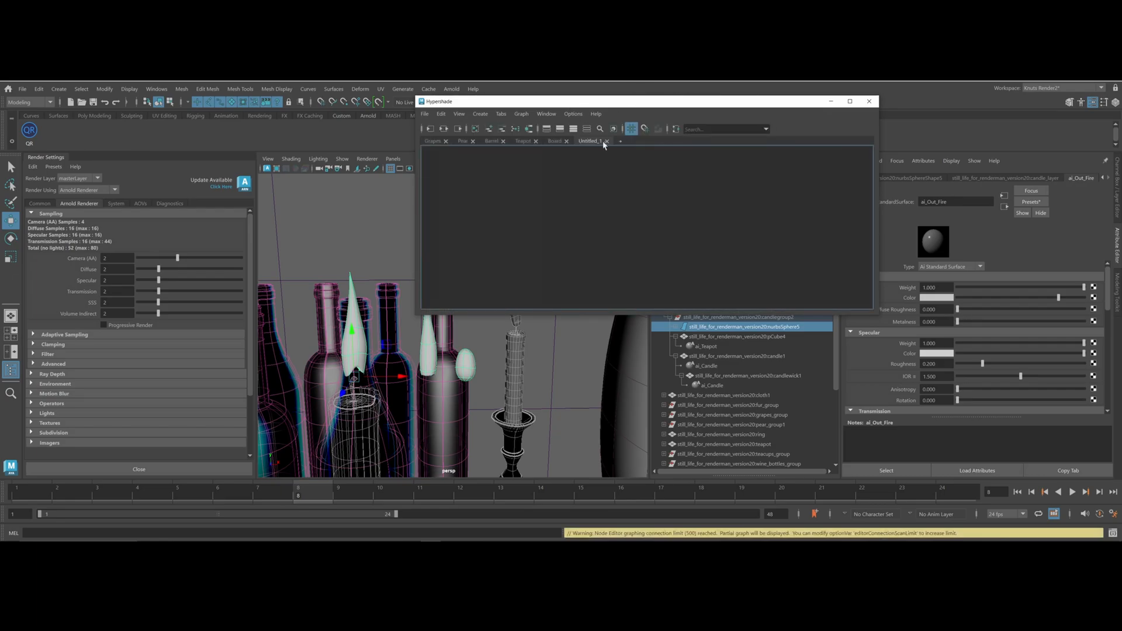
left_click(620, 141)
double_click(627, 141)
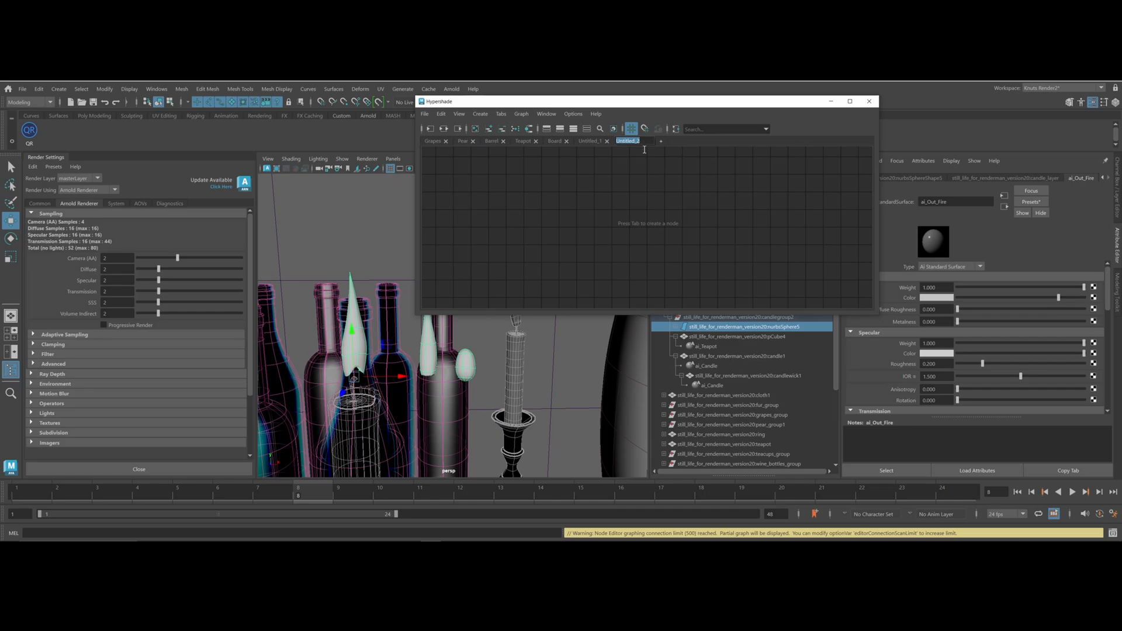
type("Candle")
key("Return")
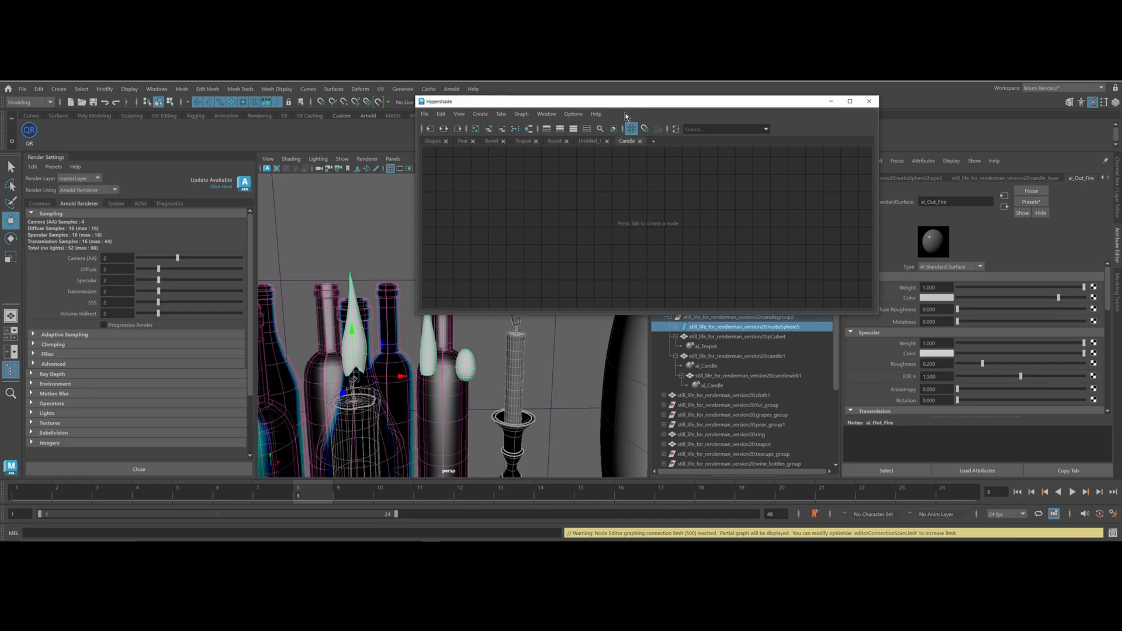
right_click(581, 209)
left_click(582, 233)
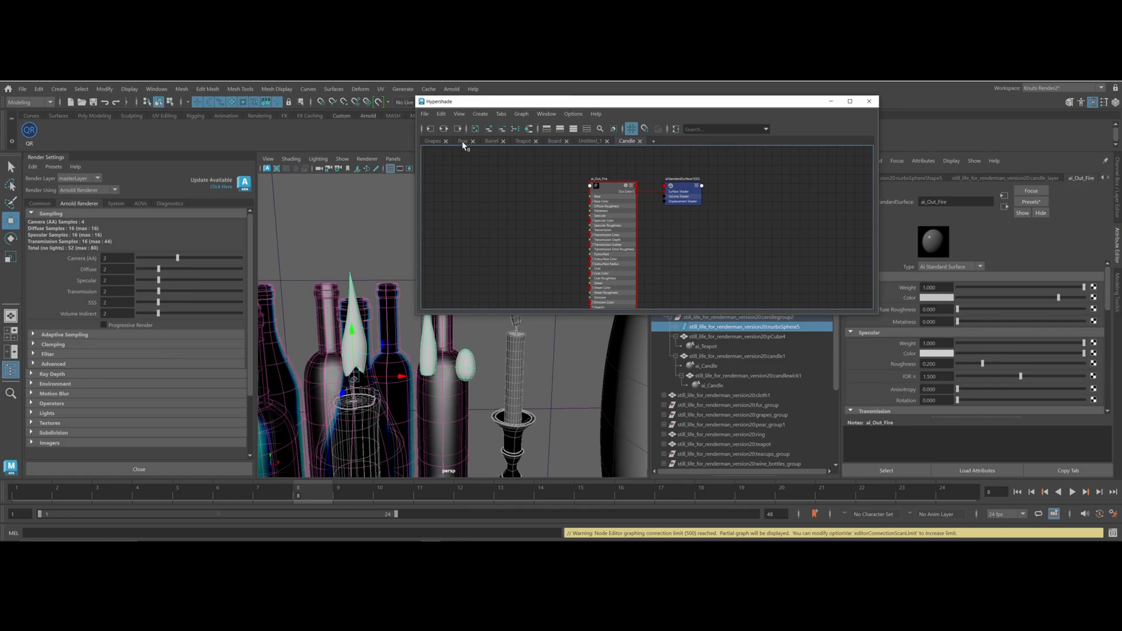
Try to move the outer flame nurbsSphere5 out of candlegroup2 in the scene hierarchy, and undo the reparenting
left_click(349, 312)
left_click(431, 341)
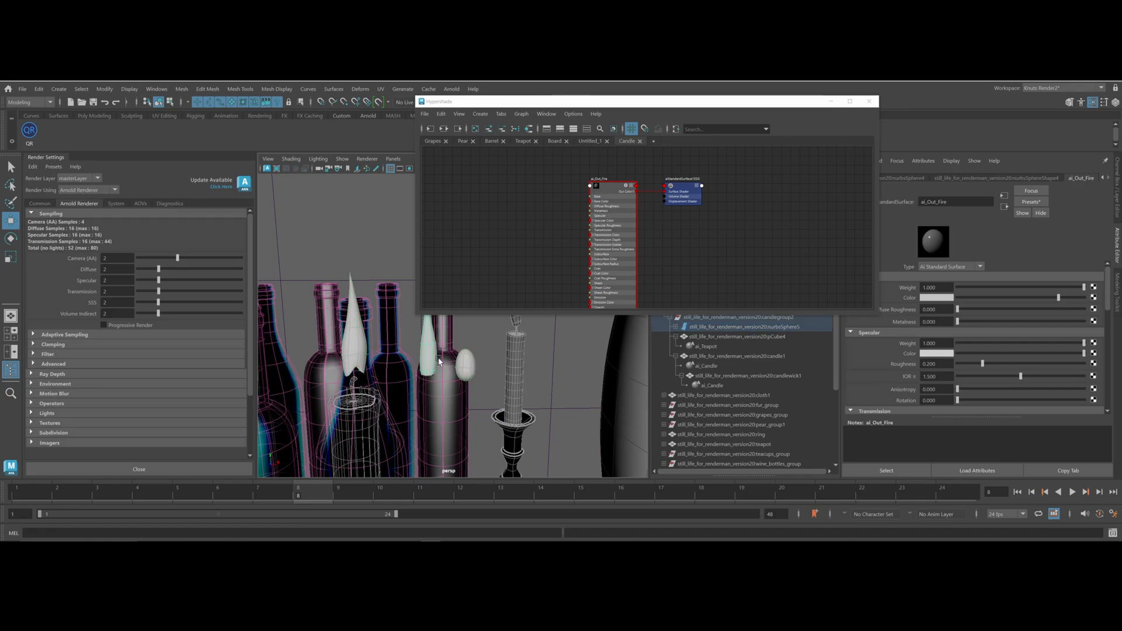
left_click(452, 366)
left_click(468, 362)
left_click_drag(336, 338, 342, 341)
left_click(349, 342)
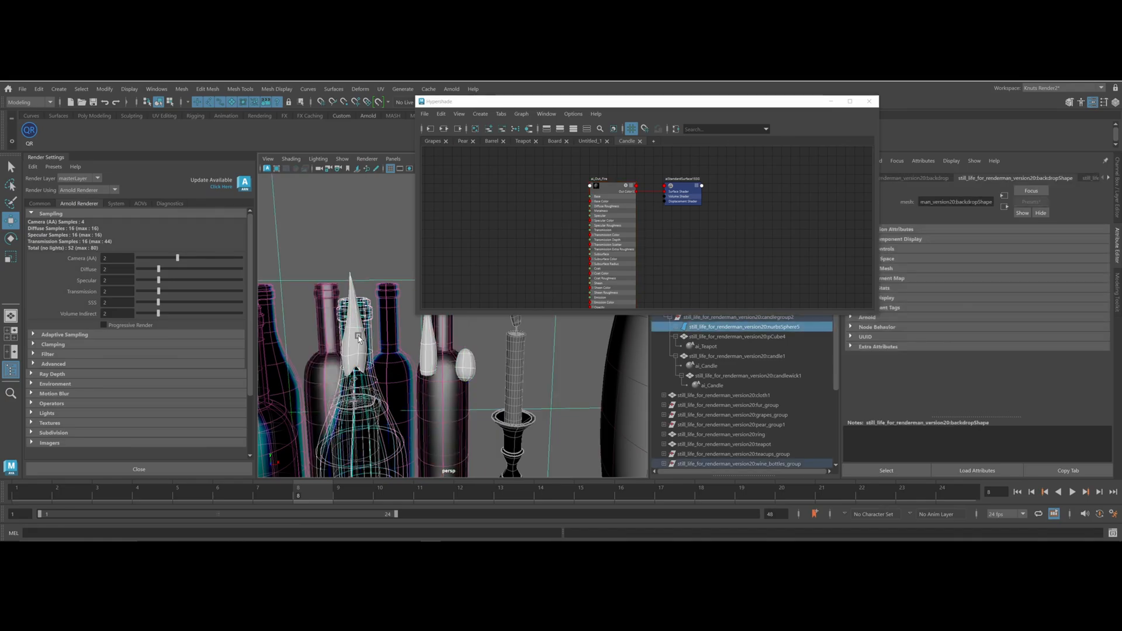
left_click_drag(712, 102, 296, 86)
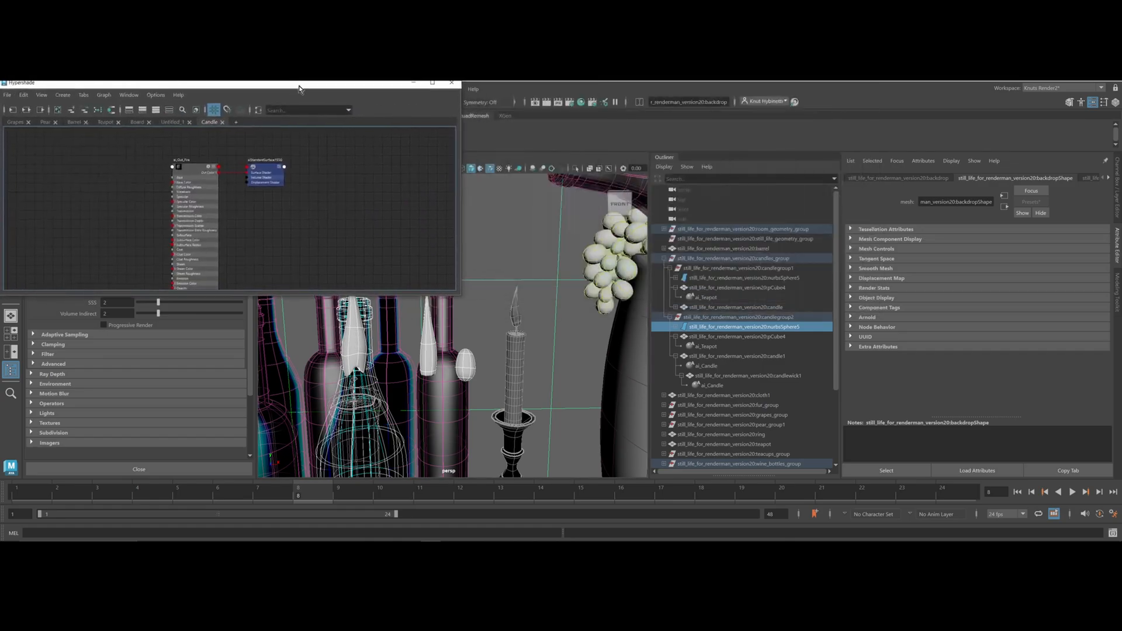
middle_click_drag(703, 326, 696, 231)
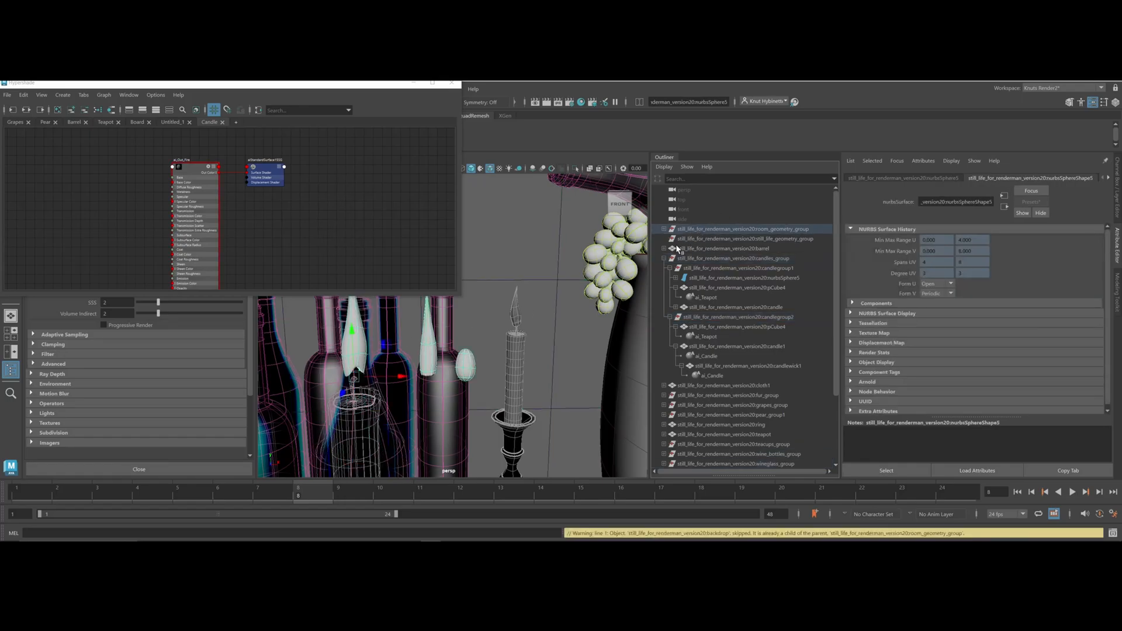
key("ctrl+z")
Unparent the outer flame nurbsSphere5 from candlegroup2
left_click(359, 350)
left_click(676, 327)
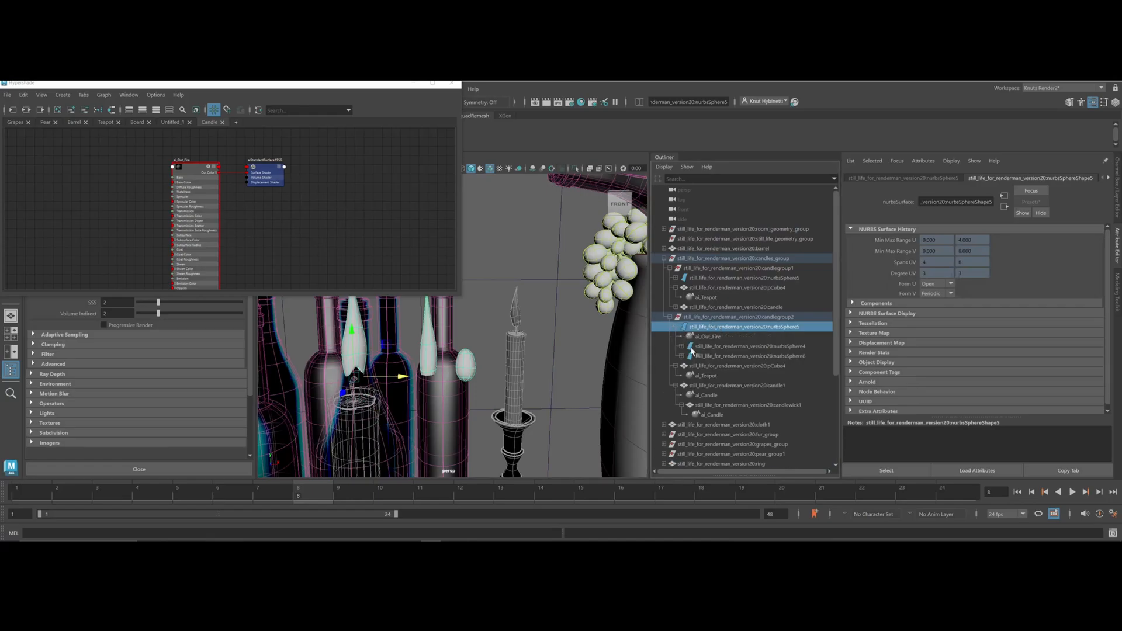
left_click(716, 346)
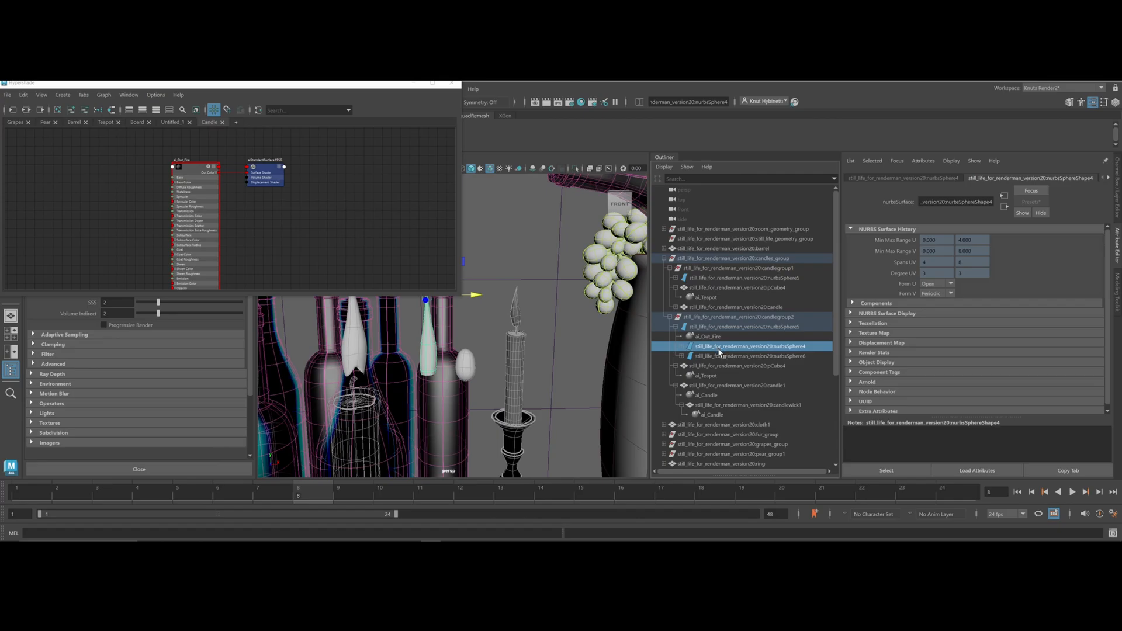
left_click(716, 329)
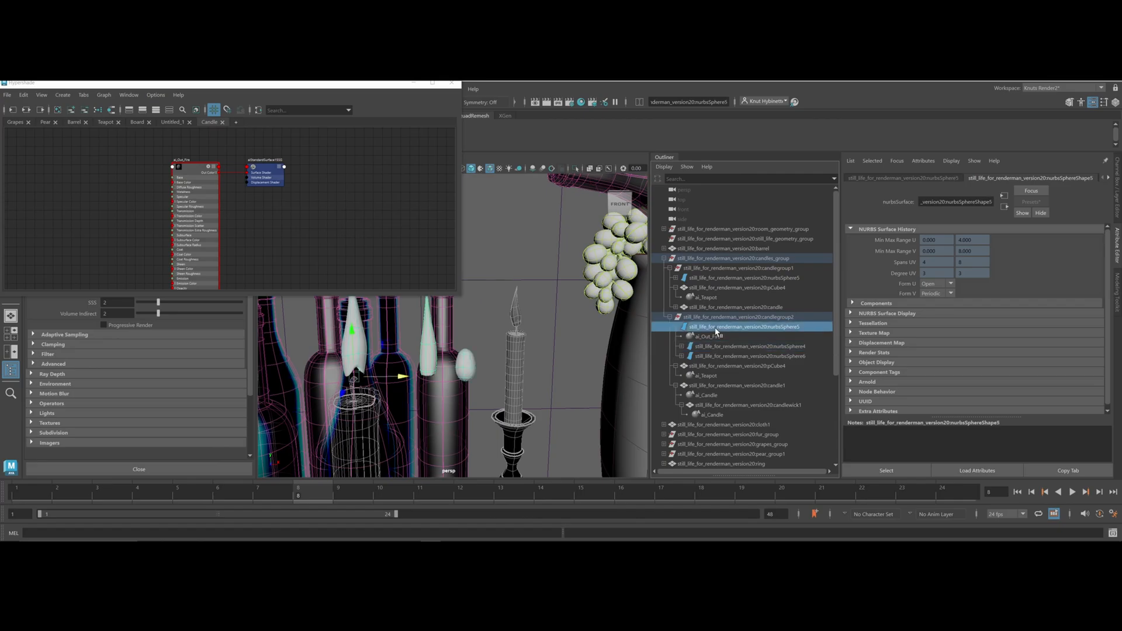
left_click_drag(247, 85, 379, 176)
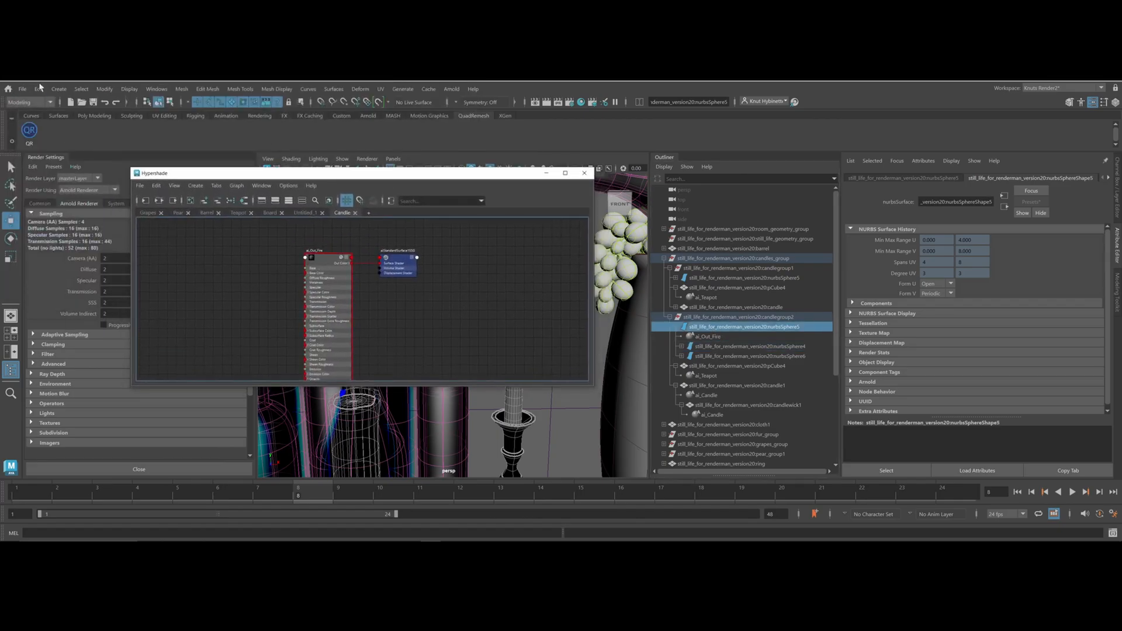
left_click(39, 89)
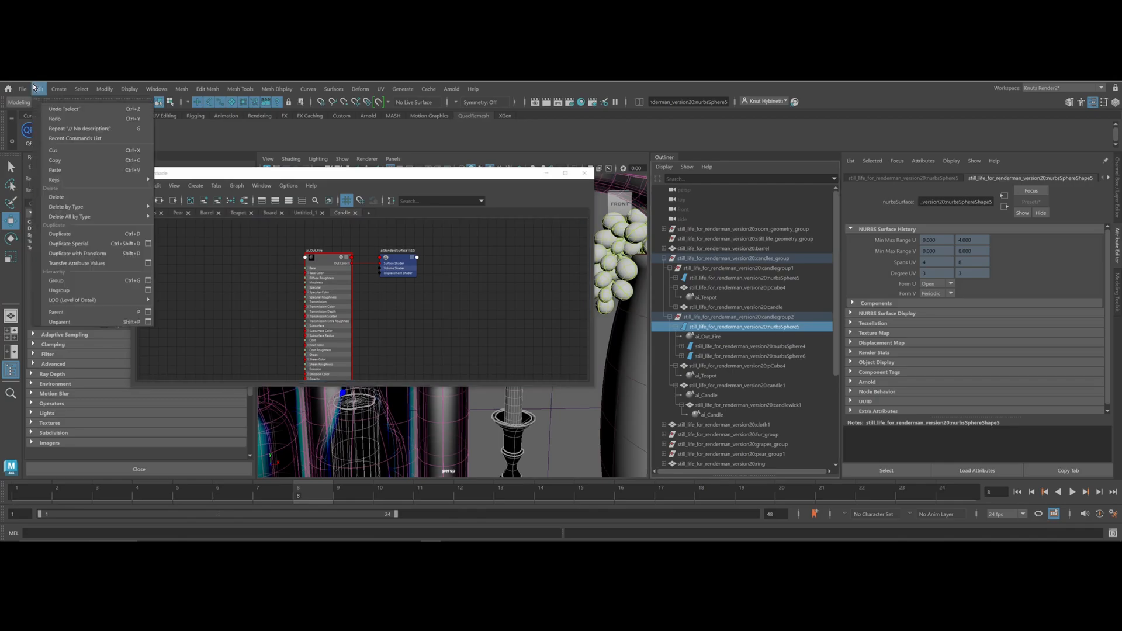
left_click(60, 321)
left_click_drag(455, 174, 230, 145)
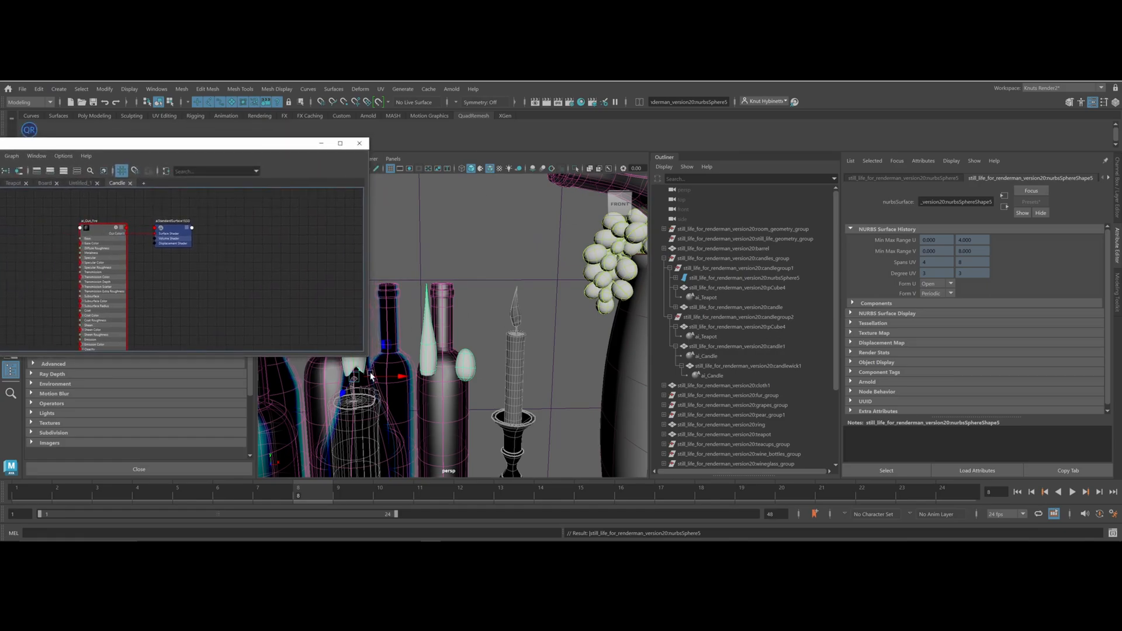
Unparent the middle flame nurbsSphere4 and the egg-shaped bottom flame nurbsSphere6 to the scene's root level
middle_click_drag(381, 357, 461, 369, "alt")
left_click(517, 350)
key("Up")
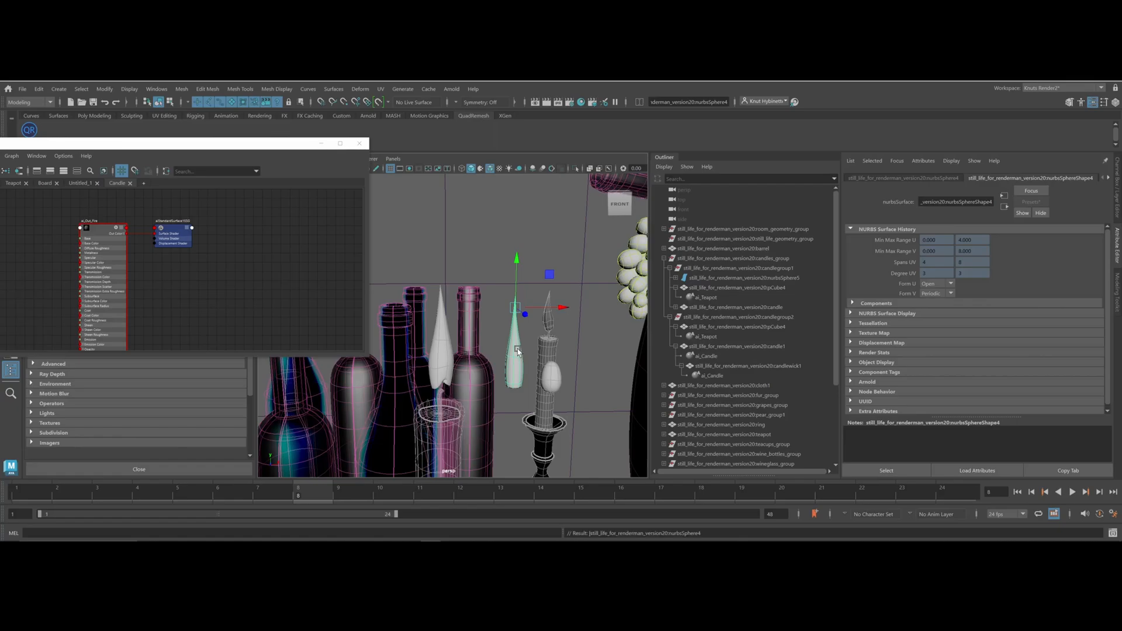
left_click(553, 384)
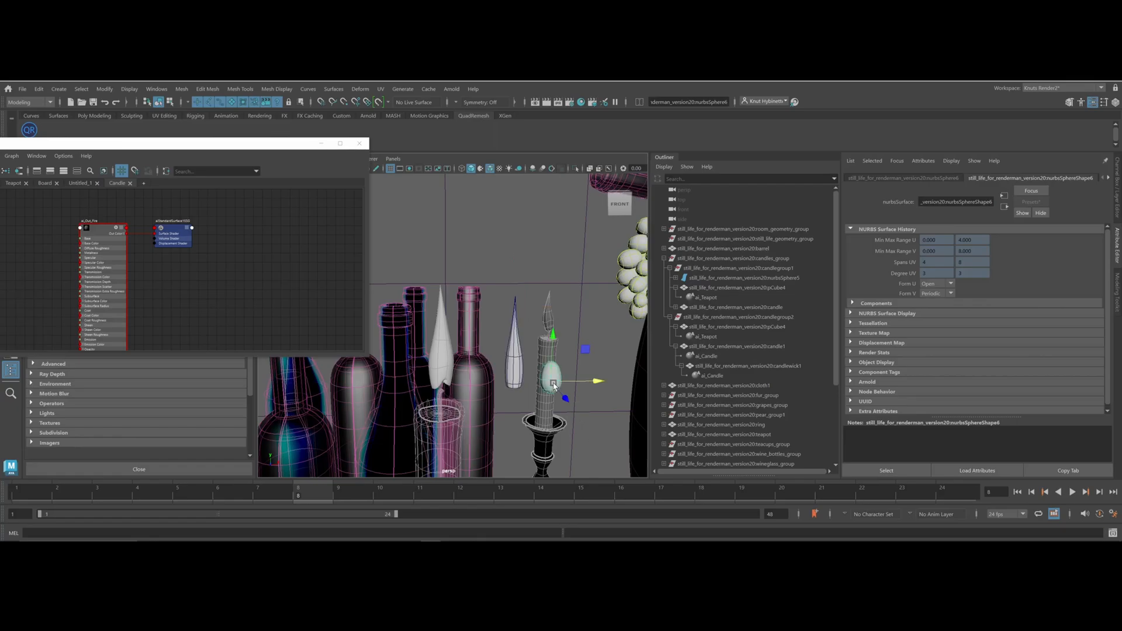
key("shift+p")
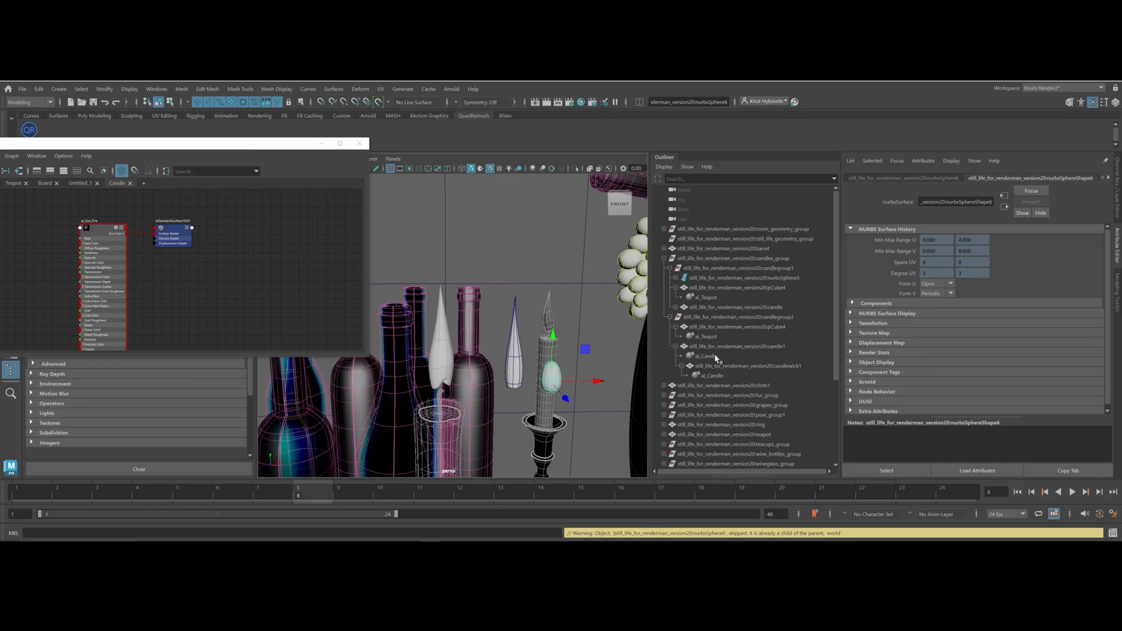
Rename the outer flame nurbsSphere5 as Out_Fire
scroll(681, 360, "down", 4)
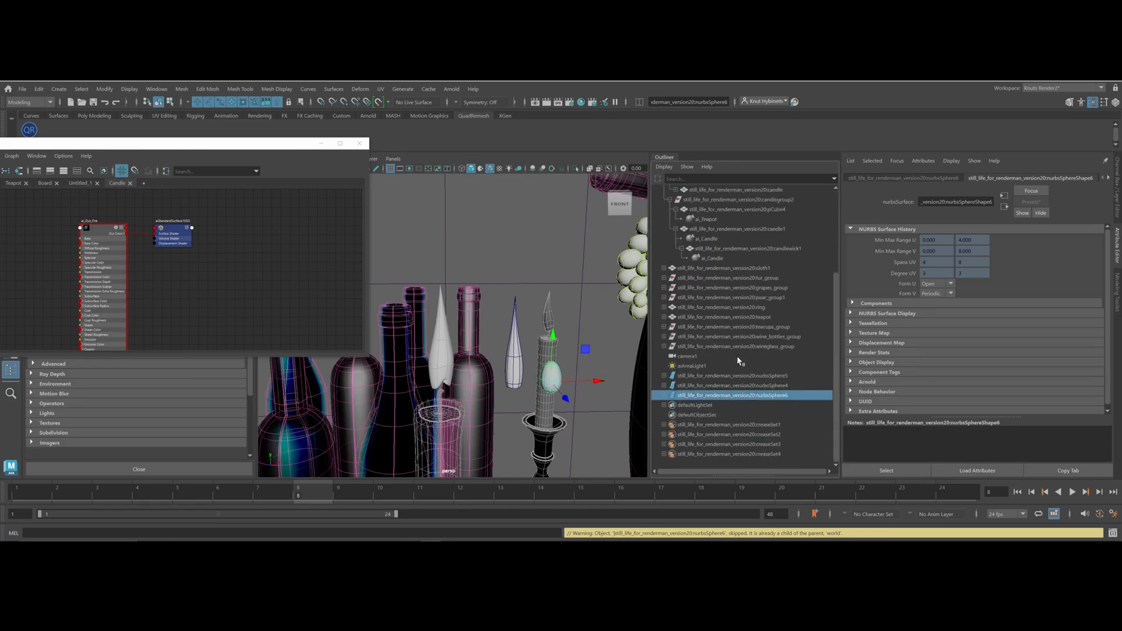
left_click(692, 385)
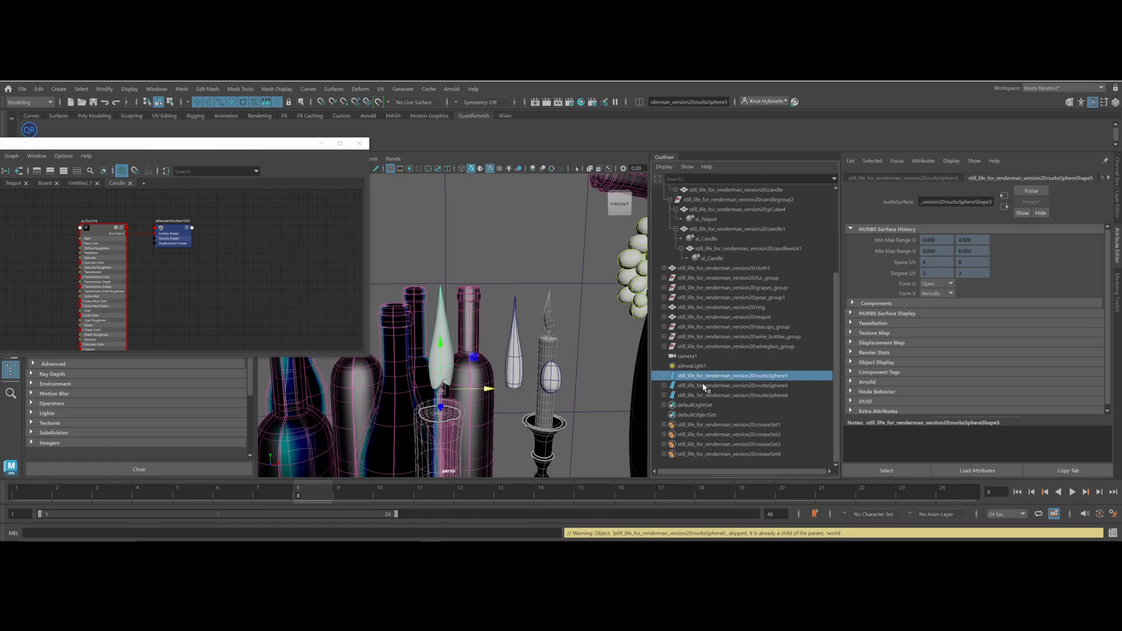
double_click(706, 376)
double_click(707, 376)
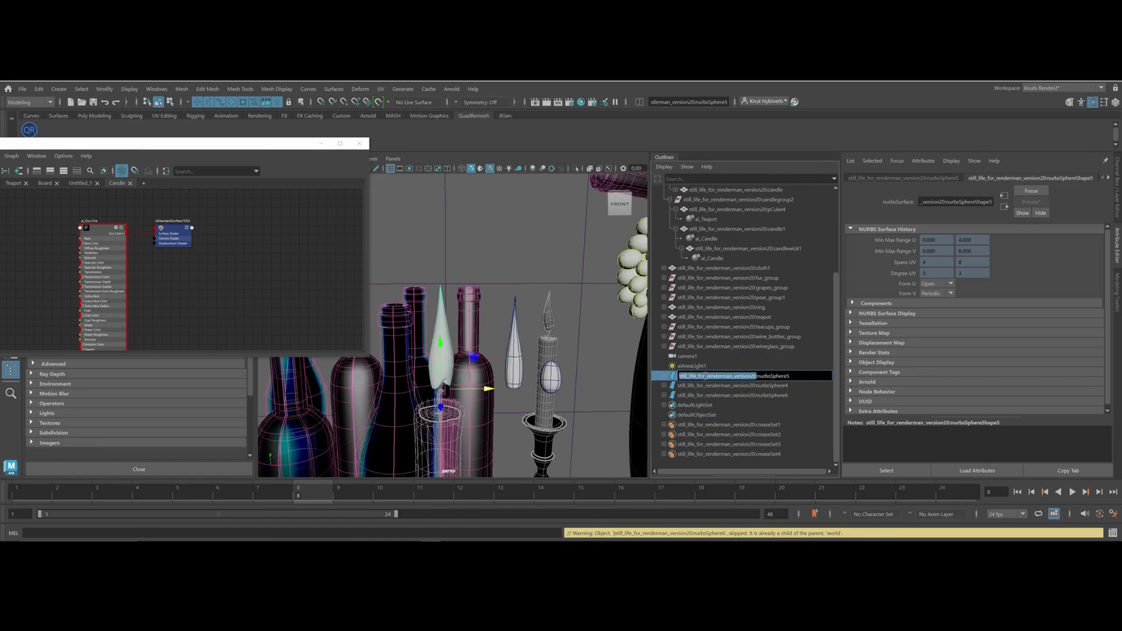
key("ctrl+a")
key("BackSpace")
key("Return")
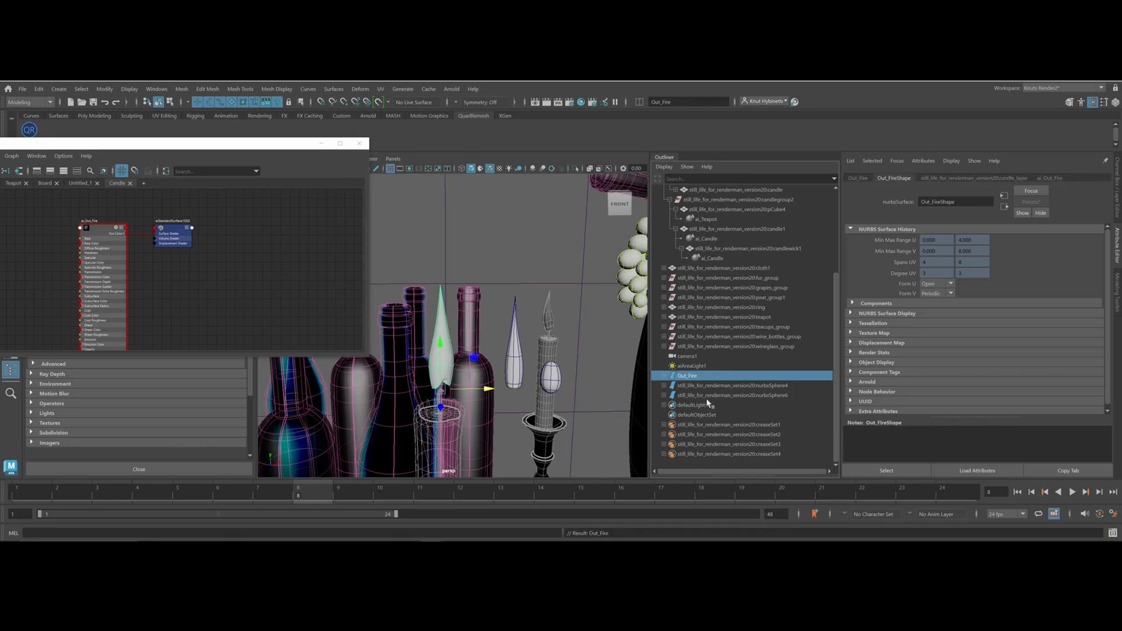
Rename the middle flame nurbsSphere4 as M
double_click(726, 387)
type("M")
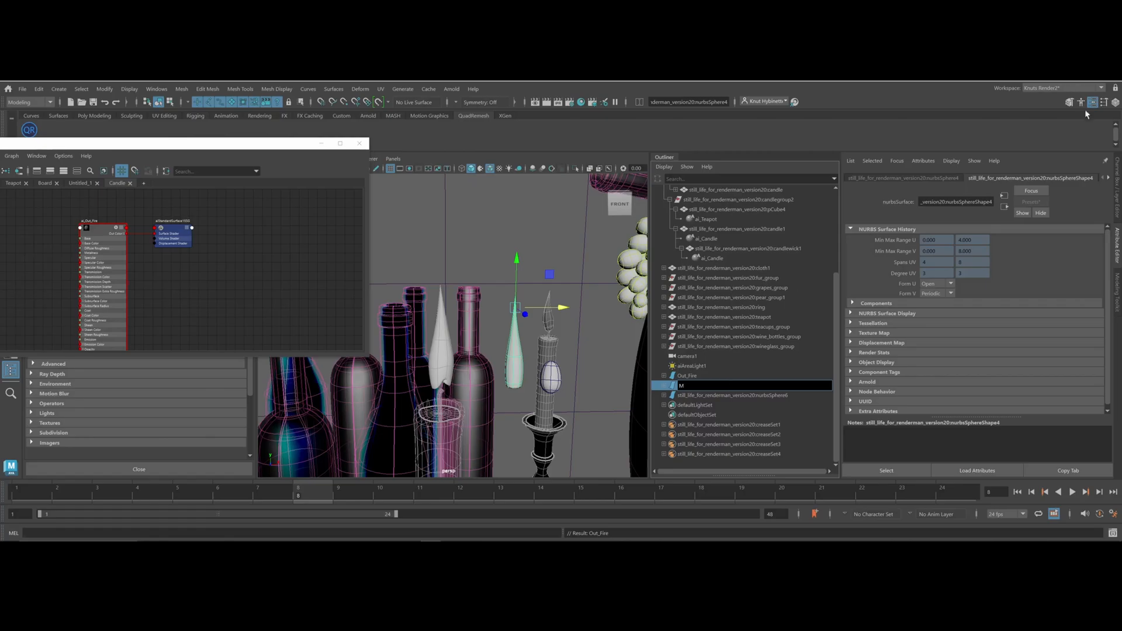
key("Return")
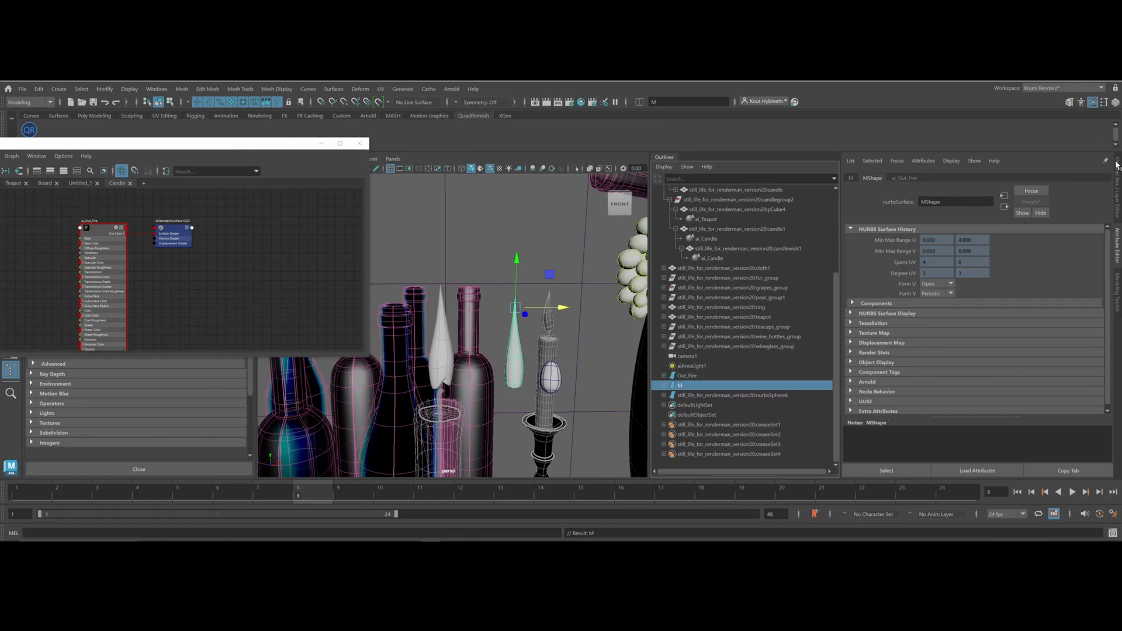
Try overwriting the middle flame's Translate X, Y and Z values together, and undo the change
left_click(1117, 203)
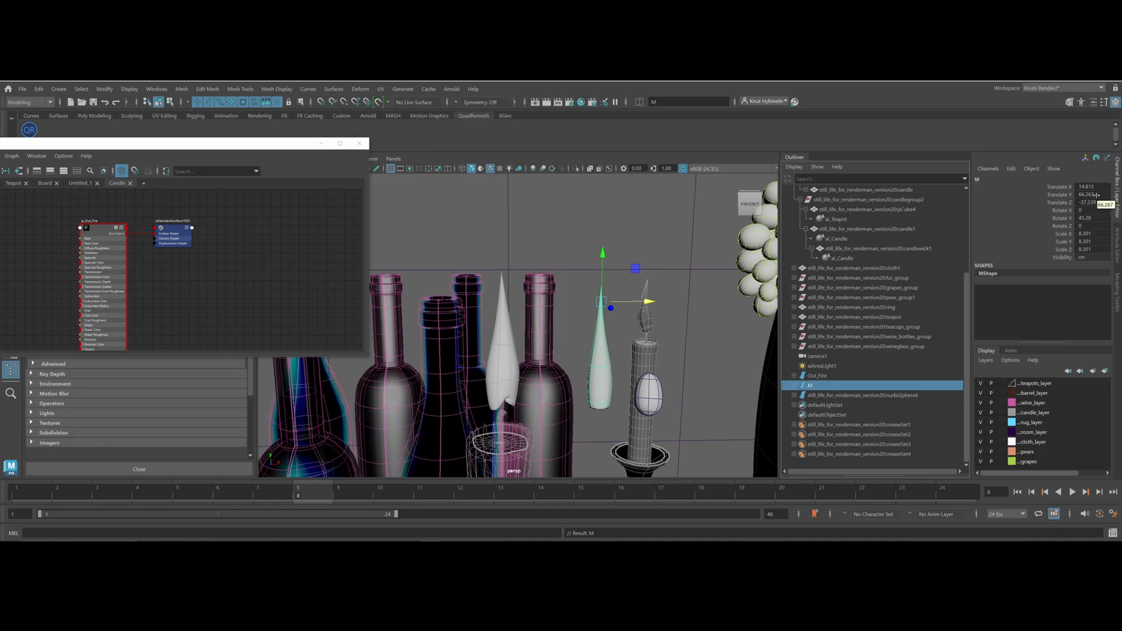
left_click_drag(1086, 187, 1085, 202)
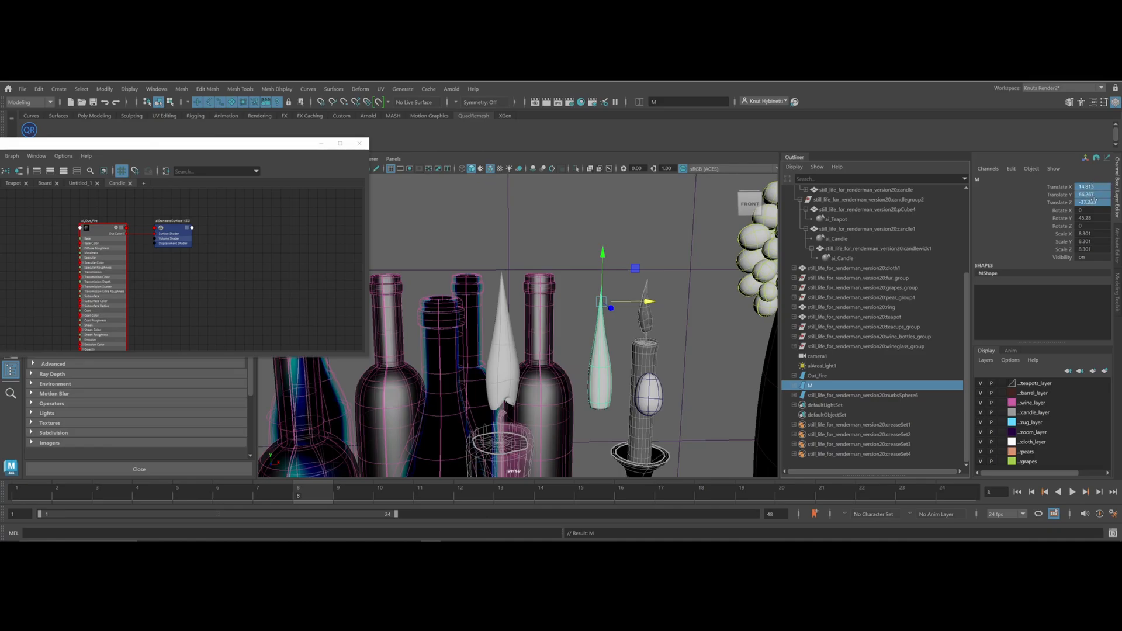
type("0")
key("Return")
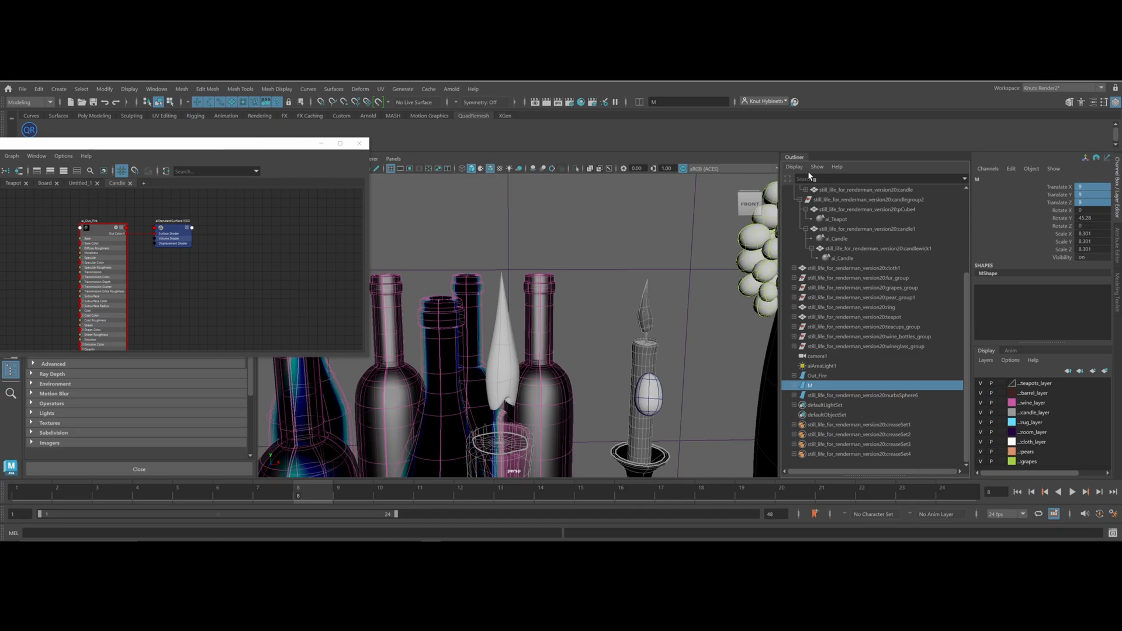
key("ctrl+z")
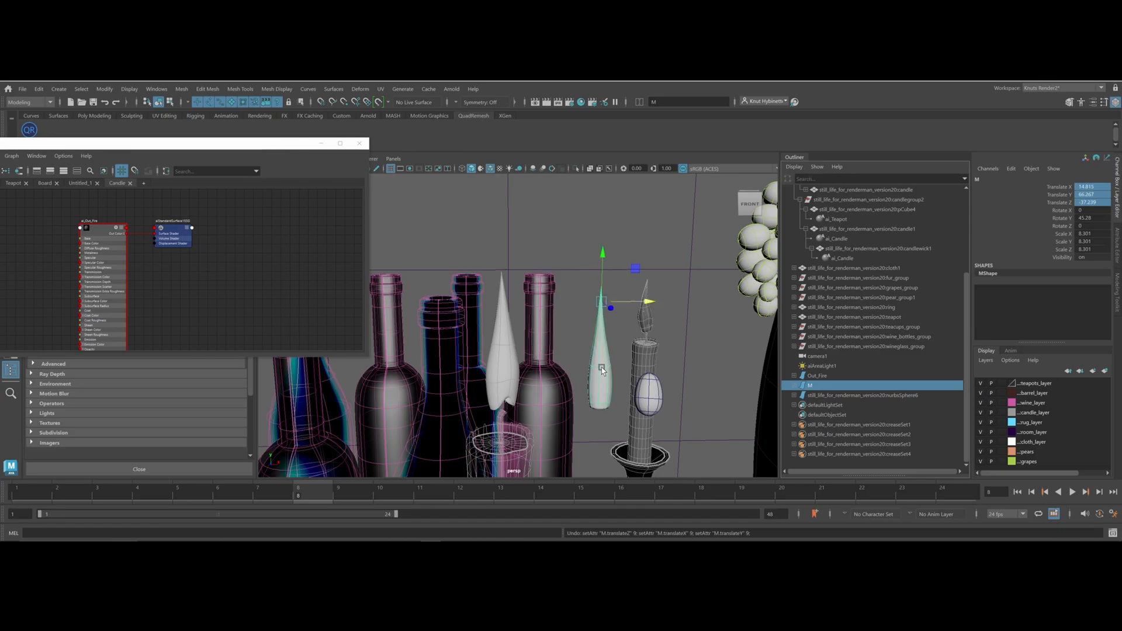
Rename the middle flame object M as MiddleFire
double_click(818, 387)
type("idd")
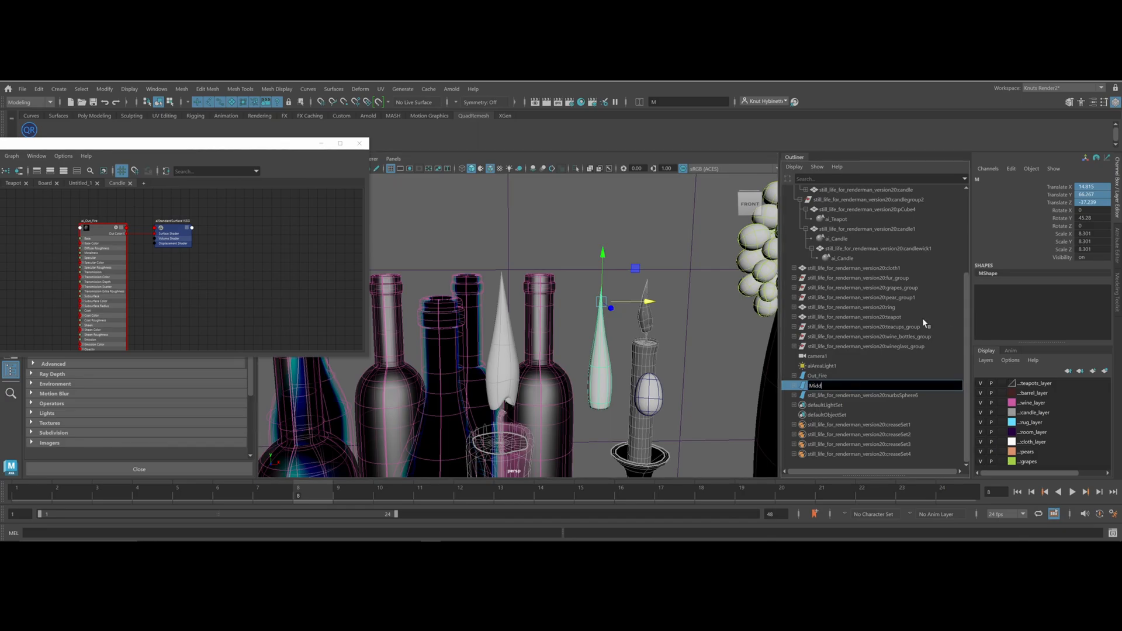
type("leFire")
key("Return")
Rename the egg-shaped bottom flame nurbsSphere6 as BottomFire
left_click(857, 396)
double_click(858, 395)
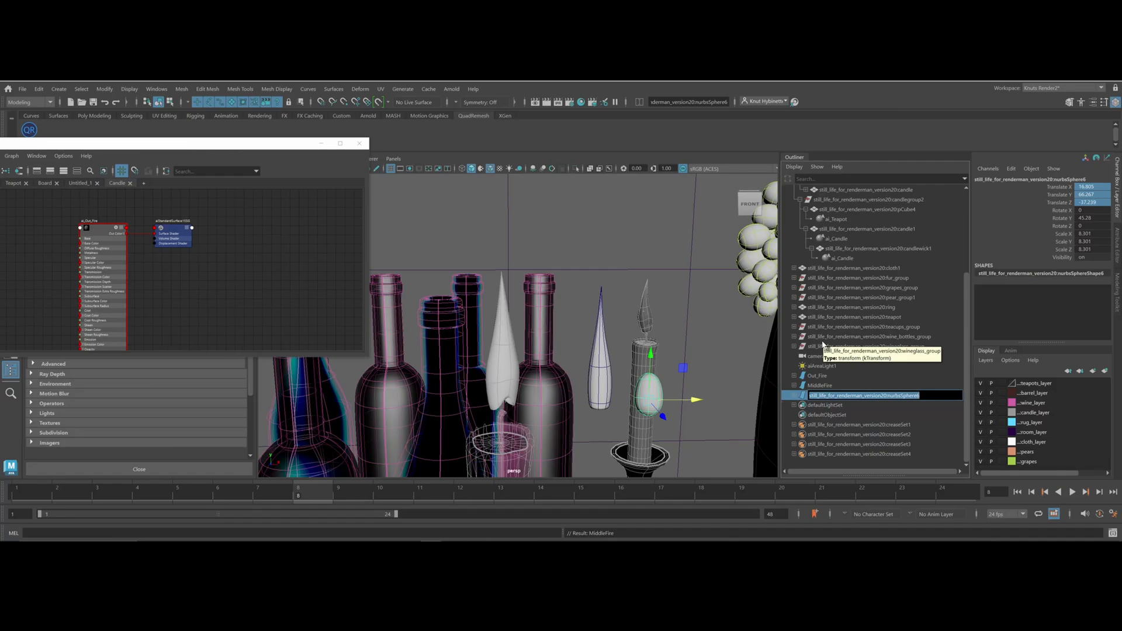
type("BottomFir")
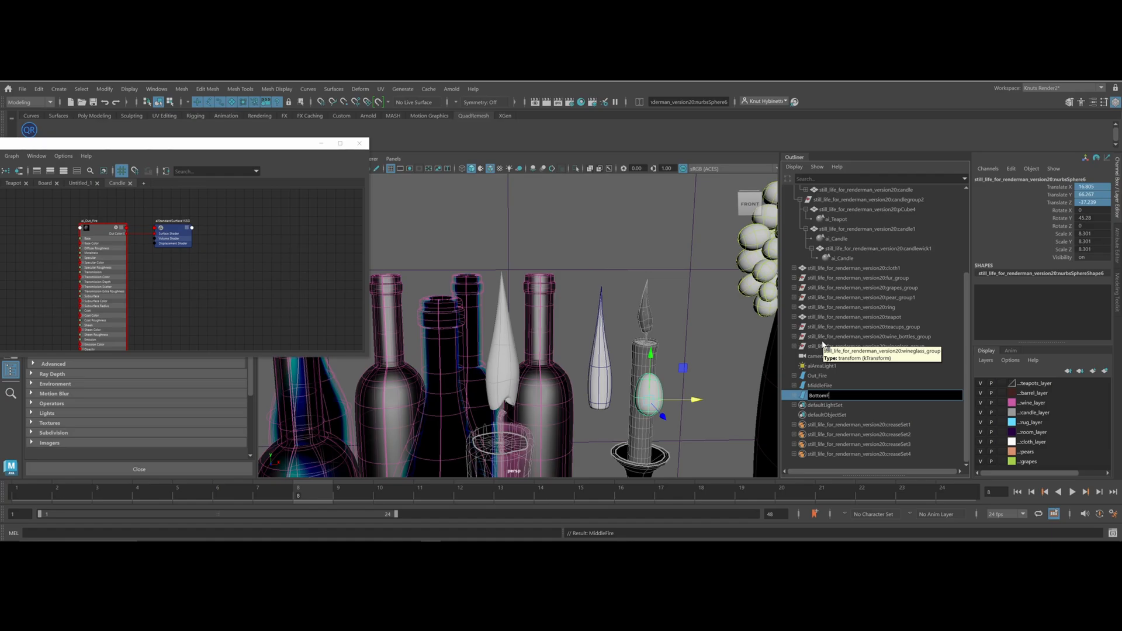
key("Return")
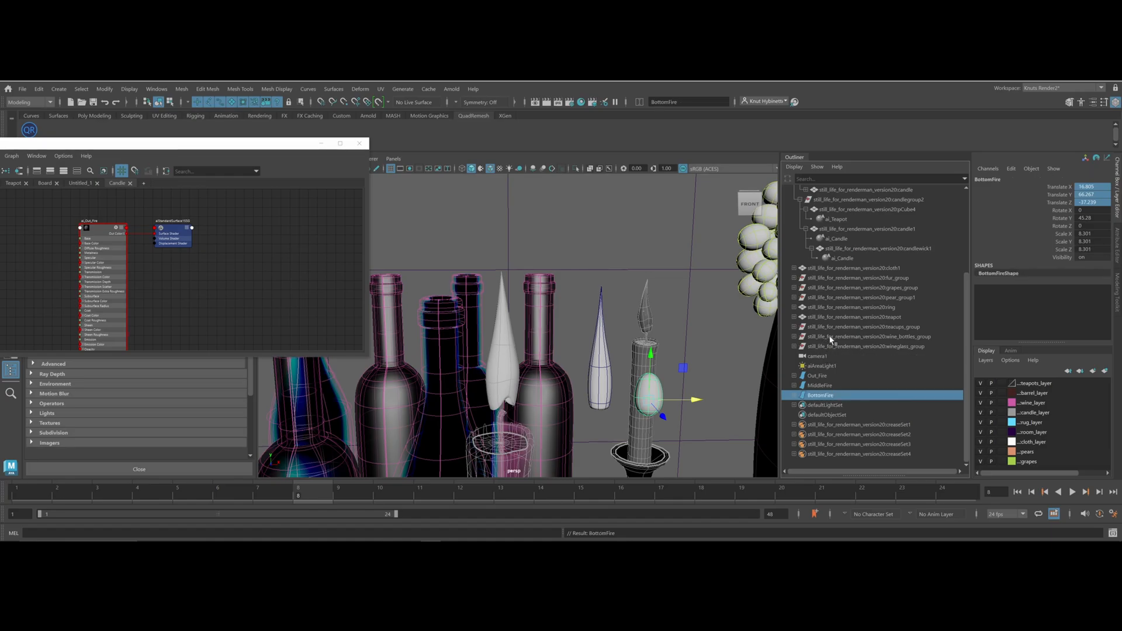
Add an aiFacingRatio node to the Candle graph and place it beside the inputs of the ai_Out_Fire material
left_click(821, 376)
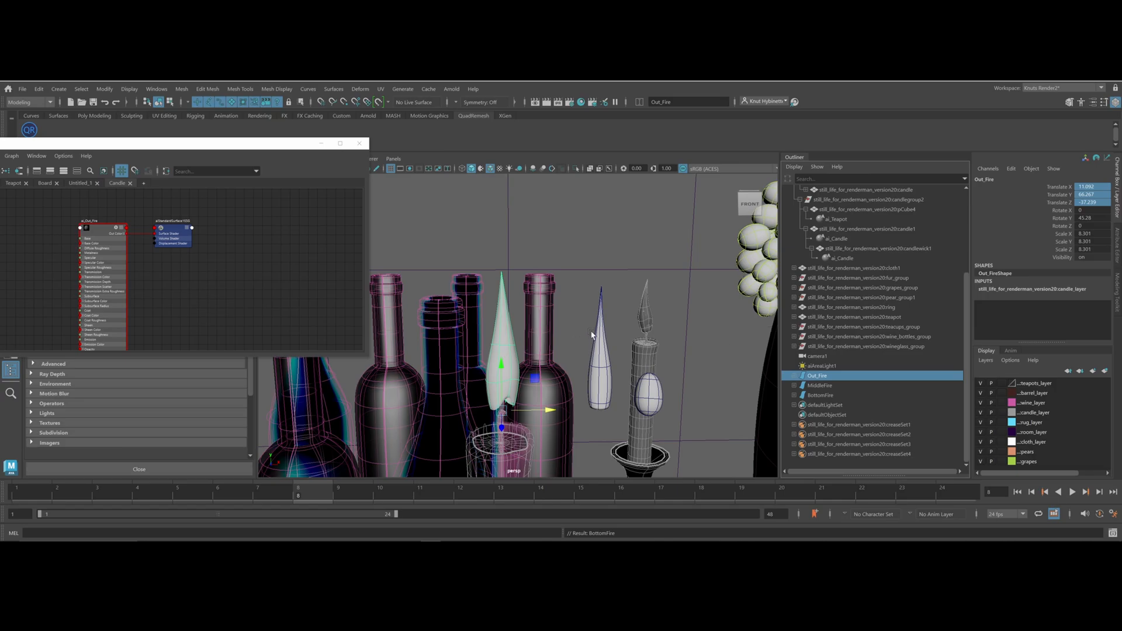
middle_click_drag(223, 316, 324, 237, "alt")
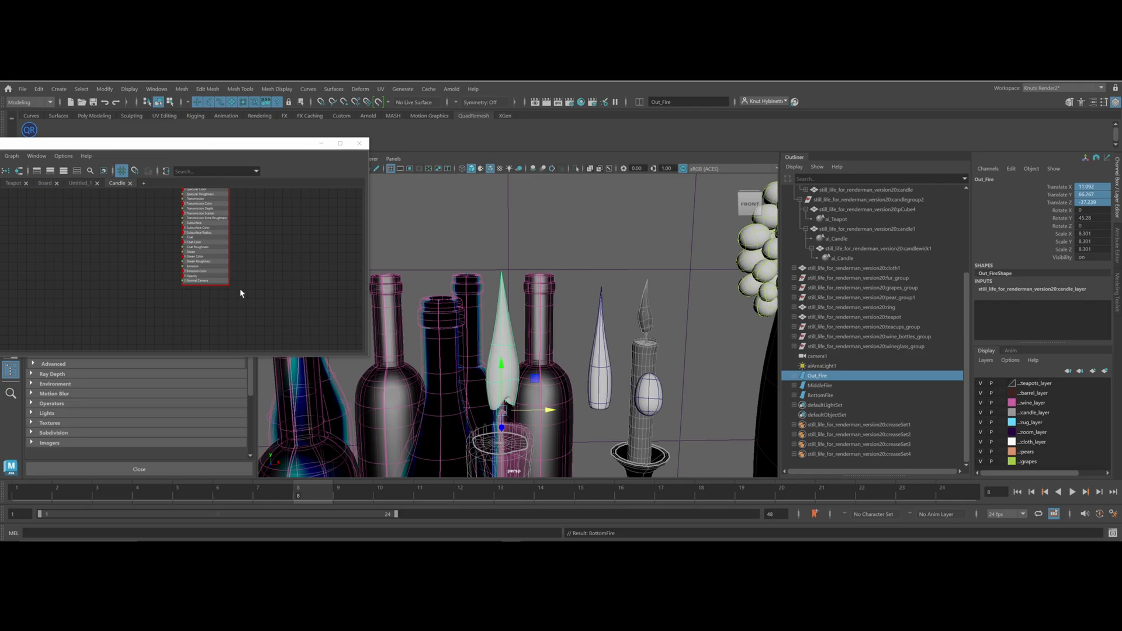
middle_click_drag(155, 329, 178, 328, "alt")
key("Tab")
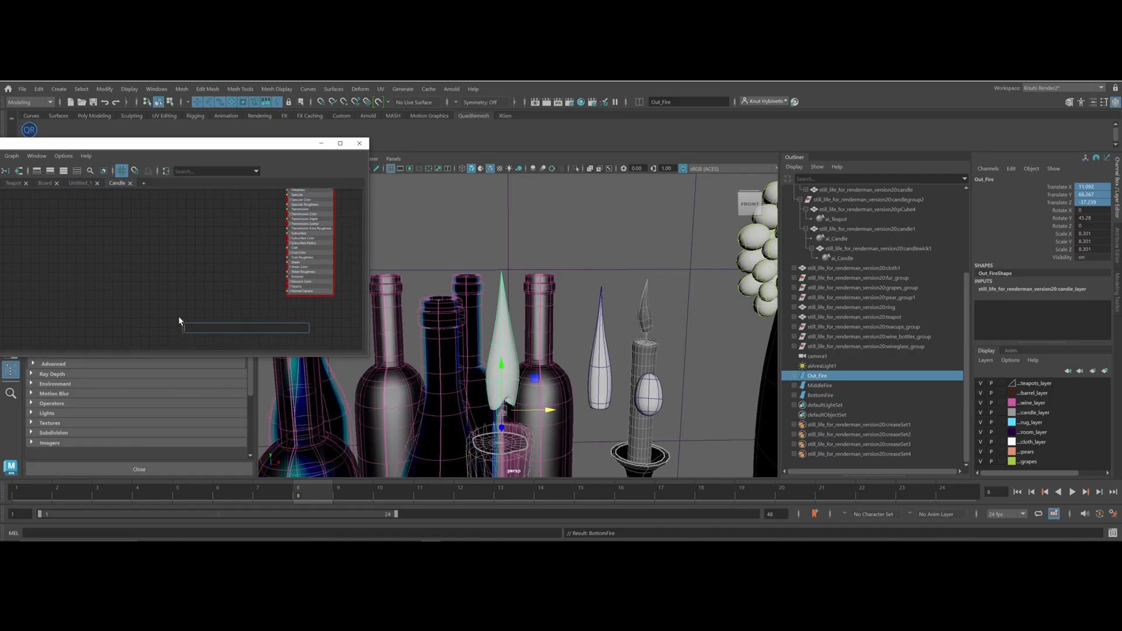
type("asi")
key("BackSpace")
key("BackSpace")
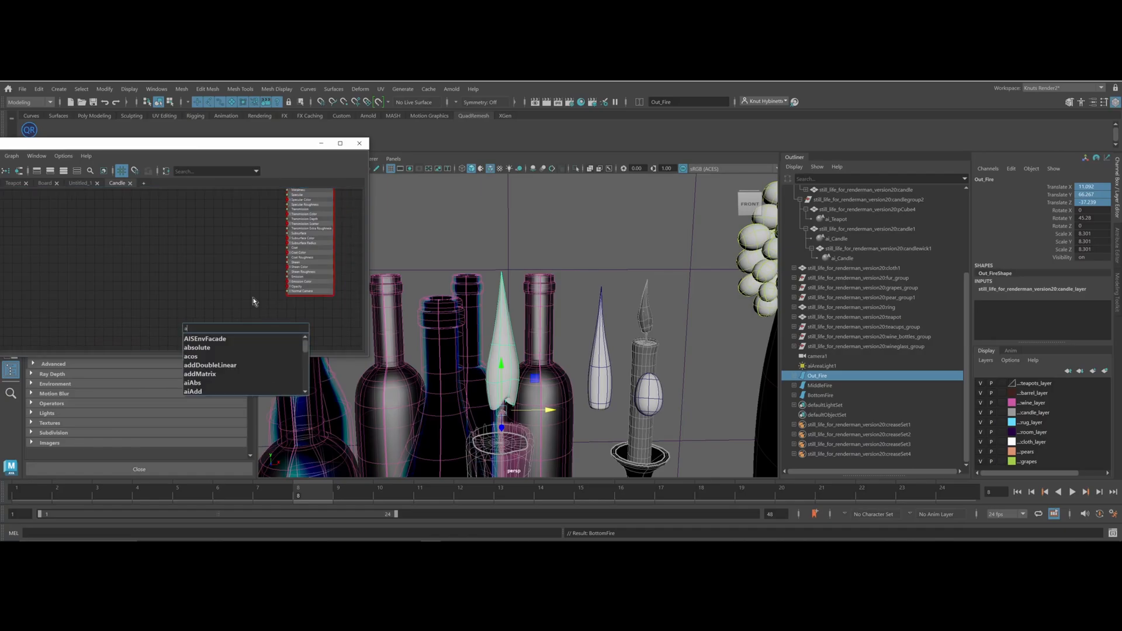
type("icol")
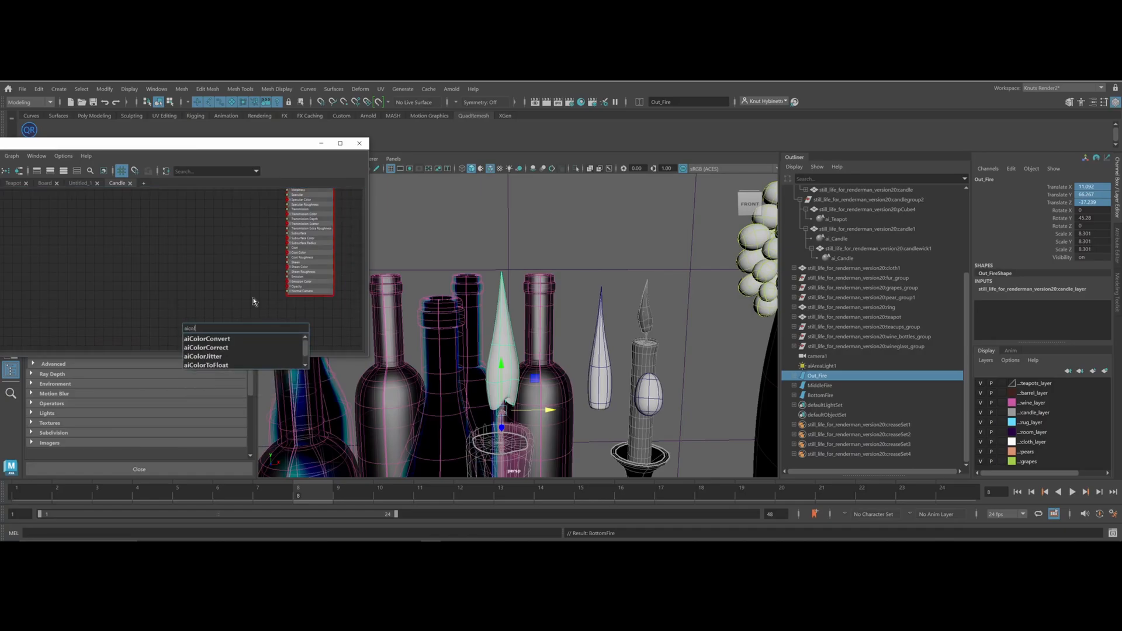
key("BackSpace")
key("BackSpace")
key("BackSpace")
type("face")
key("BackSpace")
left_click(226, 339)
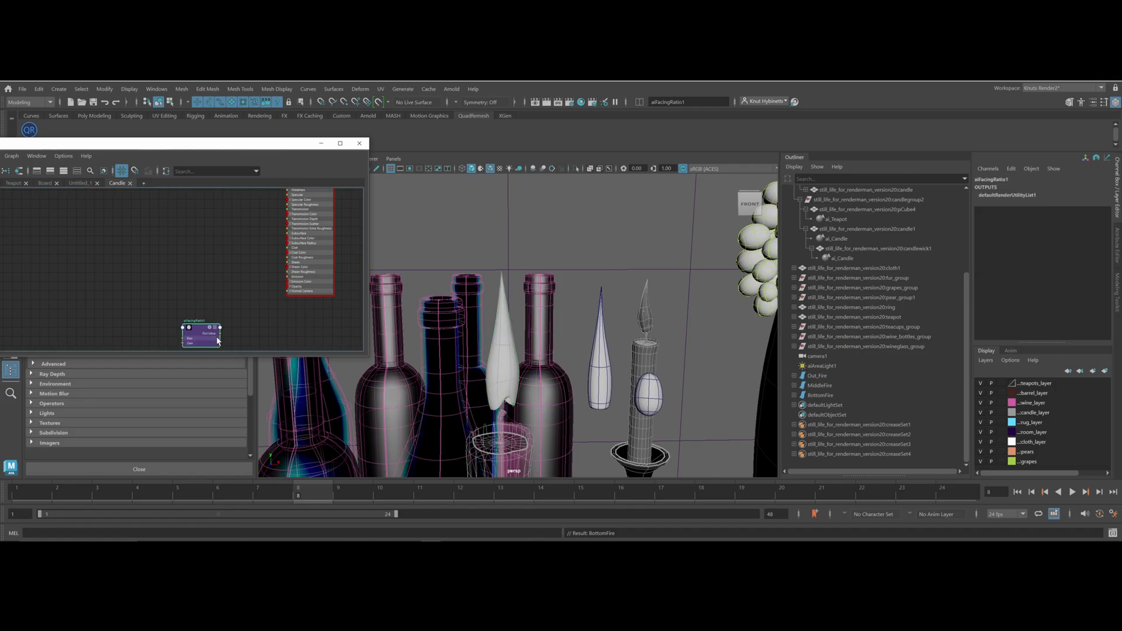
left_click_drag(204, 299, 213, 274)
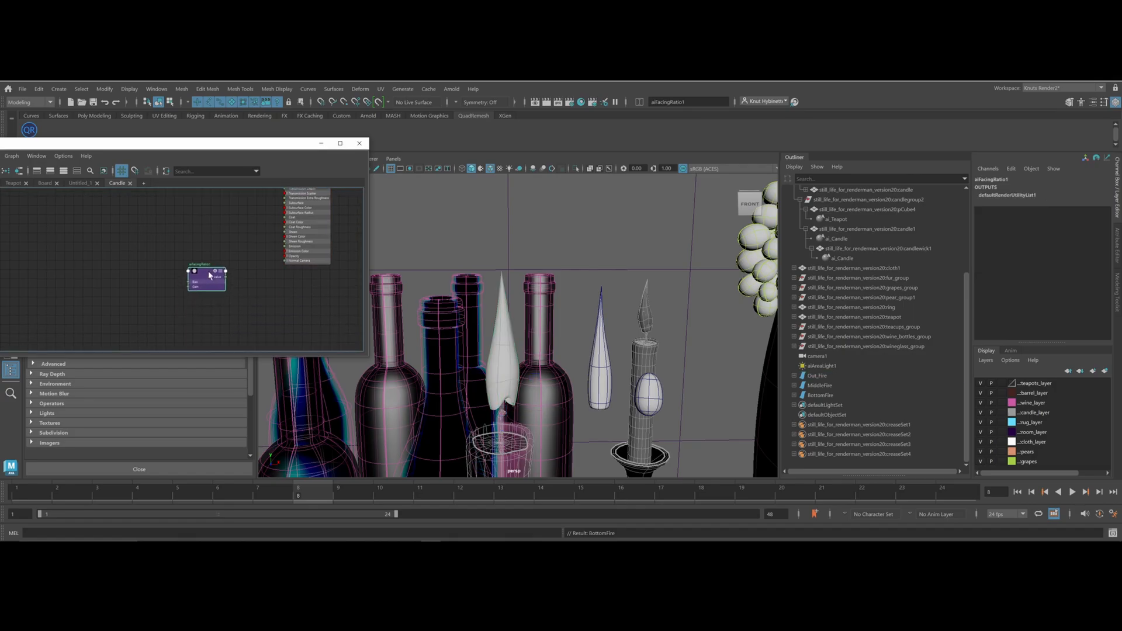
scroll(213, 275, "up", 6)
middle_click_drag(318, 242, 199, 274, "alt")
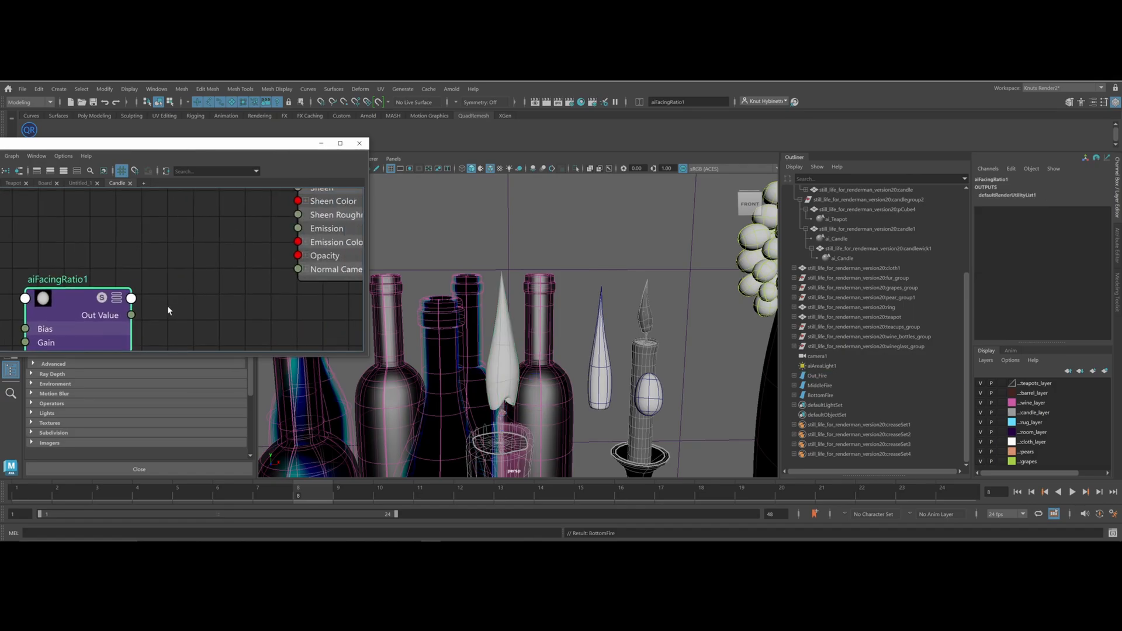
Connect the aiFacingRatio1 node's Out Transparency output to the Opacity input of the ai_Out_Fire material
left_click_drag(131, 315, 215, 260)
scroll(208, 305, "down", 5)
left_click_drag(163, 318, 167, 270)
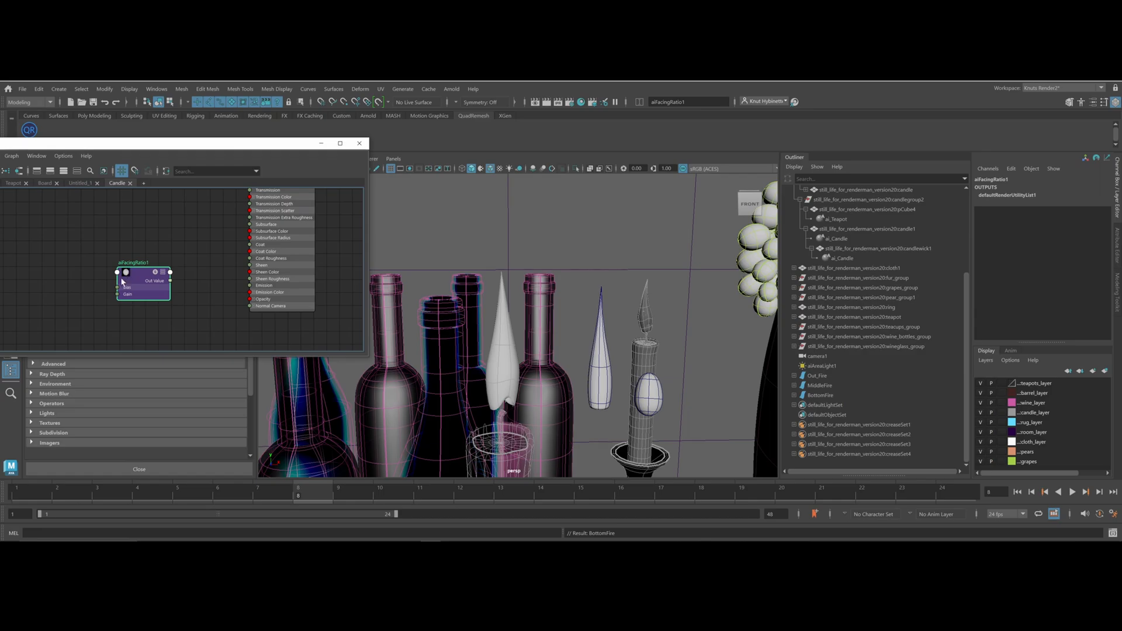
middle_click_drag(216, 226, 215, 237, "alt")
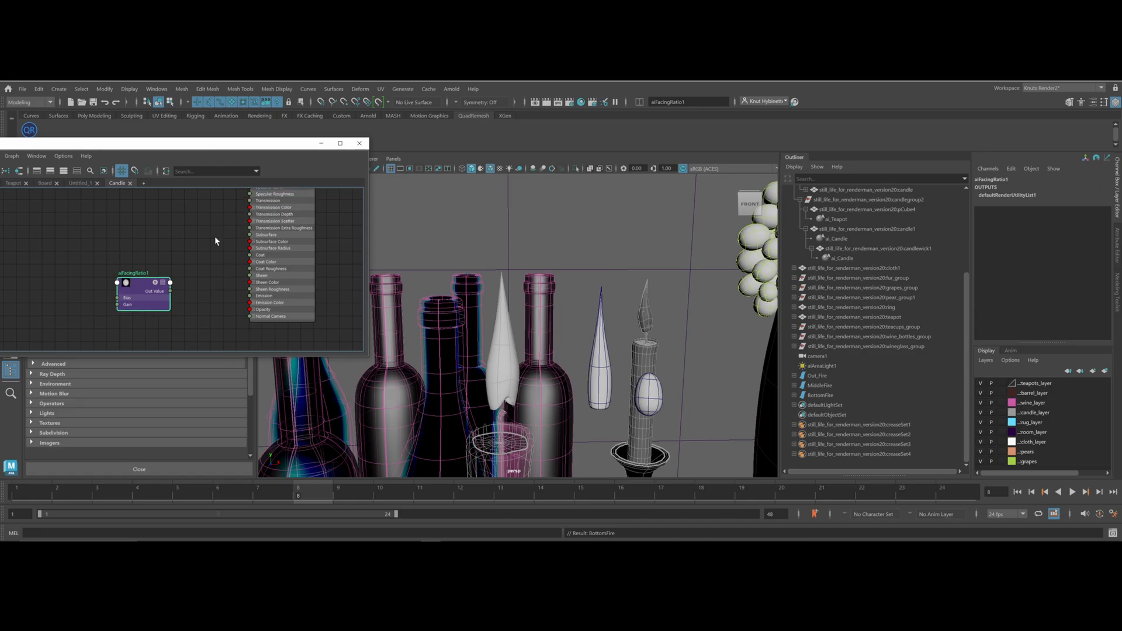
scroll(193, 314, "up", 4)
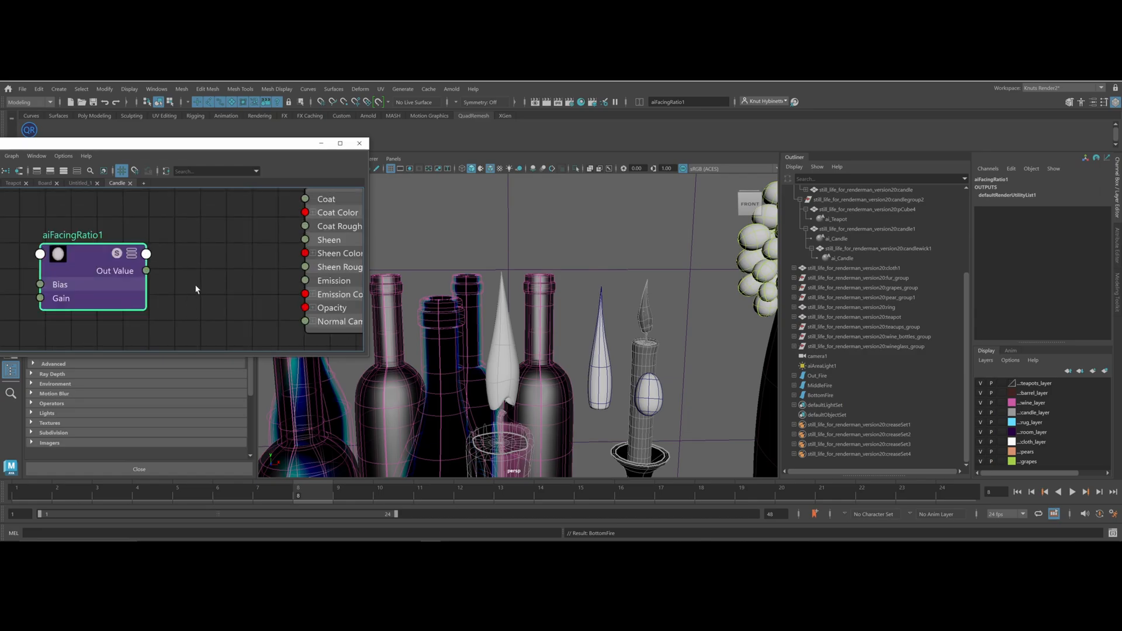
left_click(132, 255)
left_click(133, 256)
left_click(133, 255)
scroll(164, 295, "down", 2)
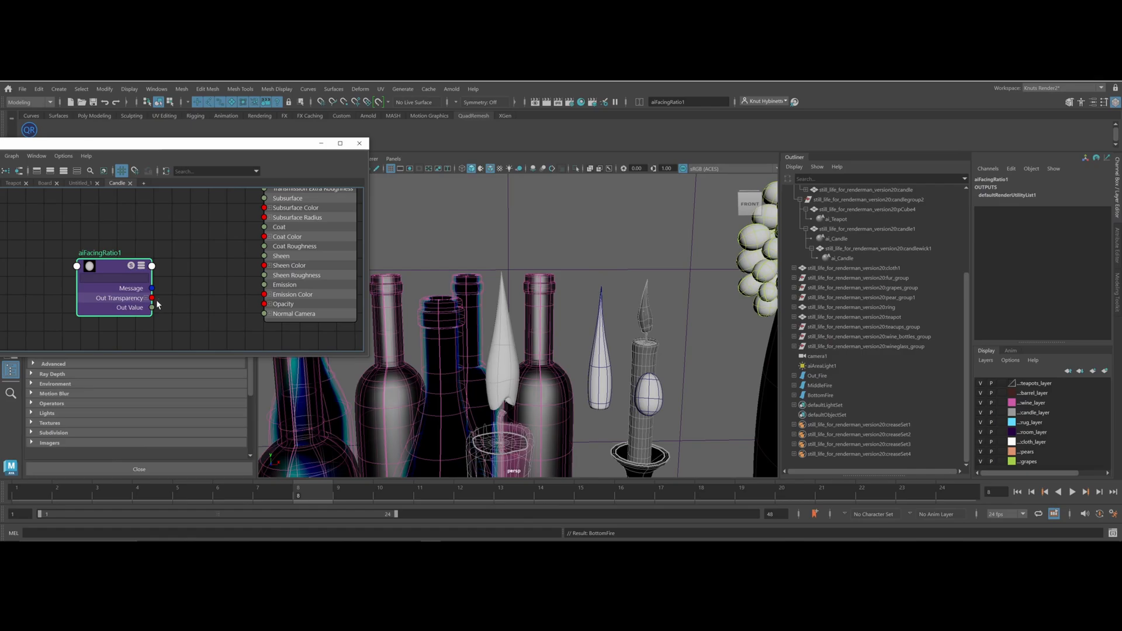
left_click_drag(152, 298, 265, 304)
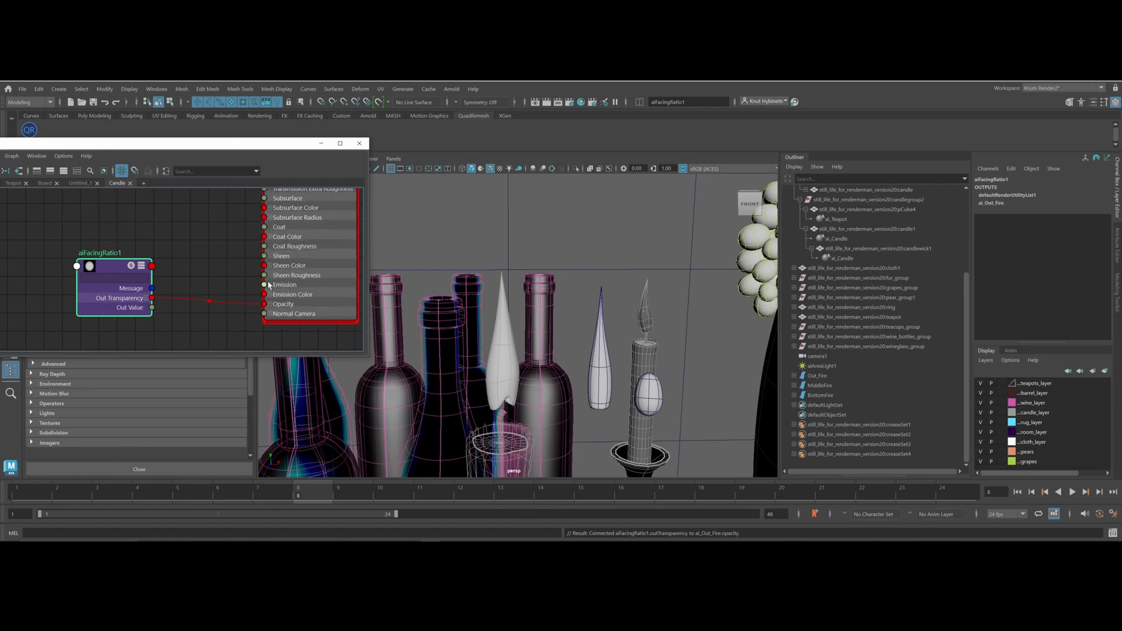
Set the aiFacingRatio1 node's Bias to about 0.136 and Gain to about 0.278
left_click(113, 279)
left_click_drag(104, 268, 107, 279)
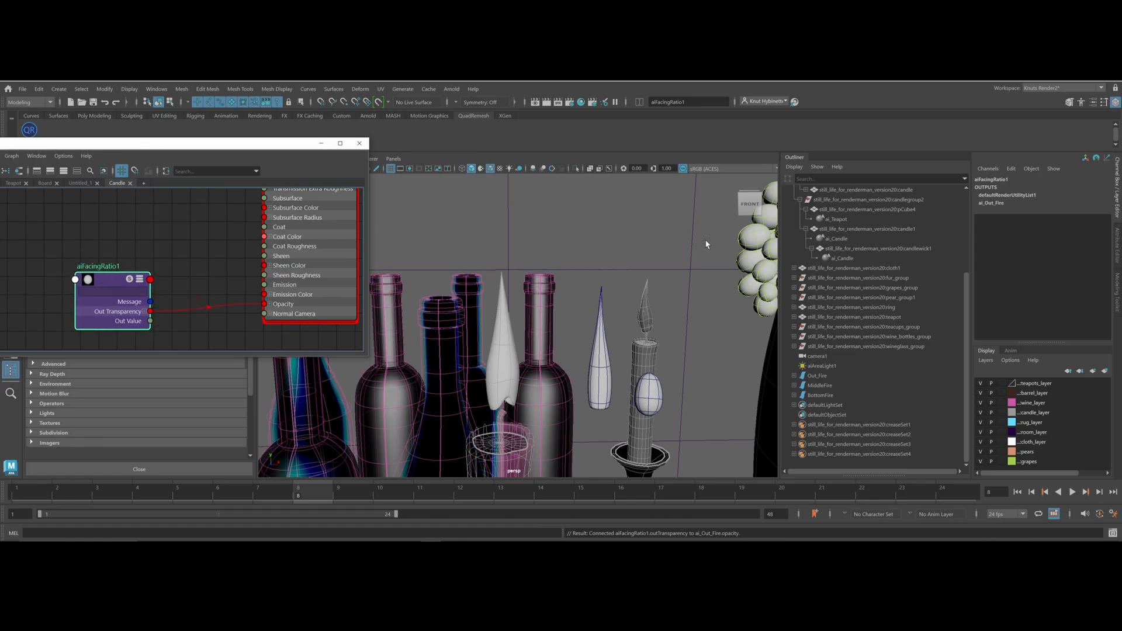
left_click(1117, 240)
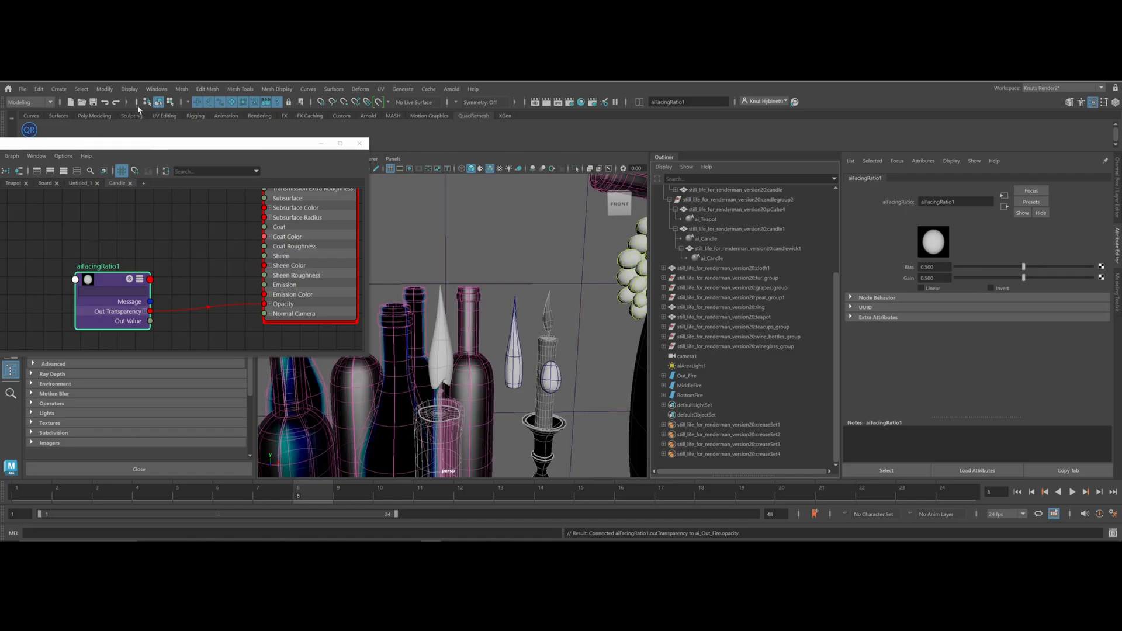
left_click_drag(1023, 266, 999, 280)
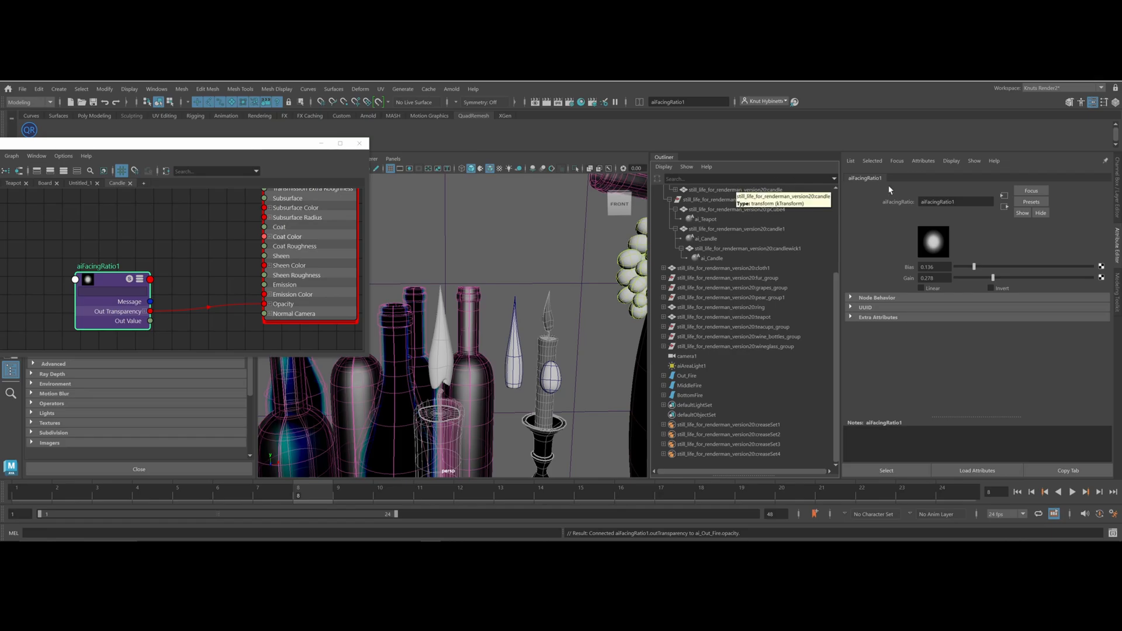
Check the candle flame reference image and set the ai_Out_Fire material's base color to a dark red-orange
left_click(330, 240)
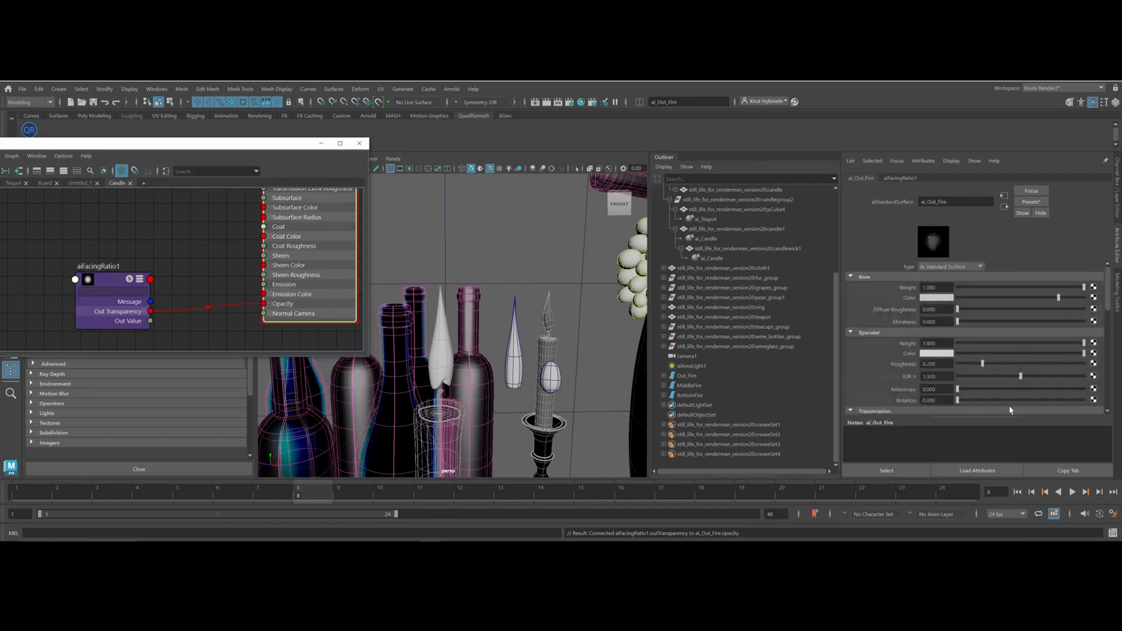
left_click(941, 298)
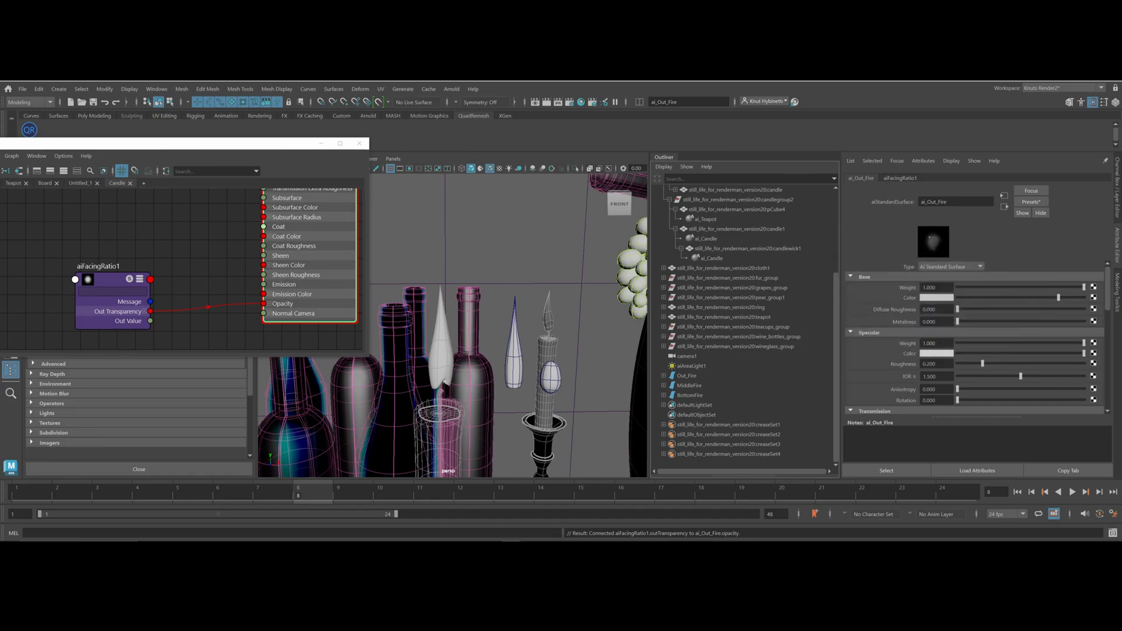
key("alt+Tab")
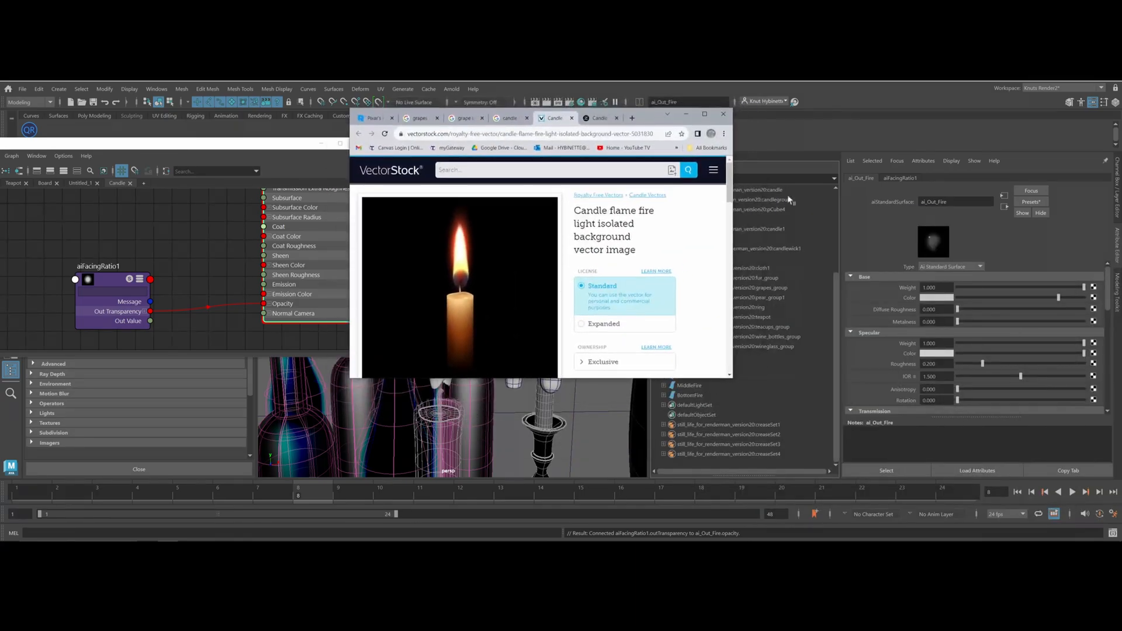
left_click(686, 114)
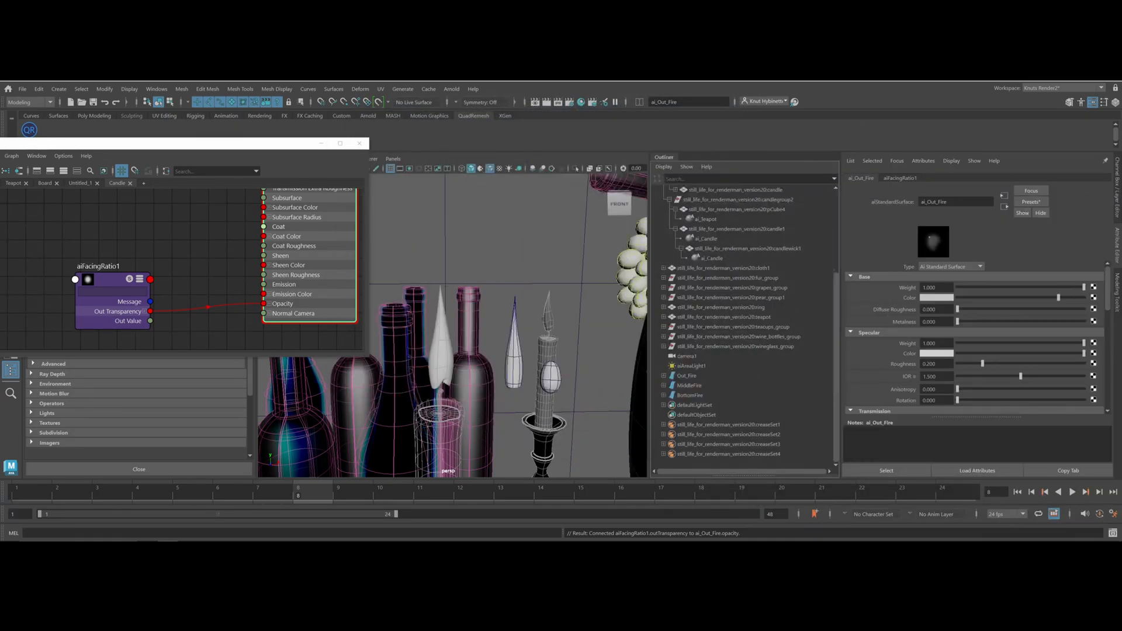
left_click(931, 299)
left_click_drag(1058, 298, 997, 295)
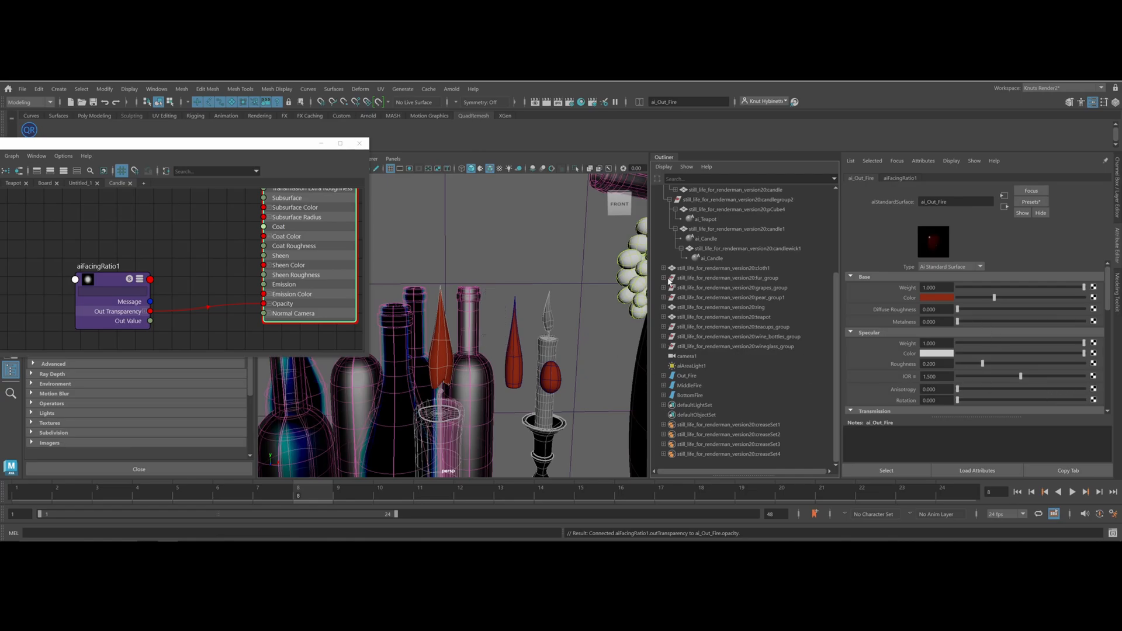
Render the perspective view in the Arnold RenderView and place its window so the flame objects remain reachable
left_click(451, 88)
left_click(461, 114)
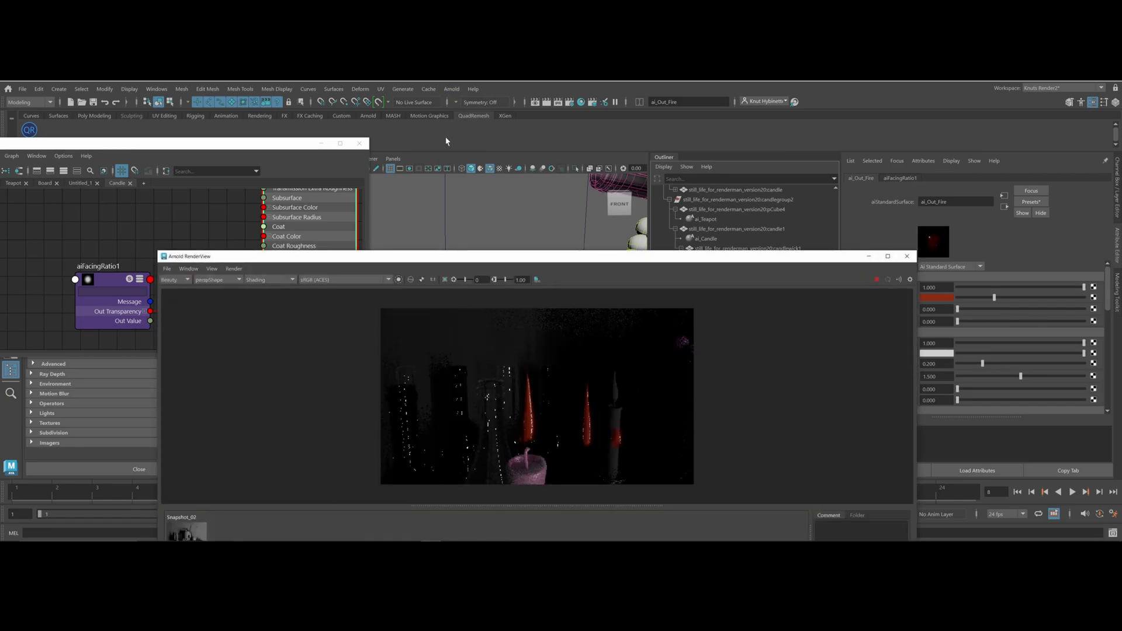
left_click_drag(623, 263, 465, 320)
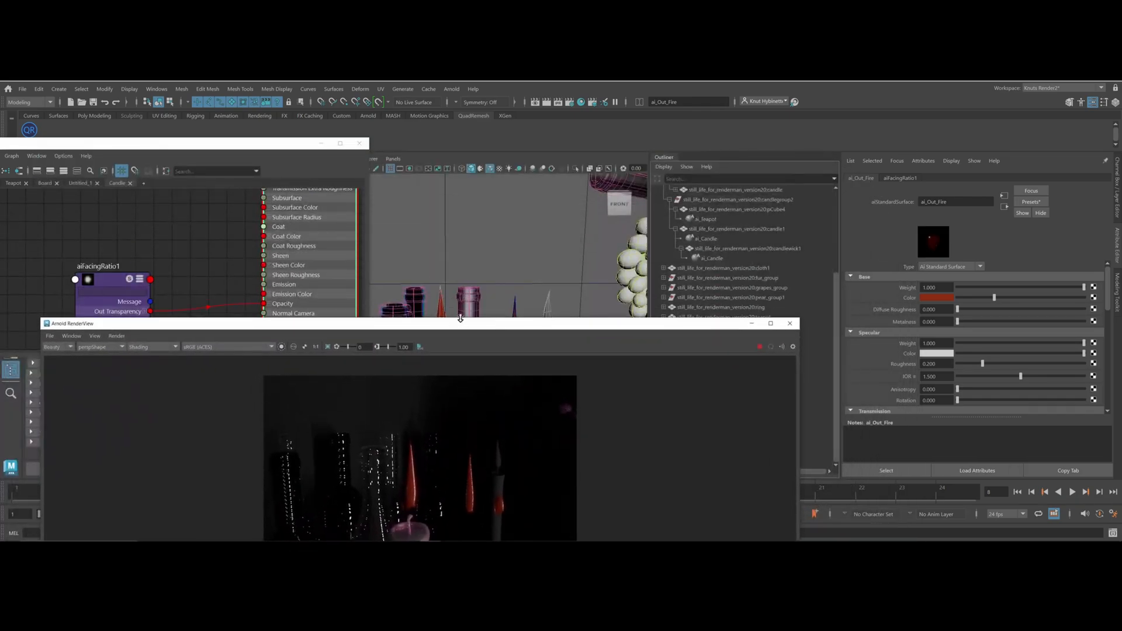
Disable the Opaque option in the Arnold settings of the outer flame's shape, Out_FireShape
left_click(440, 307)
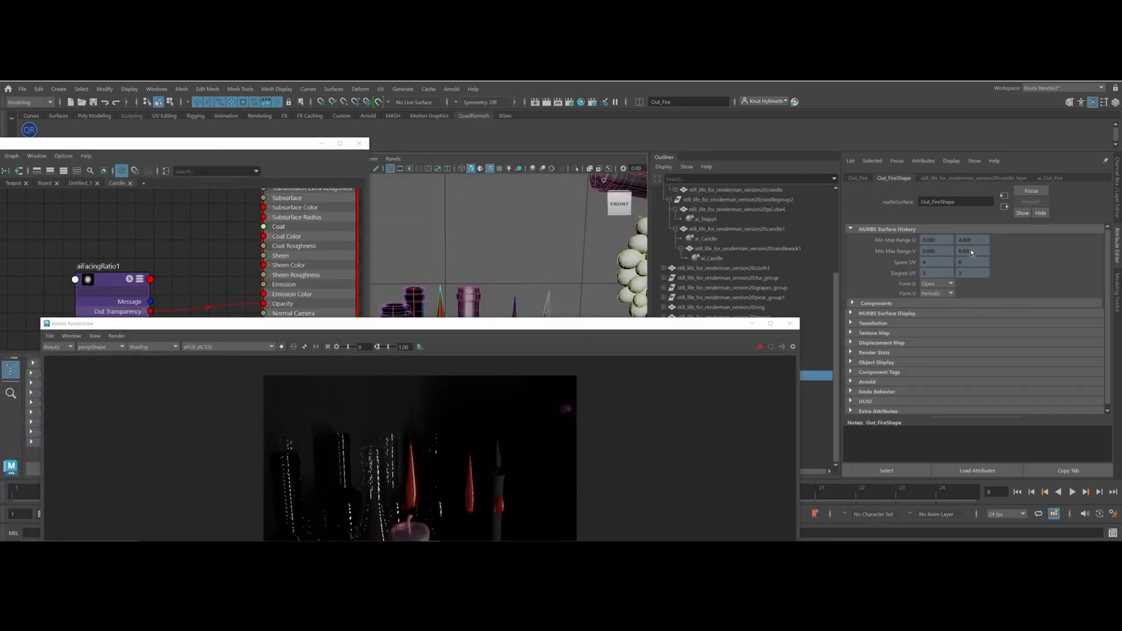
left_click(959, 178)
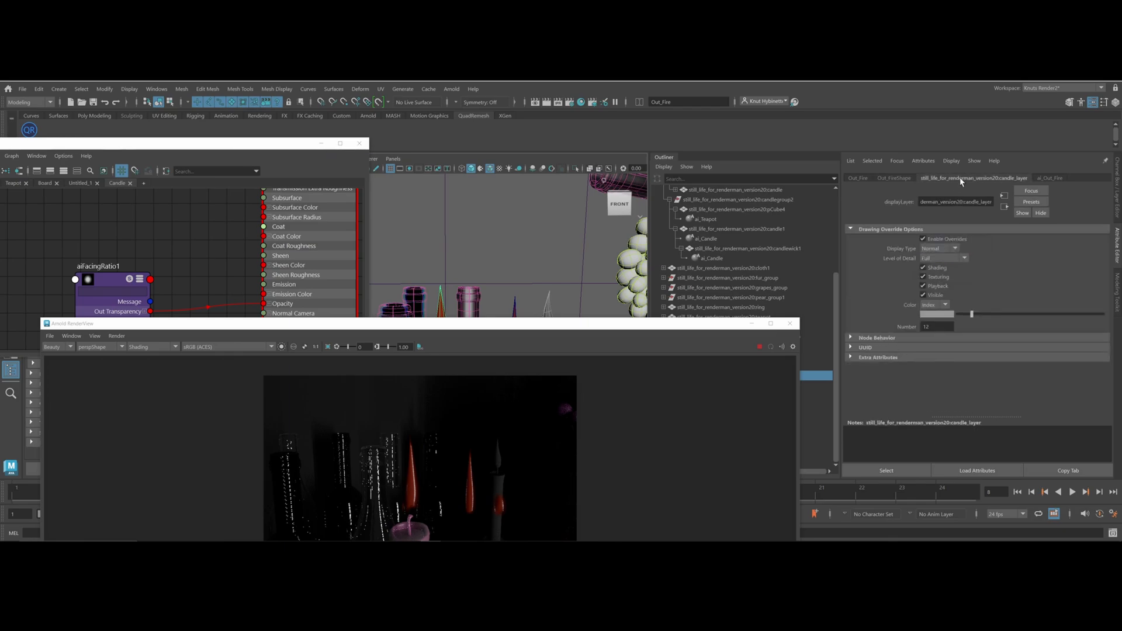
left_click(895, 178)
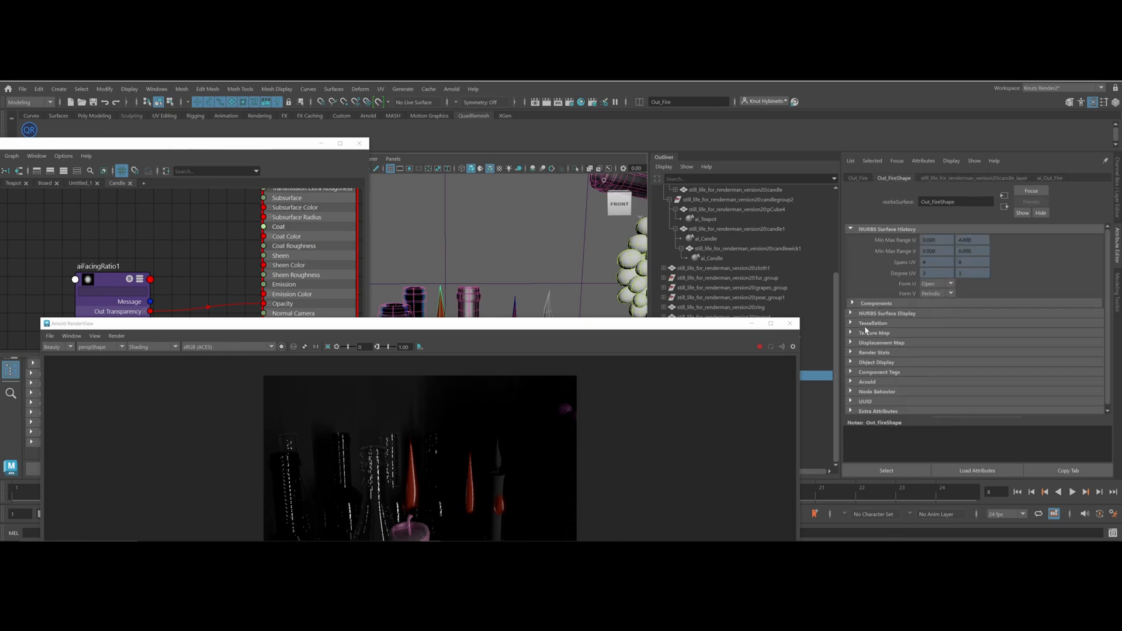
left_click(851, 382)
left_click(924, 392)
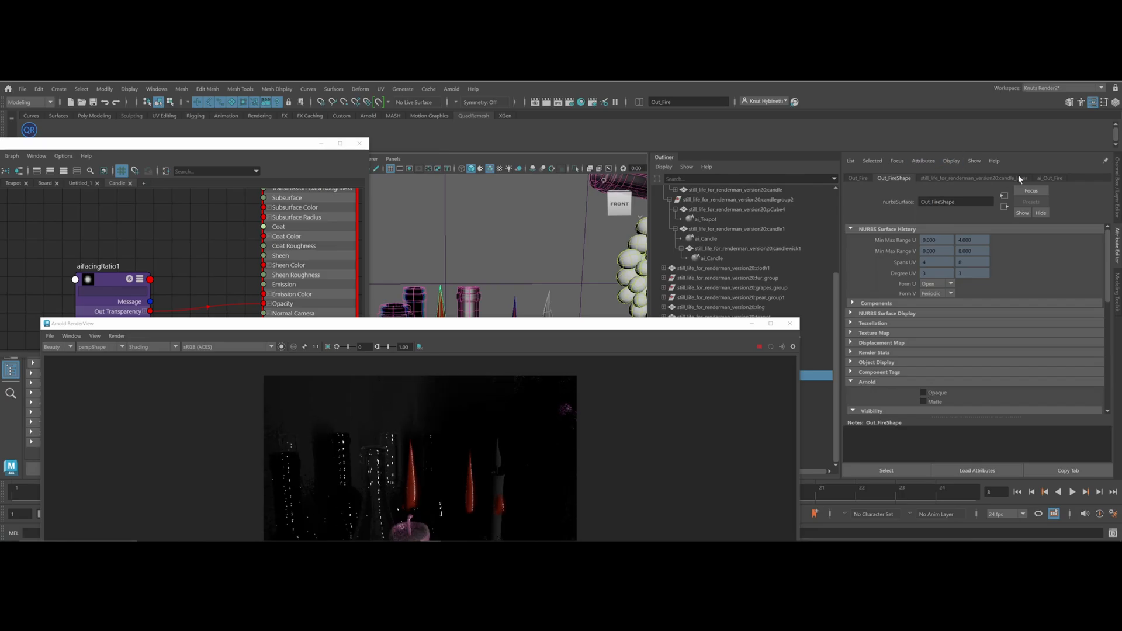
Set the ai_Out_Fire material's transmission weight to about 0.485
left_click(1049, 177)
scroll(899, 402, "down", 2)
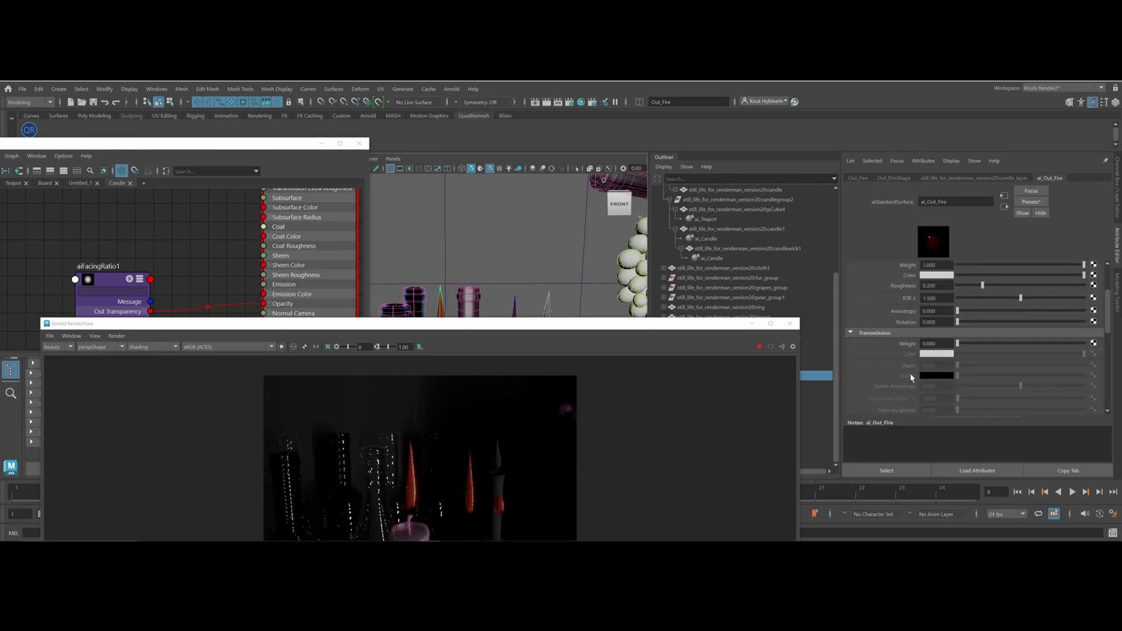
left_click_drag(958, 305, 1011, 306)
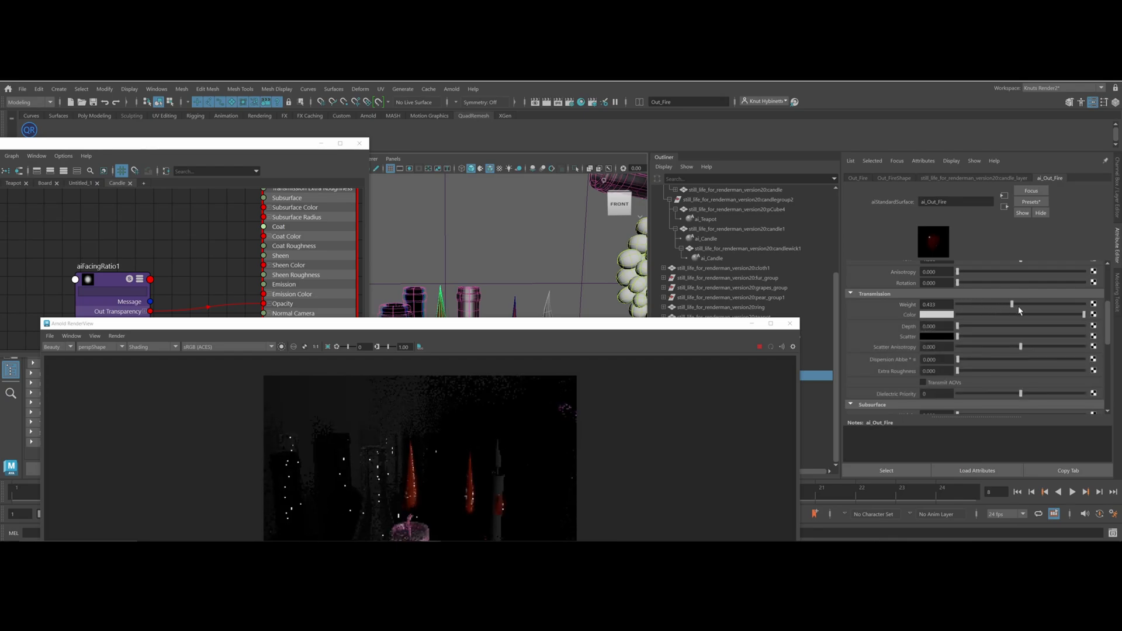
Set the ai_Out_Fire material's emission weight to about 0.142 and its emission color to a pale orange
scroll(983, 350, "down", 2)
scroll(982, 352, "down", 2)
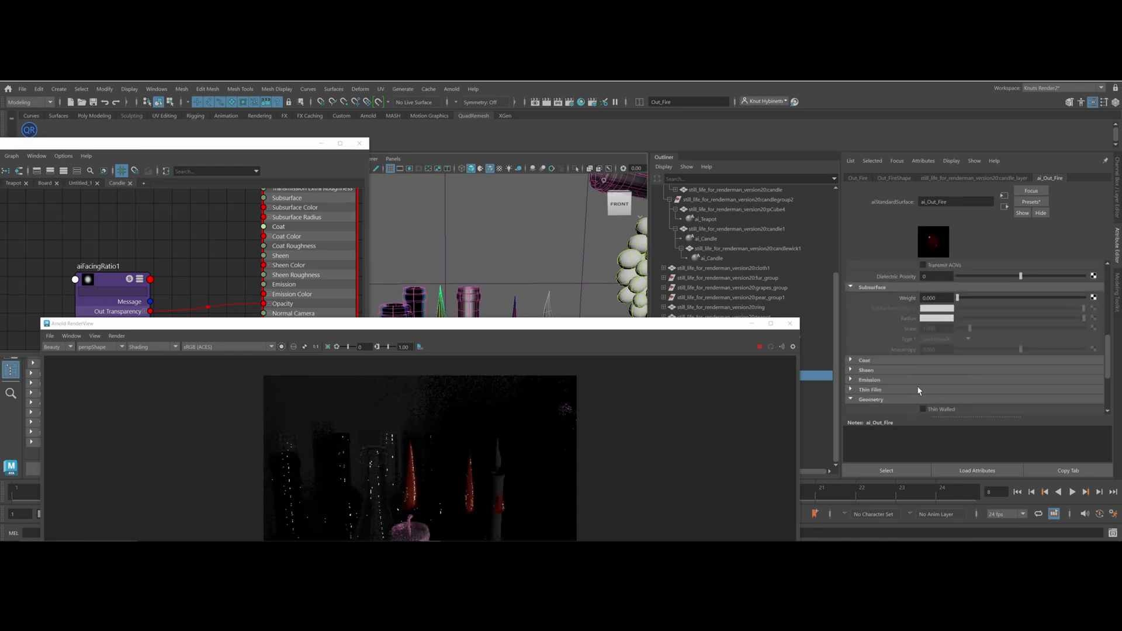
left_click(853, 379)
left_click_drag(957, 390, 974, 389)
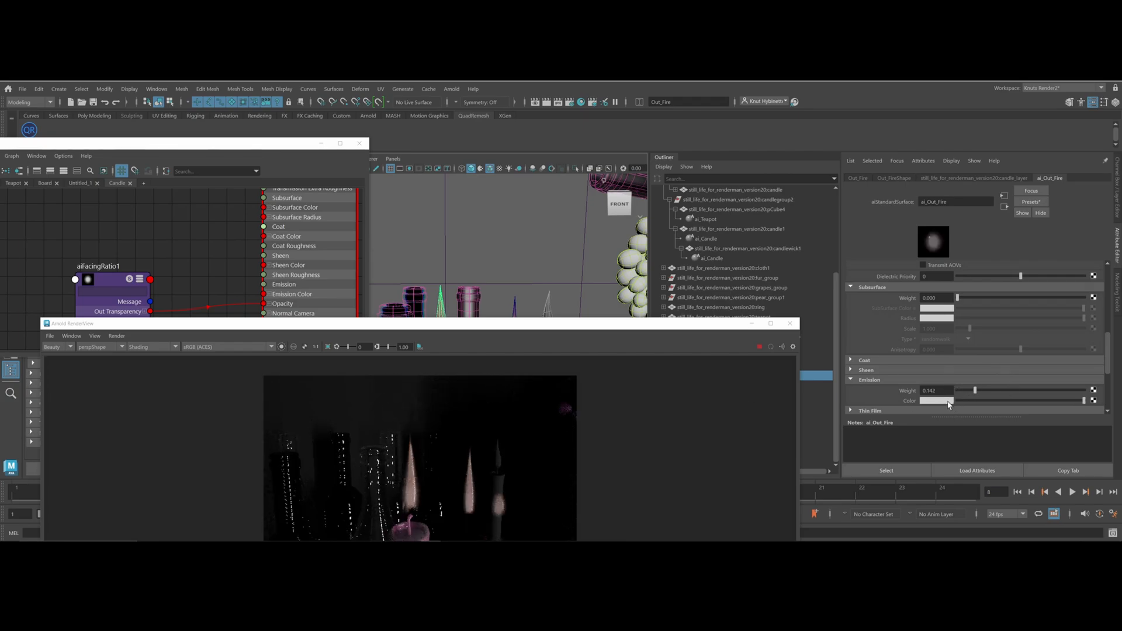
left_click(948, 402)
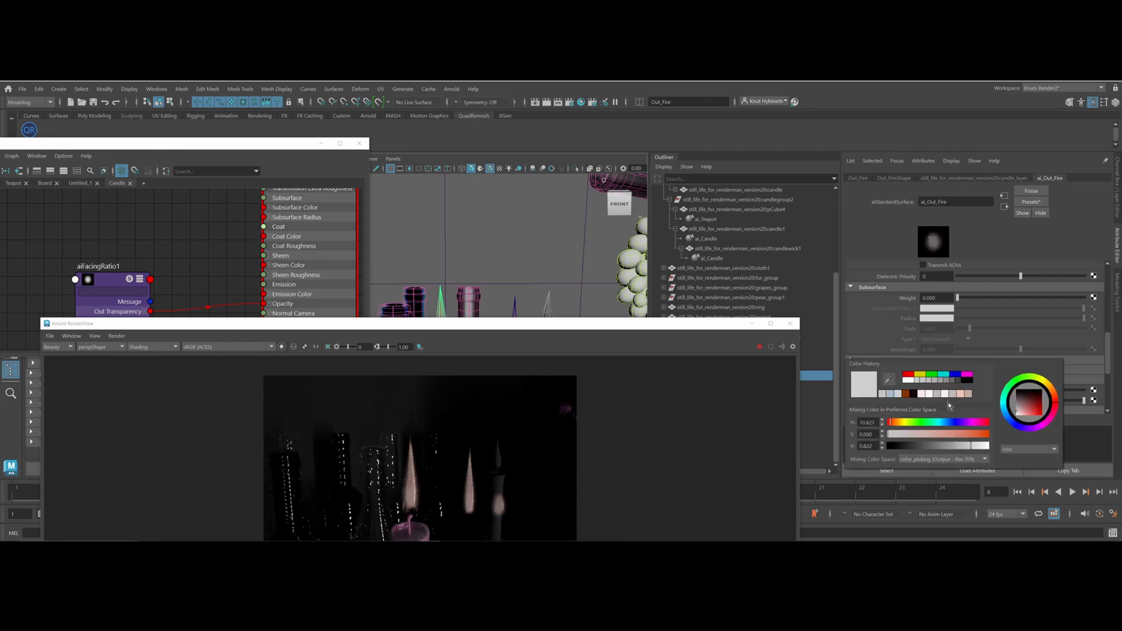
left_click(889, 379)
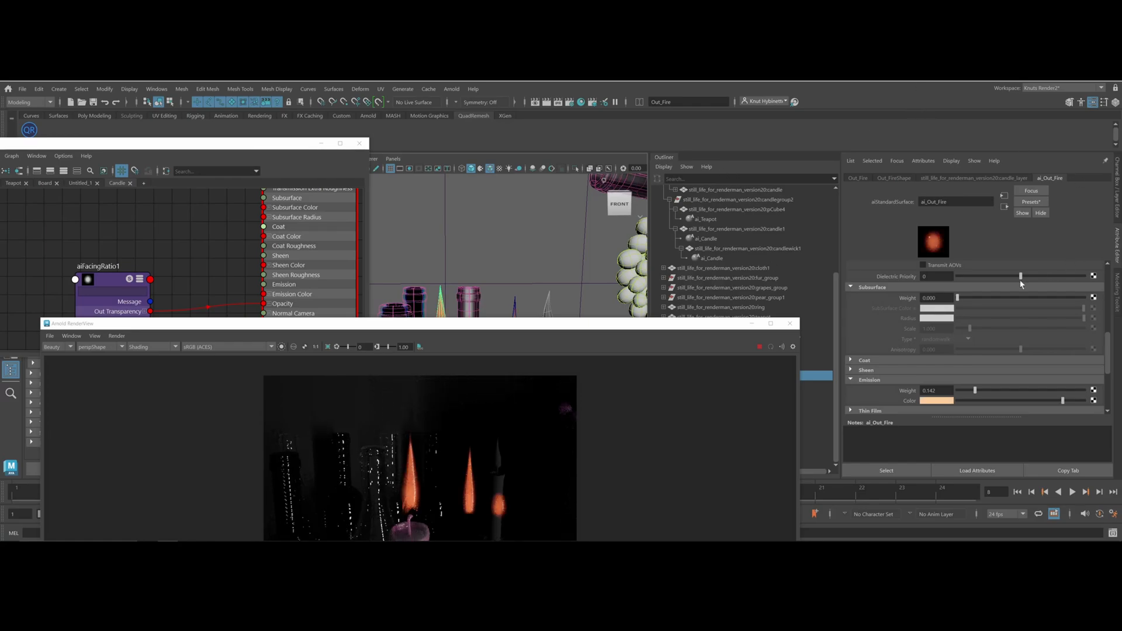
Raise the ai_Out_Fire material's transmission weight to about 0.814 and desaturate its base color to a muted brick red
scroll(996, 290, "up", 5)
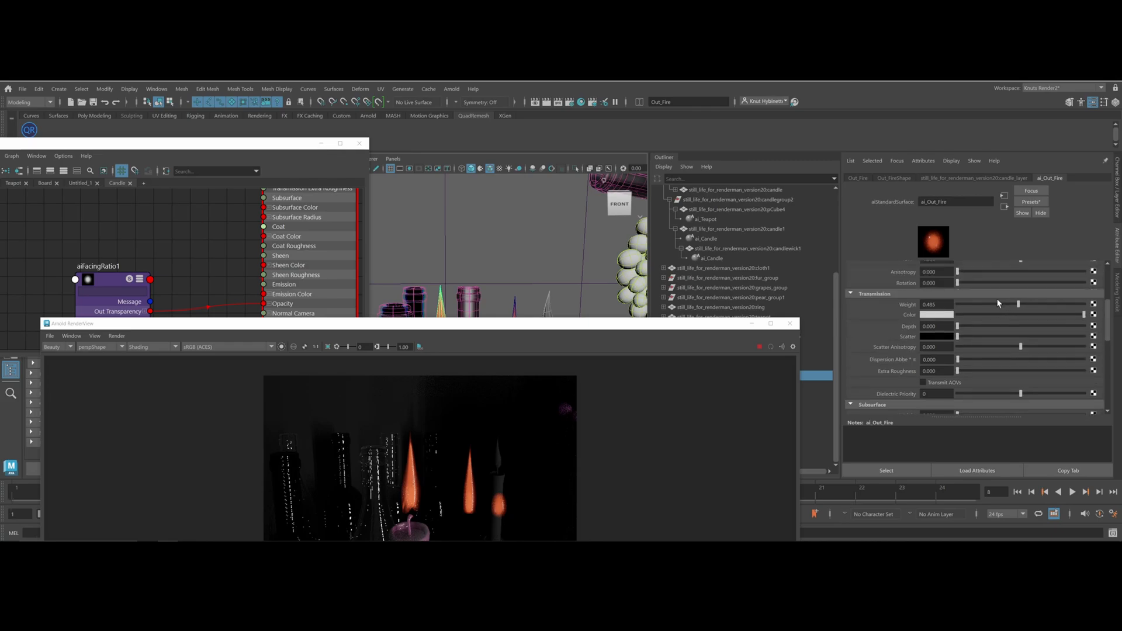
left_click_drag(1061, 310, 1059, 310)
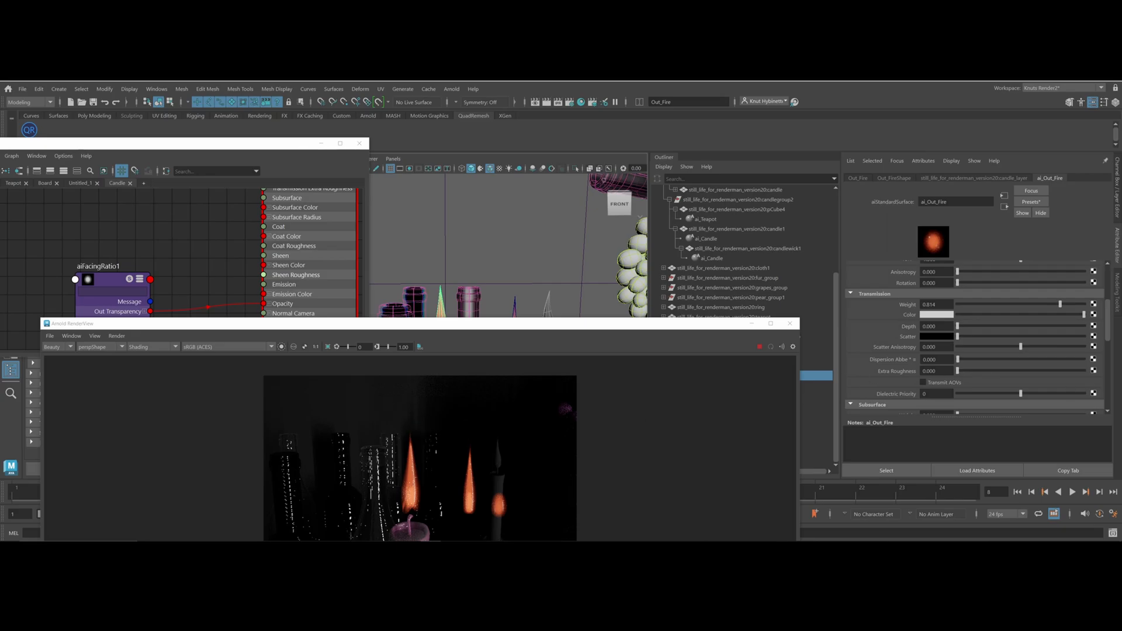
scroll(917, 326, "up", 5)
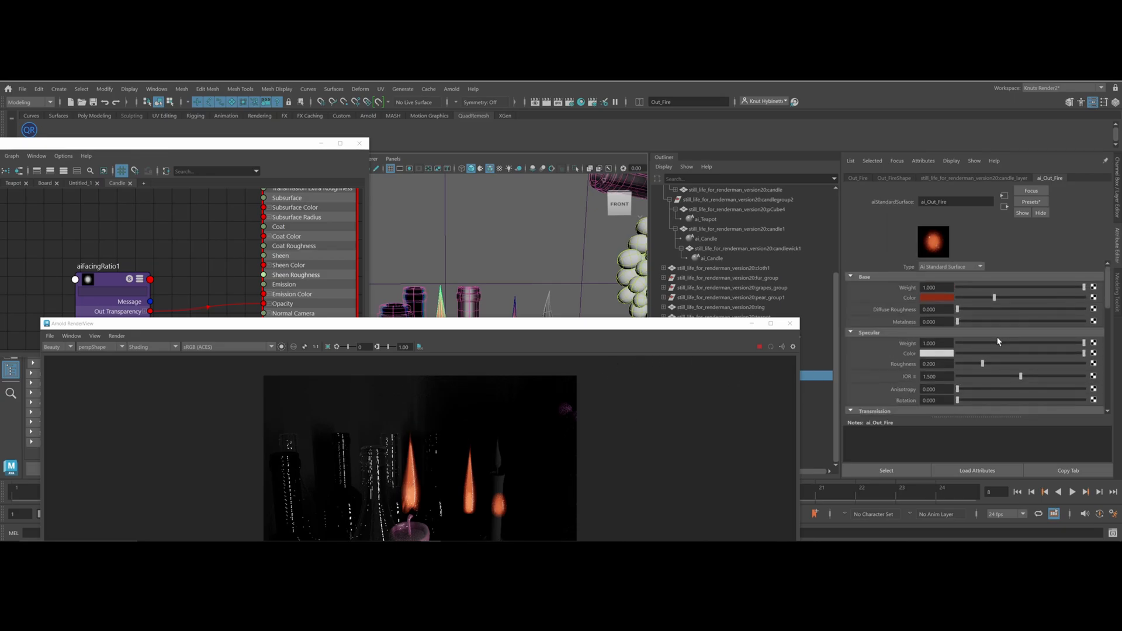
left_click(937, 299)
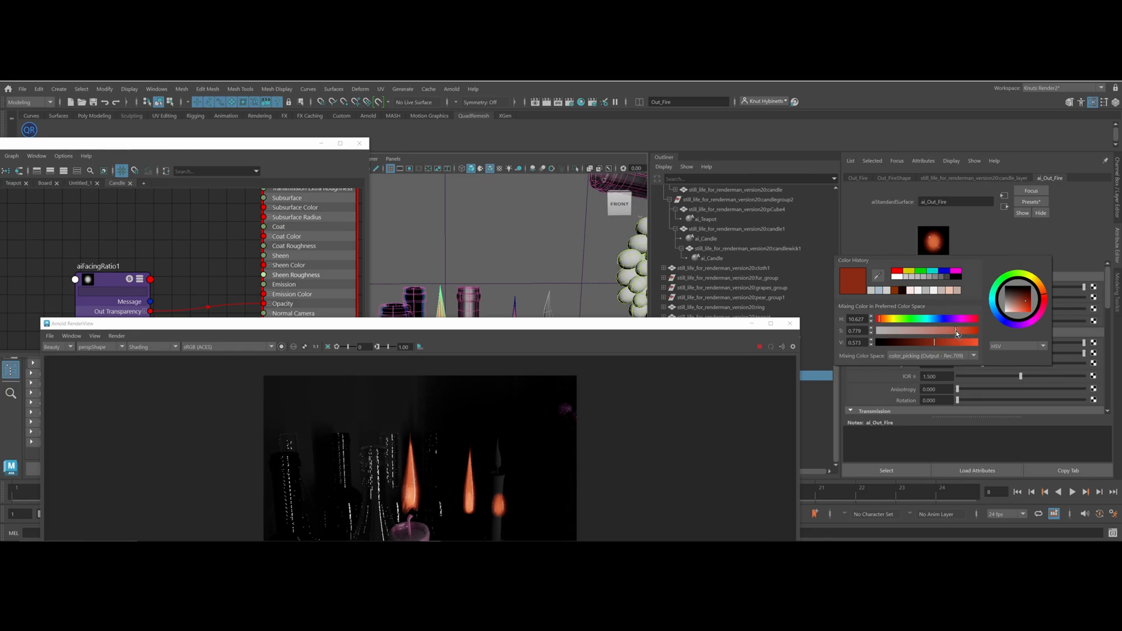
left_click_drag(954, 331, 920, 327)
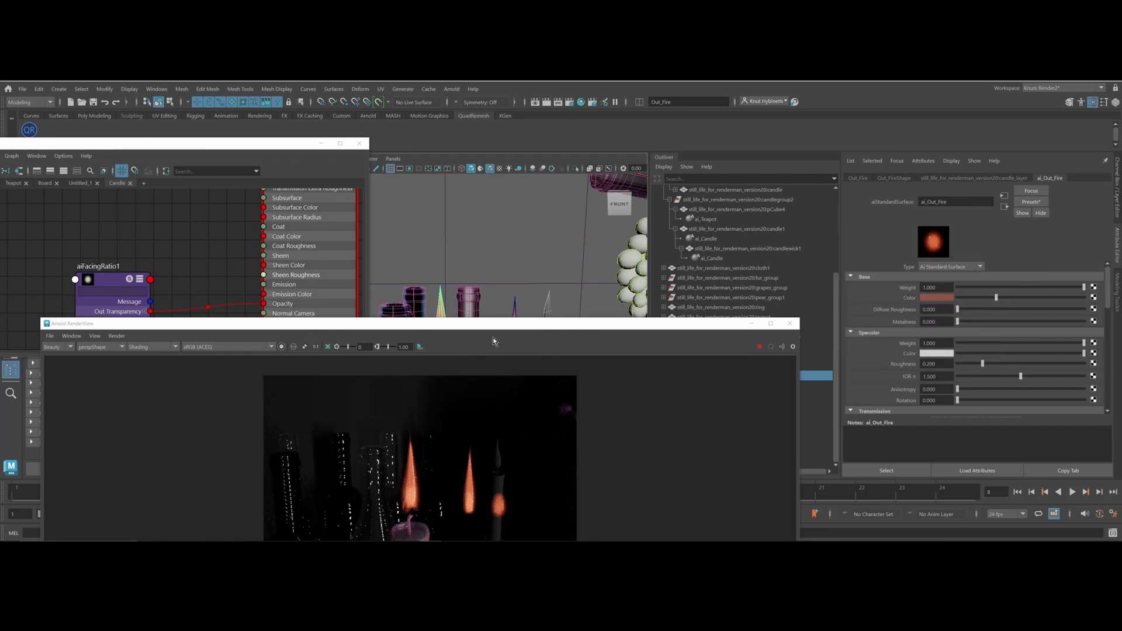
Move the render window clear of the node graph and examine the whole ai_Out_Fire network, including its facing ratio connection
left_click_drag(501, 325, 565, 390)
scroll(257, 310, "down", 3)
scroll(257, 309, "down", 4)
middle_click_drag(257, 310, 199, 334, "alt")
scroll(202, 232, "up", 4)
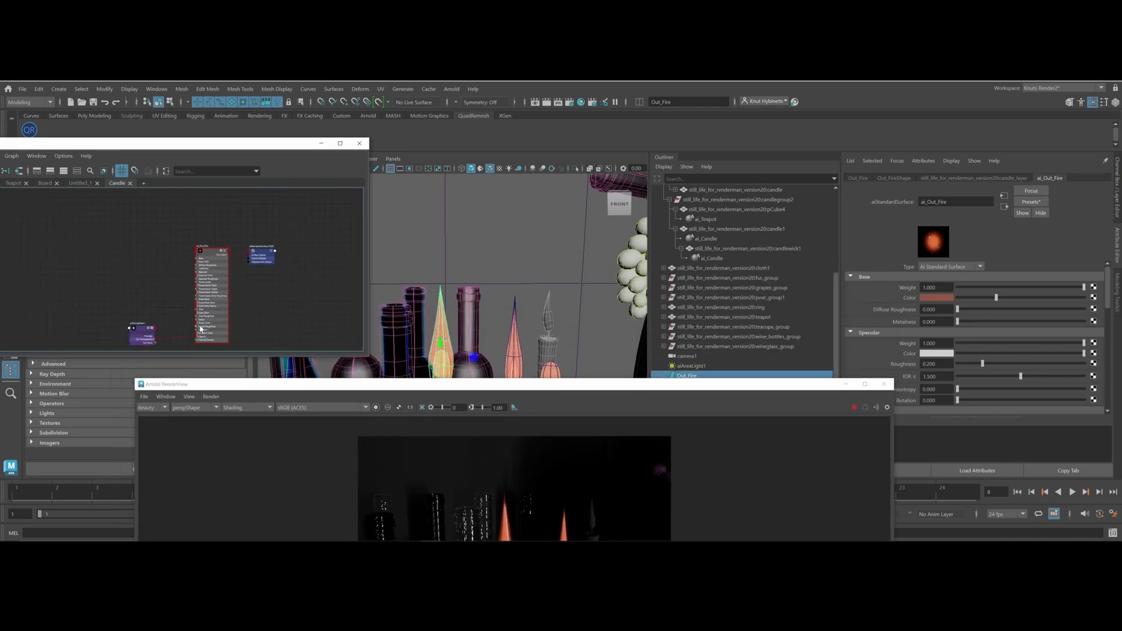
scroll(200, 319, "up", 2)
left_click(104, 337)
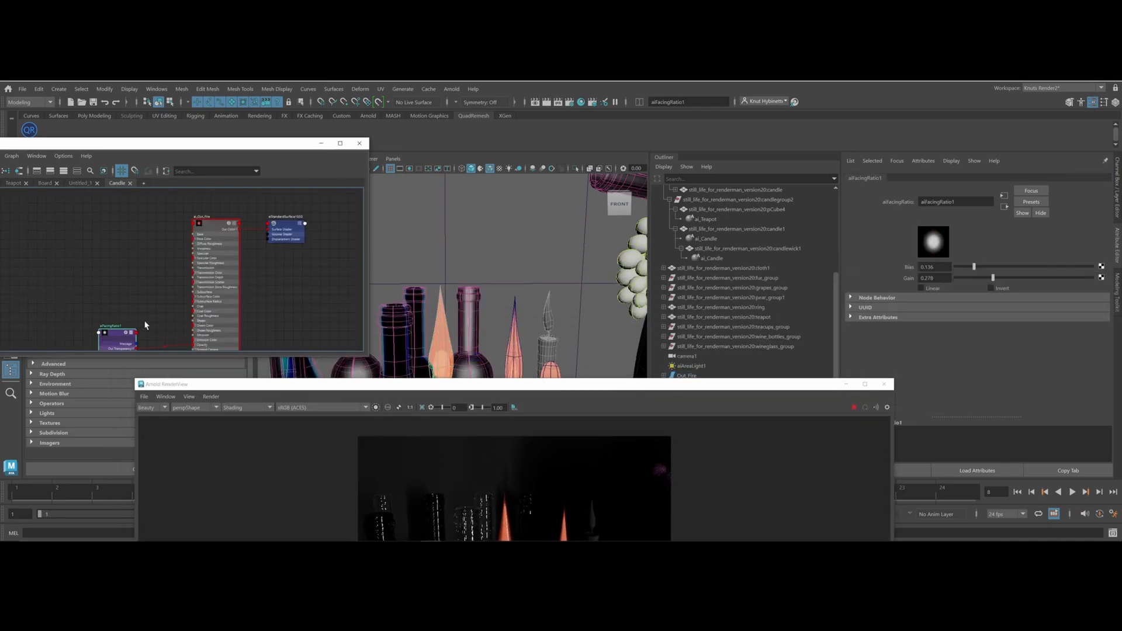
left_click(165, 347)
middle_click_drag(293, 320, 229, 251, "alt")
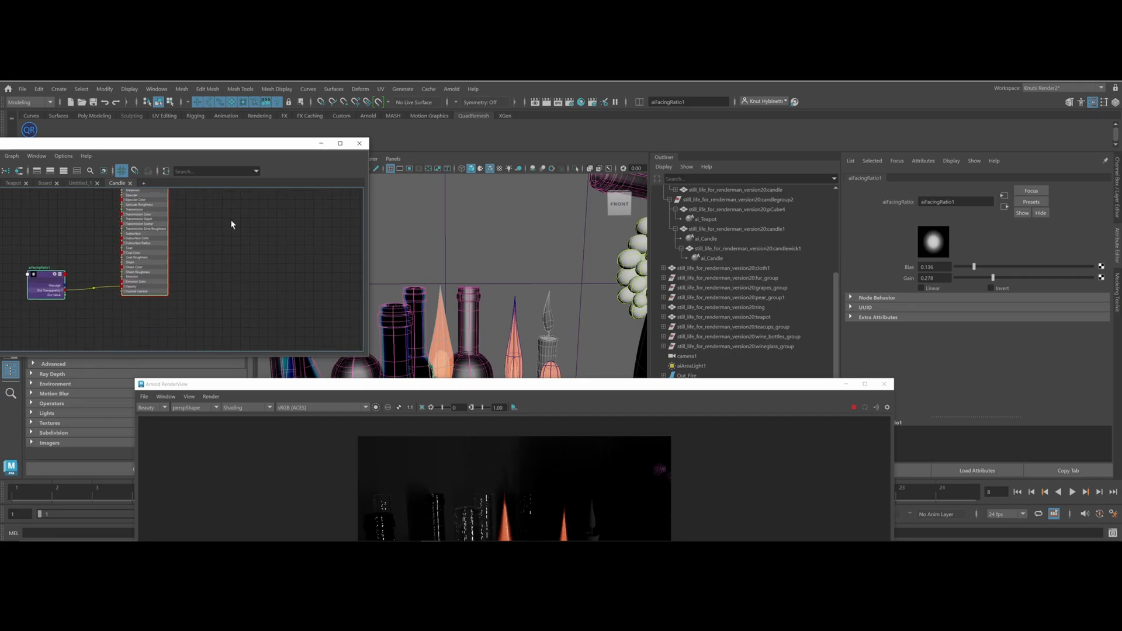
middle_click_drag(224, 278, 220, 218, "alt")
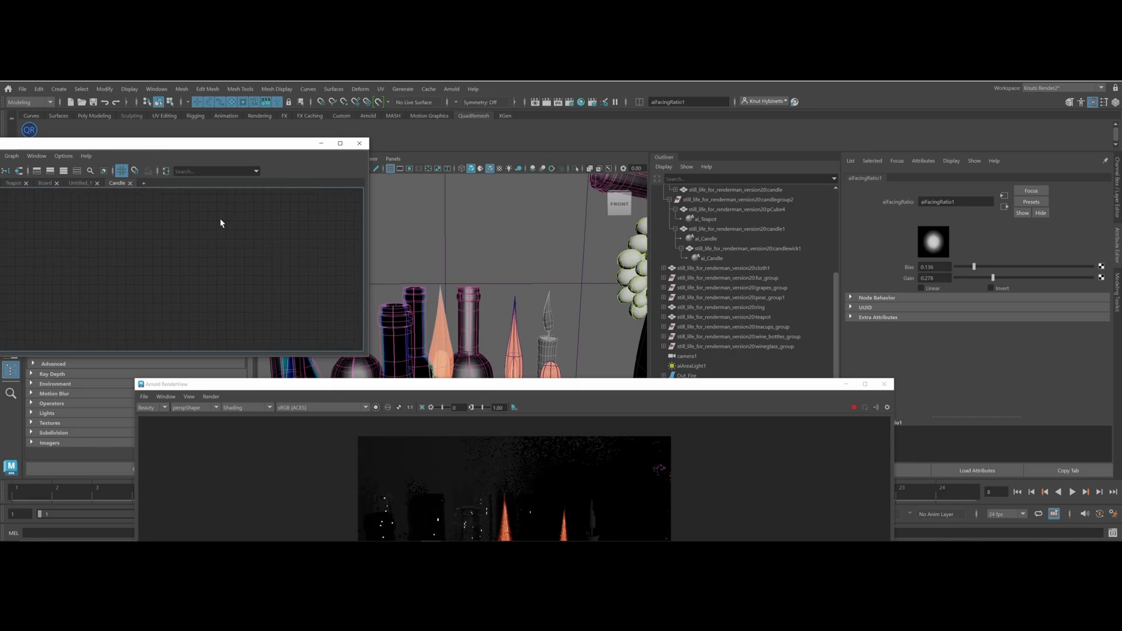
left_click(202, 293)
key("a")
scroll(226, 268, "down", 5)
middle_click_drag(225, 268, 257, 275, "alt")
scroll(257, 274, "up", 4)
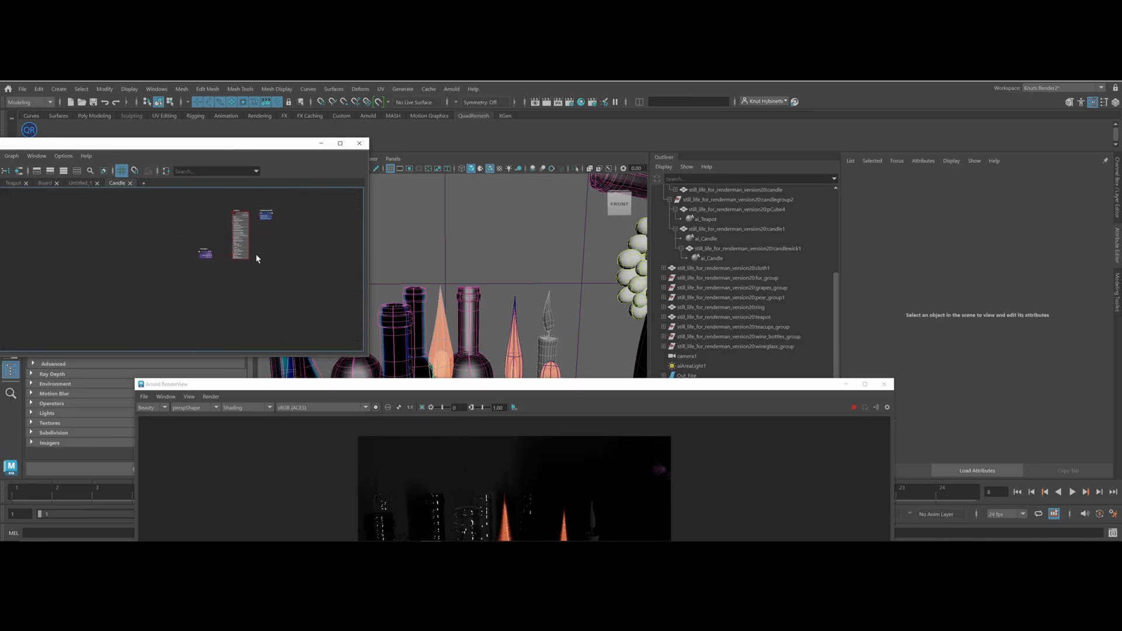
Move the node graph window to the middle of the screen and bring the ai_Out_Fire network back into view
scroll(243, 239, "up", 3)
left_click(242, 226)
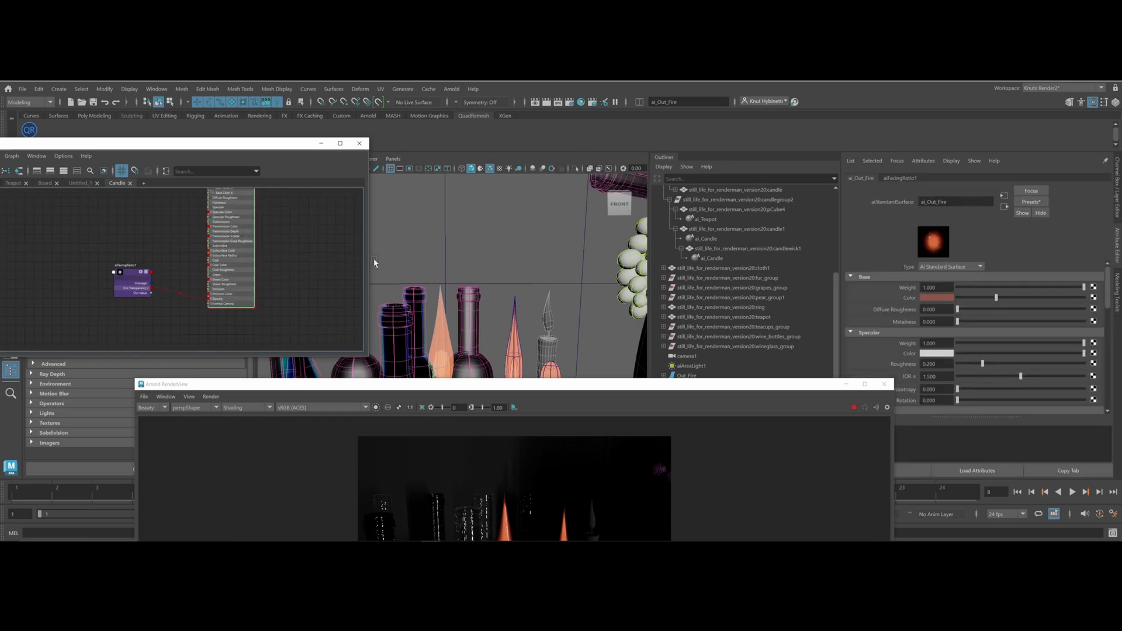
left_click(326, 271)
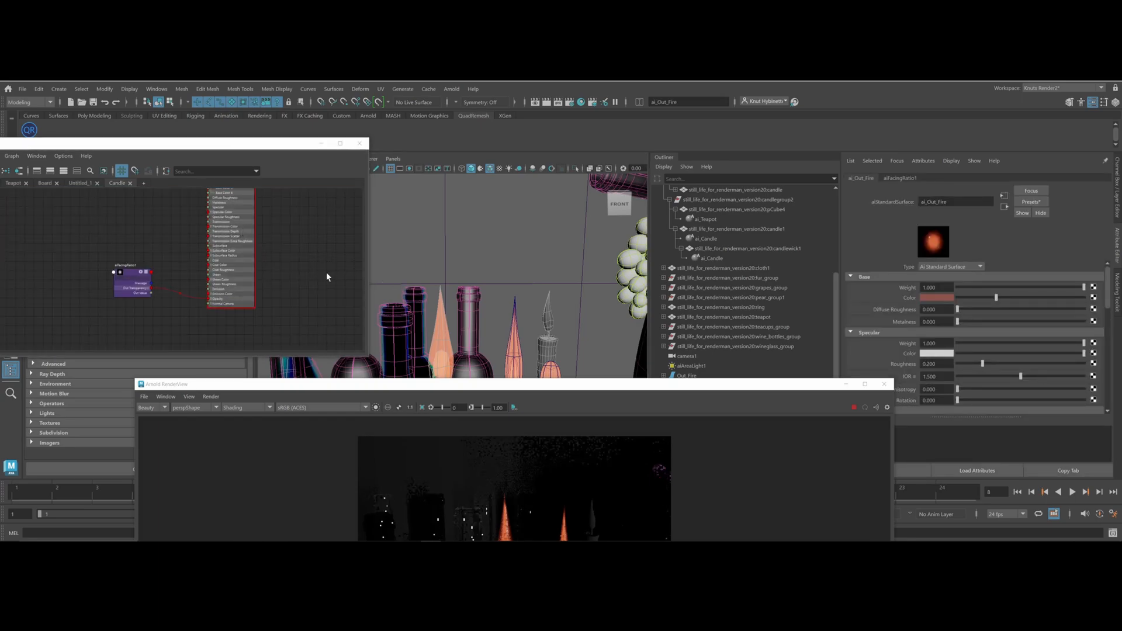
double_click(287, 145)
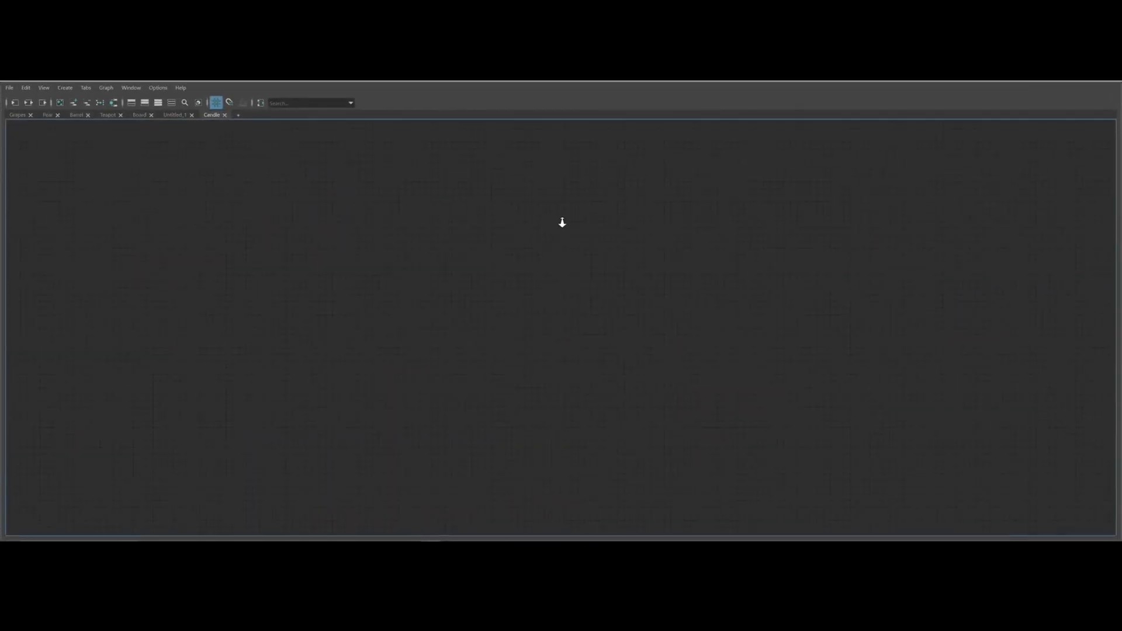
left_click_drag(993, 77, 559, 208)
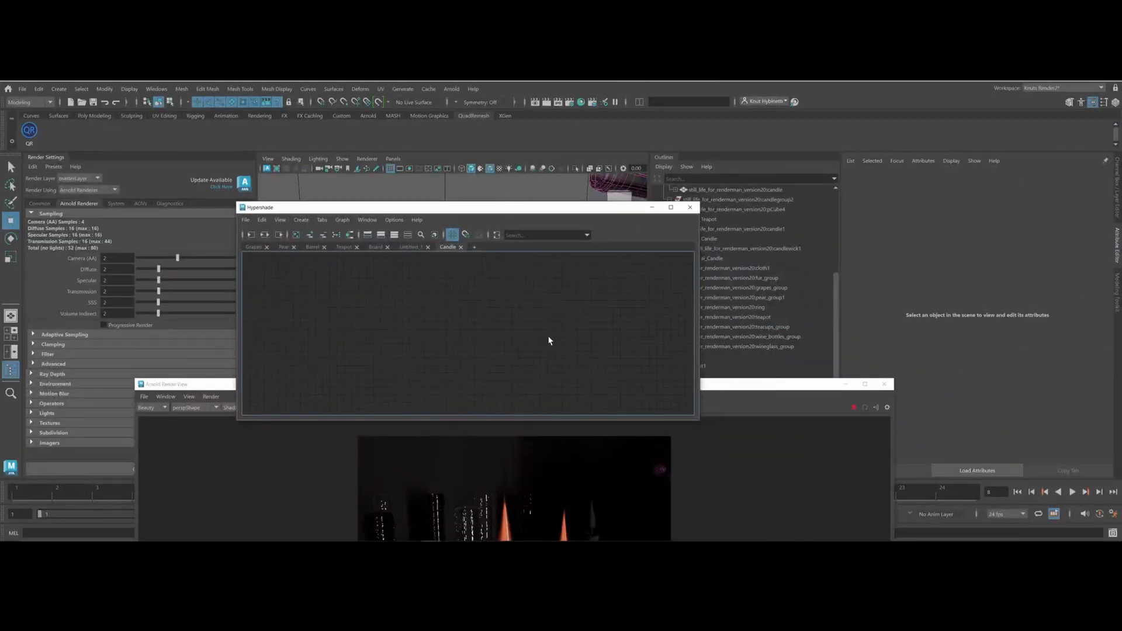
middle_click_drag(560, 344, 279, 326, "alt")
middle_click_drag(416, 322, 296, 331, "alt")
middle_click_drag(461, 327, 304, 327, "alt")
scroll(471, 324, "up", 3)
scroll(499, 346, "up", 3)
middle_click_drag(445, 326, 756, 324, "alt")
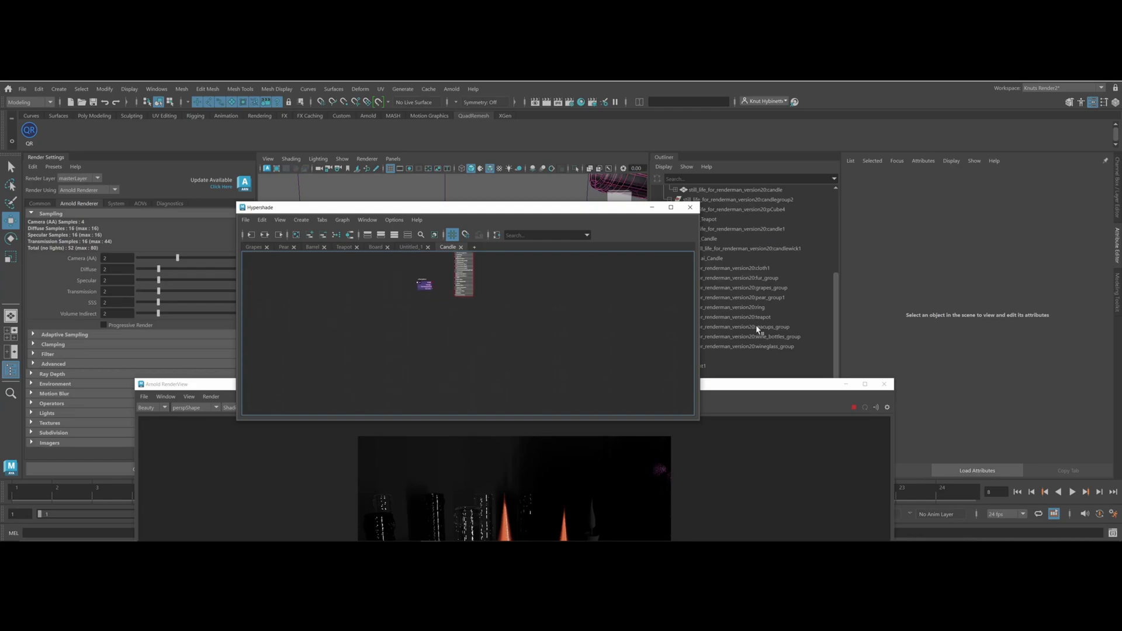
scroll(597, 320, "up", 2)
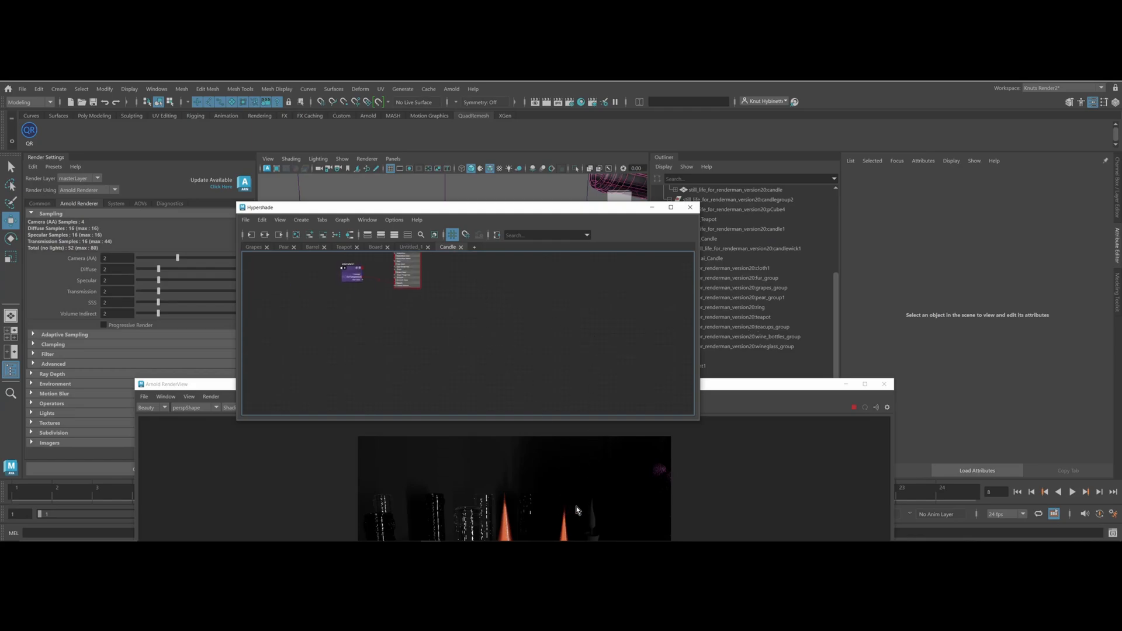
Move the Arnold render window so the candle flames show below the node graph, keeping the graph in front
left_click(565, 528)
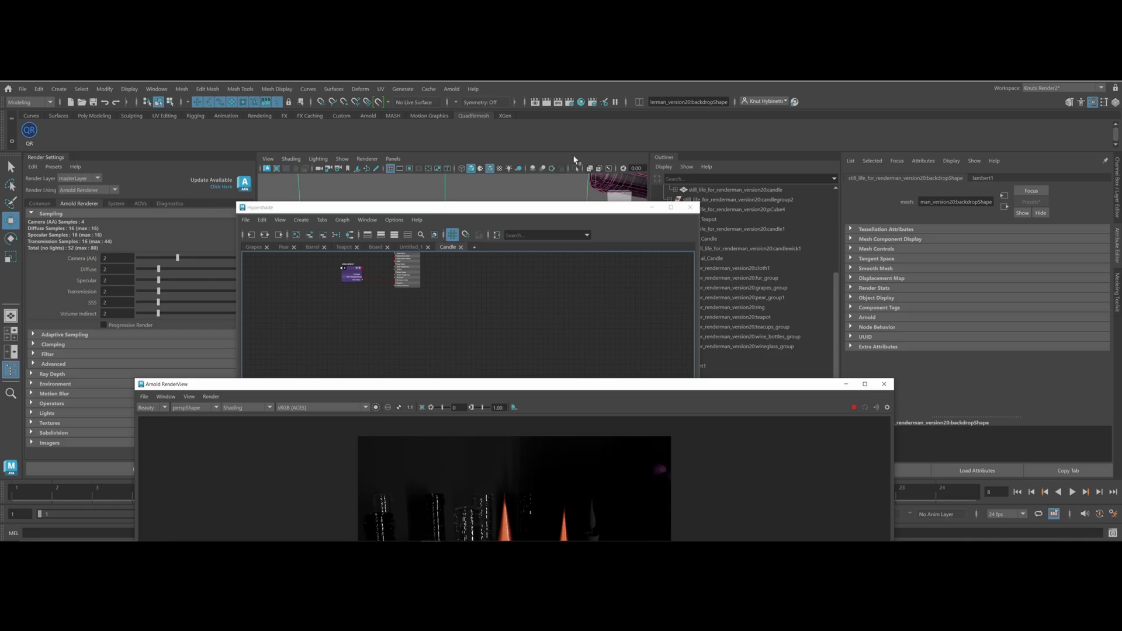
left_click_drag(710, 385, 453, 292)
left_click(443, 211)
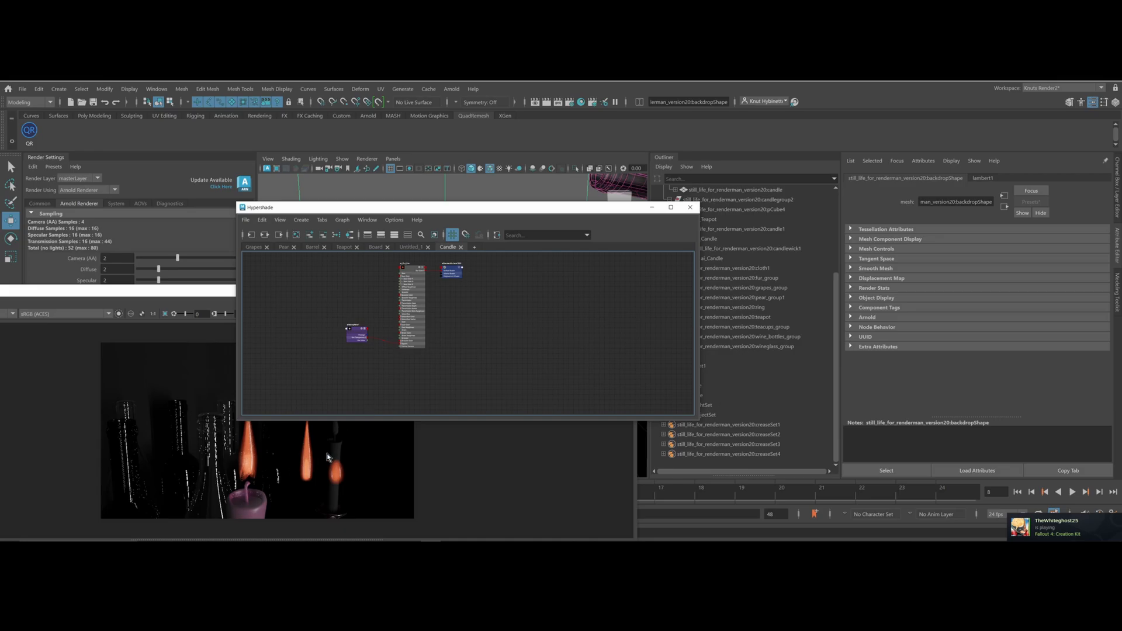
Assign a new aiStandardSurface material to the MiddleFire surface, moving the node graph clear of the Outliner
left_click(312, 463)
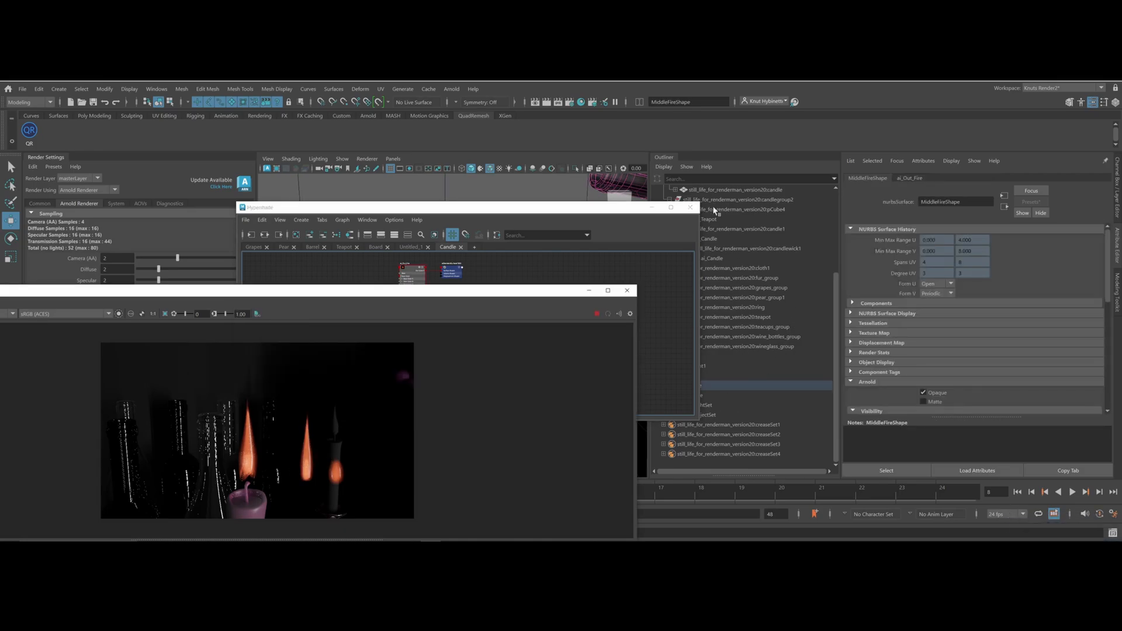
left_click_drag(572, 204, 448, 110)
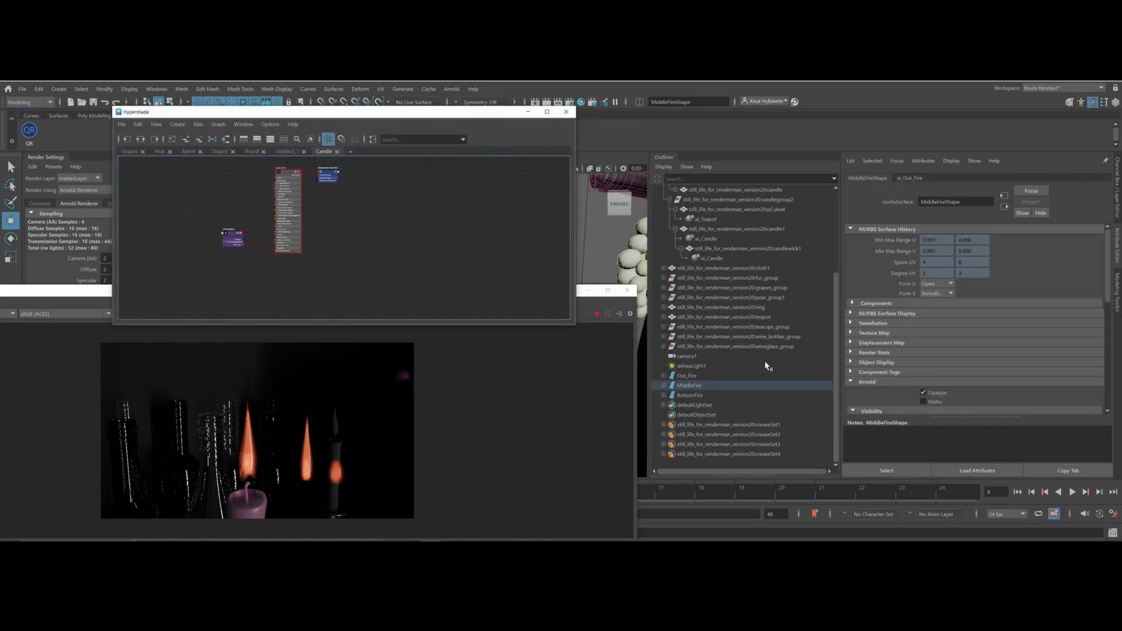
right_click(439, 228)
right_click(603, 221)
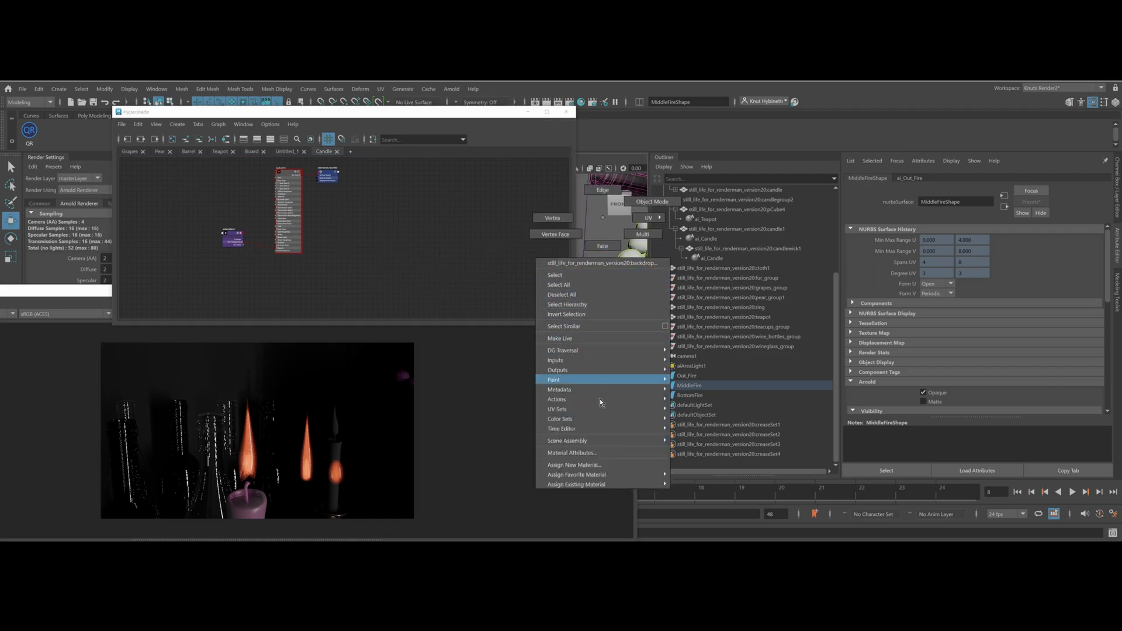
mouse_move(605, 474)
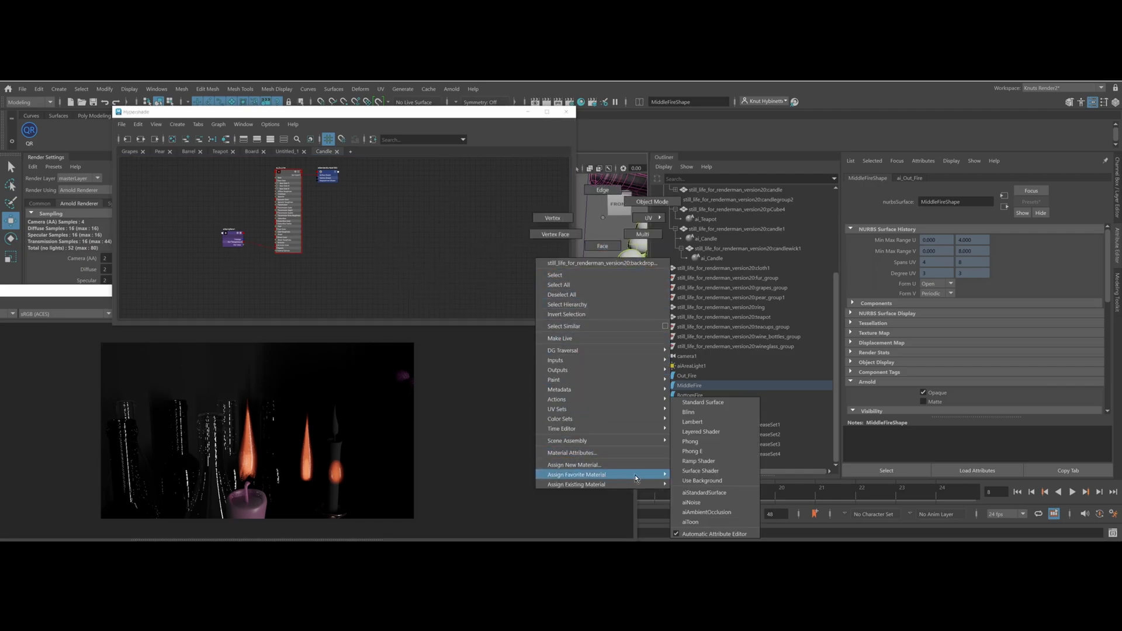
left_click(704, 492)
Rename MiddleFire's new standard surface material as ai_Middle
scroll(450, 208, "up", 4)
left_click(416, 188)
double_click(416, 190)
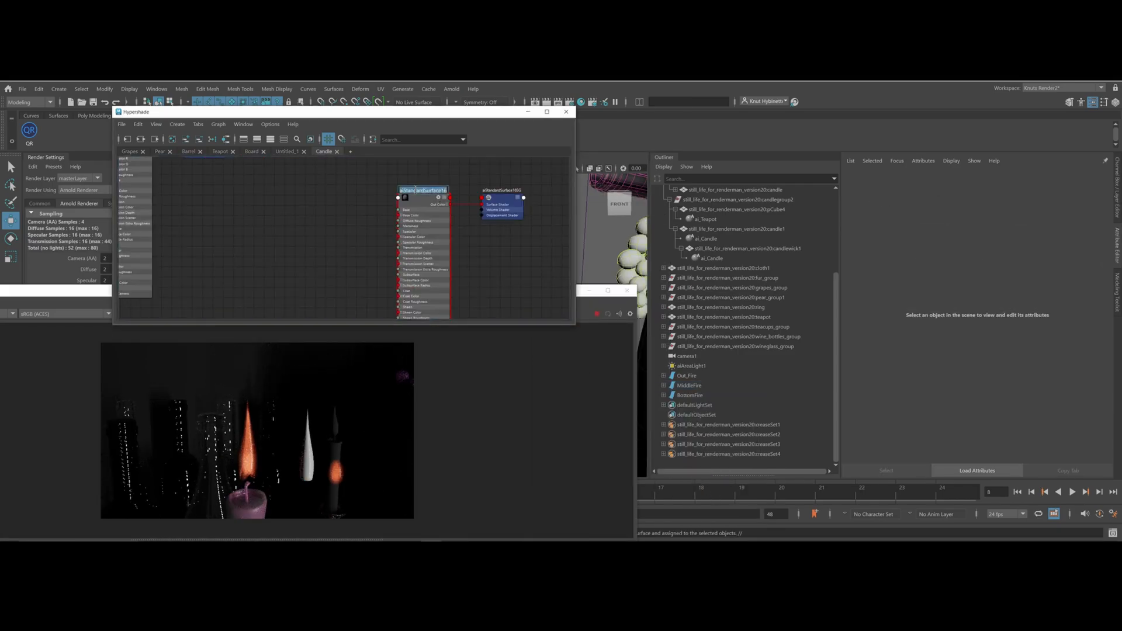
type("ai_Middle")
key("Return")
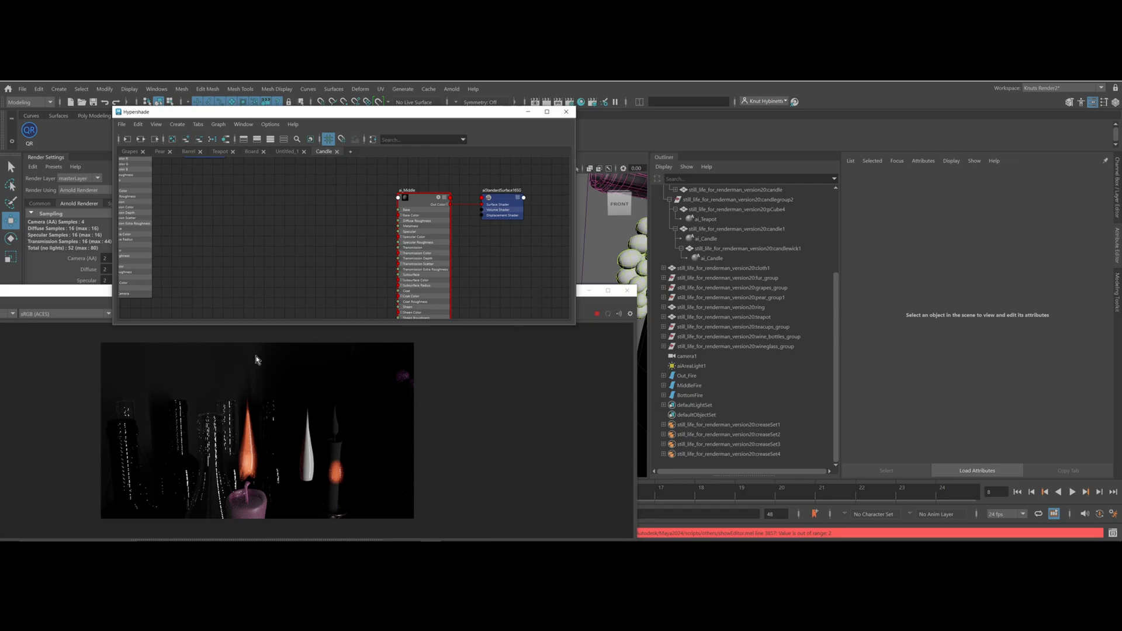
Add an aiFacingRatio node beside the ai_Middle material in the Candle graph
key("a")
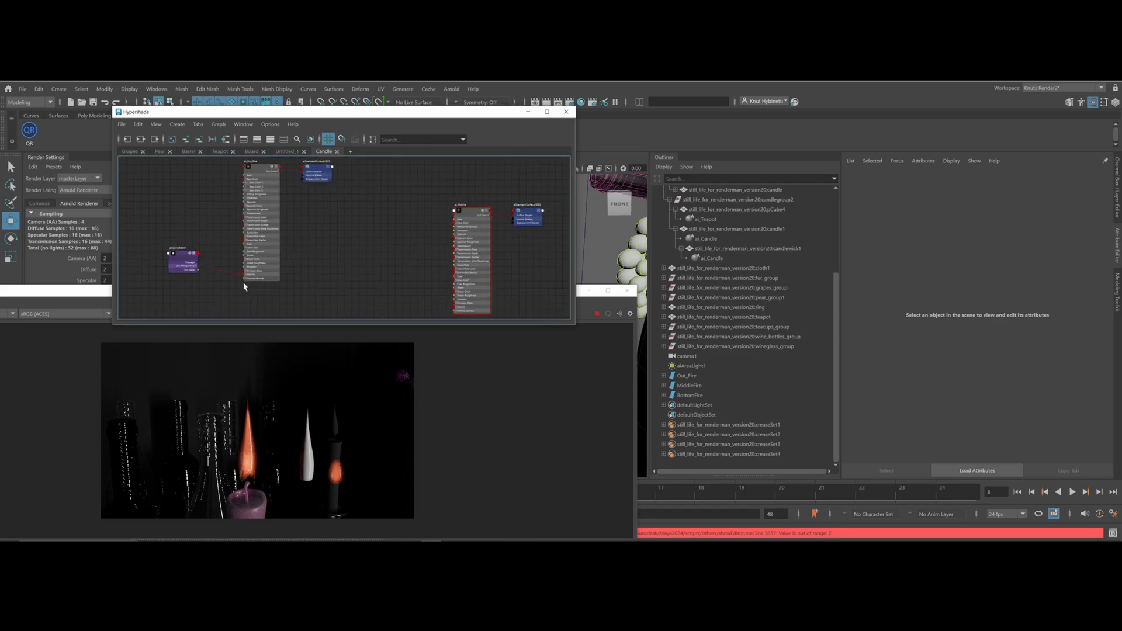
key("Tab")
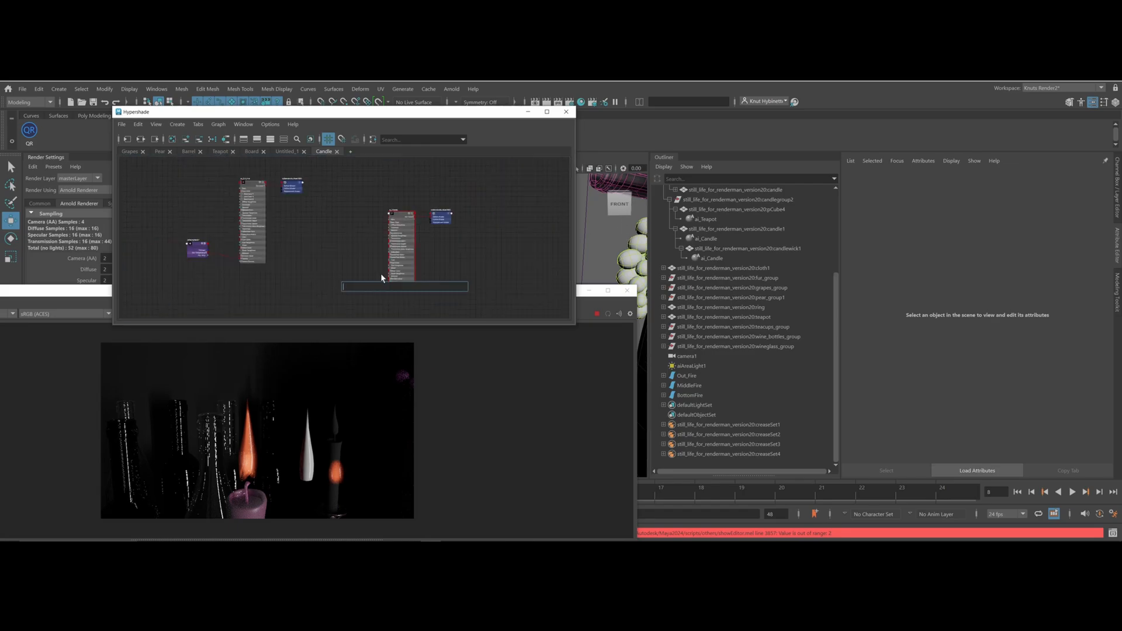
type("aiFa")
left_click(374, 297)
scroll(368, 291, "up", 3)
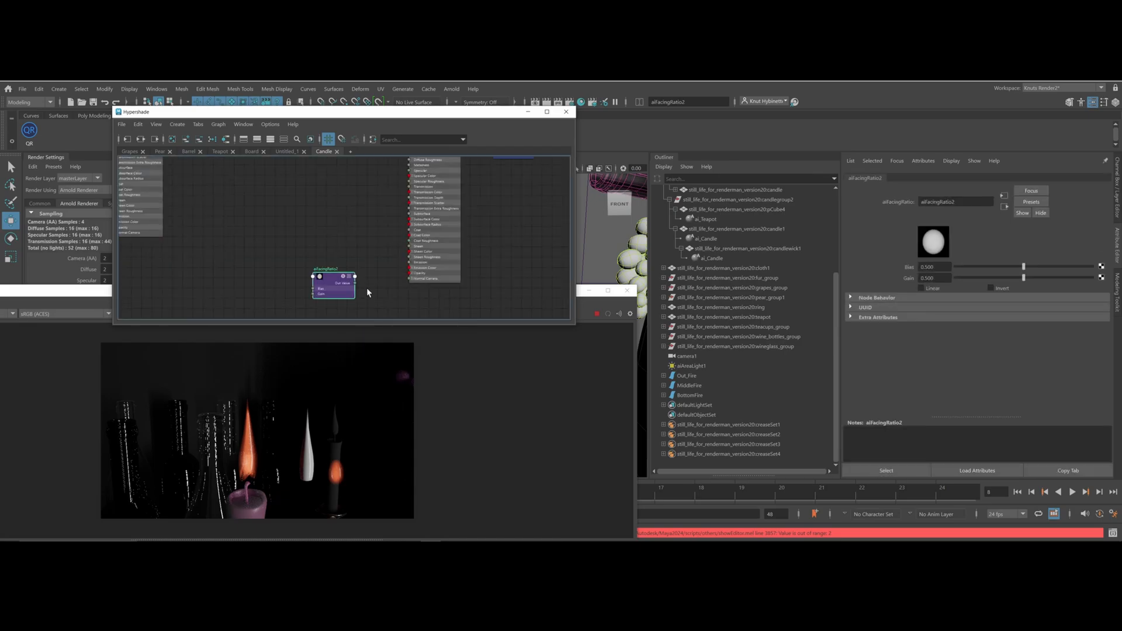
Expand the new facing ratio node's outputs and connect its Out Transparency to the ai_Middle material's Opacity
scroll(343, 281, "up", 3)
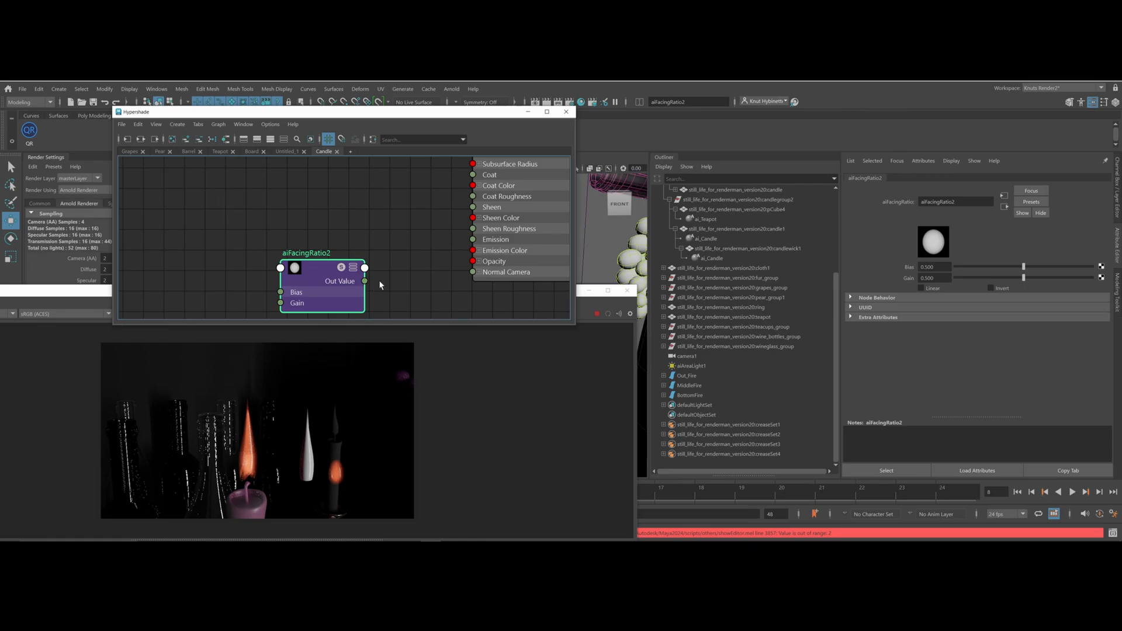
left_click_drag(354, 269, 352, 269)
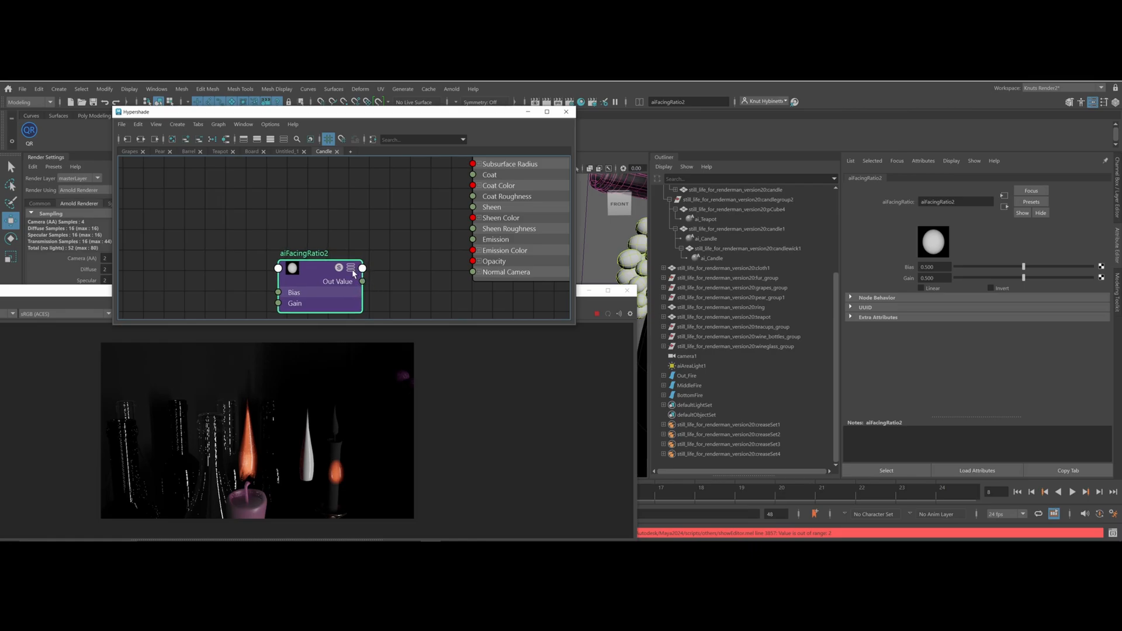
left_click(349, 270)
left_click(350, 271)
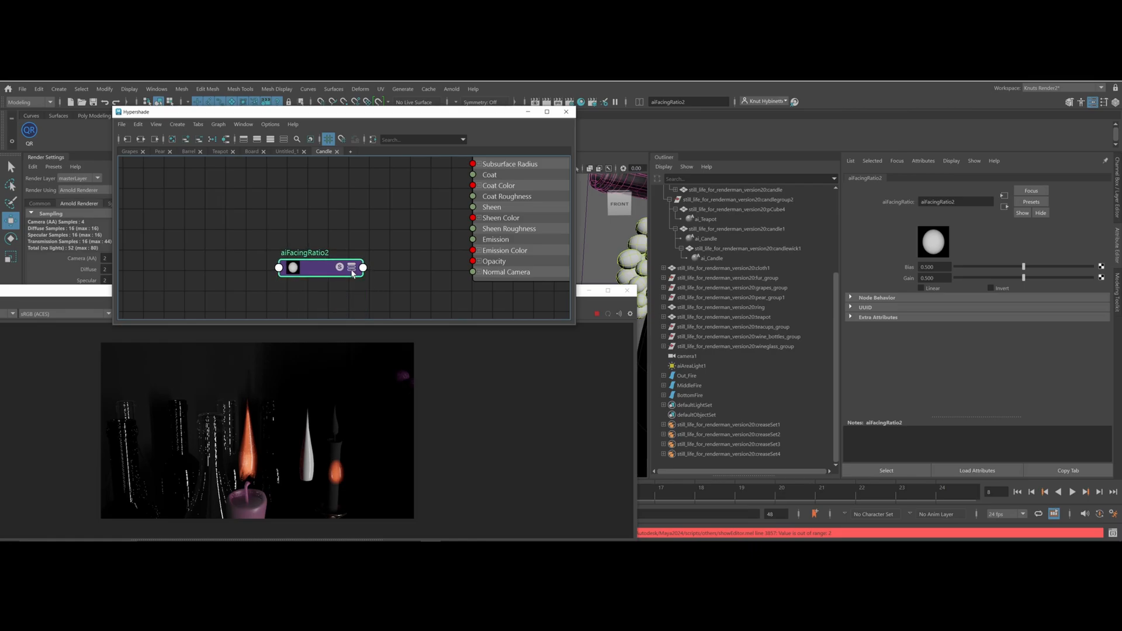
left_click(351, 272)
left_click(352, 271)
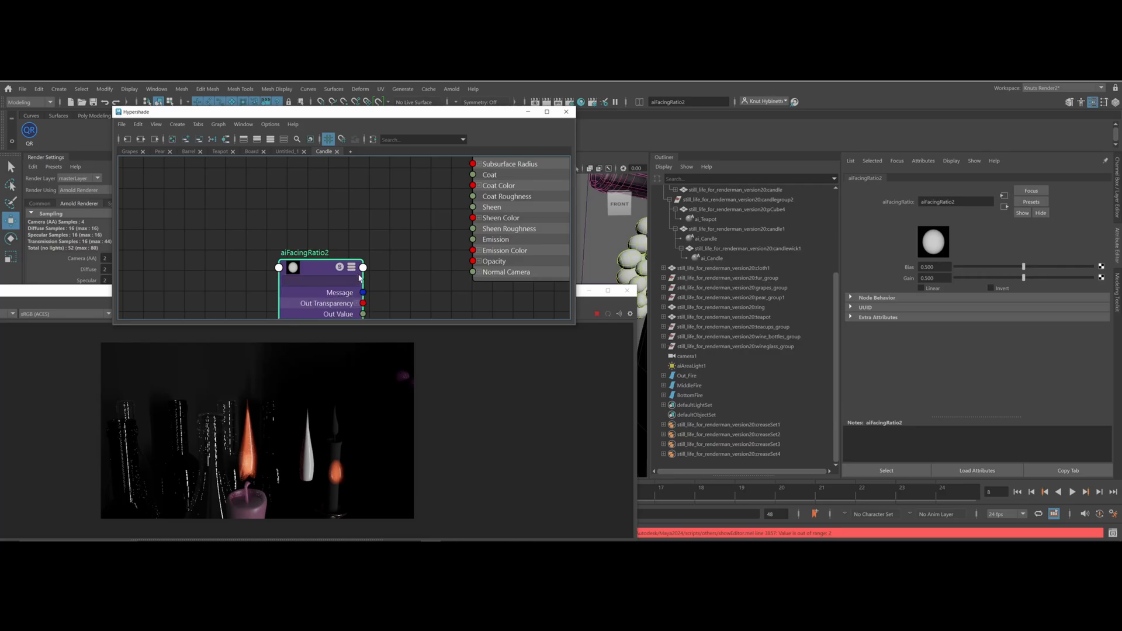
left_click_drag(363, 303, 478, 262)
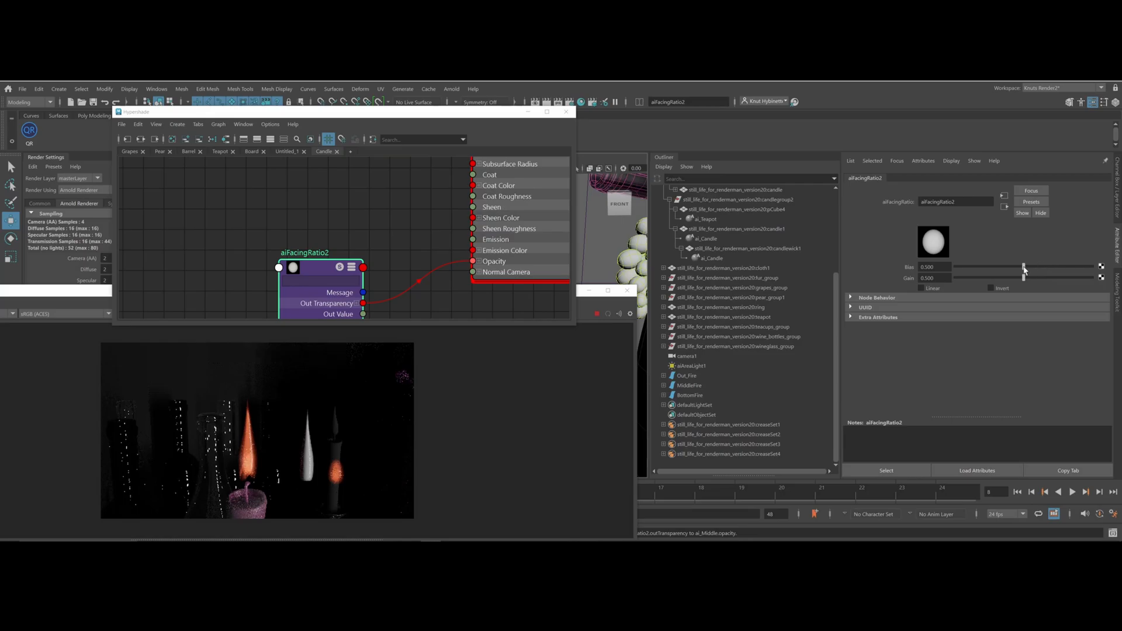
Set the ai_Middle facing ratio's bias to about 0.457 and gain to about 0.187, with Invert enabled
left_click_drag(1005, 267, 976, 277)
left_click(990, 288)
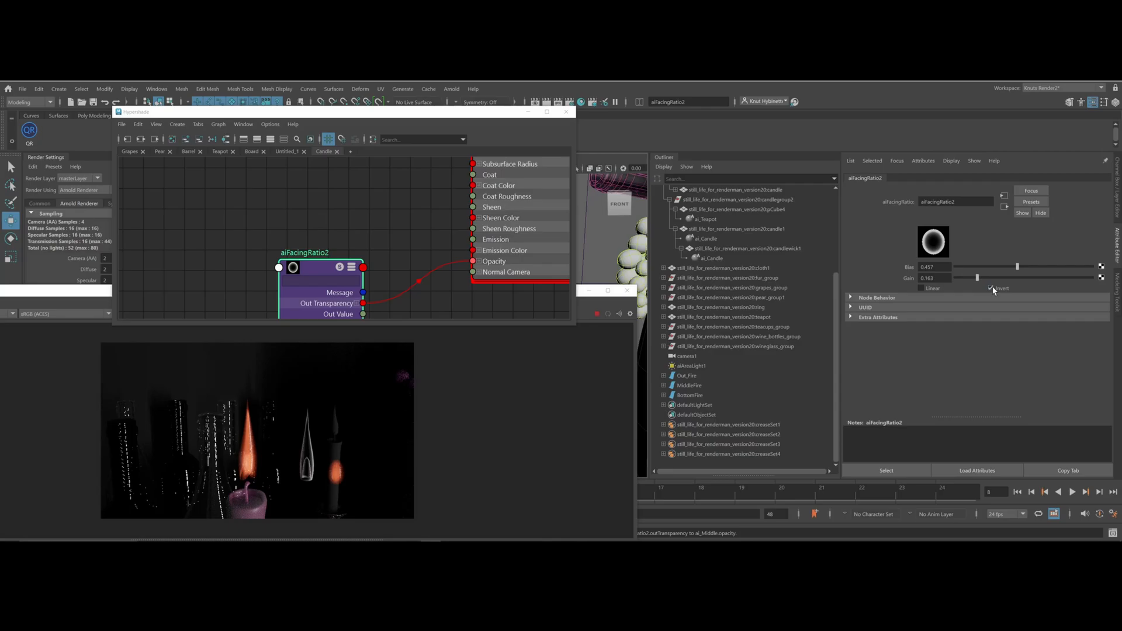
left_click(990, 287)
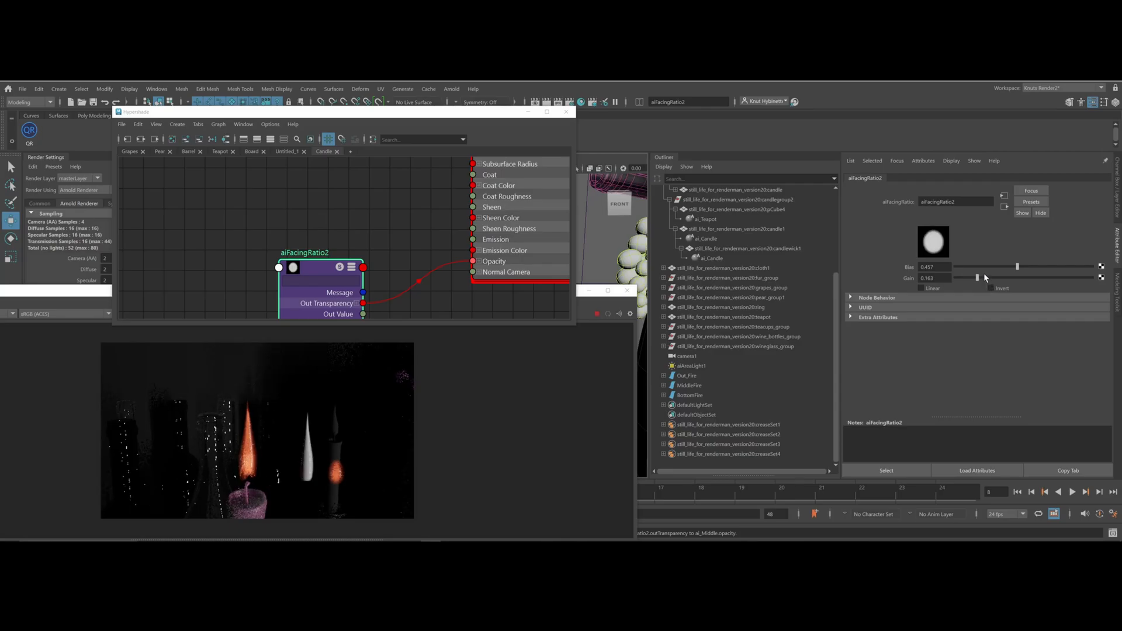
left_click_drag(977, 278, 980, 278)
left_click(990, 288)
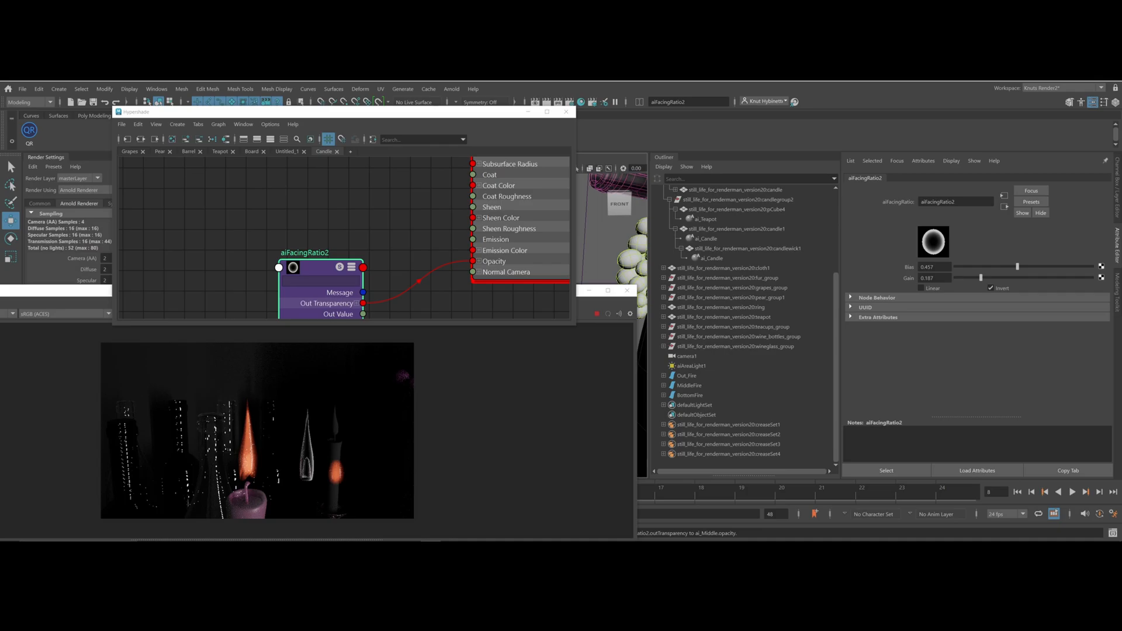
Switch to the browser and check the candle flame reference image, then return to the Maya scene
key("alt+Tab")
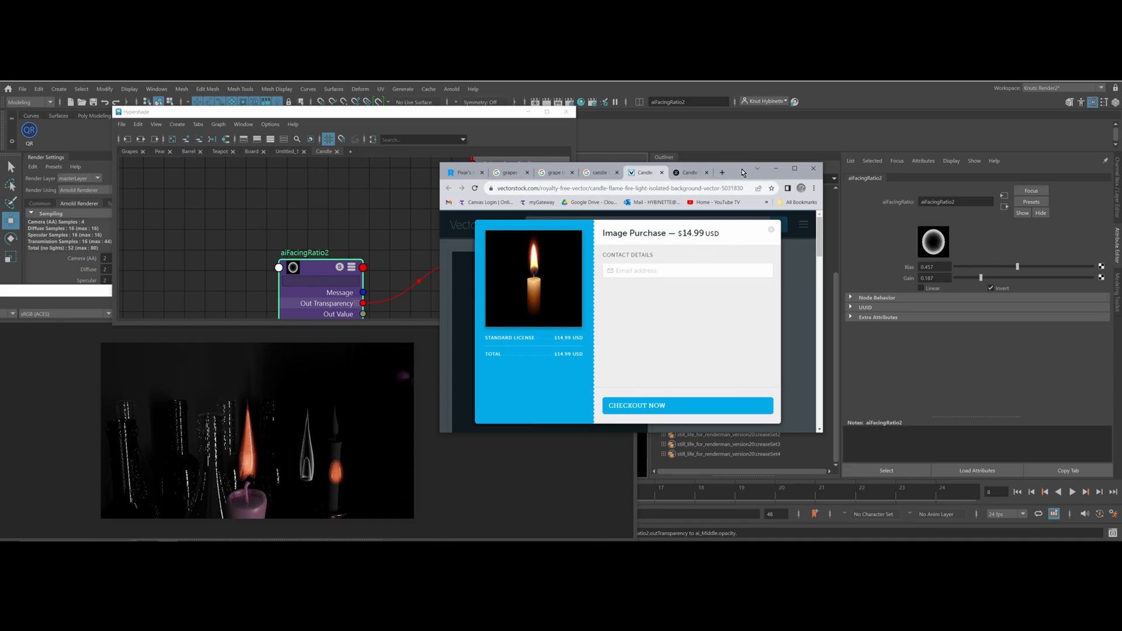
left_click(775, 168)
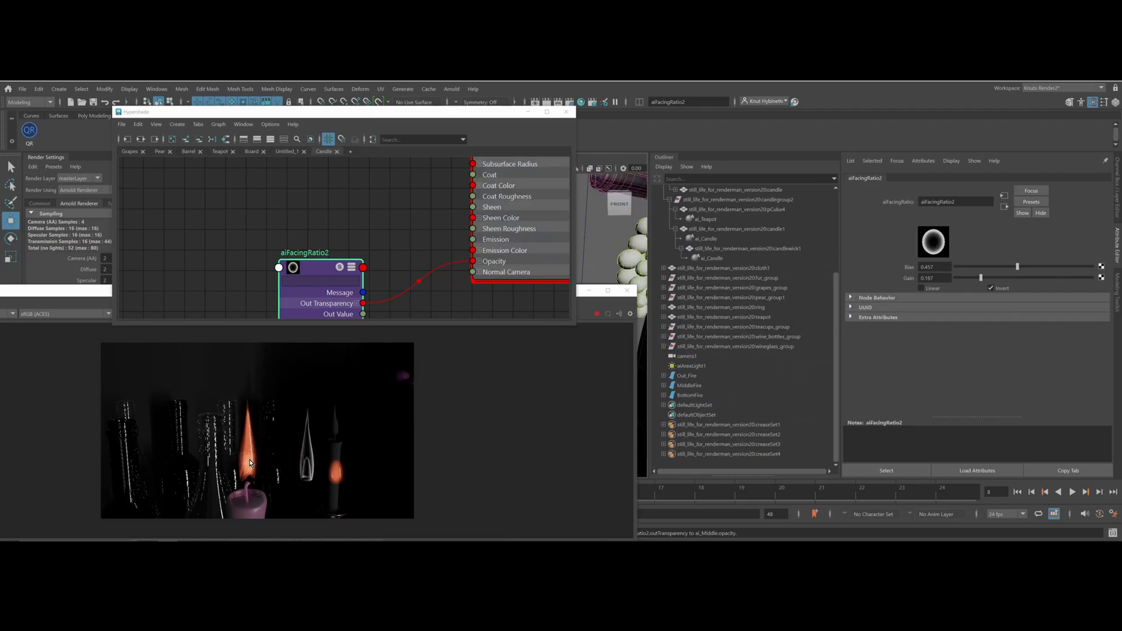
Enable Invert on the ai_Out_Fire material's facing ratio node and set its bias to about 0.591
left_click(687, 376)
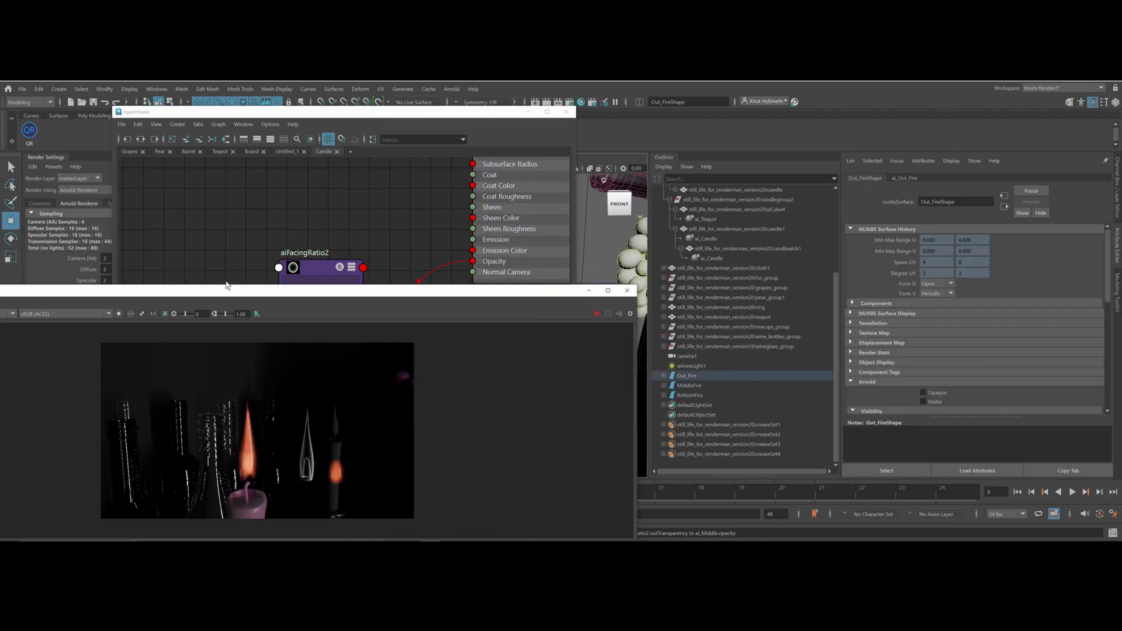
scroll(338, 274, "down", 6)
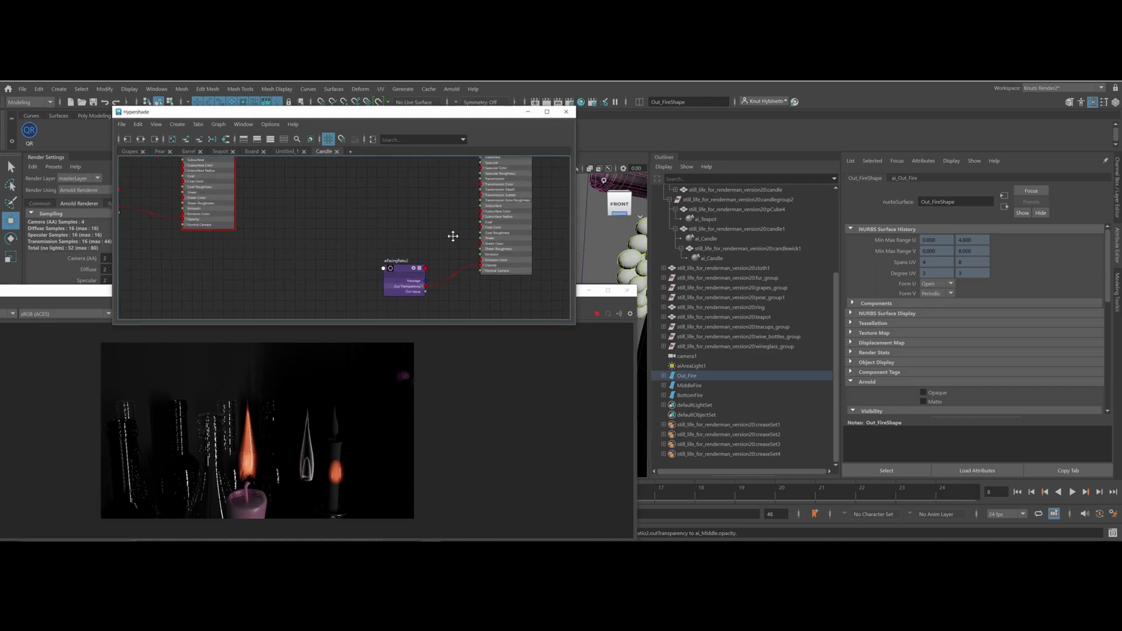
middle_click_drag(330, 276, 370, 309, "alt")
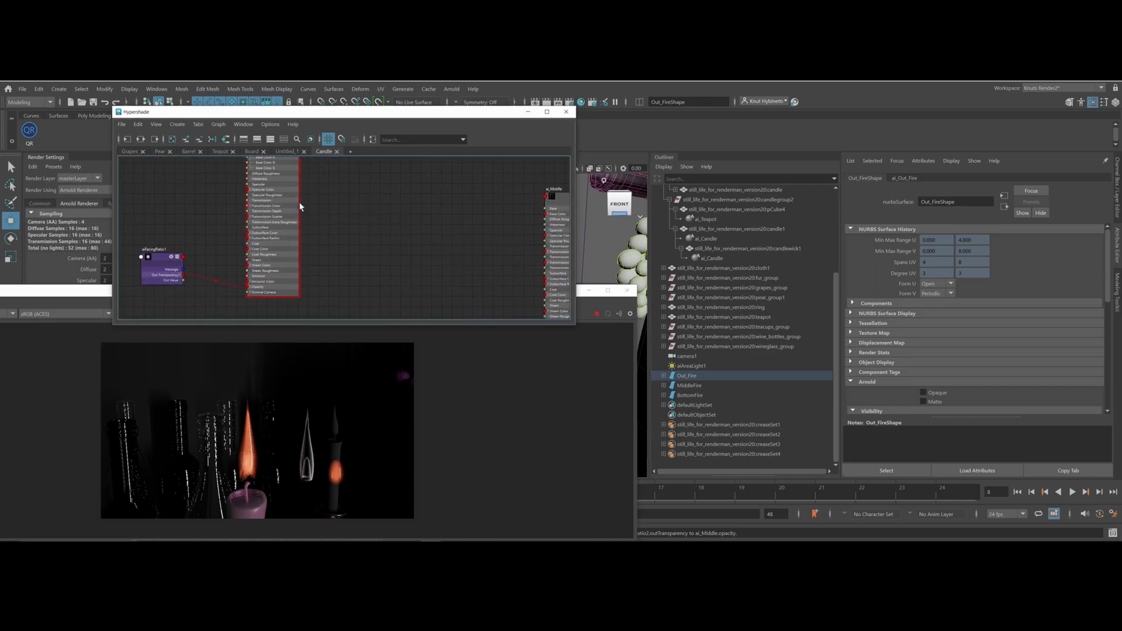
left_click(298, 208)
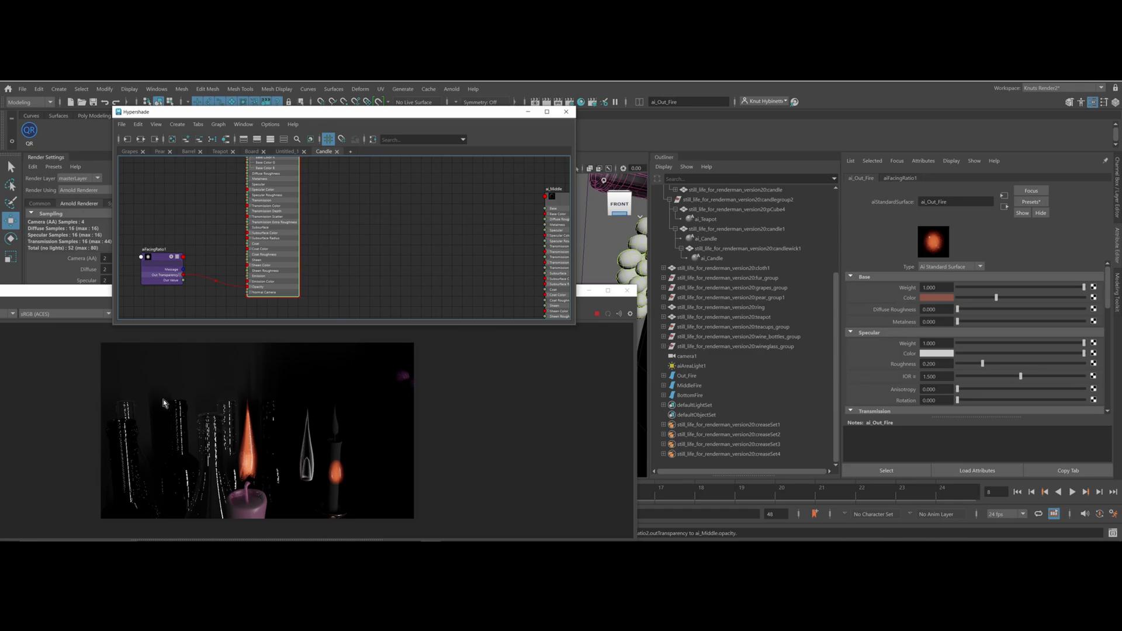
left_click(170, 272)
left_click(991, 288)
left_click_drag(973, 267, 1035, 269)
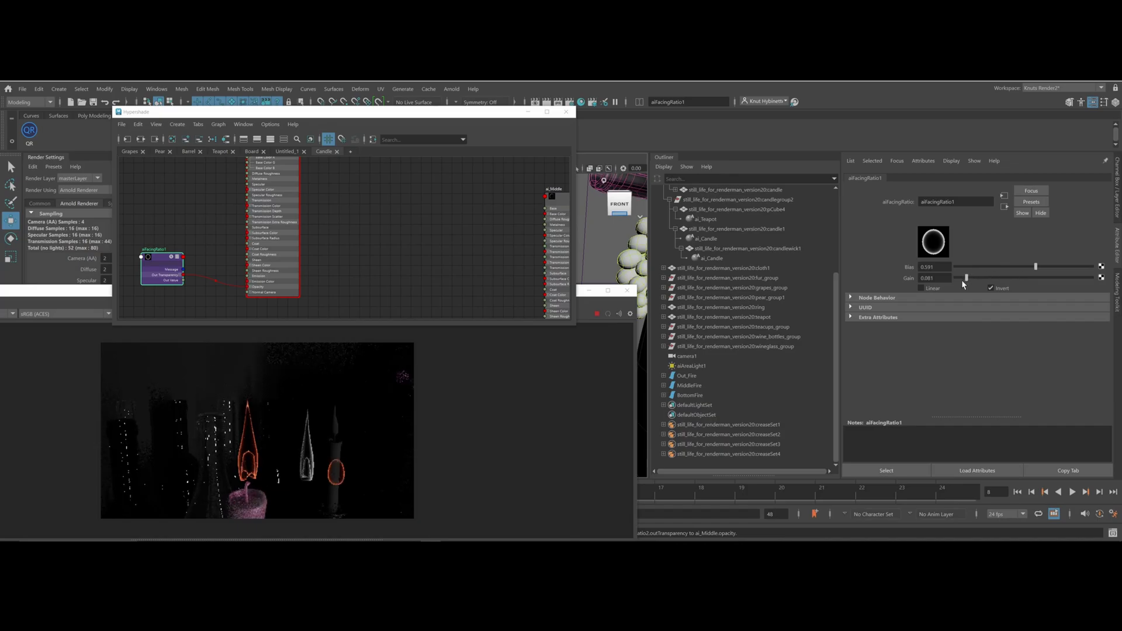
Raise the gain of the ai_Out_Fire material's facing ratio node to about 0.553
left_click_drag(966, 277, 1015, 279)
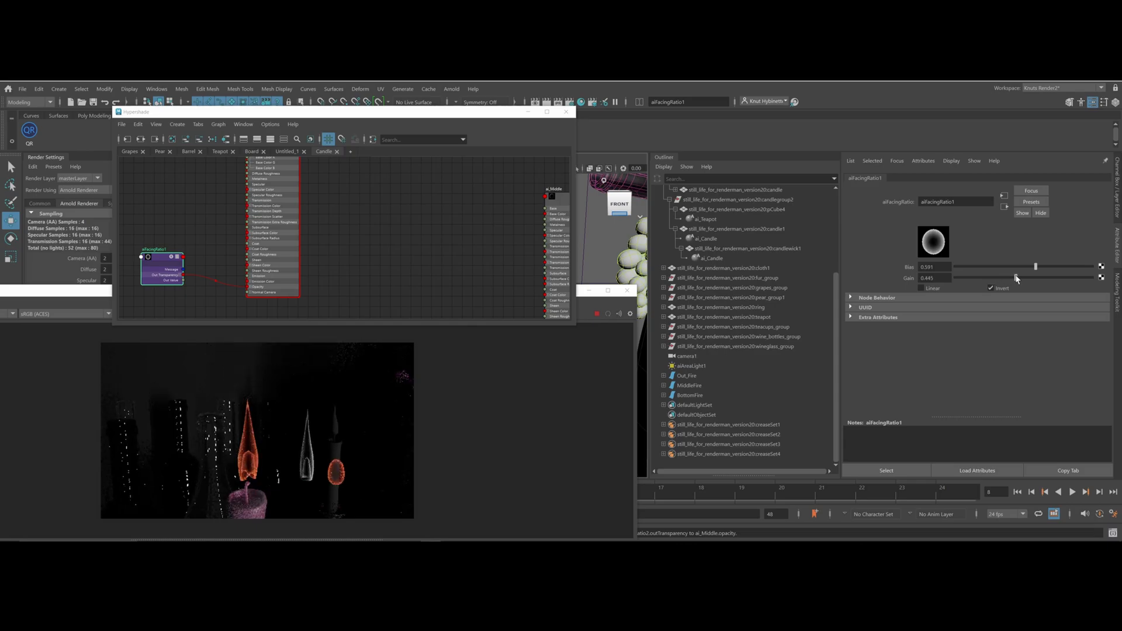
left_click_drag(1024, 280, 1025, 279)
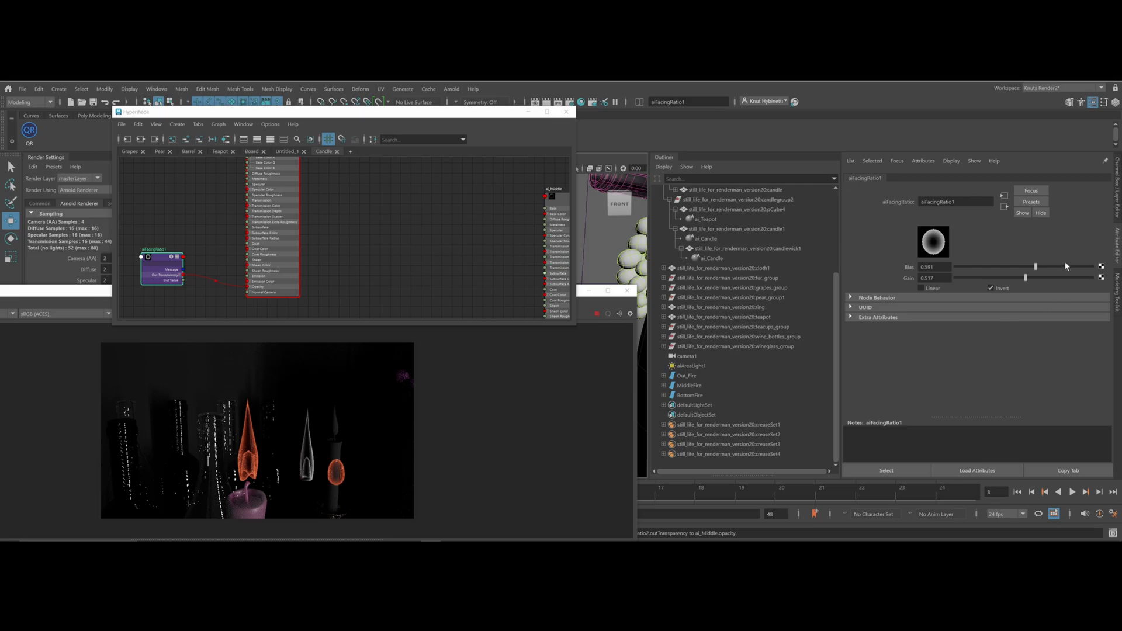
left_click_drag(1031, 281, 1032, 280)
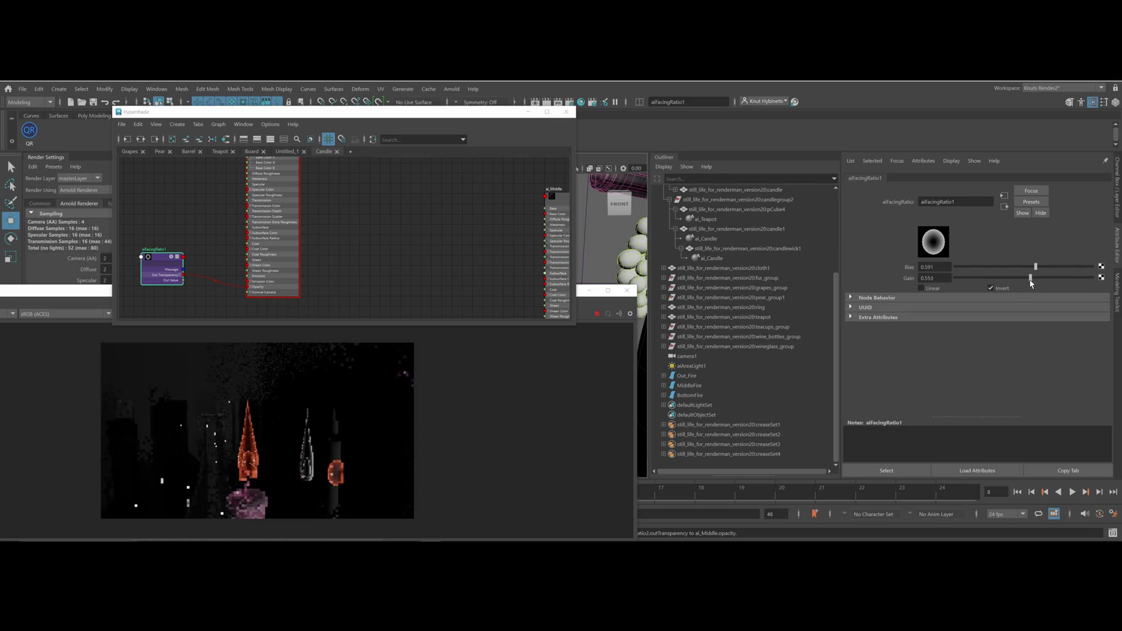
Disable Invert on the ai_Middle material's facing ratio node, raise its gain to about 0.287 and lower its bias
left_click(302, 446)
middle_click_drag(439, 226, 362, 167, "alt")
left_click(399, 293)
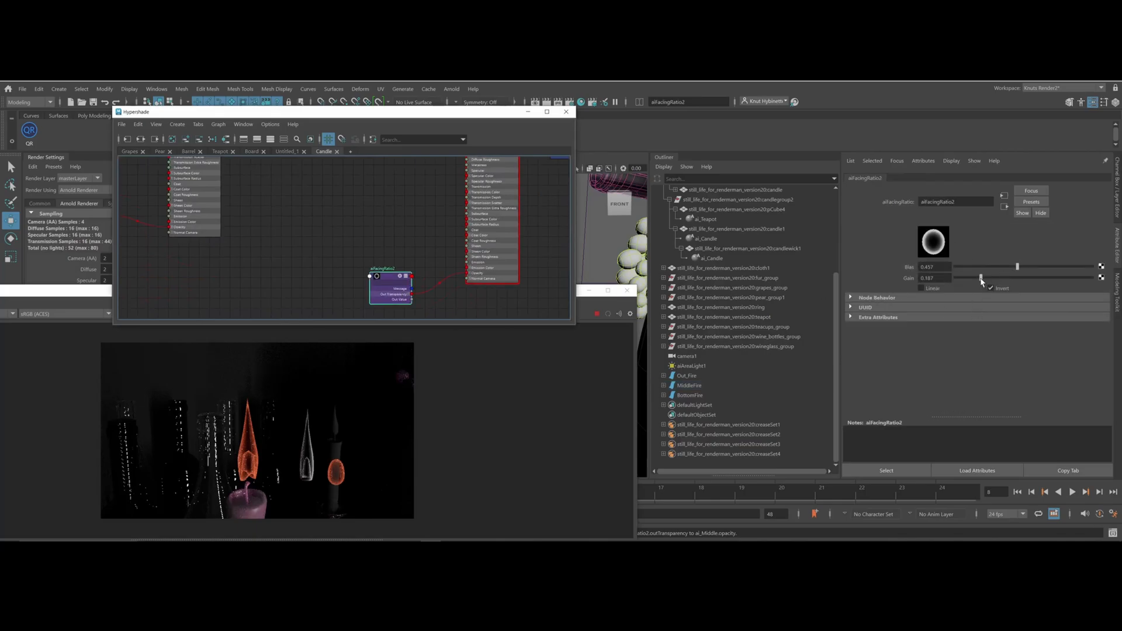
left_click(991, 289)
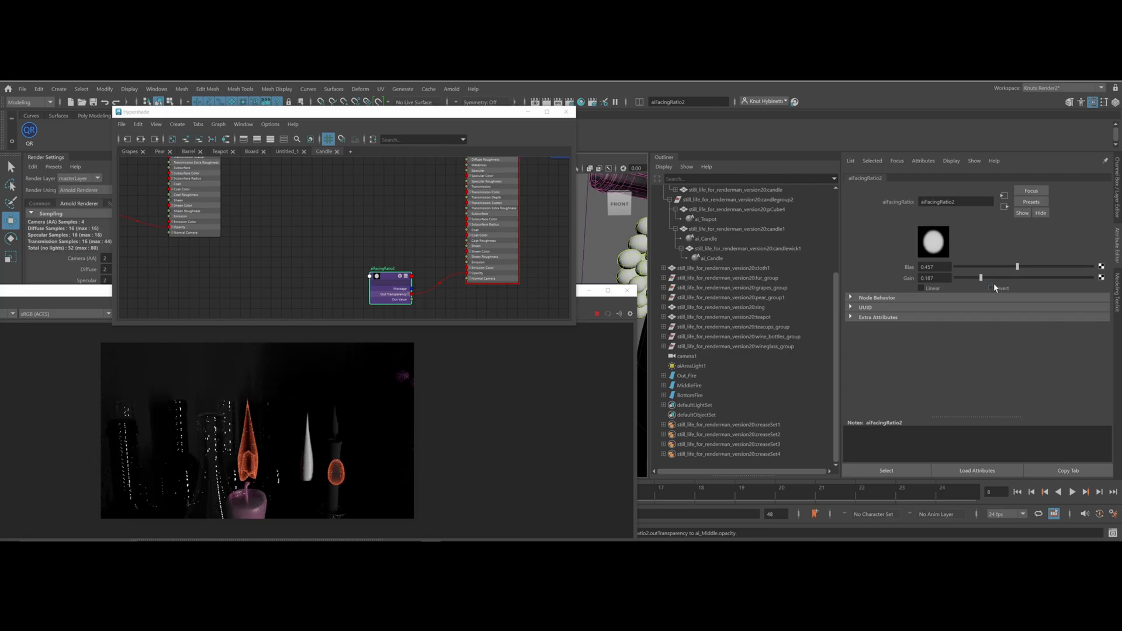
left_click_drag(982, 280, 995, 279)
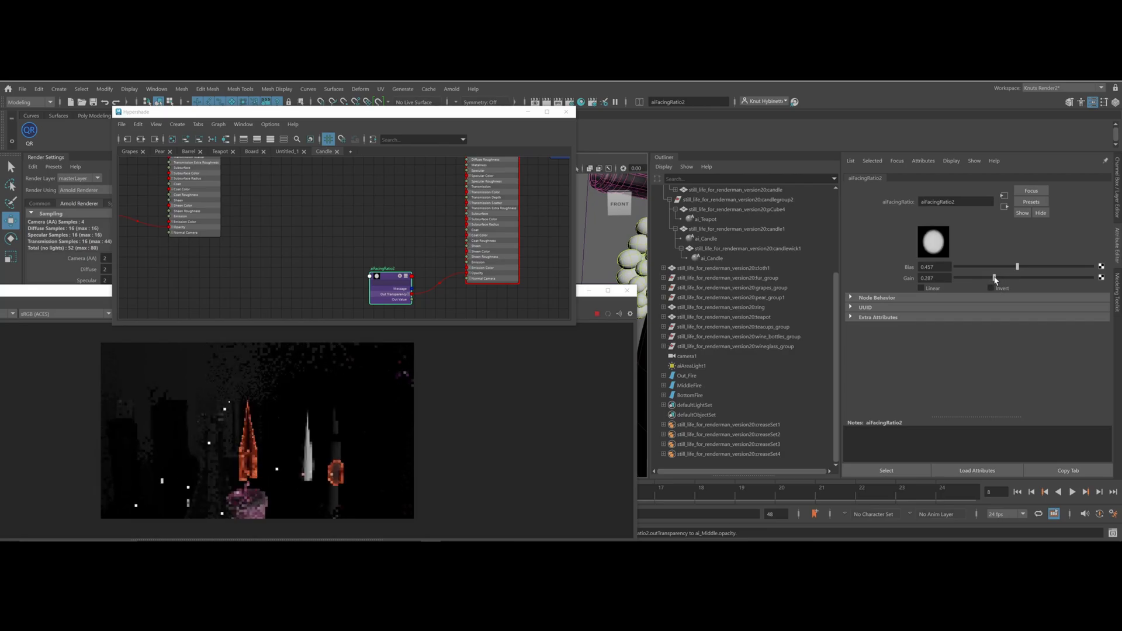
left_click(1003, 268)
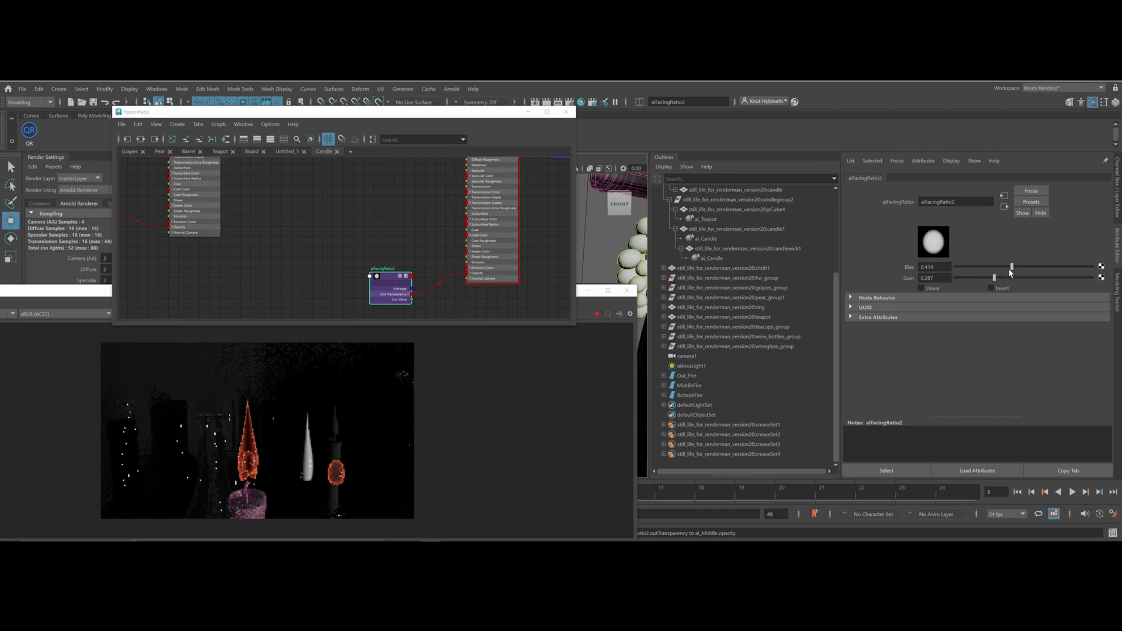
mouse_move(1003, 270)
left_mouse_down()
mouse_move(1047, 270)
mouse_move(974, 271)
mouse_move(985, 271)
left_mouse_up()
Change the base color of the ai_Middle material to a warm, nearly white tone
middle_click_drag(380, 222, 358, 298, "alt")
left_click(459, 187)
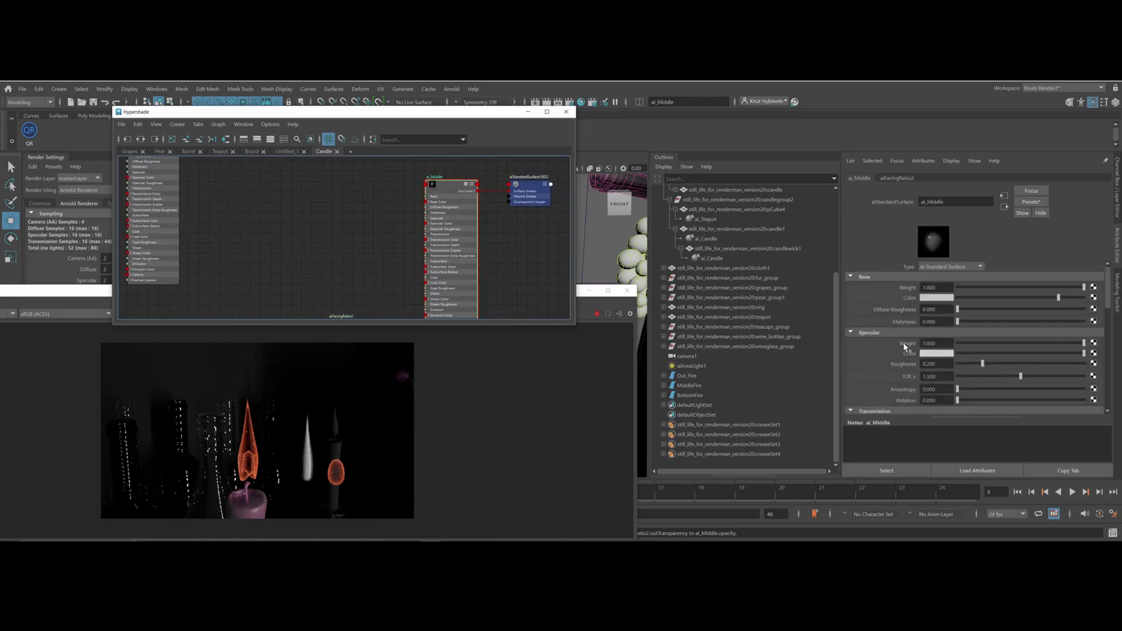
left_click(937, 297)
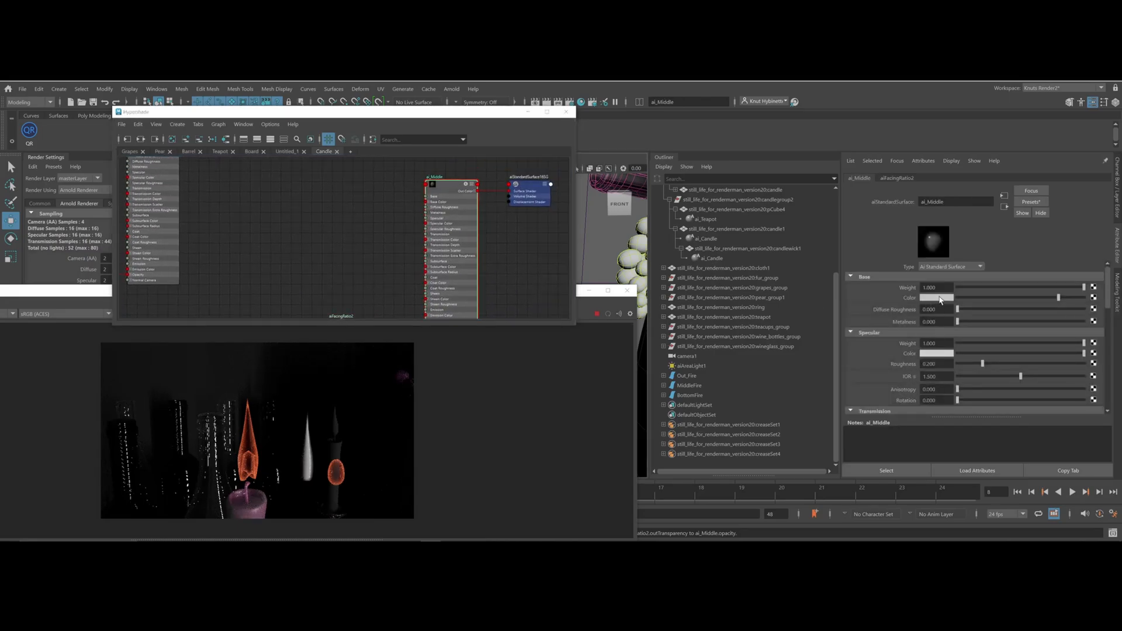
left_click(882, 277)
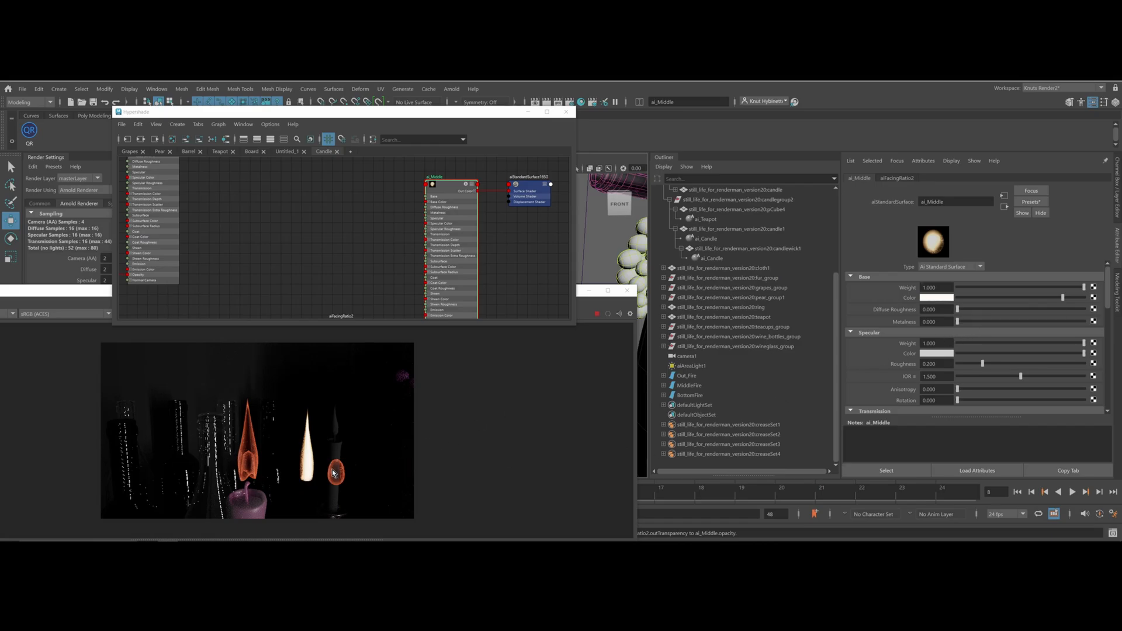
Give the ai_Middle material an emission weight of about 0.193 and a pale yellow-orange emission color
scroll(1038, 403, "down", 10)
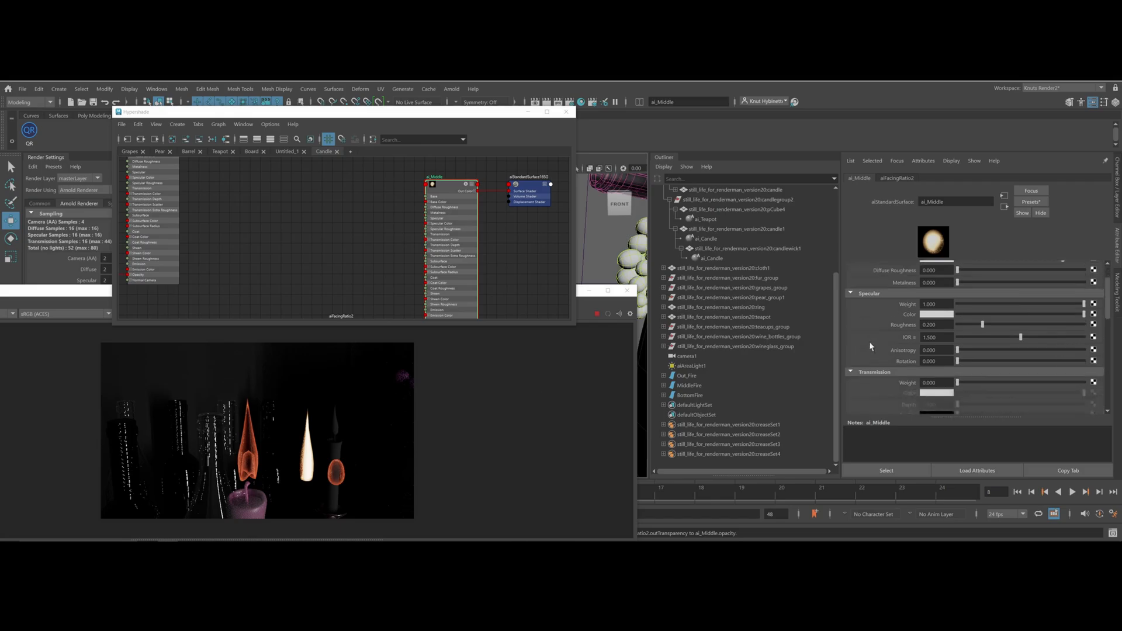
scroll(925, 374, "down", 4)
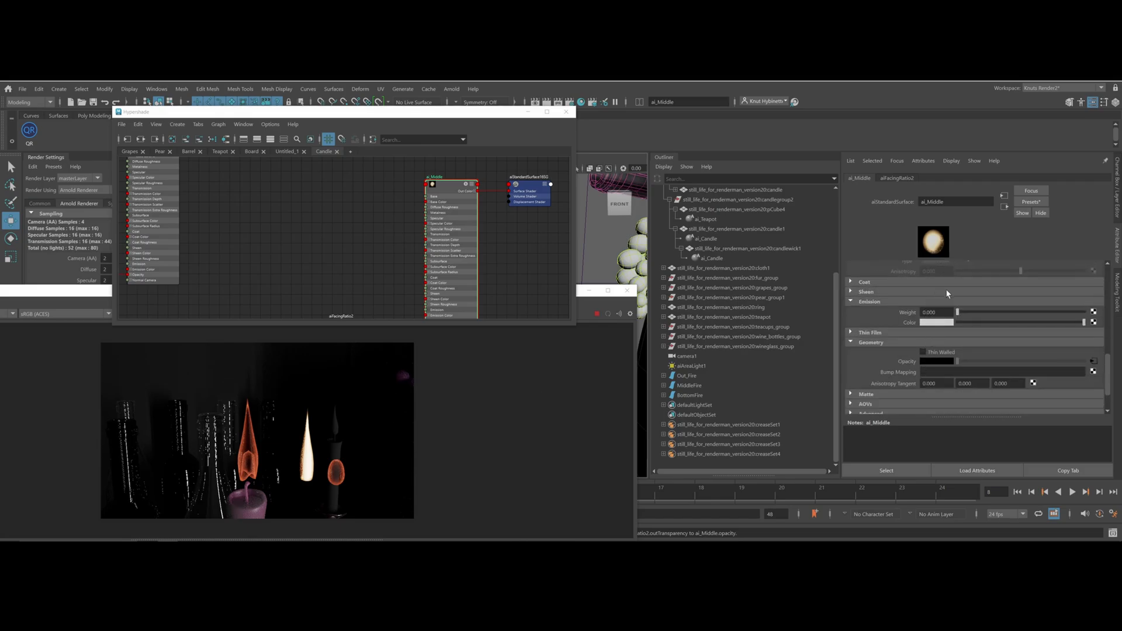
left_click_drag(961, 312, 986, 314)
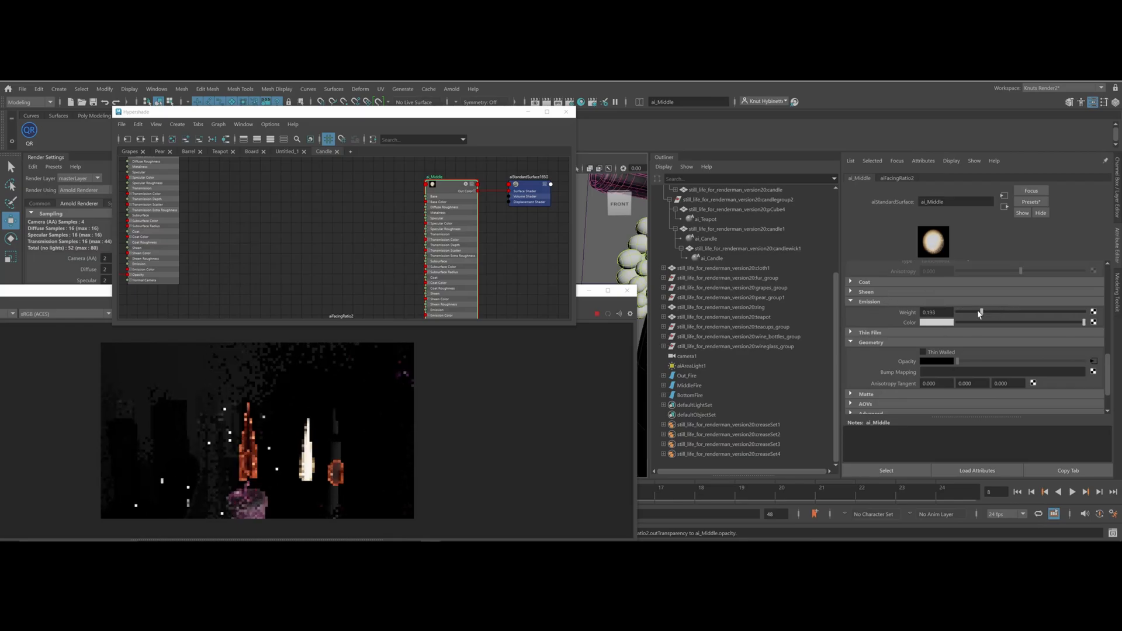
left_click(950, 322)
left_click(883, 301)
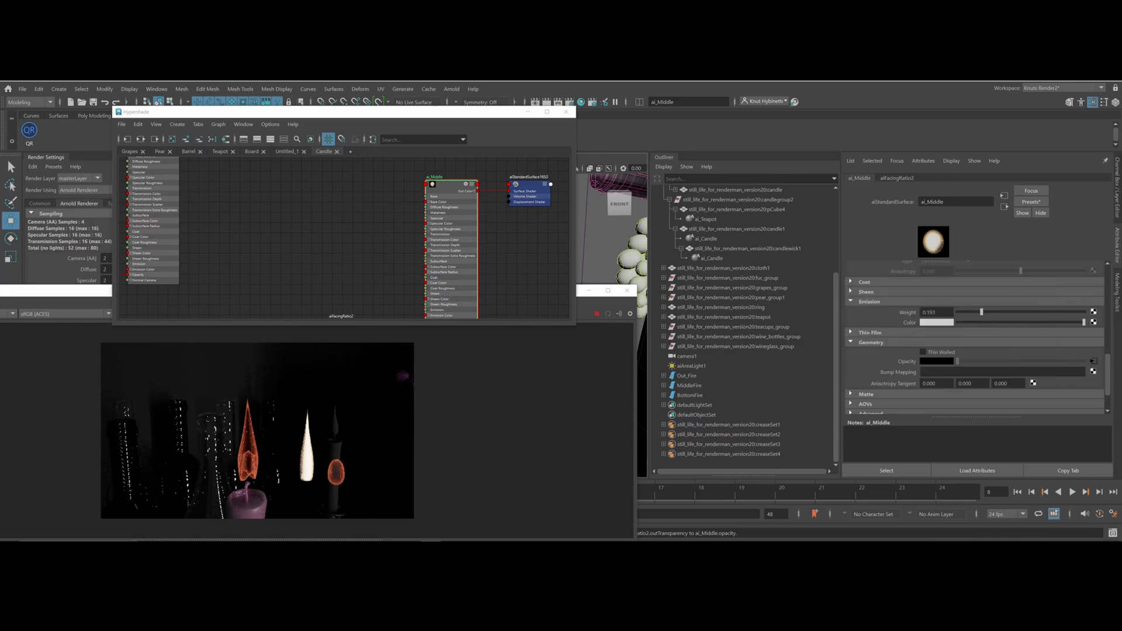
left_click(1120, 251)
left_click(451, 89)
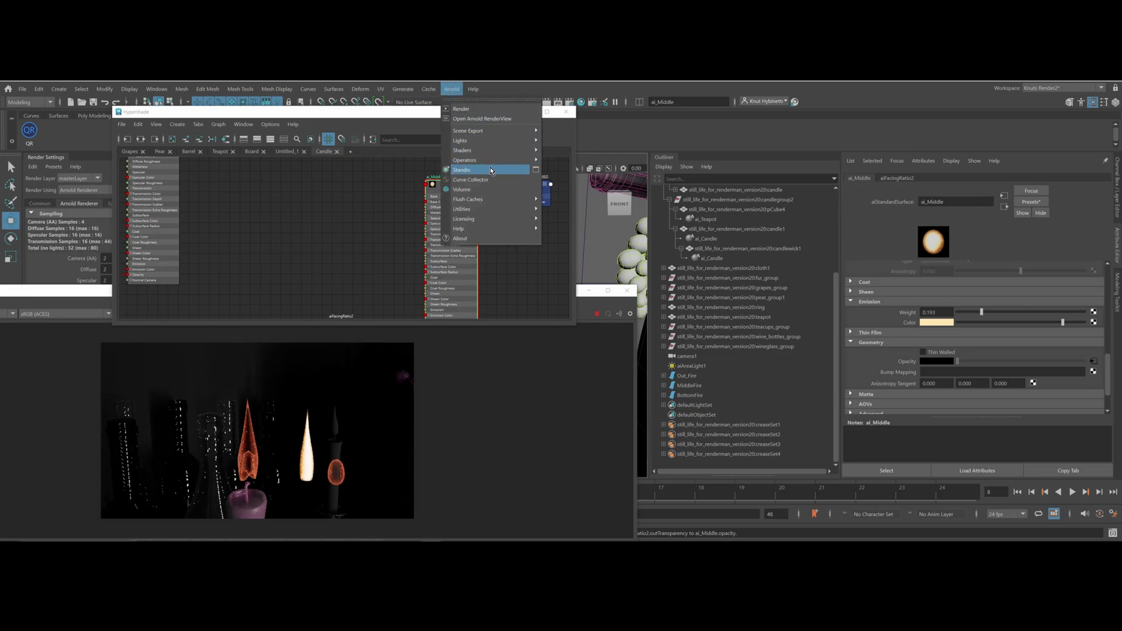
mouse_move(479, 149)
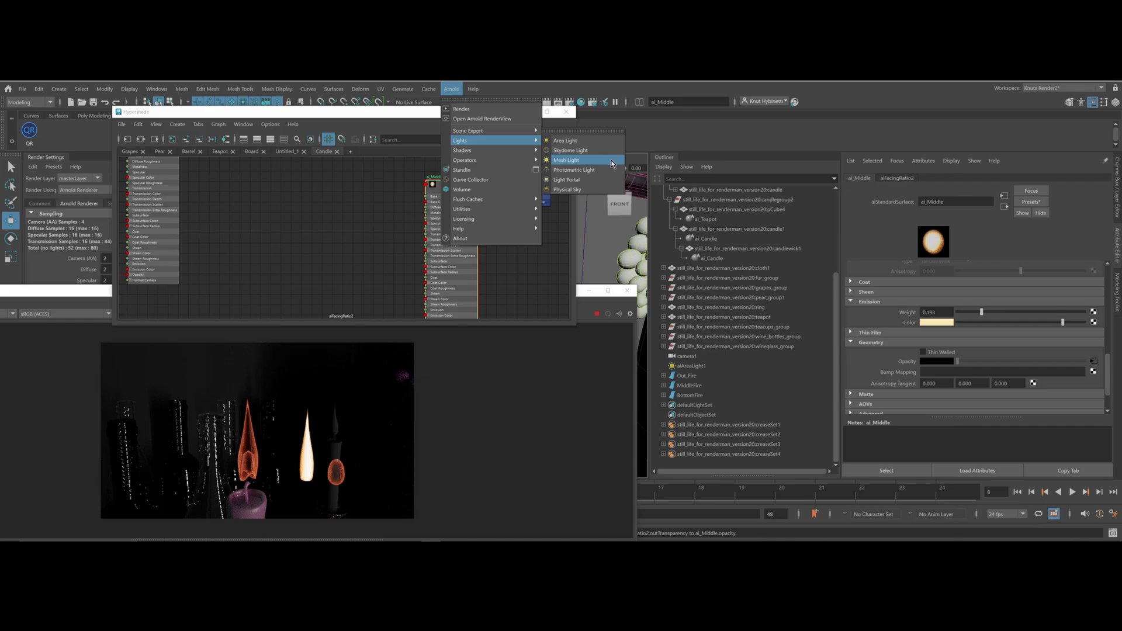
left_click(612, 162)
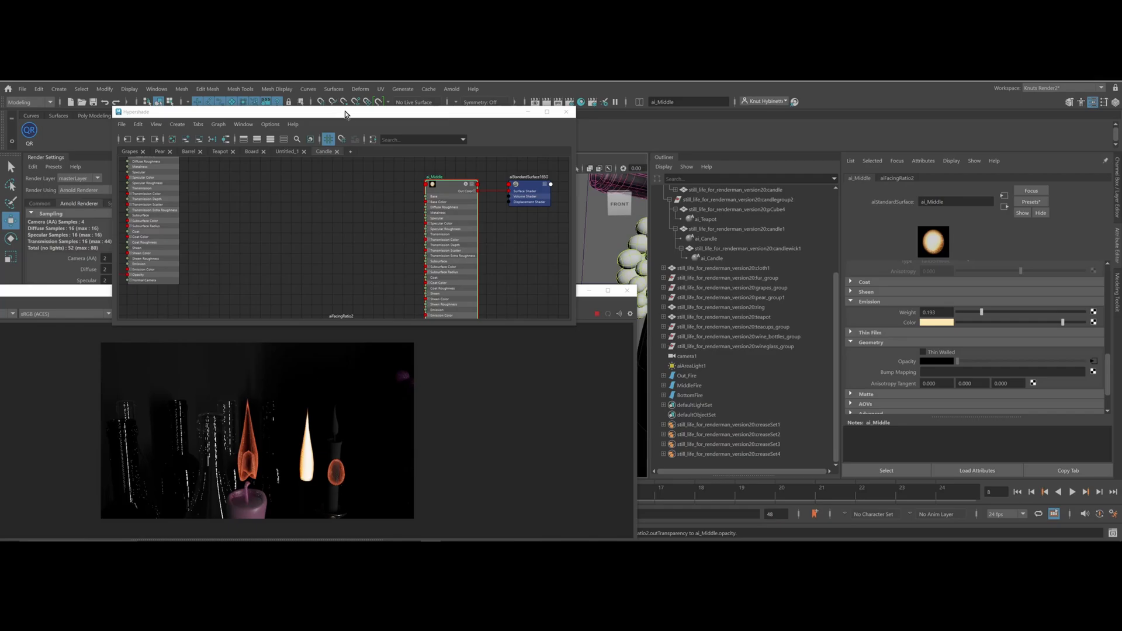
Select the BottomFire surface in the scene and assign it a new Arnold Standard Surface material
left_click_drag(388, 112, 115, 103)
left_click_drag(555, 290, 522, 409)
left_click(552, 382)
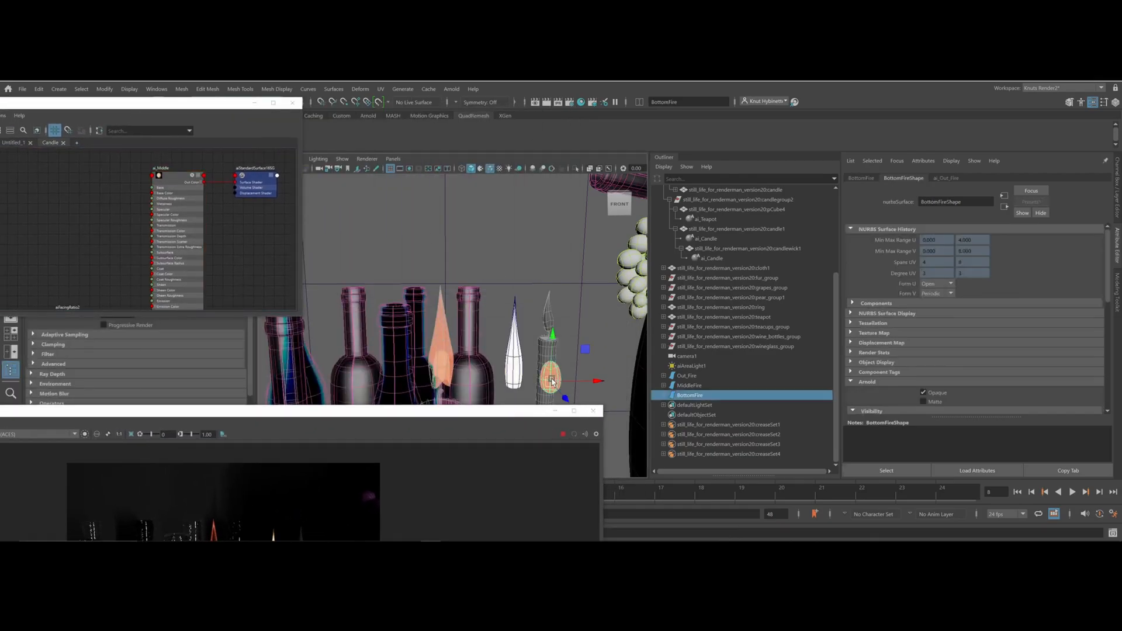
left_click_drag(204, 102, 465, 121)
scroll(311, 225, "down", 5)
right_click_drag(278, 258, 279, 231)
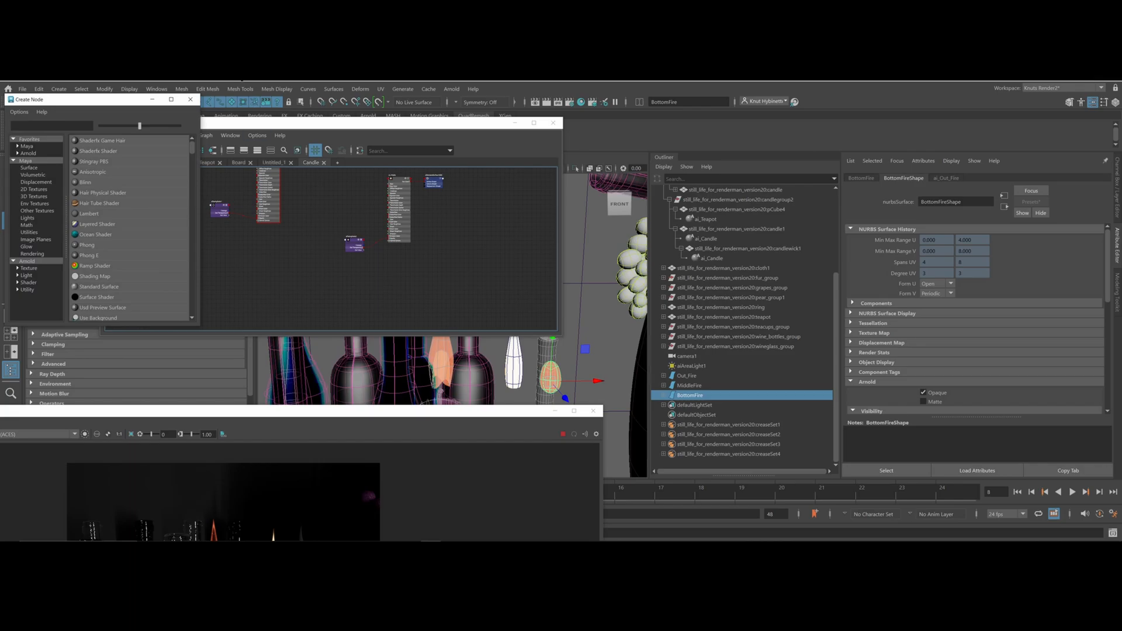
left_click(190, 100)
right_click_drag(593, 287, 688, 493)
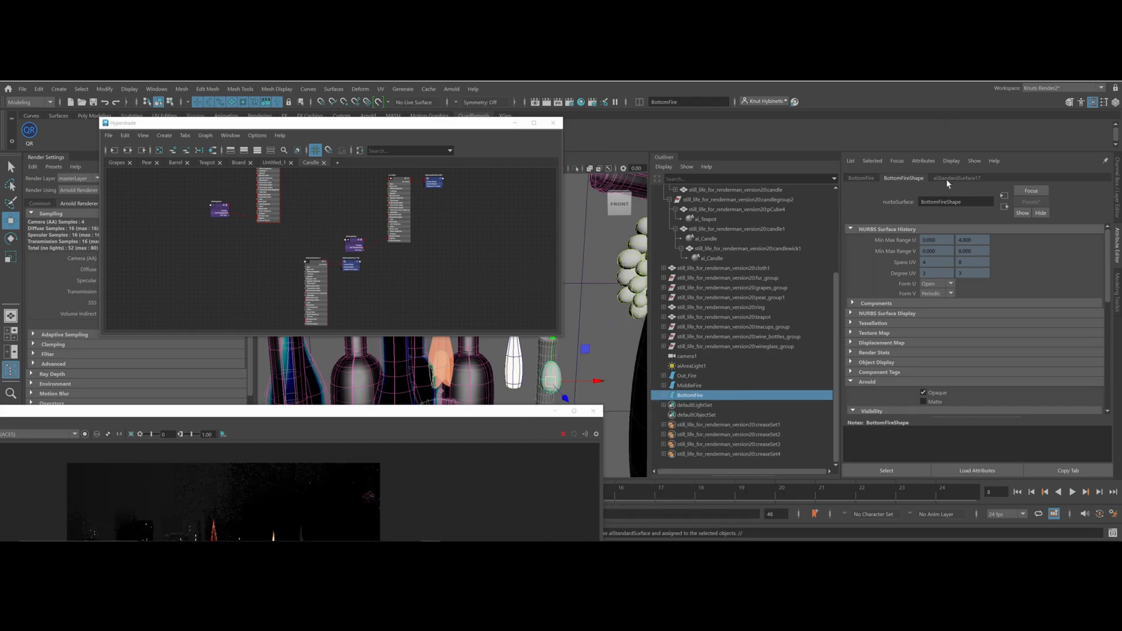
Rename the new BottomFire material as ai_BottomFire
left_click(947, 178)
double_click(956, 202)
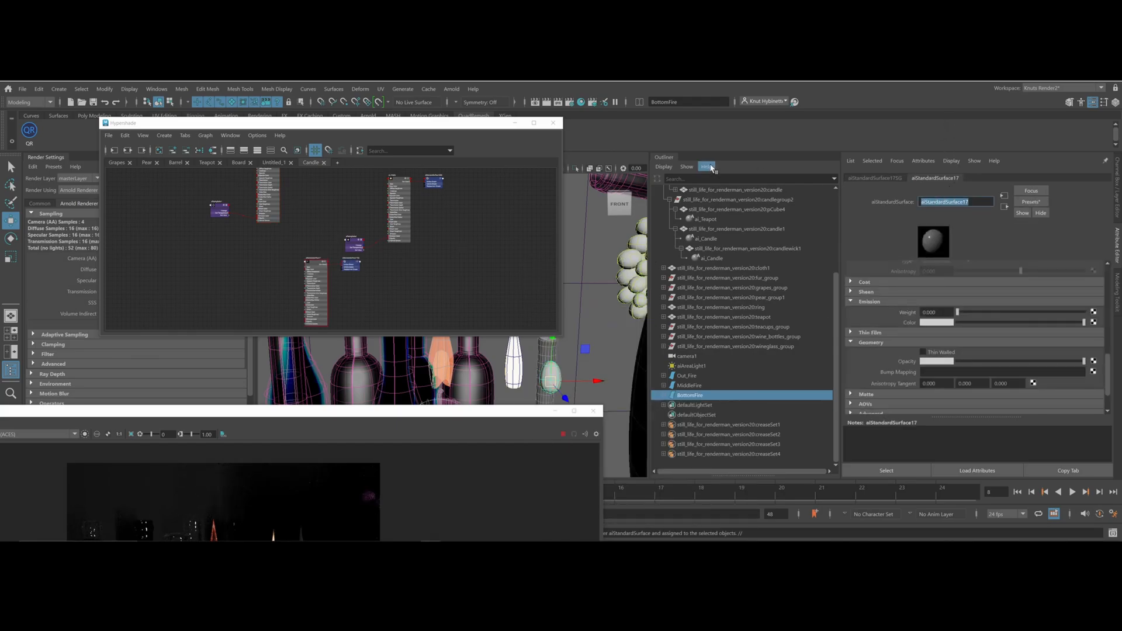
type("ai_BottomFire")
key("Return")
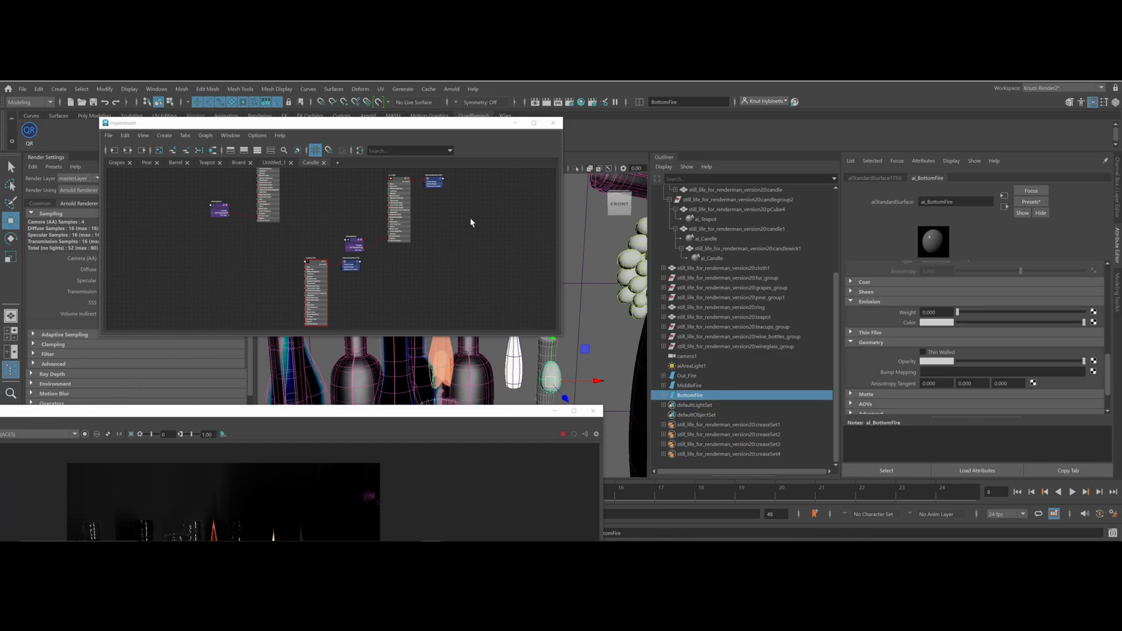
Graph the ai_BottomFire material in the Hypershade and add an aiFacingRatio node beside it
right_click_drag(476, 220, 477, 239)
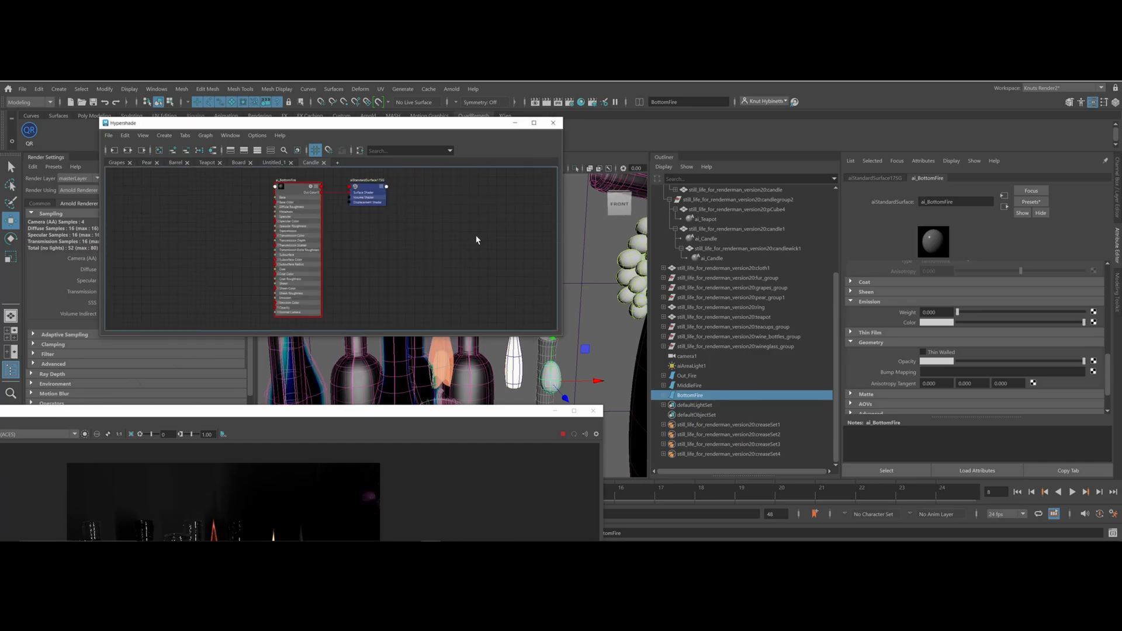
scroll(509, 250, "down", 5)
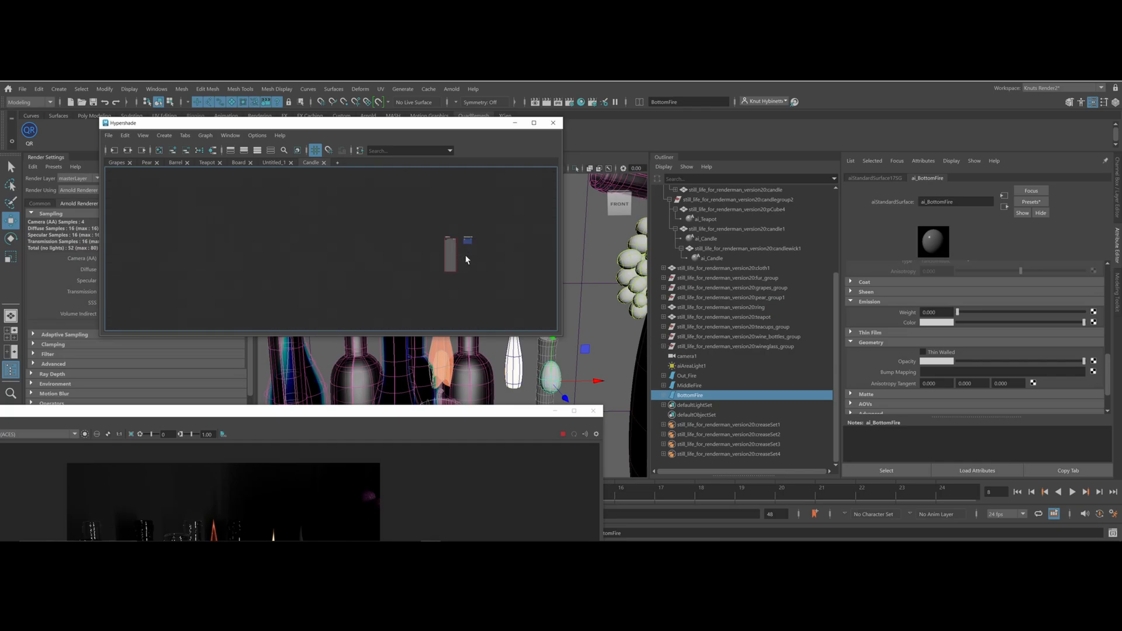
scroll(466, 259, "up", 3)
scroll(395, 281, "up", 5)
middle_click_drag(347, 270, 275, 240, "alt")
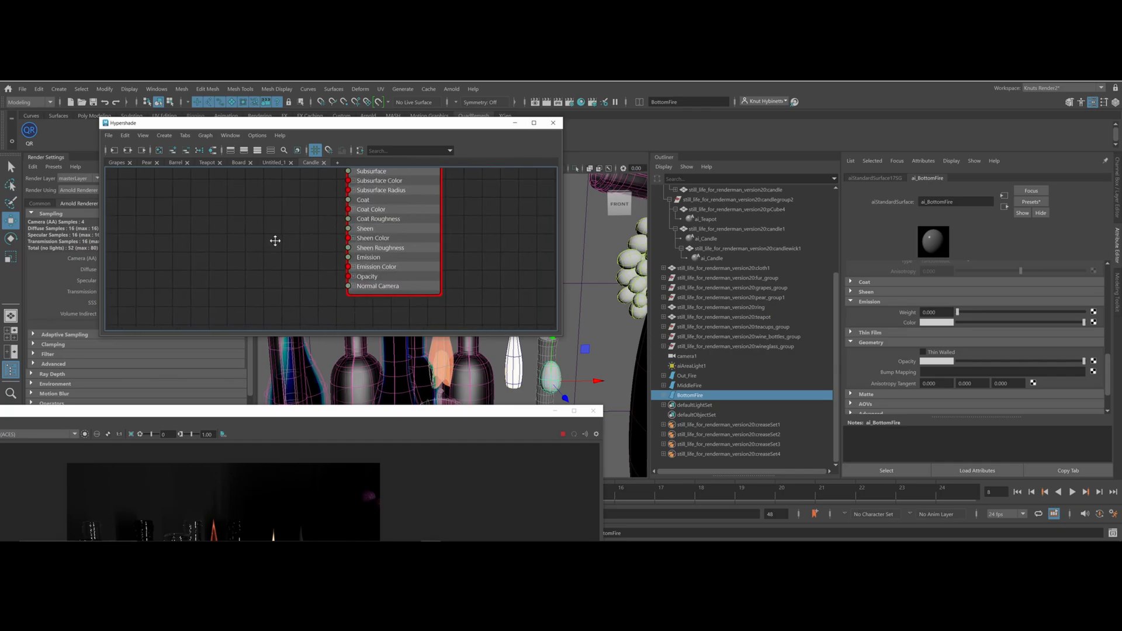
middle_click_drag(347, 285, 311, 277, "alt")
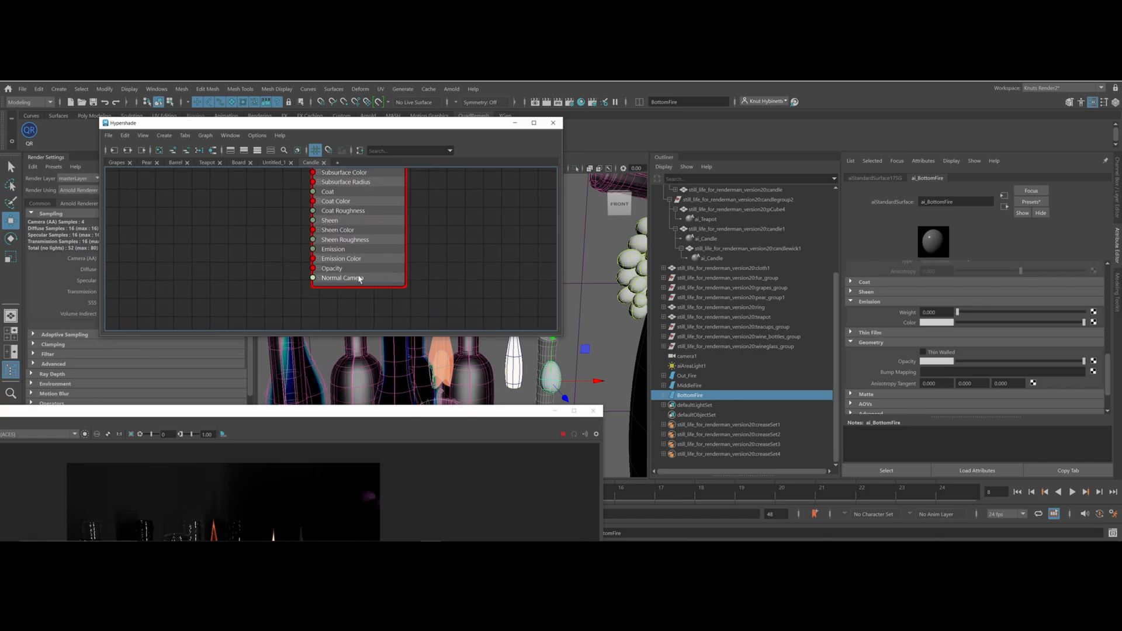
key("Tab")
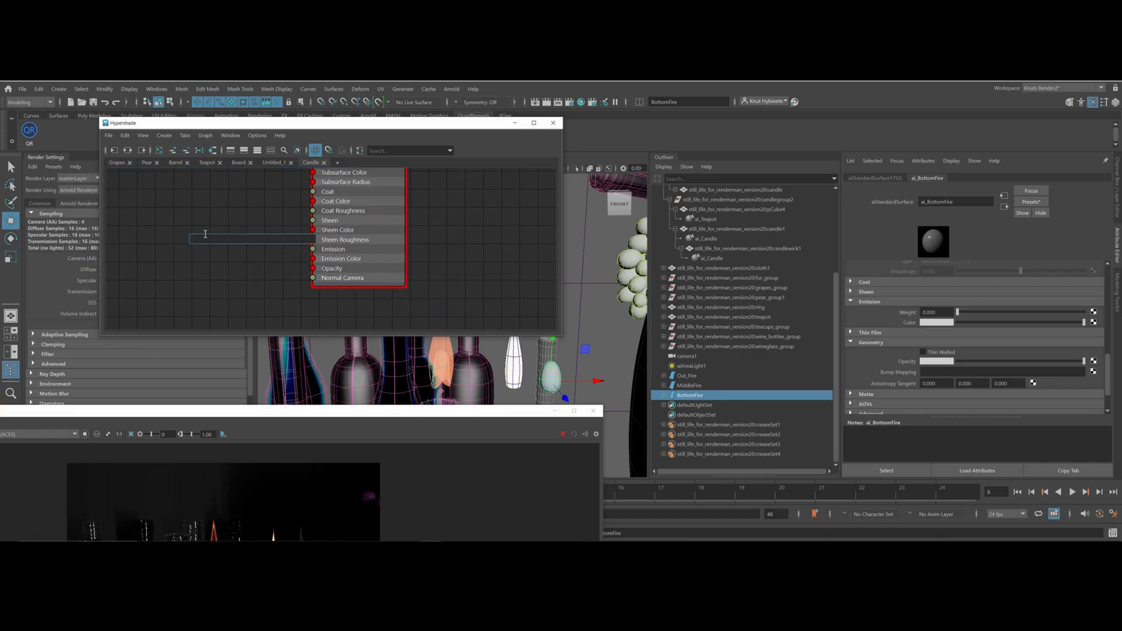
type("aifa")
key("Return")
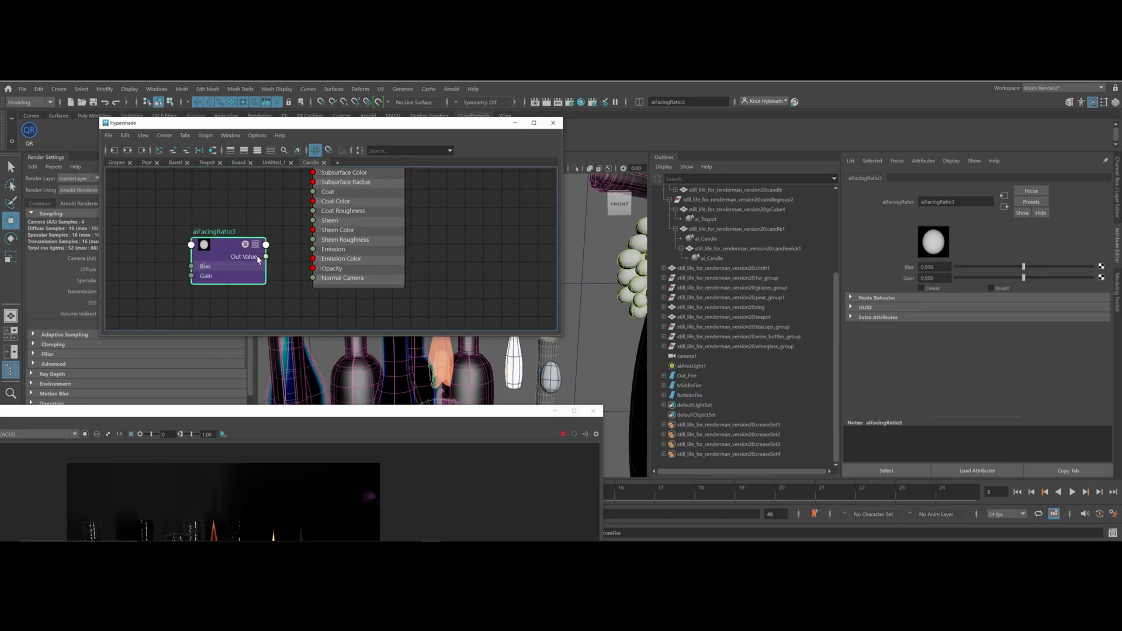
Expand the new aiFacingRatio node's outputs and connect Out Transparency to the Opacity of ai_BottomFire
left_click_drag(231, 256, 123, 313)
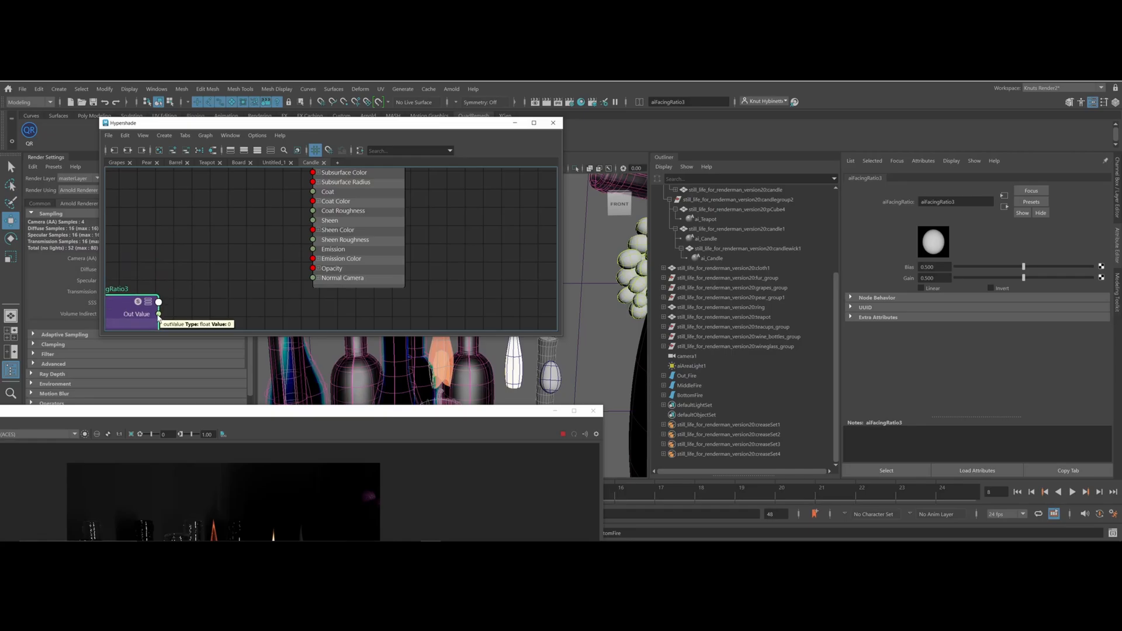
mouse_move(159, 314)
left_mouse_down()
mouse_move(200, 307)
mouse_move(178, 306)
left_mouse_up()
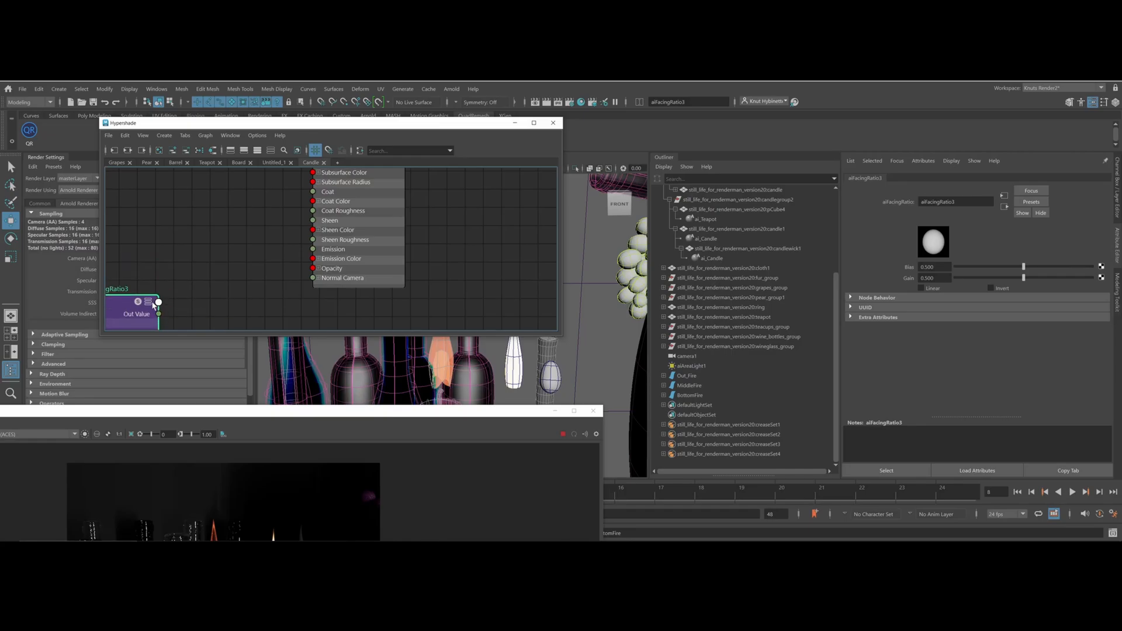
left_click(149, 302)
left_click(149, 302)
left_click_drag(149, 302, 169, 188)
left_click_drag(181, 221, 313, 269)
left_click_drag(139, 185, 167, 223)
Set the ai_BottomFire facing ratio's bias to about 0.007 and gain to about 0.758, and bring the render into view
left_click_drag(1023, 276, 1052, 279)
left_click_drag(985, 266, 957, 268)
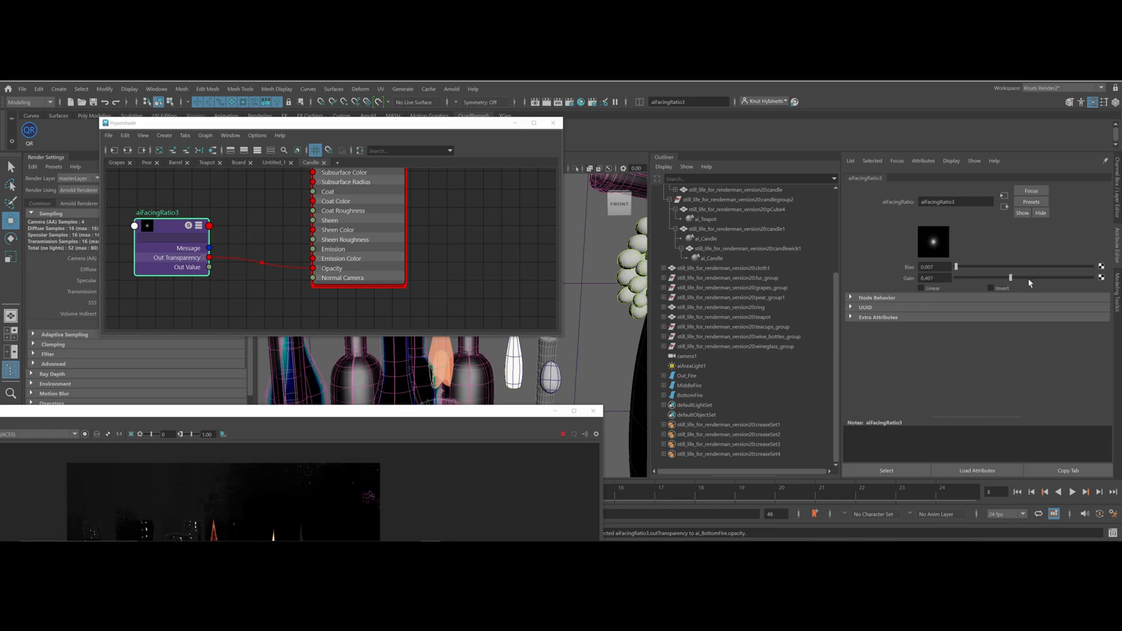
left_click_drag(1064, 282, 1058, 283)
left_click_drag(259, 416, 338, 276)
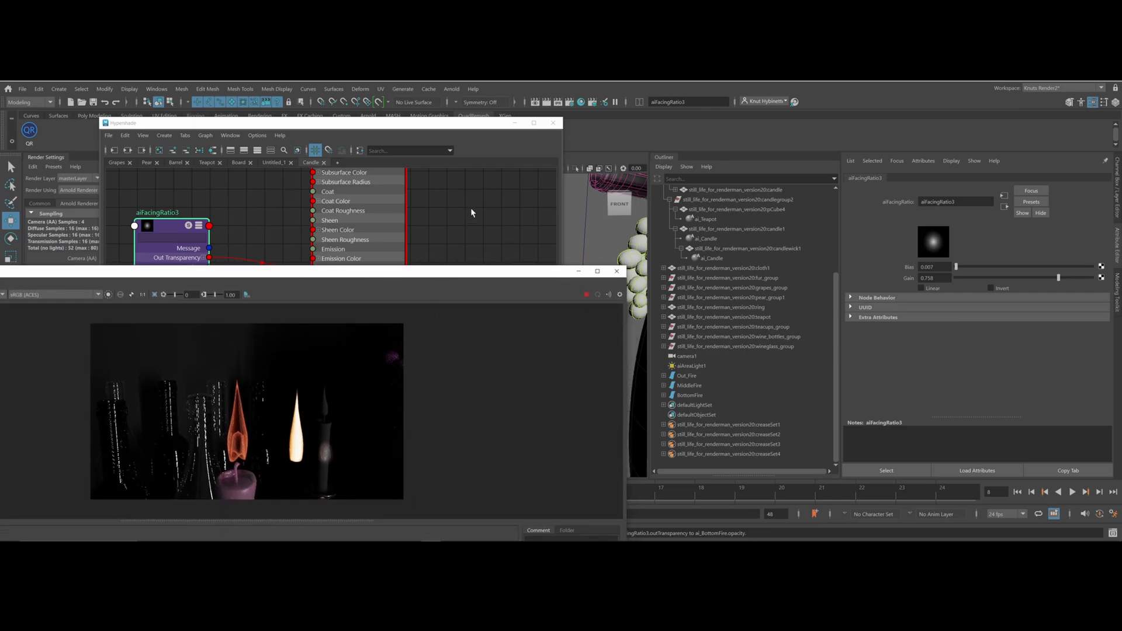
Map an Arnold aiRampRgb texture to the emission color of ai_BottomFire
left_click(390, 201)
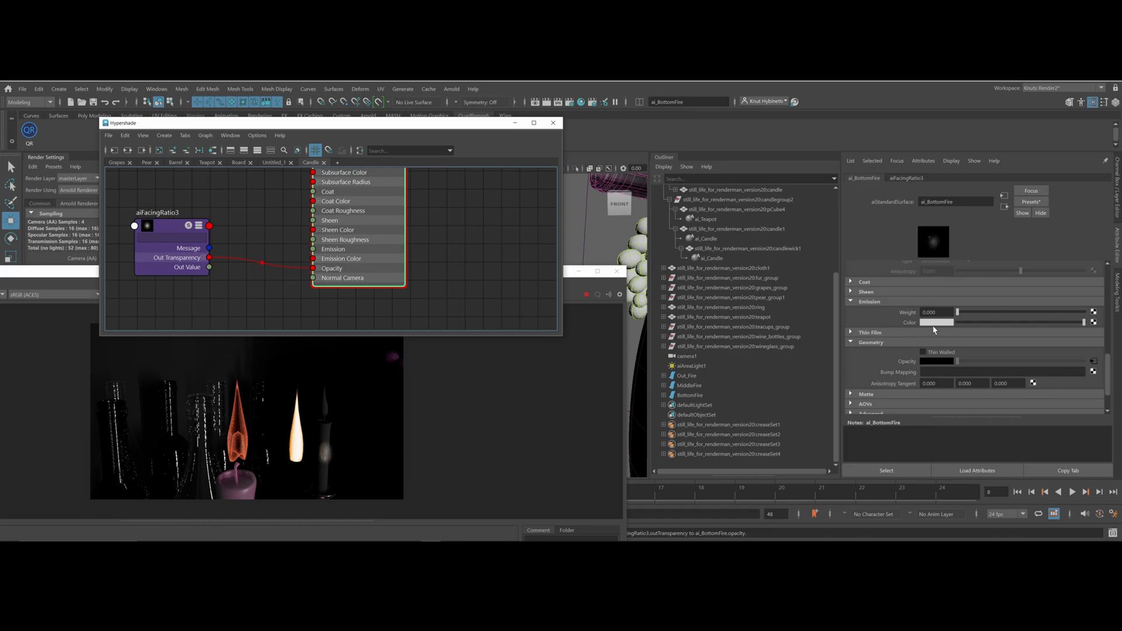
left_click(1093, 322)
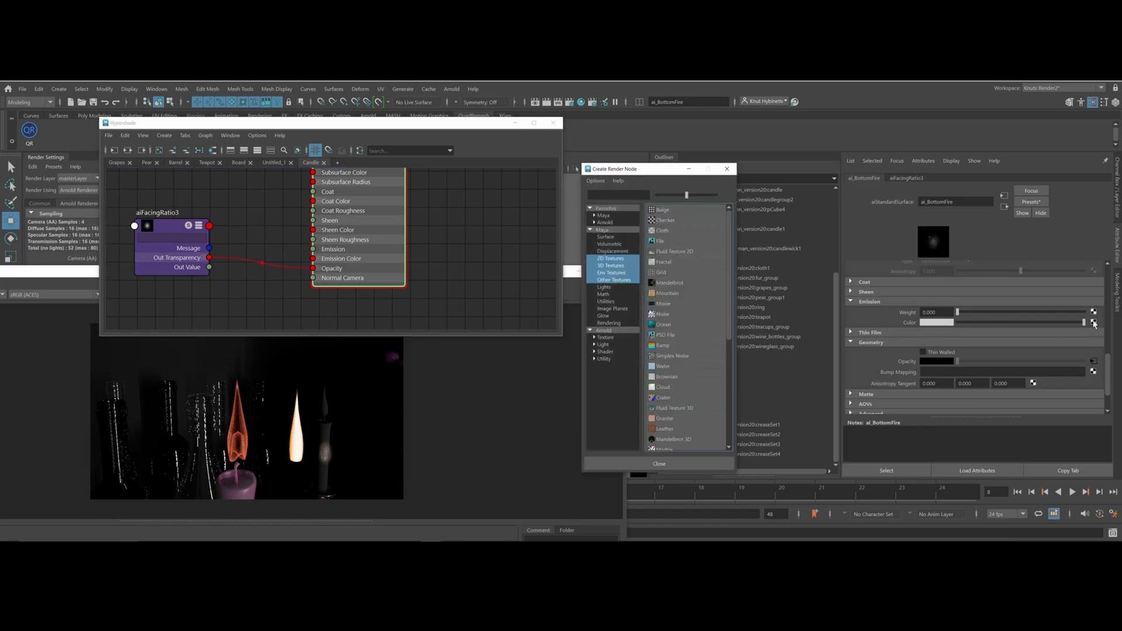
left_click(597, 192)
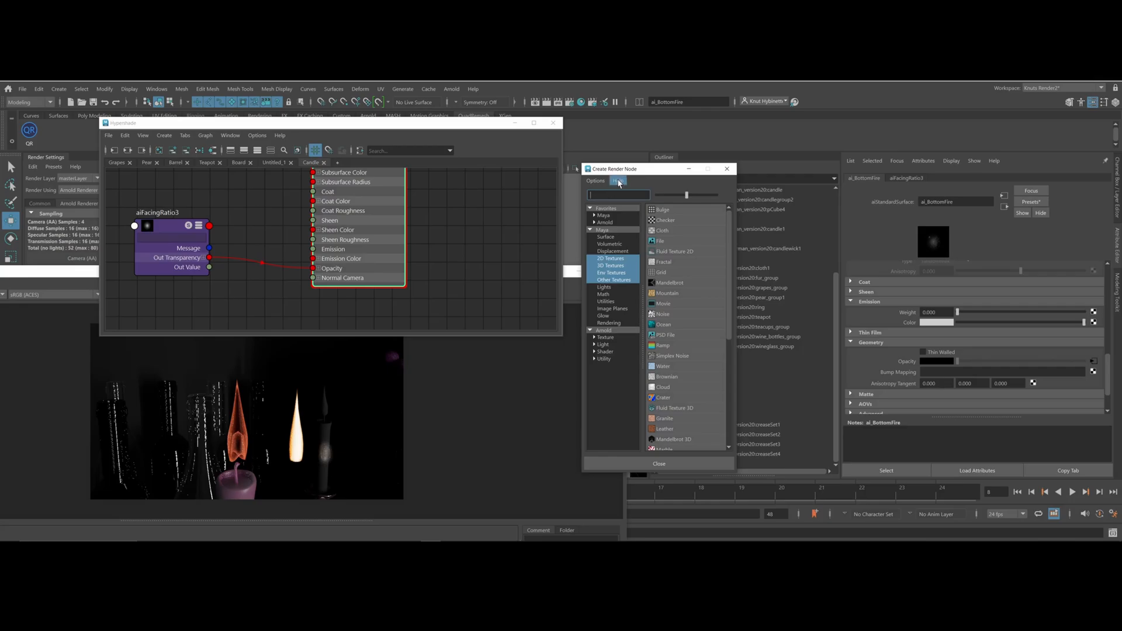
left_click(621, 331)
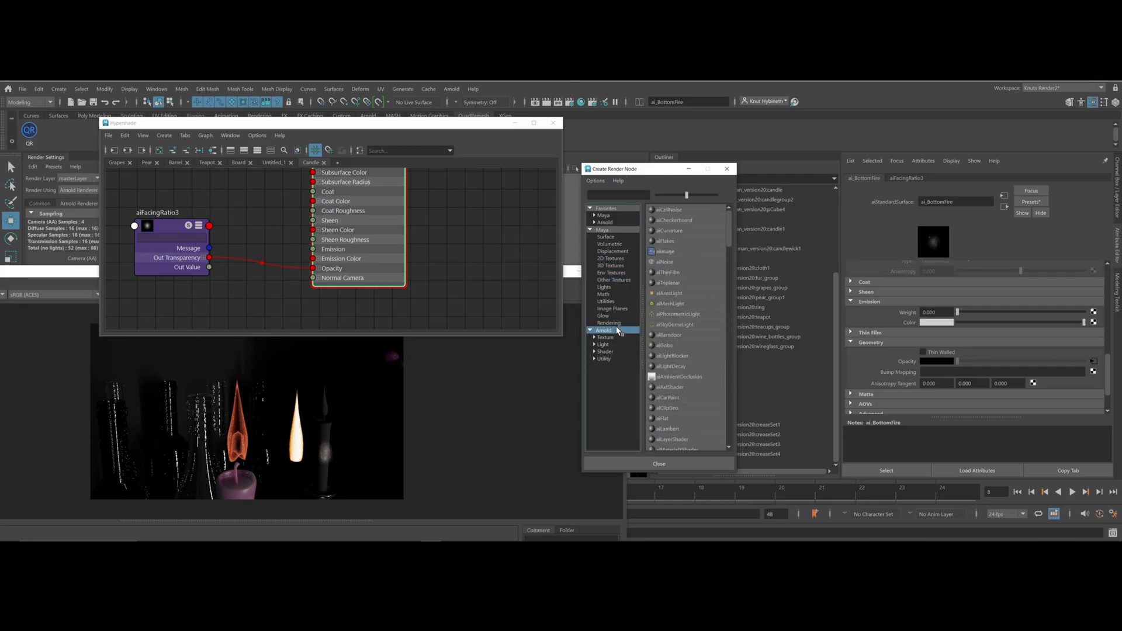
left_click(619, 194)
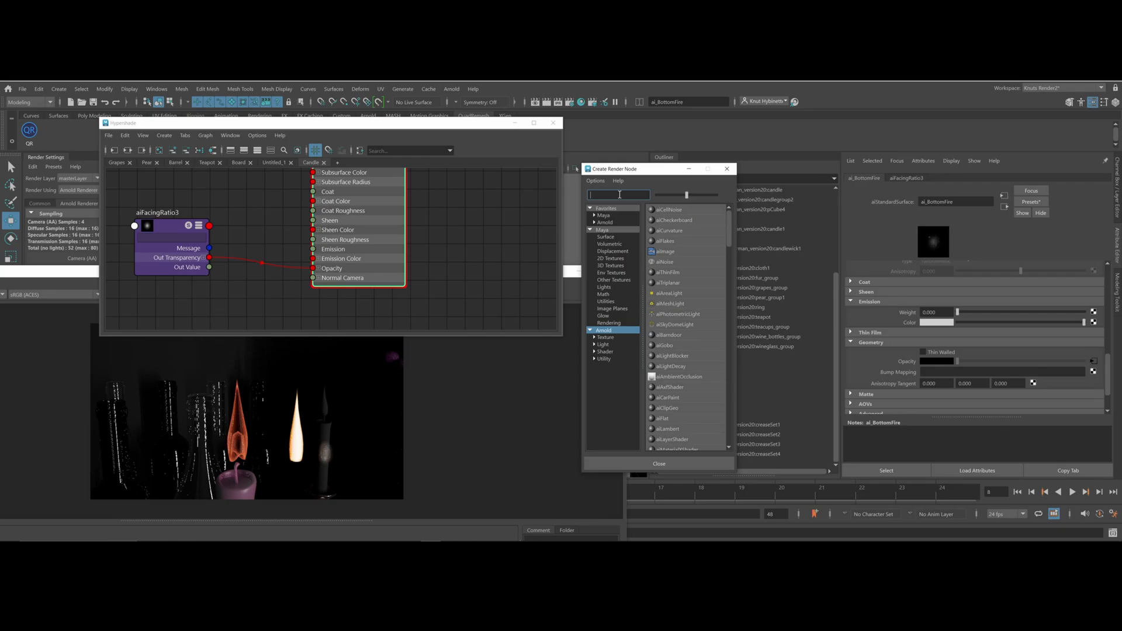
type("airam")
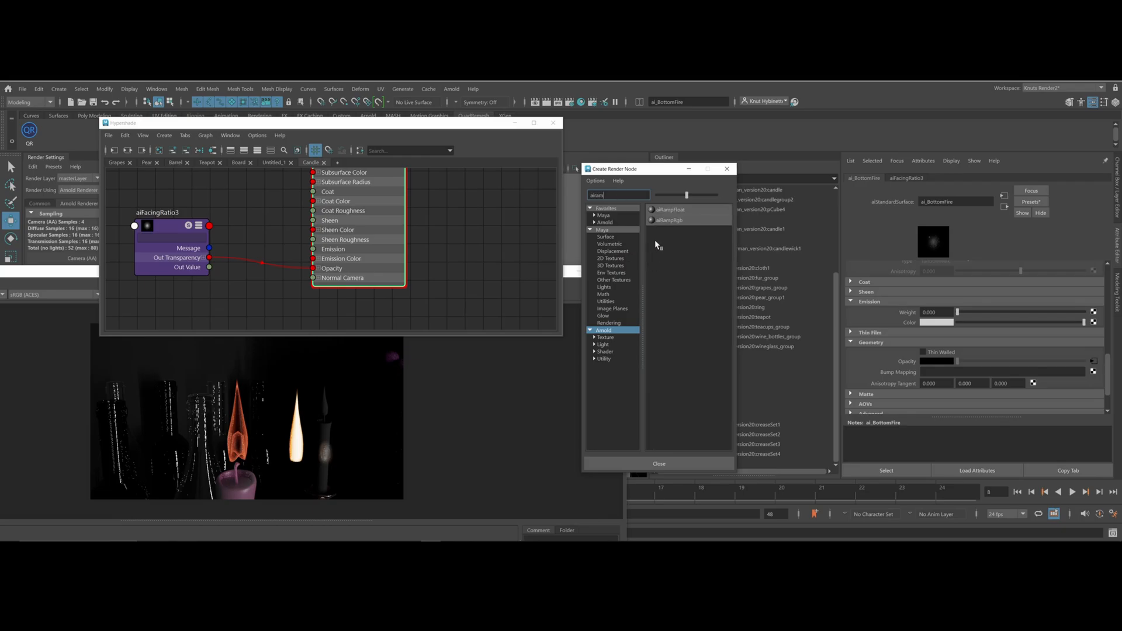
left_click(669, 221)
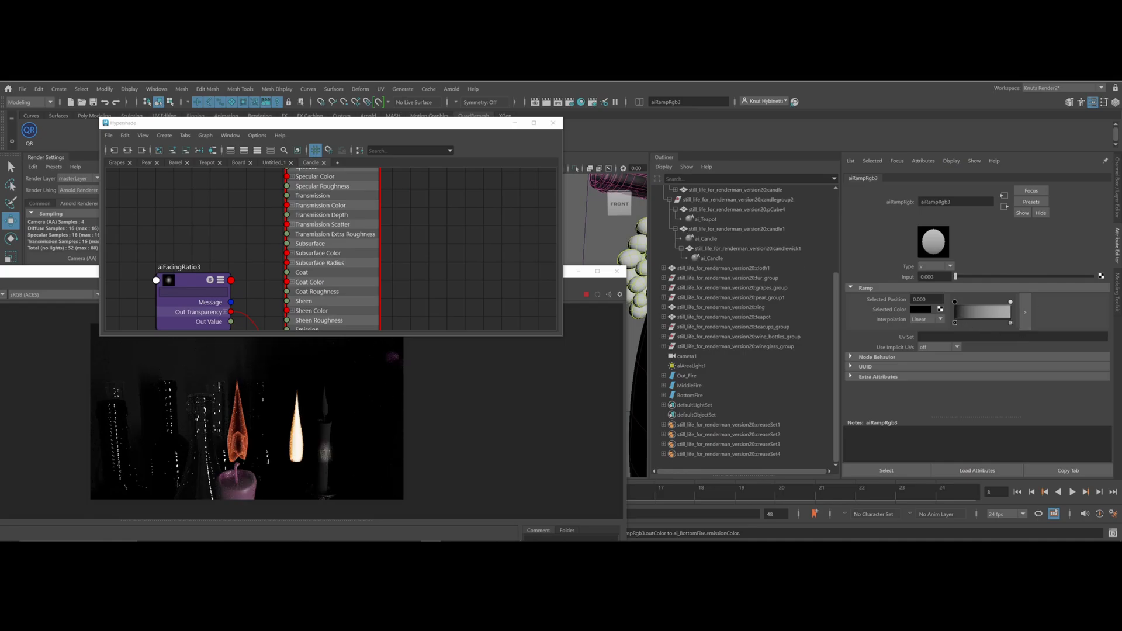
Check the candle flame reference photo and shift the hue of the emission ramp's first color to blue, about 244.8
left_click_drag(1121, 166, 814, 169)
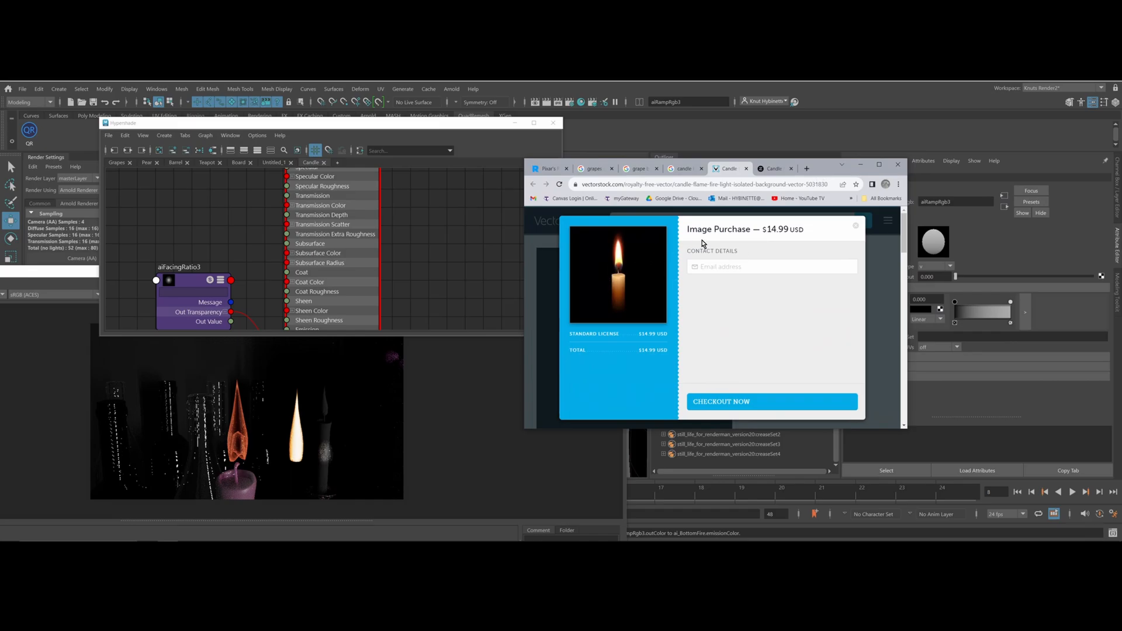
left_click_drag(815, 179, 1121, 292)
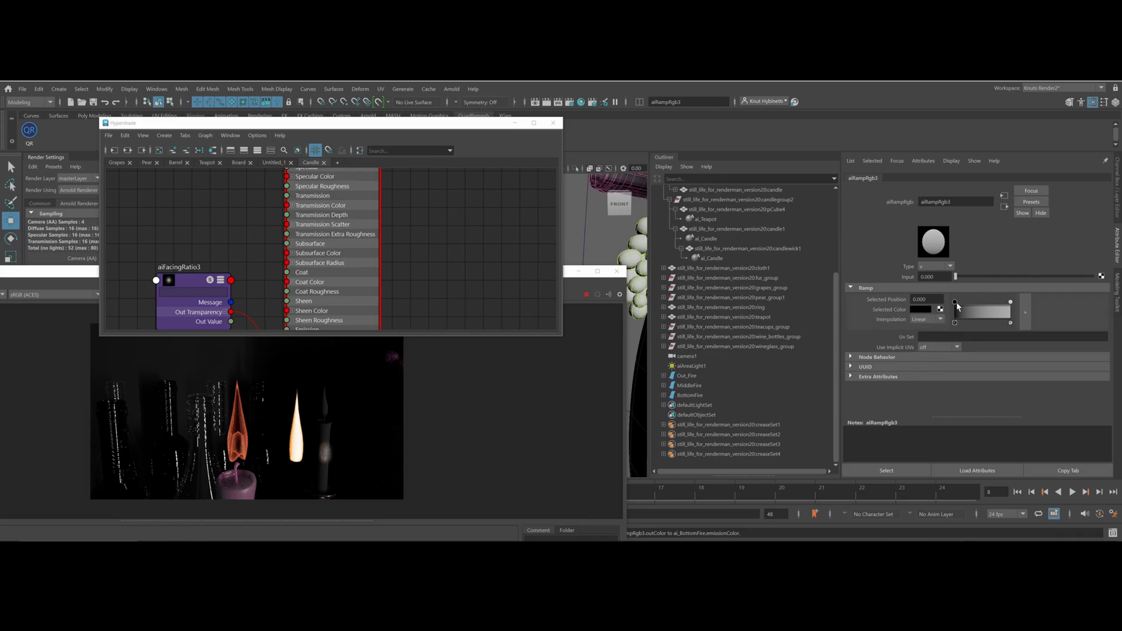
left_click(914, 309)
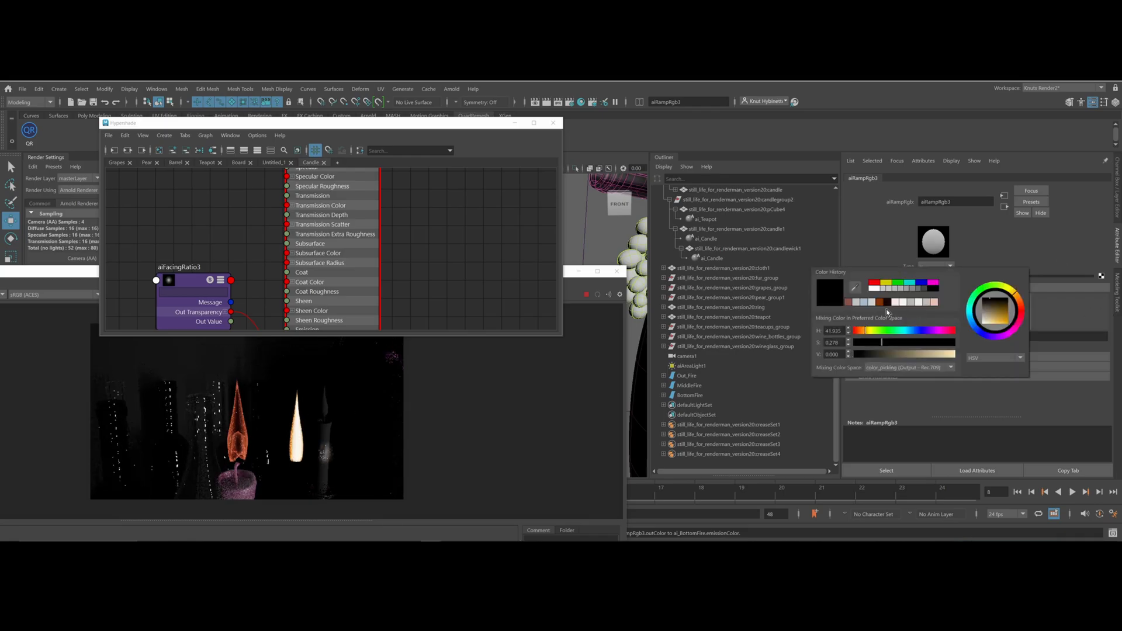
left_click_drag(917, 331, 923, 334)
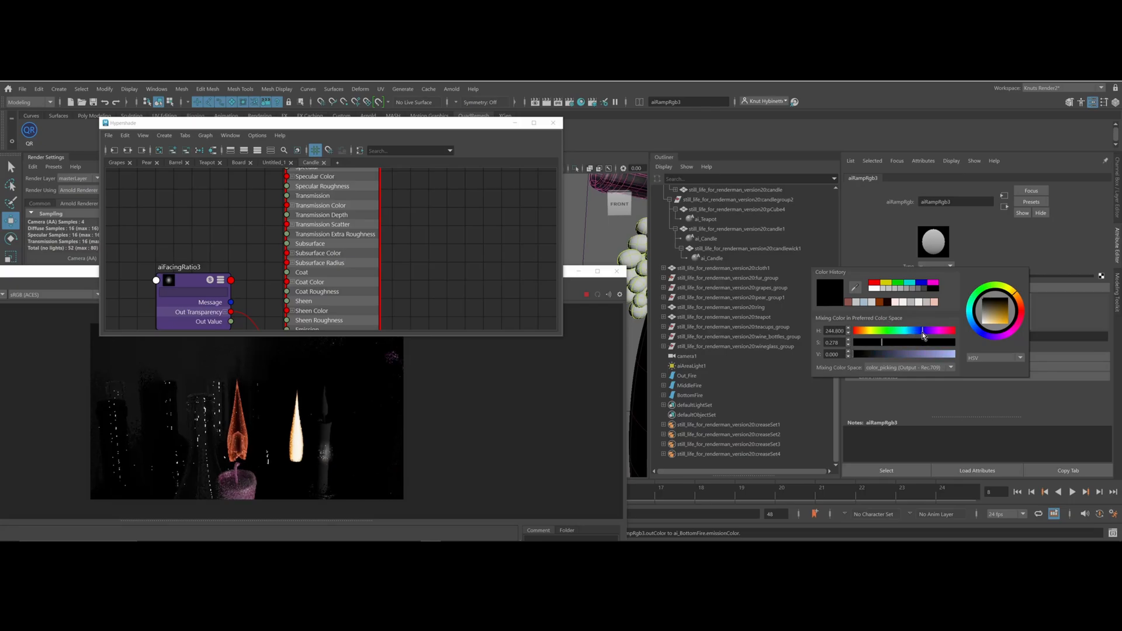
left_click(982, 311)
Add a color stop at about 0.503 in the middle of the emission ramp and make it orange
left_click(982, 303)
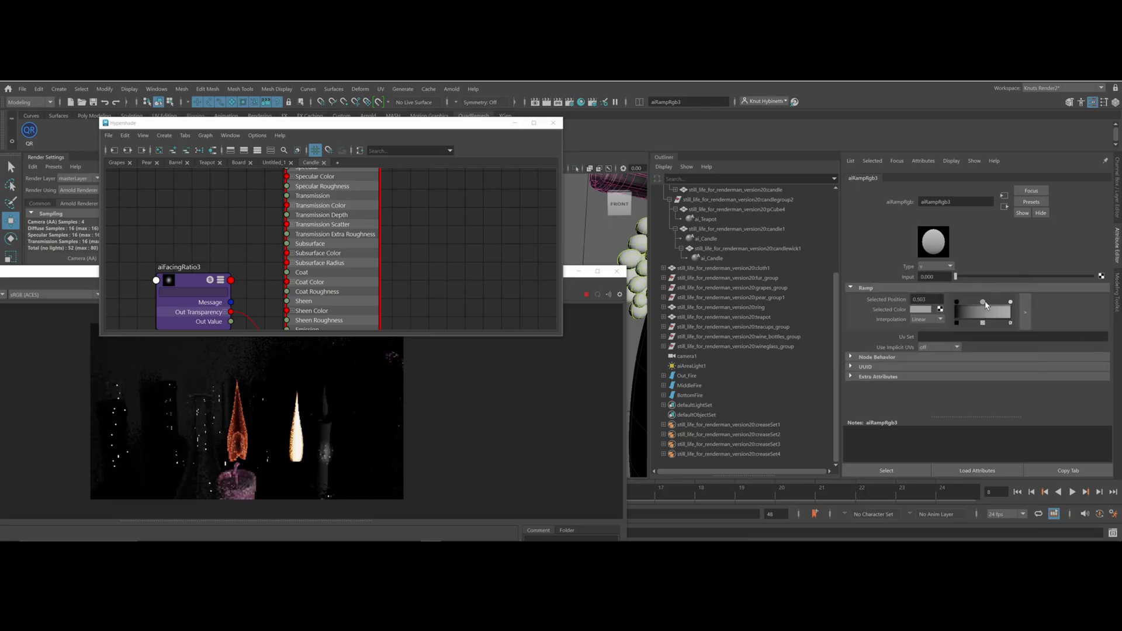
left_click(919, 310)
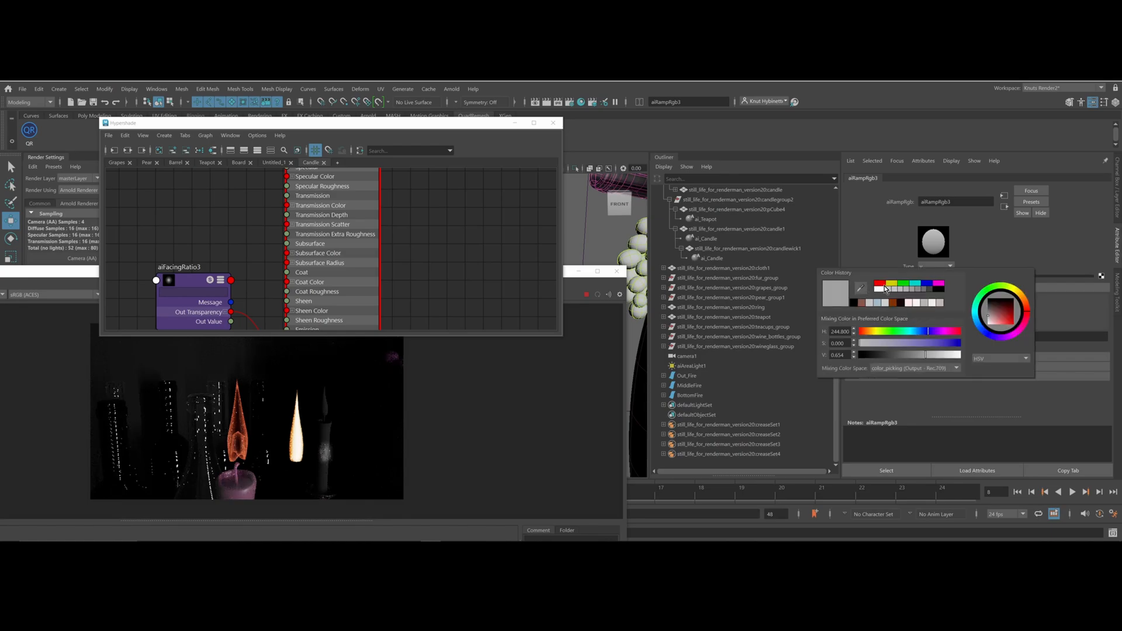
left_click(886, 285)
left_click(867, 331)
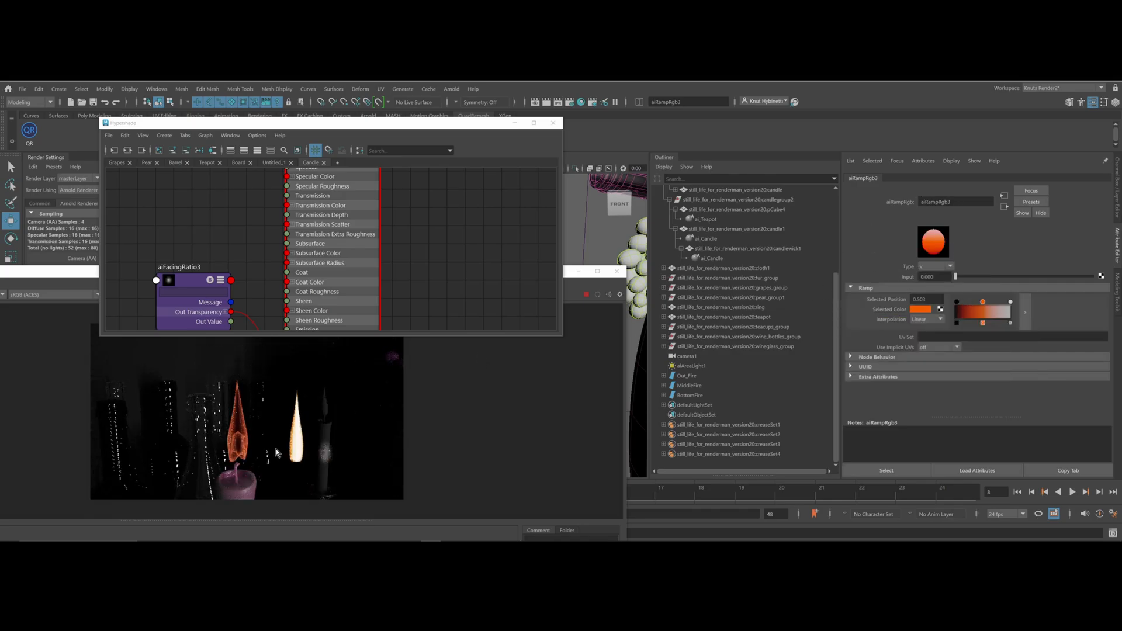
Set the emission weight of ai_BottomFire to about 0.425
left_click(321, 289)
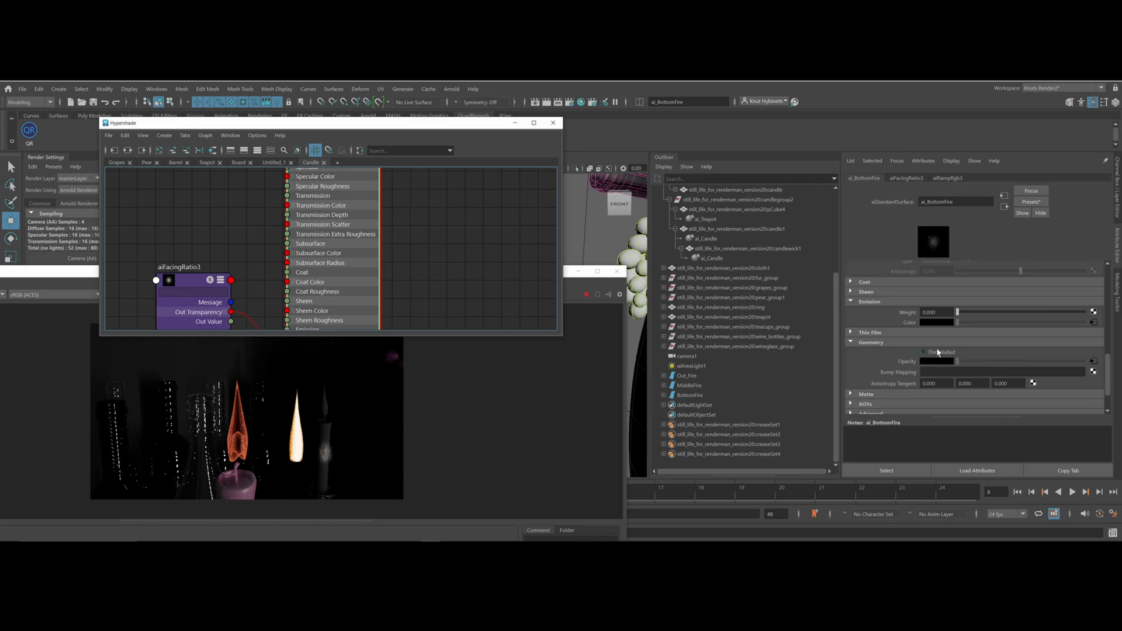
scroll(942, 354, "down", 2)
scroll(952, 339, "up", 2)
left_click_drag(958, 328, 1010, 330)
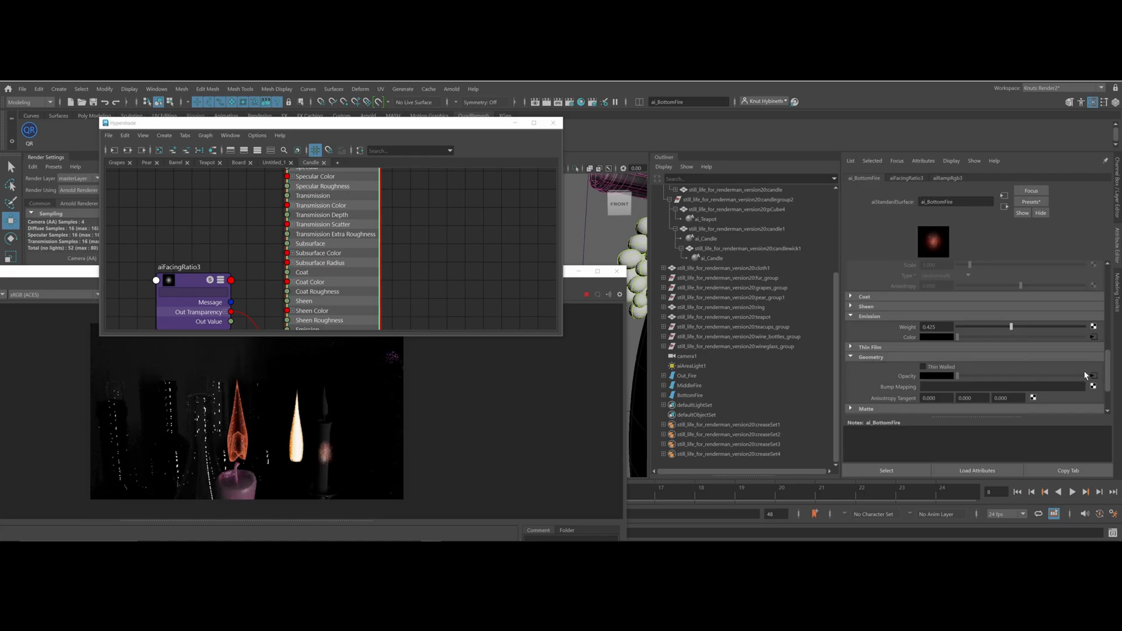
Set the emission ramp's end color at position 1.000 to a pale cyan with saturation about 0.291
left_click(1092, 336)
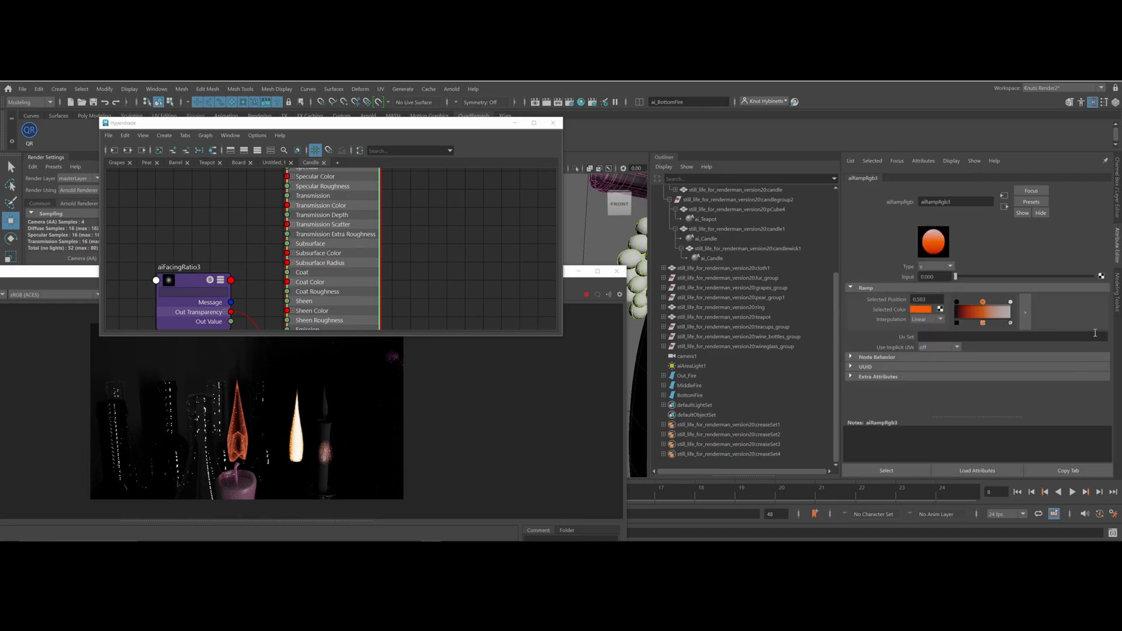
left_click(1010, 302)
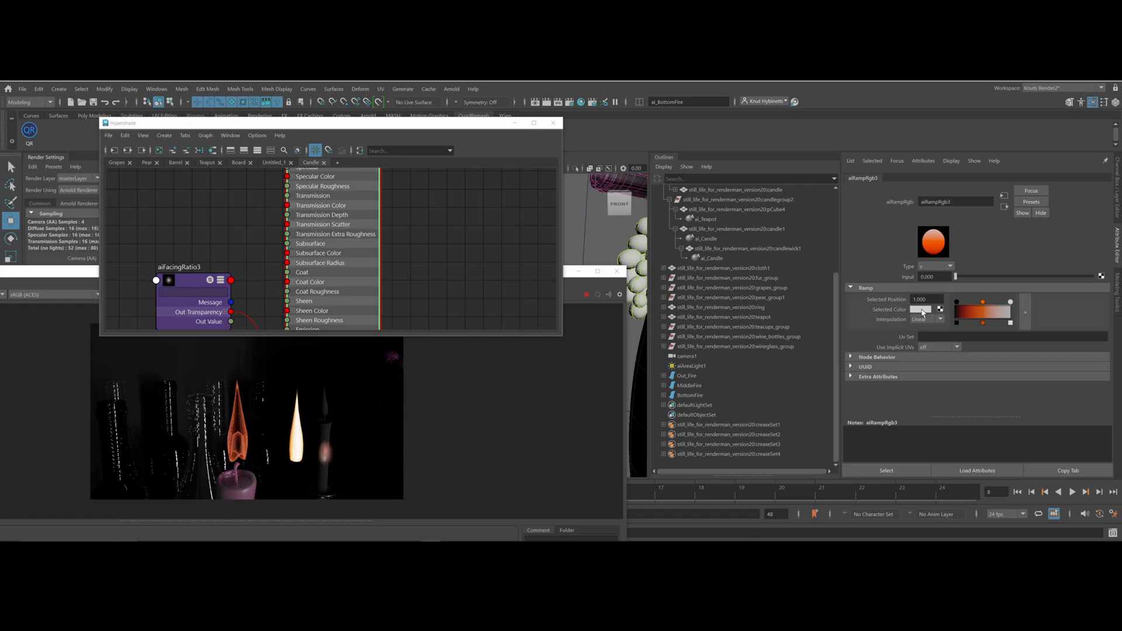
left_click(920, 309)
left_click(919, 283)
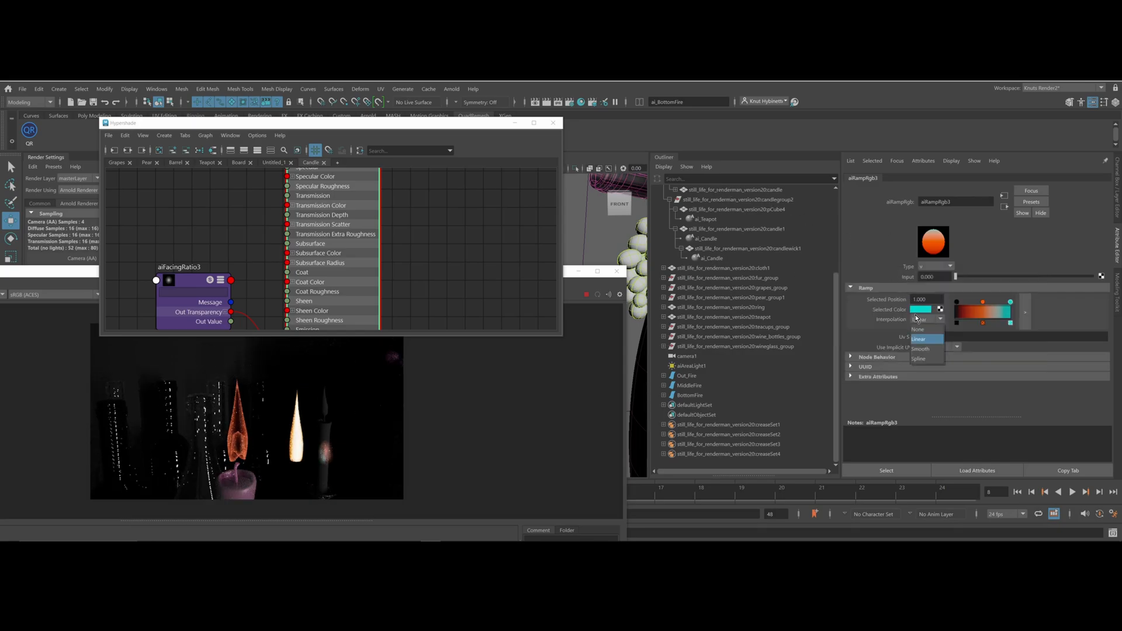
left_click(919, 309)
left_click_drag(912, 344, 888, 345)
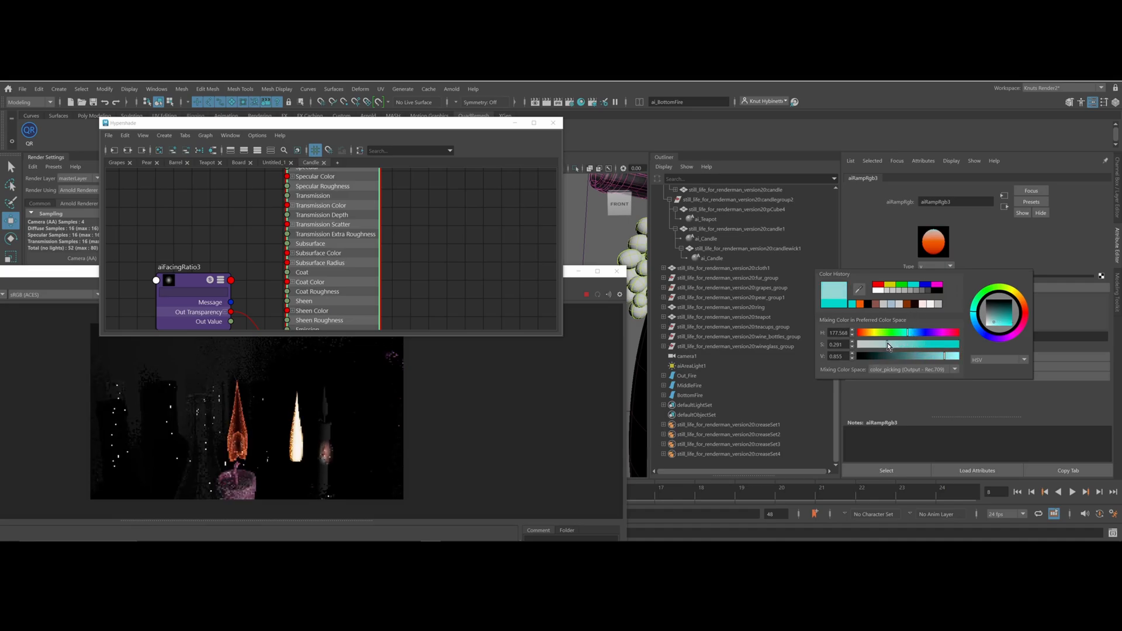
Try the circular, radial and custom types on the emission ramp, and set its type to box
left_click(931, 267)
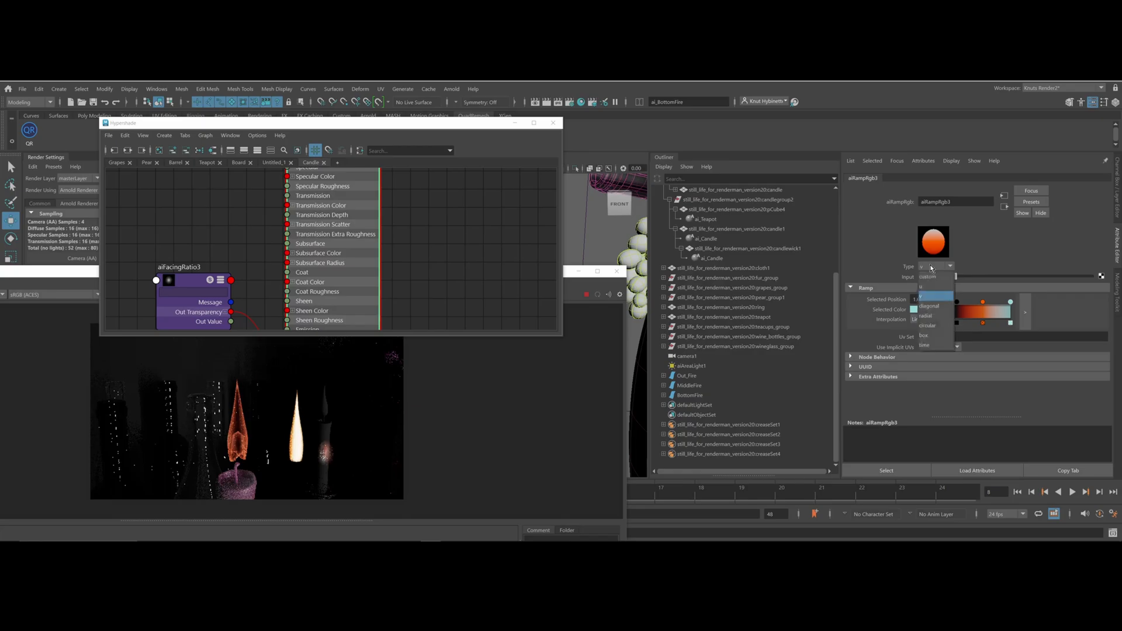
left_click(931, 328)
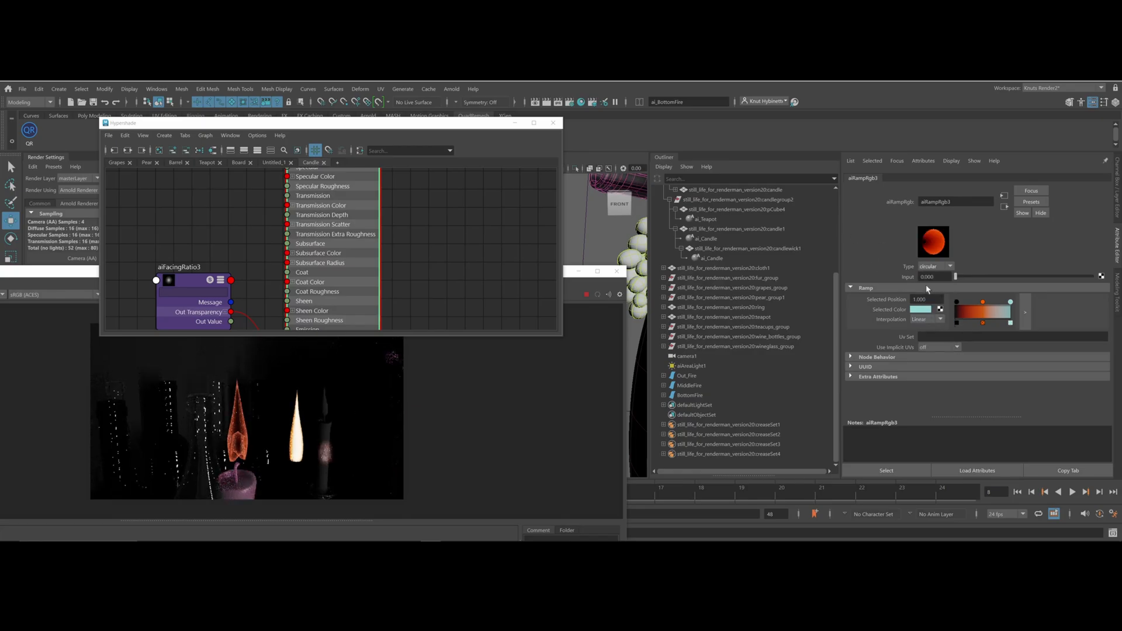
left_click(934, 267)
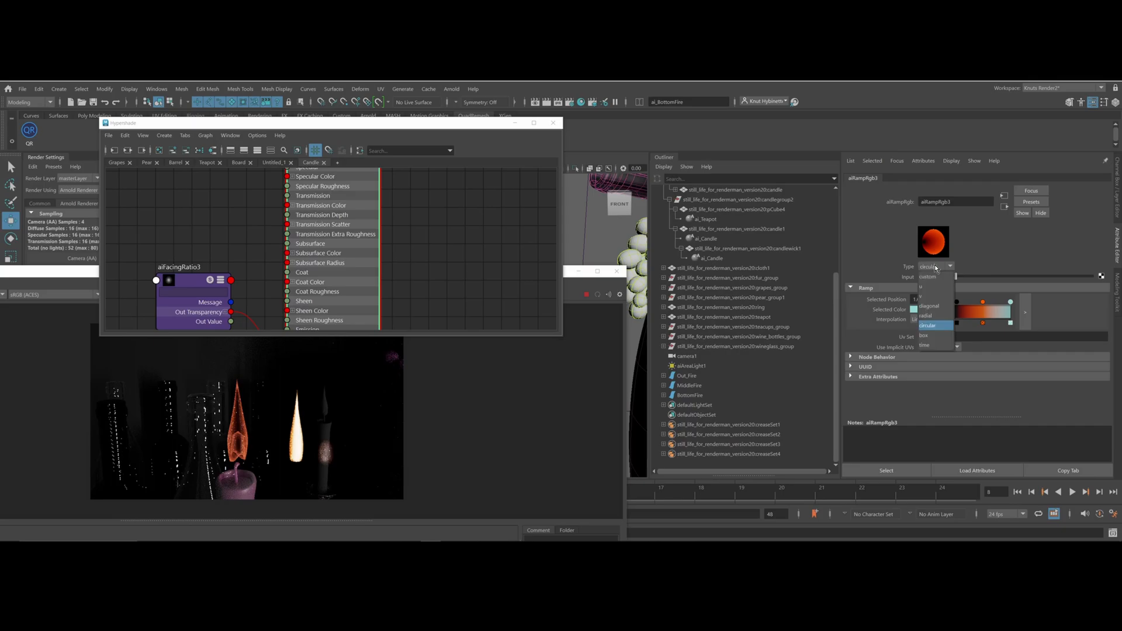
left_click(931, 316)
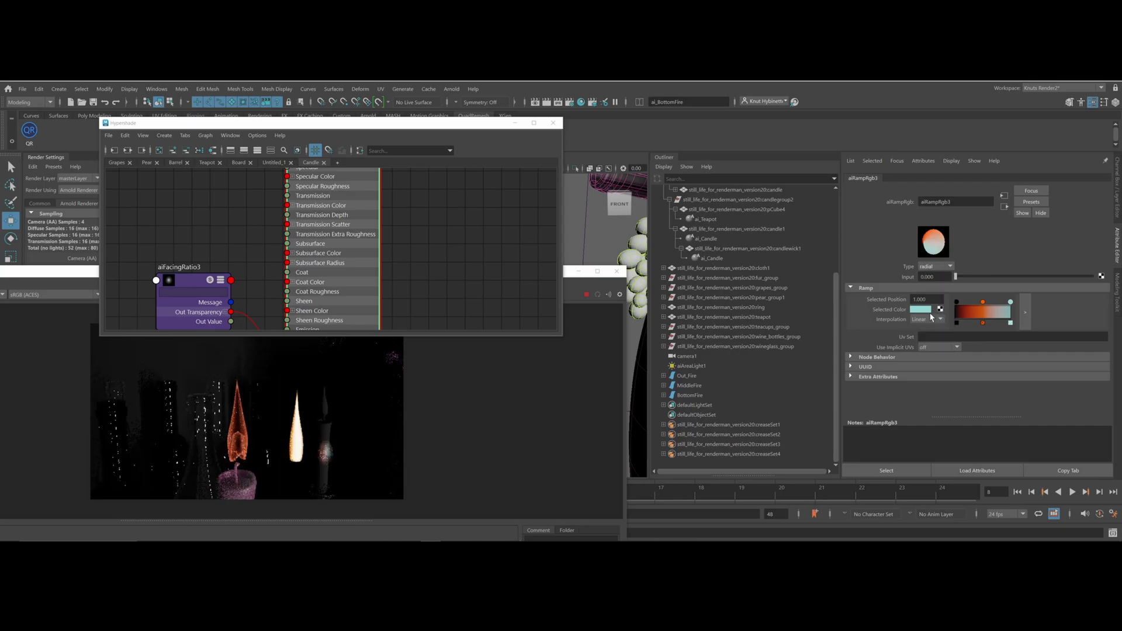
left_click(949, 268)
left_click(942, 274)
left_click(946, 267)
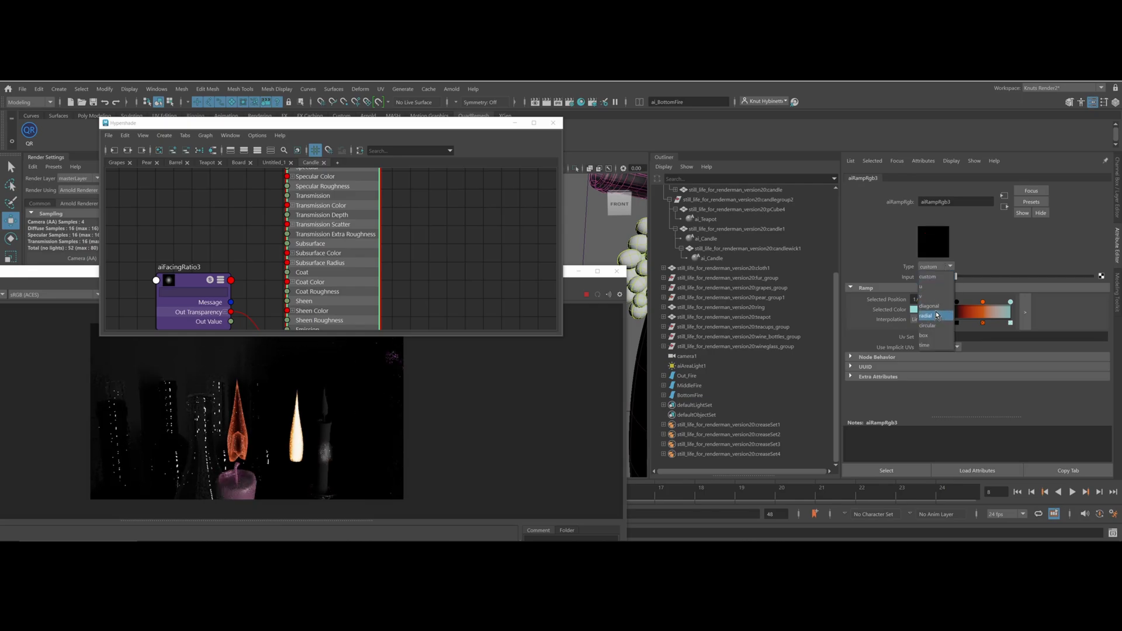
left_click(933, 336)
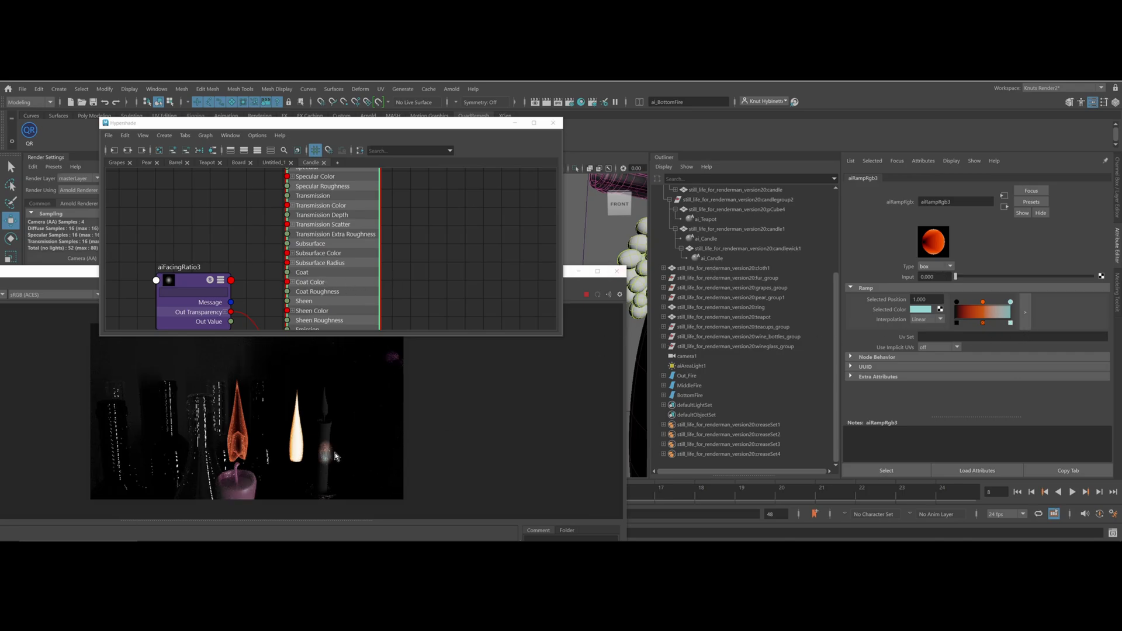
Set the transmission weight of the middle flame's ai_Middle material to about 0.977
left_click(296, 453)
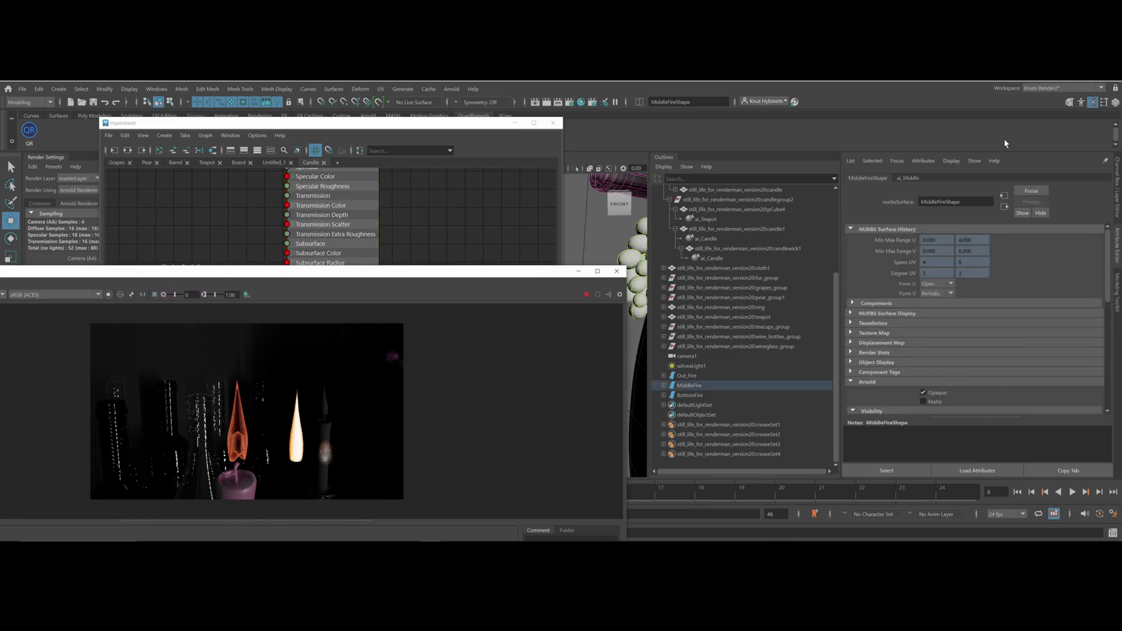
left_click(907, 178)
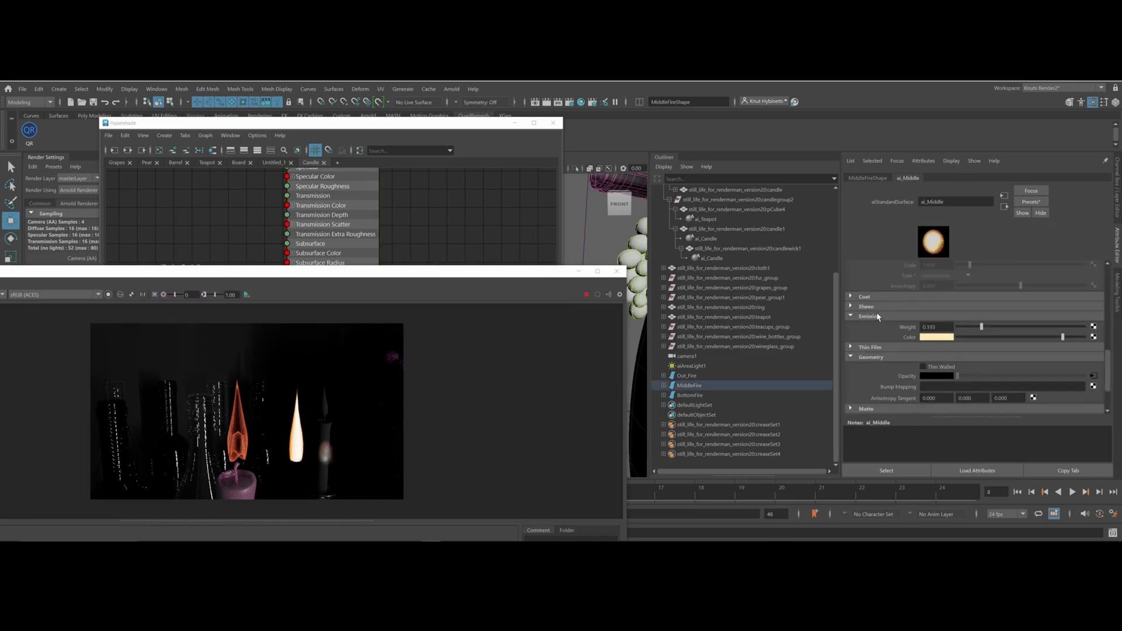
scroll(927, 358, "up", 12)
left_click_drag(961, 359, 1081, 359)
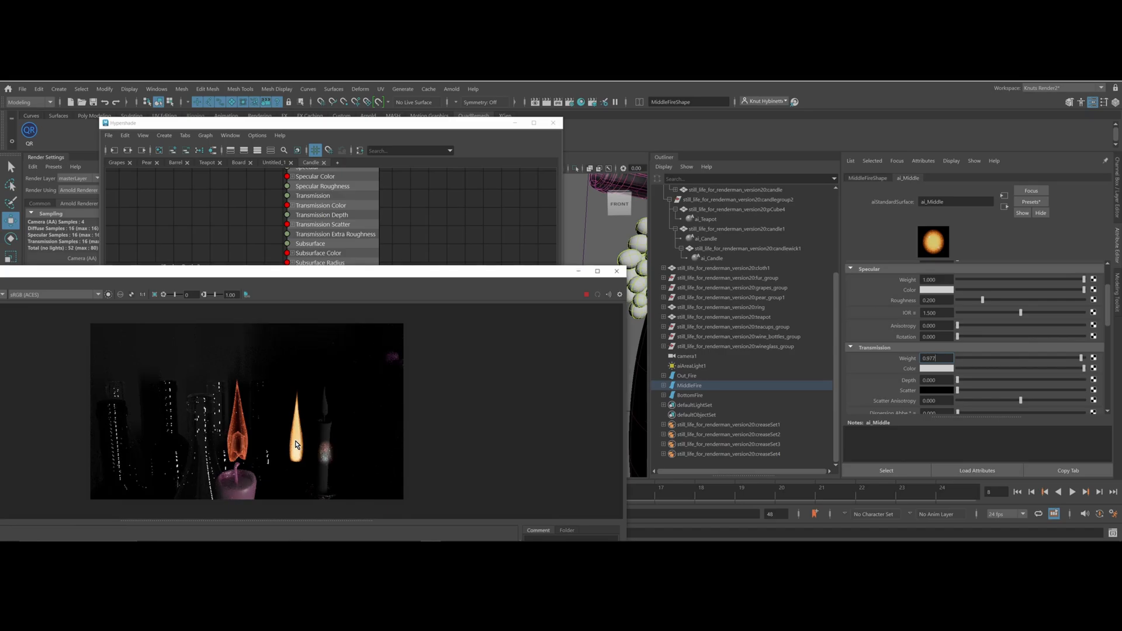
Turn off Opaque for the MiddleFire and BottomFire shapes, minimize the render window and close the Hypershade
left_click(866, 179)
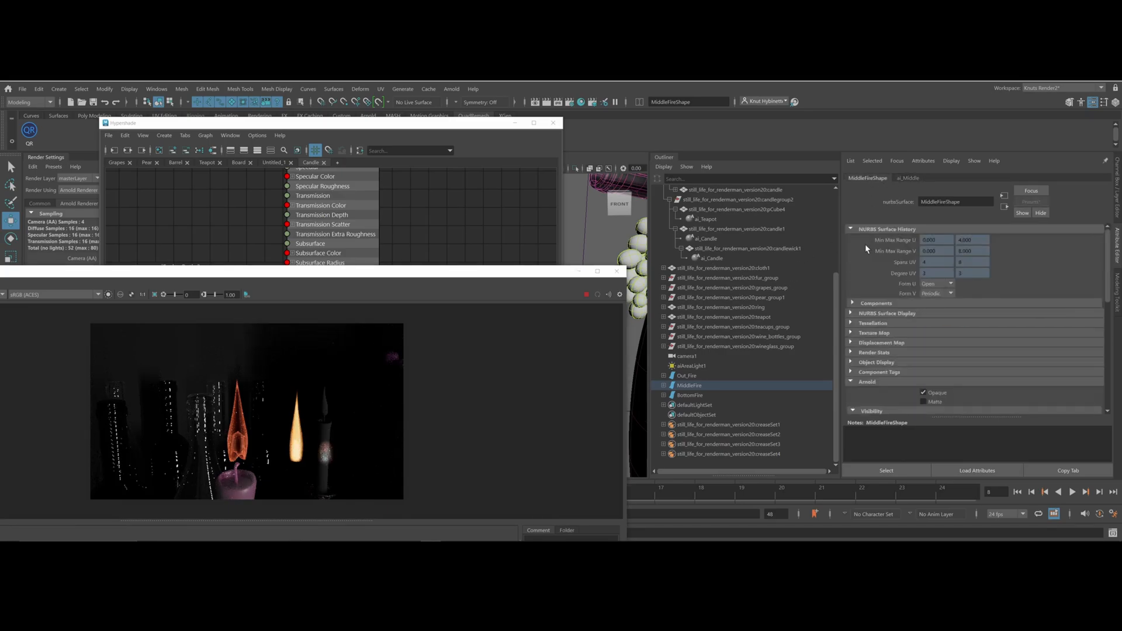
left_click(942, 395)
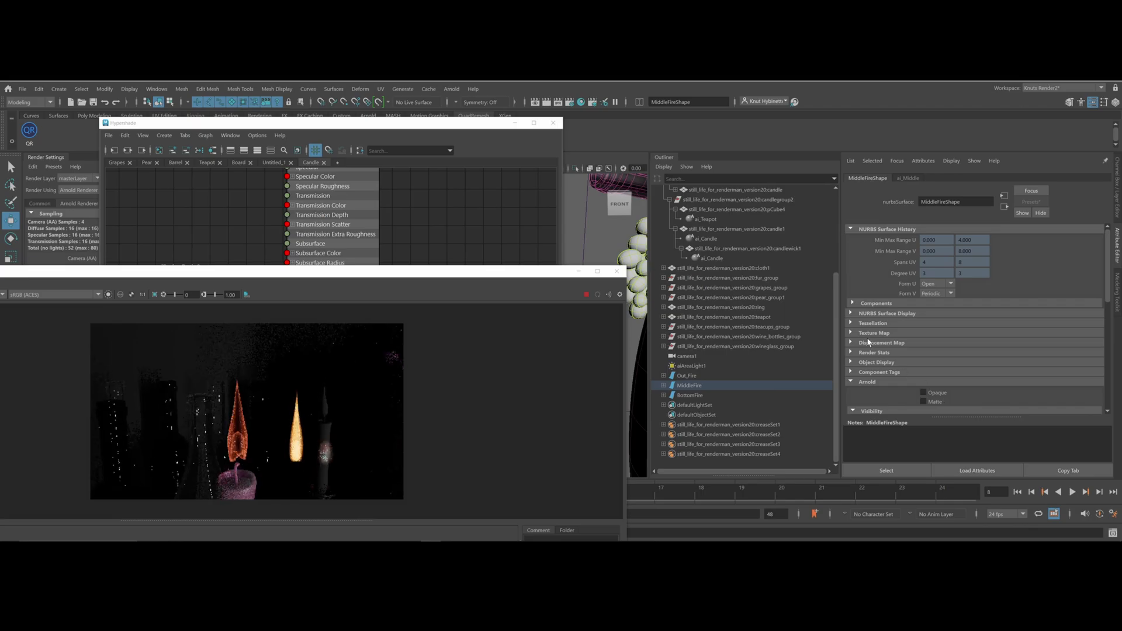
left_click(329, 456)
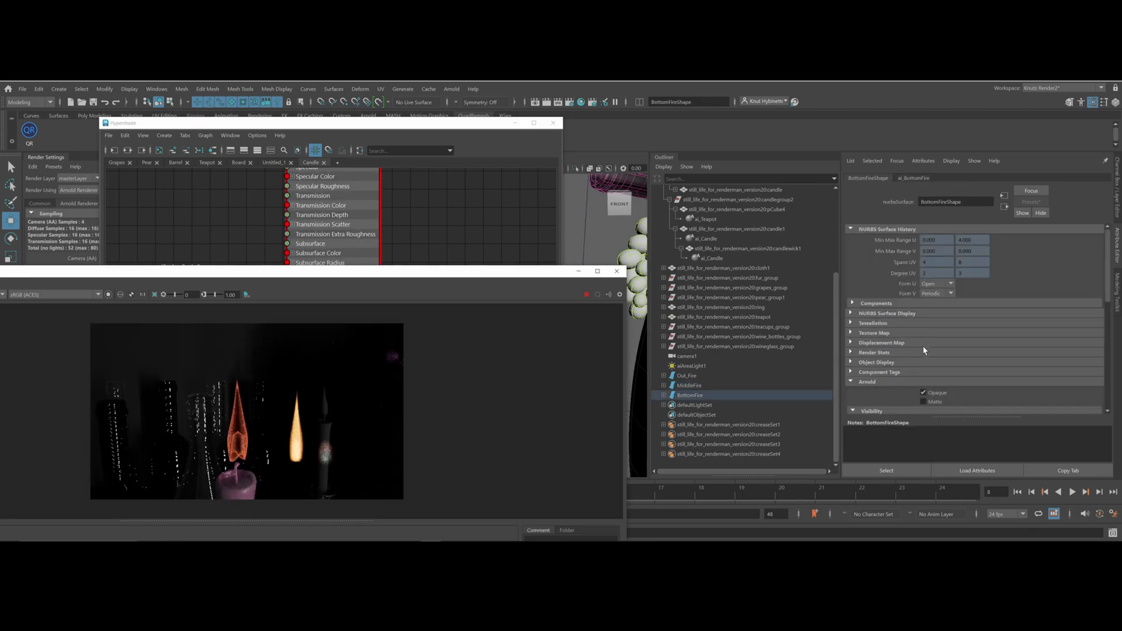
left_click(925, 393)
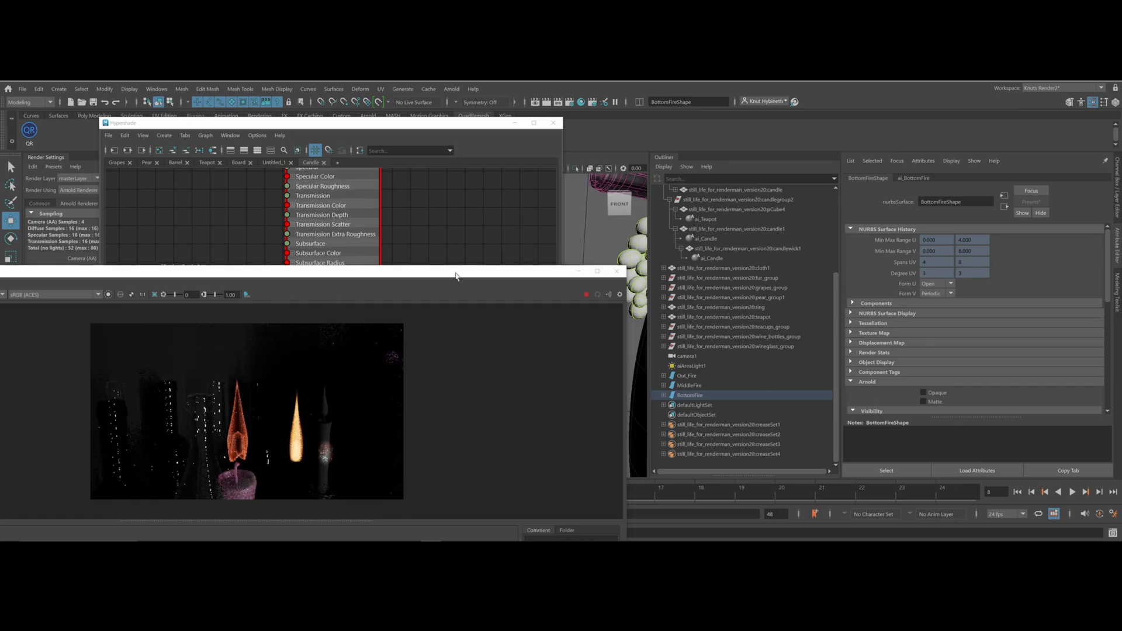
left_click(578, 272)
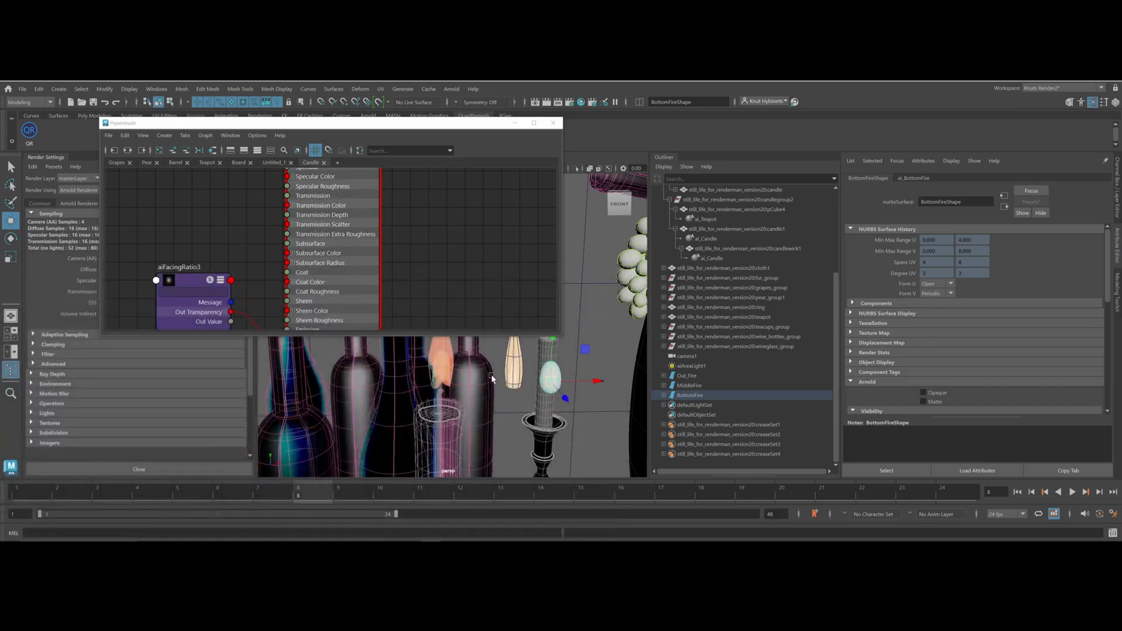
left_click(552, 123)
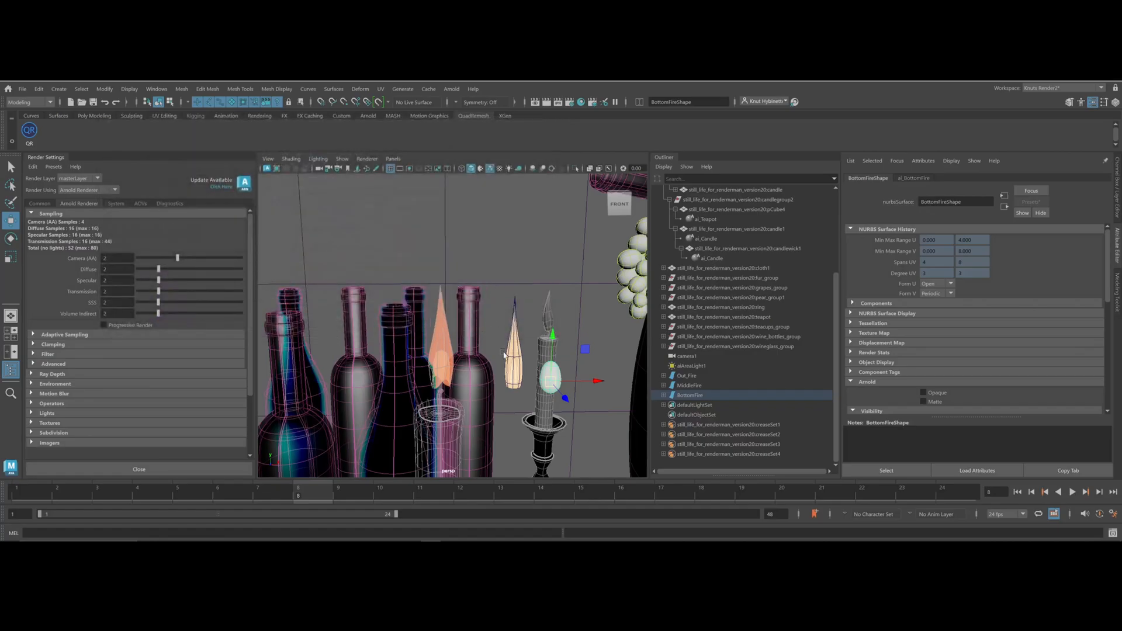
Reset the transformations of the MiddleFire and BottomFire surfaces so both return to their place inside the outer flame
left_click(518, 364)
left_click(1117, 199)
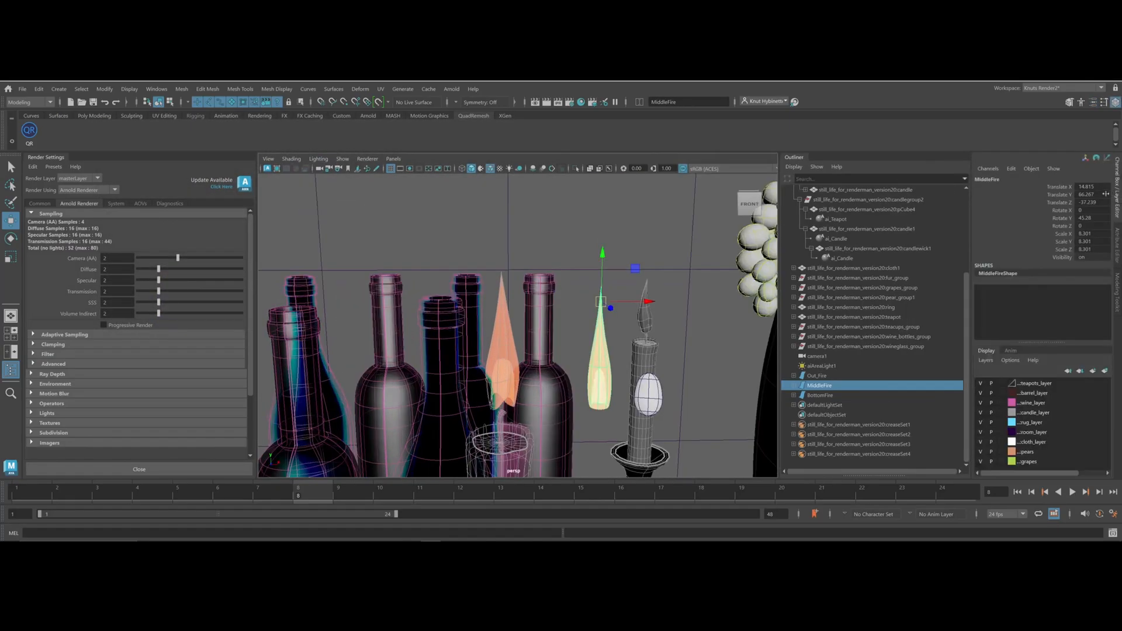
left_click(104, 89)
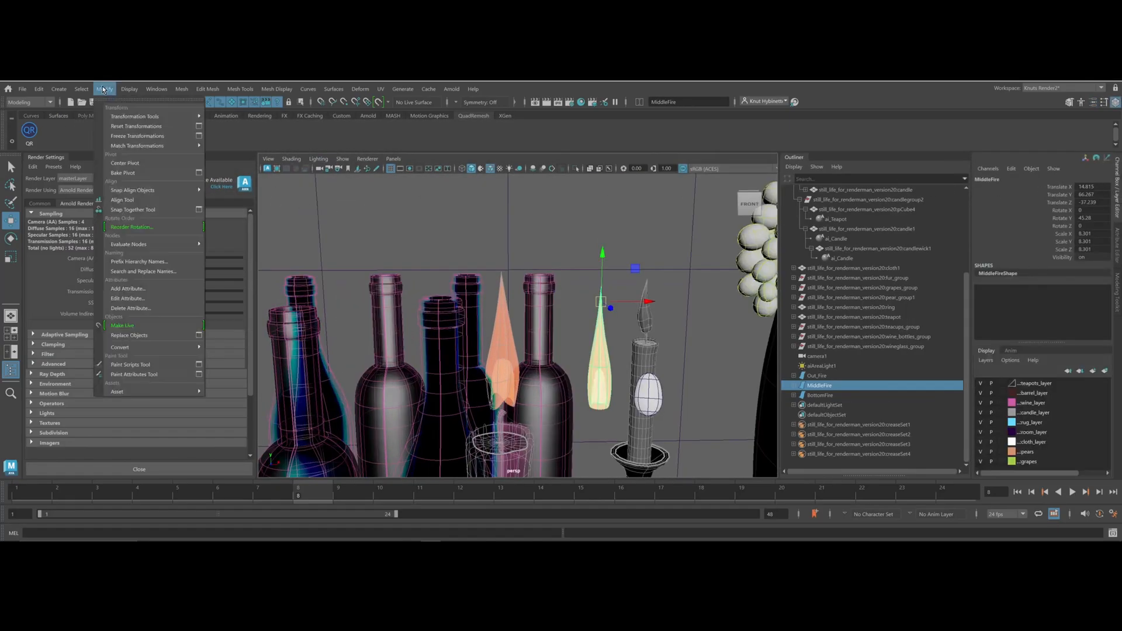
left_click(133, 130)
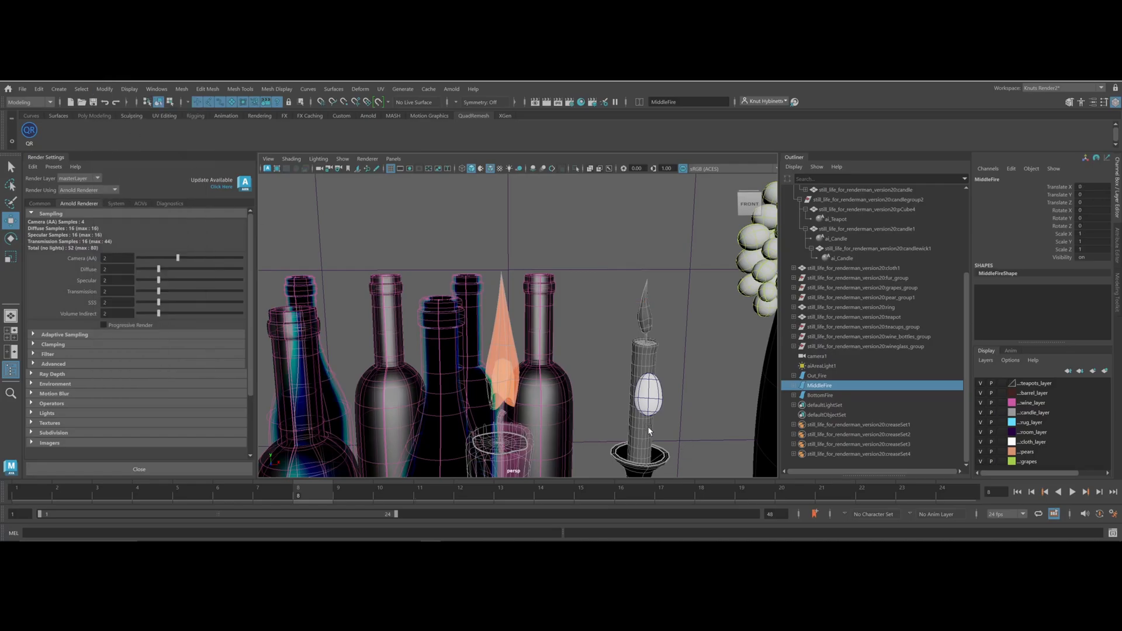
left_click(651, 407)
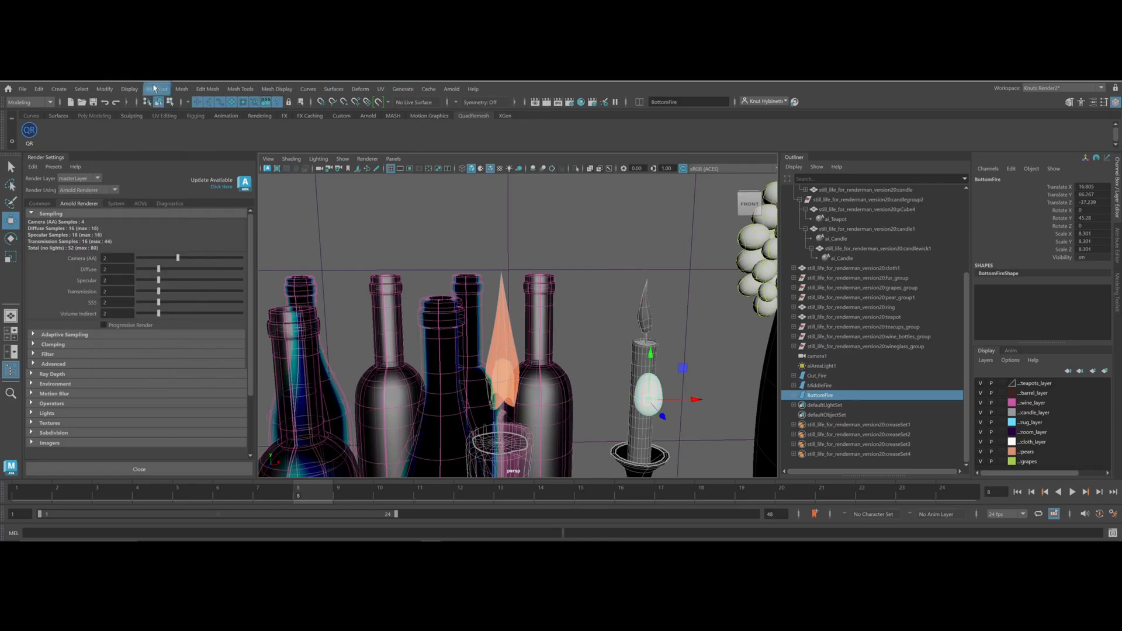
left_click(105, 90)
left_click(127, 126)
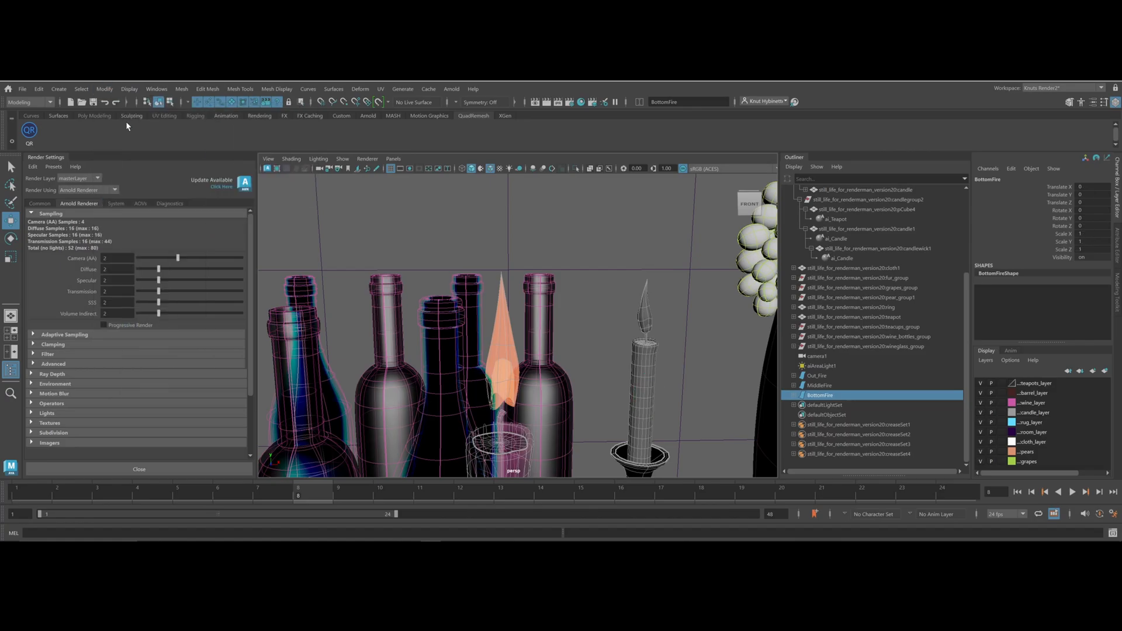
Bring up the Arnold RenderView to check the render of the reassembled candle flame
left_click(452, 88)
left_click(453, 111)
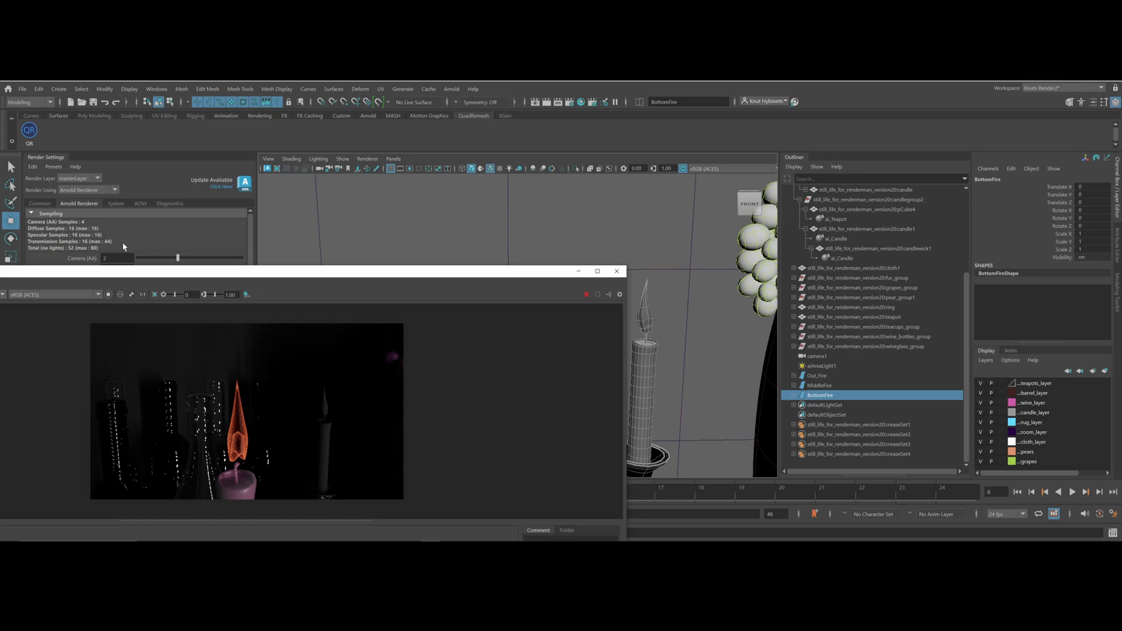
left_click_drag(240, 274, 368, 149)
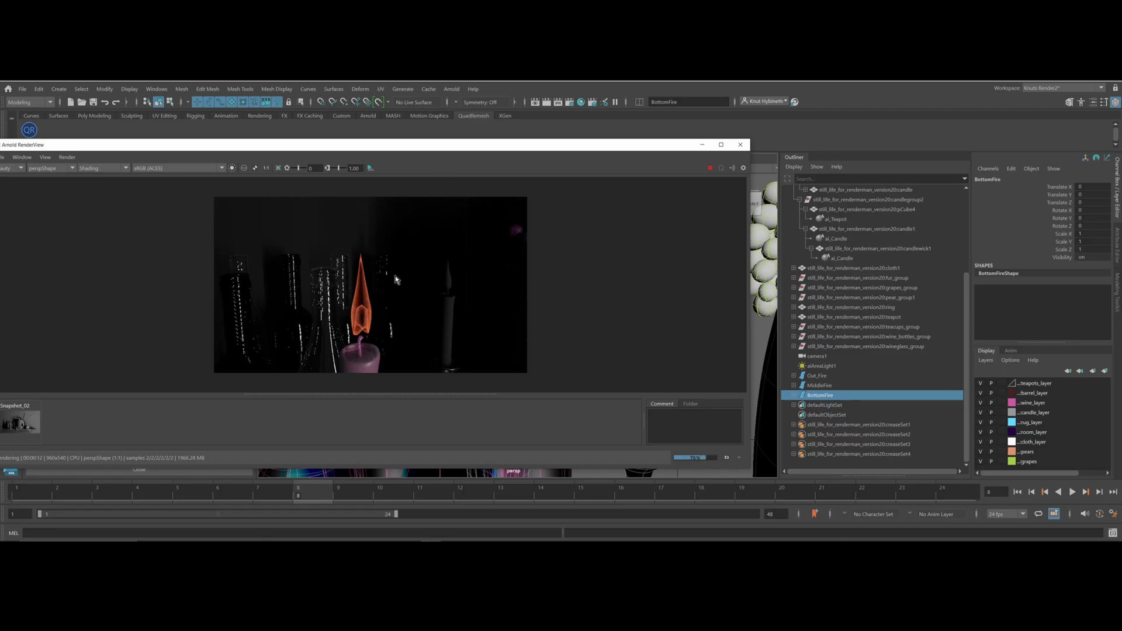
Set the emission weight of MiddleFire's ai_Middle material to about 0.433
left_click(831, 386)
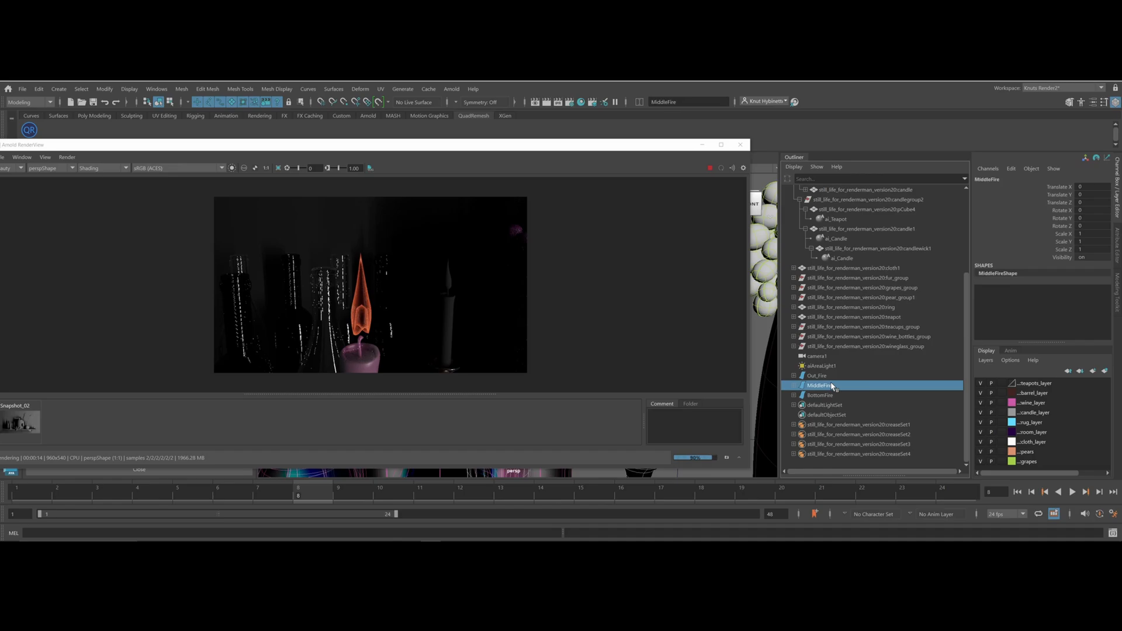
left_click(1117, 244)
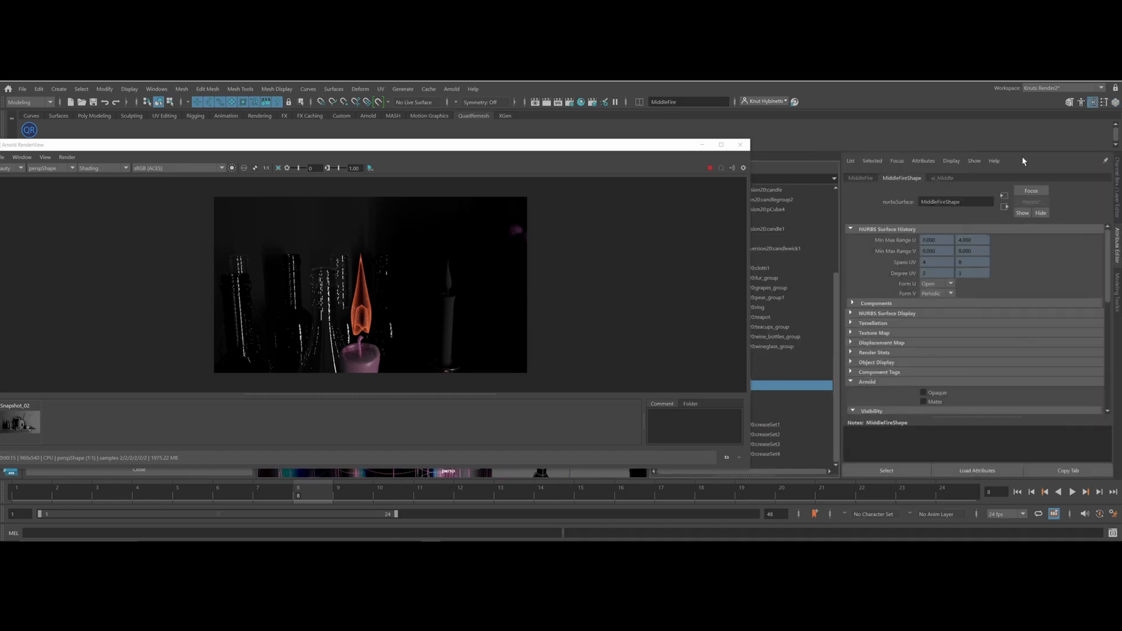
left_click(942, 178)
scroll(976, 384, "down", 5)
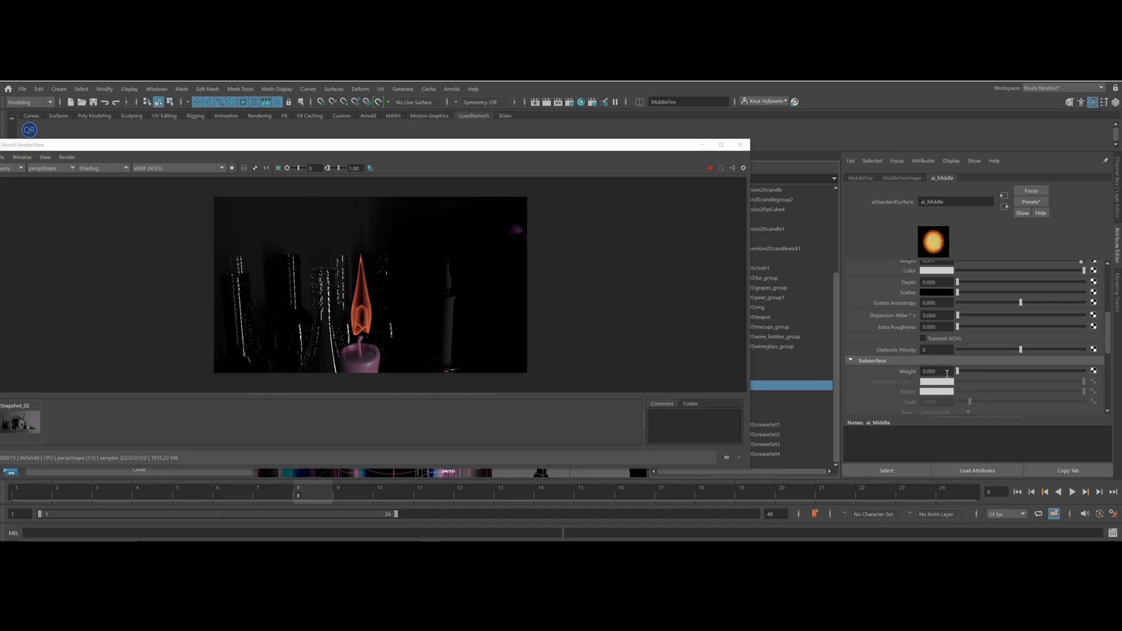
scroll(961, 371, "down", 5)
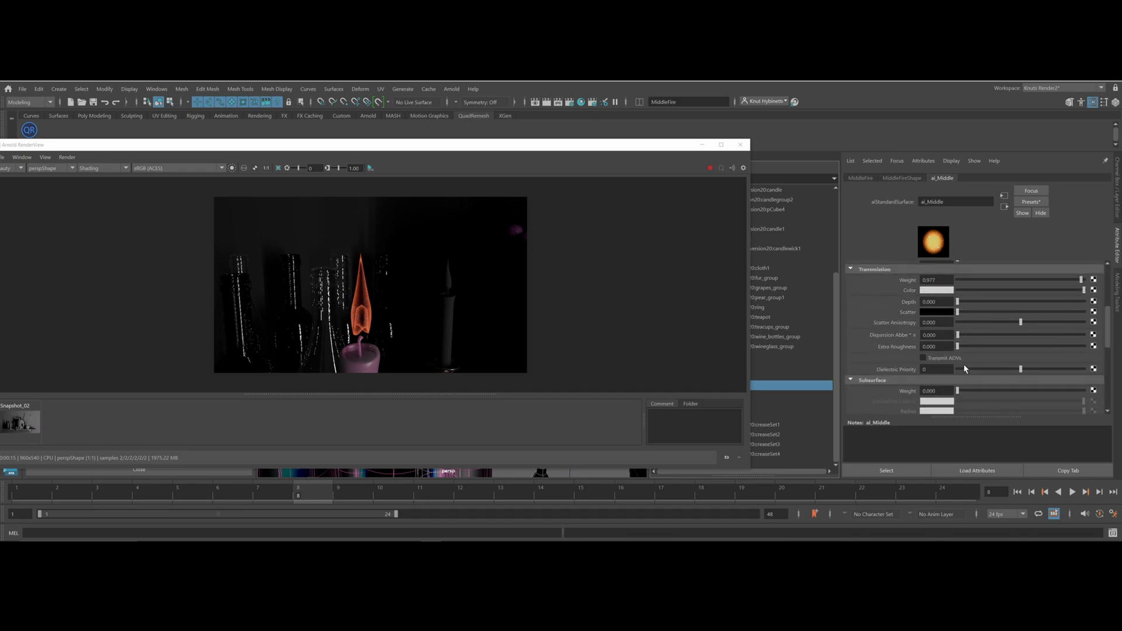
left_click_drag(981, 347, 1010, 347)
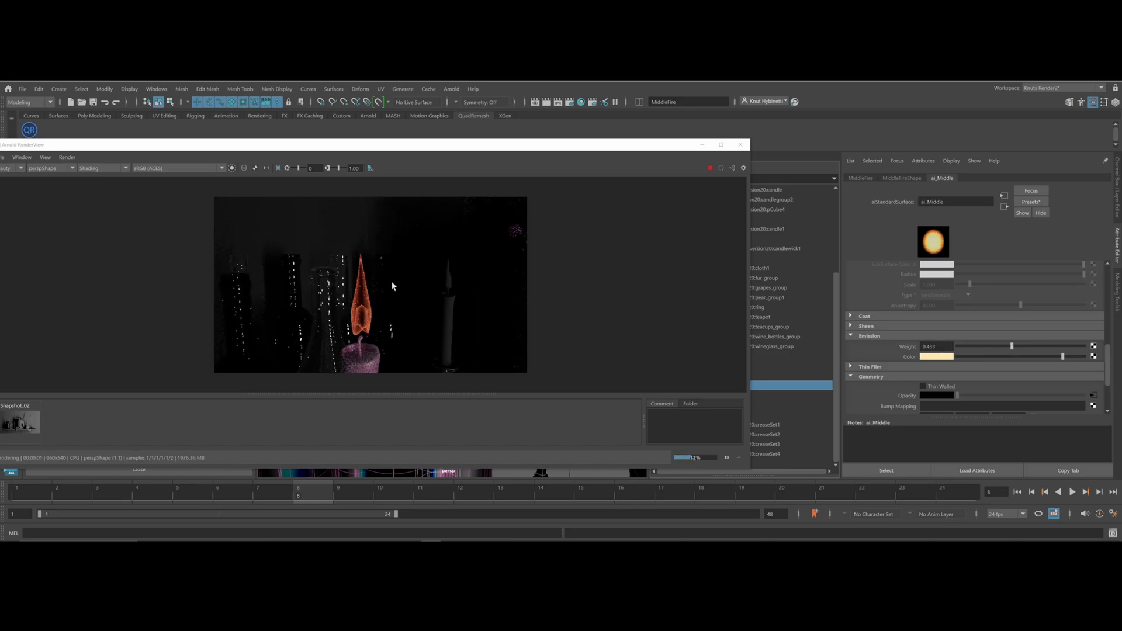
Set the emission weight of Out_Fire's ai_Out_Fire material to about 0.634
left_click_drag(626, 147, 494, 151)
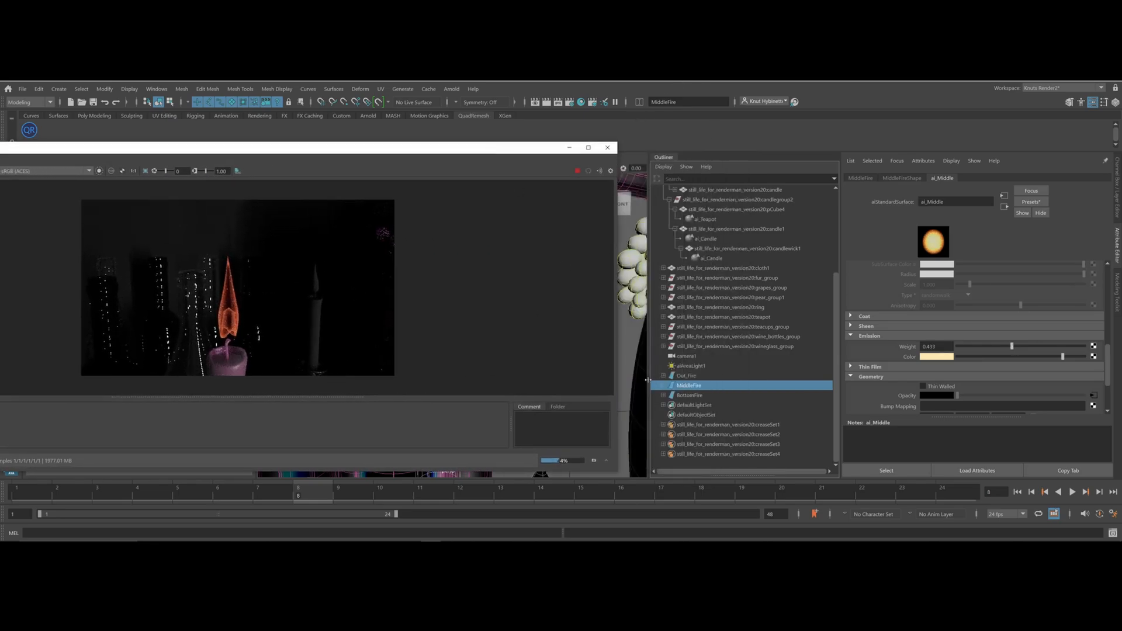
left_click(790, 375)
left_click_drag(974, 347, 1038, 349)
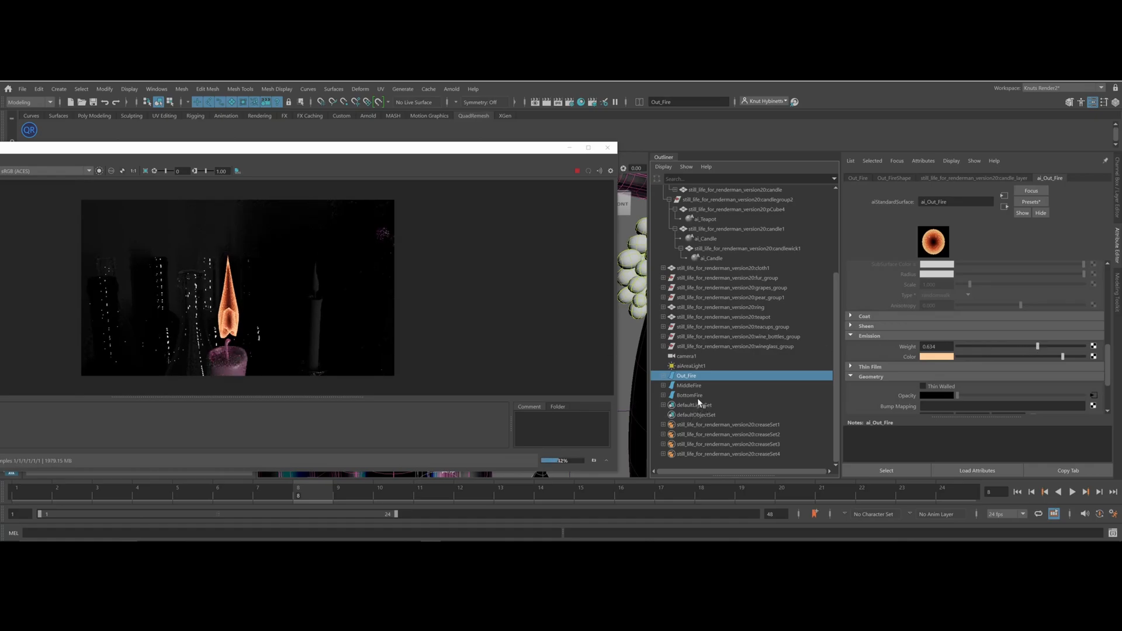
Raise the emission weight of BottomFire's ai_BottomFire material to 2
left_click(696, 395)
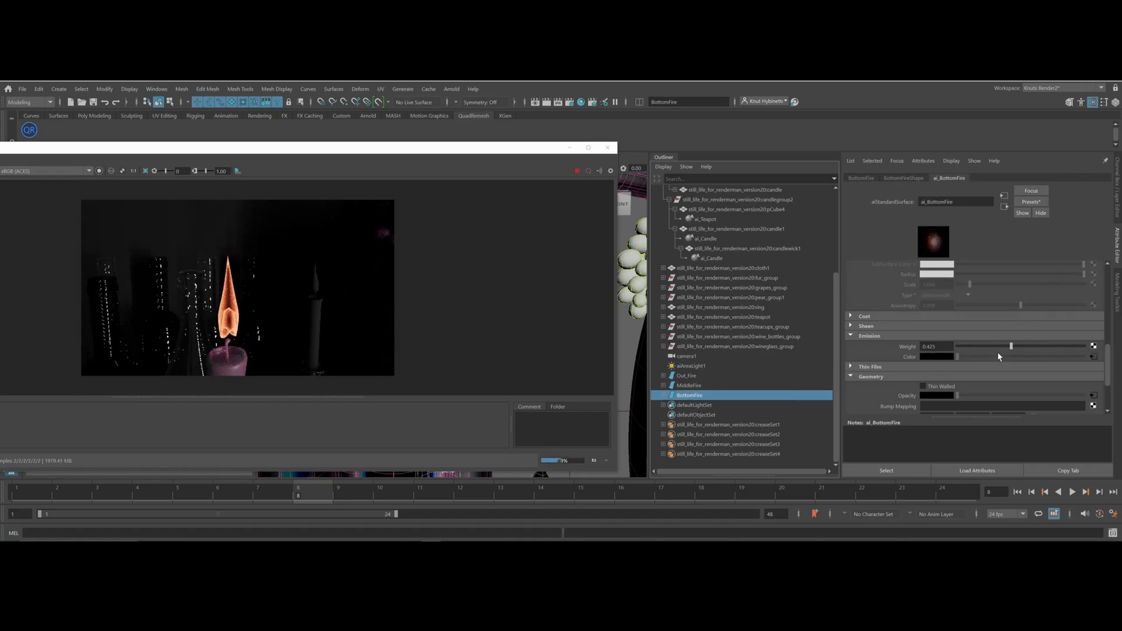
left_click_drag(1014, 348, 1101, 345)
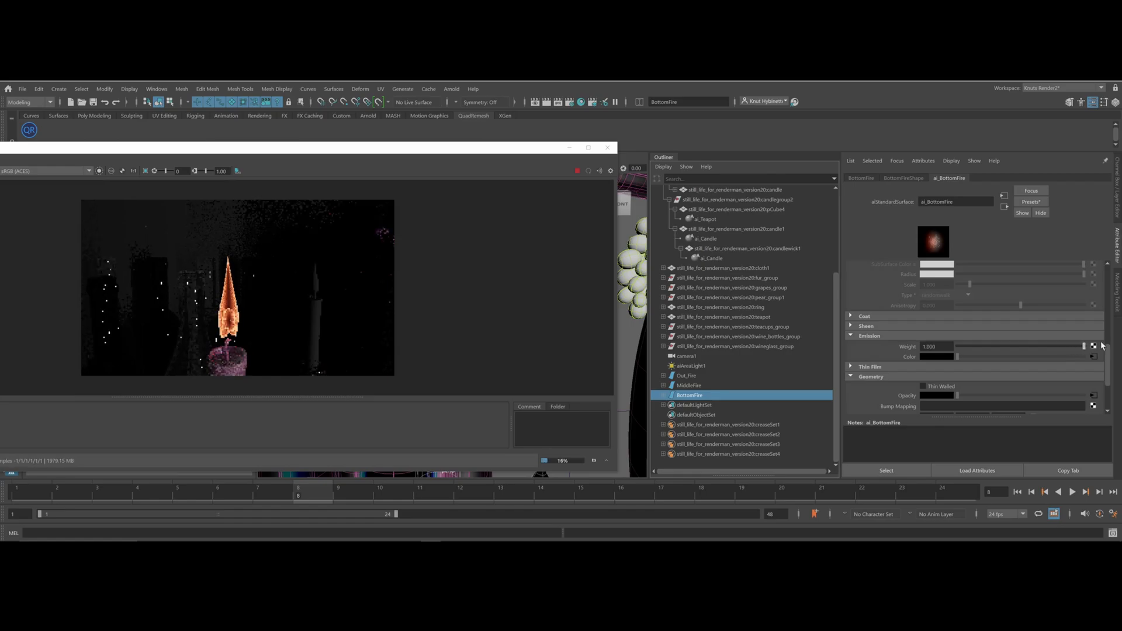
left_click_drag(937, 347, 865, 337)
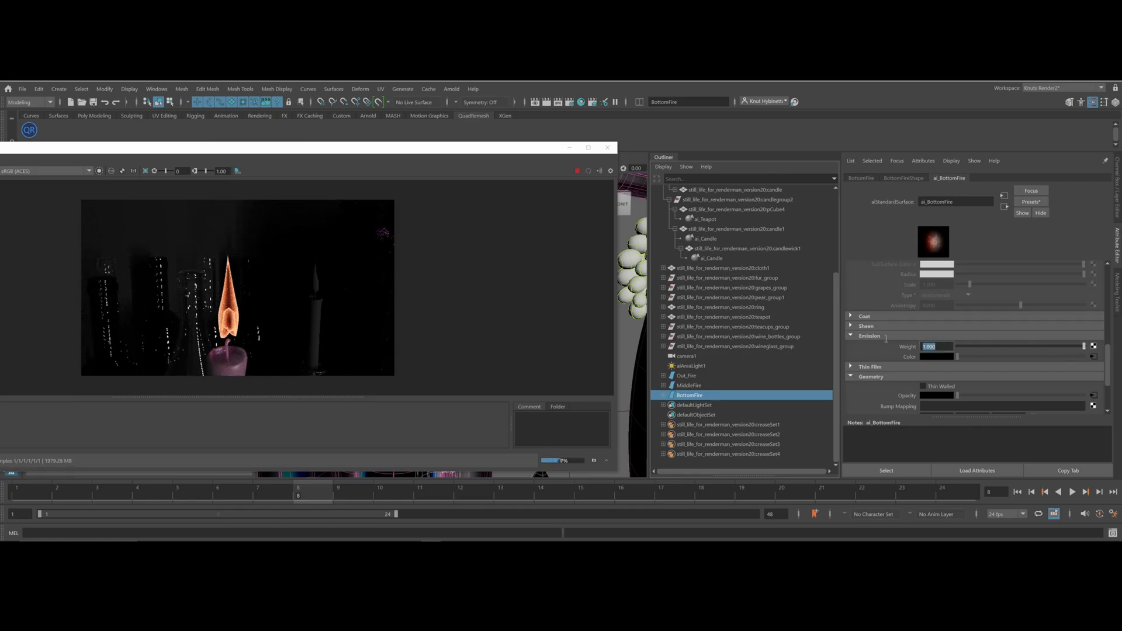
type("2")
key("Return")
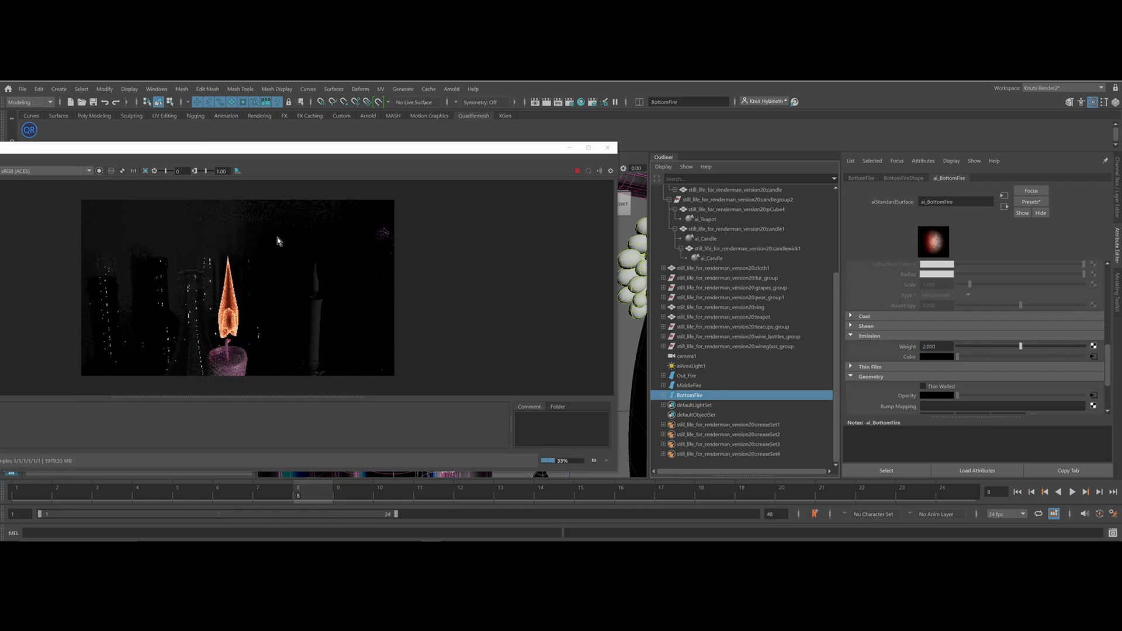
Create an aiAtmosphereVolume as the scene's atmosphere in the render settings' environment options
left_click_drag(265, 151, 691, 146)
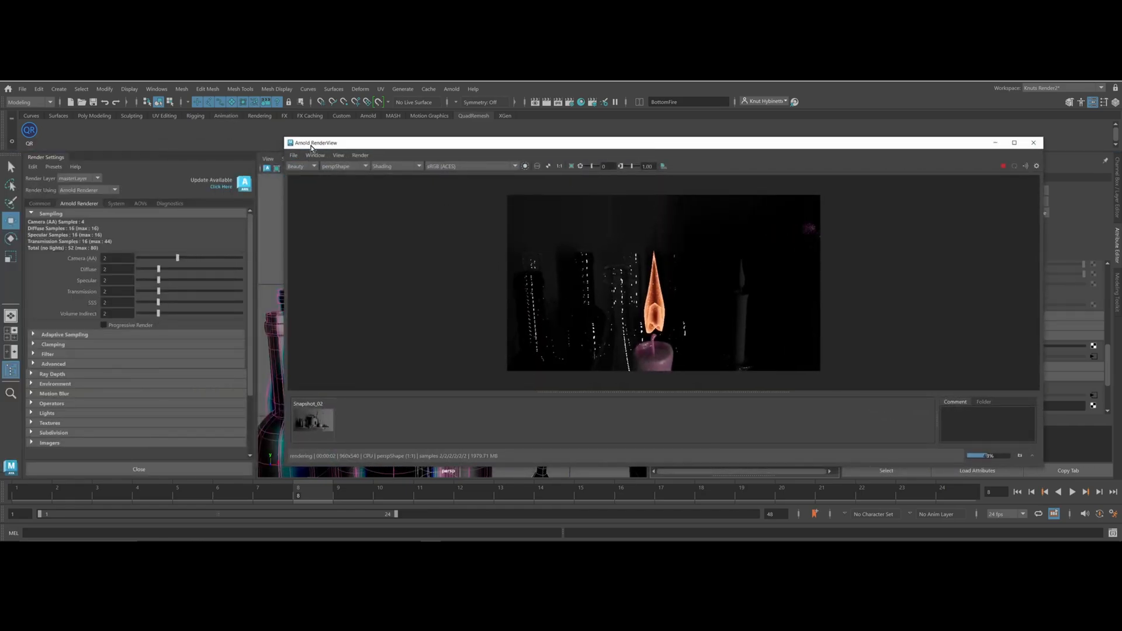
left_click_drag(286, 139, 457, 108)
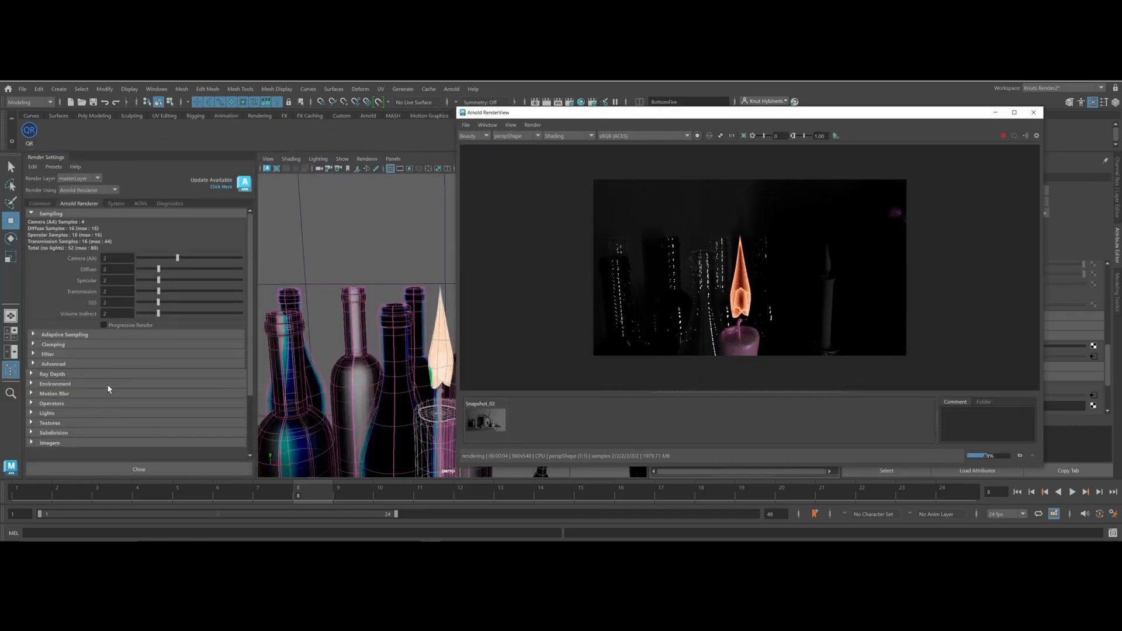
left_click(34, 384)
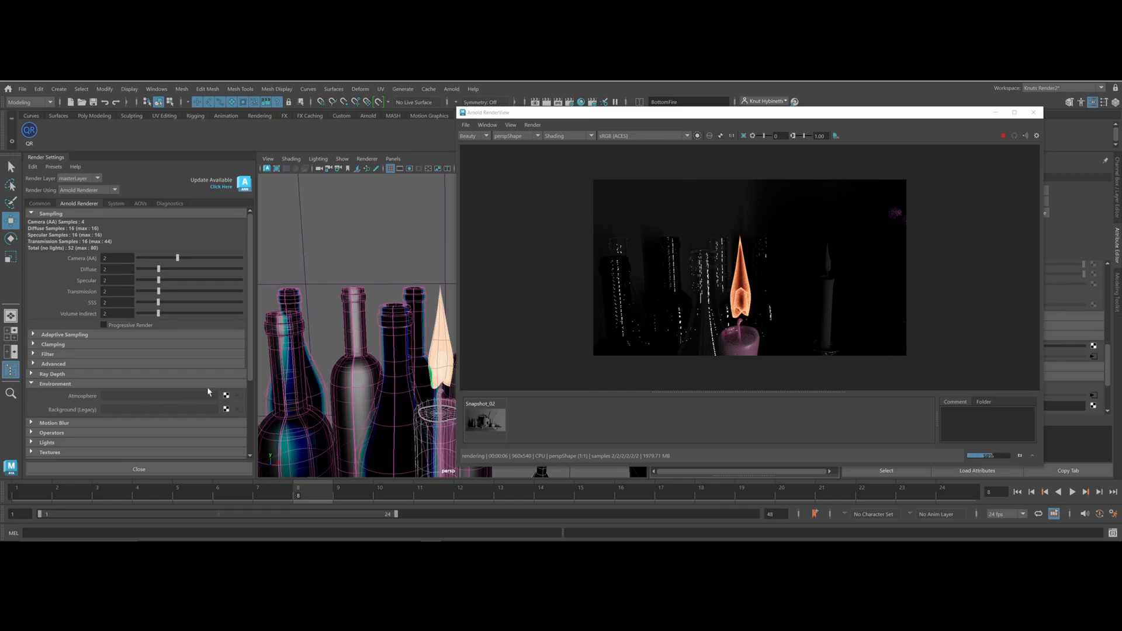
left_click(226, 396)
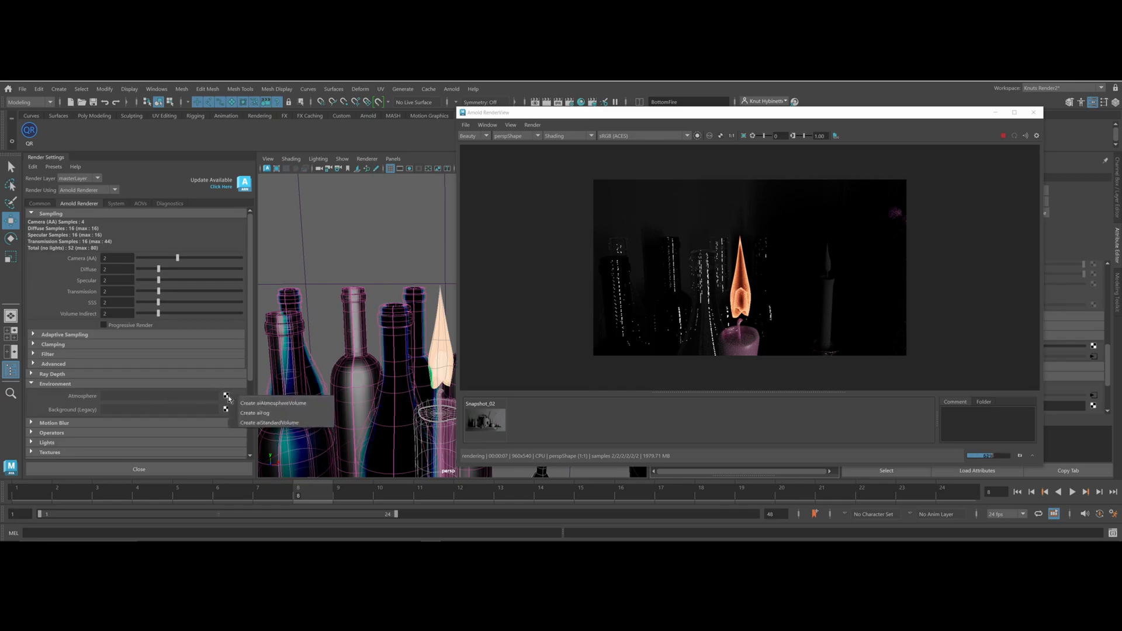
left_click(276, 407)
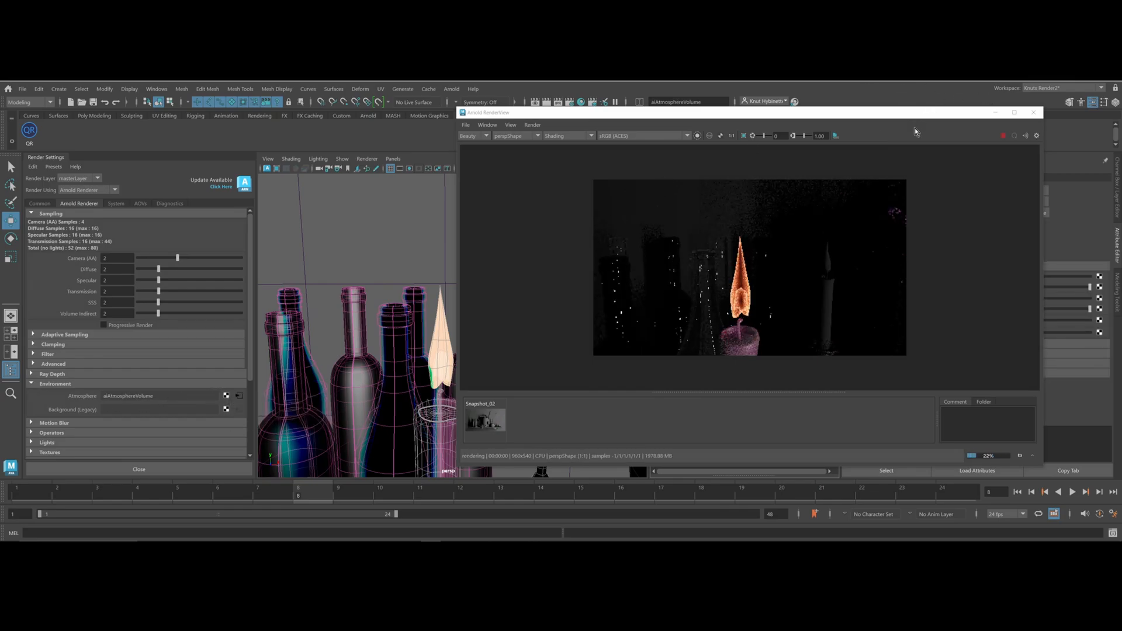
Try densities of 0.02 and 0.03 on the aiAtmosphereVolume
left_click_drag(802, 117, 547, 118)
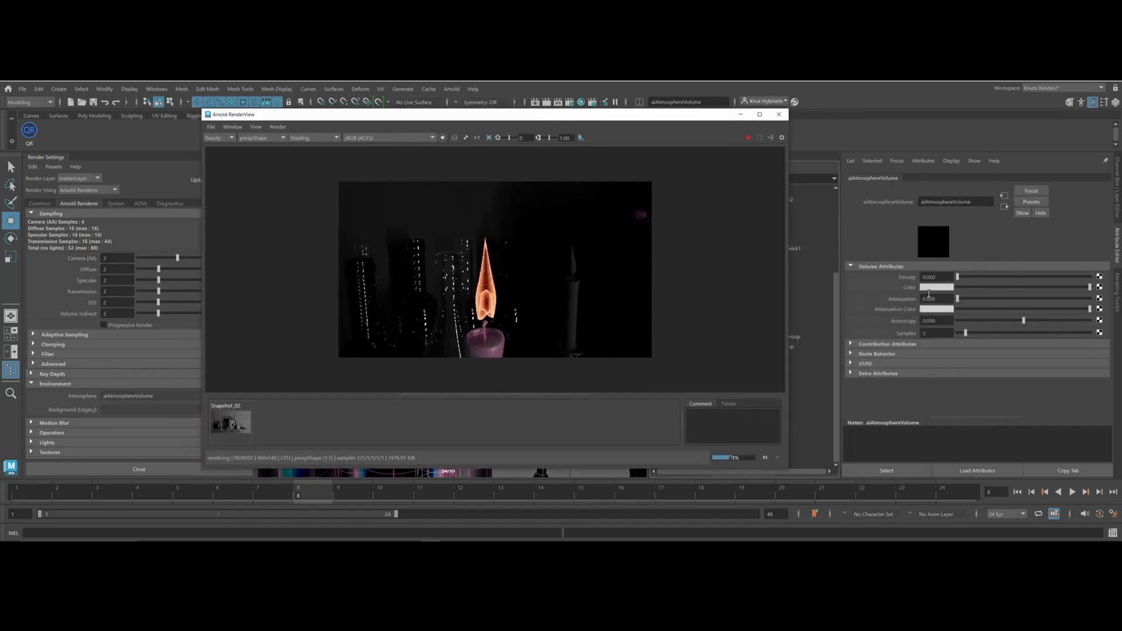
left_click(936, 266)
left_click(943, 280)
type("0.02")
key("Return")
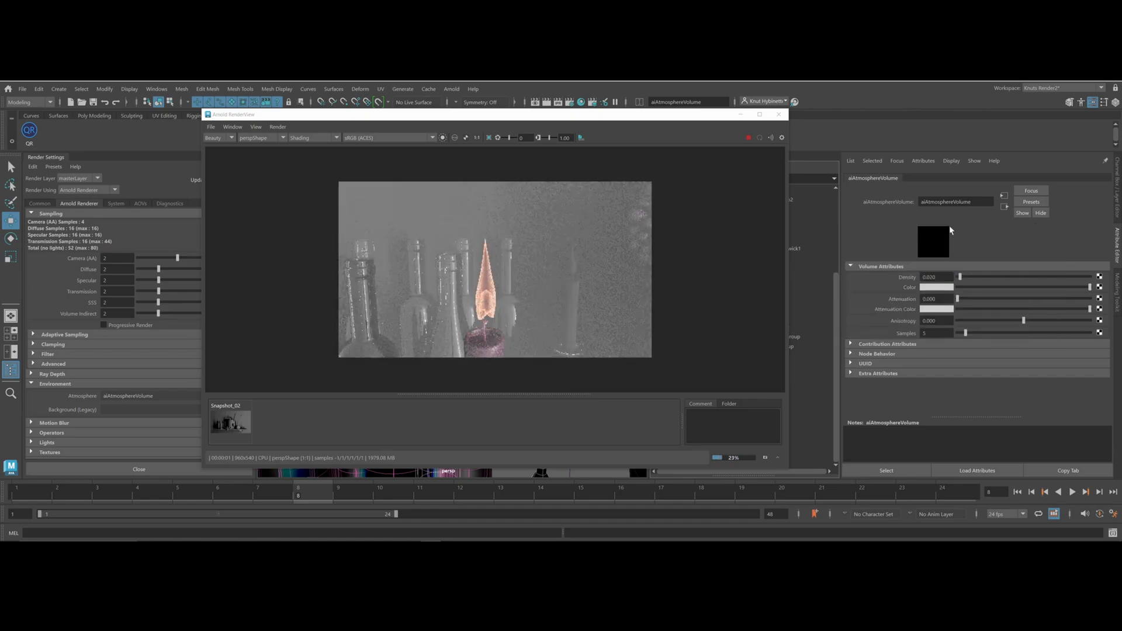
left_click(935, 277)
key("Return")
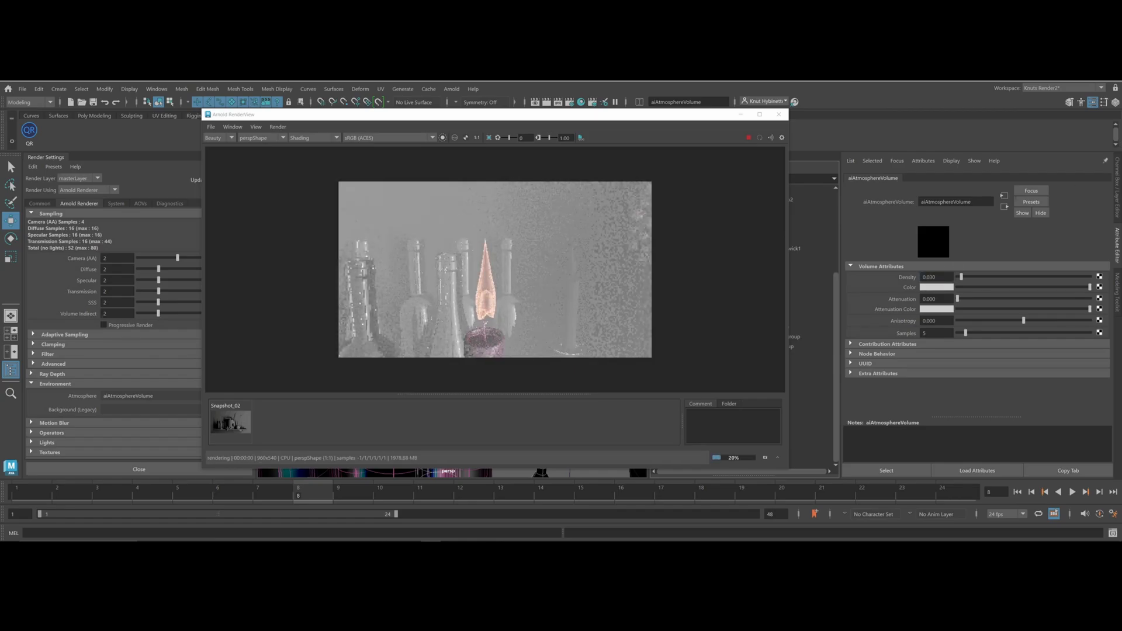
left_click(950, 277)
type("2")
key("Return")
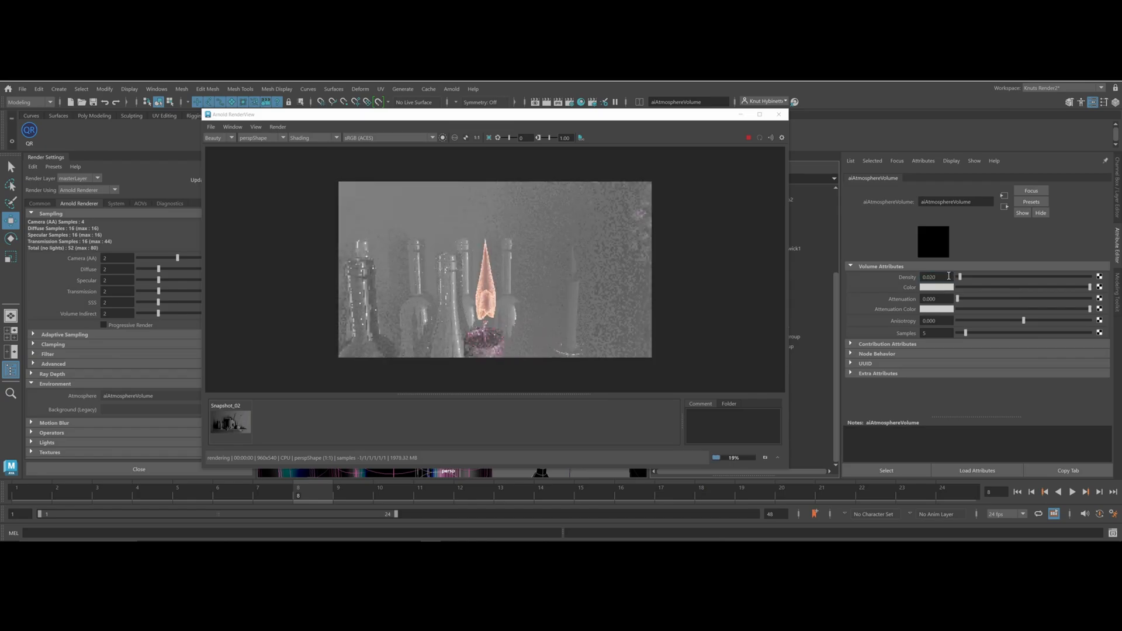
Set the density of the aiAtmosphereVolume to 0.002
right_click_drag(559, 262, 429, 260, "alt")
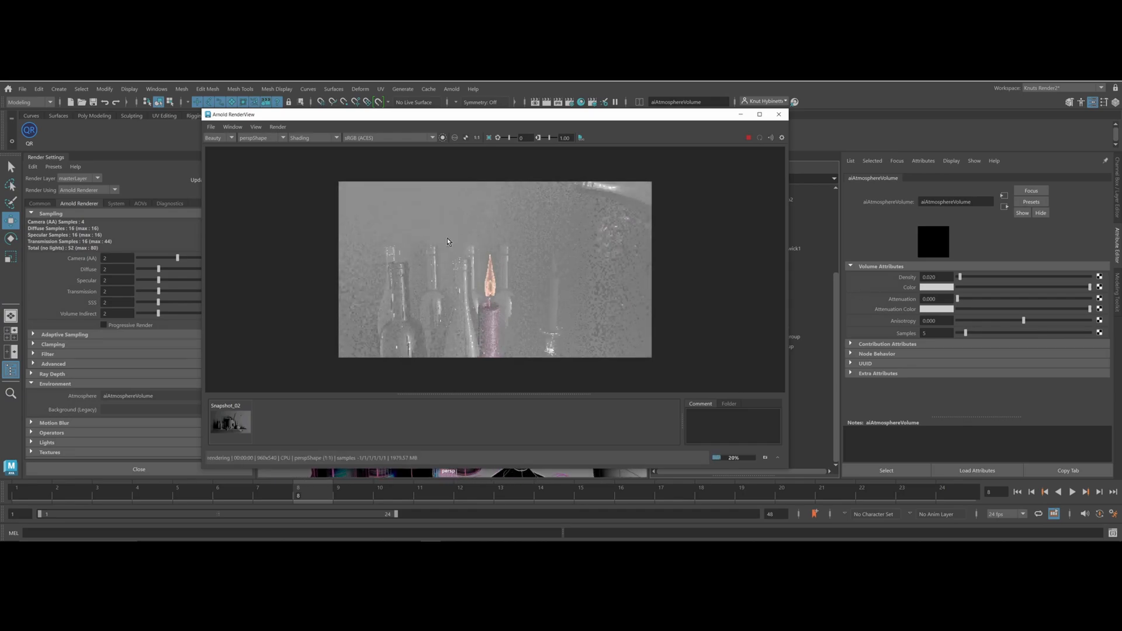
left_click_drag(416, 116, 395, 99)
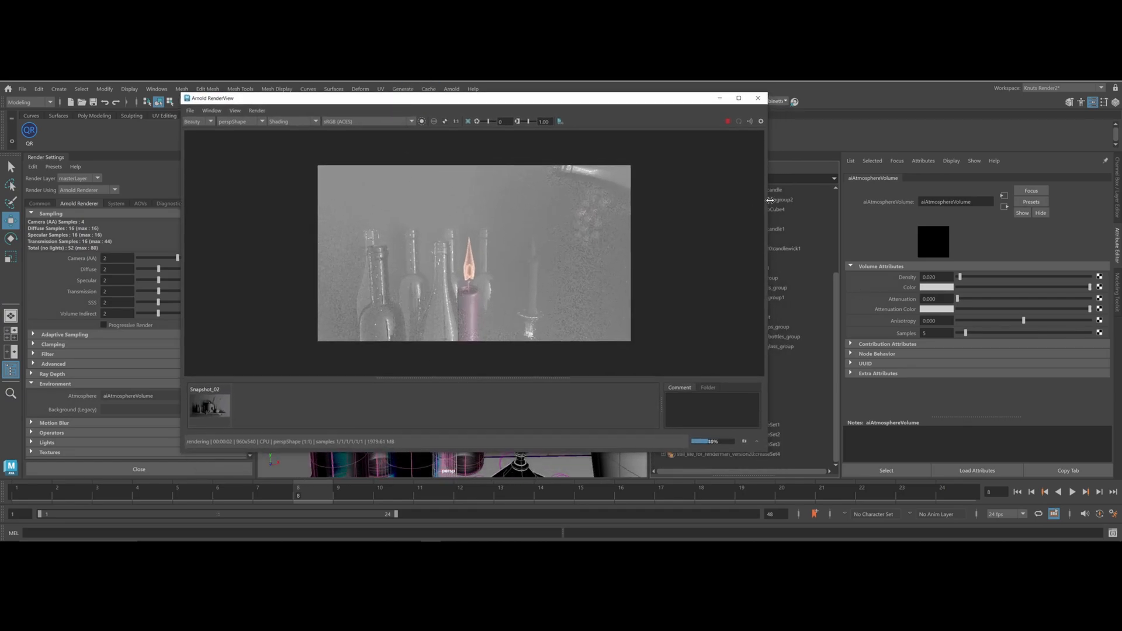
left_click(937, 277)
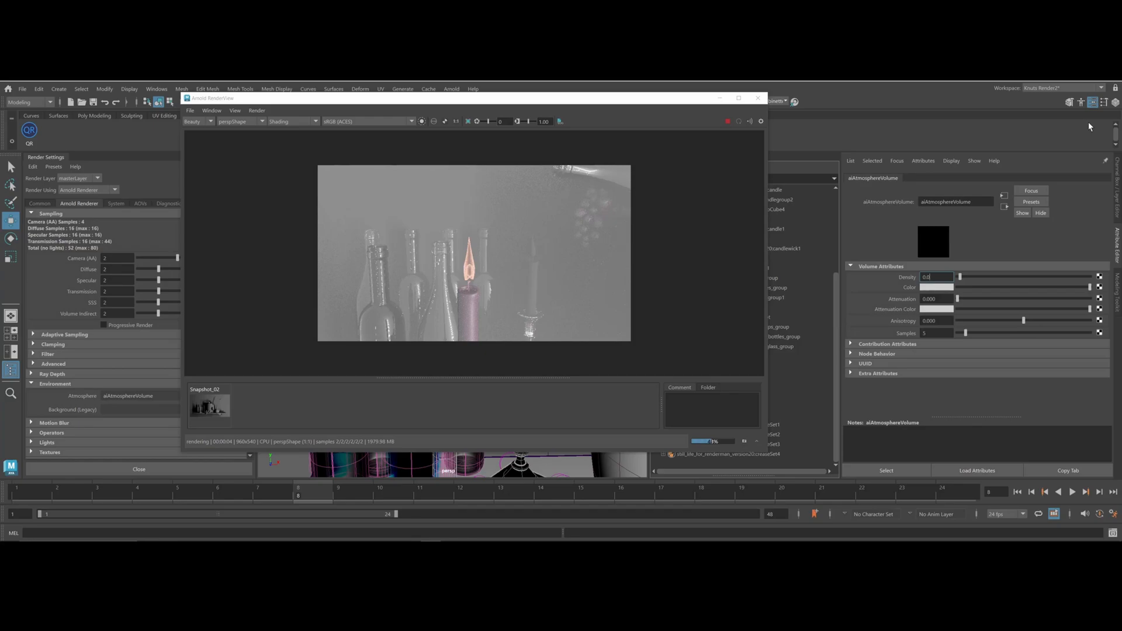
type("02")
key("Return")
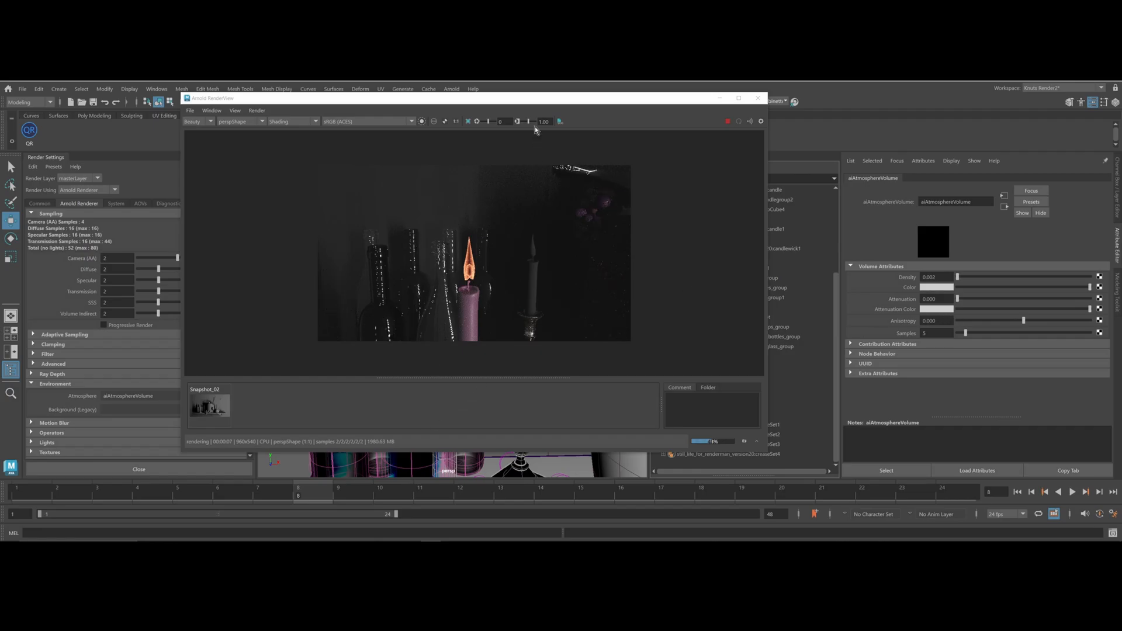
Set the emission weight of the outer flame's ai_Out_Fire material to 2
left_click_drag(569, 104, 360, 137)
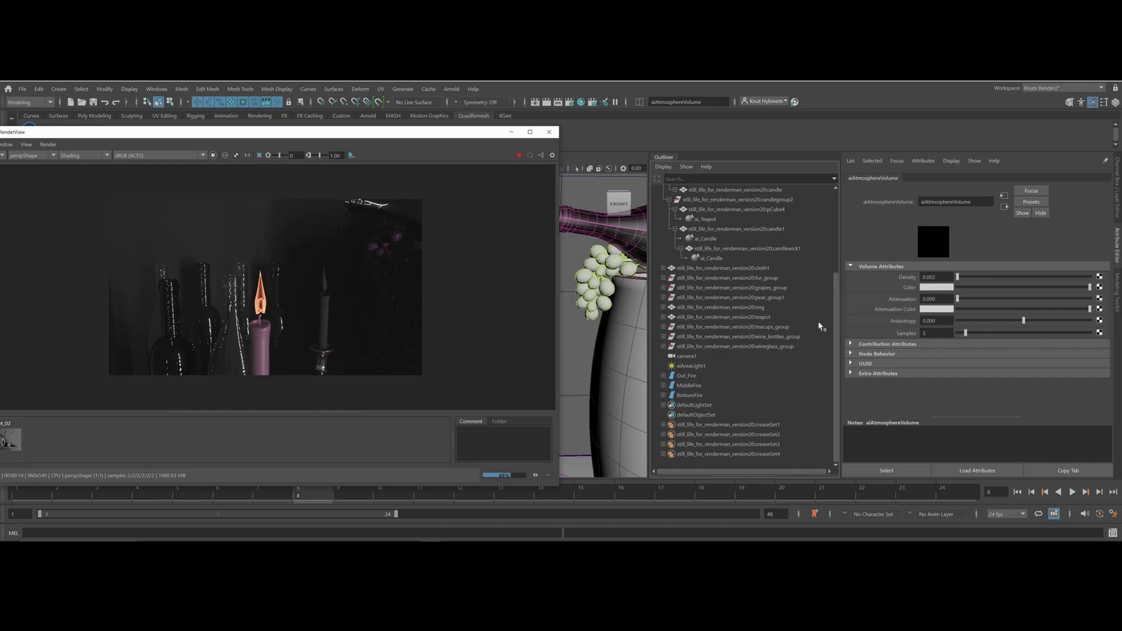
left_click(687, 376)
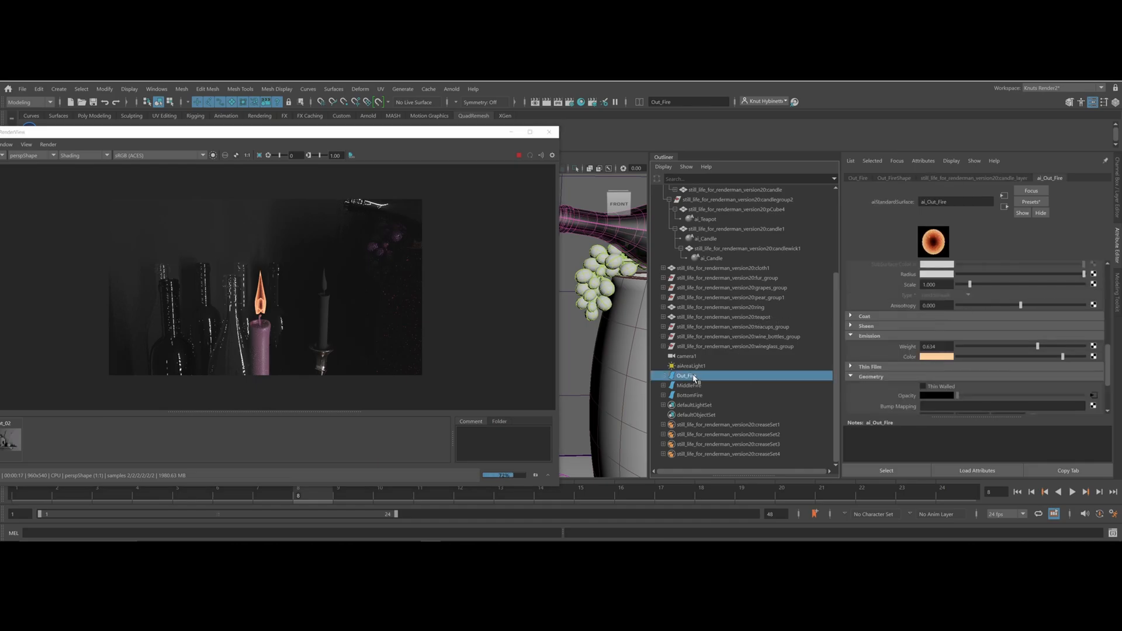
double_click(936, 346)
type("2")
key("Return")
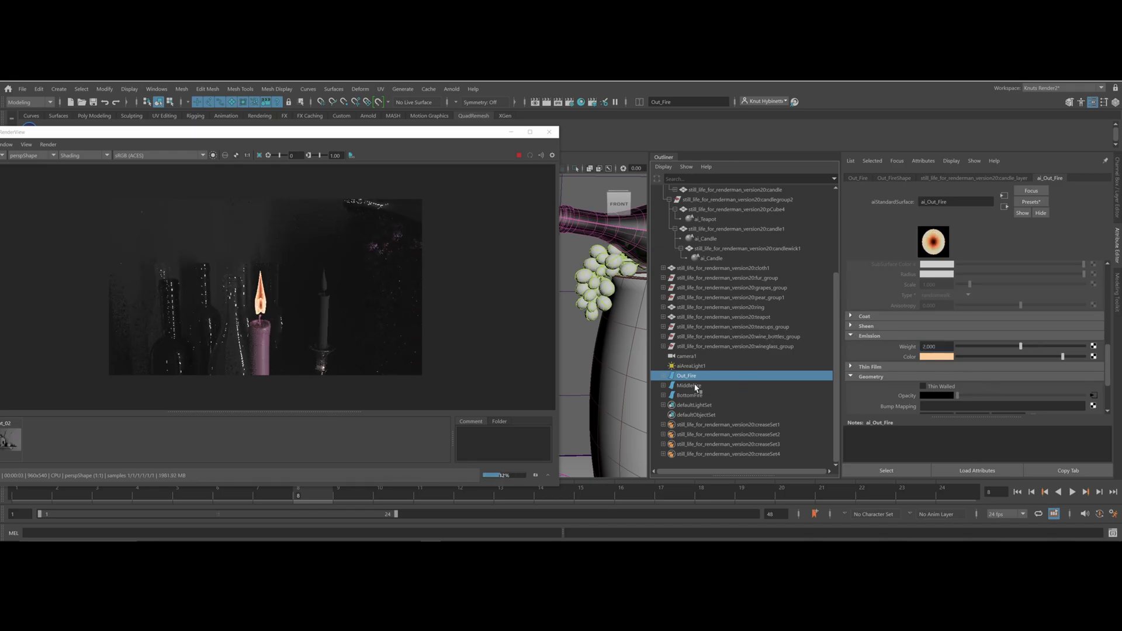
Set the emission weight of the middle flame's ai_Middle material to 3
left_click(689, 385)
double_click(938, 347)
type("3")
key("Return")
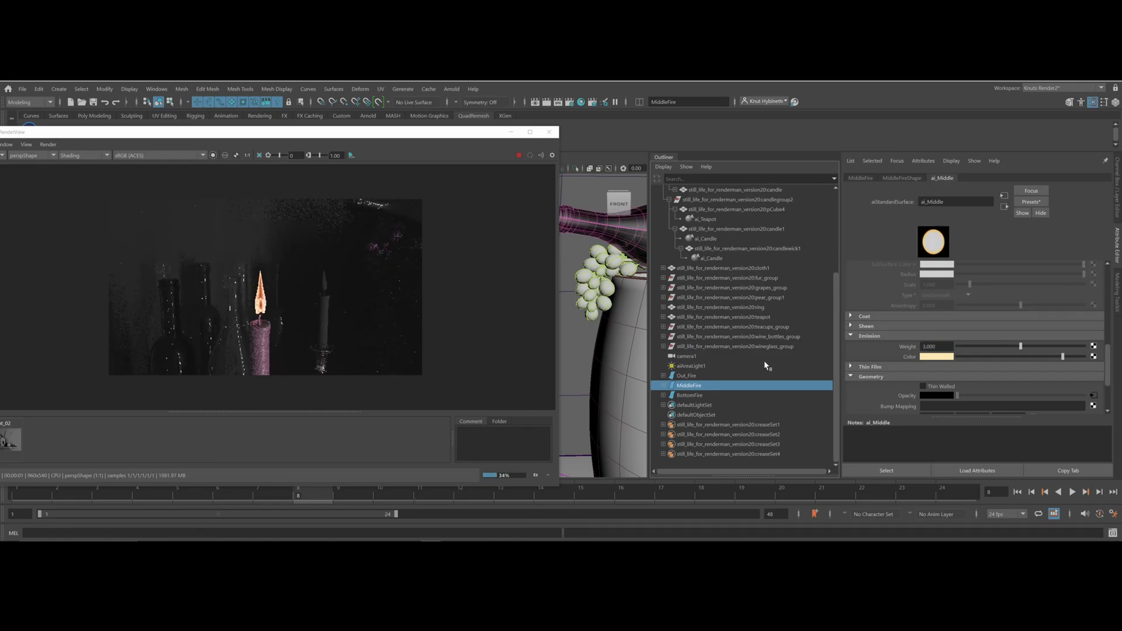
Set the emission weight of the middle flame's ai_Middle material to 6 and the bottom flame's ai_BottomFire material to 10
double_click(935, 346)
type("6")
key("Return")
left_click(690, 395)
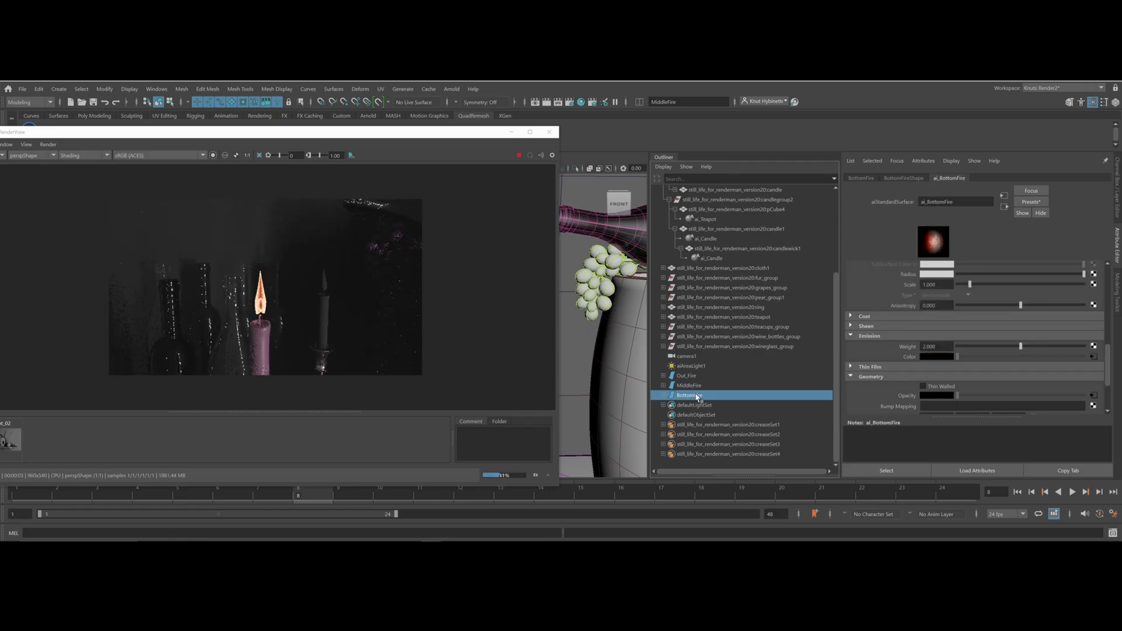
type("10")
key("Return")
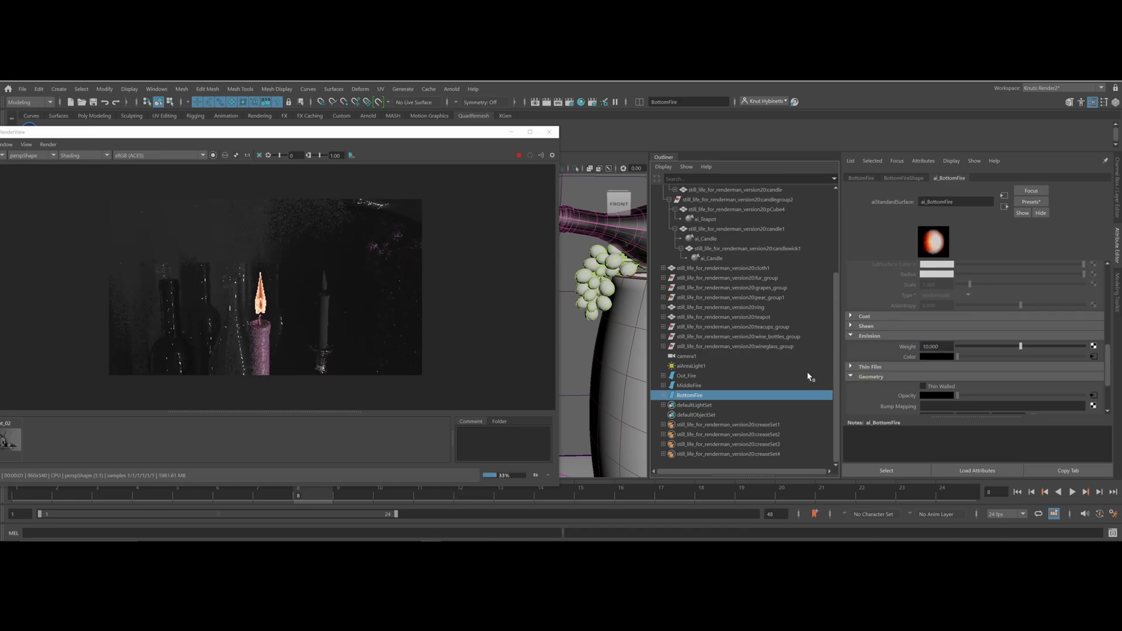
Desaturate the subsurface radius colour of the candle's ai_Candle material to a neutral light grey with saturation 0
right_click_drag(298, 269, 134, 271, "alt")
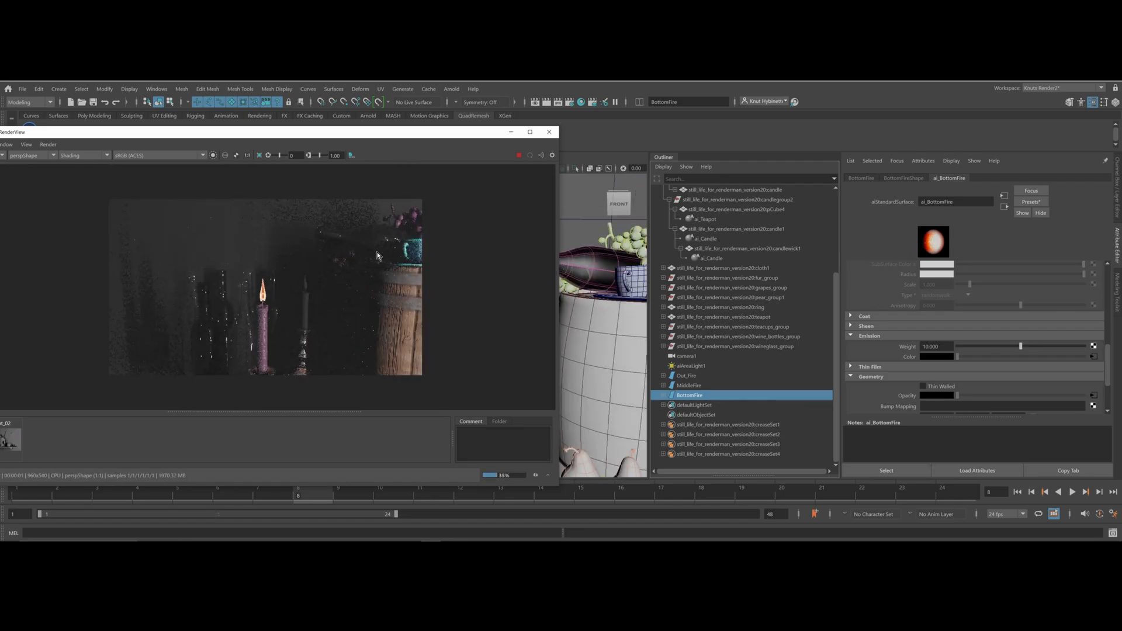
left_click(264, 323)
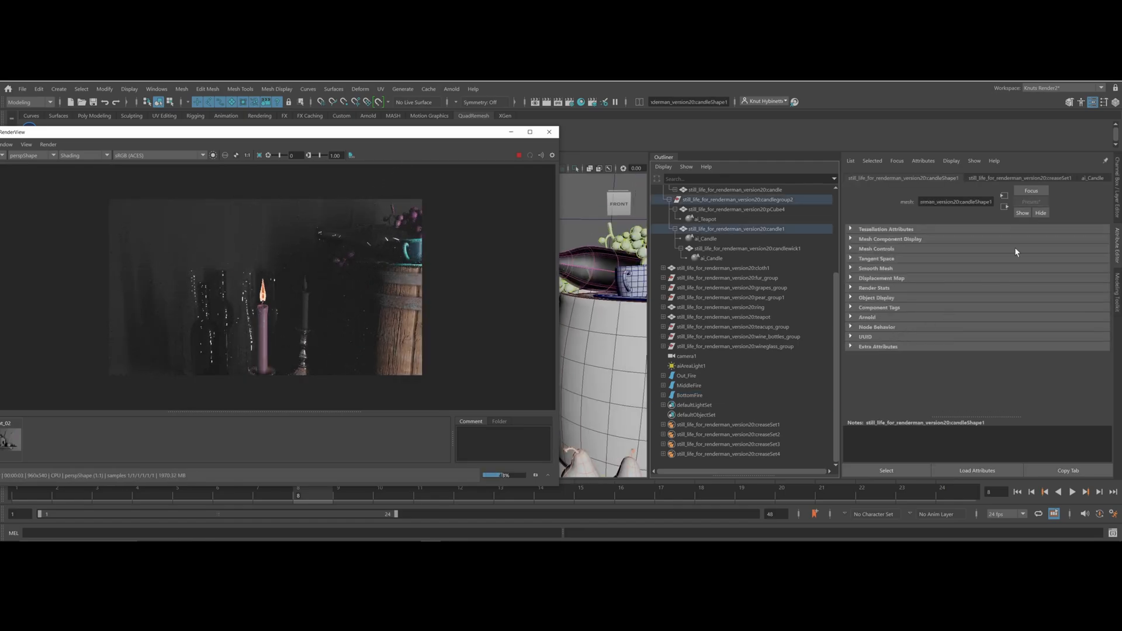
left_click(1093, 179)
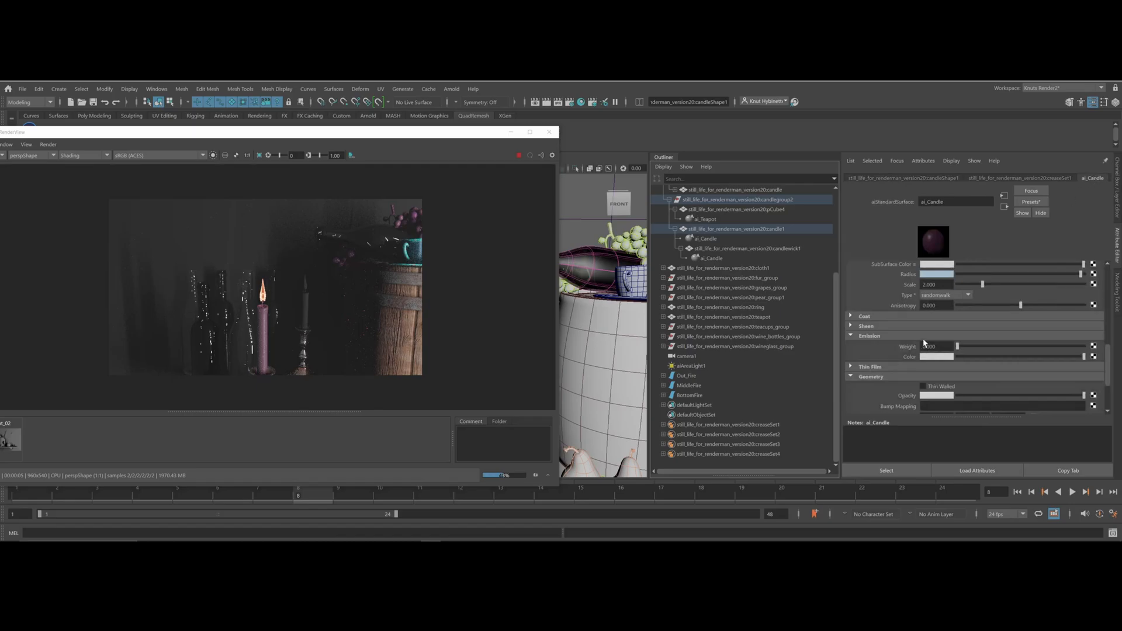
scroll(929, 333, "up", 2)
left_click(938, 314)
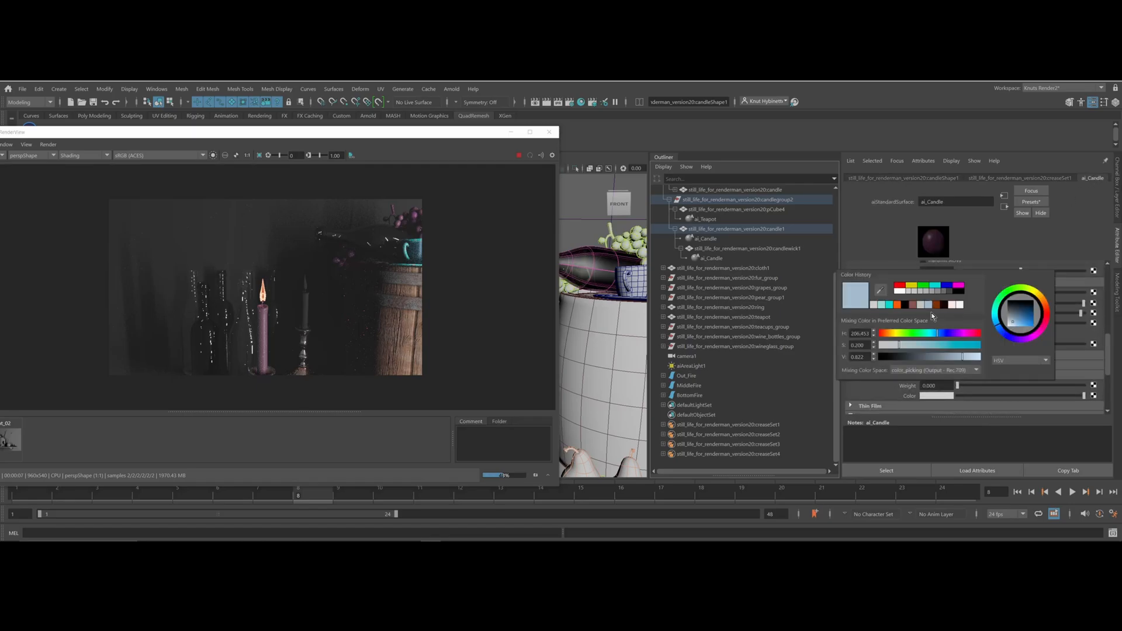
left_click_drag(888, 344, 882, 346)
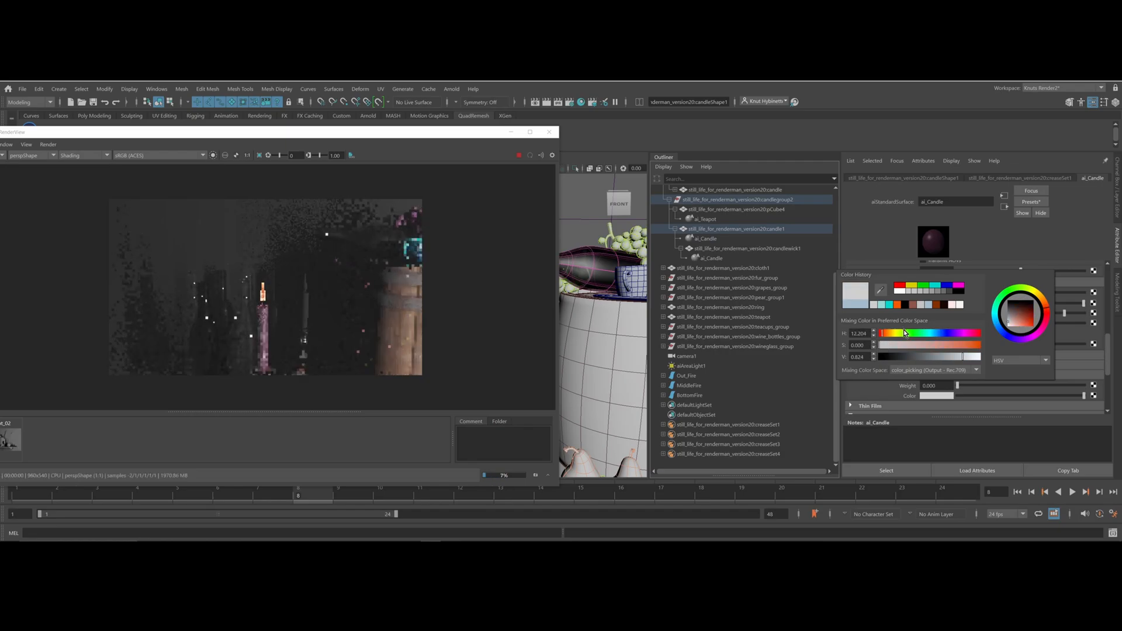
scroll(1004, 349, "down", 3)
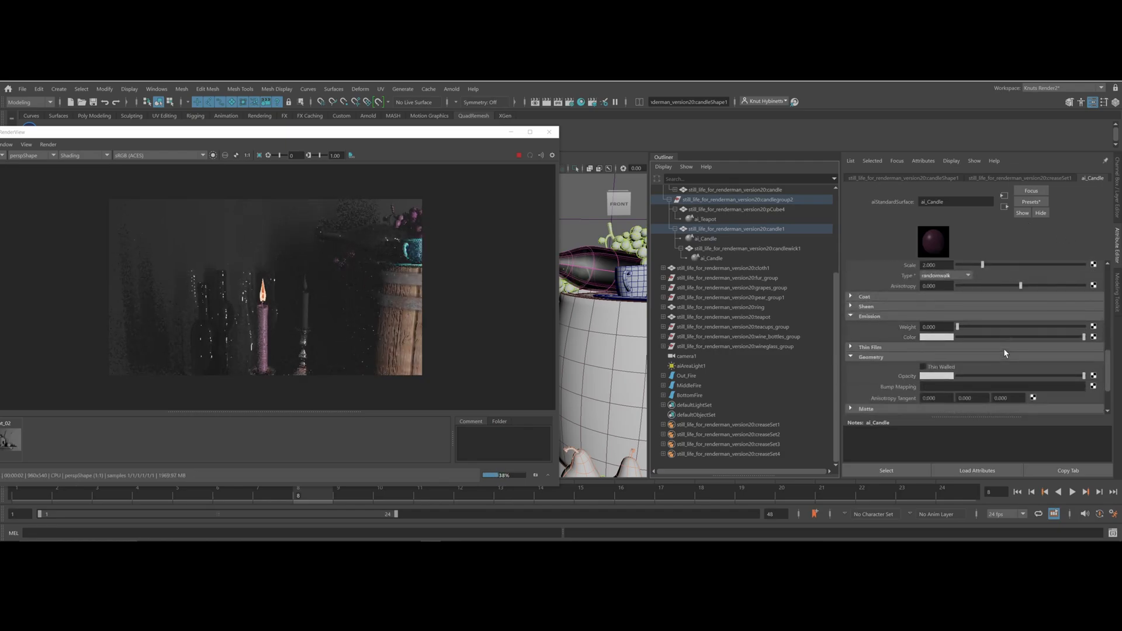
Change the base colour of the ai_Candle material to a neutral light grey using a recently used colour
scroll(1003, 348, "up", 10)
scroll(998, 338, "up", 3)
left_click(940, 298)
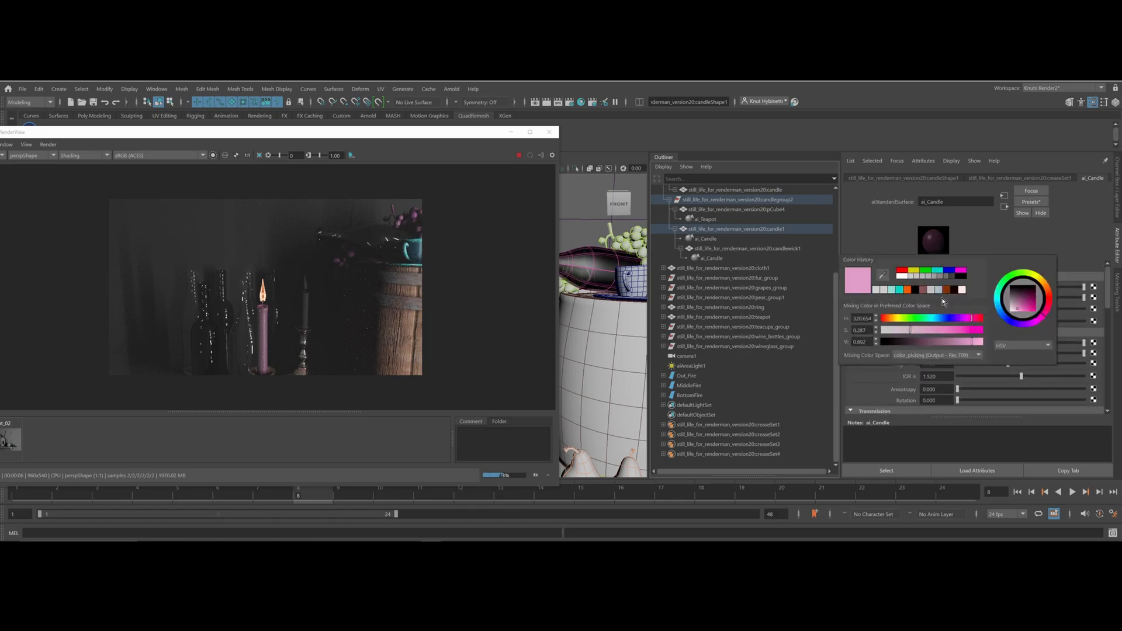
left_click(892, 291)
left_click(883, 289)
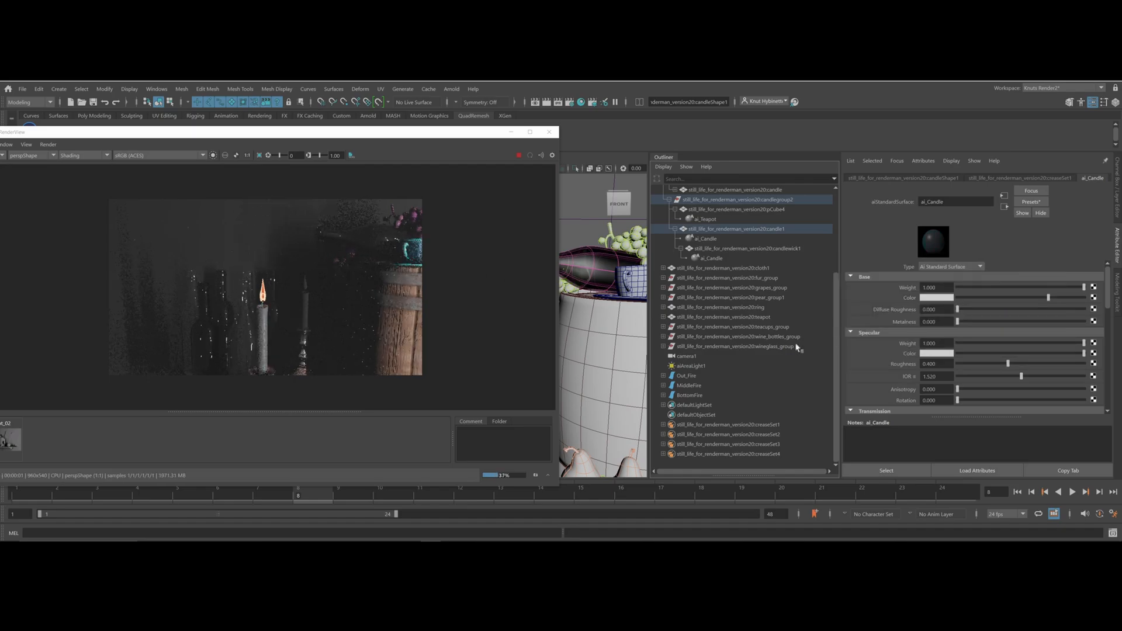
left_click(947, 298)
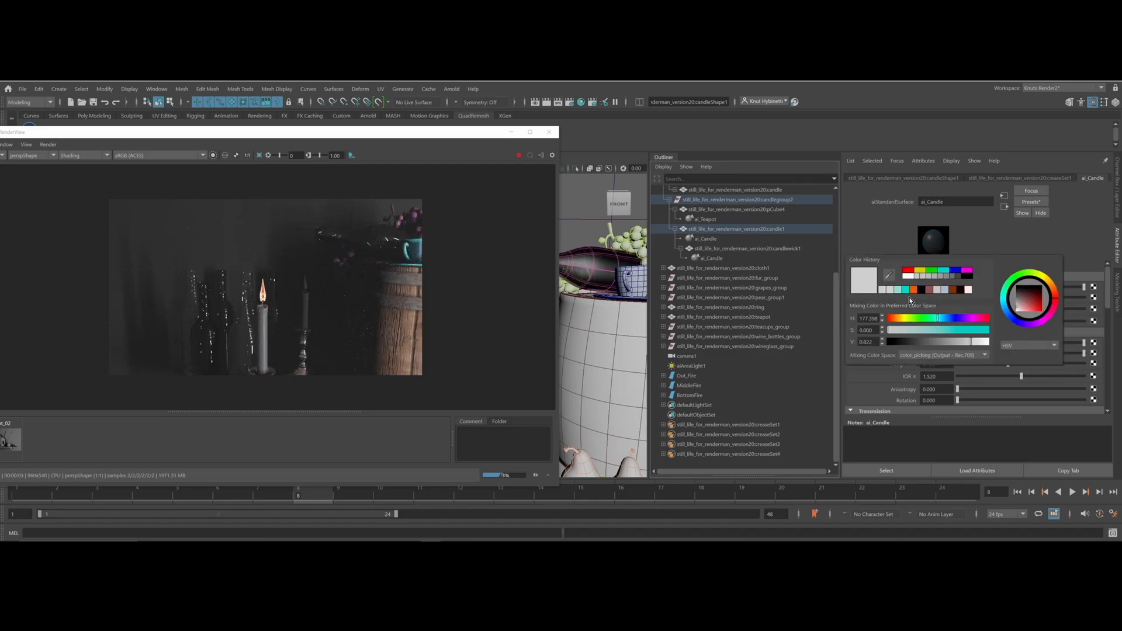
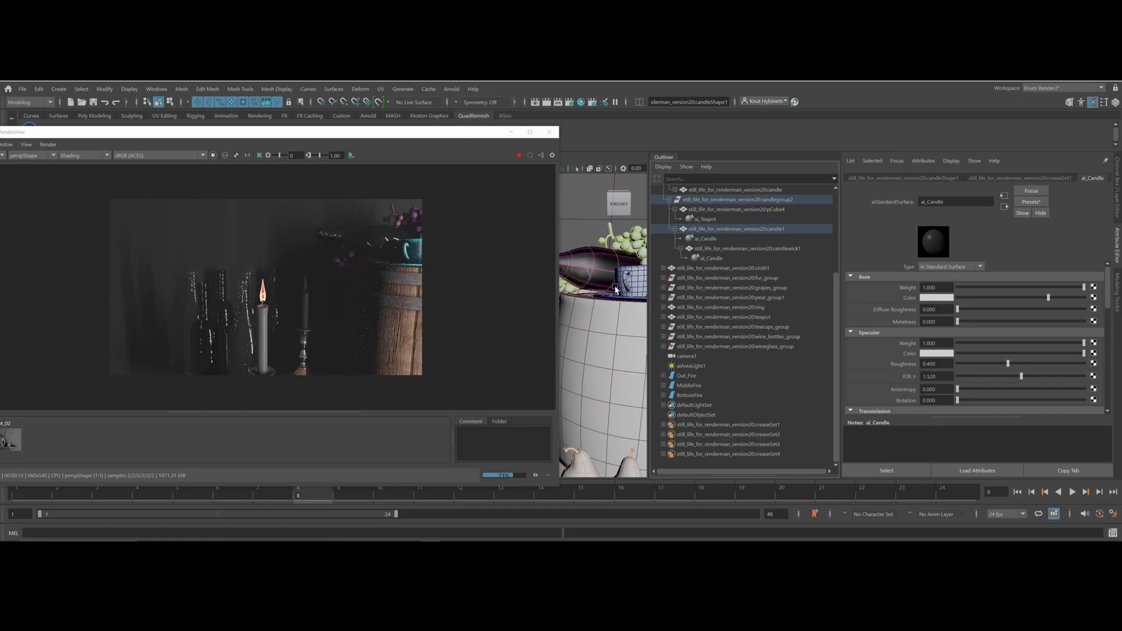
Group the Out_Fire, MiddleFire and BottomFire flames together
left_click(692, 377)
left_click(695, 396, "shift")
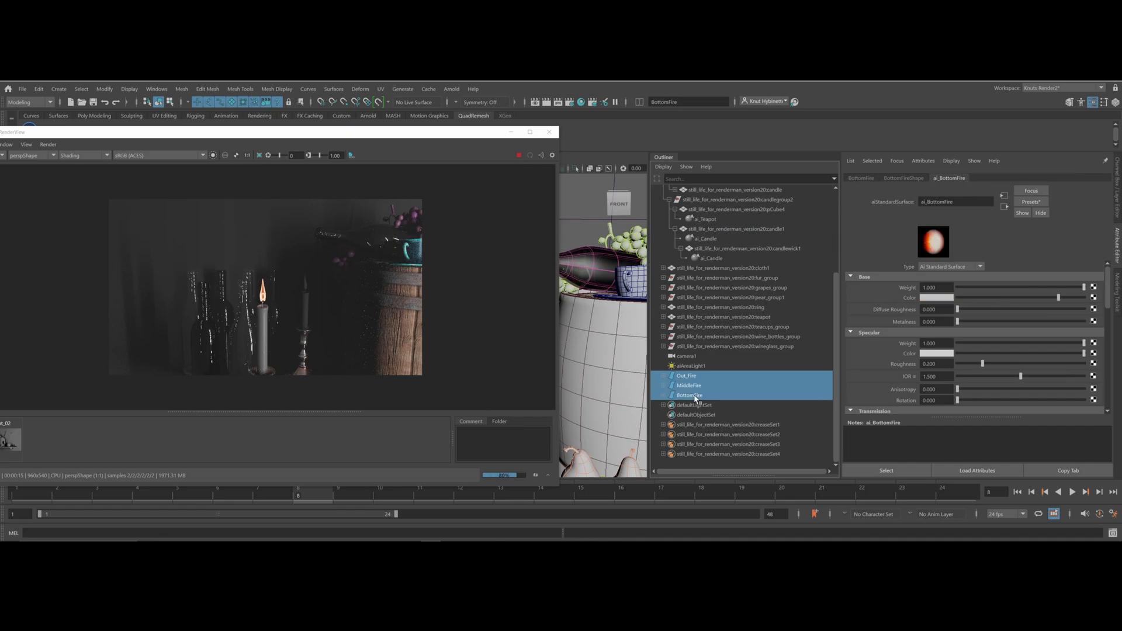
key("ctrl+g")
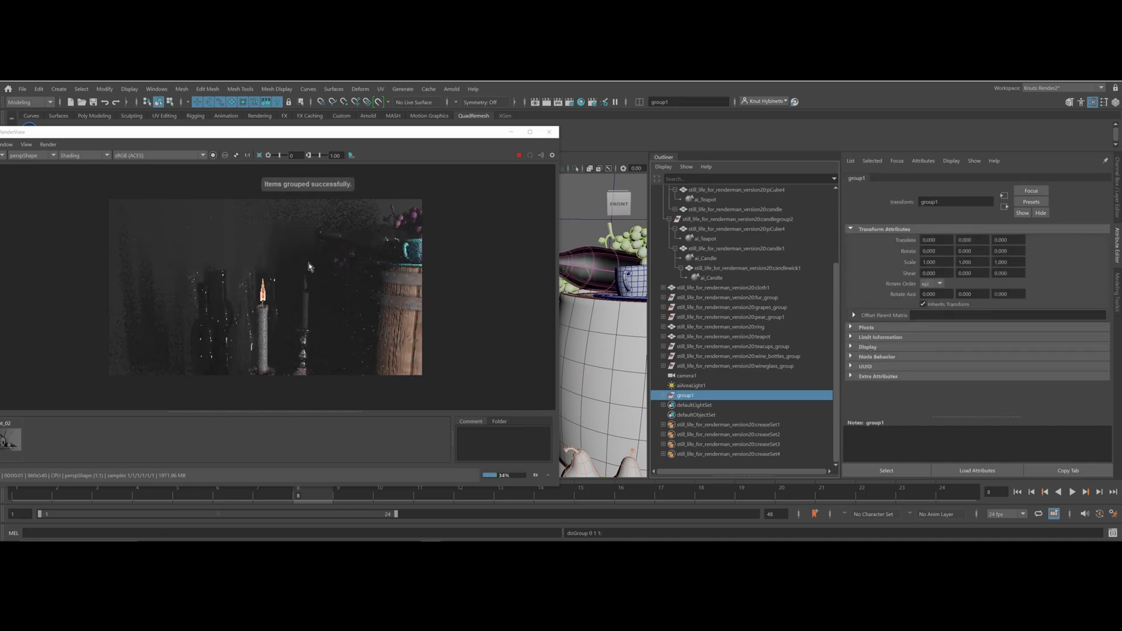
Close the render view, isolate the flame group in the viewport and try to center its pivot
left_click(549, 132)
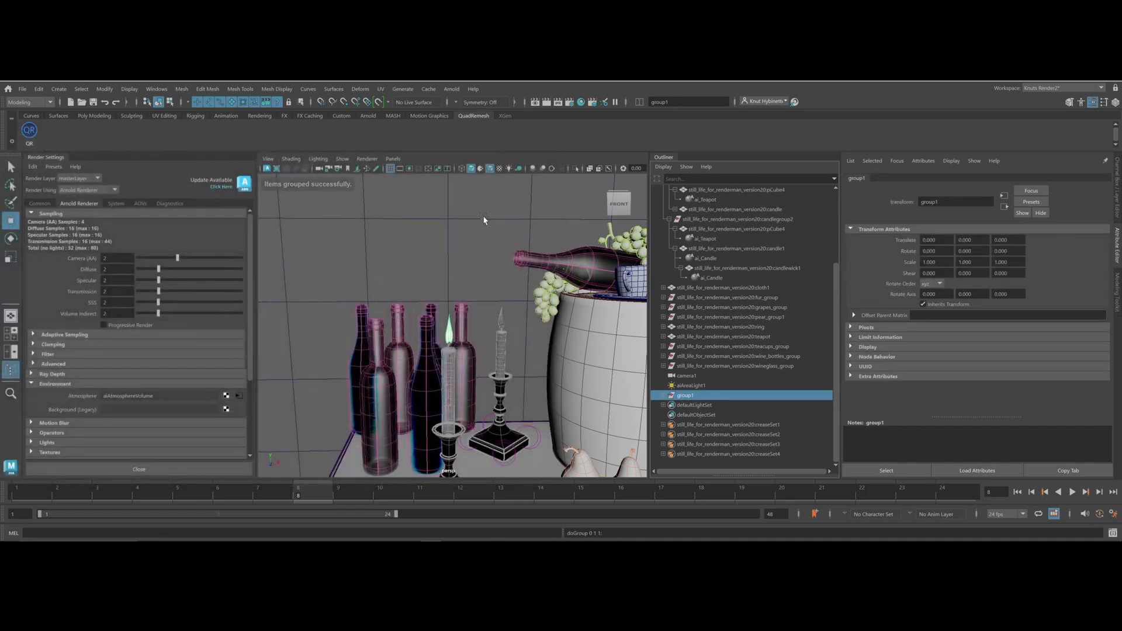
key("ctrl+1")
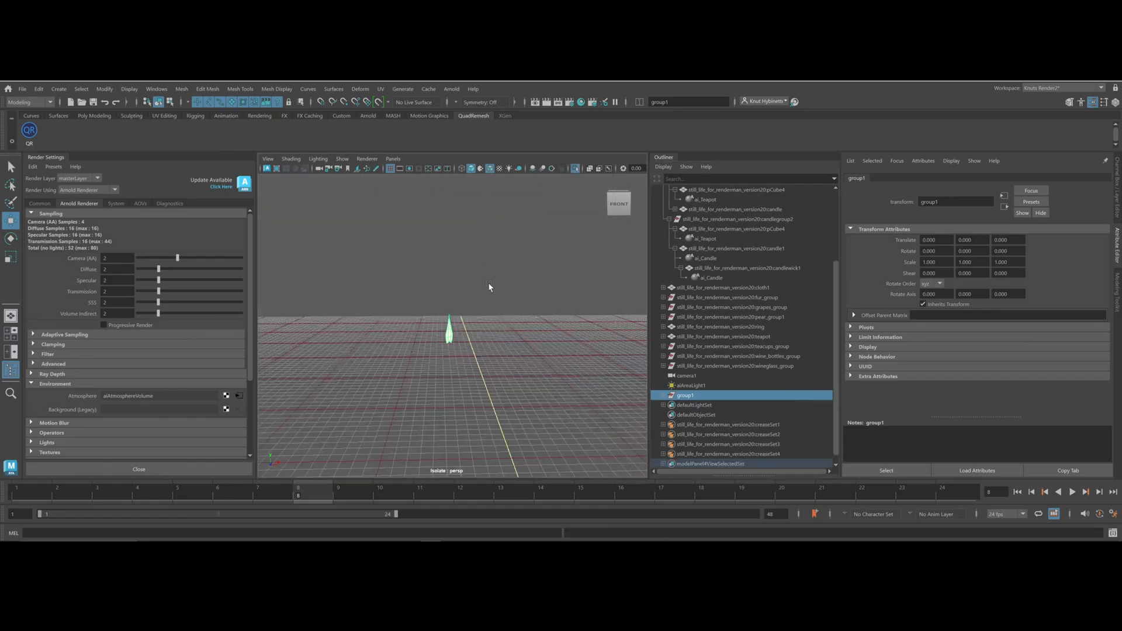
left_click(104, 89)
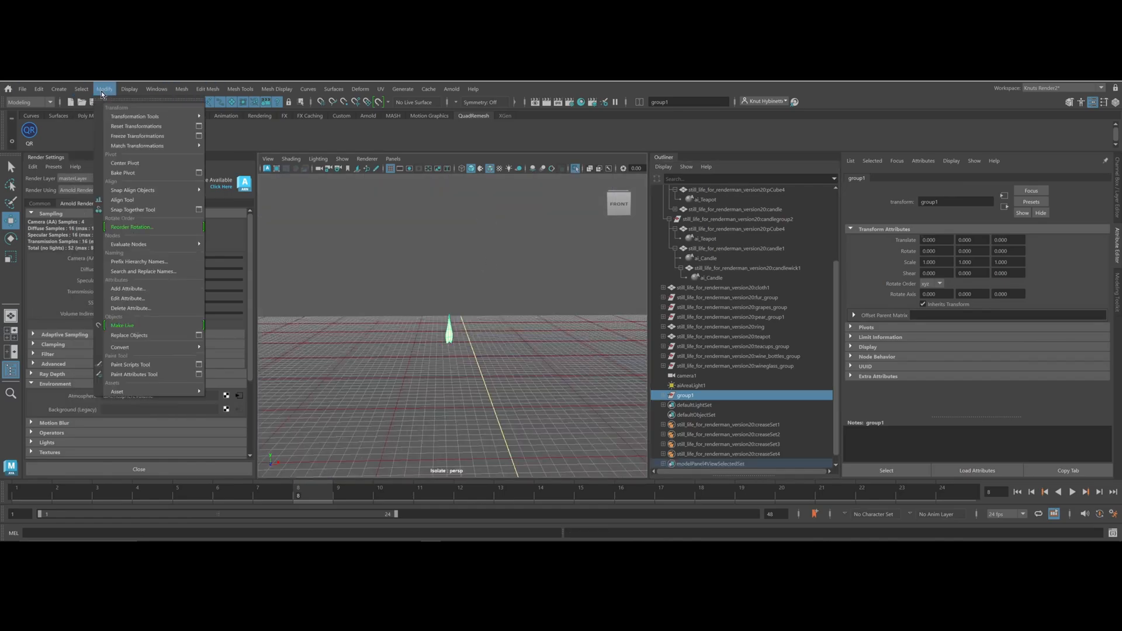
left_click(125, 163)
left_click_drag(416, 317, 498, 353)
left_click(685, 395)
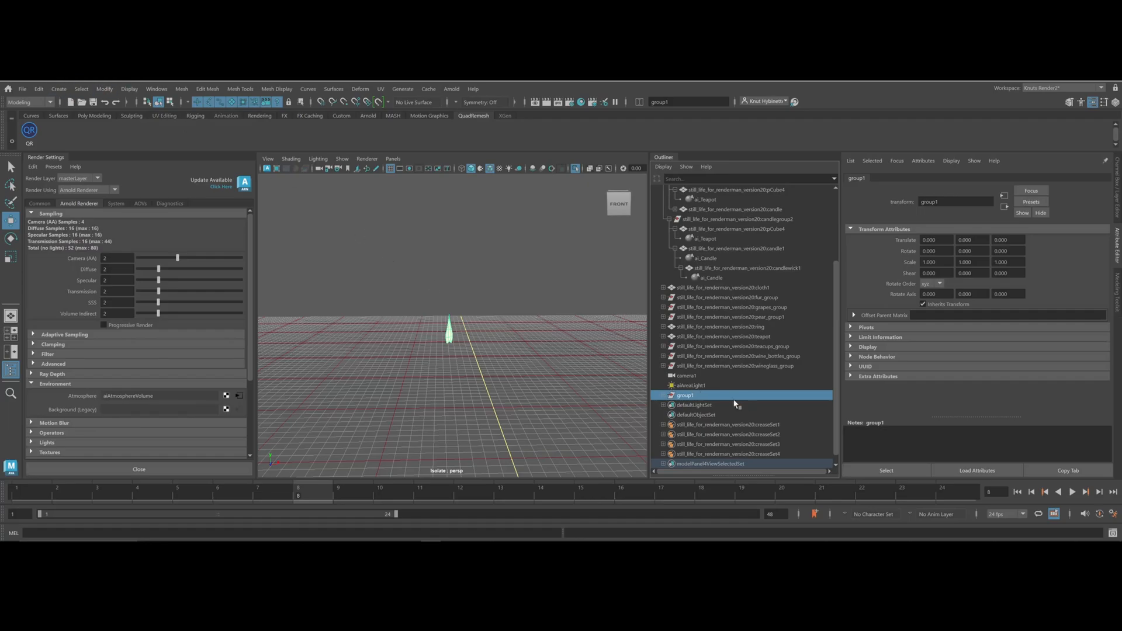
left_click(107, 90)
left_click(120, 164)
Move the flame group's pivot close to the flame in the perspective view
right_click_drag(423, 332, 318, 263, "alt")
left_click_drag(361, 301, 481, 295, "alt")
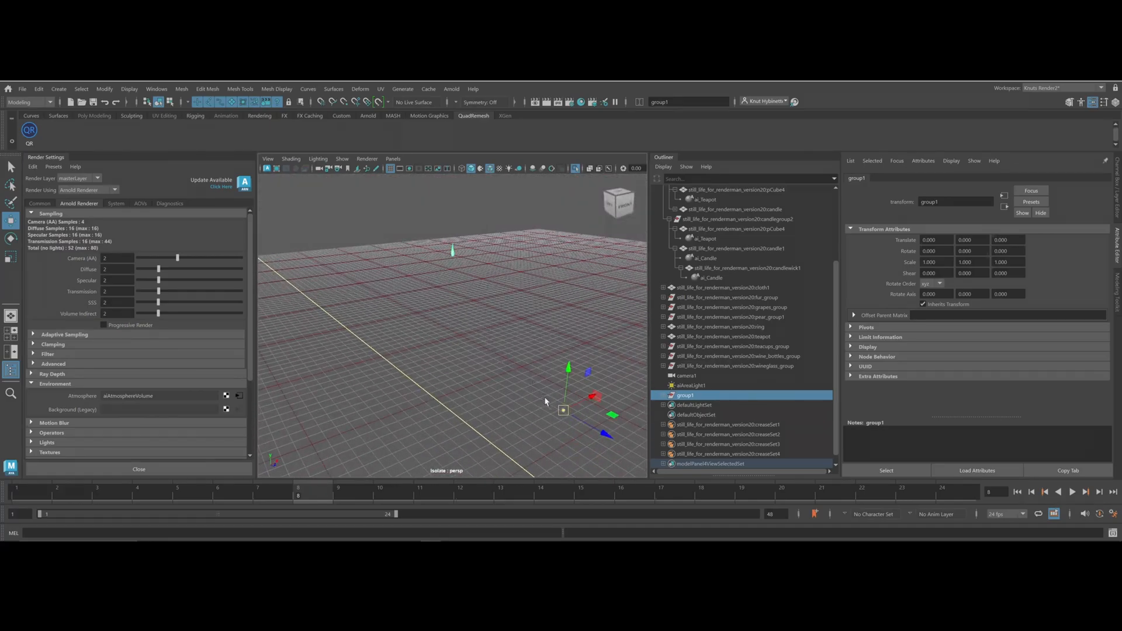
left_click_drag(565, 409, 503, 328)
left_click_drag(453, 292, 374, 271)
Center the flame group's pivot on the flame in the top view
key("space")
key("f")
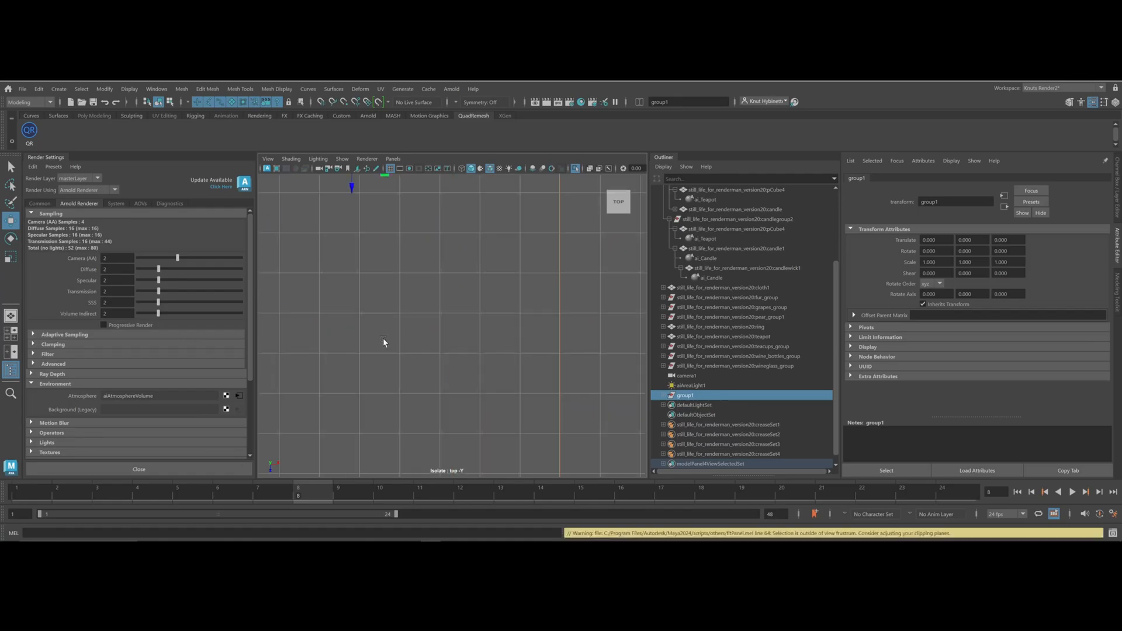
middle_click_drag(451, 205, 485, 456, "alt")
right_click_drag(486, 456, 451, 401, "alt")
middle_click_drag(451, 401, 575, 273, "alt")
middle_click_drag(408, 275, 510, 265, "alt")
right_click_drag(357, 346, 446, 367, "alt")
middle_click_drag(445, 366, 552, 367, "alt")
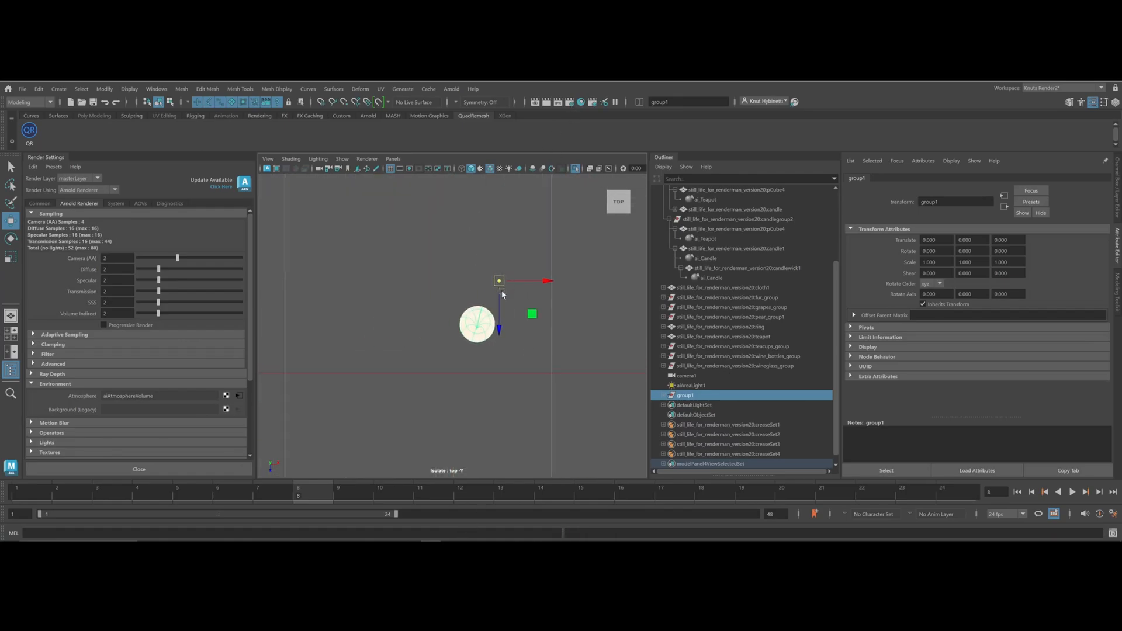
middle_click_drag(531, 315, 509, 360)
Align the flame group's pivot with the flame's base in the front view and show the whole scene again
key("space")
left_click_drag(509, 360, 512, 382)
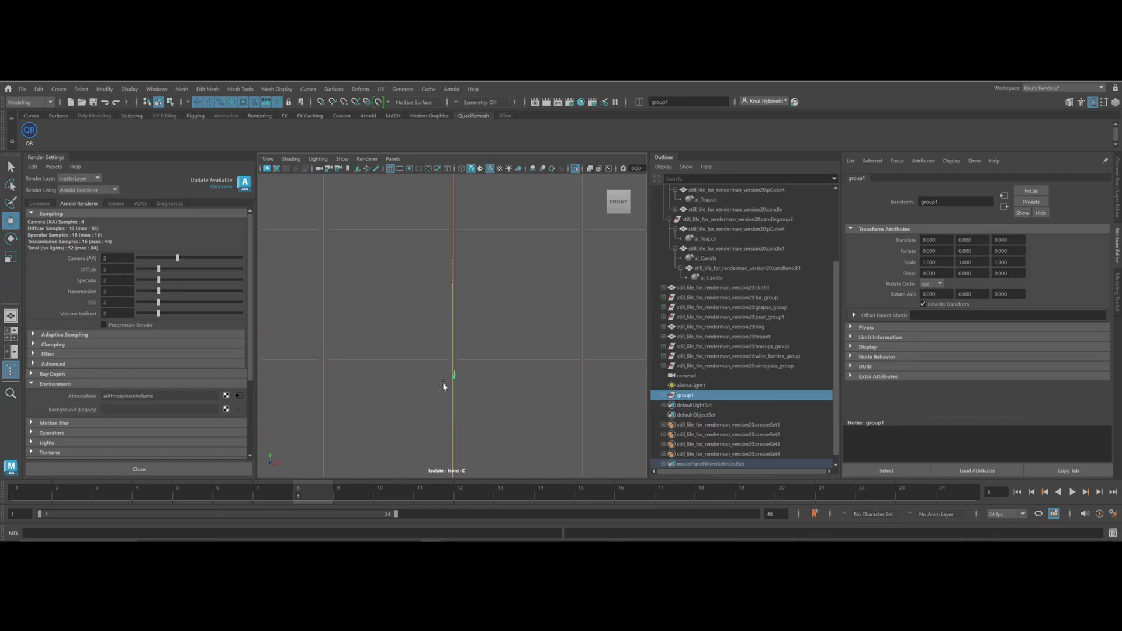
scroll(441, 352, "down", 3)
key("f")
key("f")
scroll(502, 456, "up", 5)
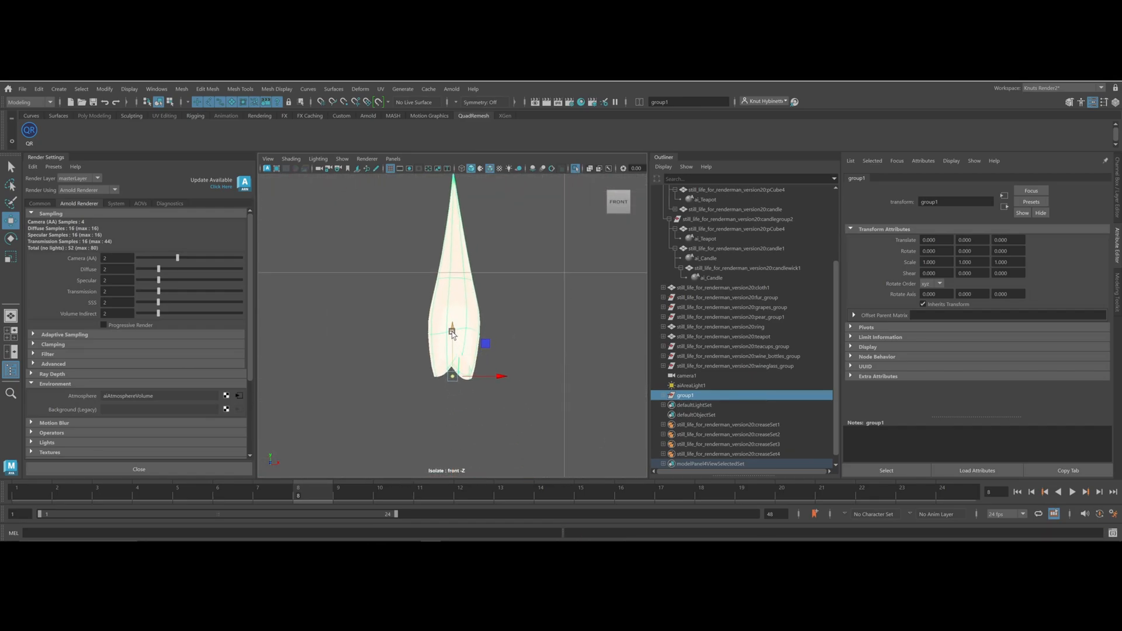
key("space")
left_click_drag(452, 334, 464, 297)
key("ctrl+1")
middle_click_drag(465, 297, 412, 295, "alt")
left_click_drag(440, 295, 516, 262, "alt")
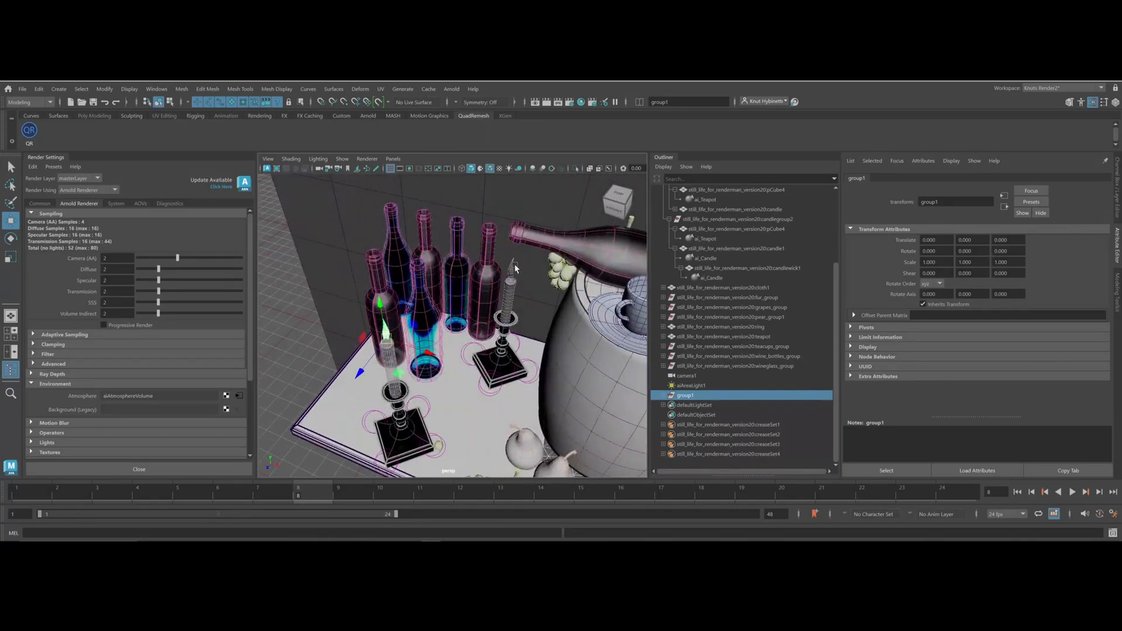
Delete the wick of the unlit candle and select the outer flame, expanding the flame group
left_click(515, 266)
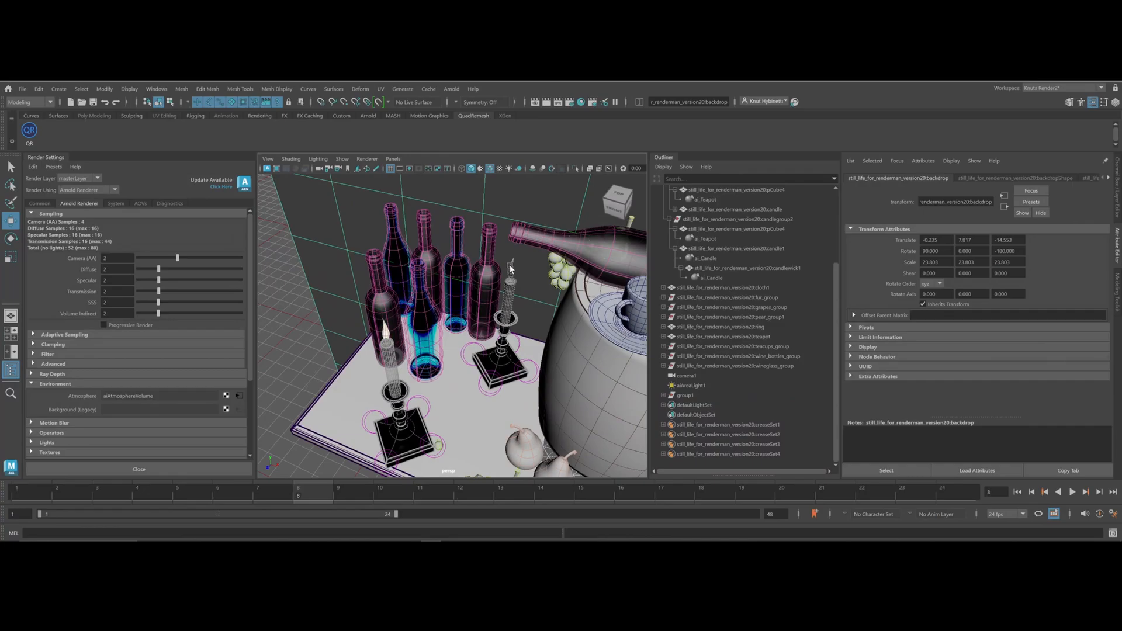
left_click(381, 325)
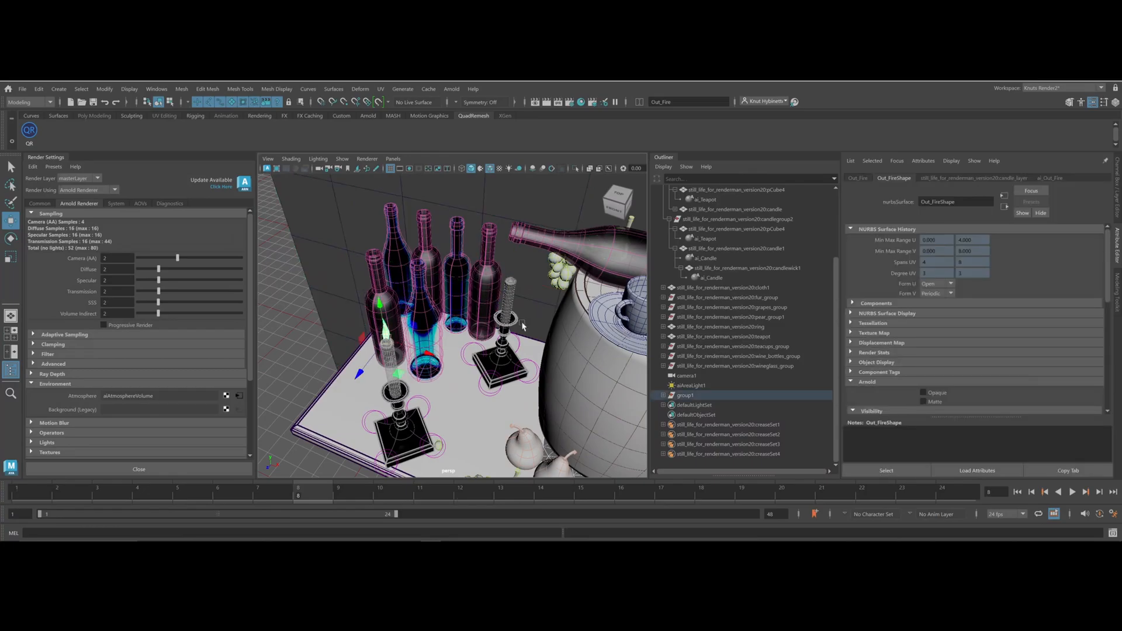
left_click(663, 395)
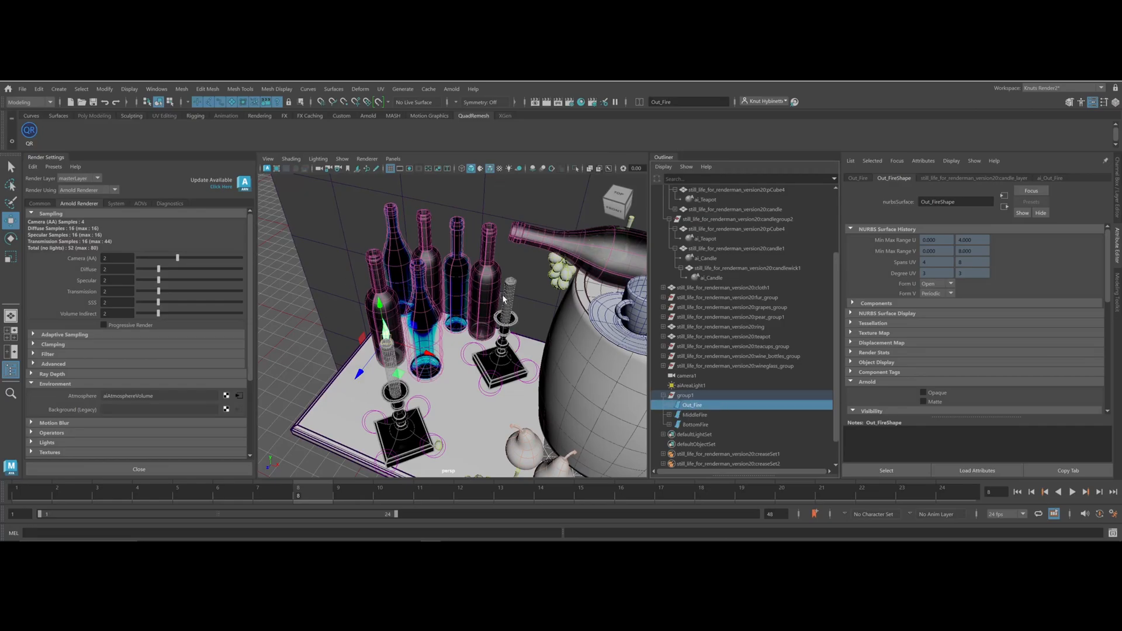
Create a point light for the candle flame
left_click_drag(377, 378, 514, 349, "alt")
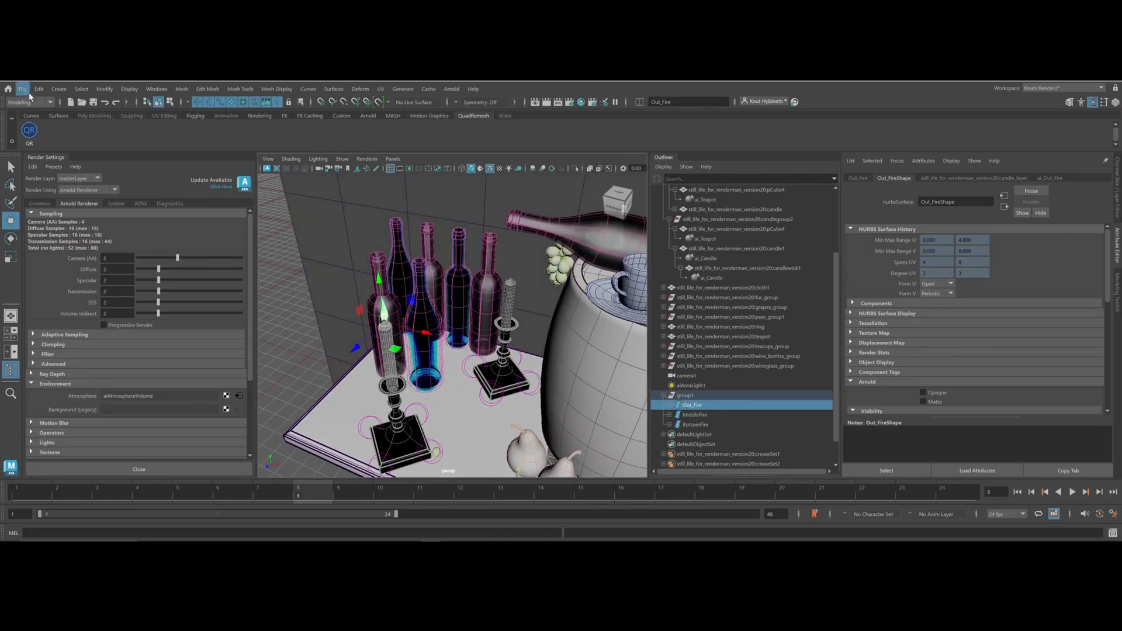
left_click(61, 90)
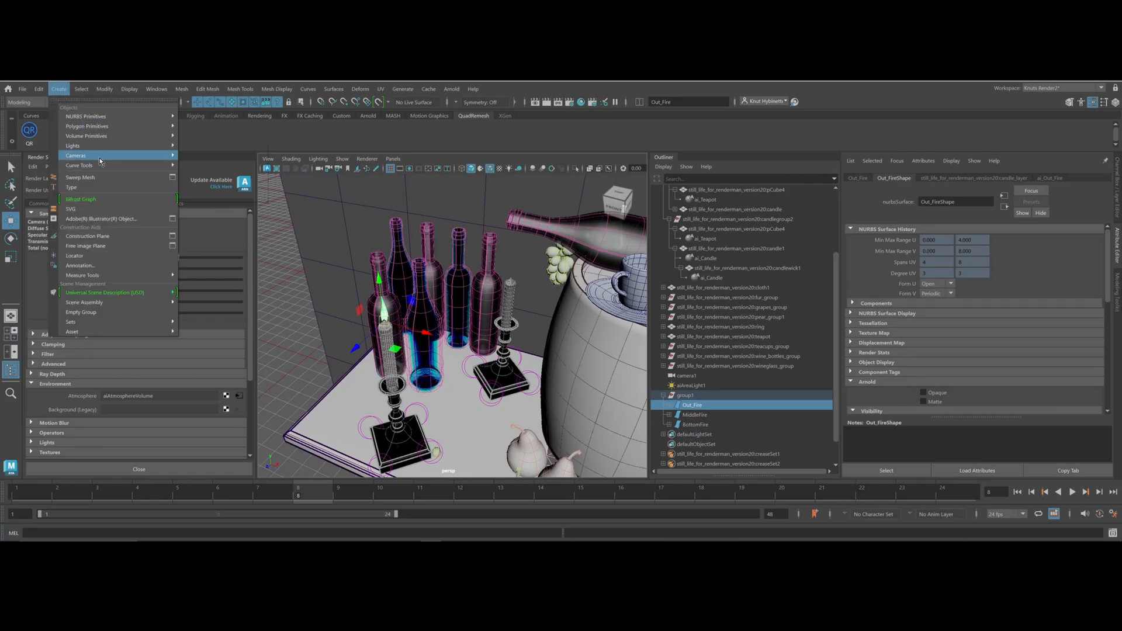
mouse_move(146, 146)
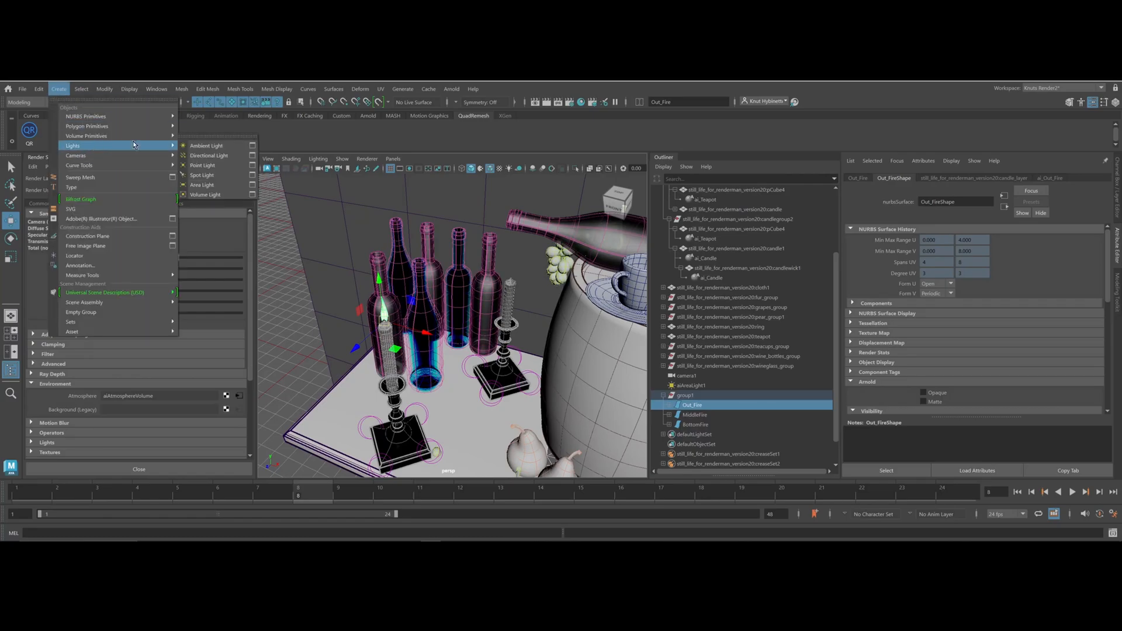
left_click(229, 165)
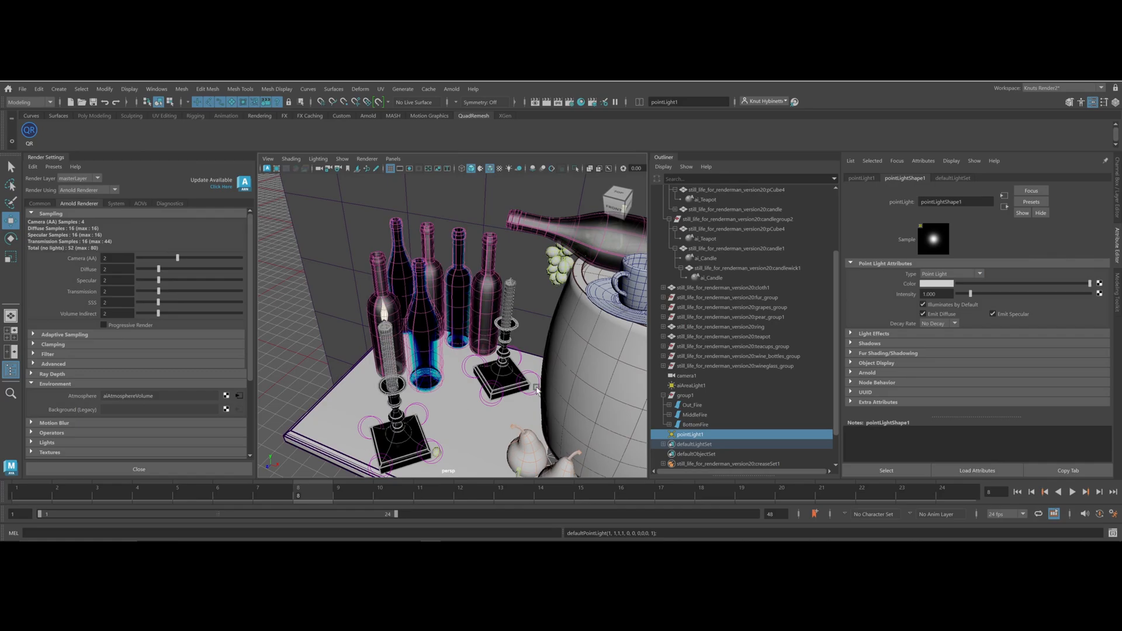
Move the new point light roughly onto the lit candle in the perspective view
scroll(510, 394, "down", 5)
scroll(510, 395, "down", 3)
left_click_drag(504, 387, 404, 343, "alt")
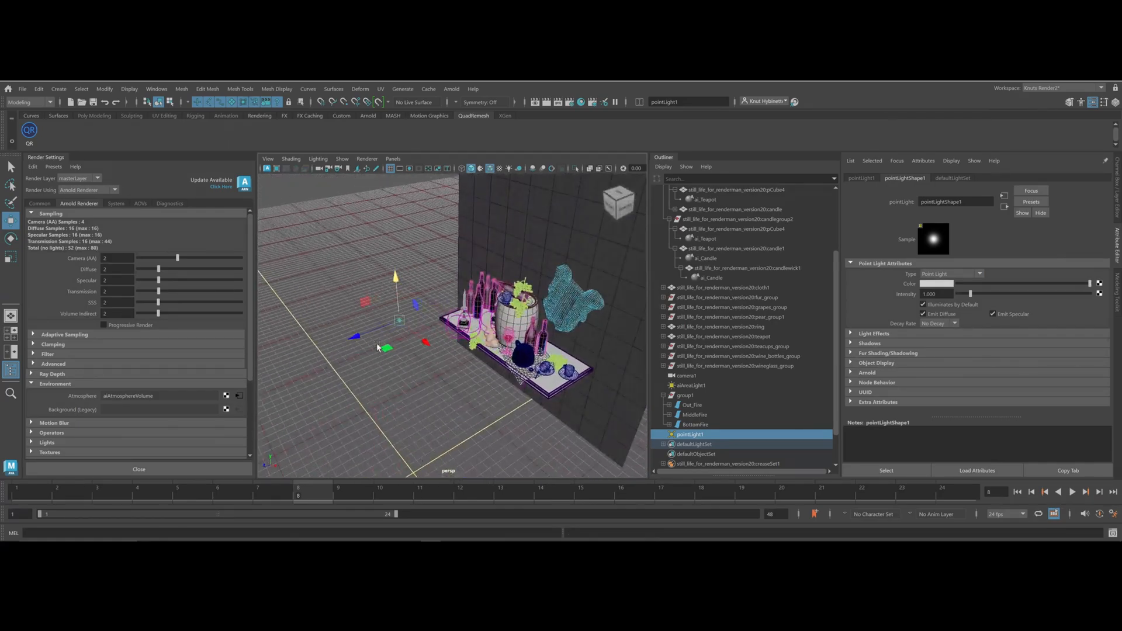
key("f")
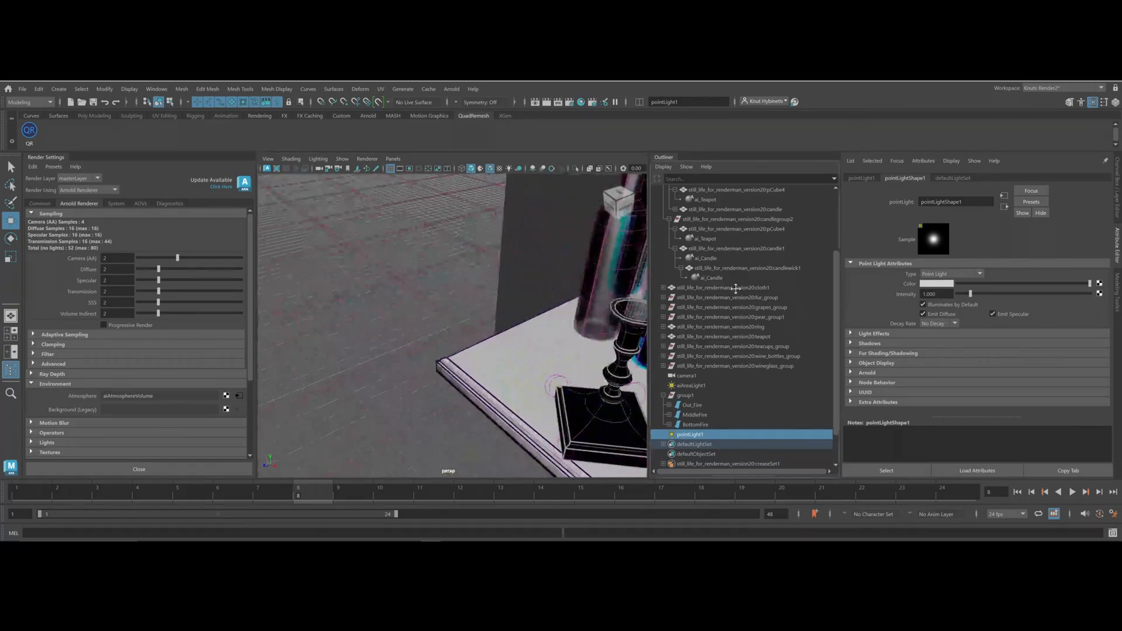
left_click_drag(403, 317, 423, 310, "alt")
scroll(370, 335, "down", 5)
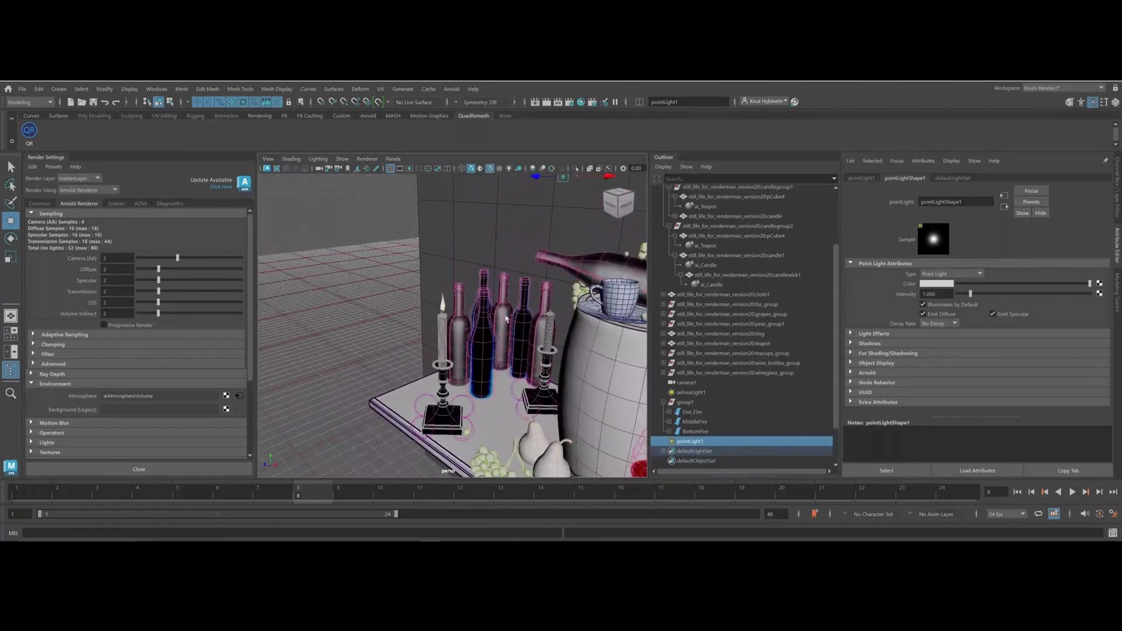
left_click_drag(564, 182, 389, 228)
key("f")
Center the point light on the candle flame in the top view
key("space")
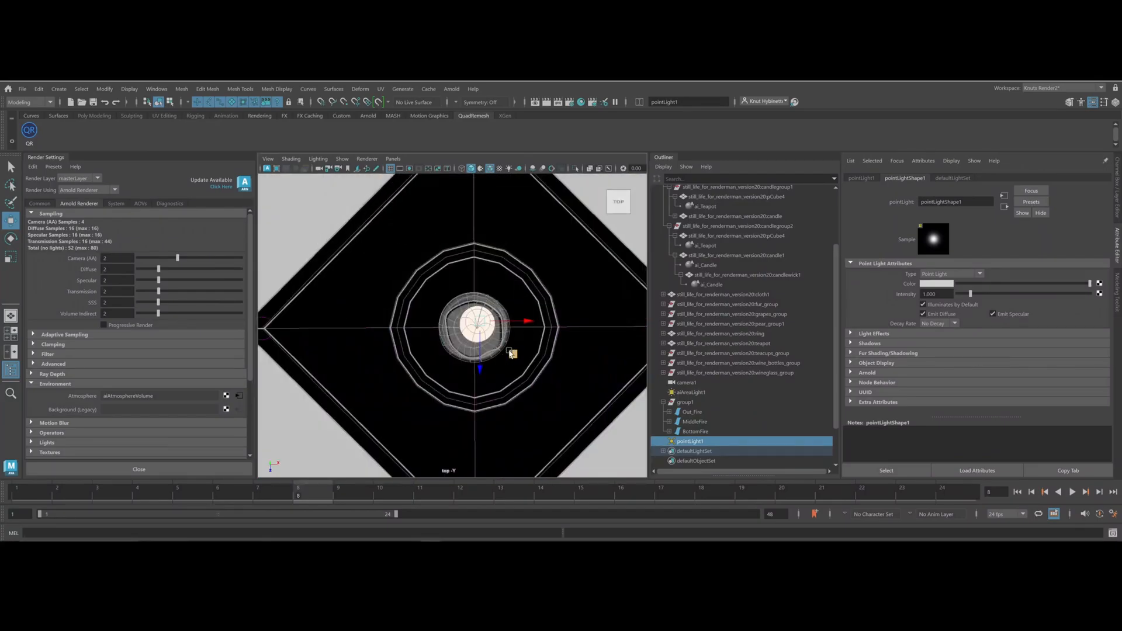
left_click_drag(512, 357, 508, 362)
scroll(484, 363, "down", 10)
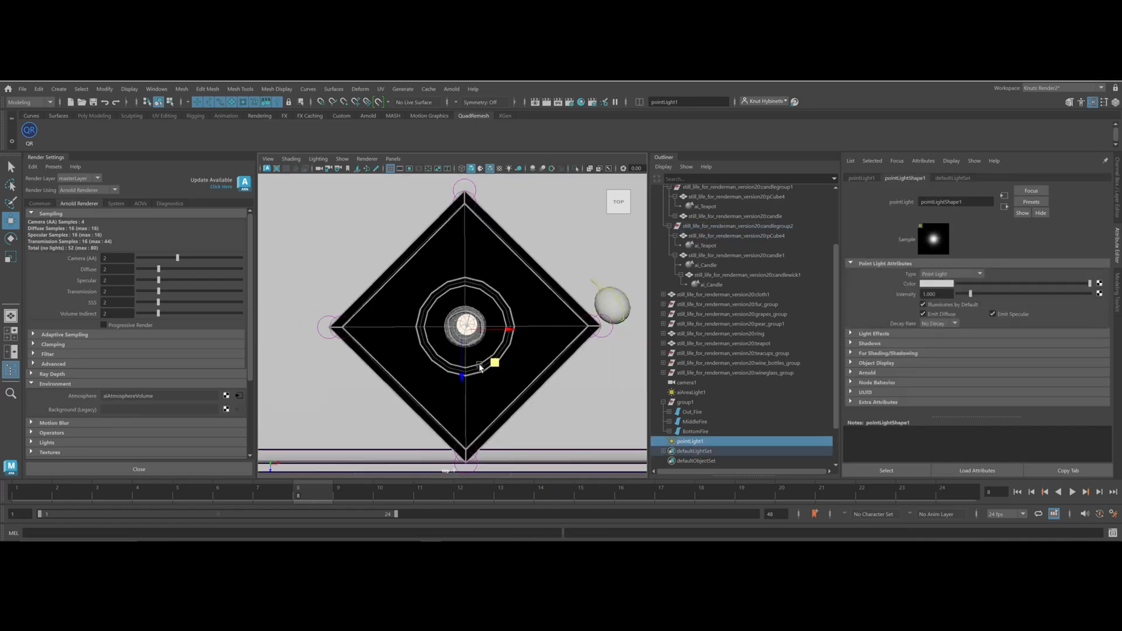
scroll(484, 359, "up", 10)
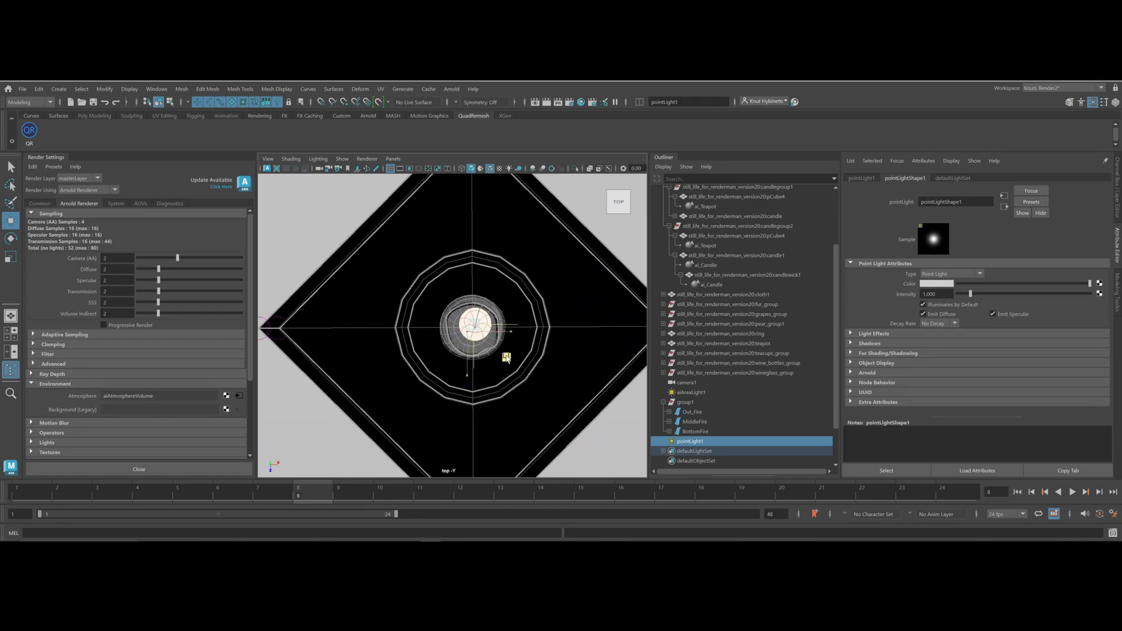
Align the point light with the lower part of the flame in the side view and return to the perspective view
key("space")
left_click_drag(535, 359, 534, 358)
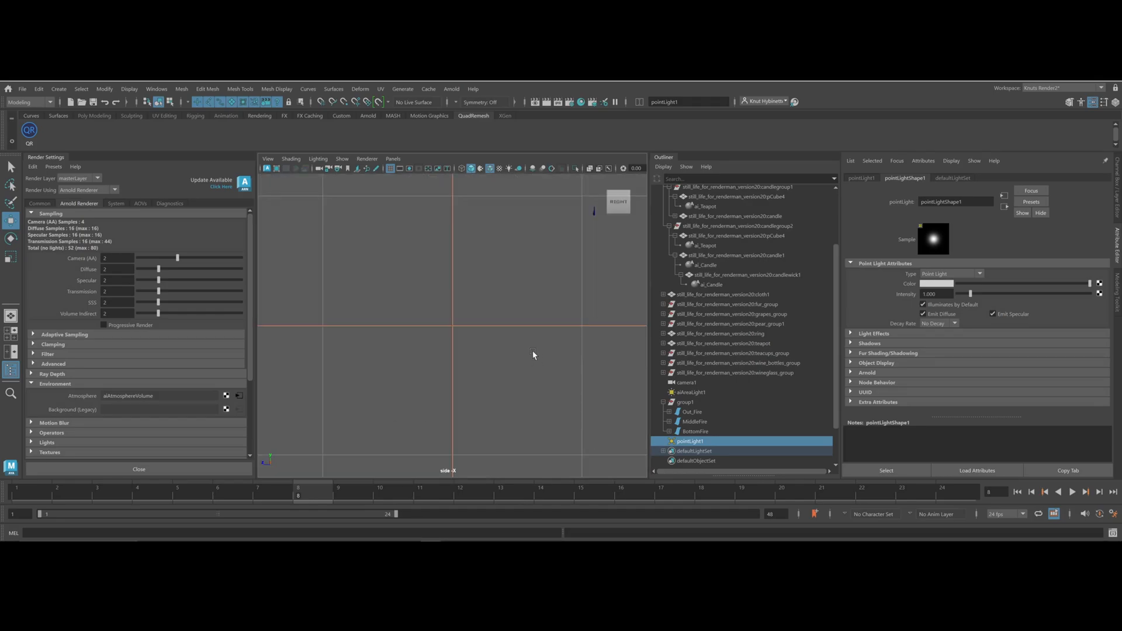
scroll(533, 355, "down", 8)
left_click_drag(405, 329, 401, 329)
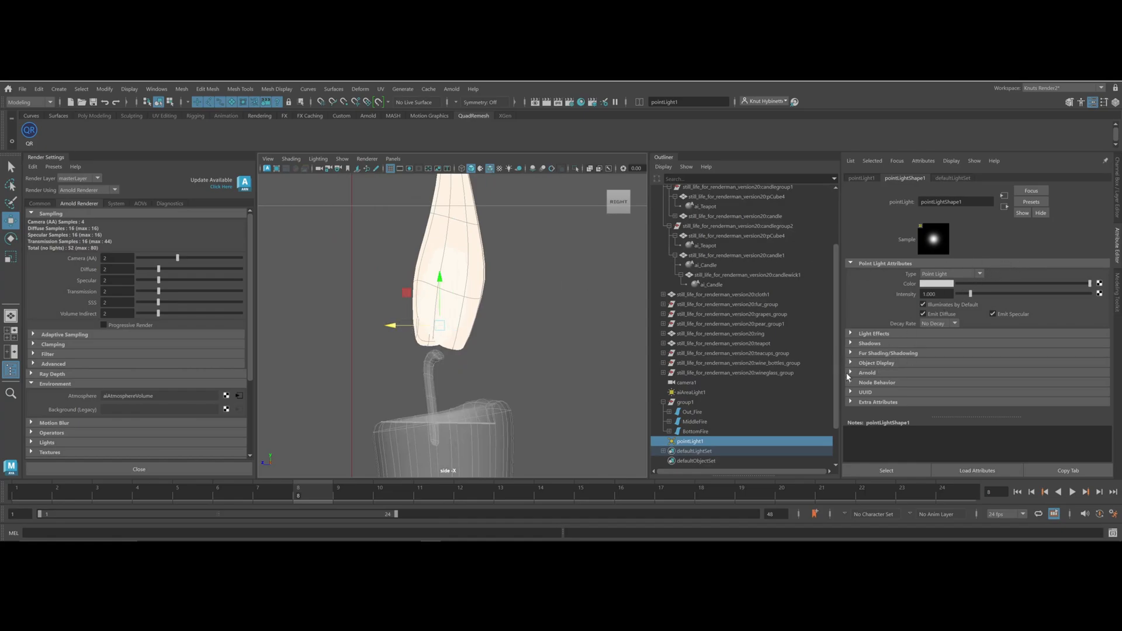
key("space")
left_click_drag(359, 255, 365, 234)
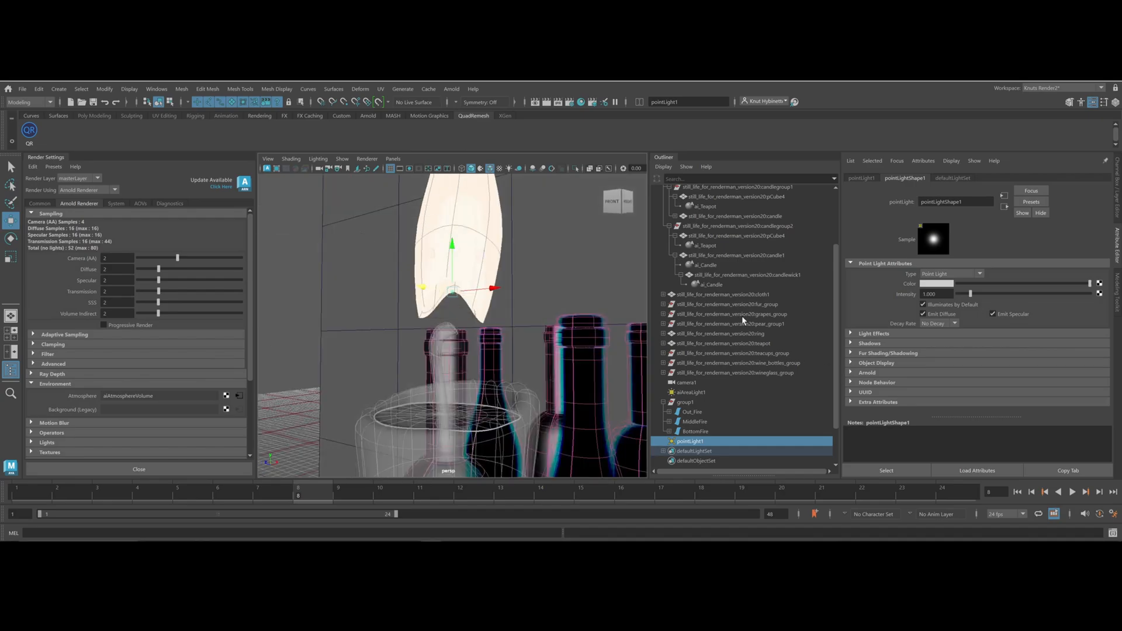
Enable color temperature for the point light in its Arnold settings and lower it to about 3127
left_click(850, 373)
left_click(937, 384)
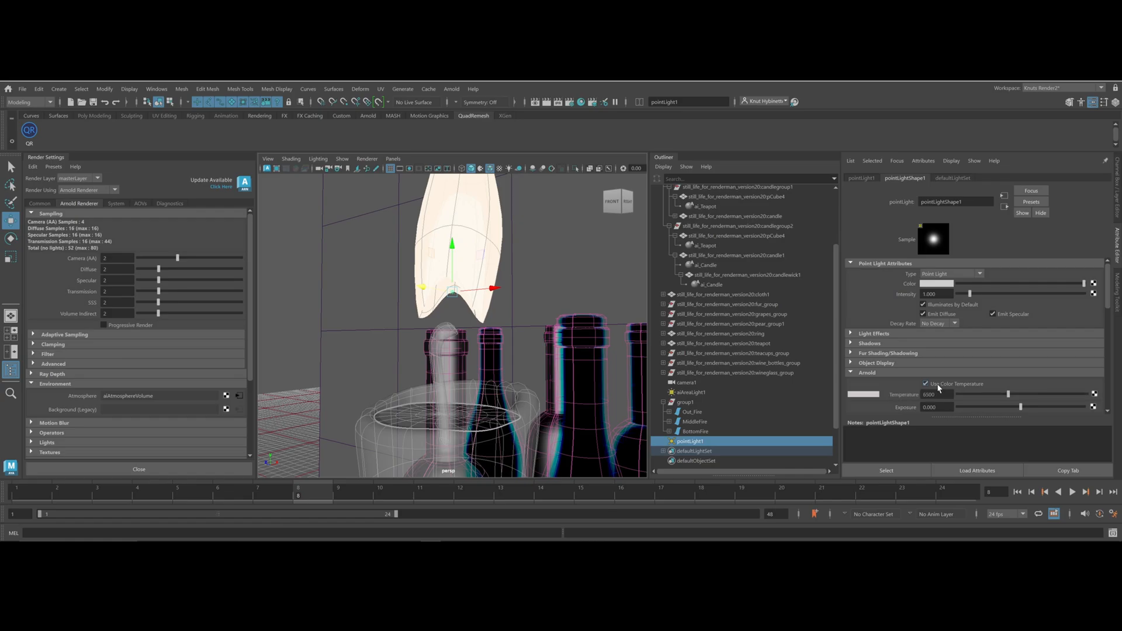
left_click_drag(1007, 395, 970, 395)
Frame the candle for a live Arnold render and set the point light's intensity to 2
right_click_drag(421, 287, 196, 278, "alt")
left_click_drag(309, 286, 416, 300, "alt")
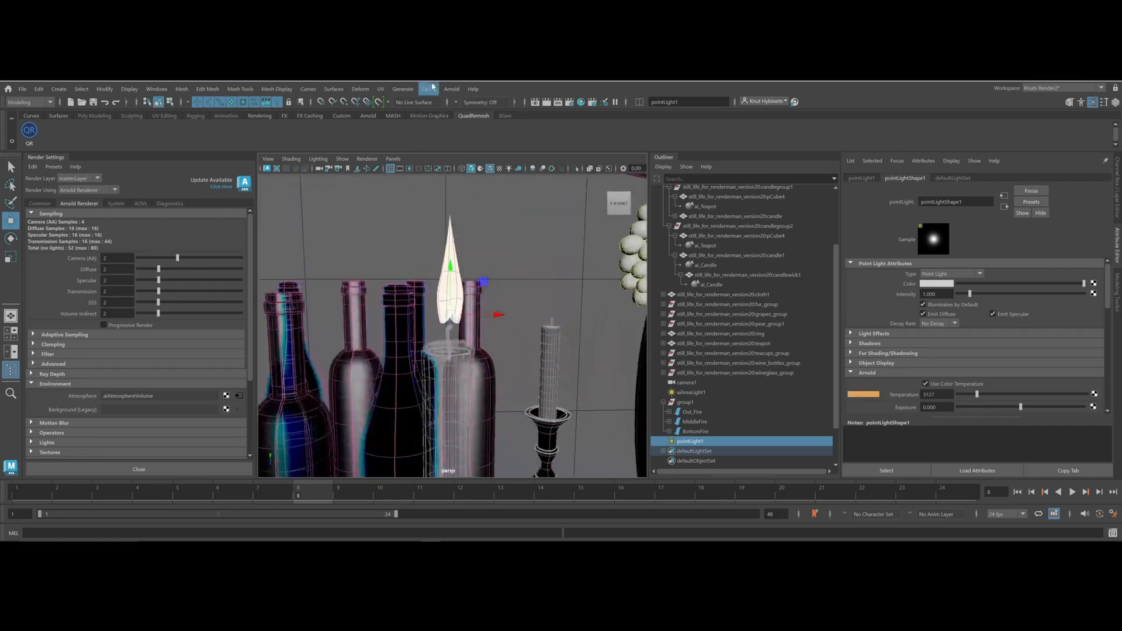
left_click(450, 90)
left_click(410, 239)
left_click(942, 294)
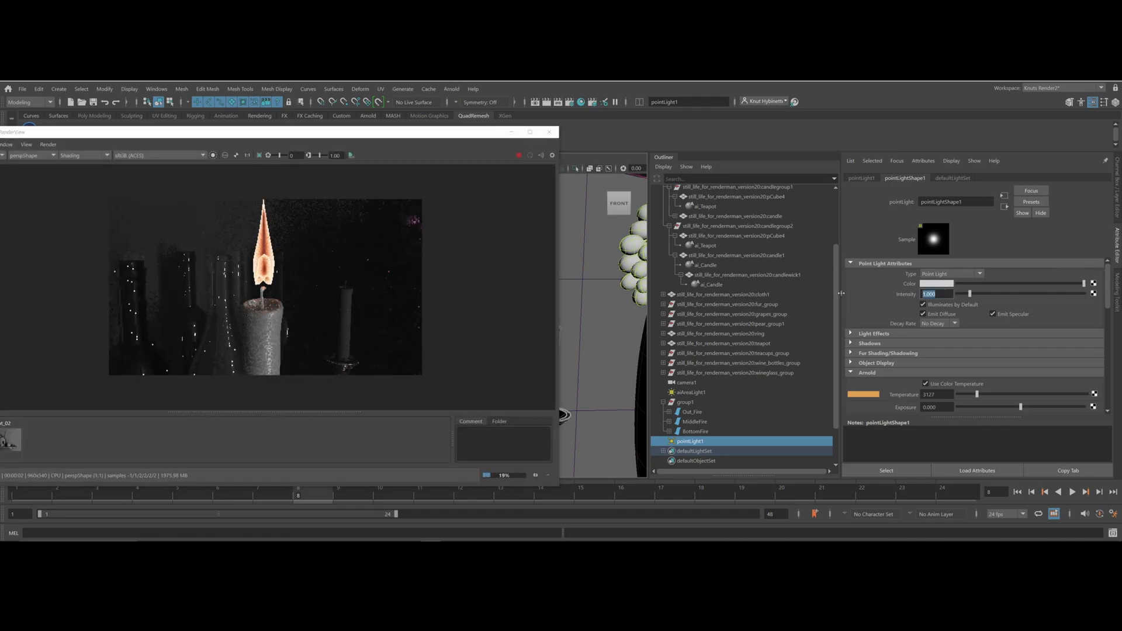
type("2")
key("Return")
Set the area light's exposure to 1
left_click(669, 392)
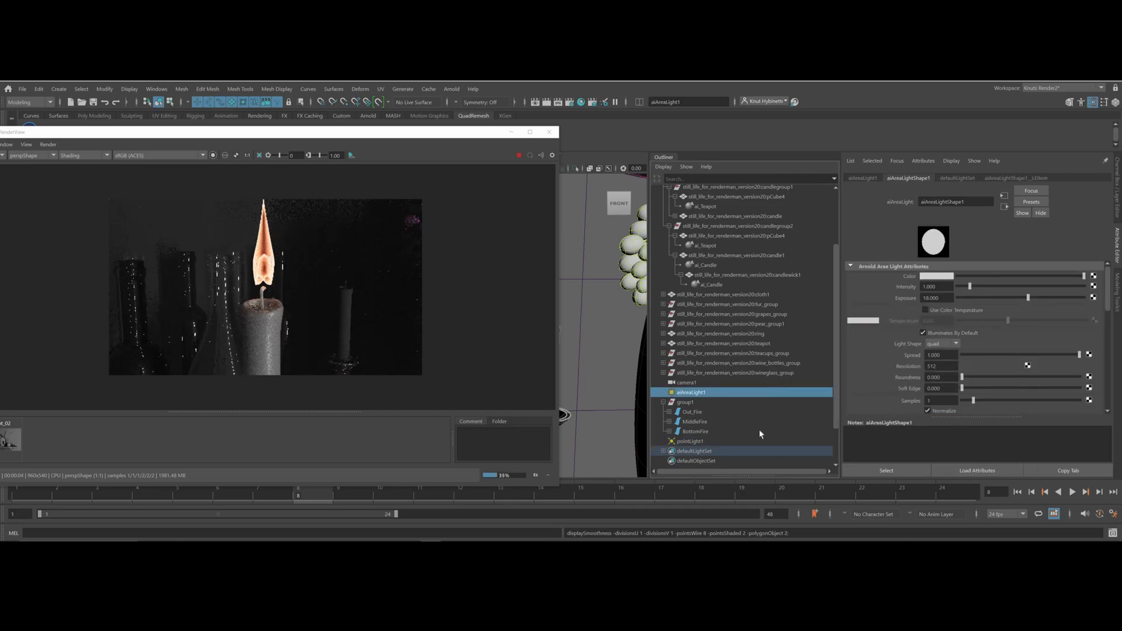
left_click(940, 297)
type("1")
scroll(937, 366, "down", 5)
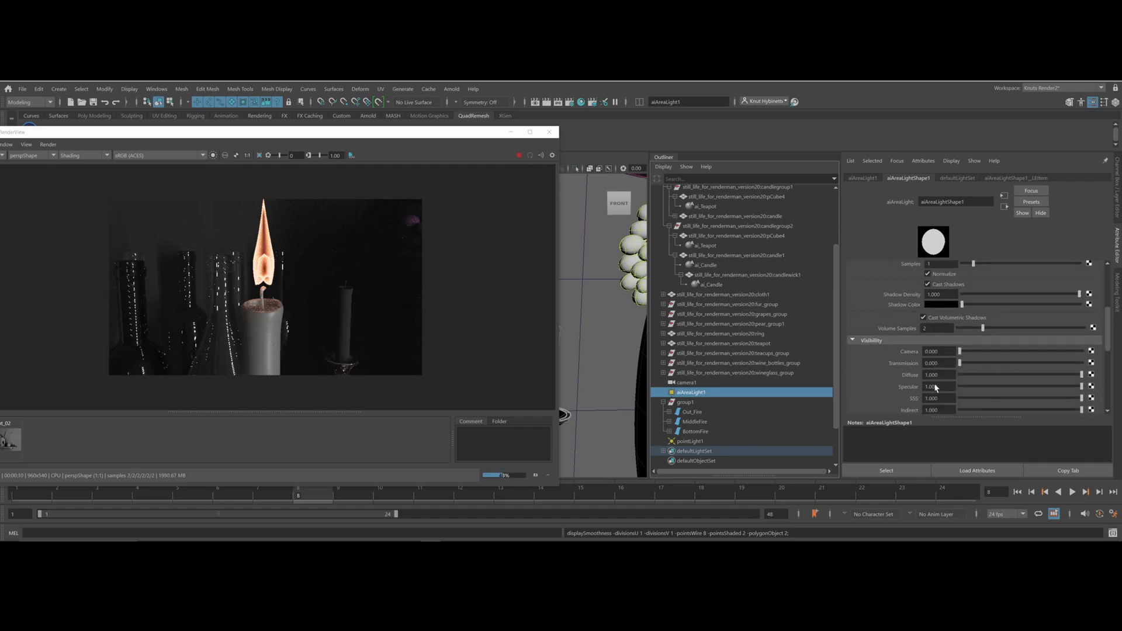
scroll(931, 387, "up", 5)
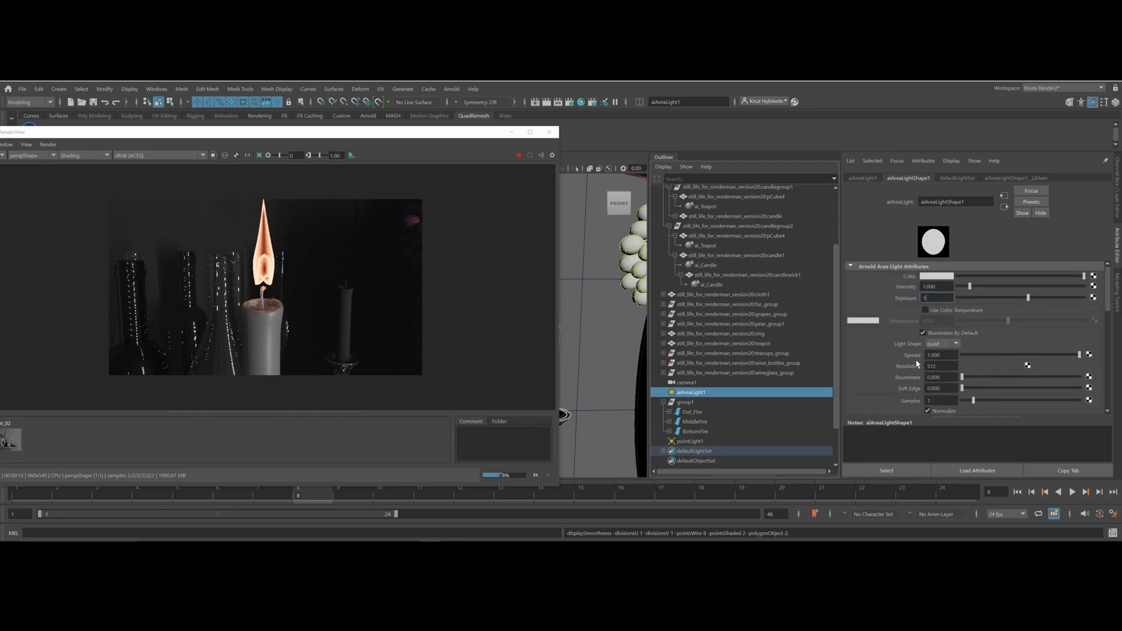
scroll(929, 280, "down", 5)
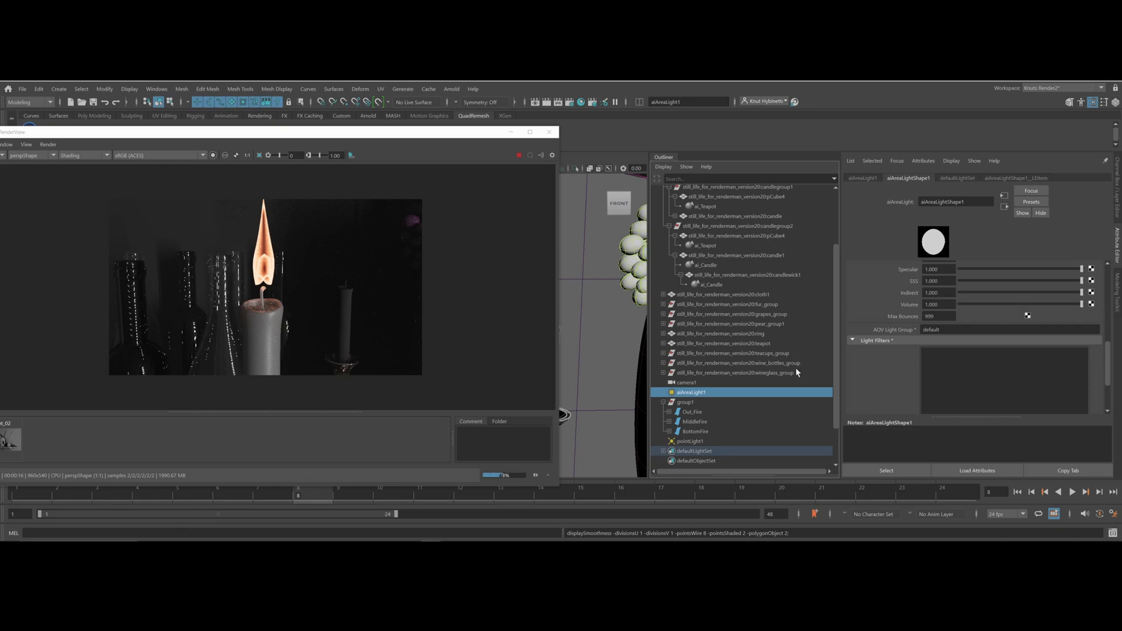
key("h")
Try an exposure of 12 on the point light and reduce it to about 7.55
left_click(694, 442)
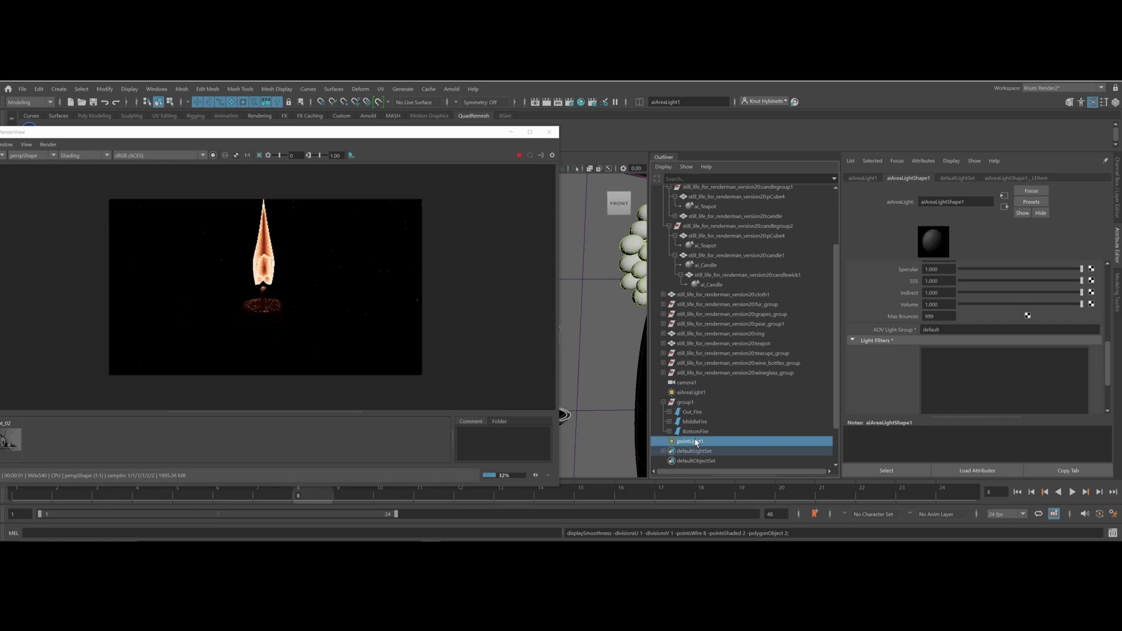
left_click(935, 407)
type("12")
key("Return")
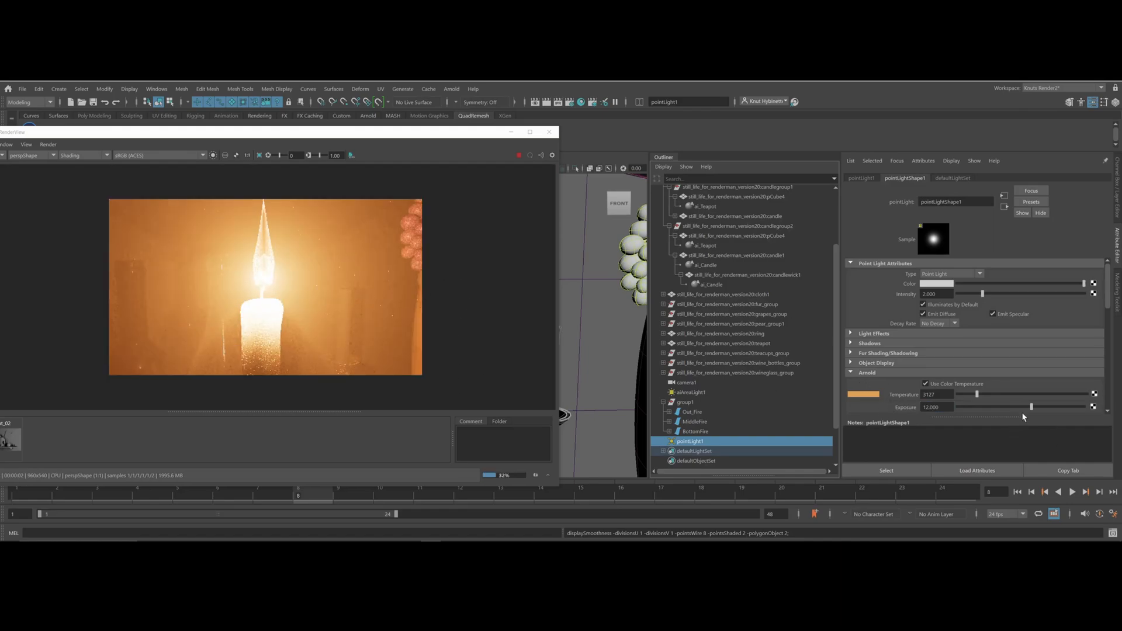
left_click_drag(1029, 405, 1012, 407)
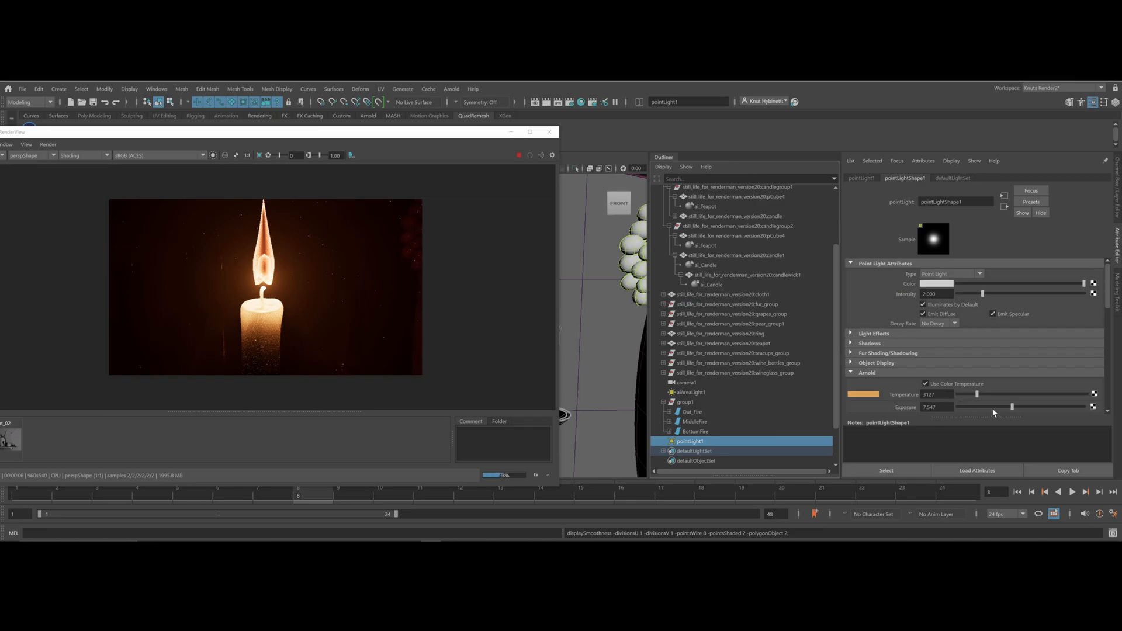
Lower the point light's intensity to about 0.57 and set its decay rate to Quadratic
left_click_drag(977, 295, 964, 294)
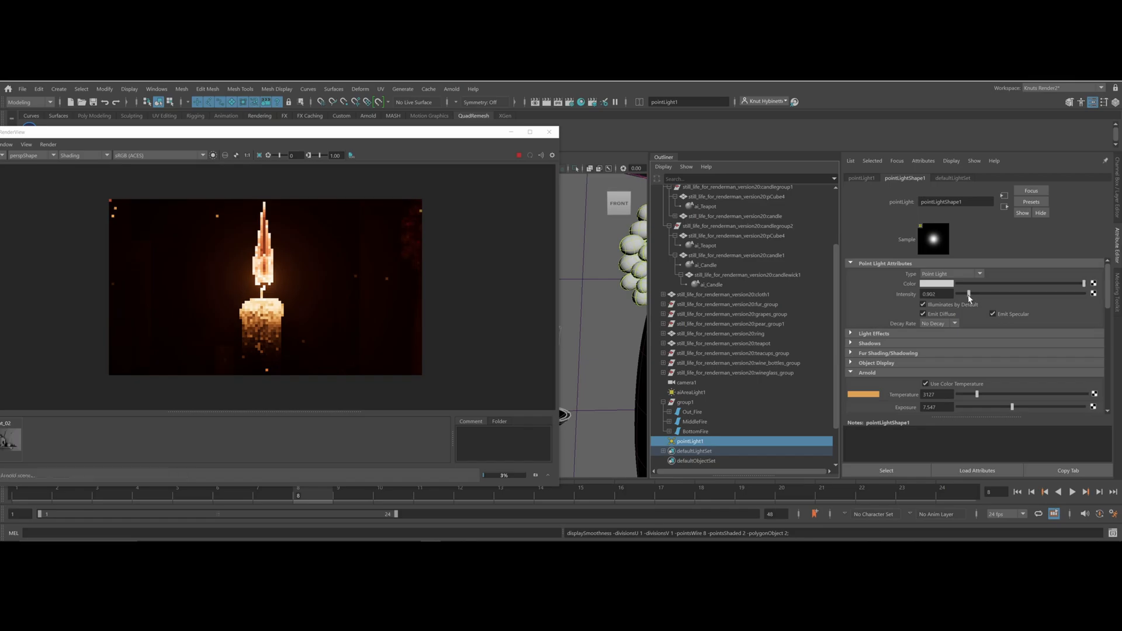
left_click(945, 315)
left_click(940, 323)
left_click(942, 352)
left_click(923, 313)
Set the point light's temperature to about 3516 and its intensity to 1, and update the full scene in the render
right_click_drag(371, 292, 248, 275, "alt")
left_click_drag(248, 275, 285, 279, "alt")
right_click_drag(286, 279, 178, 273, "alt")
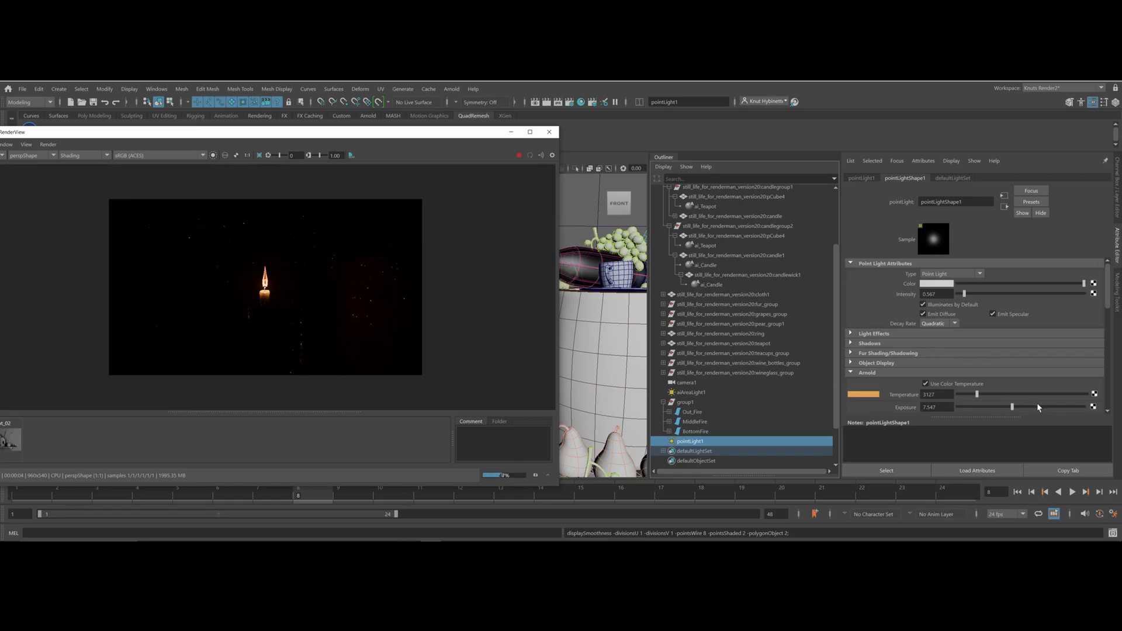
left_click(981, 394)
left_click_drag(938, 296, 881, 297)
type("1")
key("Return")
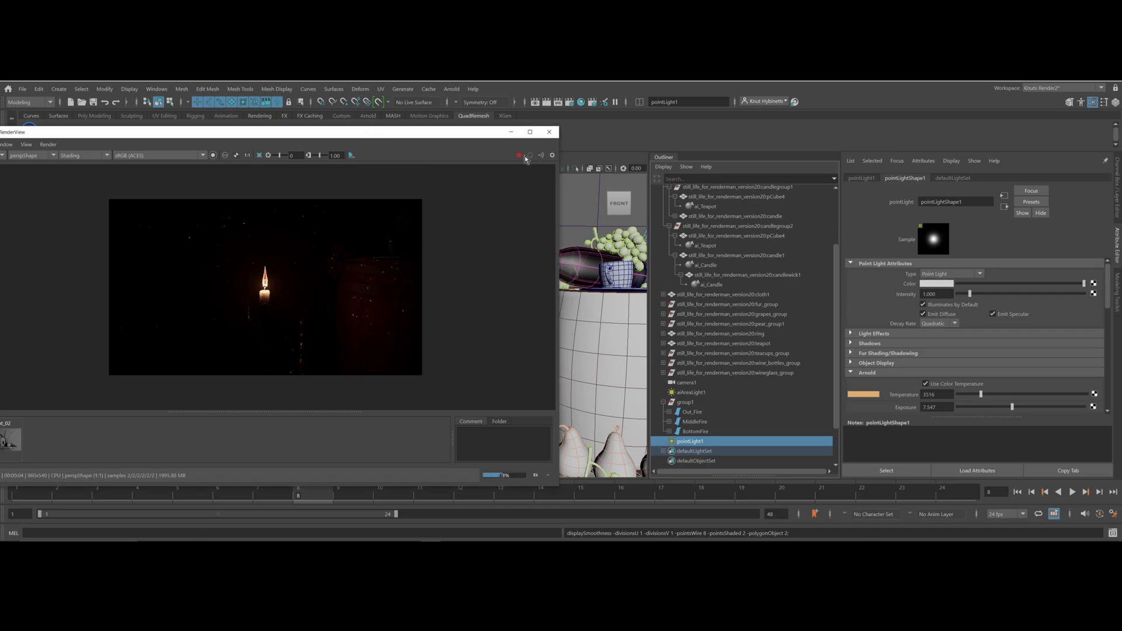
left_click(48, 144)
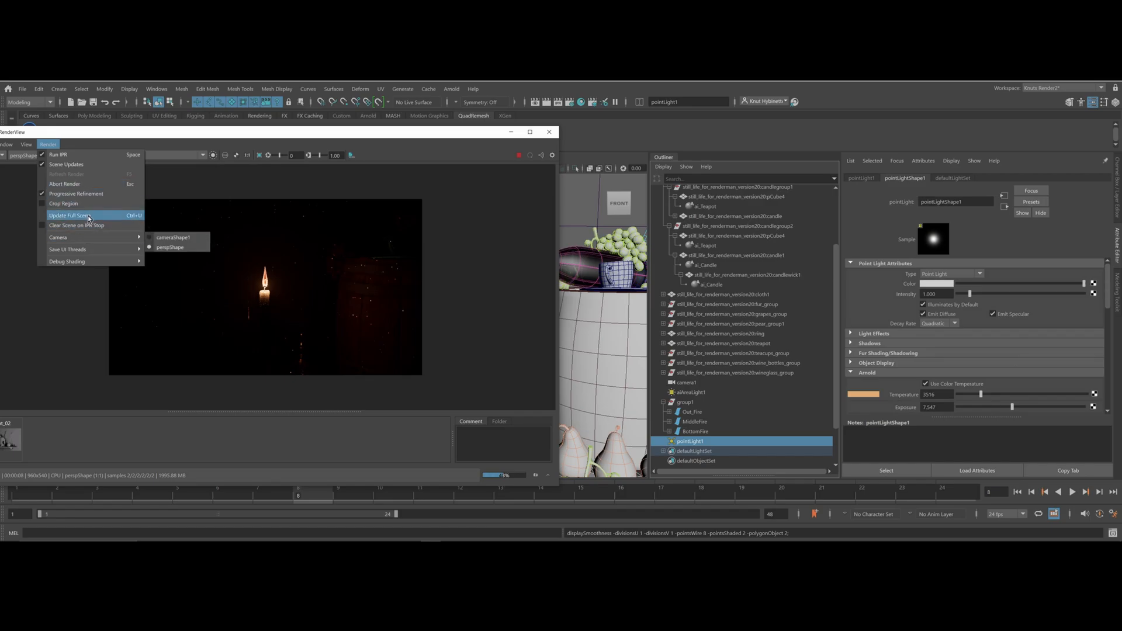
left_click(87, 215)
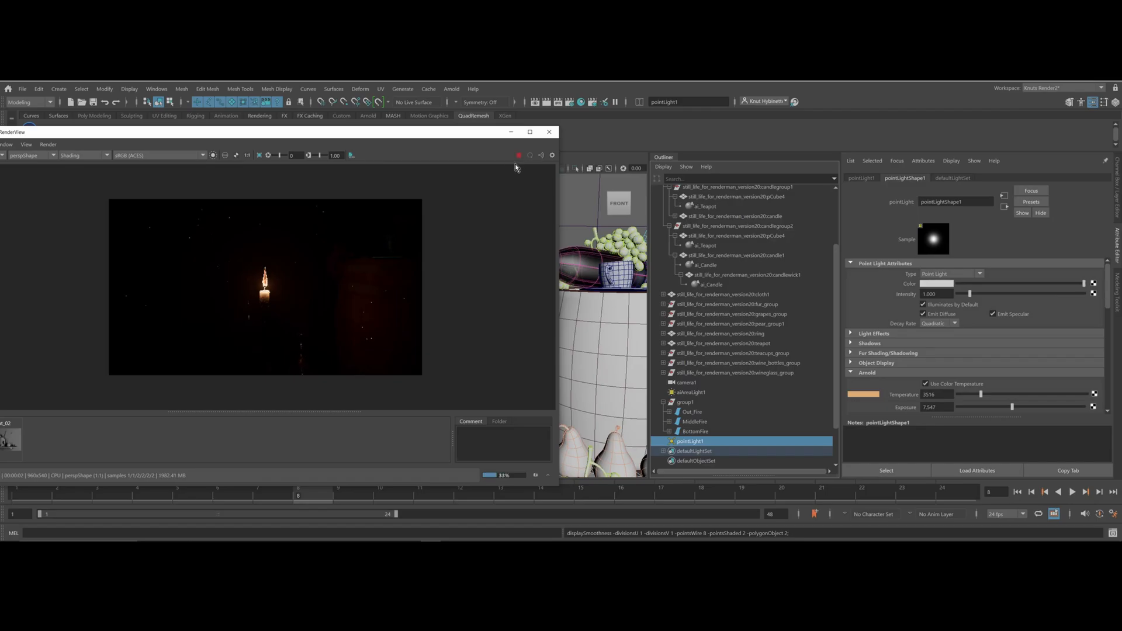
Try an exposure of 17 on the area light and settle on 16
left_click(695, 392)
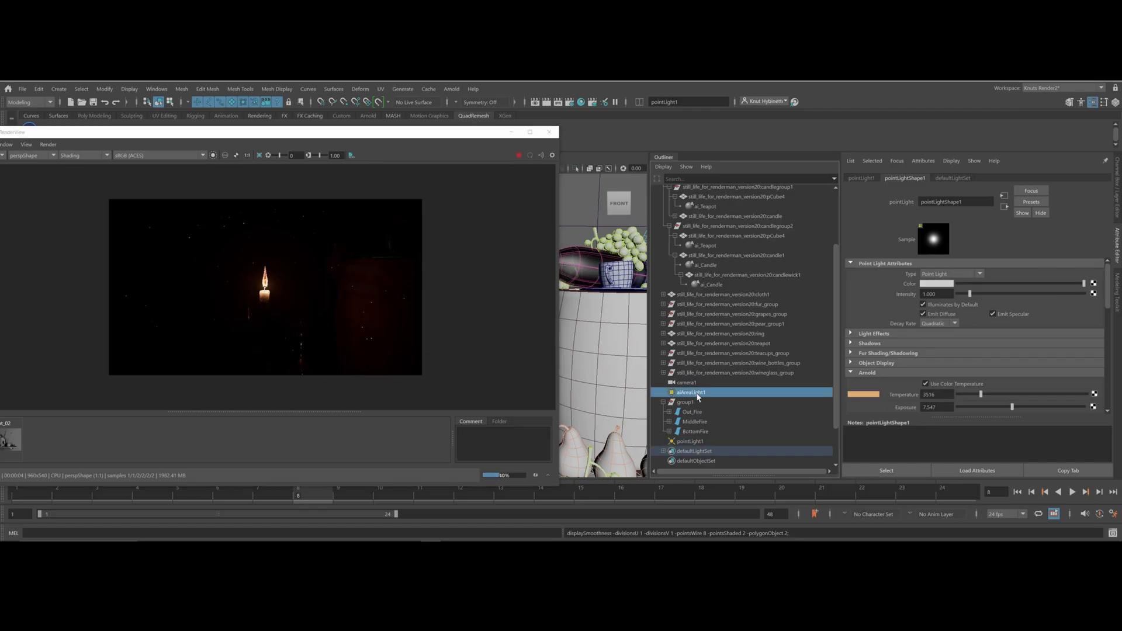
scroll(997, 280, "up", 5)
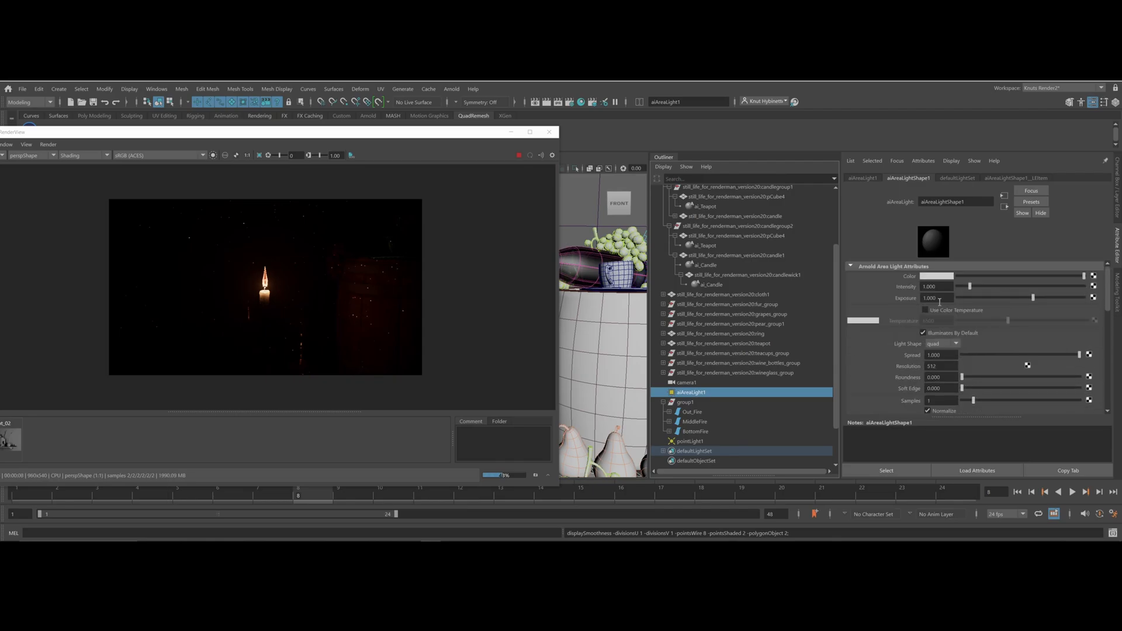
left_click(943, 298)
type("17")
key("Return")
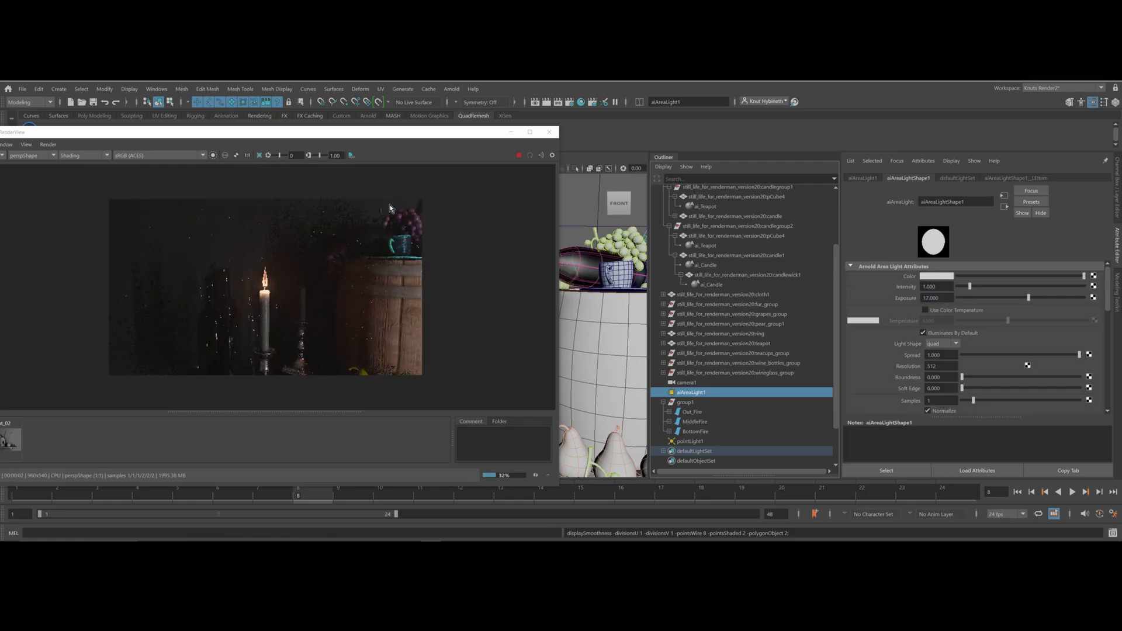
left_click(937, 298)
key("Return")
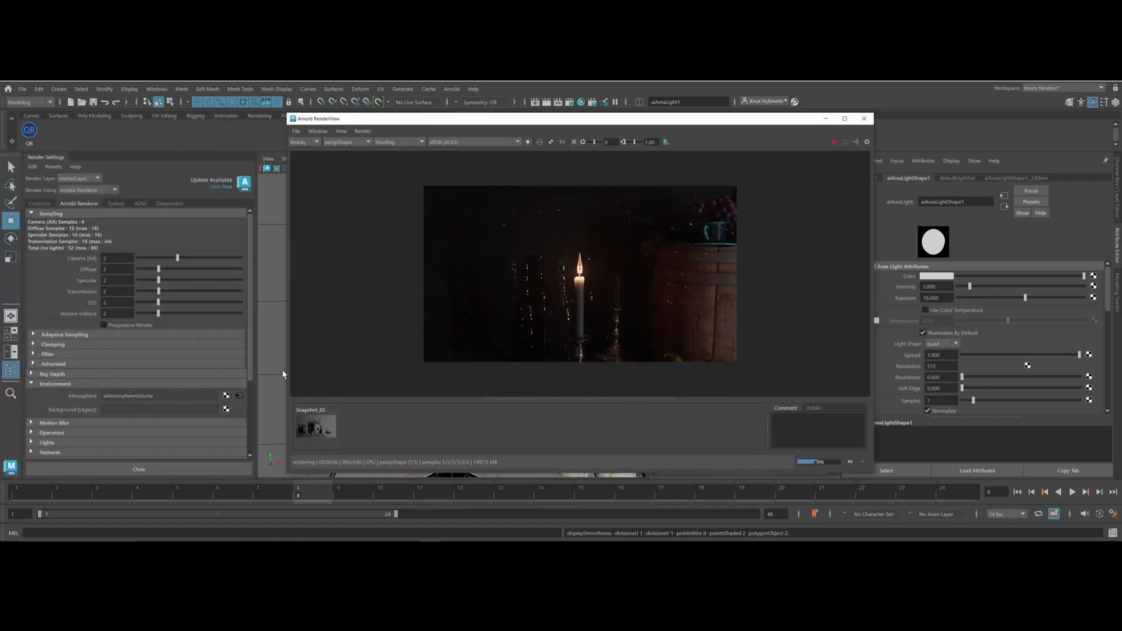
Set the atmosphere volume's density to 0.004 and close the render view
left_click(240, 396)
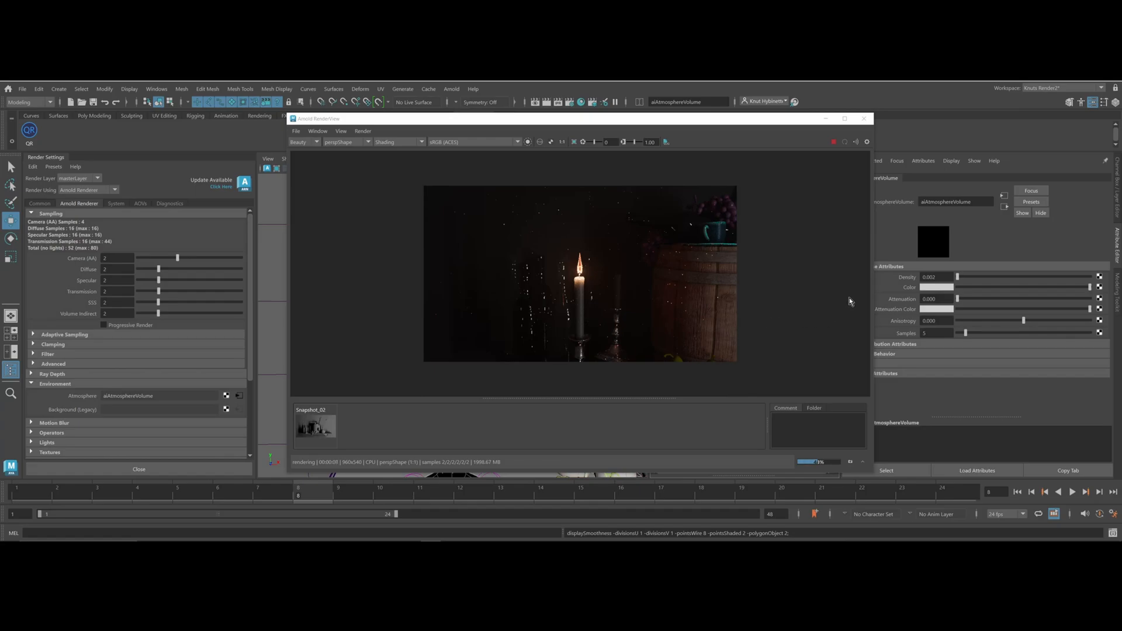
left_click(952, 277)
type("4")
key("Return")
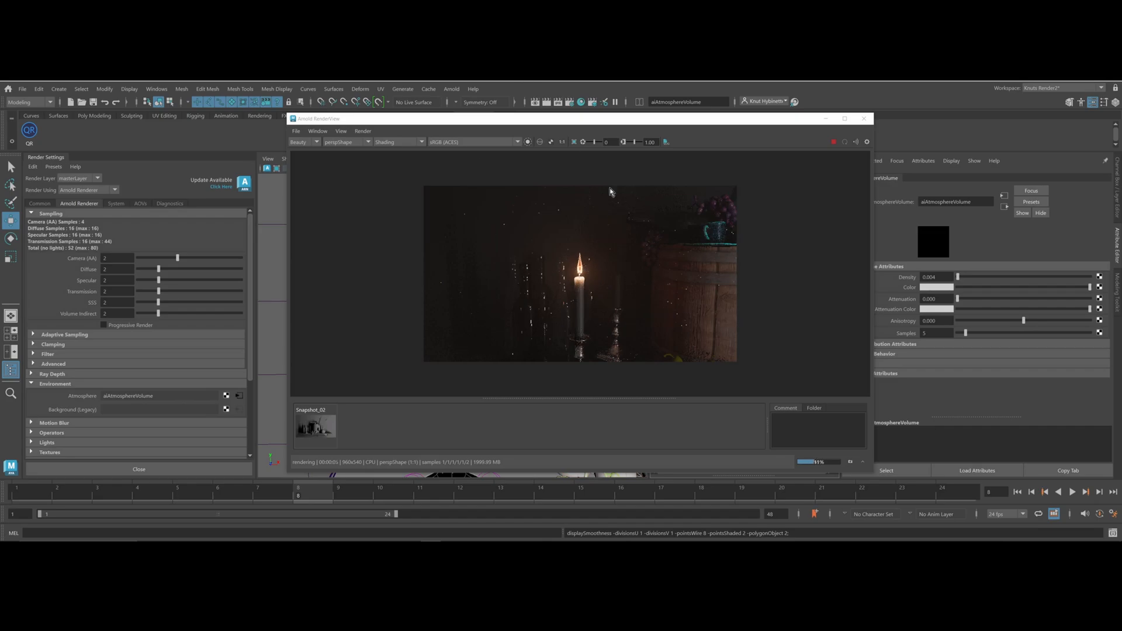
left_click(864, 121)
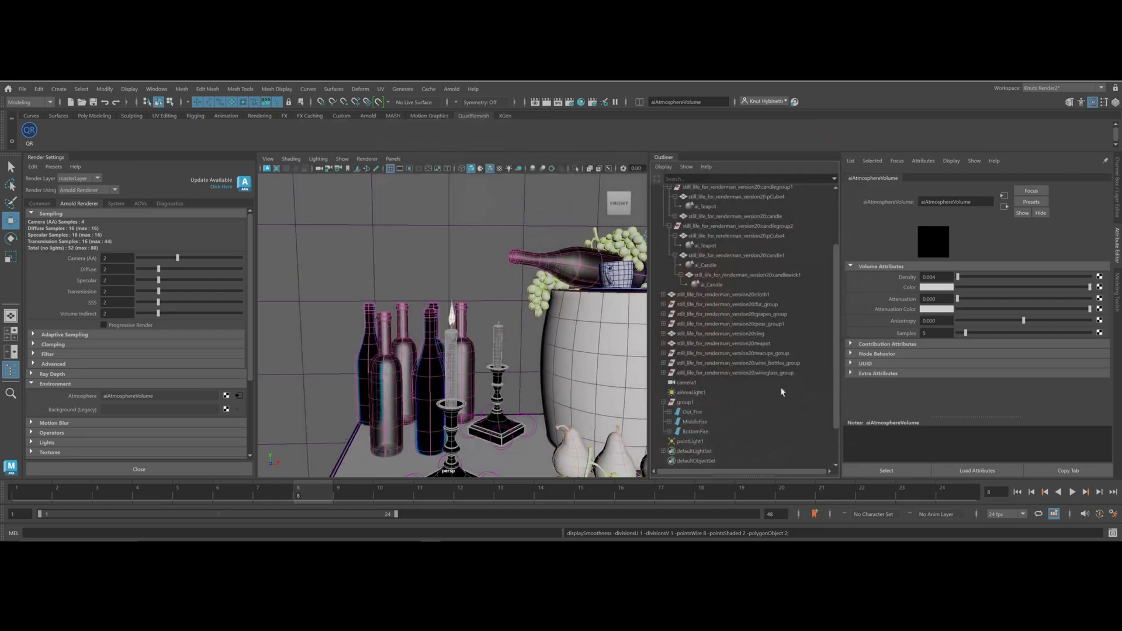
Parent the point light to the flame group and rename the group as Candle
left_click(690, 443)
middle_click_drag(690, 444, 685, 404)
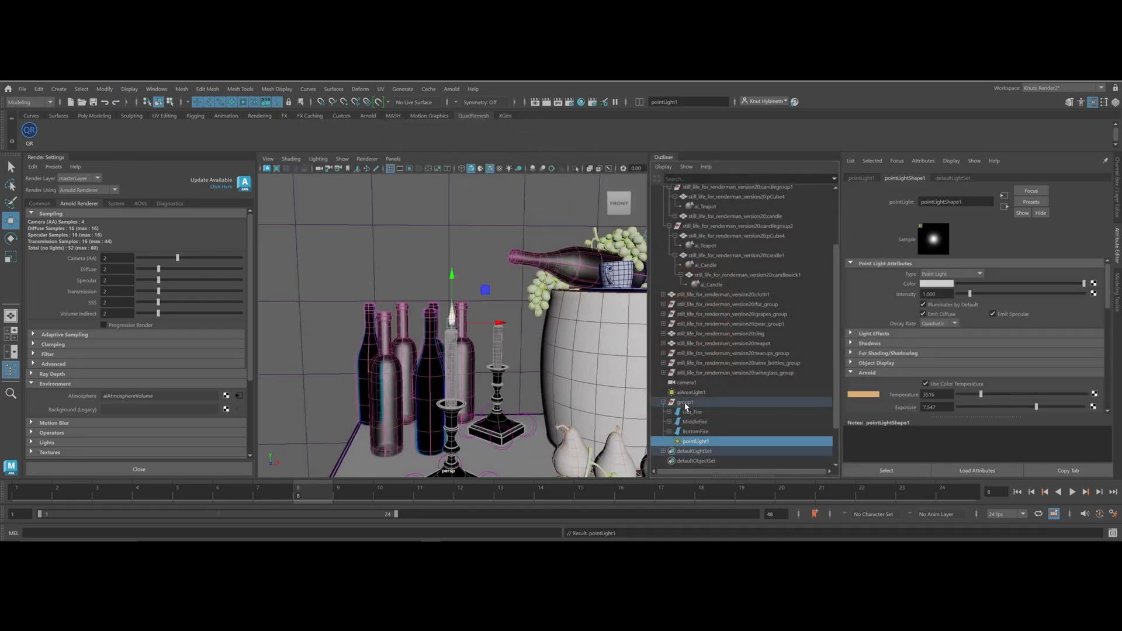
double_click(684, 403)
type("Candle")
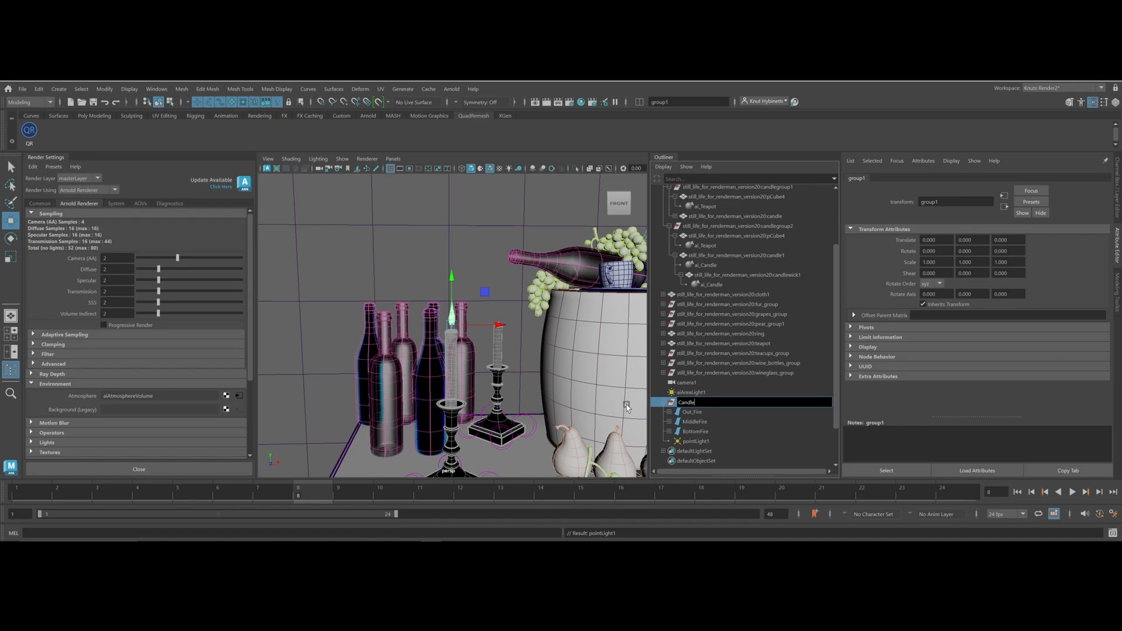
key("Return")
Duplicate the Candle group with its flames and point light
left_click_drag(626, 406, 485, 292, "alt")
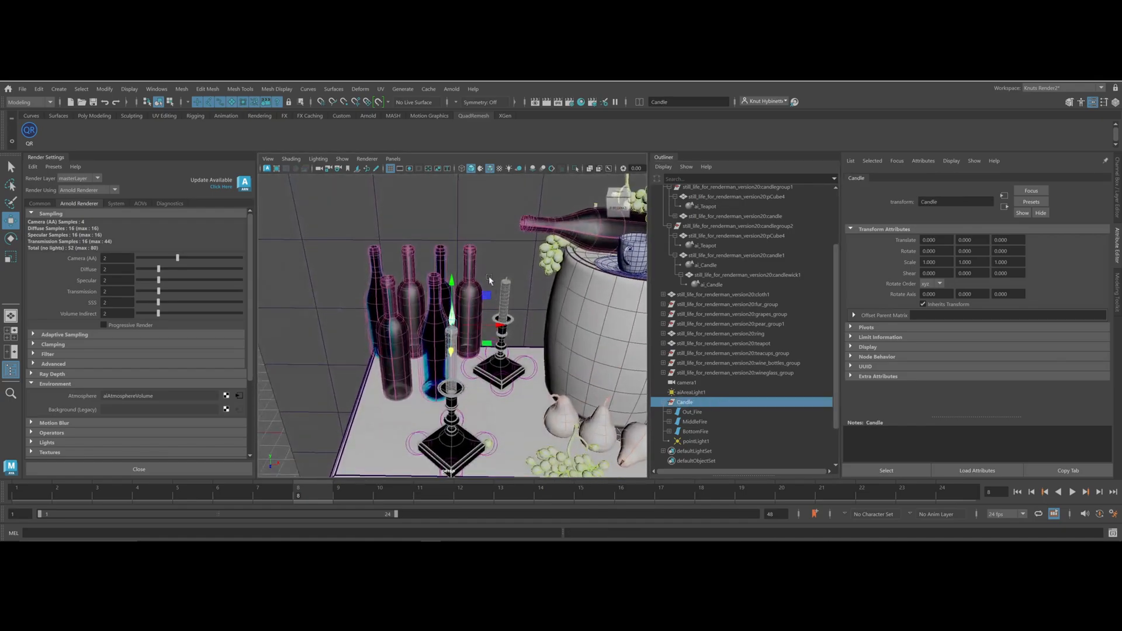
key("ctrl+d")
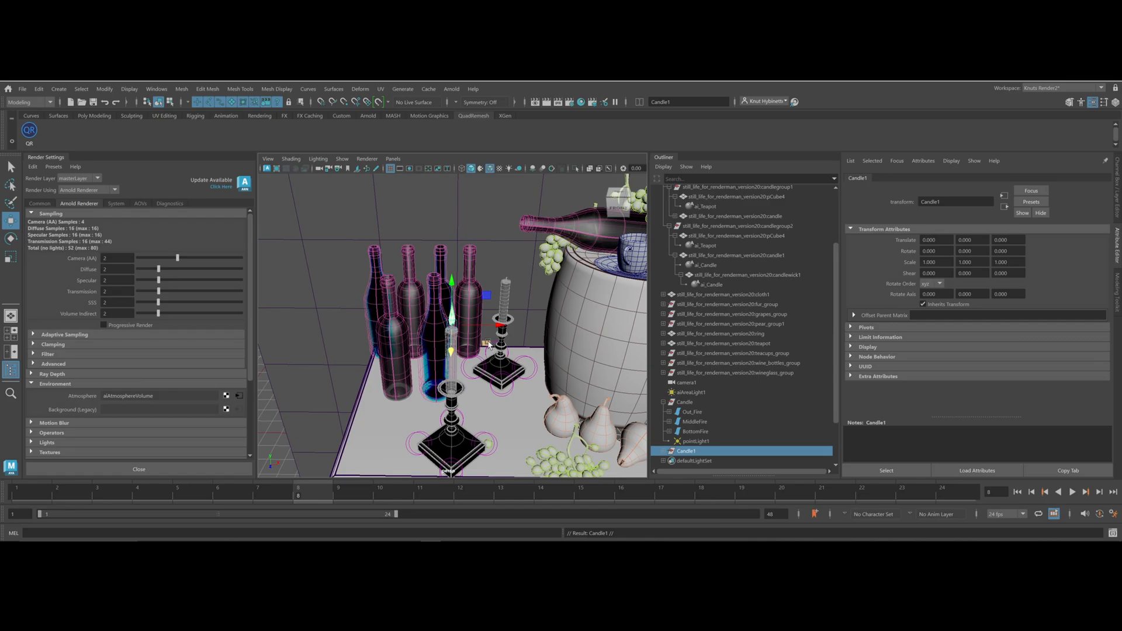
Move the duplicated Candle1 group onto the rear candlestick, at about X 14.98, Y -3.20, Z -31.96
left_click_drag(488, 345, 536, 281)
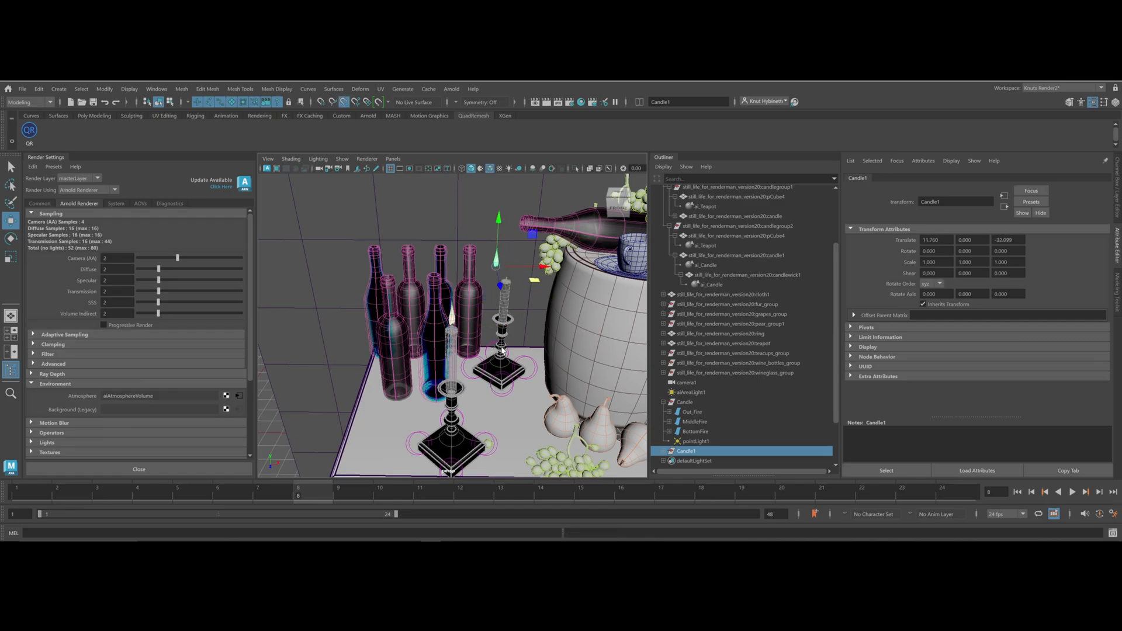
left_click_drag(498, 245, 504, 268)
key("a")
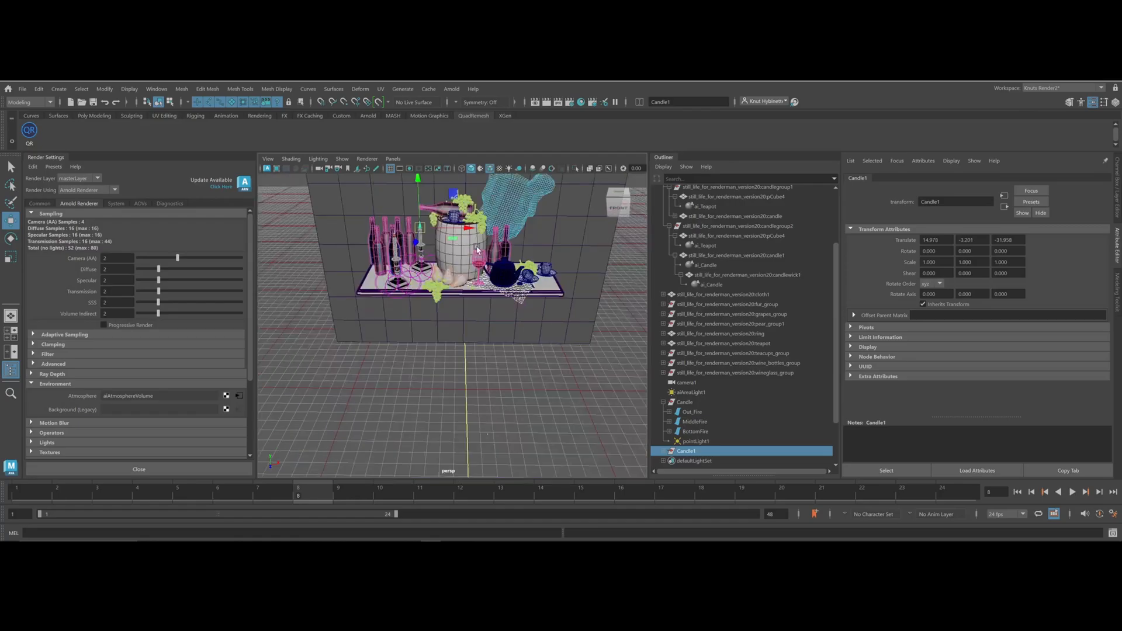
Fine-tune the Candle1 group's position so its flame sits on the rear candle's wick, at about X 14.9, Y -3.4, Z -31.7
right_click_drag(432, 252, 1078, 265, "alt")
key("a")
left_click_drag(507, 211, 517, 248, "alt")
right_click_drag(362, 304, 451, 333, "alt")
left_click_drag(451, 332, 240, 348, "alt")
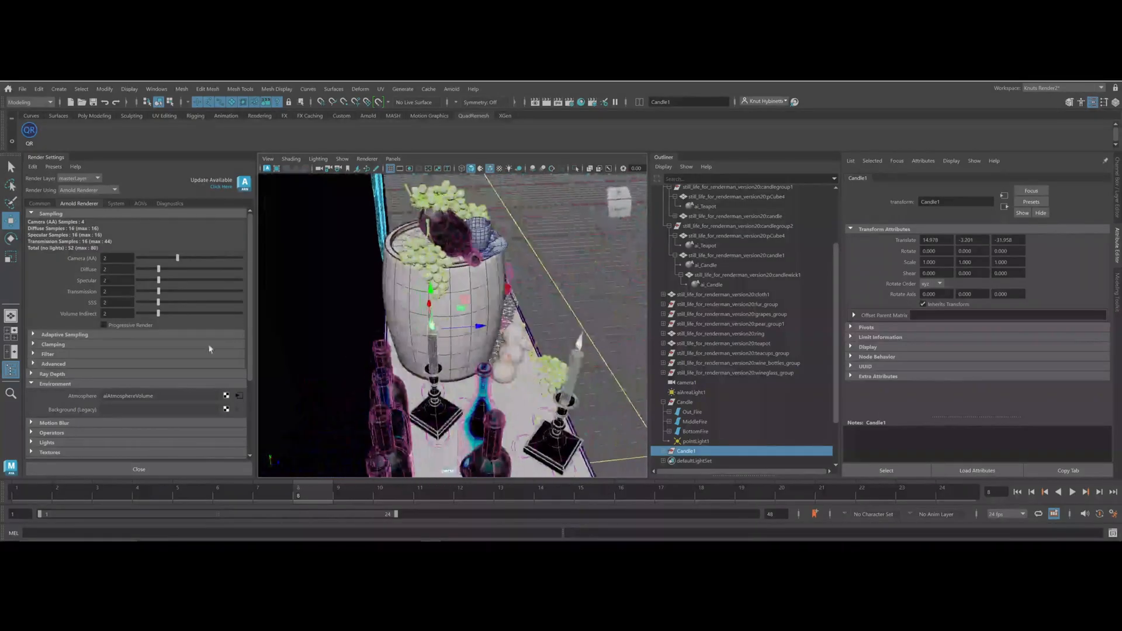
left_click(240, 346)
right_click_drag(265, 345, 303, 339, "alt")
middle_click_drag(303, 339, 337, 329, "alt")
right_click_drag(337, 329, 386, 325, "alt")
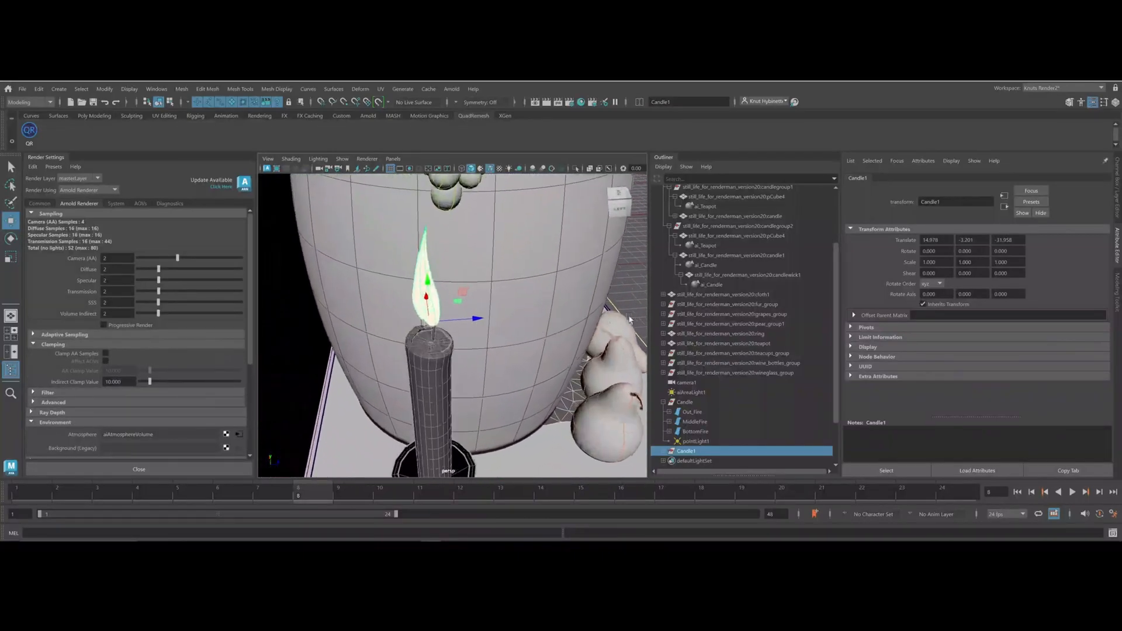
middle_click_drag(308, 323, 346, 356, "alt")
left_click_drag(346, 355, 401, 283, "alt")
middle_click_drag(489, 385, 461, 285, "alt")
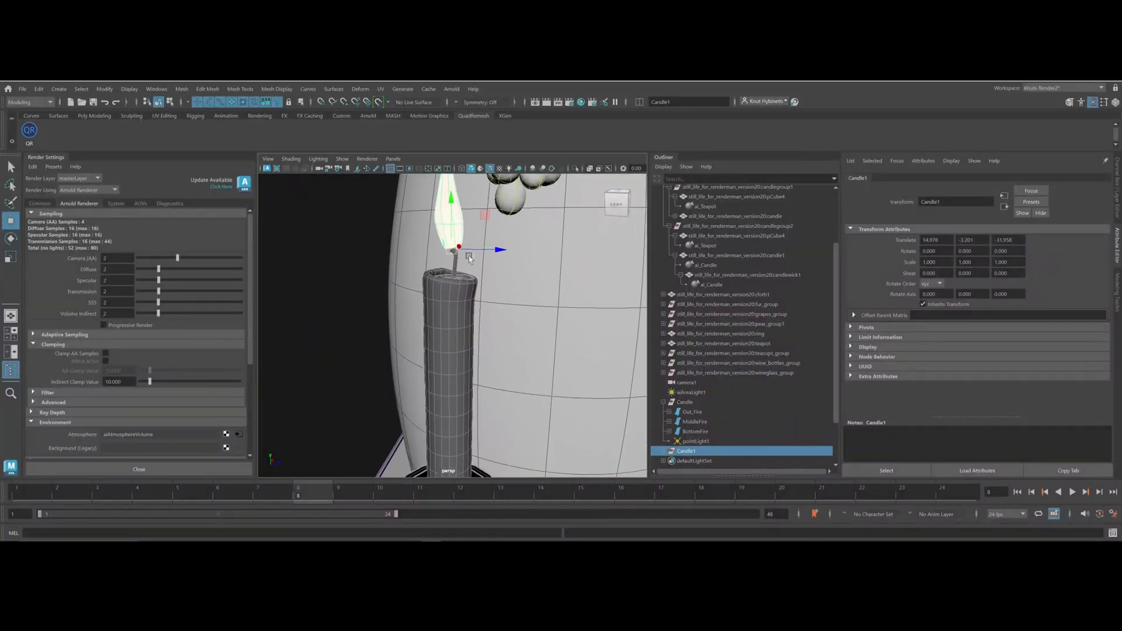
right_click_drag(461, 285, 513, 288, "alt")
left_click_drag(513, 288, 203, 380, "alt")
middle_click_drag(357, 307, 291, 317, "alt")
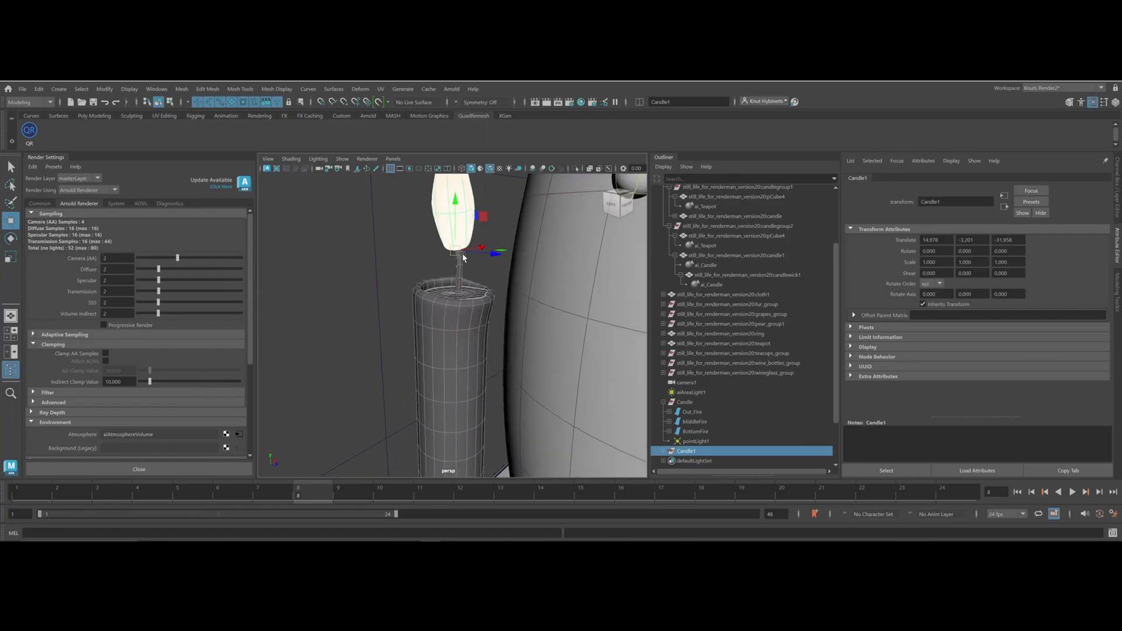
left_click_drag(454, 255, 334, 277)
right_click_drag(545, 273, 420, 286, "alt")
Rotate the Candle1 group about -105 degrees around its vertical Y axis
key("e")
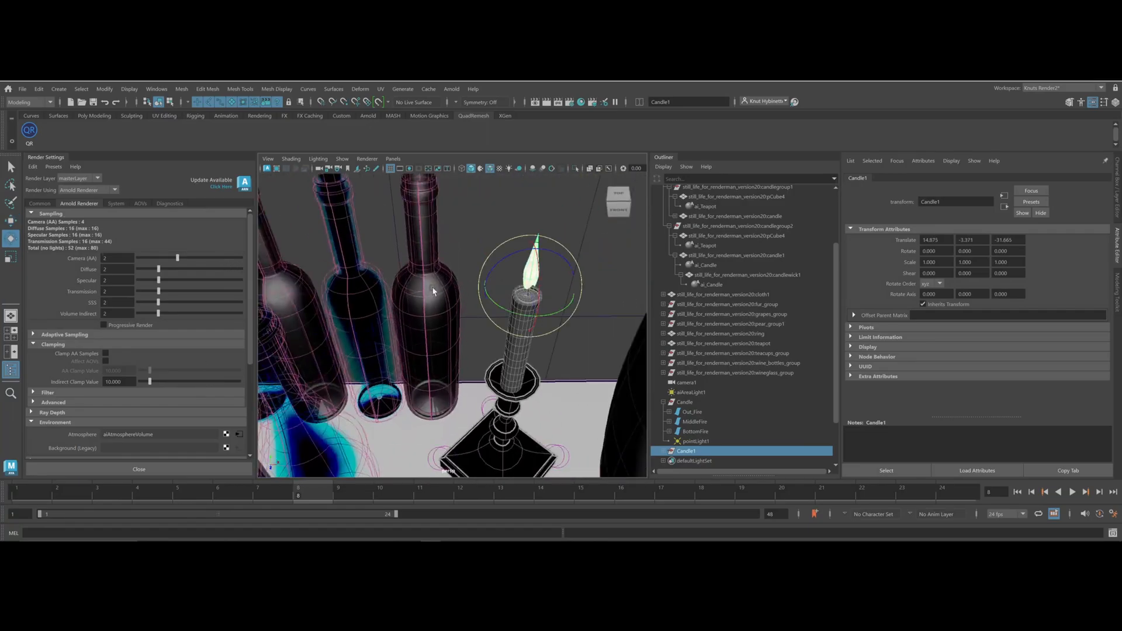
left_click_drag(556, 311, 471, 316)
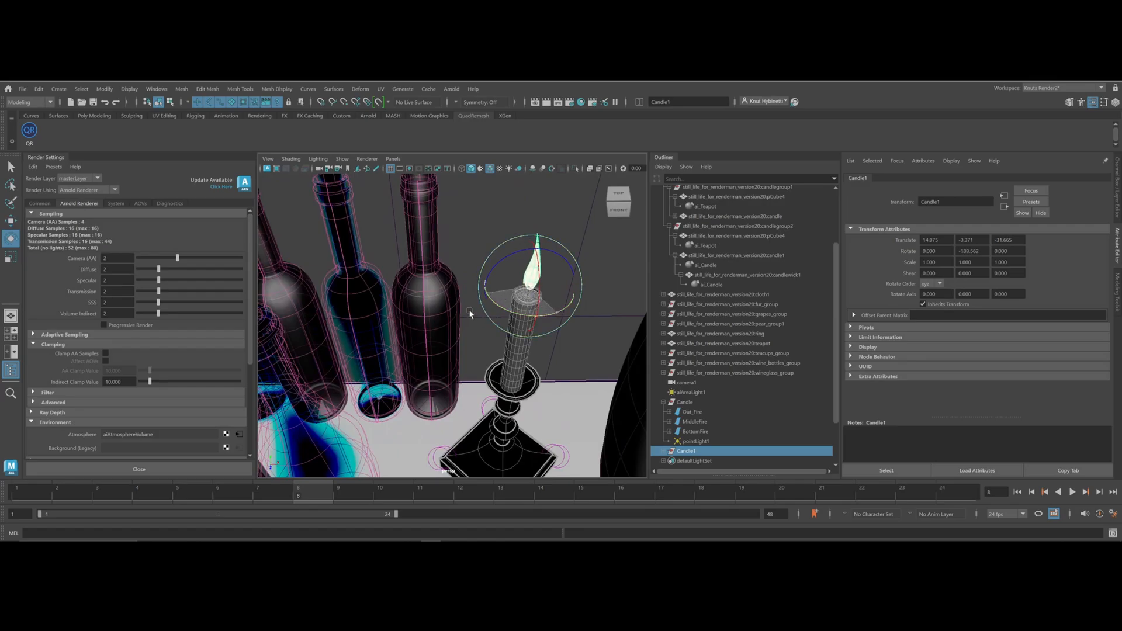
right_click_drag(634, 311, 526, 315, "alt")
left_click_drag(526, 315, 336, 316, "alt")
right_click_drag(336, 316, 298, 295, "alt")
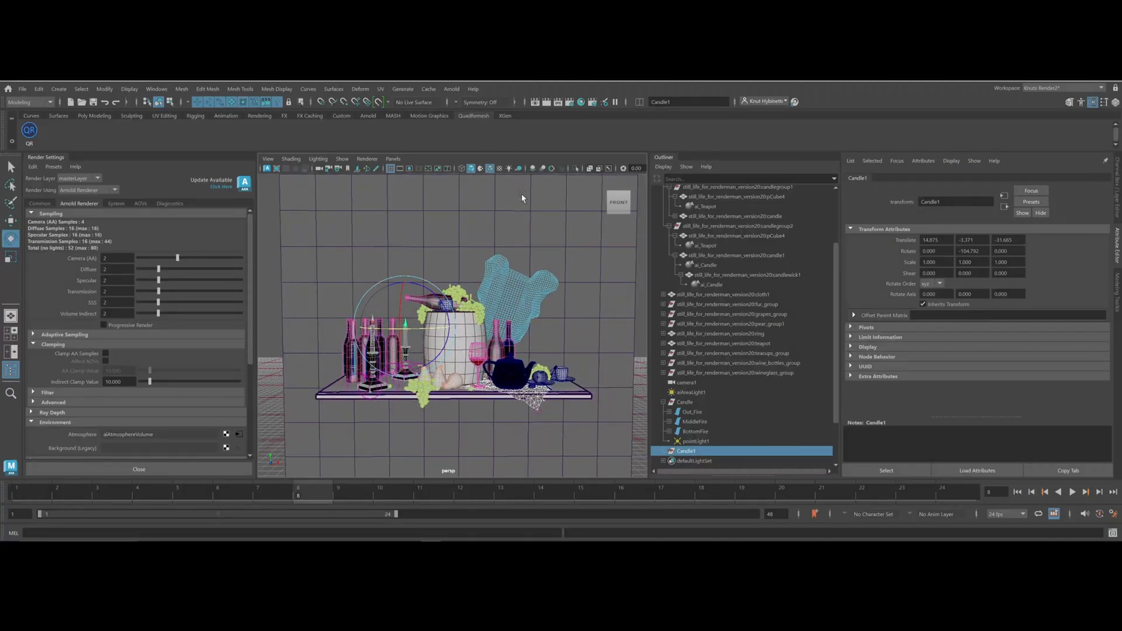
Assign a new aiStandardSurface material to the cloth under the teapot
left_click(535, 409)
key("q")
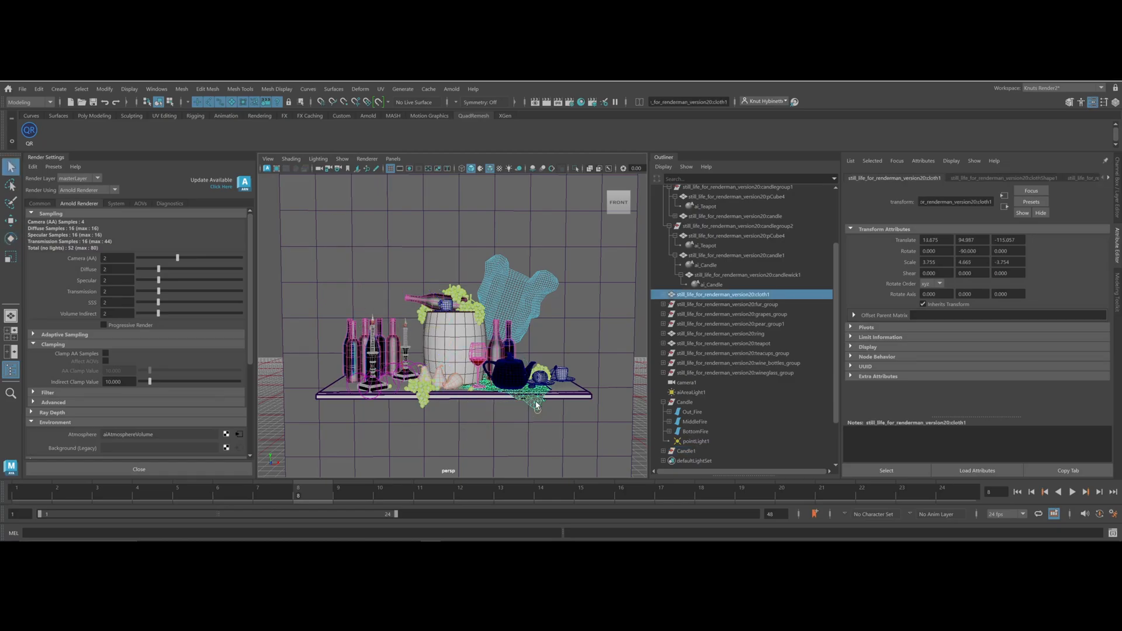
scroll(536, 405, "up", 5)
right_click_drag(559, 269, 659, 494)
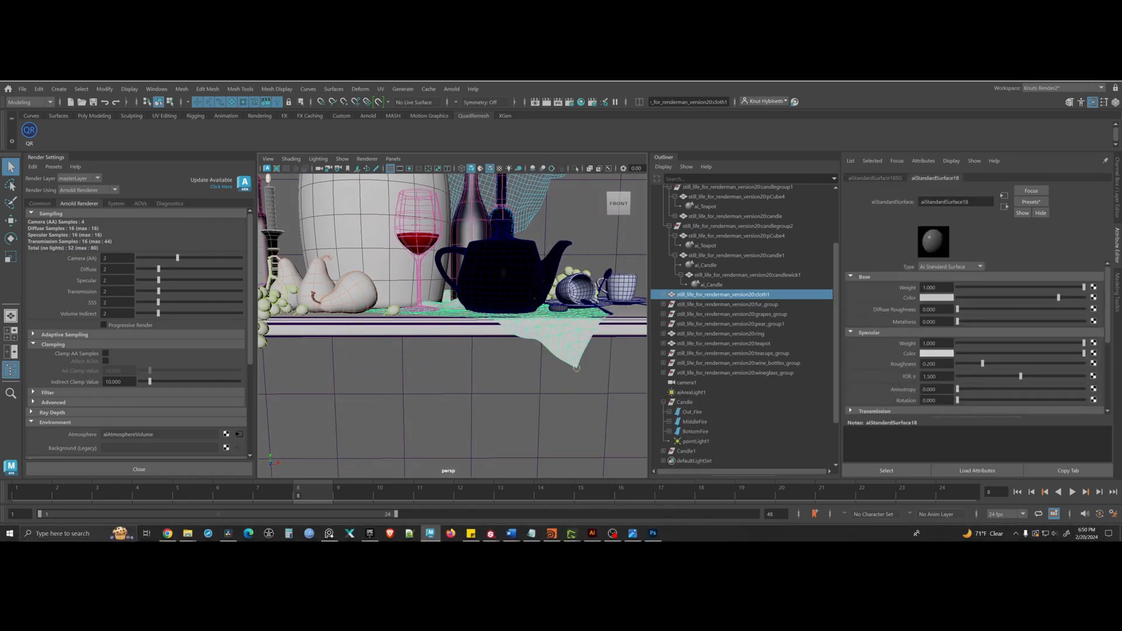
Connect a new aiStandardSurface node to the base color of the cloth's material
left_click(1093, 298)
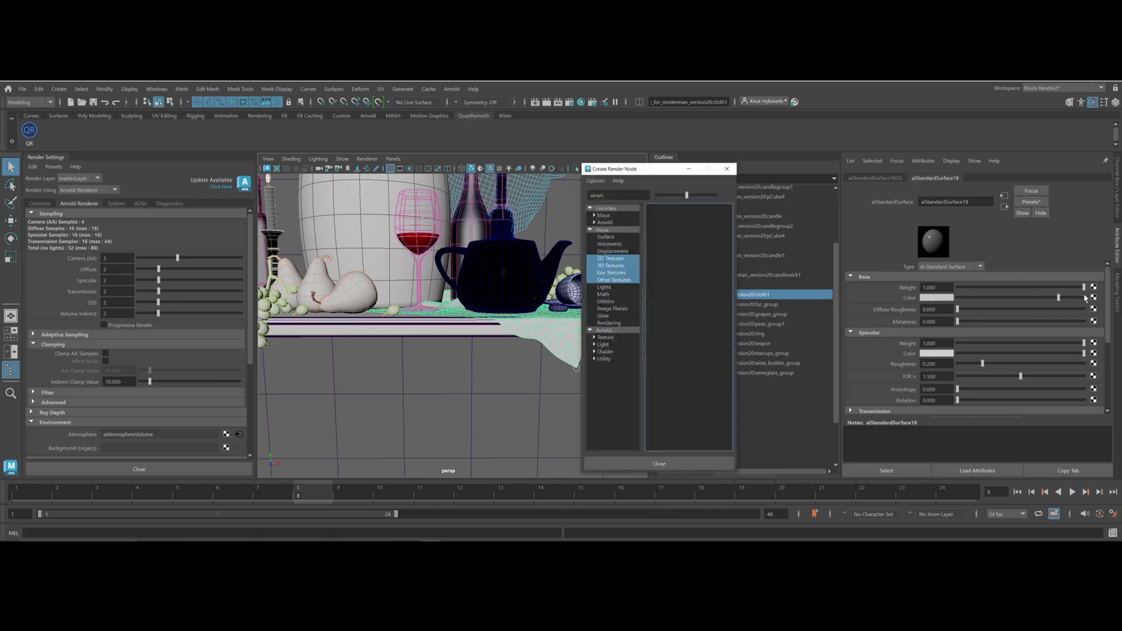
left_click(605, 331)
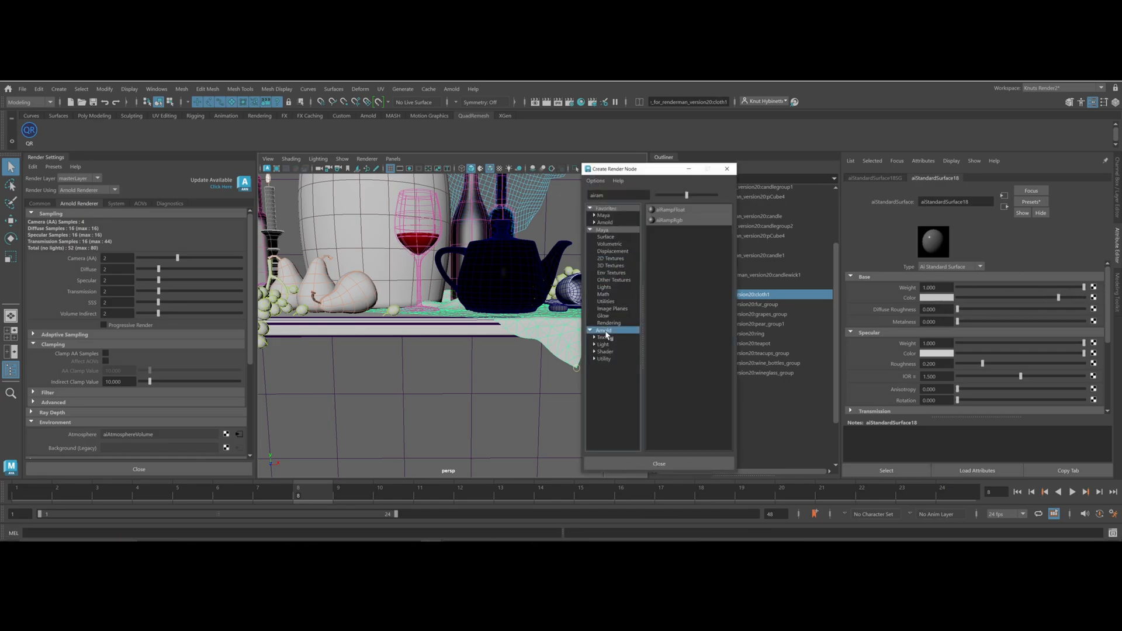
left_click_drag(626, 197, 538, 194)
key("BackSpace")
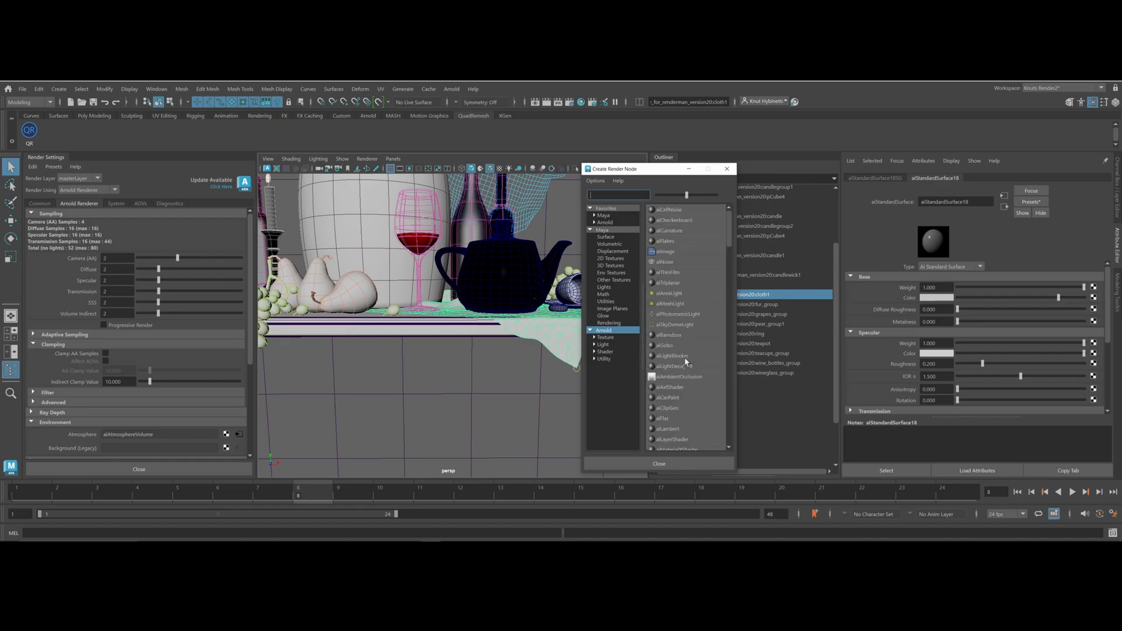
scroll(684, 431, "down", 3)
left_click(699, 430)
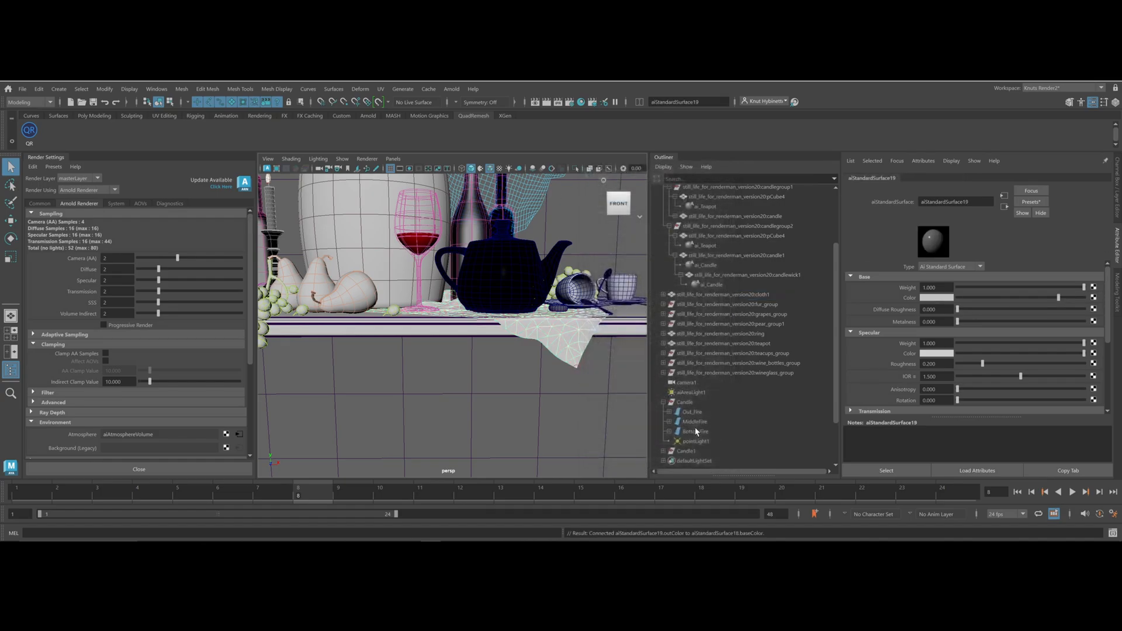
Map Flower_pattern_pxr128.tif from the still life project's sourceimages folder to the new shader's base color and turn on textured display
left_click(1093, 298)
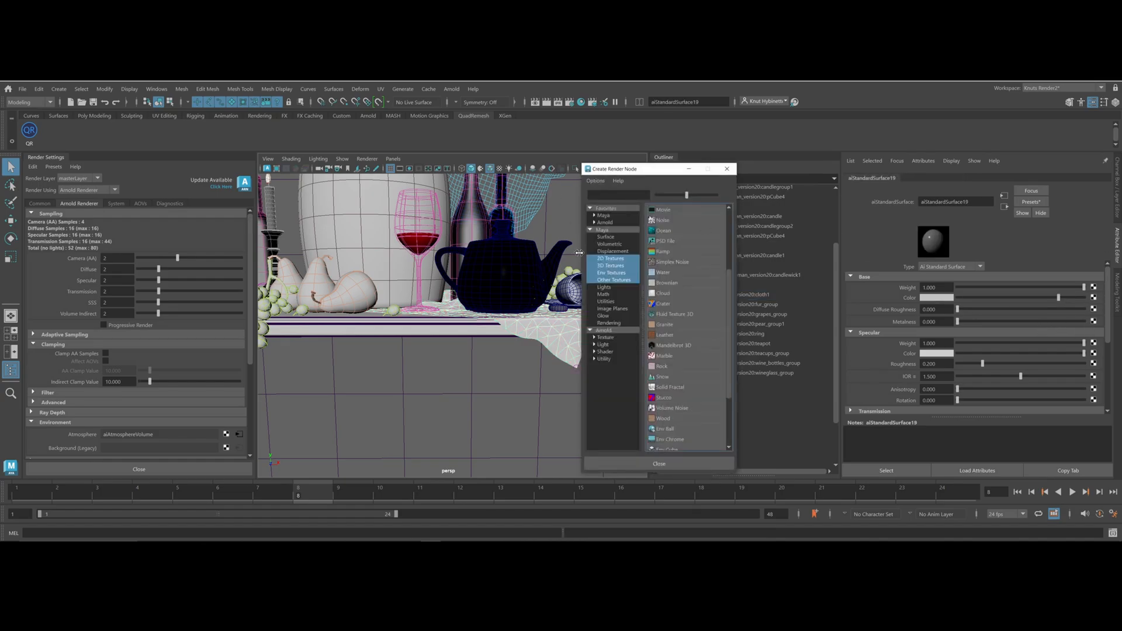
scroll(668, 257, "up", 3)
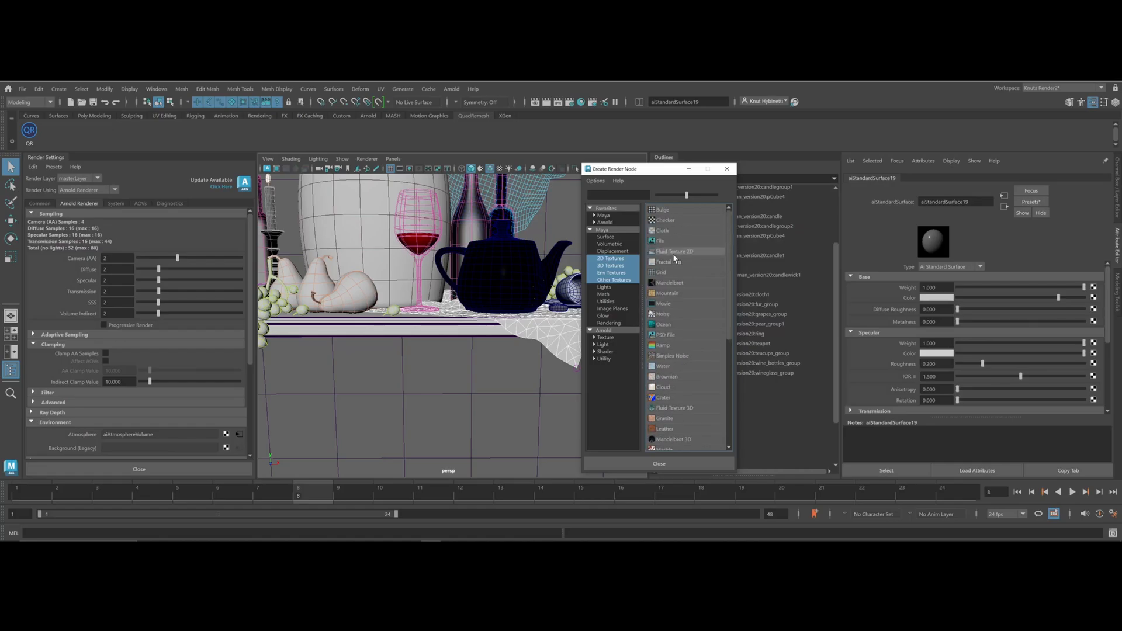
left_click(664, 242)
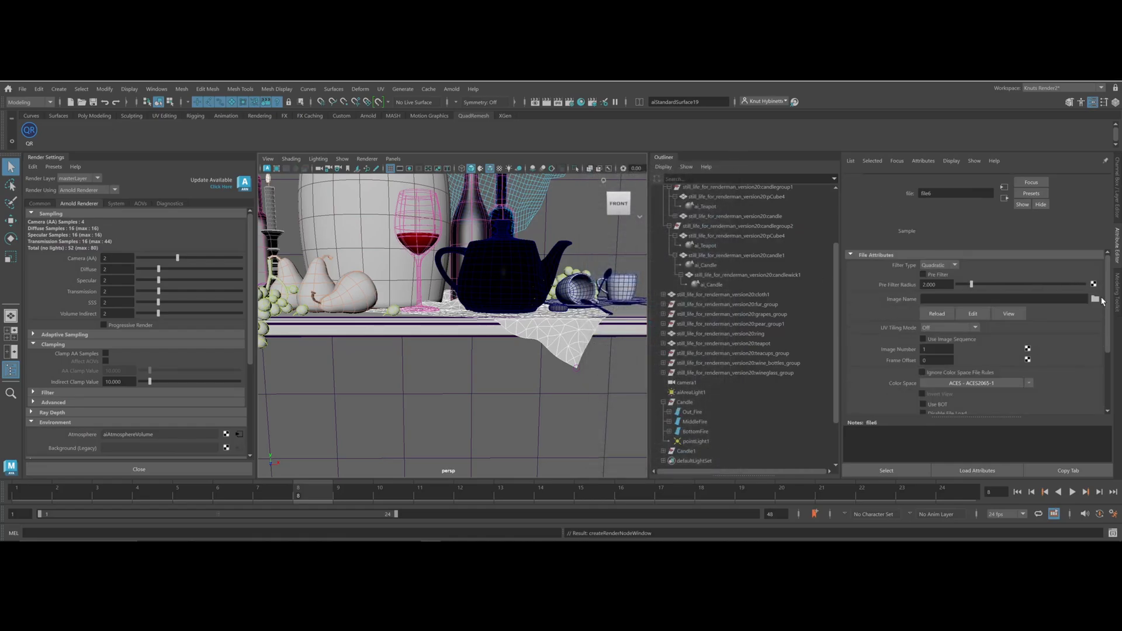
left_click(1094, 308)
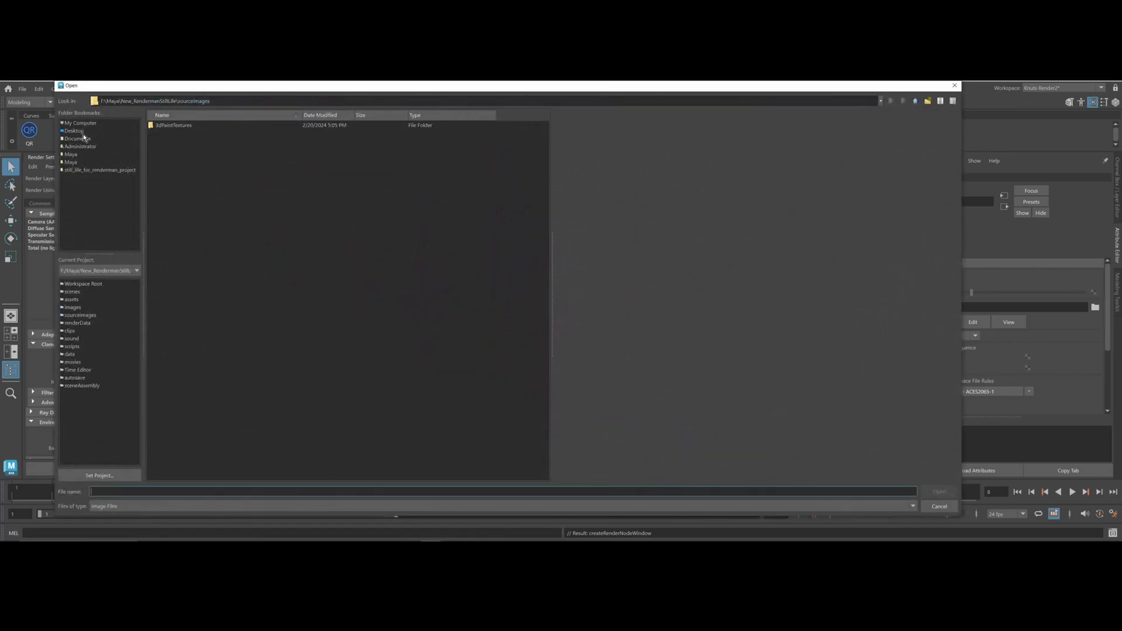
left_click(86, 169)
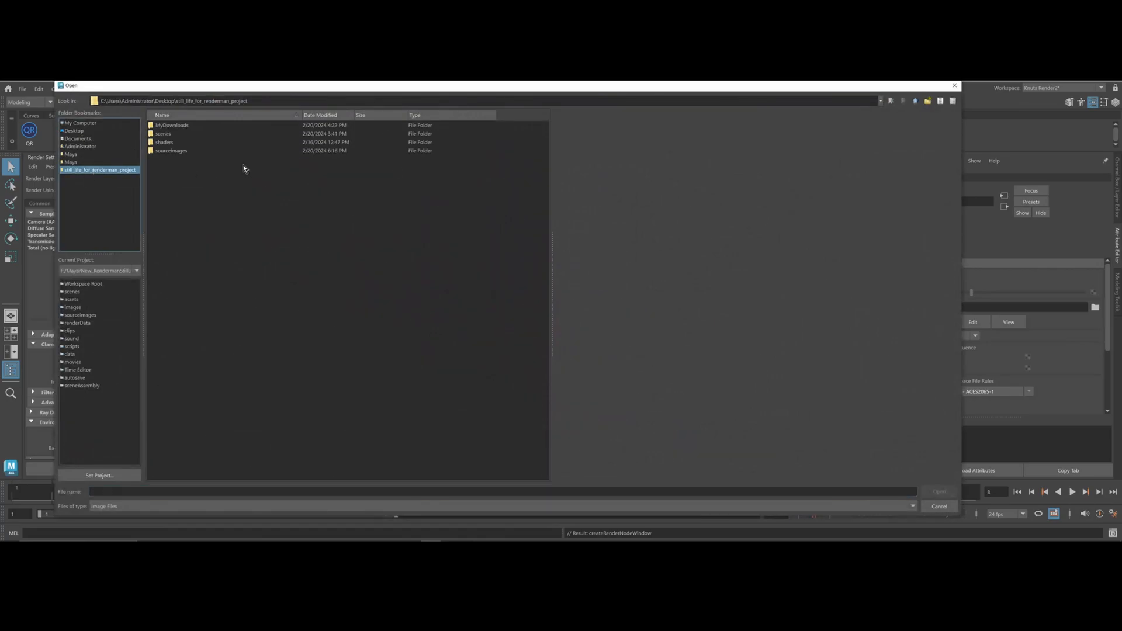
double_click(184, 150)
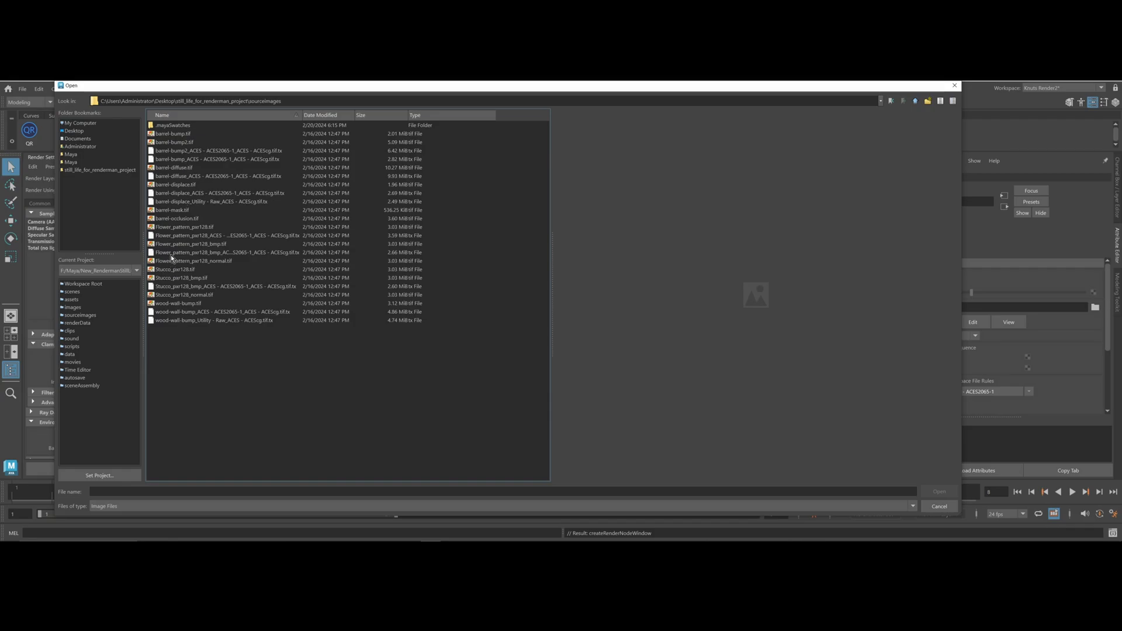
left_click(170, 227)
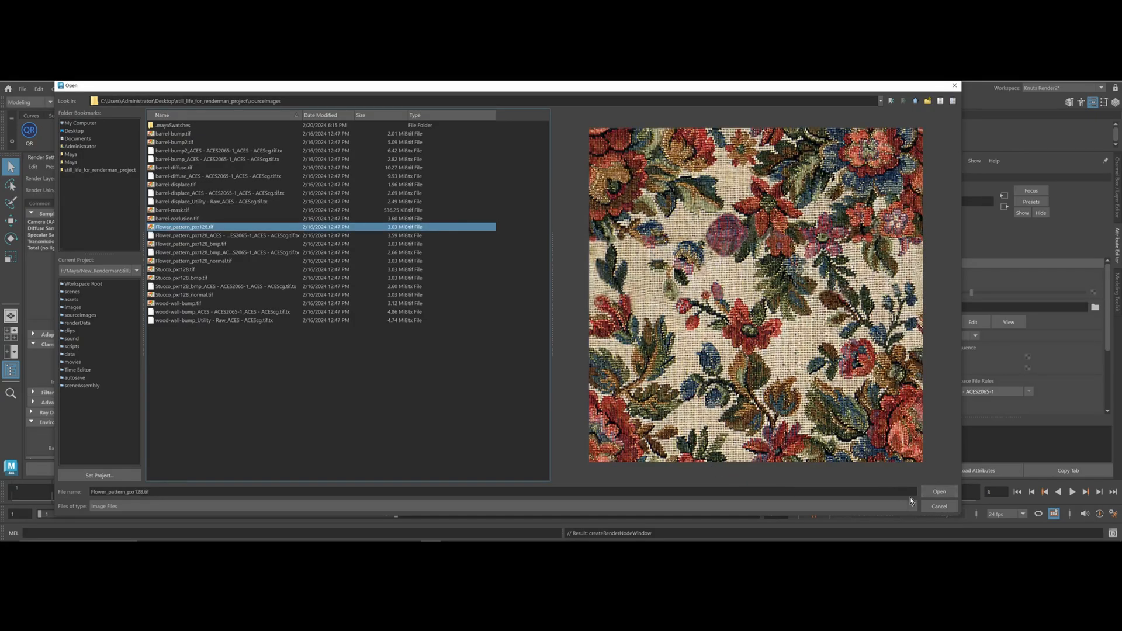
left_click(937, 492)
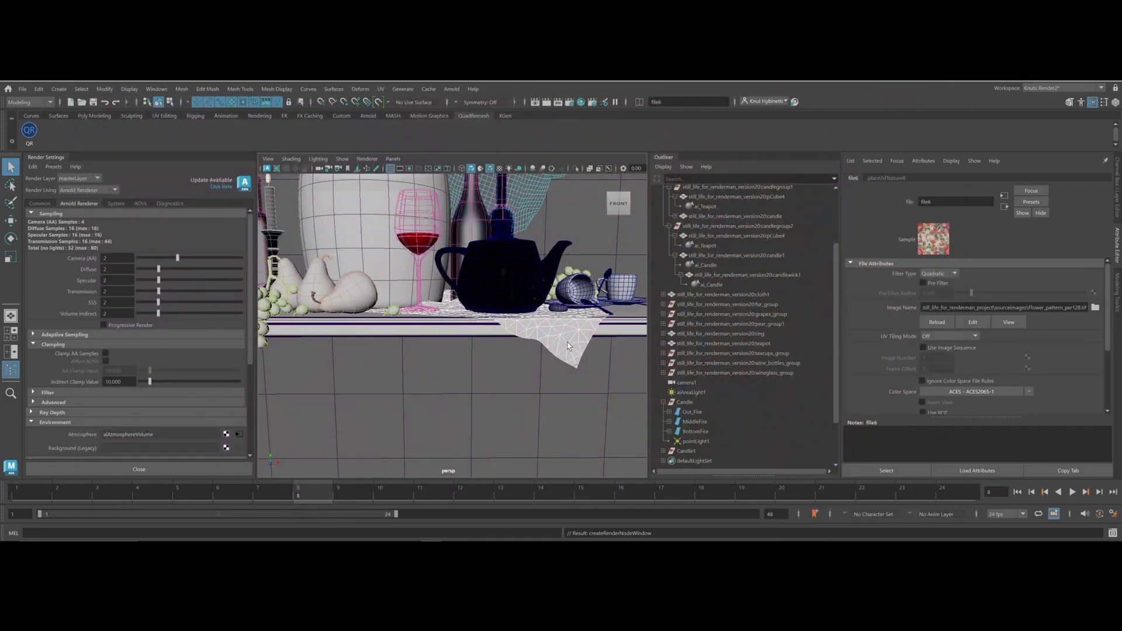
key("6")
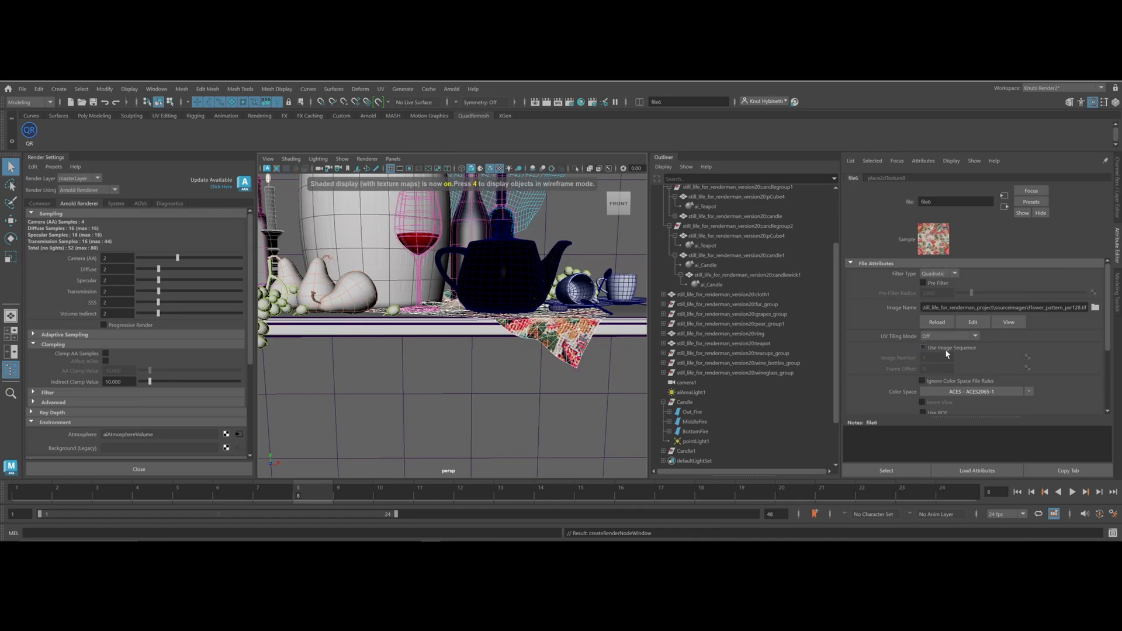
Add a File texture to the bump mapping of the cloth's aiStandardSurface18 material
left_click(584, 336)
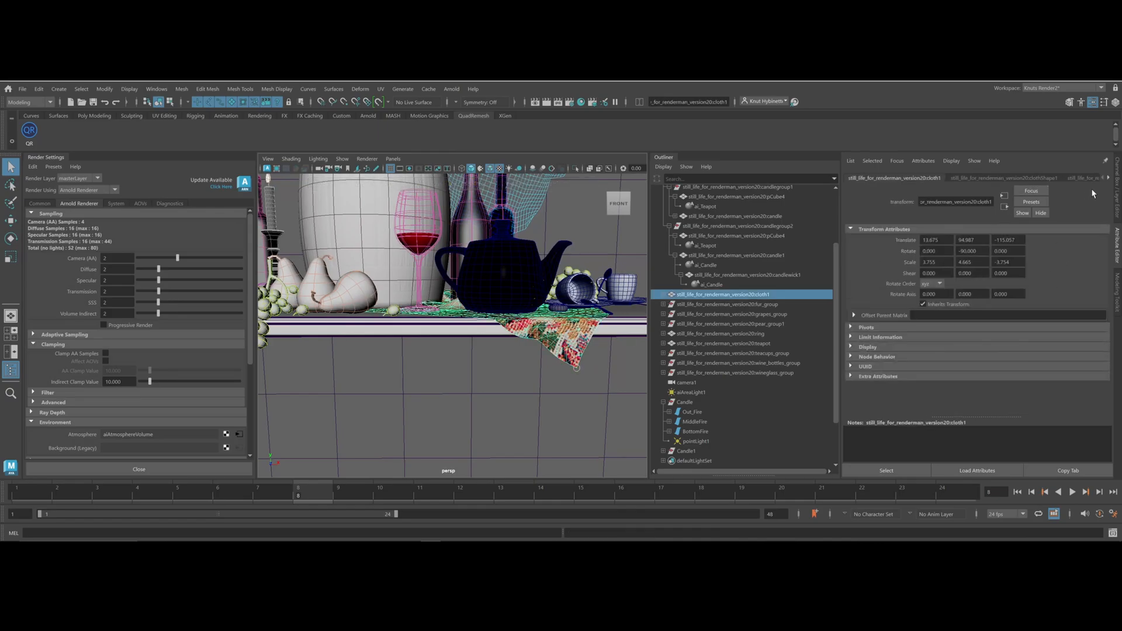
left_click(1107, 179)
left_click(1107, 179)
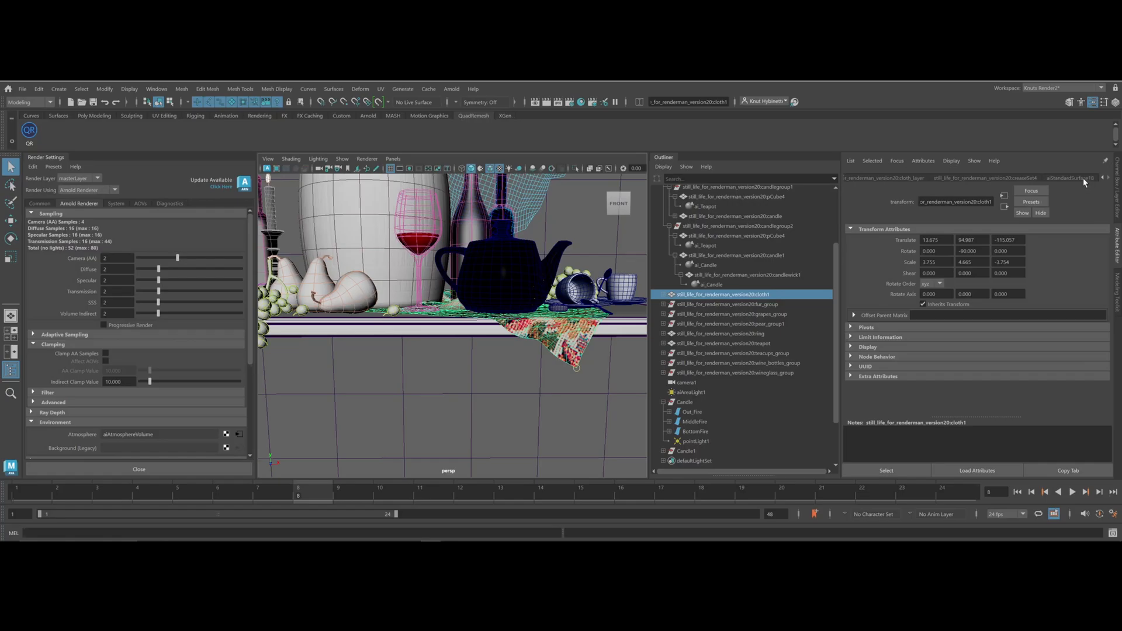
left_click(1082, 177)
scroll(1036, 353, "down", 5)
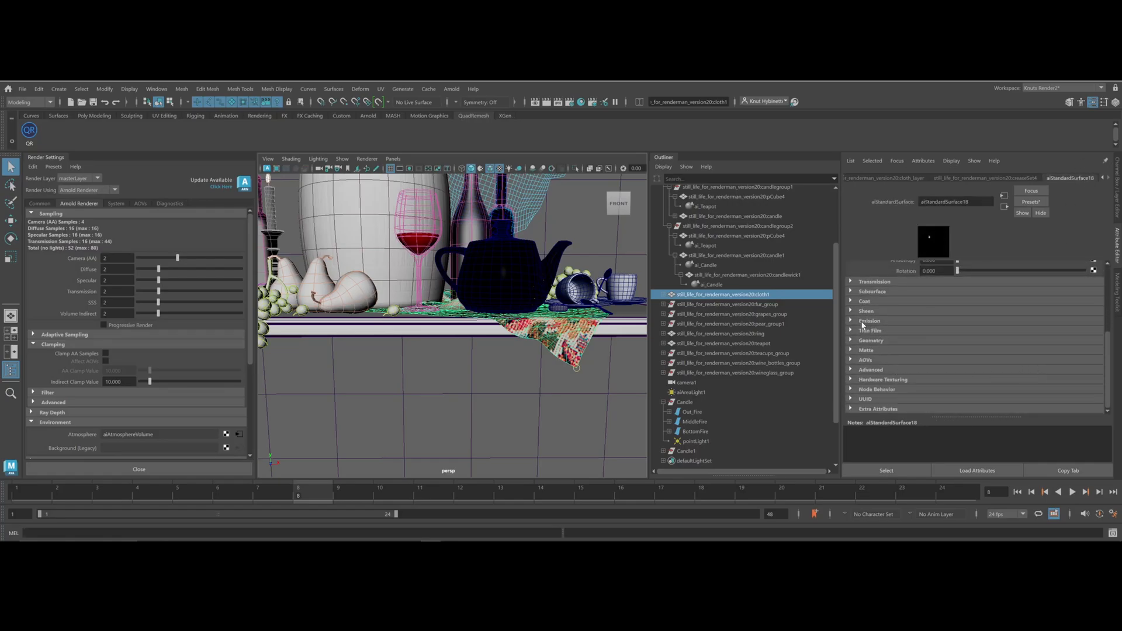
left_click(859, 340)
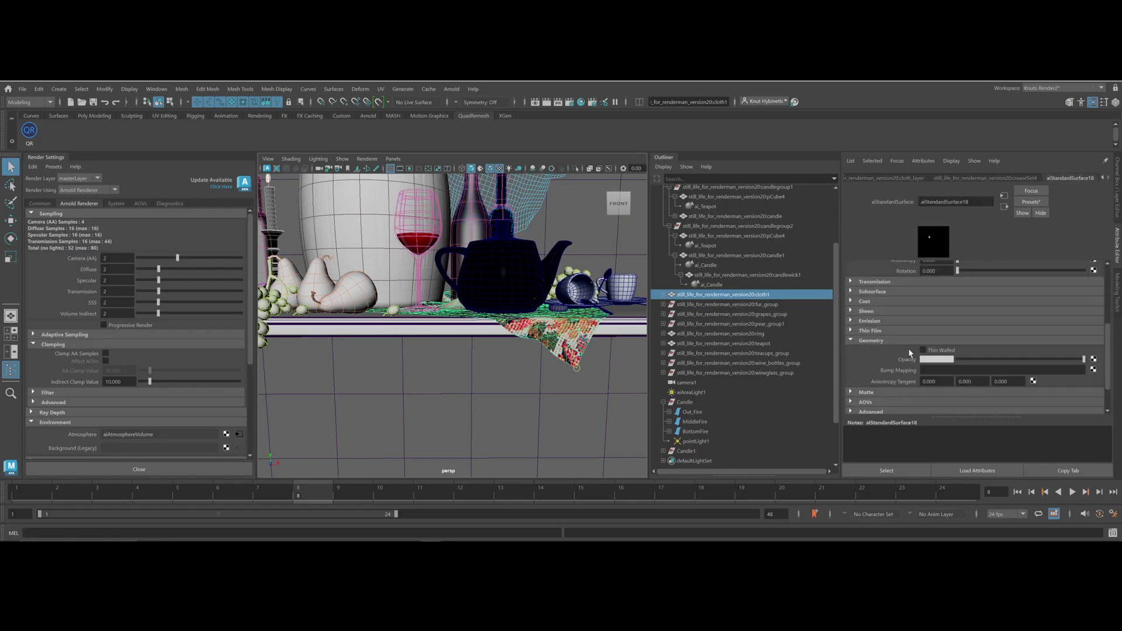
left_click(1093, 370)
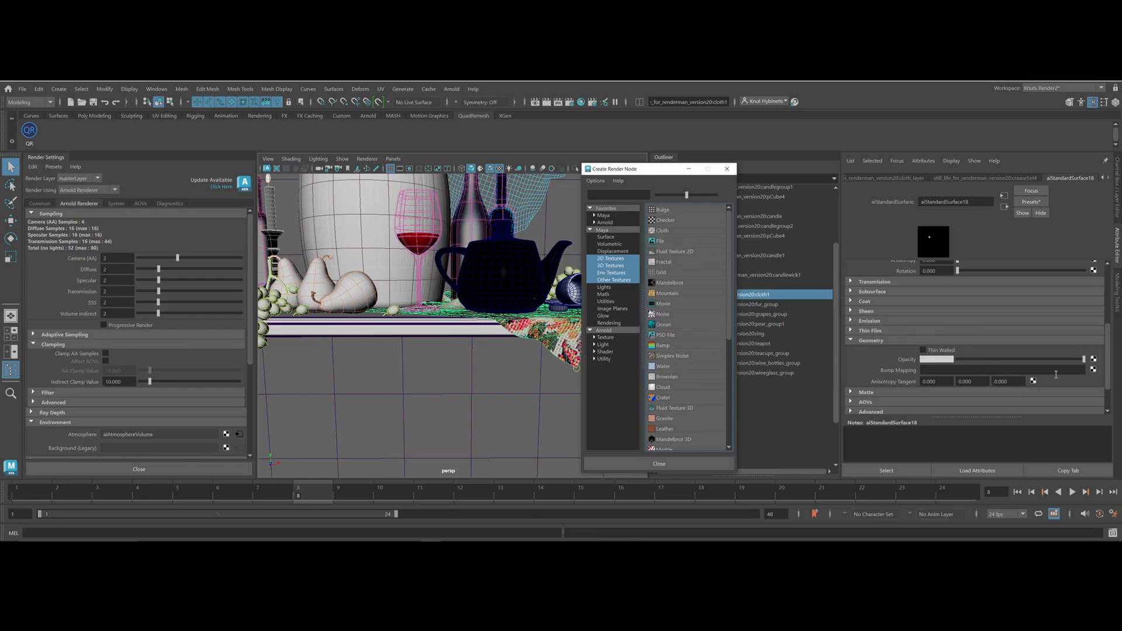
left_click(661, 242)
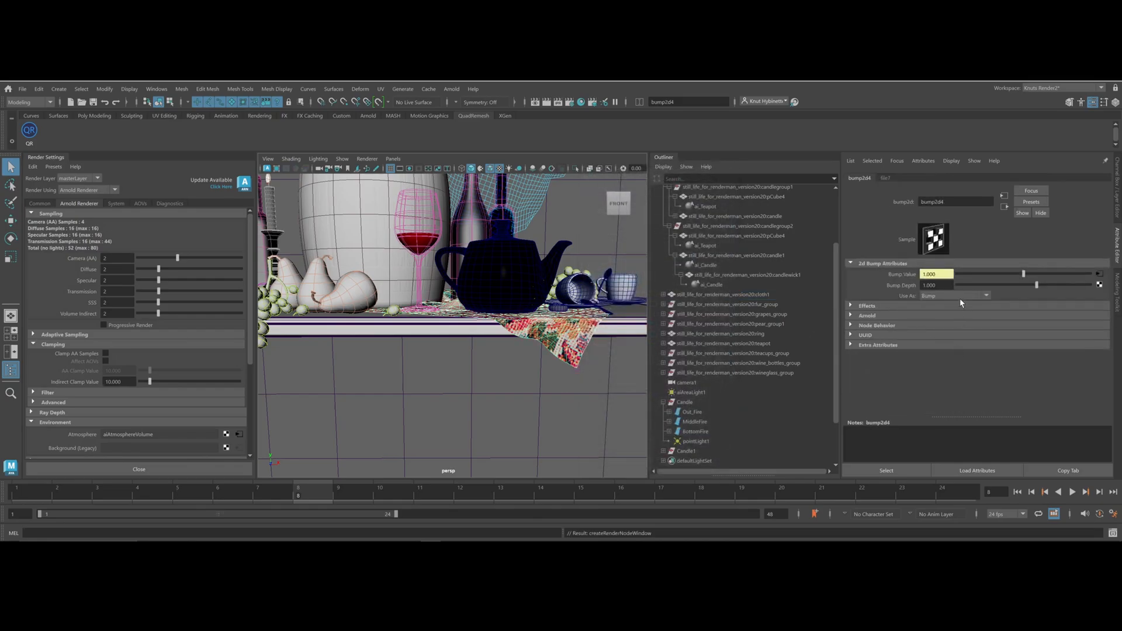
Load Flower_pattern_pxr128_bmp.tif from the still life project's sourceimages folder as the cloth's bump image
left_click(1098, 273)
left_click(1091, 309)
left_click(90, 170)
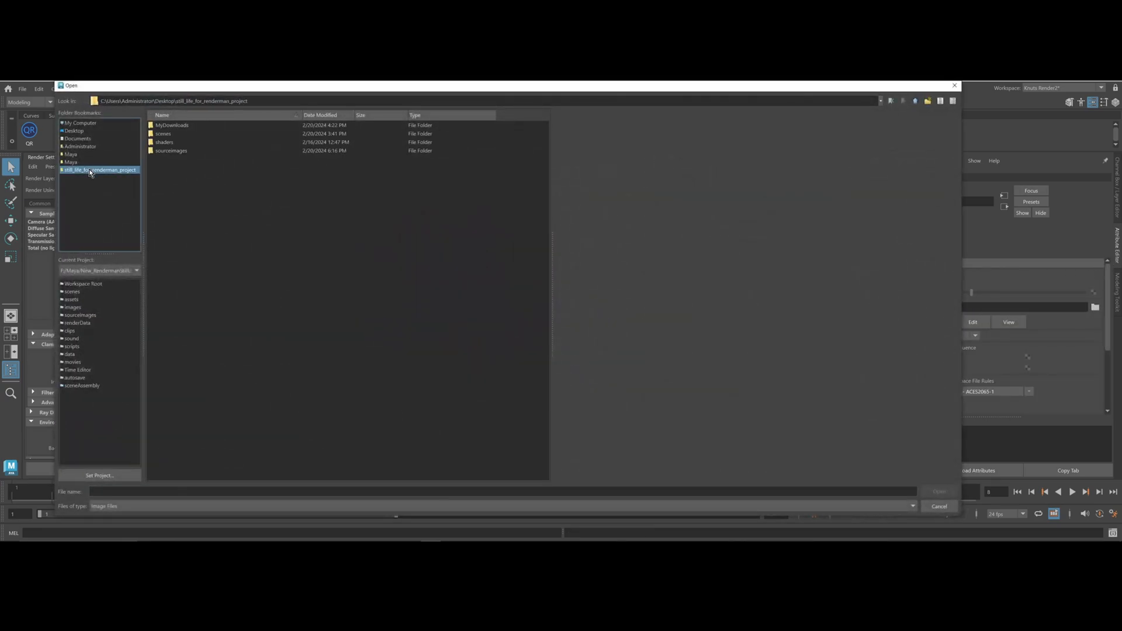
double_click(166, 151)
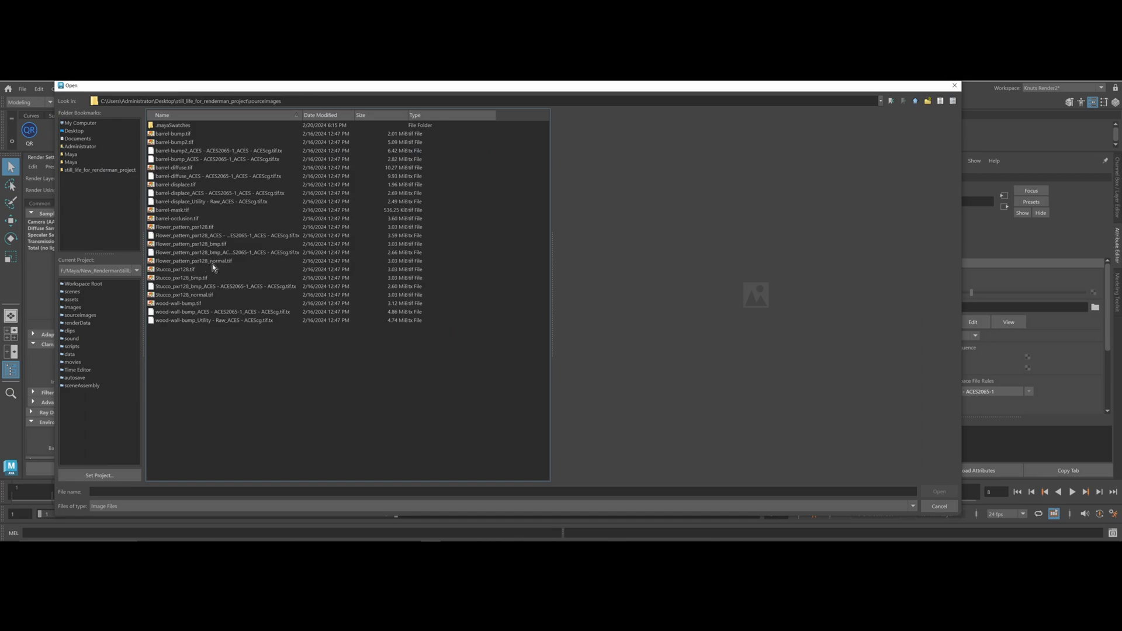
left_click(213, 244)
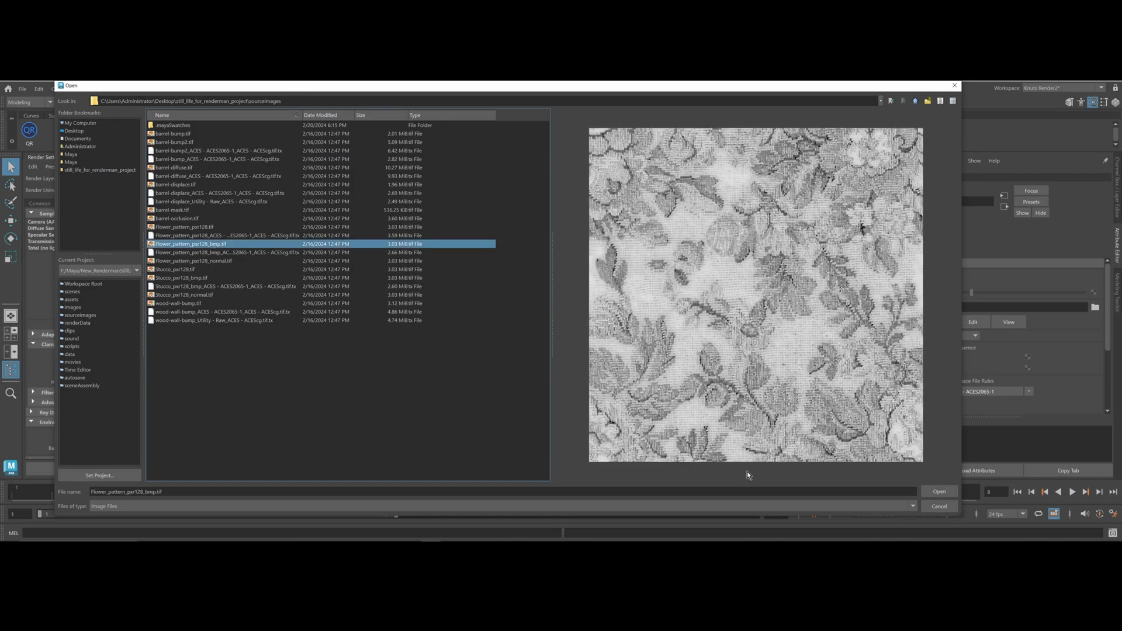
left_click(939, 492)
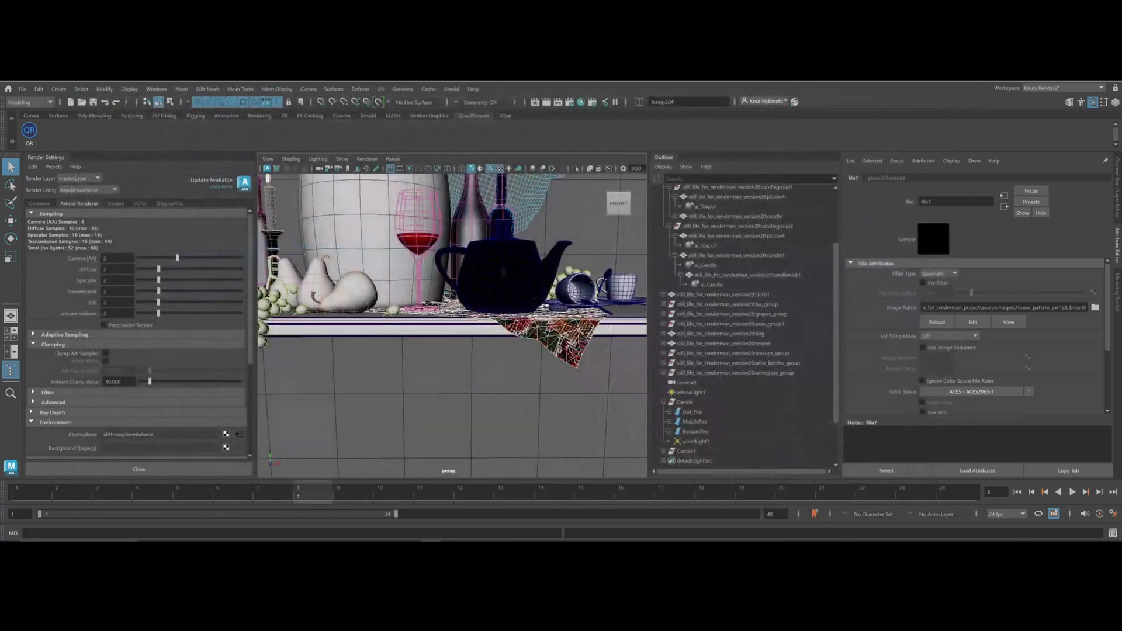
Give the cloth's aiStandardSurface18 material a sheen weight of 0.281 and a sheen roughness of 0.402
left_click(452, 90)
left_click(459, 110)
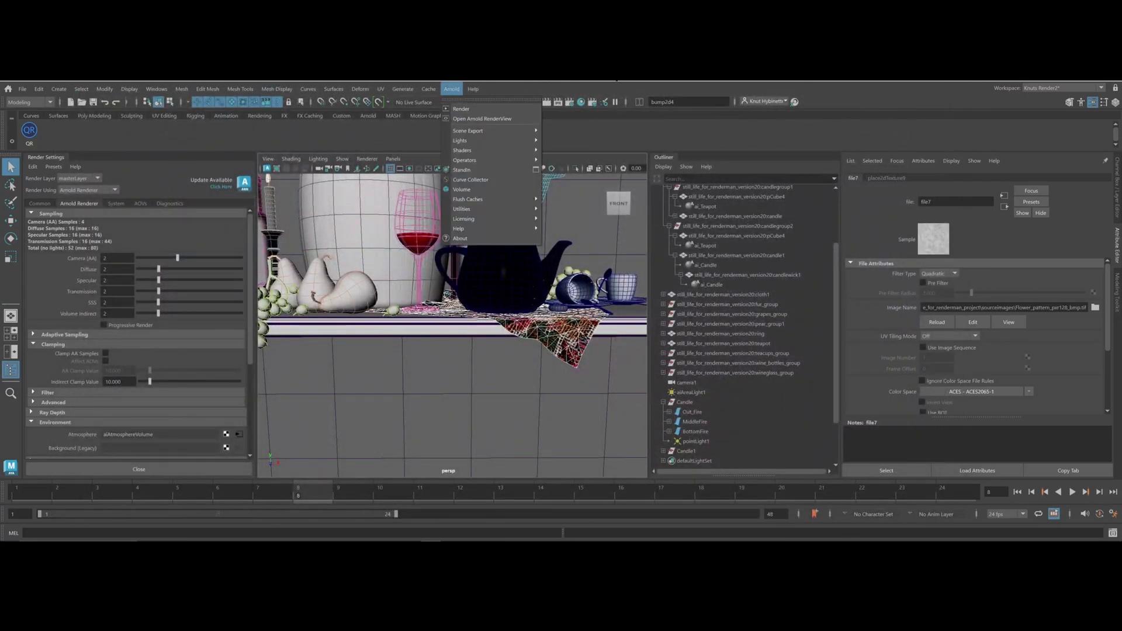
left_click(534, 348)
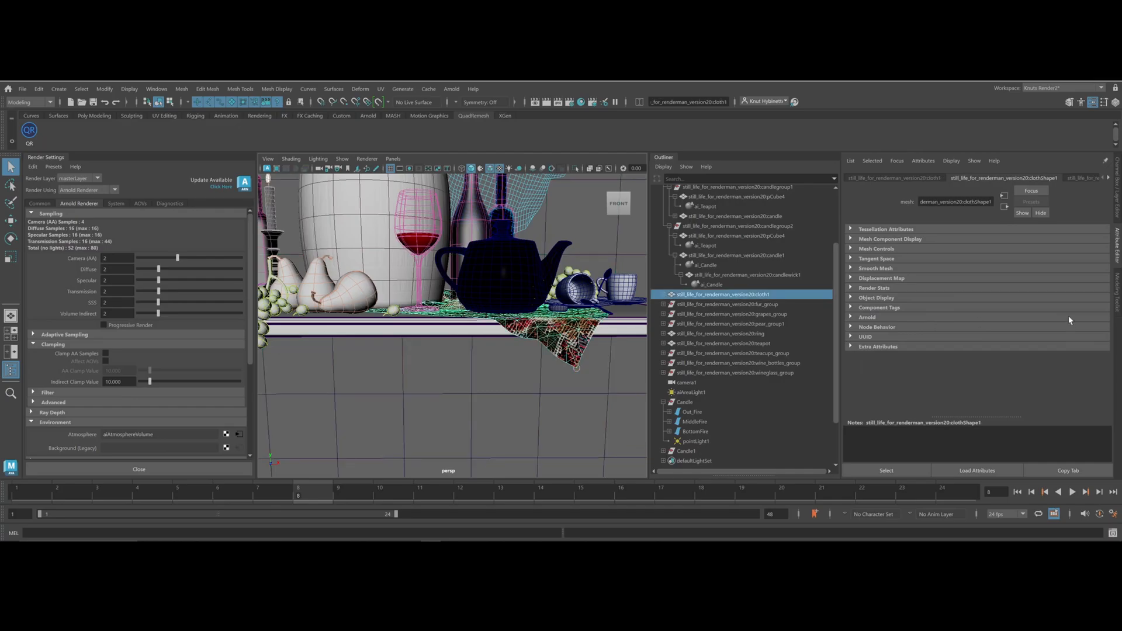
left_click(1108, 177)
left_click(1080, 178)
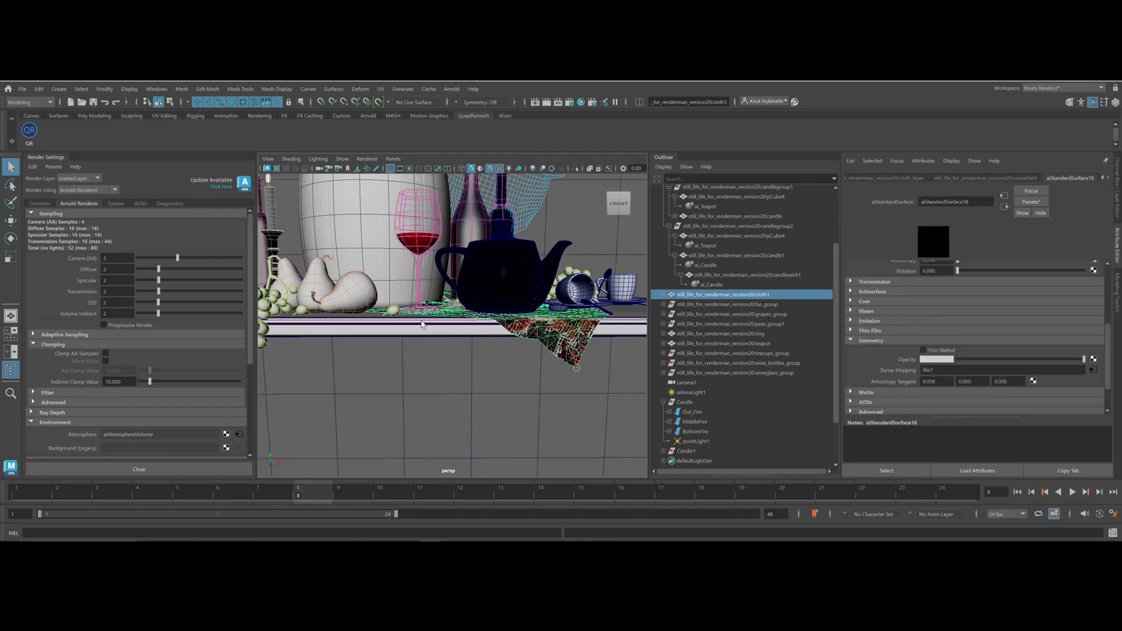
left_click(865, 311)
left_click_drag(958, 322, 969, 321)
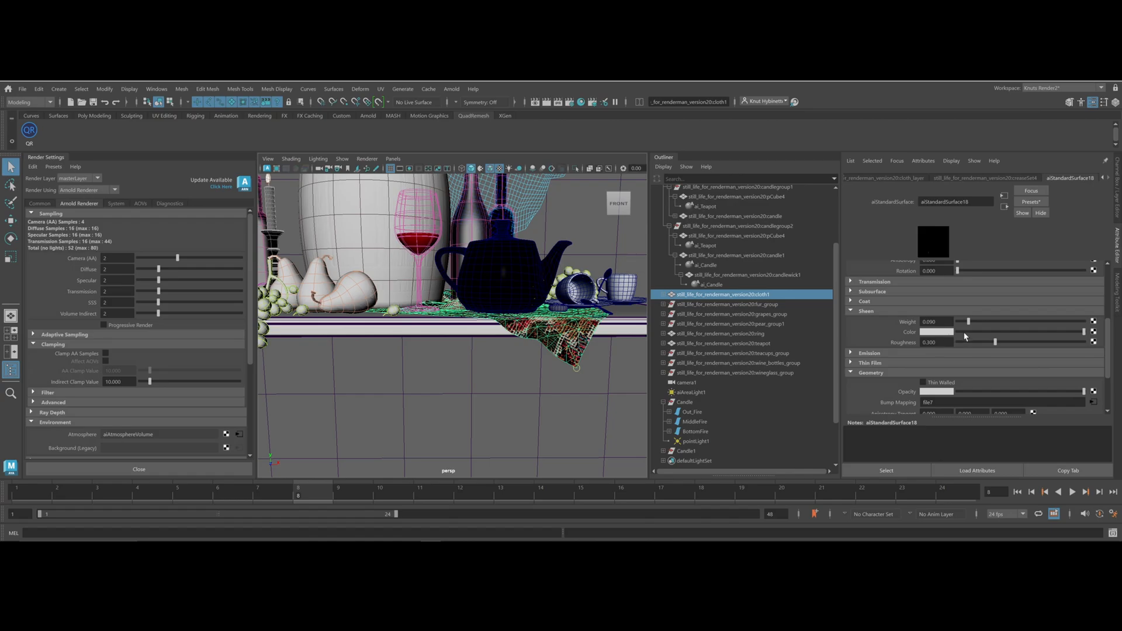
mouse_move(995, 345)
left_mouse_down()
mouse_move(1028, 322)
mouse_move(994, 322)
left_mouse_up()
Test-render the cloth from the perspective view in Arnold, close the render view and save the scene
left_click(452, 90)
left_click(458, 110)
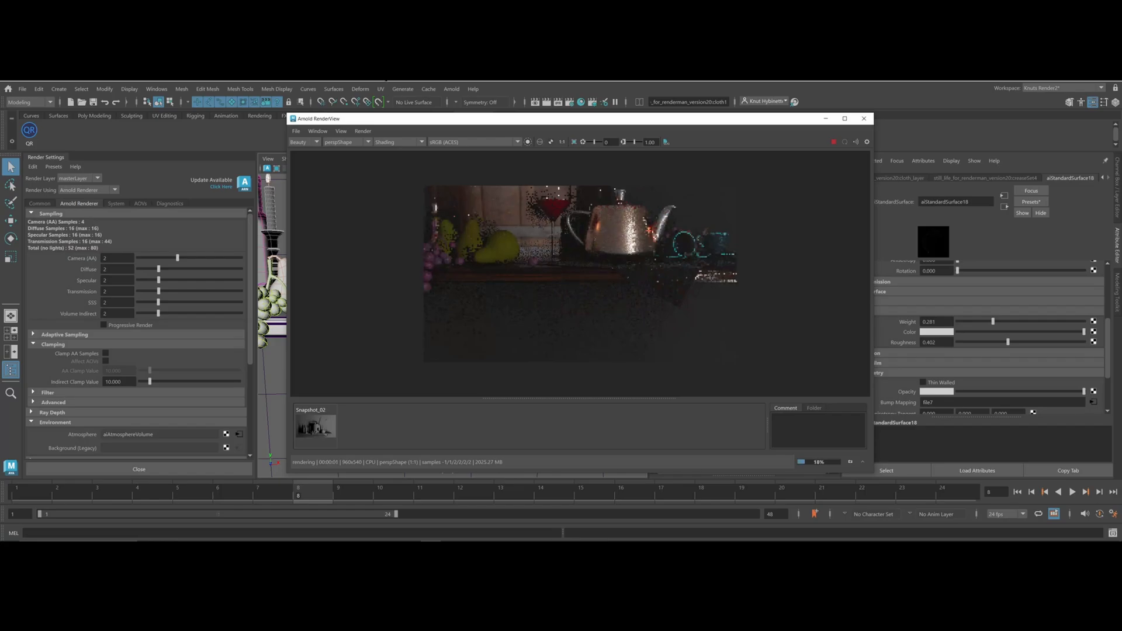
left_click(864, 118)
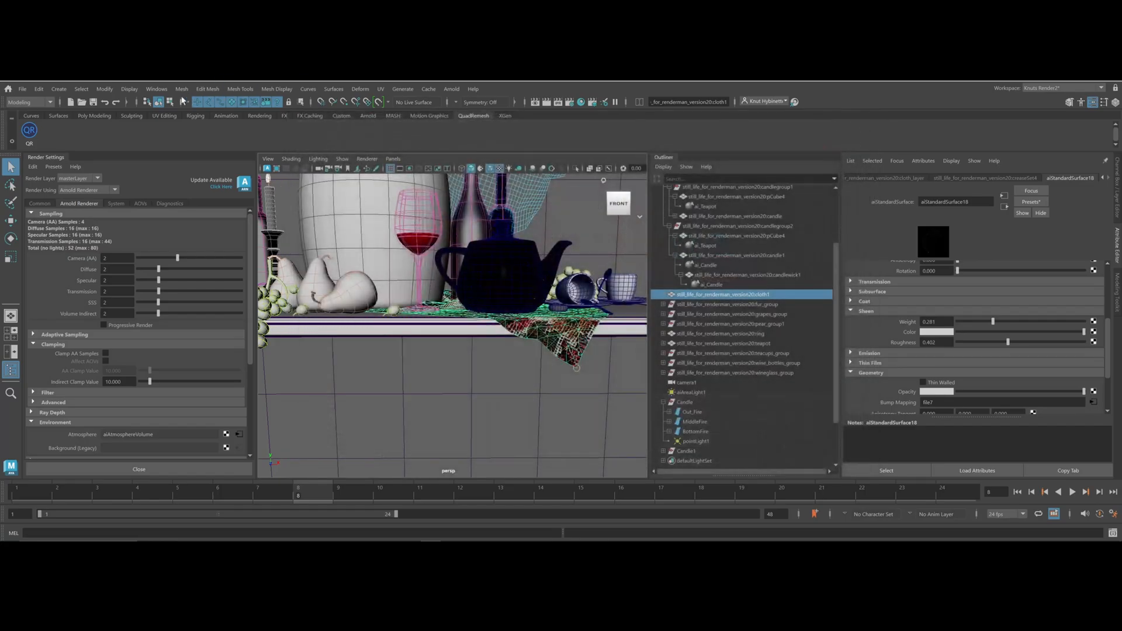
left_click(22, 89)
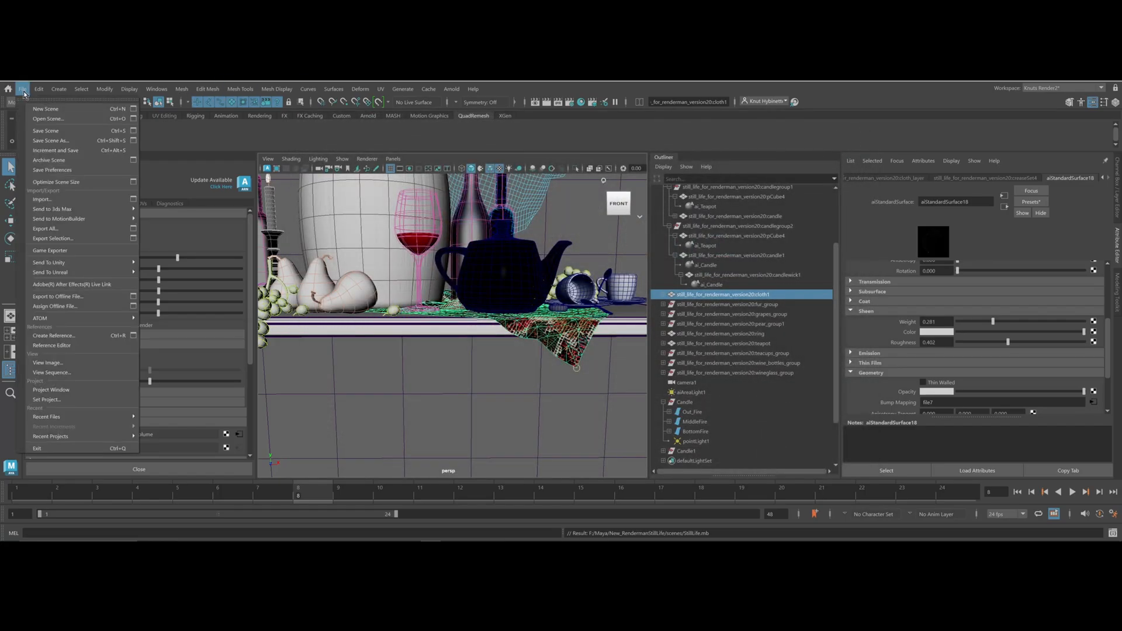
left_click(47, 131)
Render the still life again in Arnold, viewed through cameraShape1
left_click(456, 85)
left_click(461, 108)
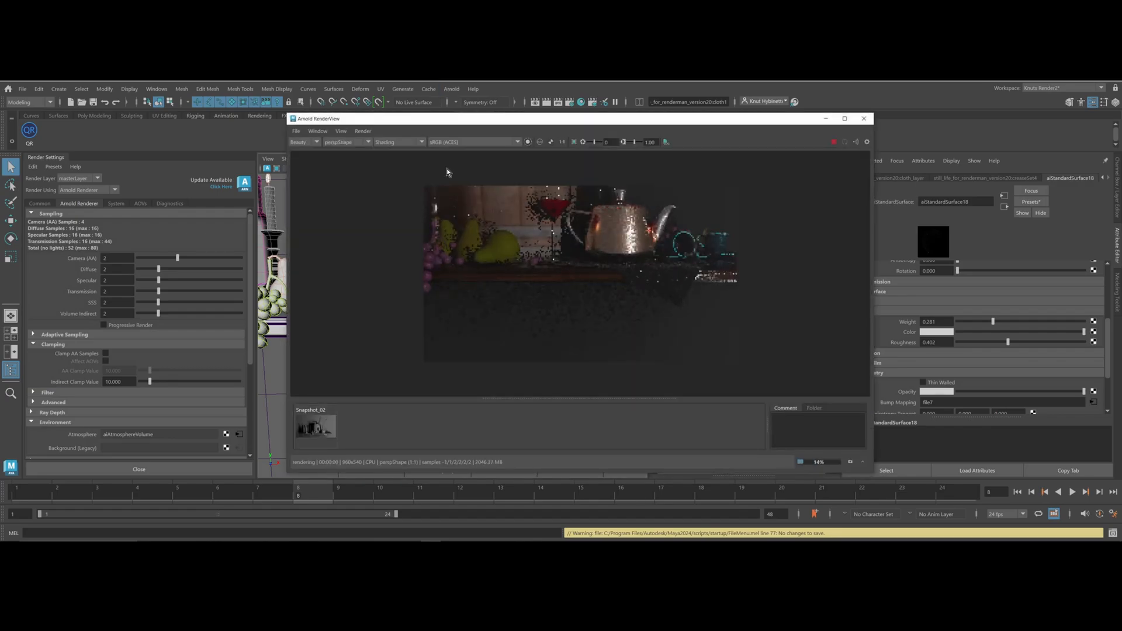
left_click(353, 143)
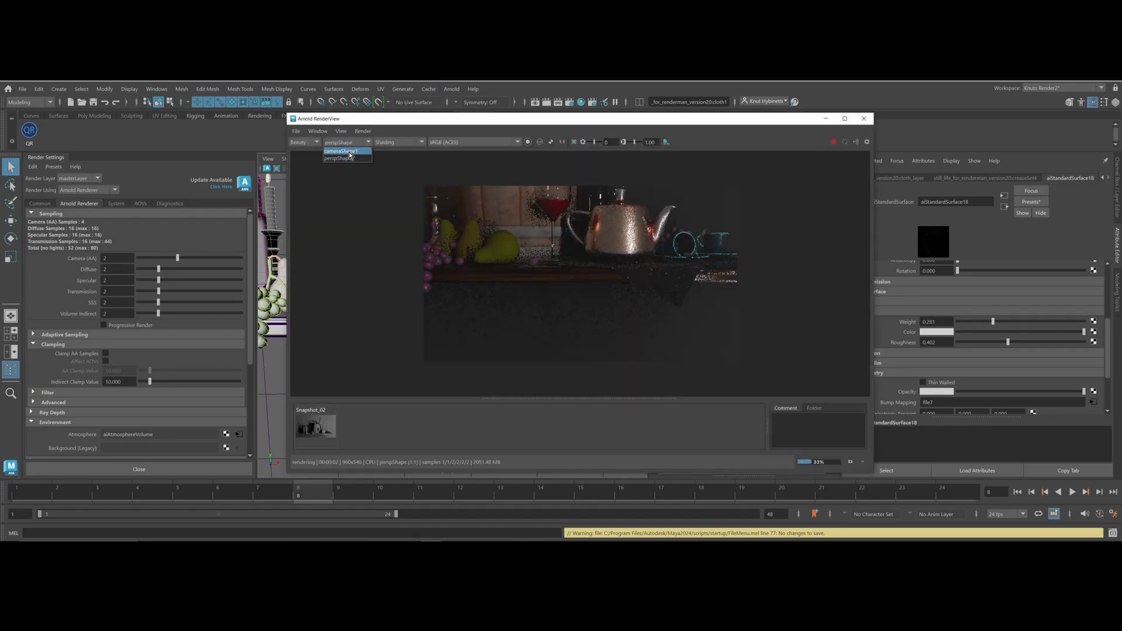
left_click(350, 157)
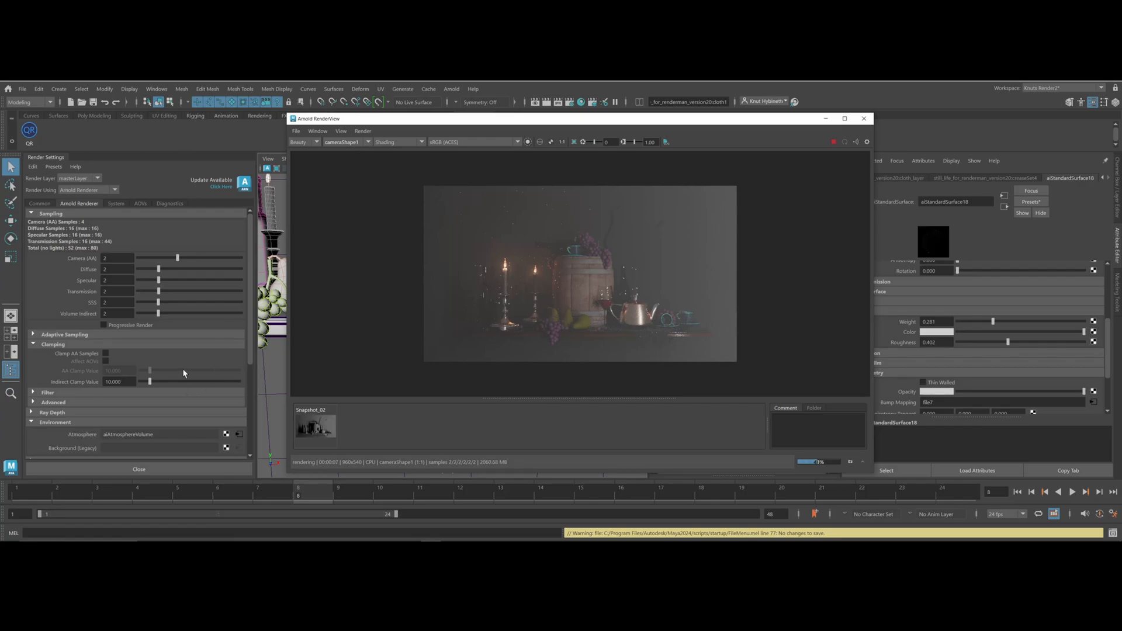
Lower the density of the aiAtmosphereVolume used as the scene's atmosphere to 0.002
left_click(239, 434)
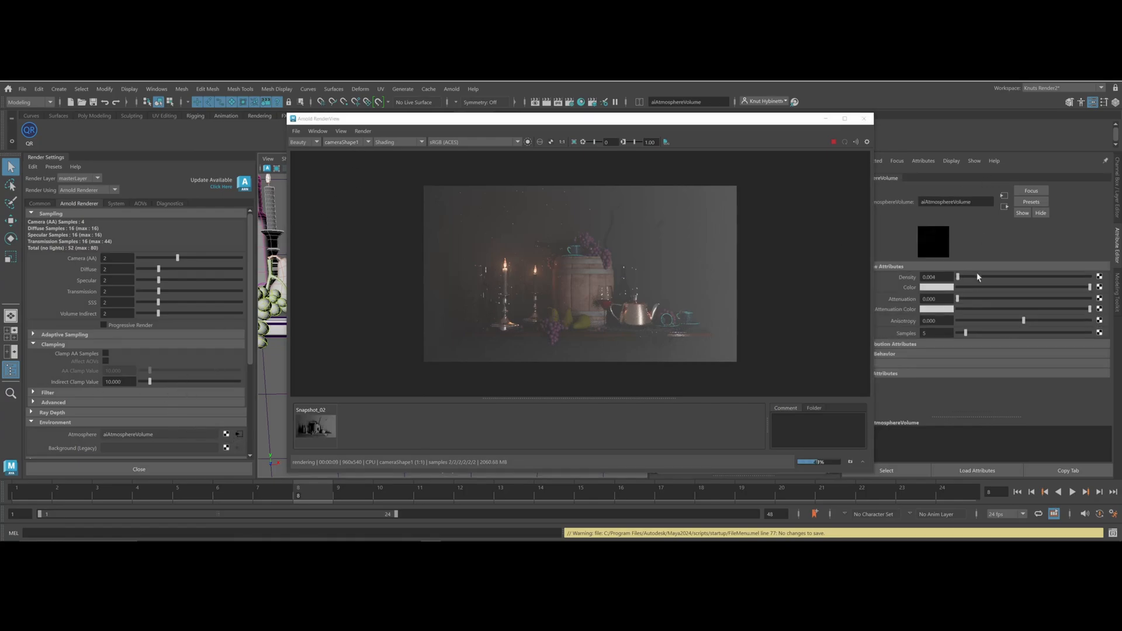
left_click(950, 277)
key("Return")
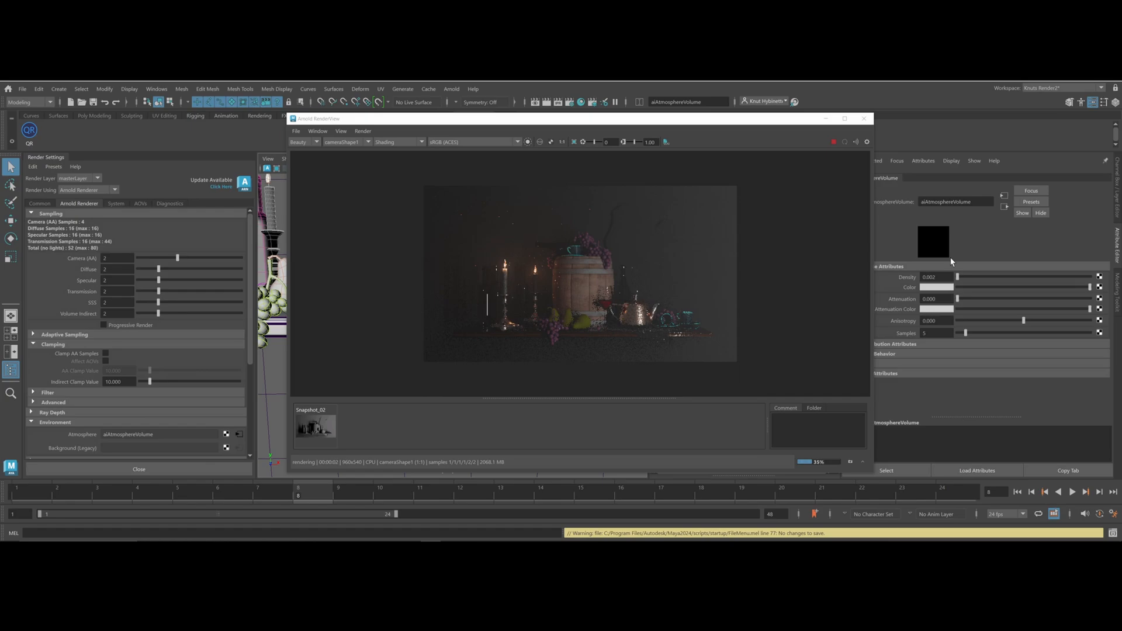
left_click(583, 295)
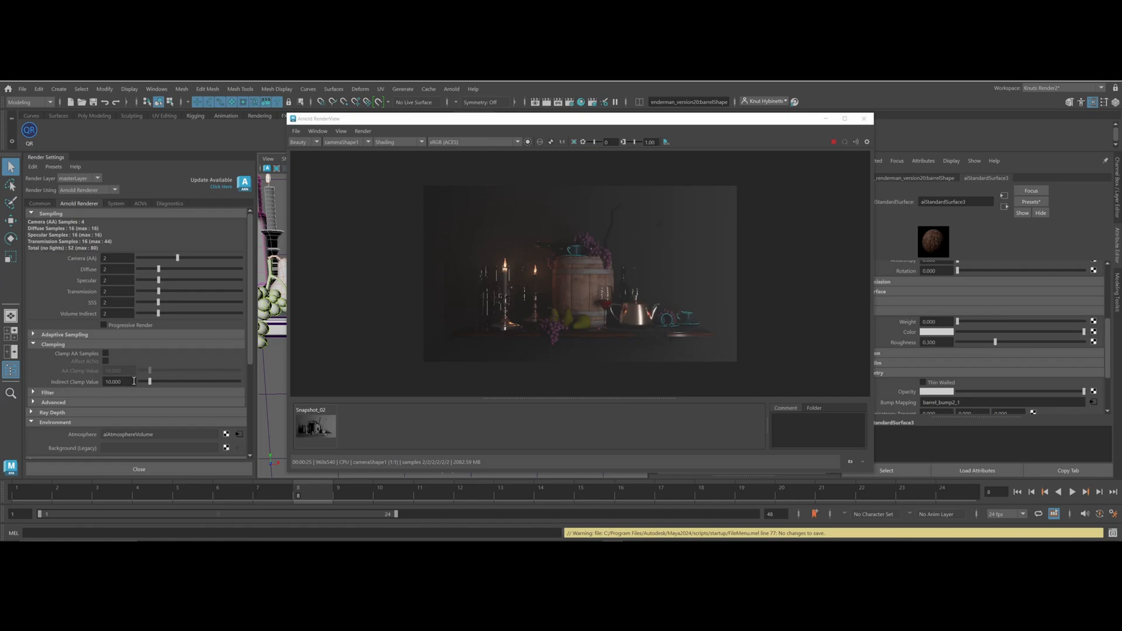
Set the Indirect Clamp Value in the Arnold render settings to 1
double_click(132, 381)
type("0")
key("Return")
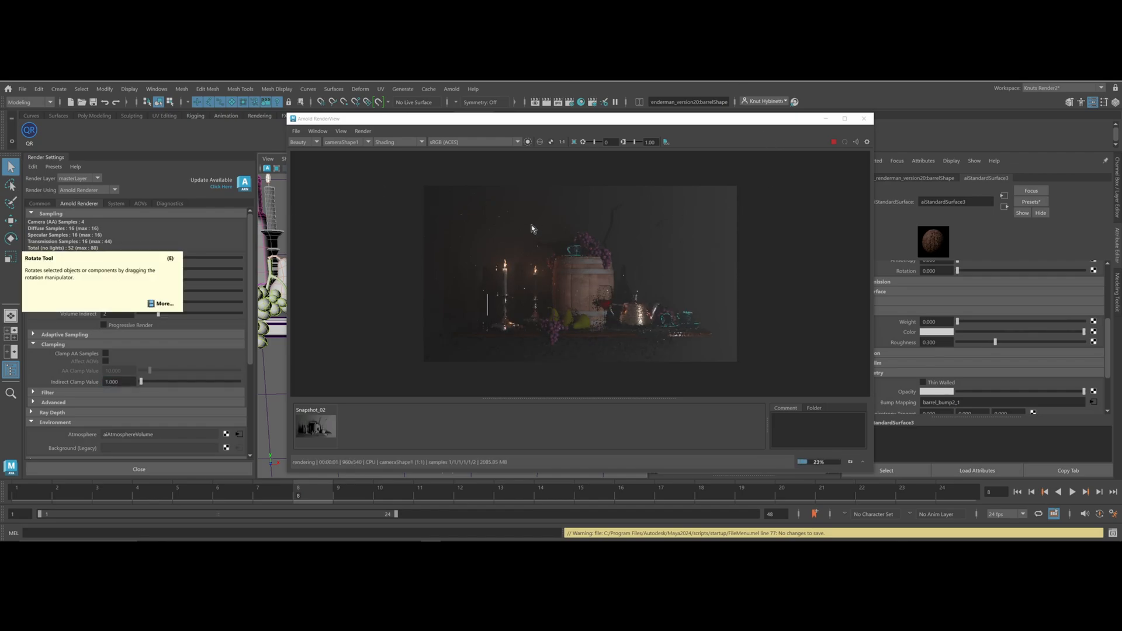